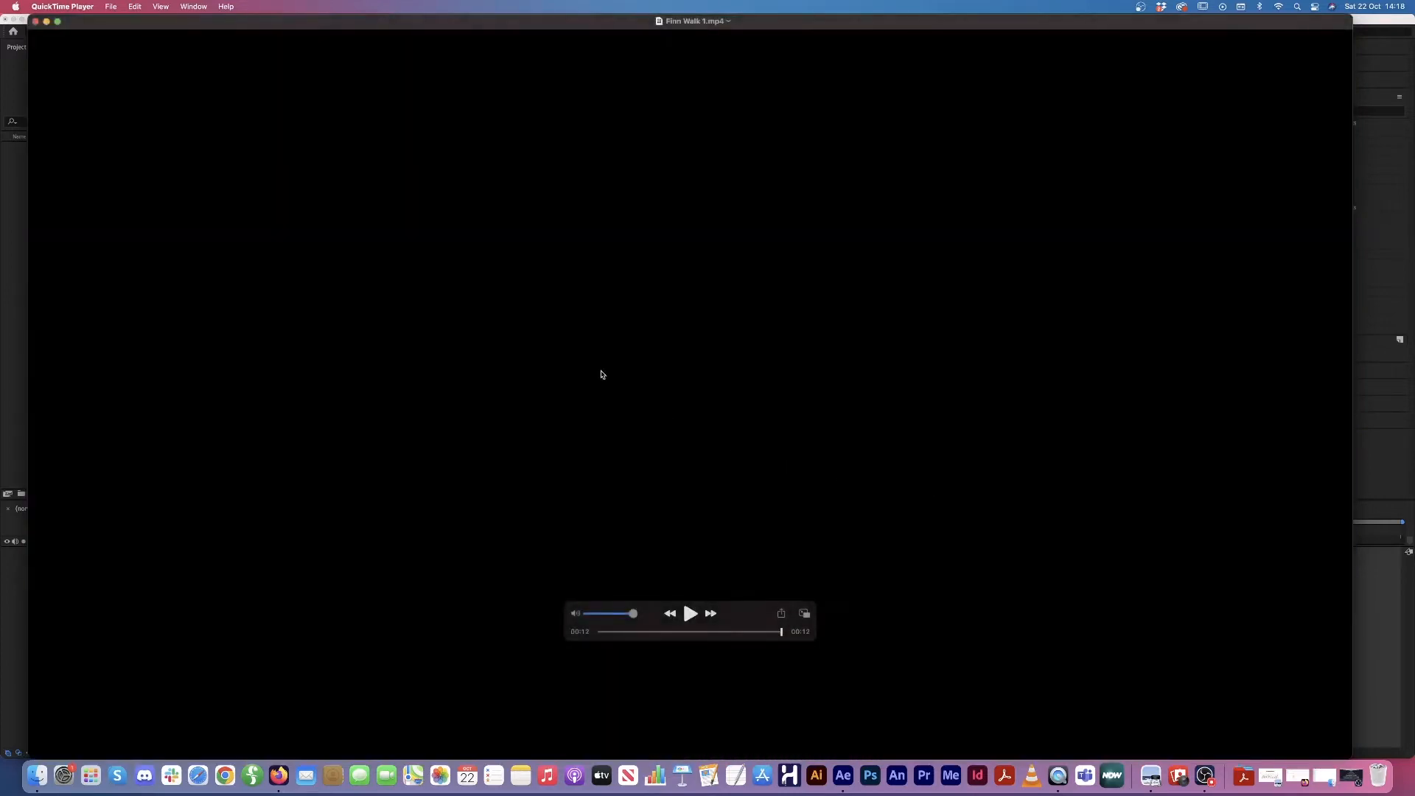
Step: Minimise the Finn Walk 1.mp4 video in QuickTime Player and switch to After Effects
click(45, 22)
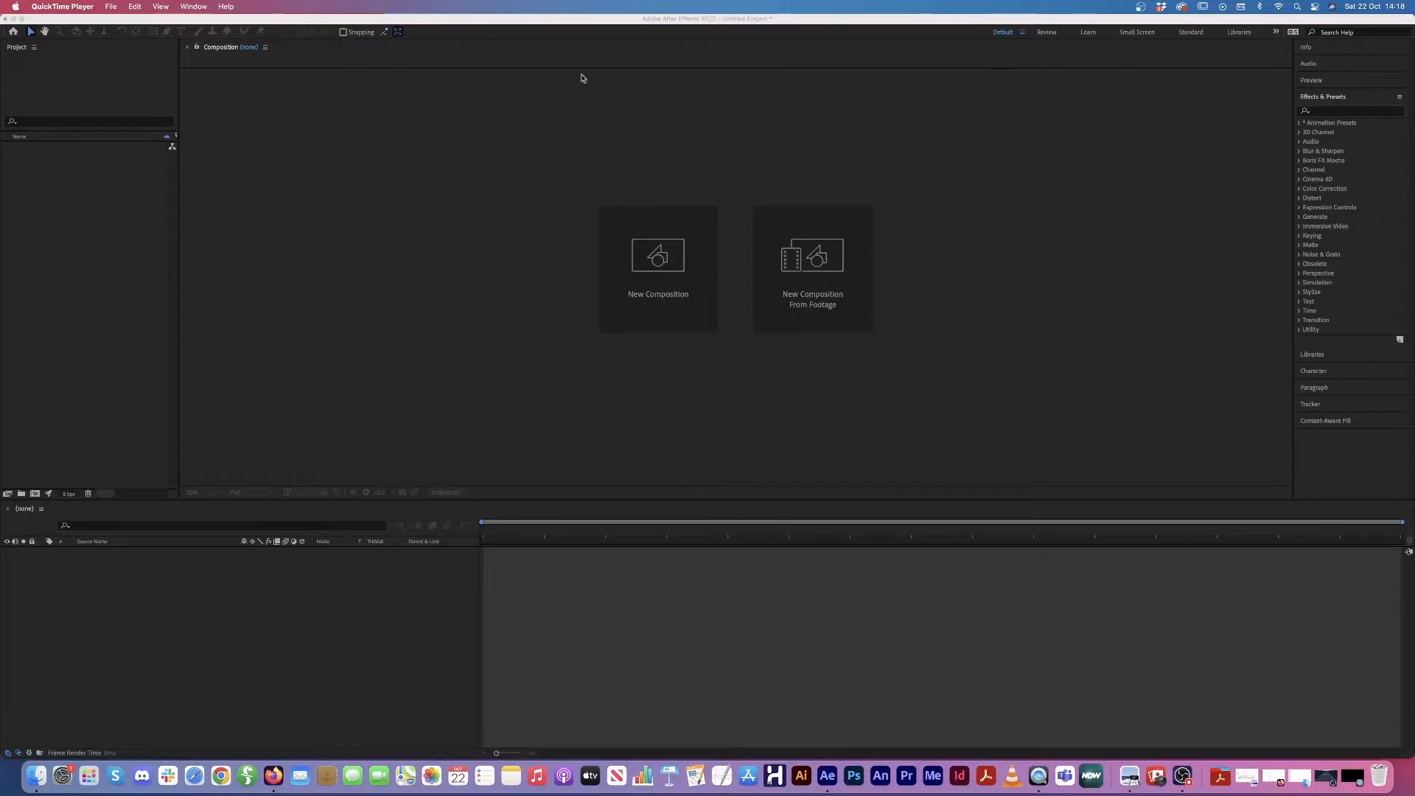
click(626, 21)
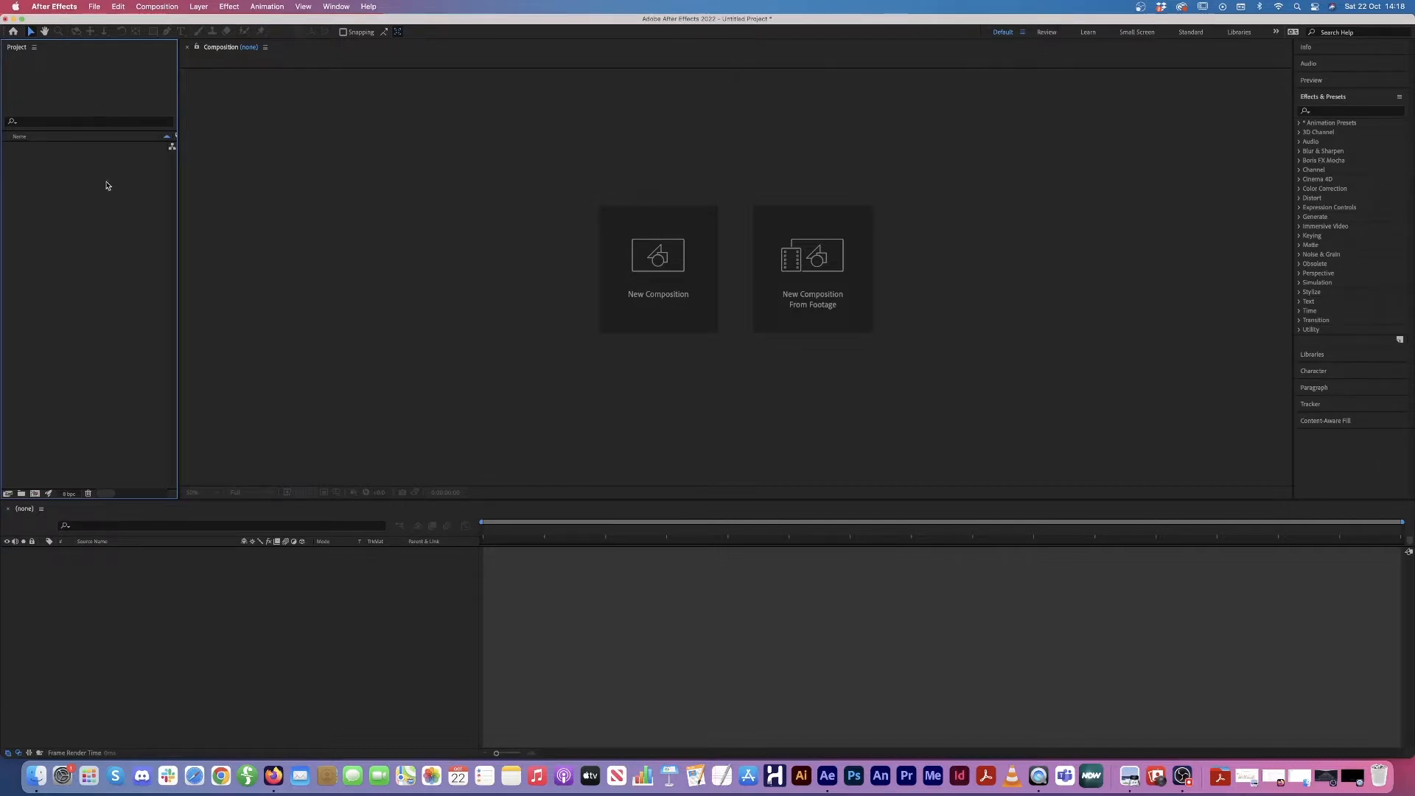
Step: Import the Adventure Time audio file and the Background, Finn Layers and Jake Layers PSD files with Import As set to Composition
click(93, 7)
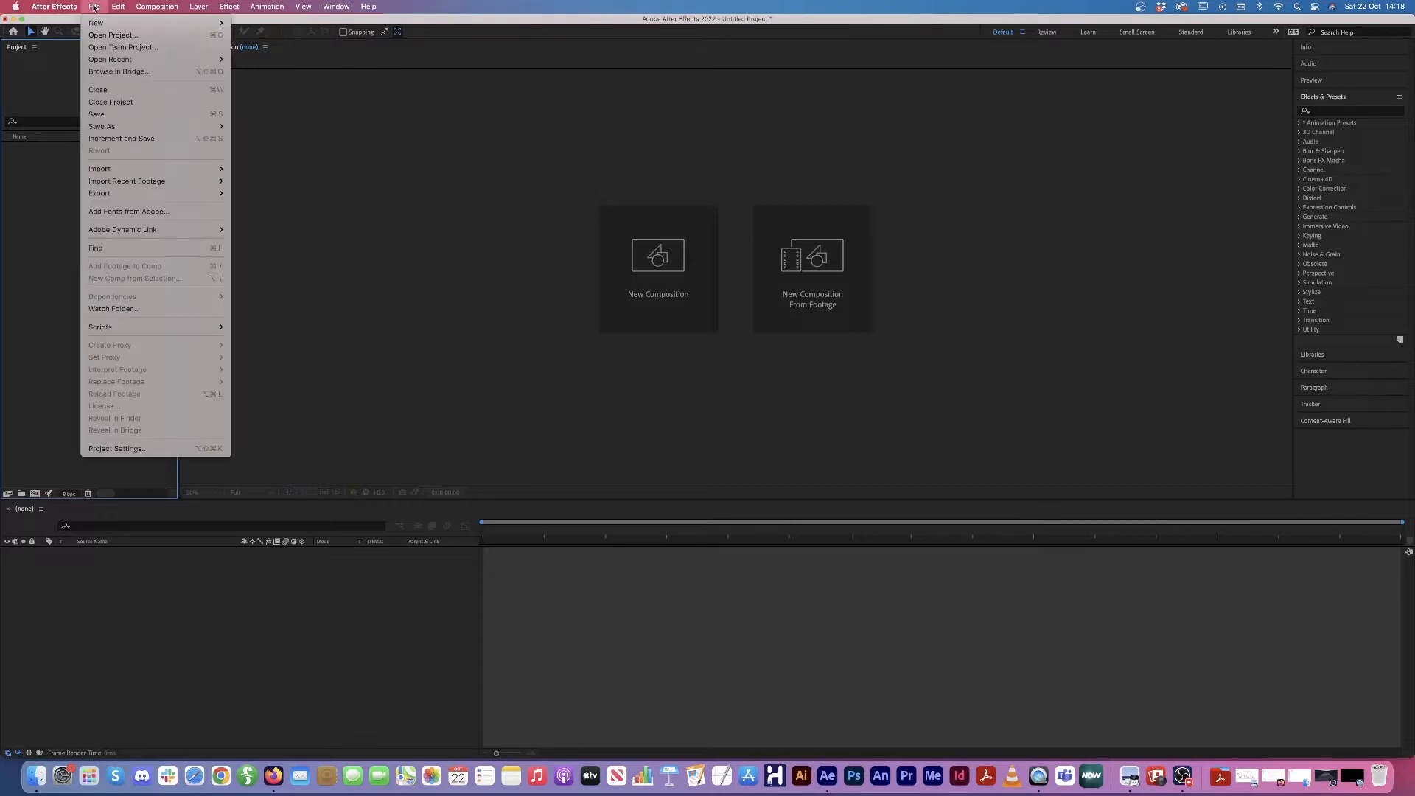
mouse_move(144, 168)
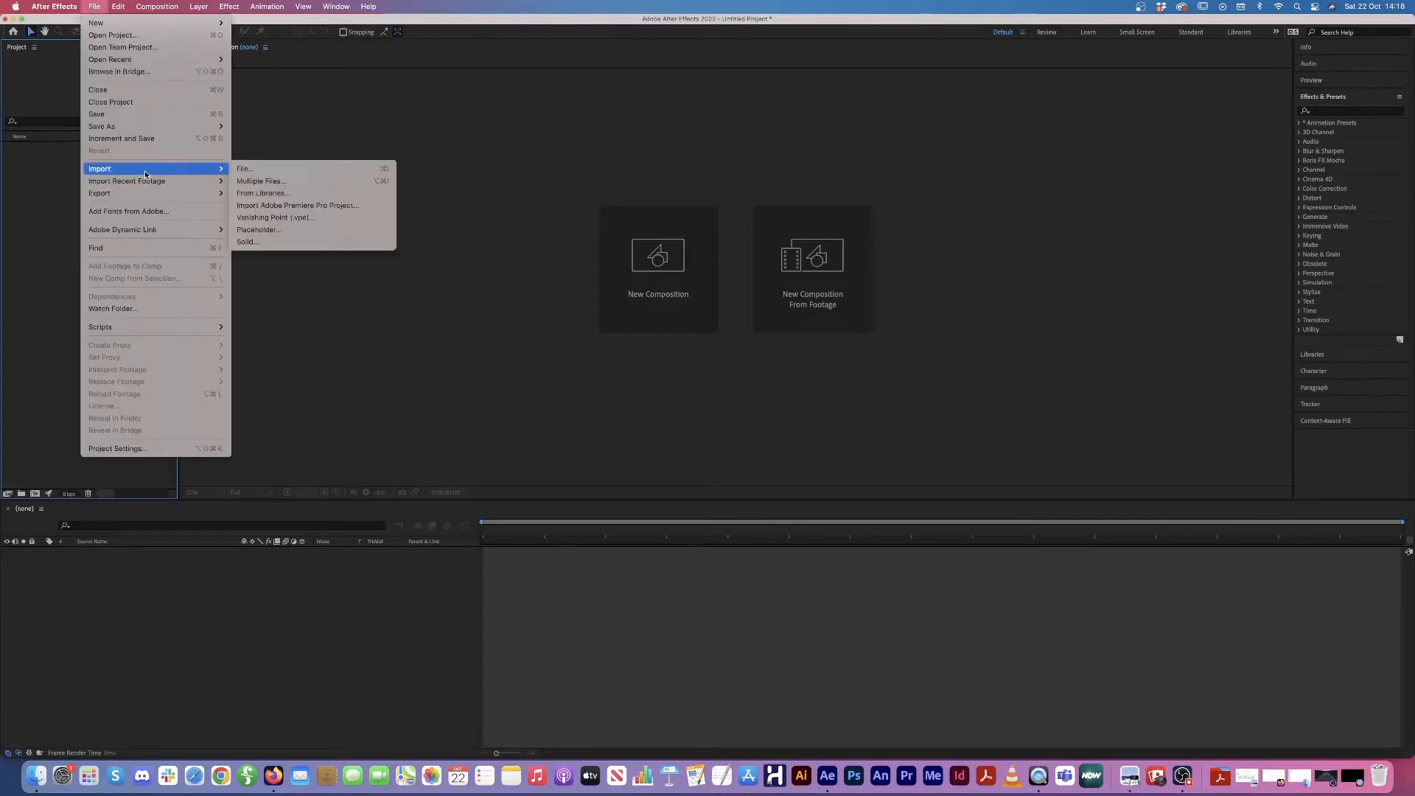
click(277, 170)
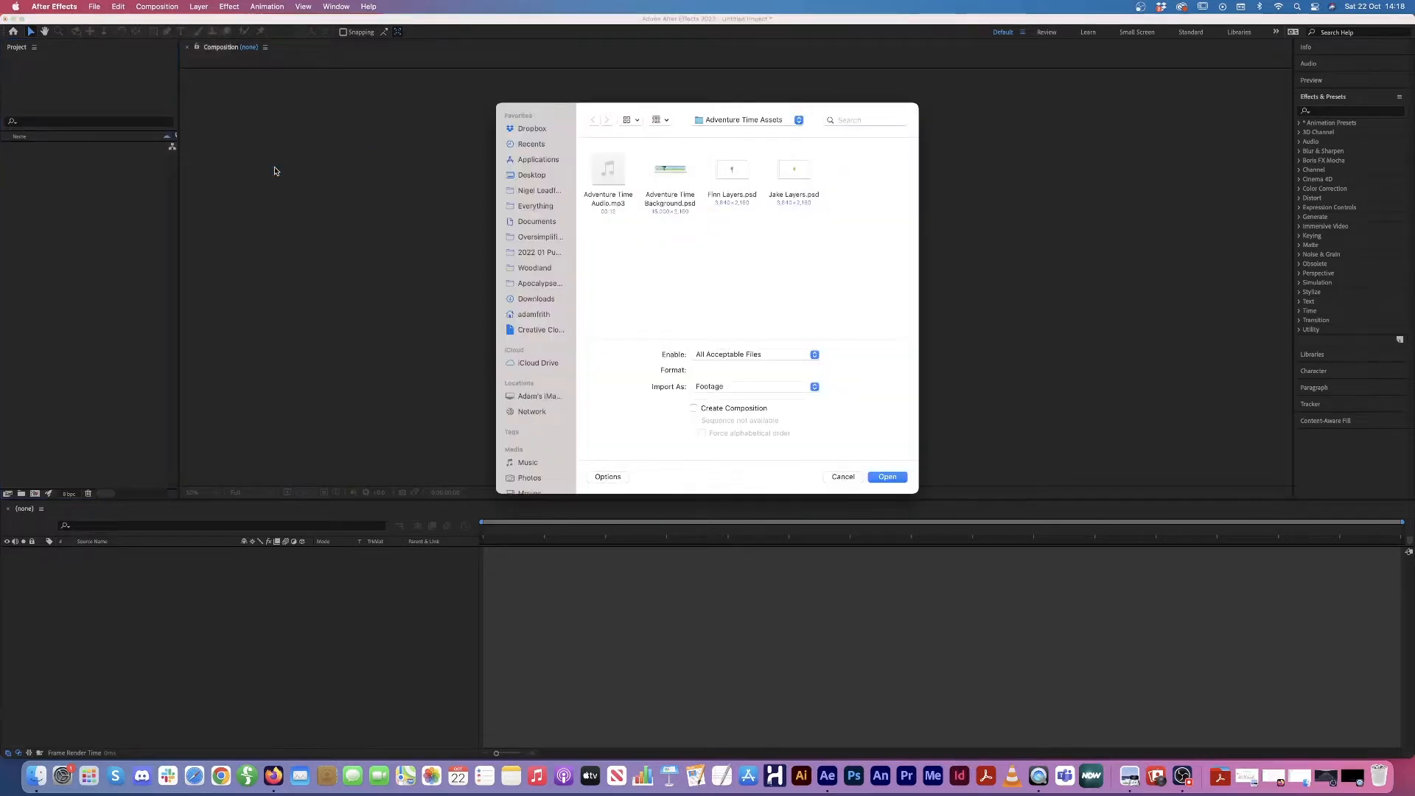
drag(862, 255, 581, 145)
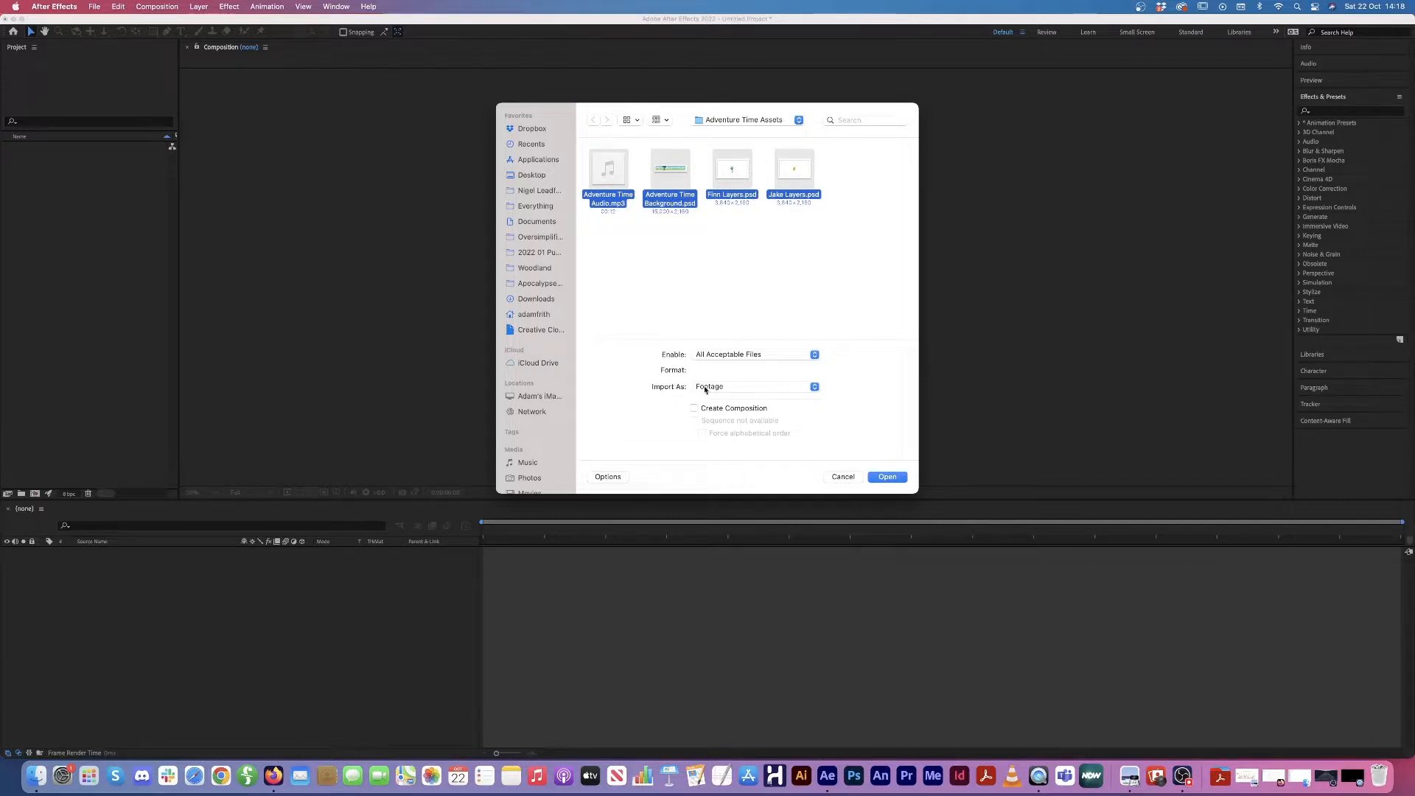
click(740, 388)
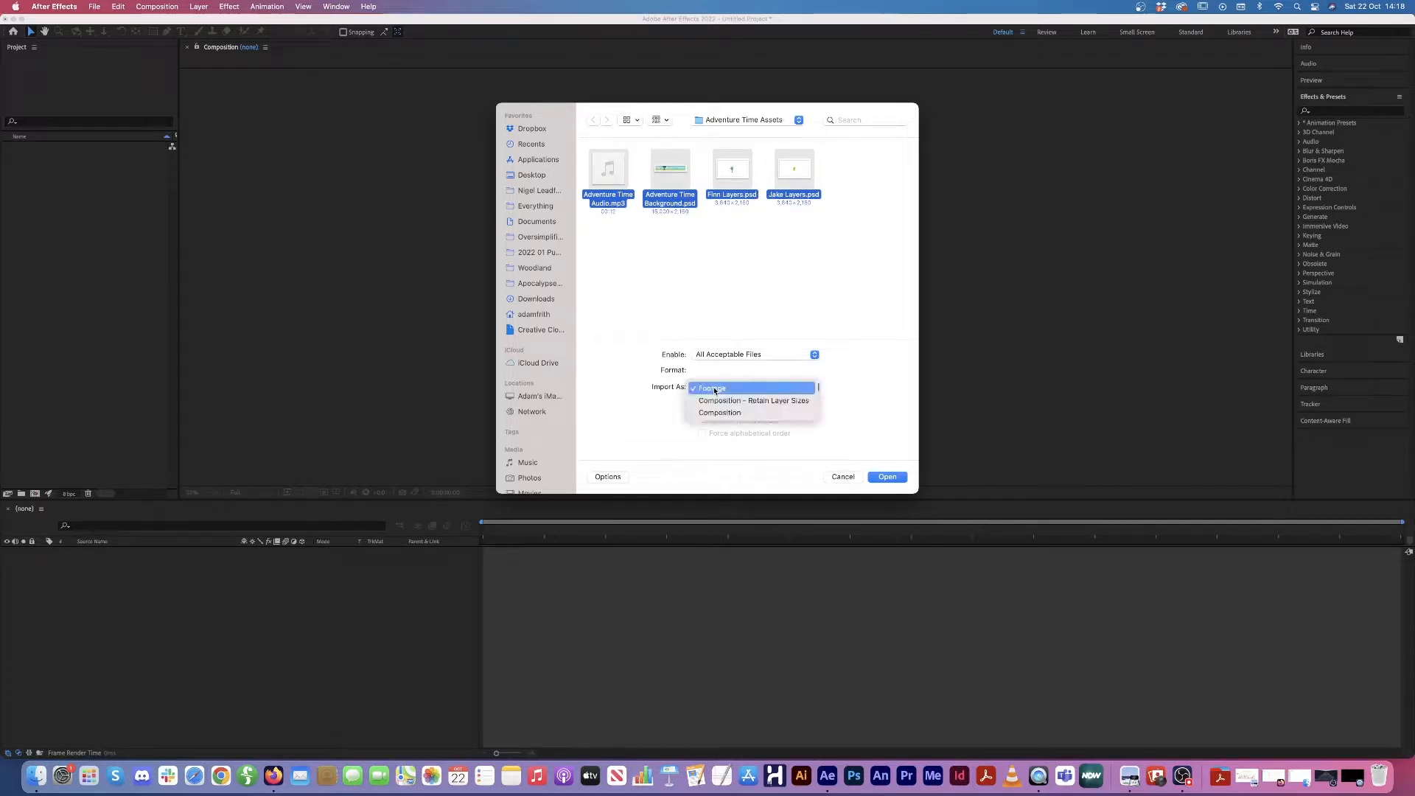
click(727, 414)
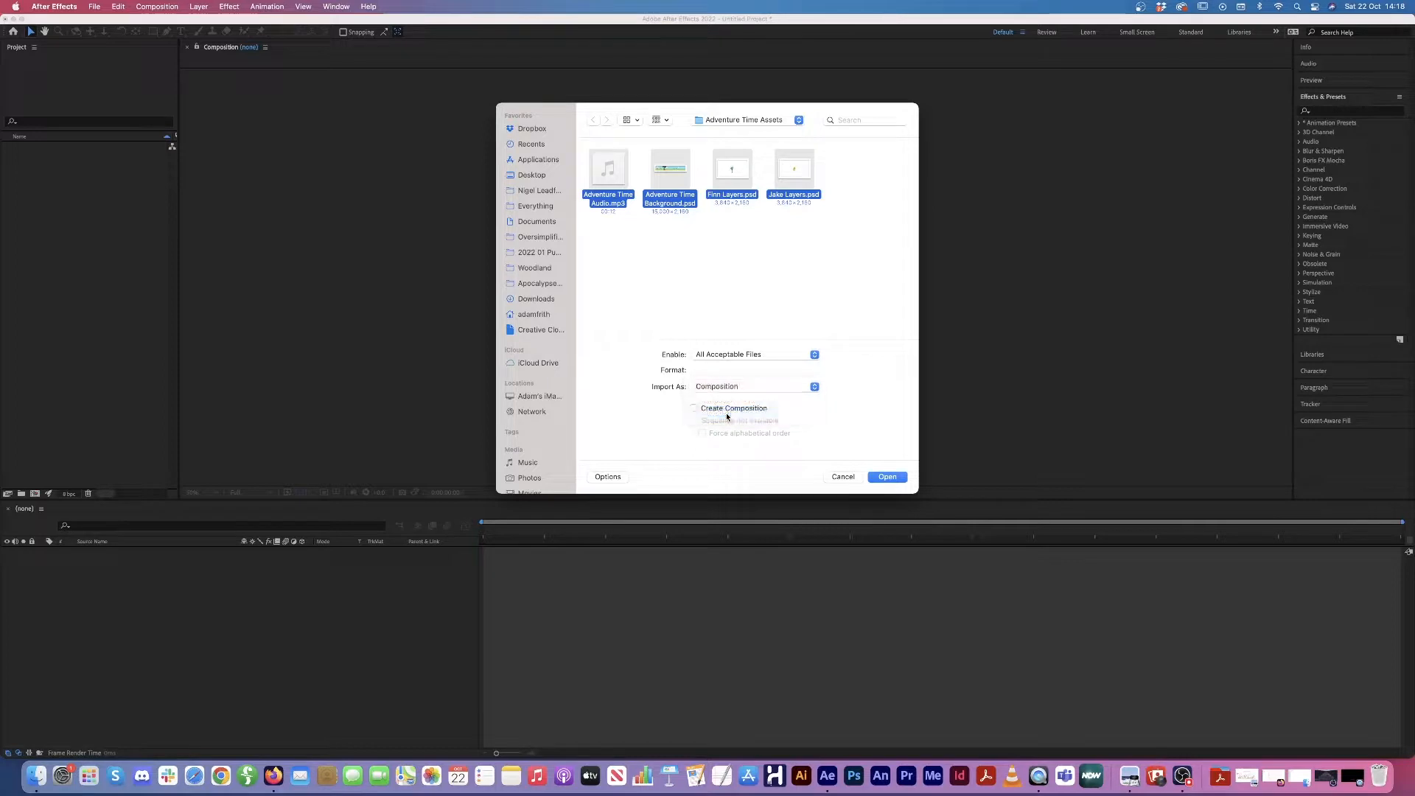
click(730, 388)
click(722, 366)
click(715, 389)
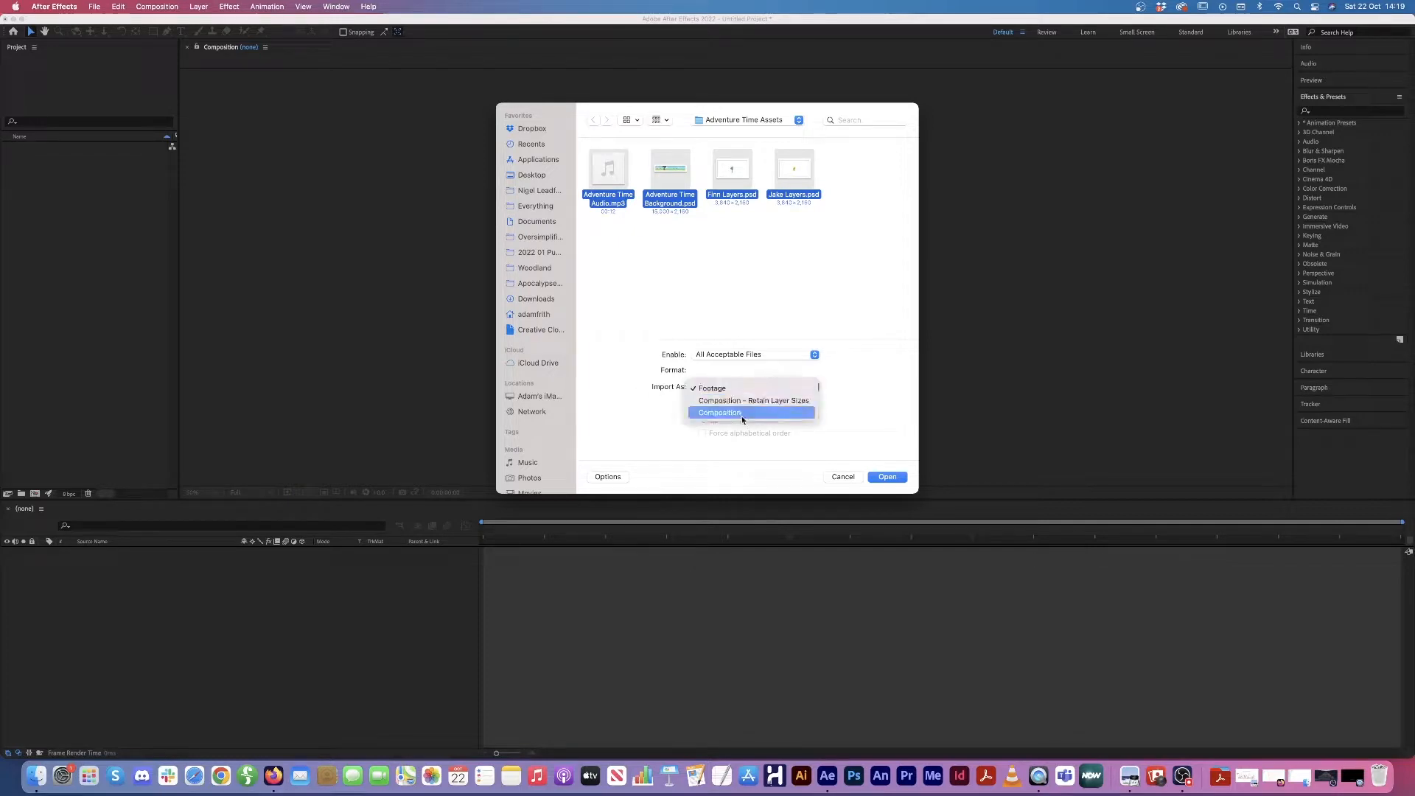
click(741, 413)
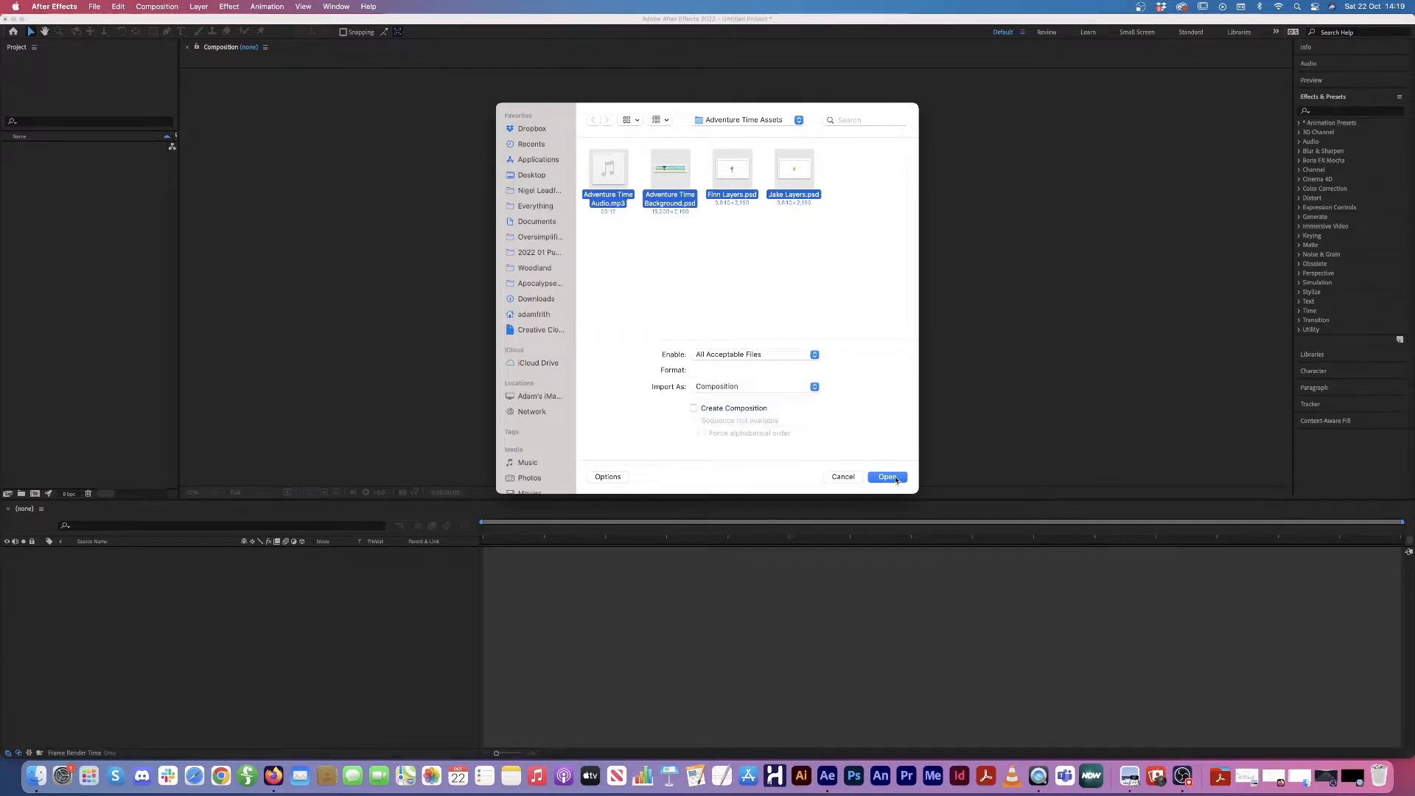
click(892, 477)
click(103, 293)
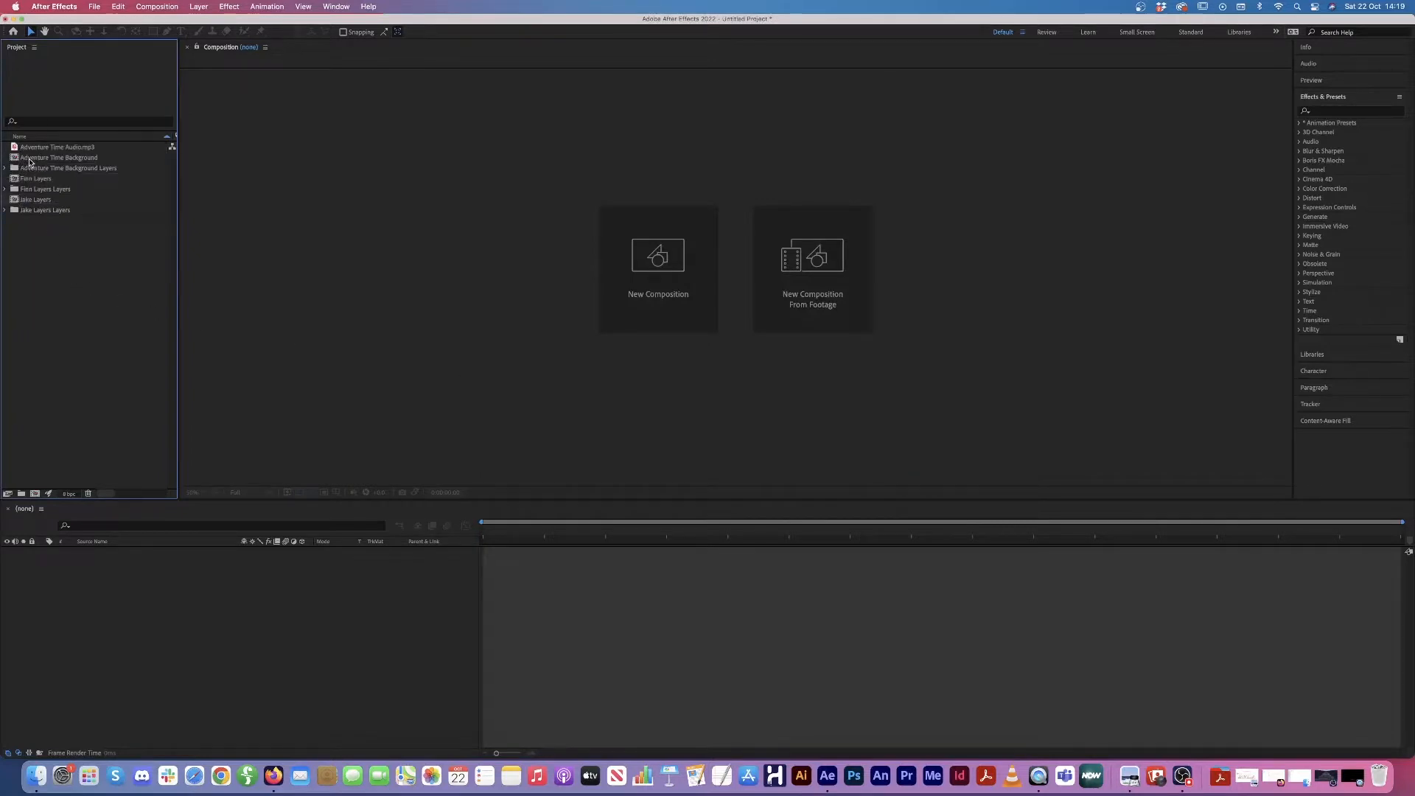
Step: Preview the imported Adventure Time Background, Finn Layers and Jake Layers compositions in turn
click(33, 159)
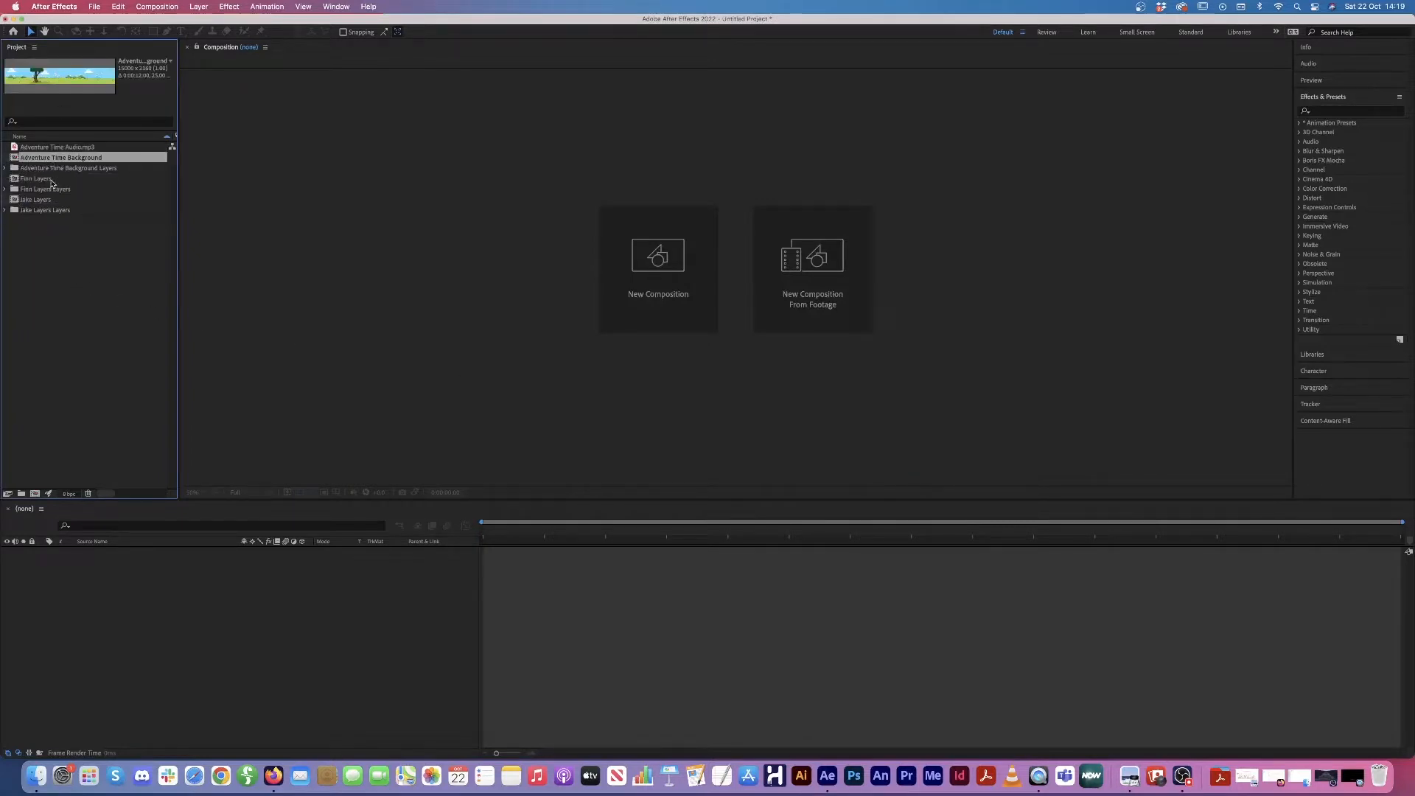
click(51, 180)
click(53, 200)
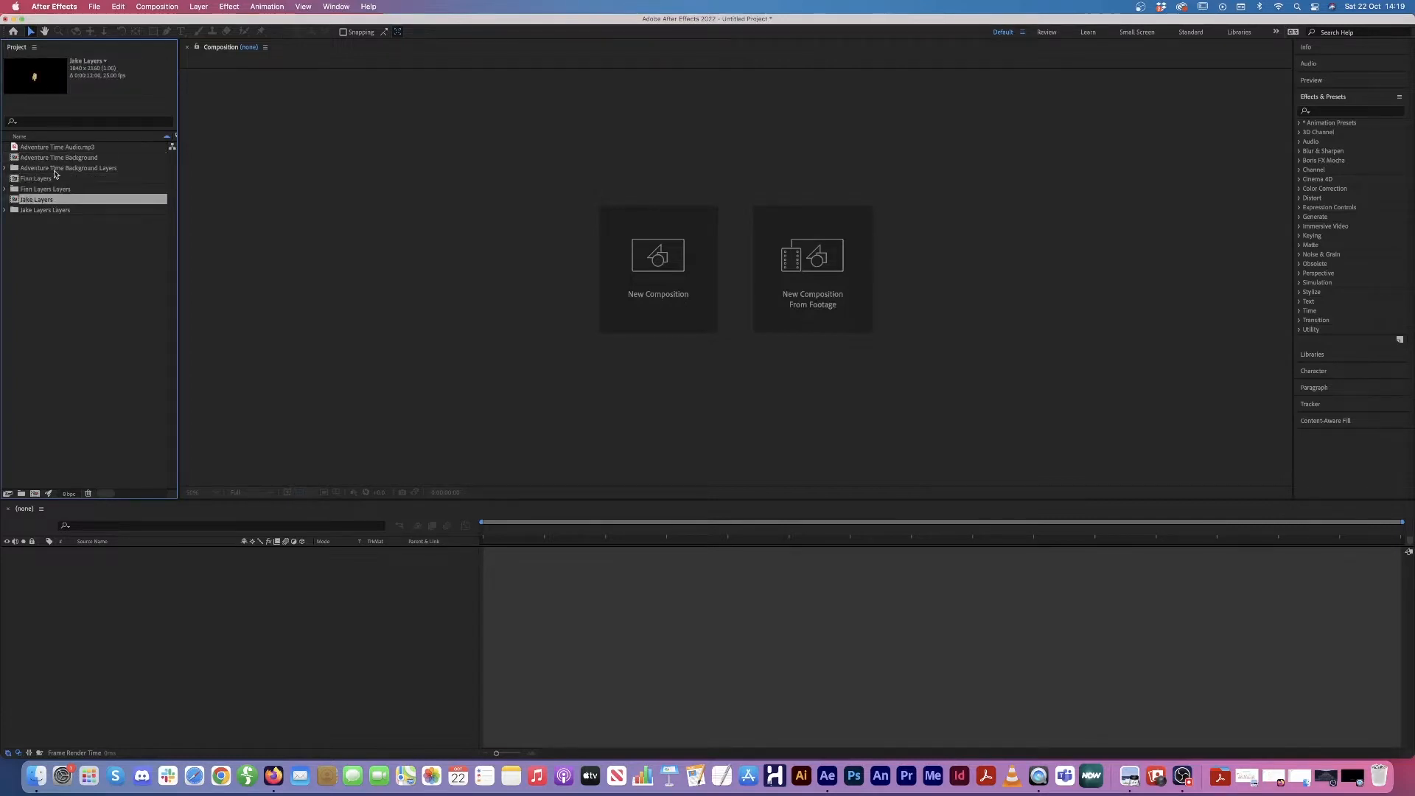
Step: Expand the Adventure Time Background Layers folder, preview its individual PSD layers from FG Tree to Sky, and collapse the folder again
click(33, 169)
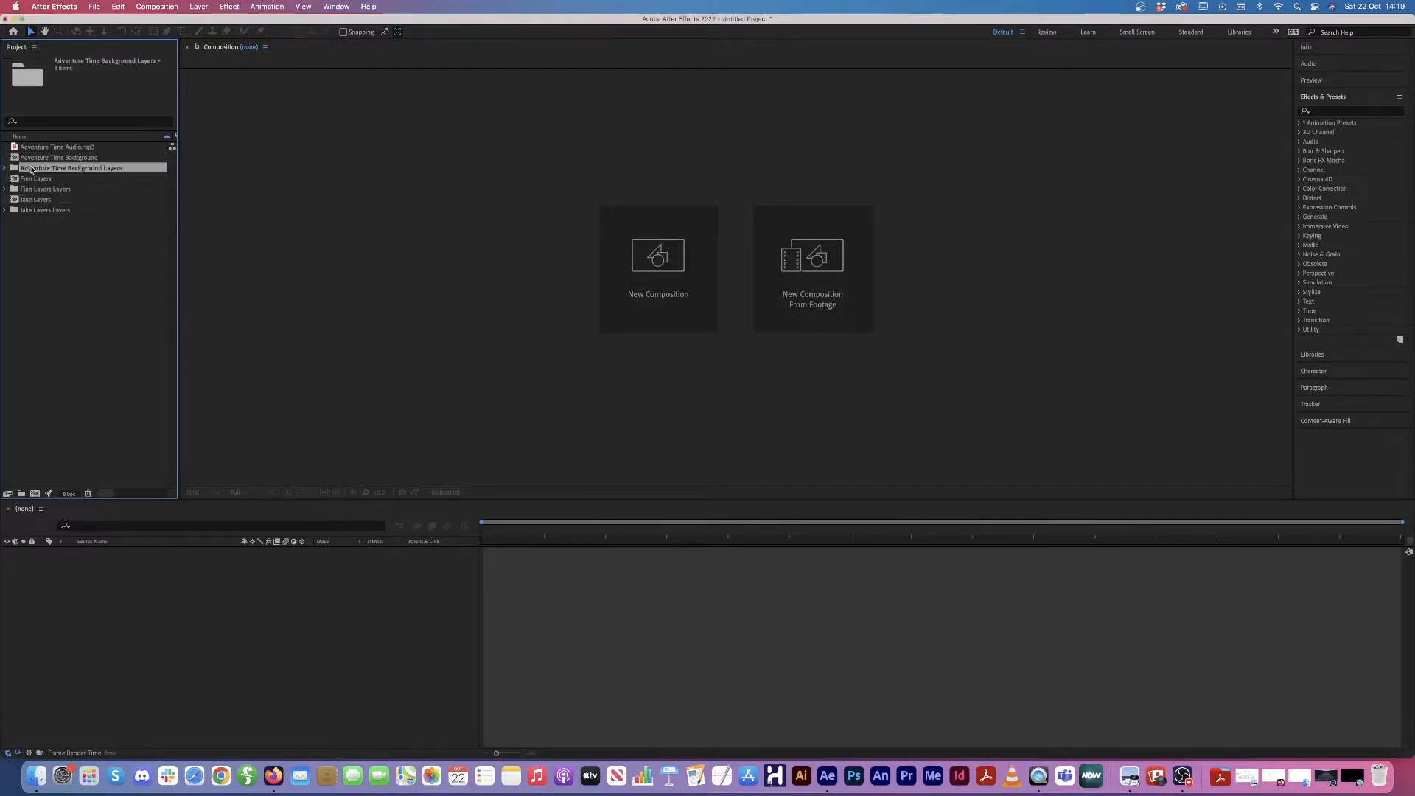
click(5, 169)
click(65, 179)
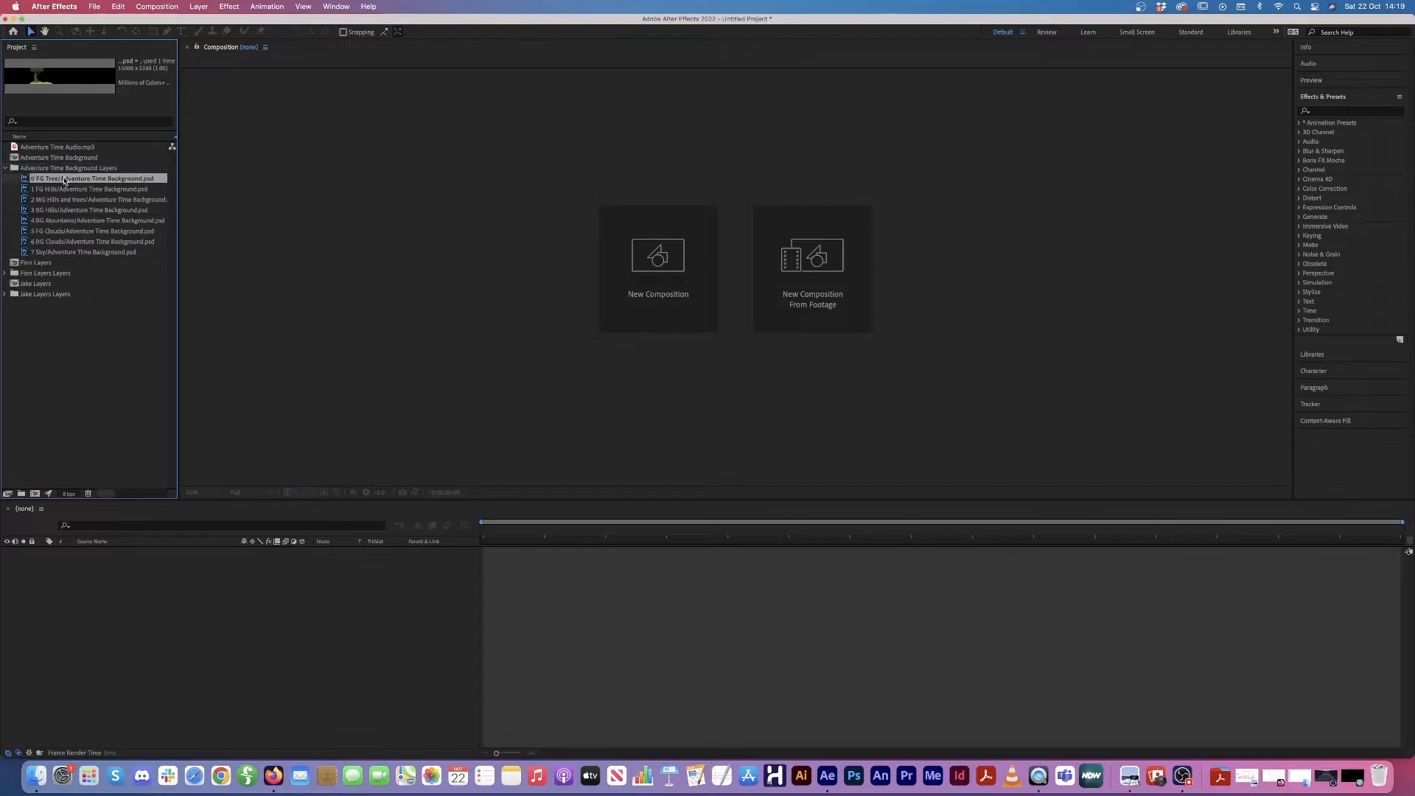
click(67, 190)
click(69, 200)
click(78, 211)
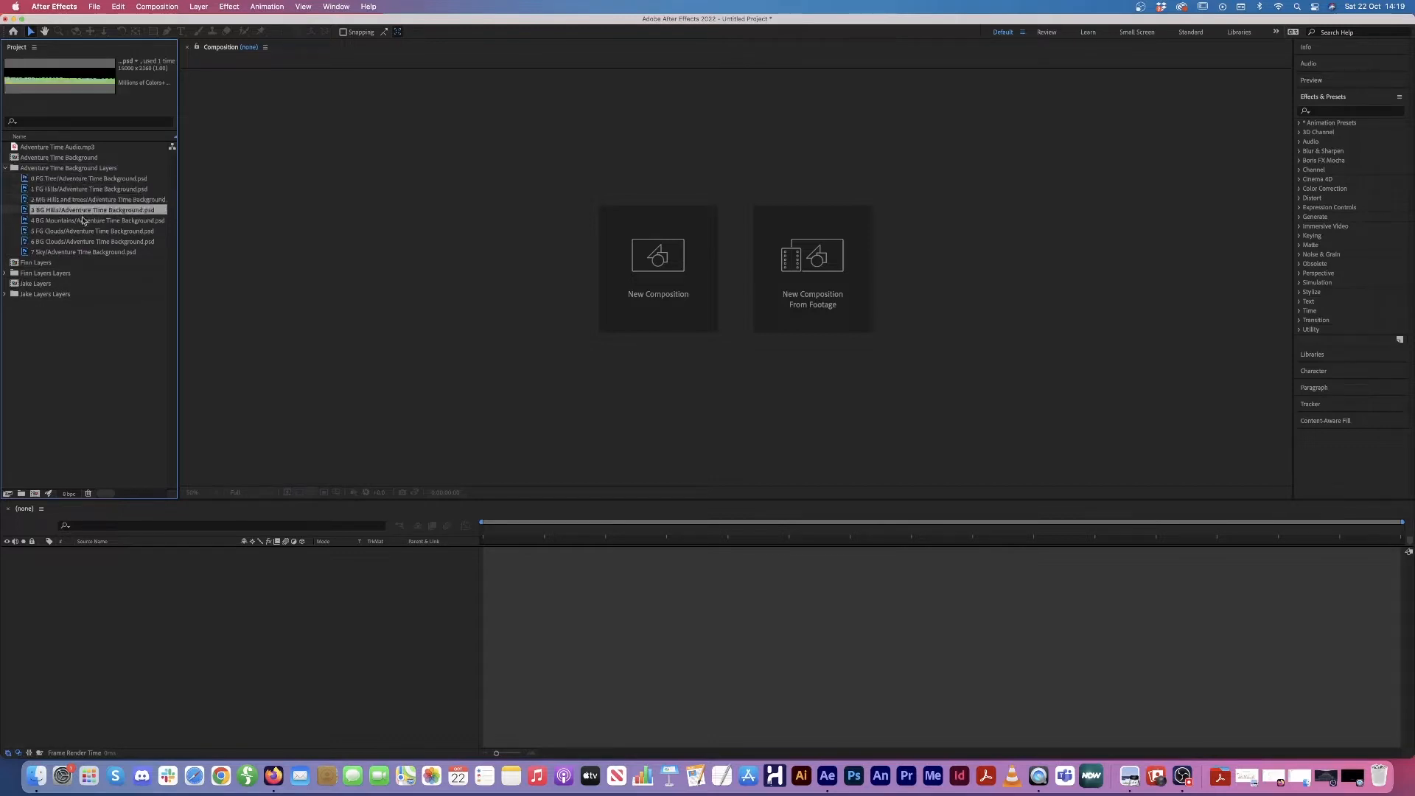
click(82, 221)
click(81, 241)
click(83, 232)
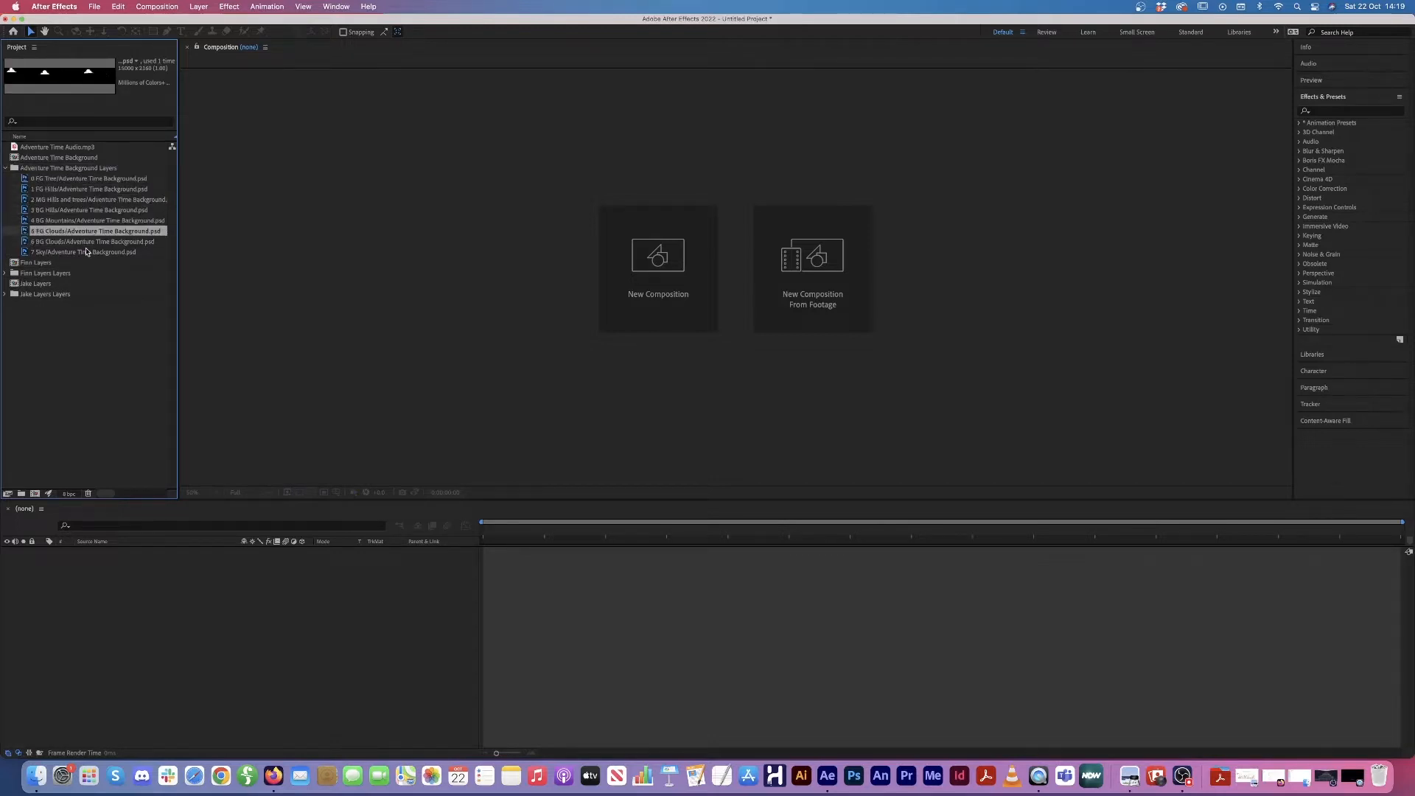
click(73, 253)
click(61, 233)
click(73, 199)
click(69, 170)
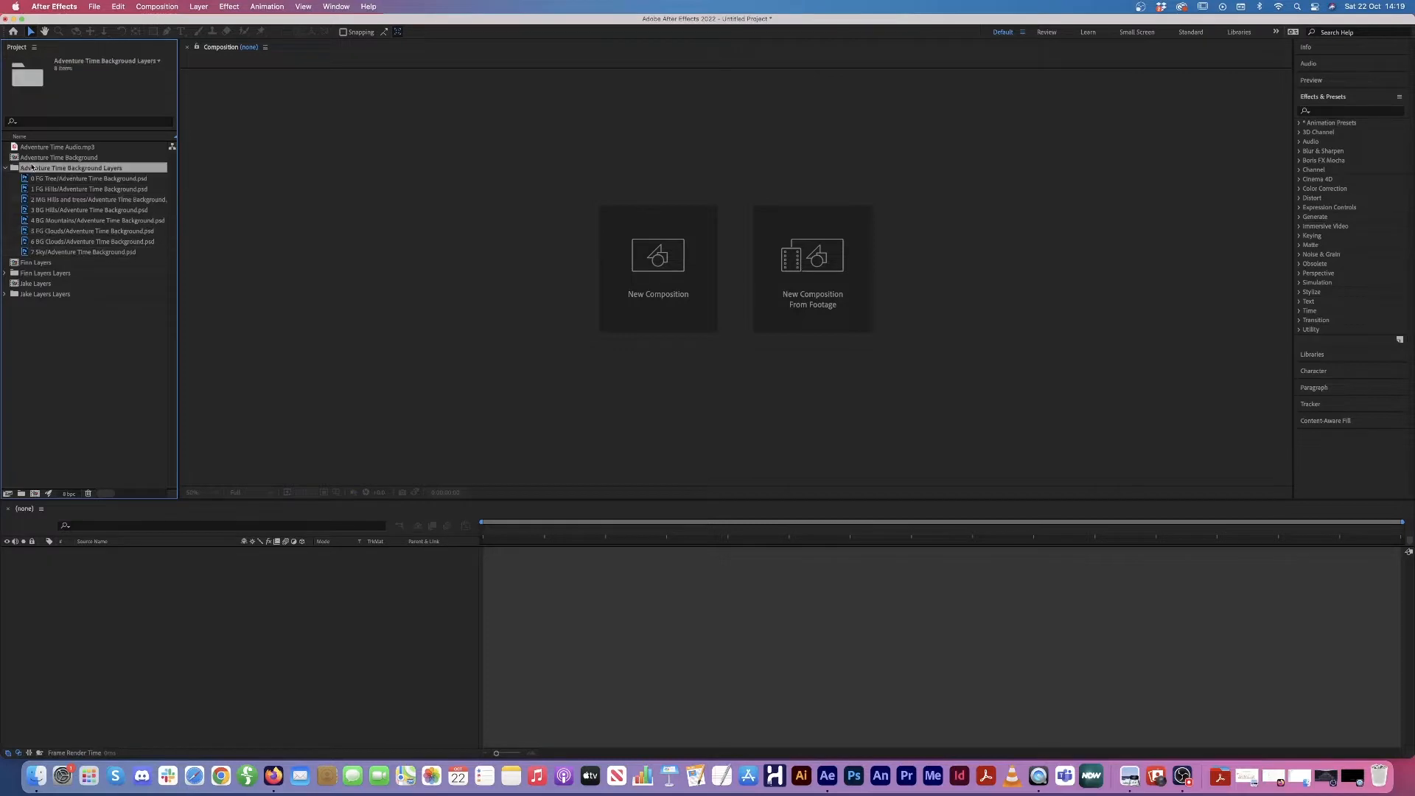
click(74, 191)
click(5, 168)
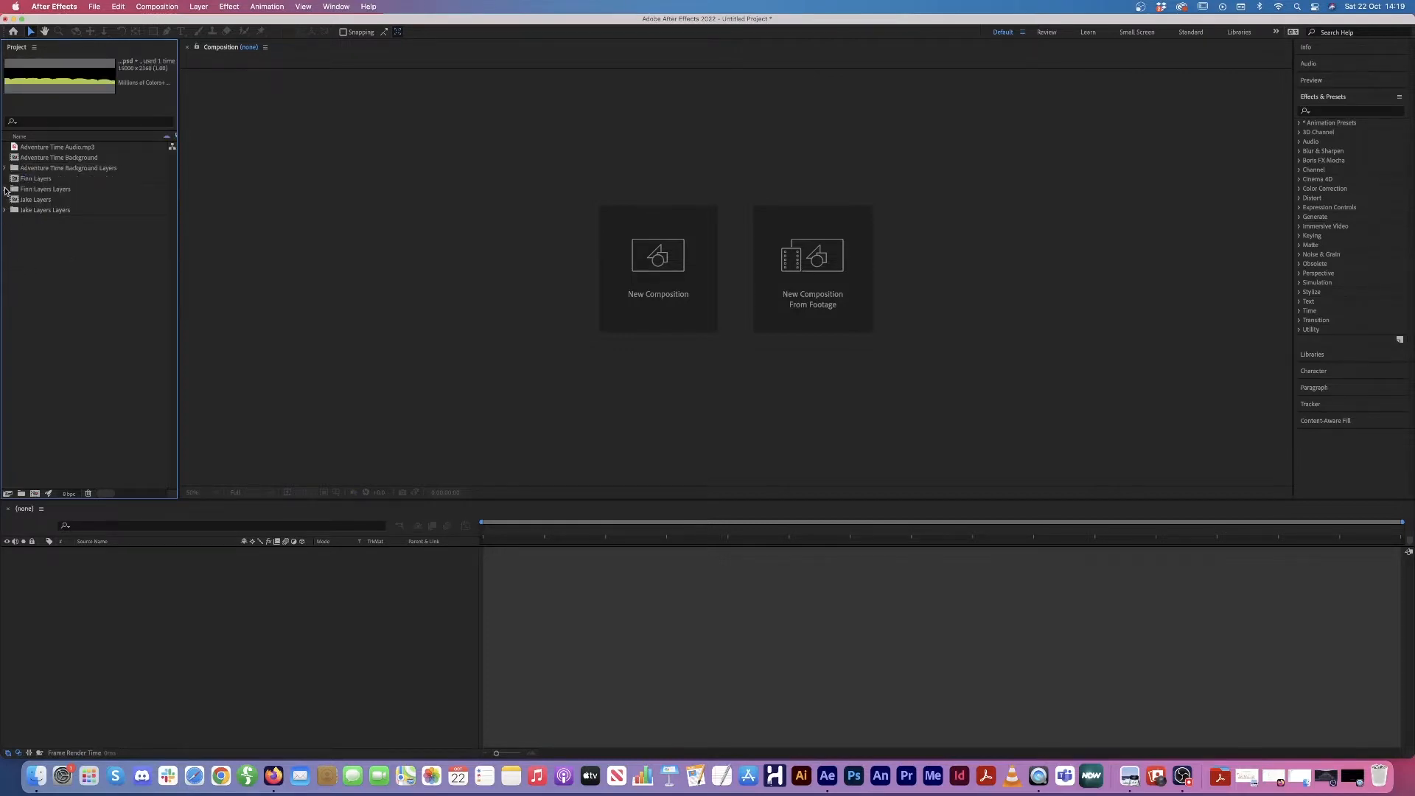
Step: Compare the previews and details of the Finn Layers, Jake Layers and Adventure Time Background compositions
click(36, 182)
click(51, 261)
click(40, 184)
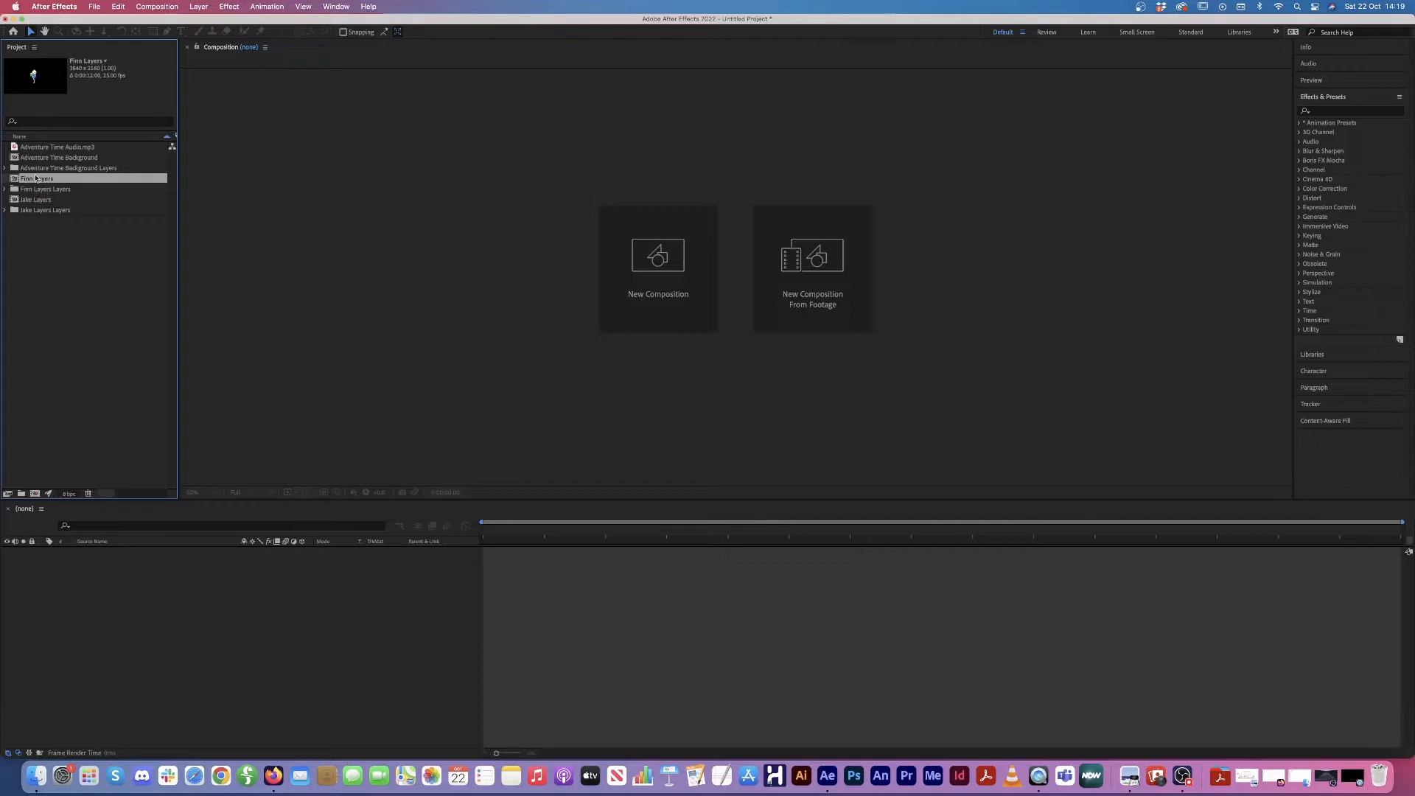
click(40, 201)
click(41, 179)
click(40, 159)
click(47, 181)
click(40, 251)
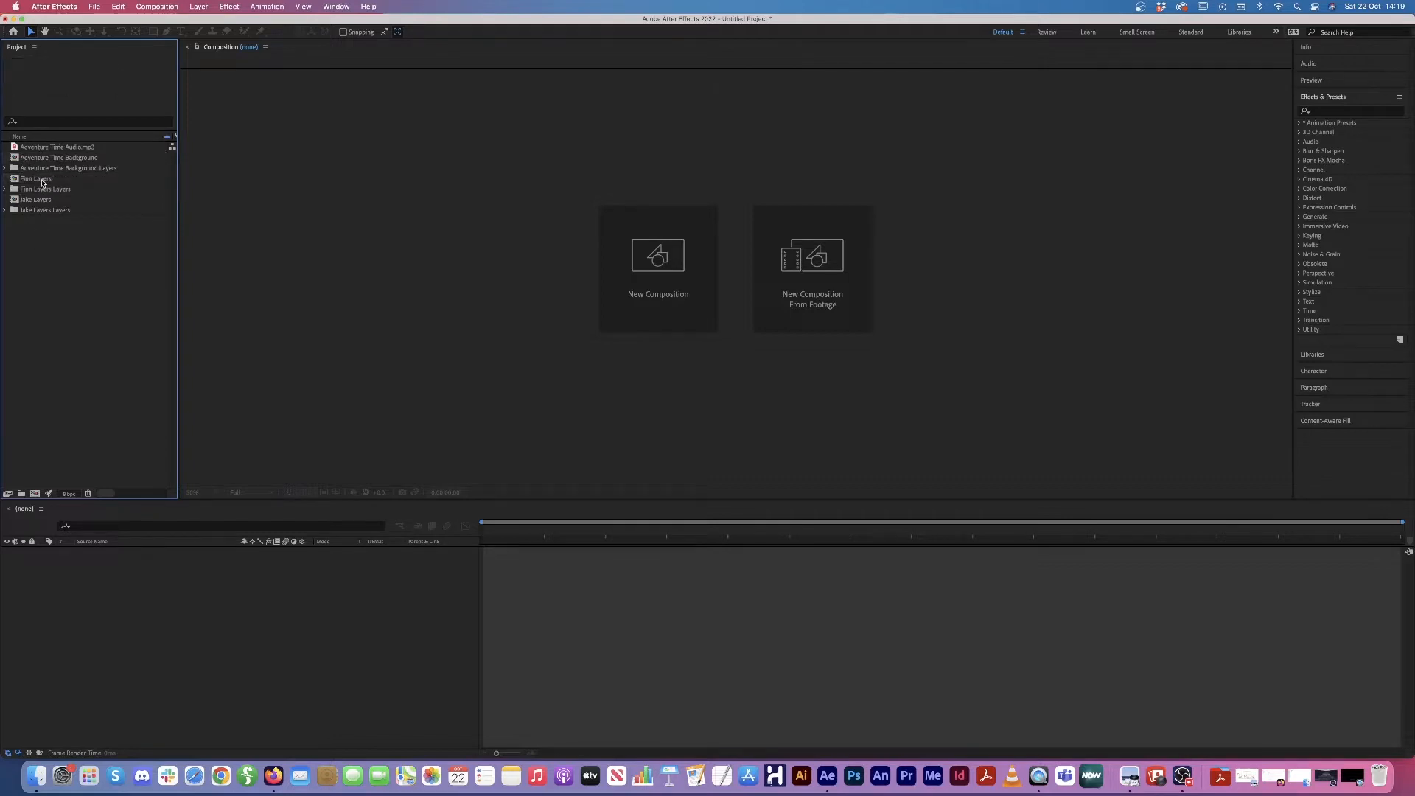
Step: Duplicate the Finn Layers composition and rename the copy as Finn Puppet
click(42, 181)
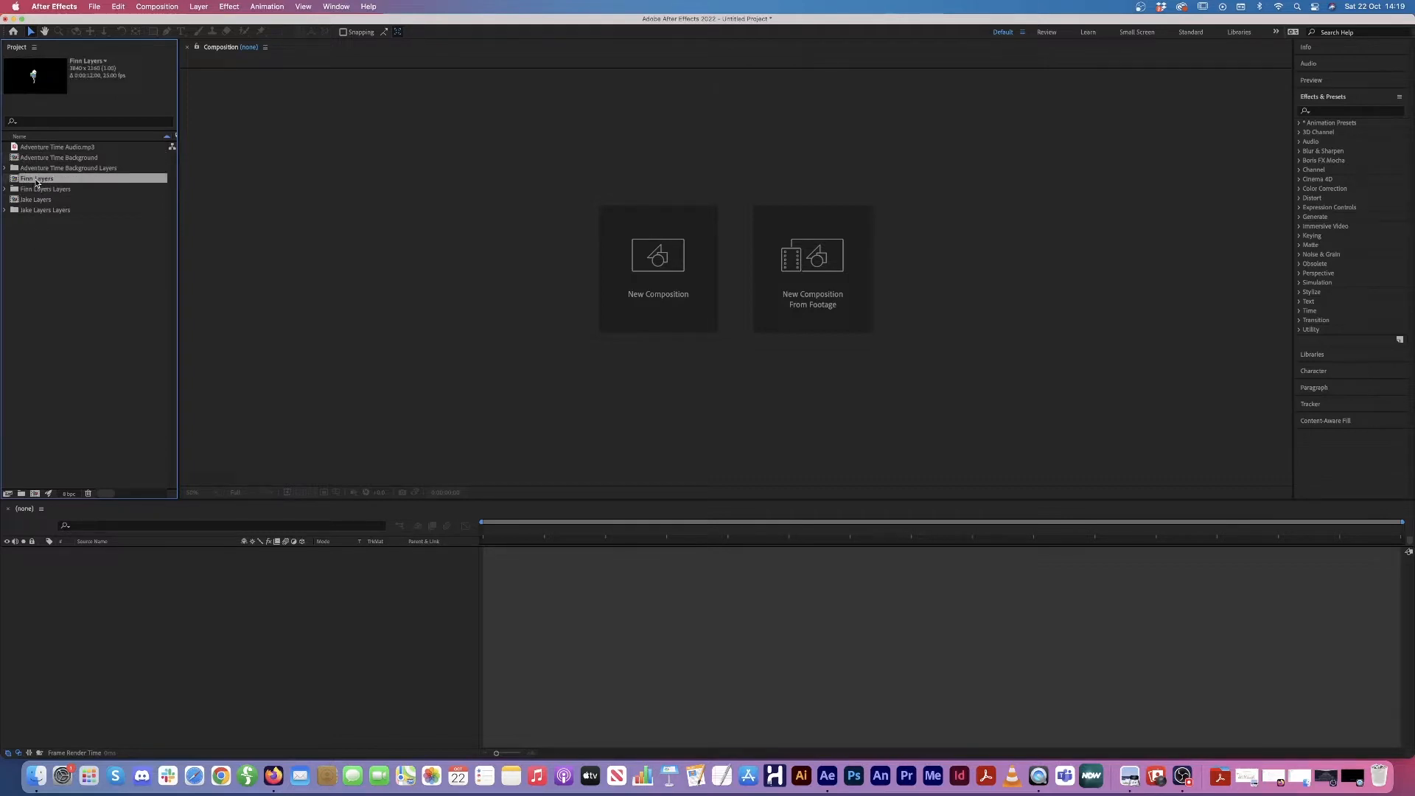
click(116, 8)
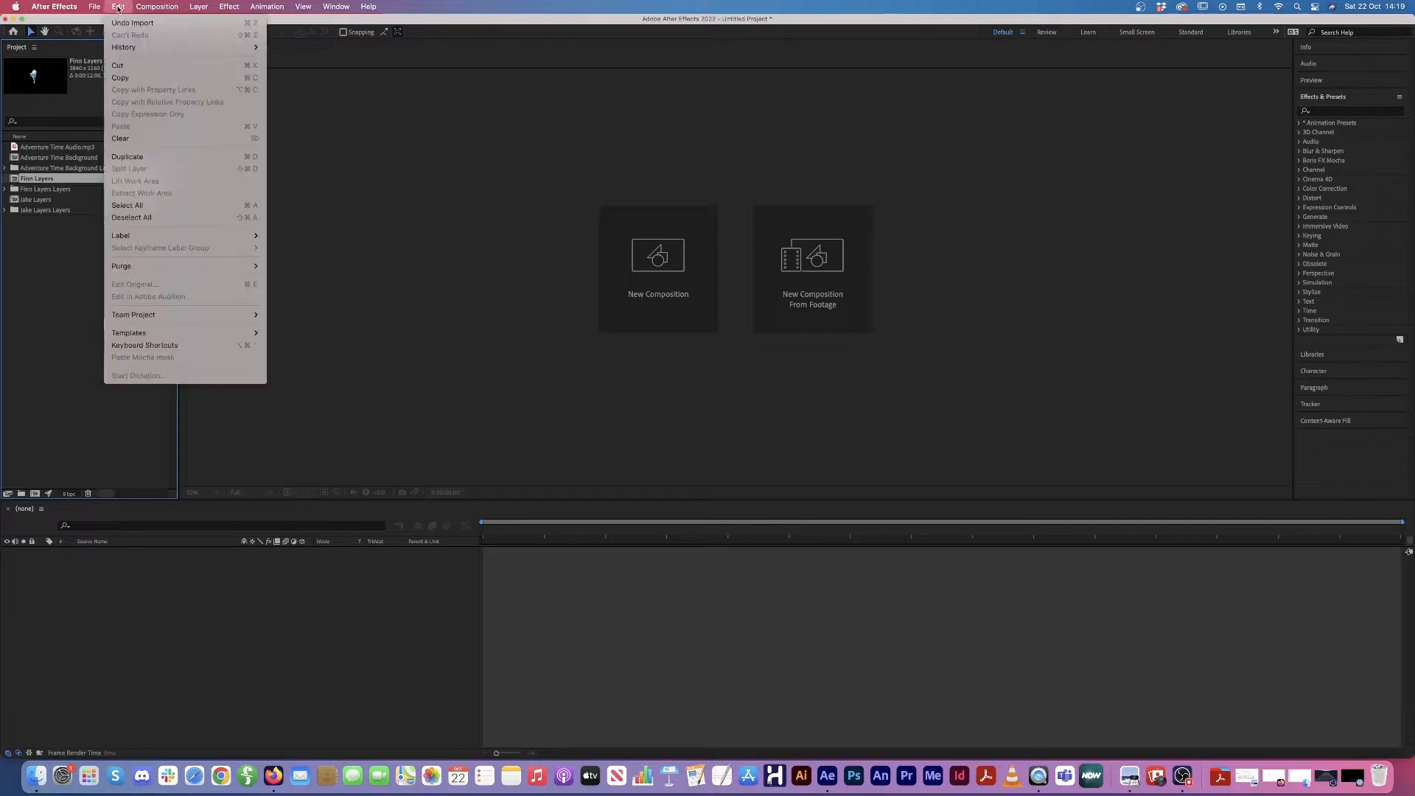
click(142, 159)
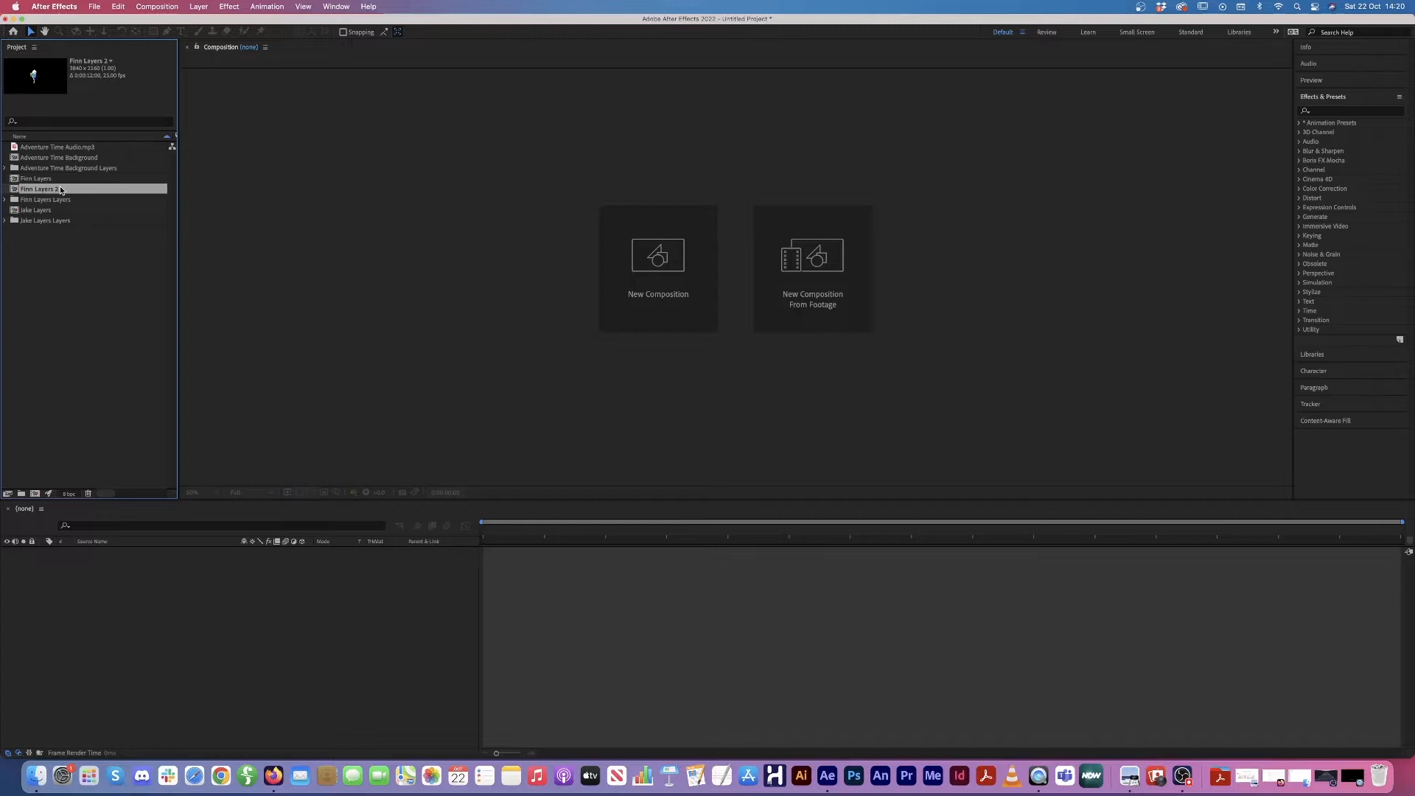
key(Return)
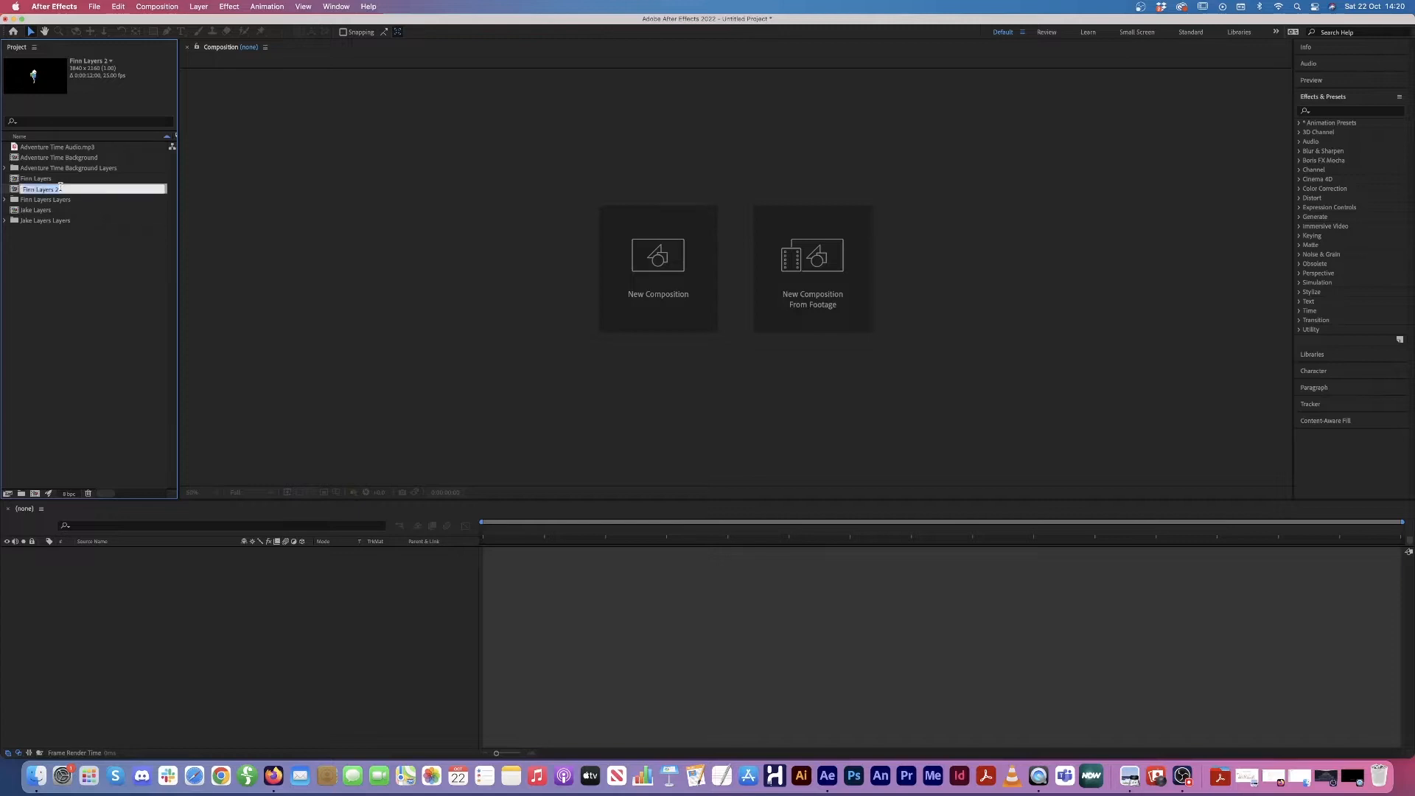
text(Finn Puppet)
key(Return)
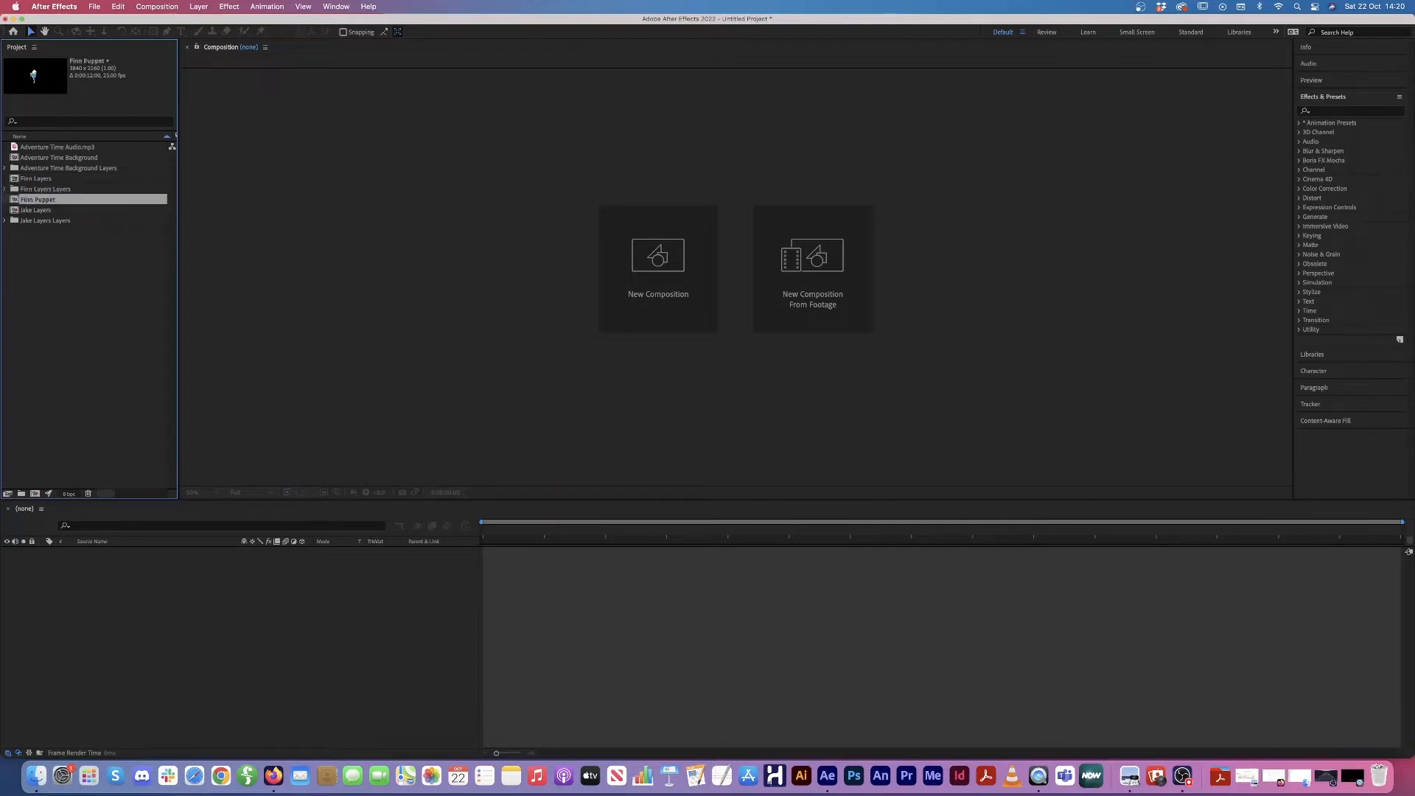
Step: Open the Finn Puppet composition and compare the character with the transparency grid off and on, leaving the grid on
double_click(101, 202)
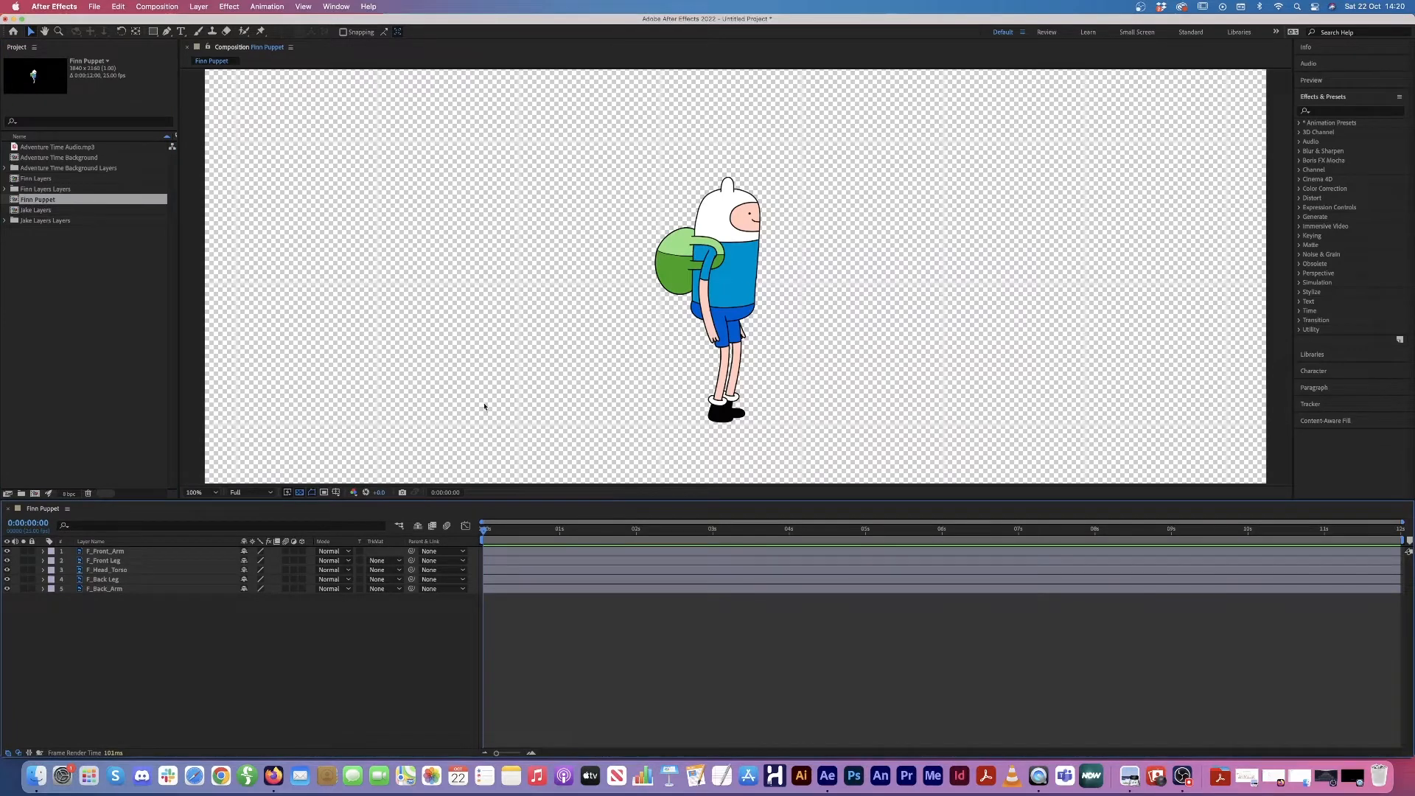
click(299, 492)
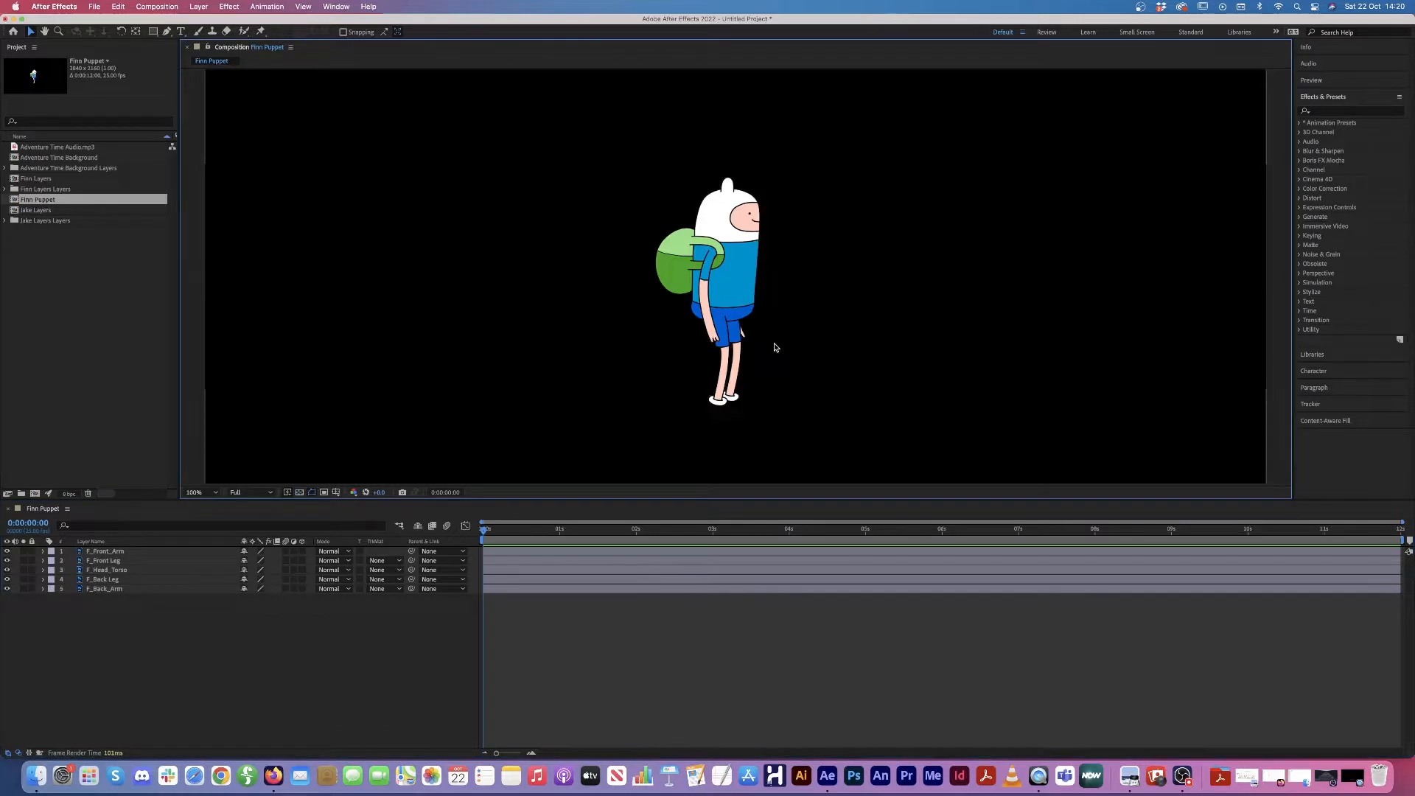
click(300, 493)
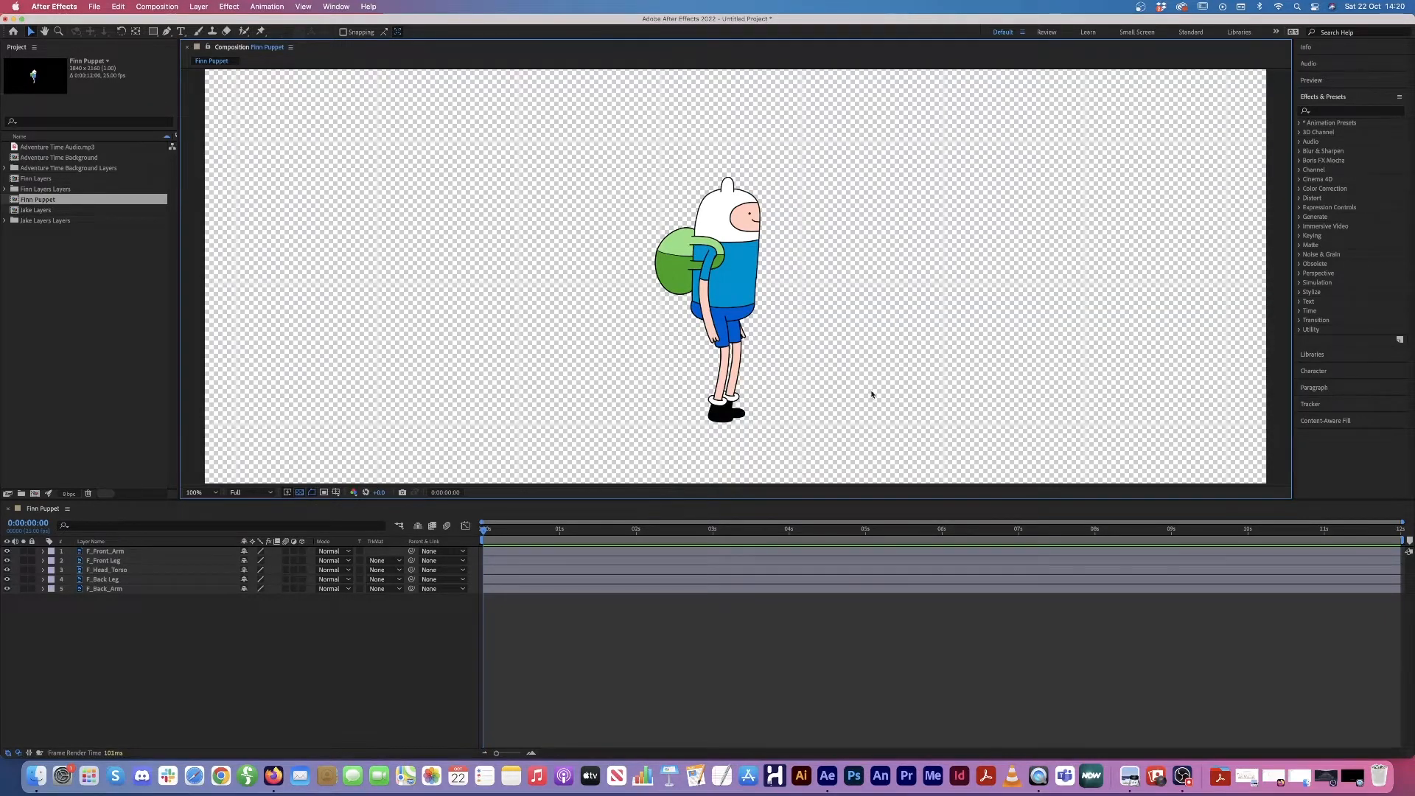
click(300, 493)
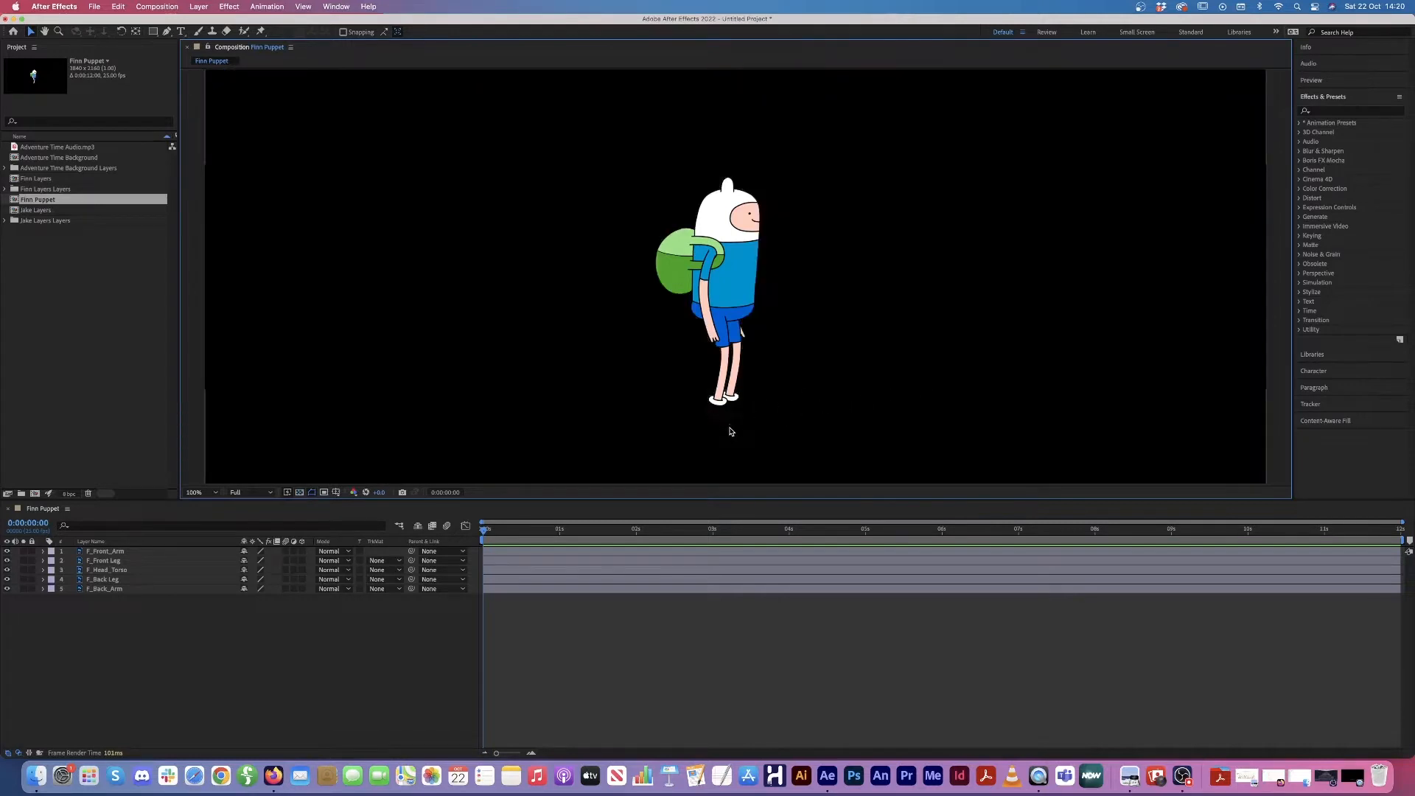
click(300, 493)
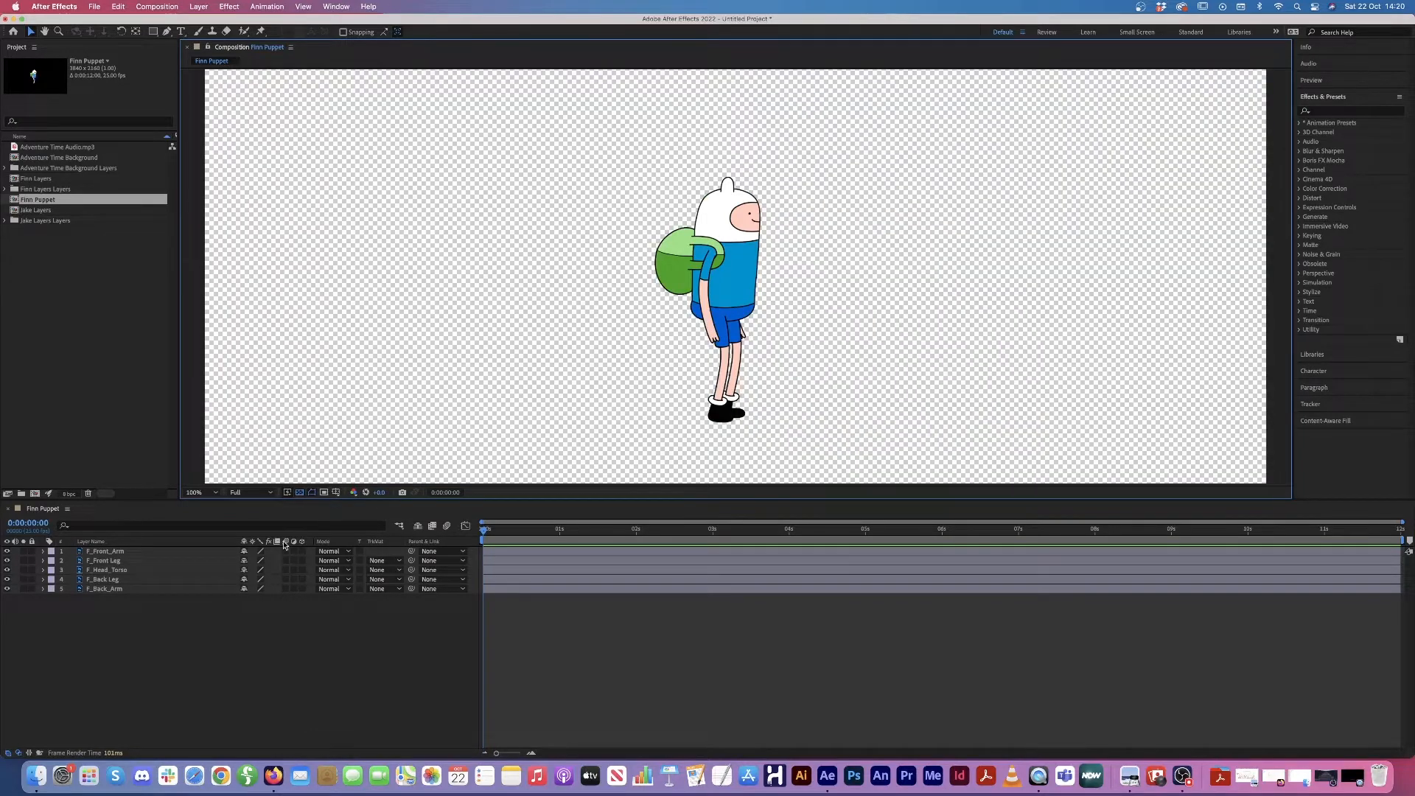
Step: Hide and show each of the five Finn Puppet layers in turn to identify its body part
click(8, 552)
click(8, 552)
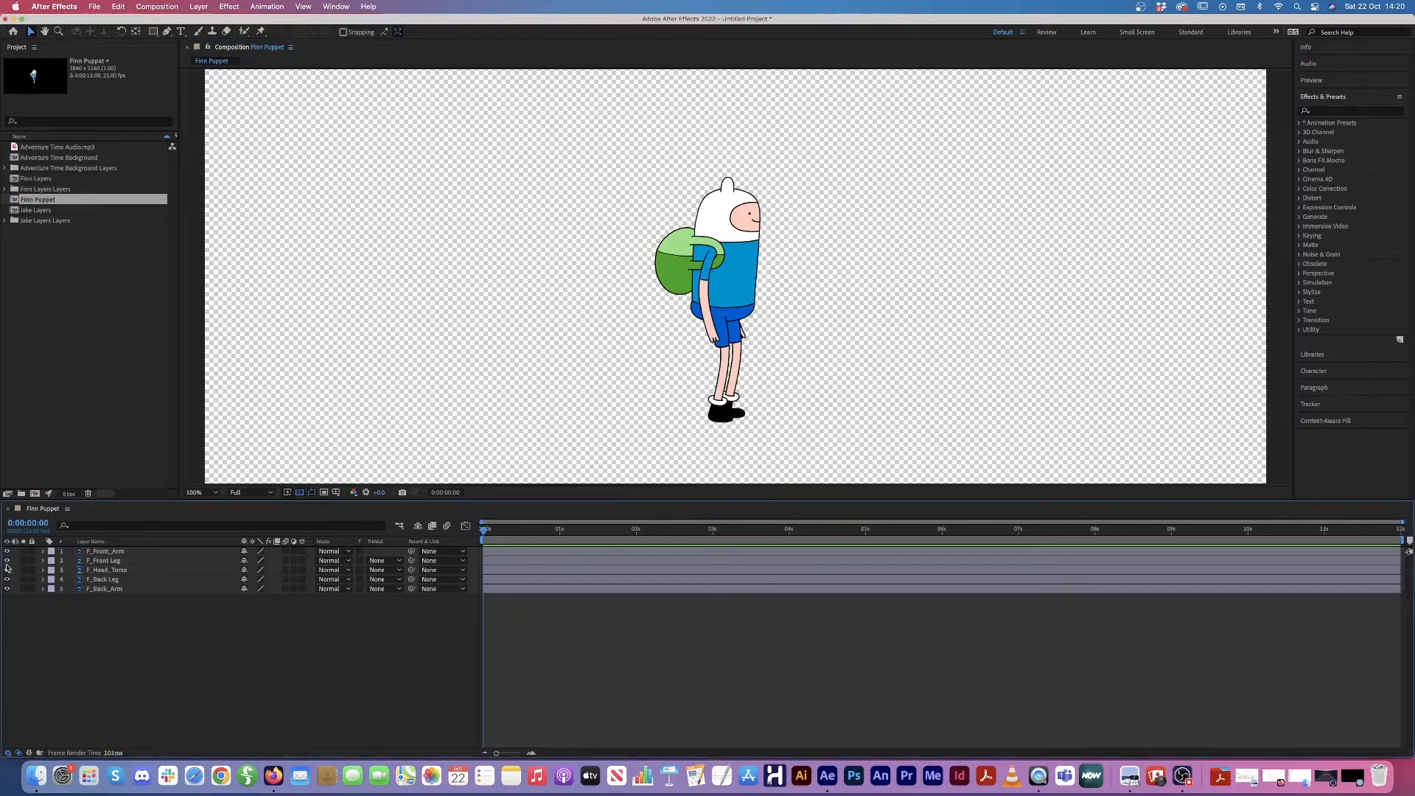
click(7, 561)
click(7, 562)
click(8, 571)
click(7, 570)
click(8, 580)
click(7, 580)
click(7, 589)
click(7, 589)
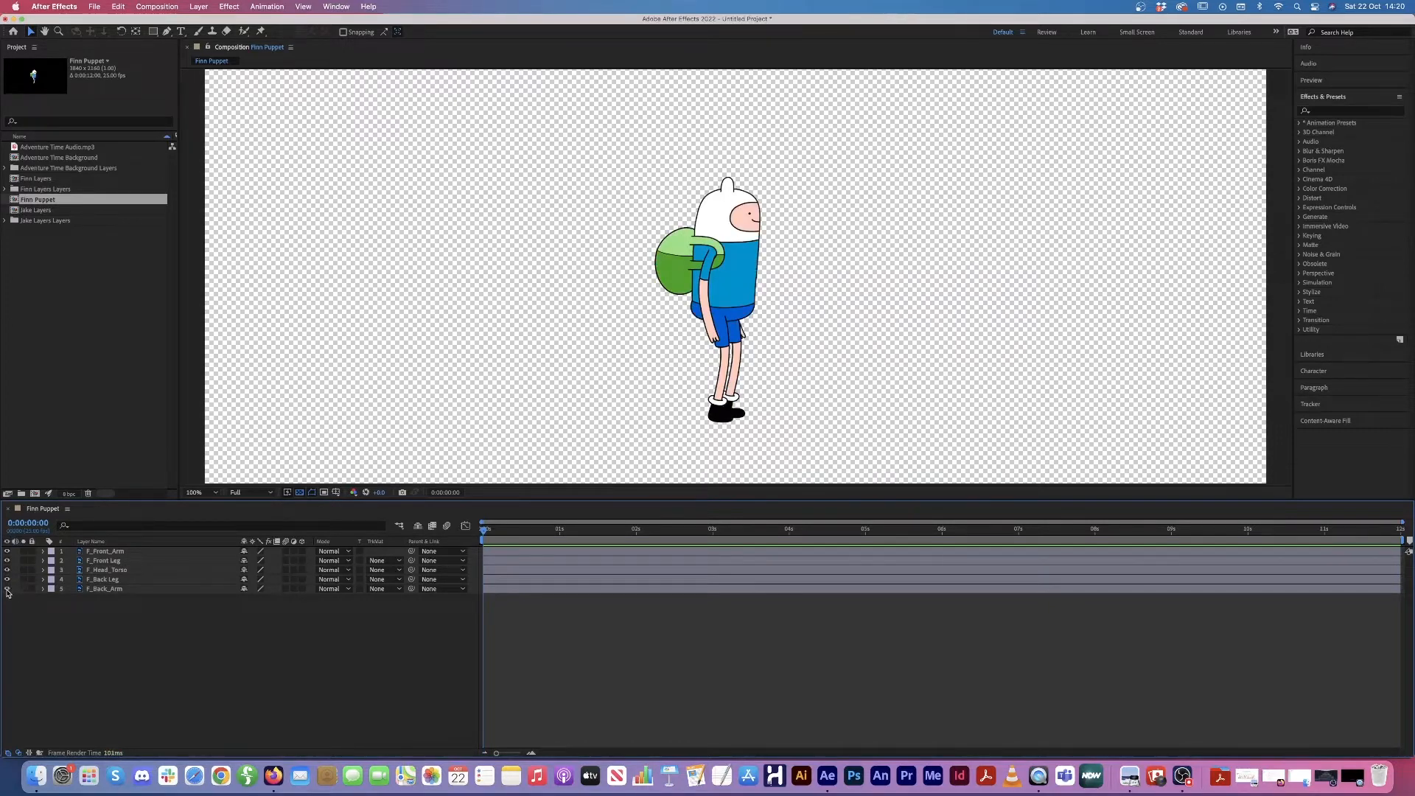
Step: Hide and show the F_Front_Arm and F_Back_Arm layers again to compare the two arms
click(130, 551)
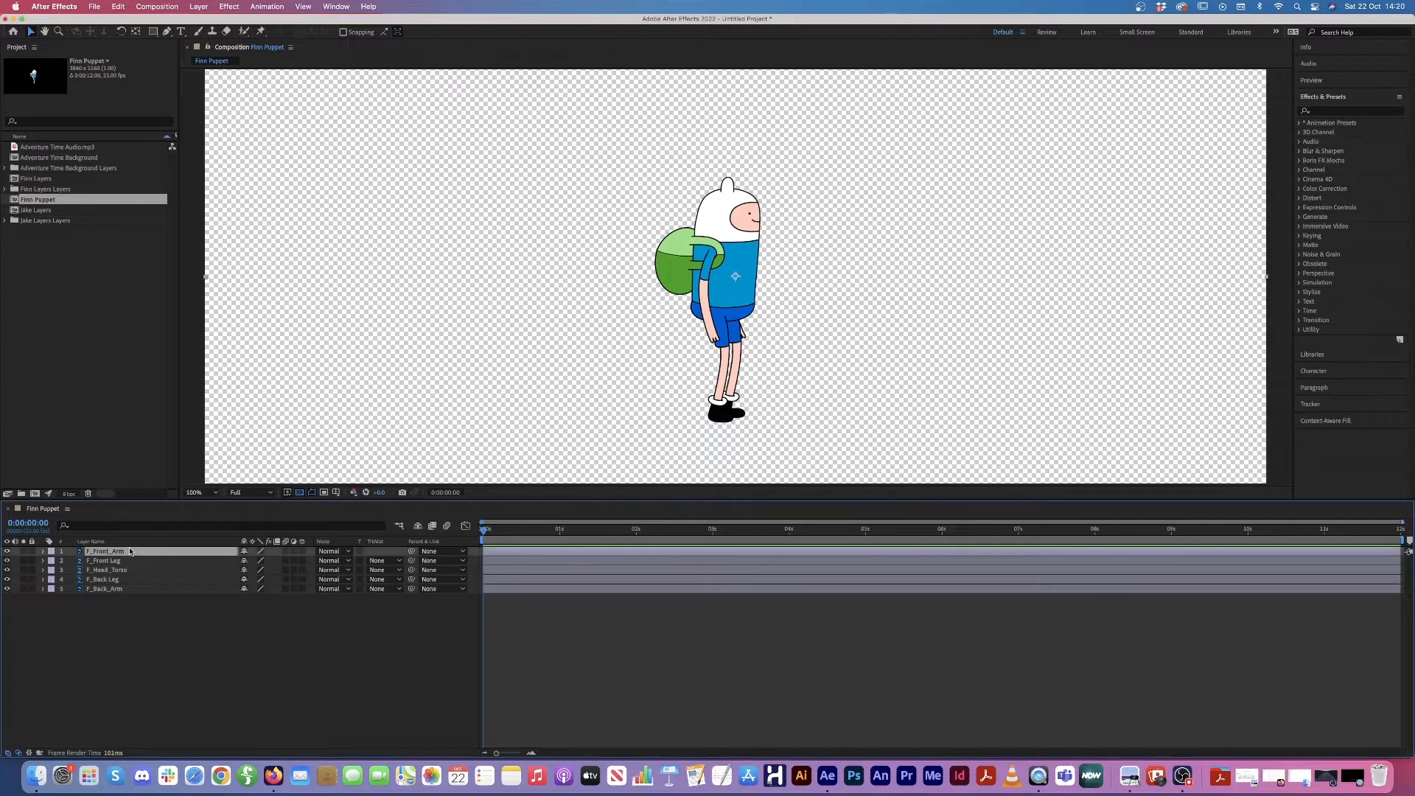
click(7, 553)
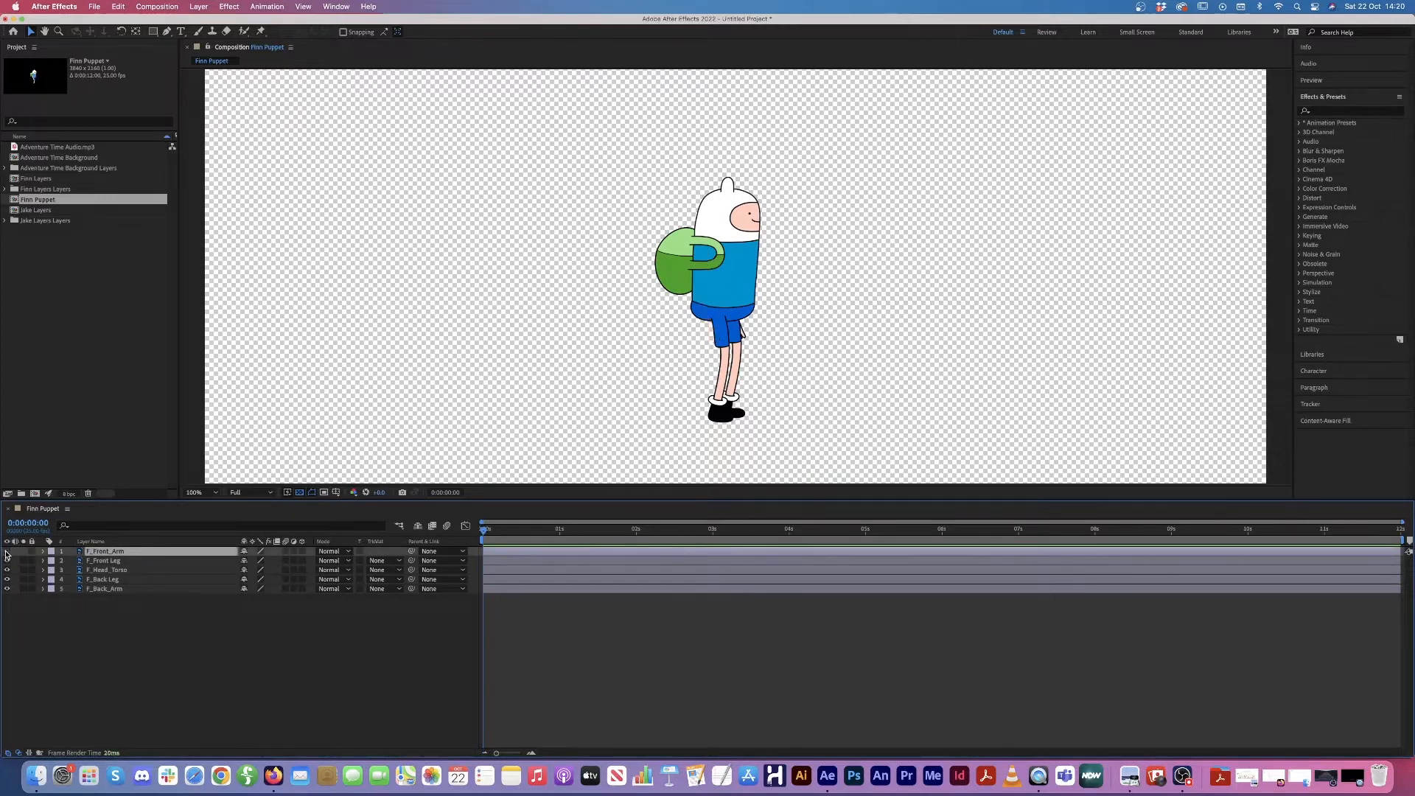
click(7, 552)
click(8, 589)
click(7, 589)
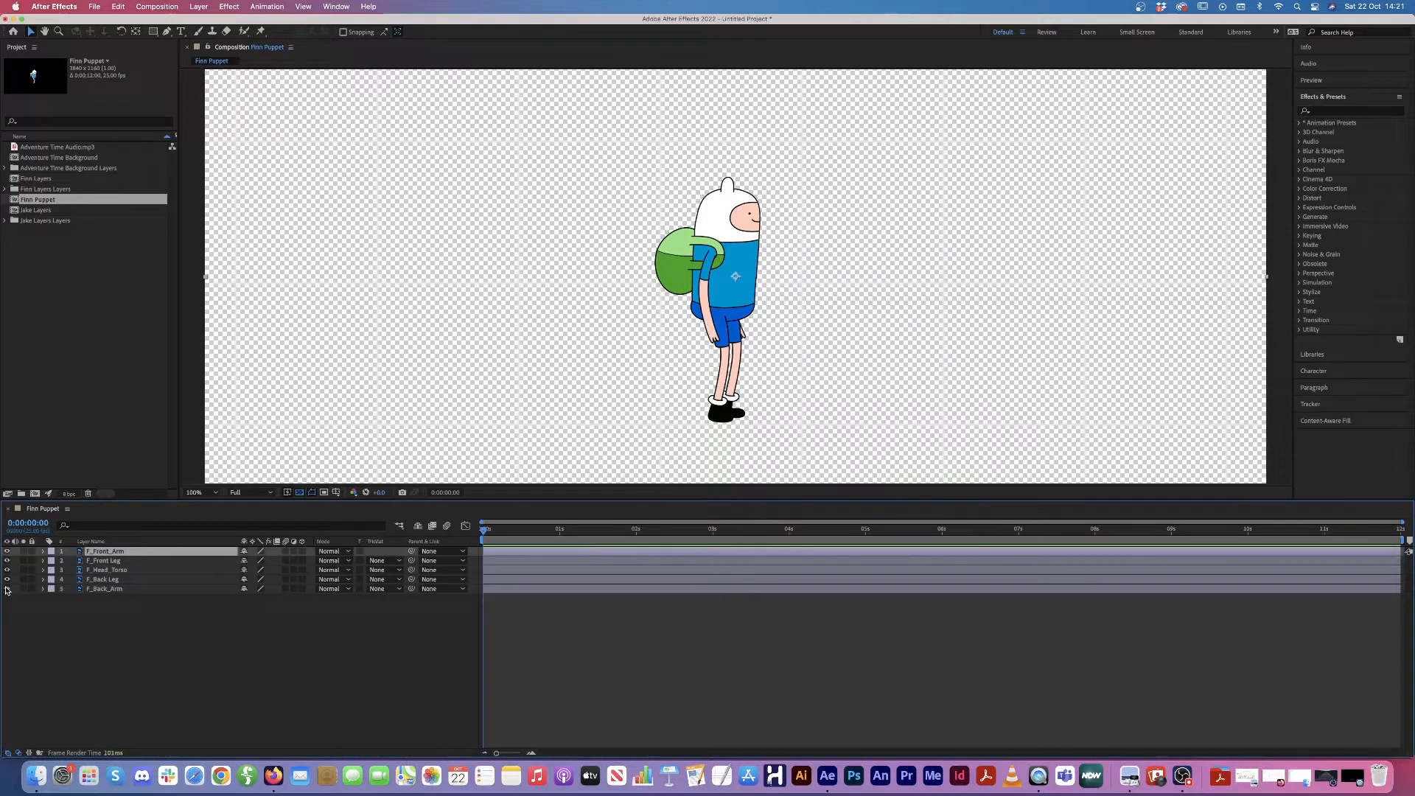
click(198, 639)
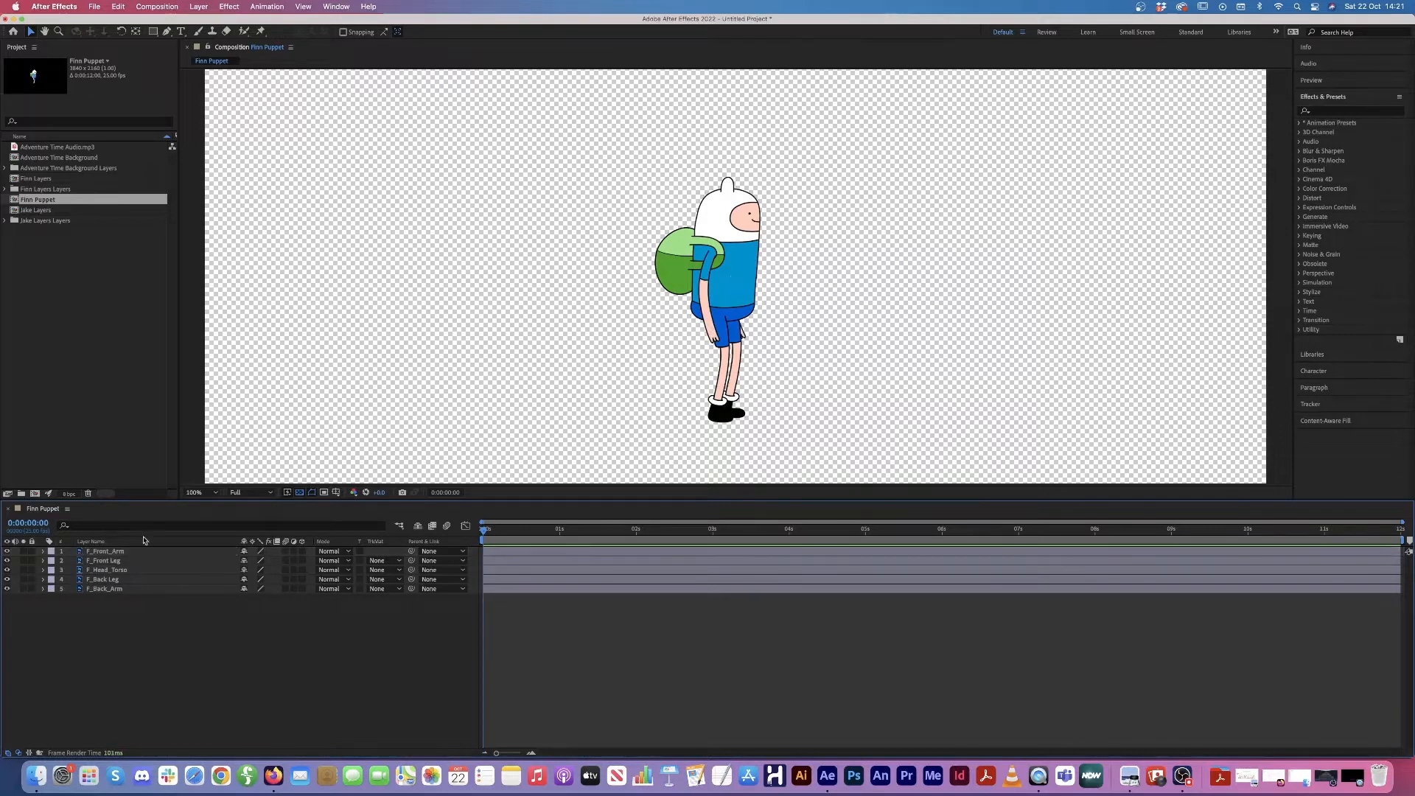
Step: Place a Puppet Position pin on the shoulder of the F_Front_Arm layer
click(157, 552)
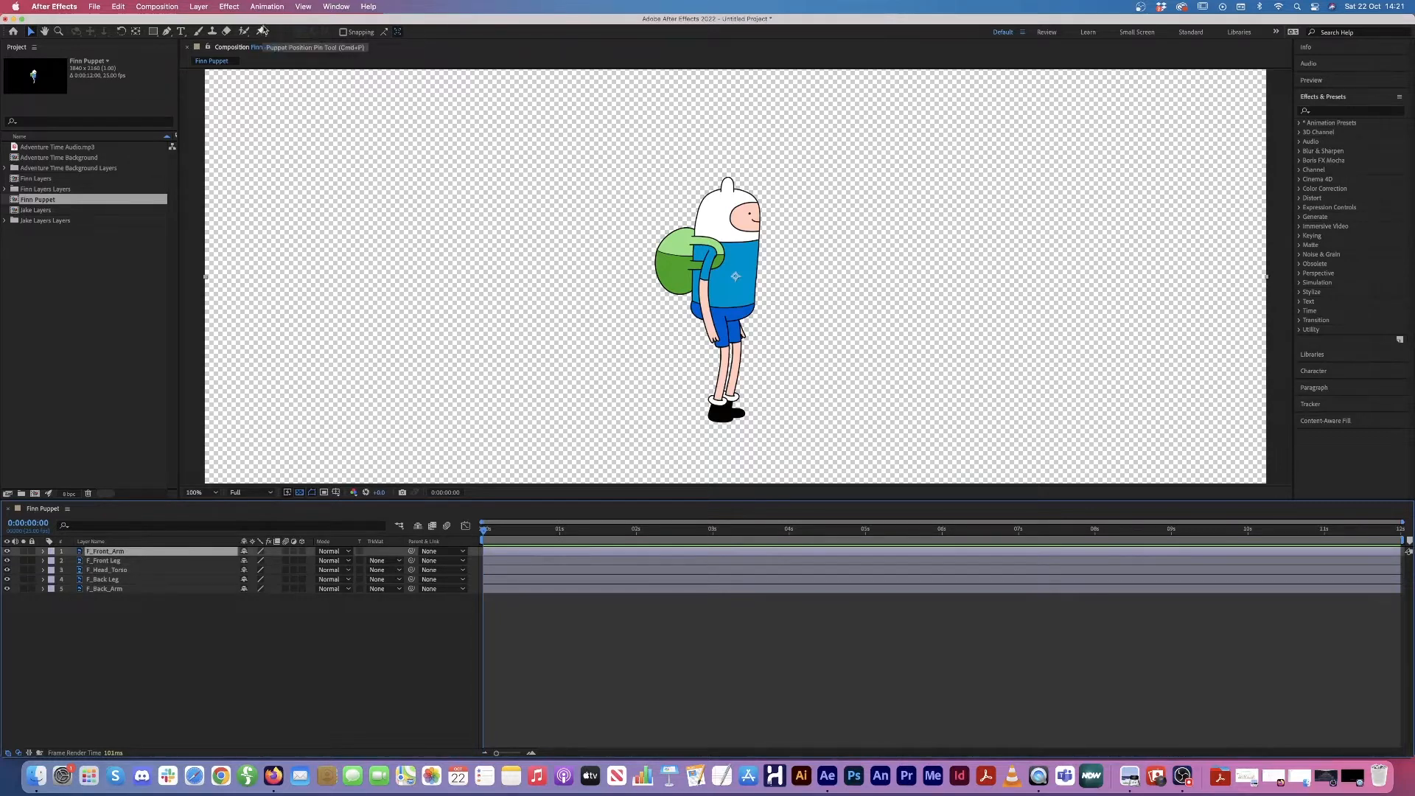
click(261, 32)
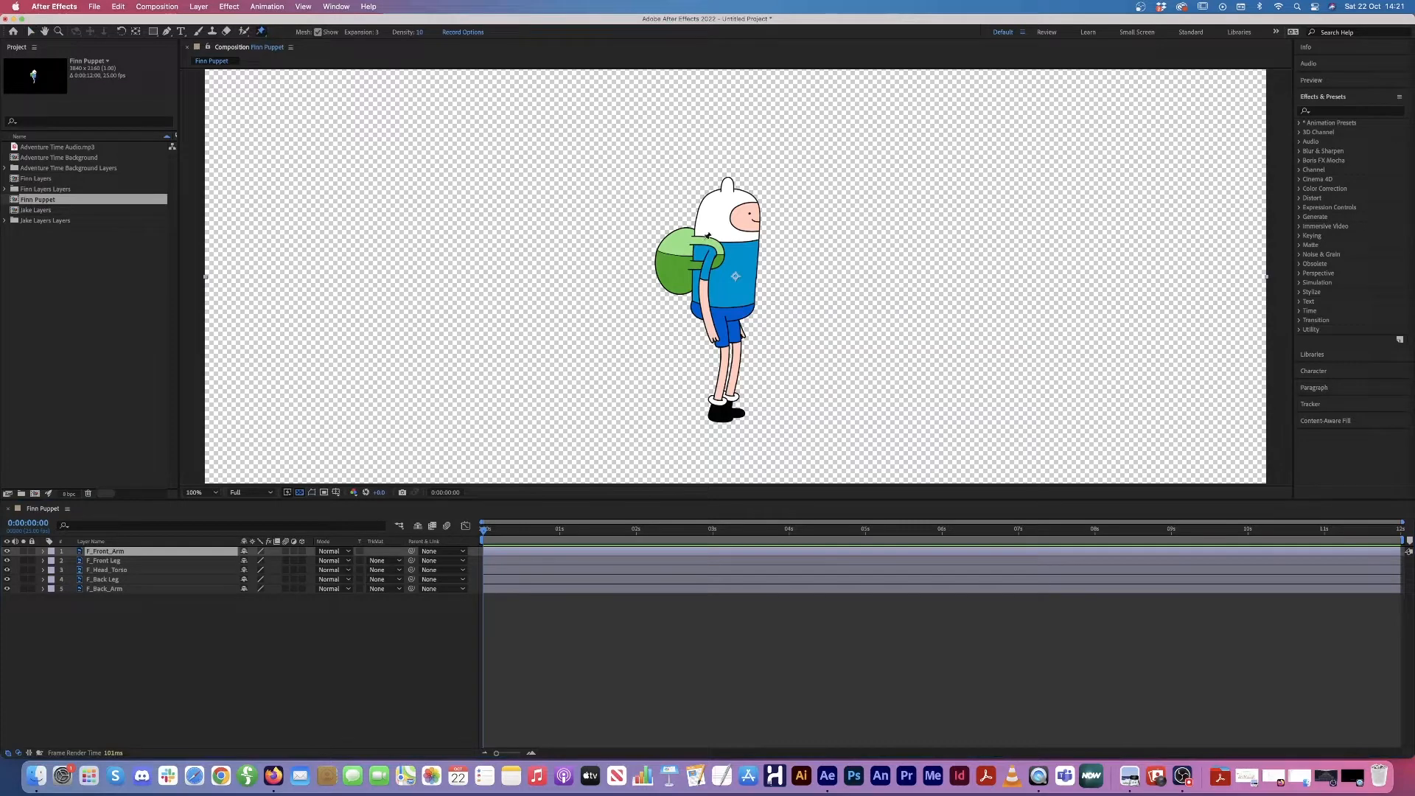
scroll(719, 251, up, 3)
scroll(718, 265, down, 1)
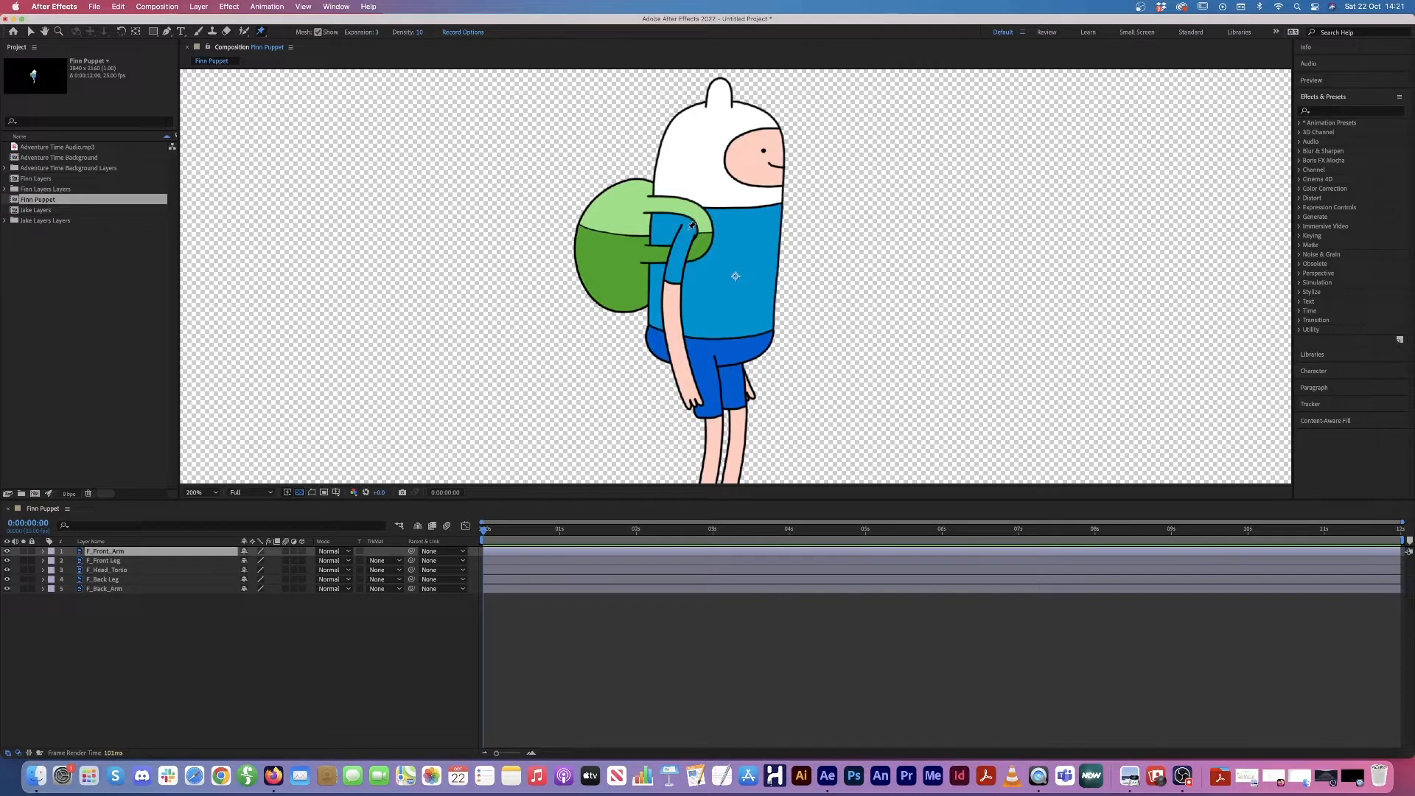
click(691, 225)
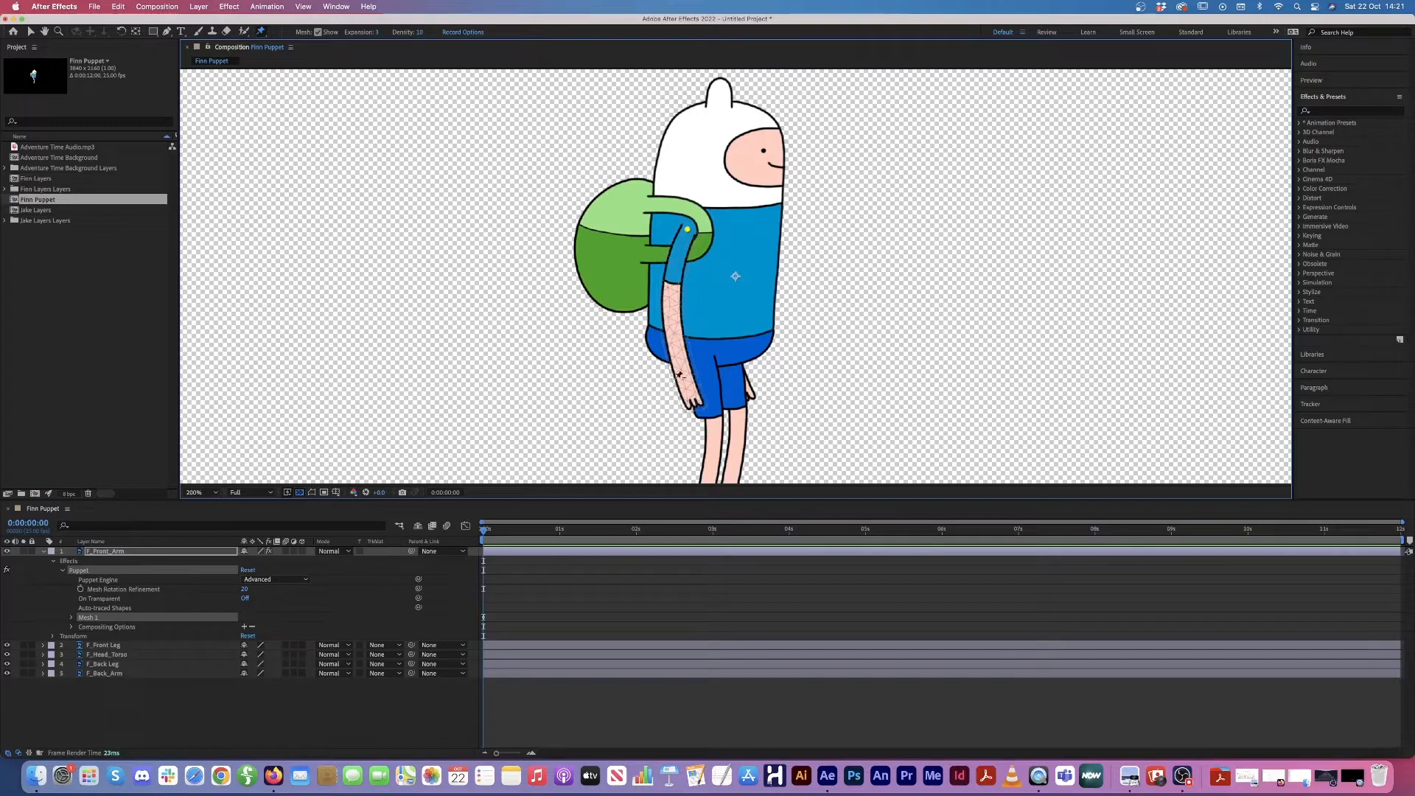
Step: With the puppet mesh shown, add pins at the front arm's elbow and hand, and pull the hand pin slightly up and forward
click(318, 33)
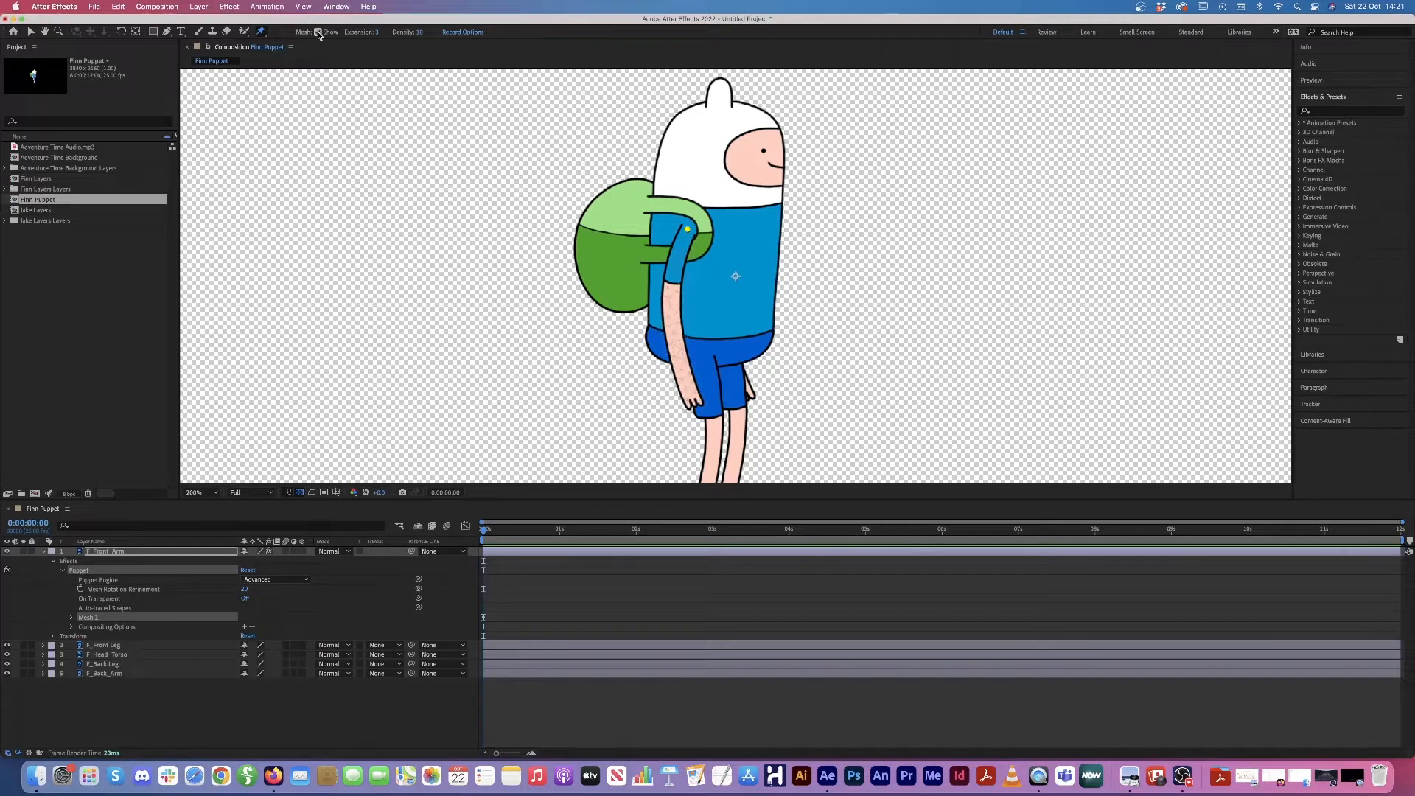
click(319, 32)
click(671, 312)
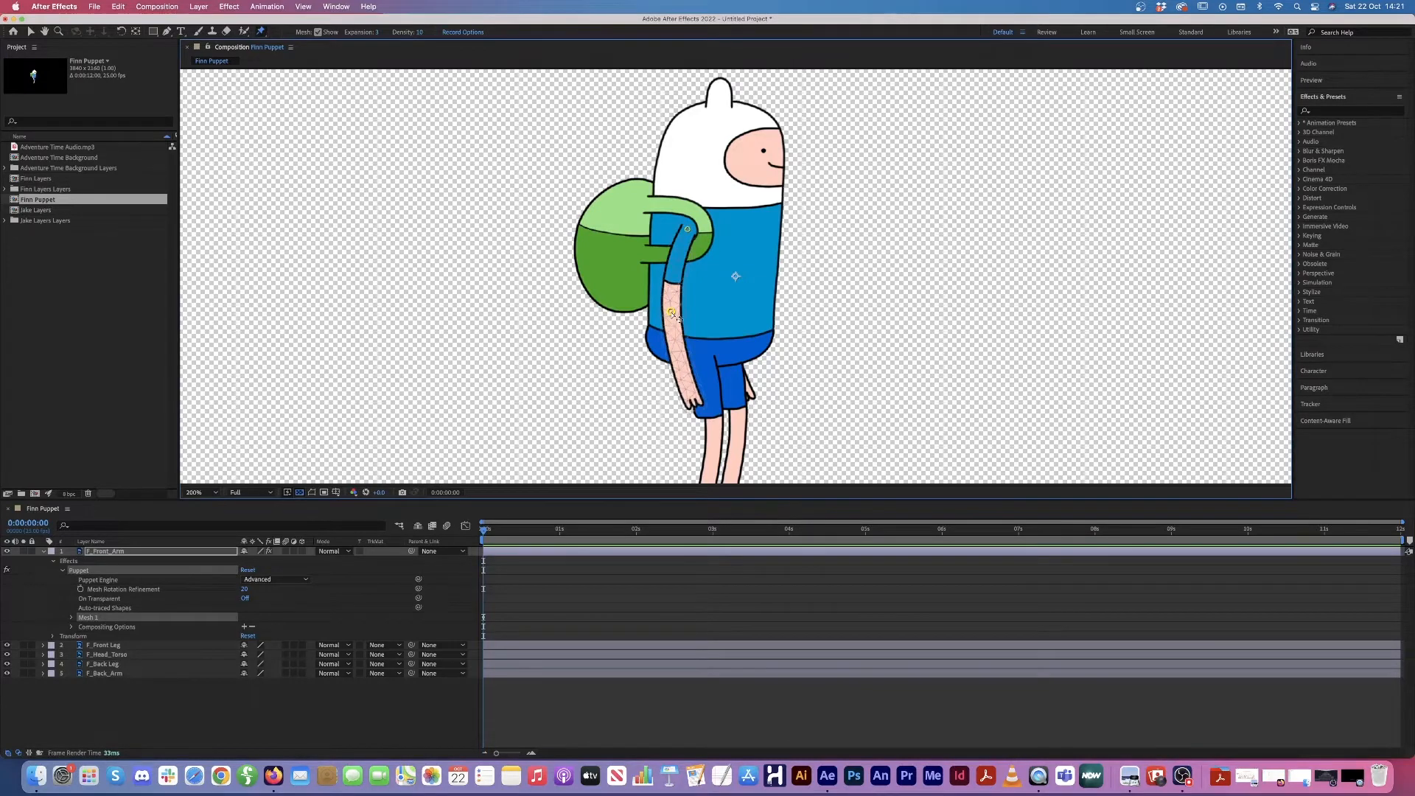
click(689, 394)
mouse_move(694, 401)
mouse_down()
mouse_move(672, 376)
mouse_move(735, 378)
mouse_move(704, 382)
mouse_up()
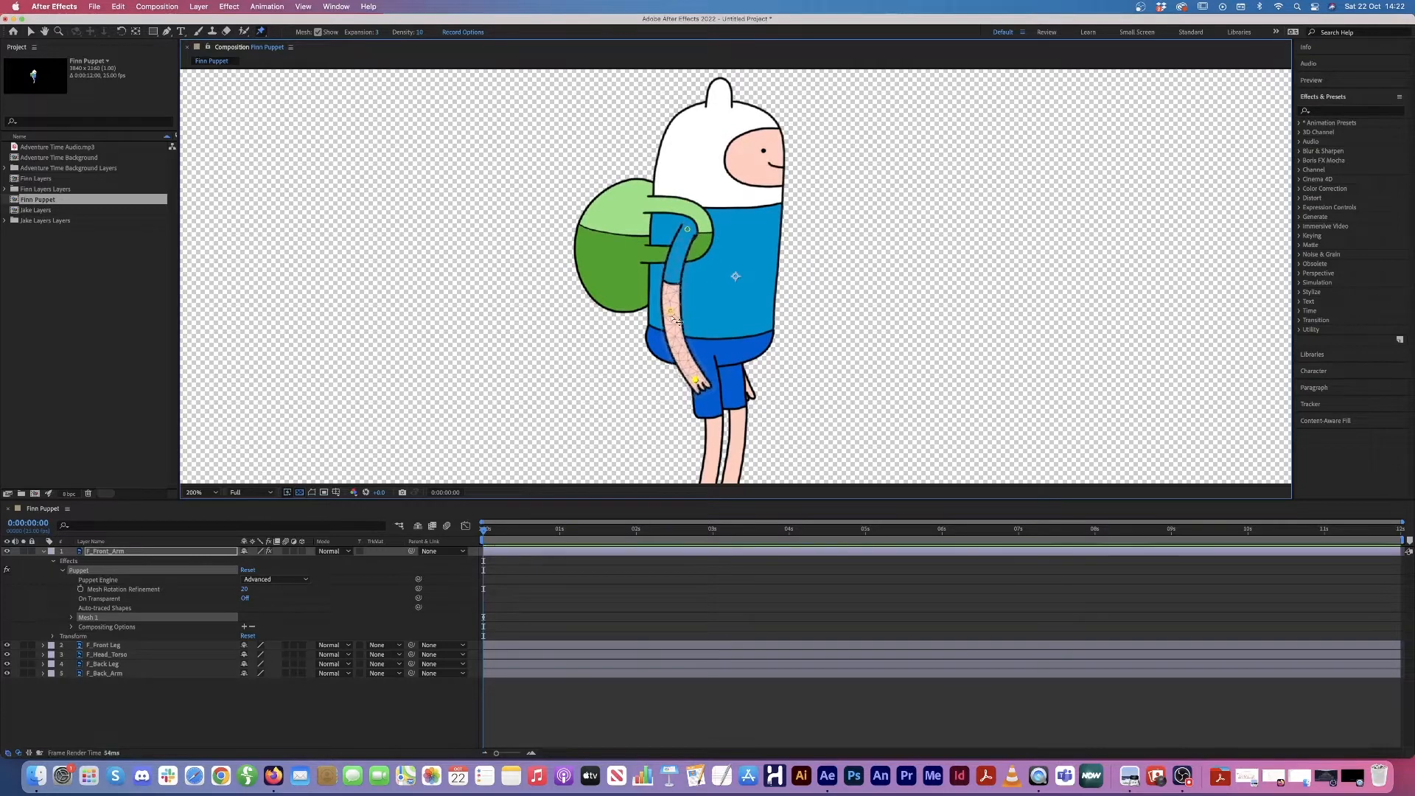
Step: Try bending the front arm by moving its elbow and shoulder pins, undoing both moves
drag(666, 316, 646, 316)
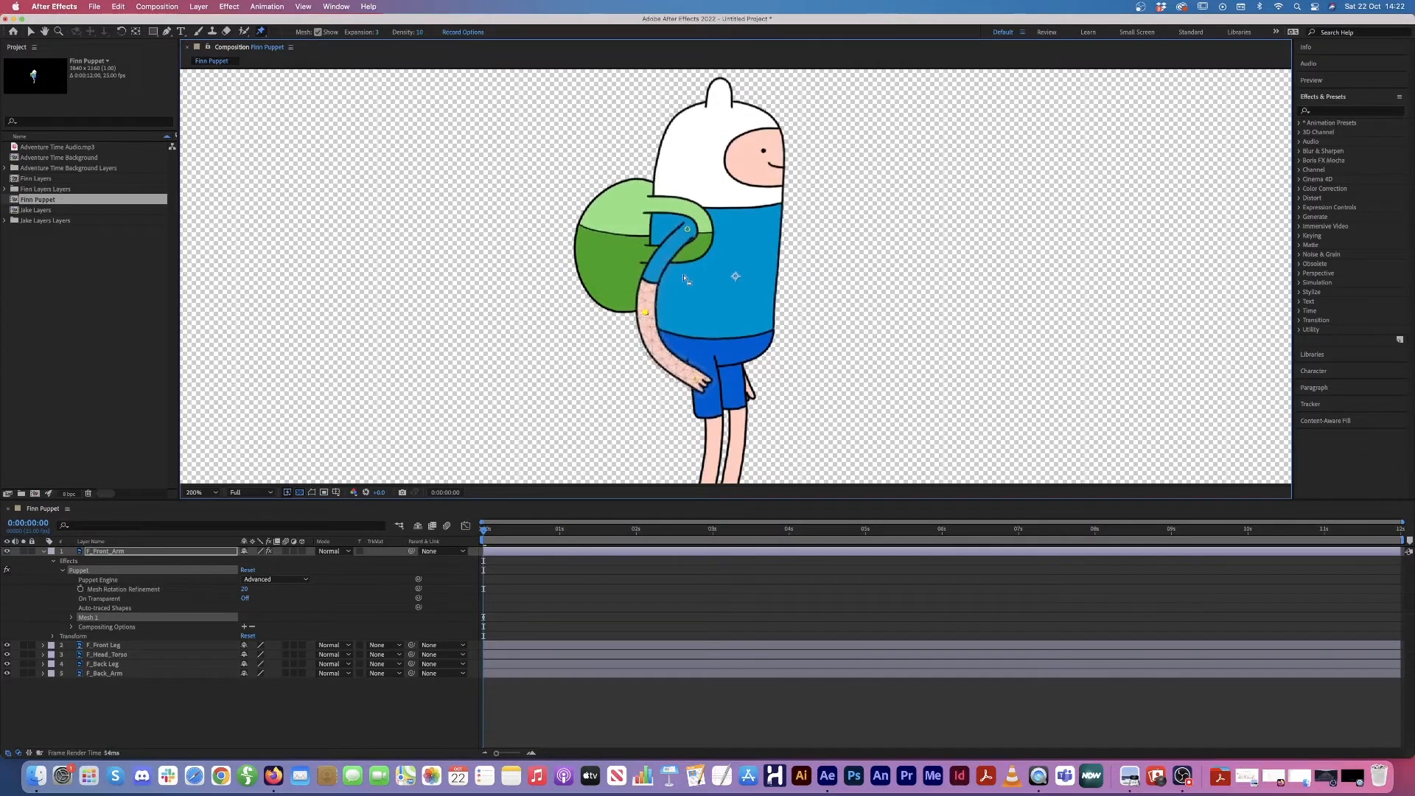
drag(688, 231, 694, 249)
key(super+z)
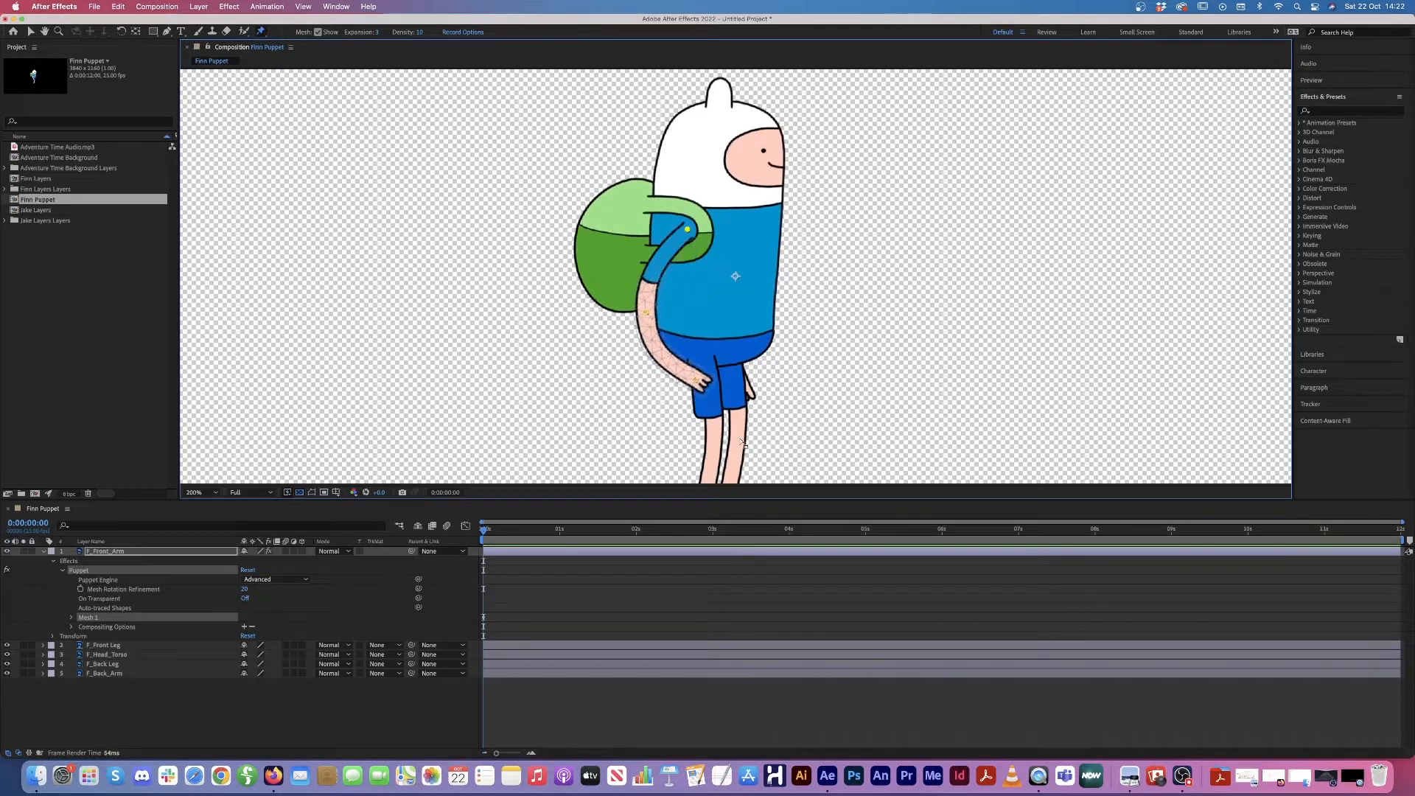
key(super+z)
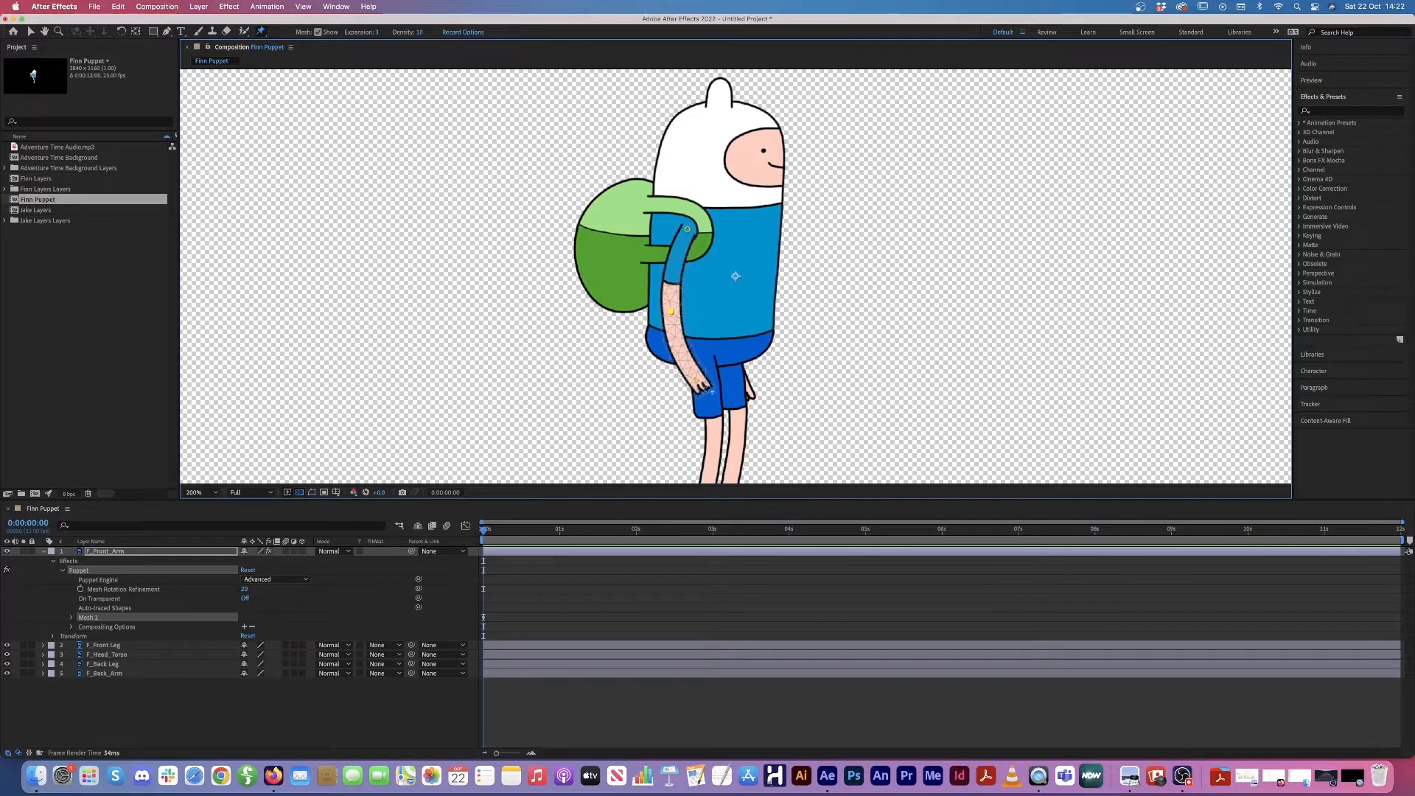
Step: Reveal the Deform pins under Mesh 1 of the F_Front_Arm layer and rename Puppet Pin 3 as Front Hand
click(696, 380)
click(44, 553)
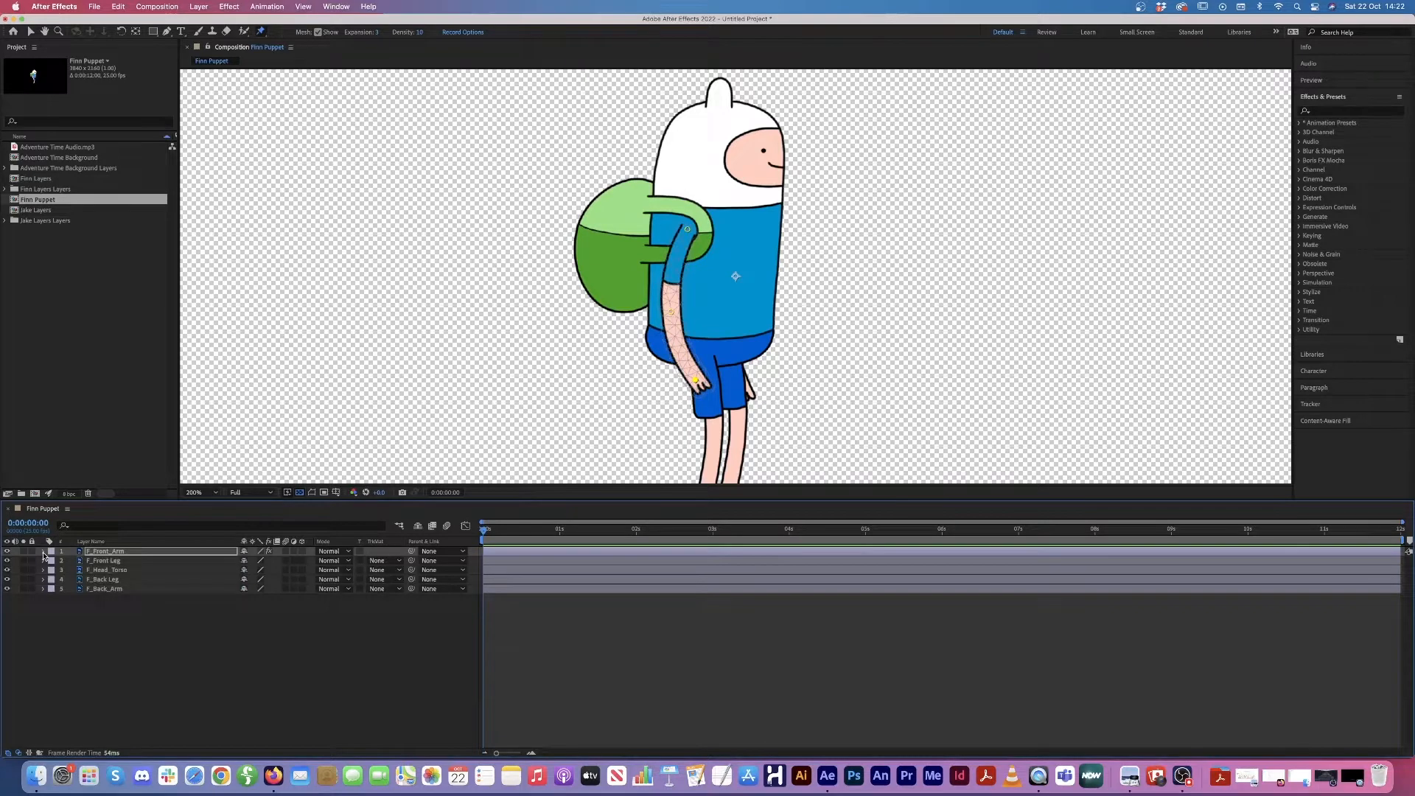
click(44, 552)
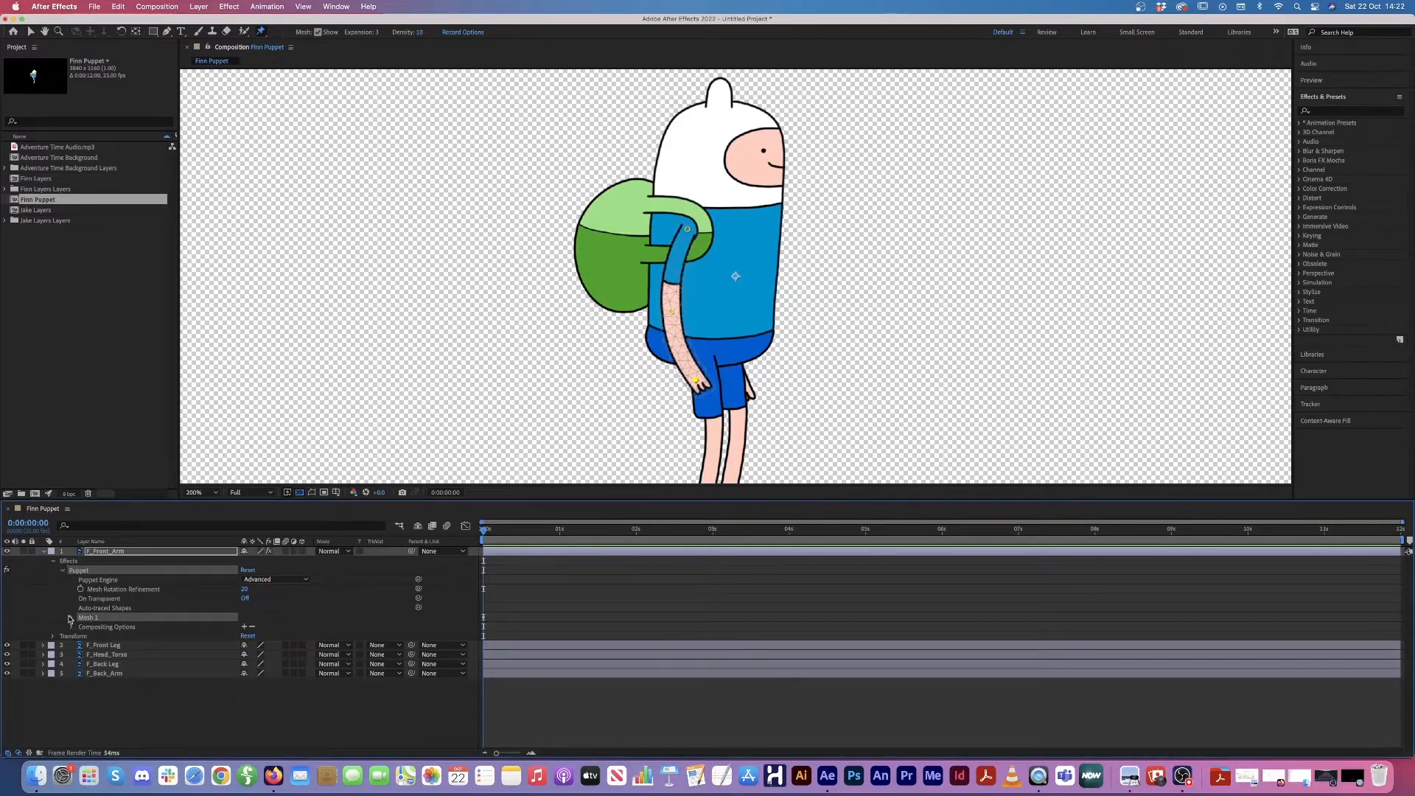
click(72, 620)
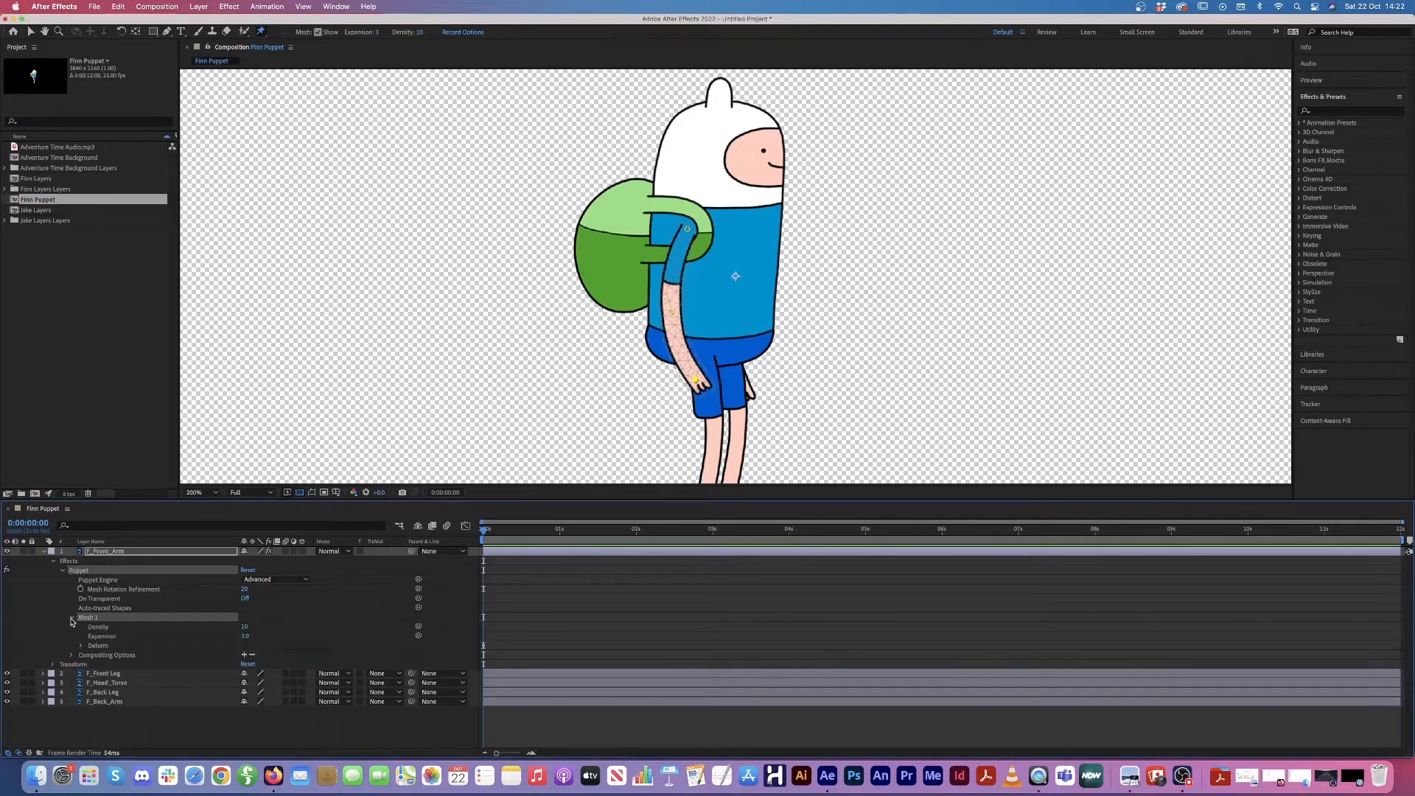
click(82, 647)
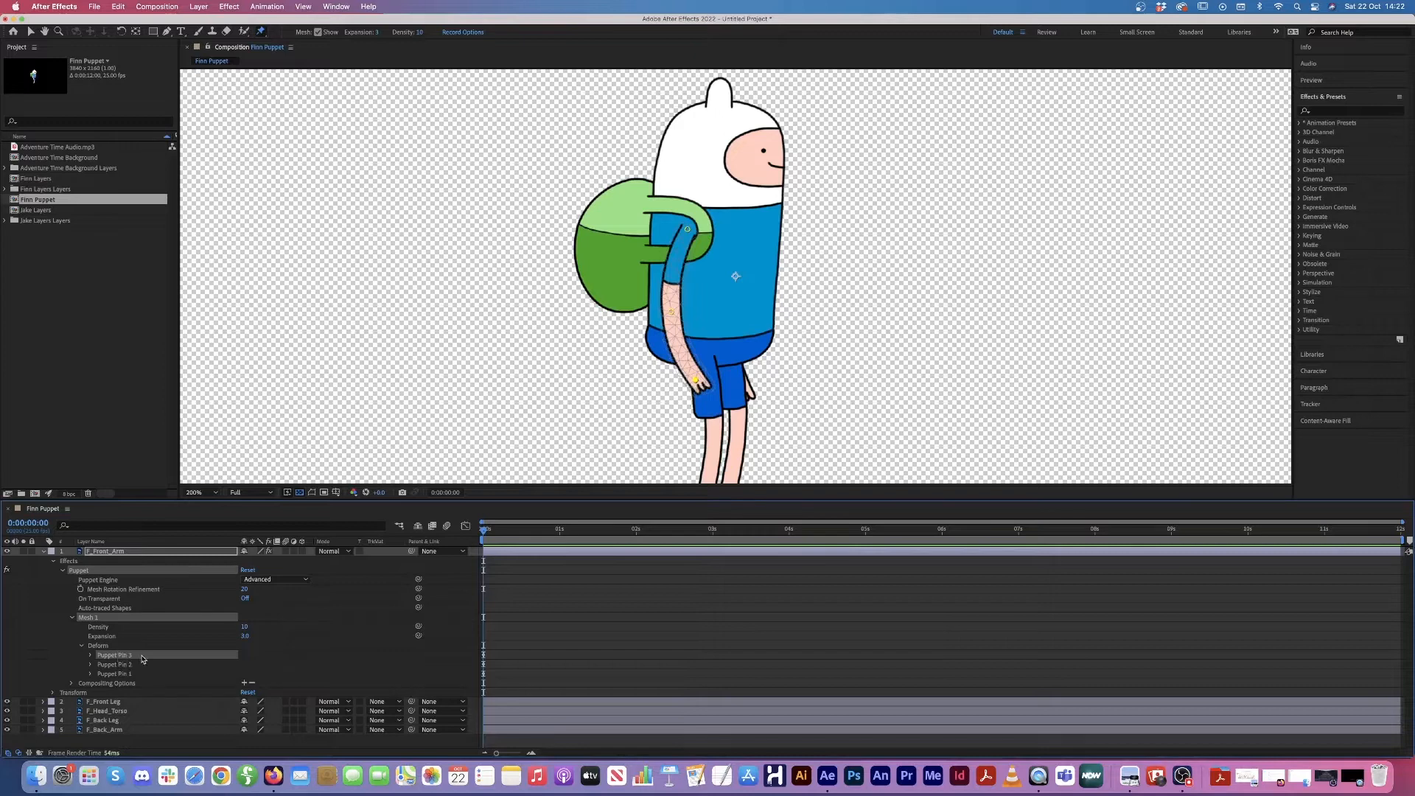
click(119, 665)
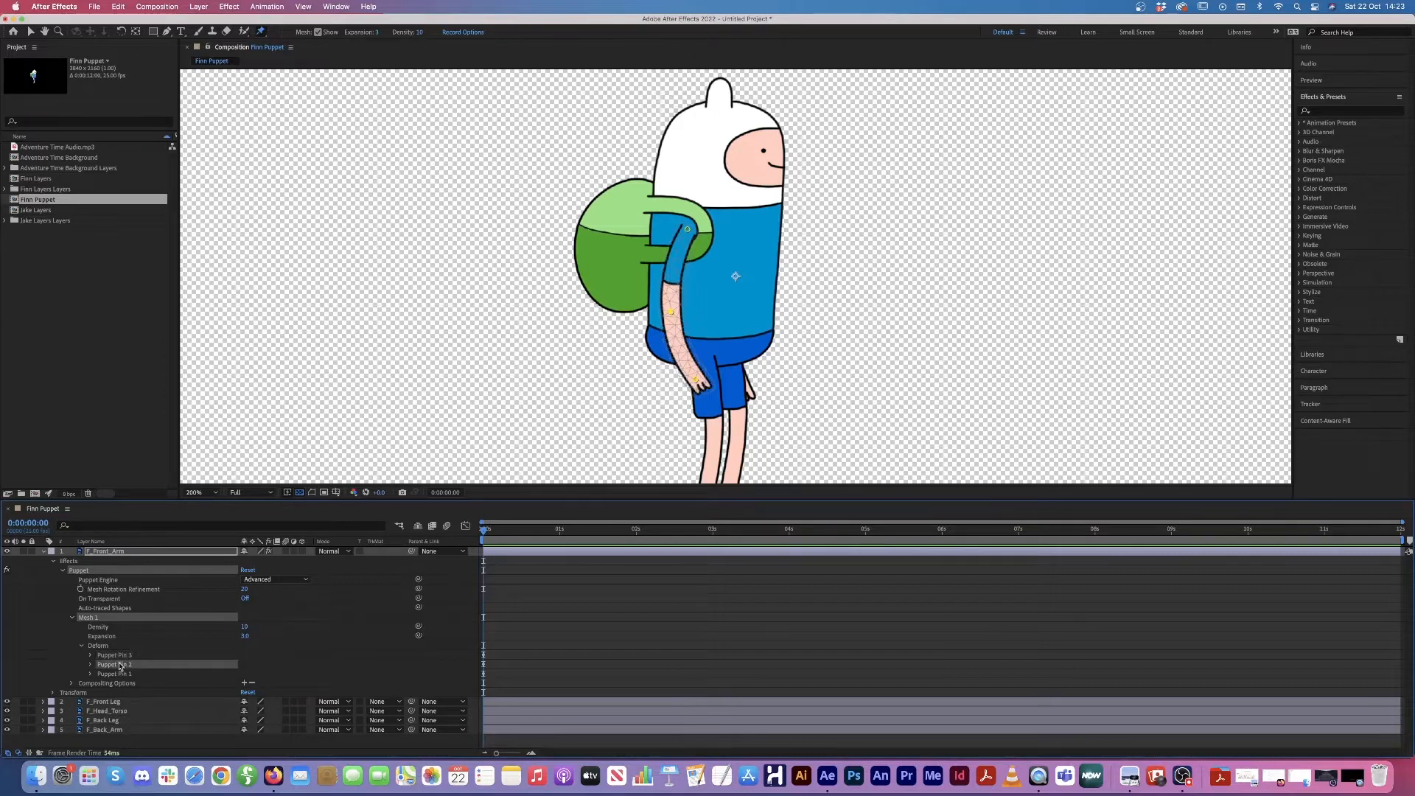
click(123, 657)
key(Return)
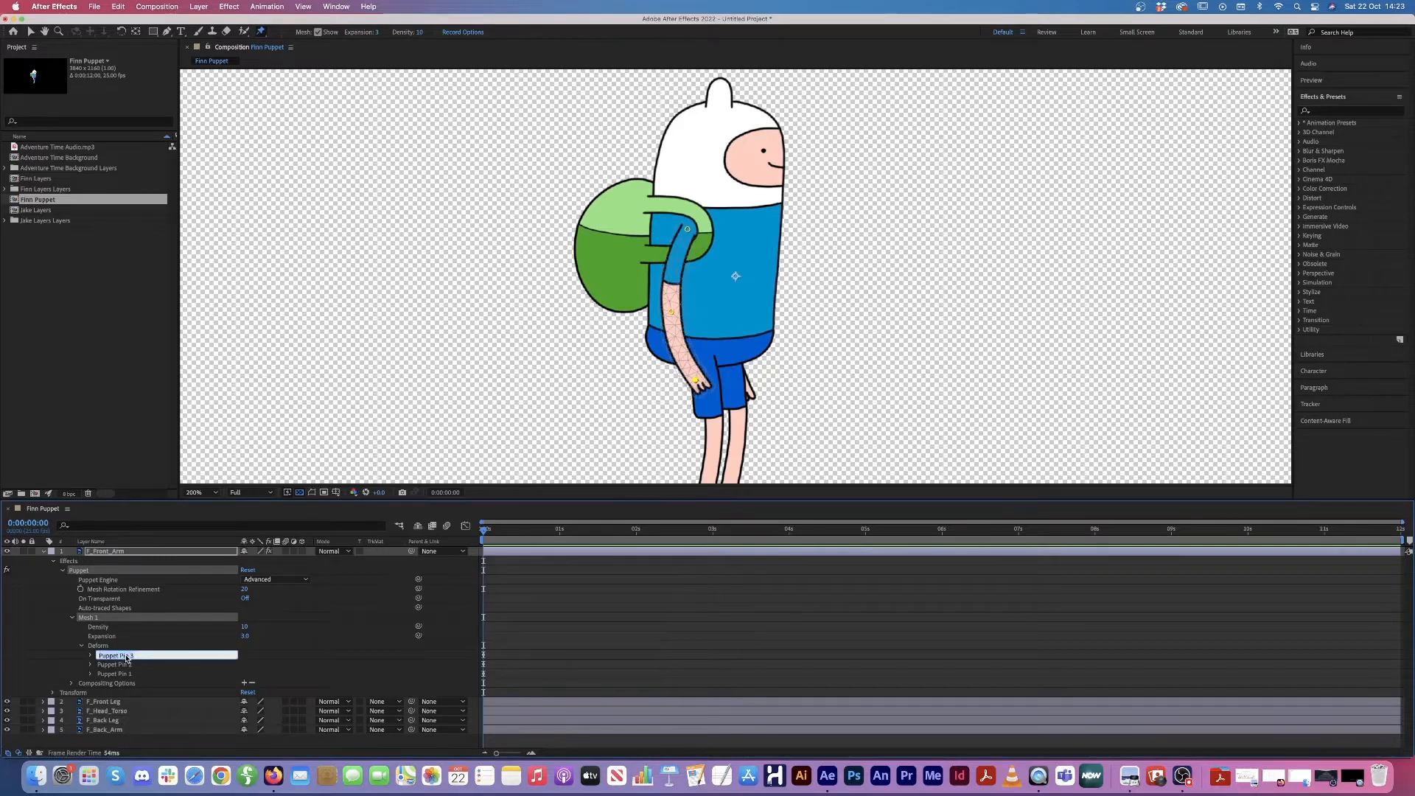
text(Front Hand)
key(Return)
Step: Rename Puppet Pin 2 as Front Elbow and Puppet Pin 1 as Front Shoulder
click(123, 667)
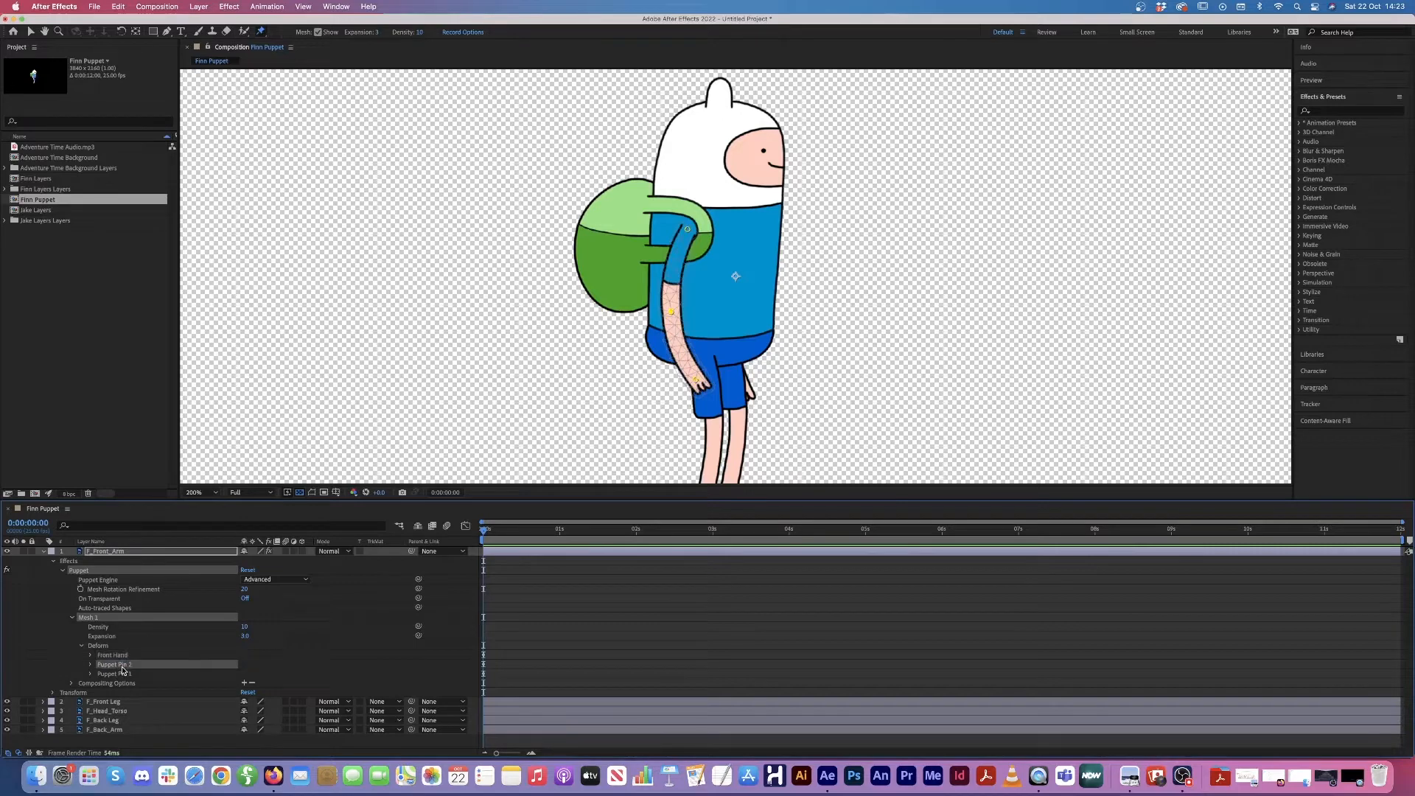
key(Return)
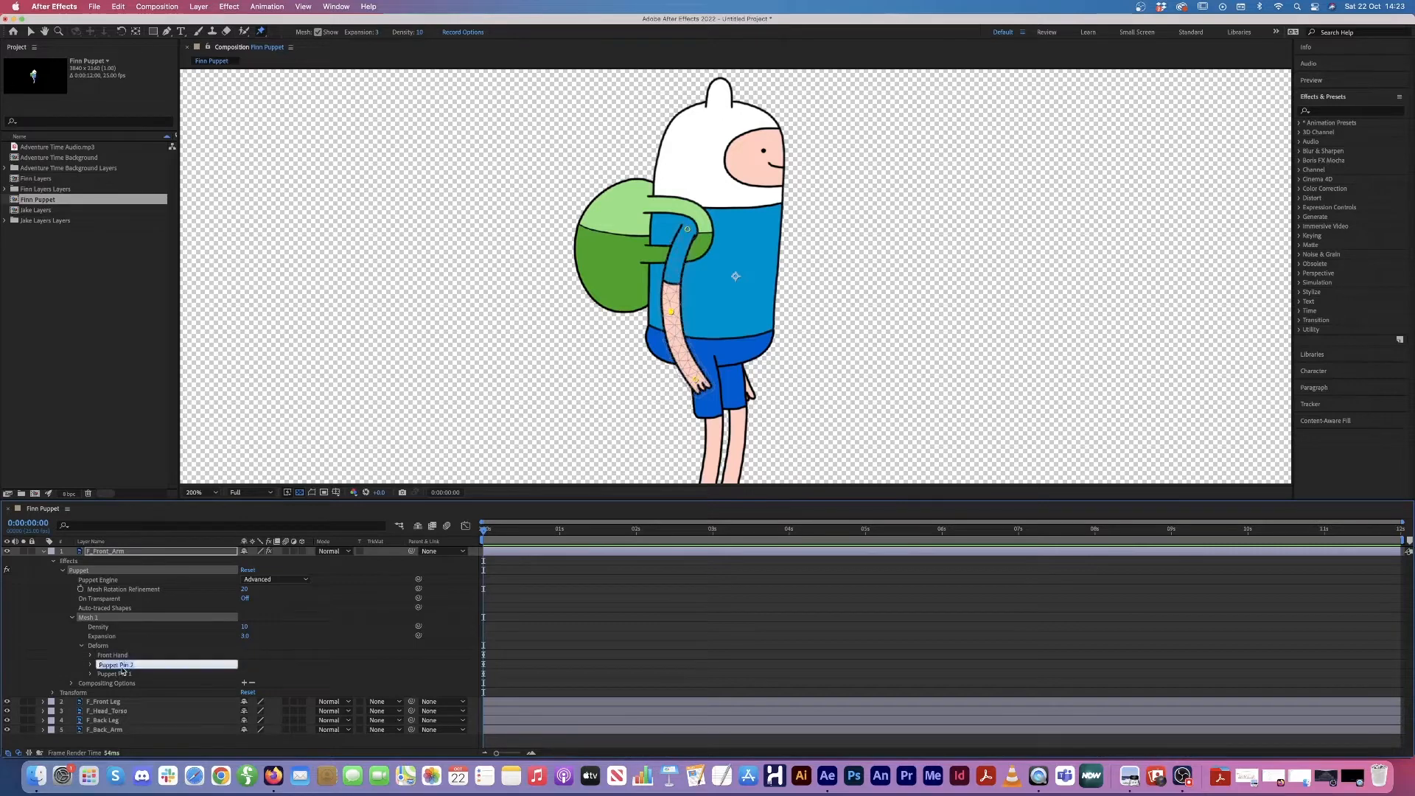
text(Front Elbow)
key(Return)
click(122, 676)
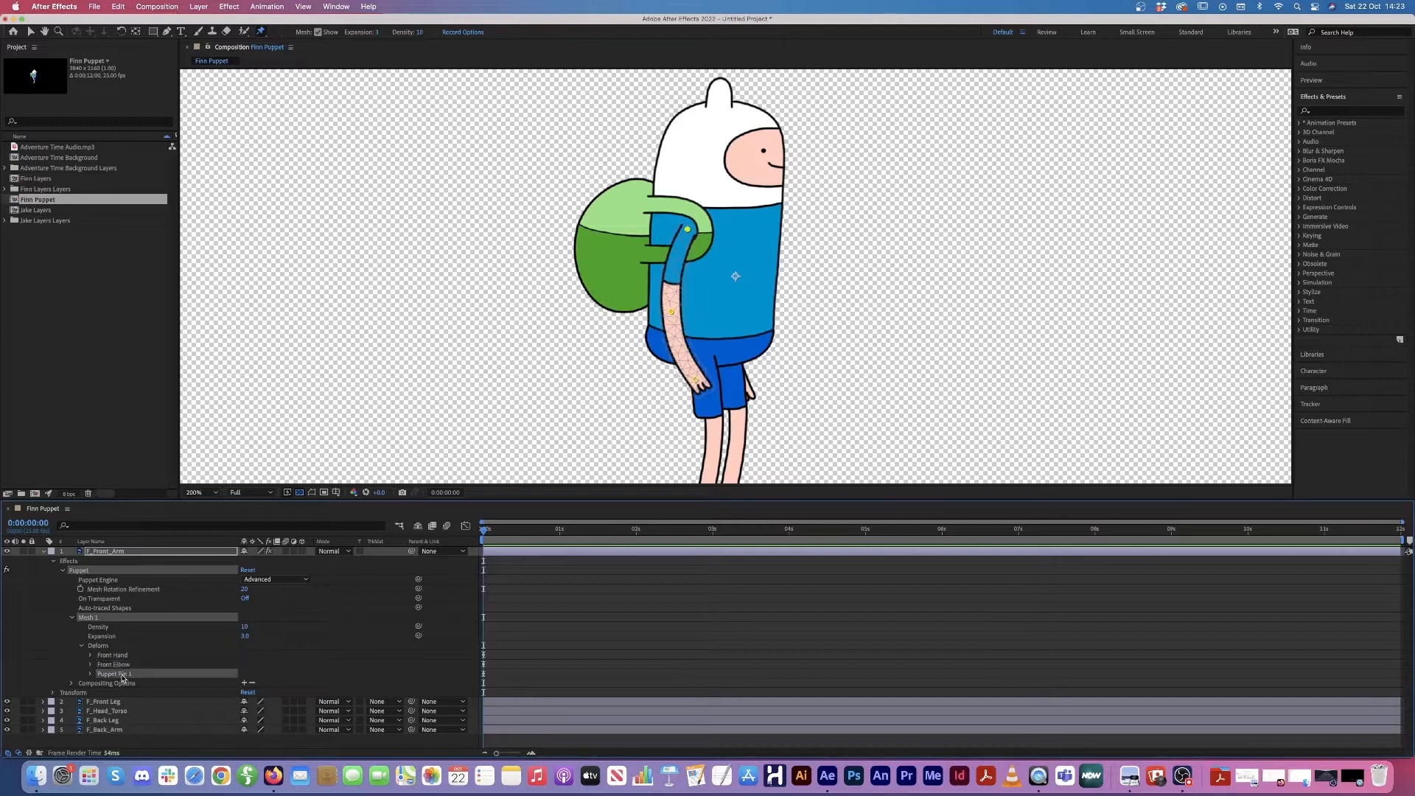
key(Return)
text(F)
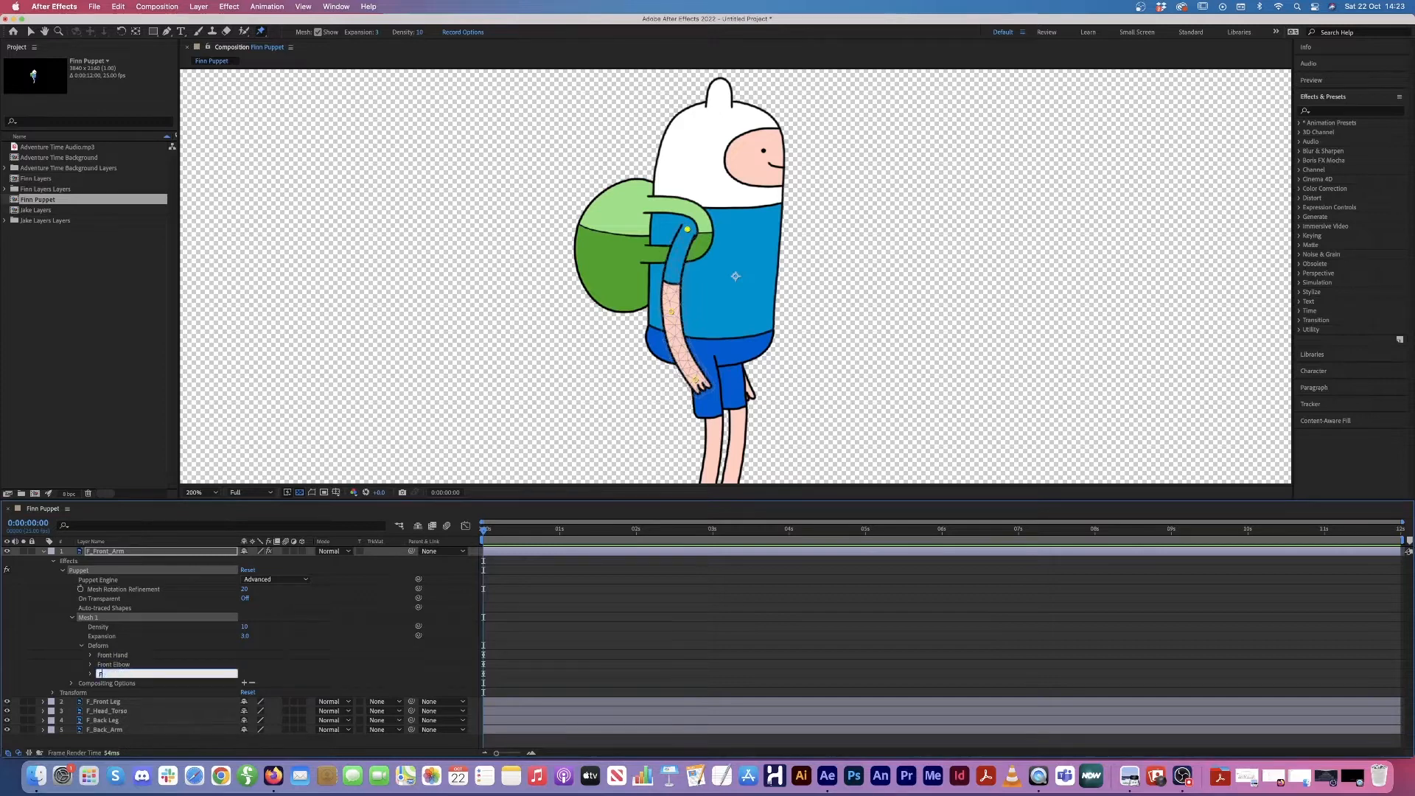
text(ront Shoulder)
key(Return)
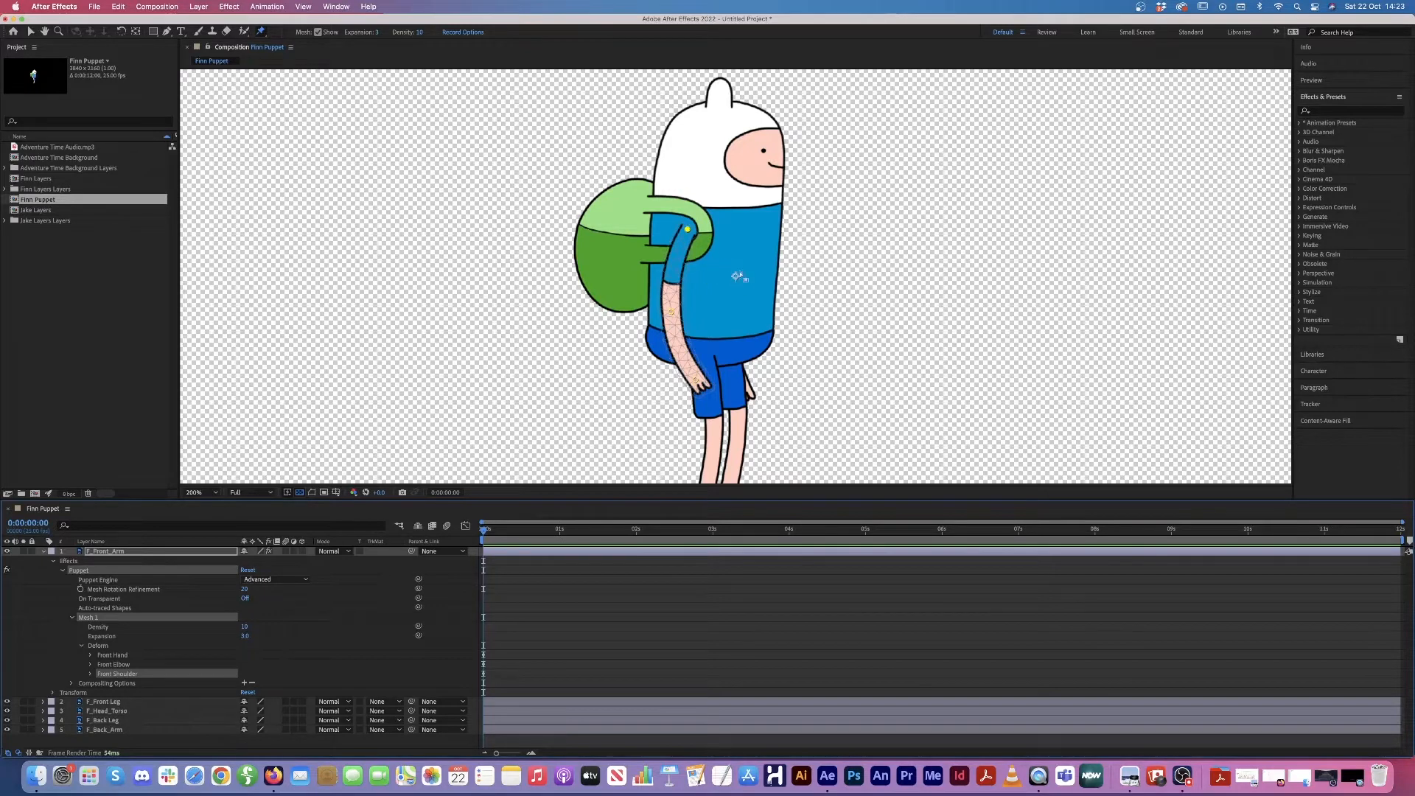
Step: Reveal the F_Front_Arm layer's Rotation, try rotating the arm about its centred anchor point, and undo the rotation
click(134, 552)
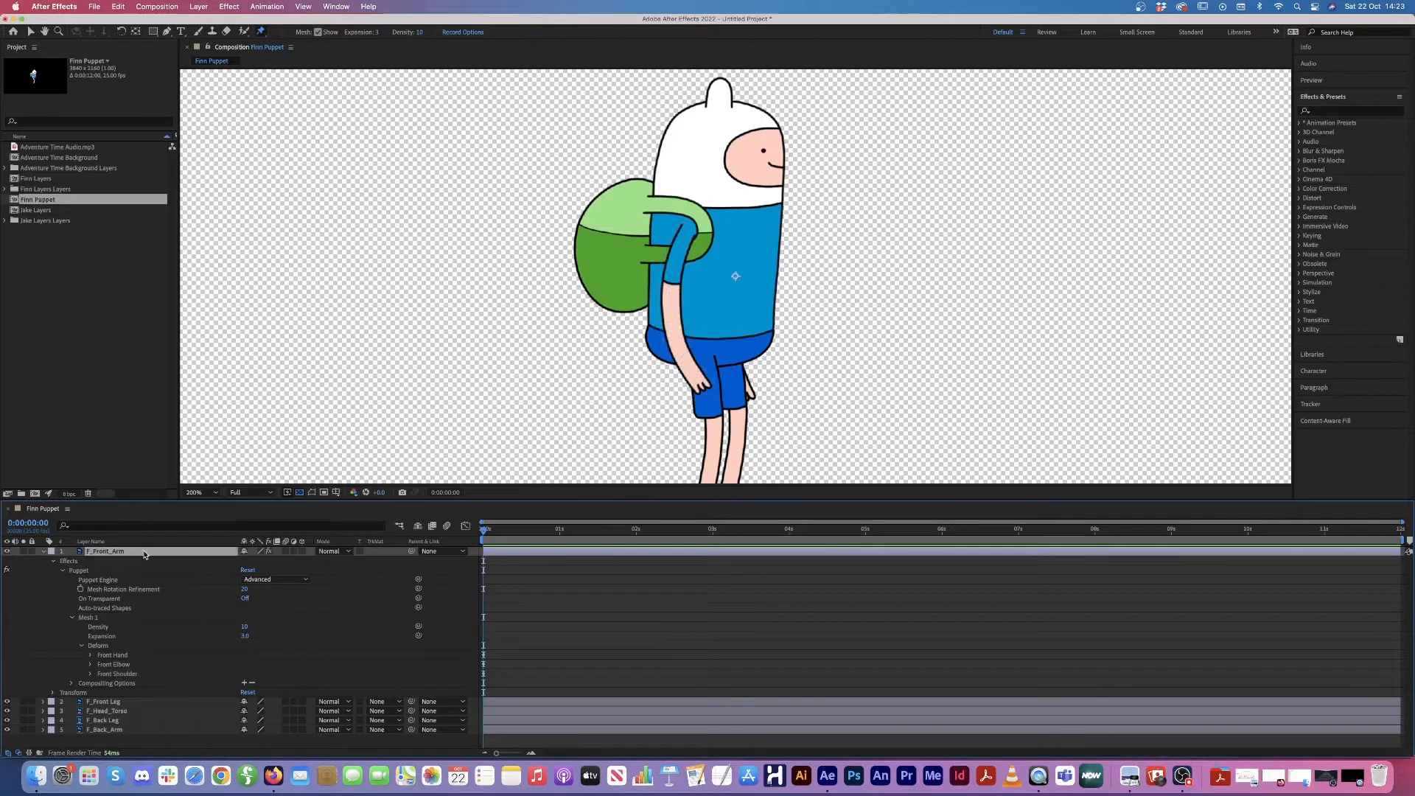
key(r)
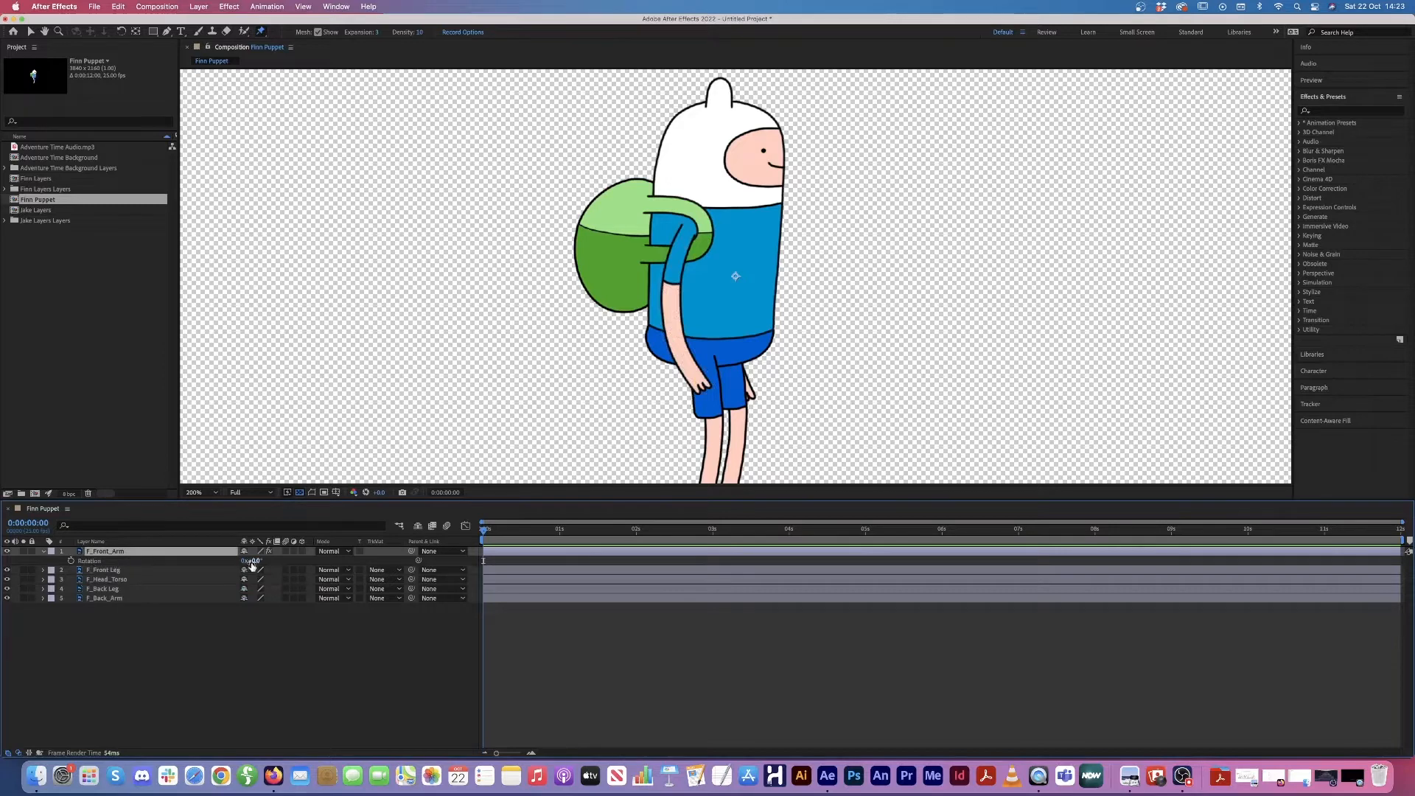
drag(252, 561, 527, 598)
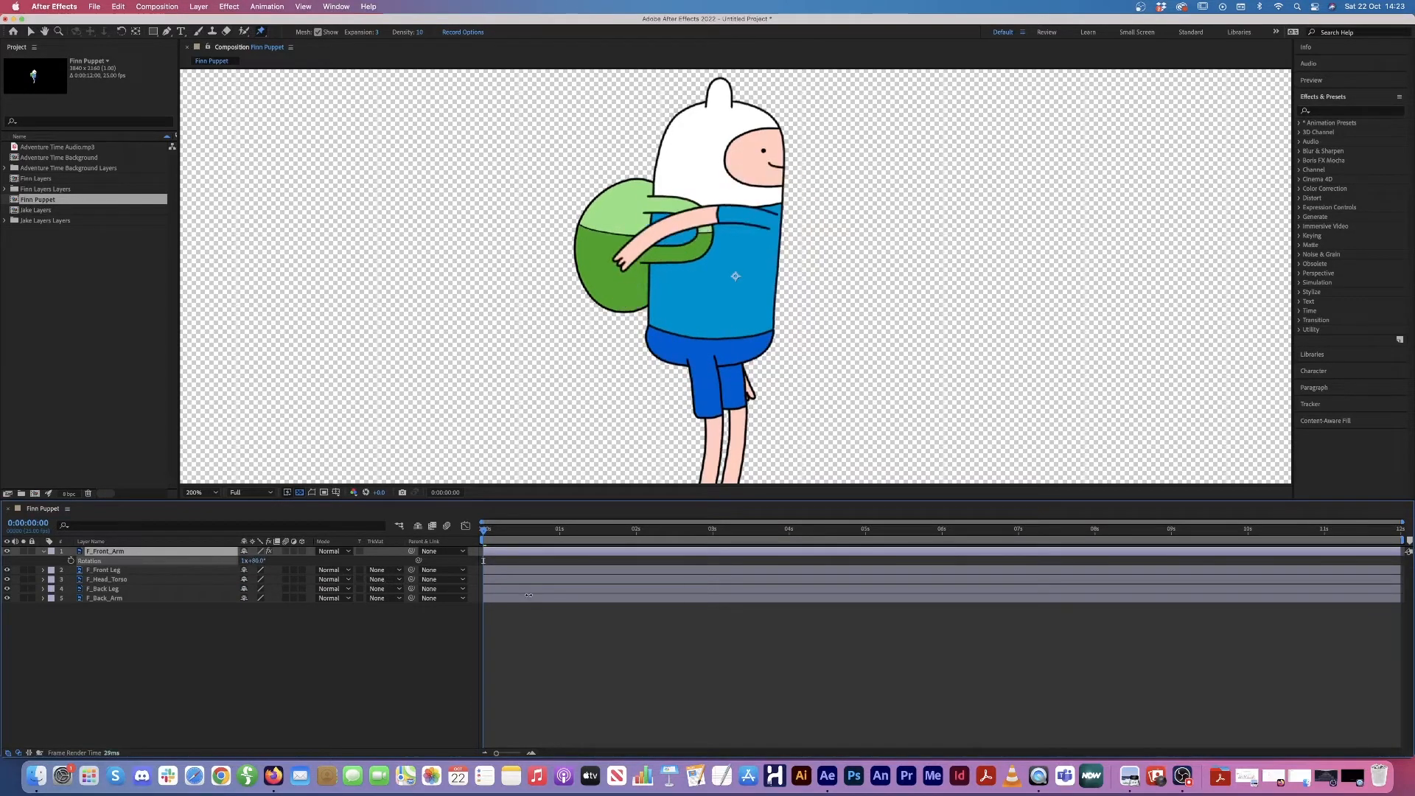
key(super+z)
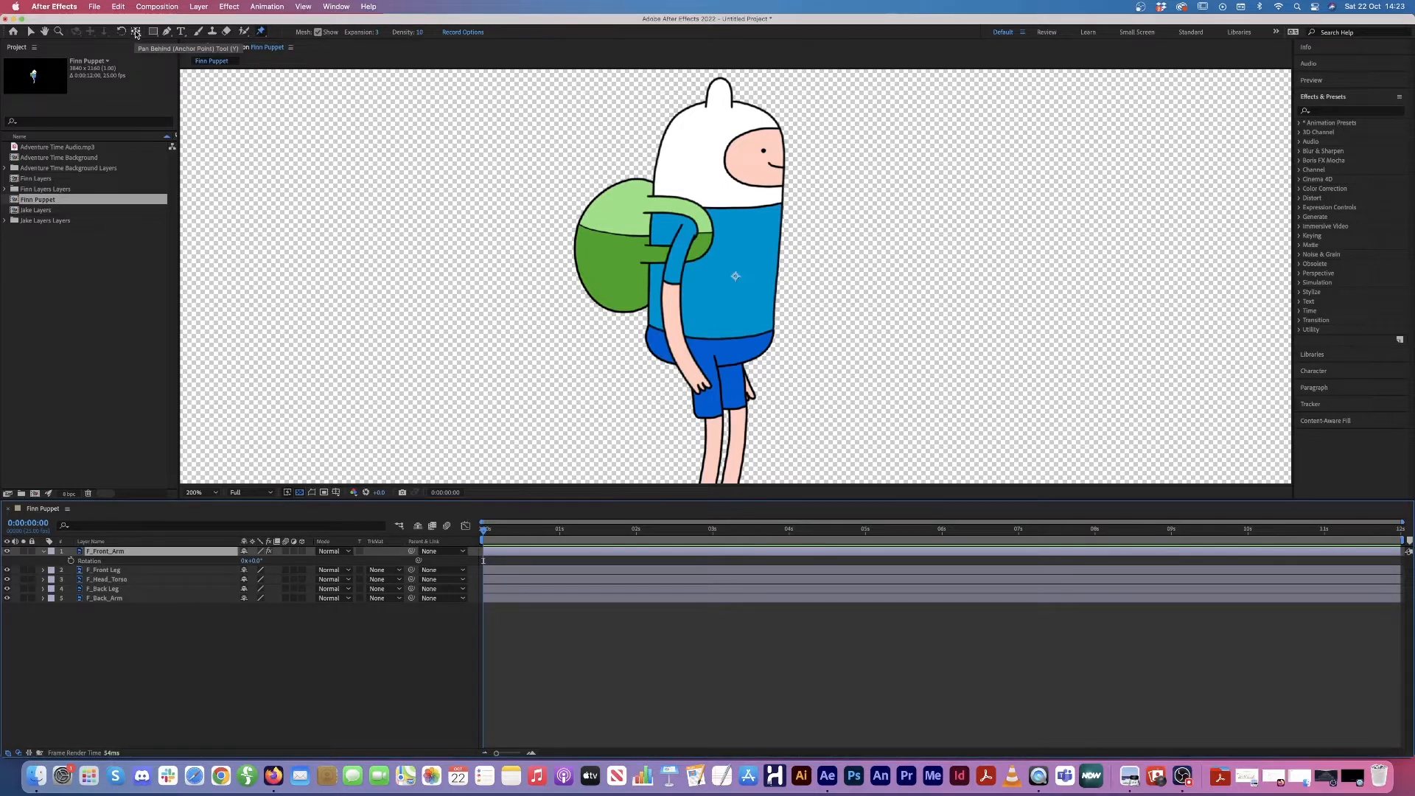
Step: Move the F_Front_Arm layer's anchor point to the shoulder, then test the arm's swing by rotating the layer and undoing it
click(136, 32)
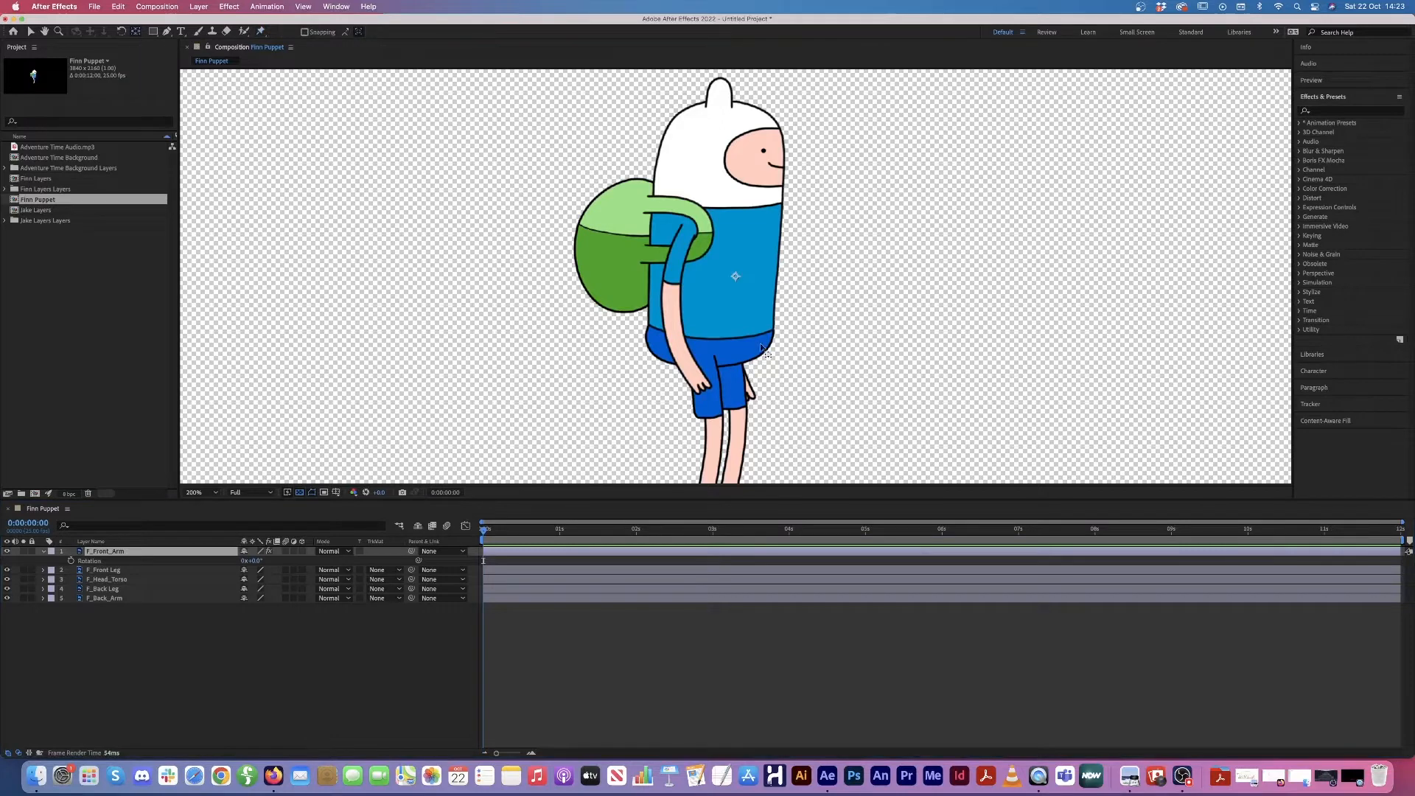
click(737, 277)
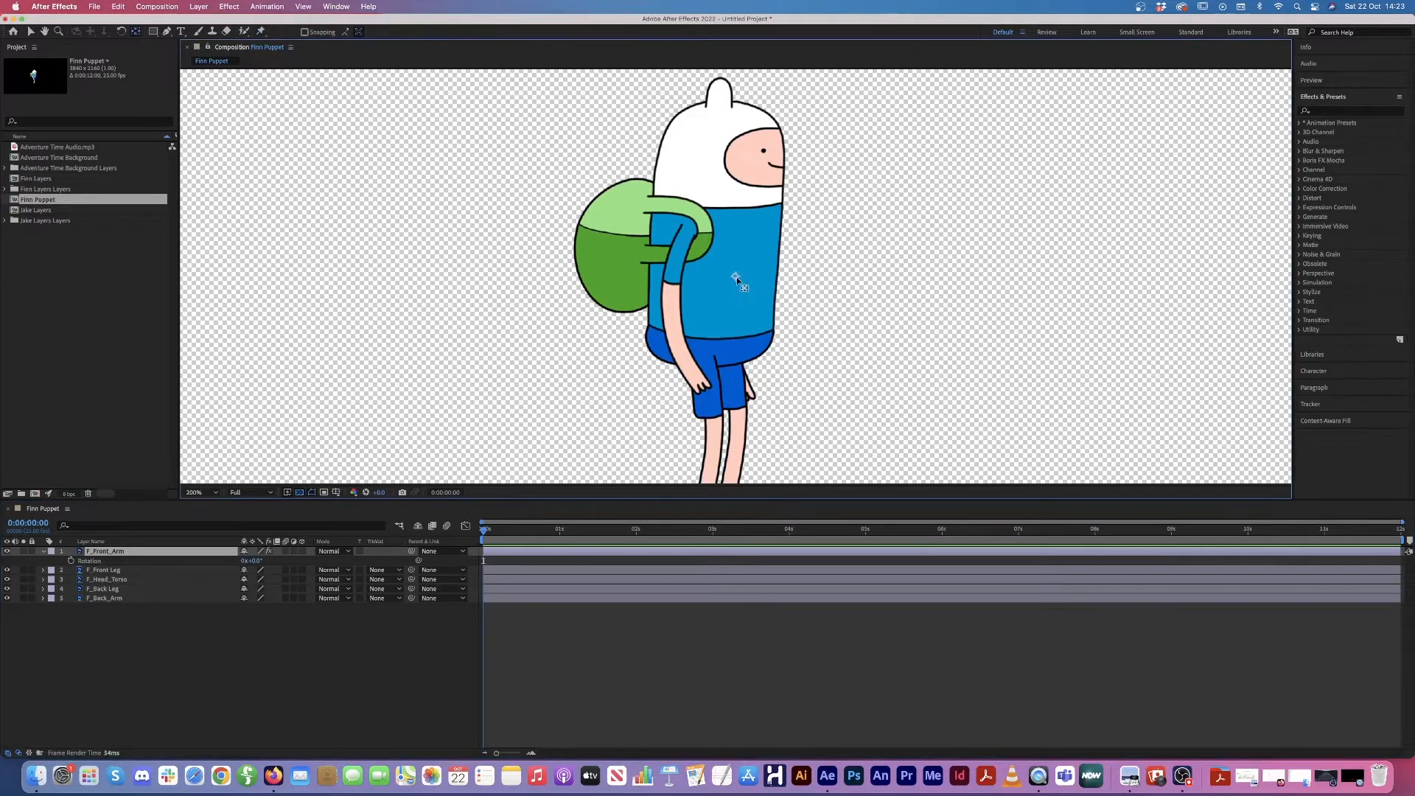
drag(736, 276, 688, 232)
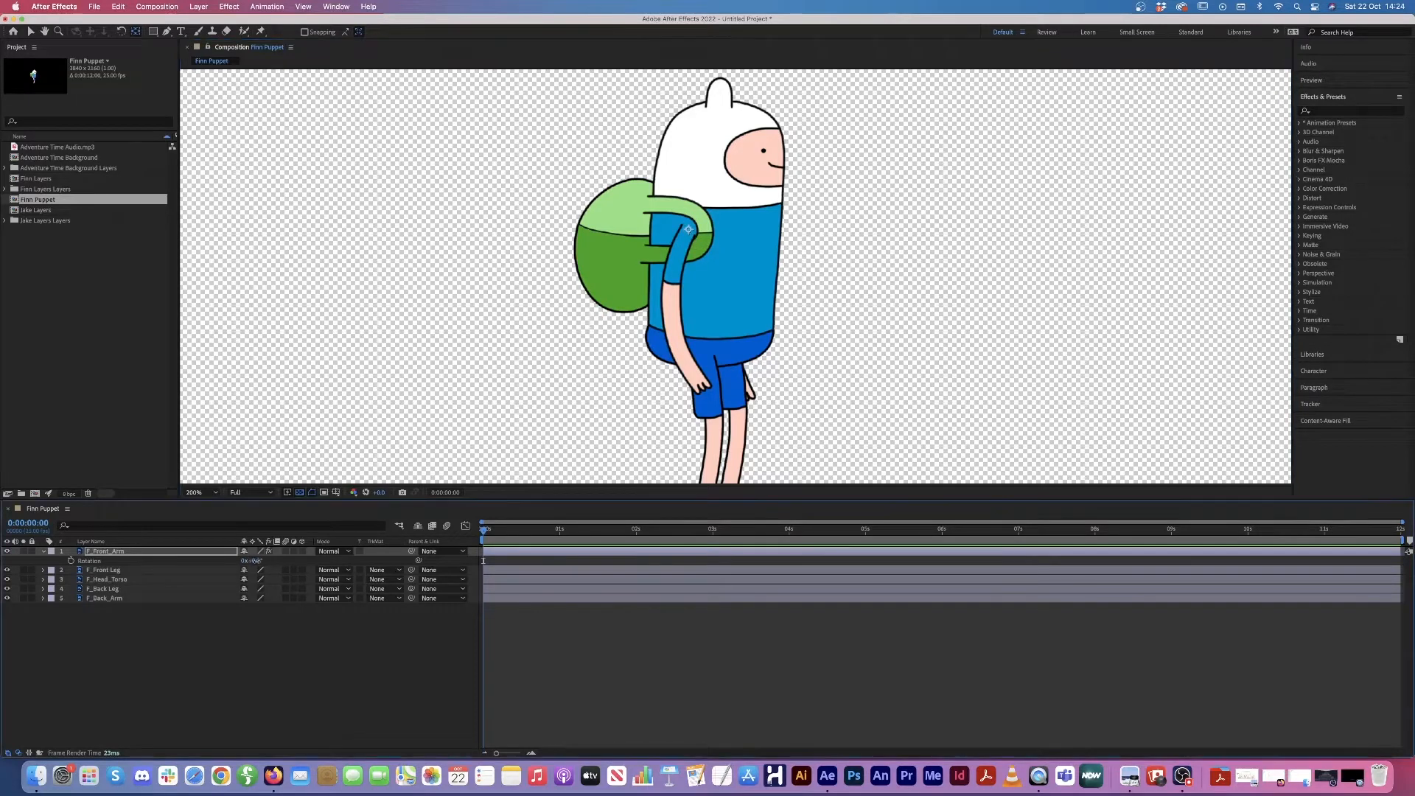
mouse_move(256, 561)
mouse_down()
mouse_move(295, 562)
mouse_move(202, 561)
mouse_move(284, 562)
mouse_move(230, 562)
mouse_up()
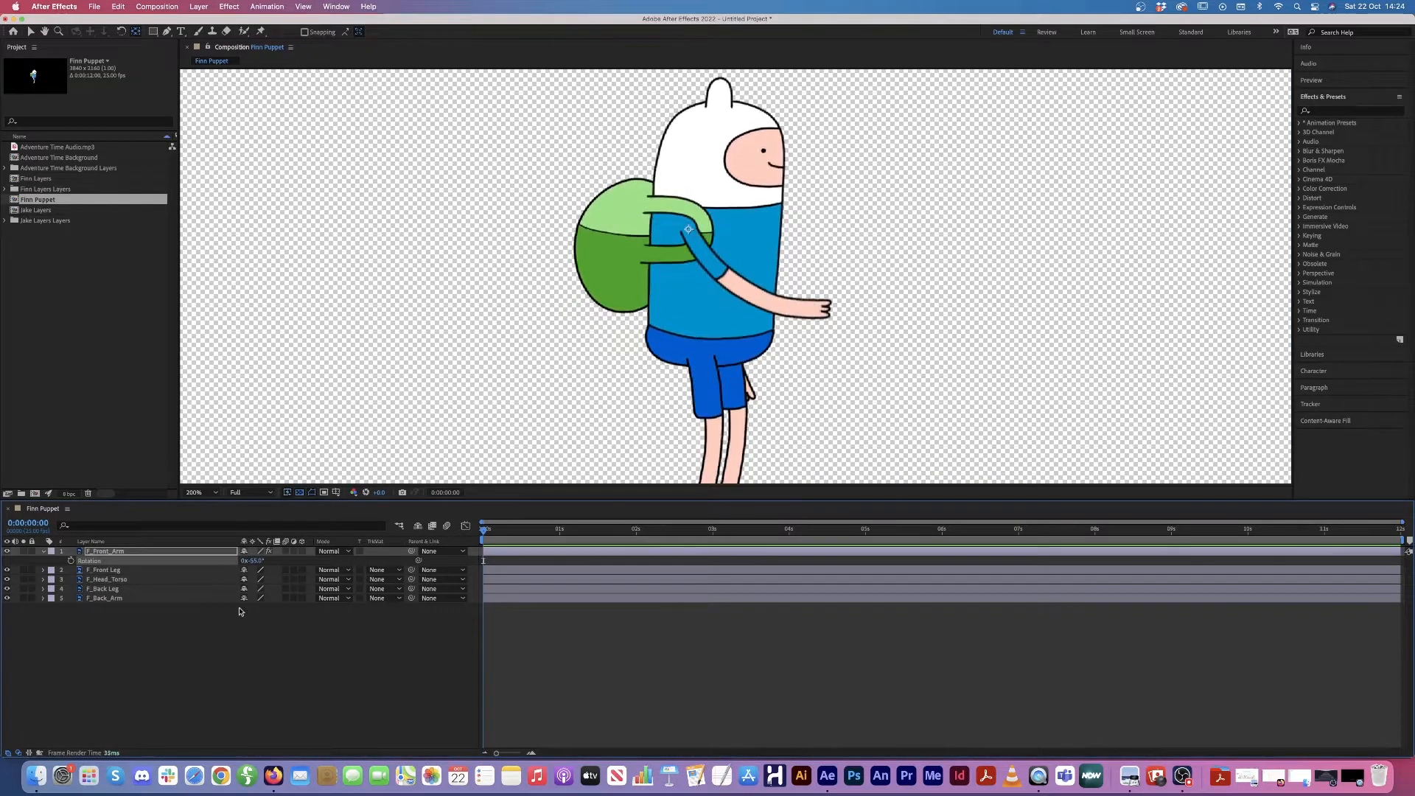
key(super+z)
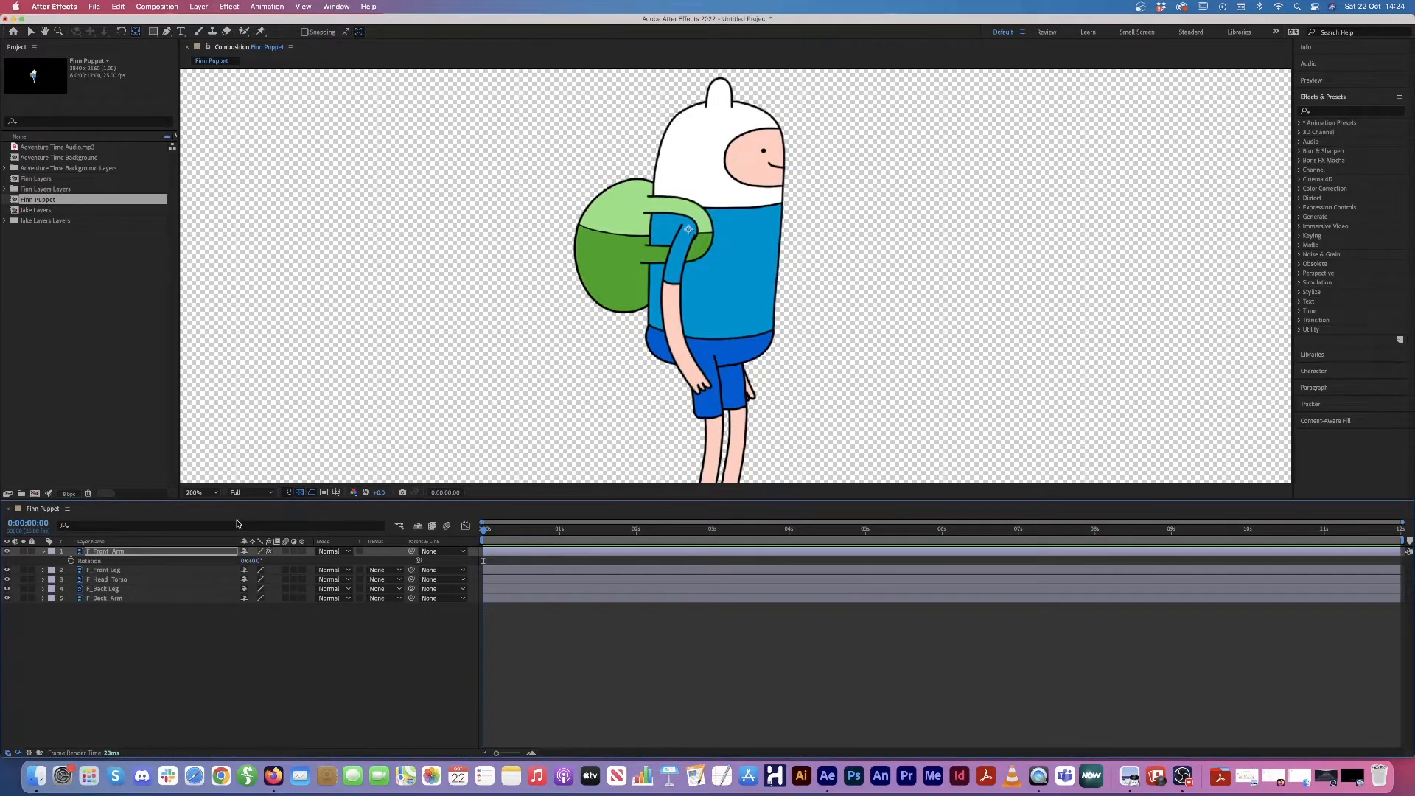
Step: Select the F_Front Leg layer, collapse the F_Front_Arm properties, and hide the F_Front_Arm layer to expose the front leg
click(106, 571)
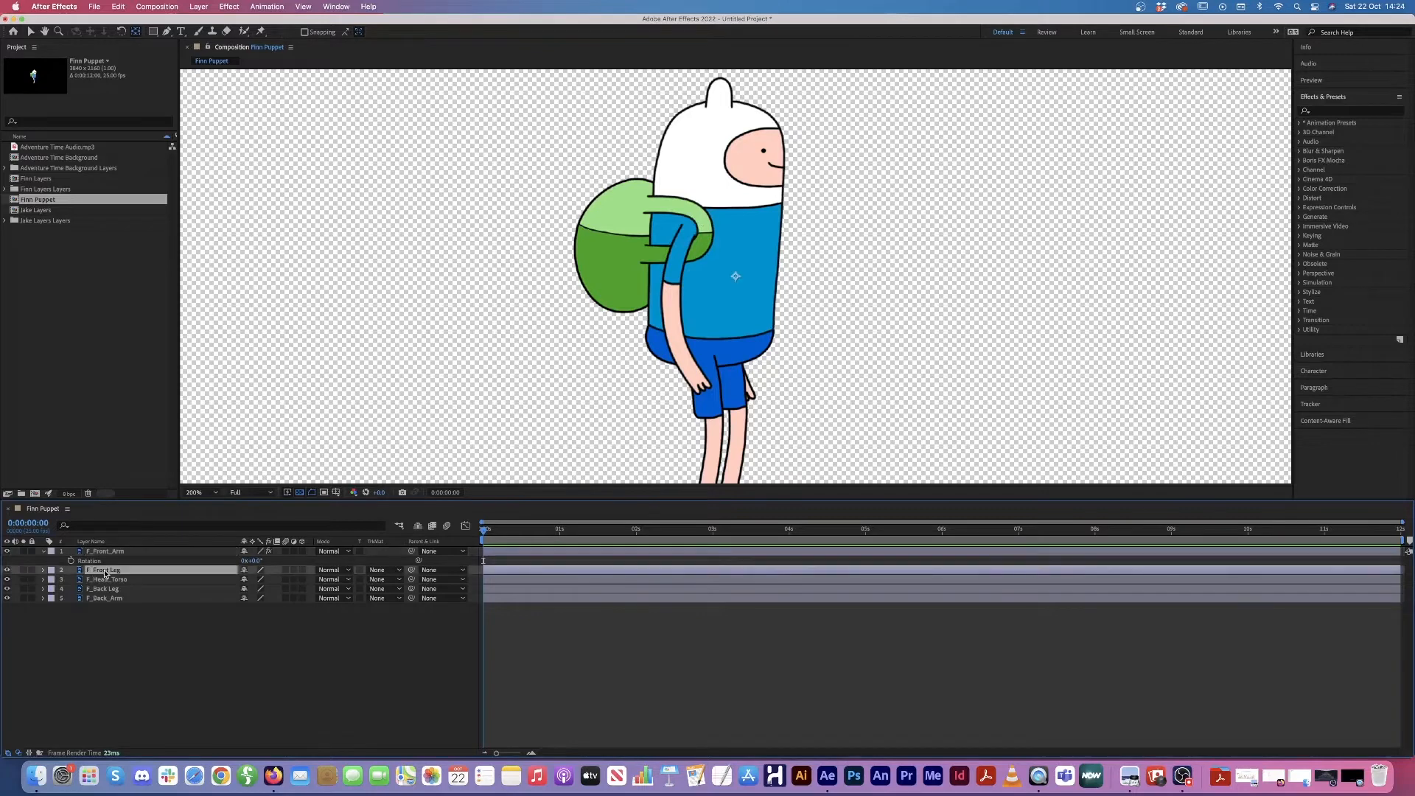
click(43, 551)
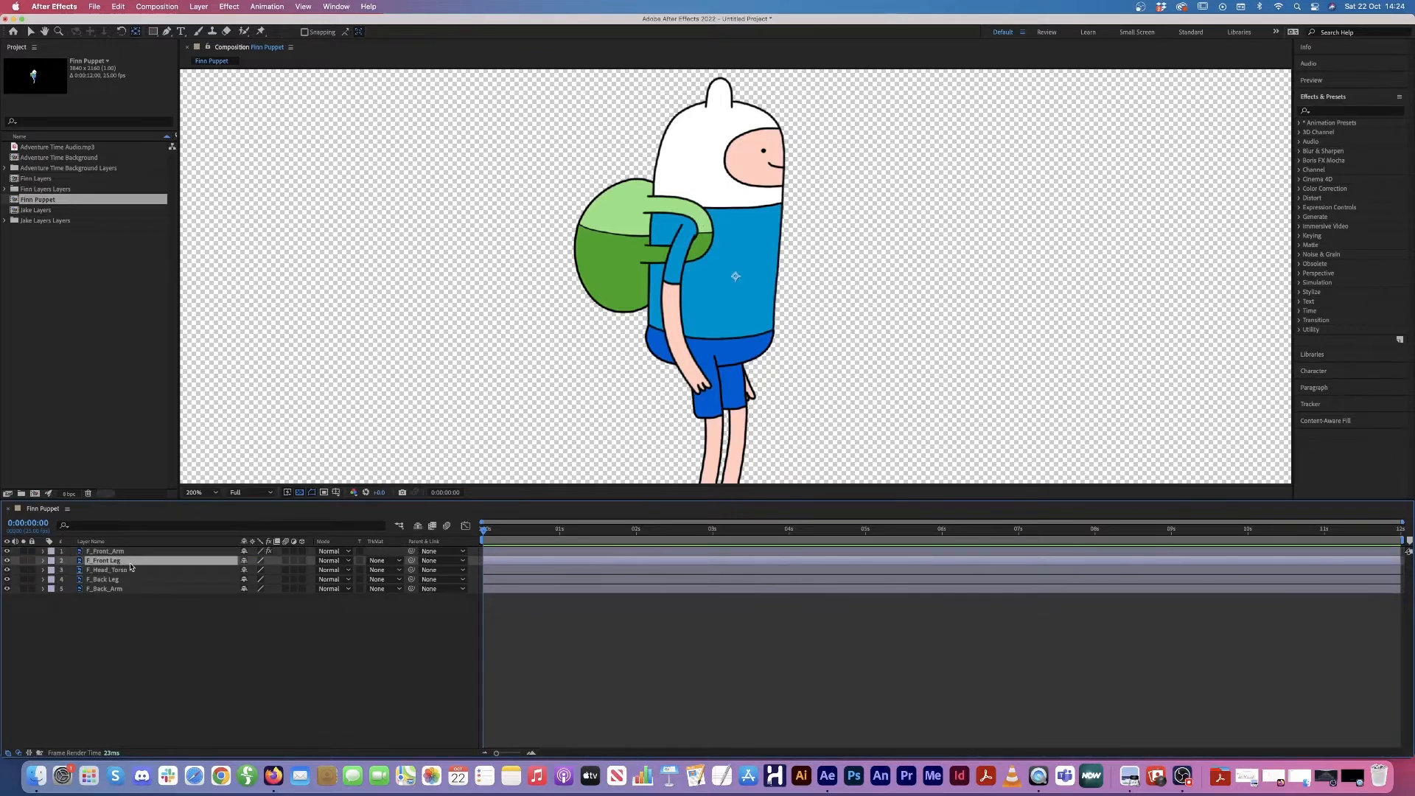
key(space)
key(space)
key(space)
key(space)
key(space)
drag(718, 294, 735, 155)
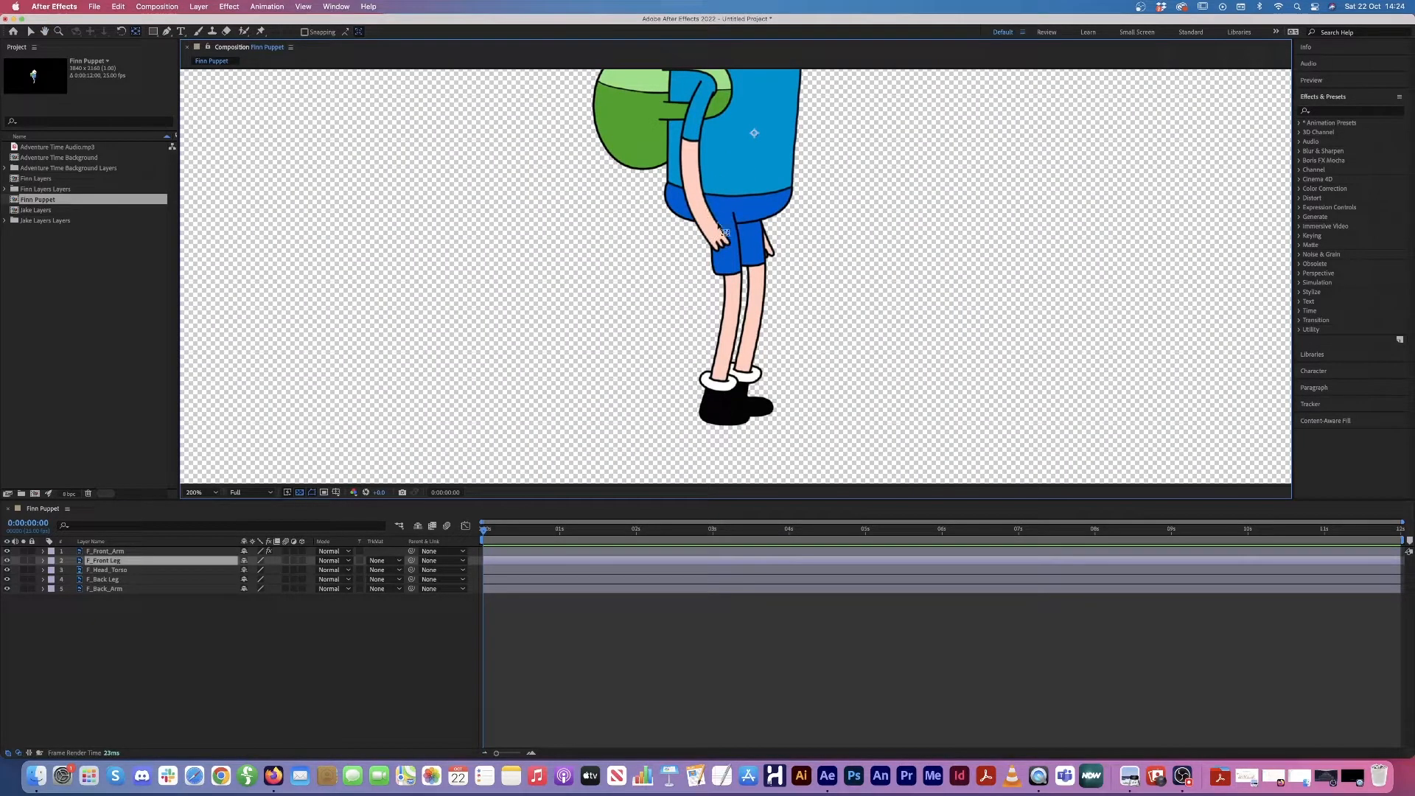
click(7, 552)
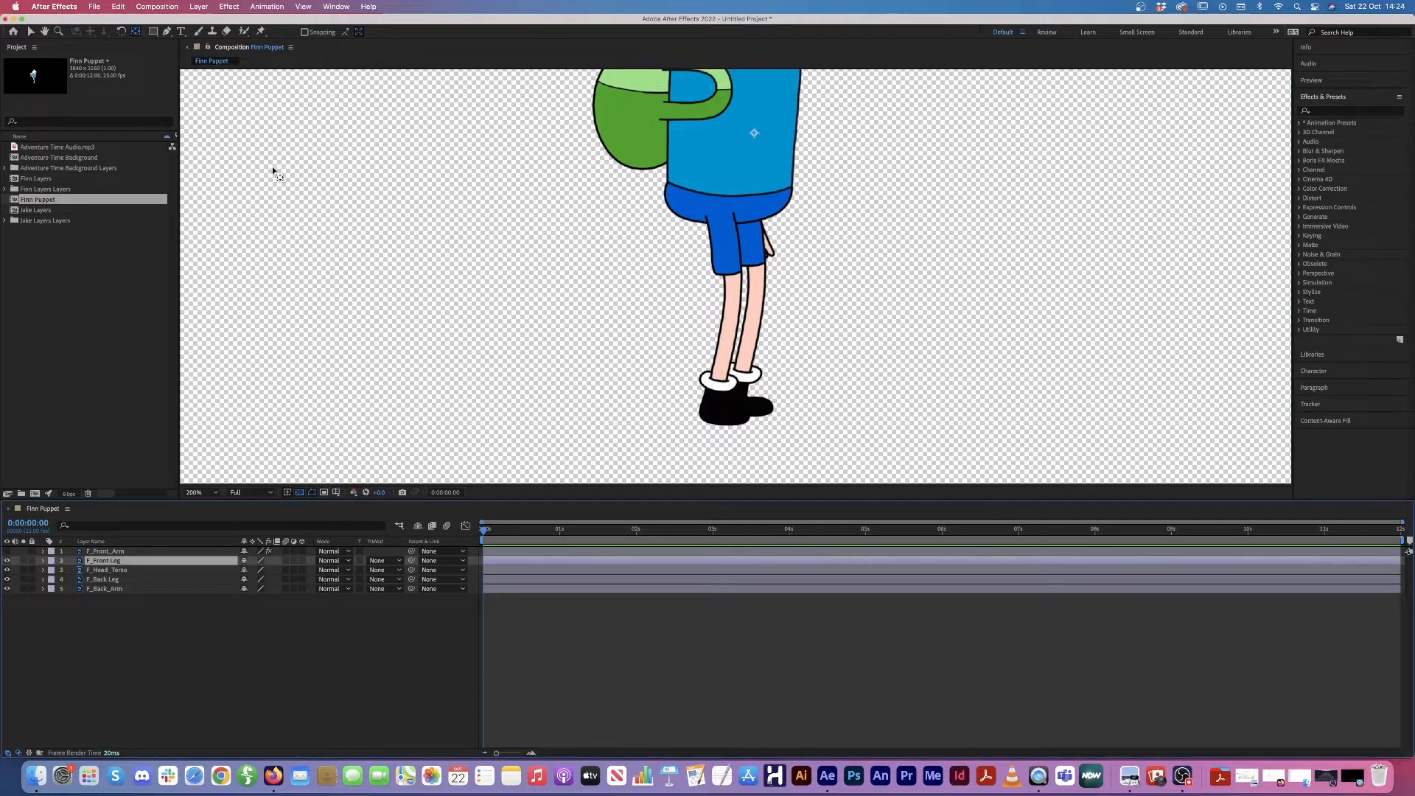
Step: Place three puppet position pins on the F_Front Leg layer at the hip, knee and foot
click(260, 32)
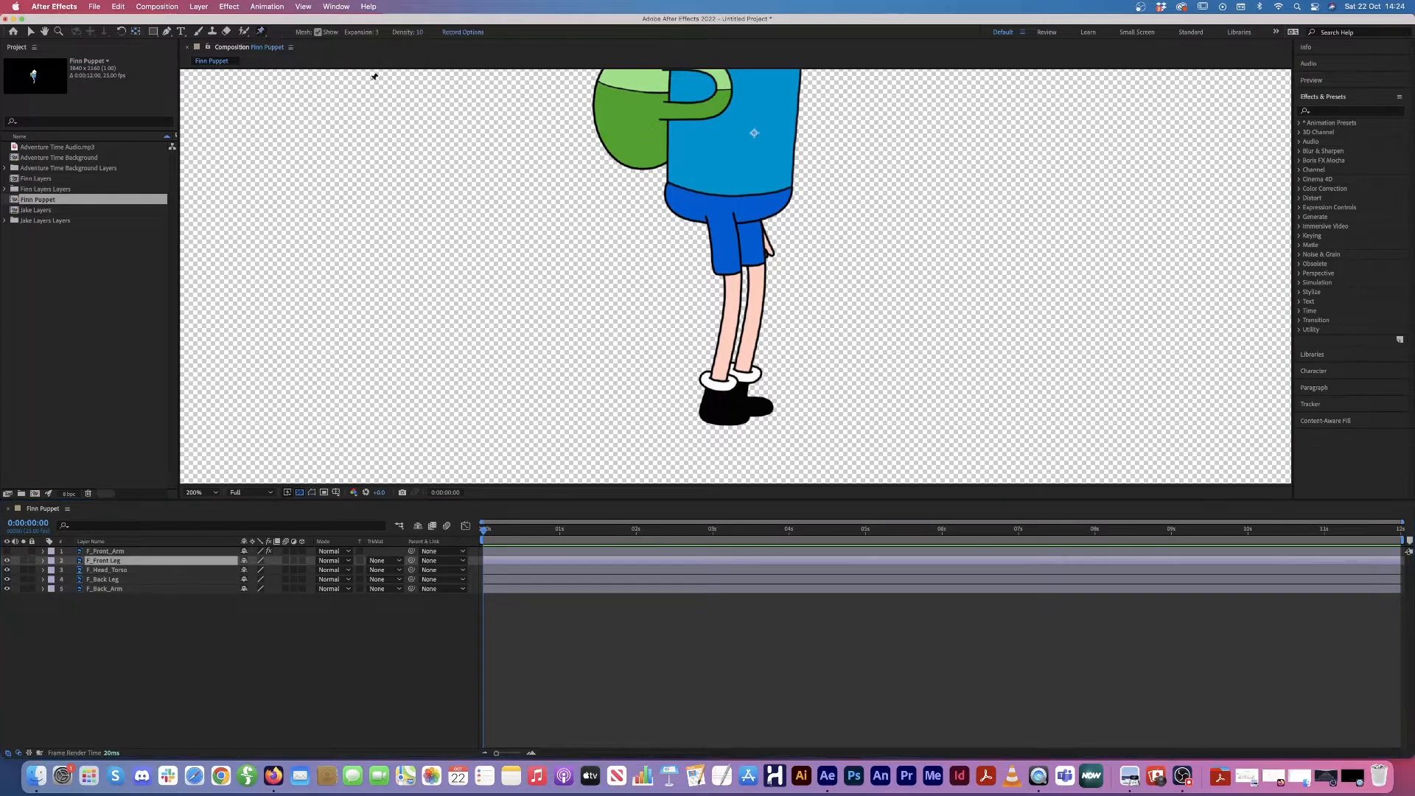
click(719, 213)
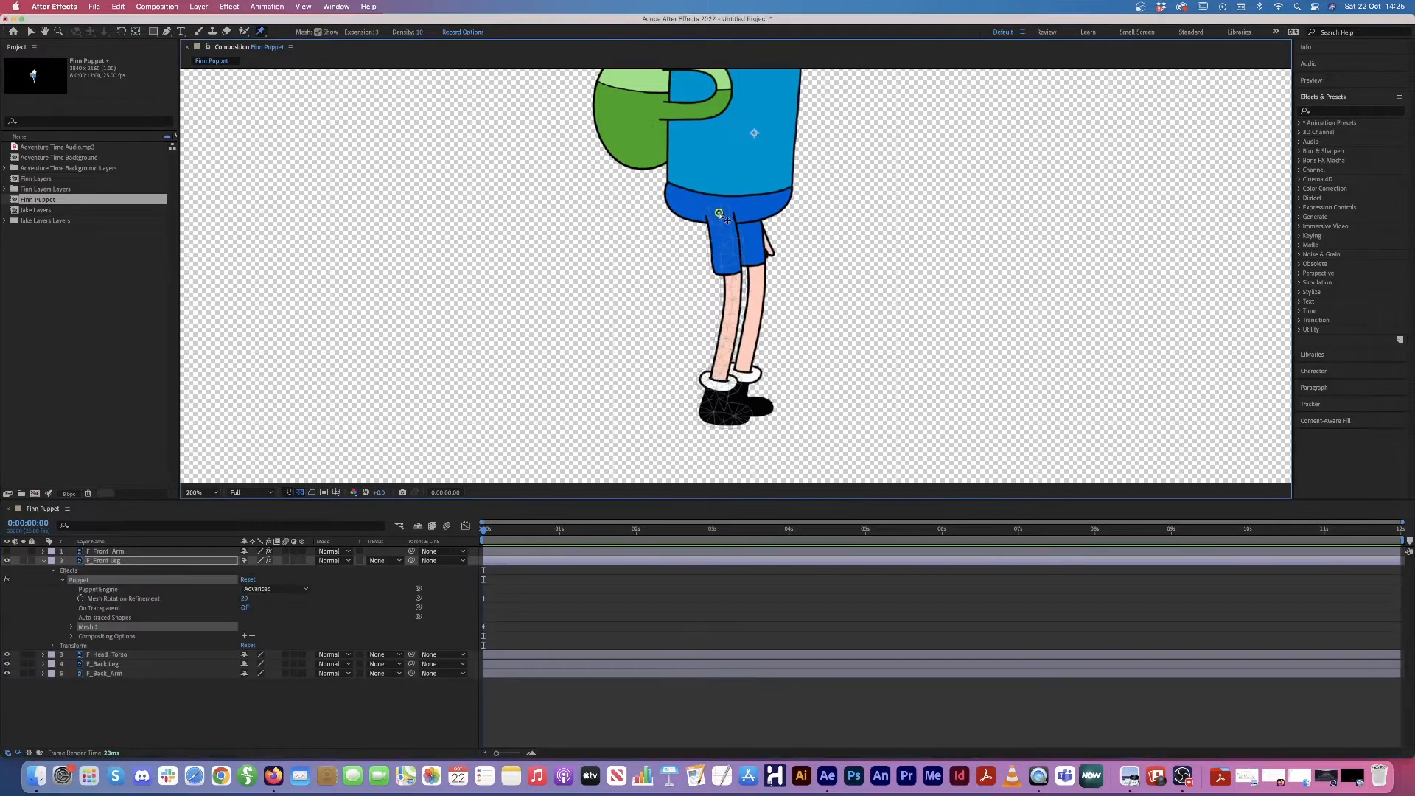
click(731, 314)
click(711, 411)
Step: Reveal the Deform pins under Mesh 1 of the F_Front Leg layer and rename Puppet Pin 3 as Front Foot
click(71, 627)
click(81, 656)
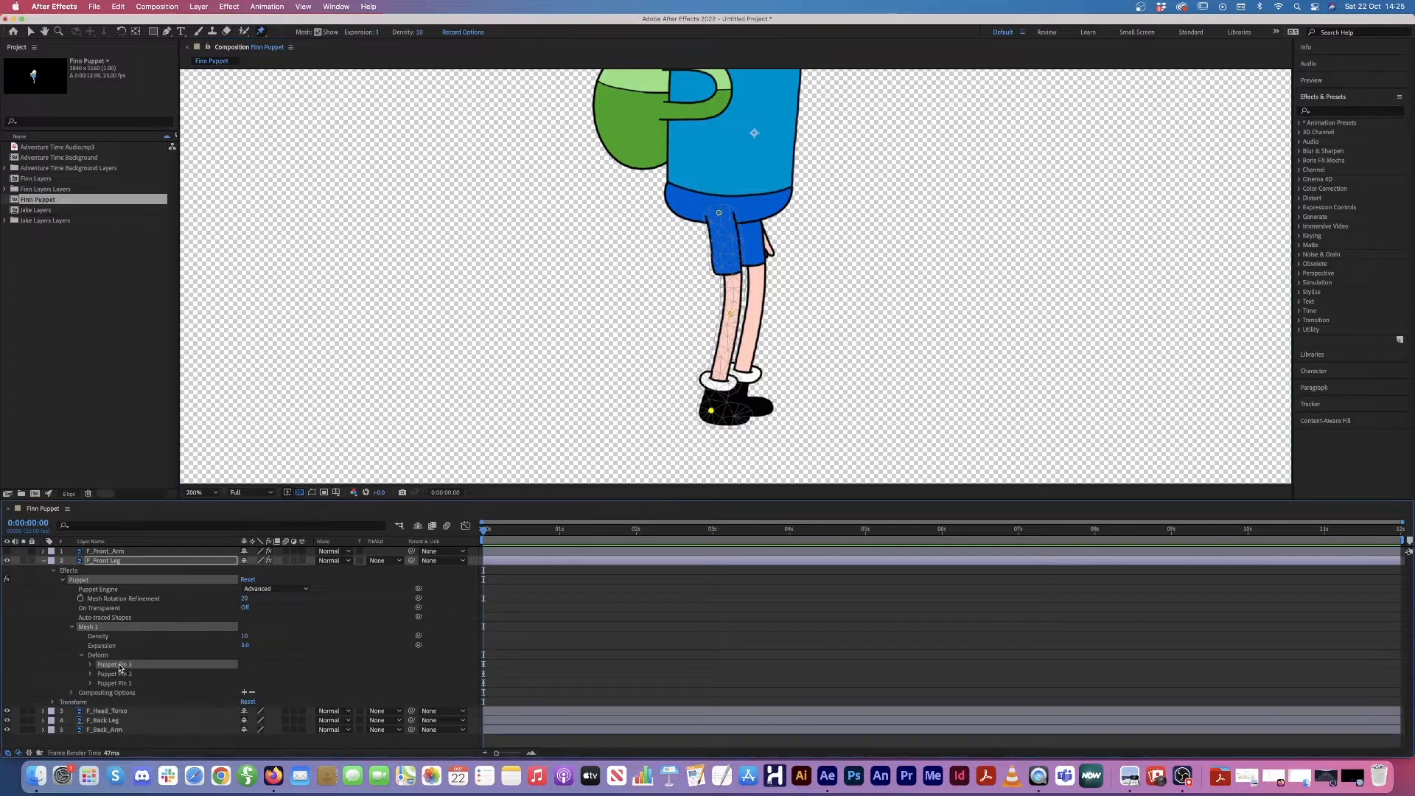
key(Return)
text(Fi)
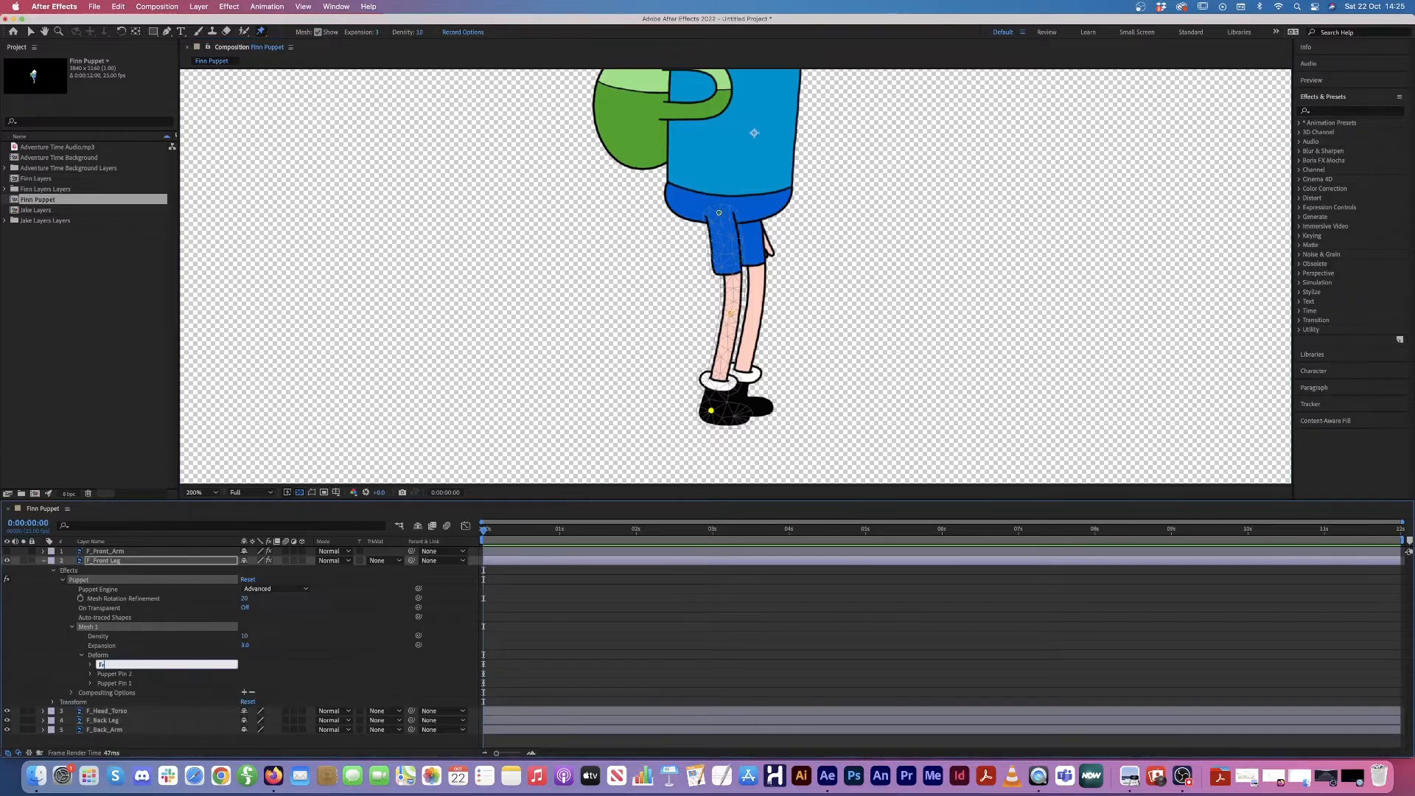
key(Return)
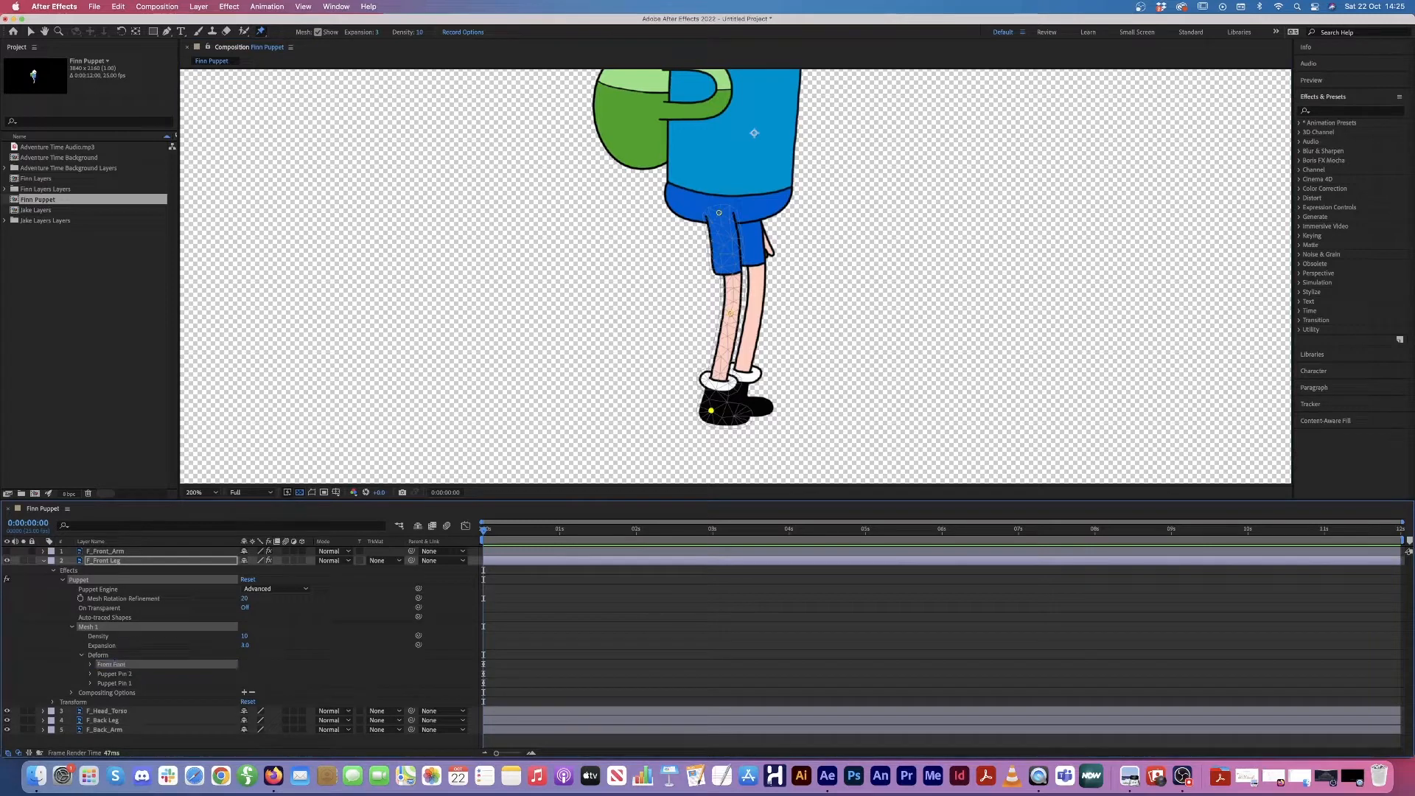
Step: Rename Puppet Pin 2 of the F_Front Leg layer as Front Knee
click(114, 674)
key(Return)
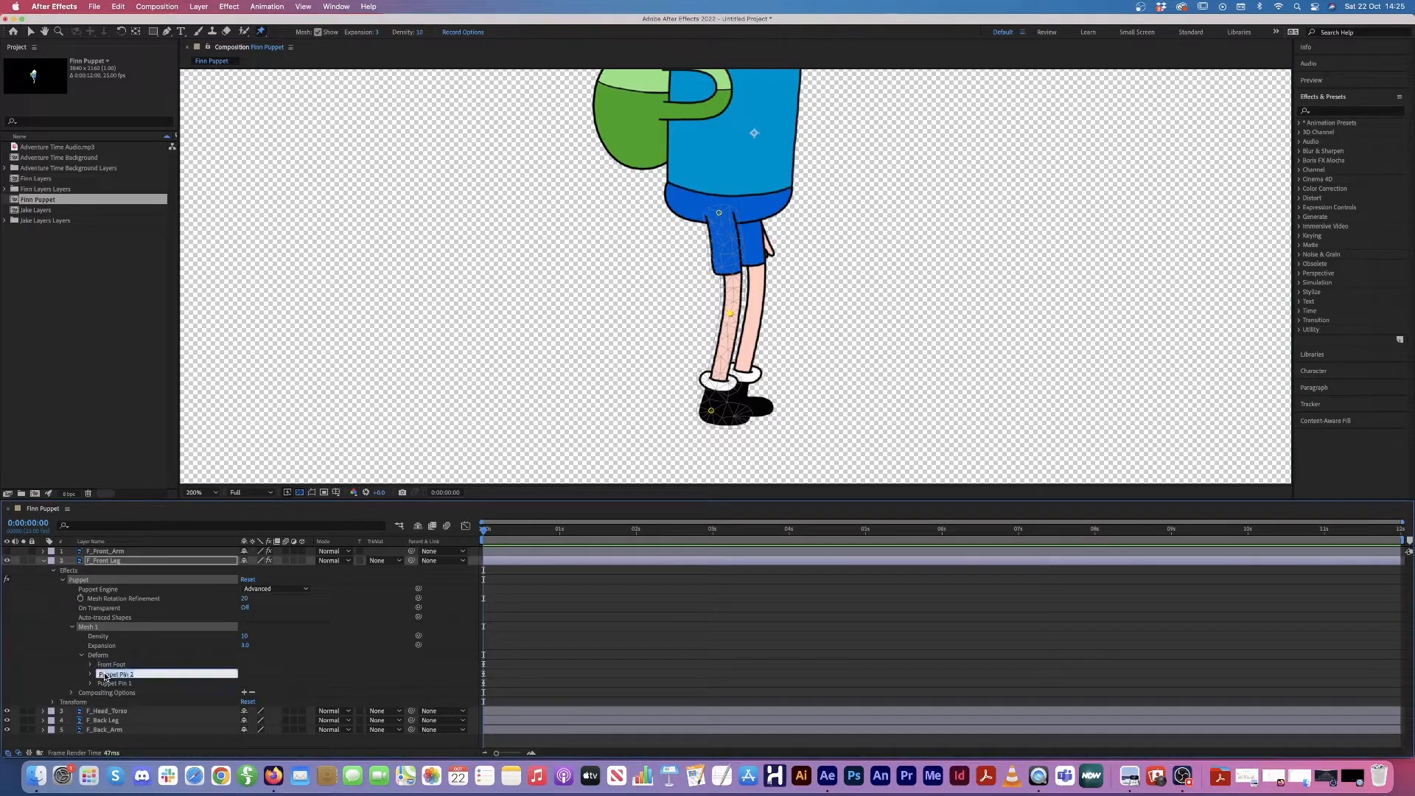
text(Front)
key(Return)
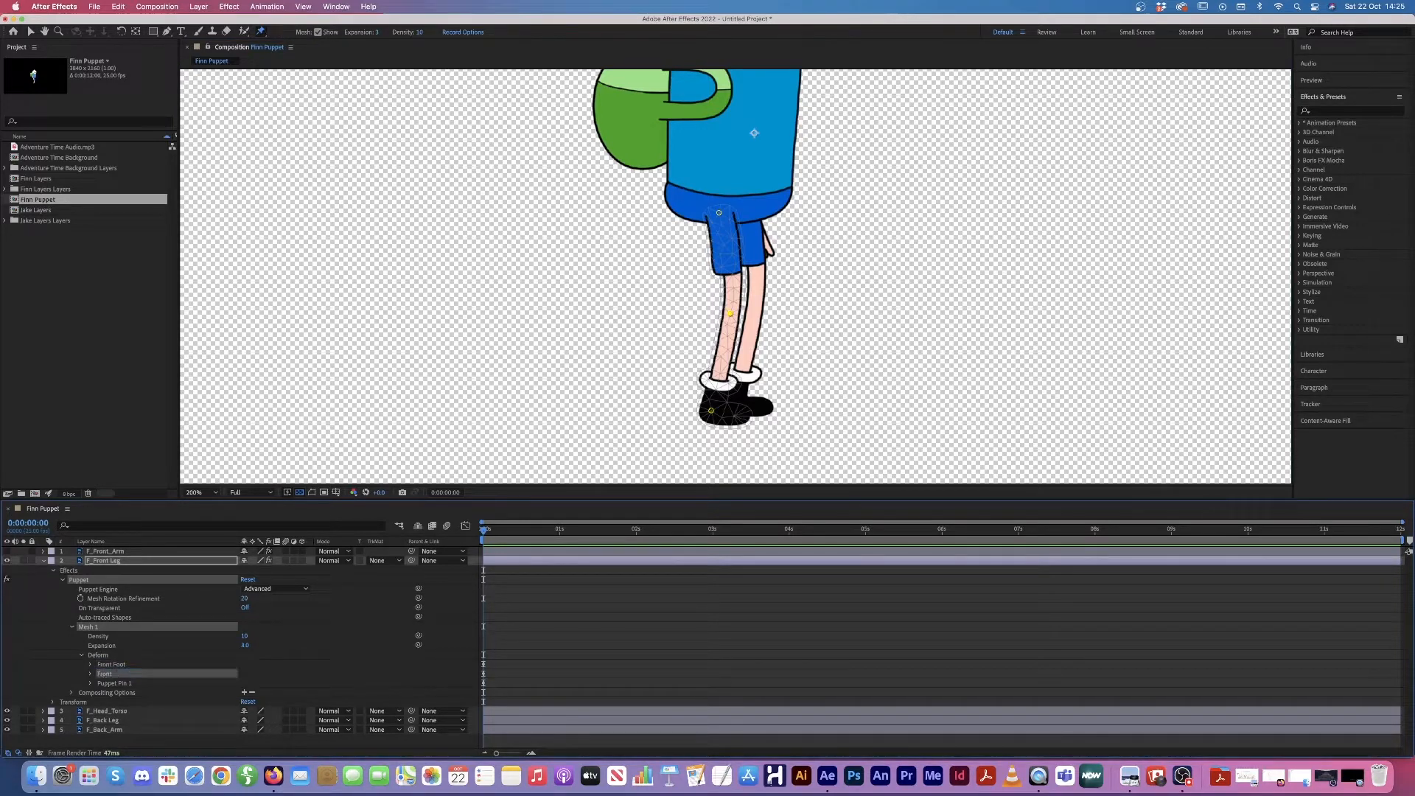
key(Return)
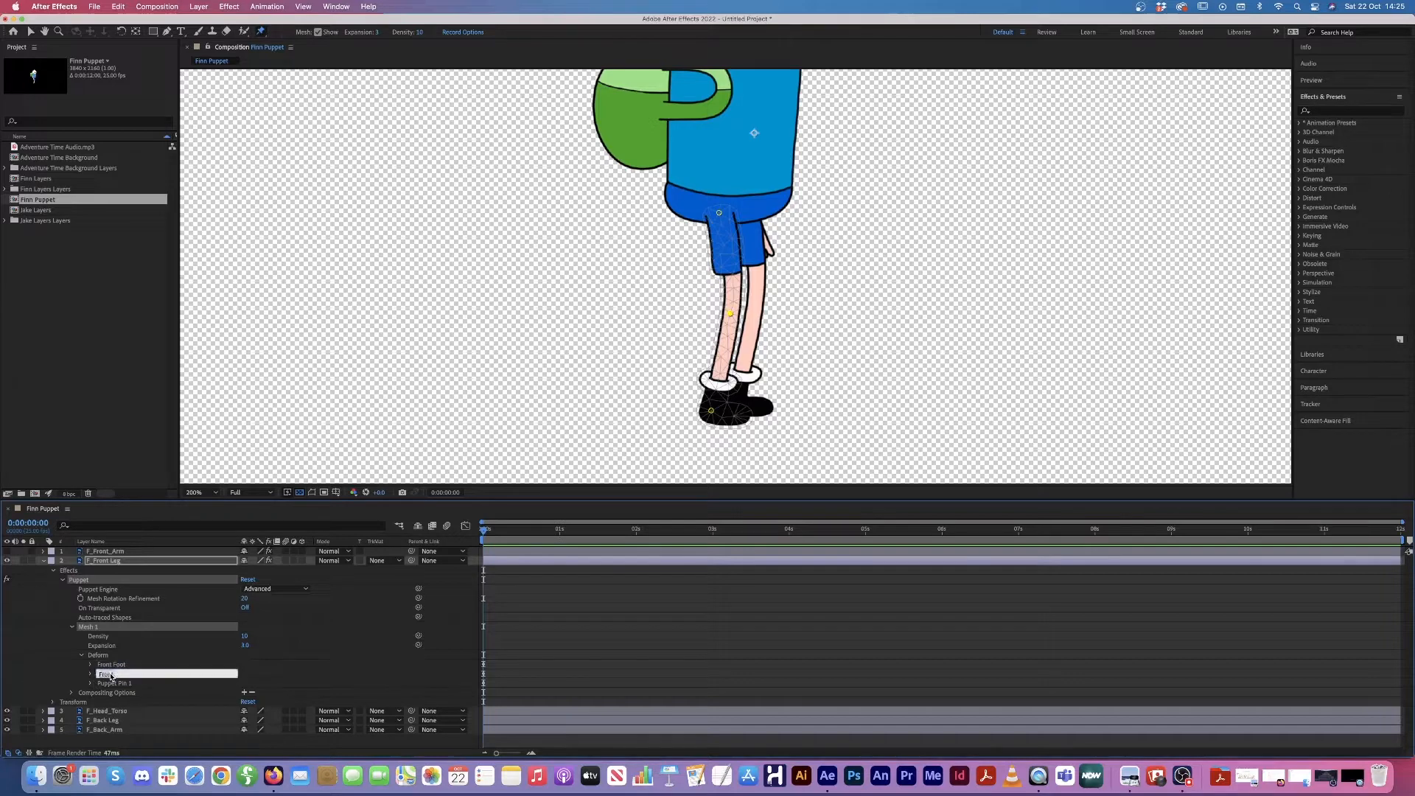
text(Front Knee)
key(Return)
Step: Rename Puppet Pin 1 of the F_Front Leg layer as Front Hip
click(111, 683)
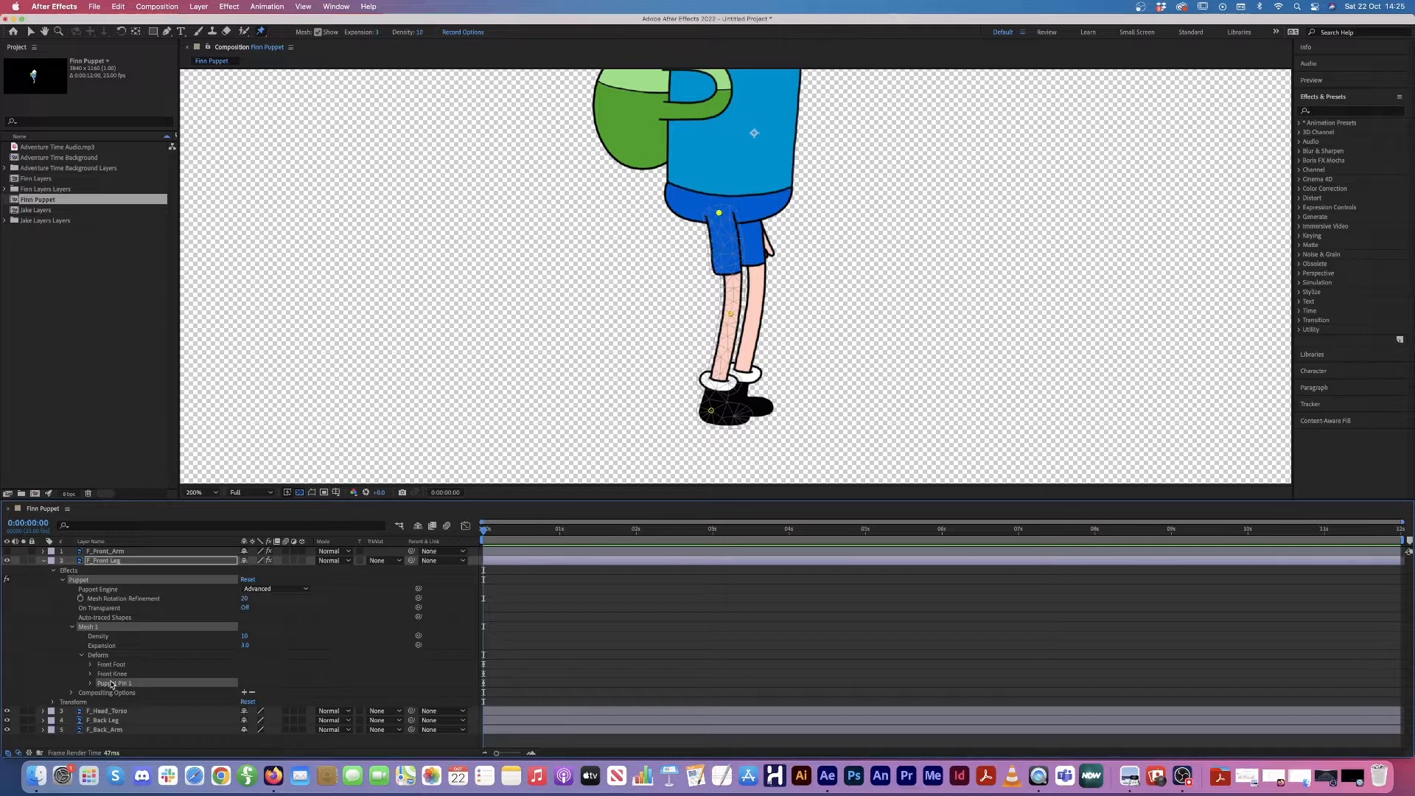
key(Return)
text(Front Hip)
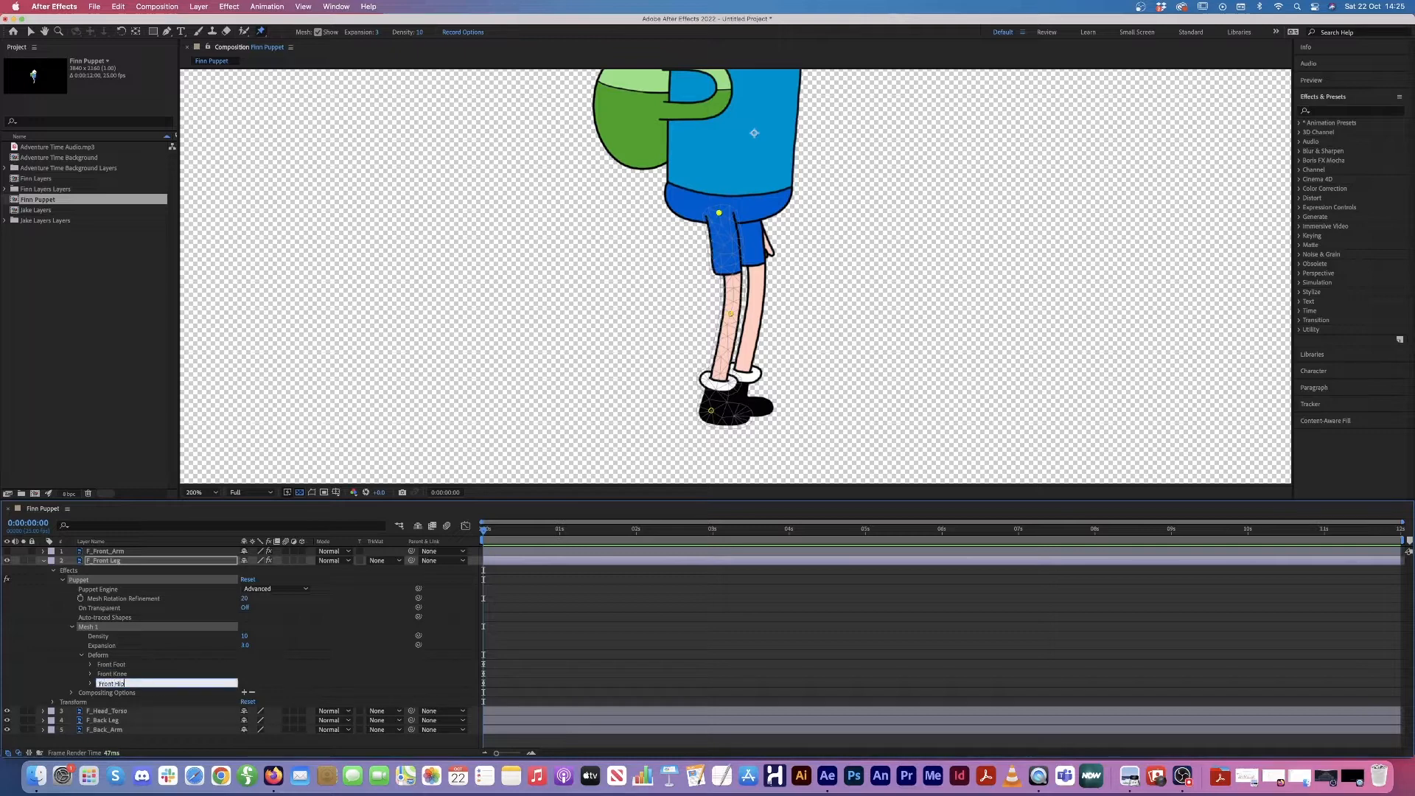
key(Return)
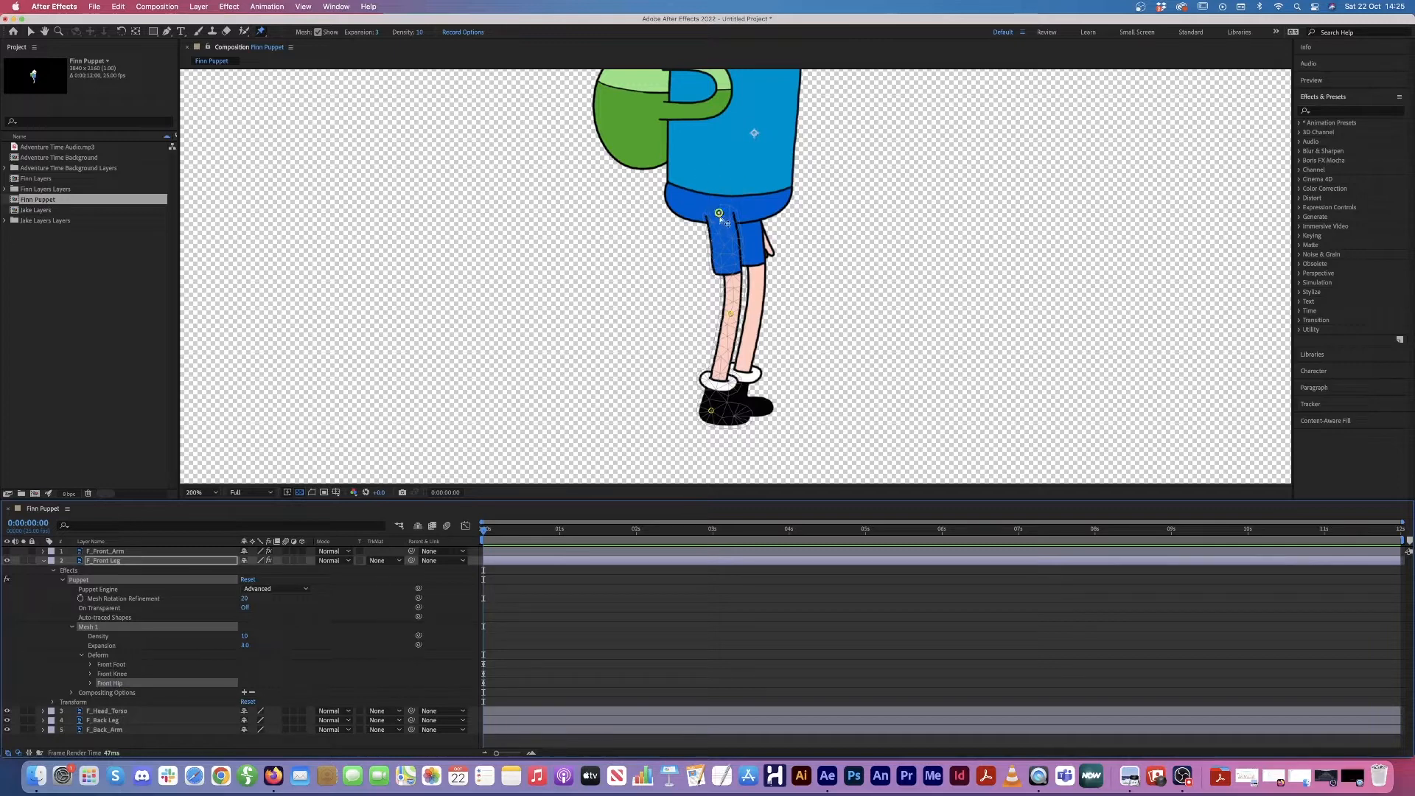
Step: Move the F_Front Leg layer's anchor point to the hip pin, and collapse the layer's properties
key(v)
click(755, 132)
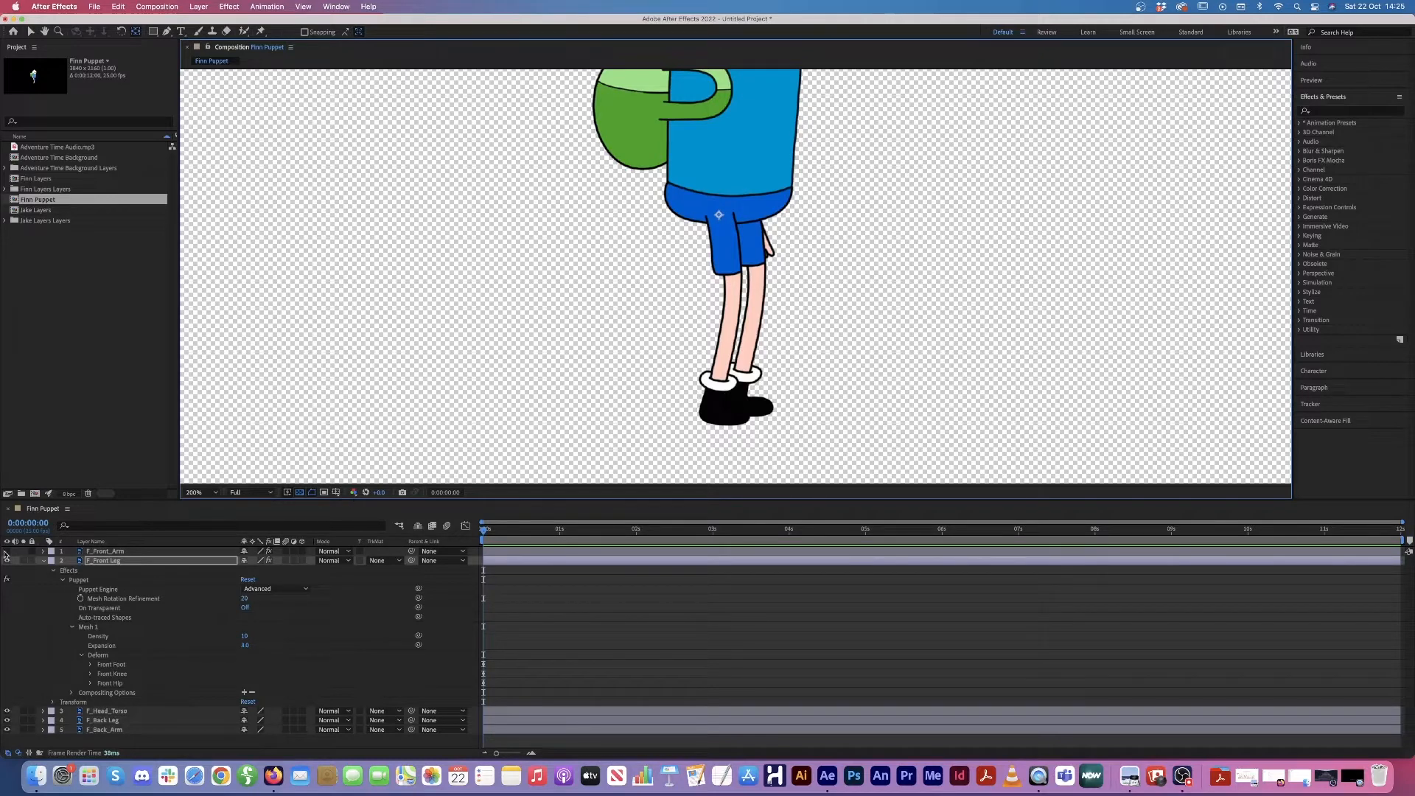
click(43, 560)
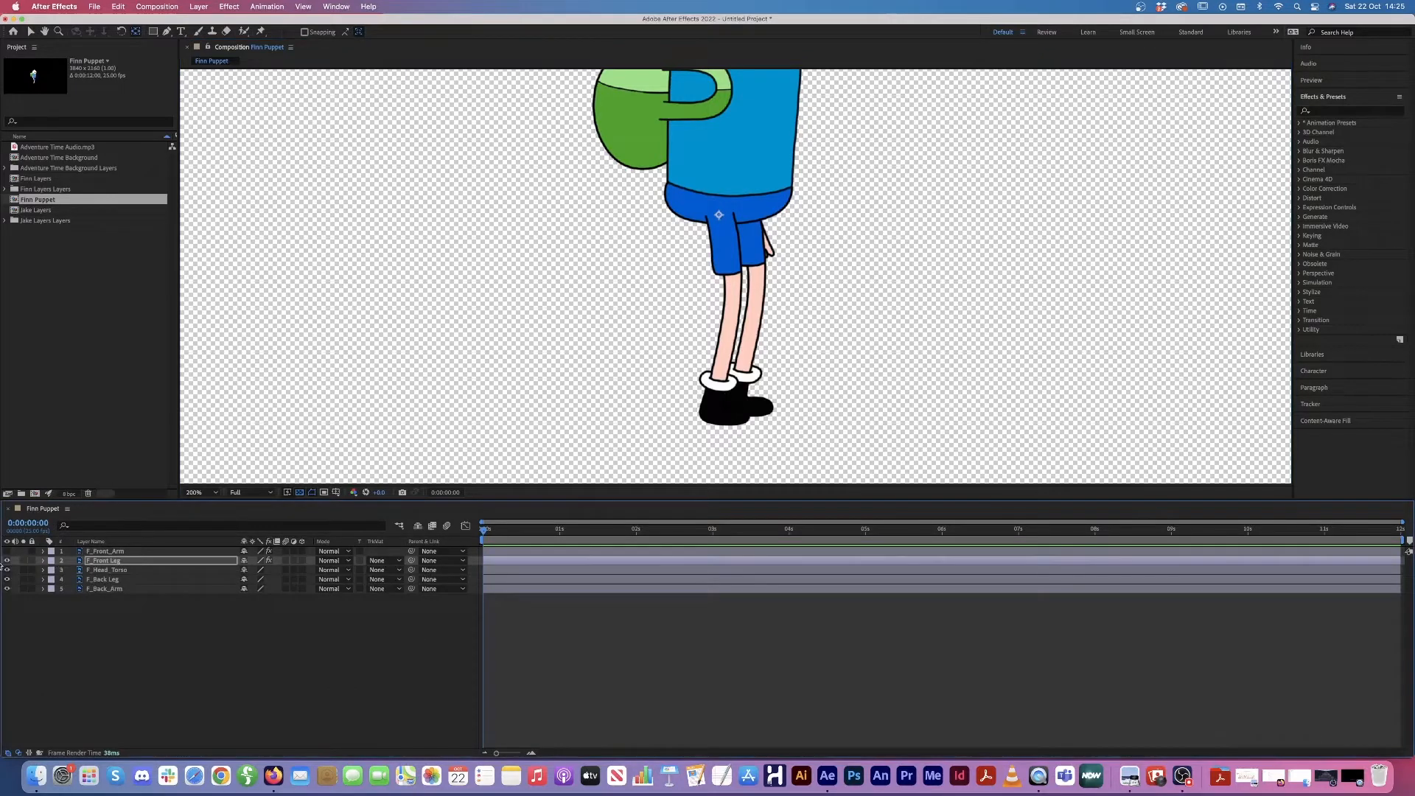
Step: Hide the F_Front Leg layer and place puppet pins on the F_Head_Torso layer at the head, mid-torso and waist
click(7, 561)
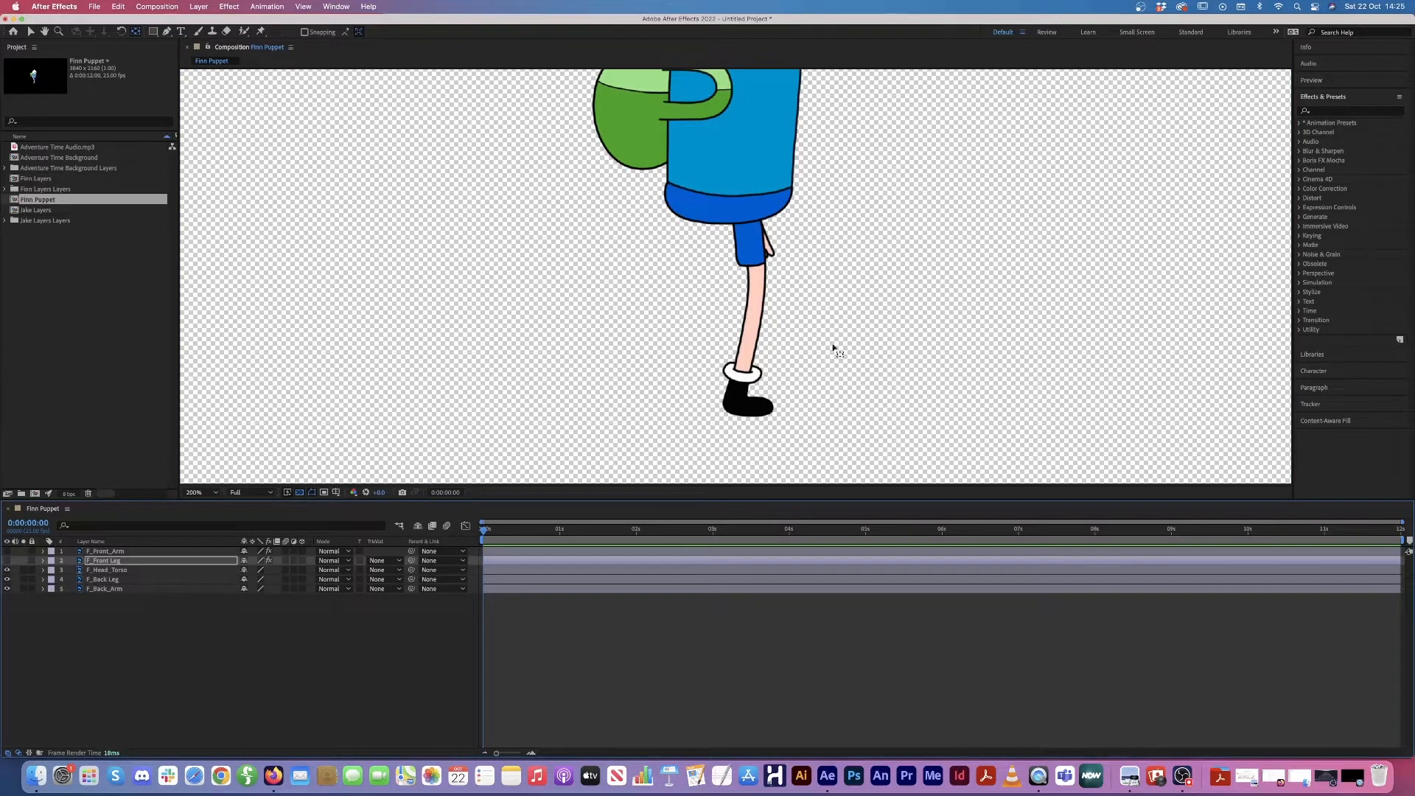
key(h)
drag(906, 157, 900, 290)
key(y)
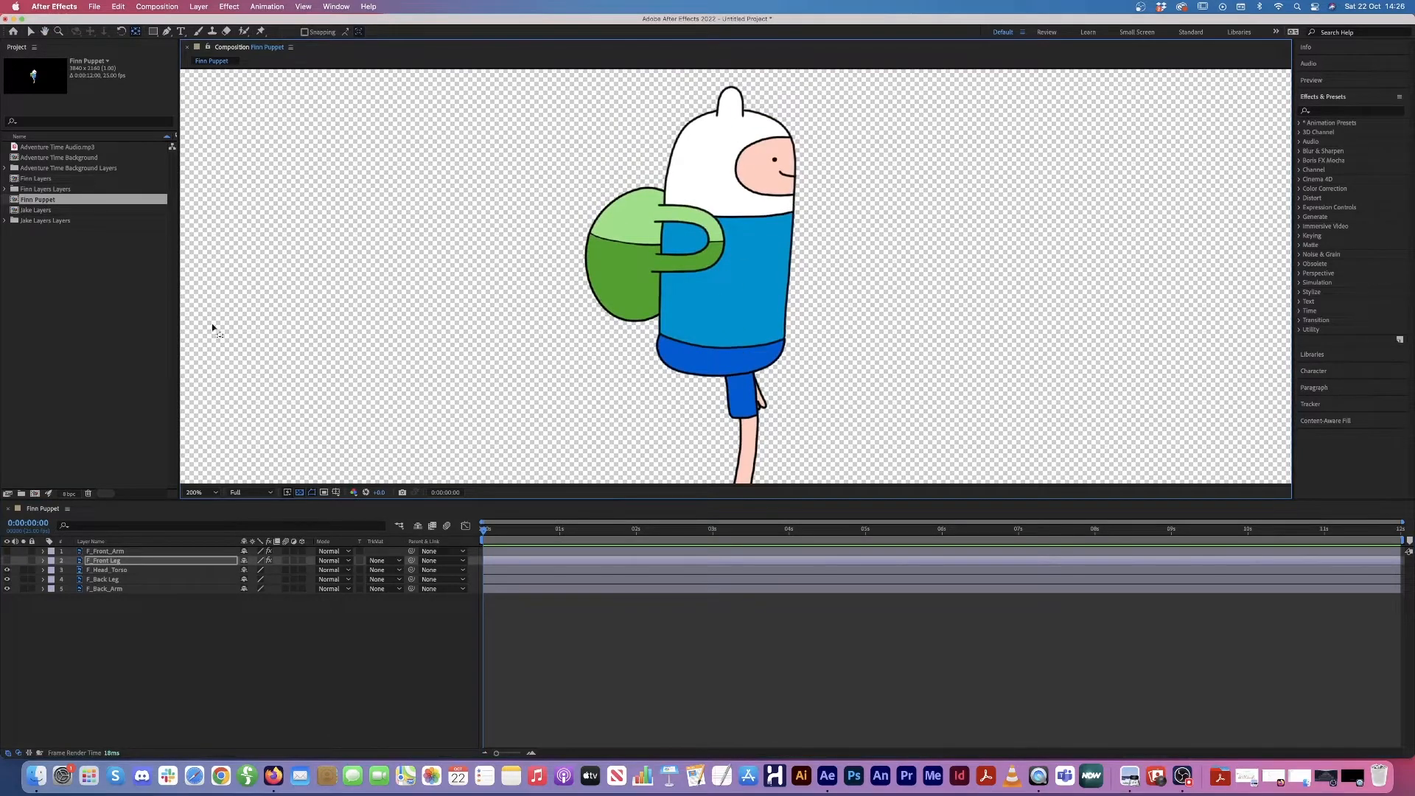
click(115, 571)
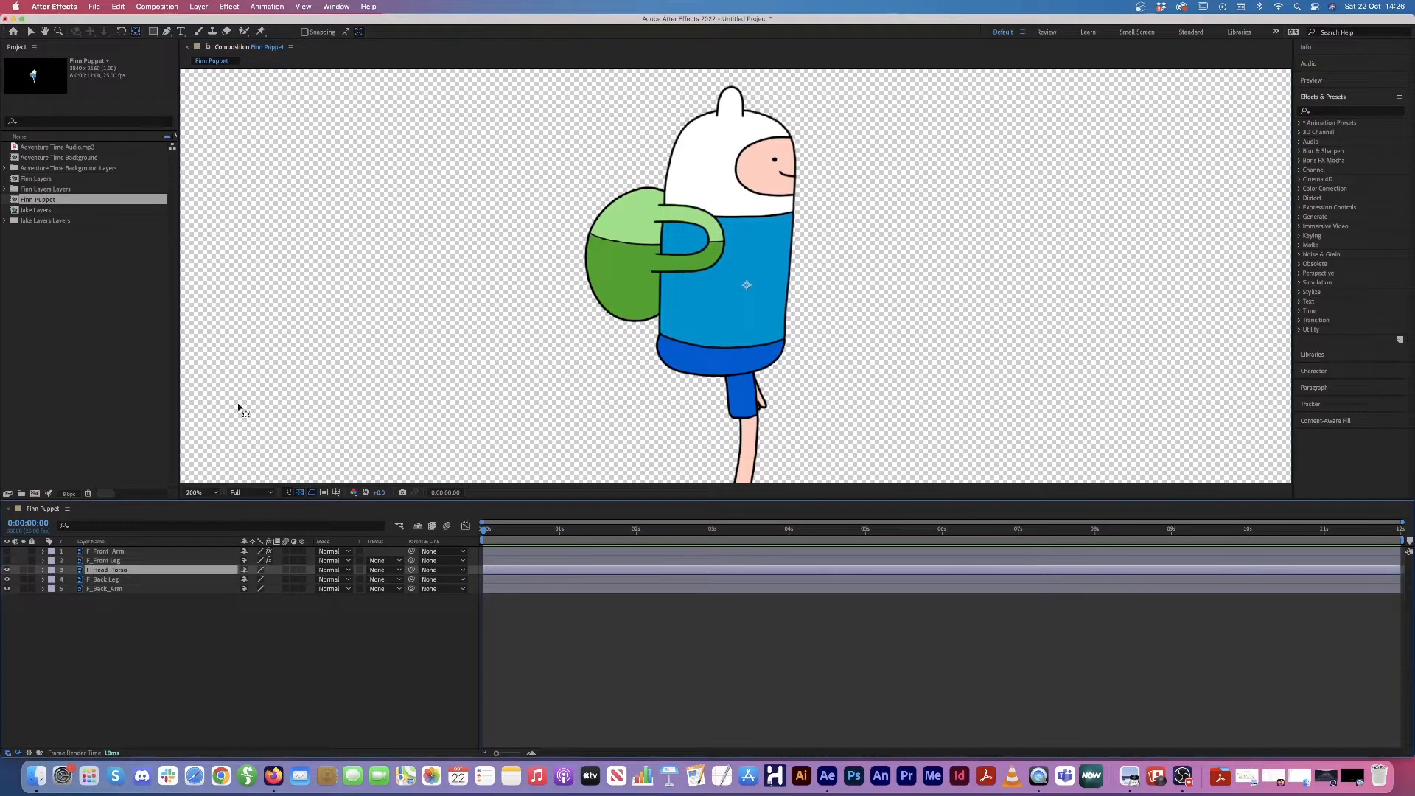
click(260, 32)
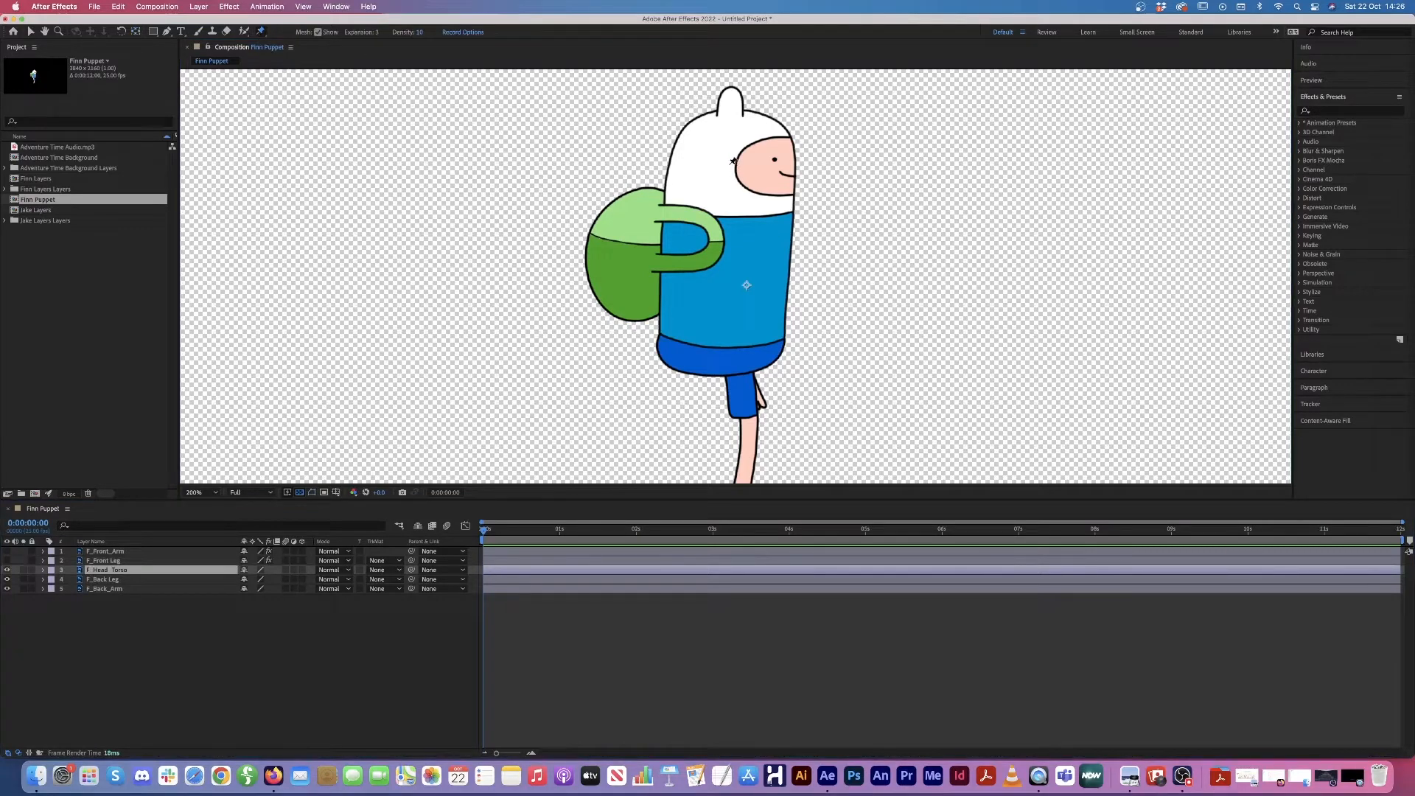
click(732, 164)
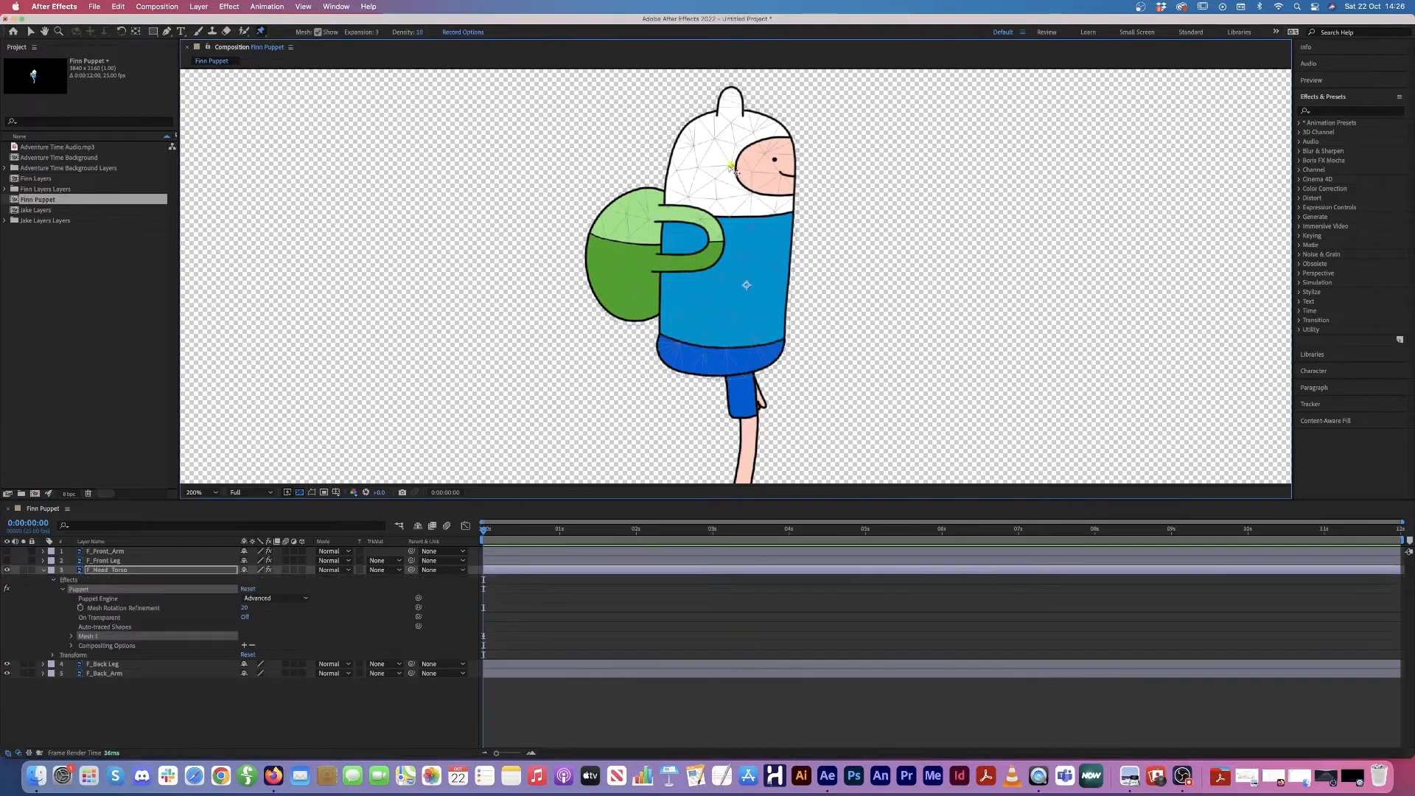
click(729, 256)
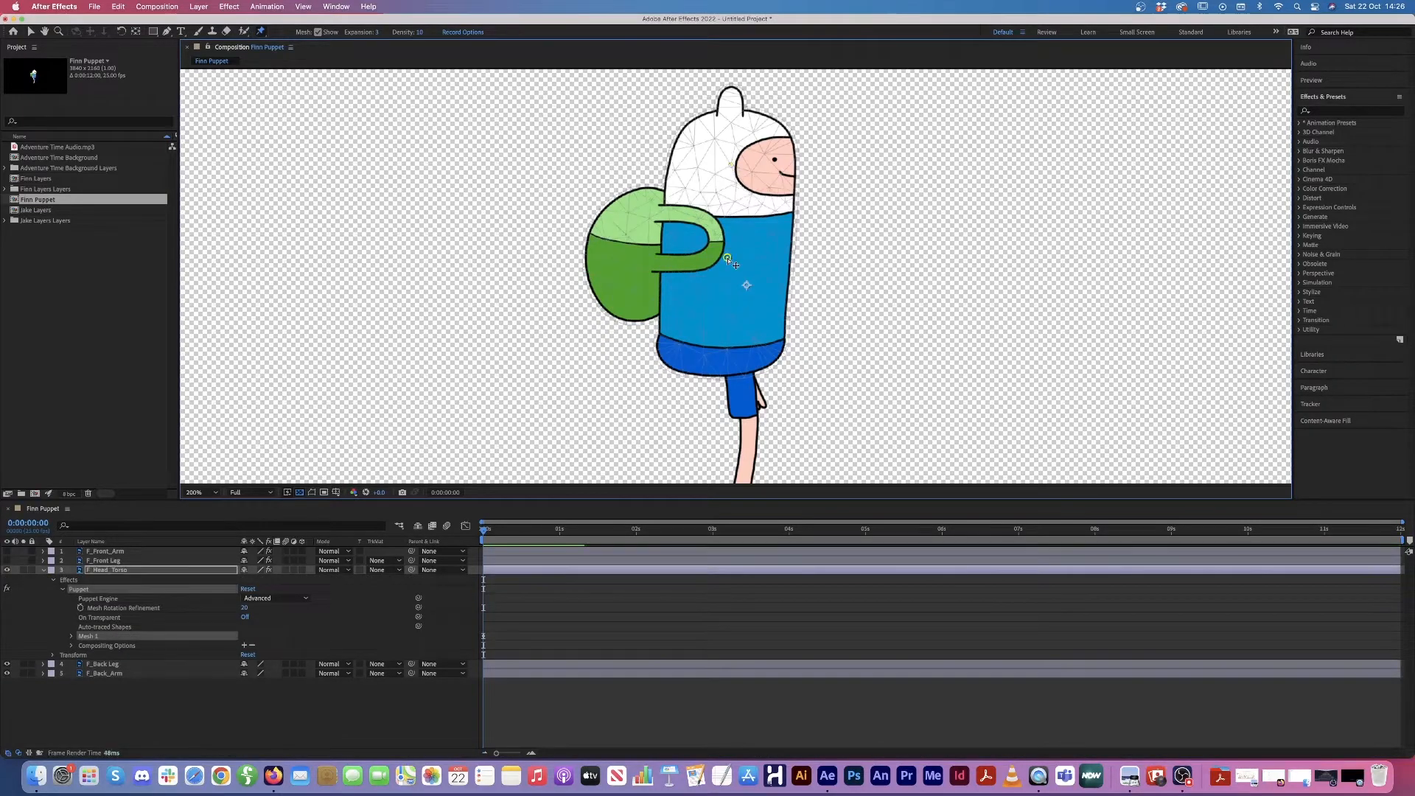
click(720, 354)
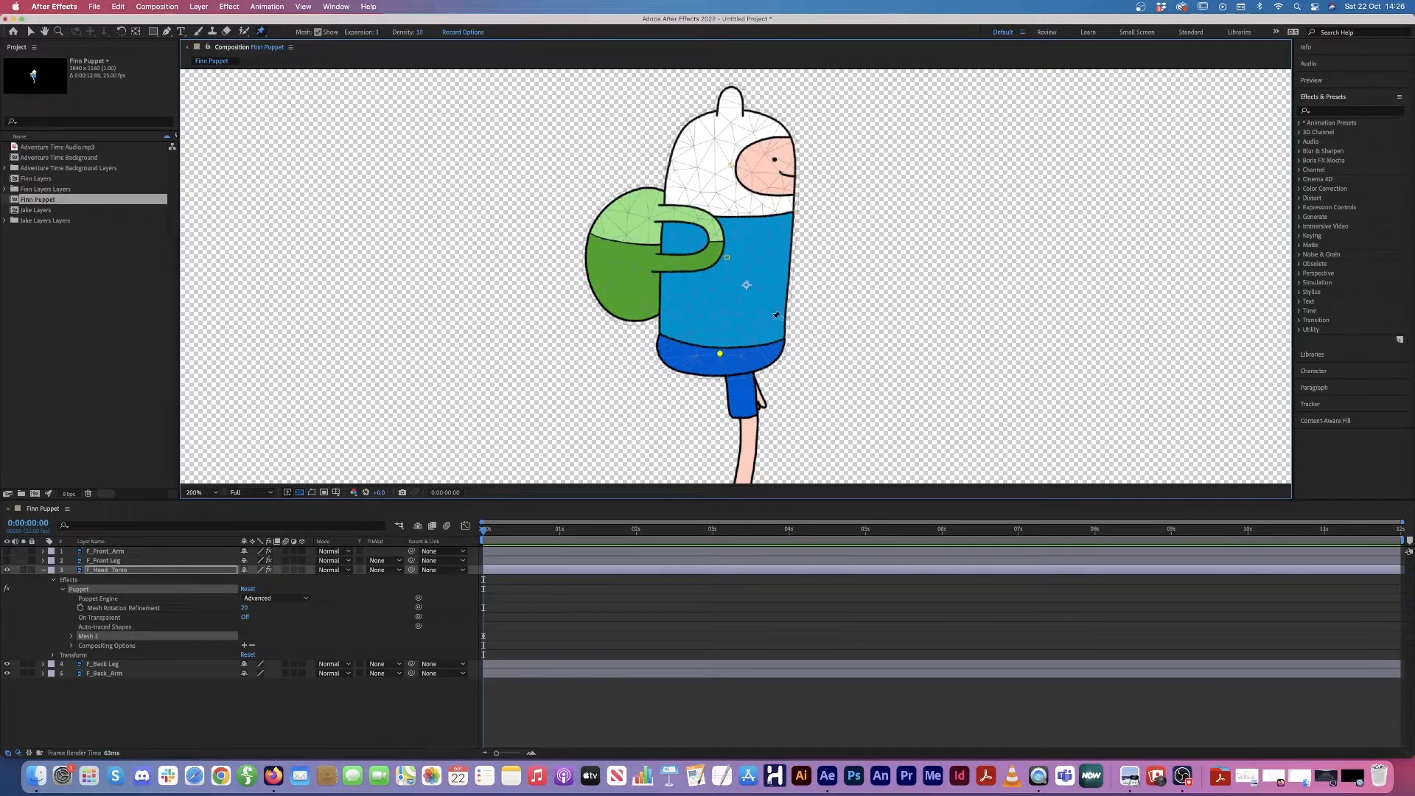
Step: Reveal the Deform pins under Mesh 1 of the F_Head_Torso layer and rename Puppet Pin 3 as Waist
click(71, 637)
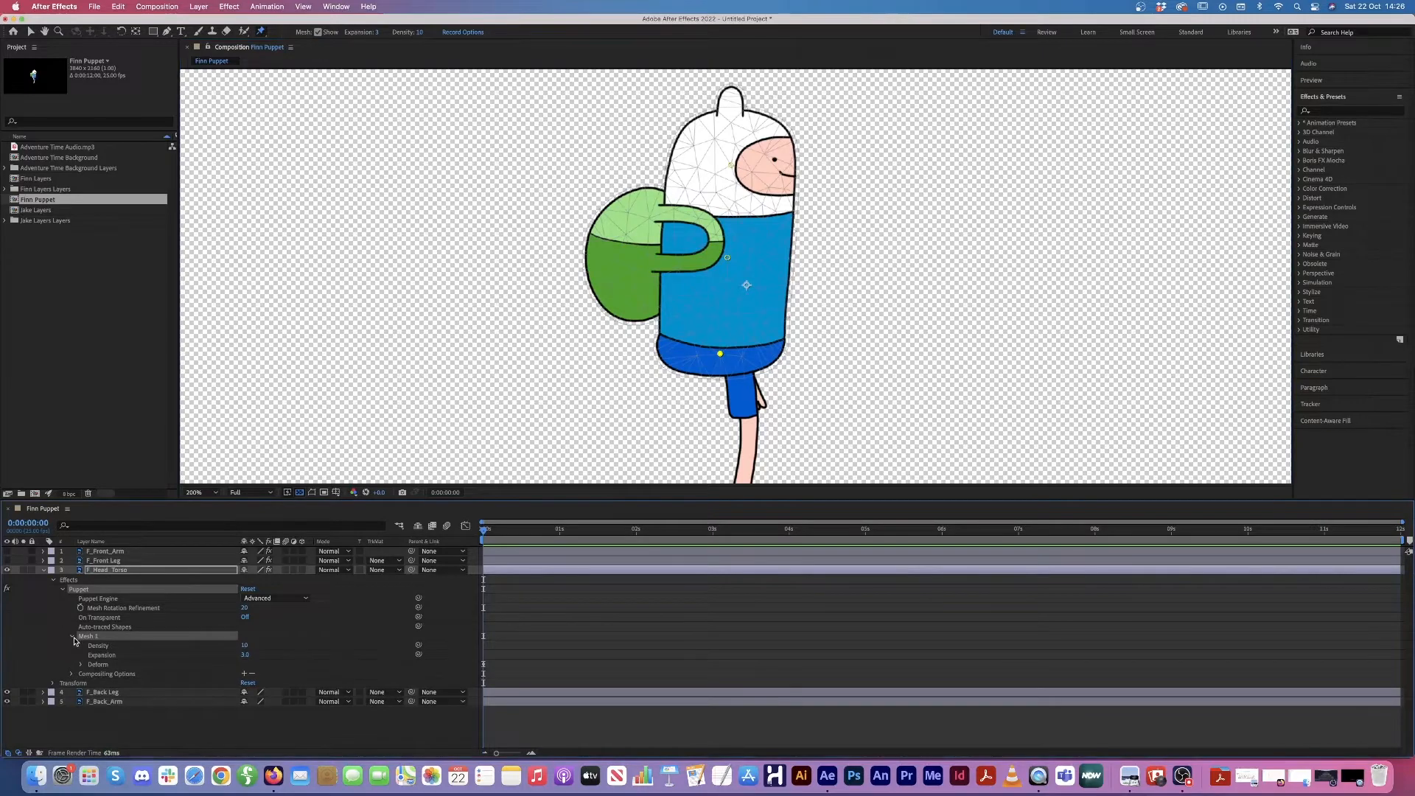
click(81, 664)
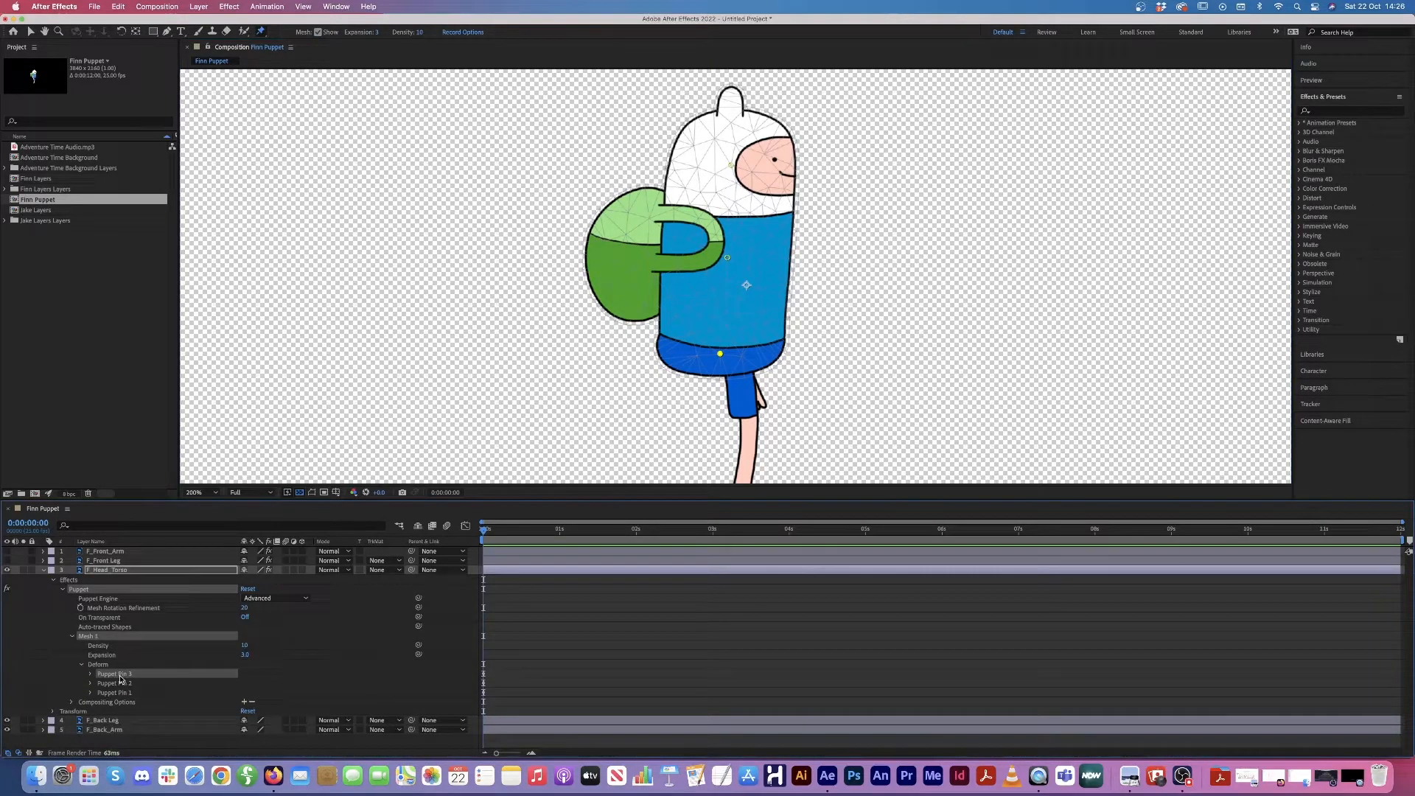
key(Return)
text(Waist)
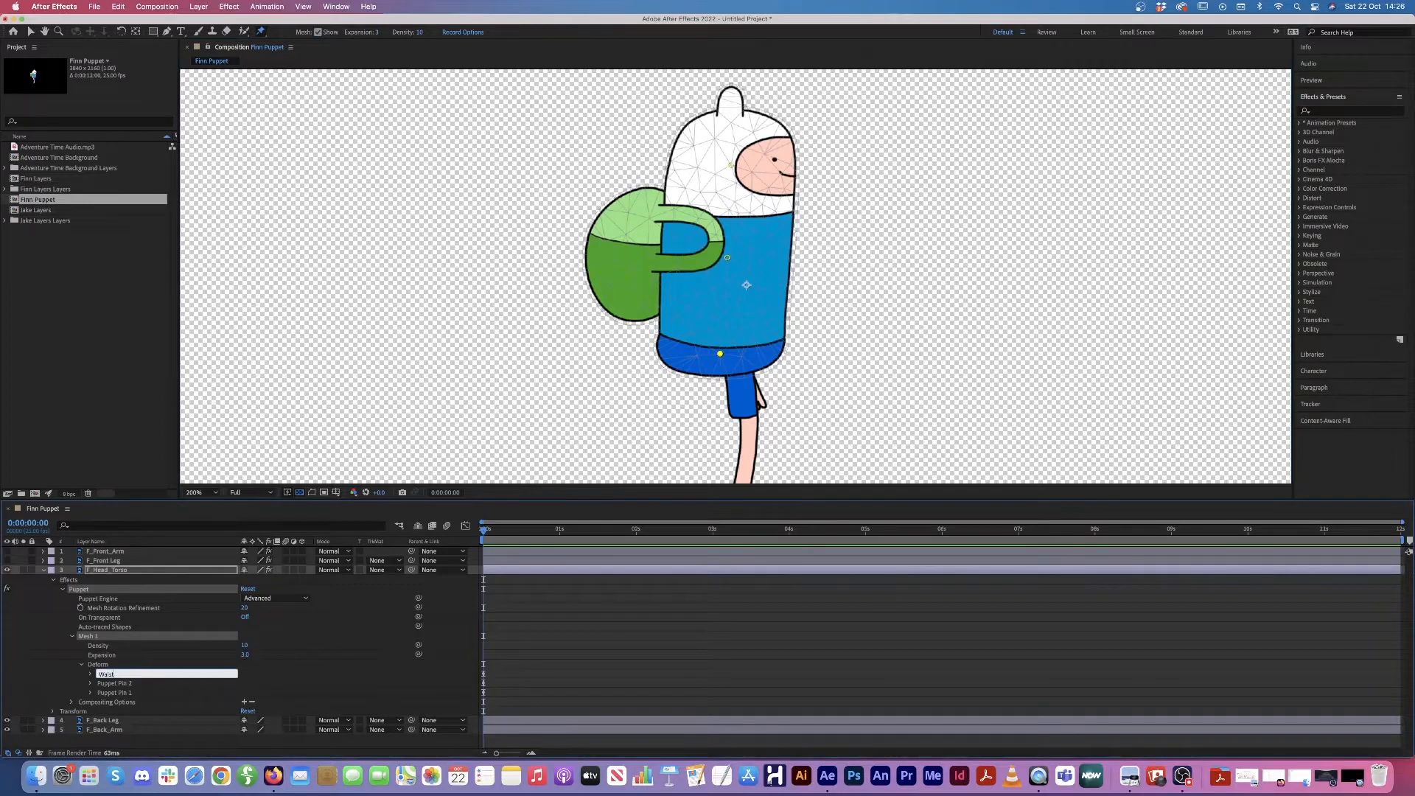
key(Return)
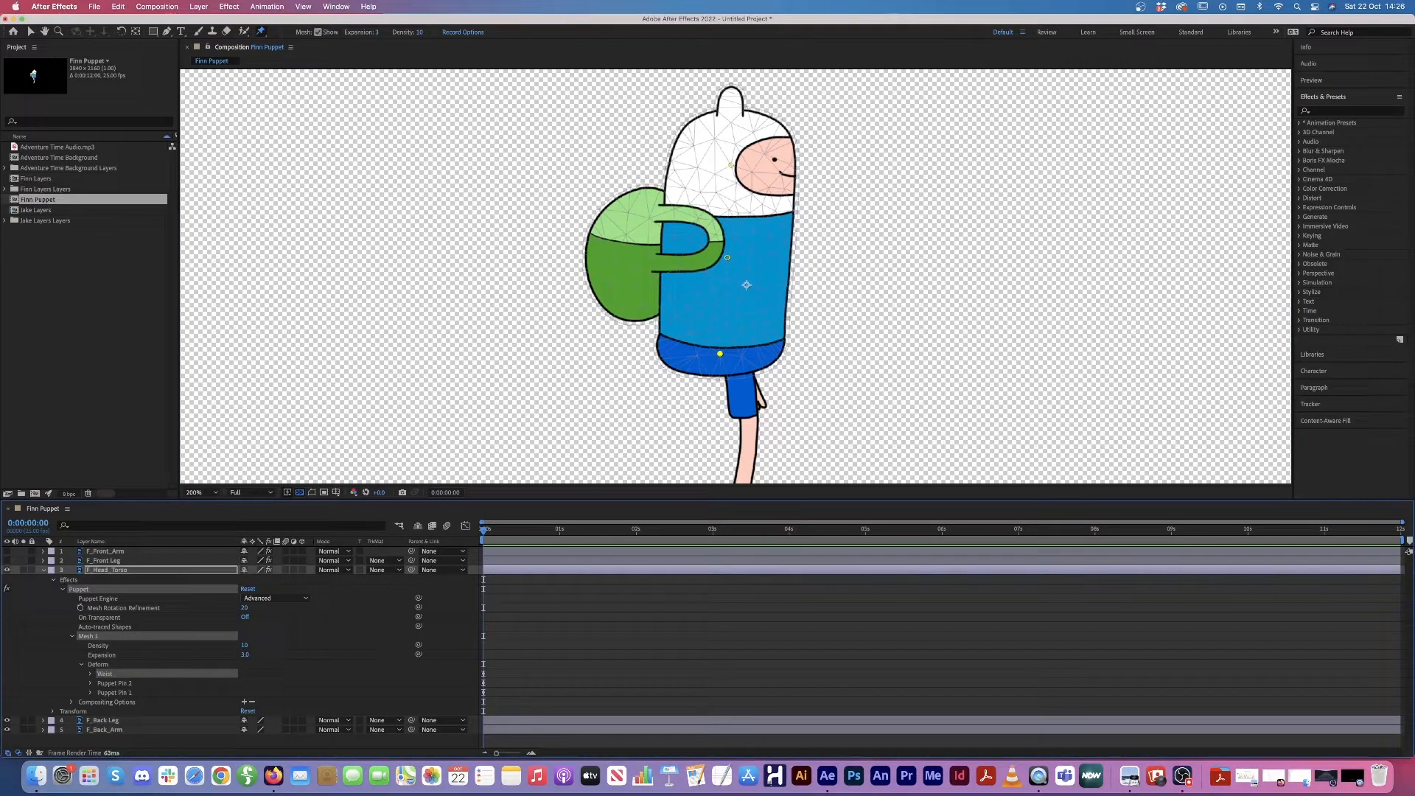
Step: Rename the F_Head_Torso layer's Puppet Pin 2 as Torso and Puppet Pin 1 as Head
click(122, 684)
key(Return)
text(Tors)
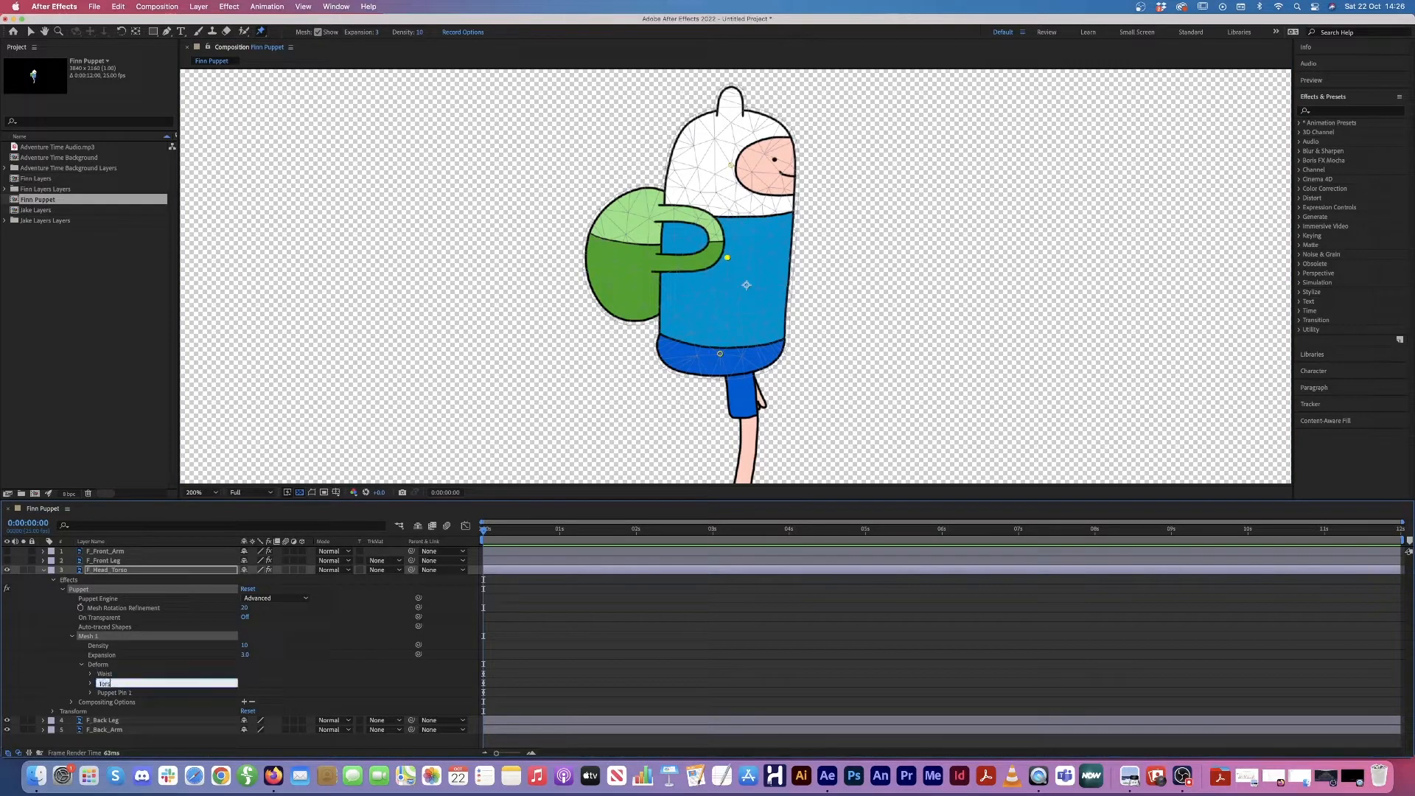
text(o)
key(Return)
click(114, 693)
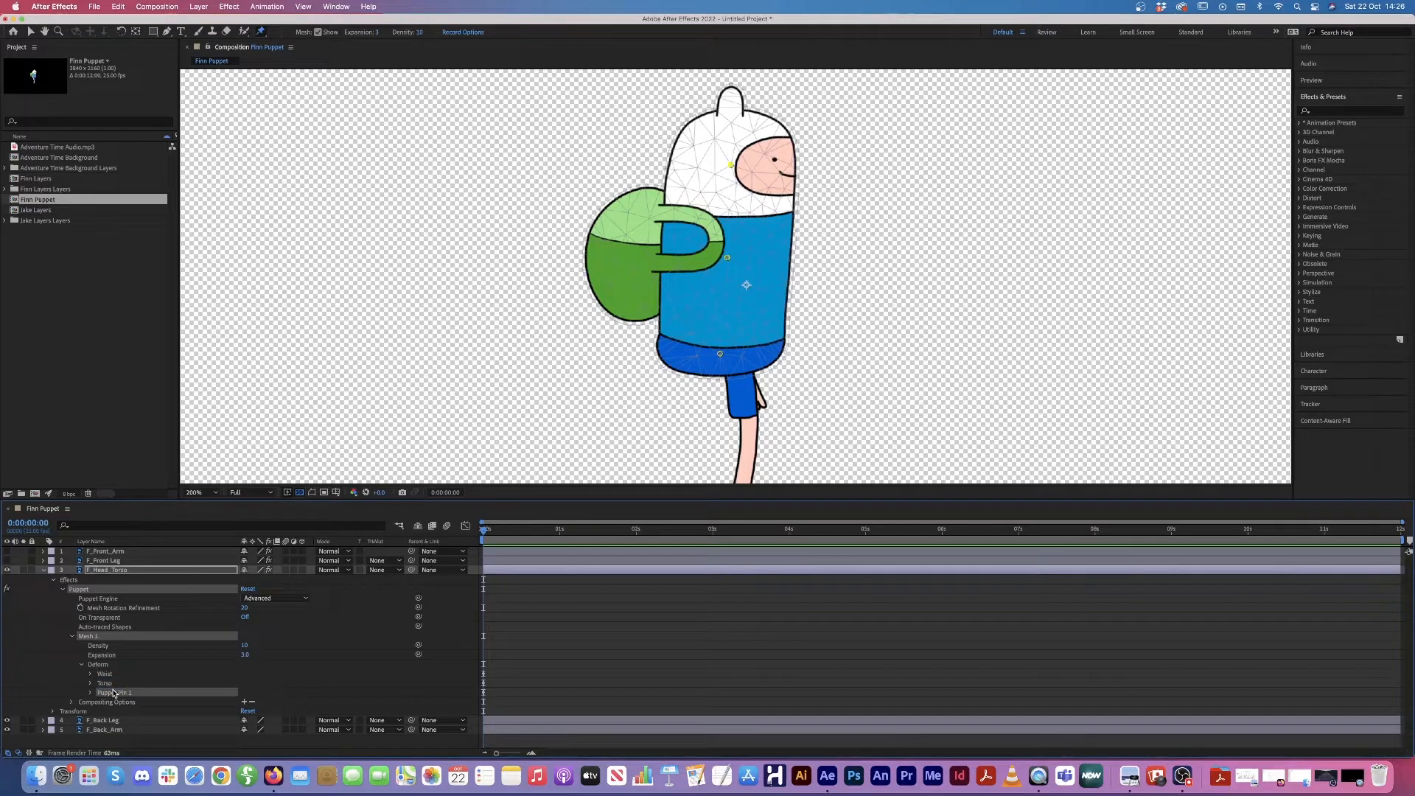
key(Return)
text(HEad)
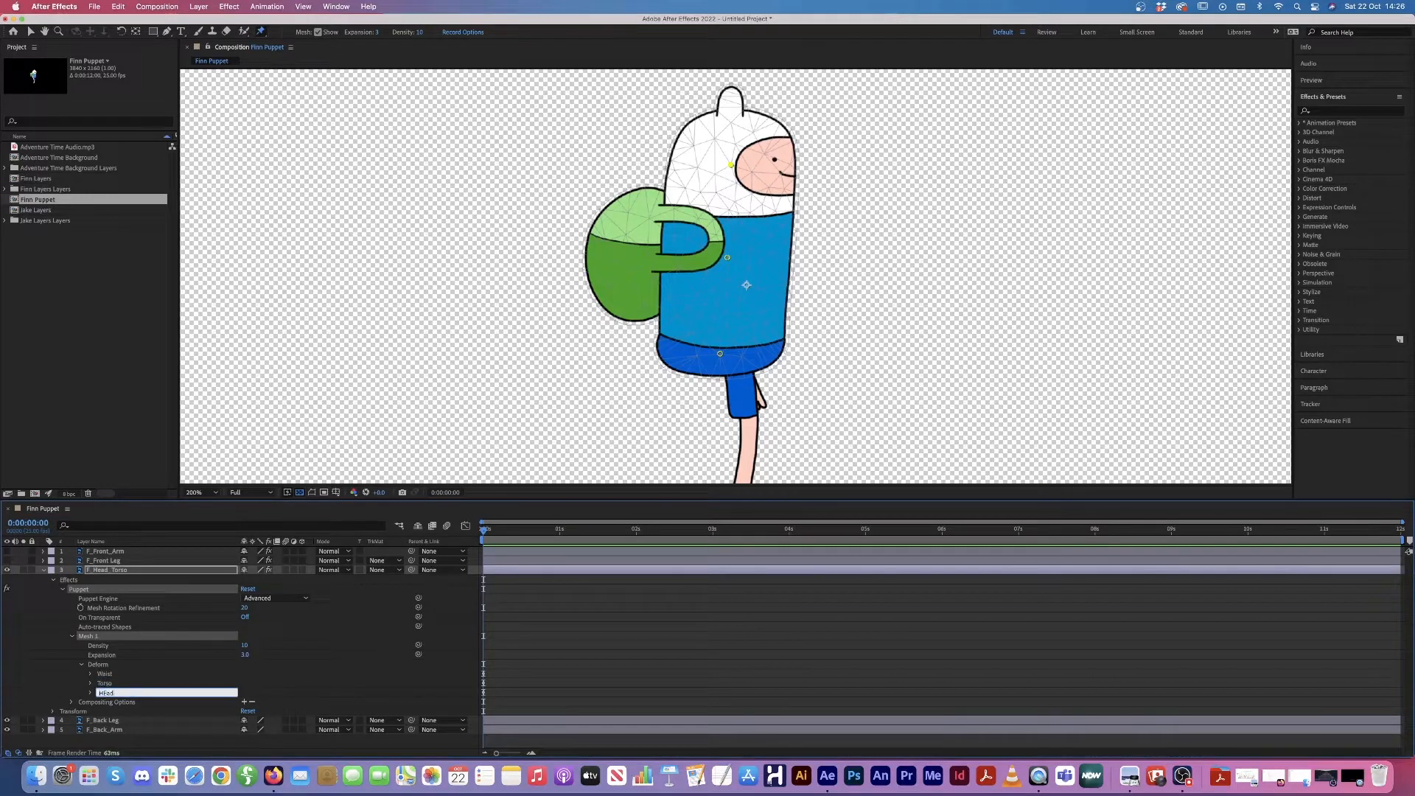
text(ad)
key(Return)
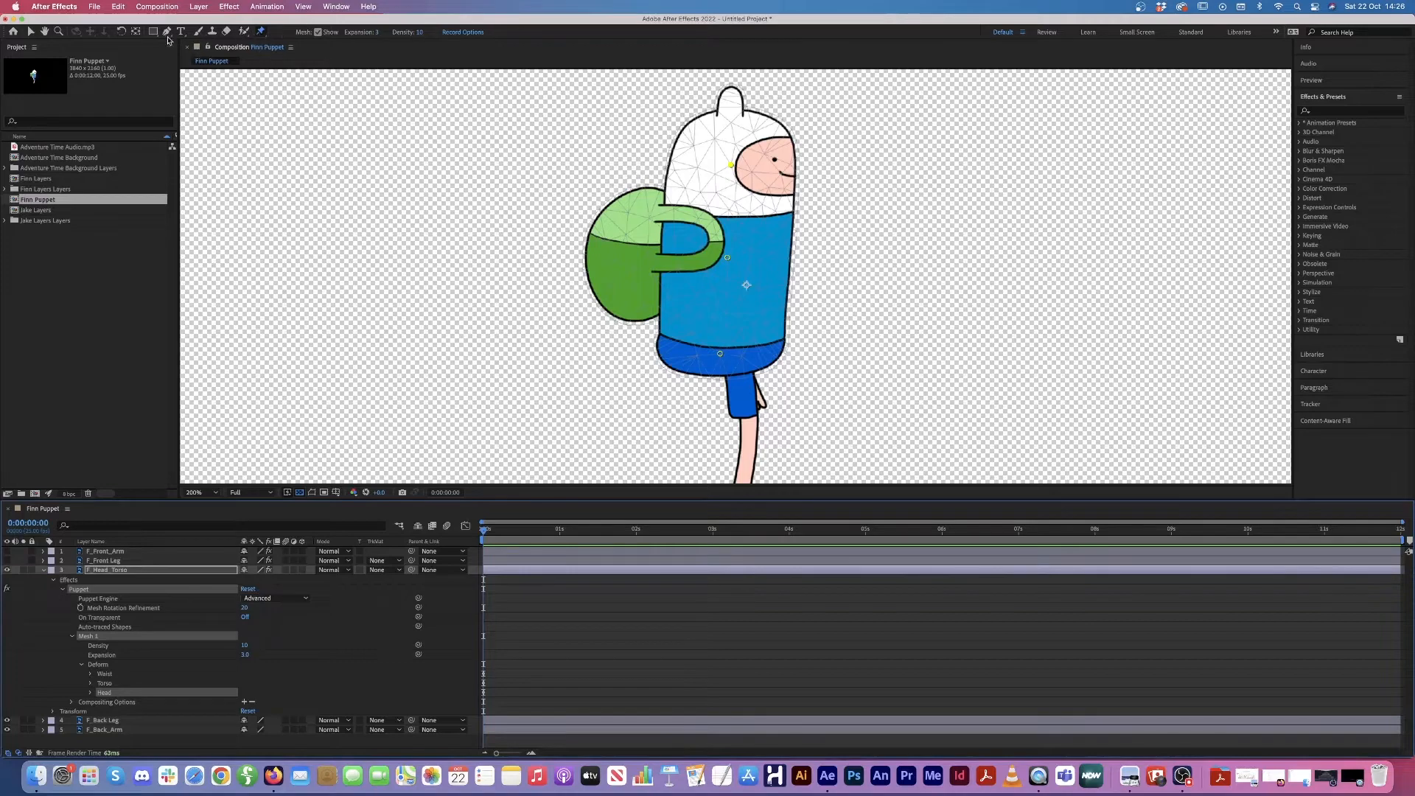
Step: Move the F_Head_Torso layer's anchor point to the waist pin and show only the layer's Rotation property
click(136, 31)
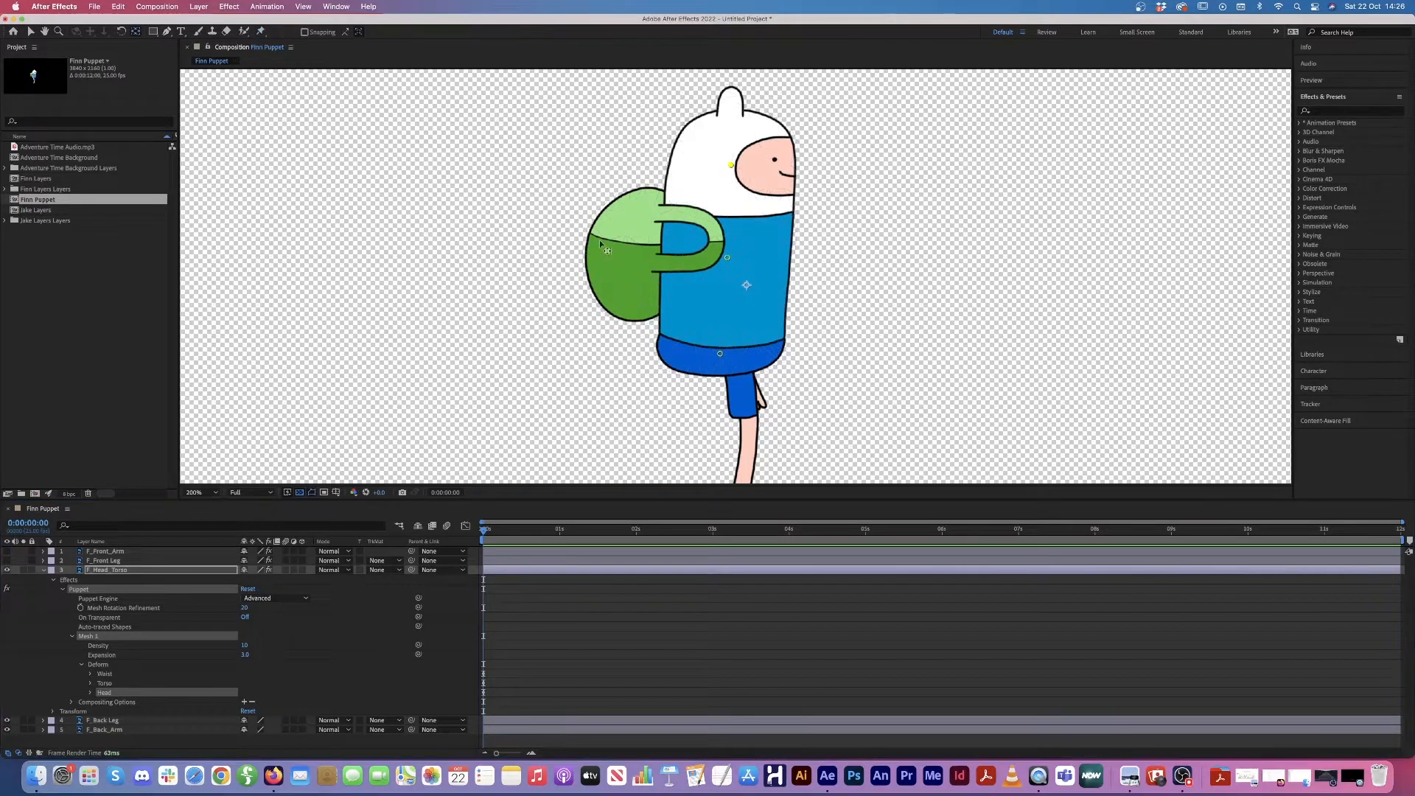
click(746, 286)
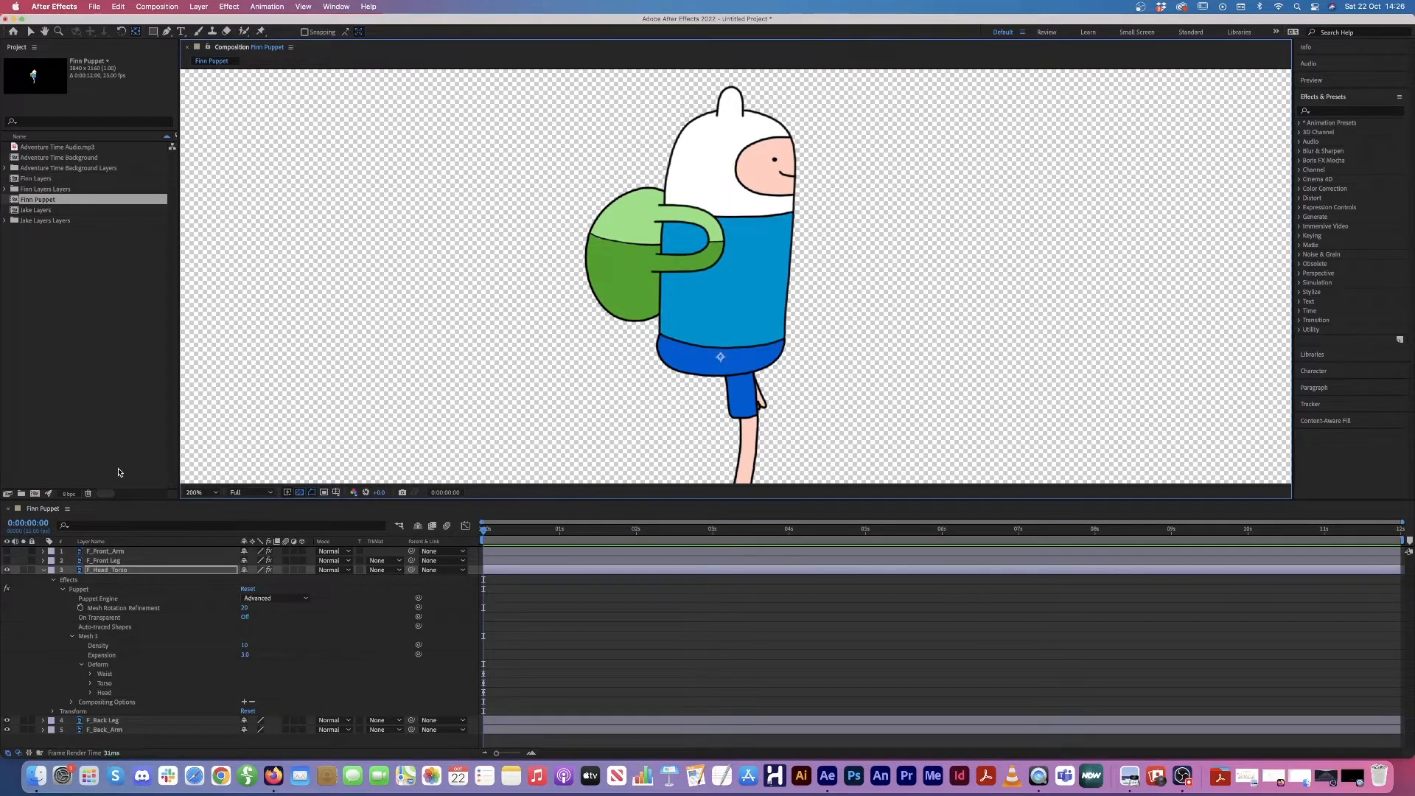
key(r)
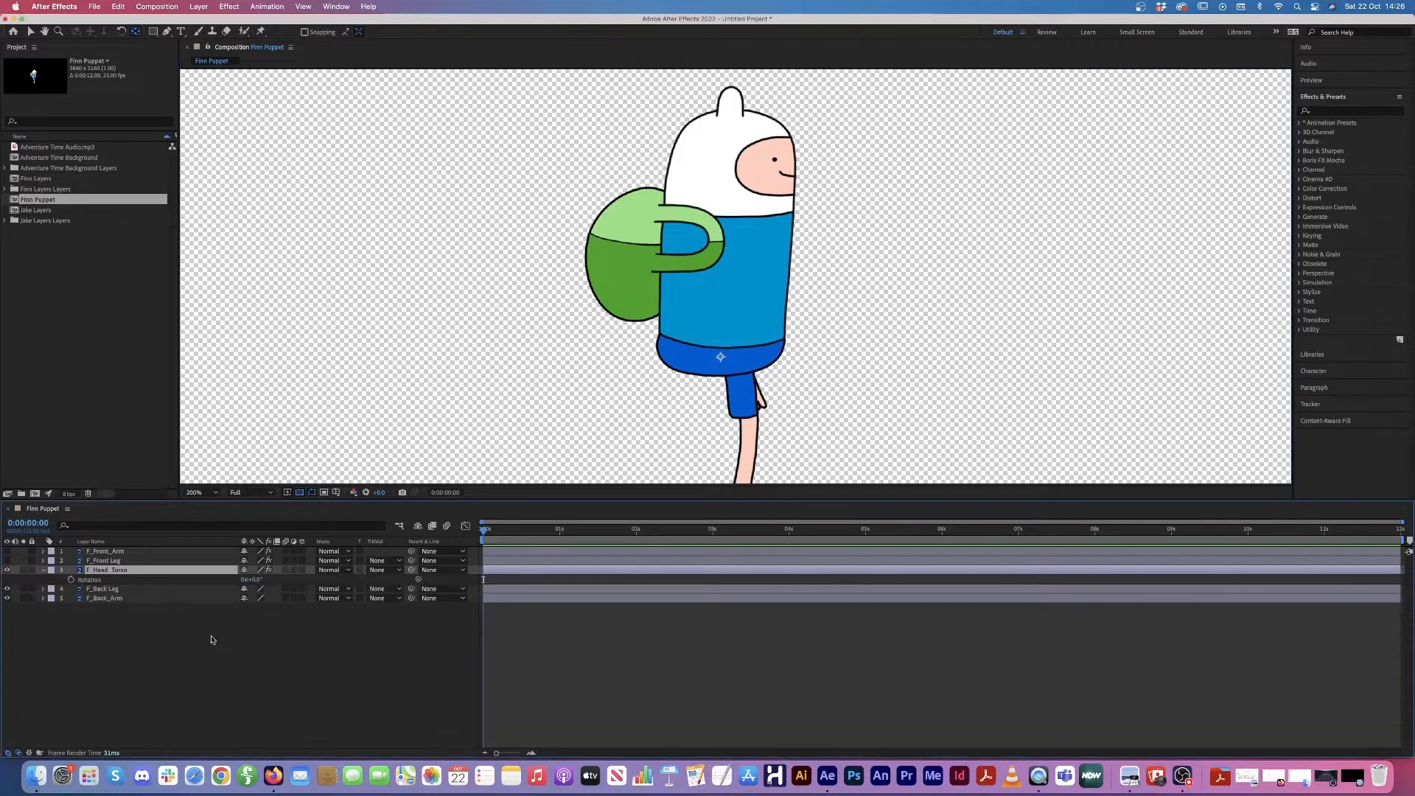
Step: Test rotating the F_Head_Torso layer about its waist anchor point and undo the rotation
mouse_move(254, 580)
mouse_down()
mouse_move(236, 579)
mouse_move(254, 580)
mouse_up()
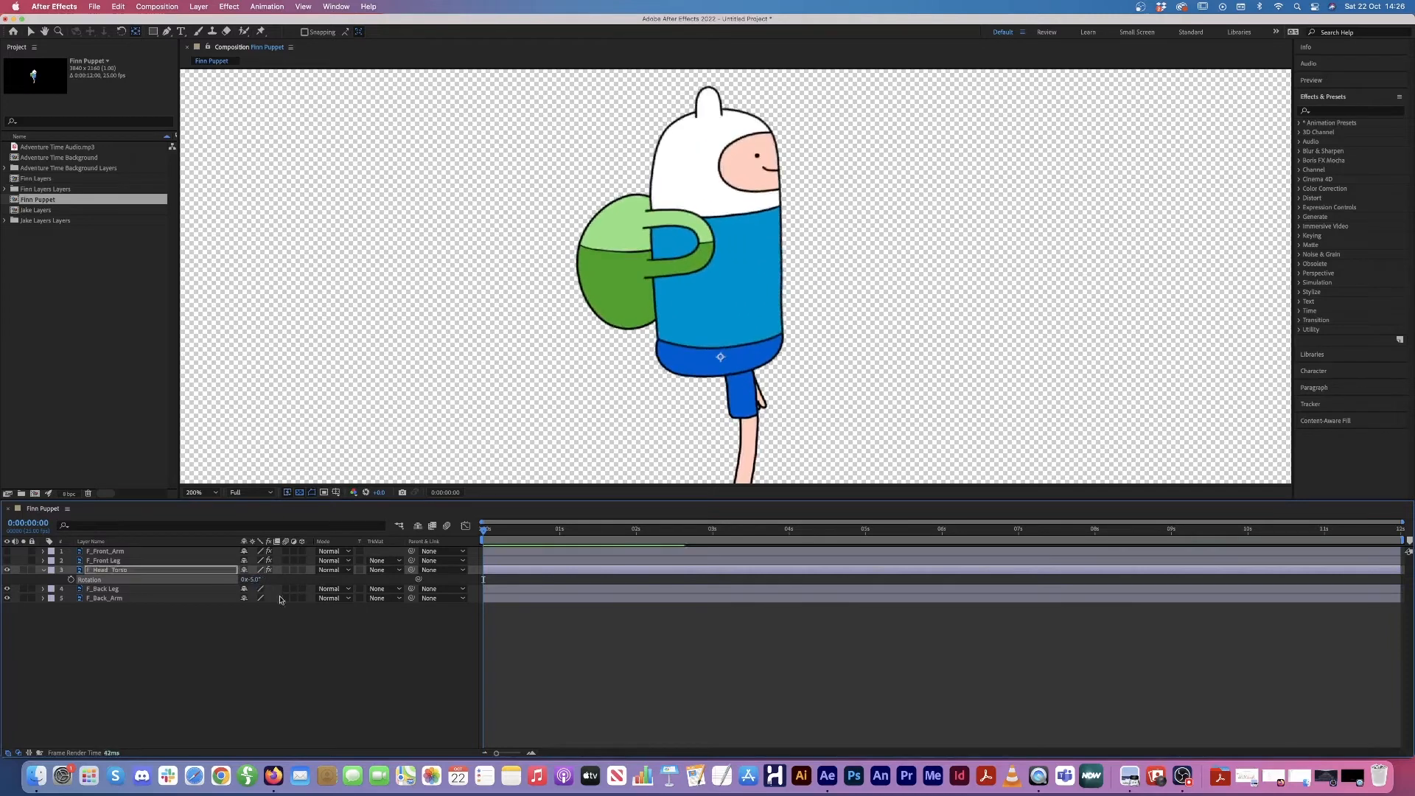
key(super+z)
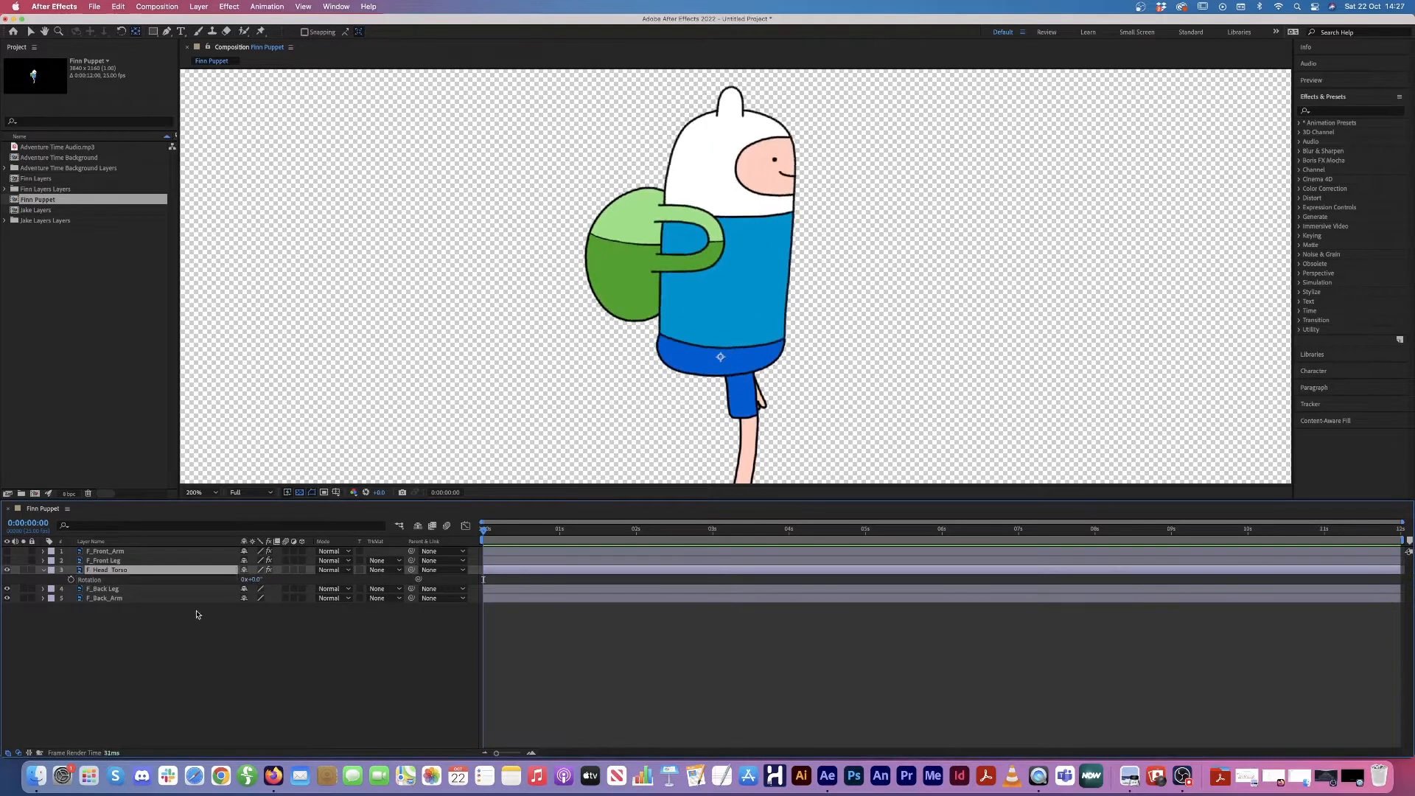
Step: Hide the F_Head_Torso layer and place puppet pins on the F_Back Leg layer at the hip, knee and foot
click(43, 571)
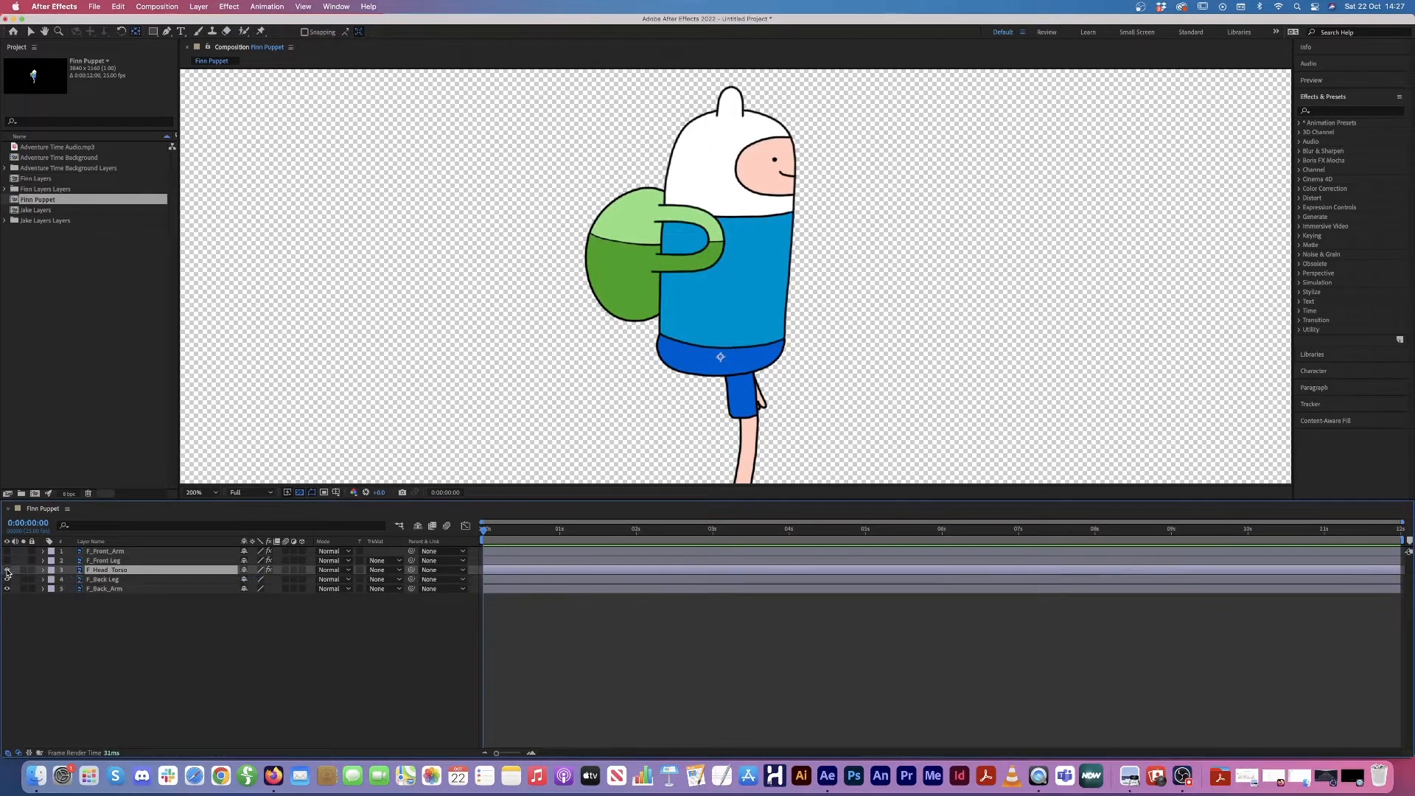
click(8, 570)
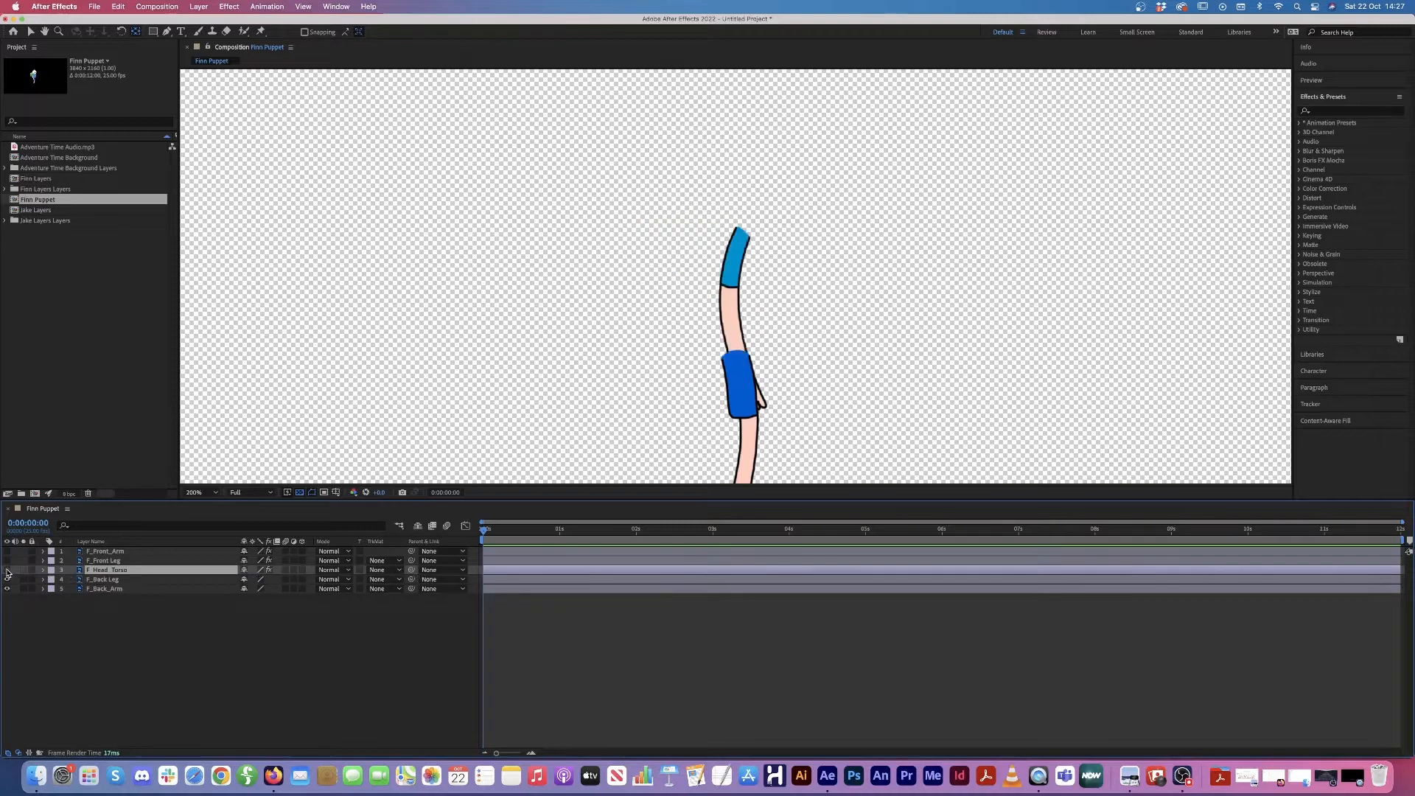
click(143, 581)
key(h)
drag(806, 429, 782, 301)
key(v)
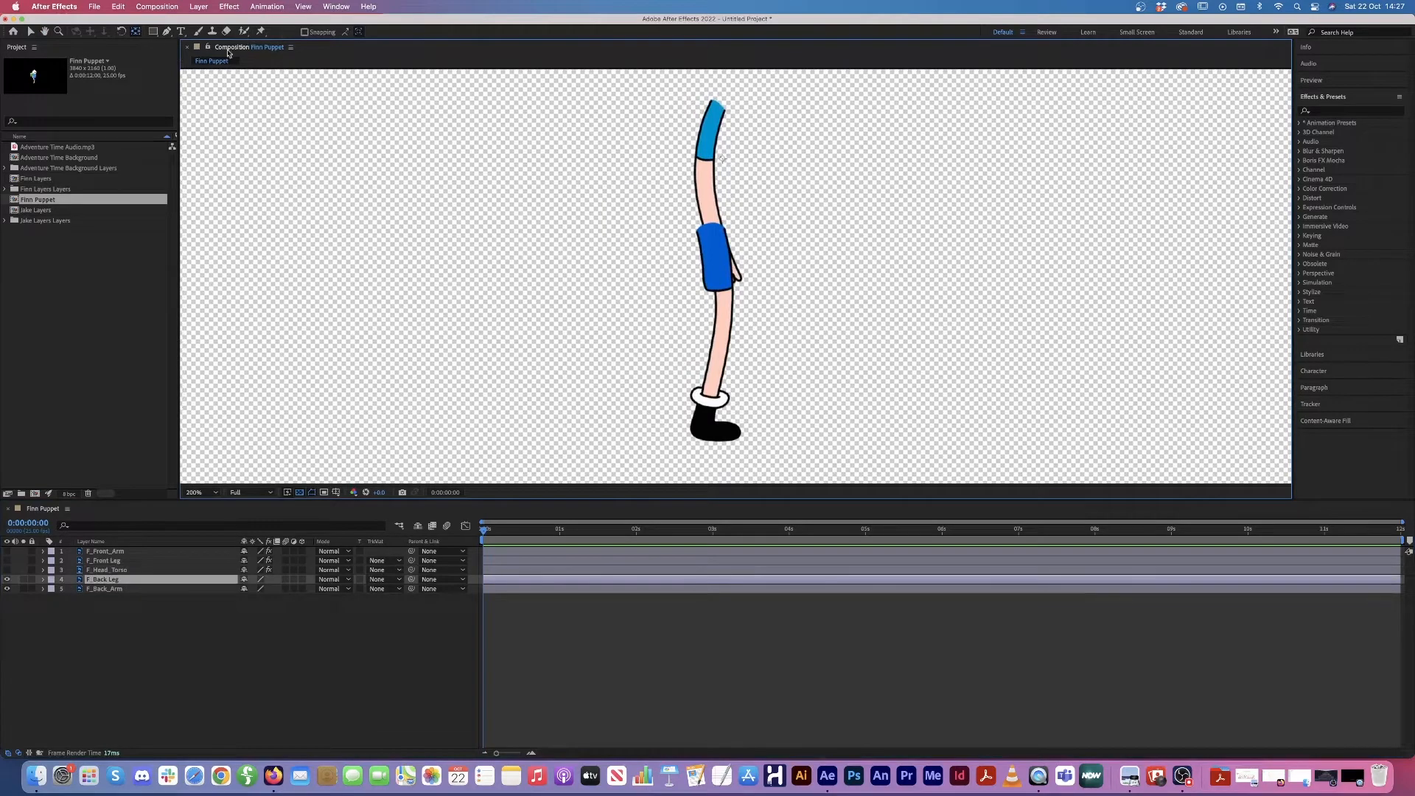
click(261, 31)
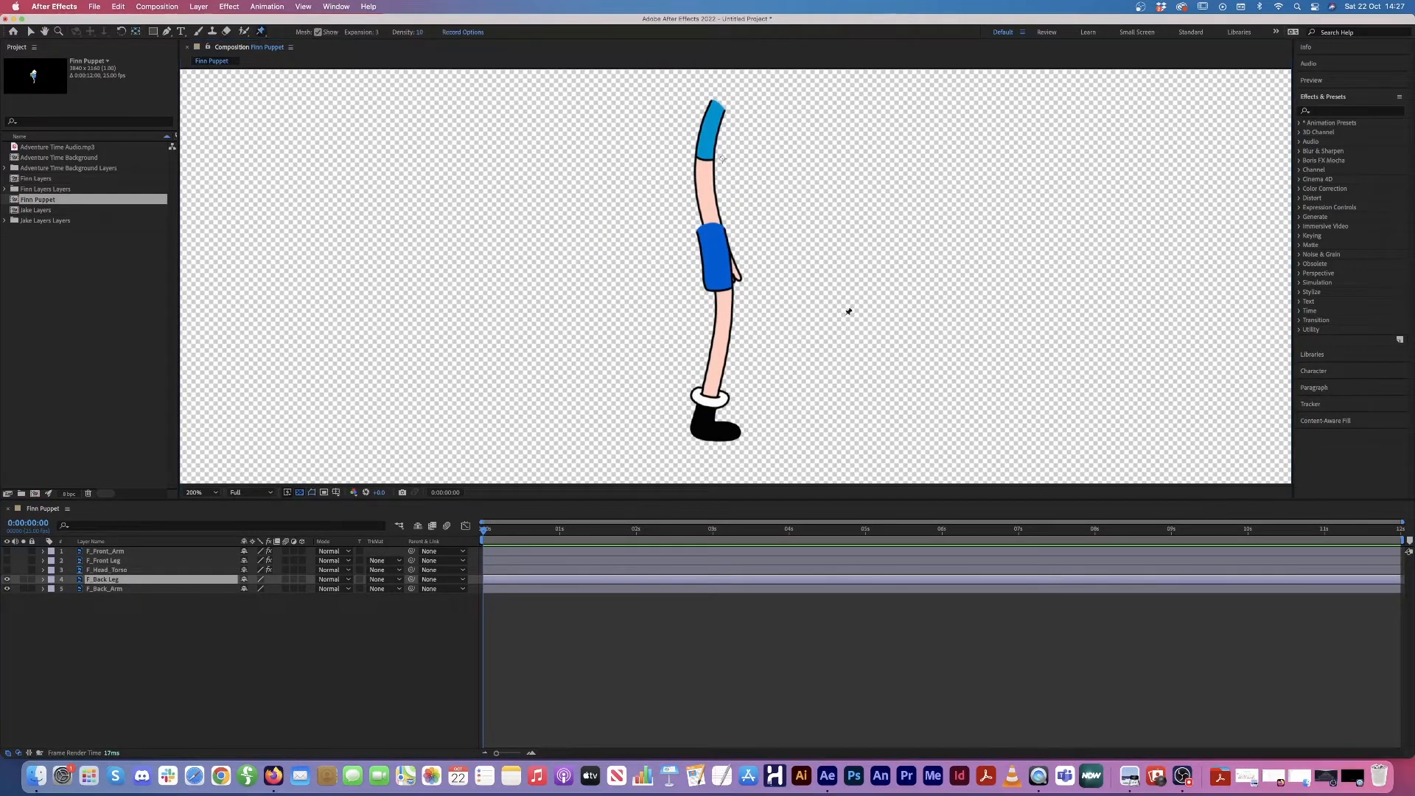
click(712, 224)
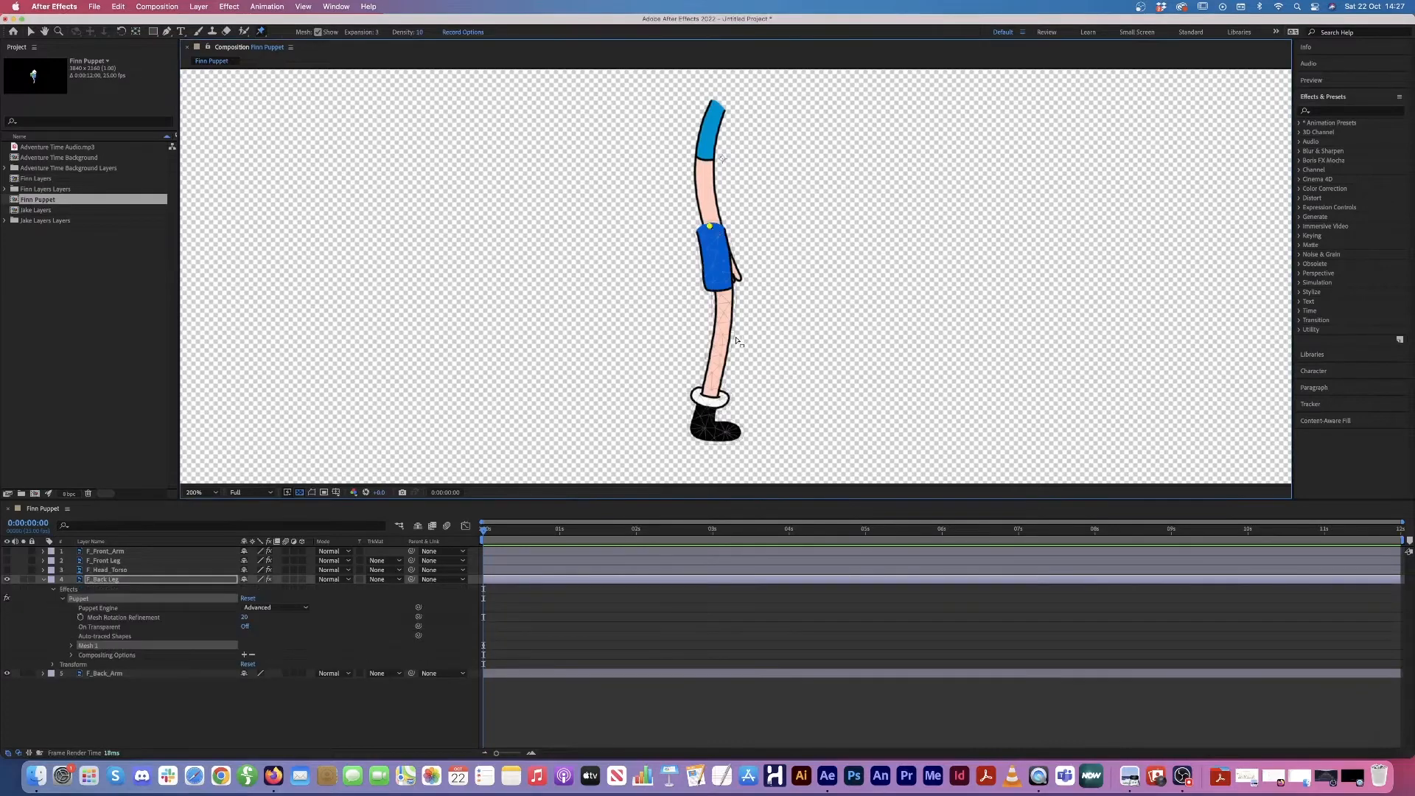
click(721, 336)
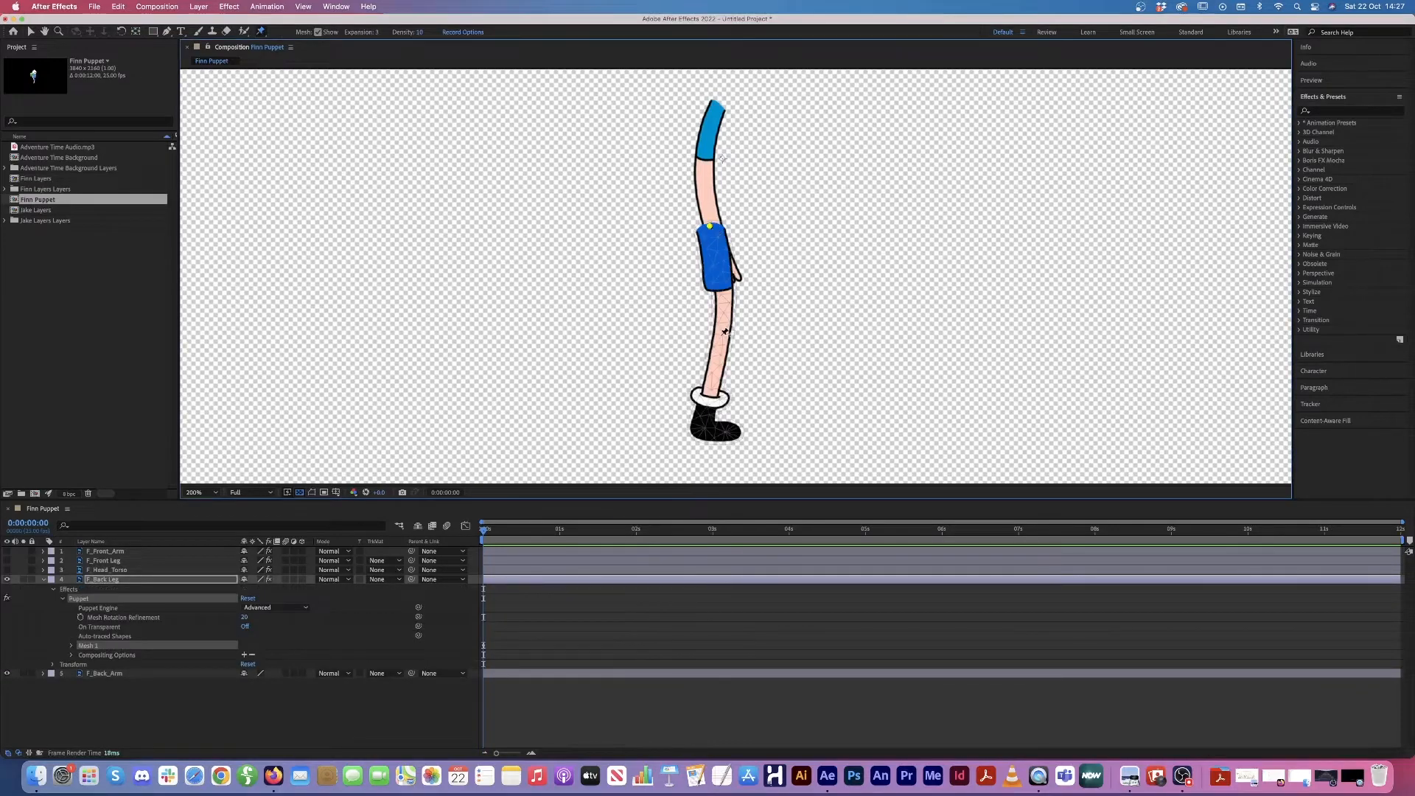
click(705, 427)
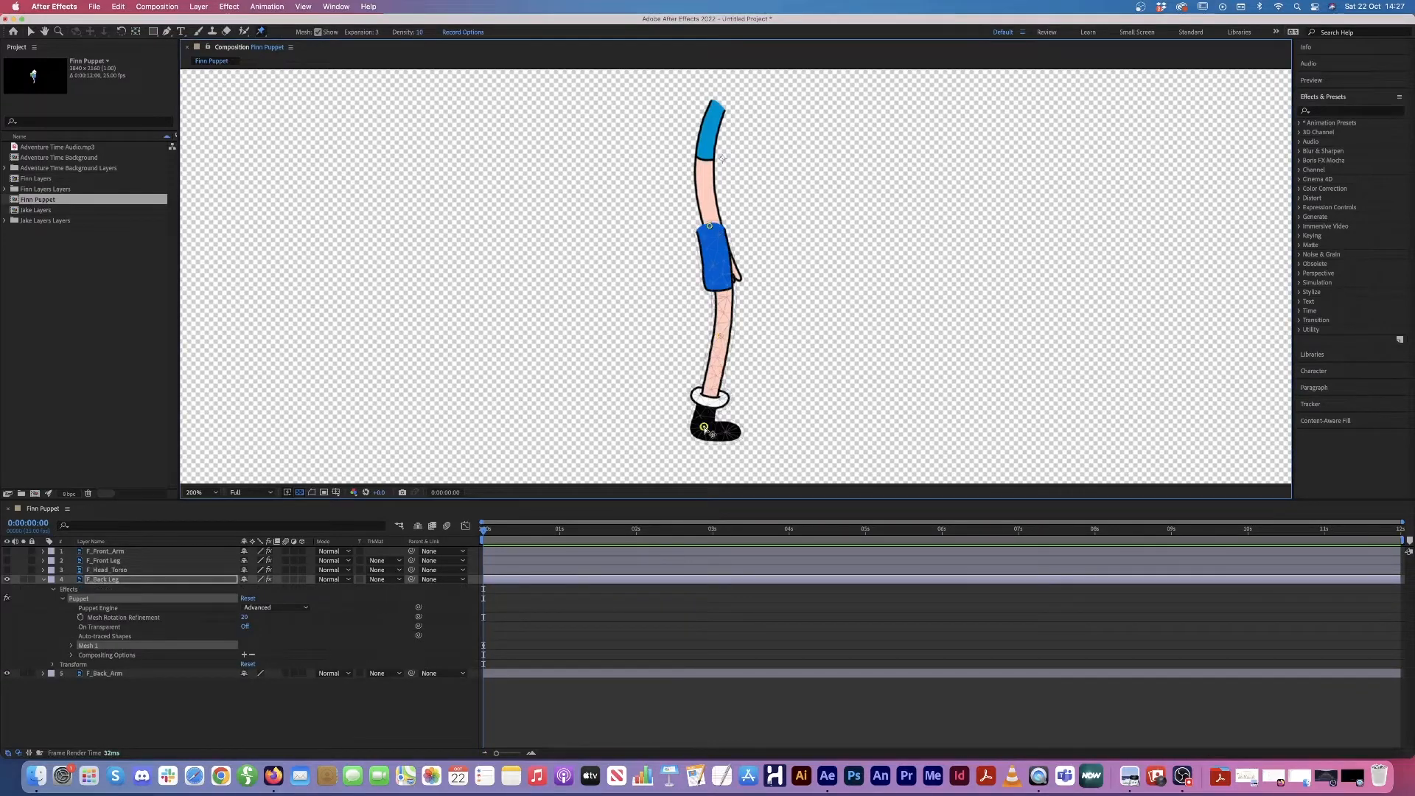
Step: Reveal the Deform pins under Mesh 1 of the F_Back Leg layer and rename Puppet Pin 3 as Back Foot
click(72, 645)
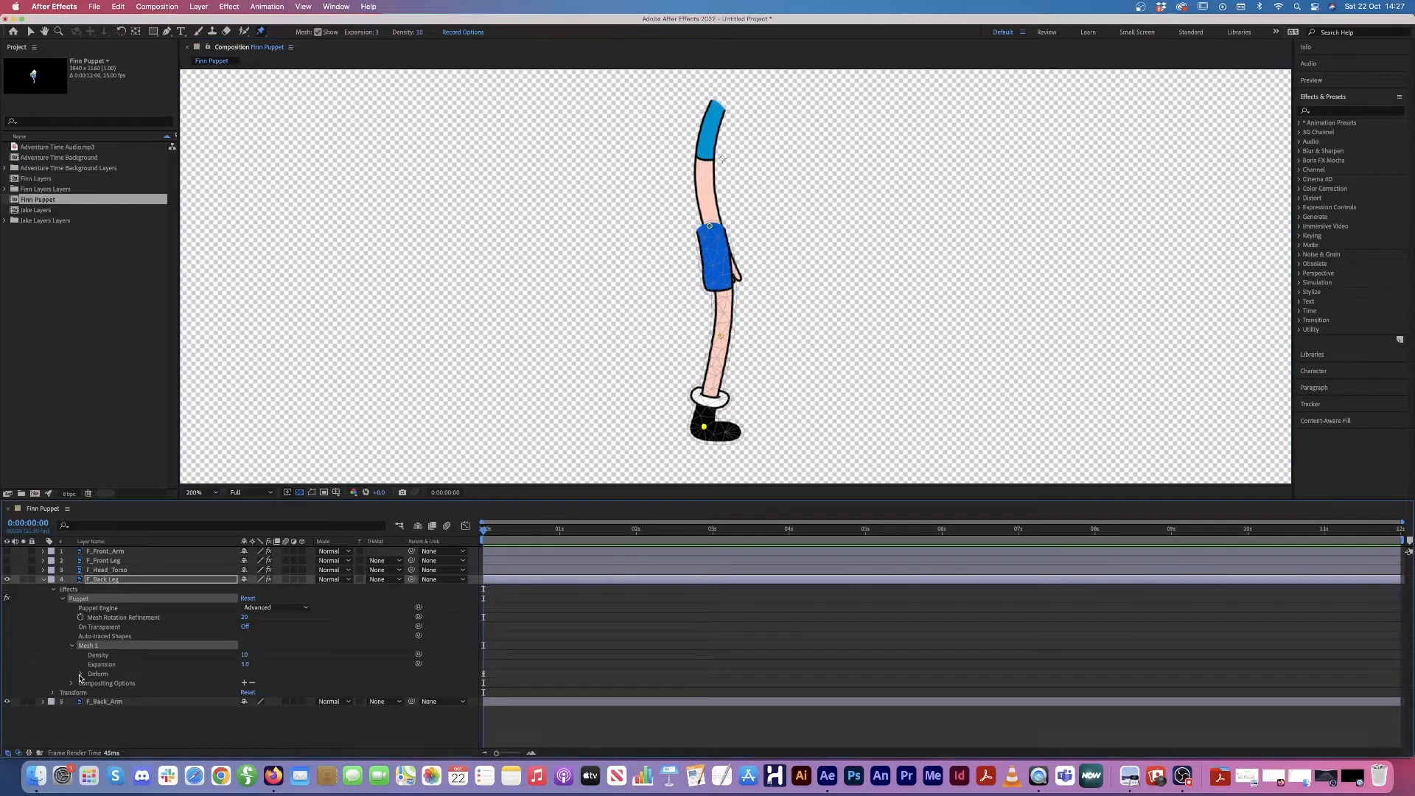
click(81, 674)
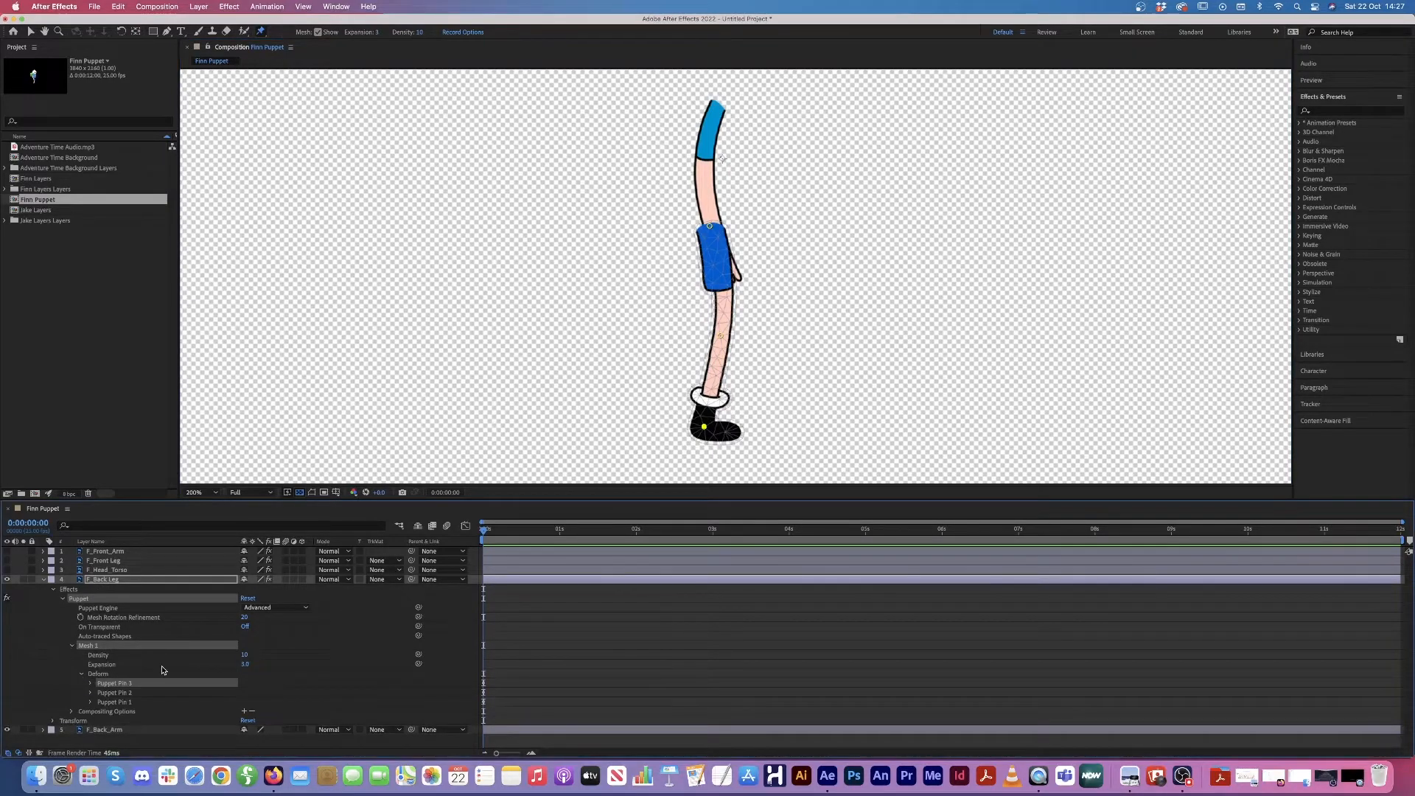
key(Return)
text(Back Foot)
key(Return)
Step: Rename the F_Back Leg layer's Puppet Pin 2 as Back Knee and Puppet Pin 1 as Back Hip
click(126, 694)
key(Return)
text(Back)
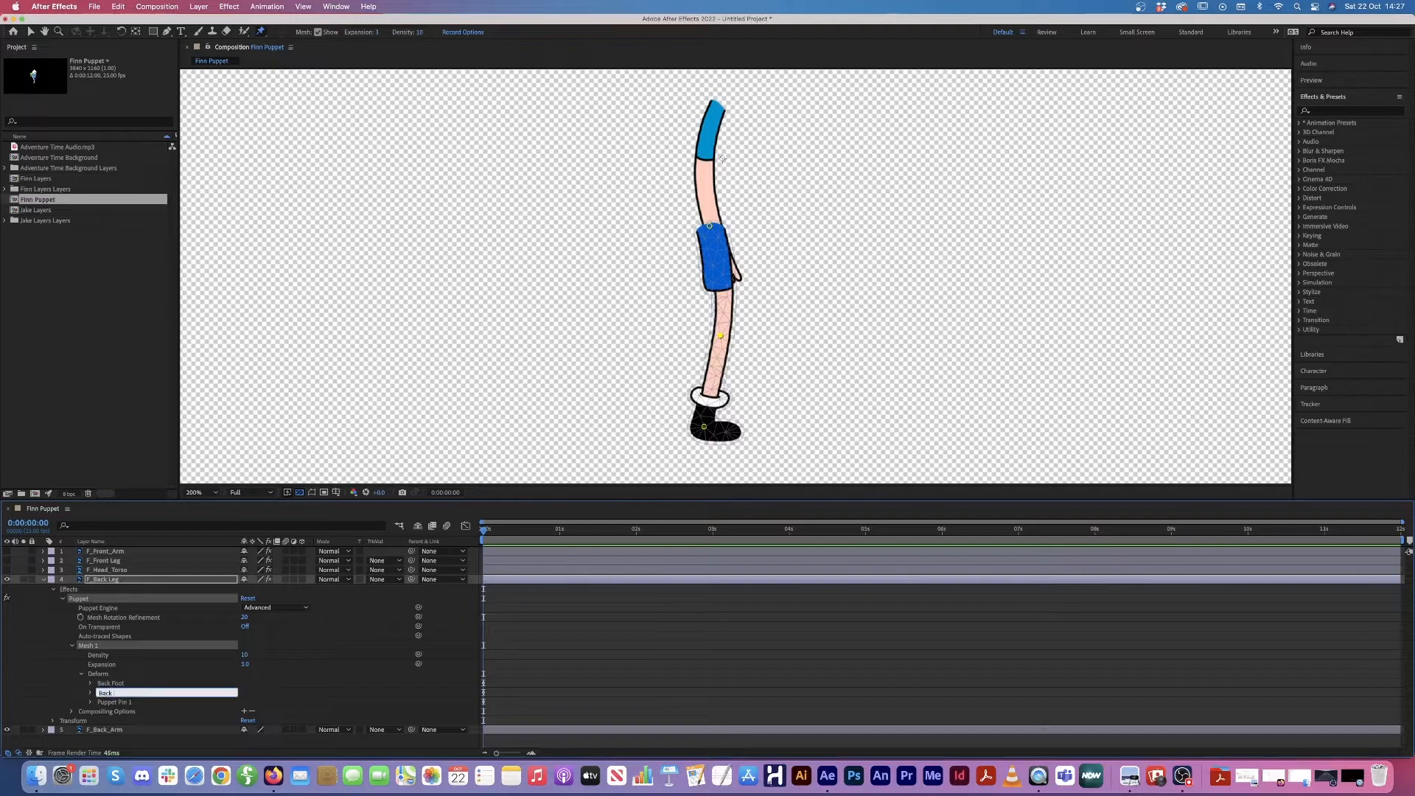
text( Knee)
key(Return)
click(121, 701)
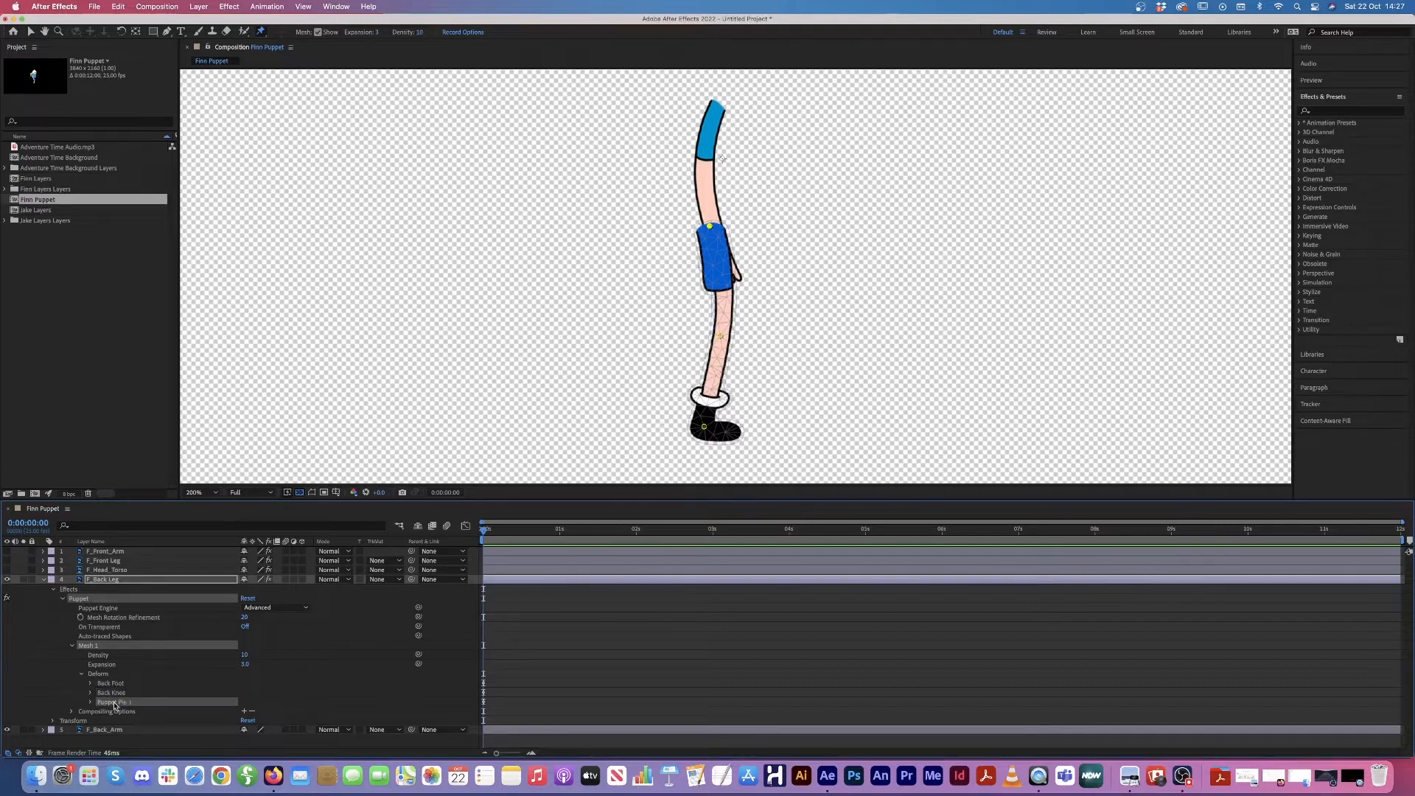
key(Return)
text(Back Hip)
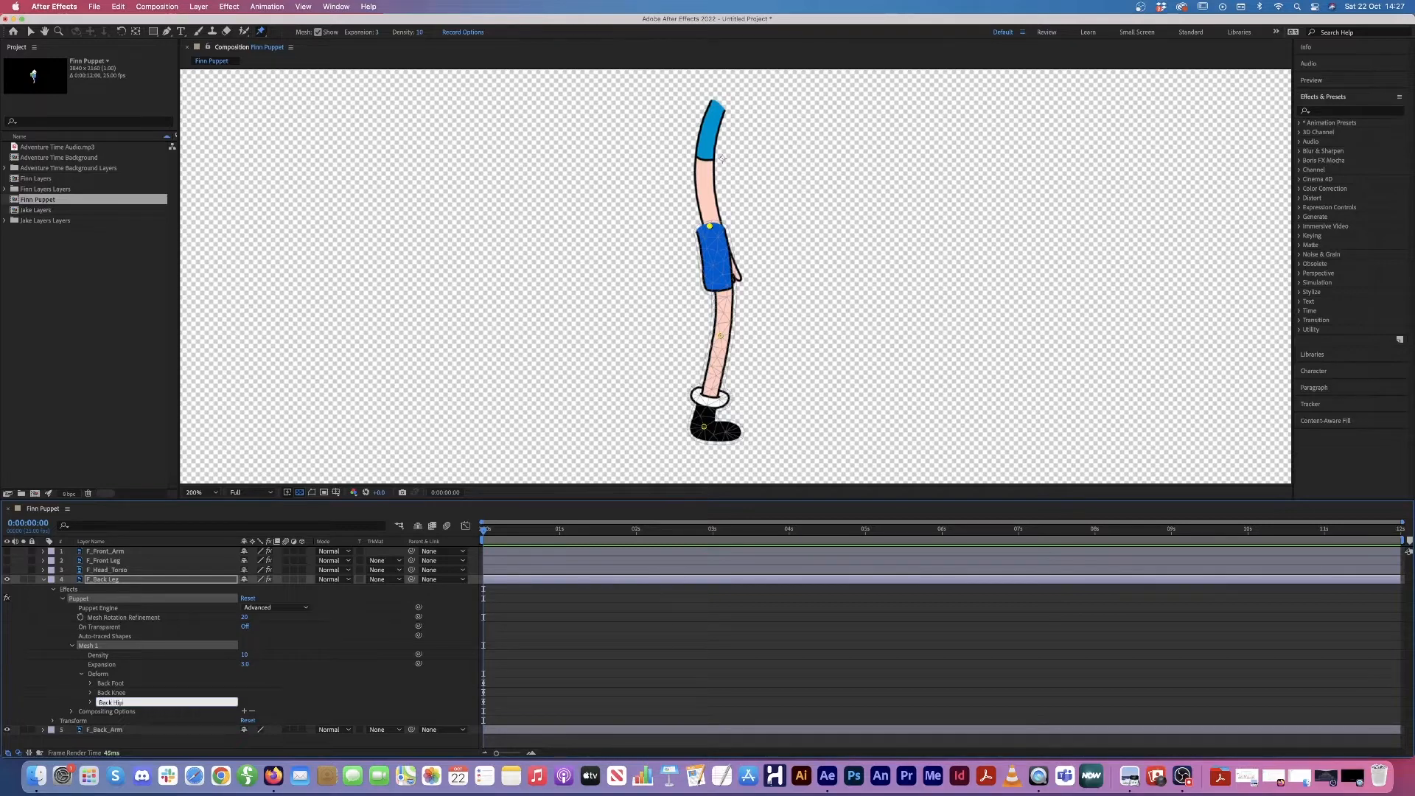
key(Return)
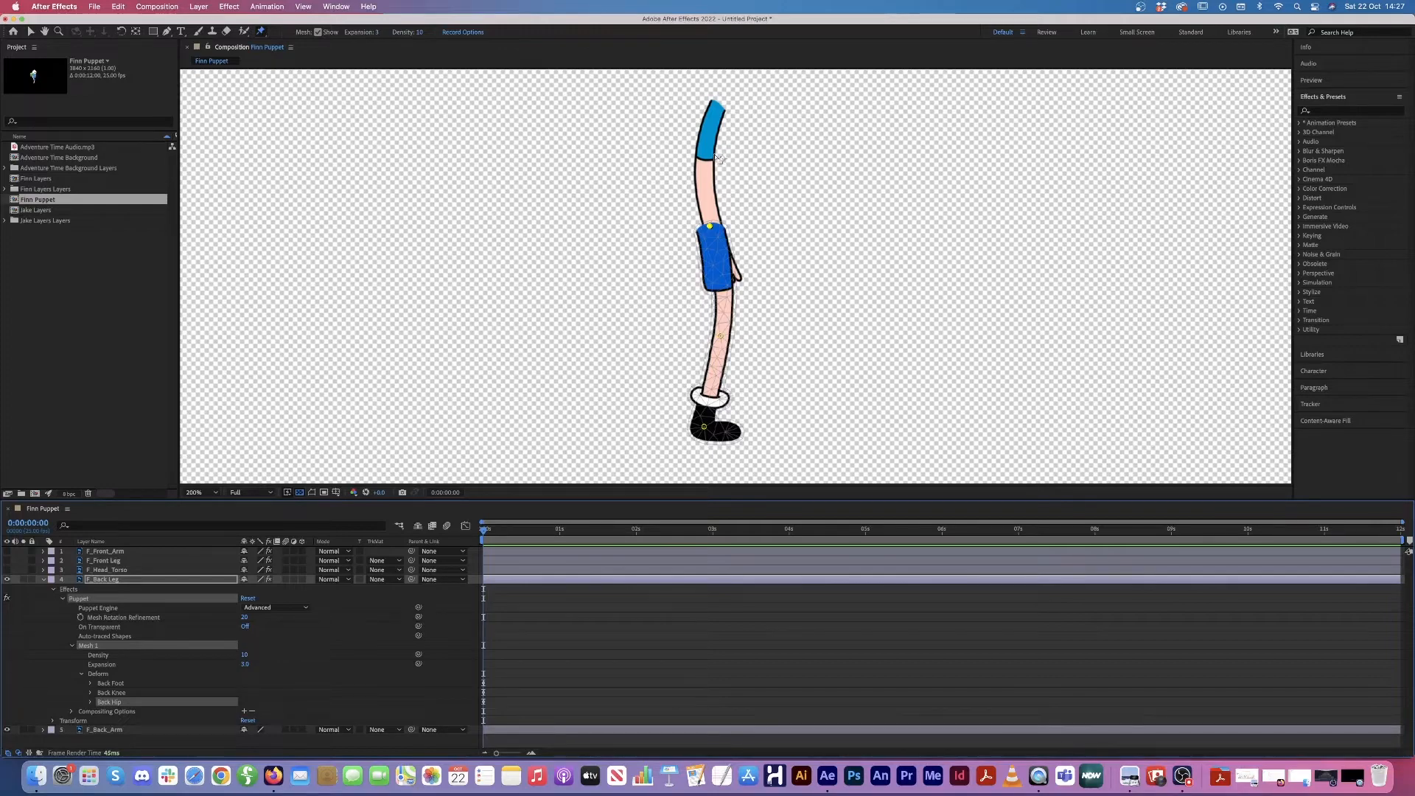
Step: Move the F_Back Leg layer's anchor point onto the hip pin with the Pan Behind tool
key(comma)
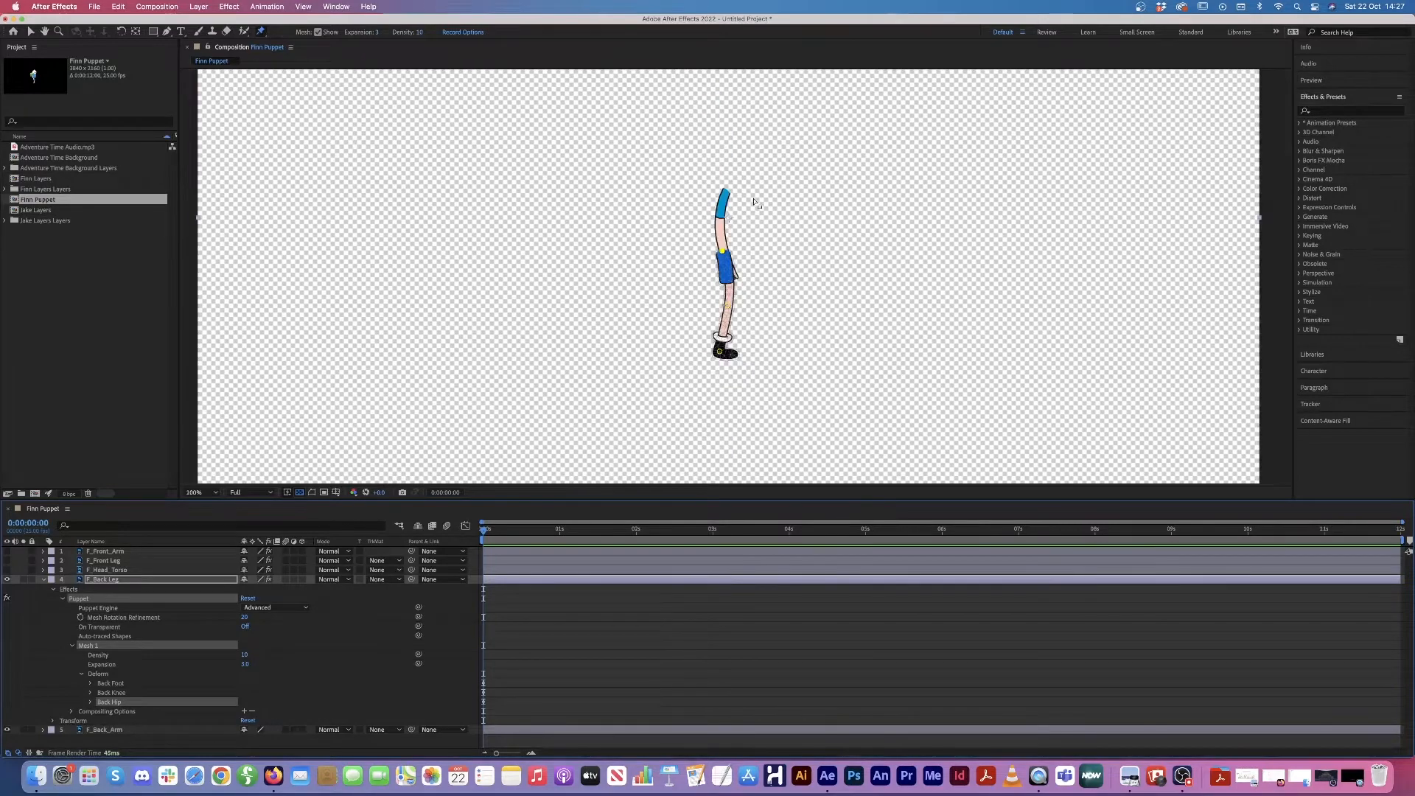
key(comma)
key(period)
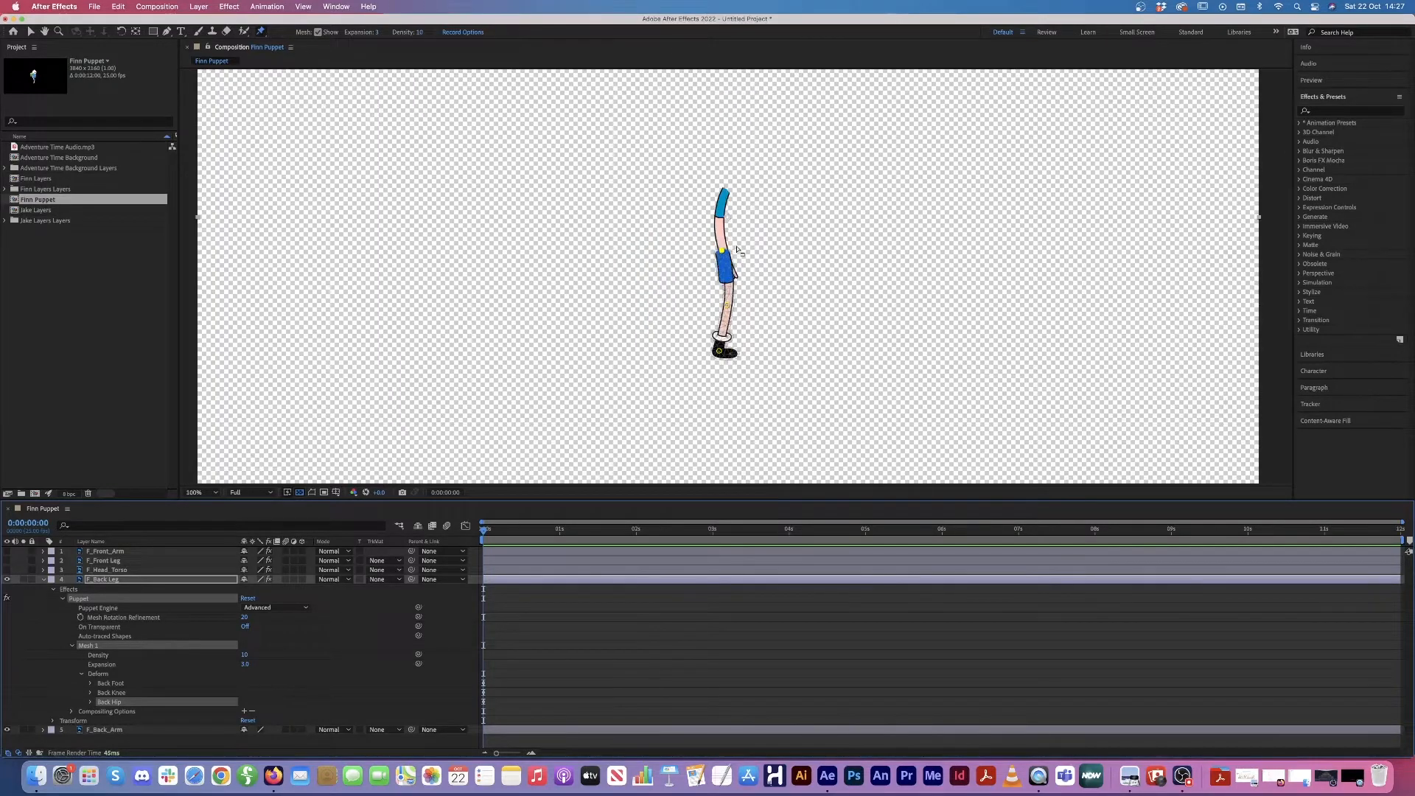
click(136, 32)
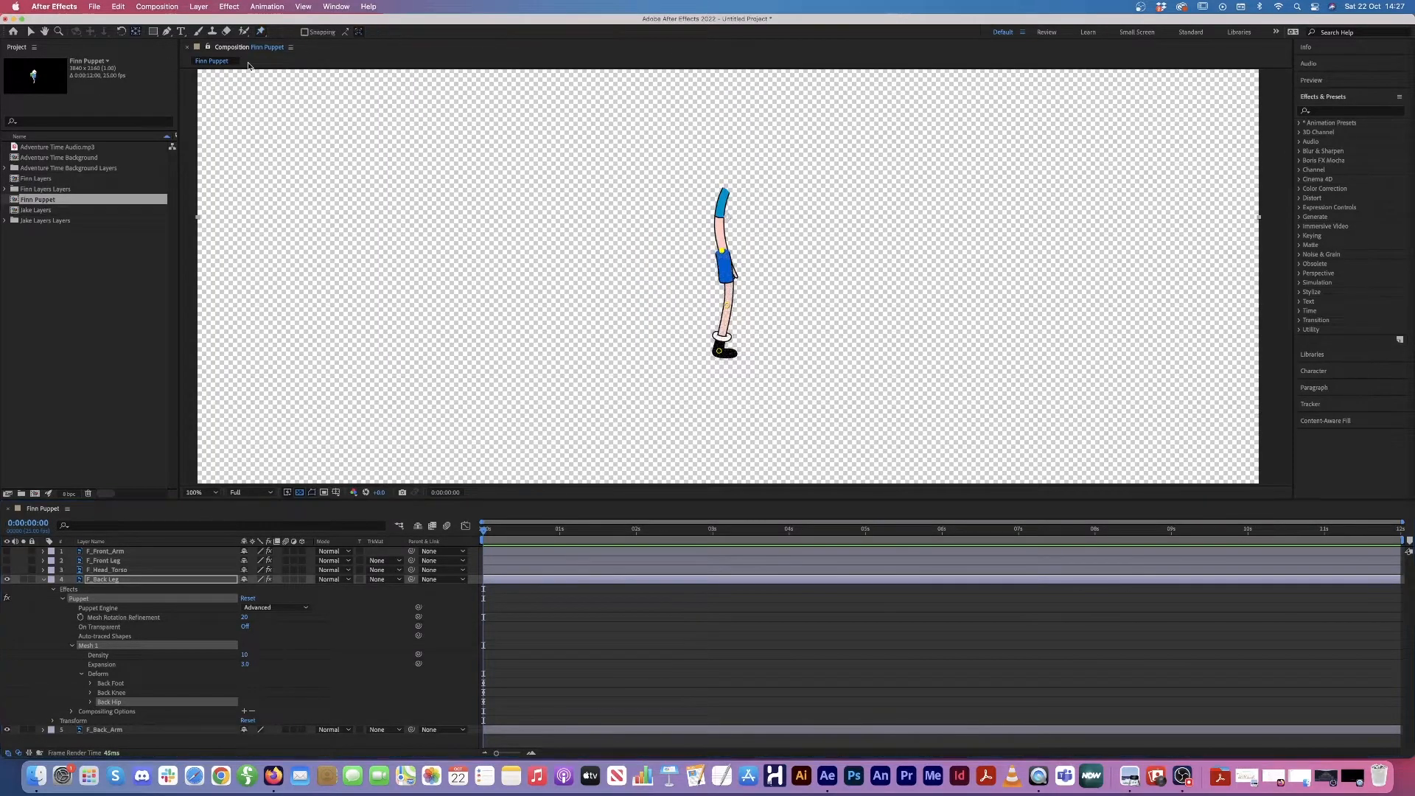
key(period)
click(727, 163)
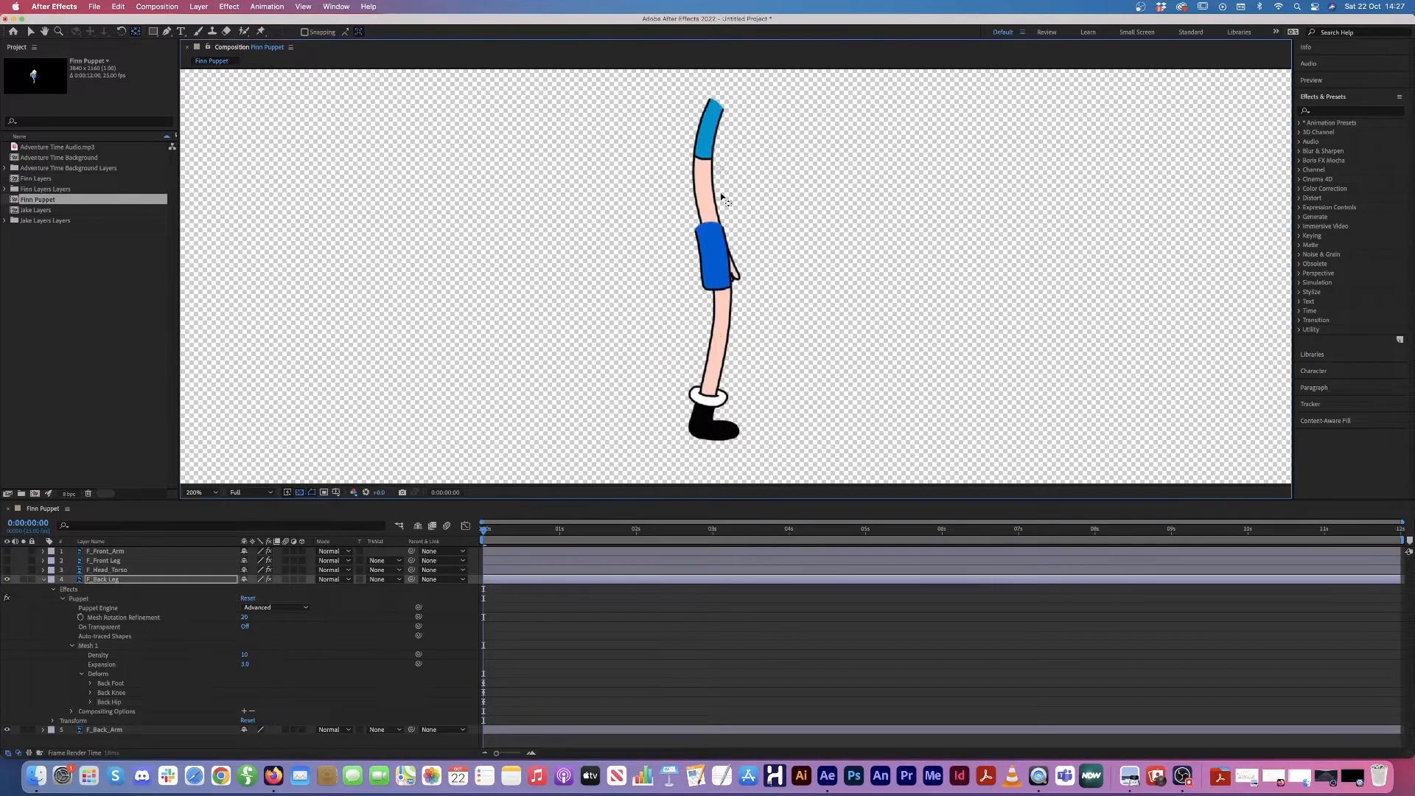
drag(709, 224, 709, 227)
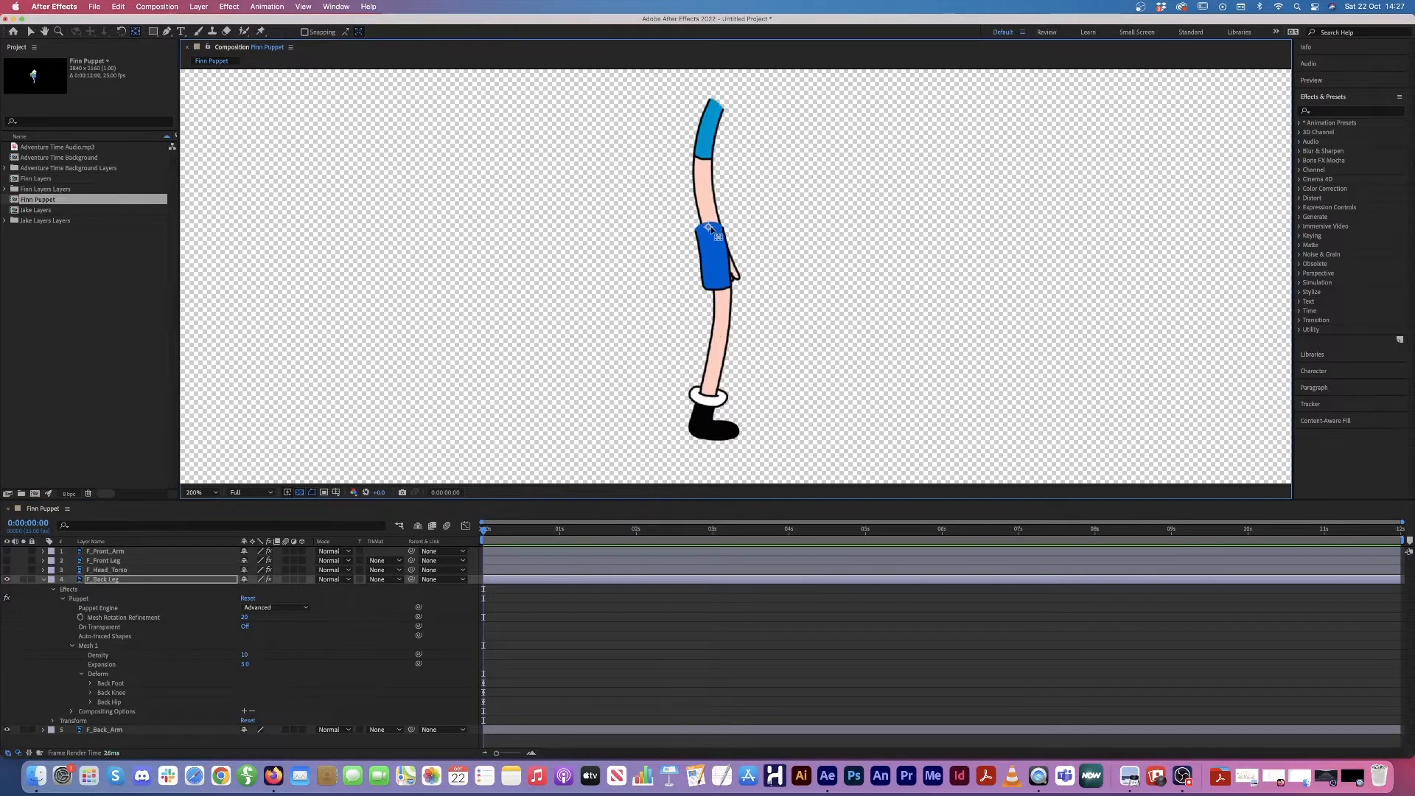
Step: Collapse and hide the F_Back Leg layer, and place puppet pins on the F_Back_Arm layer at the shoulder, elbow and hand
click(43, 581)
click(7, 580)
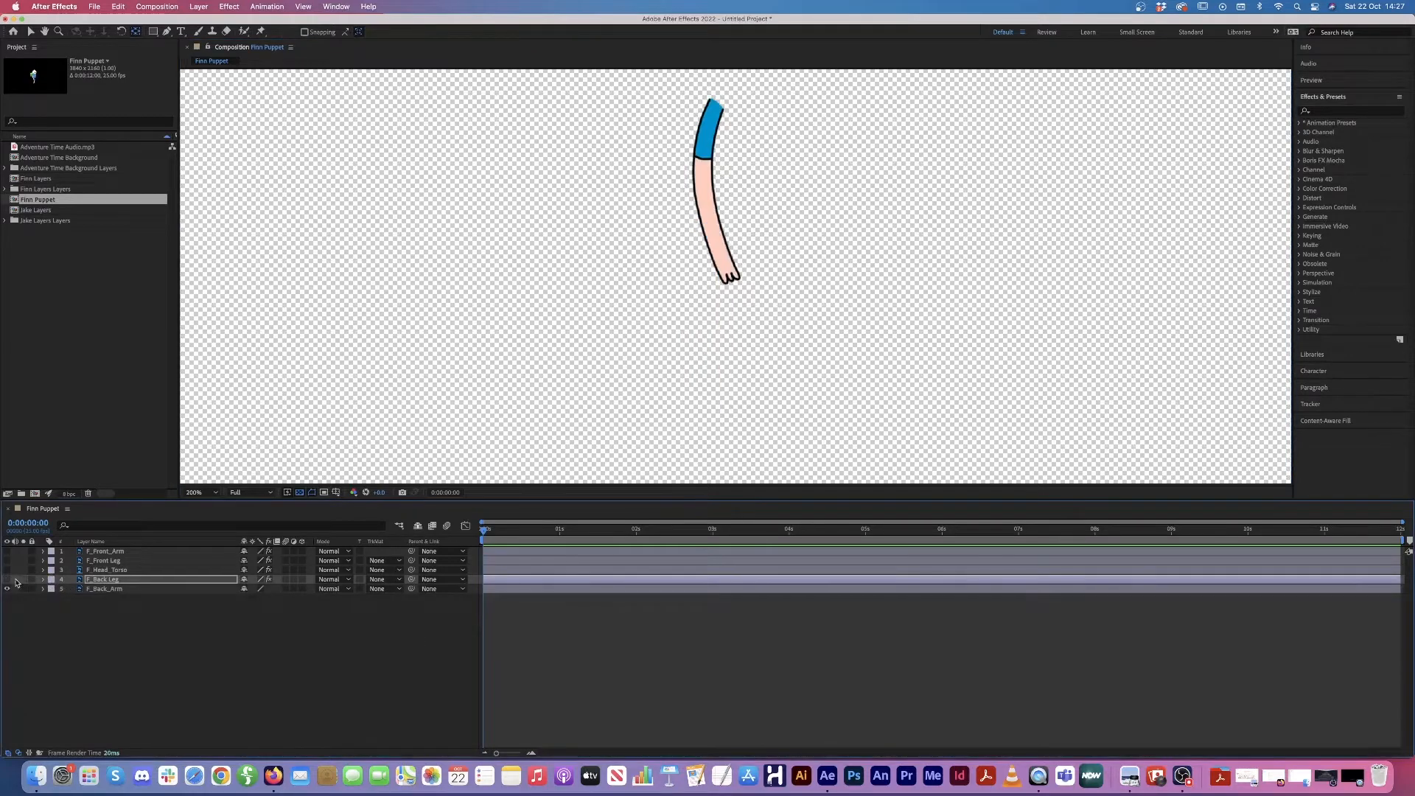
click(126, 591)
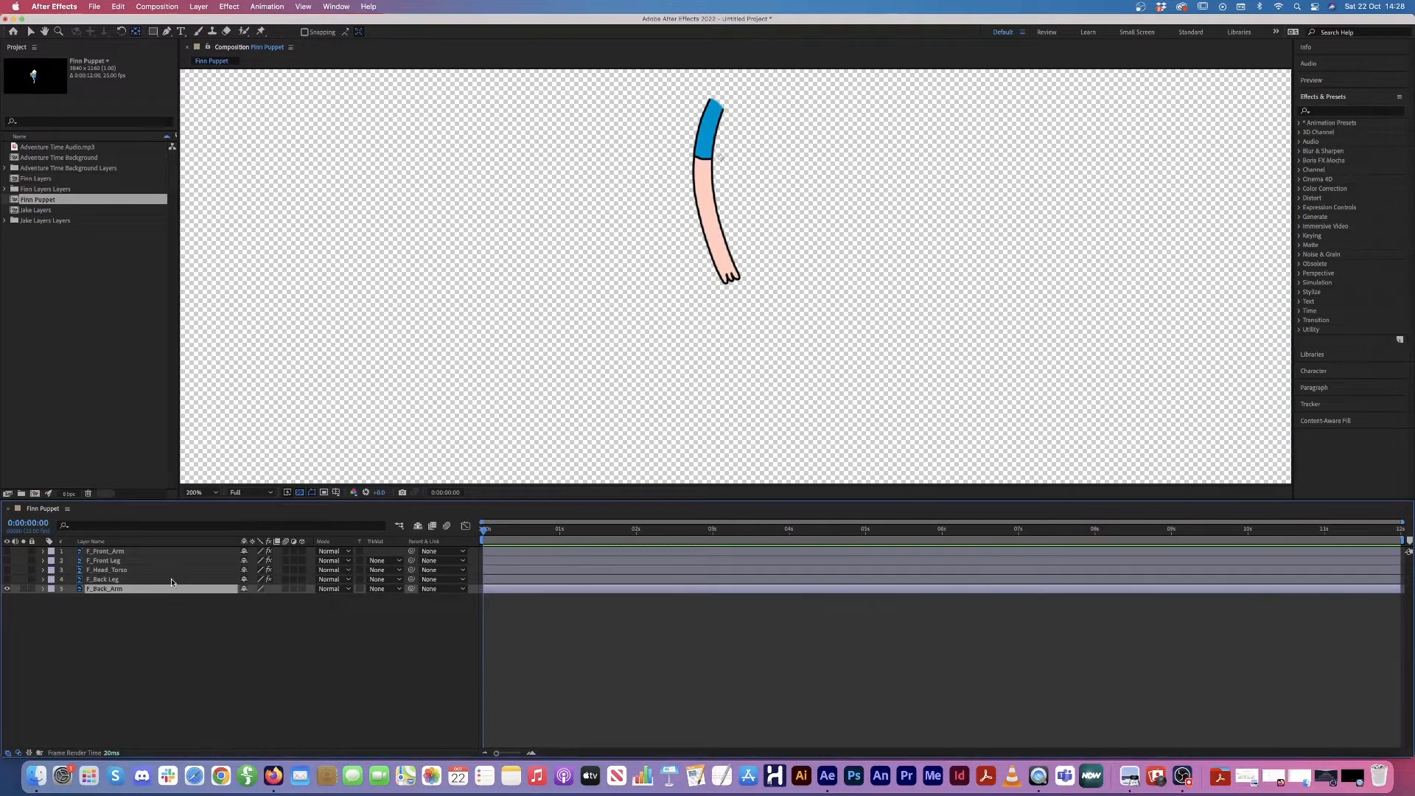
click(261, 31)
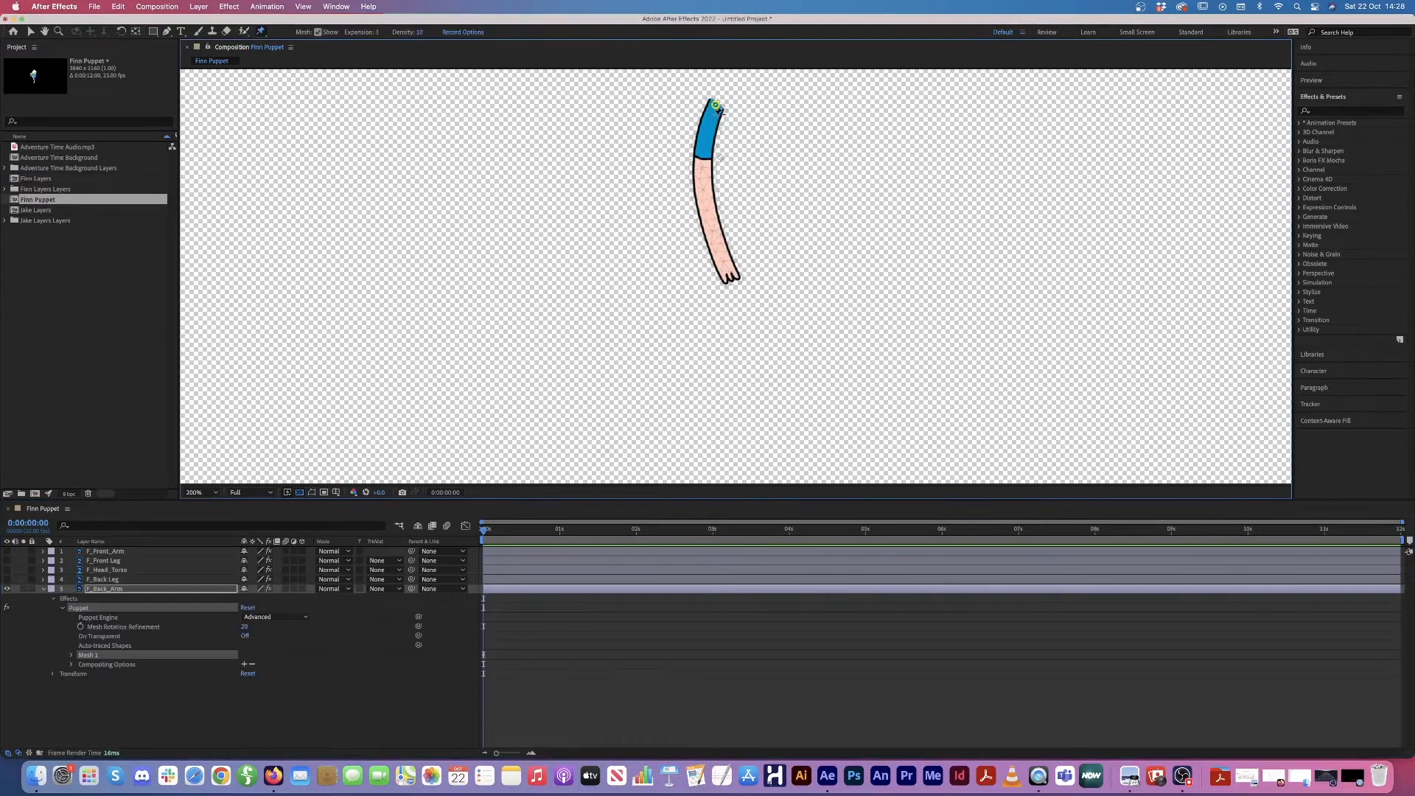
click(705, 194)
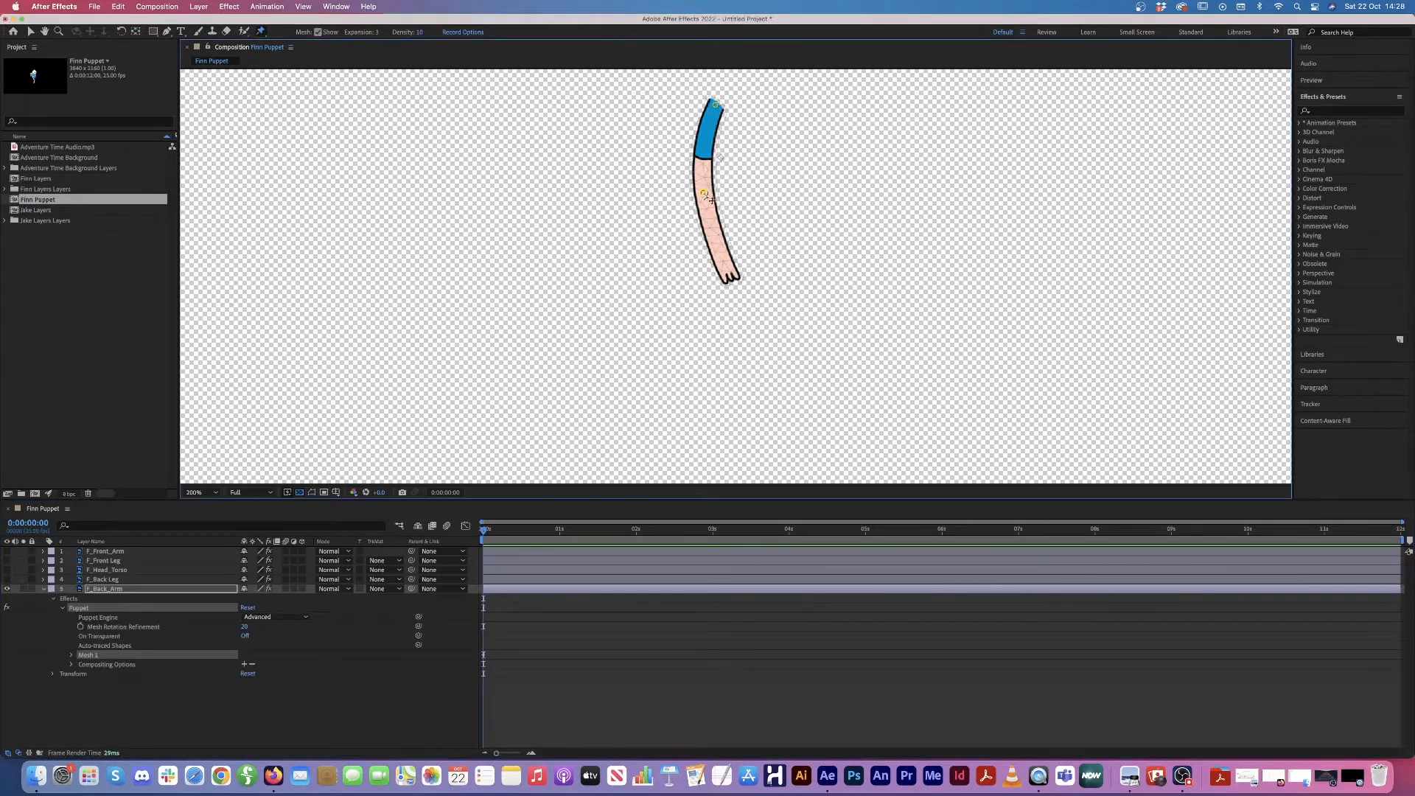
click(725, 269)
Step: Reveal the Deform pins under Mesh 1 of the F_Back_Arm layer and rename Puppet Pin 3 as Back Hand
click(71, 655)
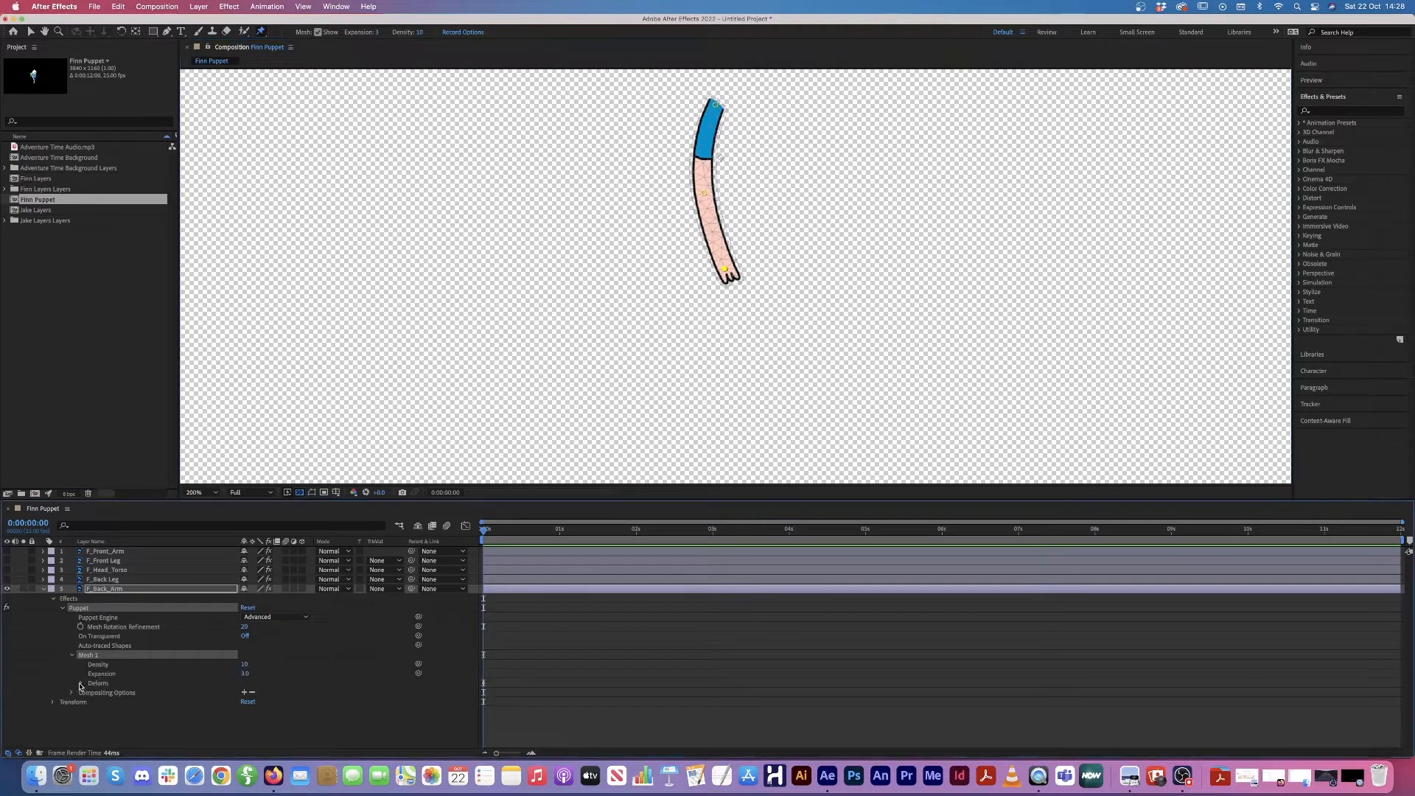
click(81, 684)
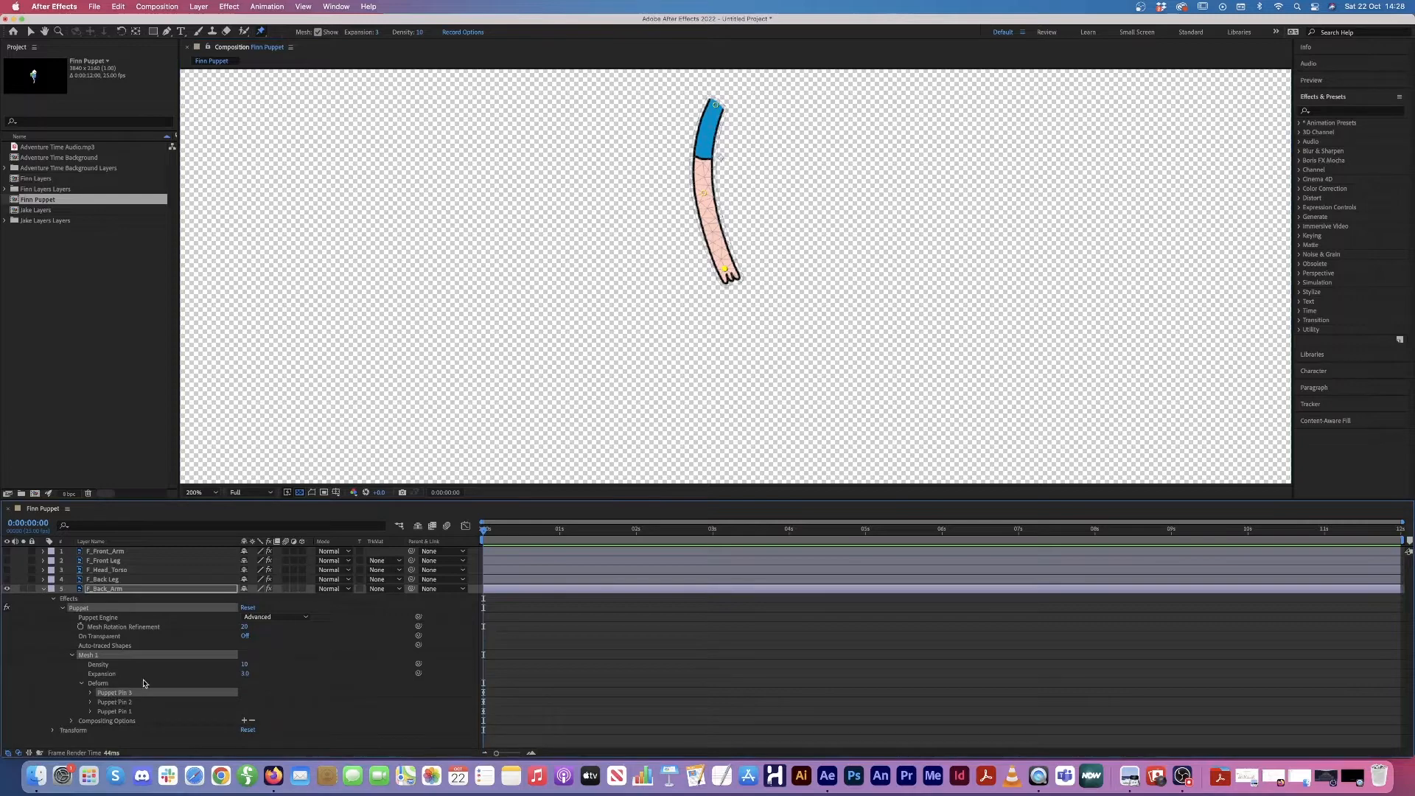
key(Return)
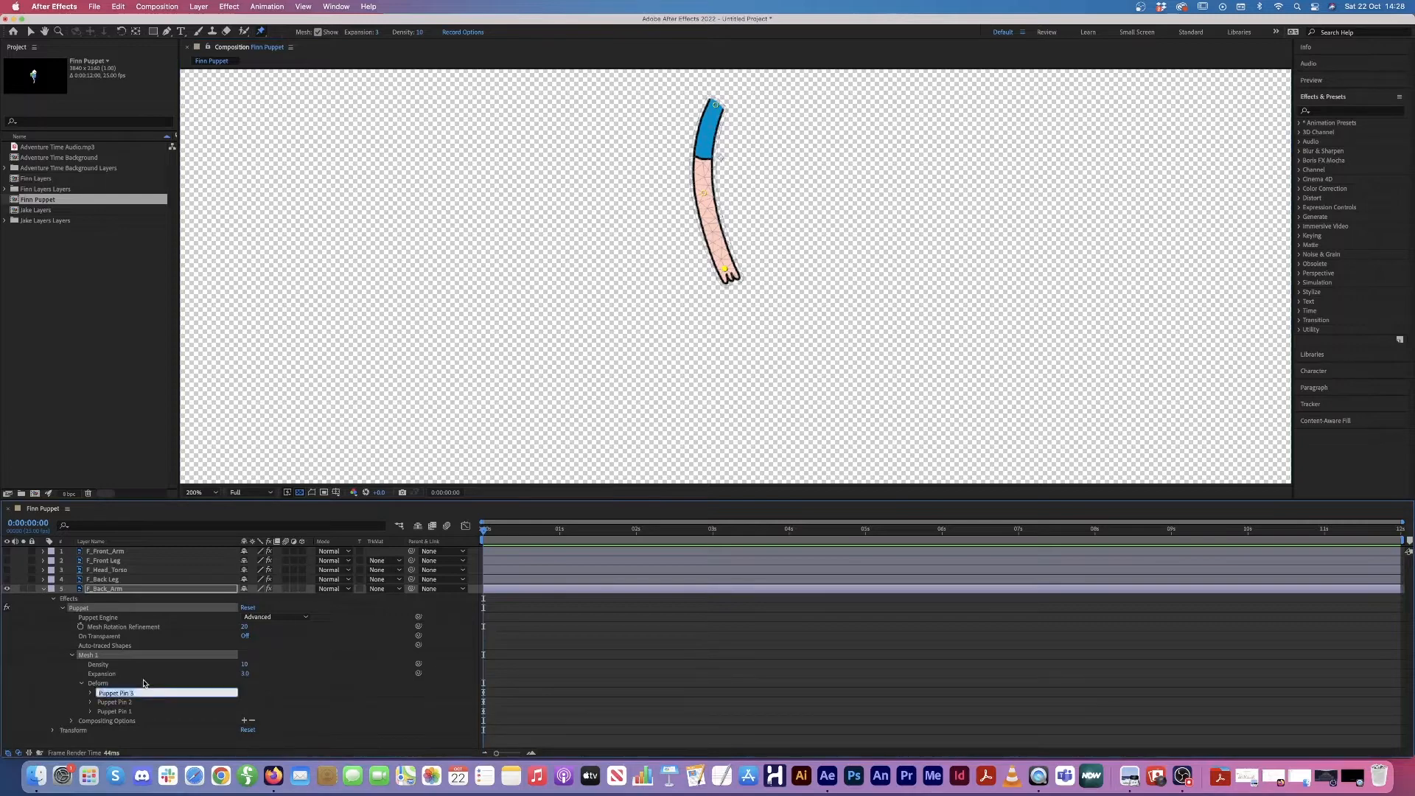
text(Back Hand)
key(Return)
Step: Rename the F_Back_Arm layer's Puppet Pin 2 as Back Elbow
click(118, 704)
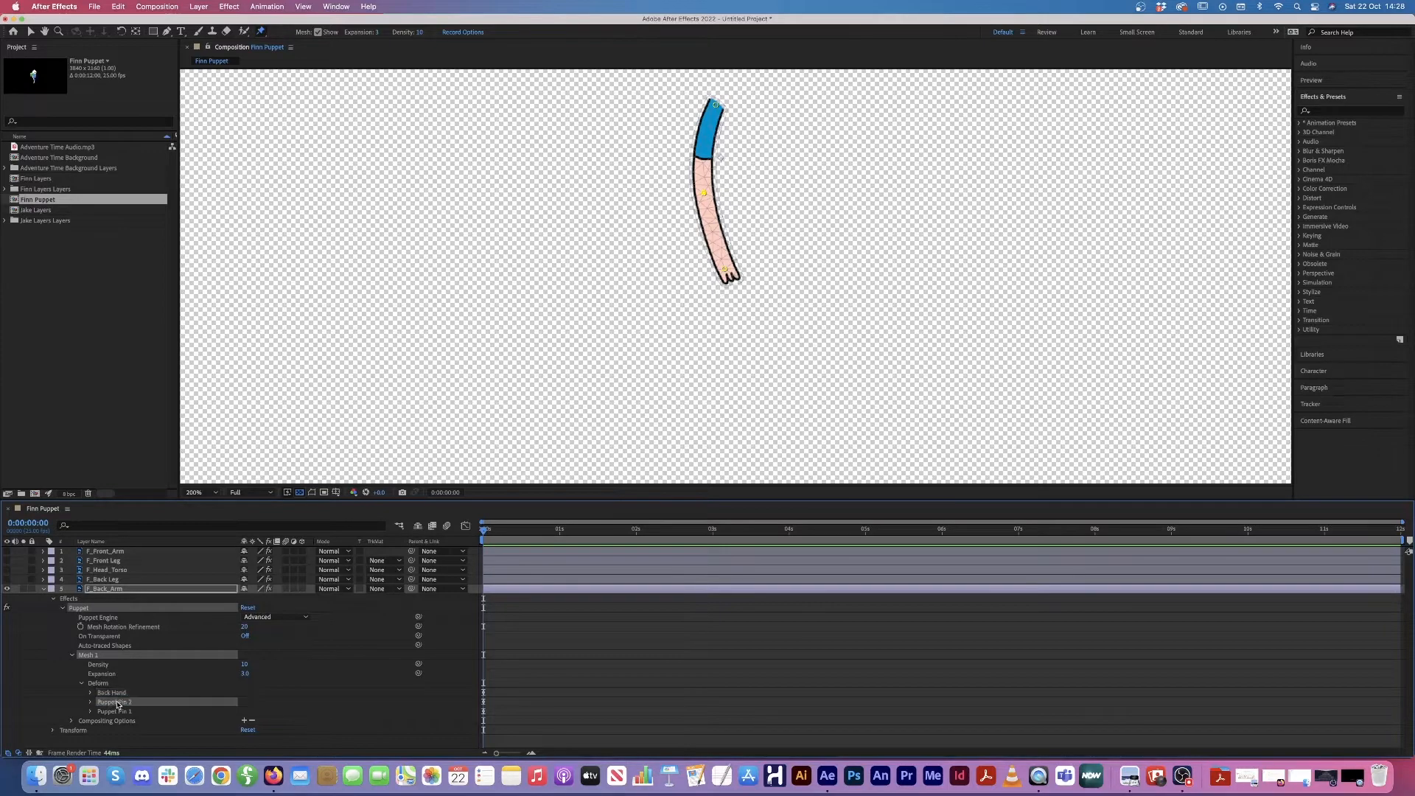
key(Return)
text(Back El)
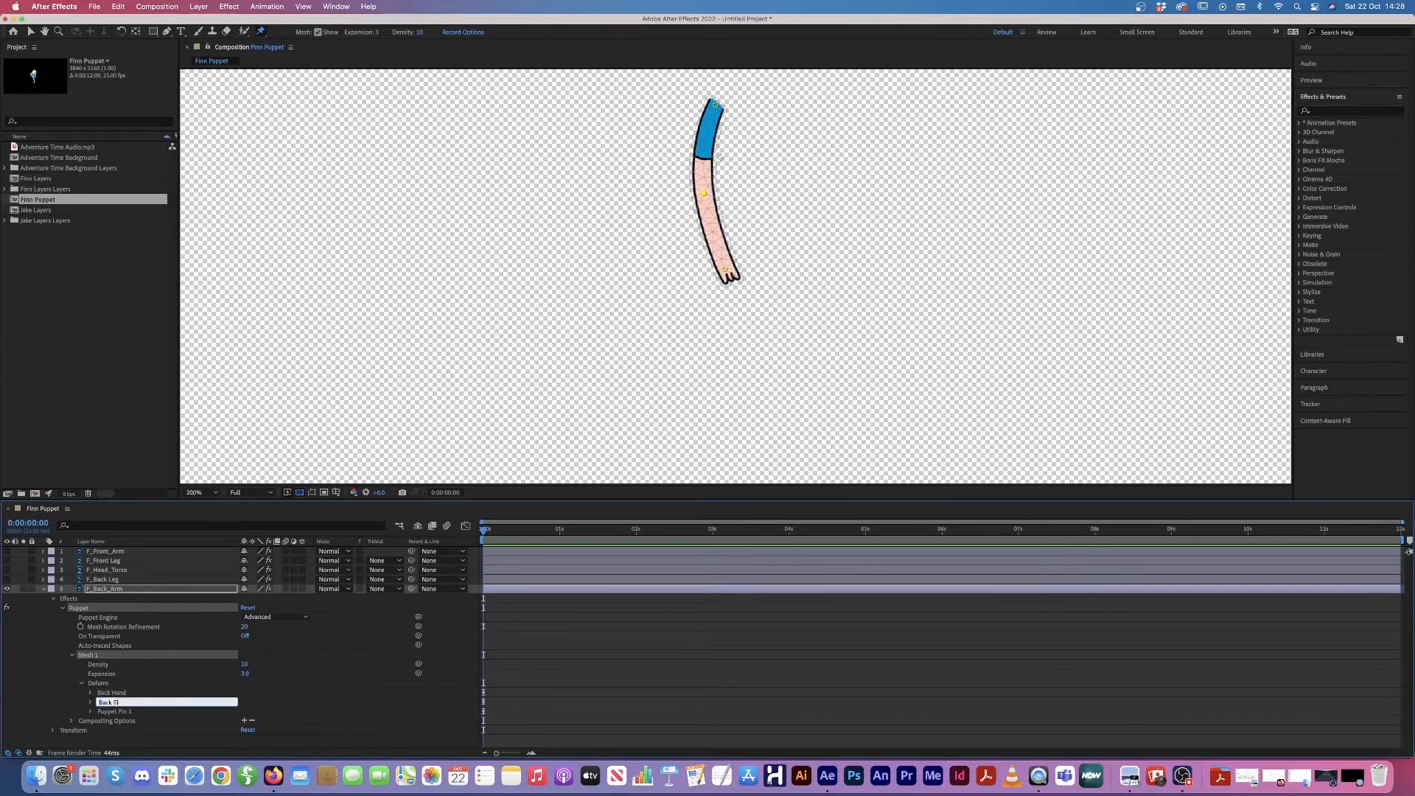
text(bow)
key(Return)
Step: Rename the F_Back_Arm layer's Puppet Pin 1 as Back Shoulder
click(106, 713)
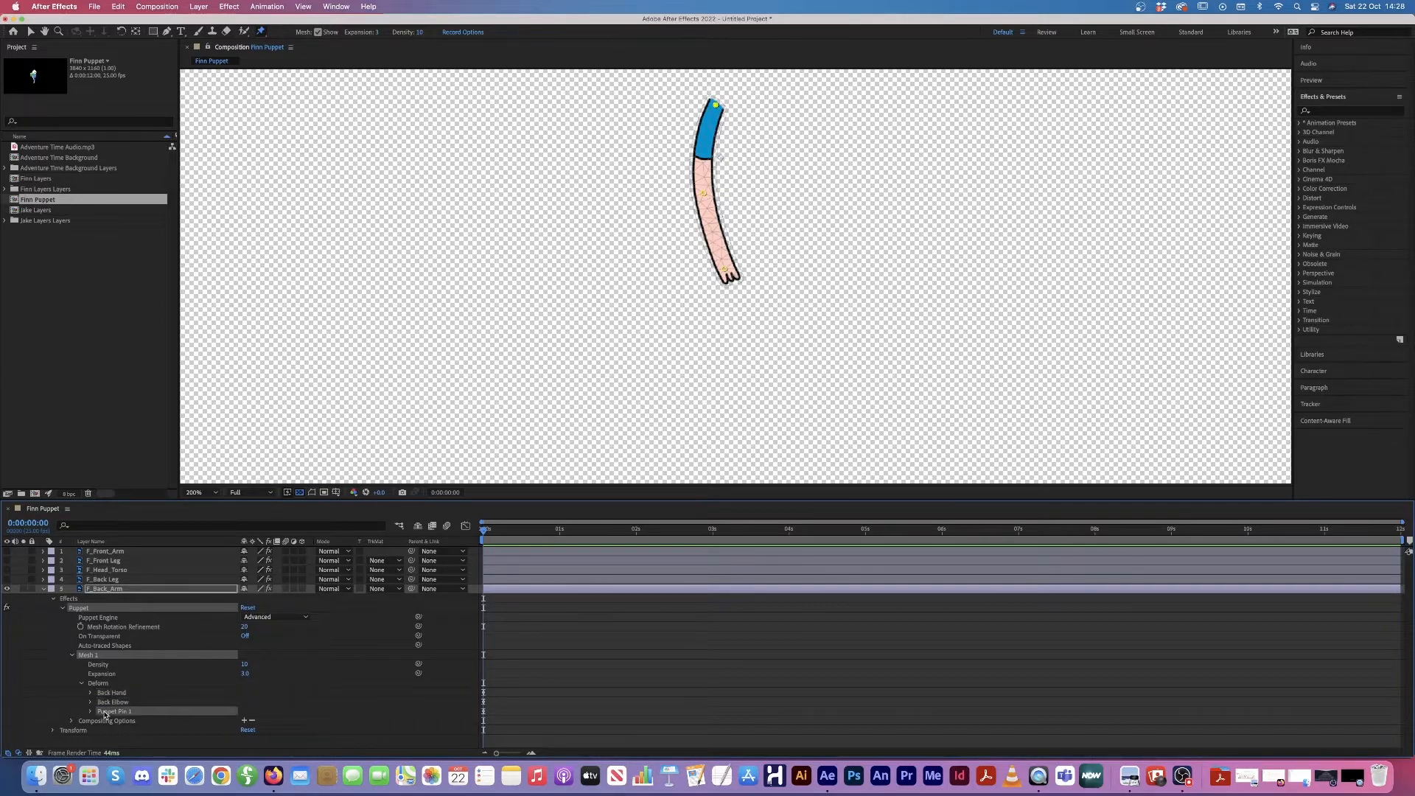
key(Return)
text(Back Shoulowe)
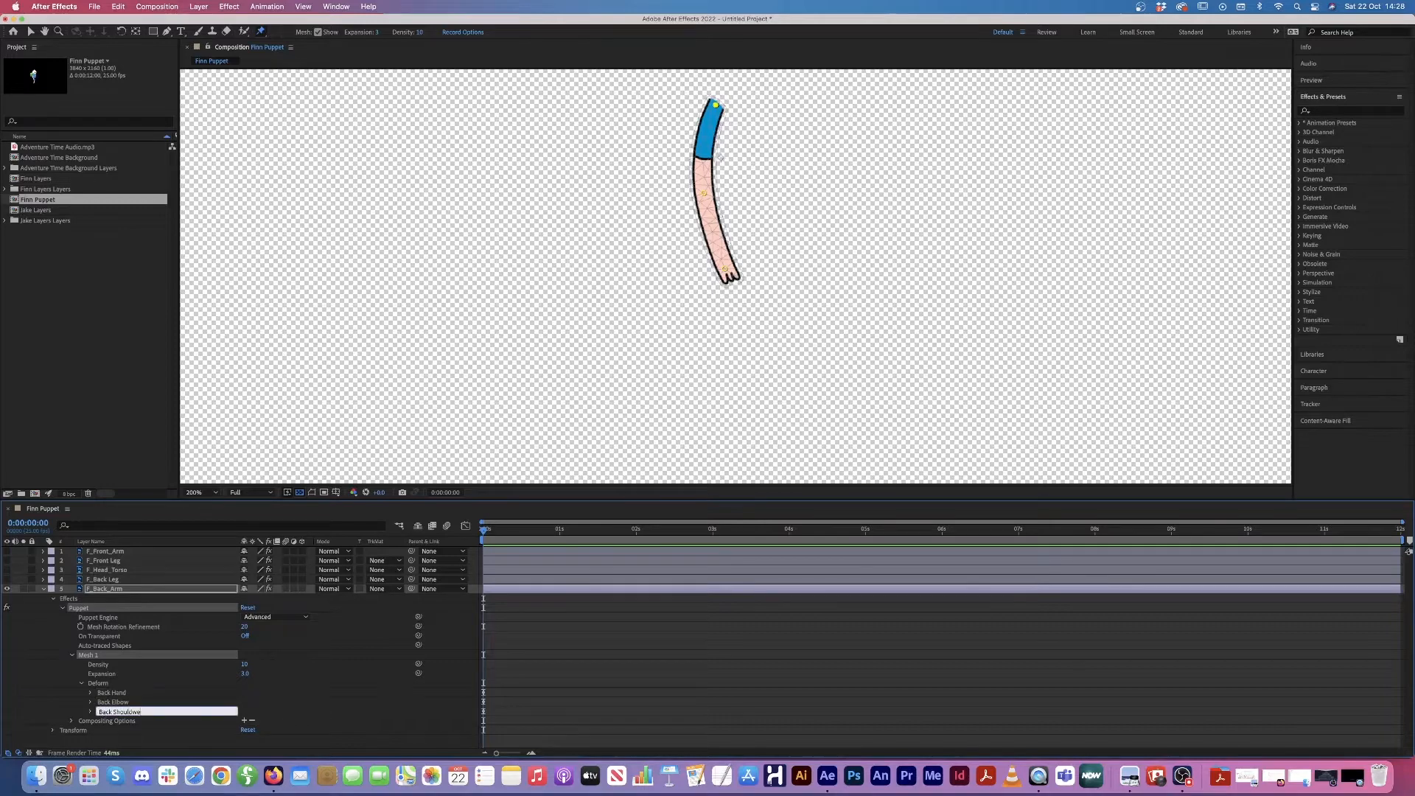
key(BackSpace)
key(BackSpace)
key(BackSpace)
text(der)
key(Return)
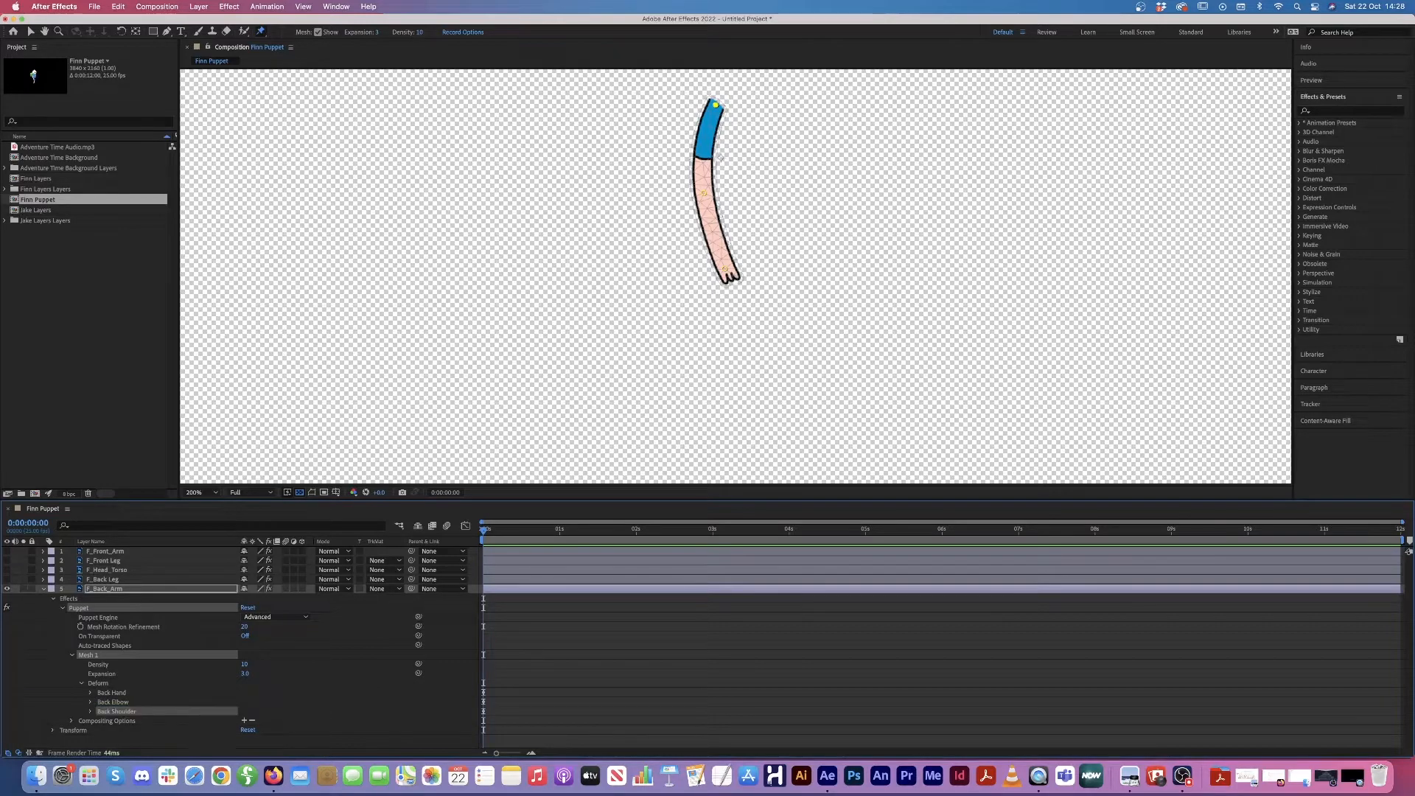
Step: Move the F_Back_Arm layer's anchor point onto the shoulder pin and collapse the layer's properties
click(135, 32)
click(719, 158)
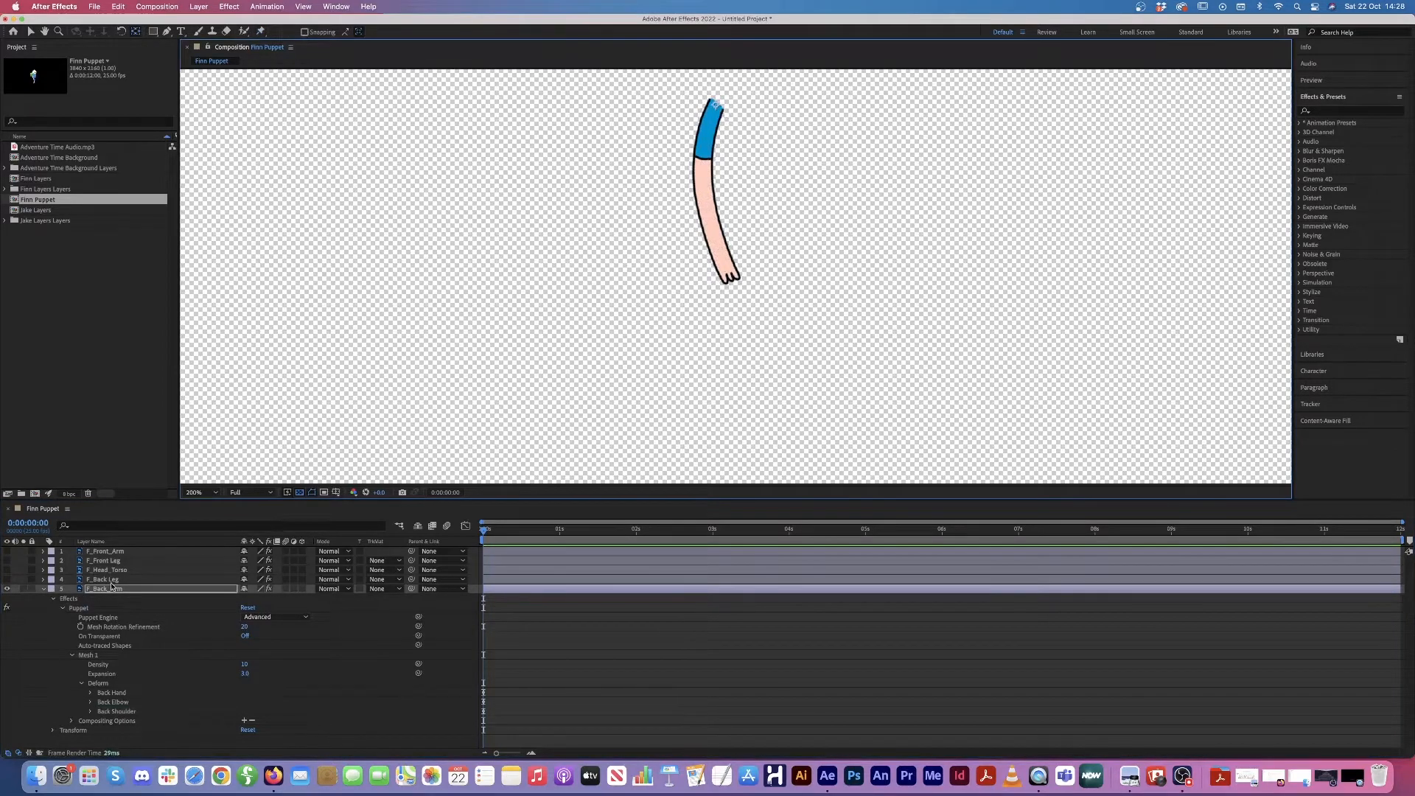
click(43, 589)
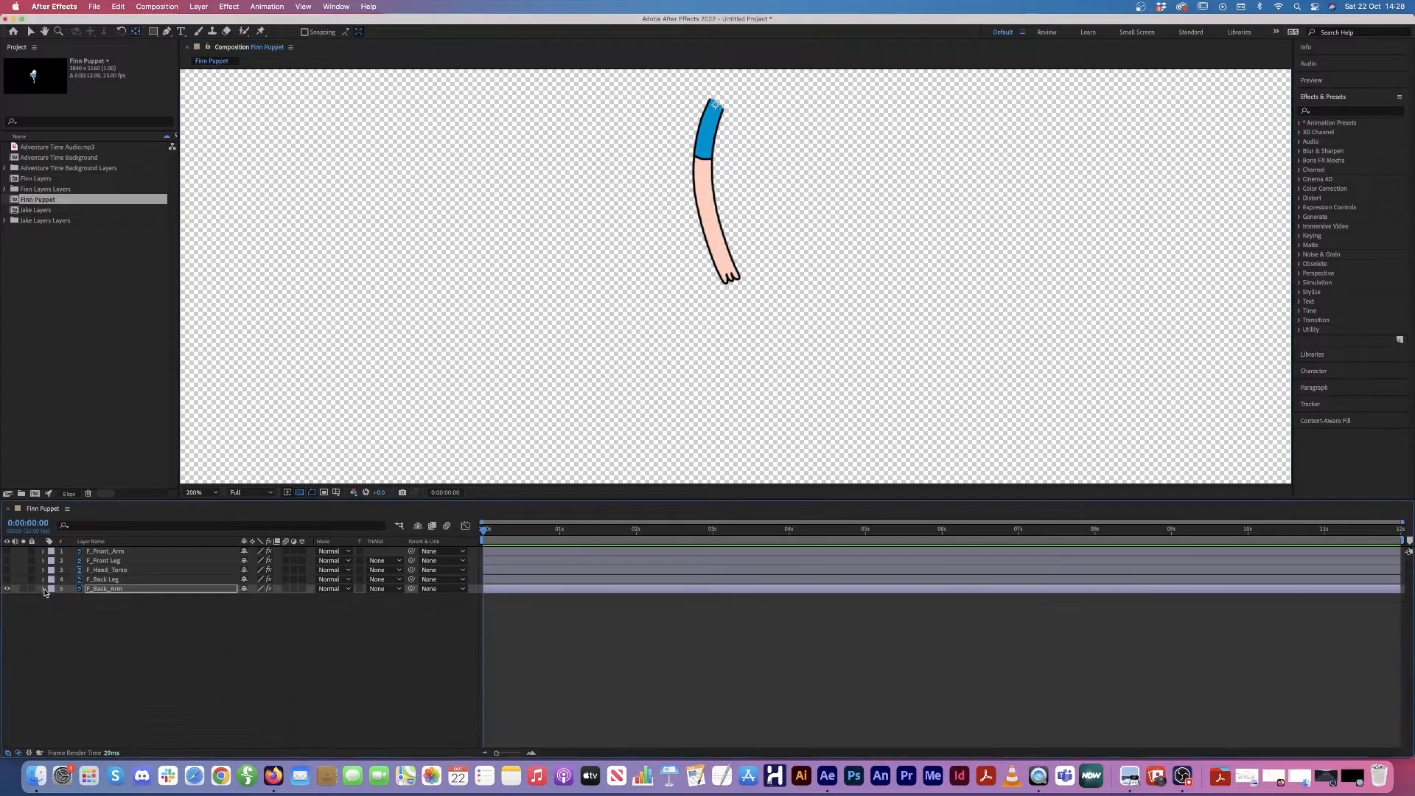
Step: Turn visibility back on for the F_Back Leg, F_Head_Torso, F_Front Leg and F_Front_Arm layers
click(6, 579)
click(6, 569)
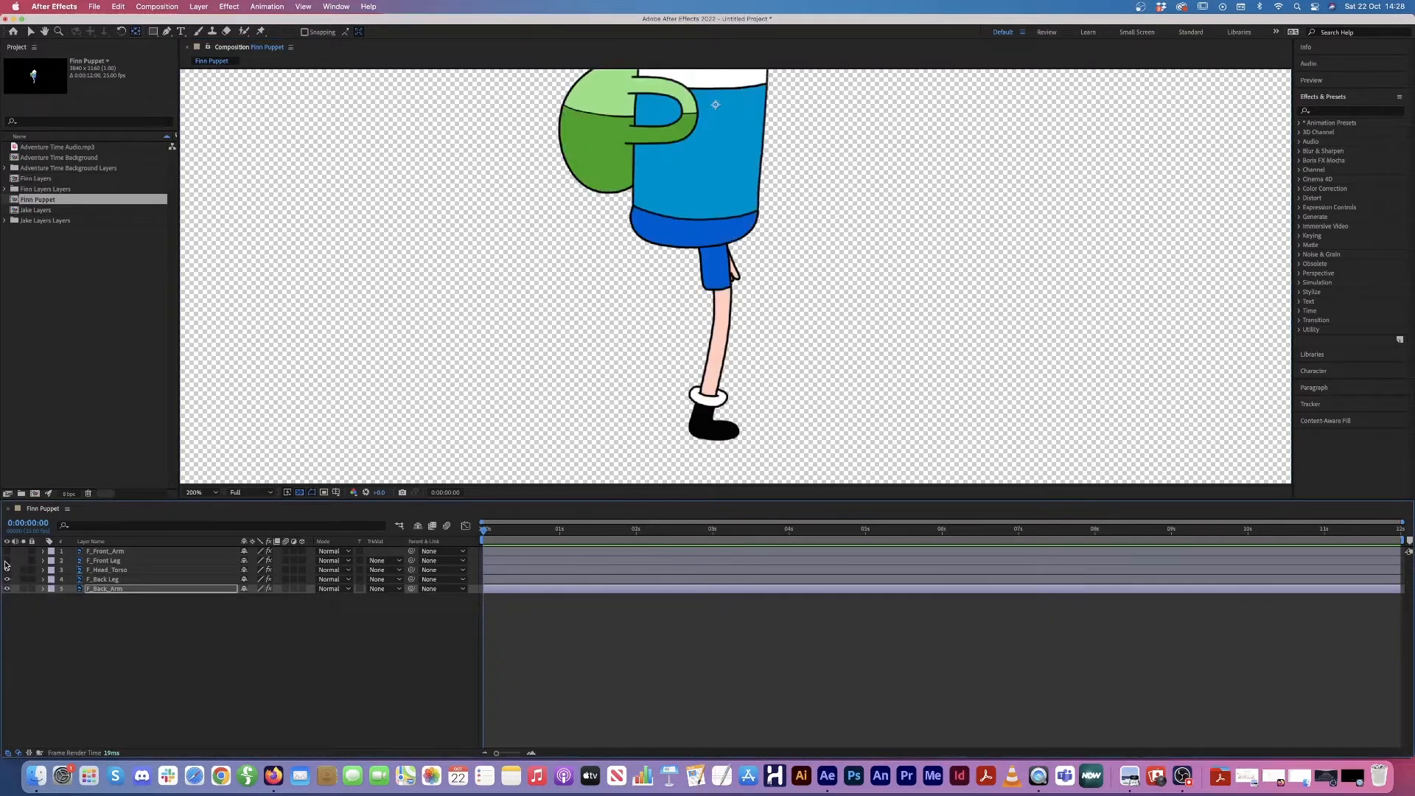
click(7, 560)
click(6, 551)
scroll(741, 308, down, 5)
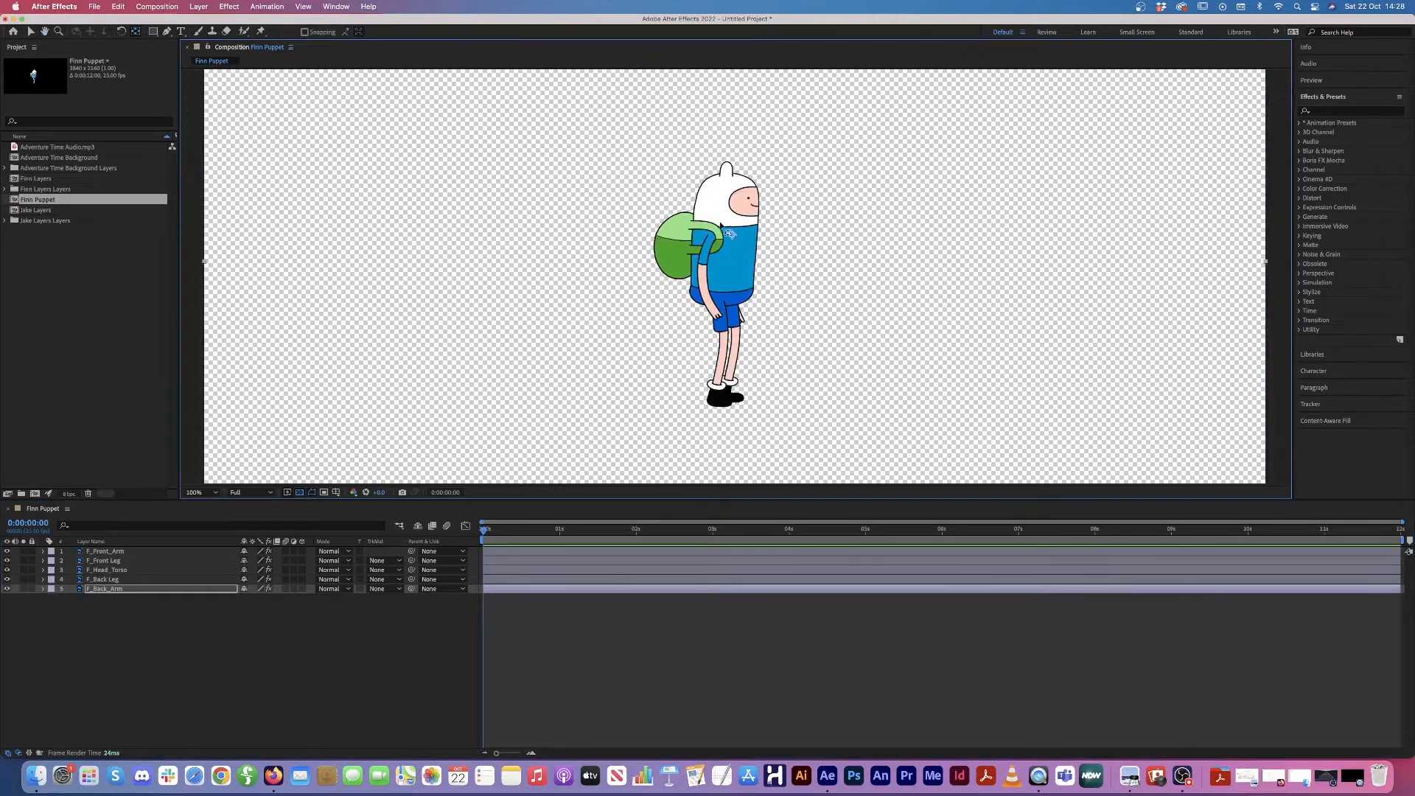
click(730, 234)
Step: Switch to the Selection tool and select the F_Head_Torso layer
click(125, 572)
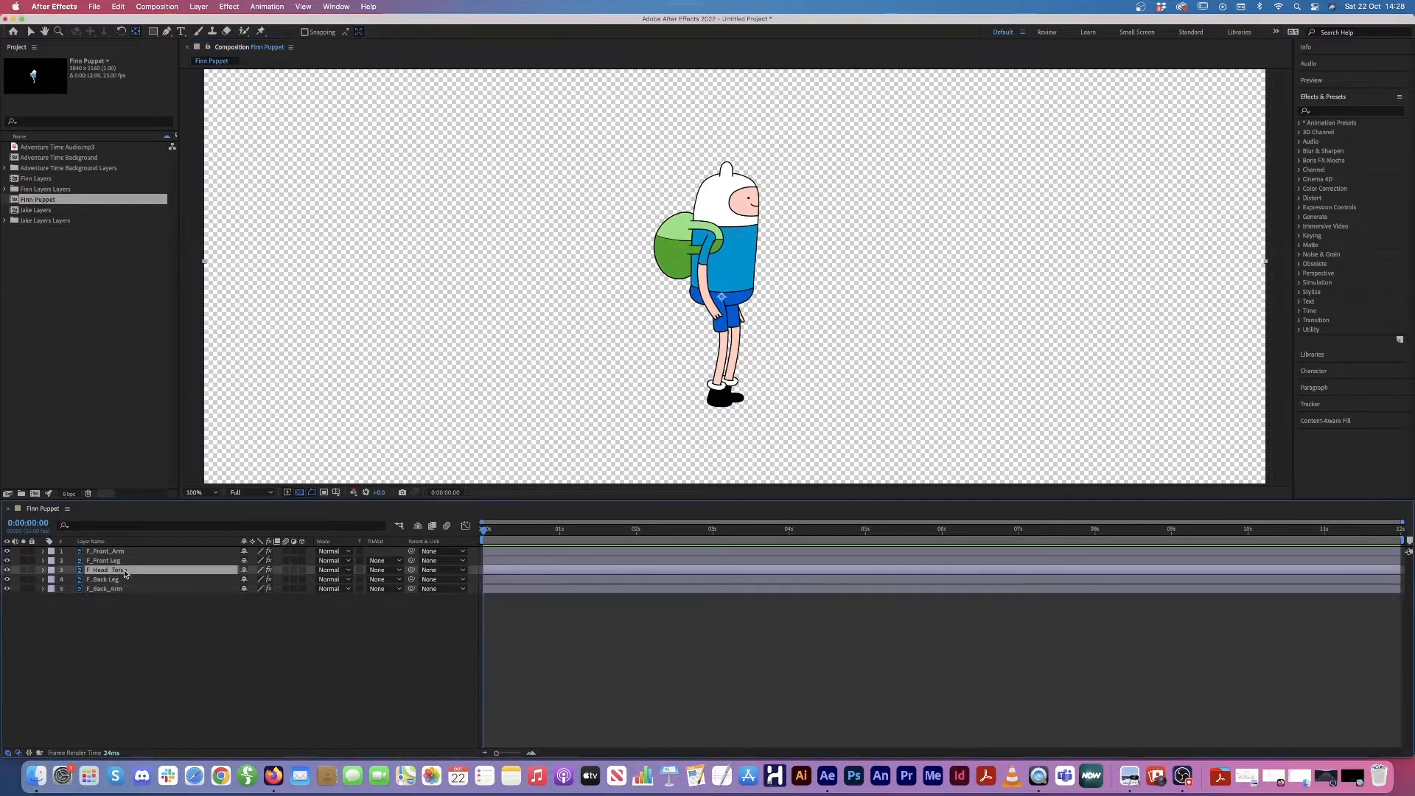
key(v)
mouse_move(746, 245)
mouse_down()
mouse_move(752, 232)
mouse_move(841, 230)
mouse_move(740, 208)
mouse_move(710, 249)
mouse_move(796, 247)
mouse_move(825, 208)
mouse_move(830, 240)
mouse_move(692, 257)
mouse_move(840, 250)
mouse_move(765, 256)
mouse_up()
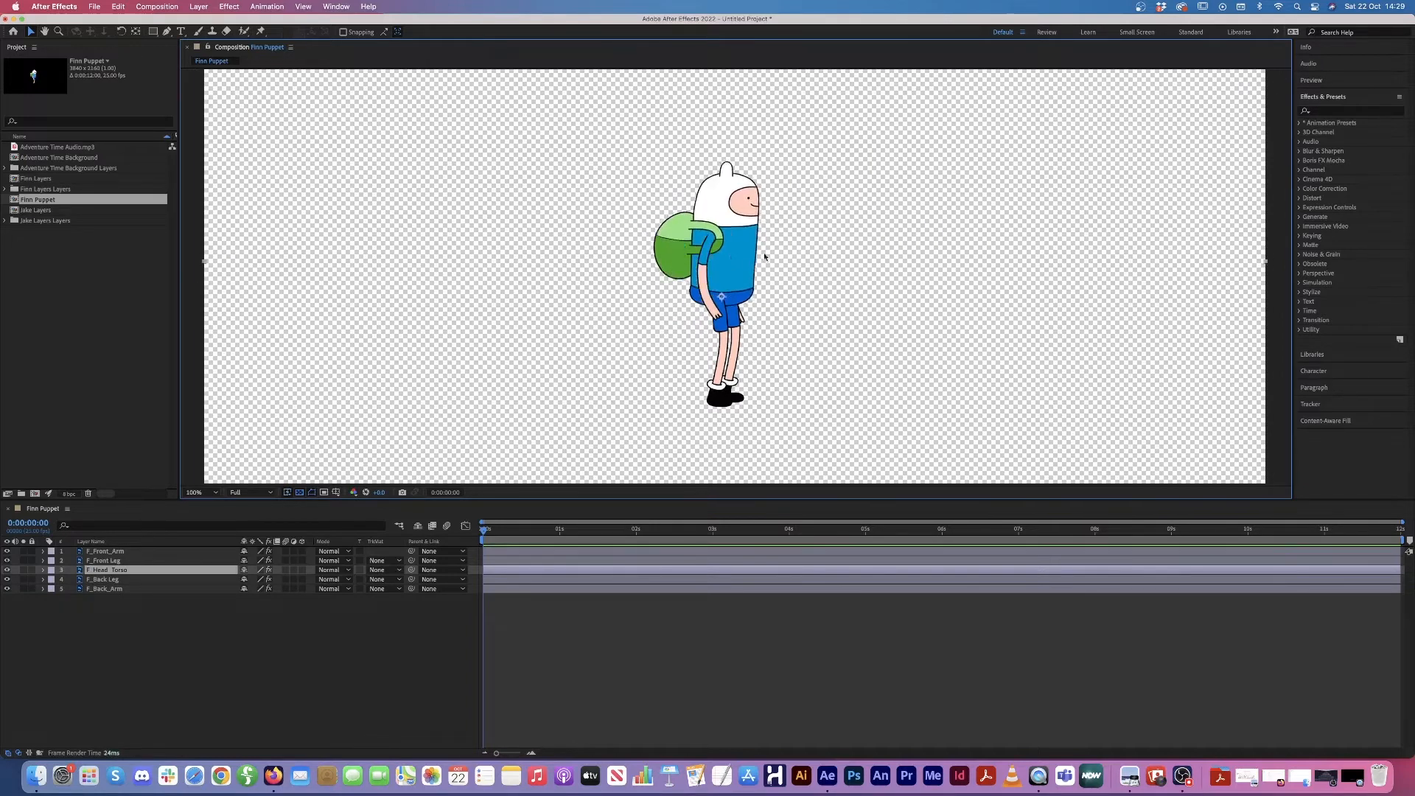
click(138, 580)
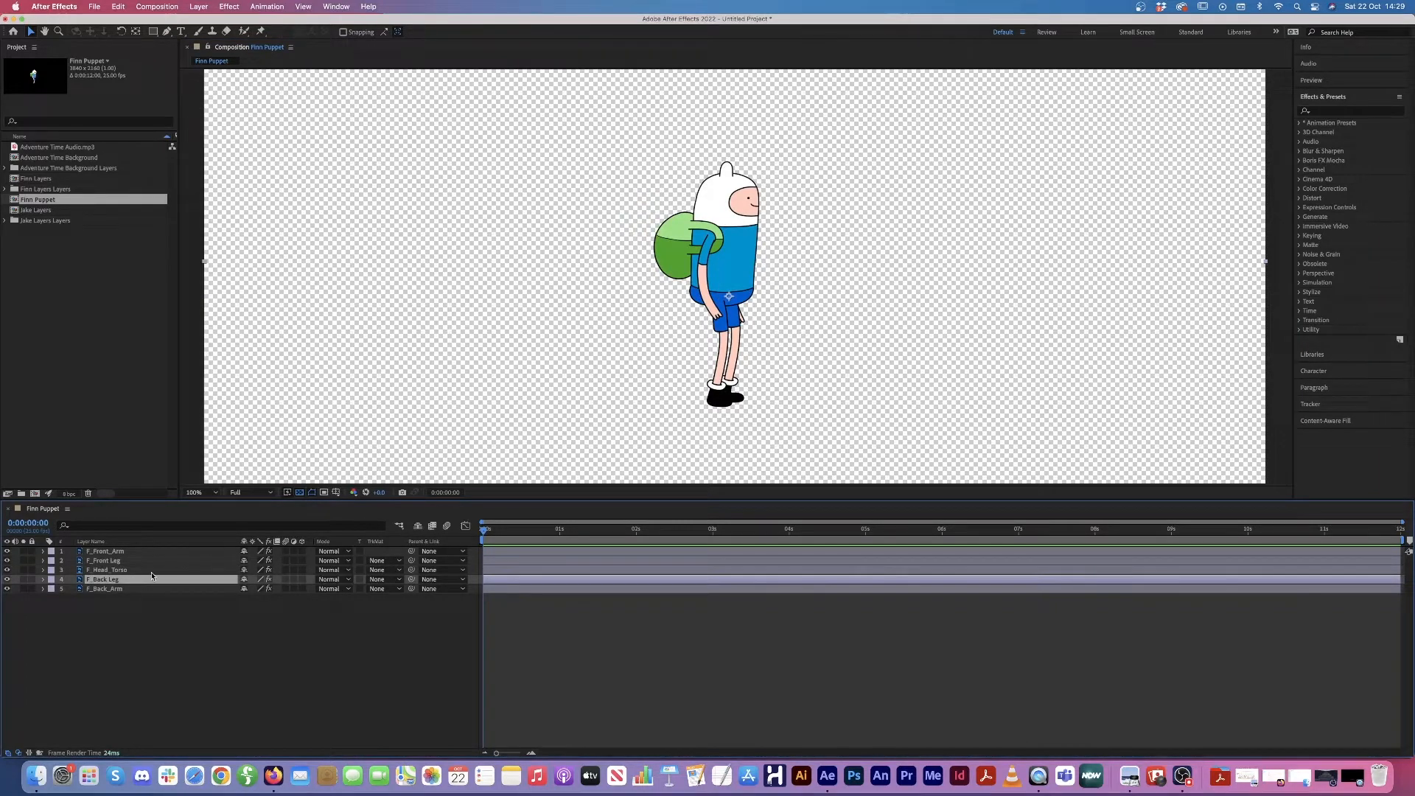
click(212, 570)
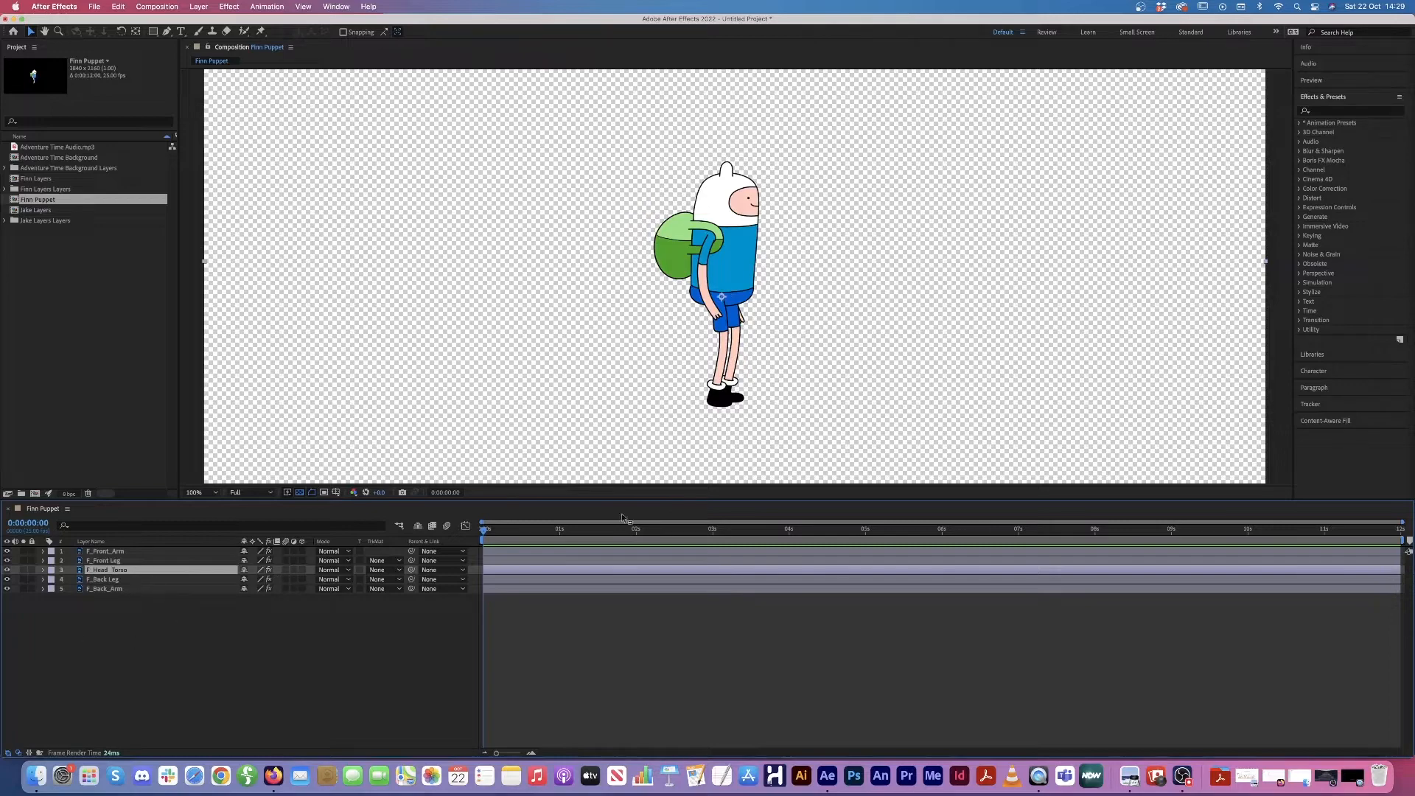
Step: Parent the F_Front_Arm, F_Front Leg, F_Back Leg and F_Back_Arm layers to the F_Head_Torso layer
click(141, 553)
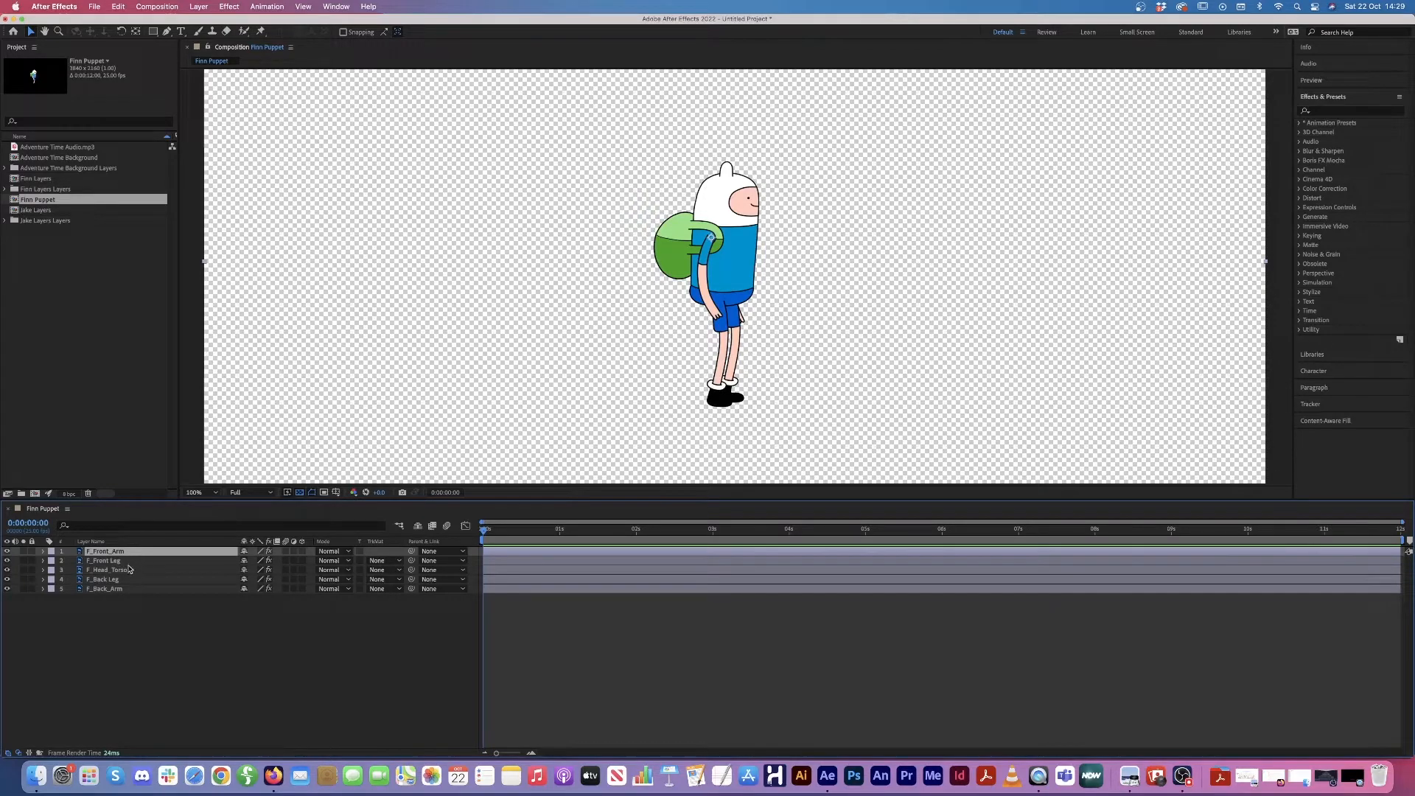
shift+click(125, 562)
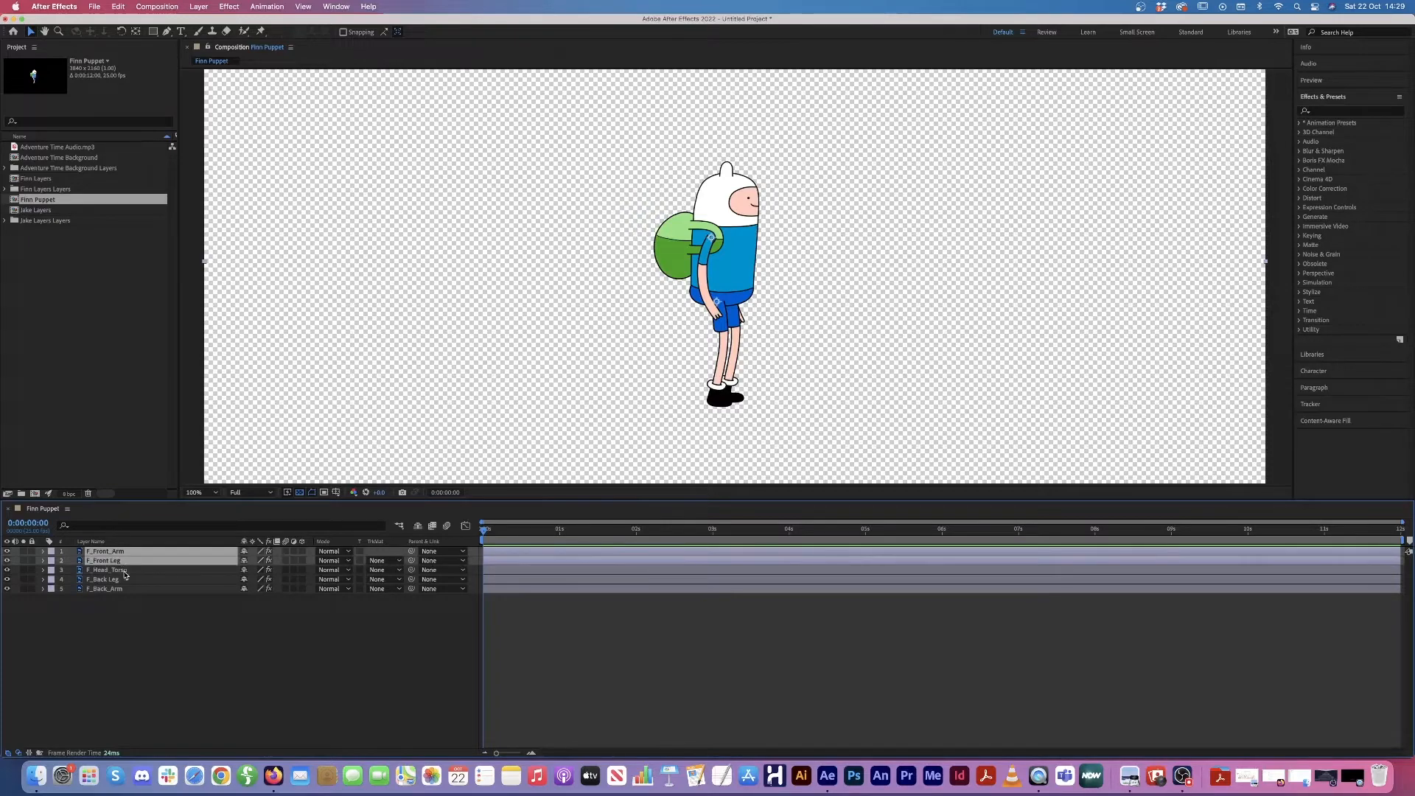
super+click(126, 582)
super+click(127, 590)
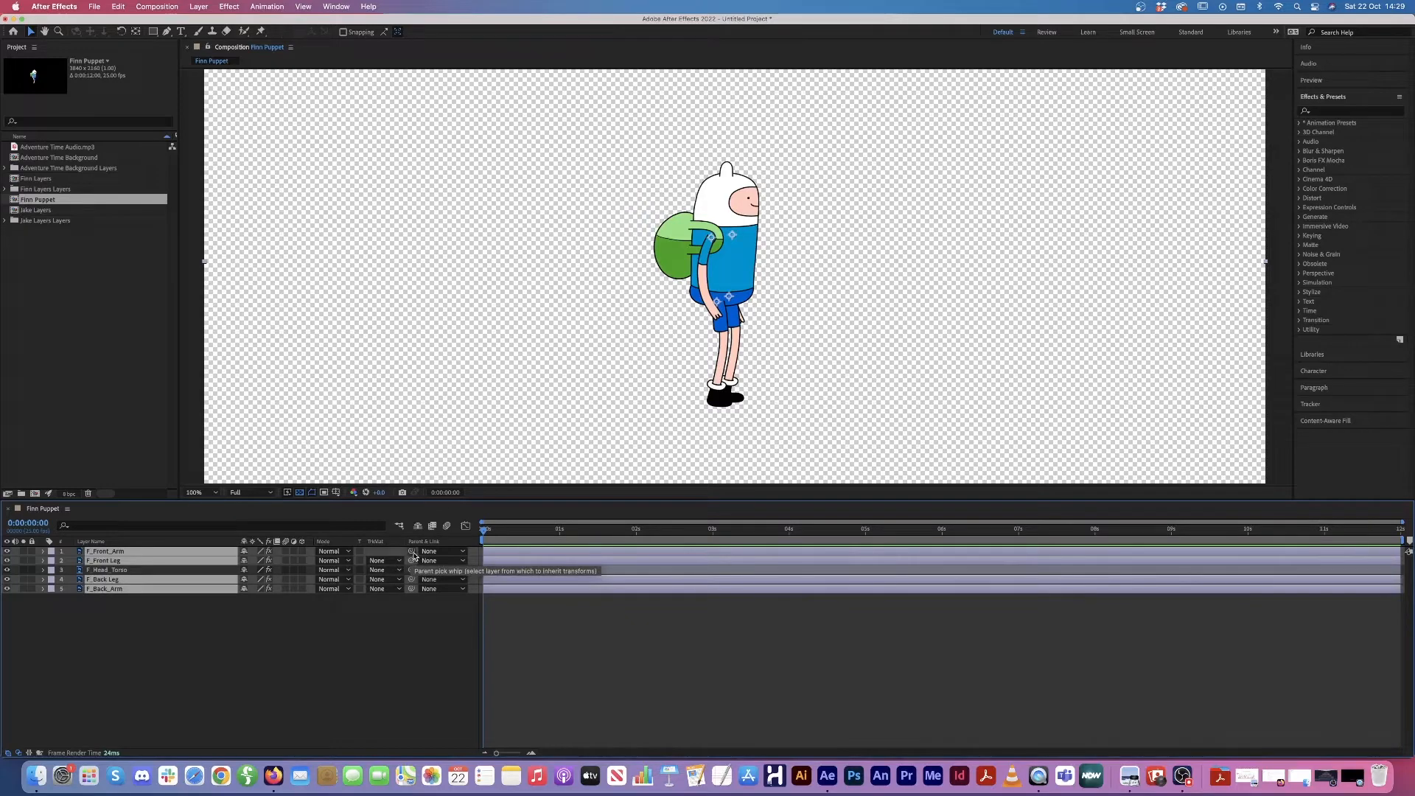
drag(412, 554, 117, 569)
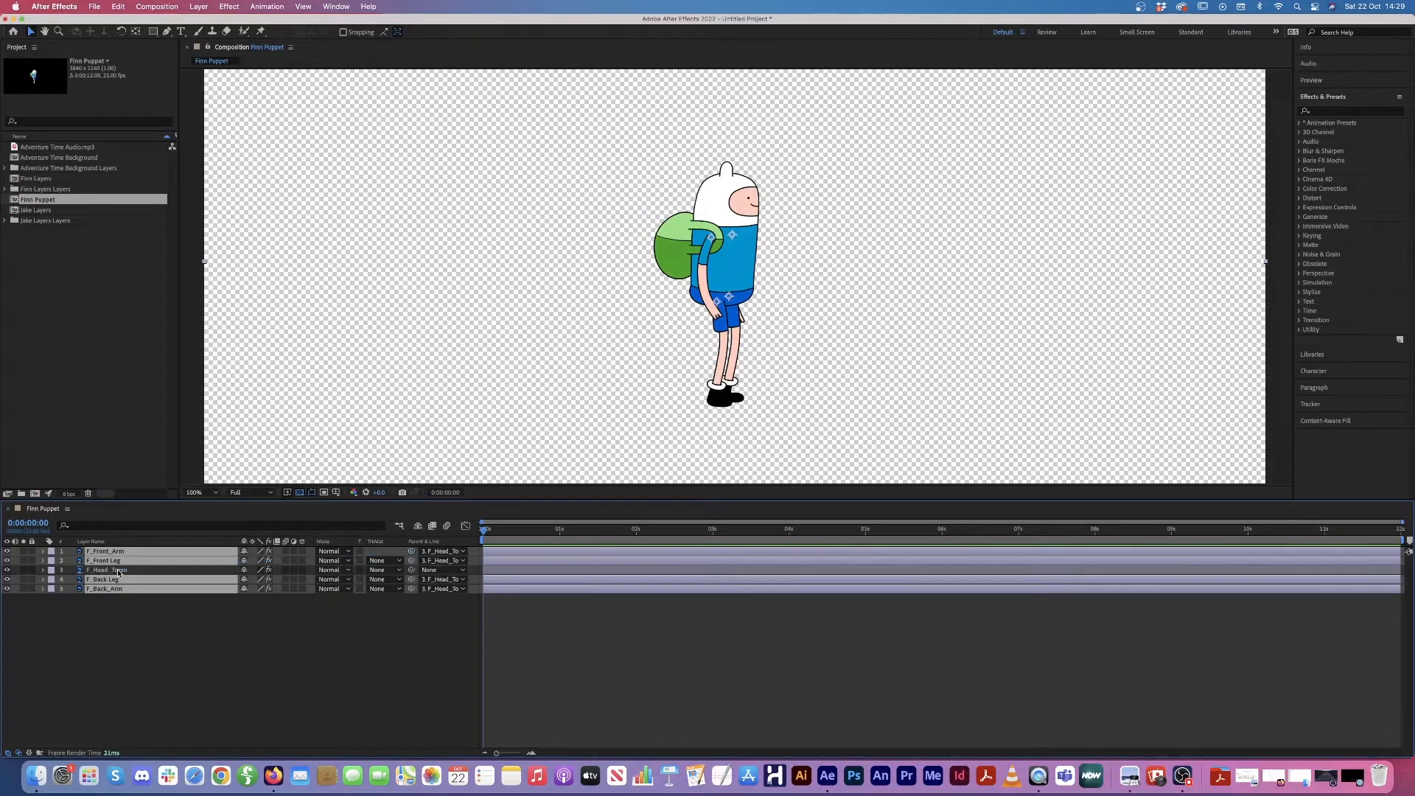
click(161, 627)
click(109, 573)
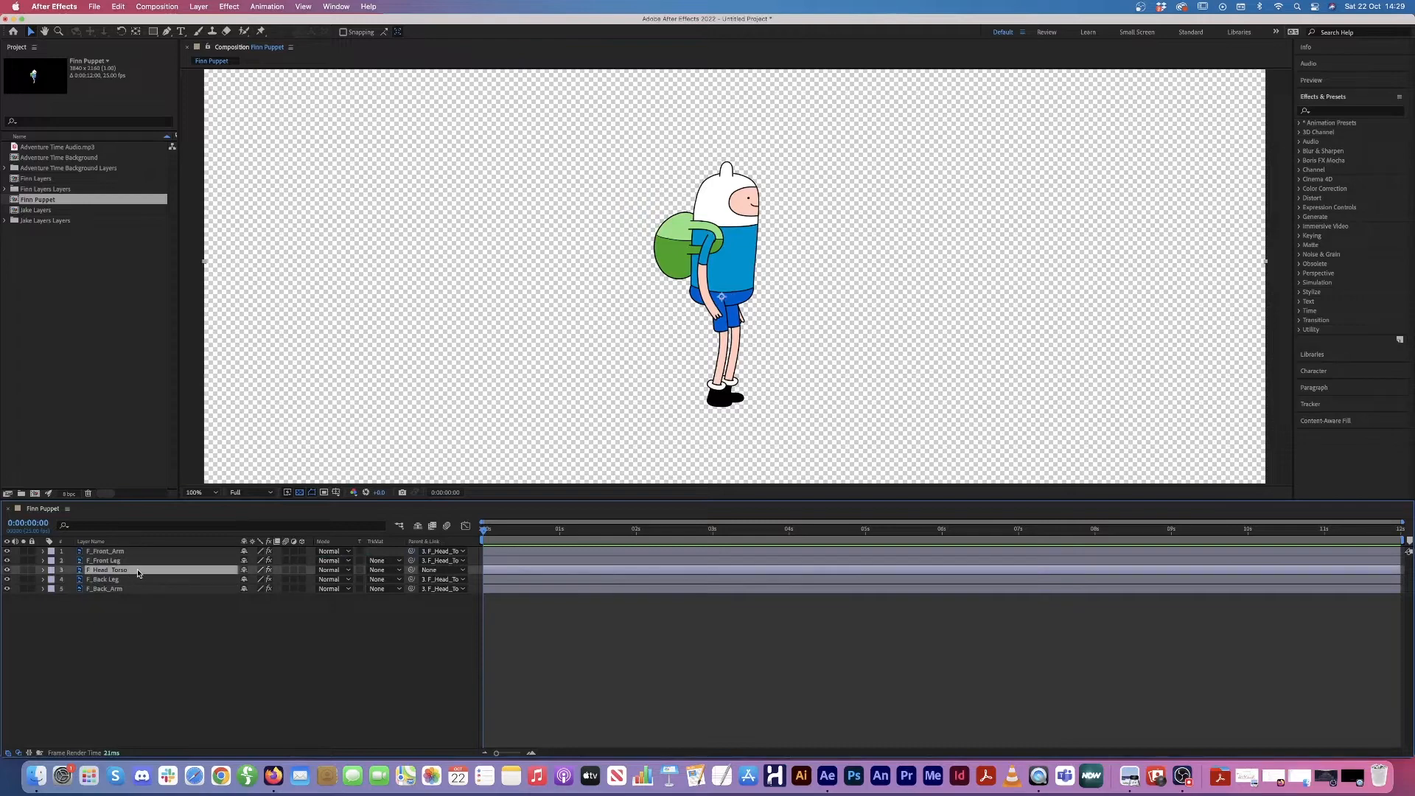
click(138, 553)
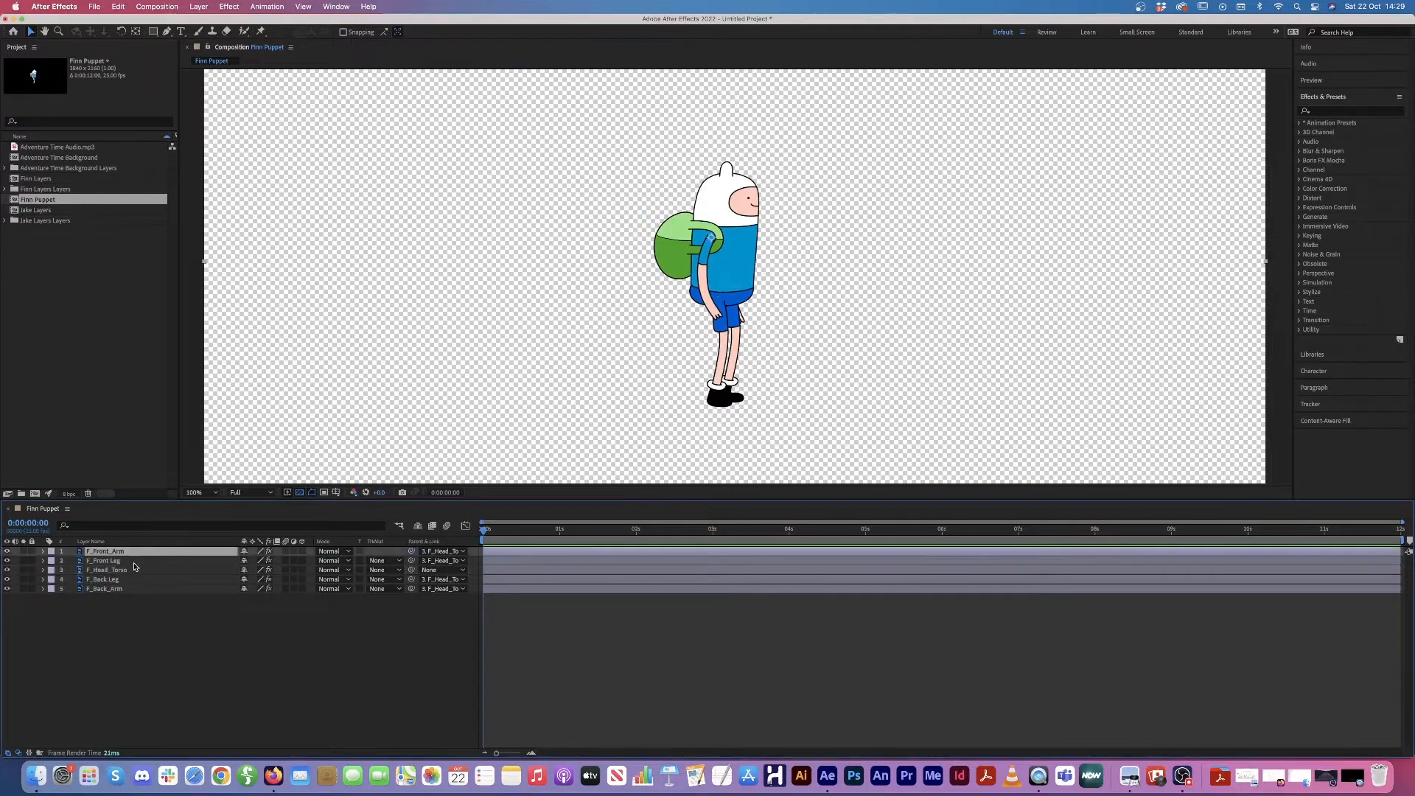
super+click(136, 561)
super+click(140, 580)
super+click(141, 589)
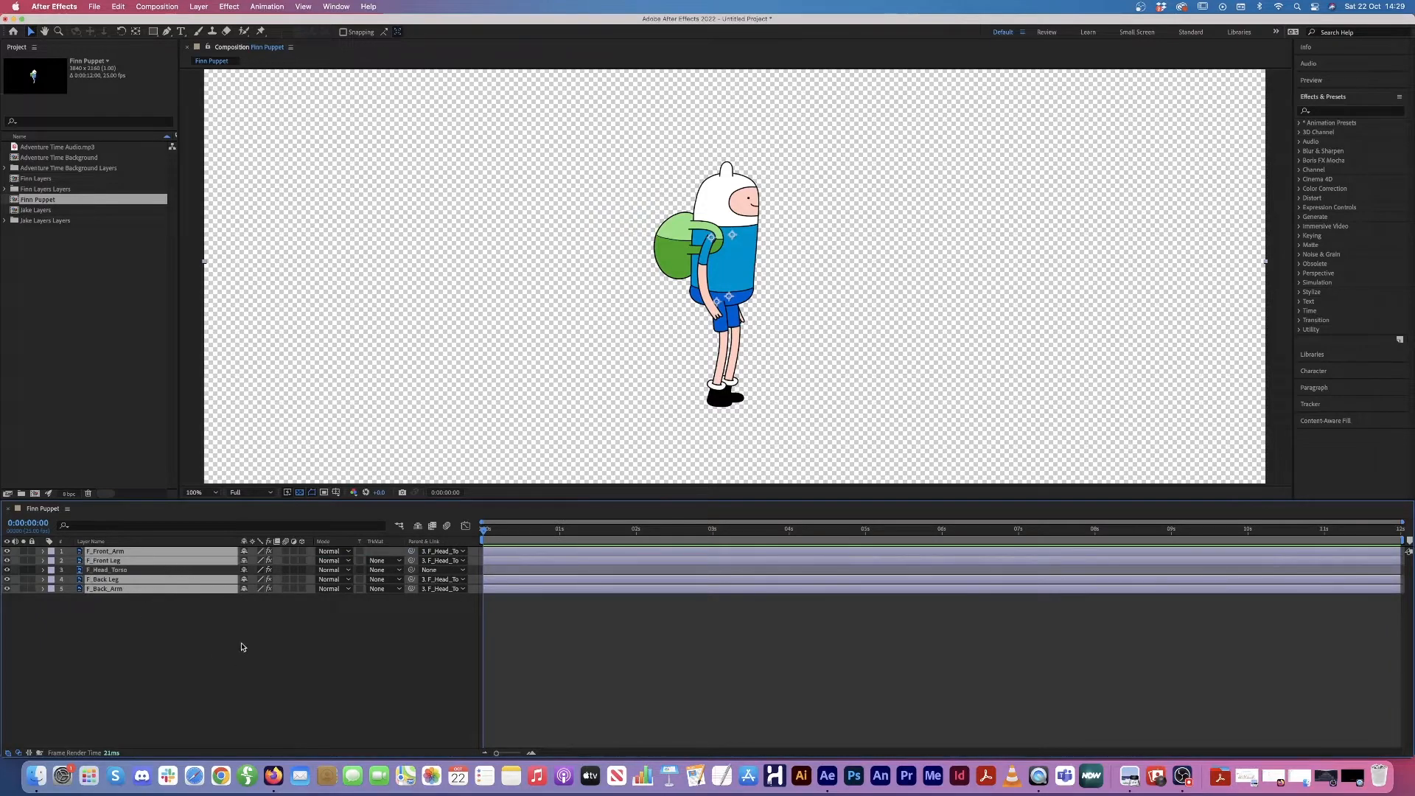
click(234, 621)
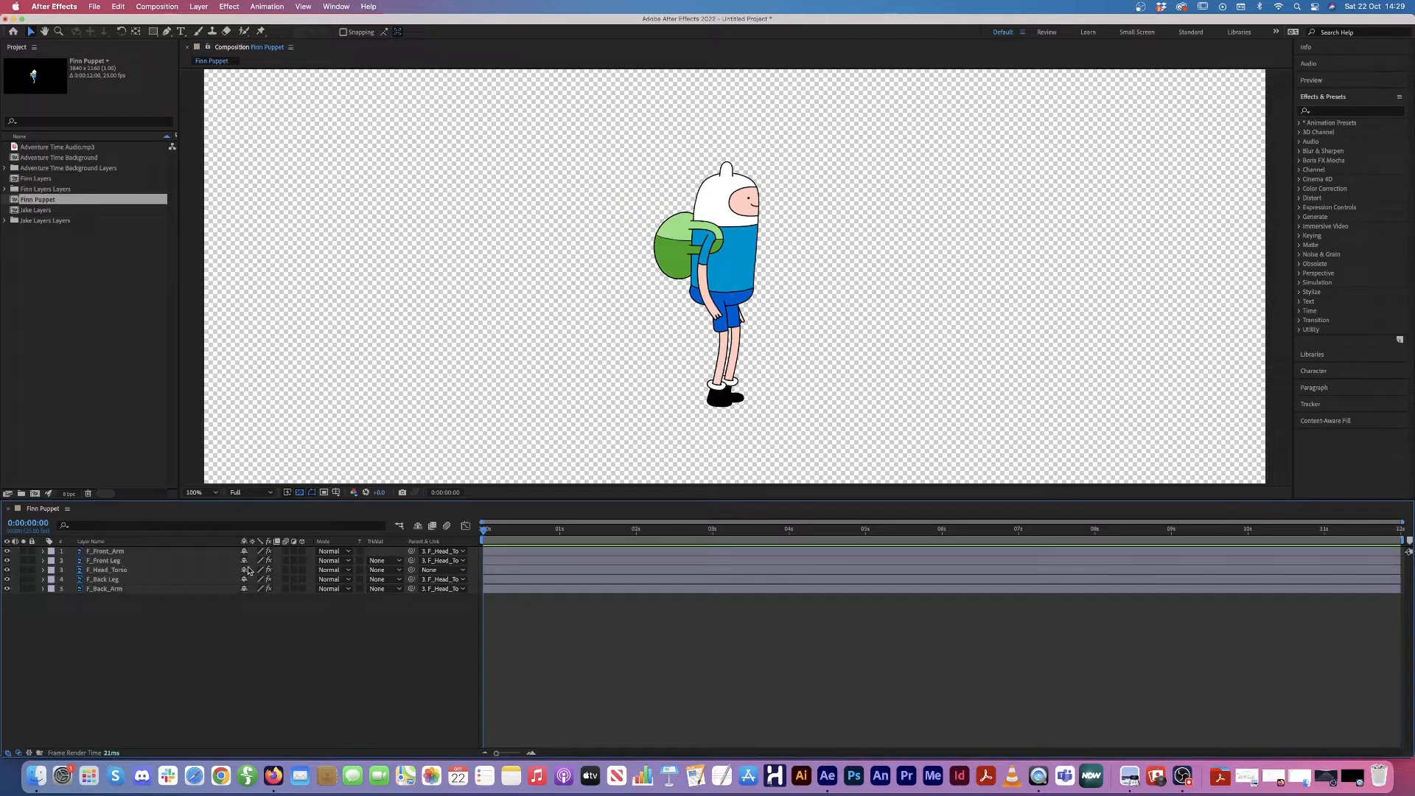
Step: Test the parenting by moving the F_Head_Torso layer and the F_Front_Arm layer separately, undoing each move
click(141, 574)
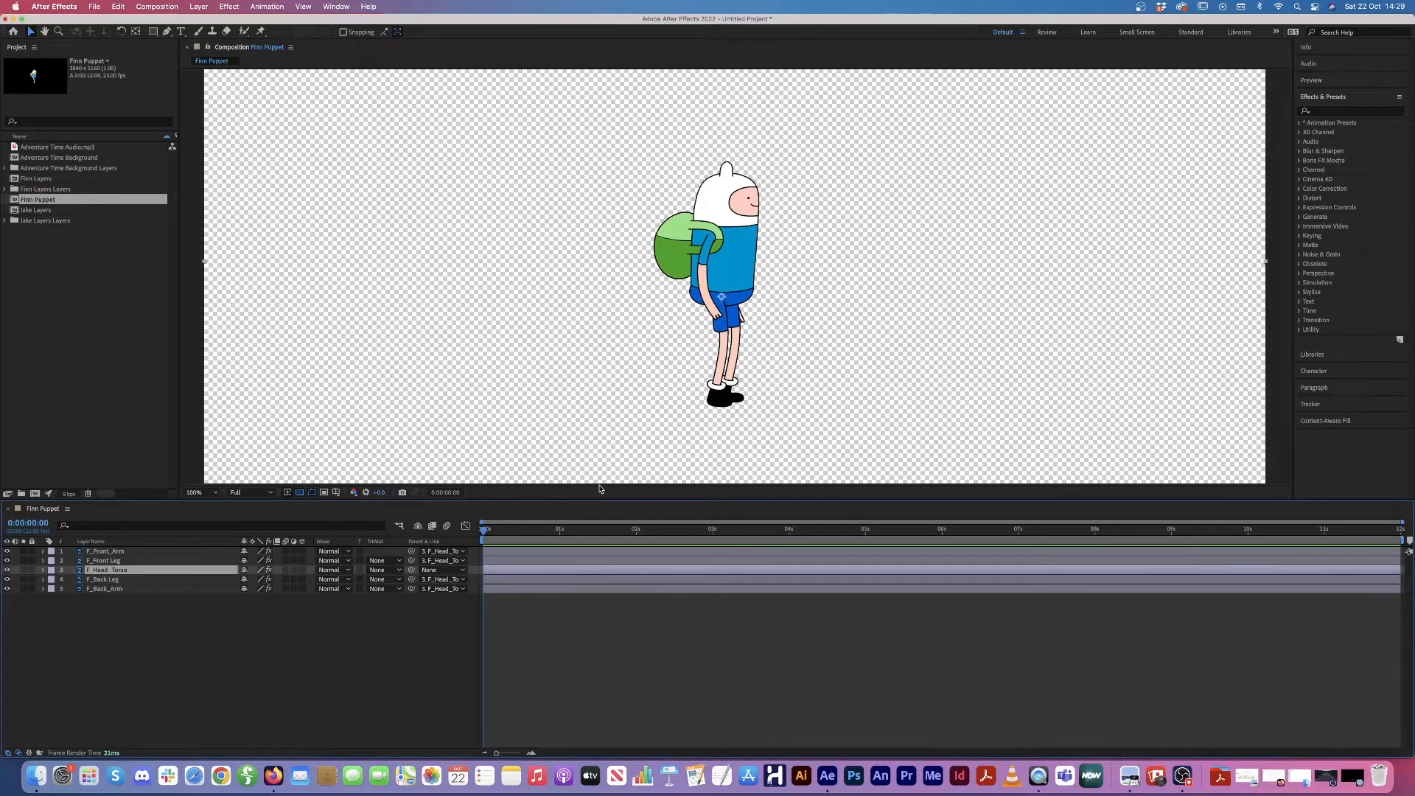
drag(749, 265, 776, 242)
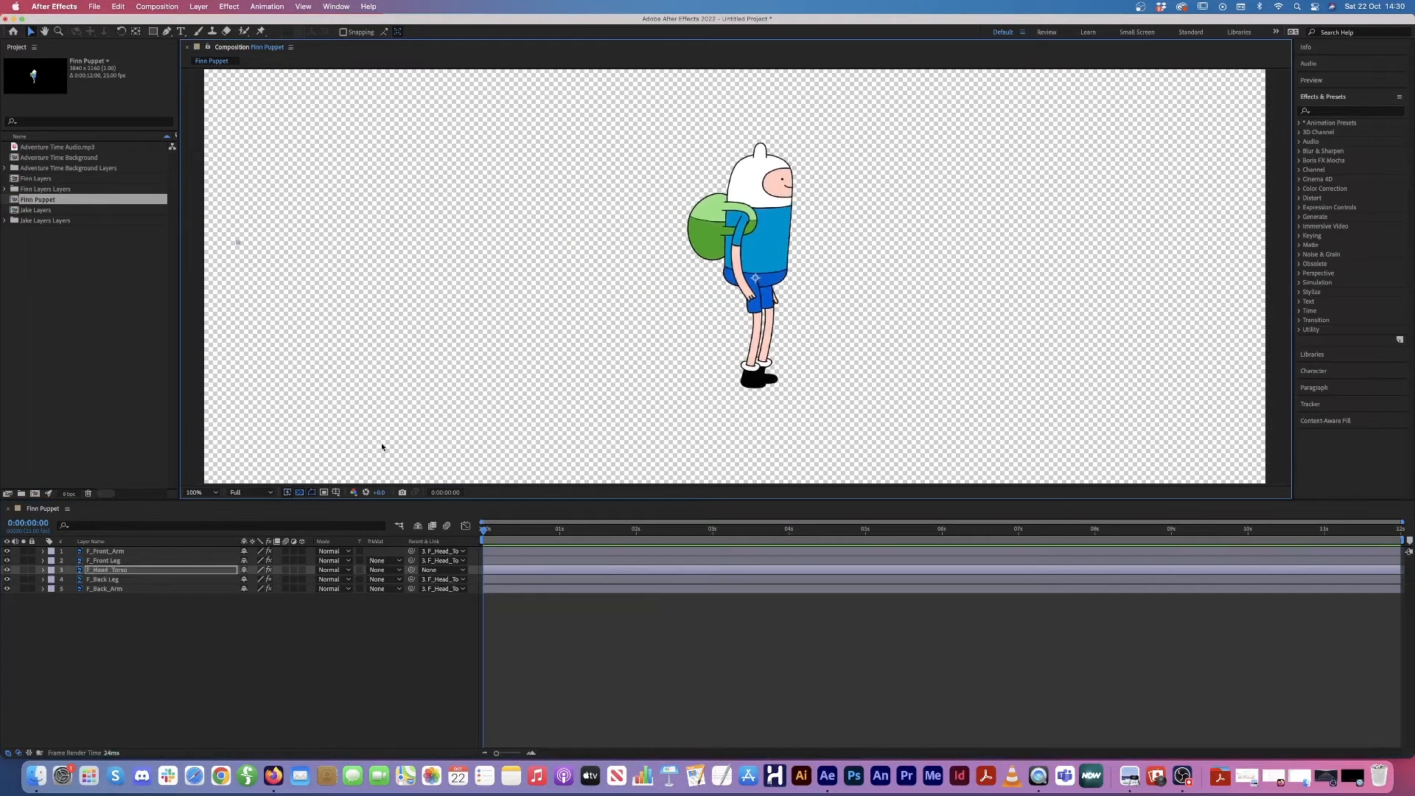
key(super+z)
click(134, 554)
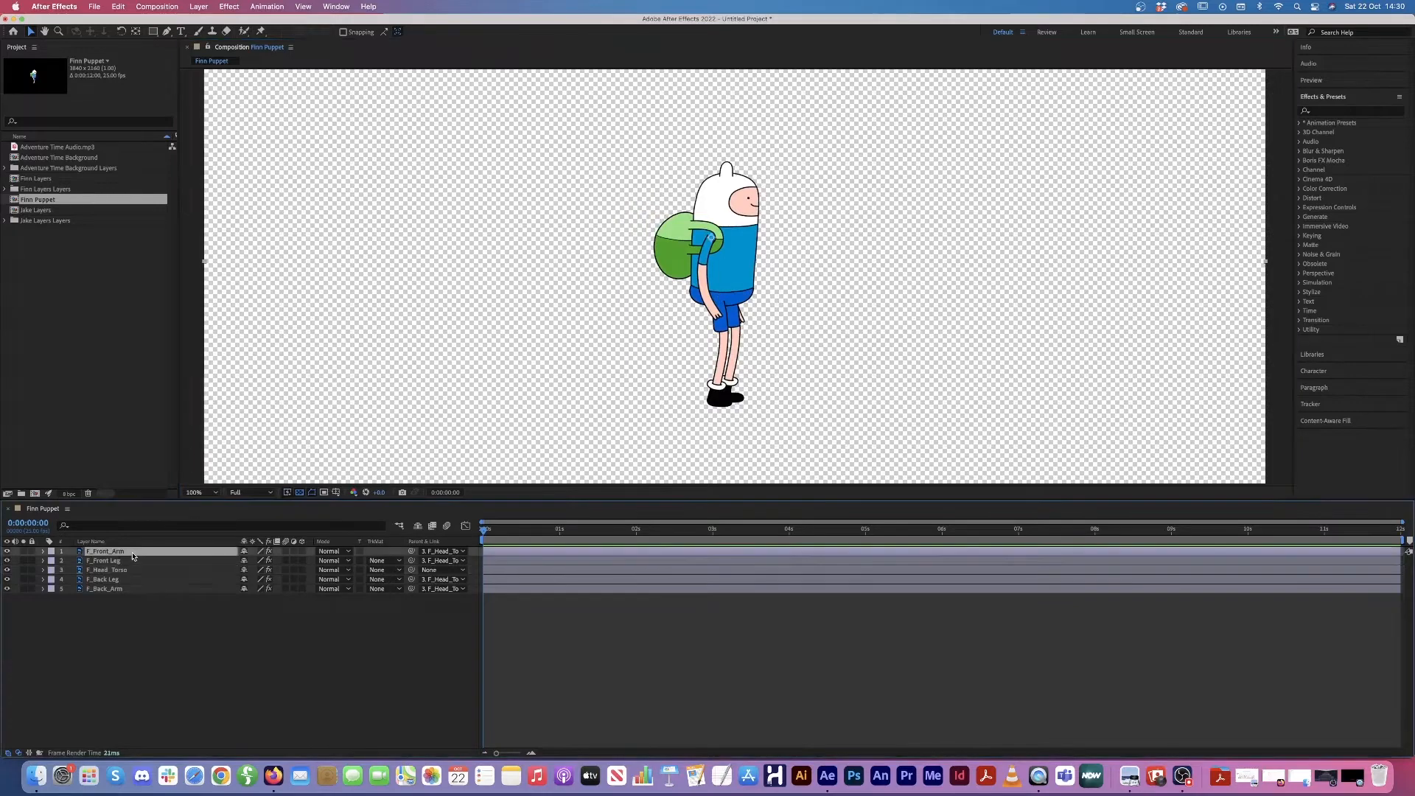
drag(686, 285, 586, 289)
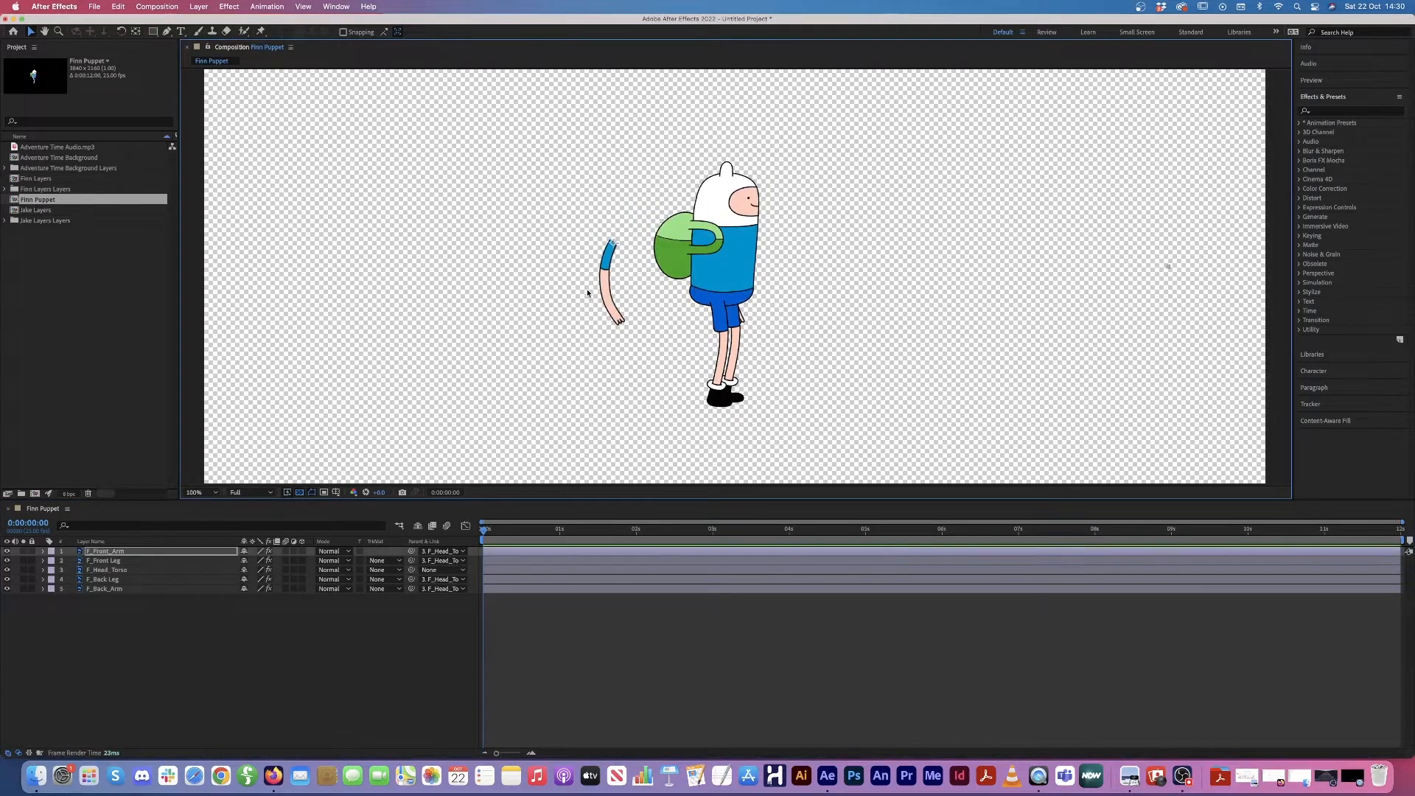
key(super+z)
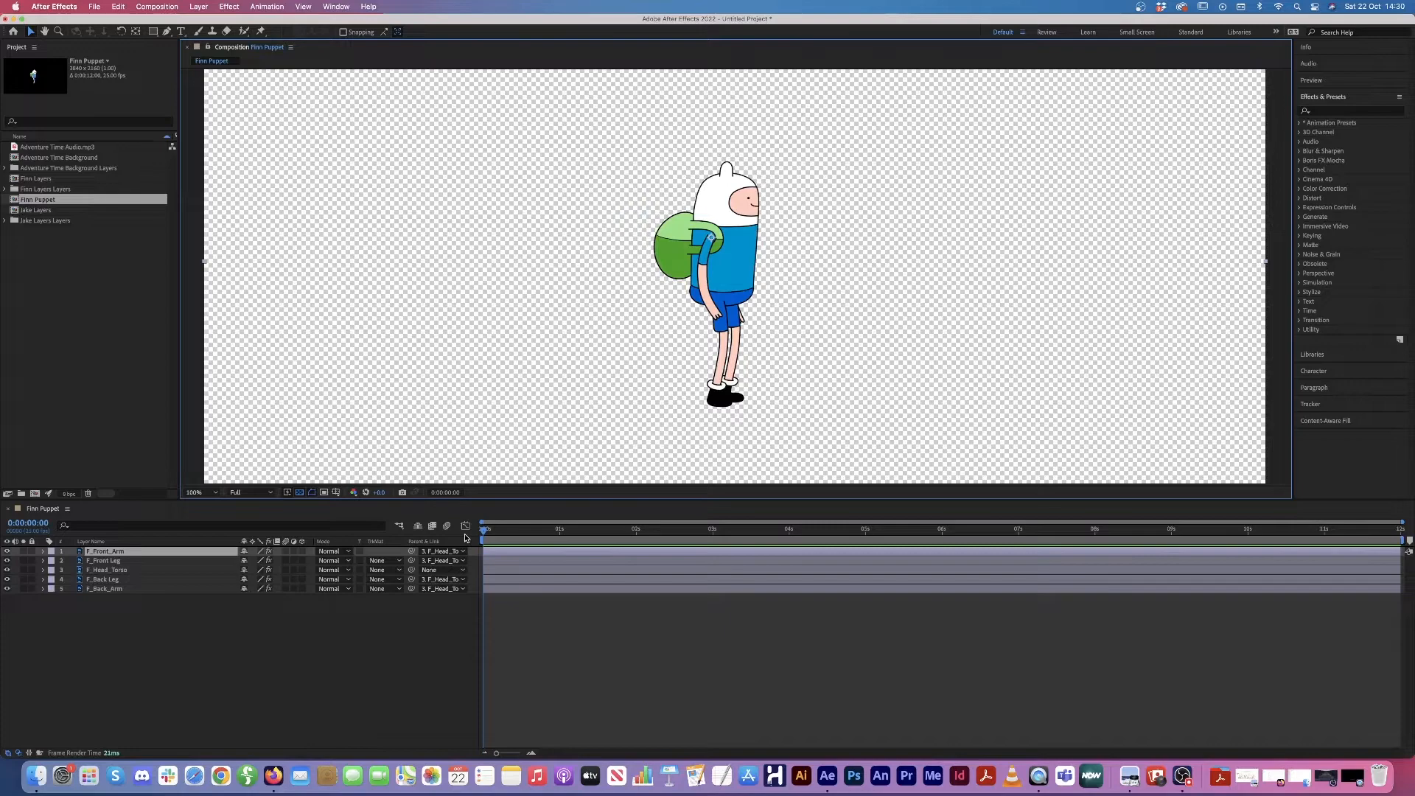
Step: Duplicate the Finn Puppet composition and rename the copy as Finn Walk Cycle
click(96, 258)
click(34, 200)
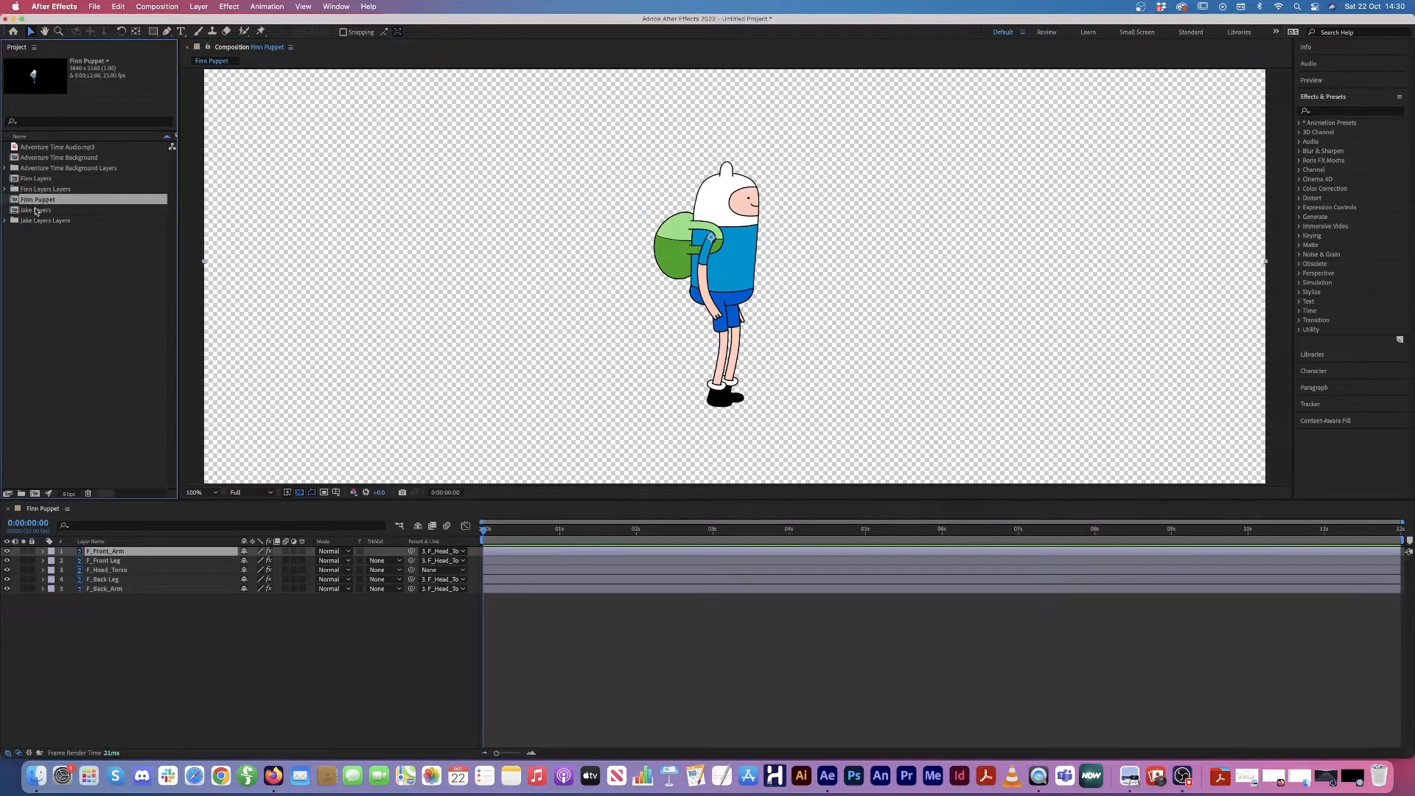
click(118, 6)
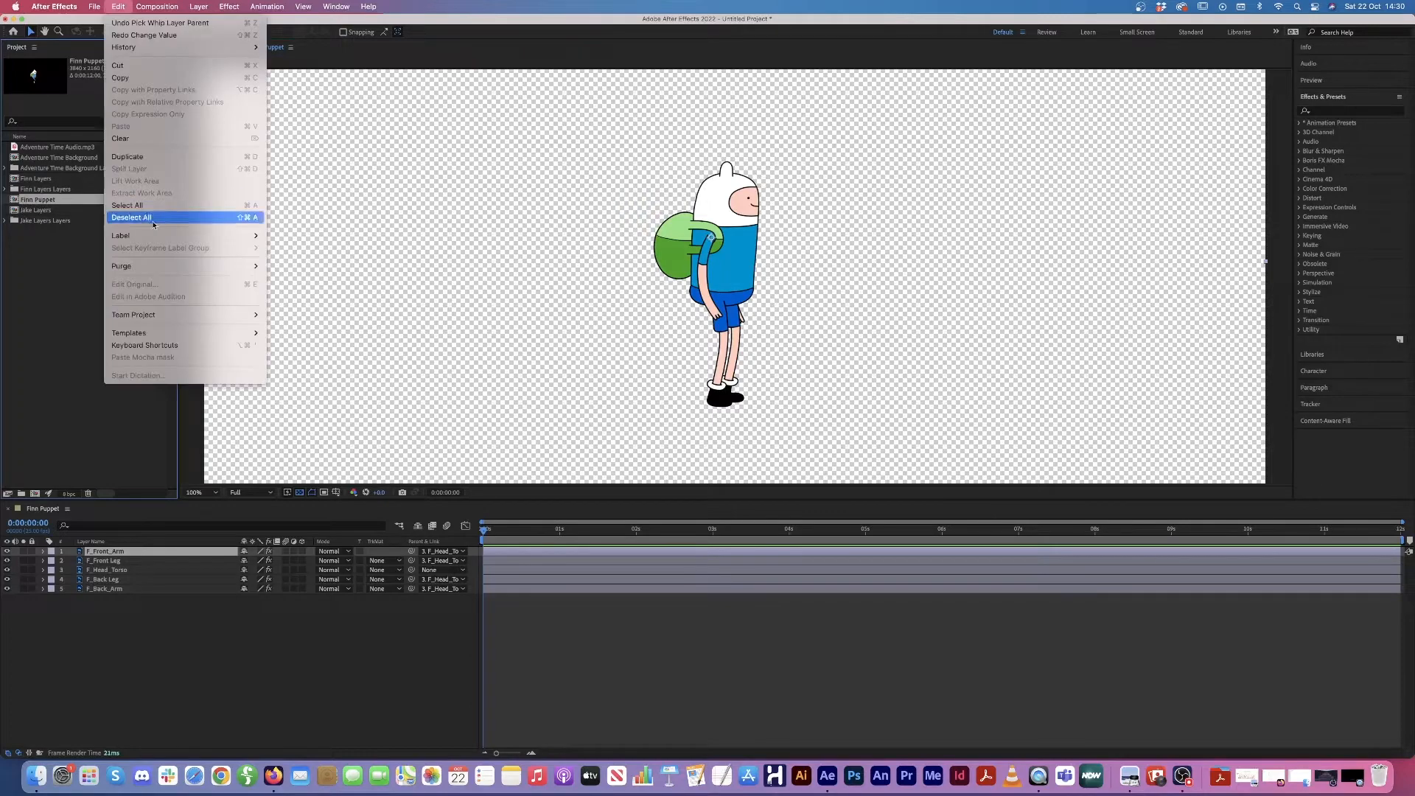
click(154, 163)
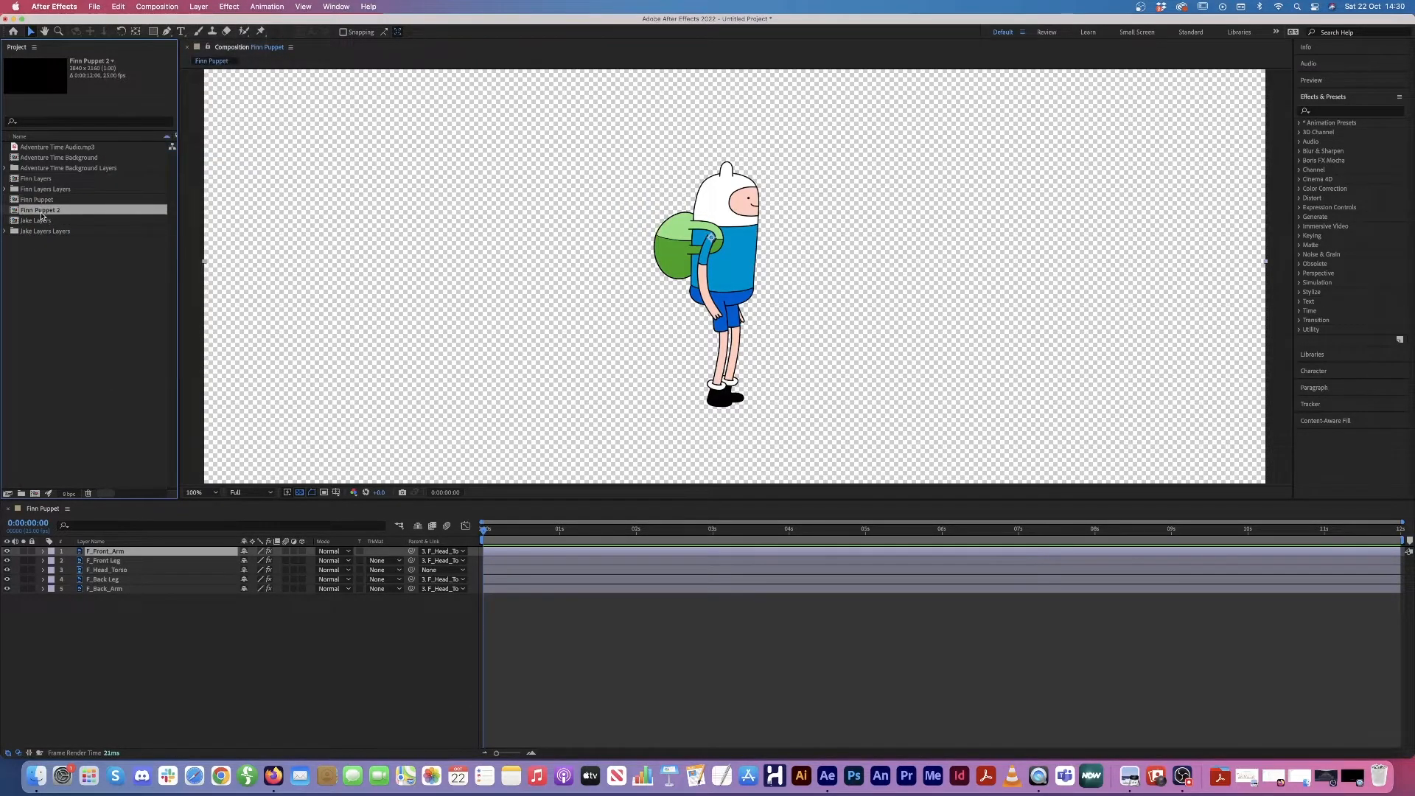
key(Return)
text(Finn Walk Cycle)
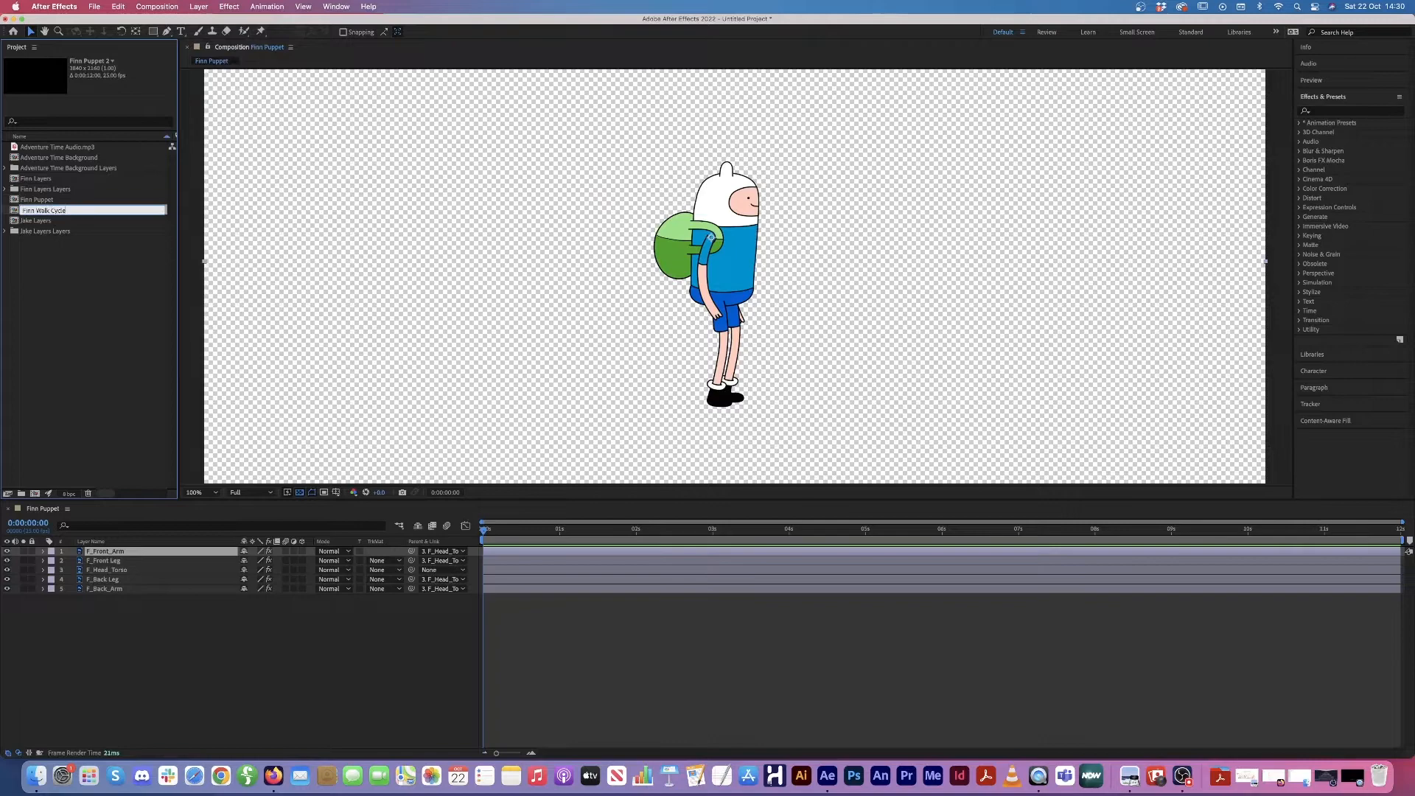
key(Return)
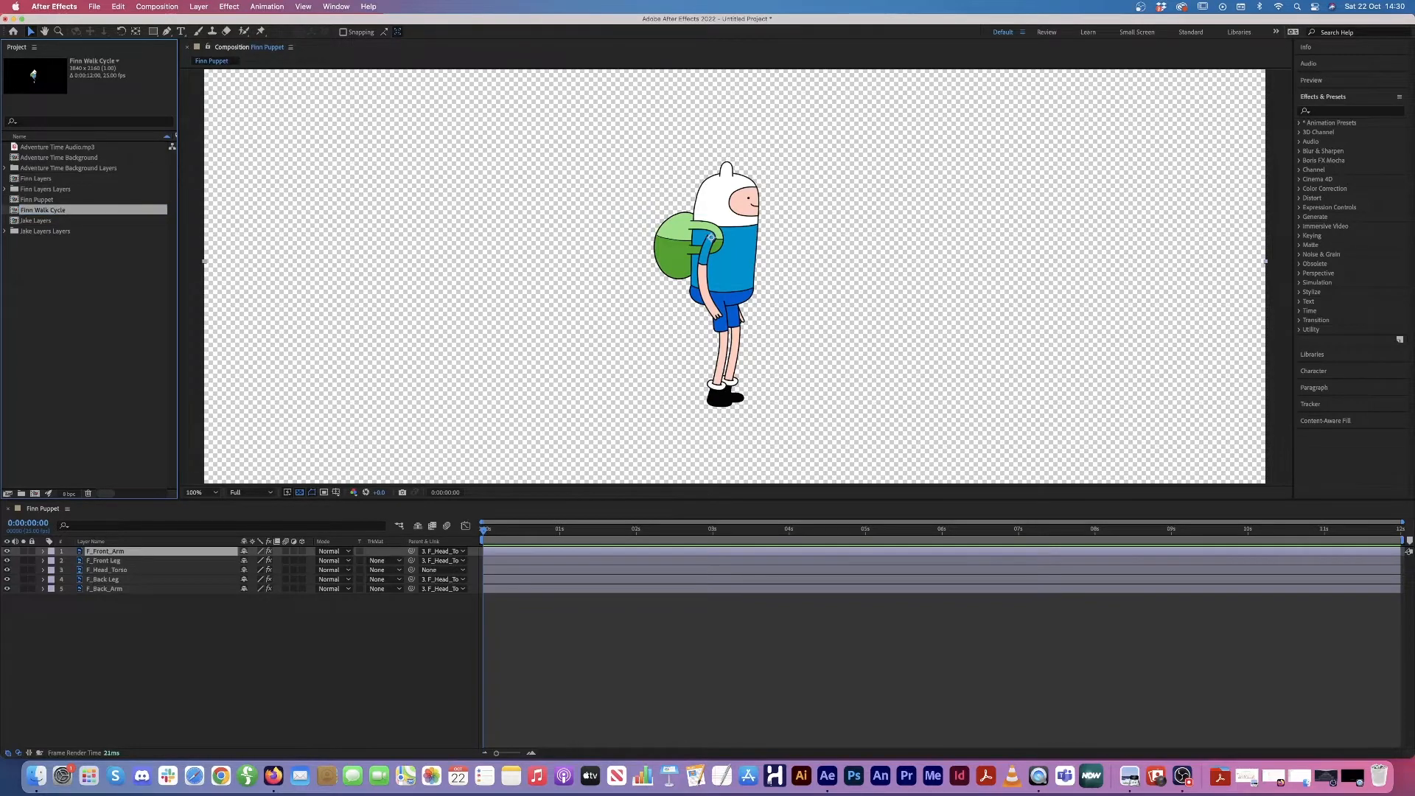
click(38, 201)
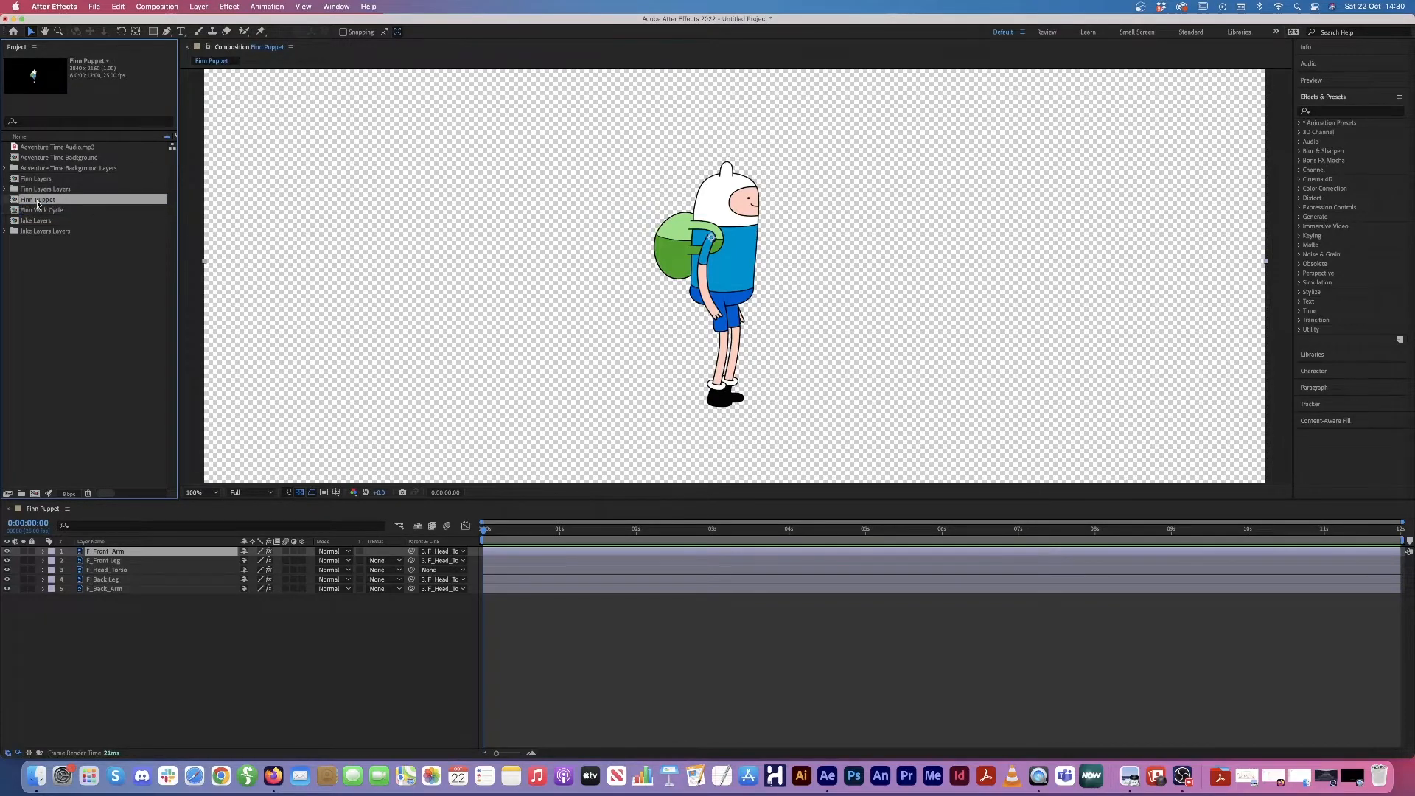
click(59, 211)
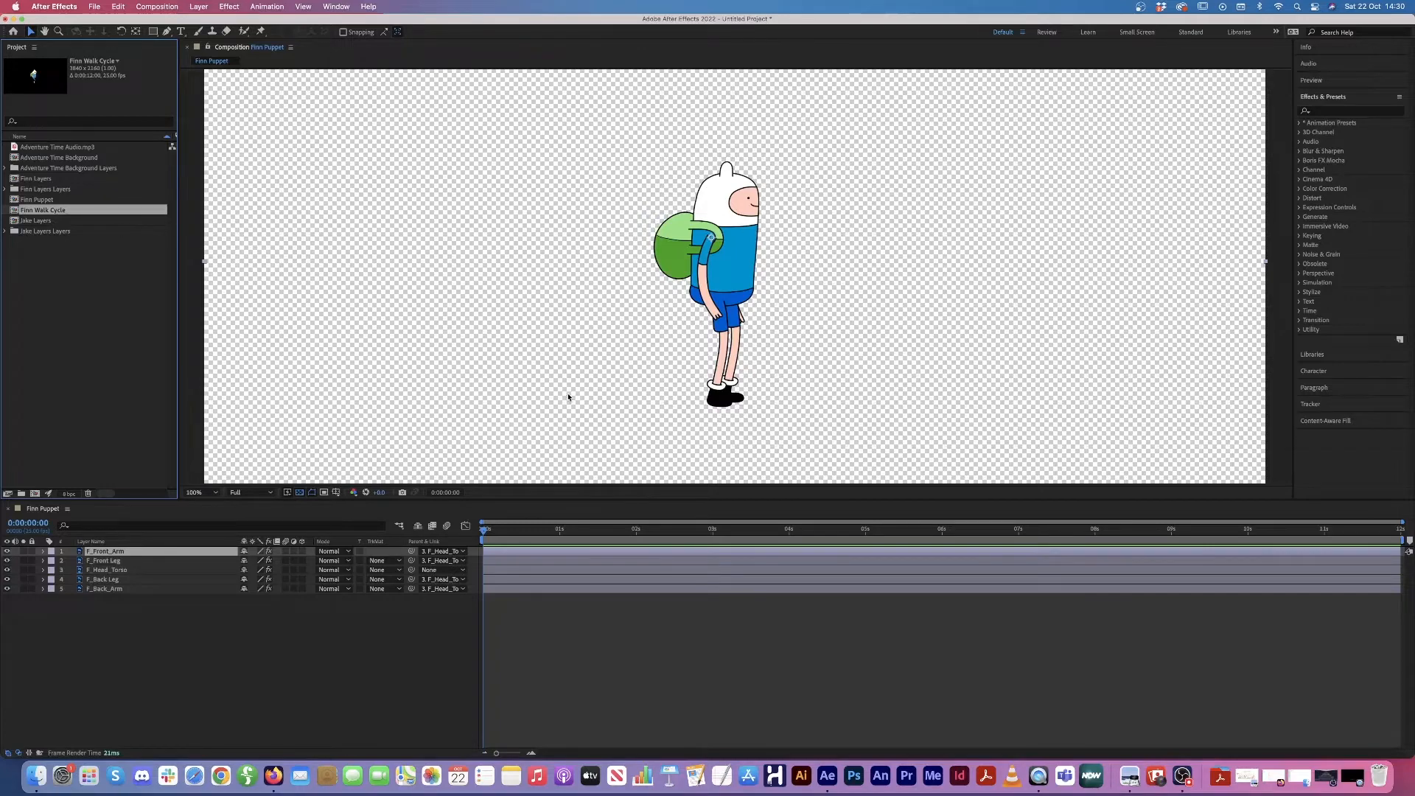
click(43, 200)
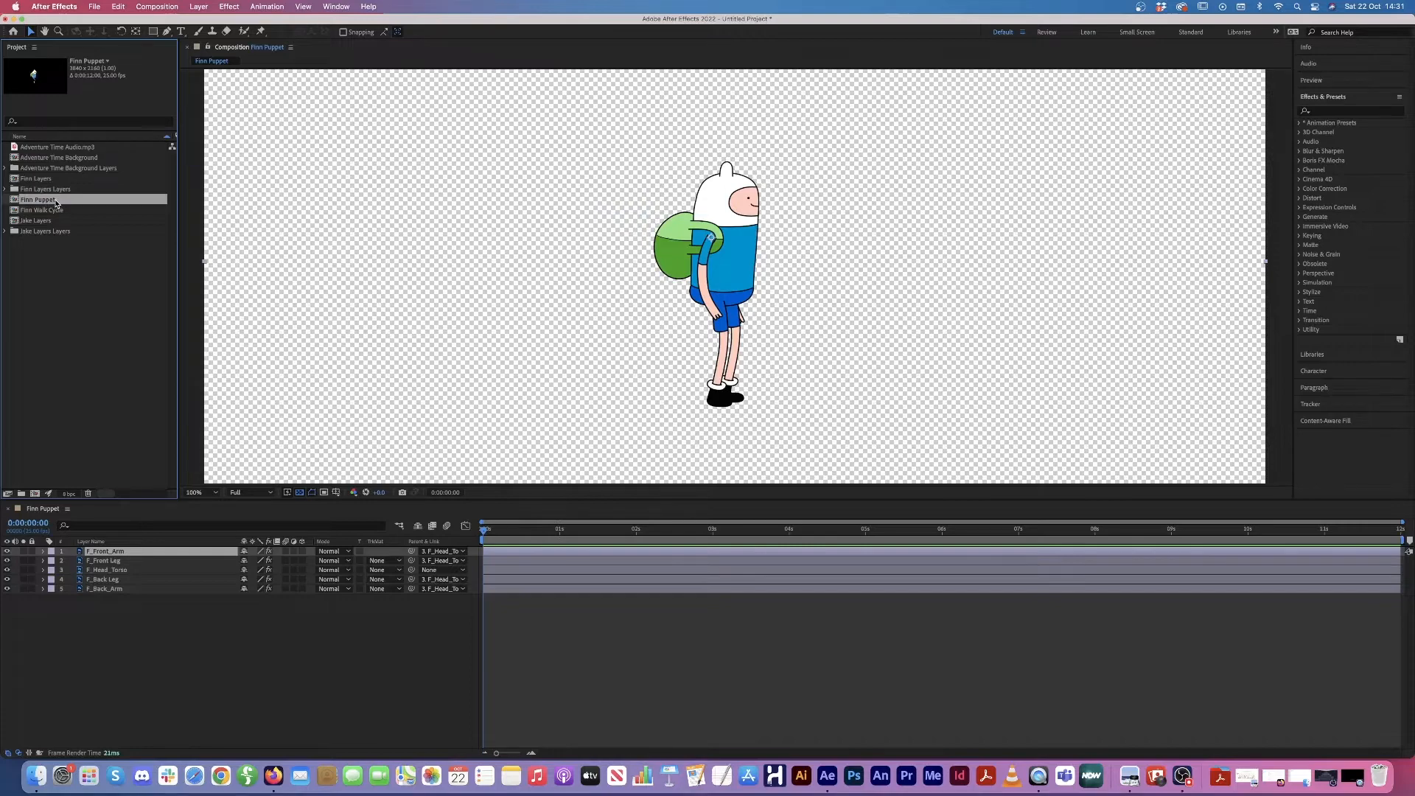
click(57, 212)
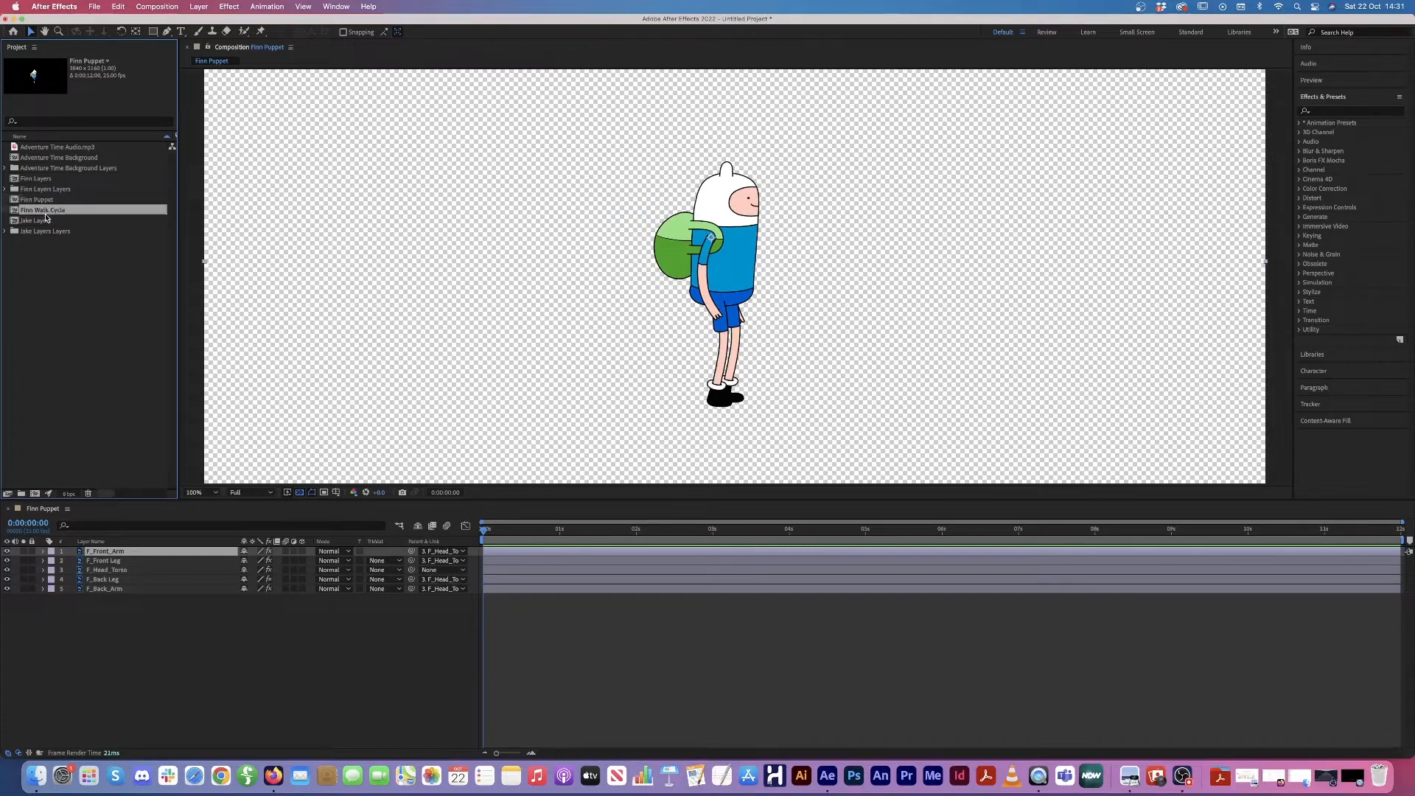
click(45, 202)
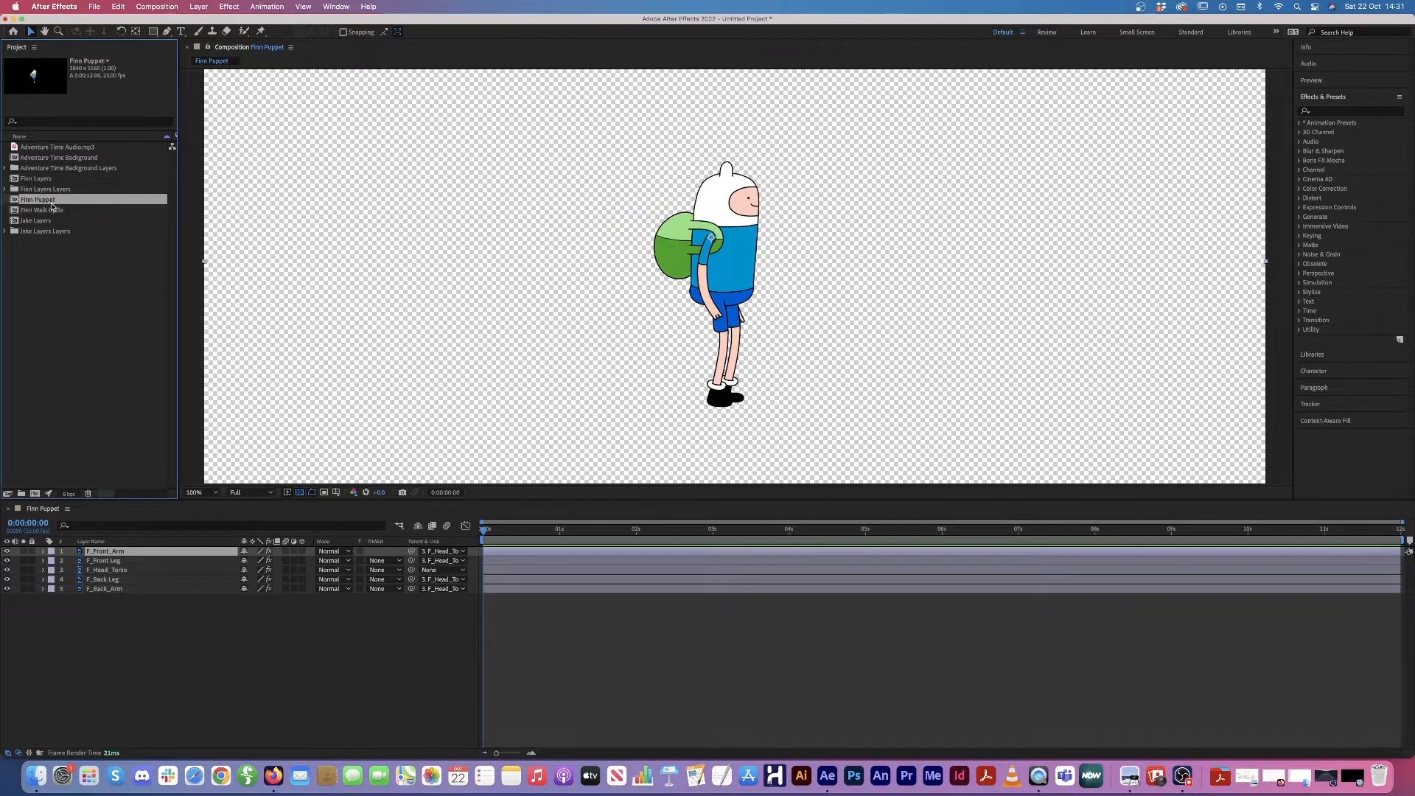
click(49, 213)
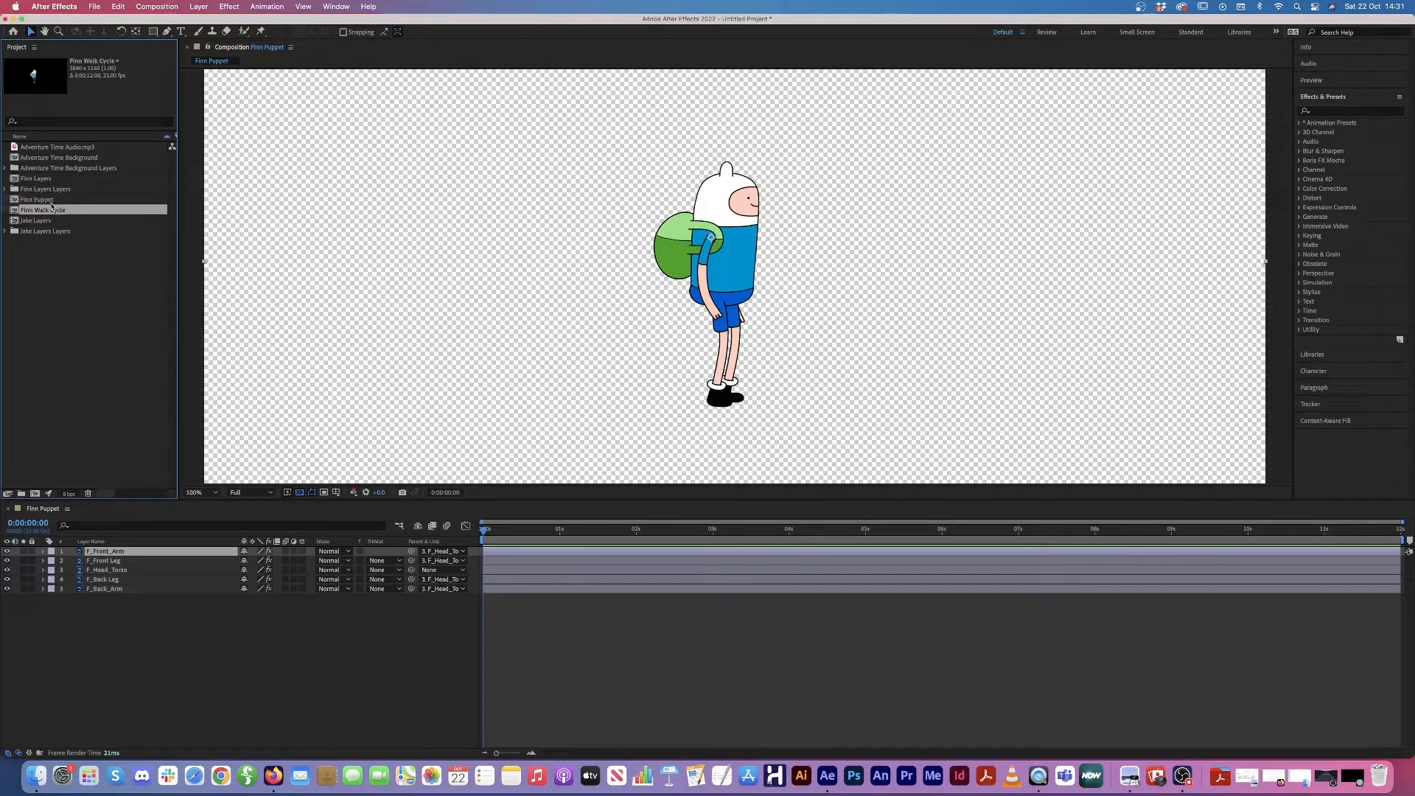
click(50, 201)
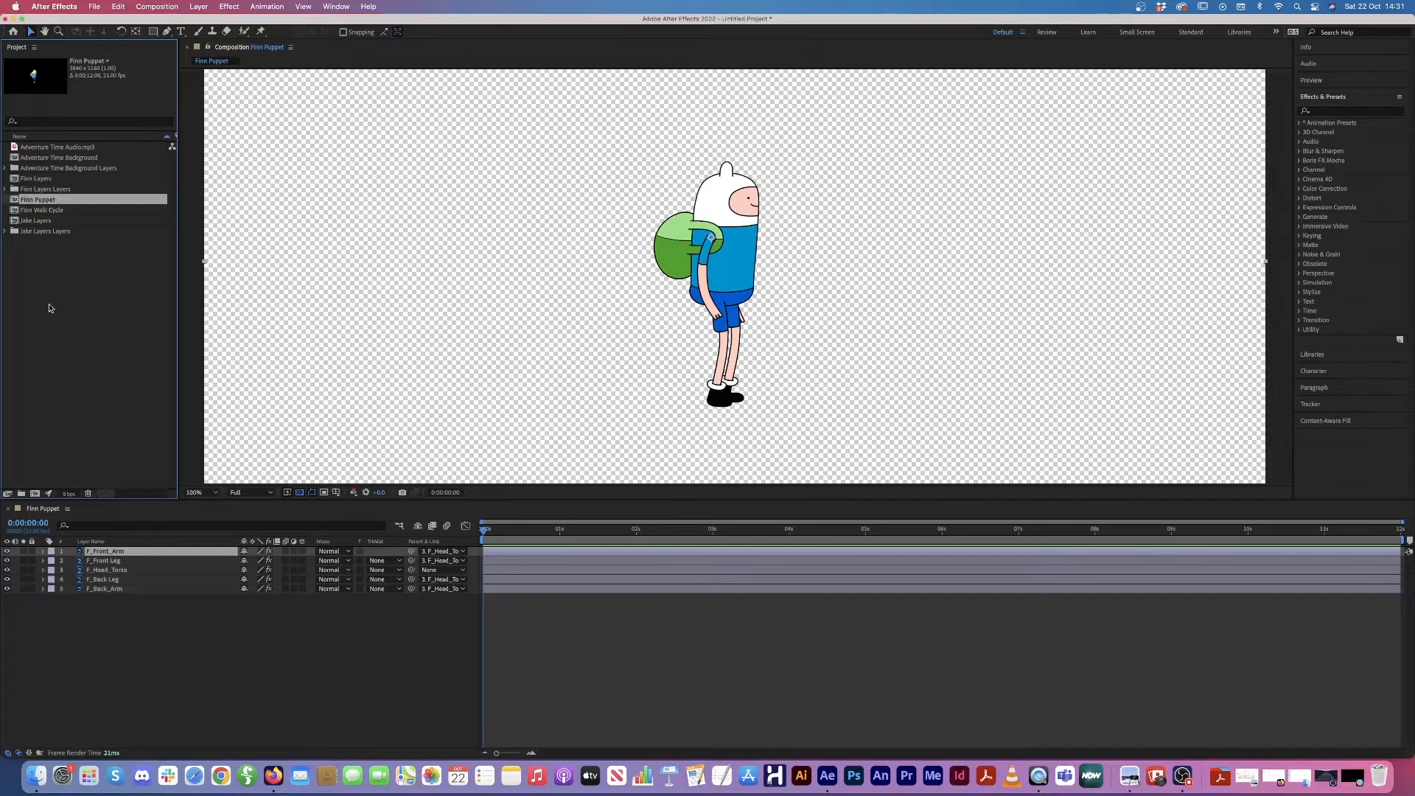
click(122, 258)
Step: Open the Finn Walk Cycle composition in the timeline and close the Finn Puppet composition
click(47, 213)
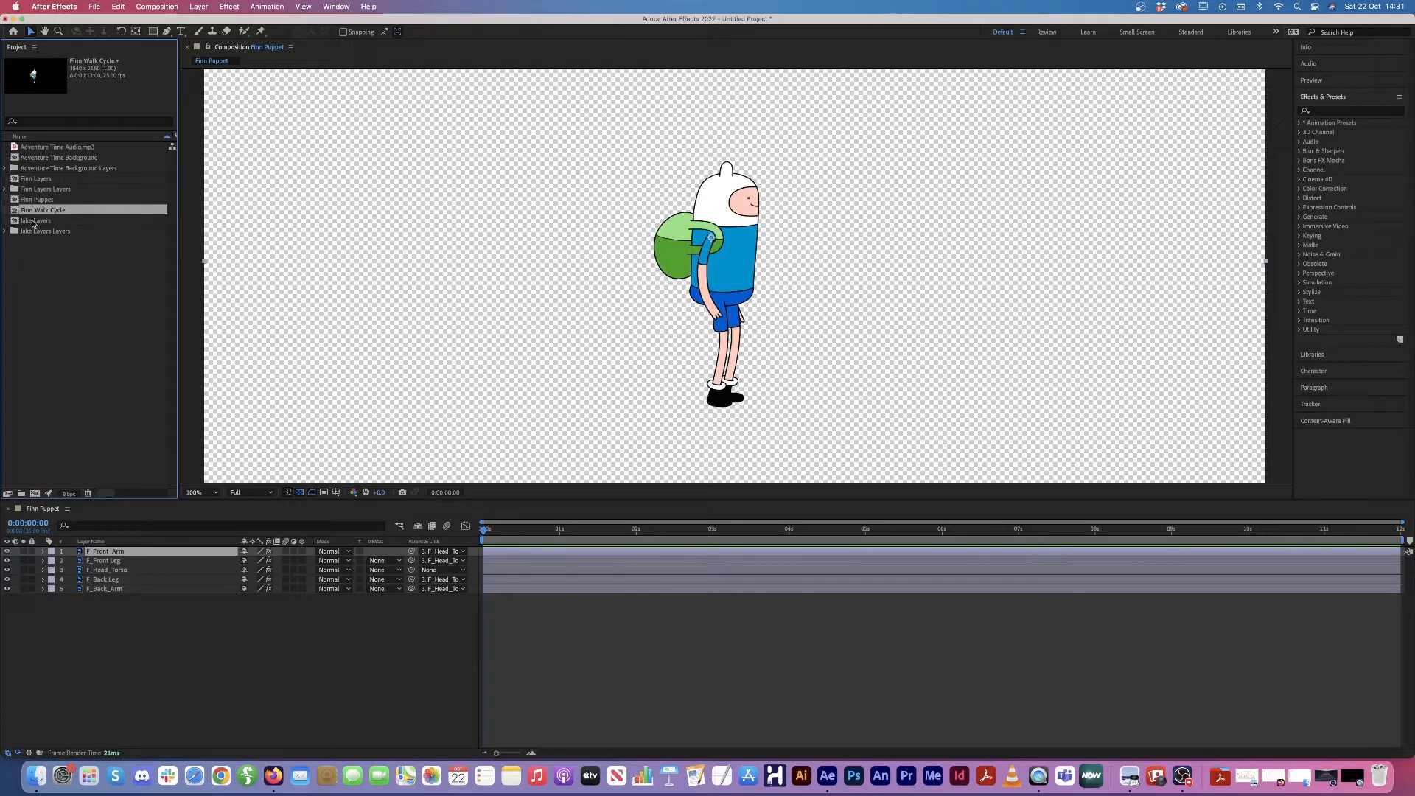
double_click(61, 211)
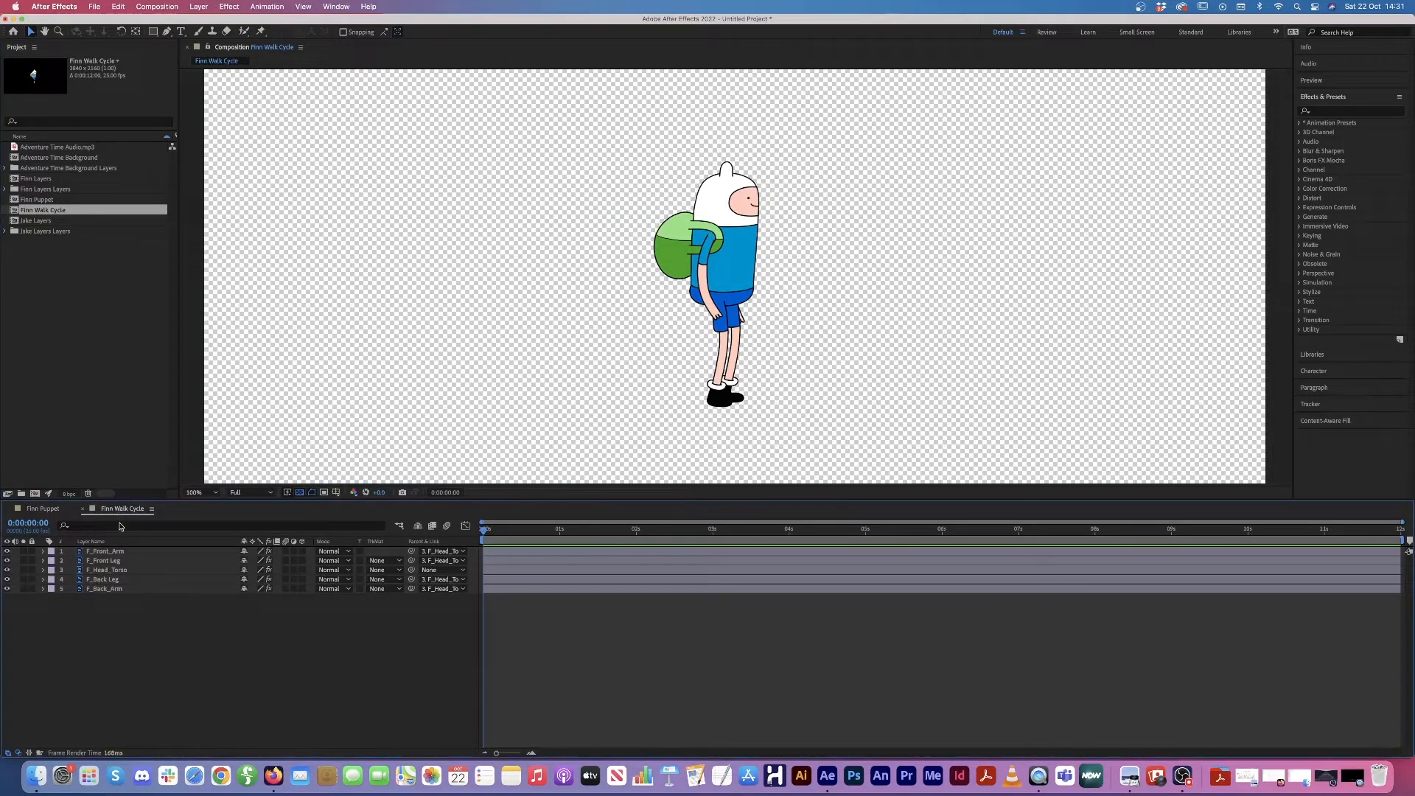
click(9, 510)
Step: Add starting Rotation keyframes at 0:00 to the F_Front_Arm, F_Front Leg, F_Back Leg and F_Back_Arm layers
click(145, 555)
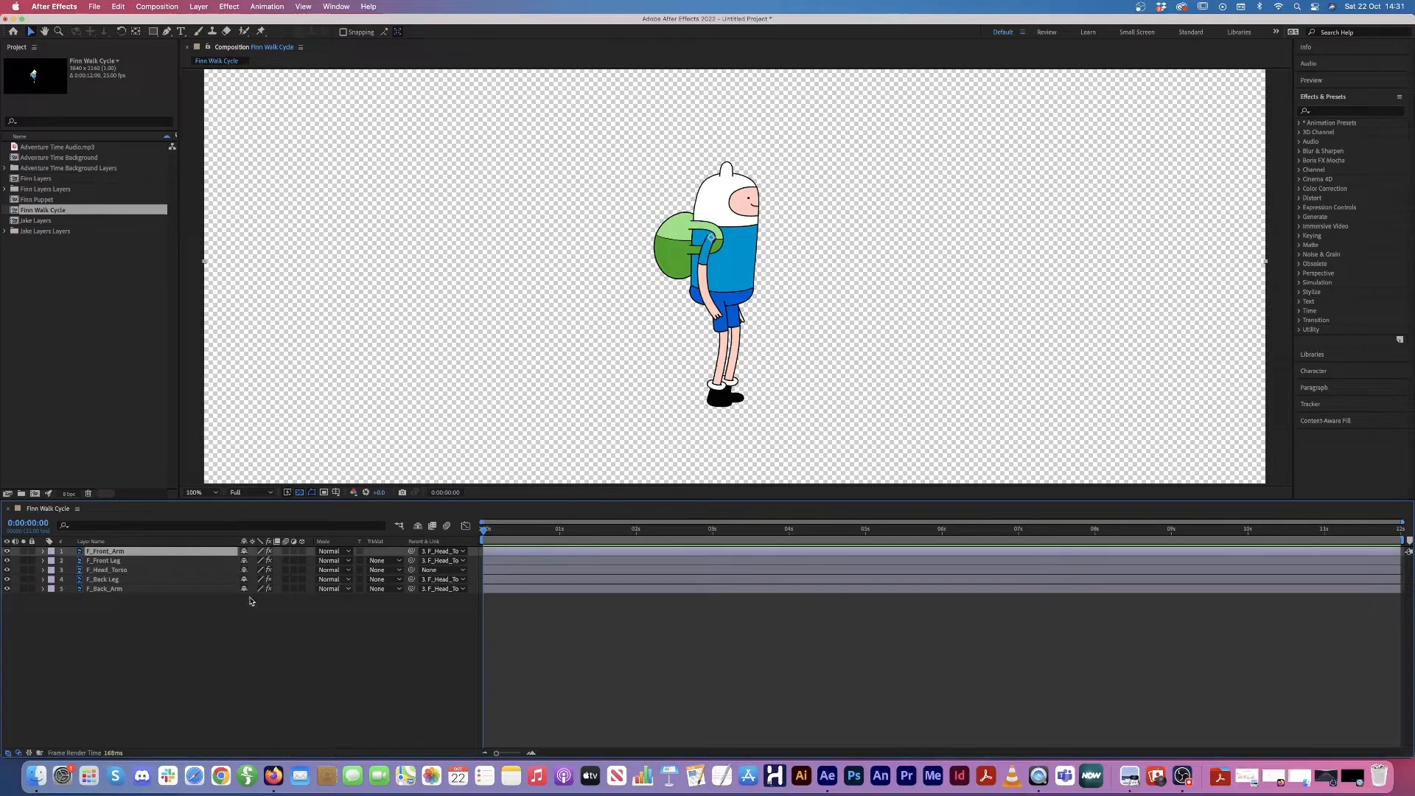
shift+click(126, 563)
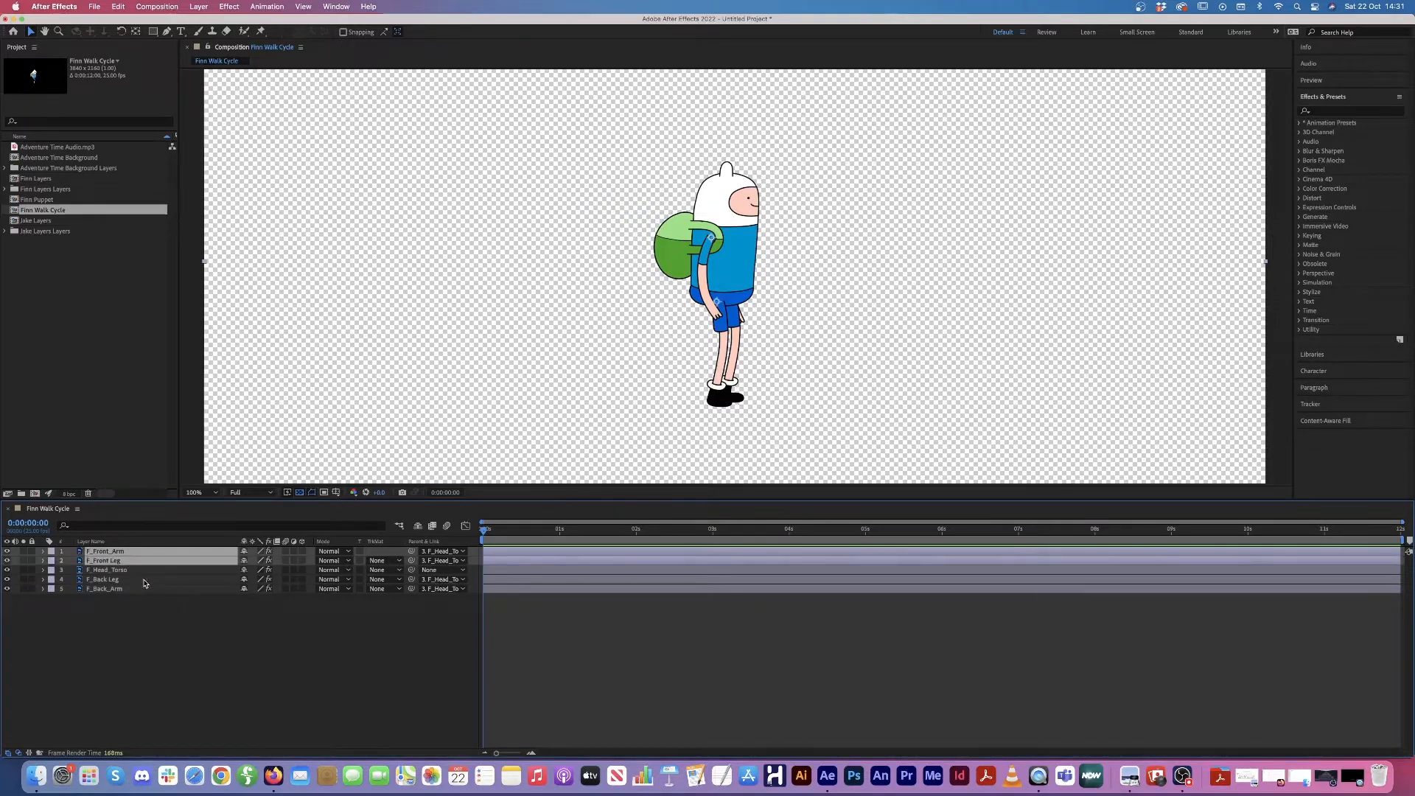
super+click(144, 580)
super+click(142, 589)
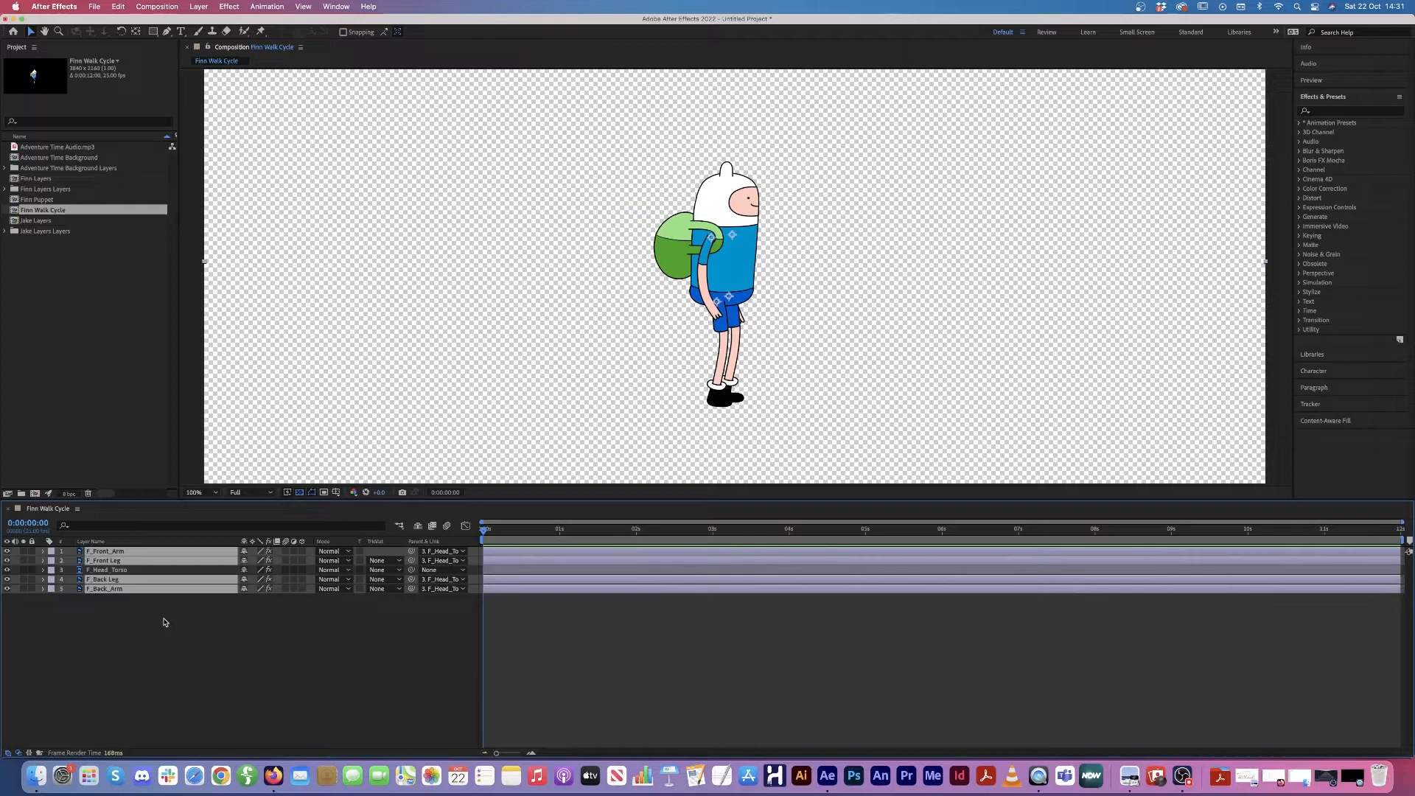
key(r)
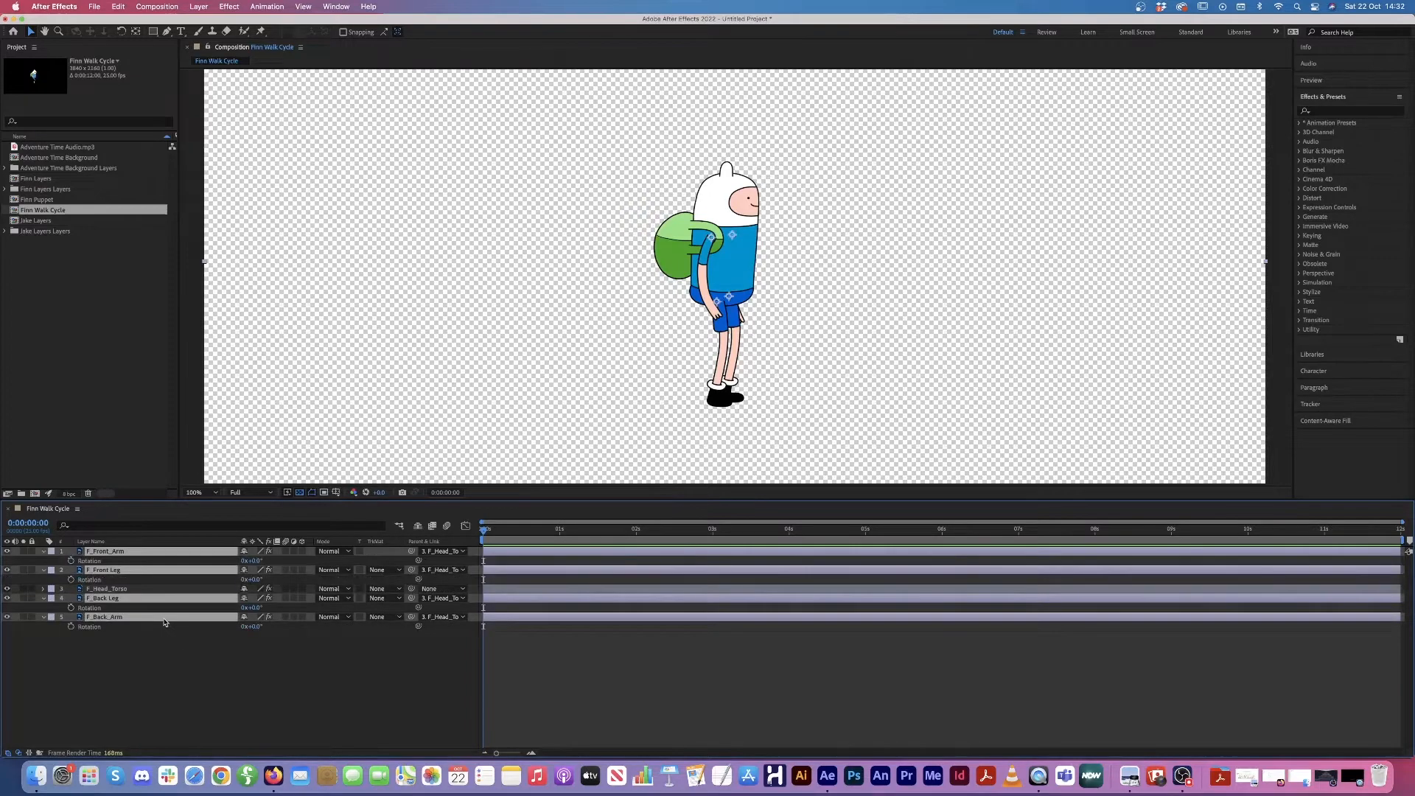
click(71, 561)
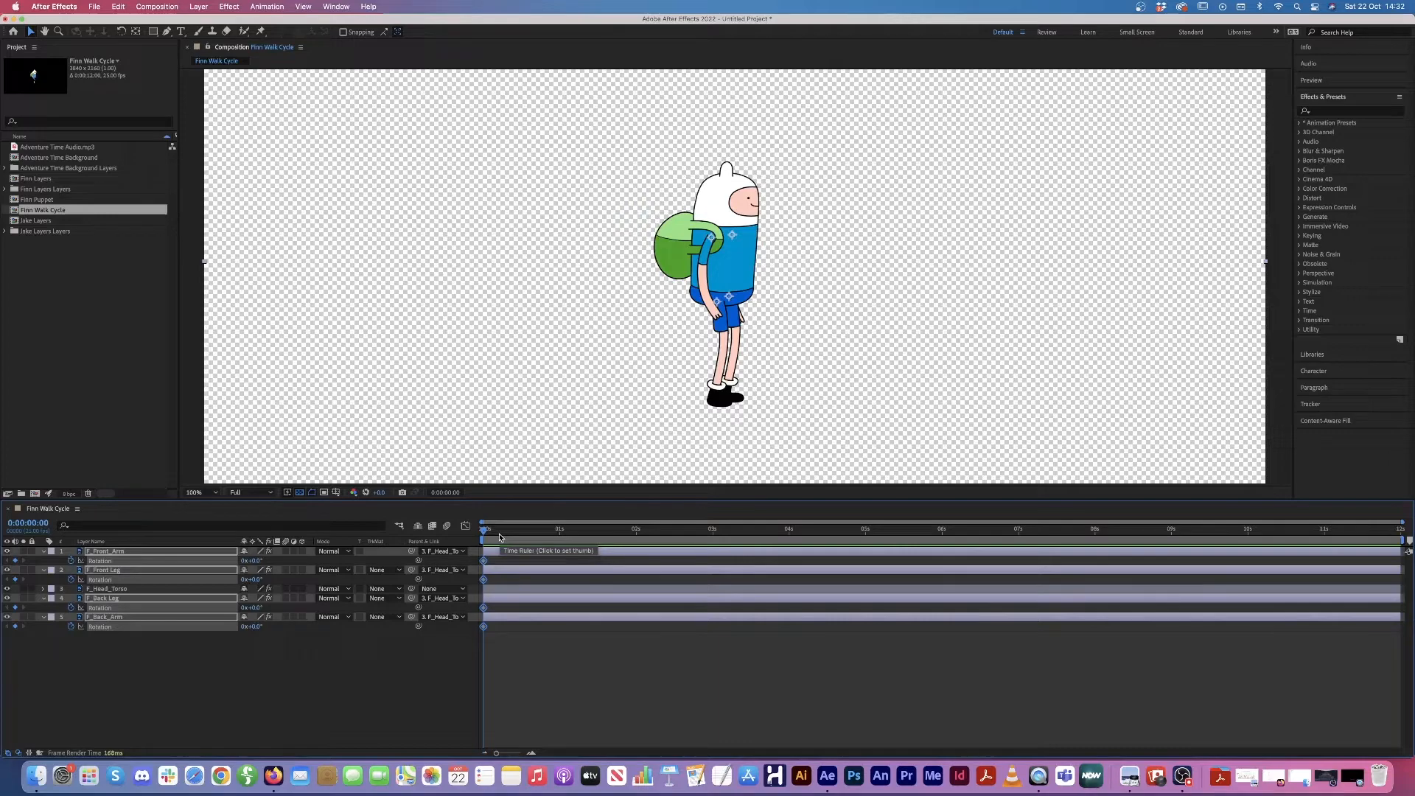
key(comma)
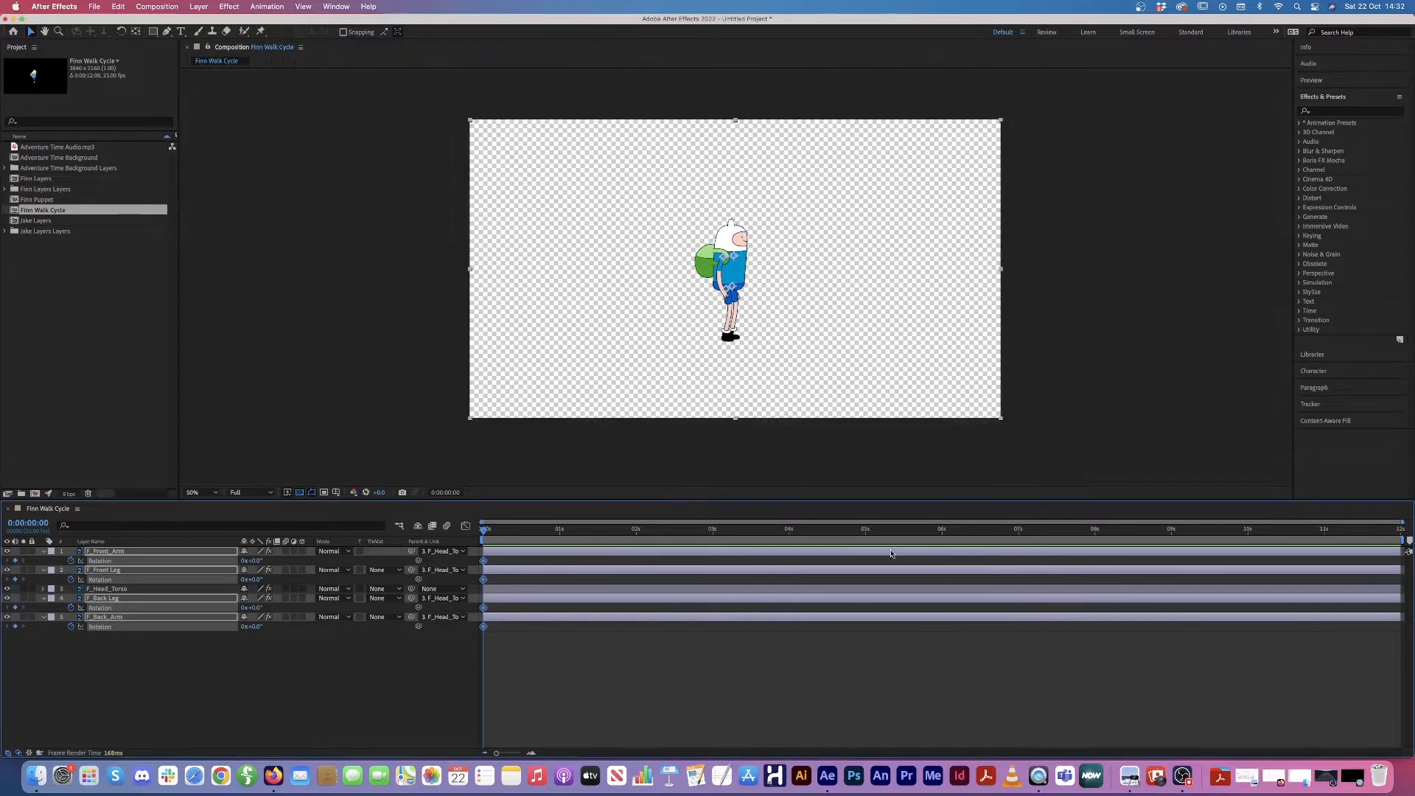
key(period)
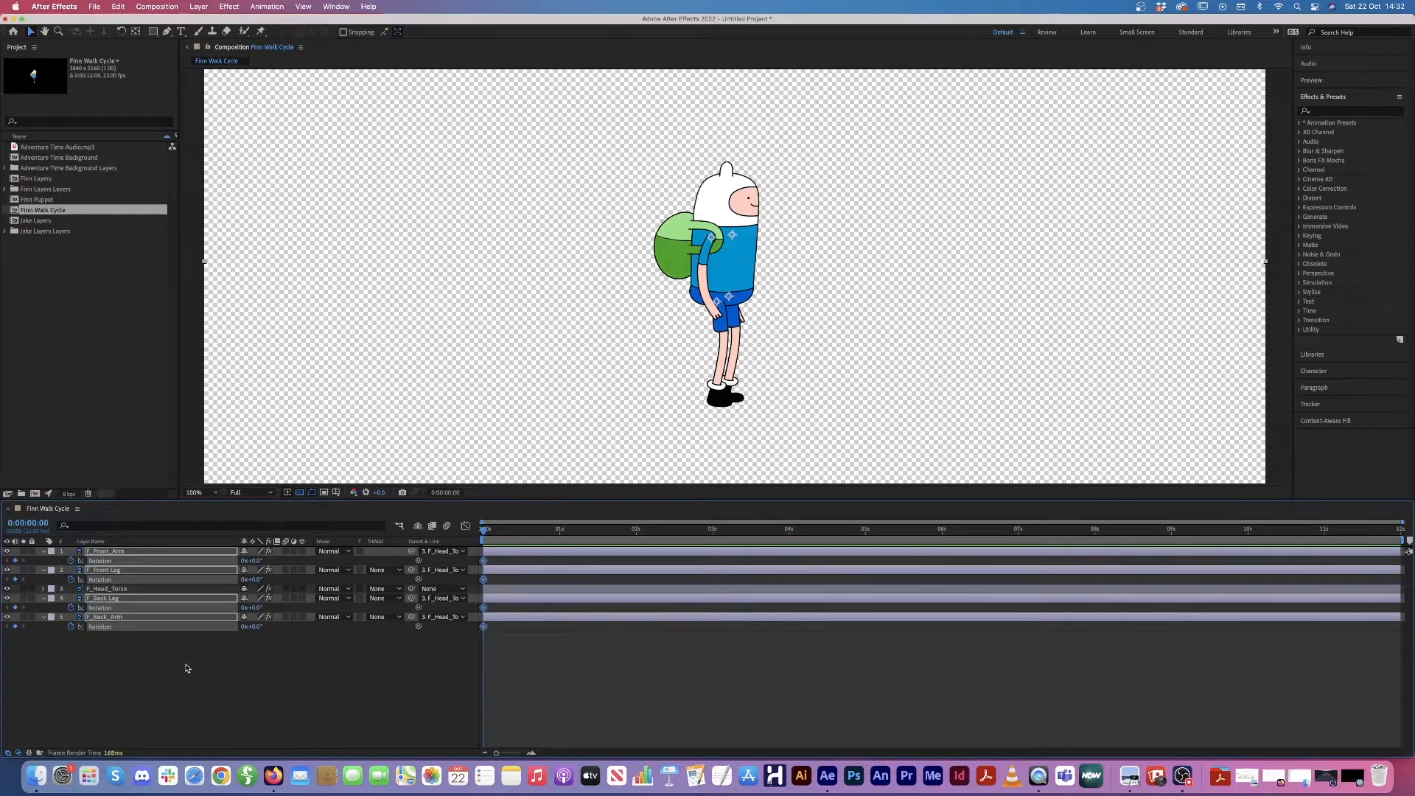
Step: Add a starting Position keyframe at 0:00 to the F_Head_Torso layer
click(218, 677)
click(140, 592)
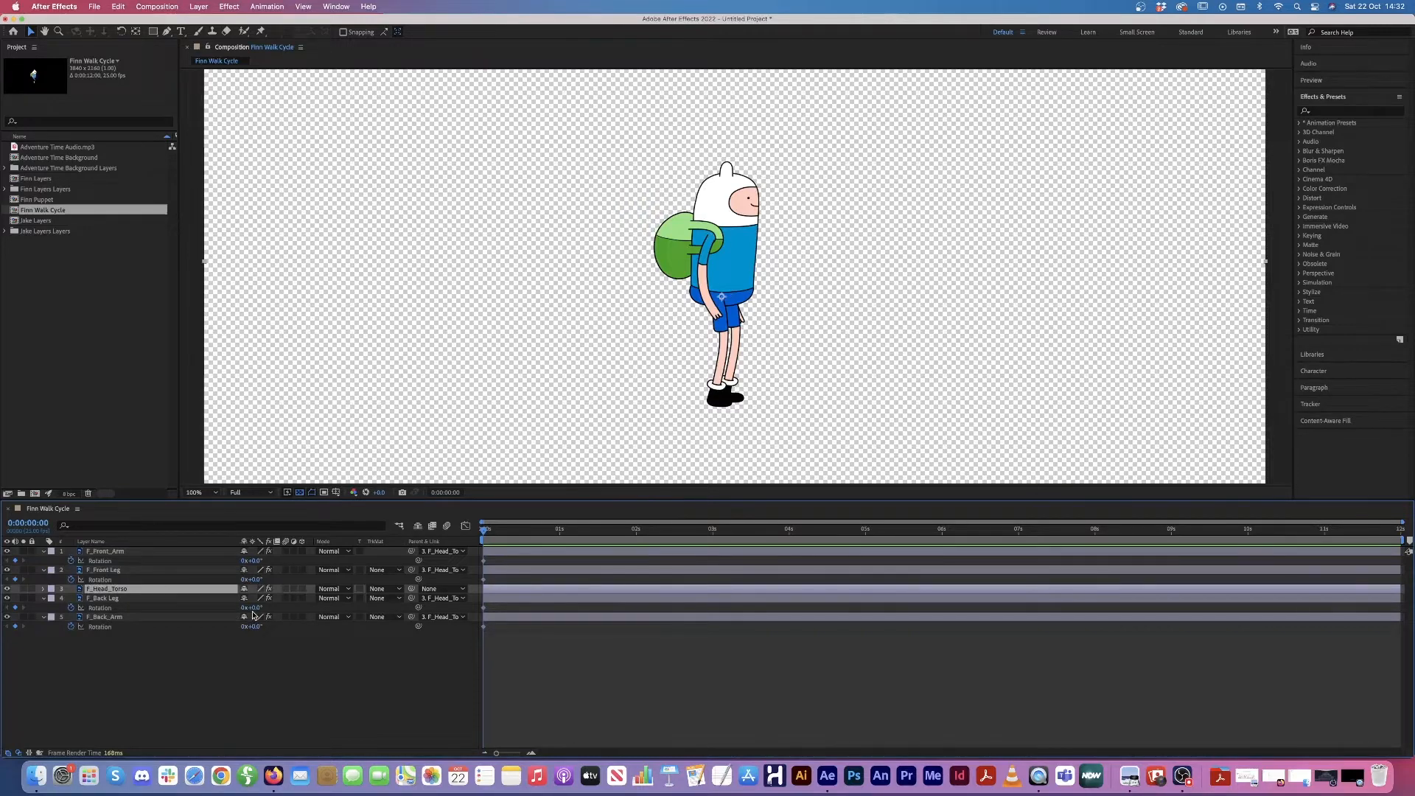
click(118, 598)
click(132, 592)
key(p)
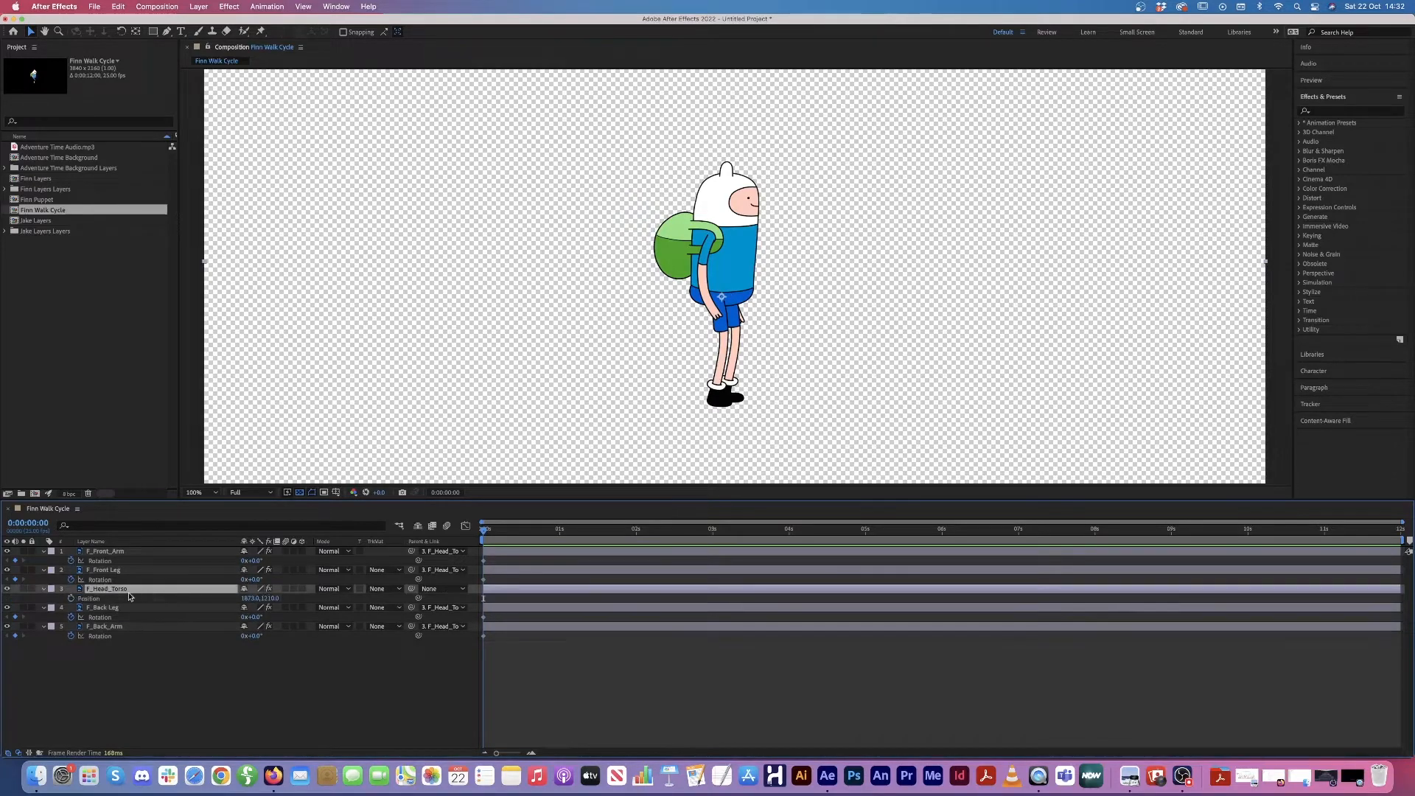
click(72, 599)
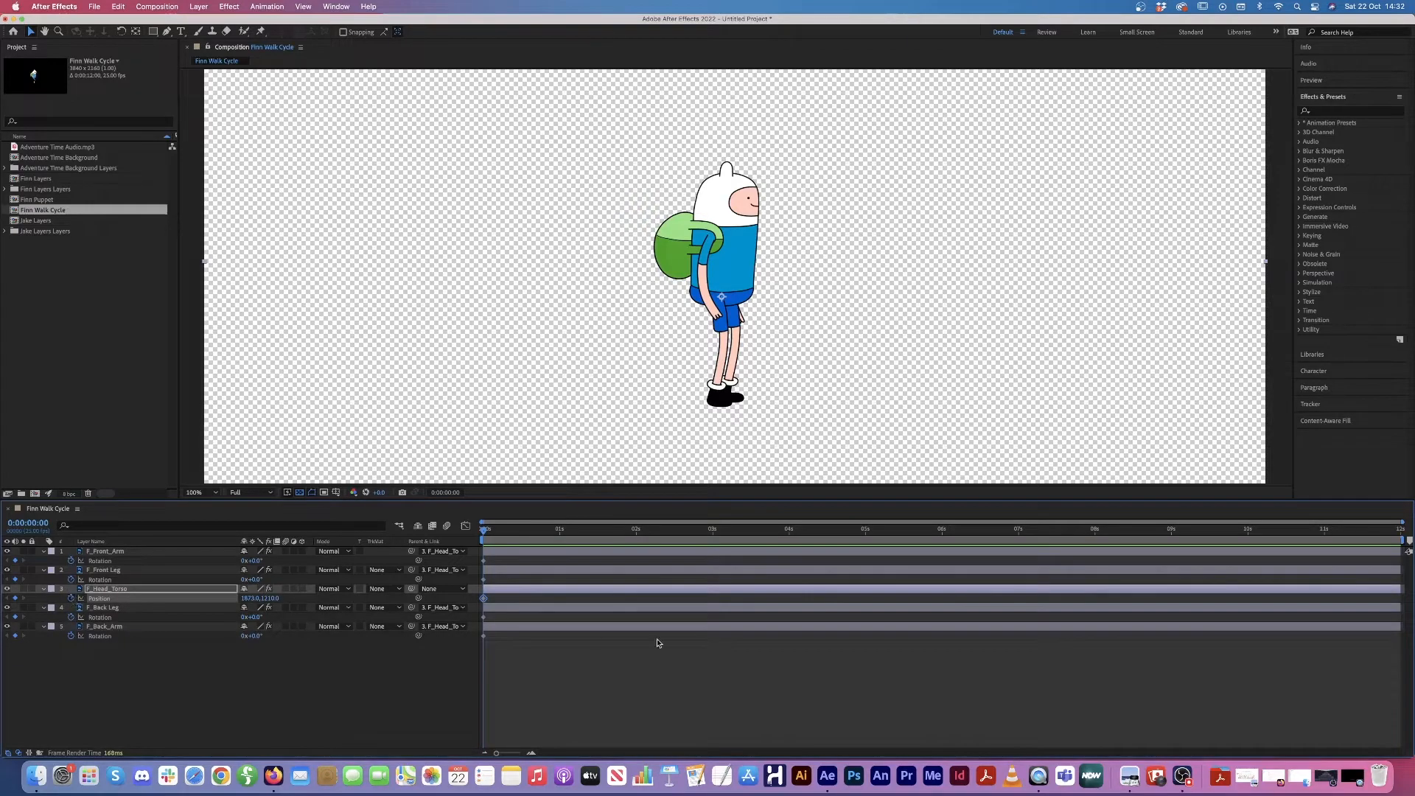
click(210, 679)
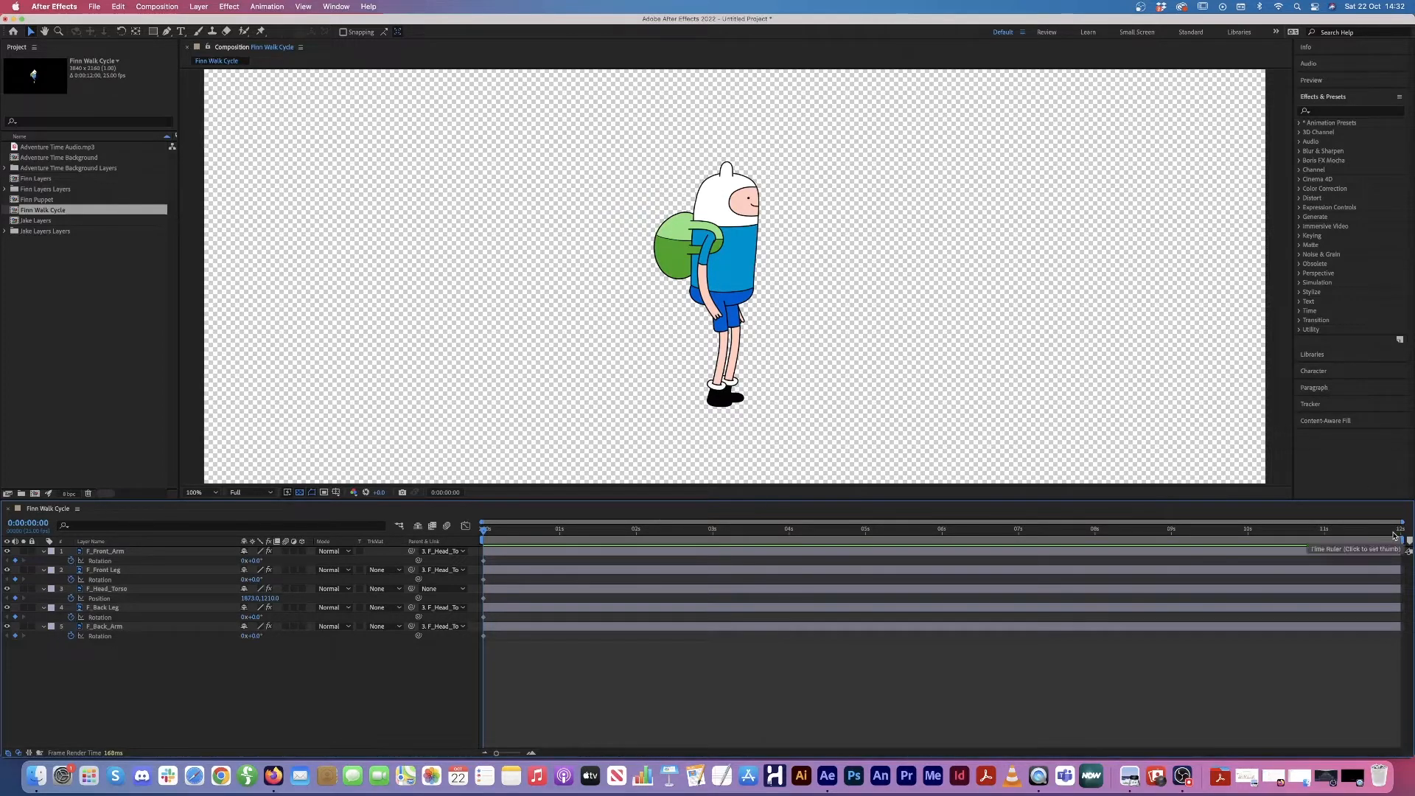
Step: Check the frame rate and duration in the Finn Walk Cycle composition's settings
drag(1396, 538, 351, 530)
click(154, 6)
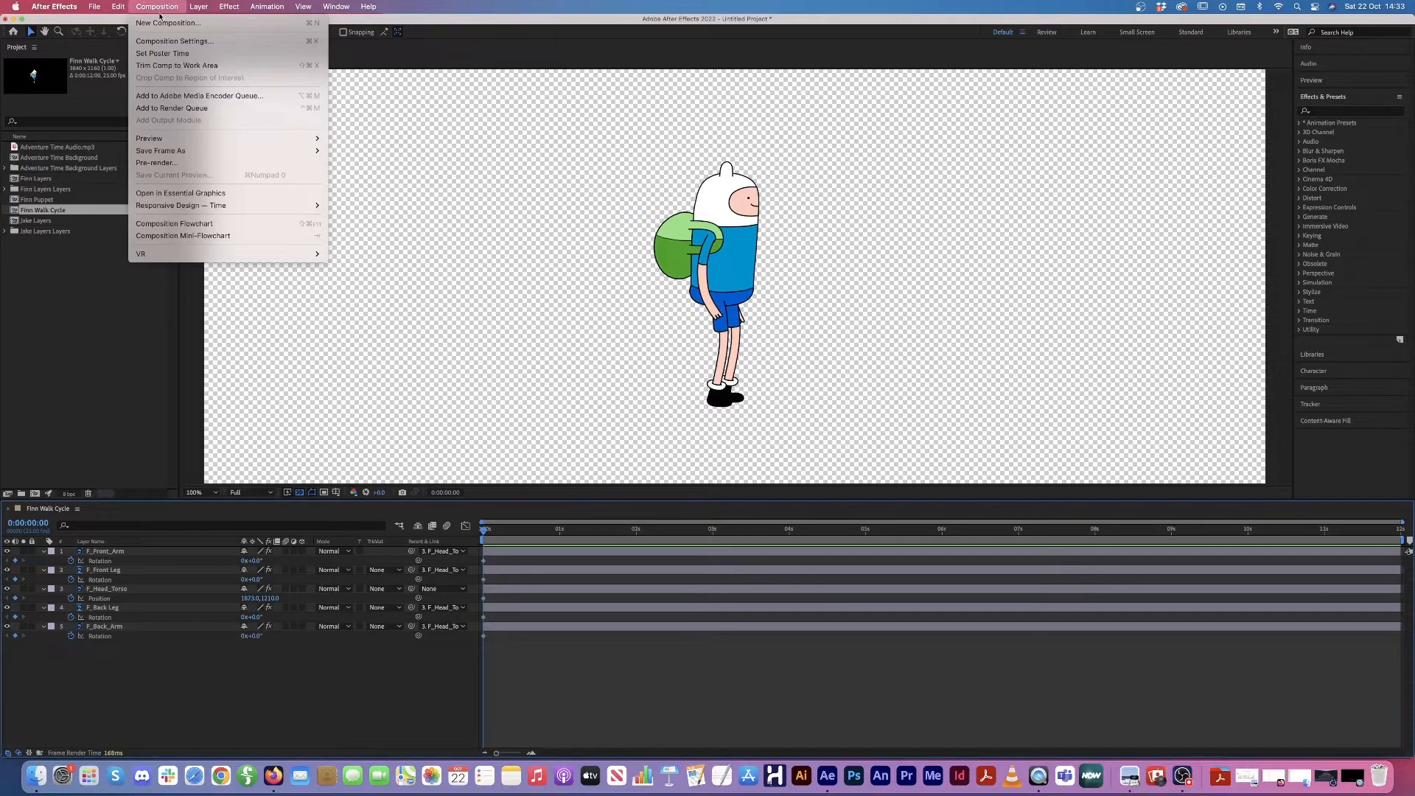
click(159, 41)
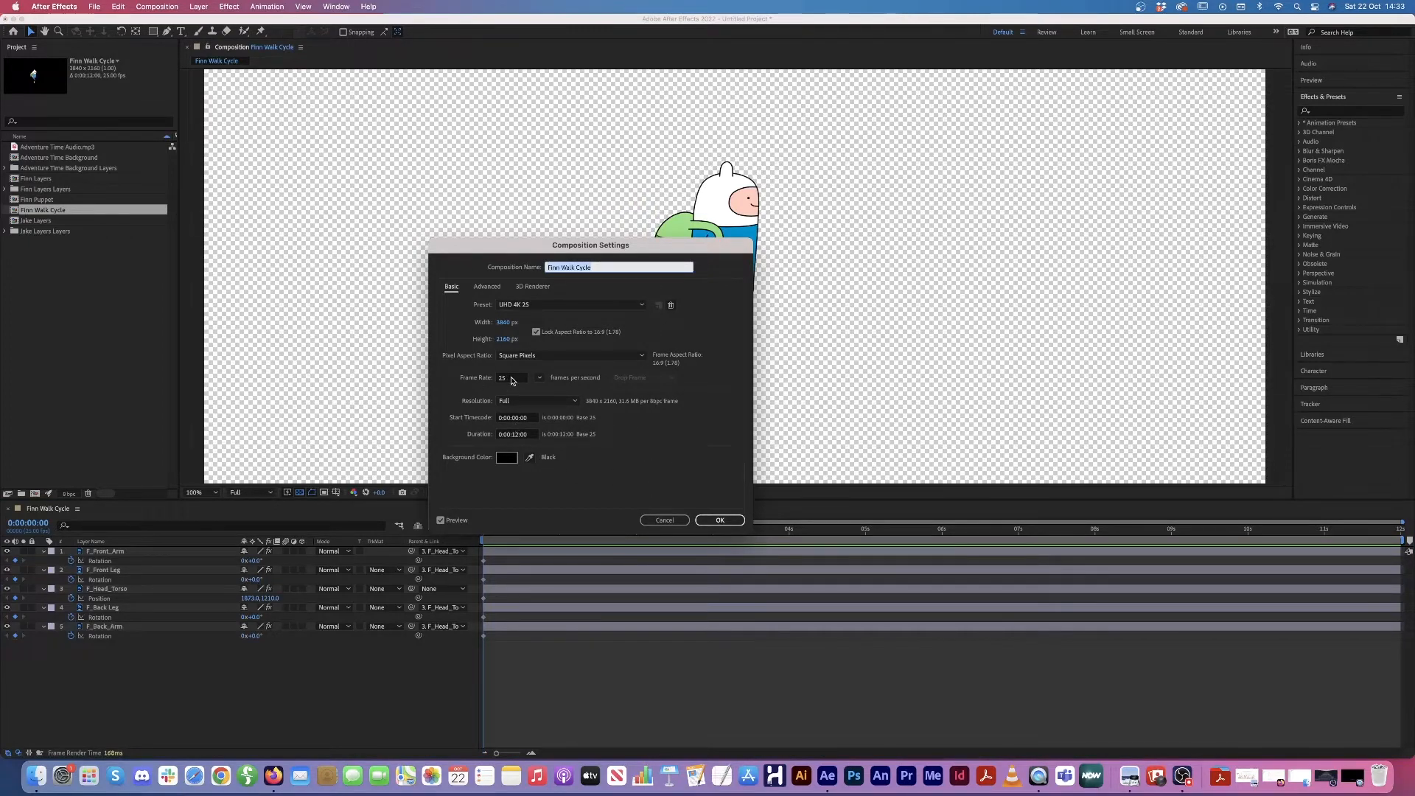
click(513, 379)
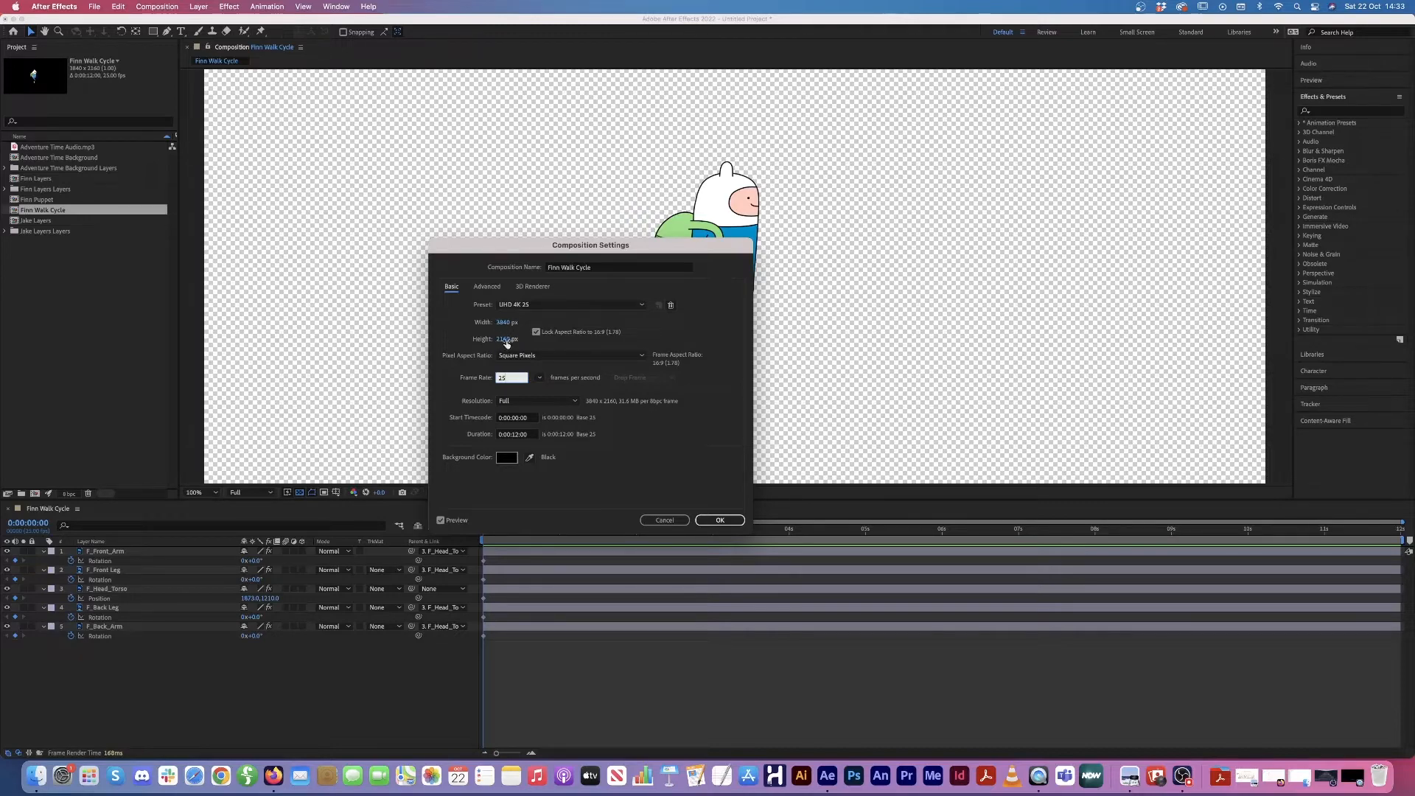
click(515, 438)
click(720, 520)
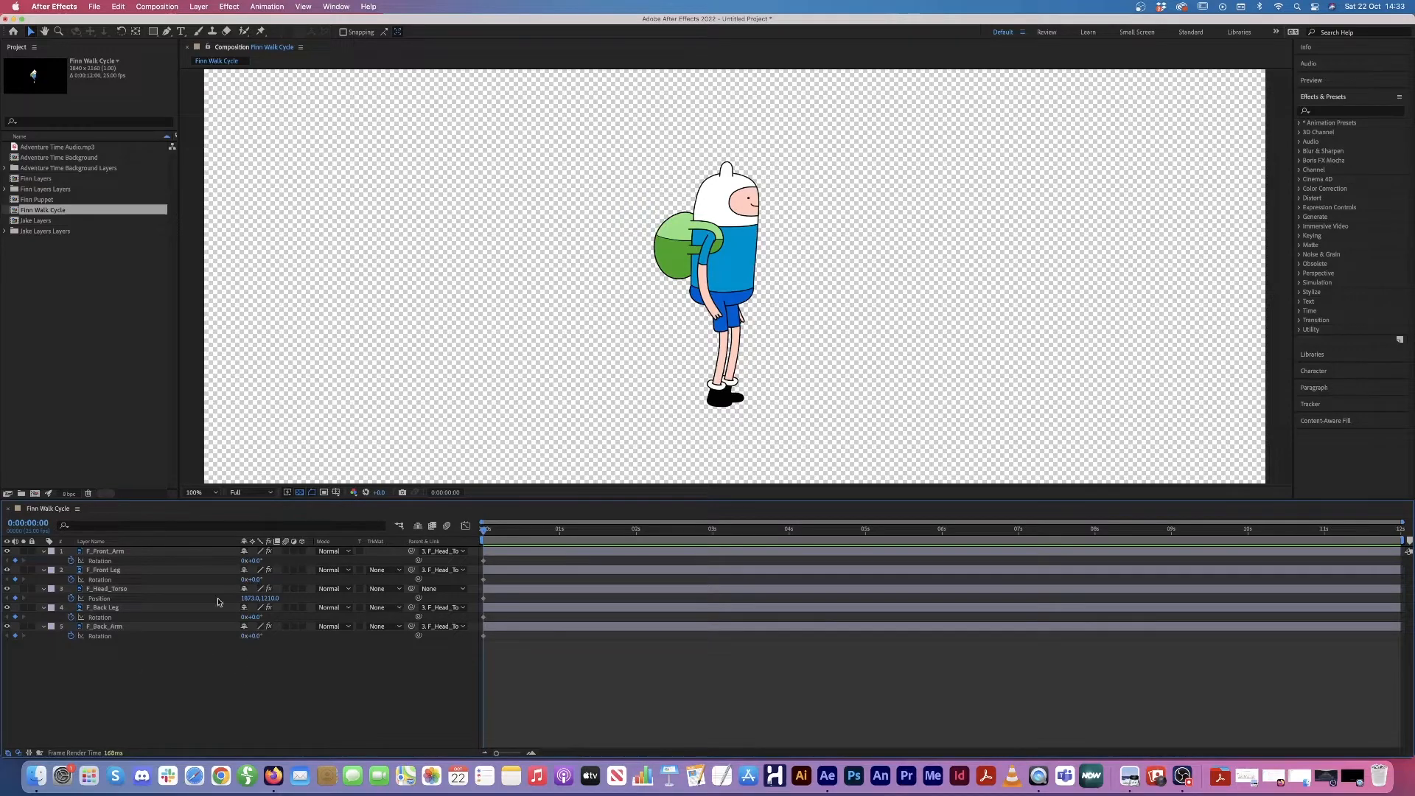
Step: Reveal the keyframed properties of all layers and inspect the F_Front_Arm layer's Front Hand, Front Elbow and Front Shoulder pins
key(super+a)
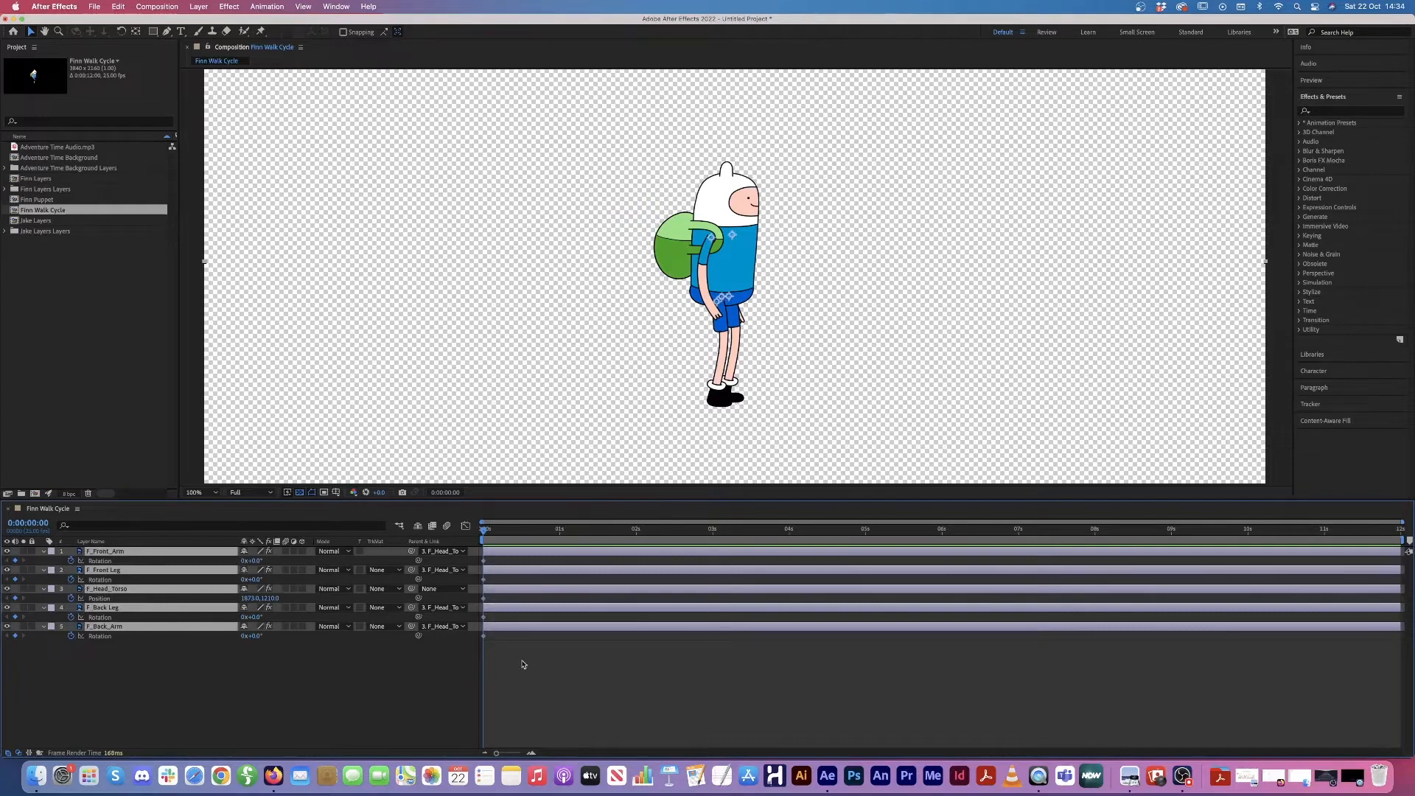
key(u)
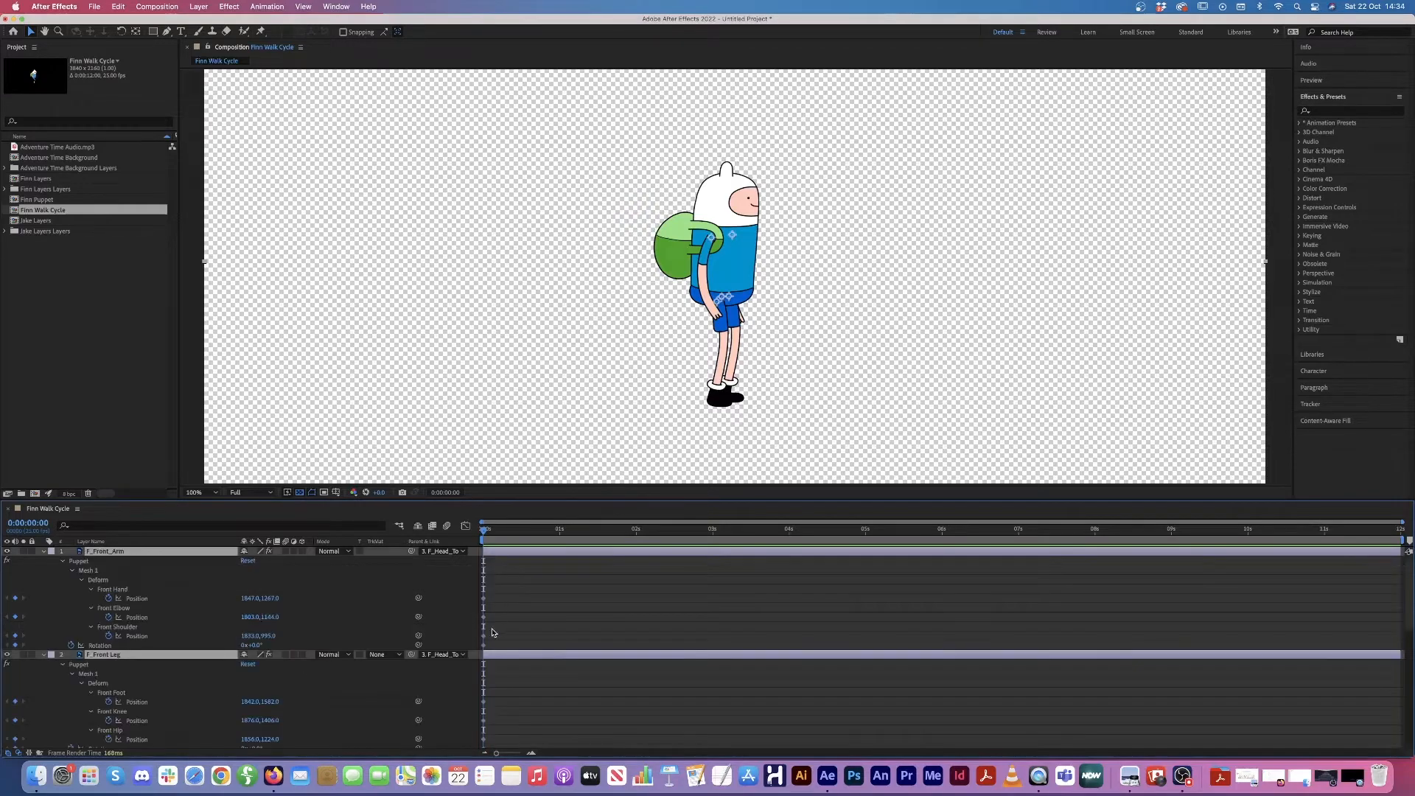
scroll(487, 626, up, 3)
scroll(163, 583, up, 3)
click(123, 591)
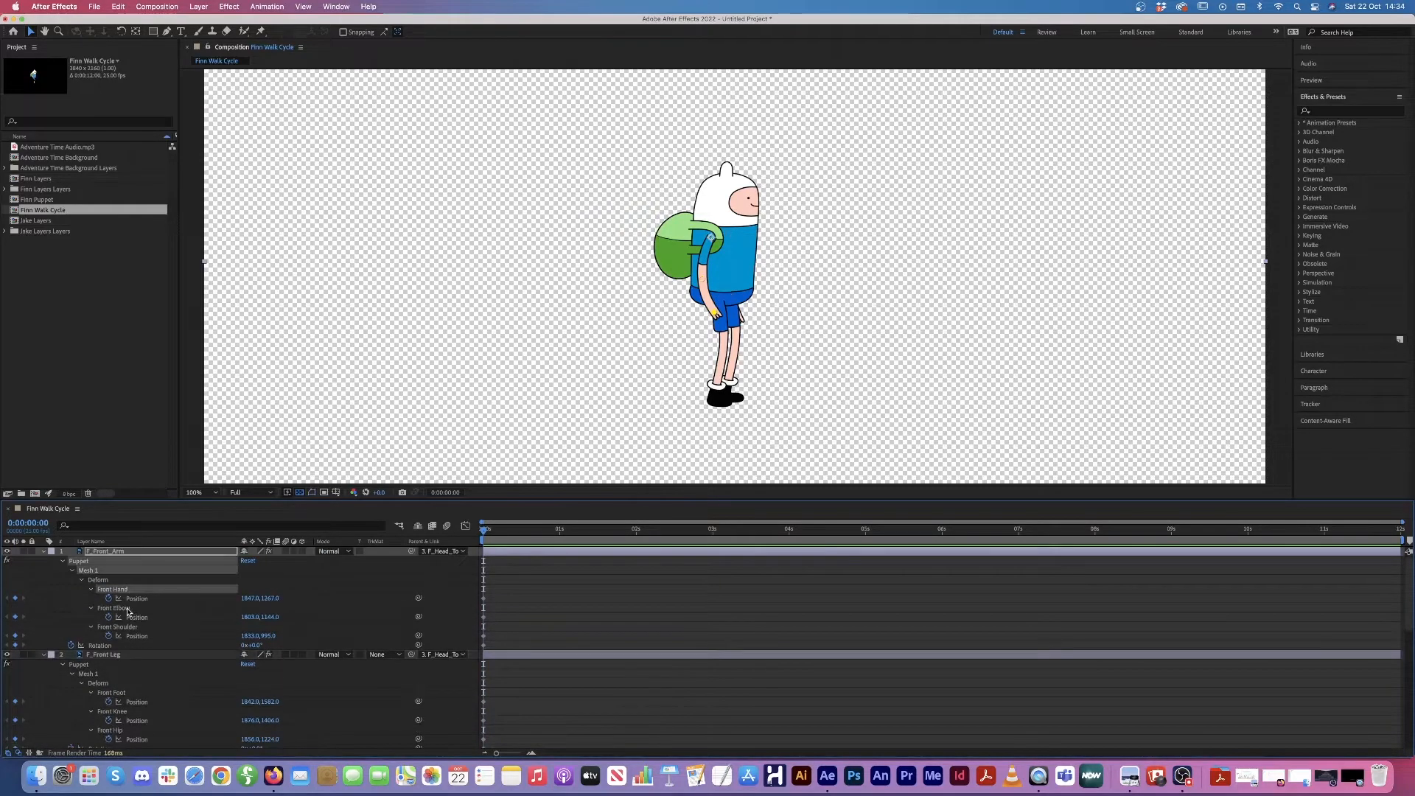
click(128, 609)
click(129, 628)
click(122, 590)
click(123, 609)
scroll(125, 630, down, 1)
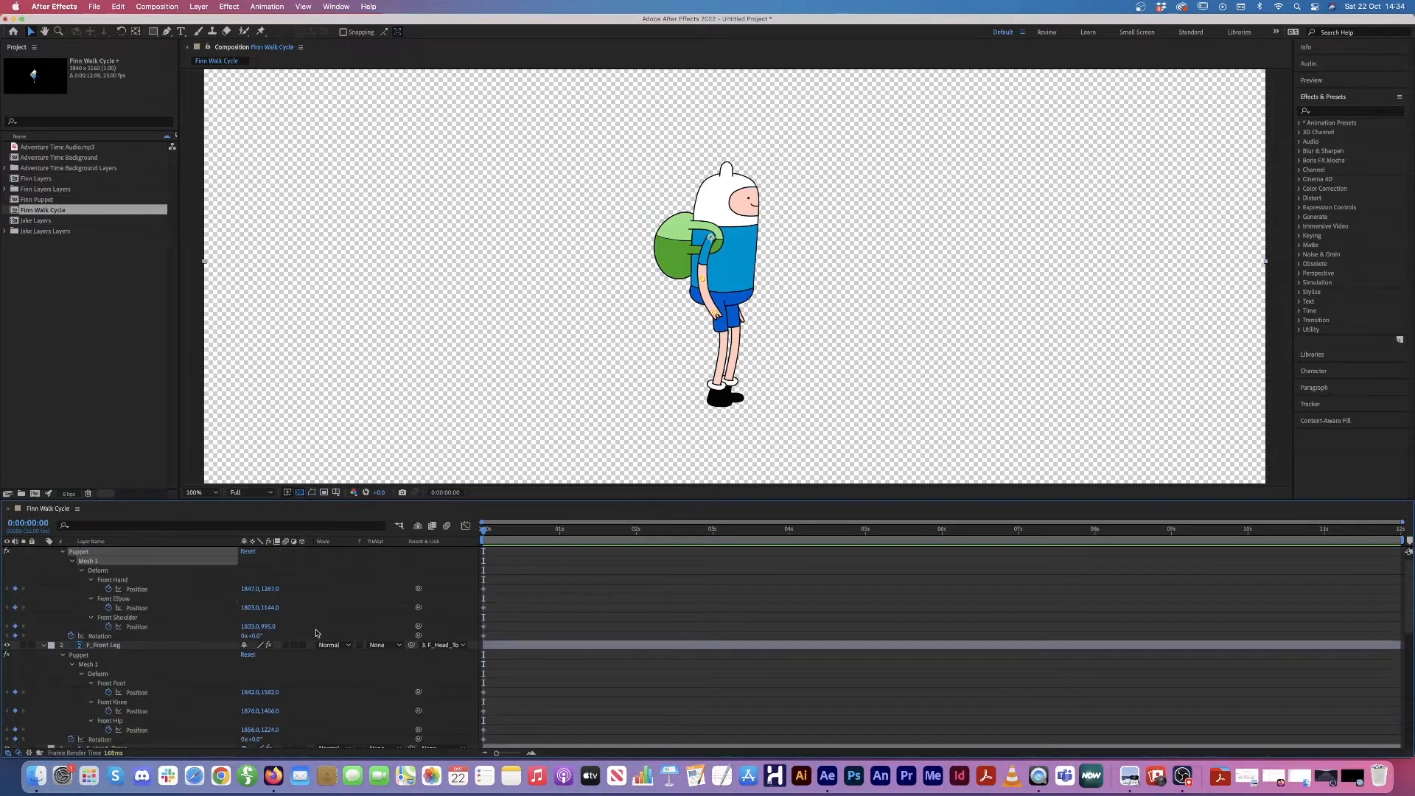
click(507, 634)
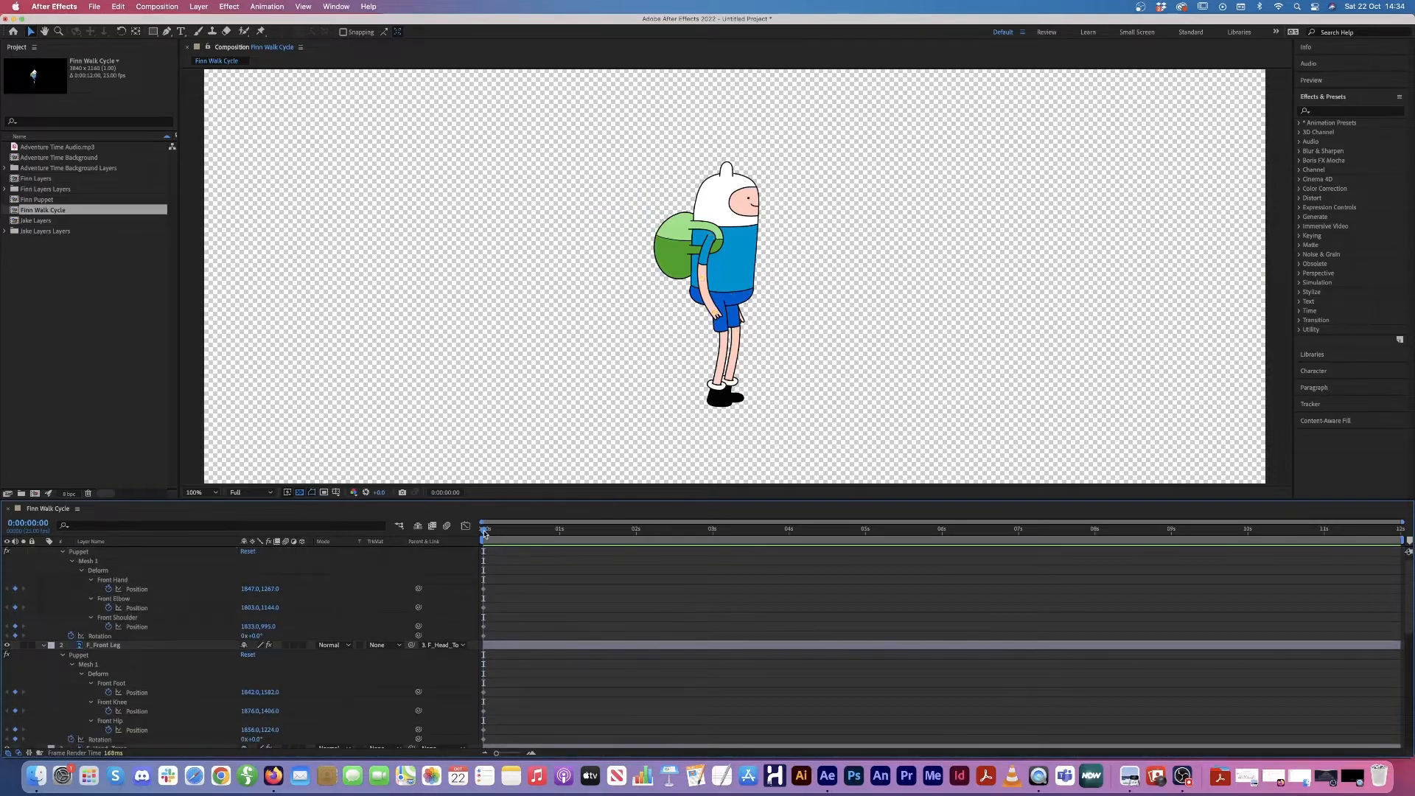
Step: Examine the starting pin, rotation and position keyframes of every layer, returning the playhead to 0:00
drag(484, 533, 664, 531)
scroll(497, 660, down, 10)
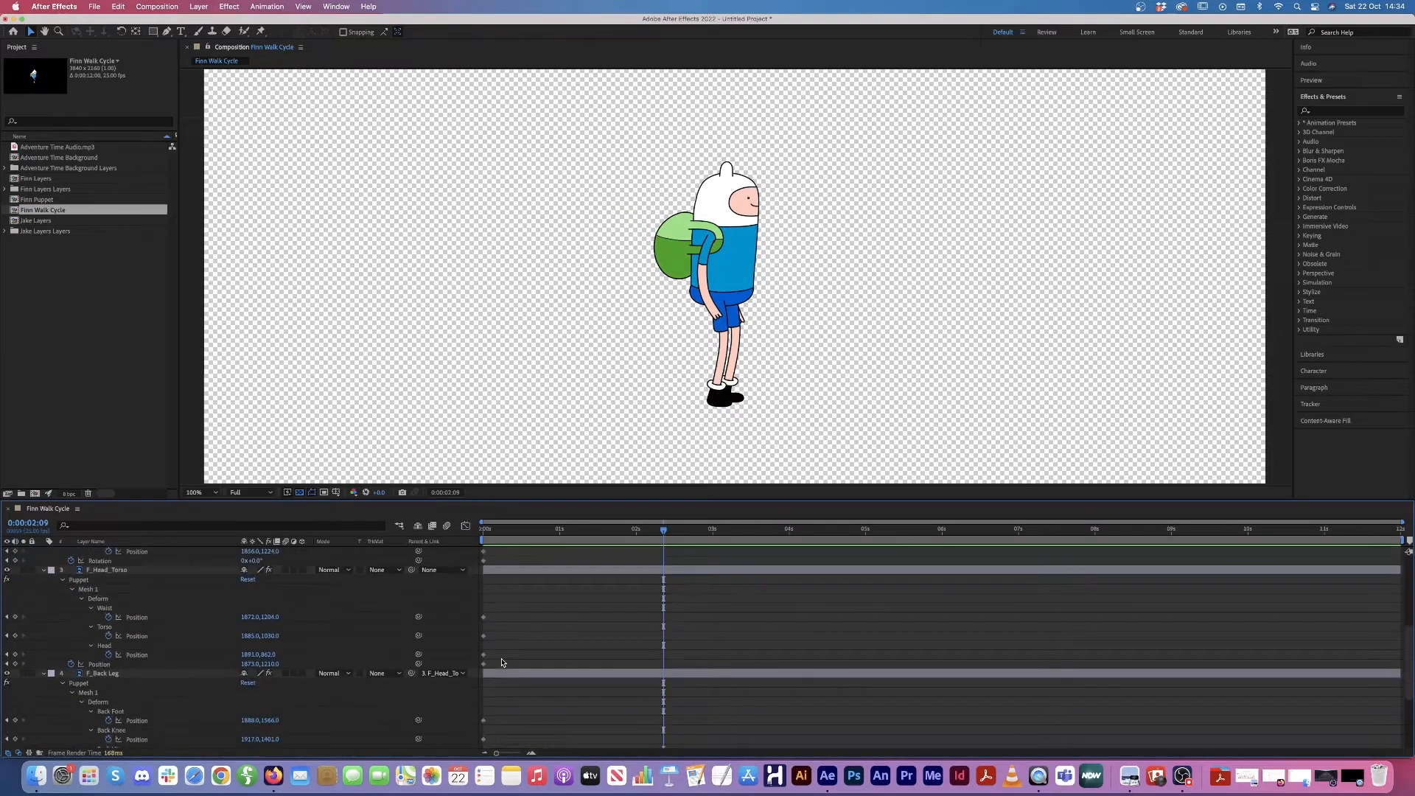
scroll(502, 662, up, 6)
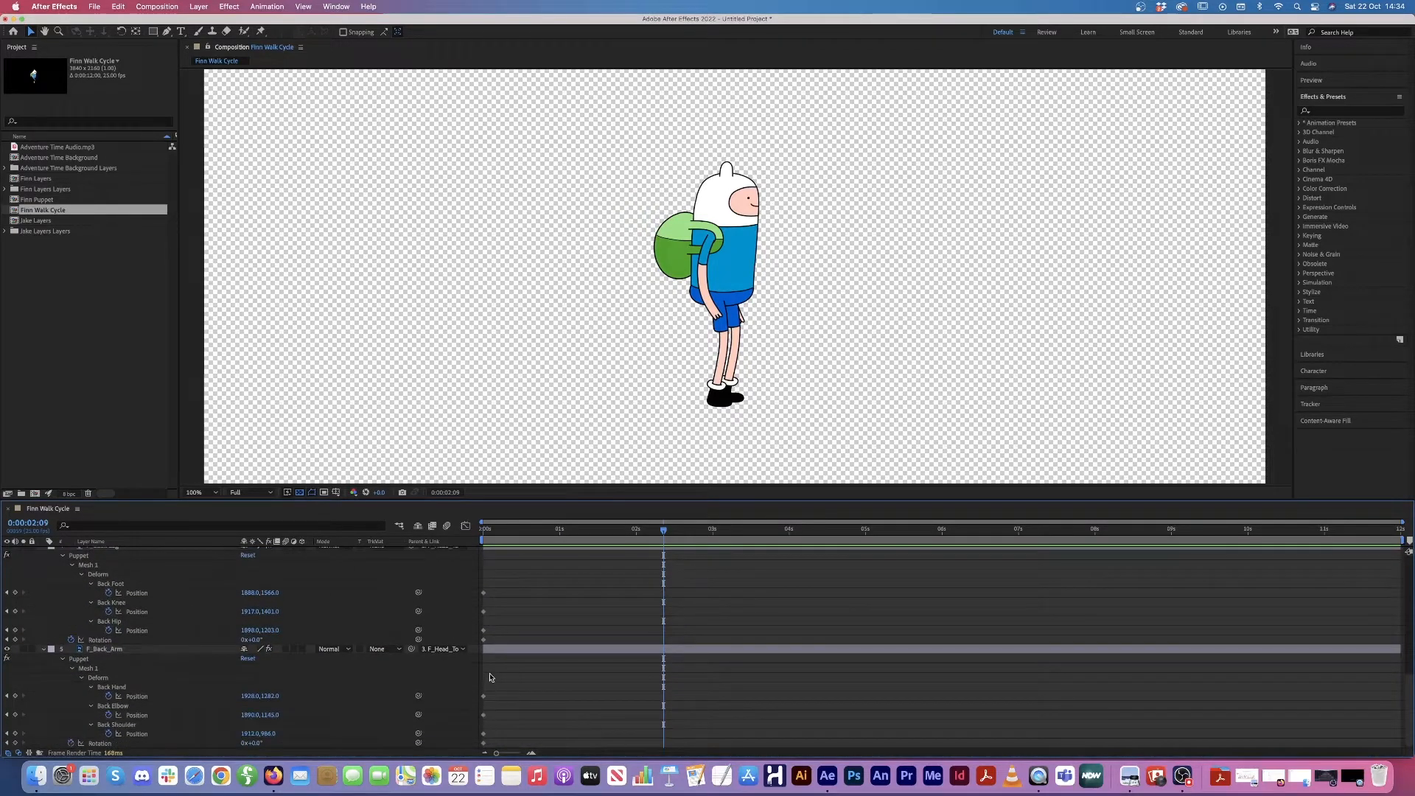
scroll(490, 679, up, 3)
scroll(490, 679, up, 5)
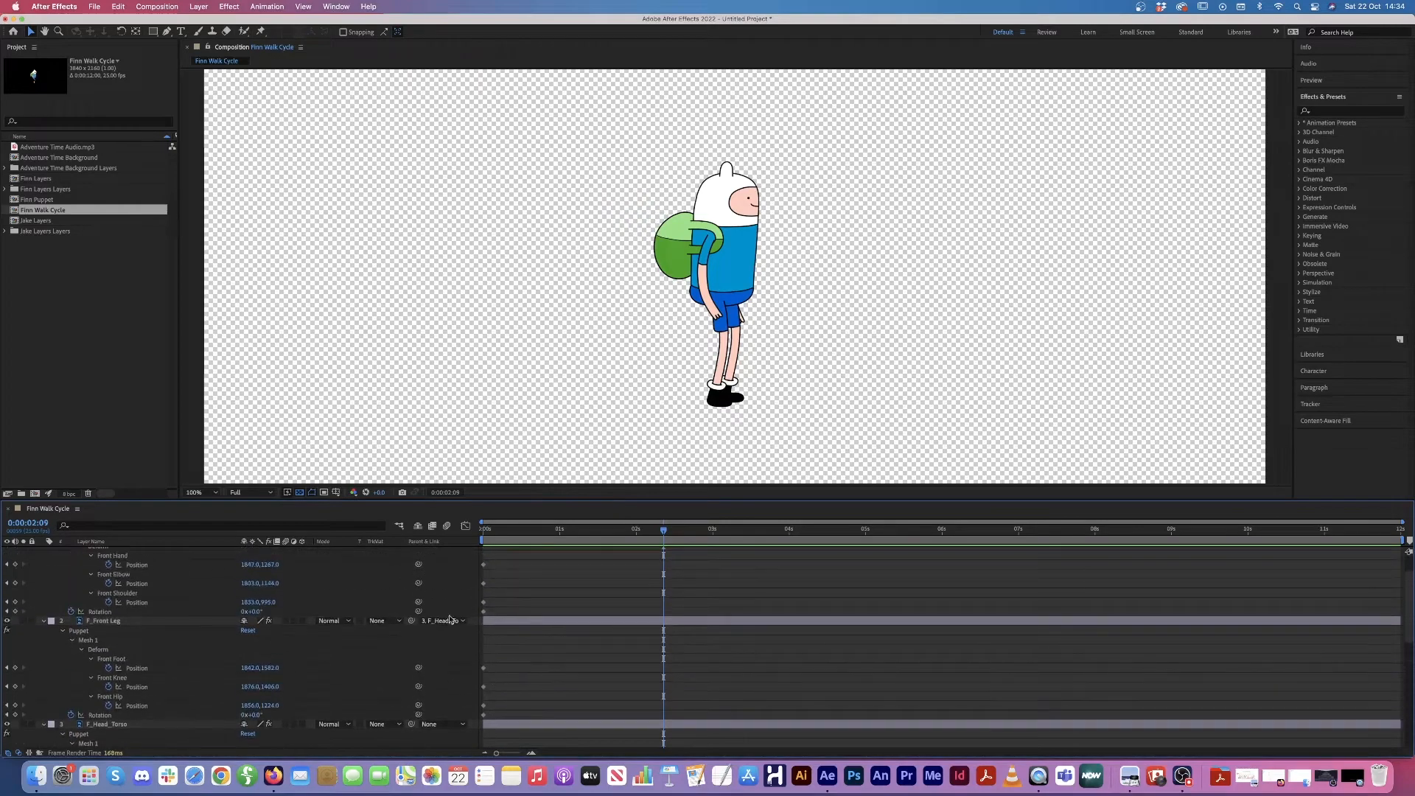
scroll(149, 596, up, 1)
scroll(147, 575, up, 3)
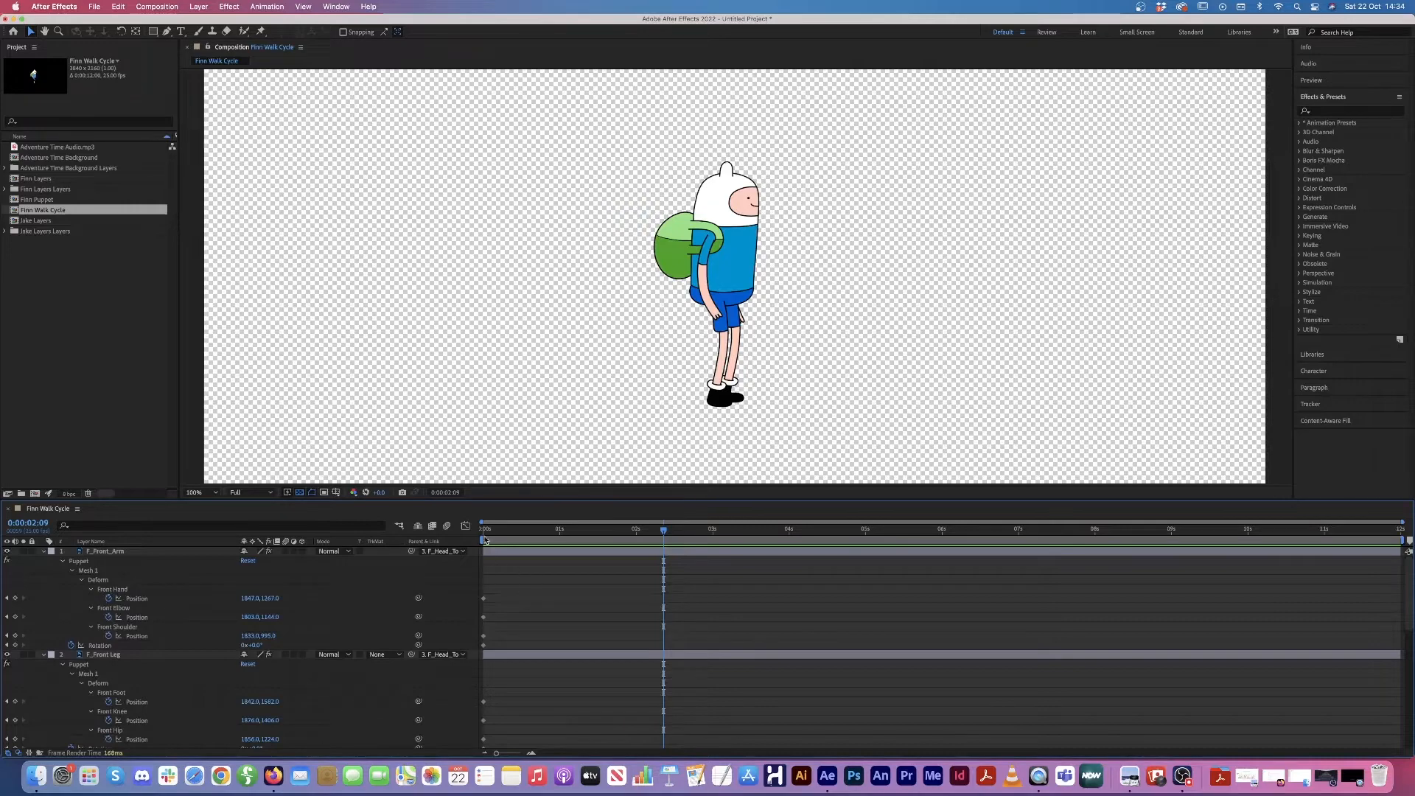
click(485, 529)
scroll(147, 663, down, 2)
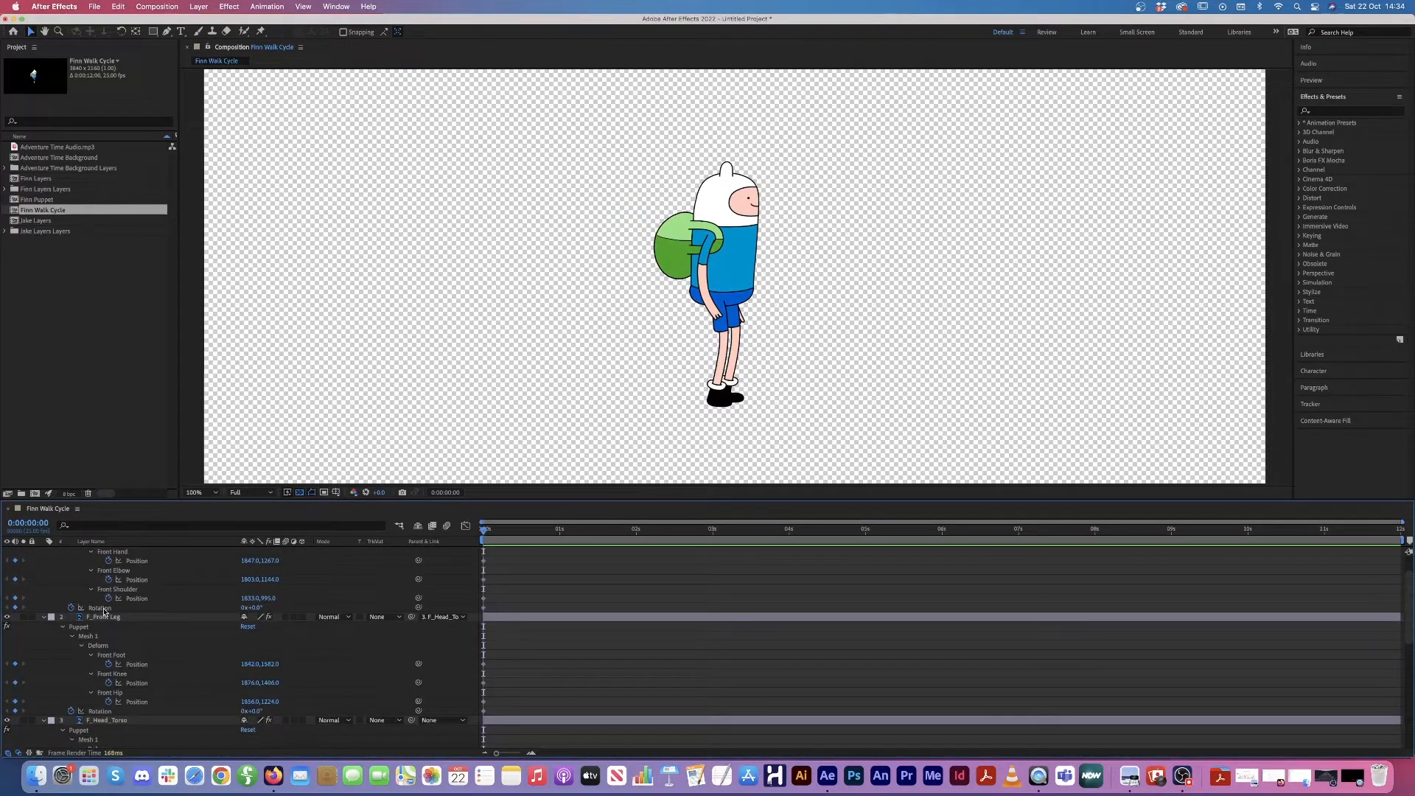
scroll(133, 730, down, 6)
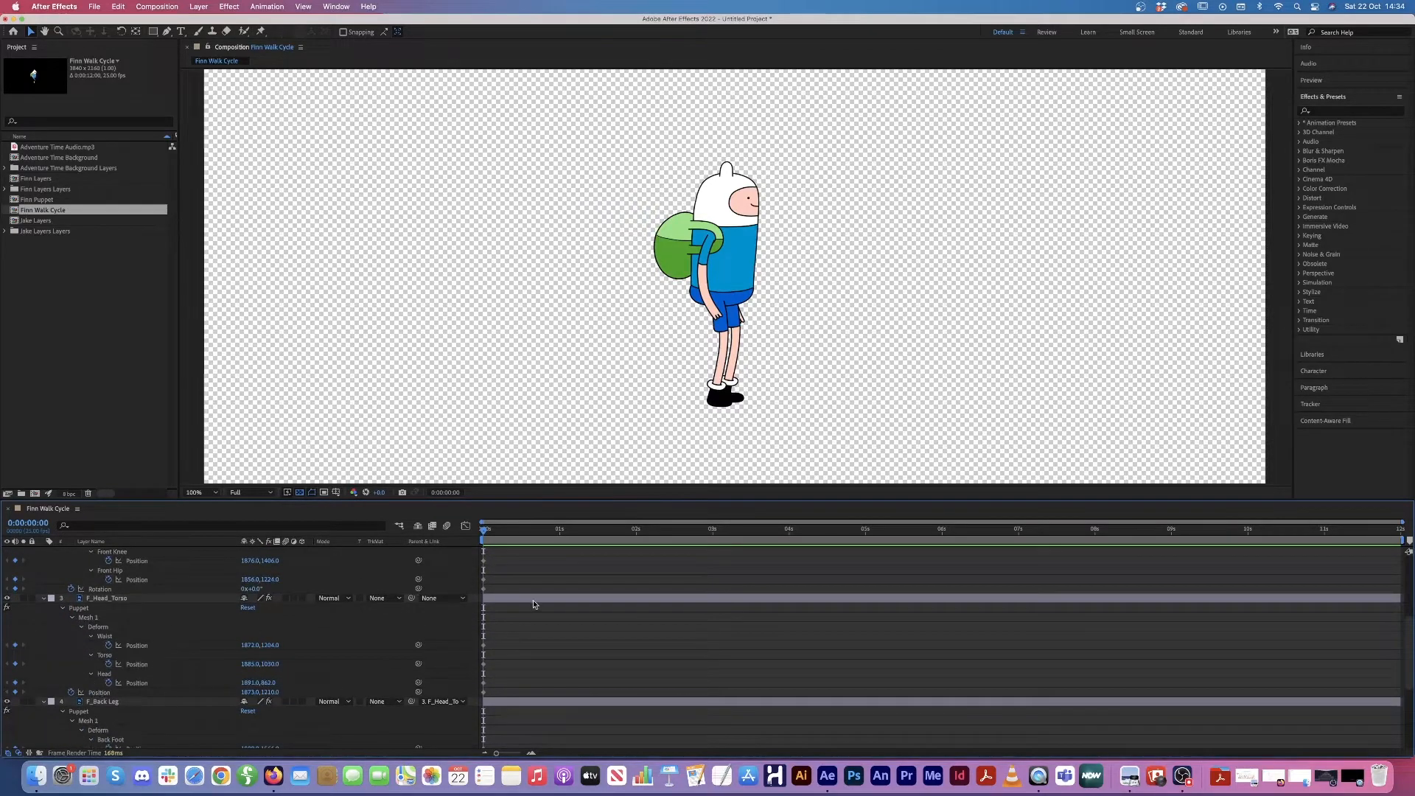
scroll(530, 600, up, 8)
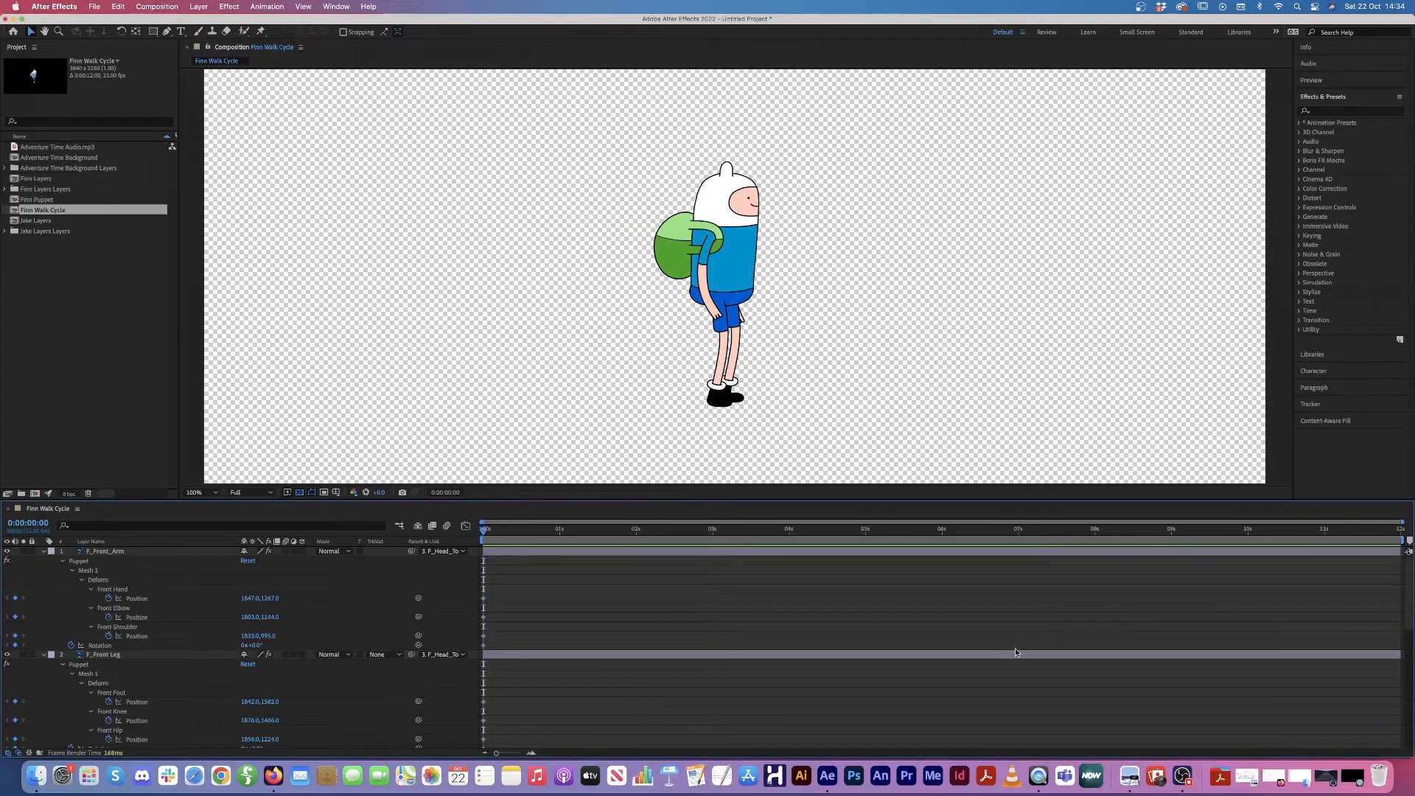
Step: Switch to Preview to study the frame numbers and pose order in Walk Cycle Poses Updated.png, then minimize the image
click(1248, 778)
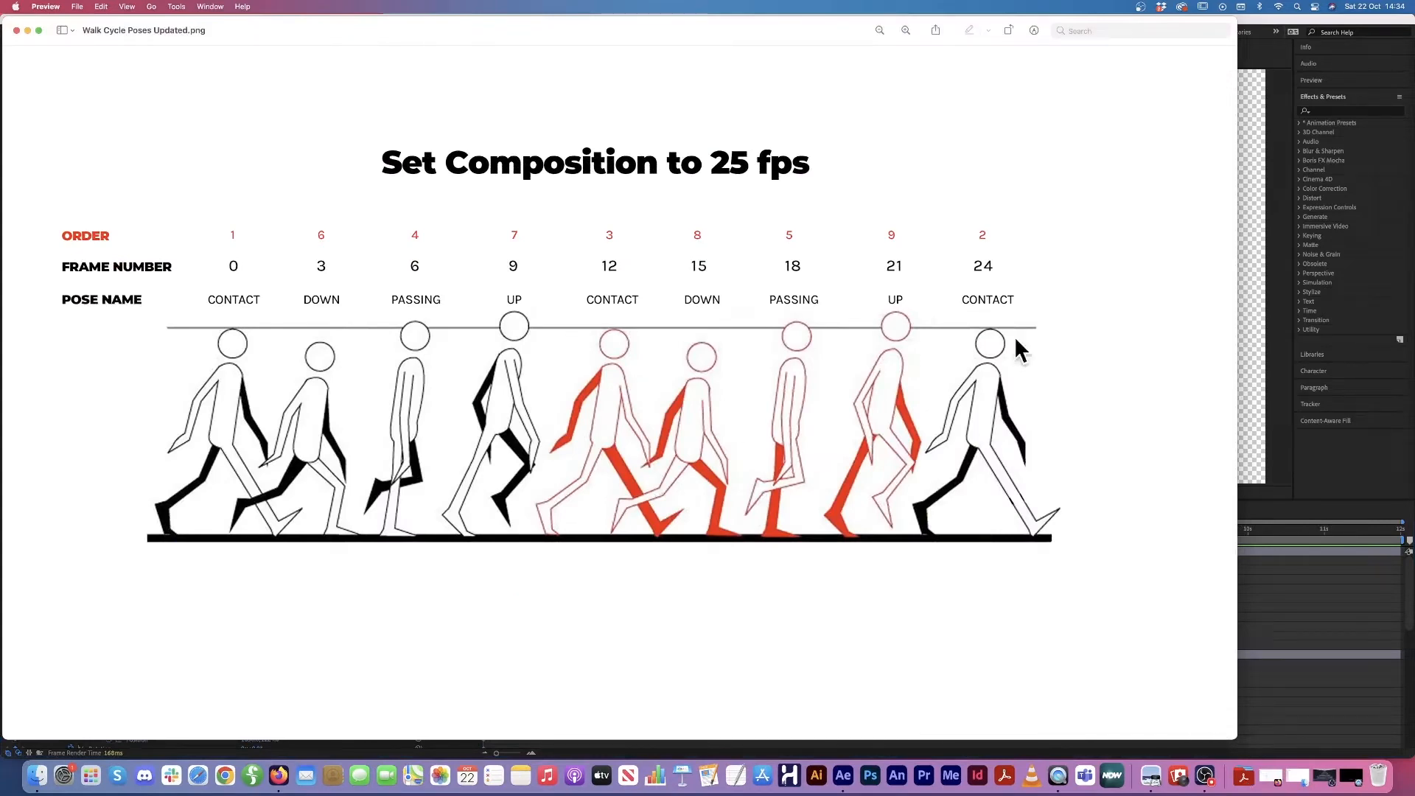
drag(693, 25, 795, 22)
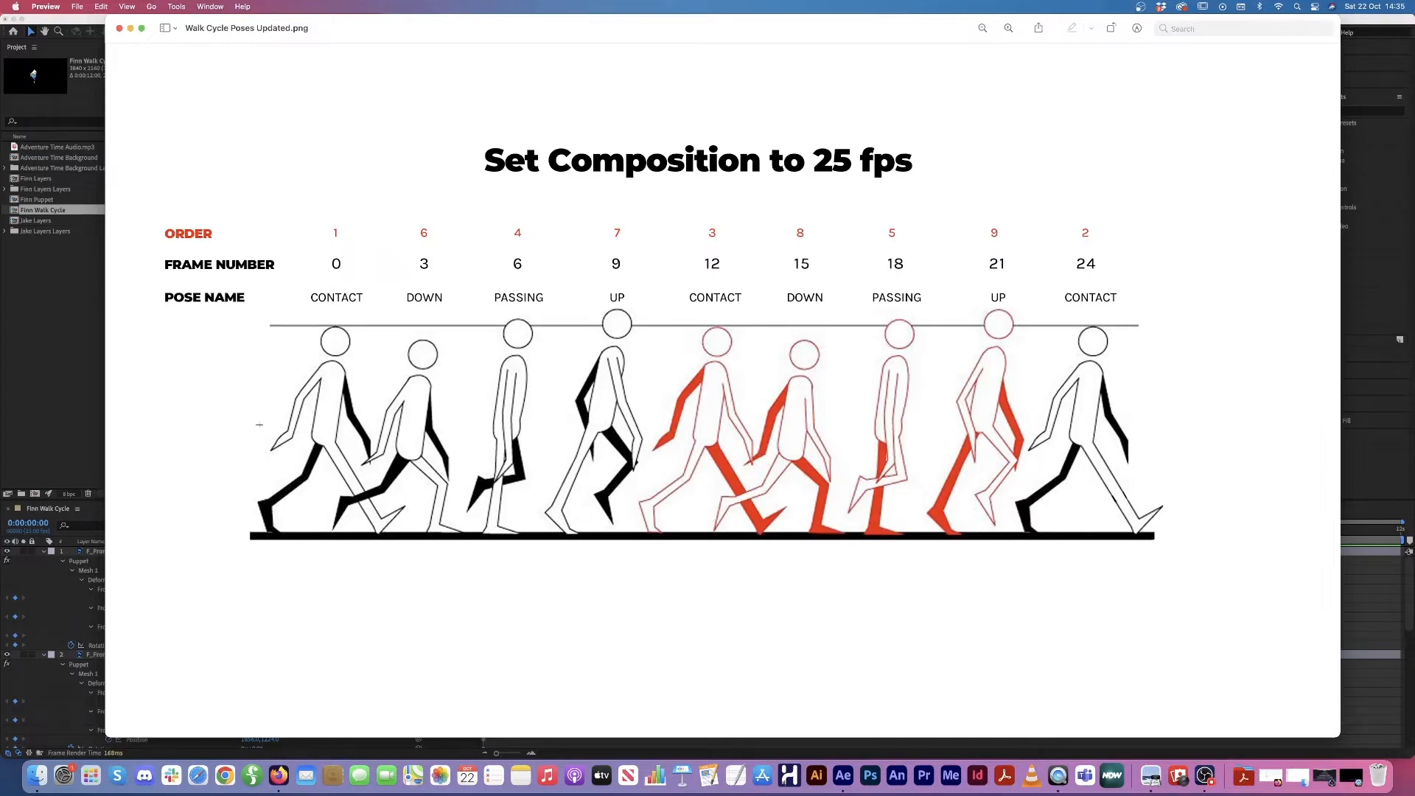
click(130, 28)
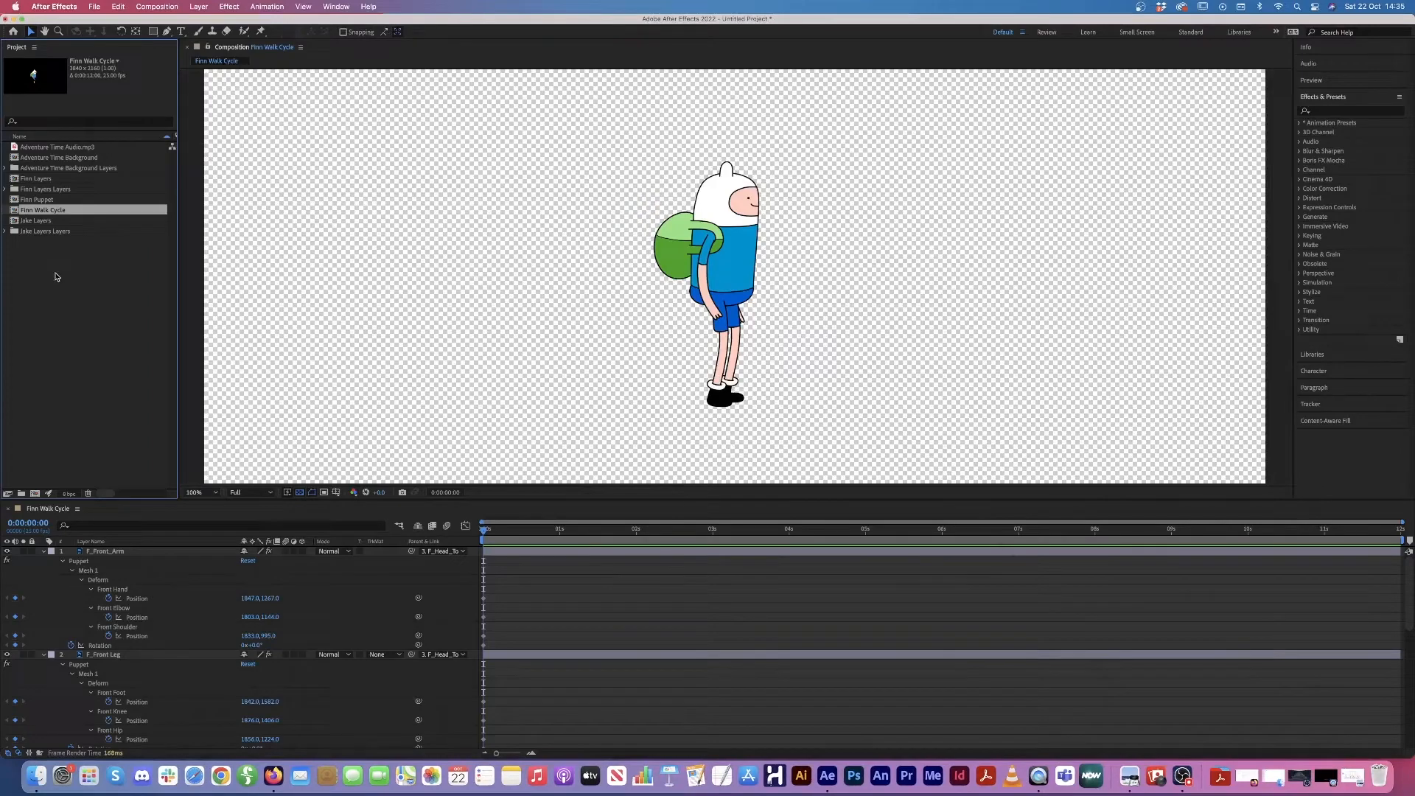
Step: Import Walk Cycle Poses Updated.png into the project from the folder containing Adventure Time Assets
click(76, 300)
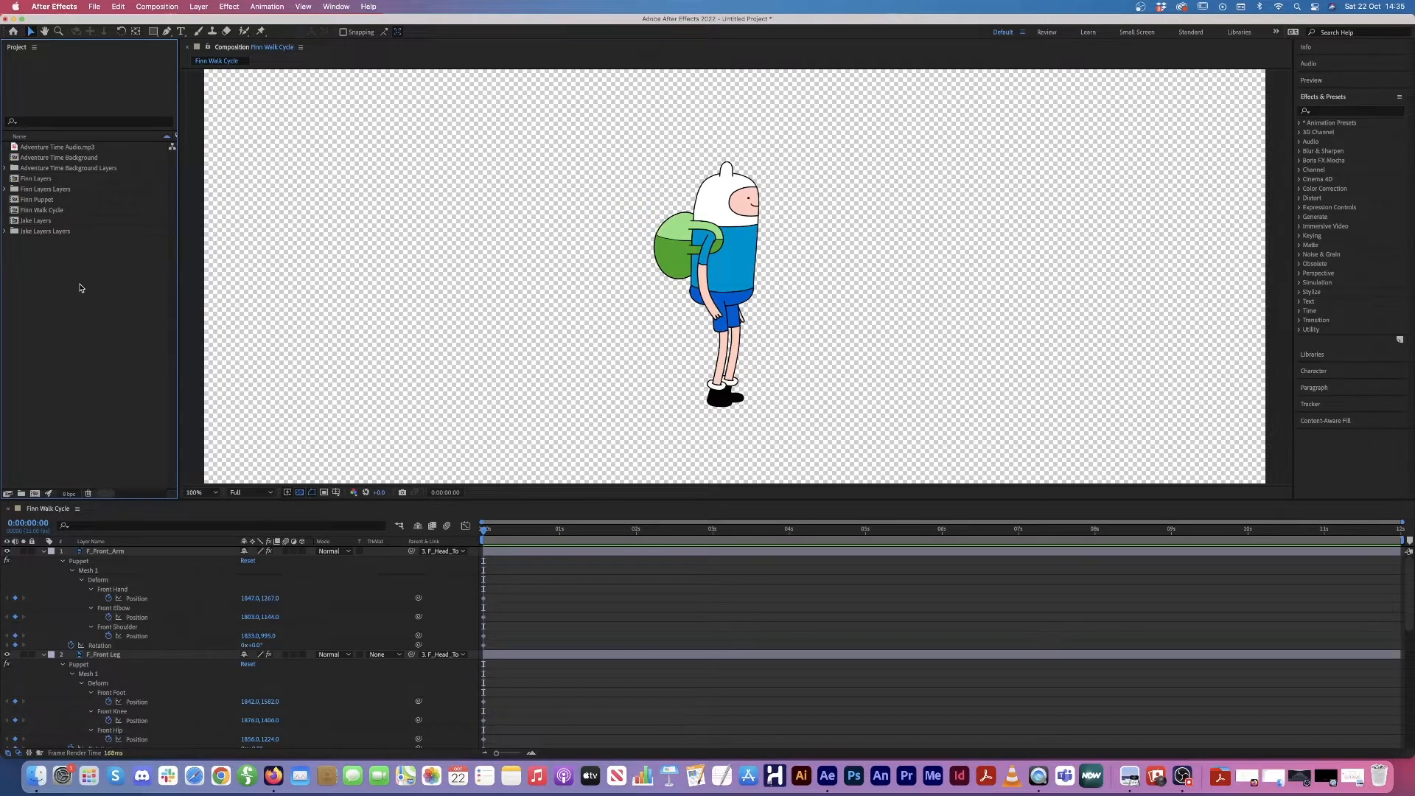
double_click(81, 287)
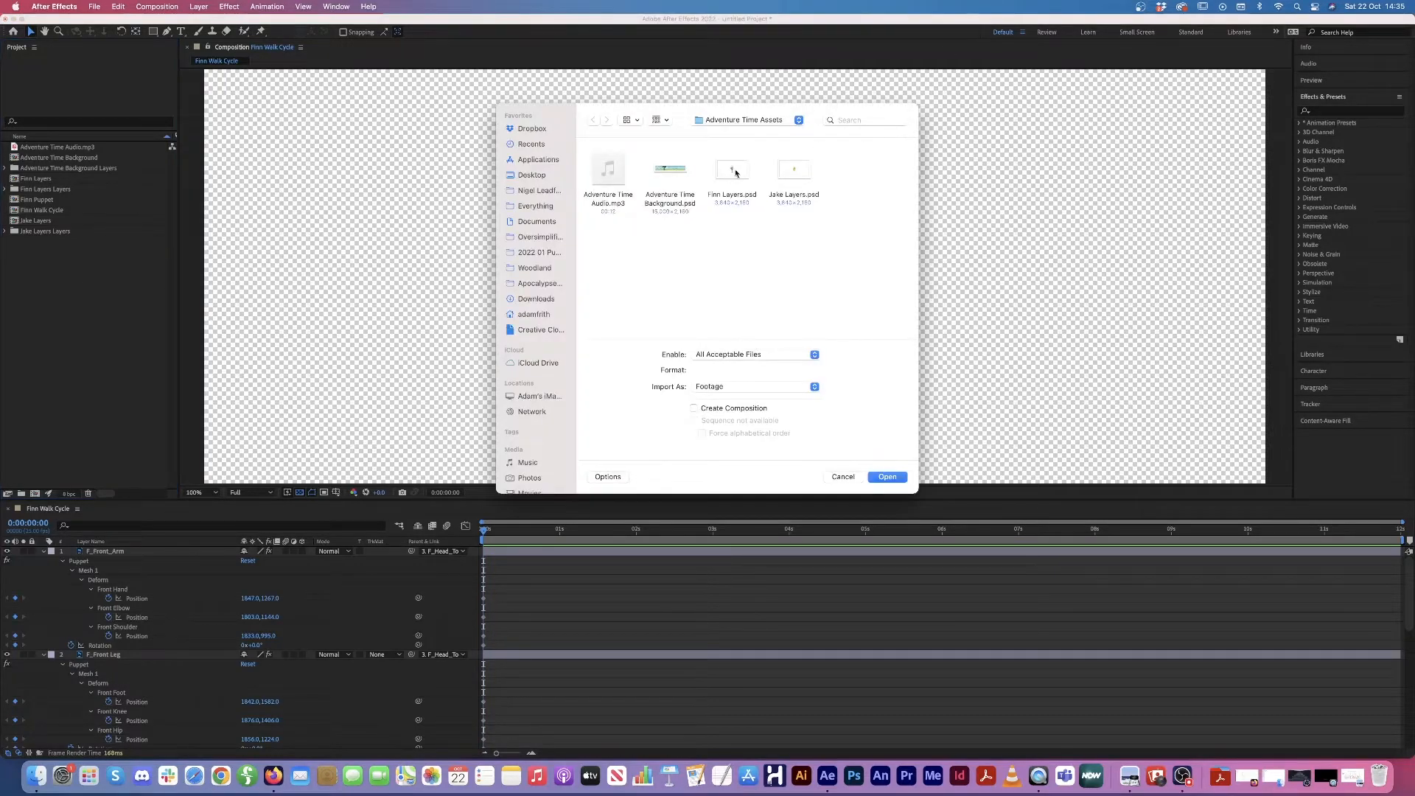
click(719, 120)
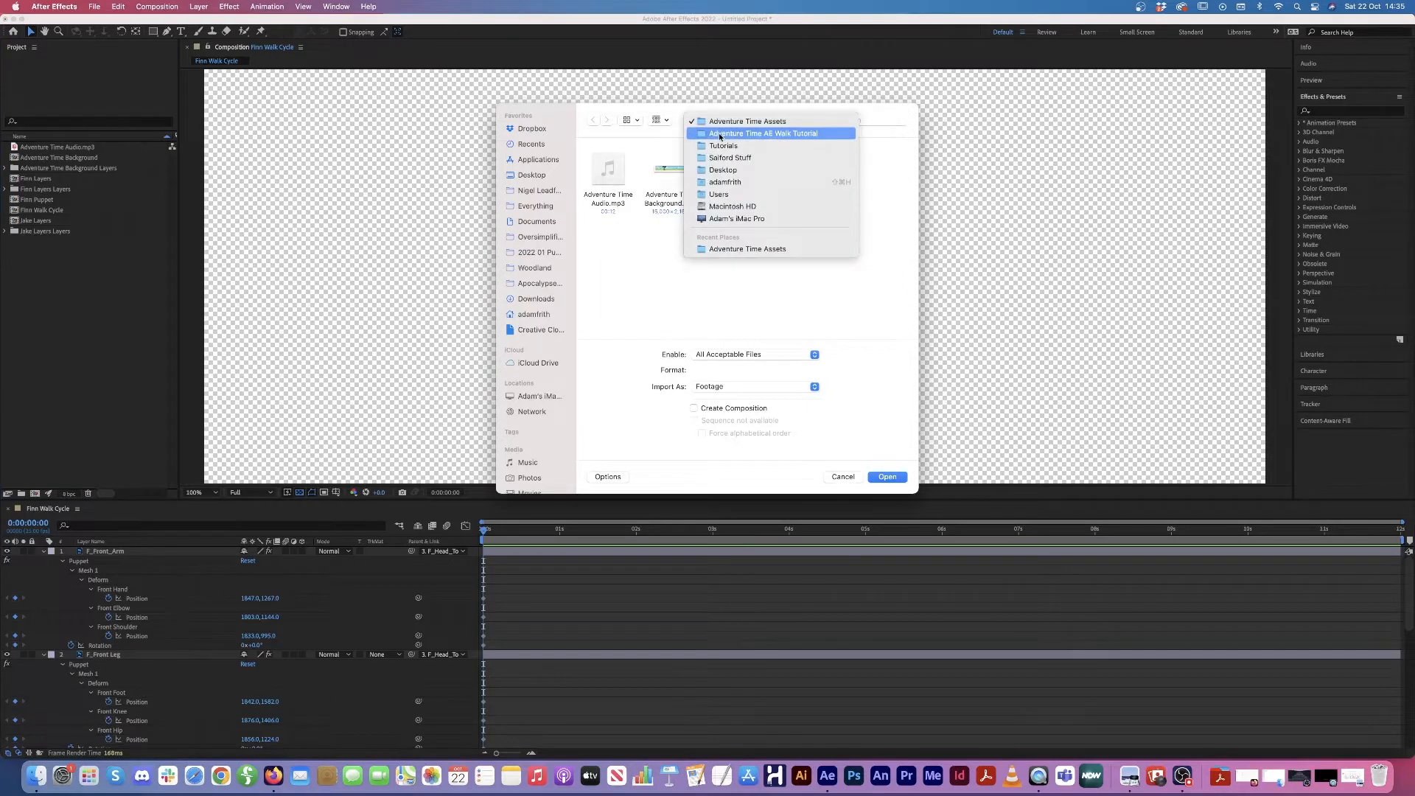
click(719, 134)
double_click(690, 313)
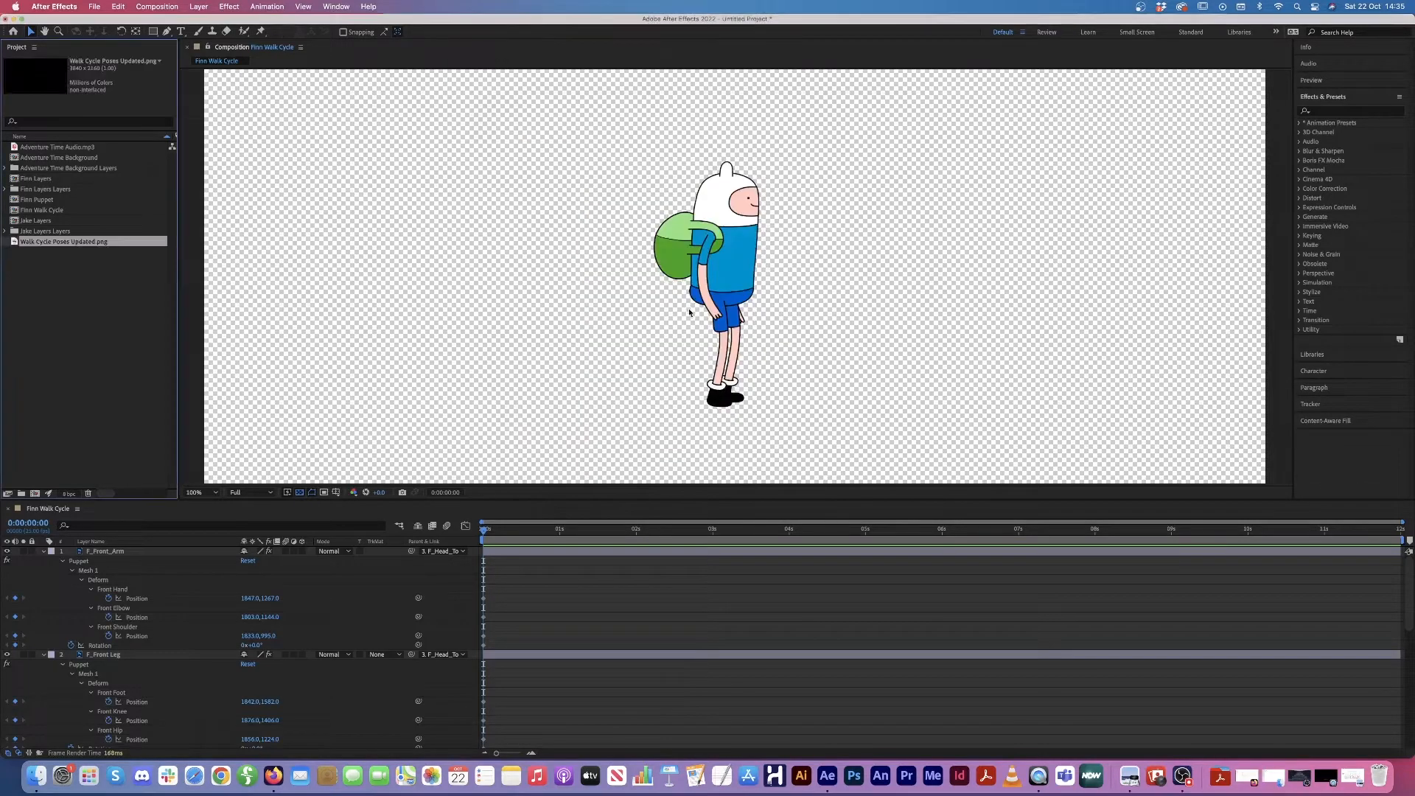
click(106, 278)
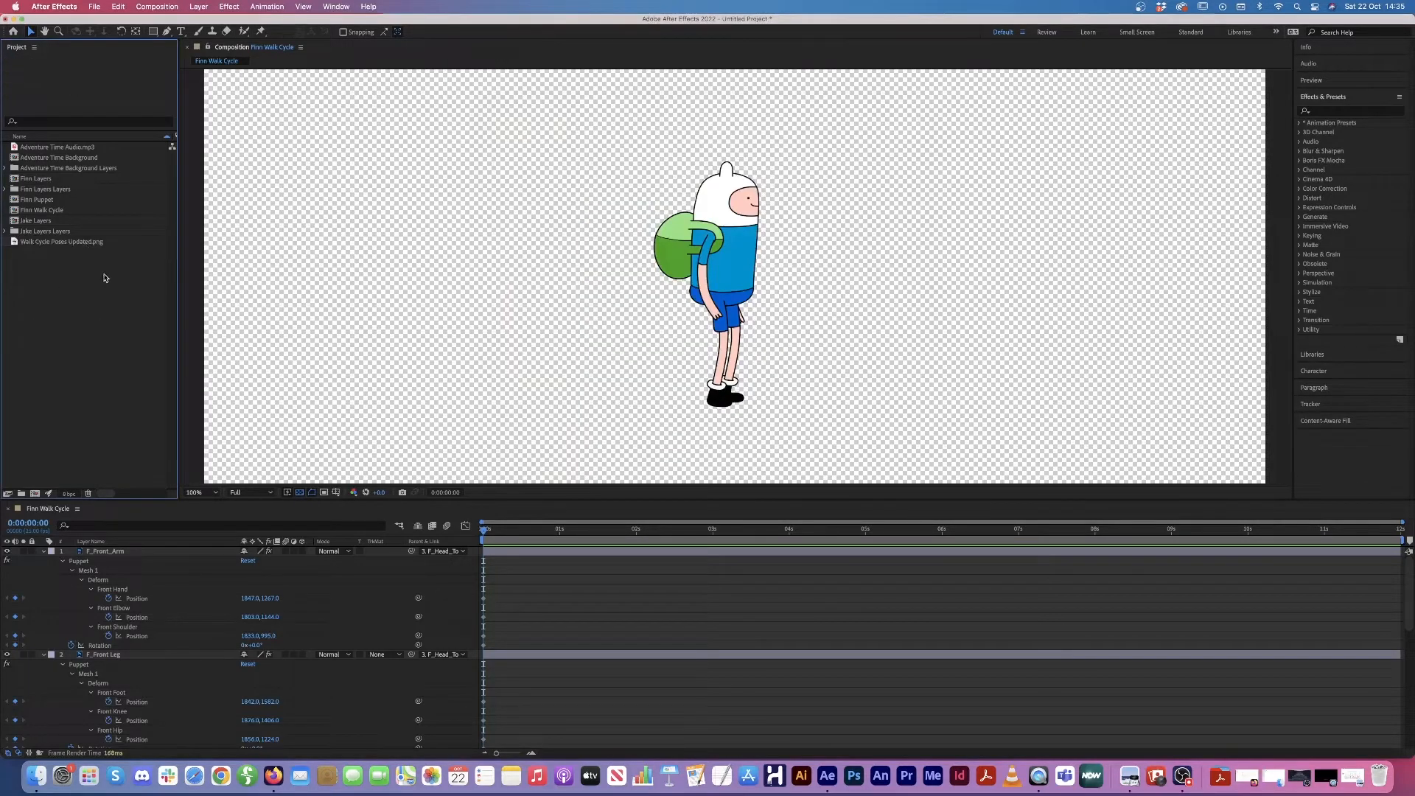
Step: Add Walk Cycle Poses Updated.png as the top layer of the Finn Walk Cycle composition and scale it to 40%
click(50, 243)
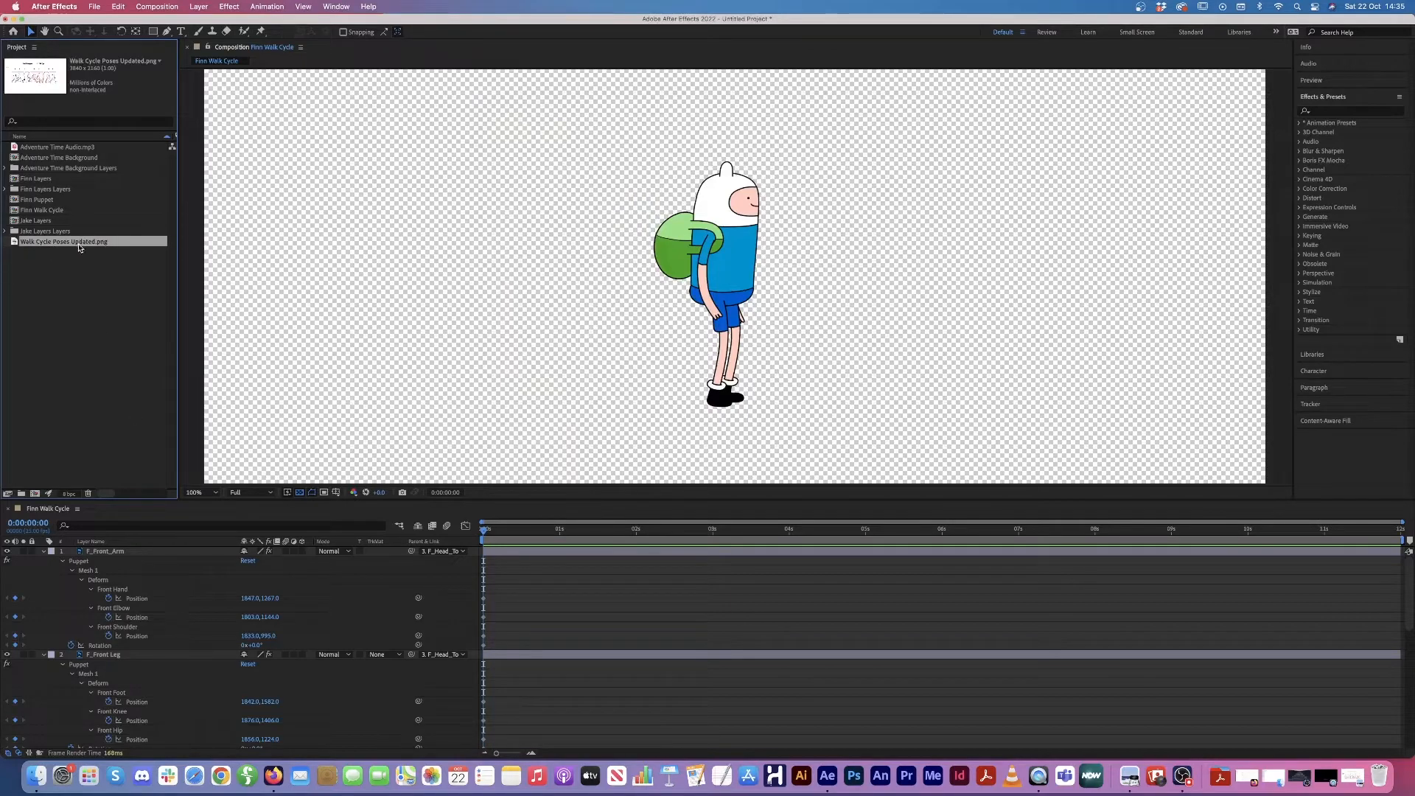
drag(79, 248, 130, 551)
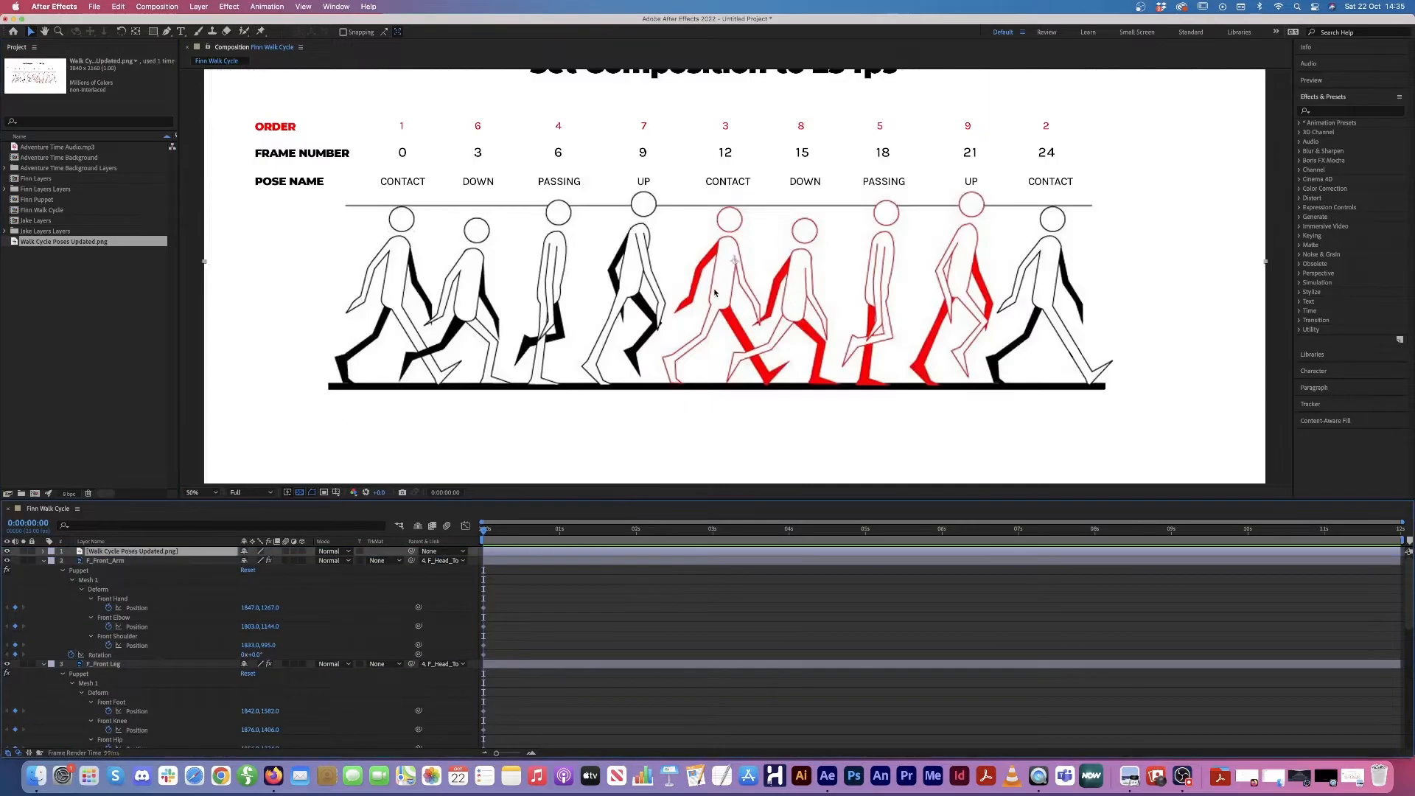
key(super+alt+f)
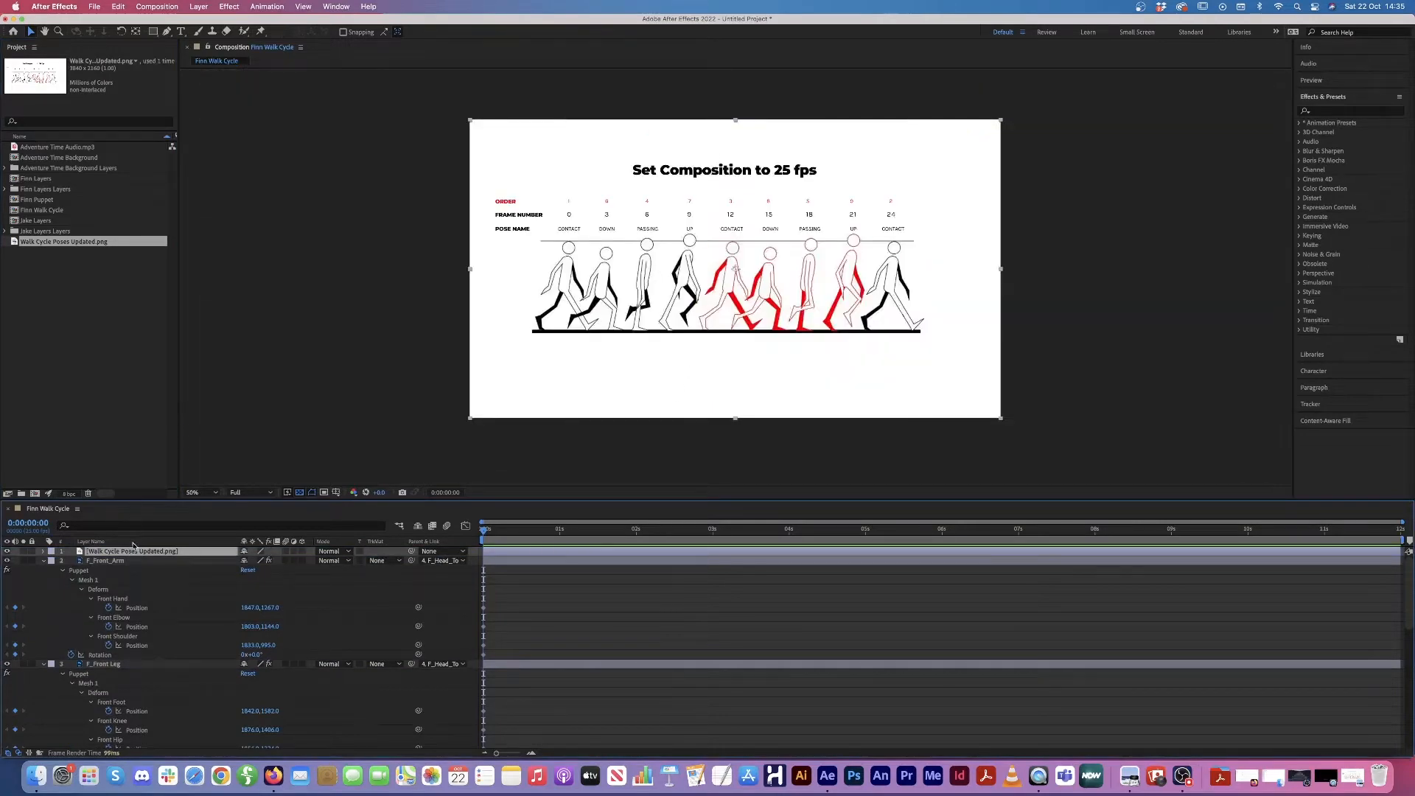
key(s)
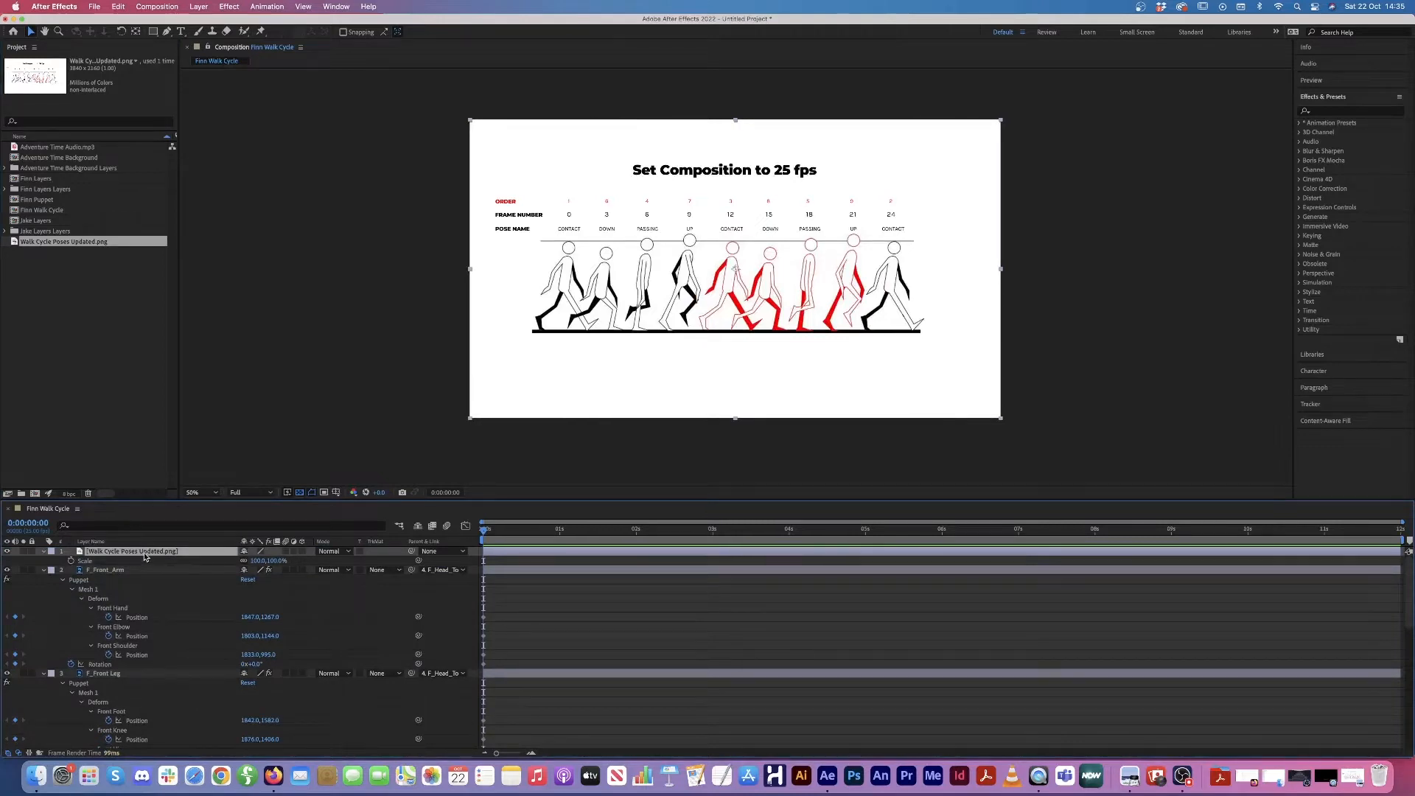
click(257, 561)
text(40)
key(Return)
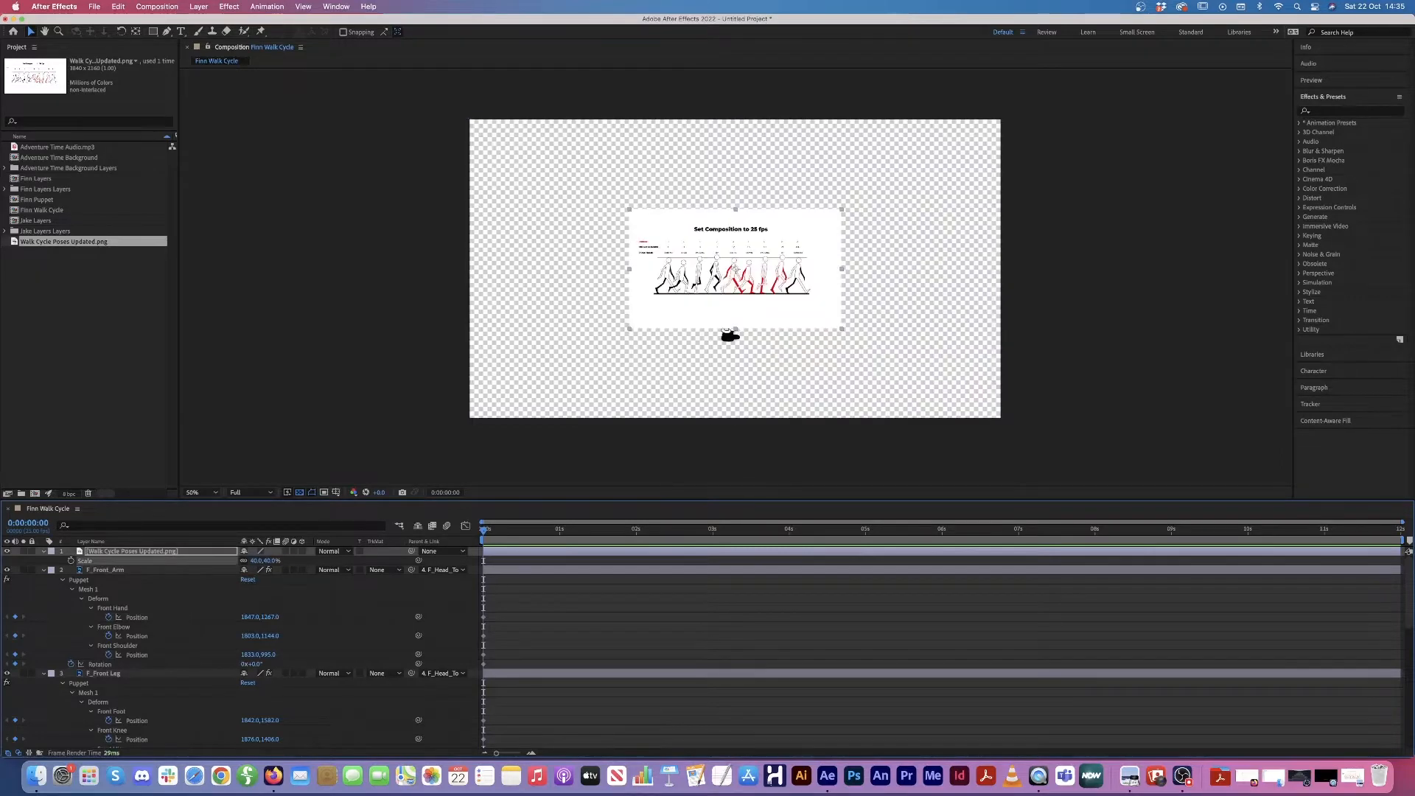
Step: Move the pose chart clear of Finn, into the empty space in front of him, and reopen the minimized chart image
scroll(786, 320, up, 2)
scroll(786, 319, down, 1)
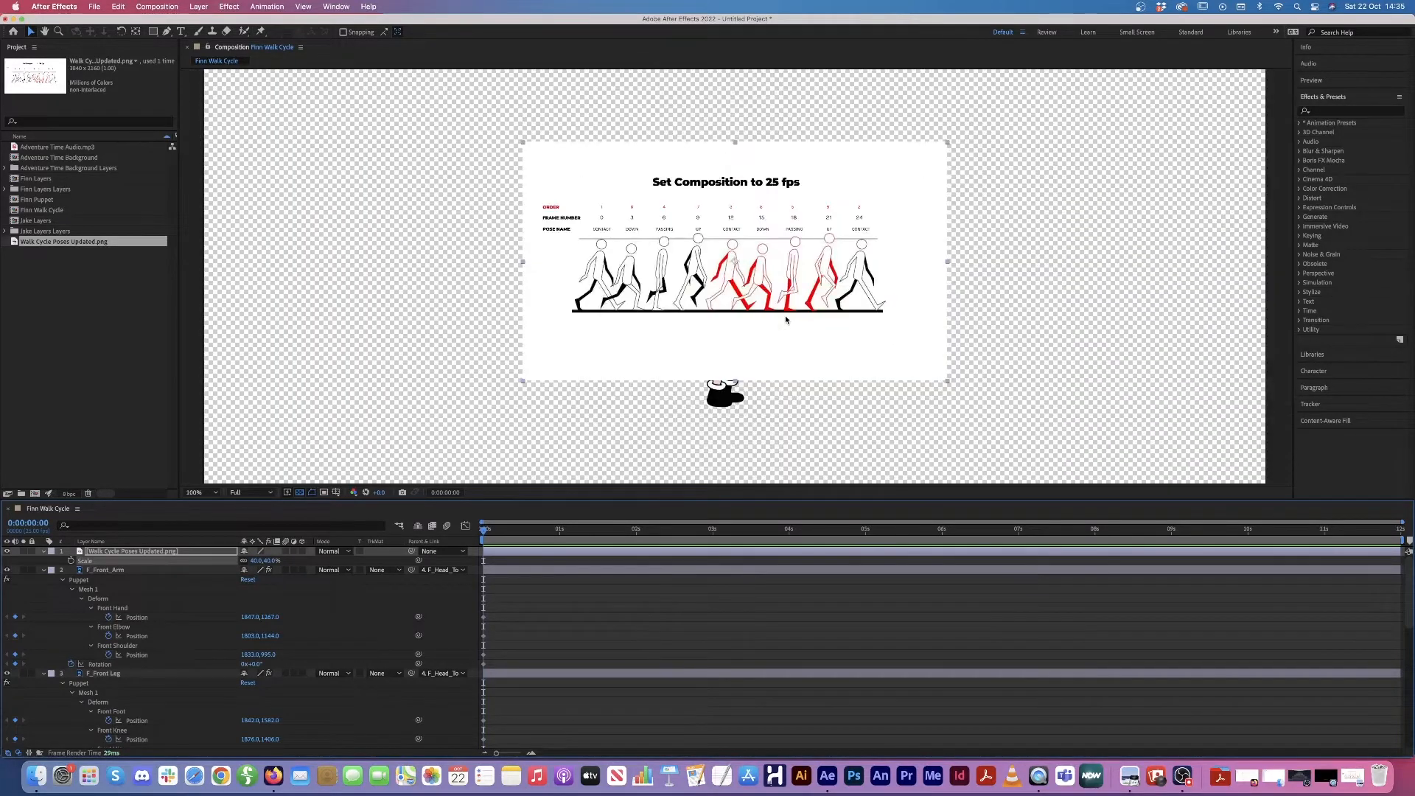
drag(715, 302, 1087, 302)
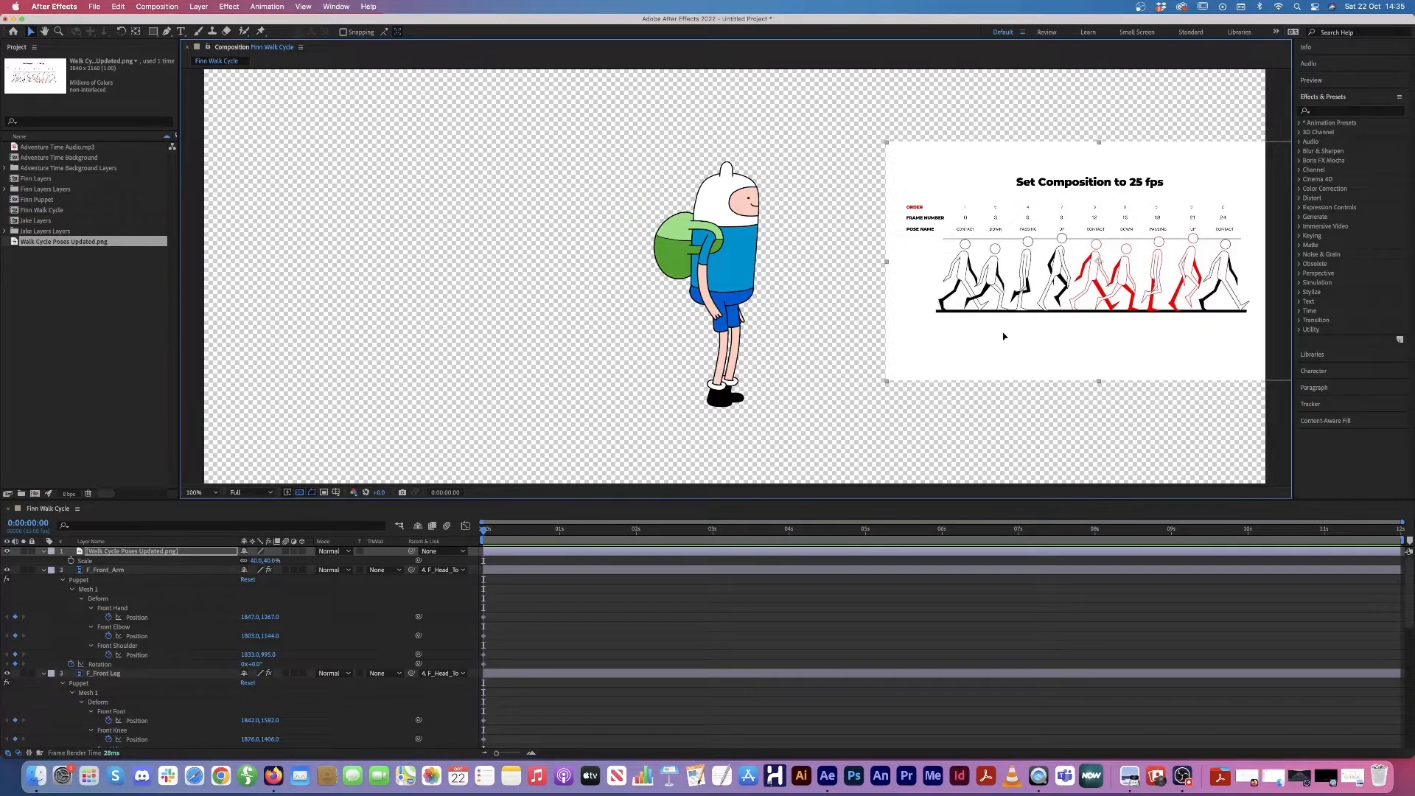
drag(1001, 338, 1001, 343)
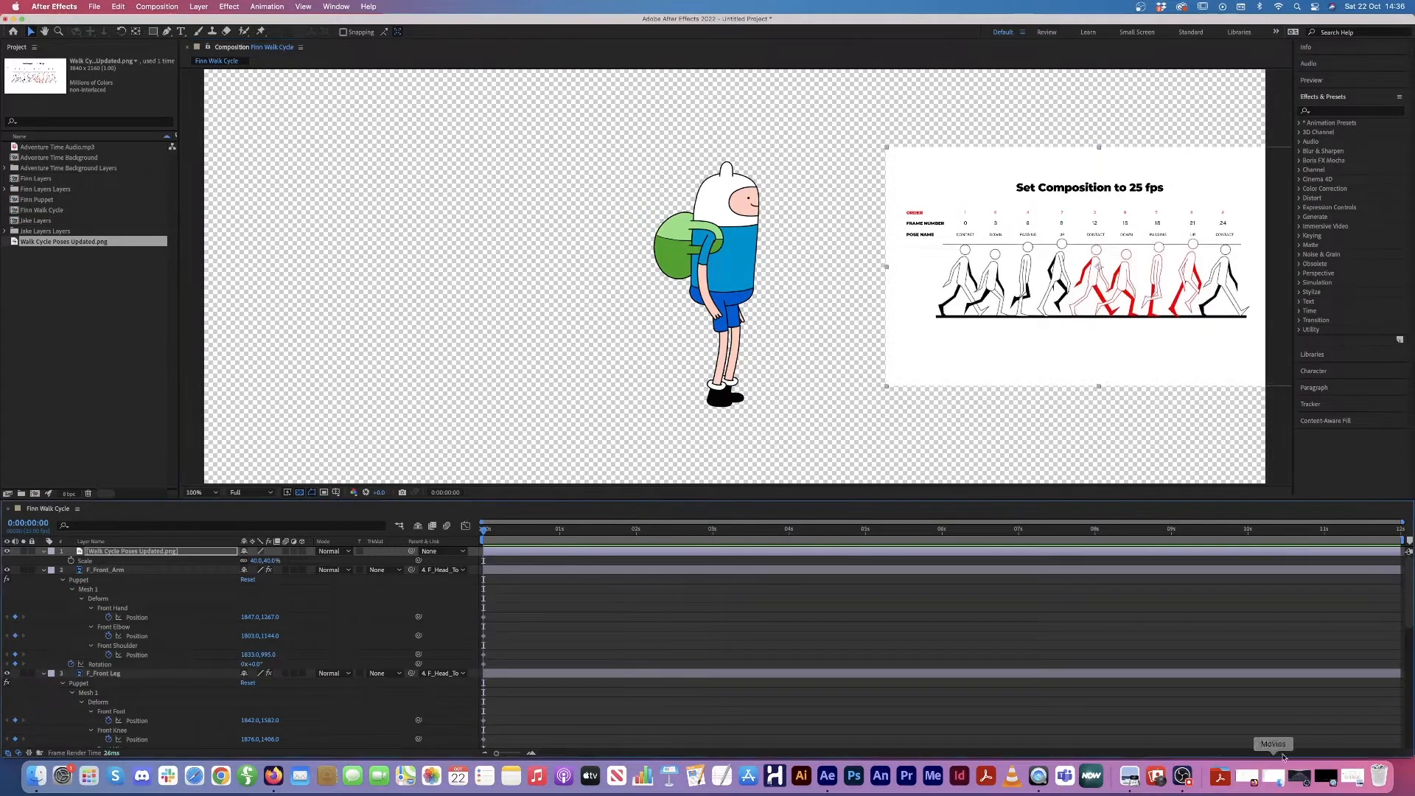
click(1362, 766)
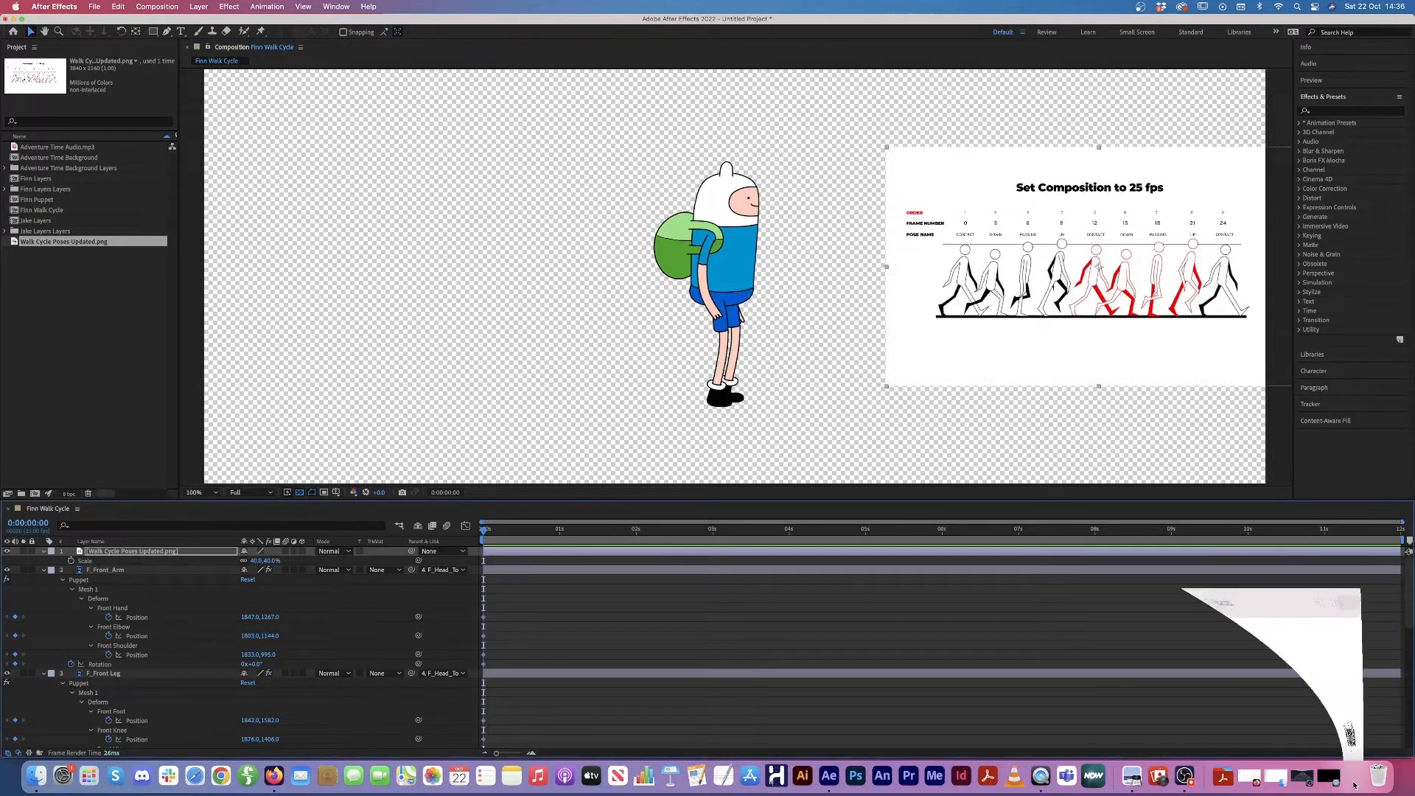
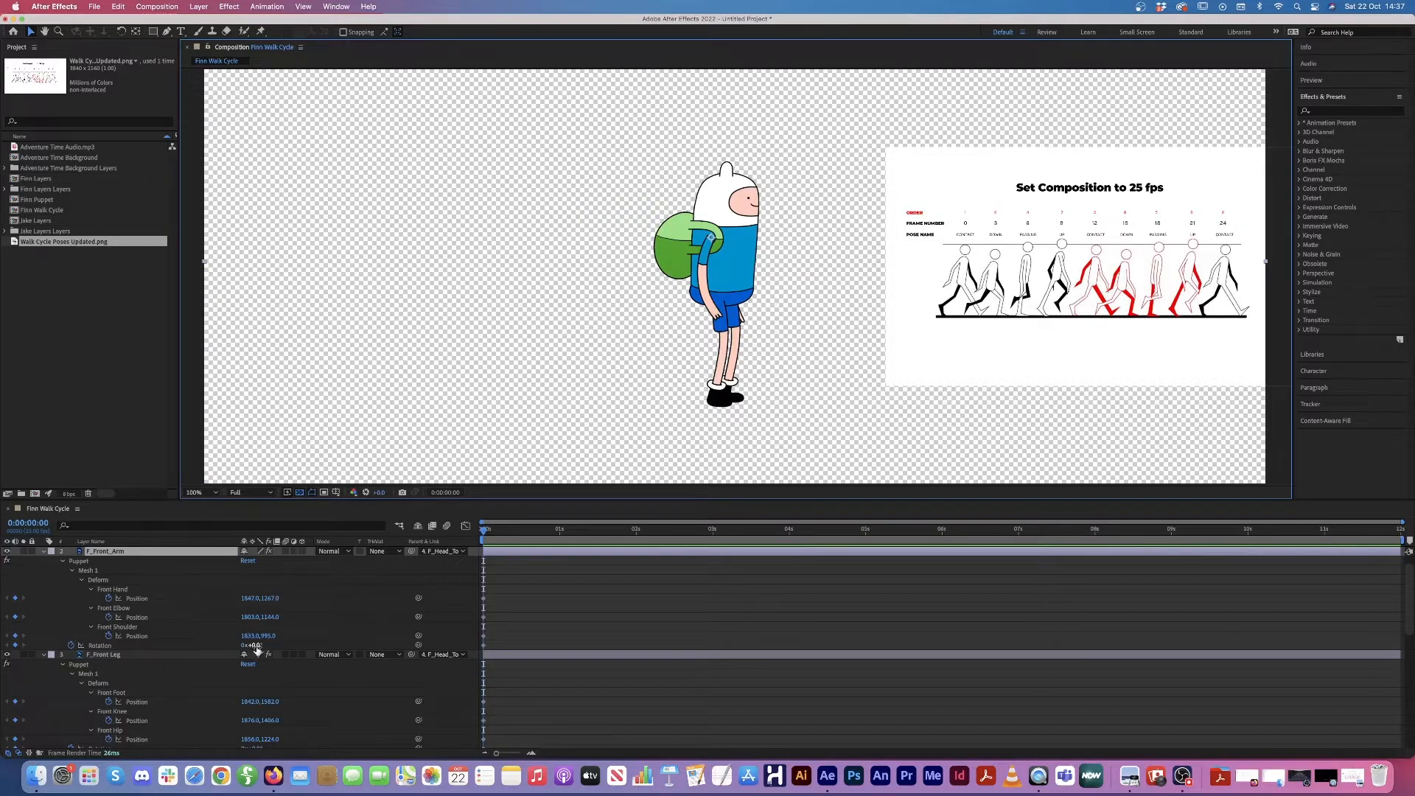
Step: For the frame 0 contact pose, set the F_Front_Arm rotation to 34° and the F_Back_Arm rotation to -27°
mouse_move(255, 647)
mouse_down()
mouse_move(230, 646)
mouse_move(280, 654)
mouse_up()
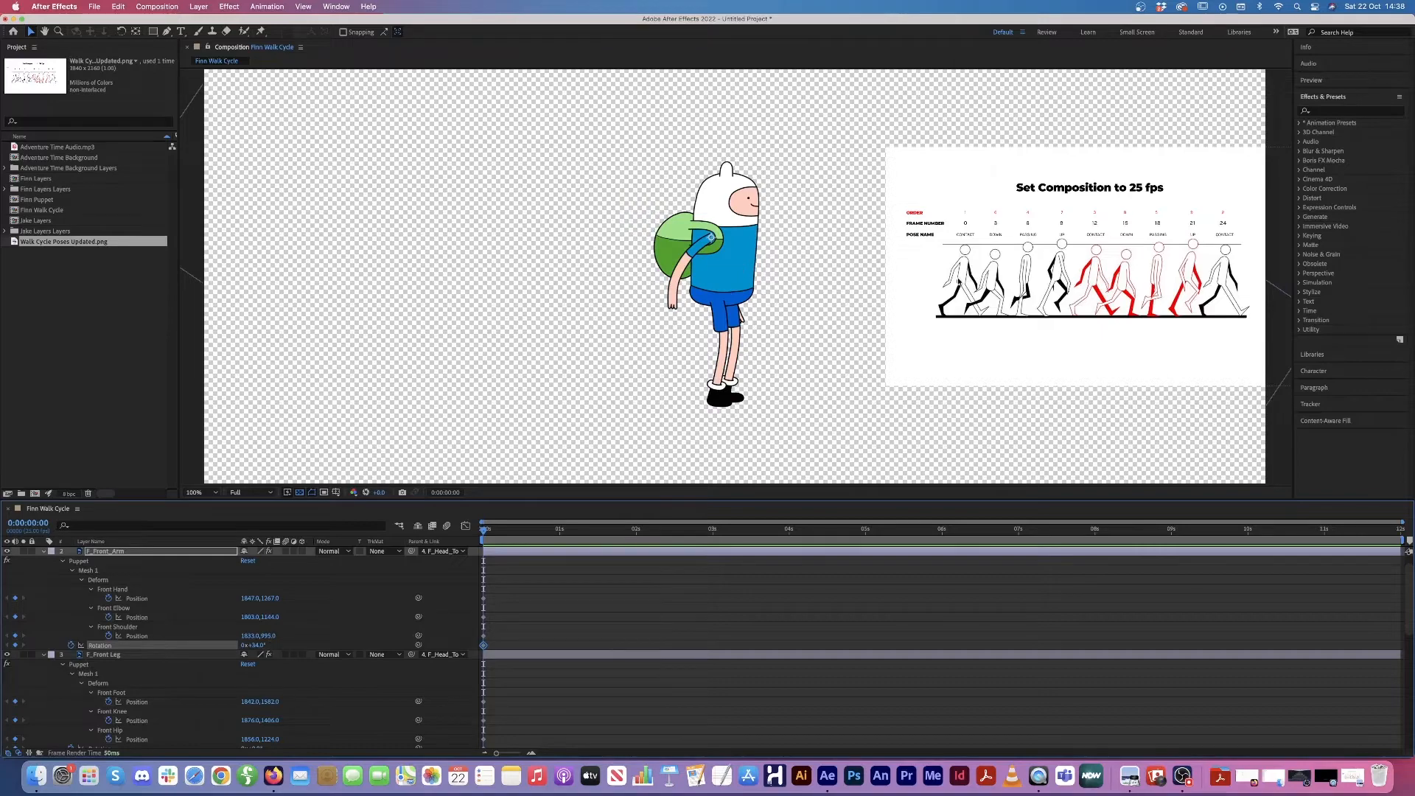
scroll(273, 584, down, 10)
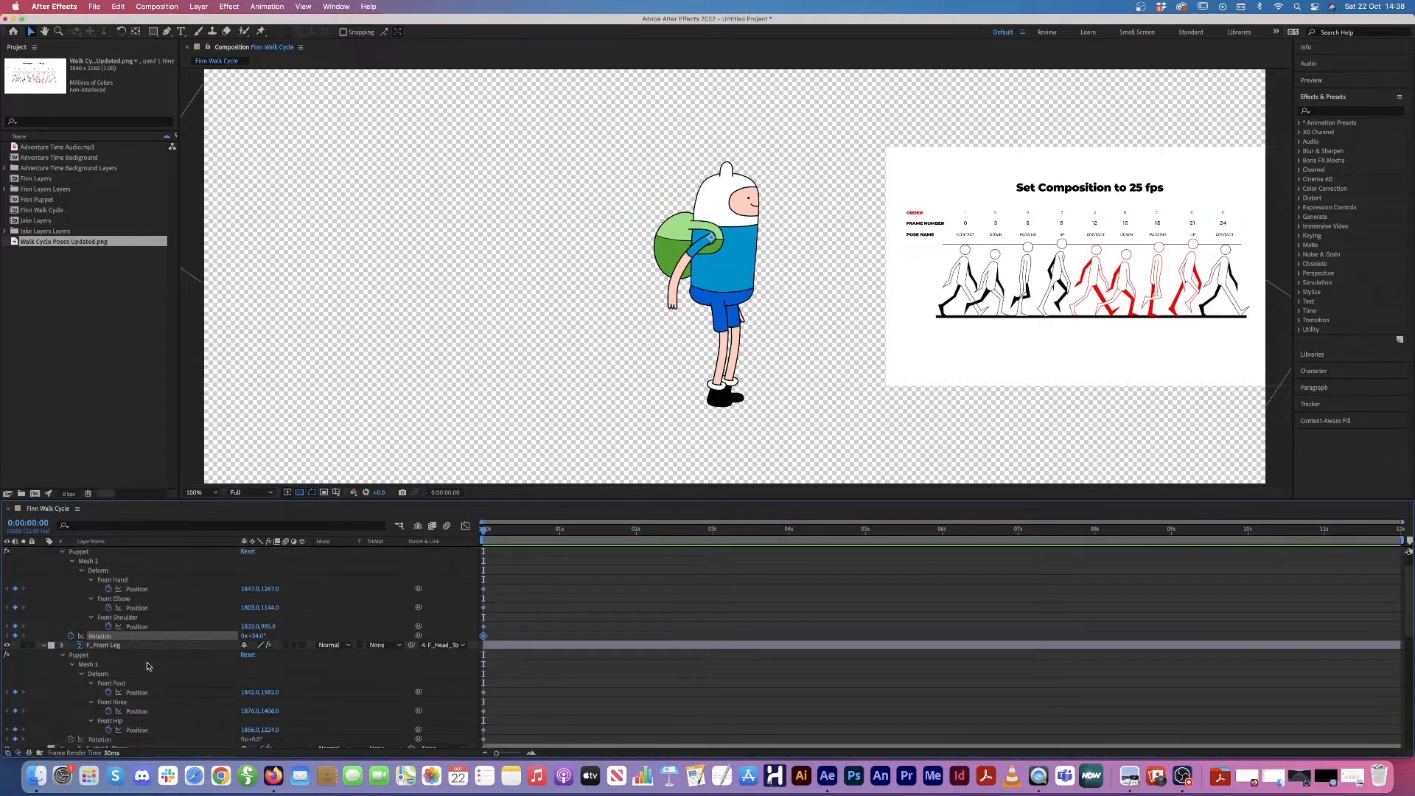
click(253, 743)
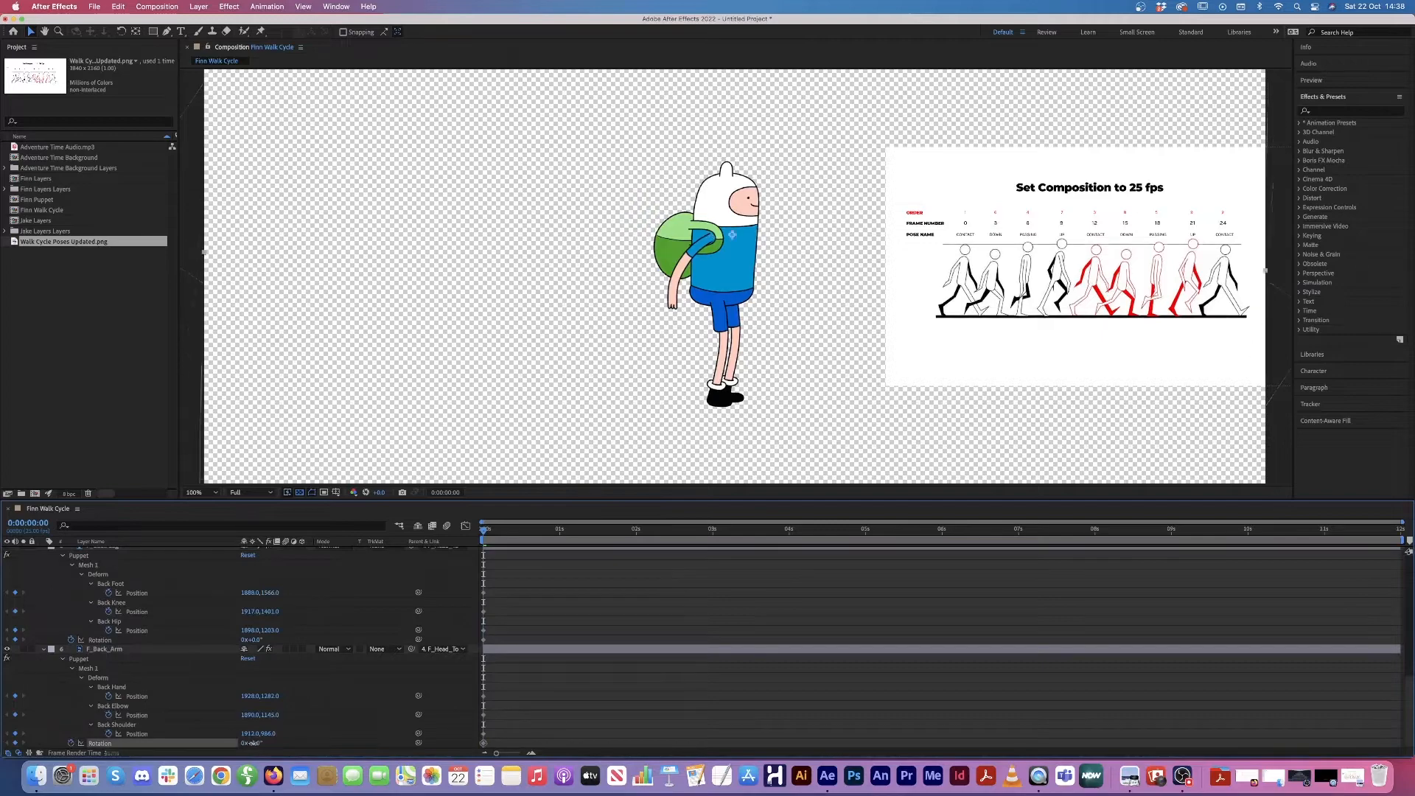
drag(253, 743, 239, 744)
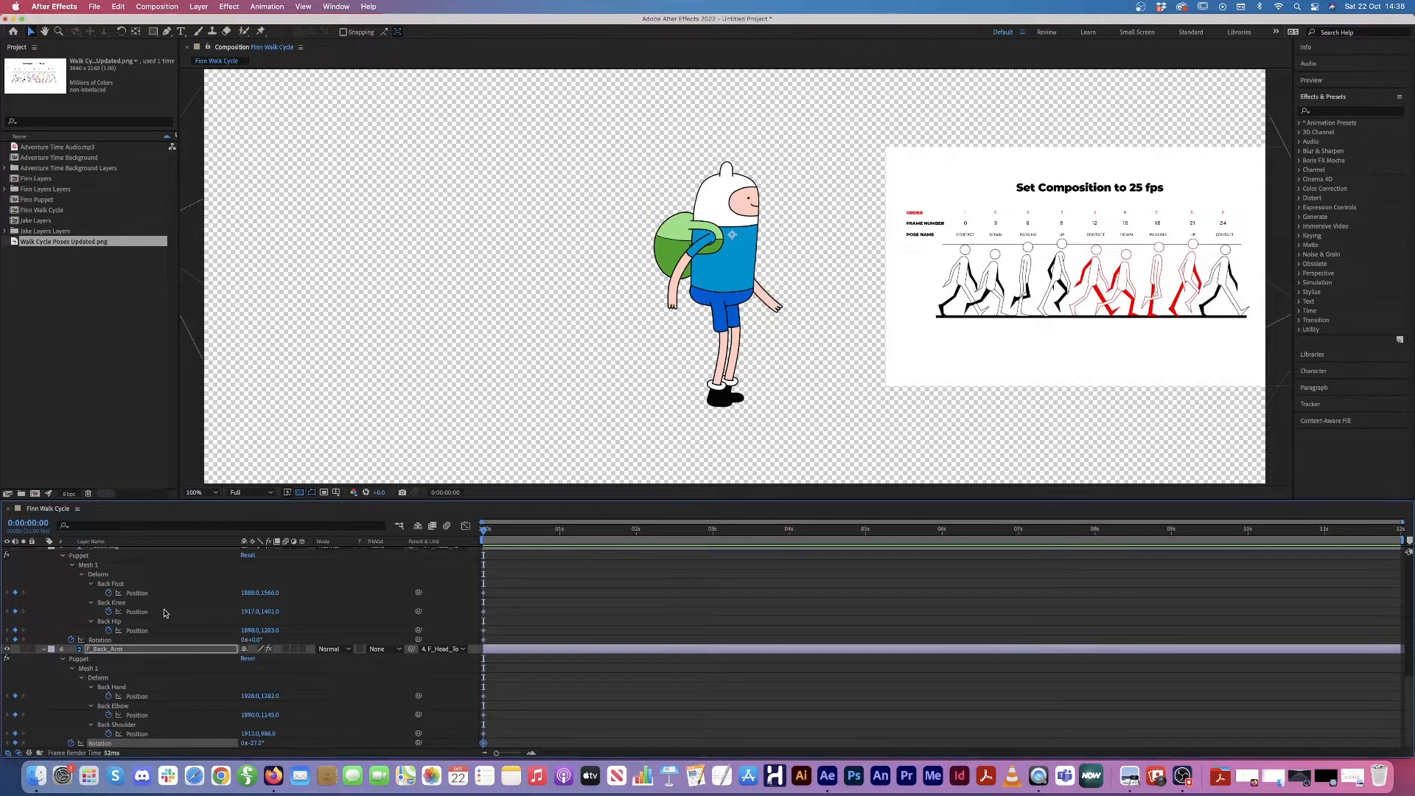
Step: Swing Finn's front leg forward by setting the F_Front Leg layer's rotation to -30° at frame 0
scroll(164, 613, up, 5)
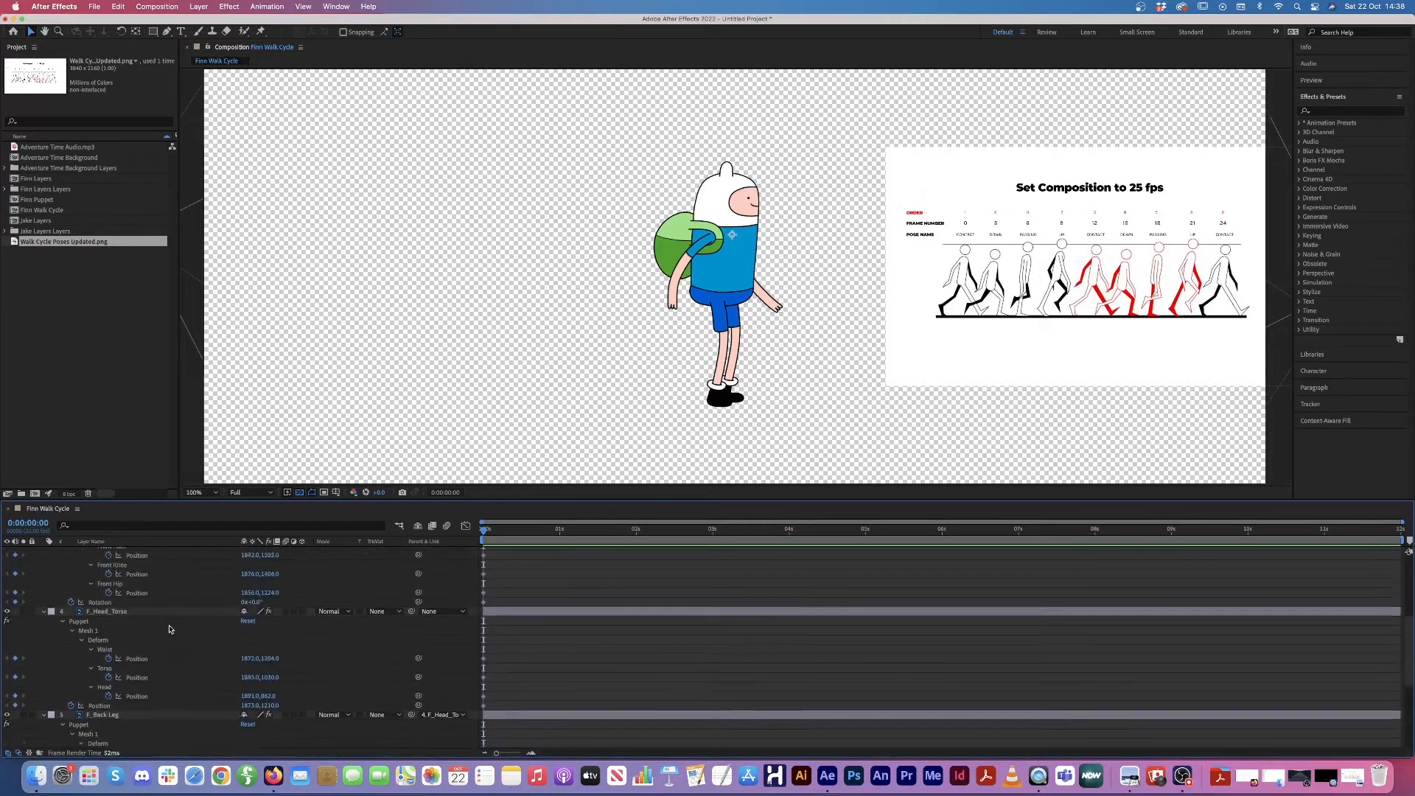
scroll(169, 629, up, 5)
click(136, 660)
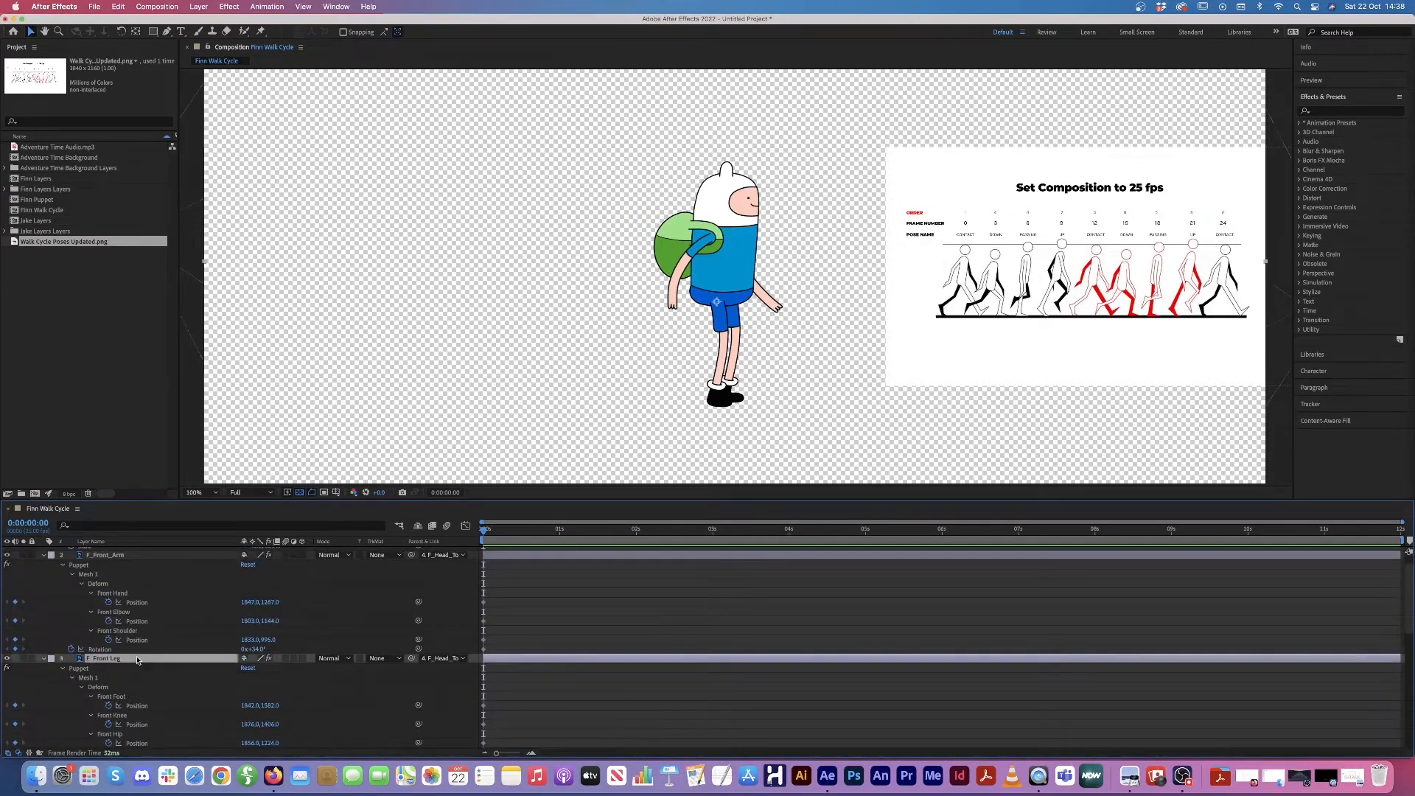
scroll(172, 664, down, 2)
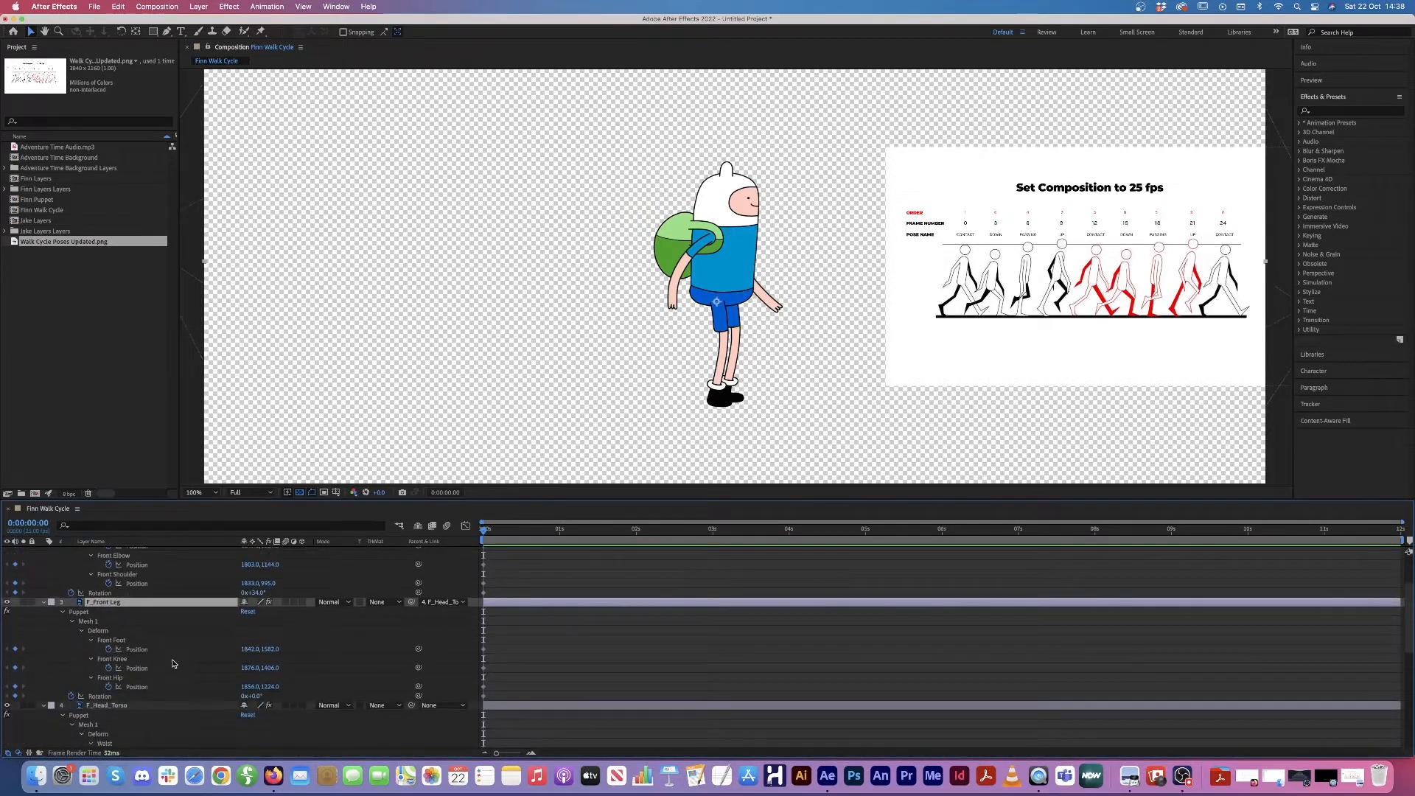
click(104, 697)
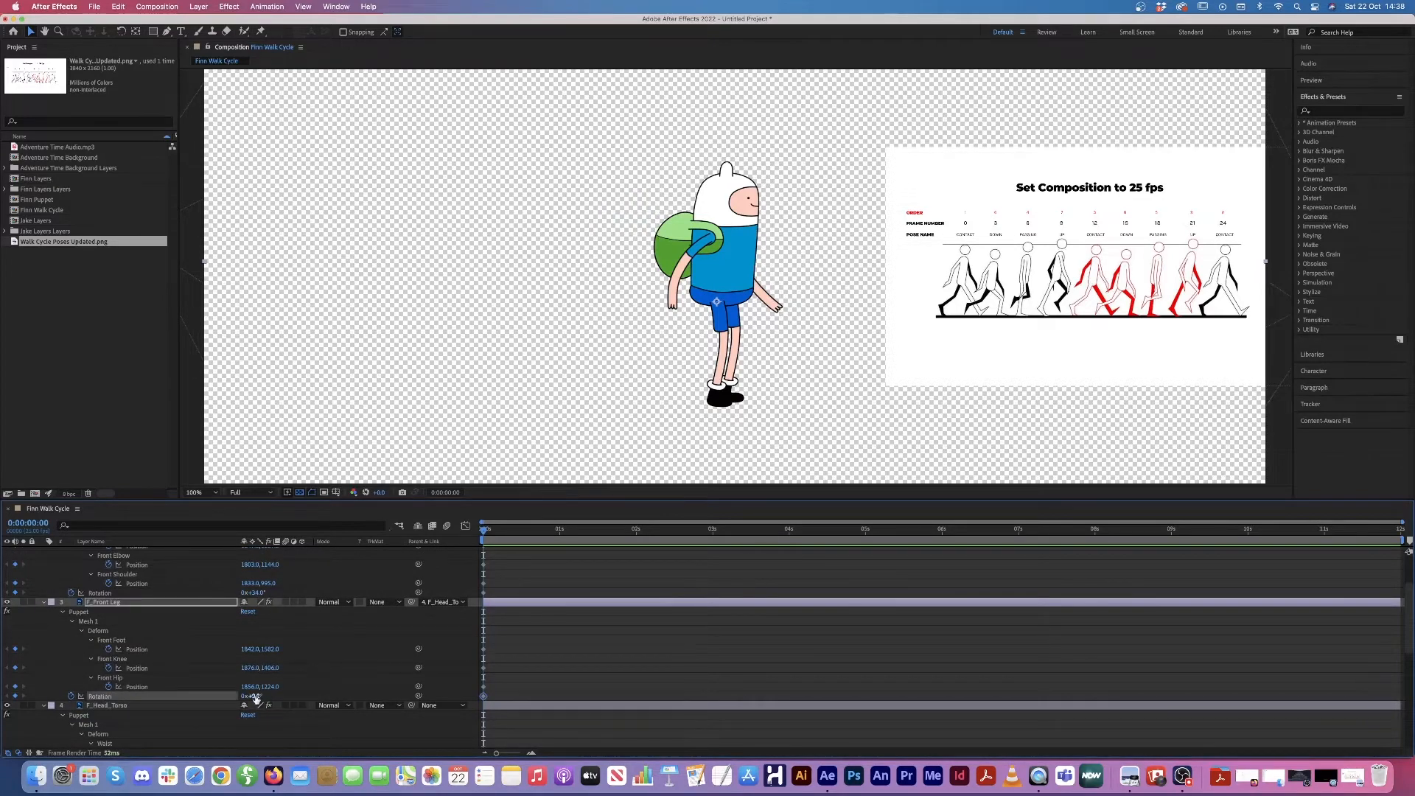
drag(253, 696, 238, 696)
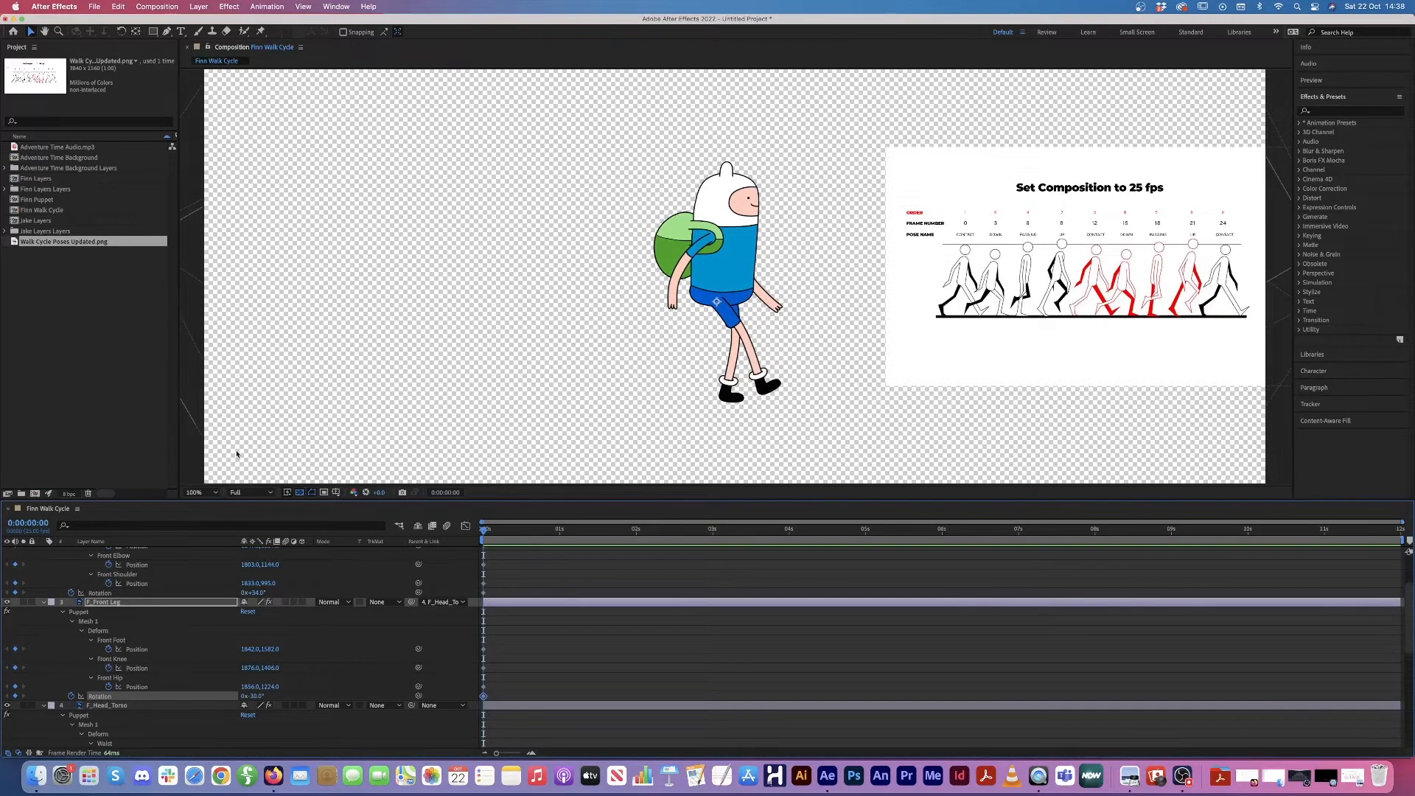
Step: Extend the front leg by moving its Front Foot pin to about 1871, 1620 and nudging the Front Knee pin slightly
click(116, 641)
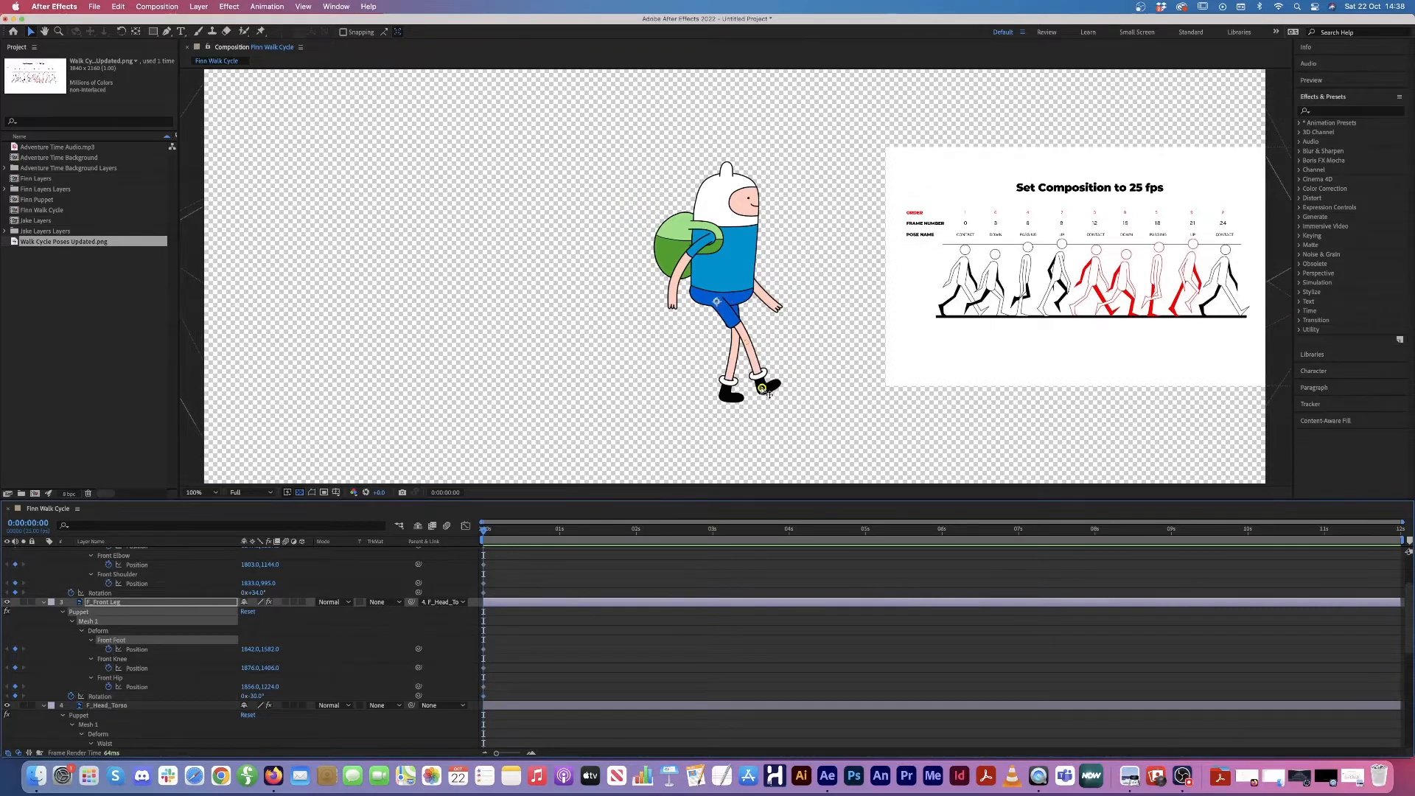
drag(770, 395, 778, 394)
drag(749, 346, 748, 345)
drag(779, 397, 777, 396)
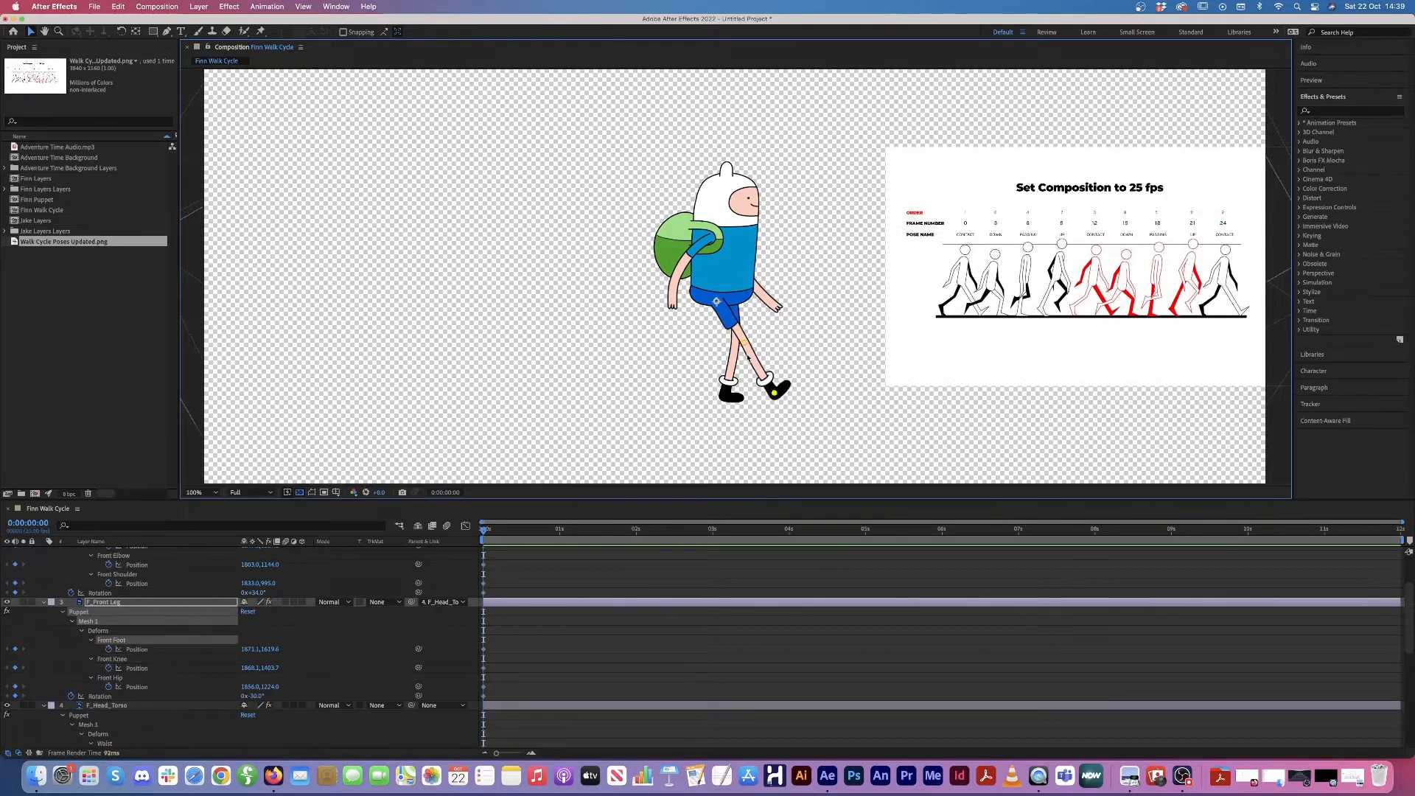
Step: Rotate the F_Back Leg layer to 21° and move its Back Foot pin behind Finn to about 1820, 1568
scroll(140, 660, down, 5)
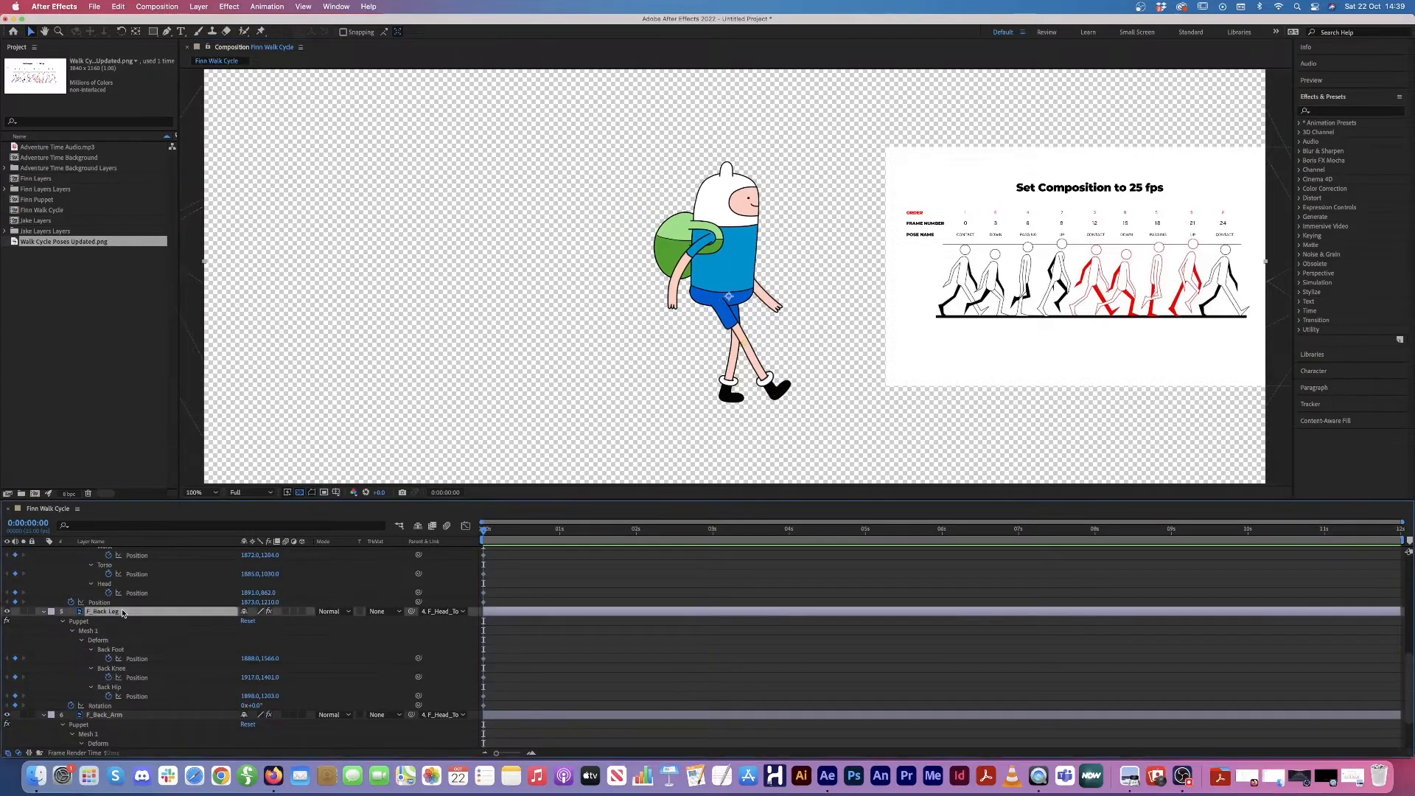
click(123, 612)
drag(255, 706, 270, 706)
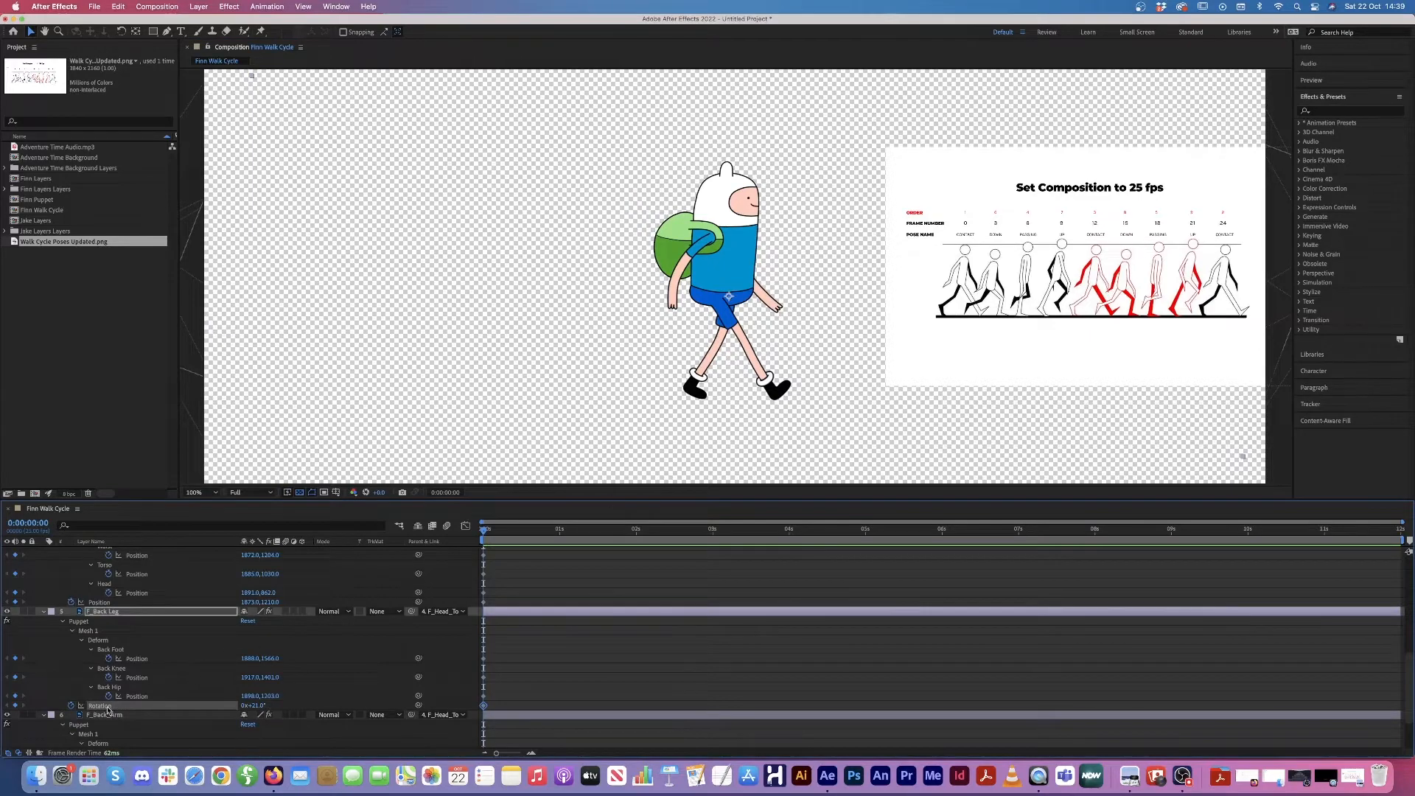
click(121, 652)
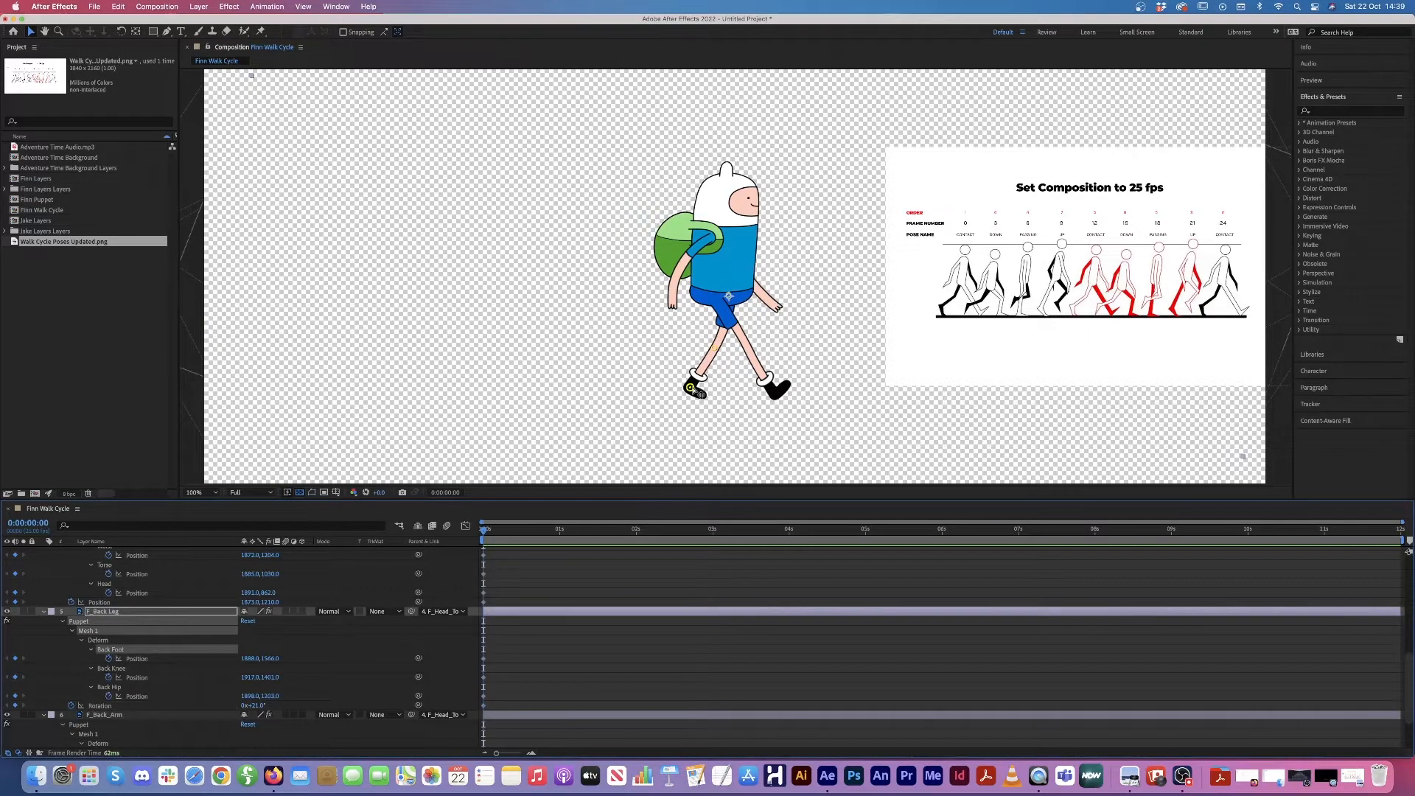
drag(691, 387, 681, 388)
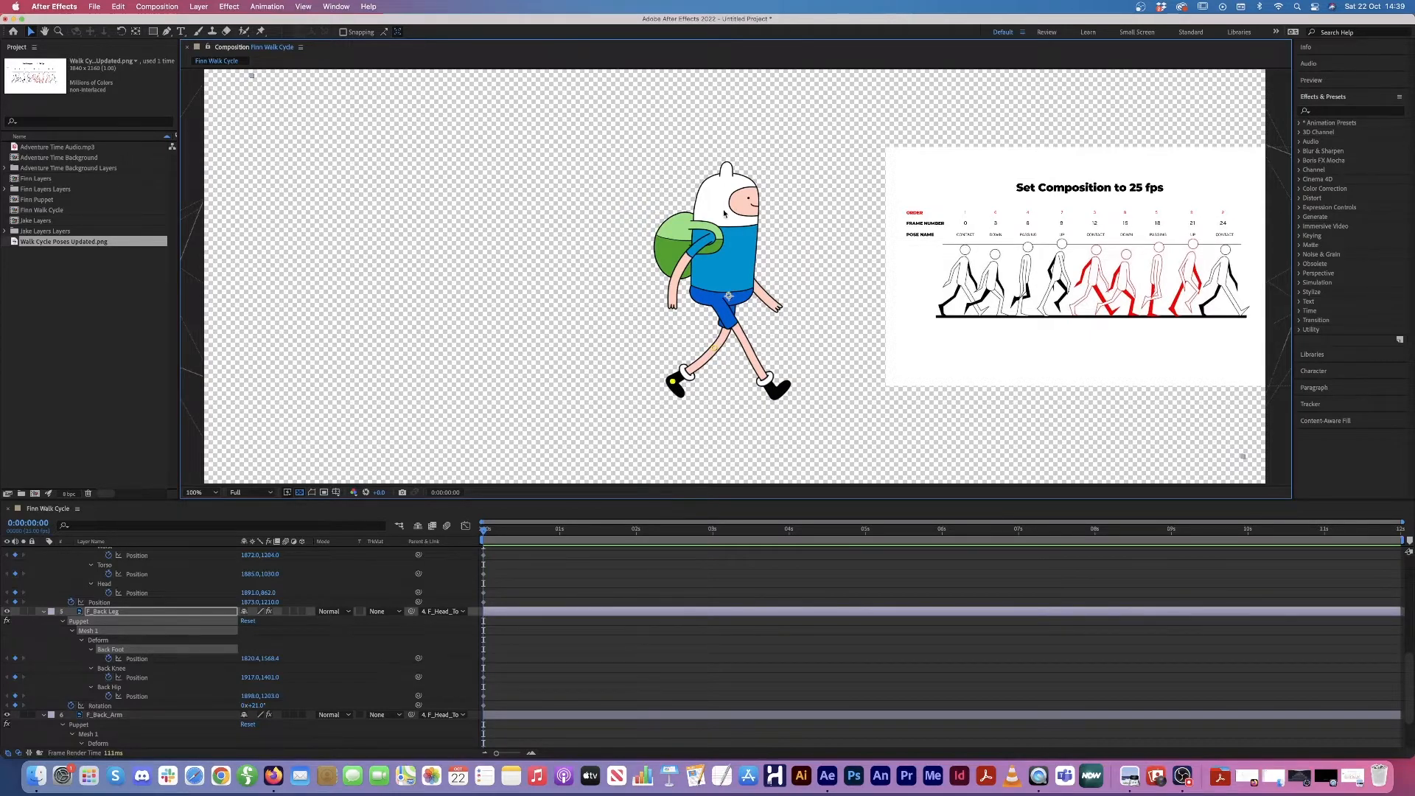
Step: Lean Finn forward on the F_Head_Torso layer, moving the Head pin to about 1919, 866 and the Torso pin to about 1897, 1030
scroll(148, 689, down, 3)
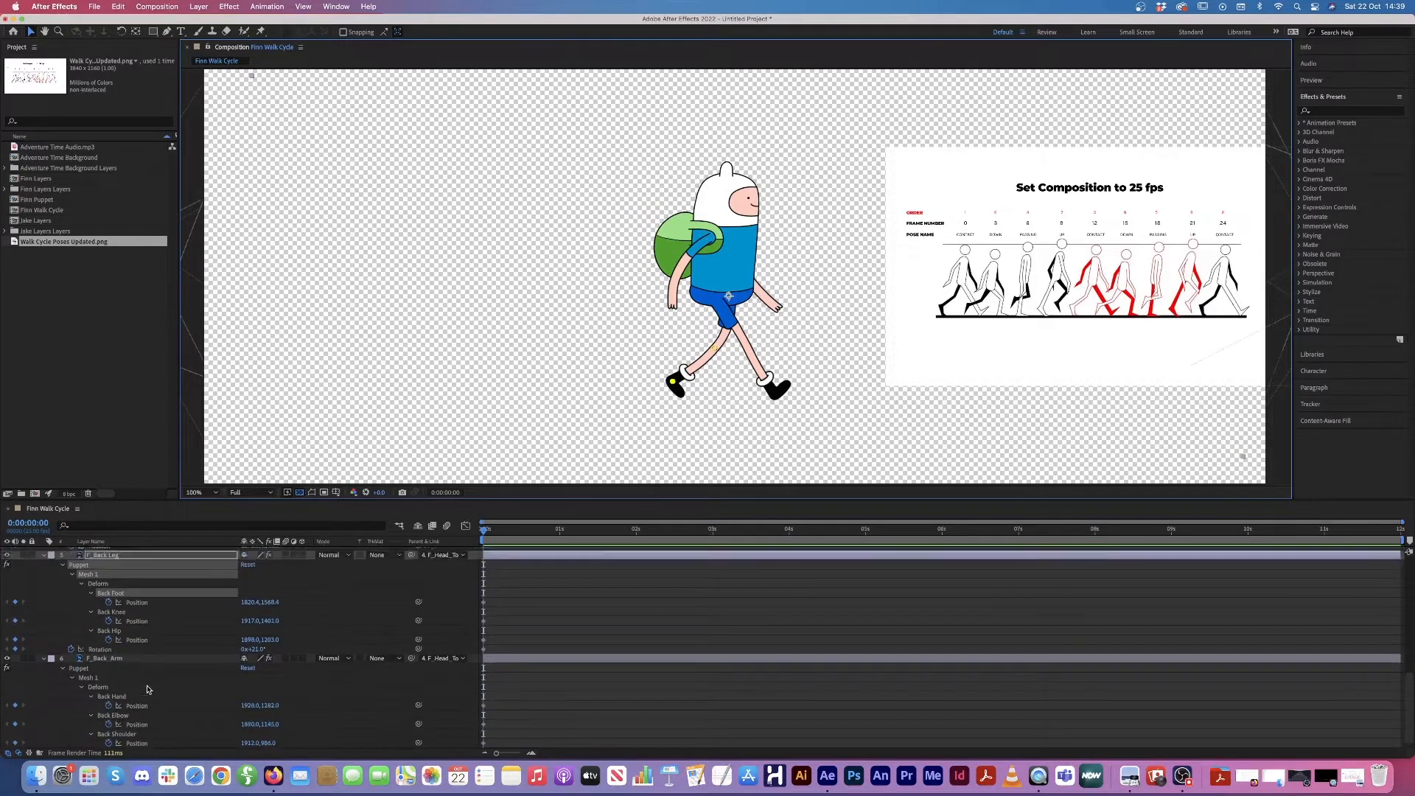
scroll(150, 689, up, 5)
click(129, 594)
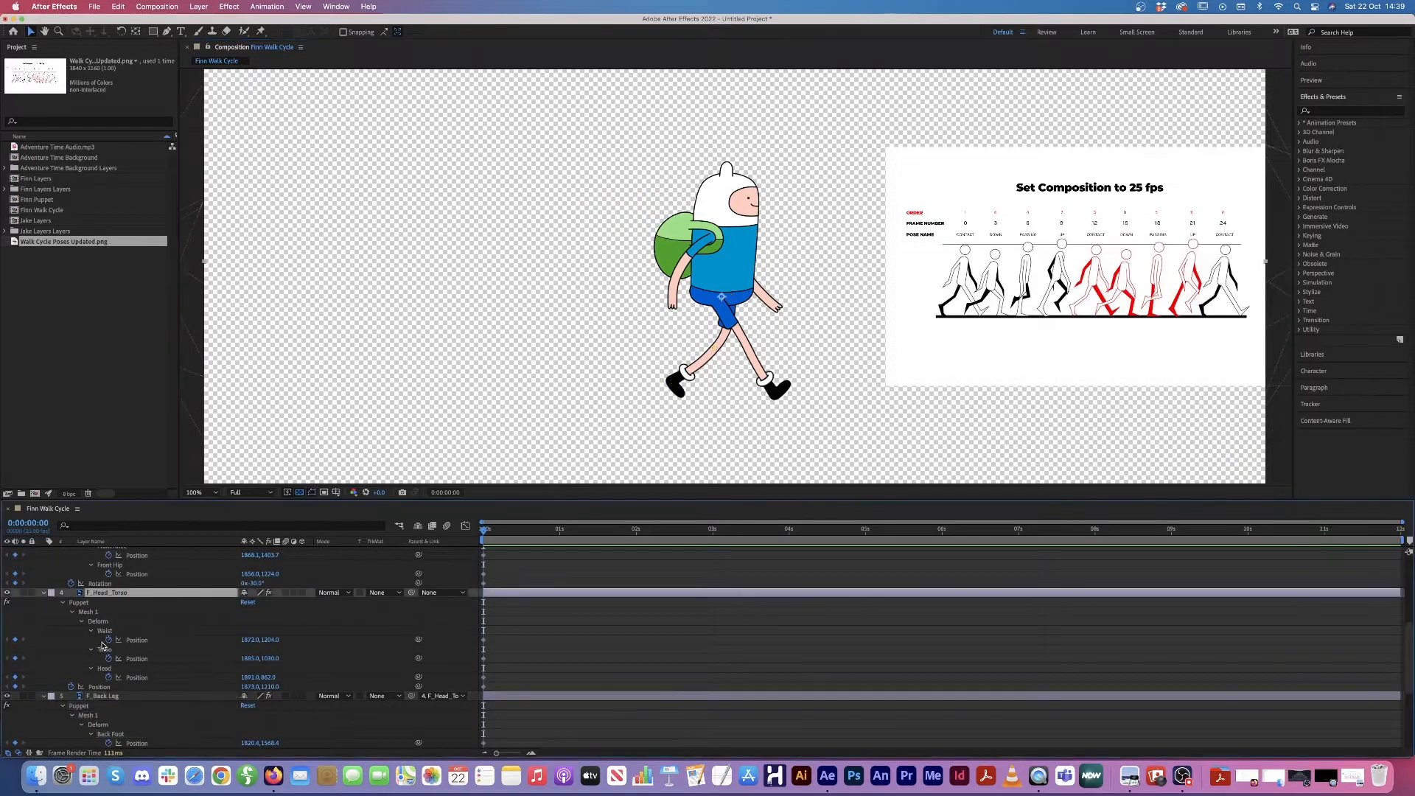
click(105, 669)
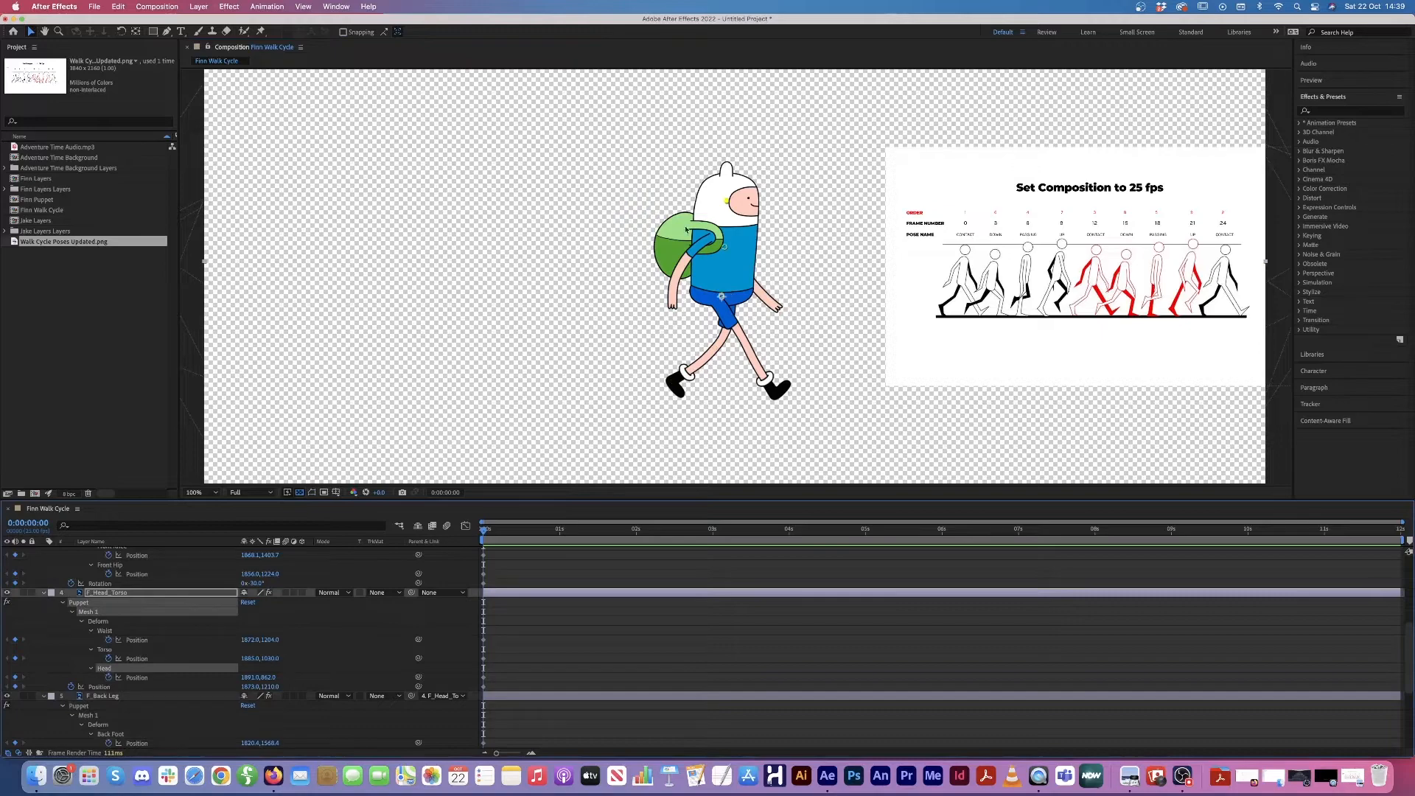
drag(734, 212, 733, 202)
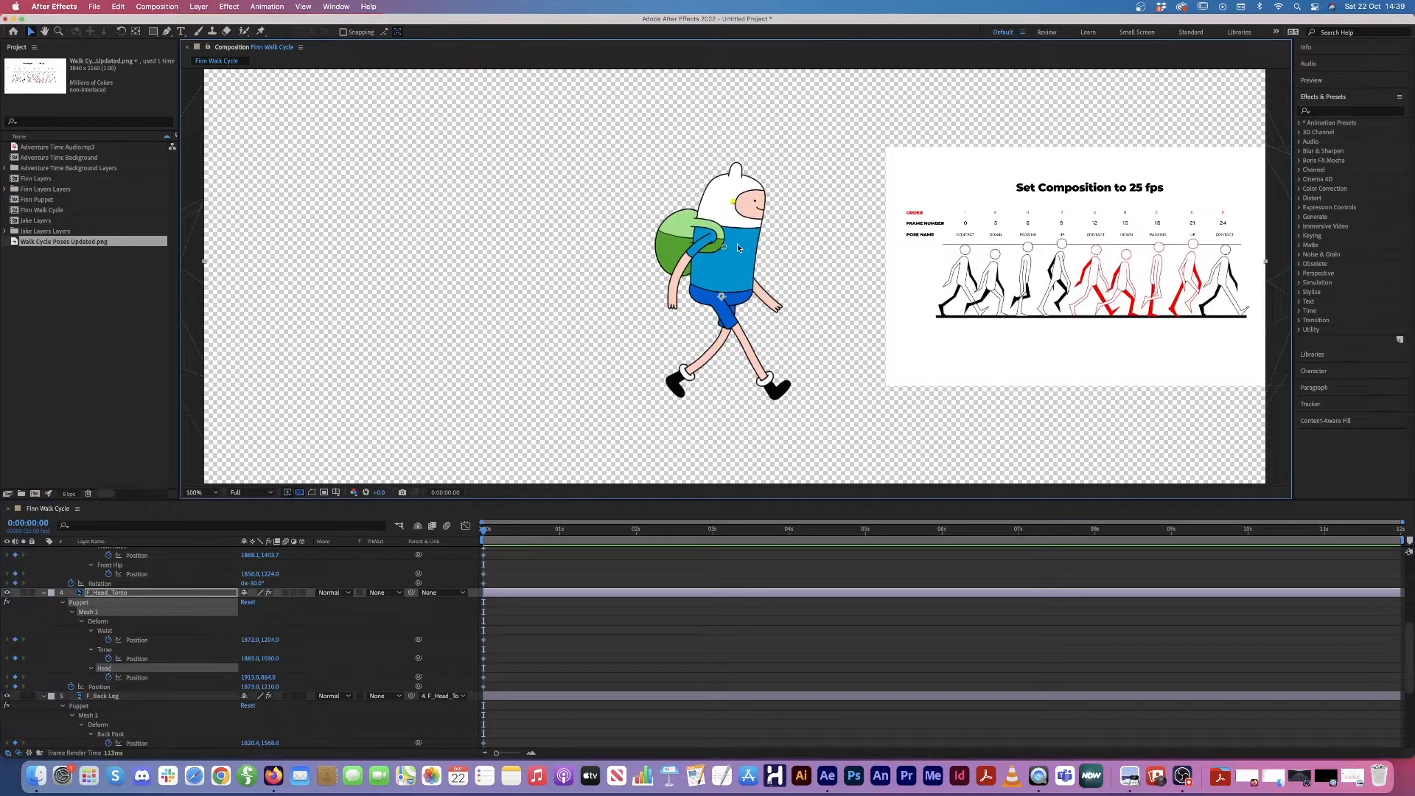
drag(729, 251, 741, 208)
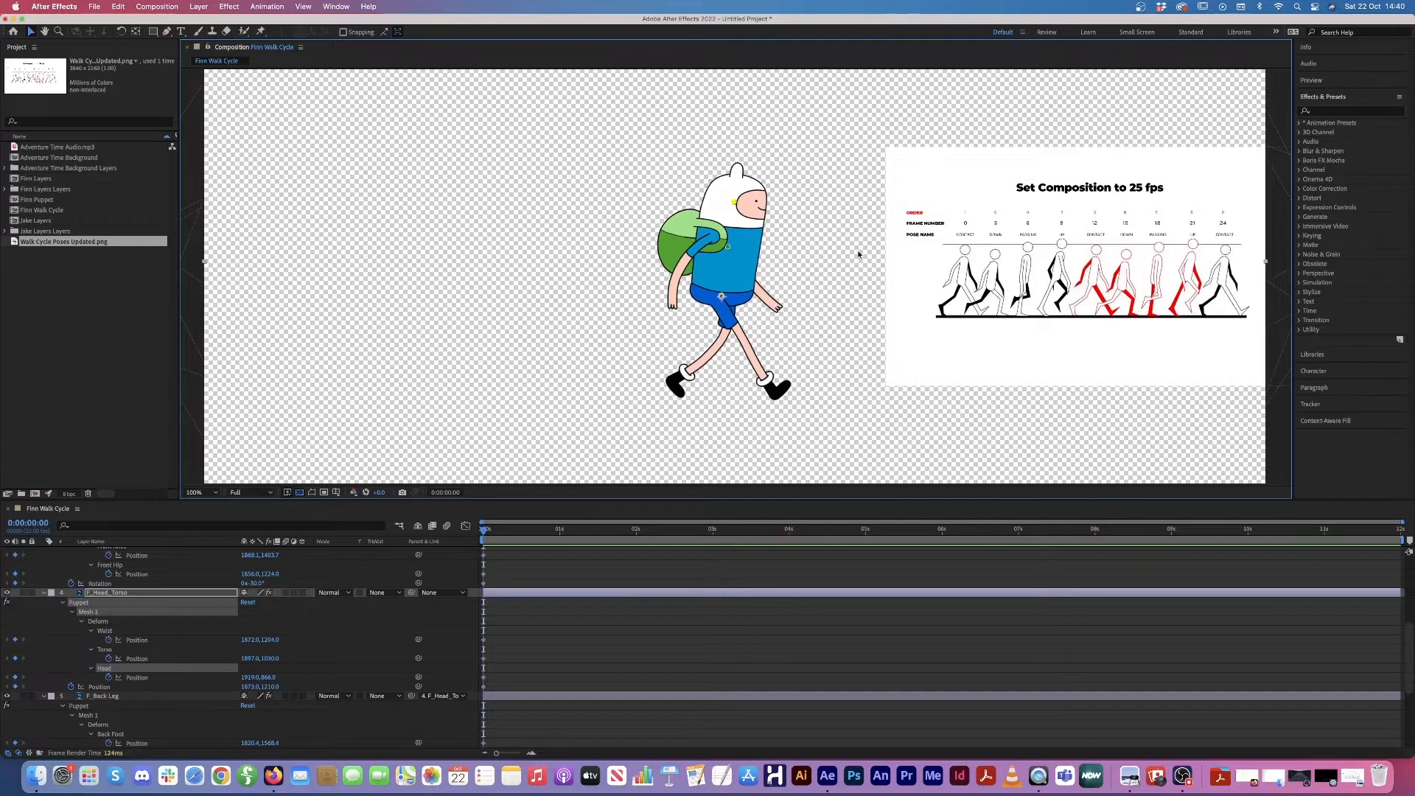
Step: Collapse the revealed properties of all layers in the Finn Walk Cycle timeline and clear the selection
scroll(742, 566, up, 5)
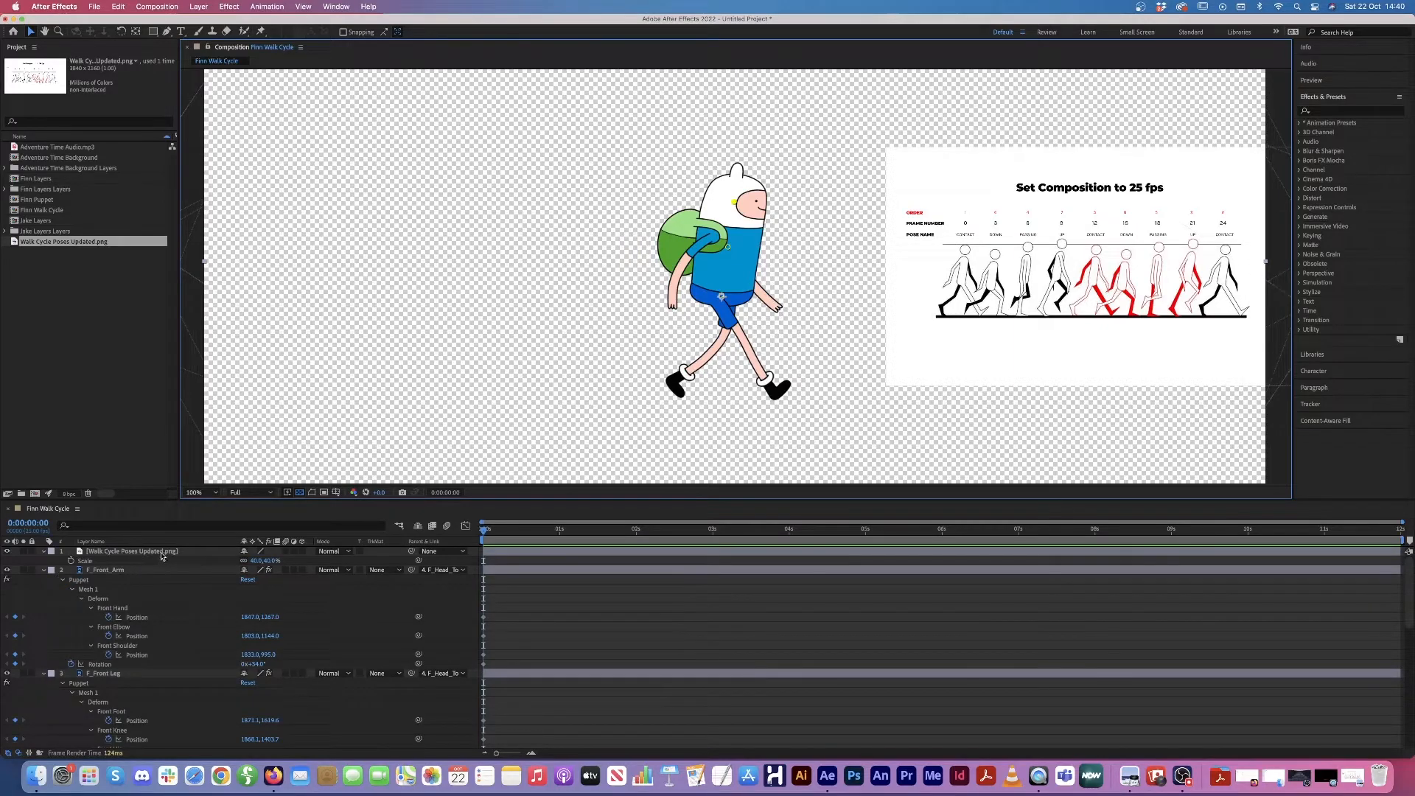
click(197, 555)
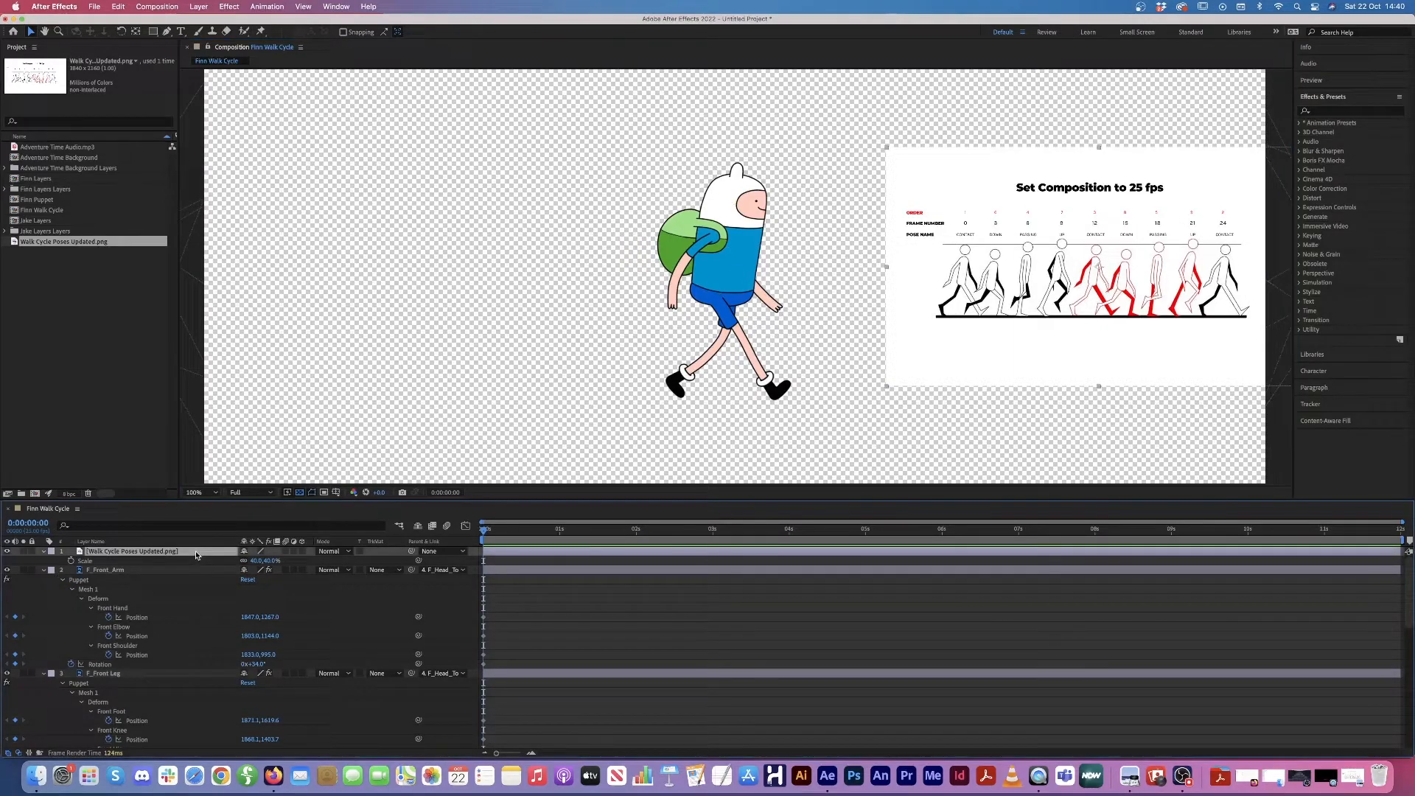
key(super+a)
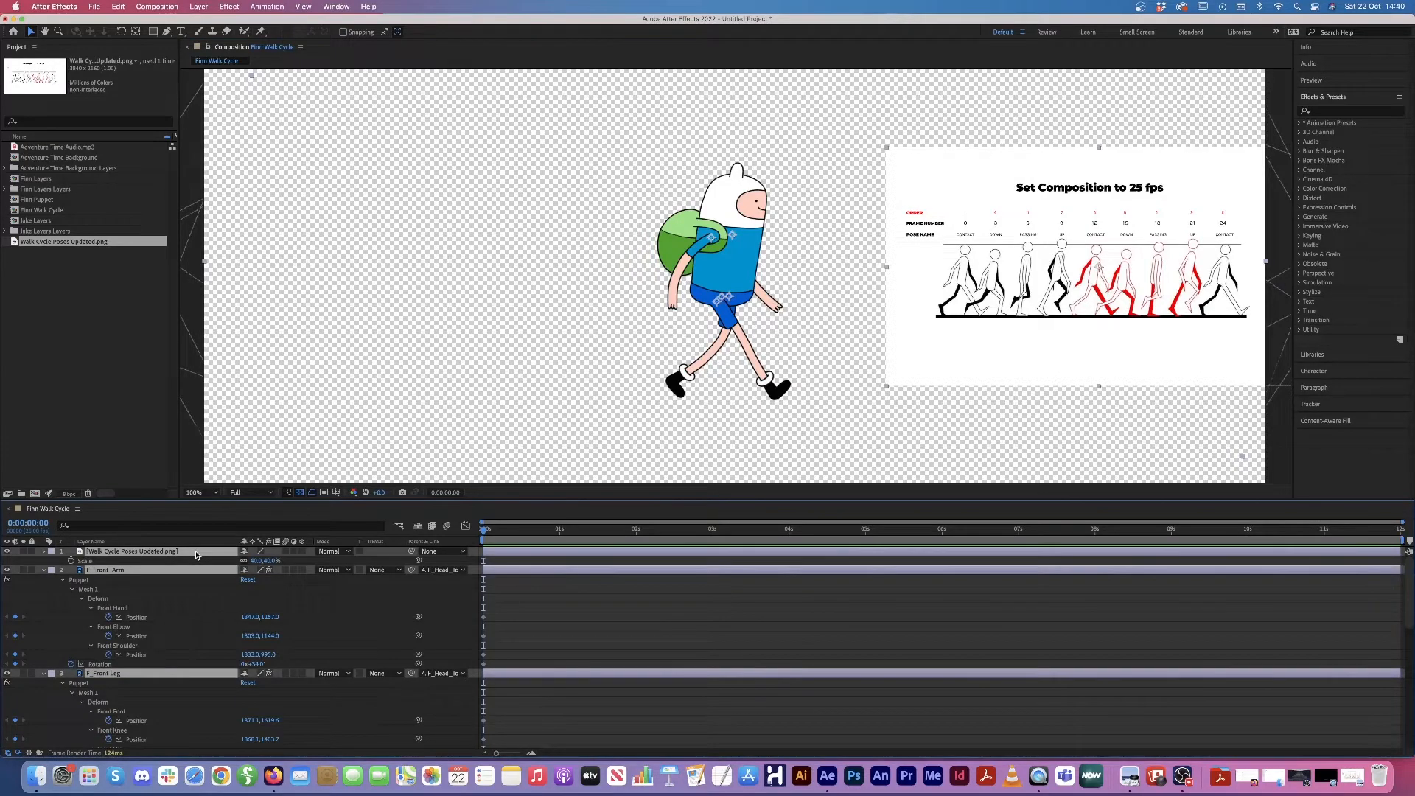
key(u)
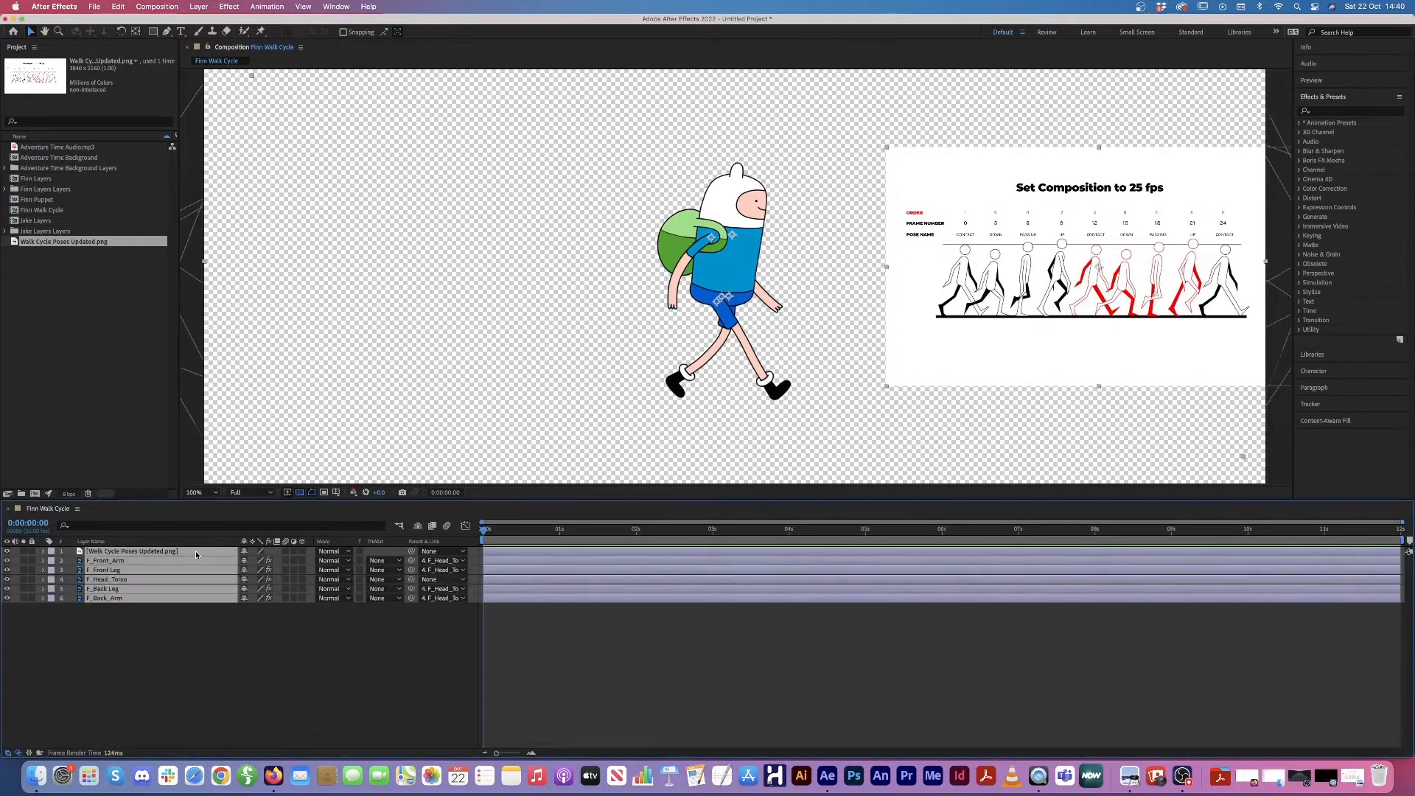
click(153, 631)
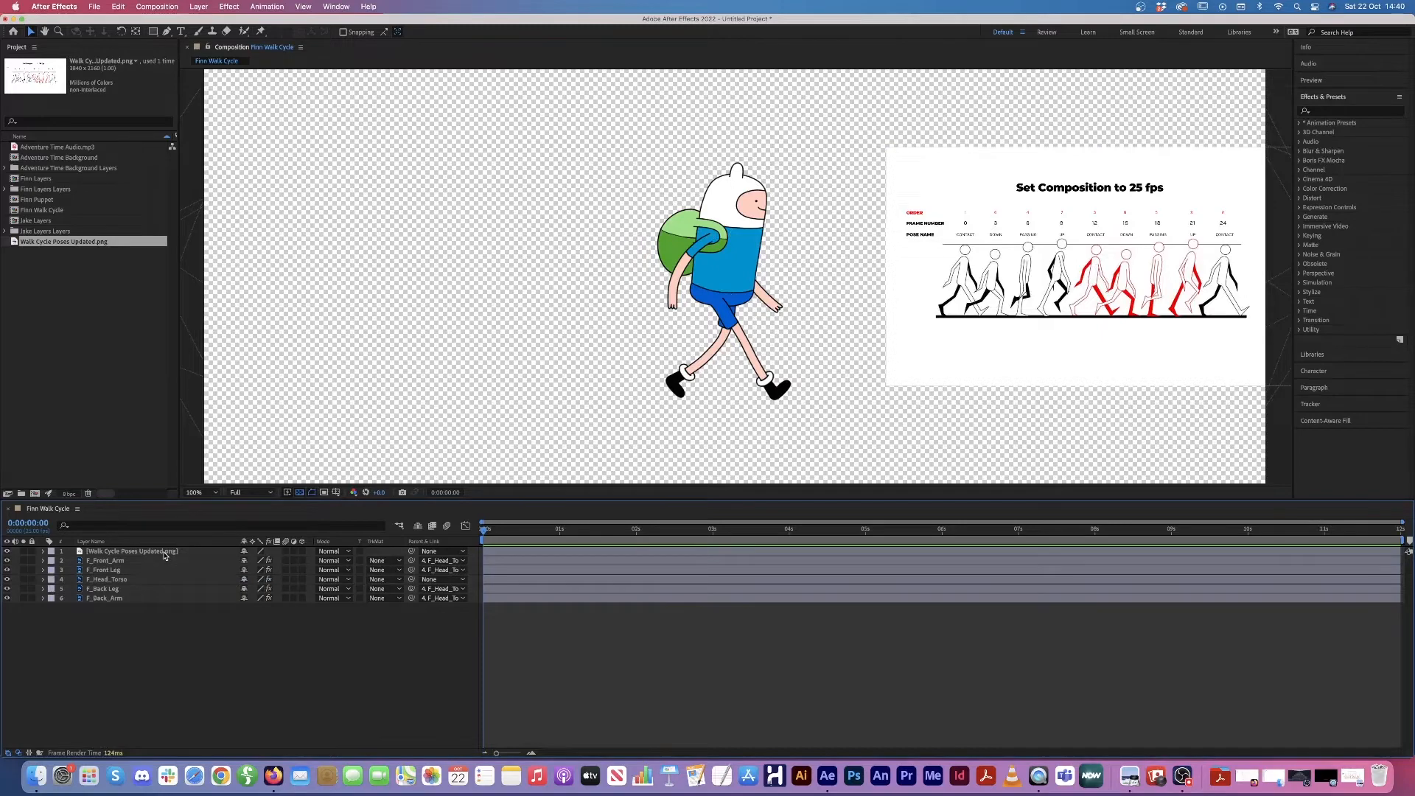
Step: Create a new shape layer and draw a thin red horizontal rectangle as a ground line just beneath Finn's feet
click(199, 6)
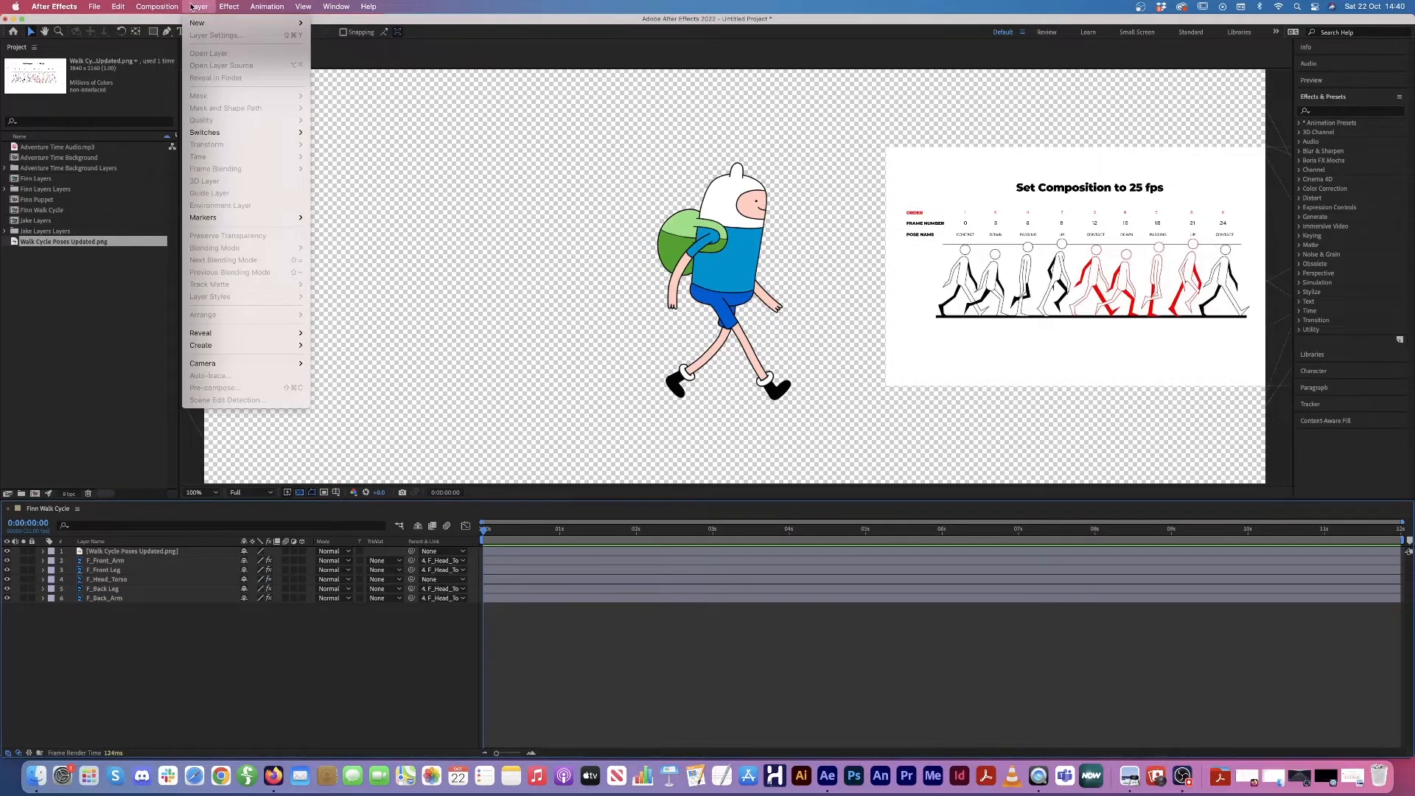
mouse_move(235, 23)
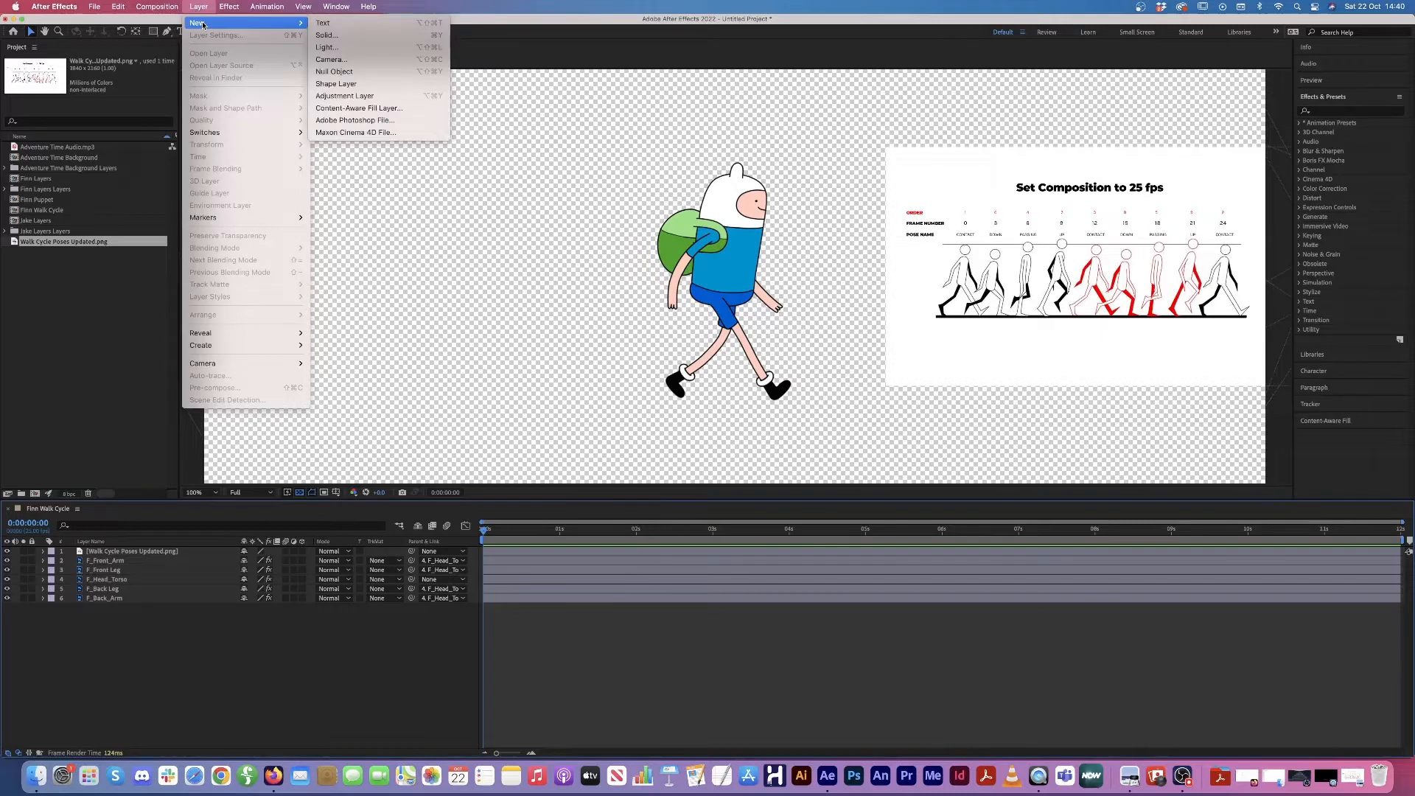
click(353, 84)
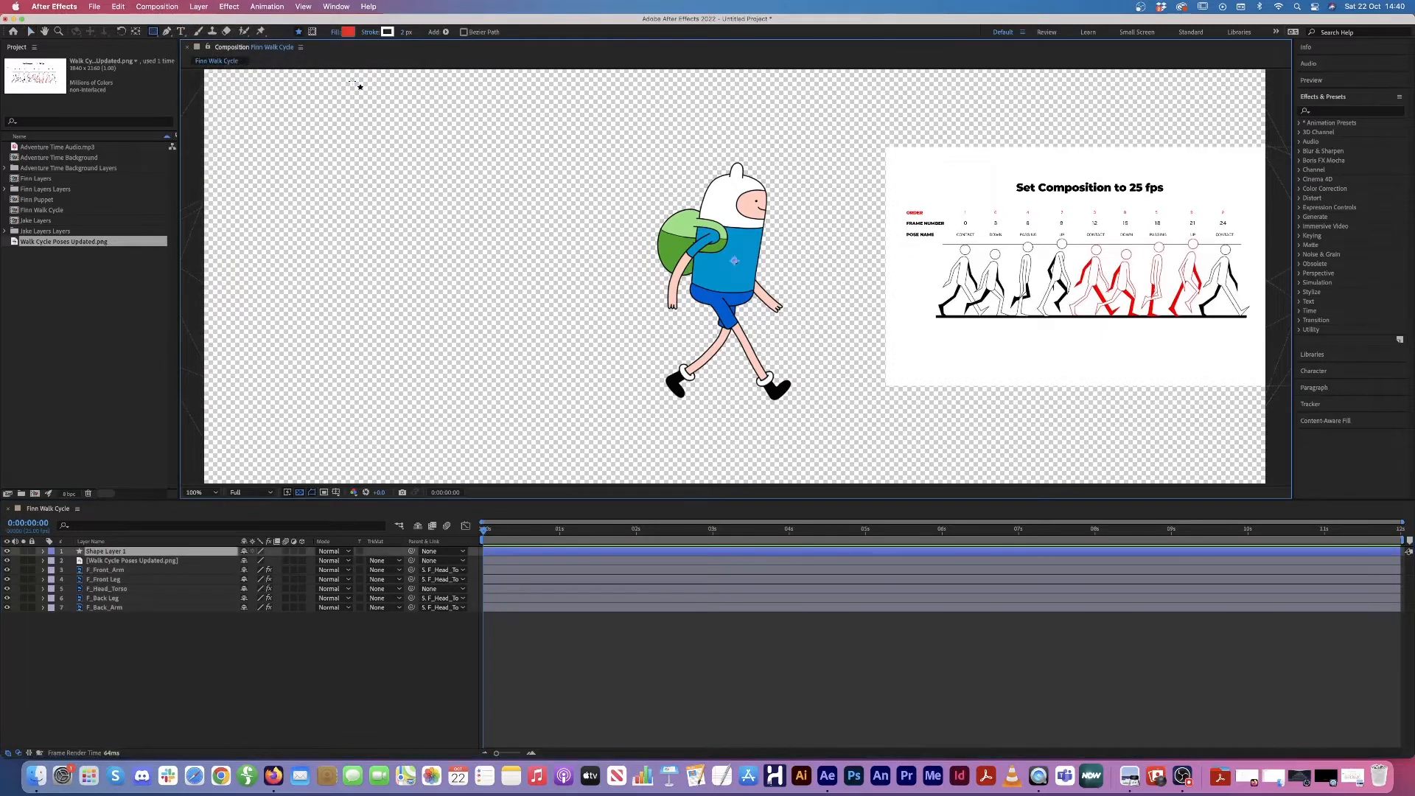
click(155, 34)
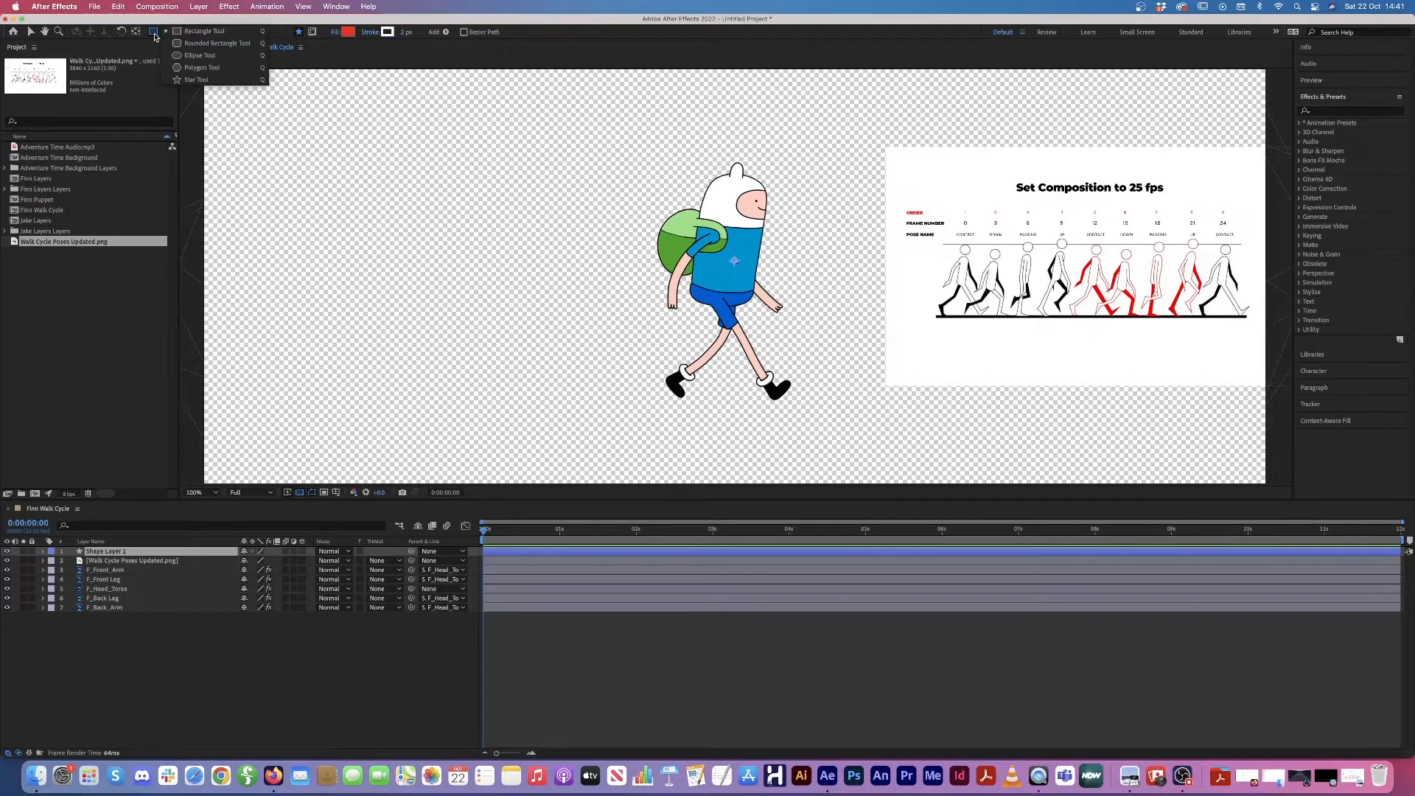
click(192, 35)
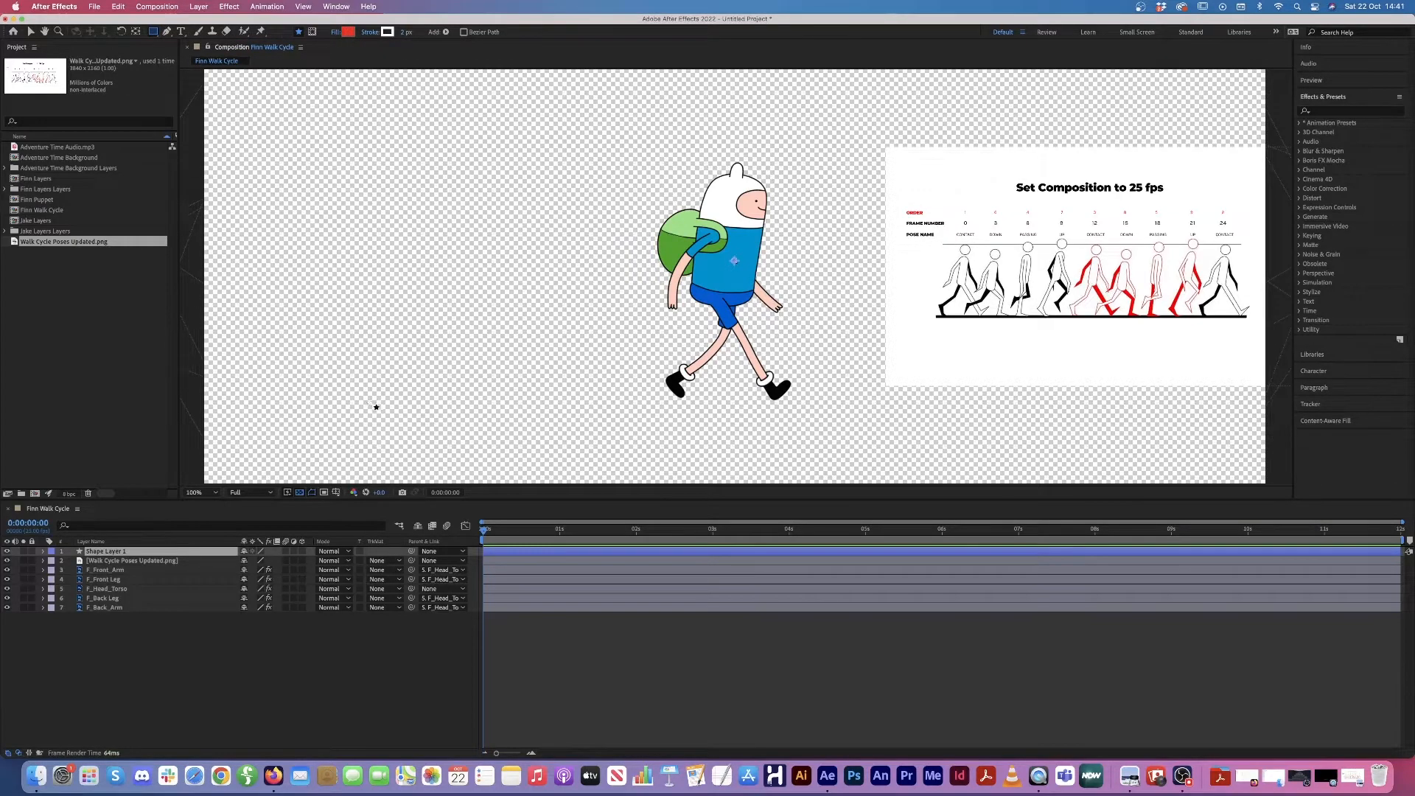
drag(369, 403, 1215, 403)
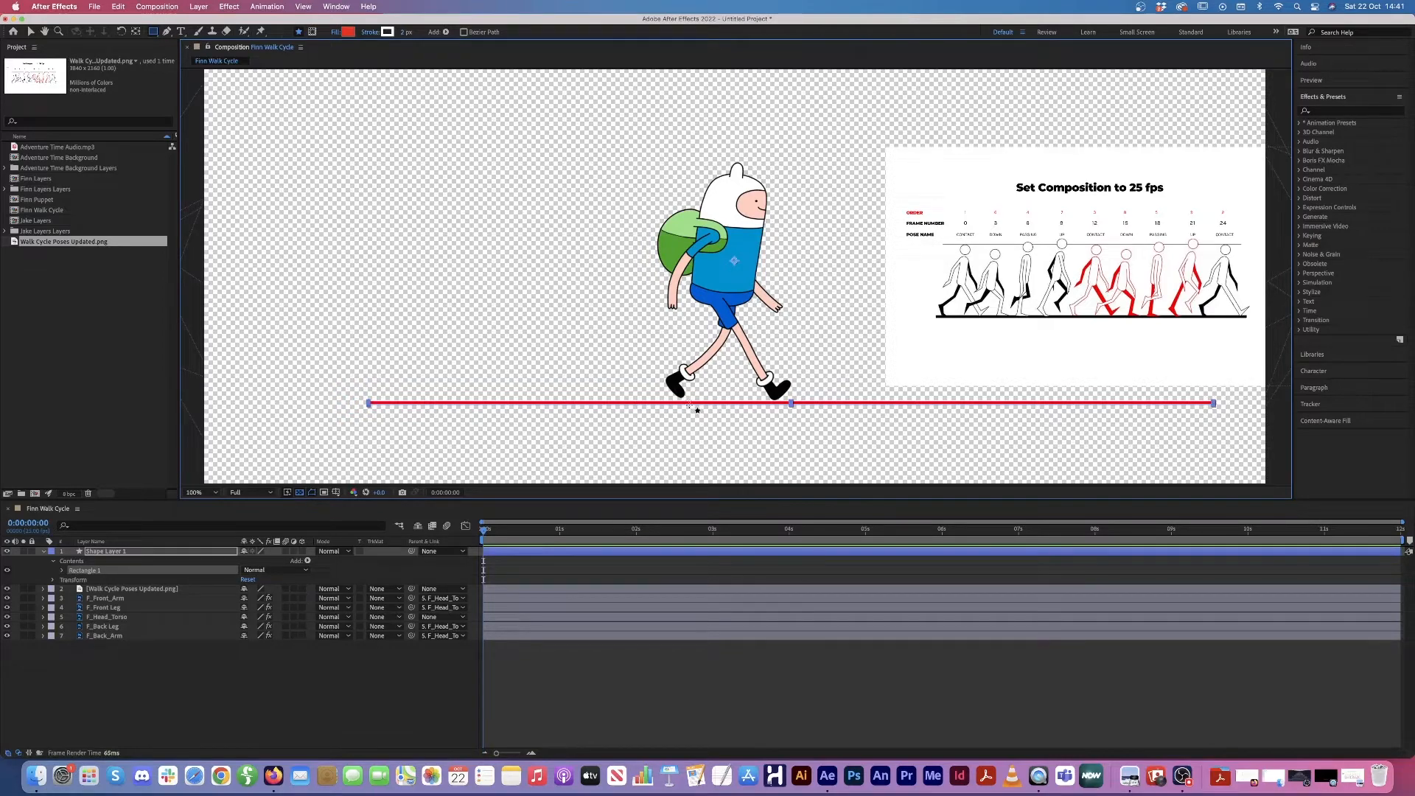
Step: Remove the extra rectangle and move the red ground line to sit centred directly under Finn's shoes
drag(677, 403, 748, 361)
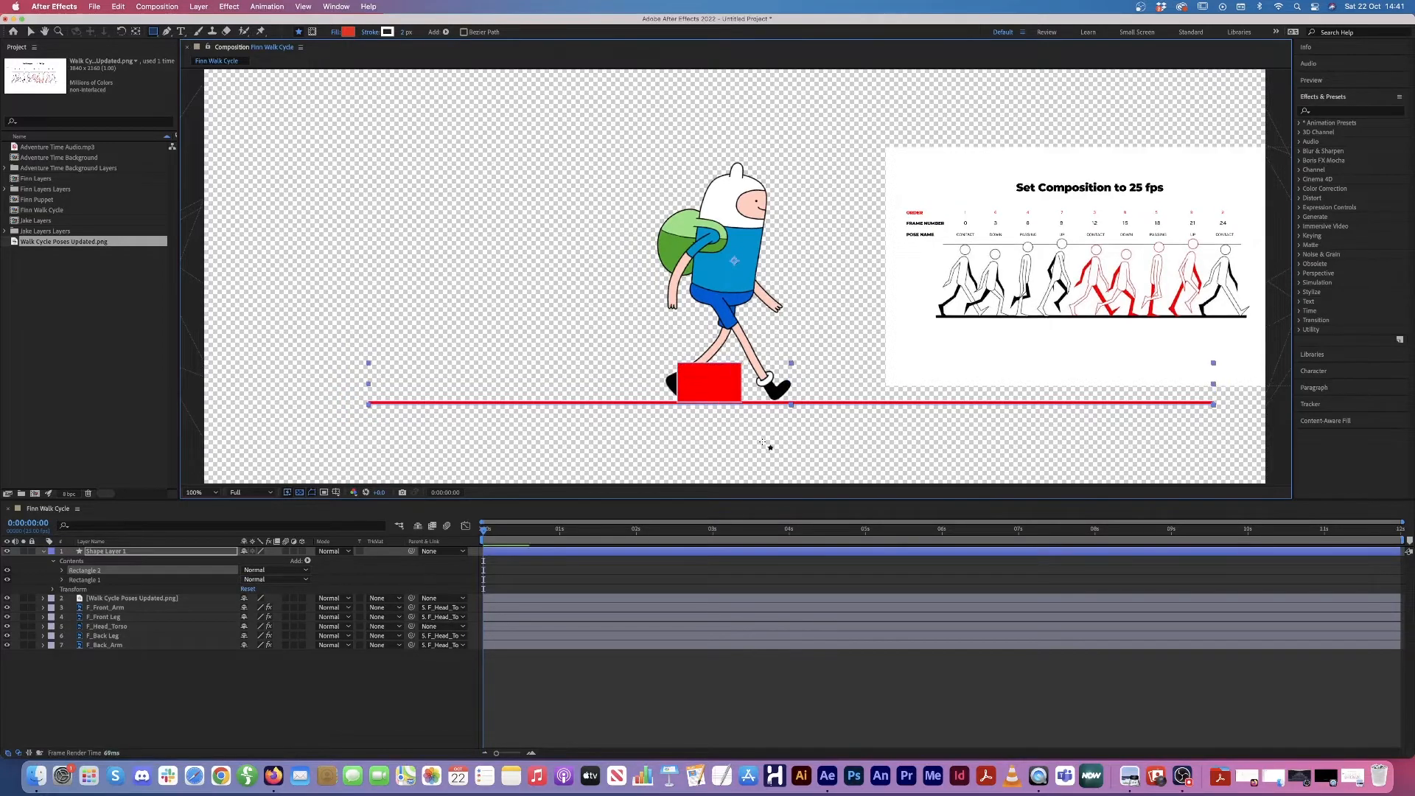
key(super+z)
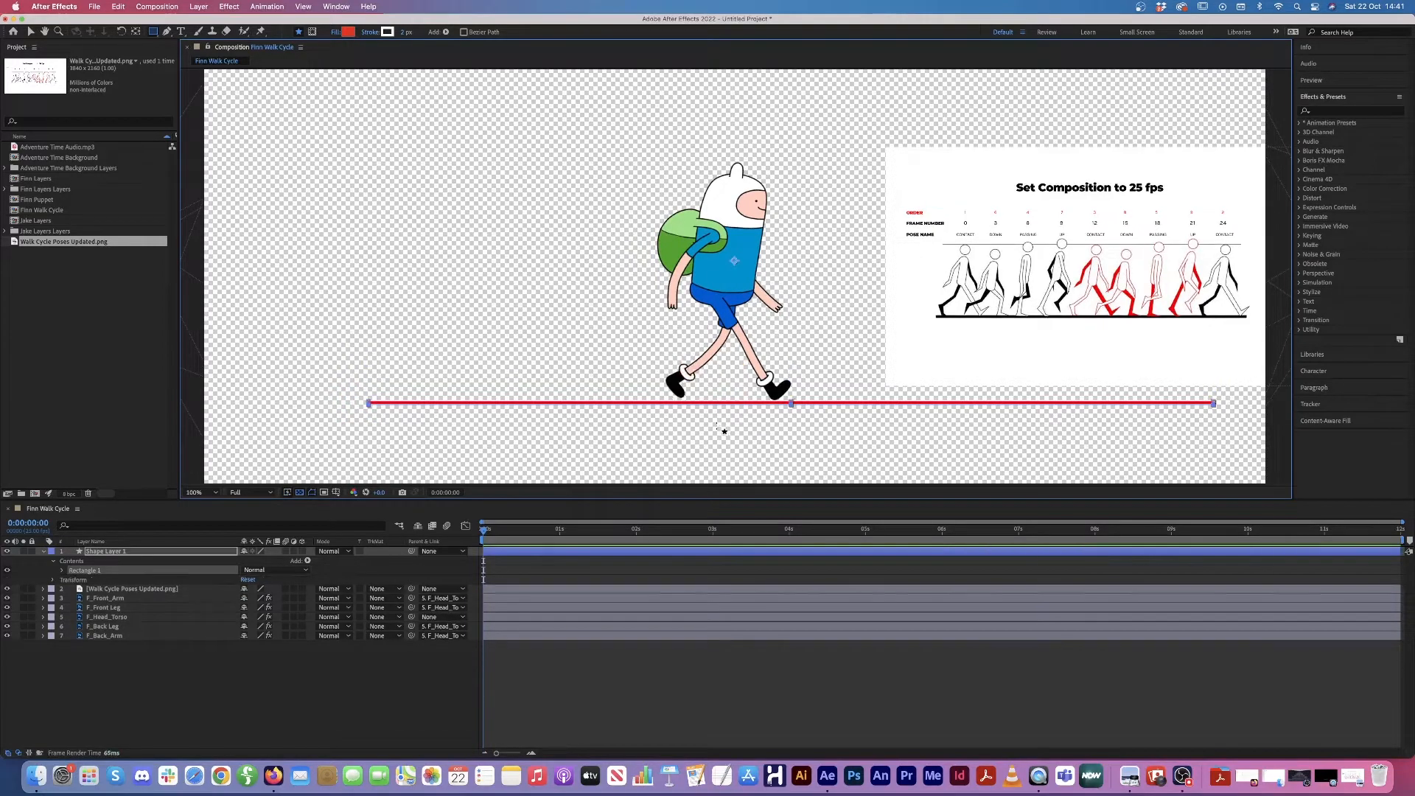
click(30, 32)
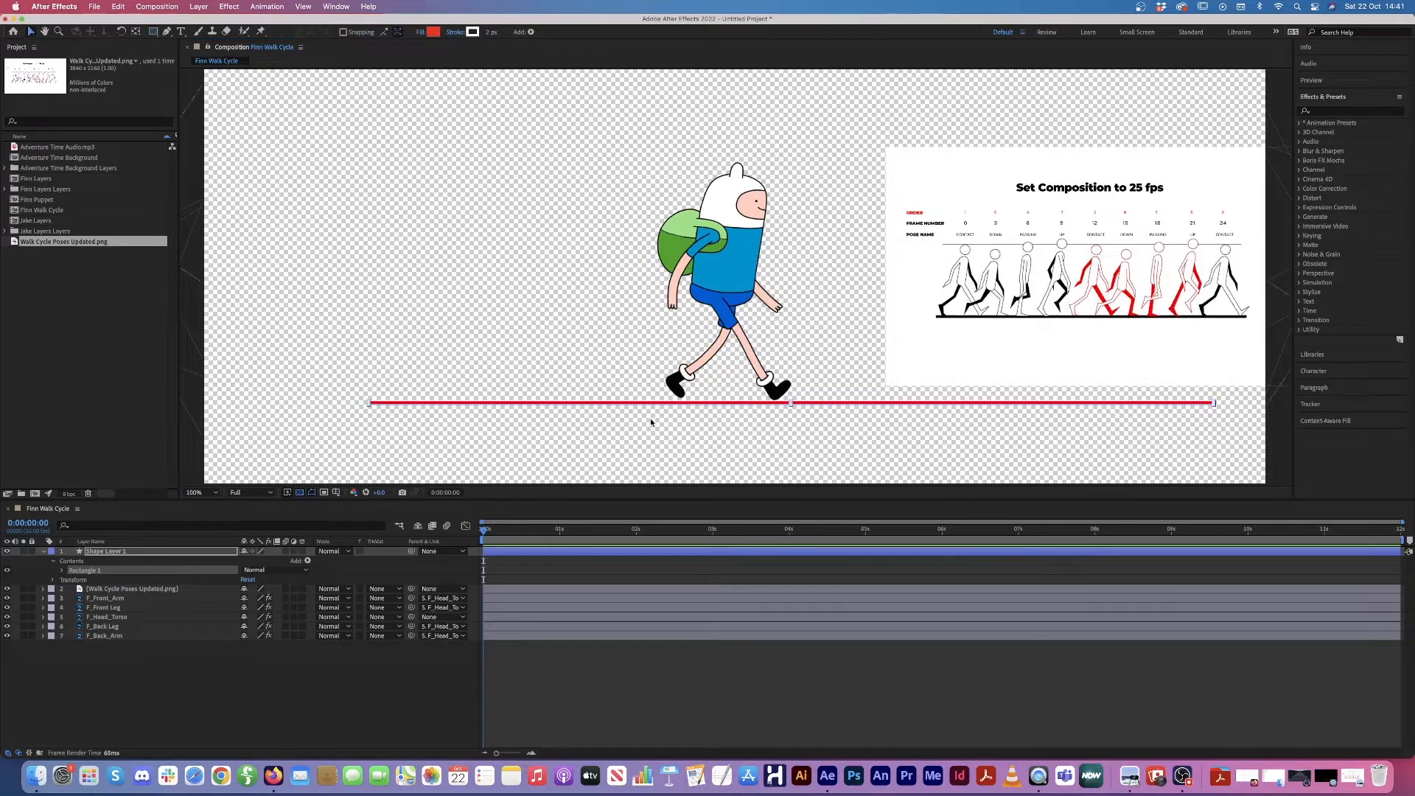
drag(676, 407, 627, 402)
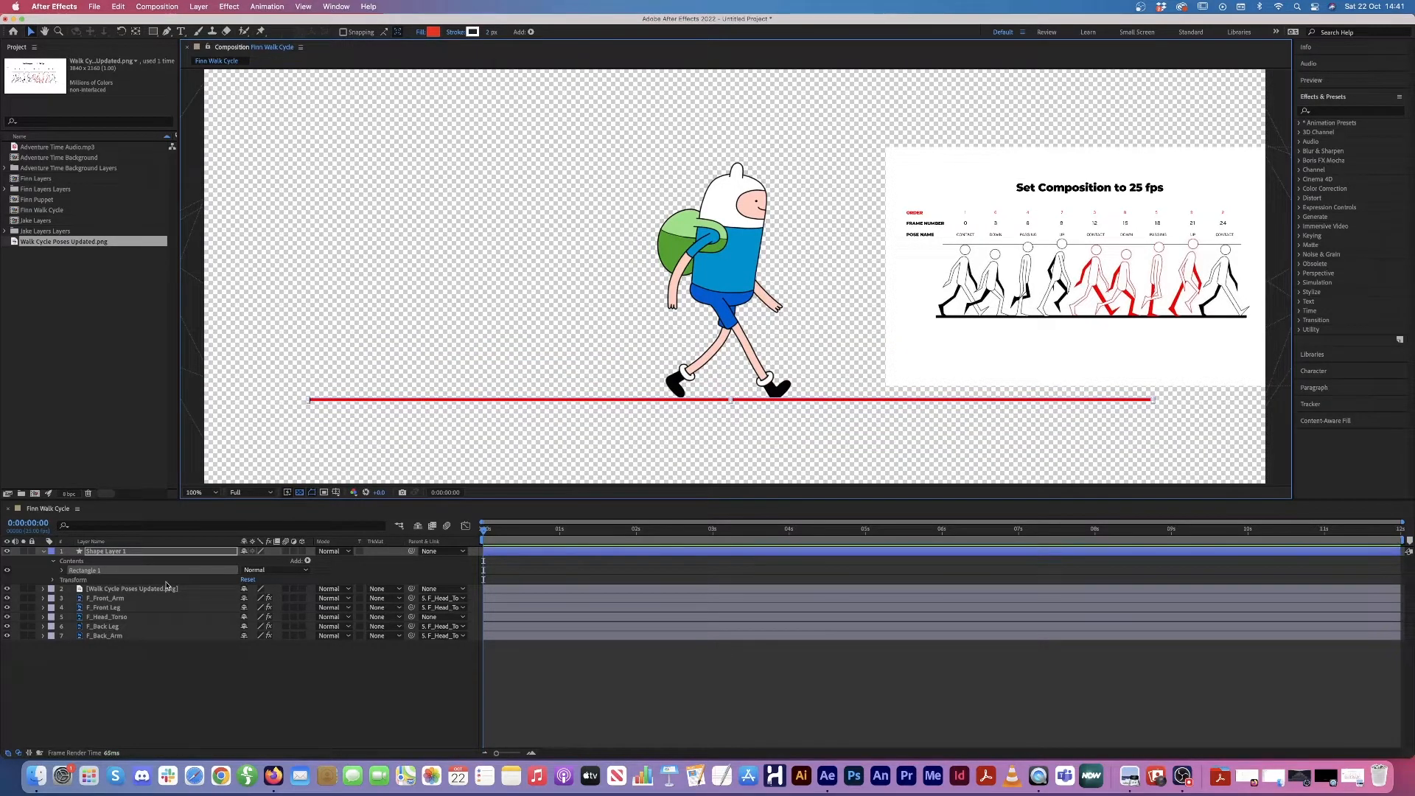
Step: Rename the ground line's shape layer as Foot Line and collapse its properties
click(92, 553)
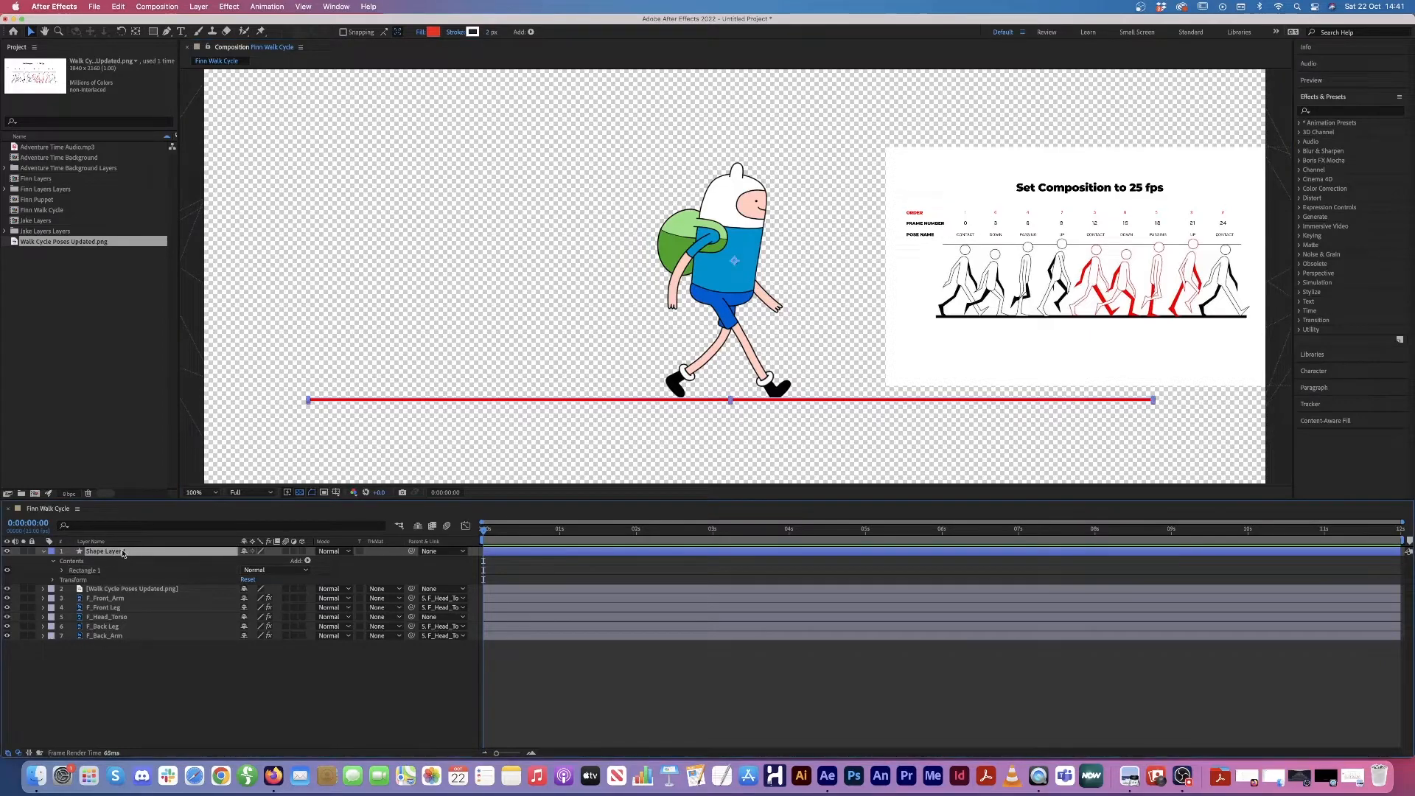
key(Return)
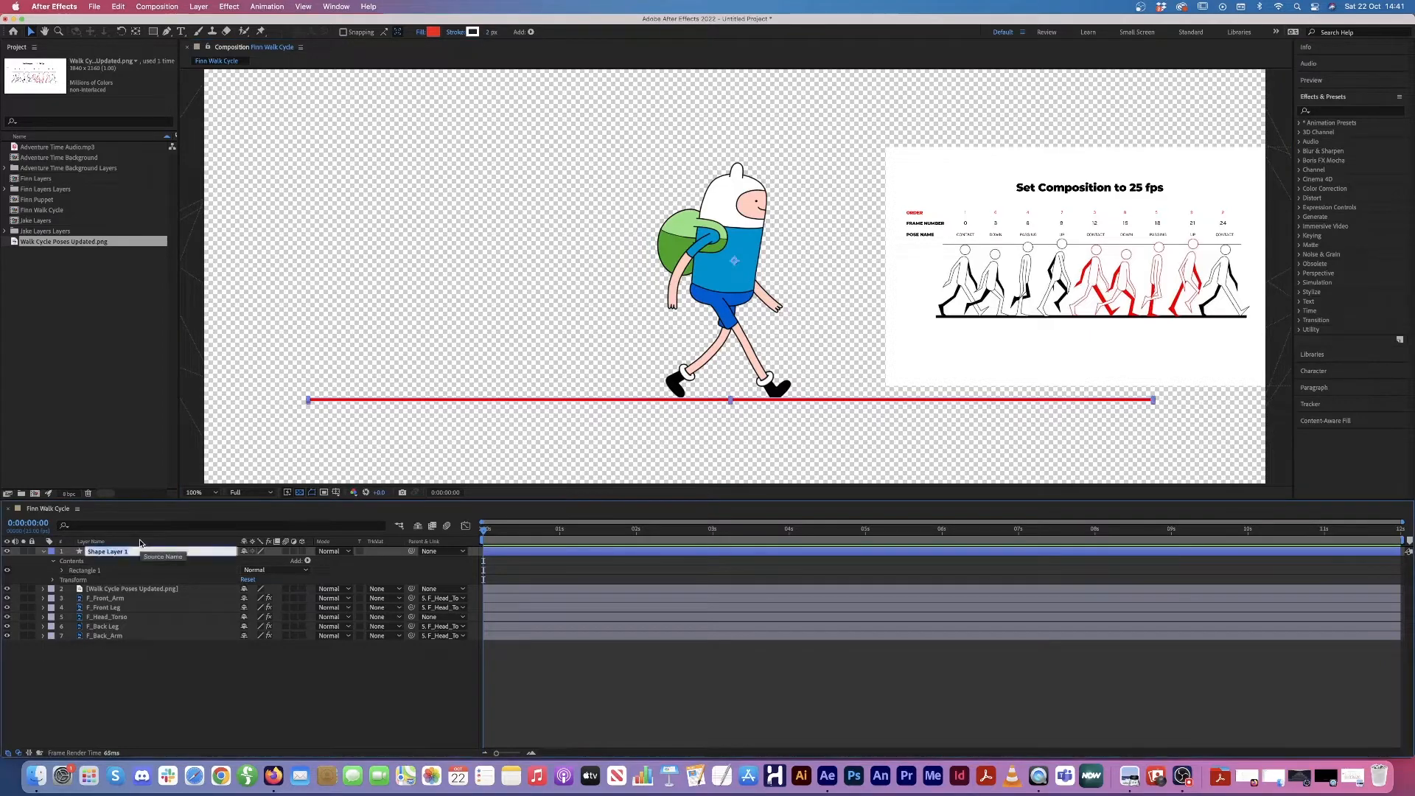
text(Foot Line)
key(Return)
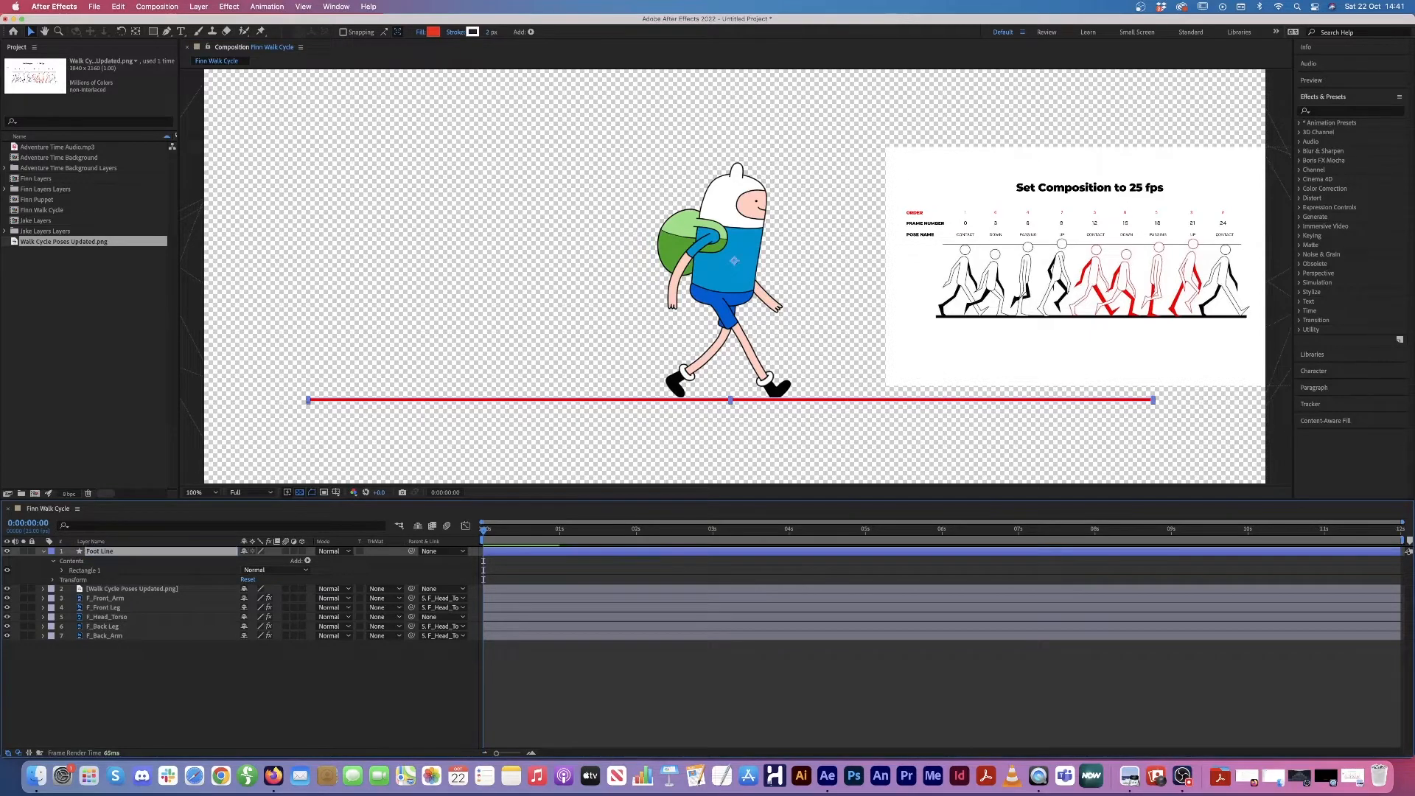
click(44, 552)
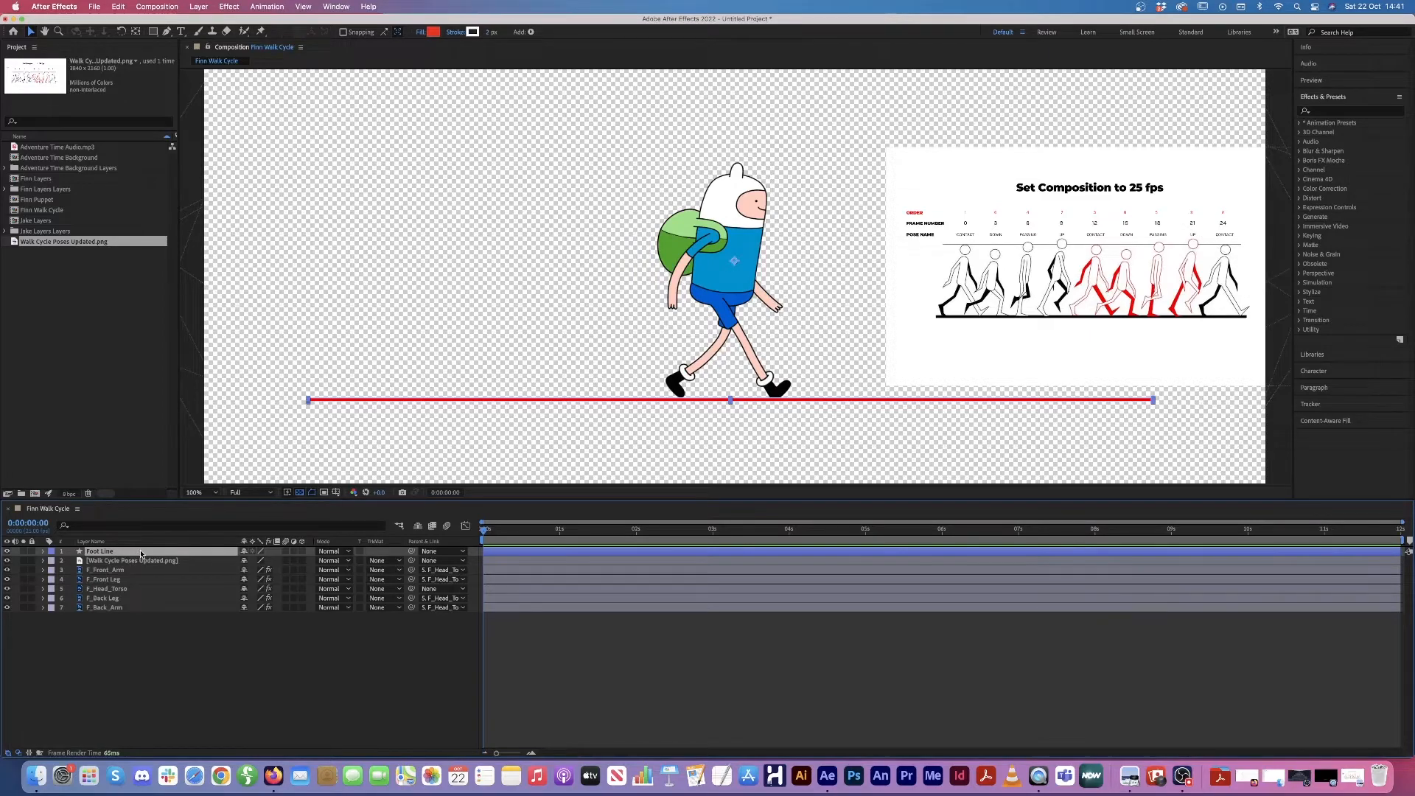
Step: Duplicate the Foot Line layer and move the copy straight up to the top of Finn's head
key(super+d)
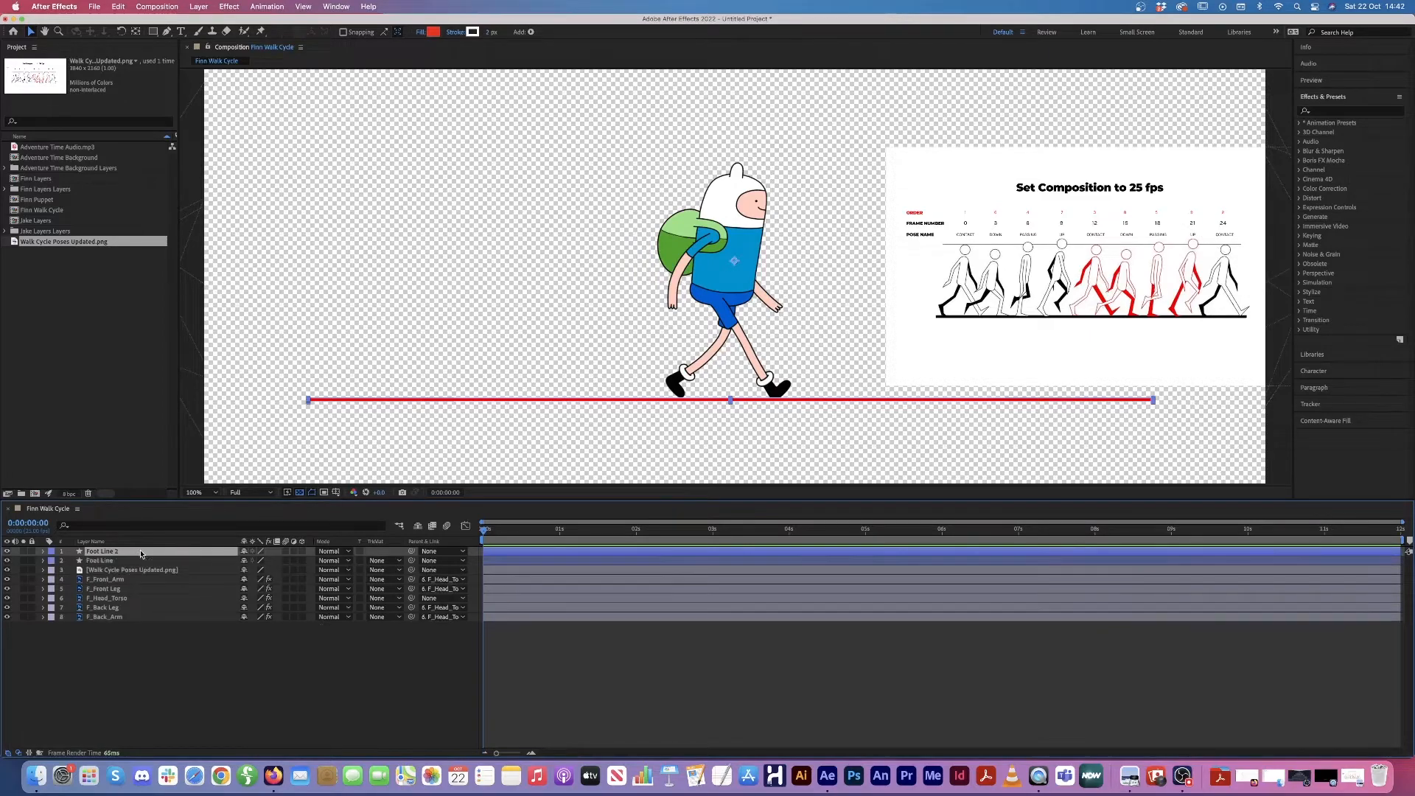
click(118, 7)
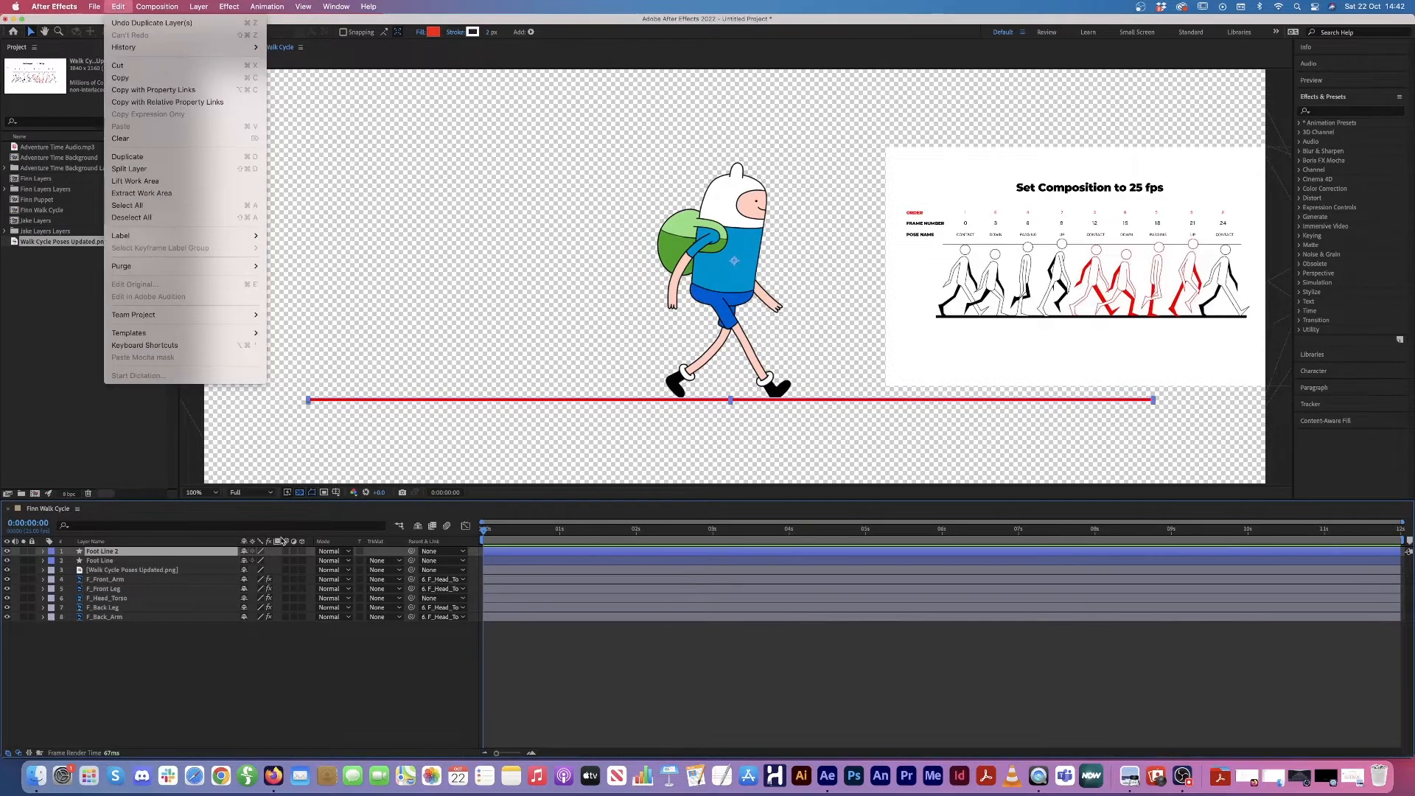
click(317, 750)
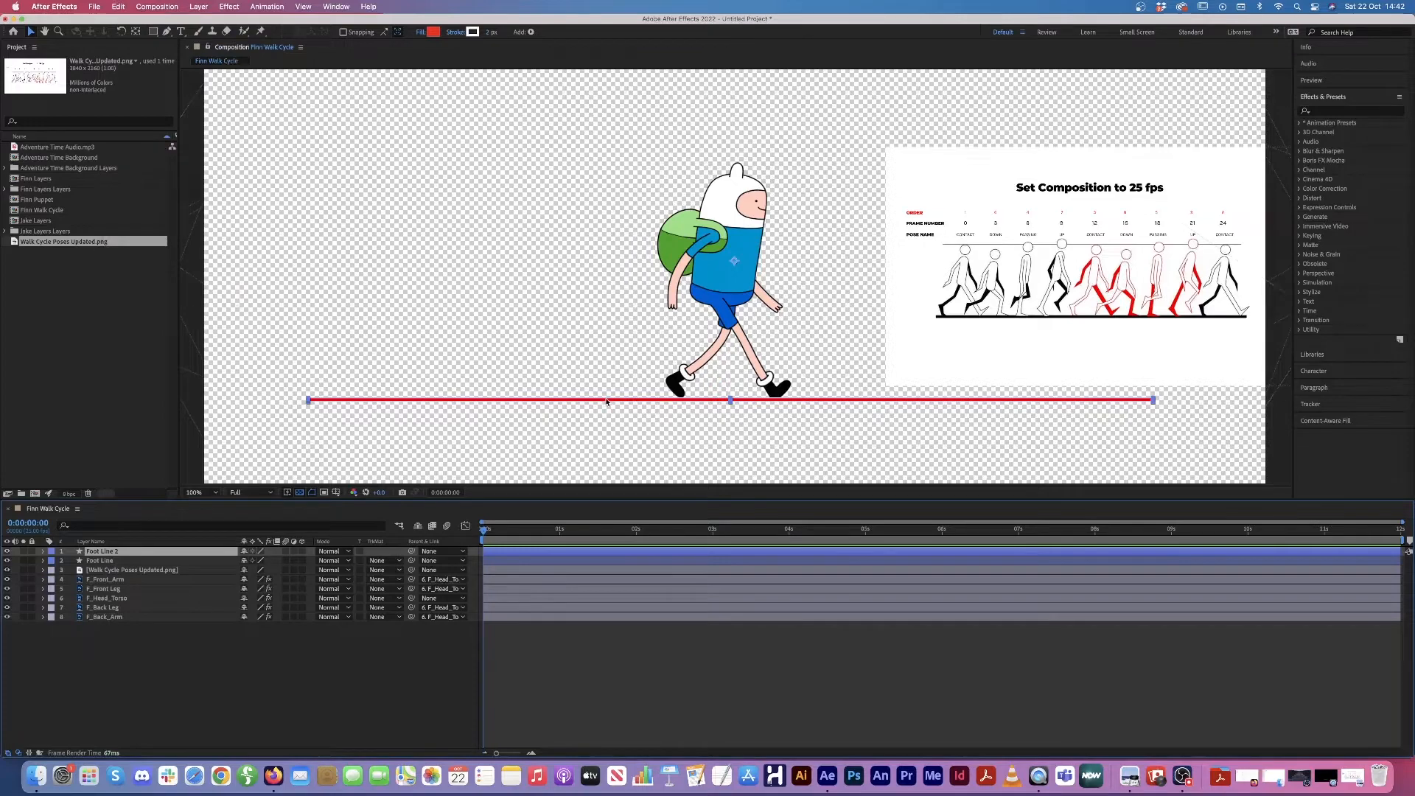
drag(606, 400, 602, 165)
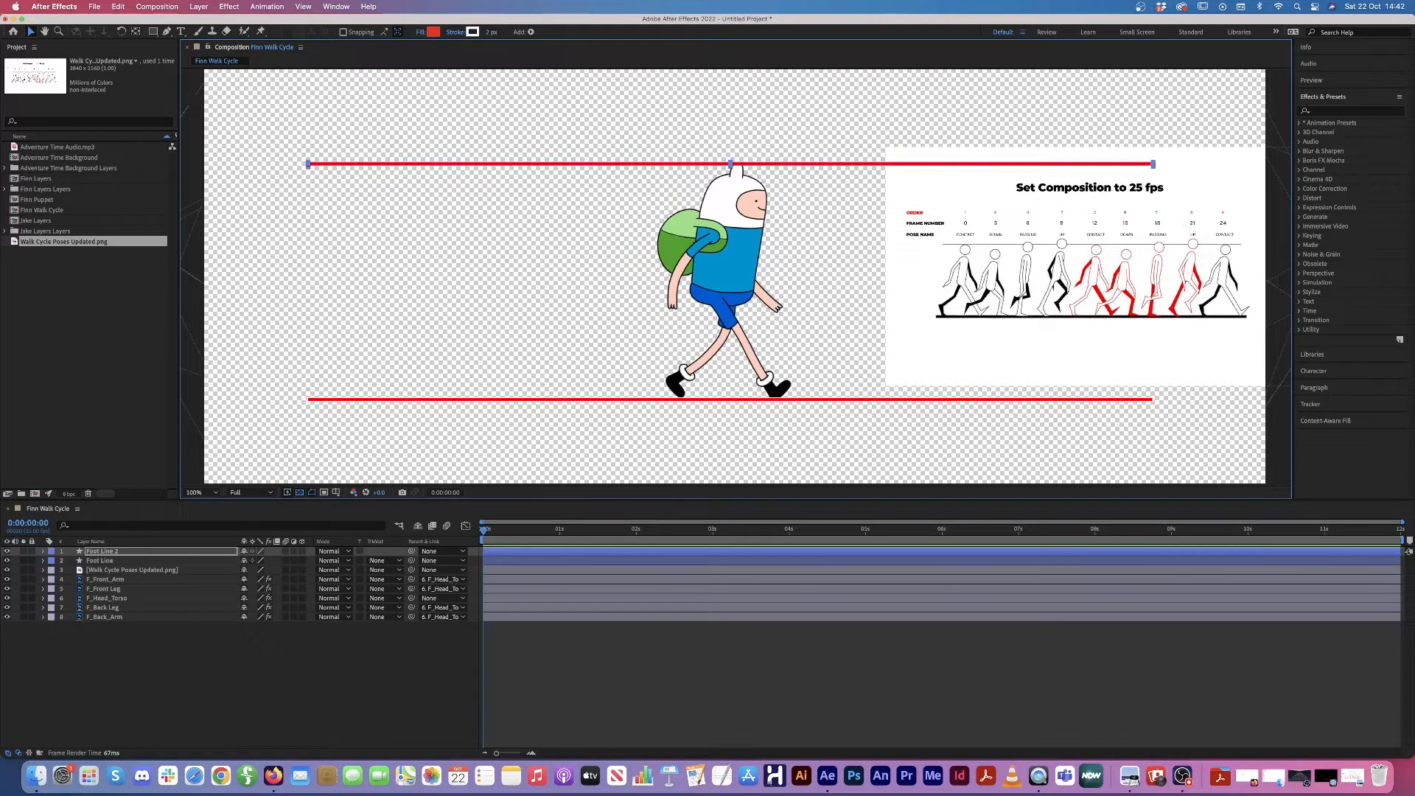
click(168, 561)
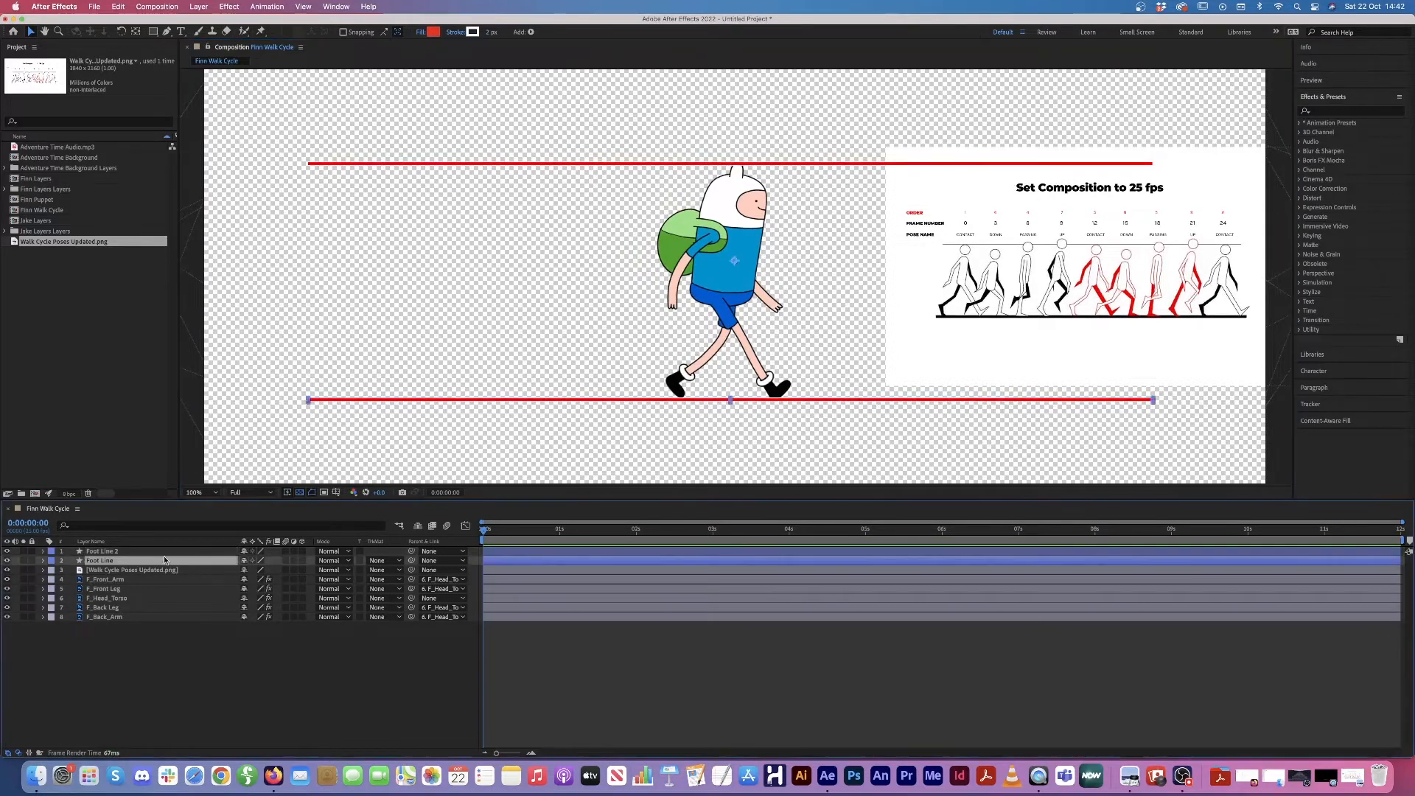
Step: Rename the duplicated line layer as Head line
click(105, 553)
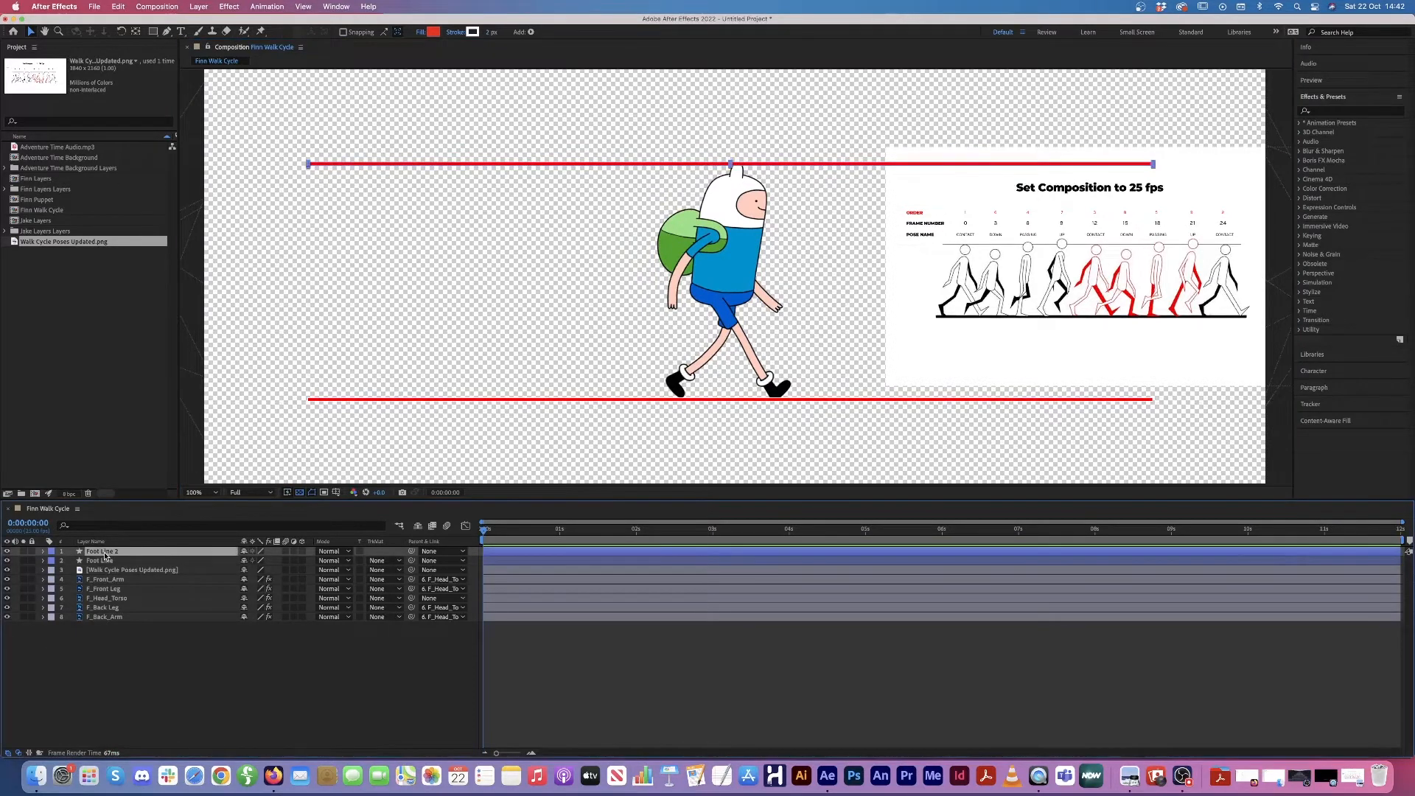
key(Return)
text(Head lin)
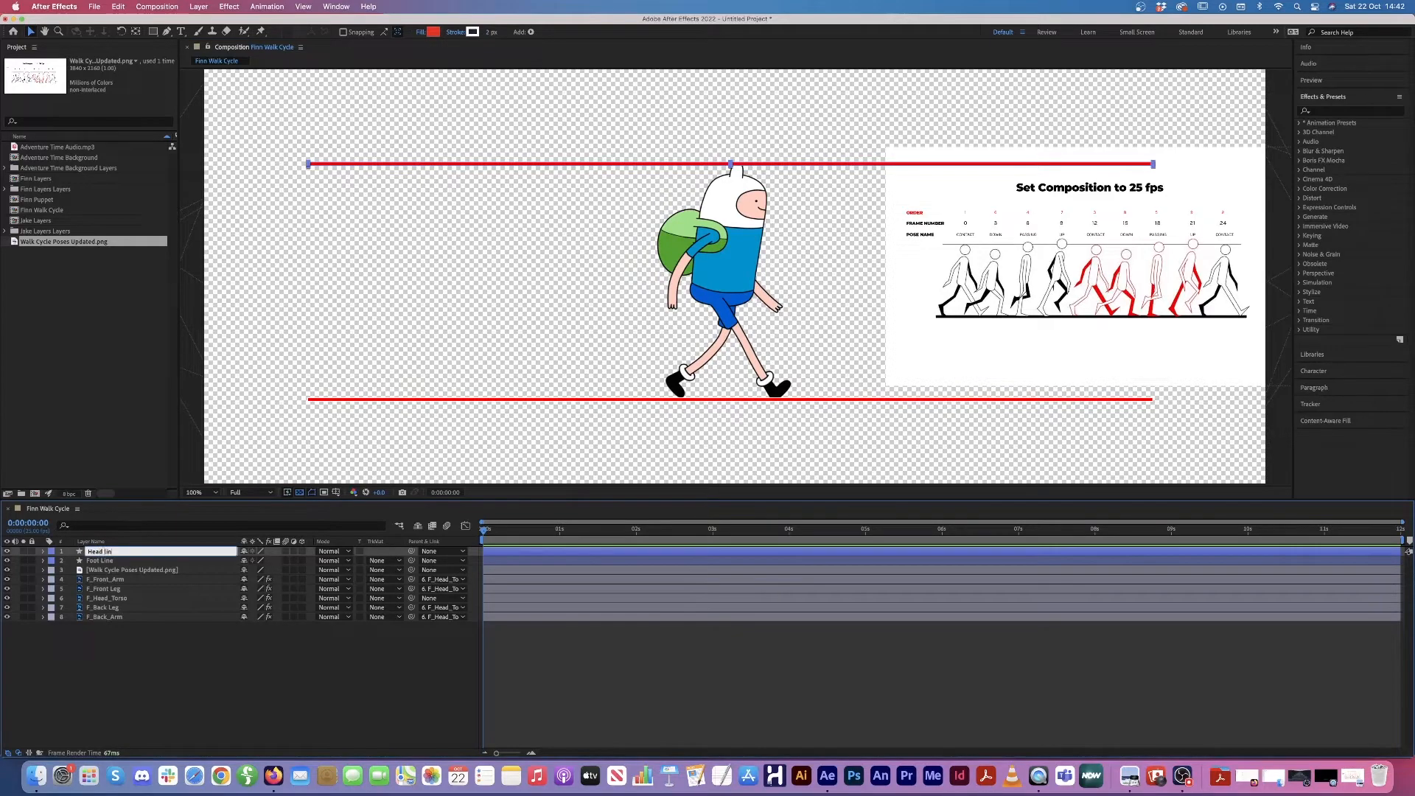
text(e)
key(Return)
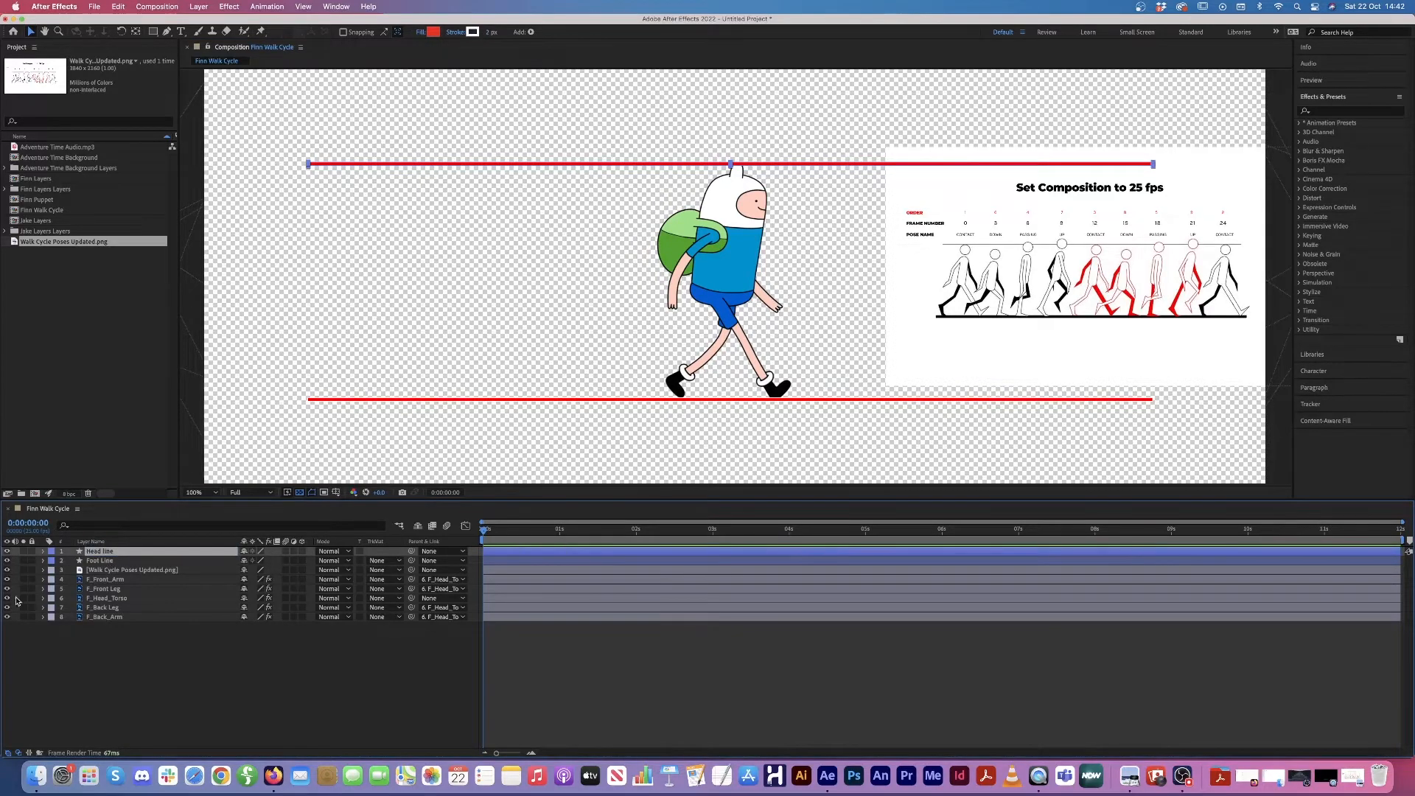
Step: Move the Head line, Foot Line and walk-pose chart layers below all the Finn layers and clear the selection
shift+click(115, 561)
shift+click(130, 569)
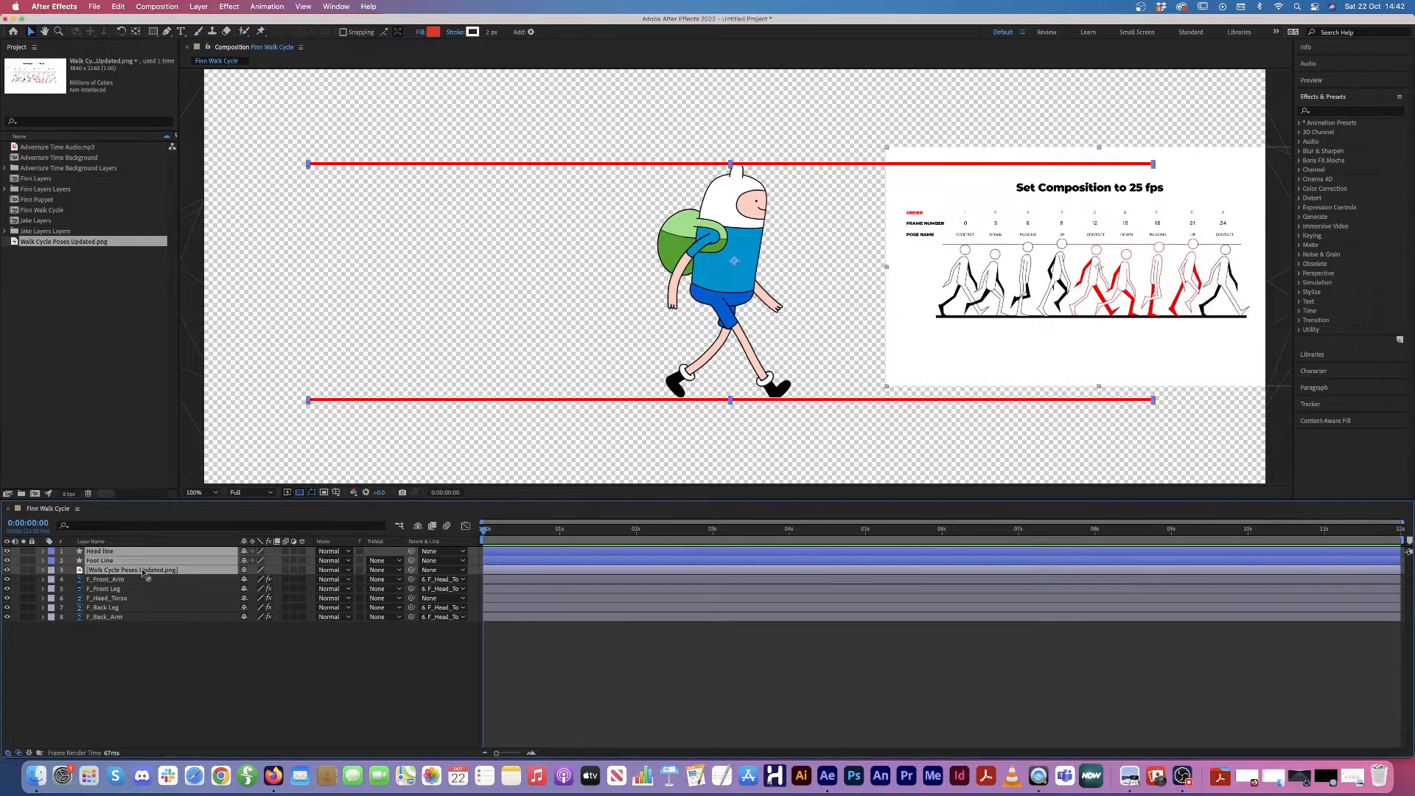
drag(144, 573, 133, 649)
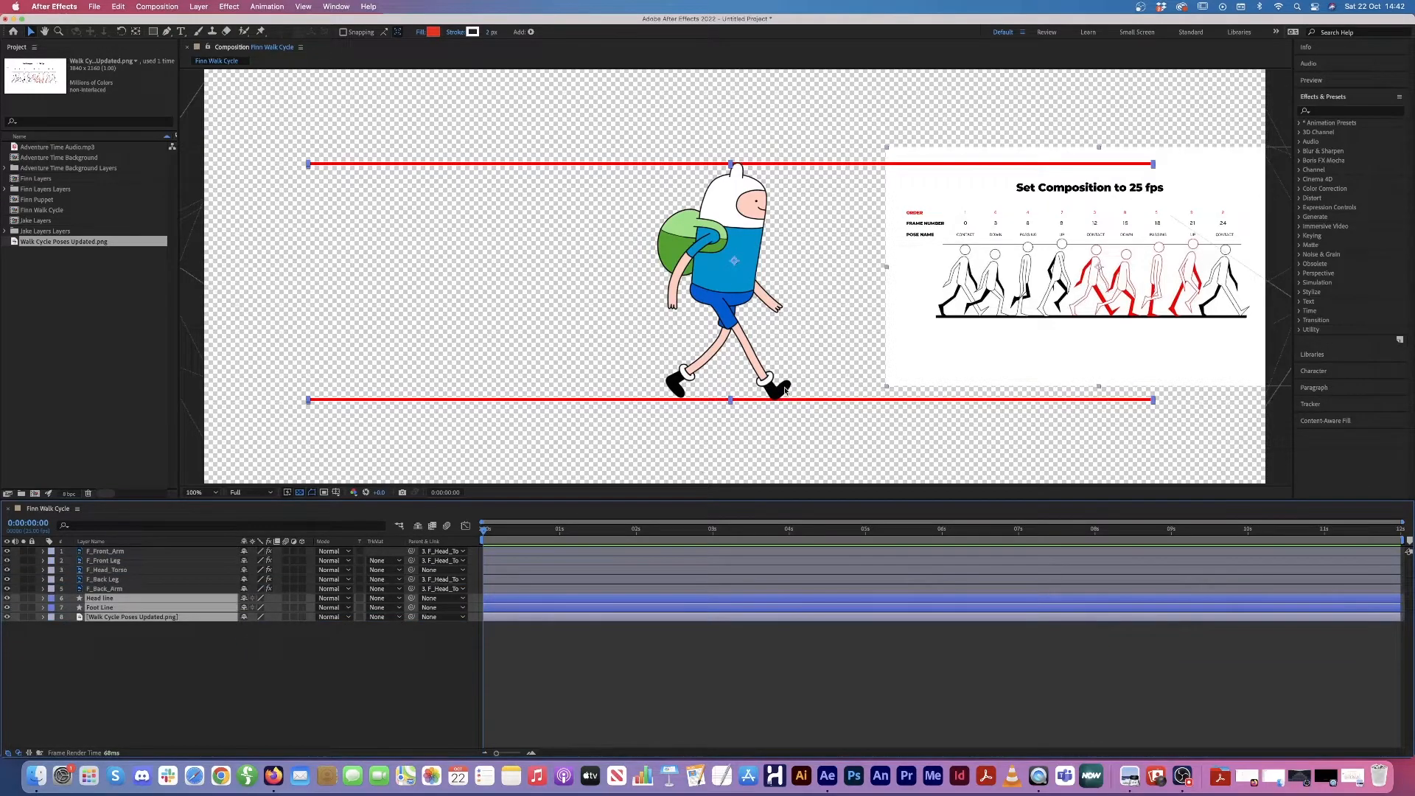
click(49, 679)
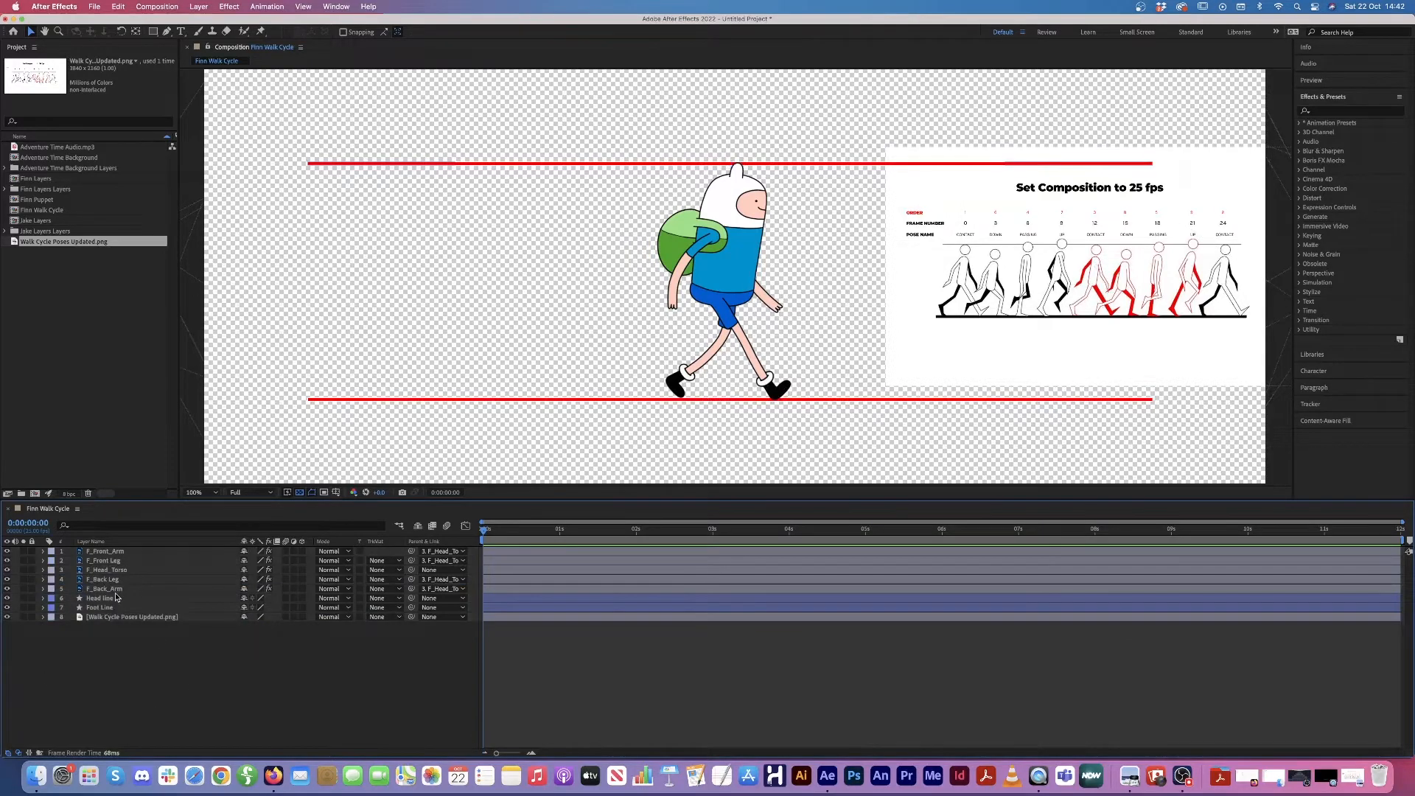
Step: Reveal the keyframed properties of all five Finn body-part layers
click(119, 591)
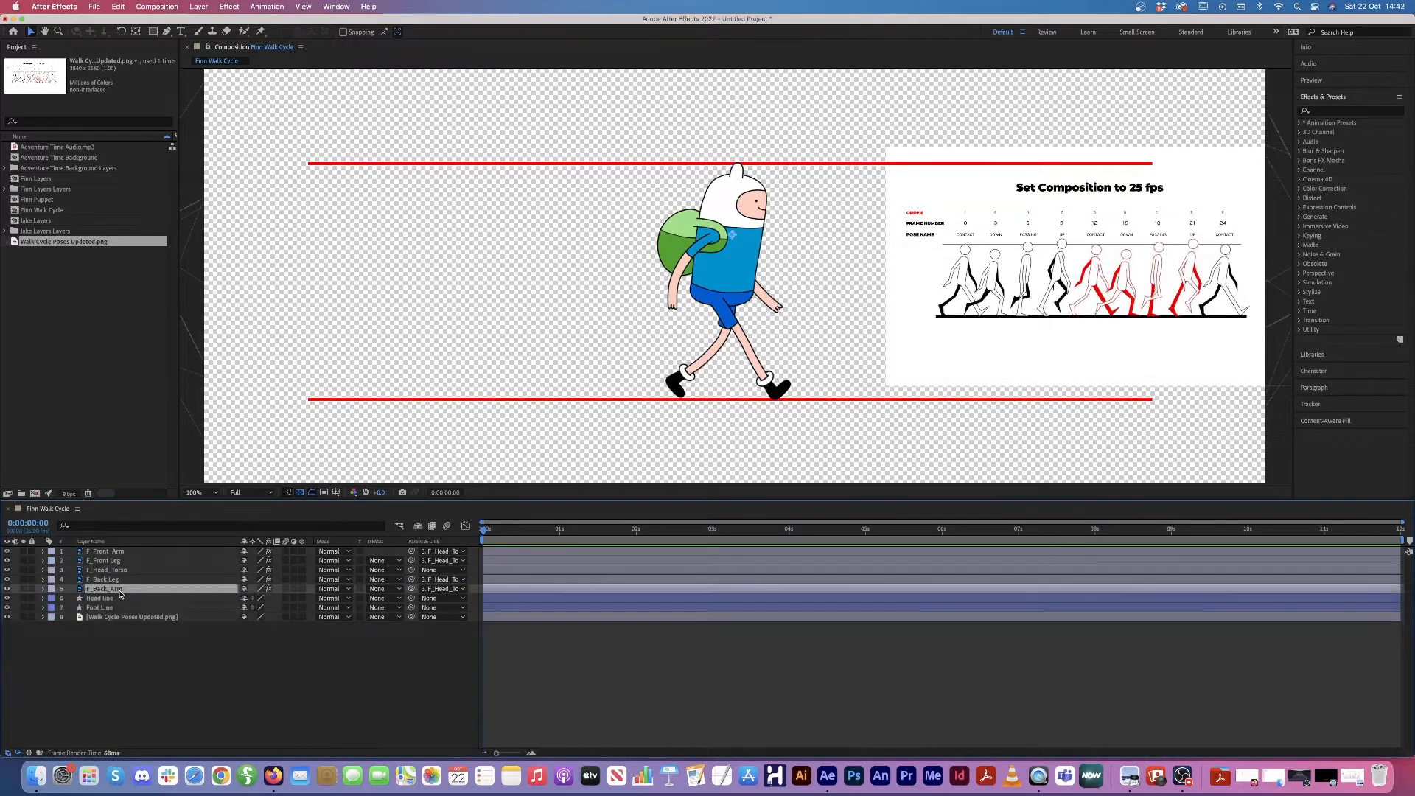
shift+click(128, 555)
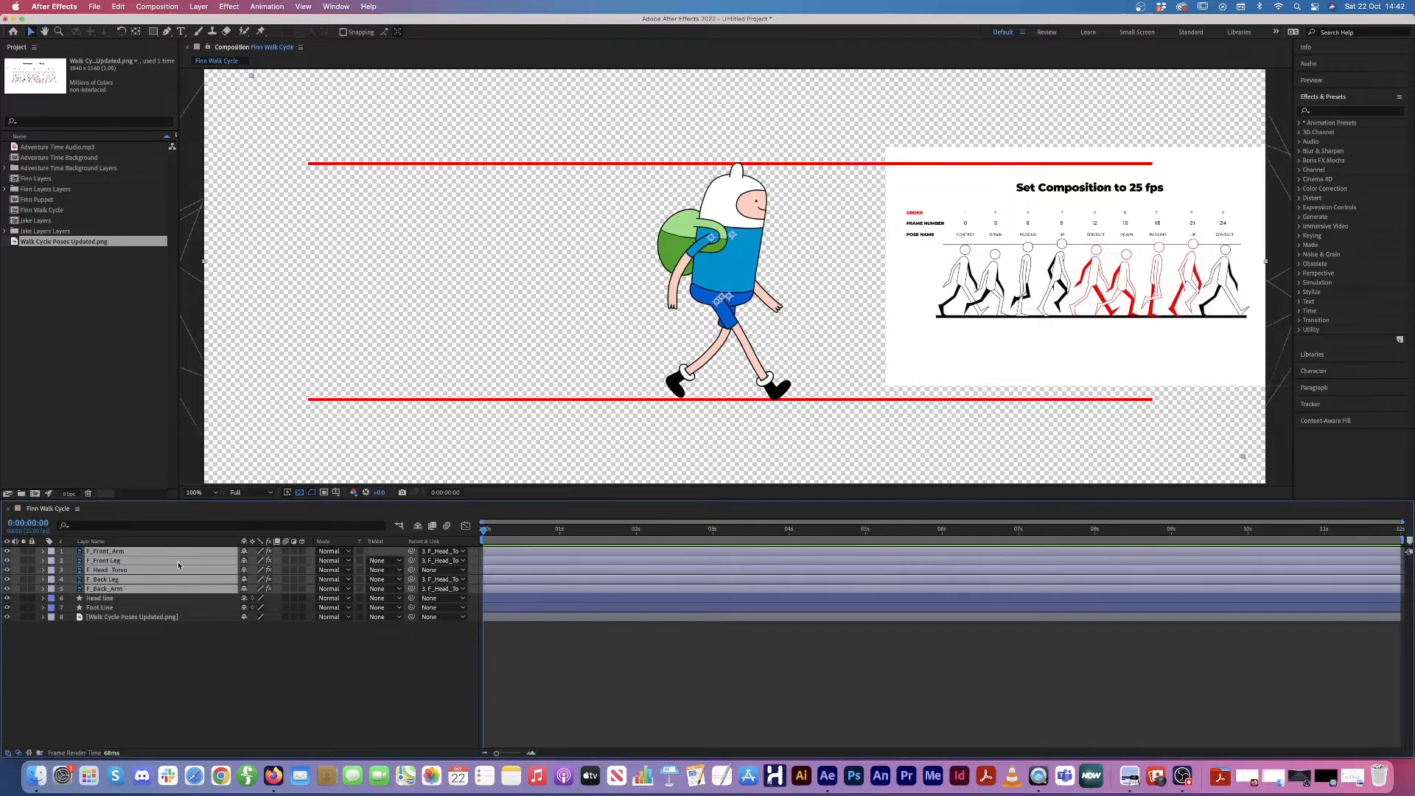
key(u)
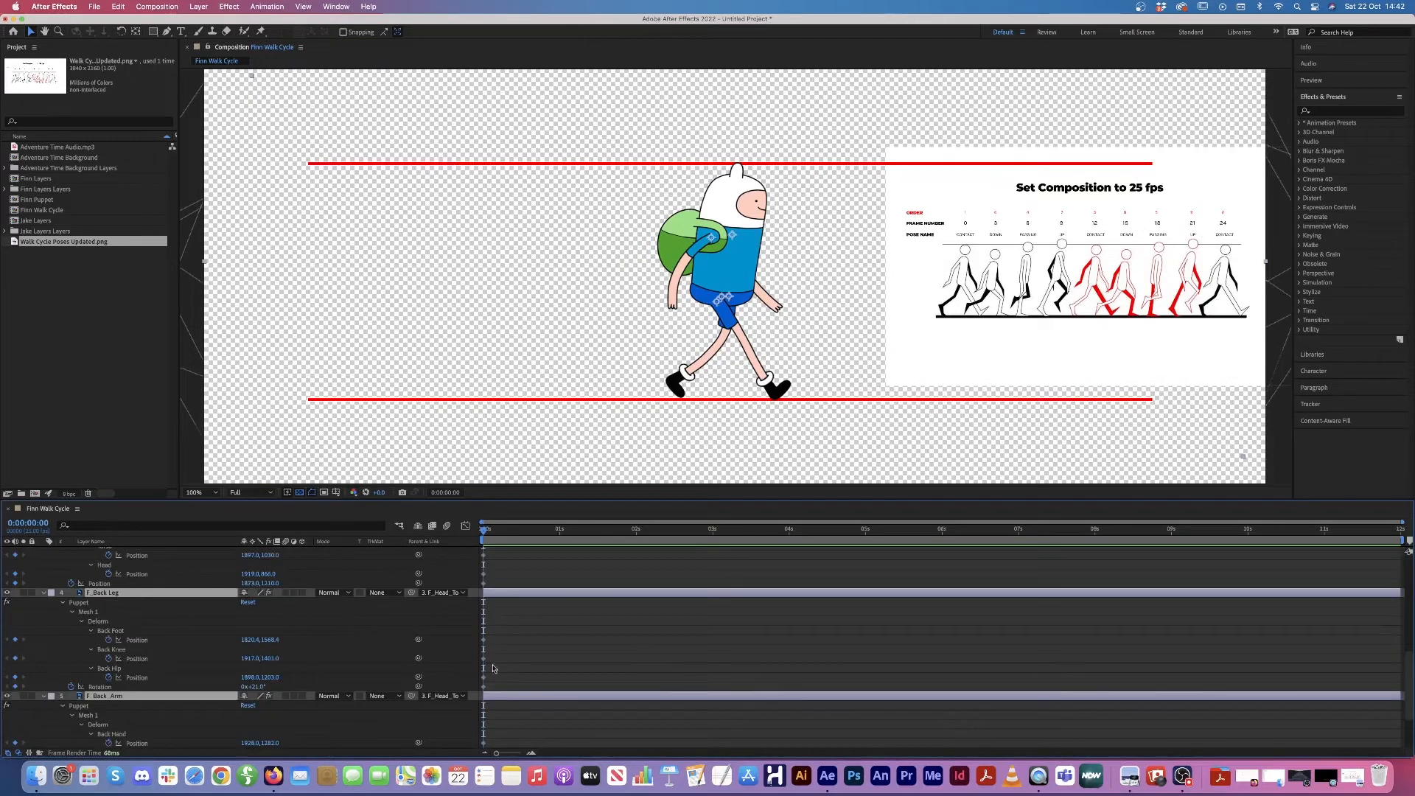
Step: Fit the front leg to the foot line, moving the Front Foot pin to about 1864, 1608 and the Front Knee pin to about 1875, 1415
scroll(519, 642, up, 6)
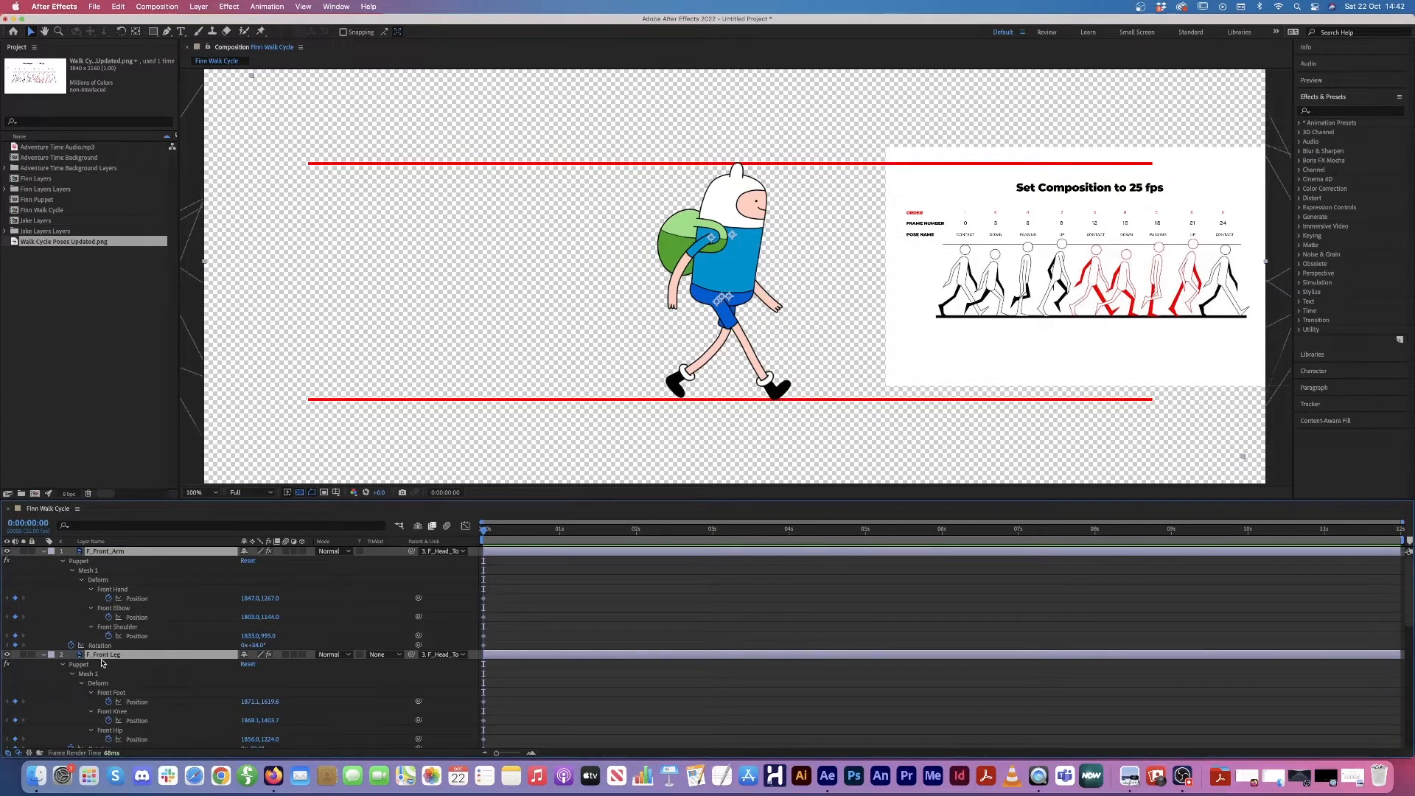
scroll(295, 626, down, 3)
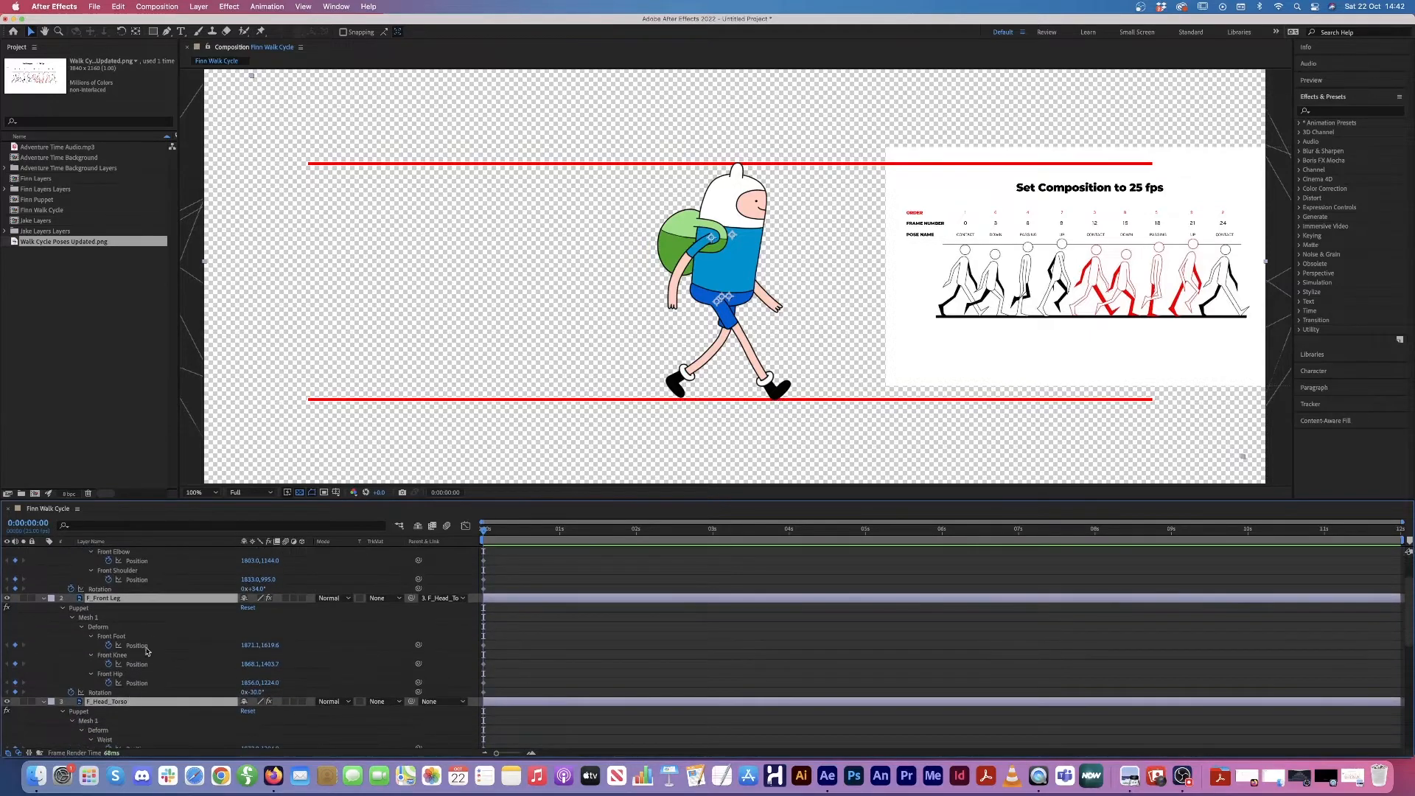
click(110, 638)
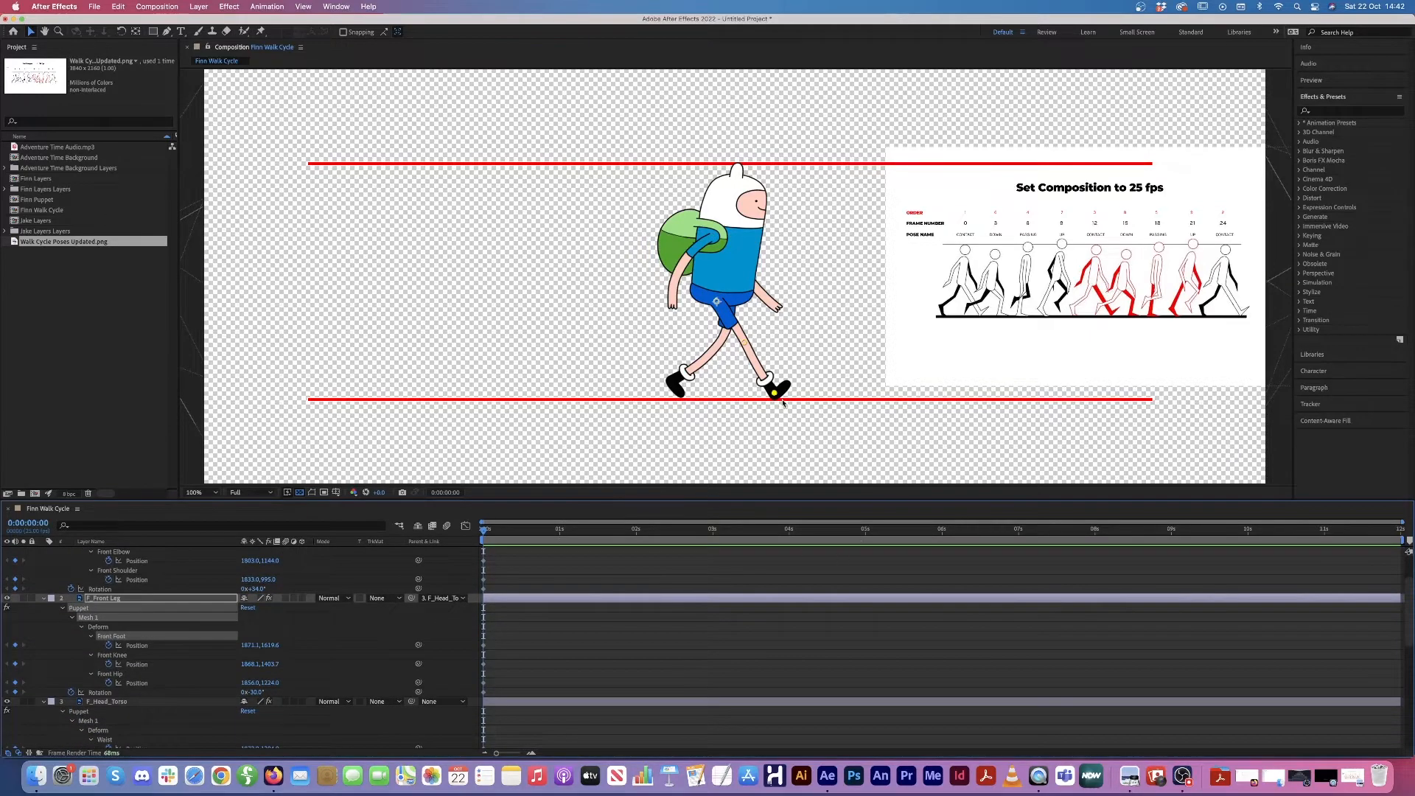
drag(777, 398, 776, 396)
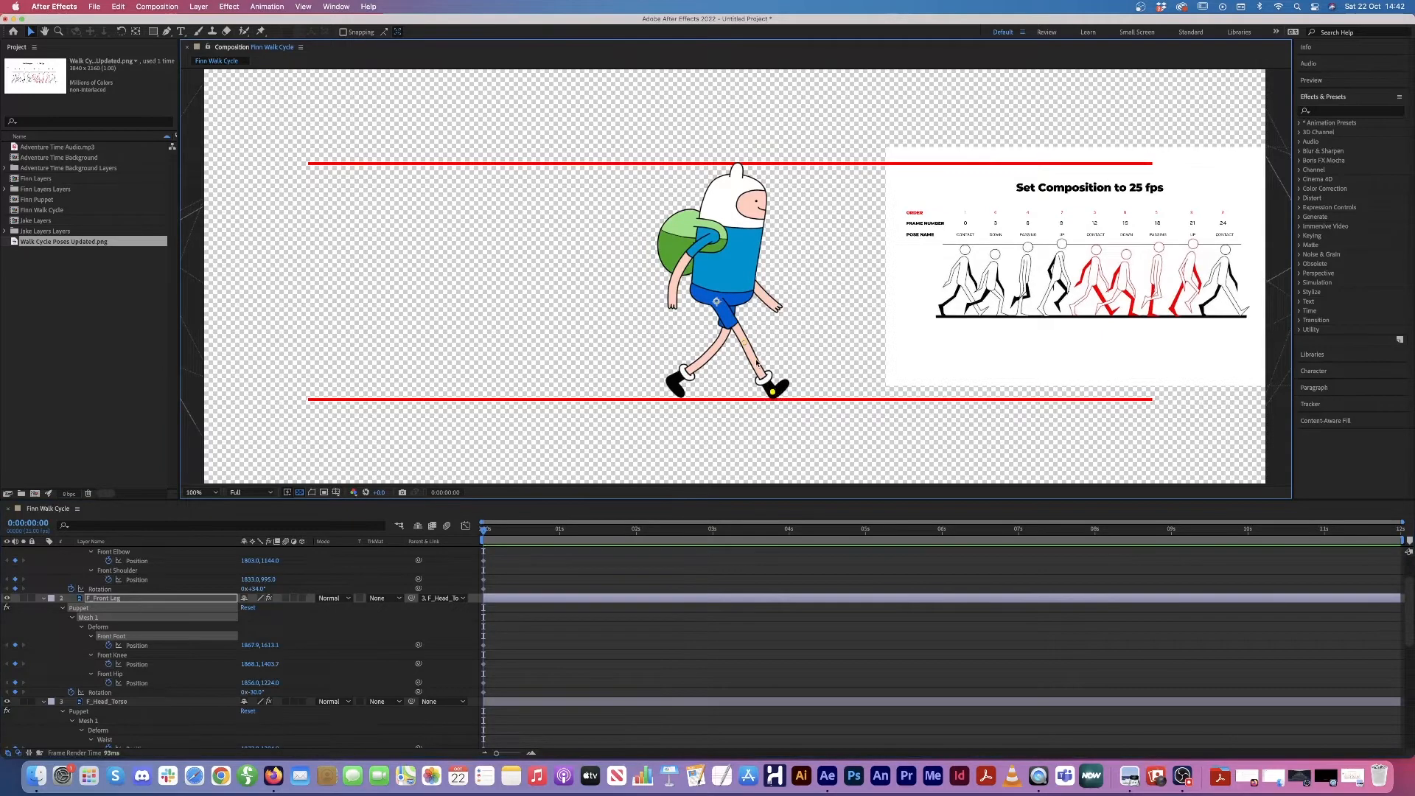
drag(779, 402, 778, 399)
drag(752, 343, 750, 344)
drag(772, 395, 772, 395)
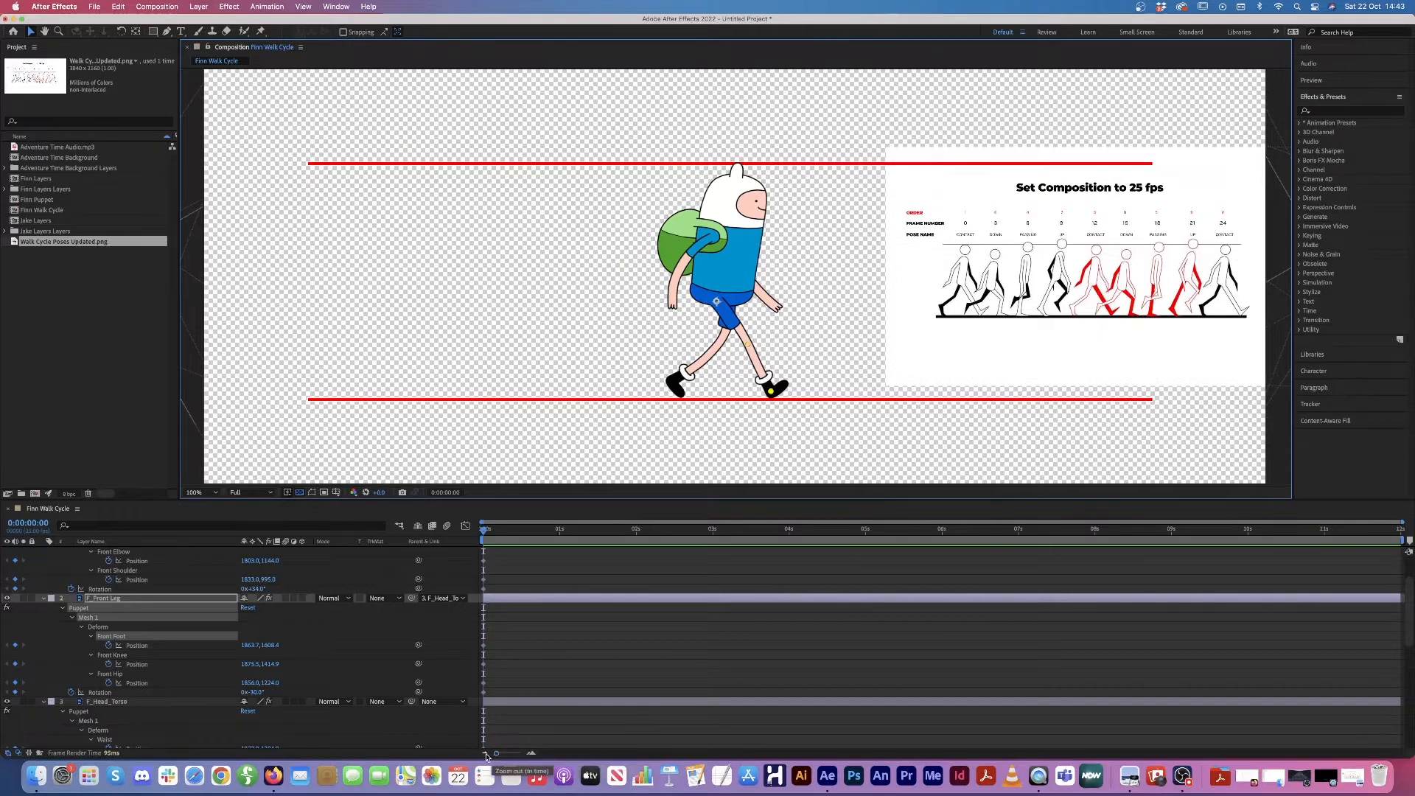
Step: Copy the F_Front_Arm pin position and rotation keyframes from frame 0 to frame 24
drag(496, 756, 524, 761)
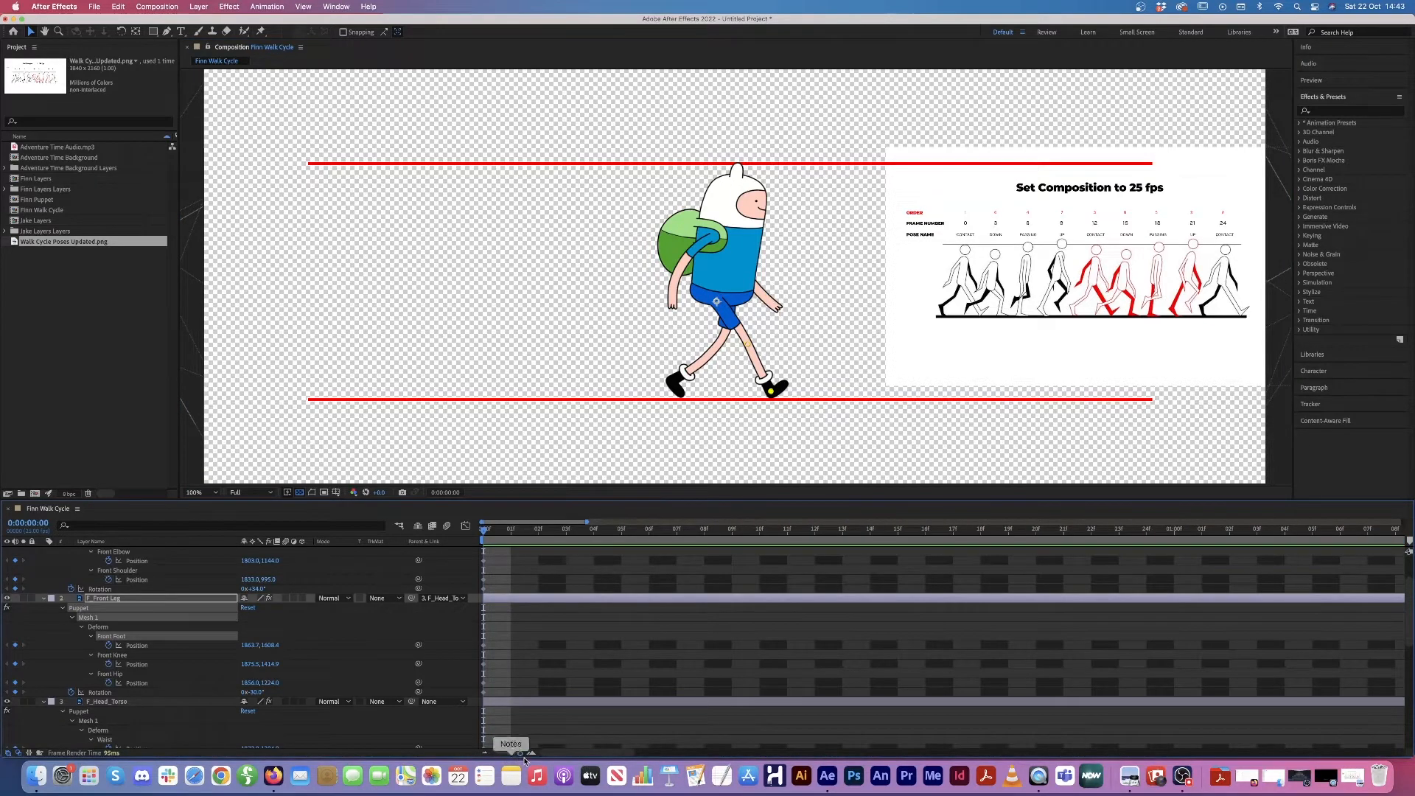
click(514, 534)
click(539, 533)
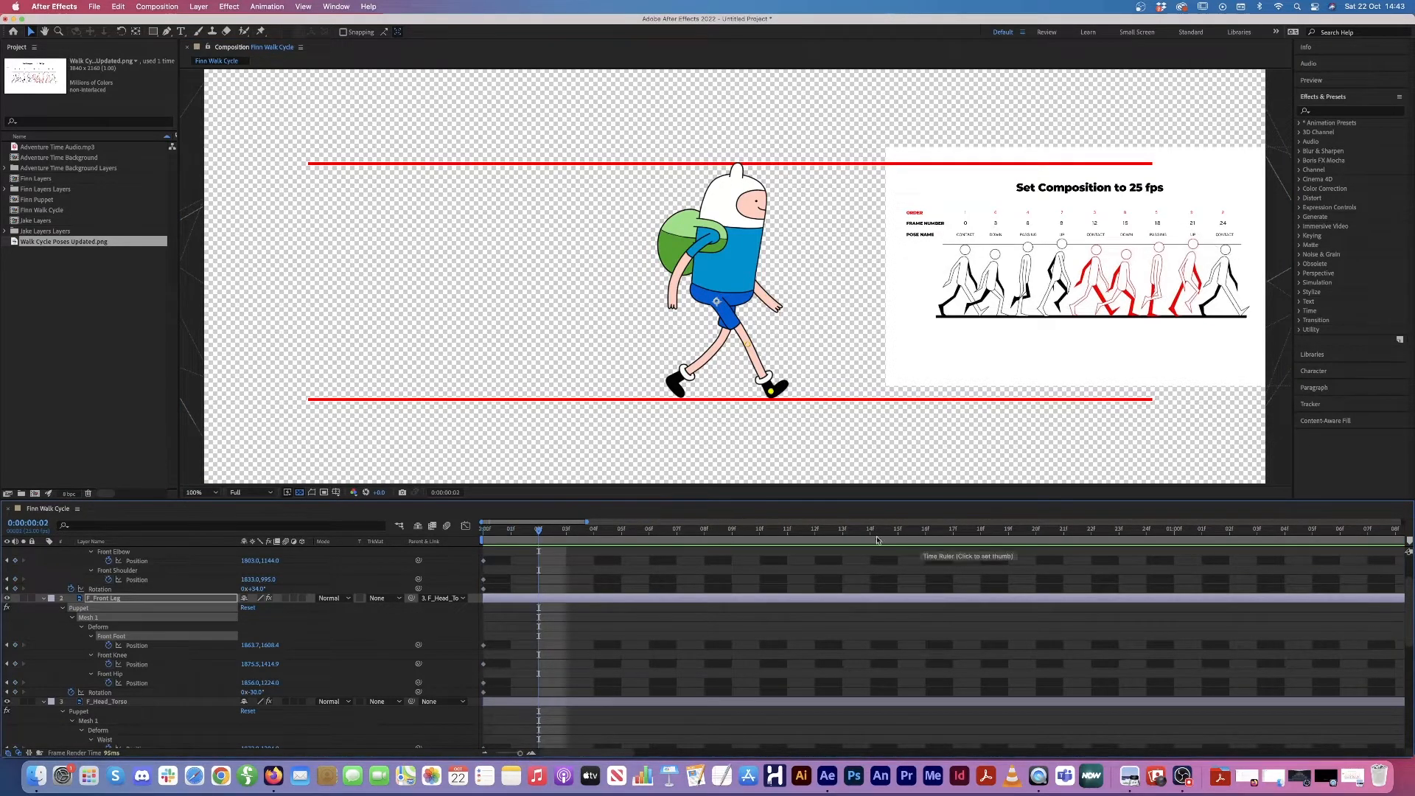
key(Home)
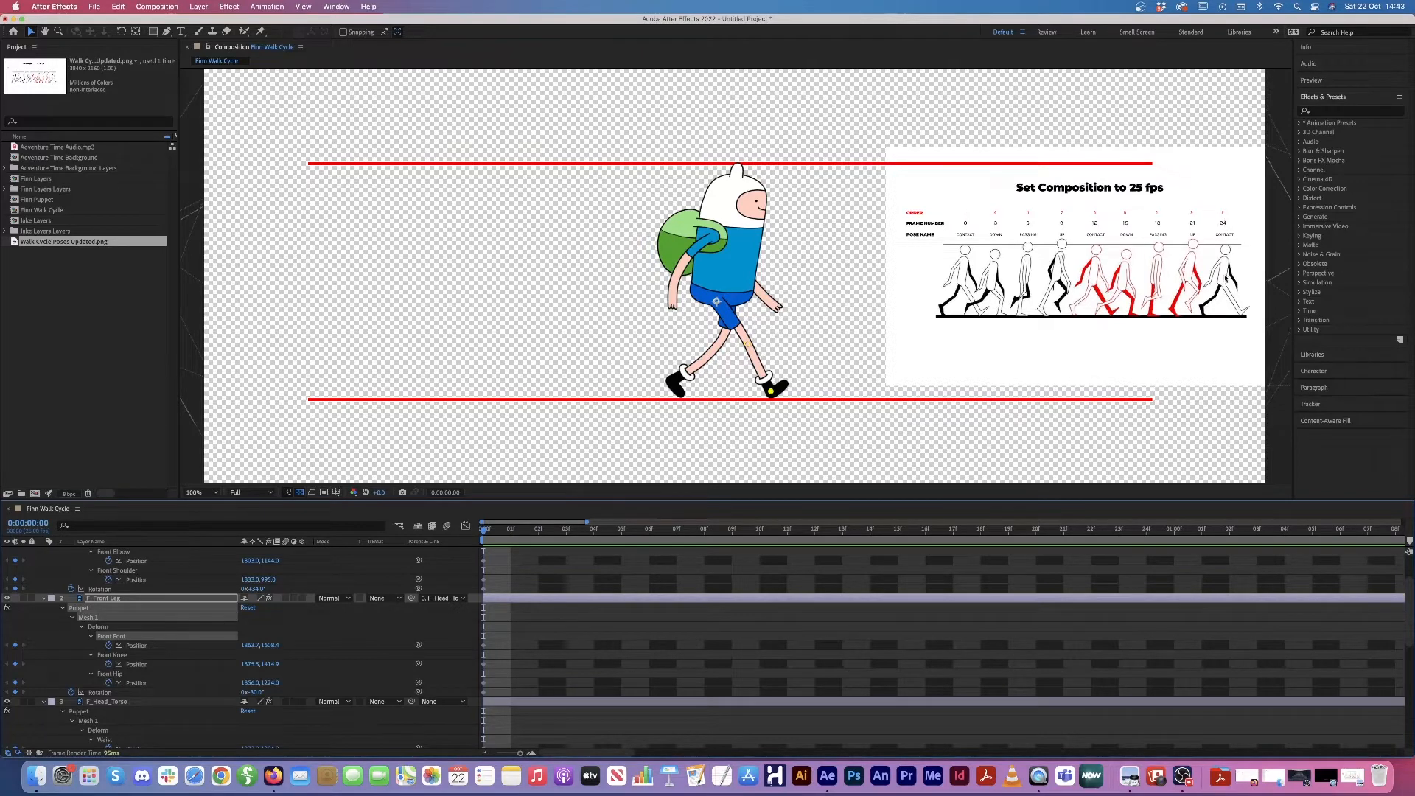
click(1148, 532)
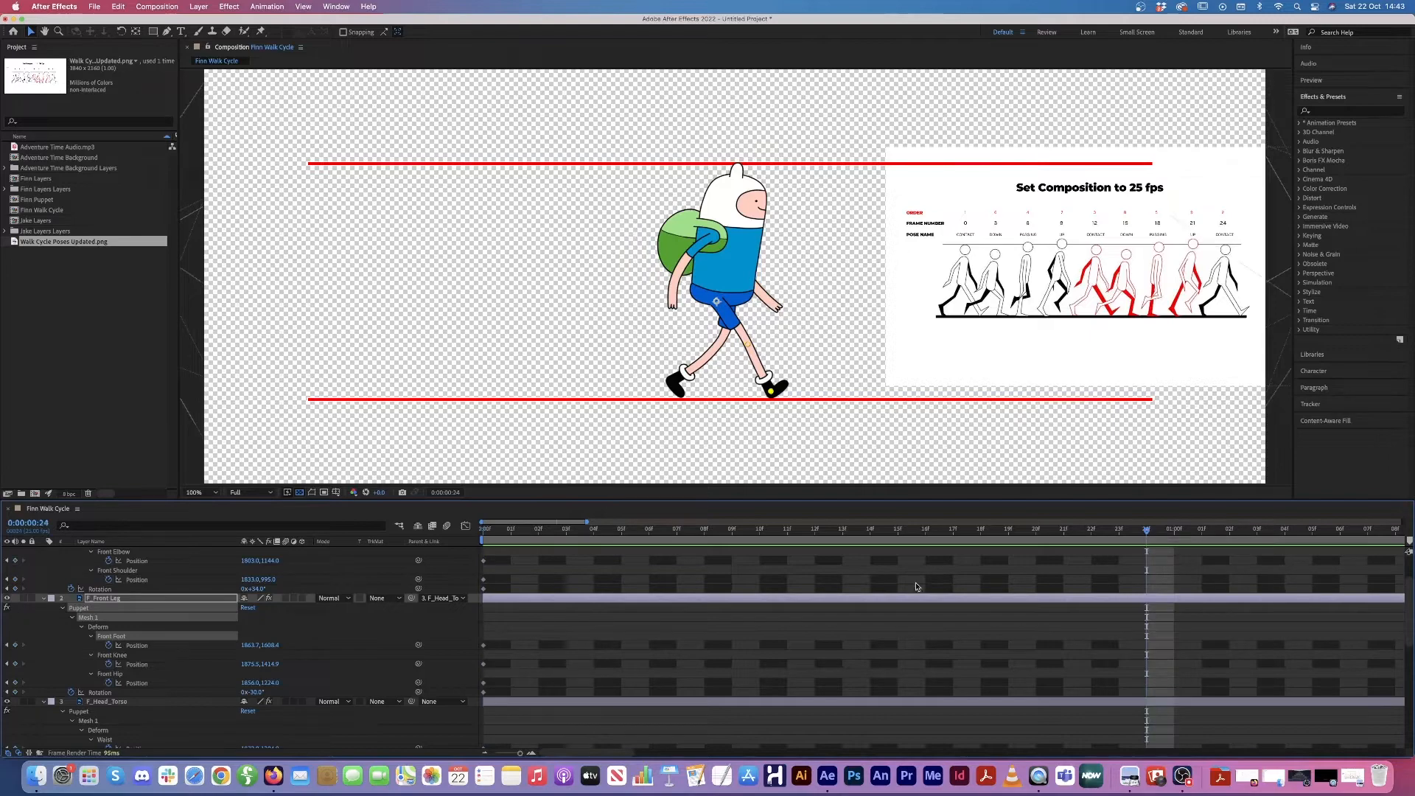
scroll(820, 595, up, 2)
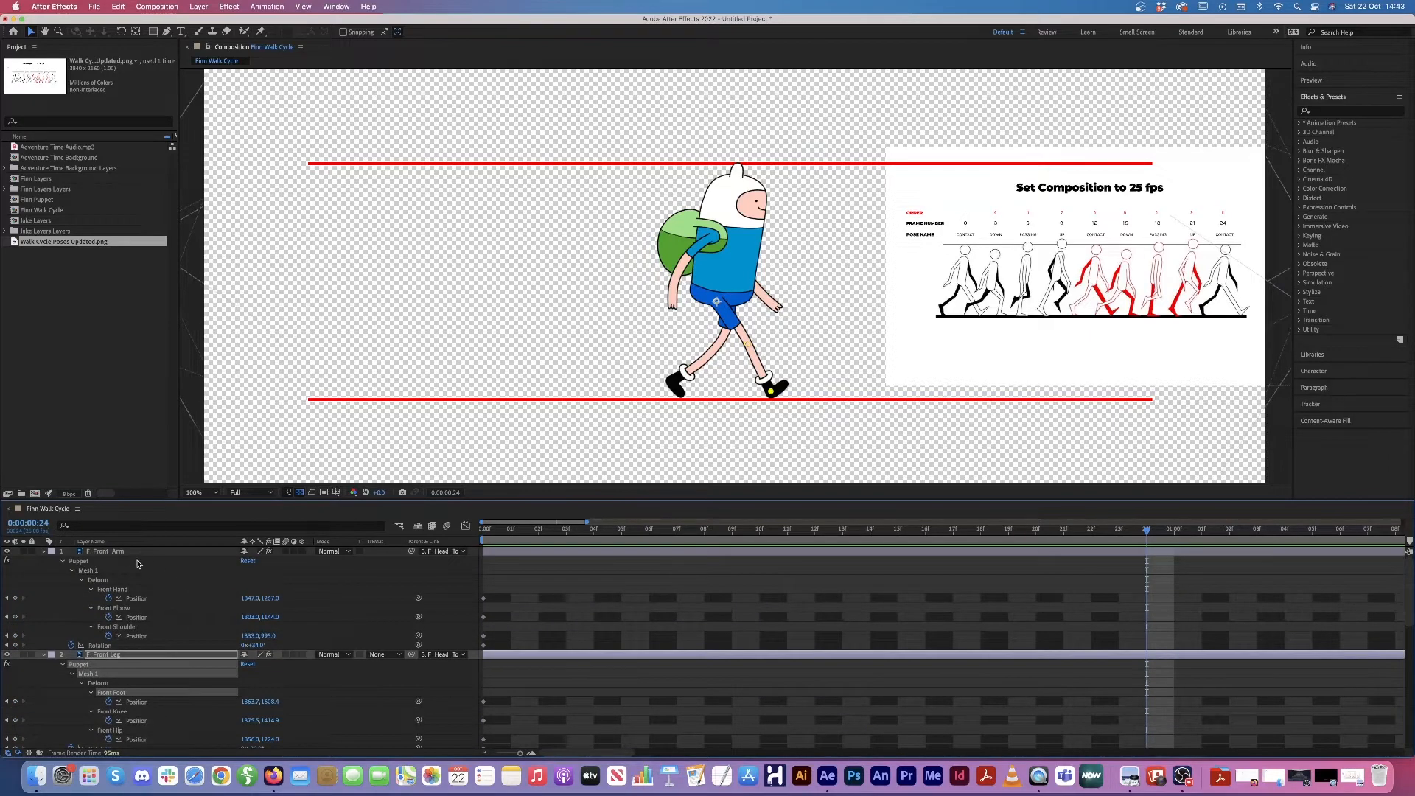
click(110, 552)
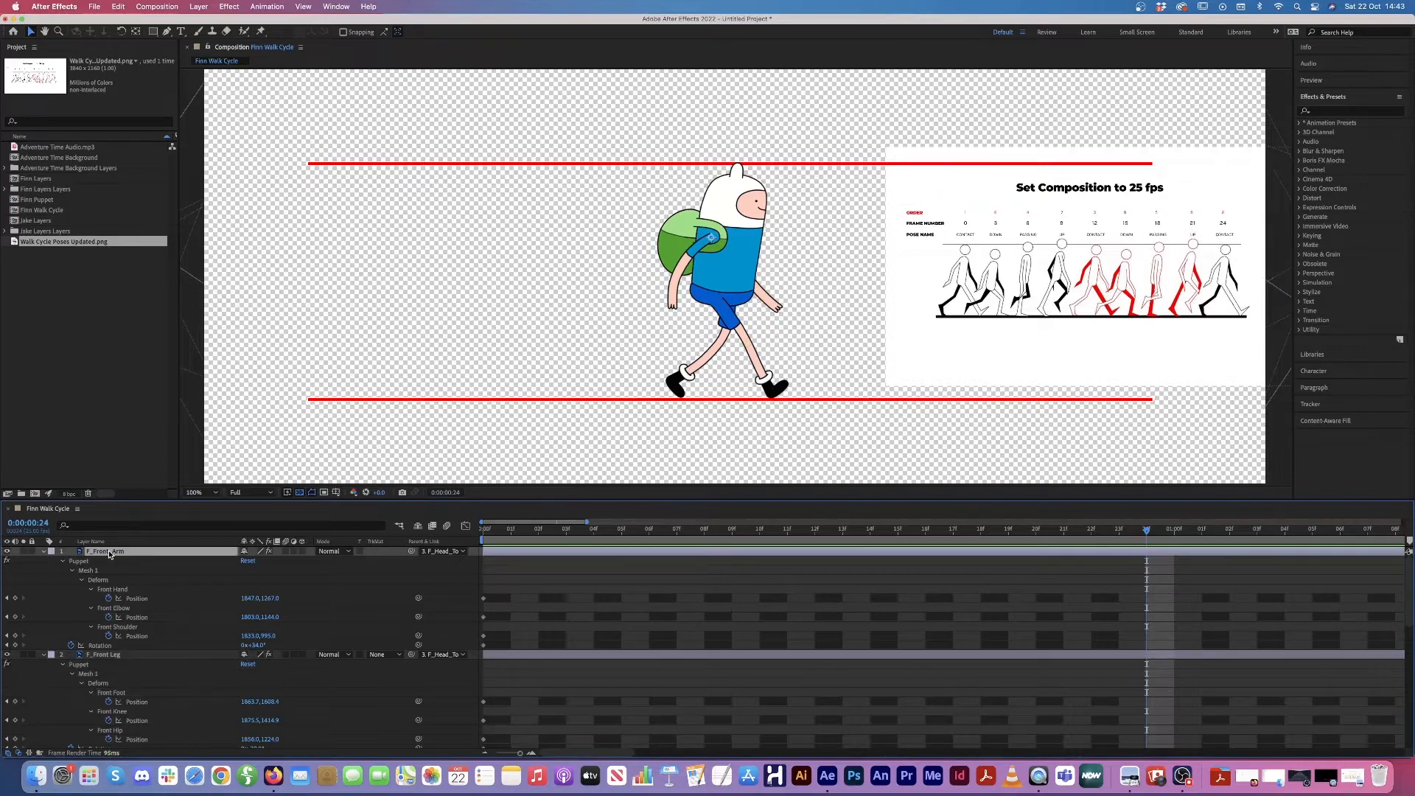
drag(505, 588, 471, 651)
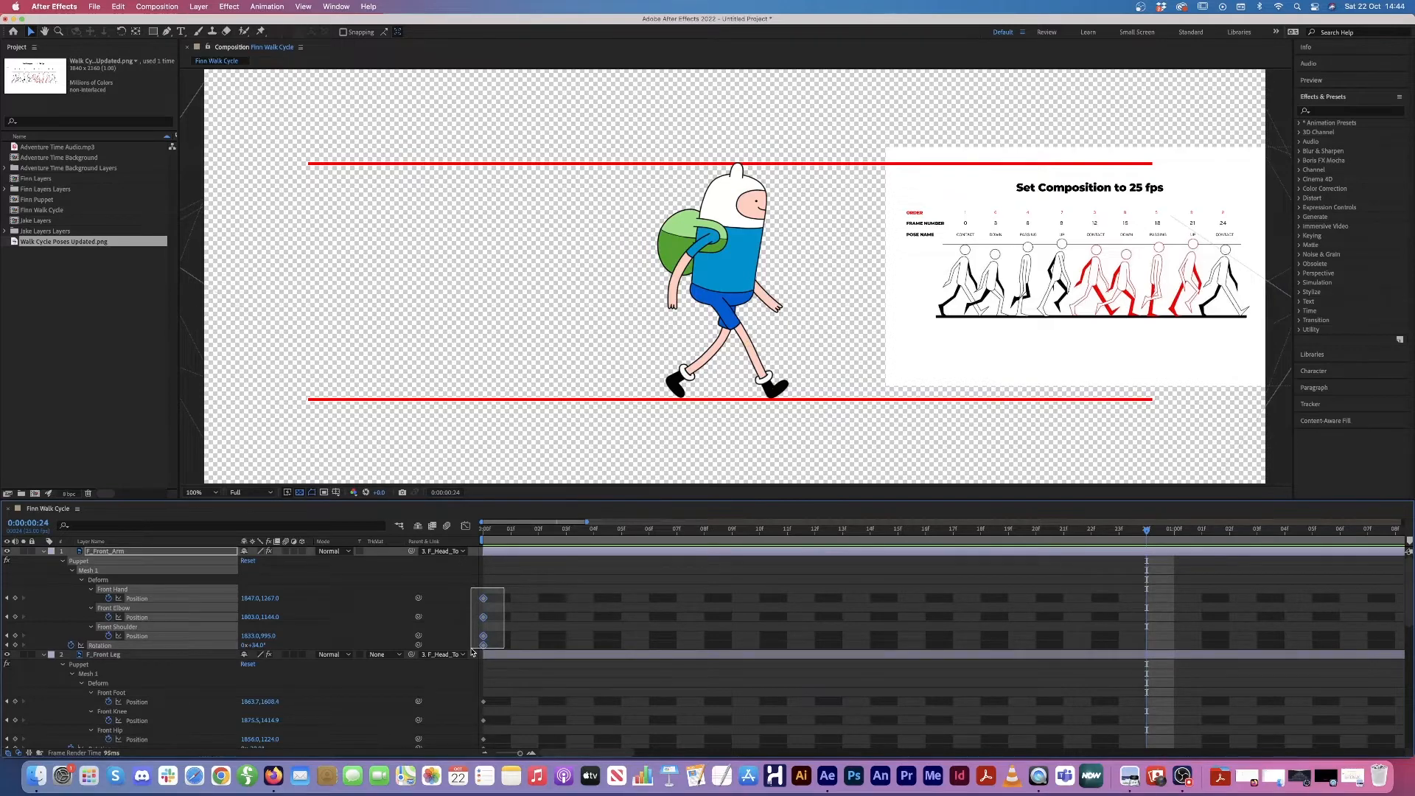
drag(473, 651, 472, 652)
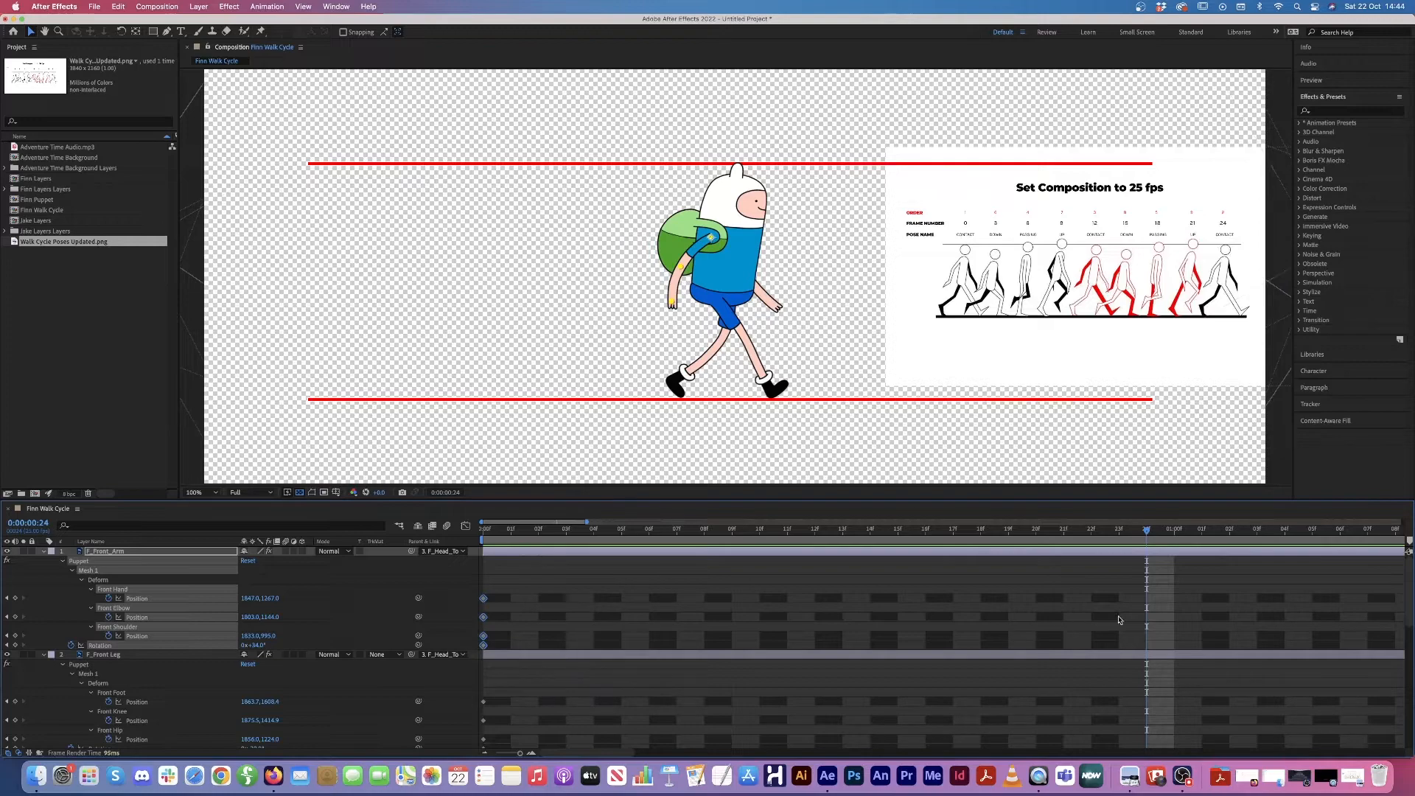
key(cmd+v)
scroll(229, 623, down, 5)
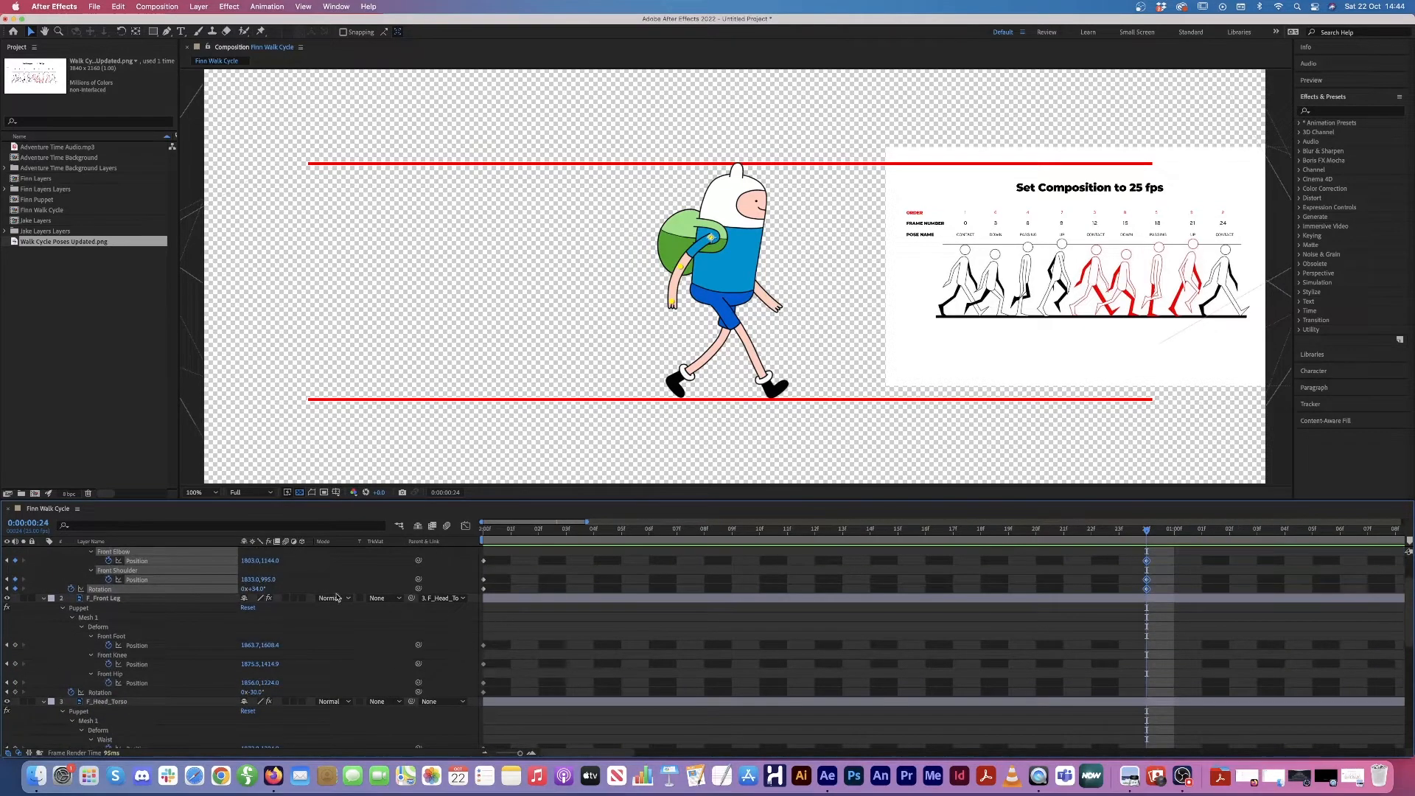
drag(546, 623, 457, 697)
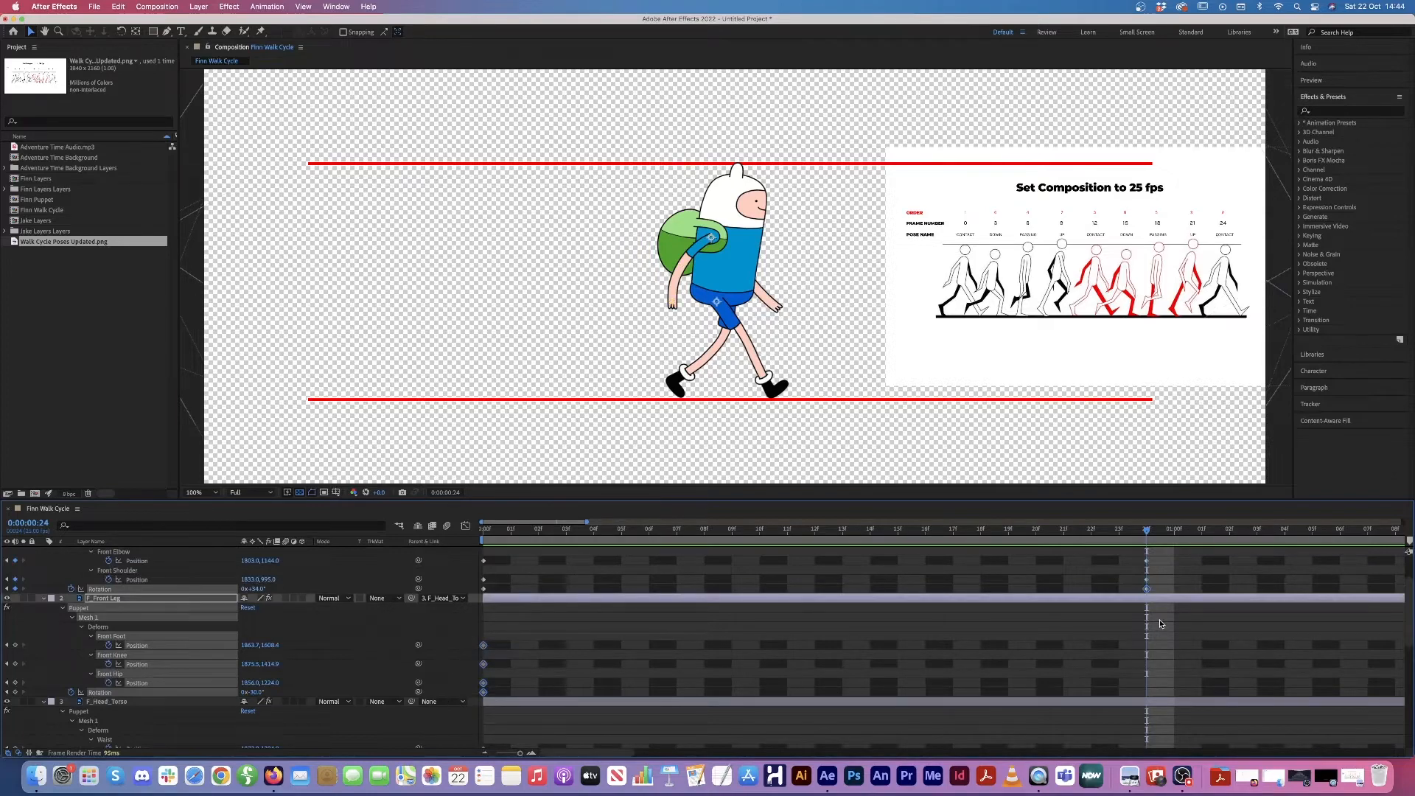
scroll(1164, 626, up, 5)
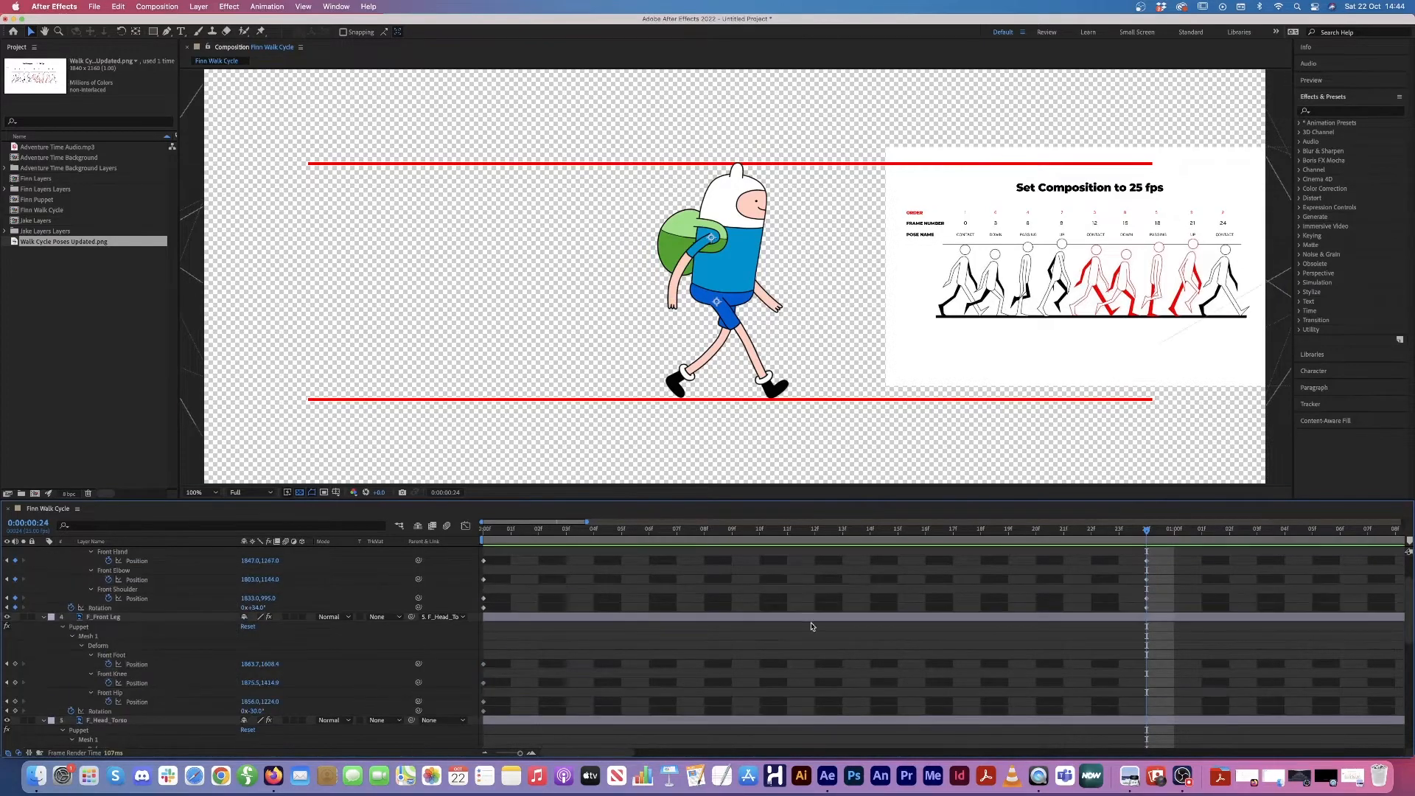
key(super+d)
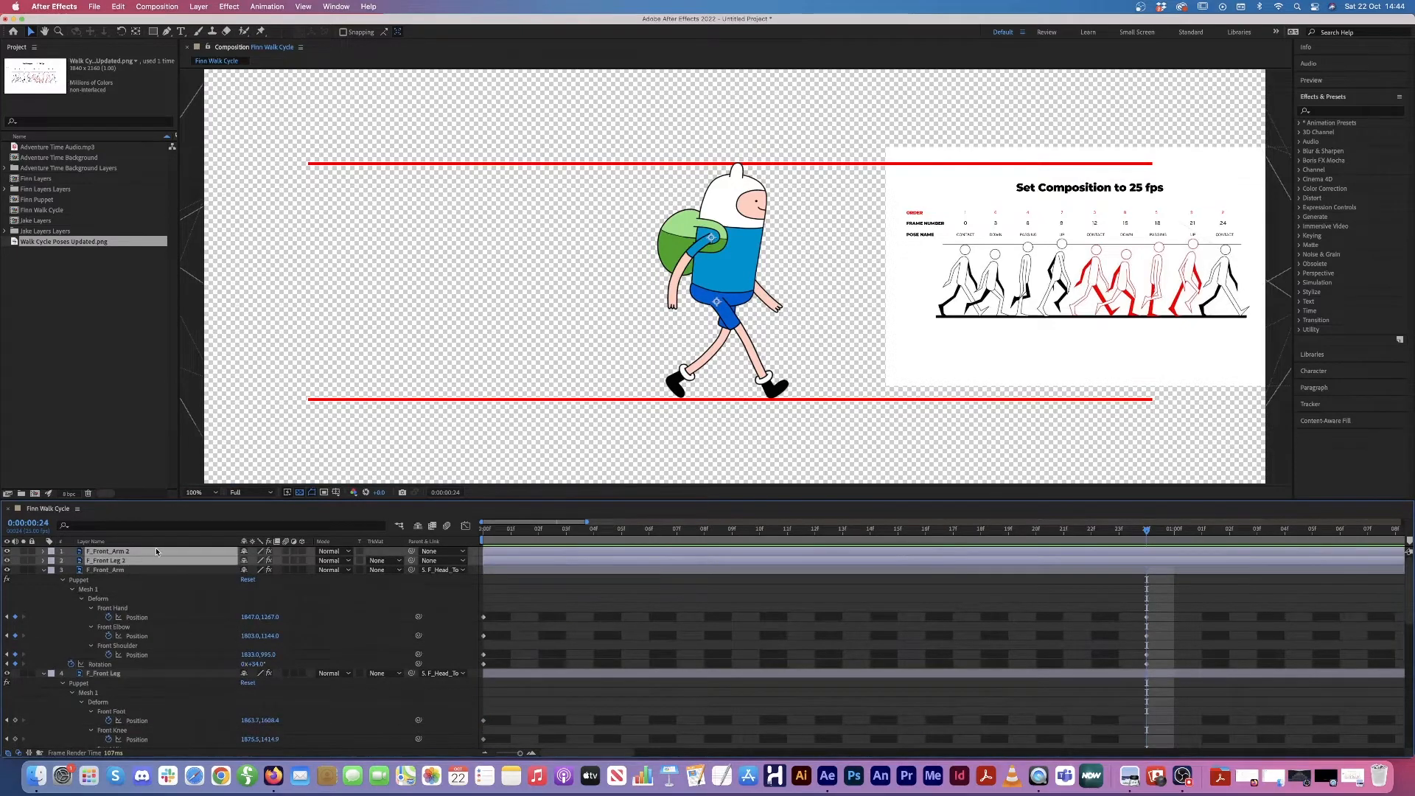
key(Delete)
click(603, 623)
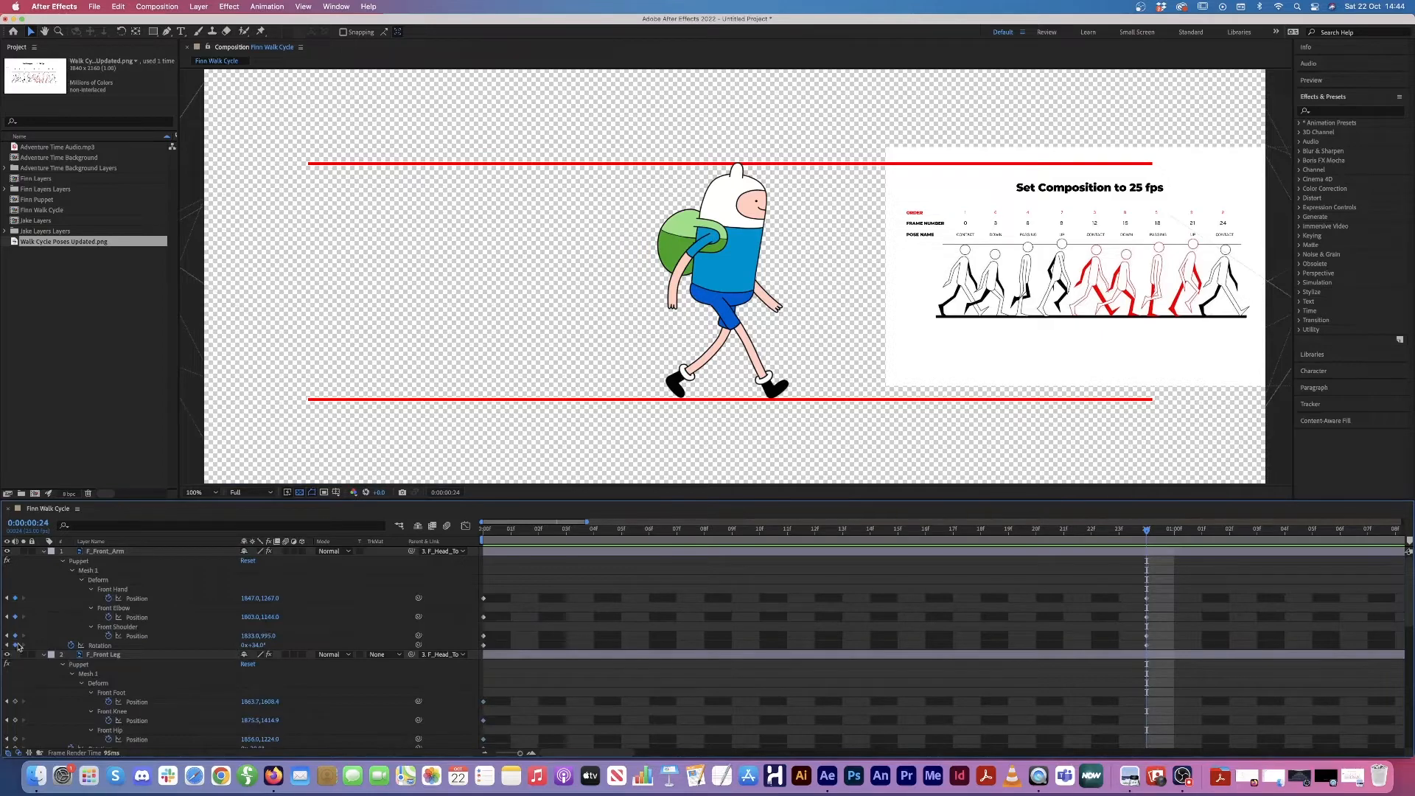
Step: Copy the F_Front Leg pin position and rotation keyframes from frame 0 to frame 24
click(139, 656)
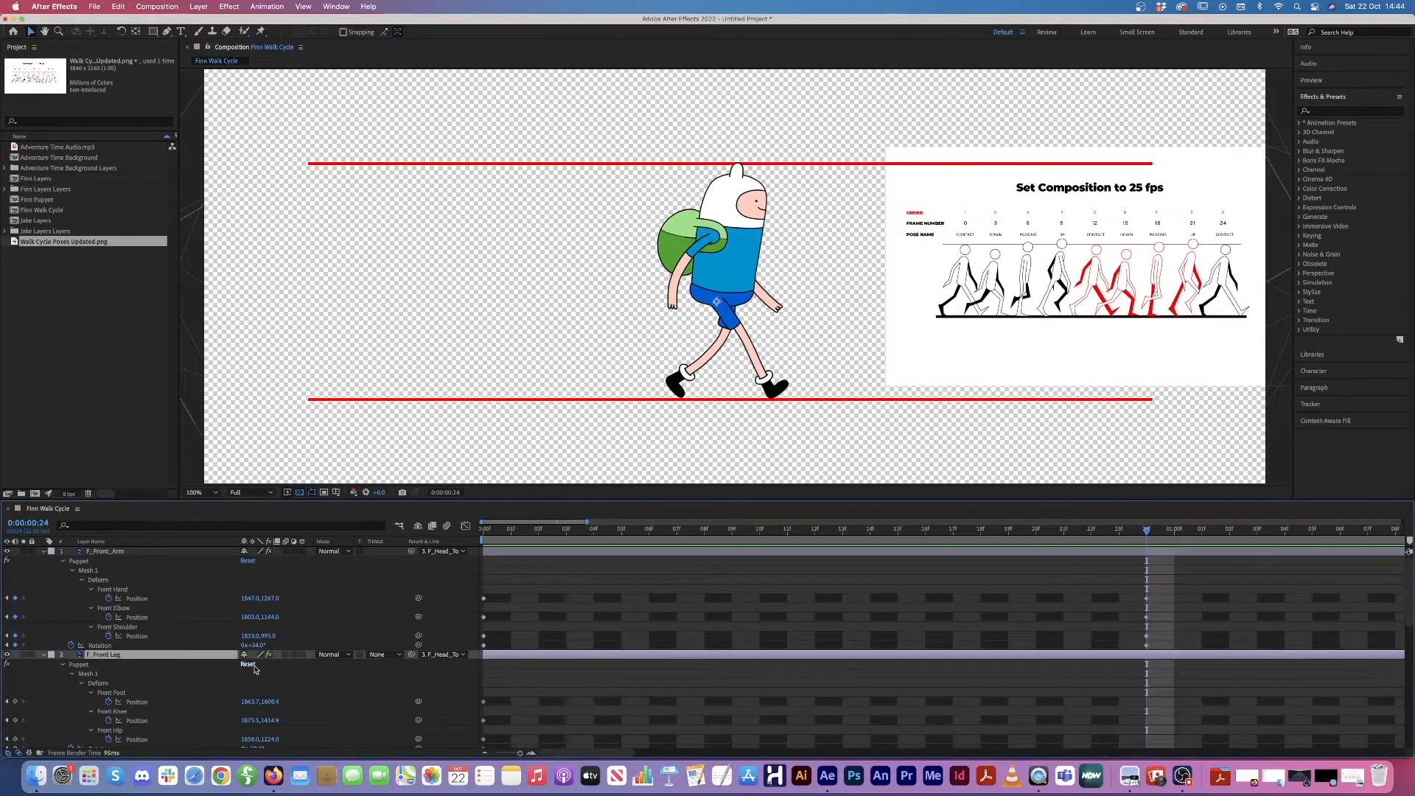
scroll(442, 656, down, 3)
drag(608, 647, 470, 697)
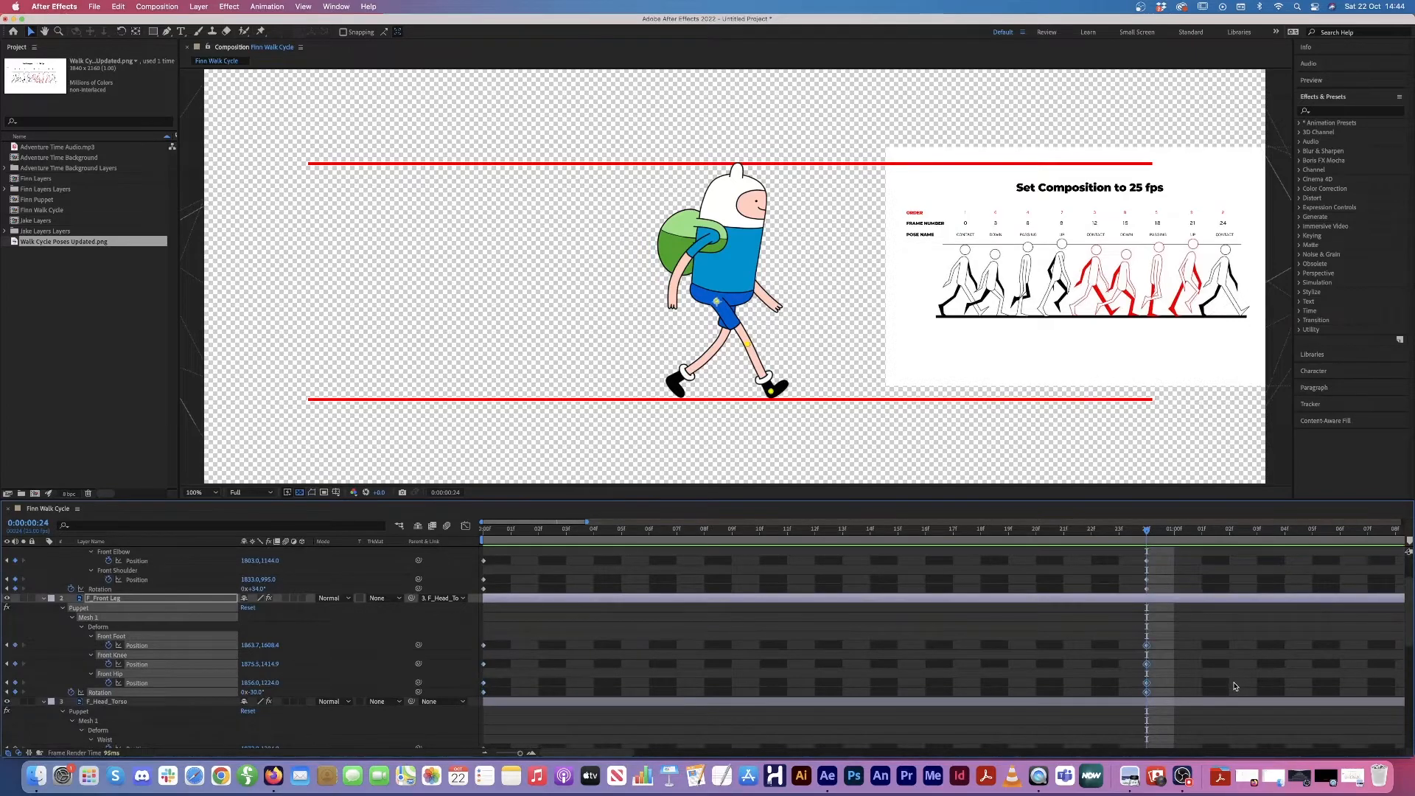
key(super+v)
Step: Copy the F_Head_Torso waist, torso and head pin keyframes and the layer position keyframe from frame 0 to frame 24
scroll(1152, 663, down, 1)
scroll(1152, 663, down, 1)
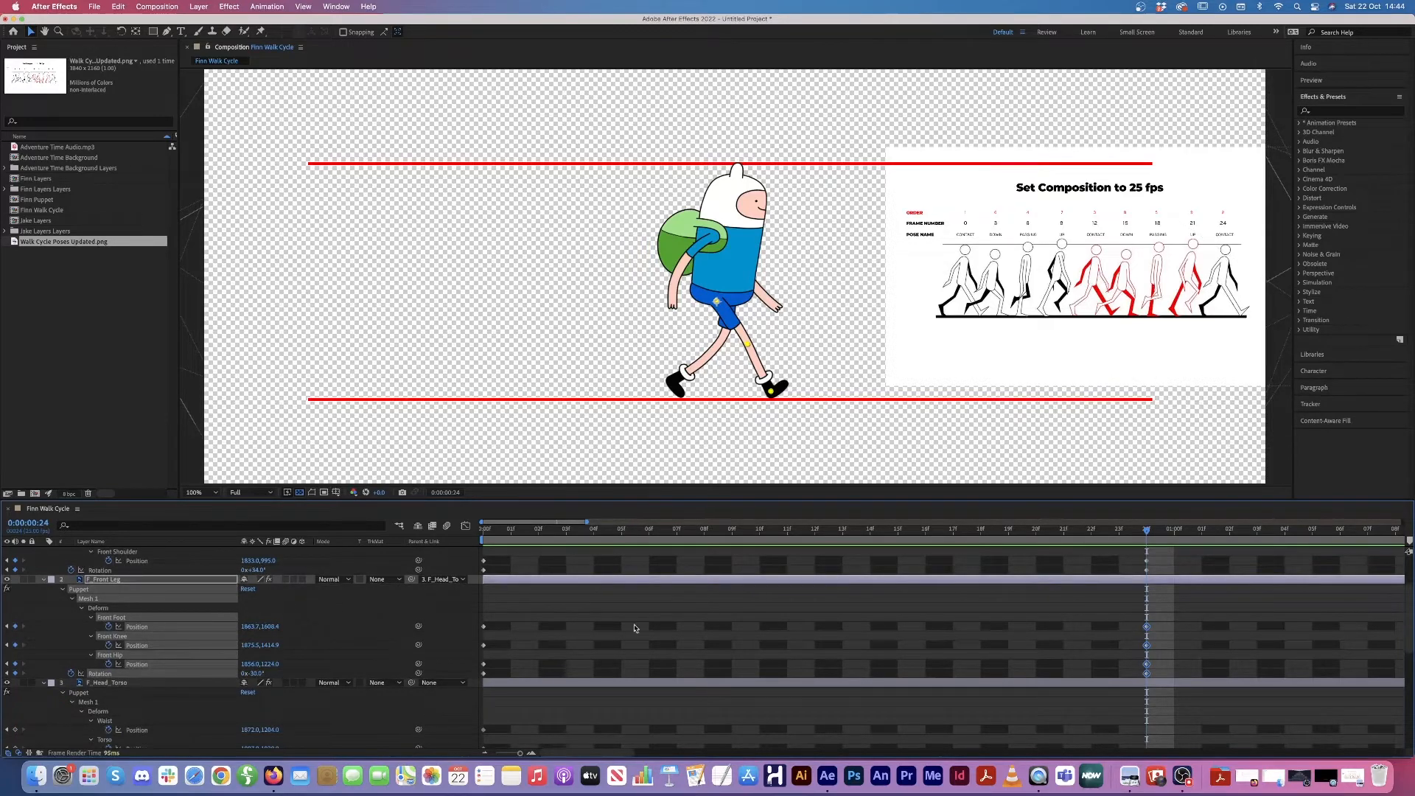
click(123, 683)
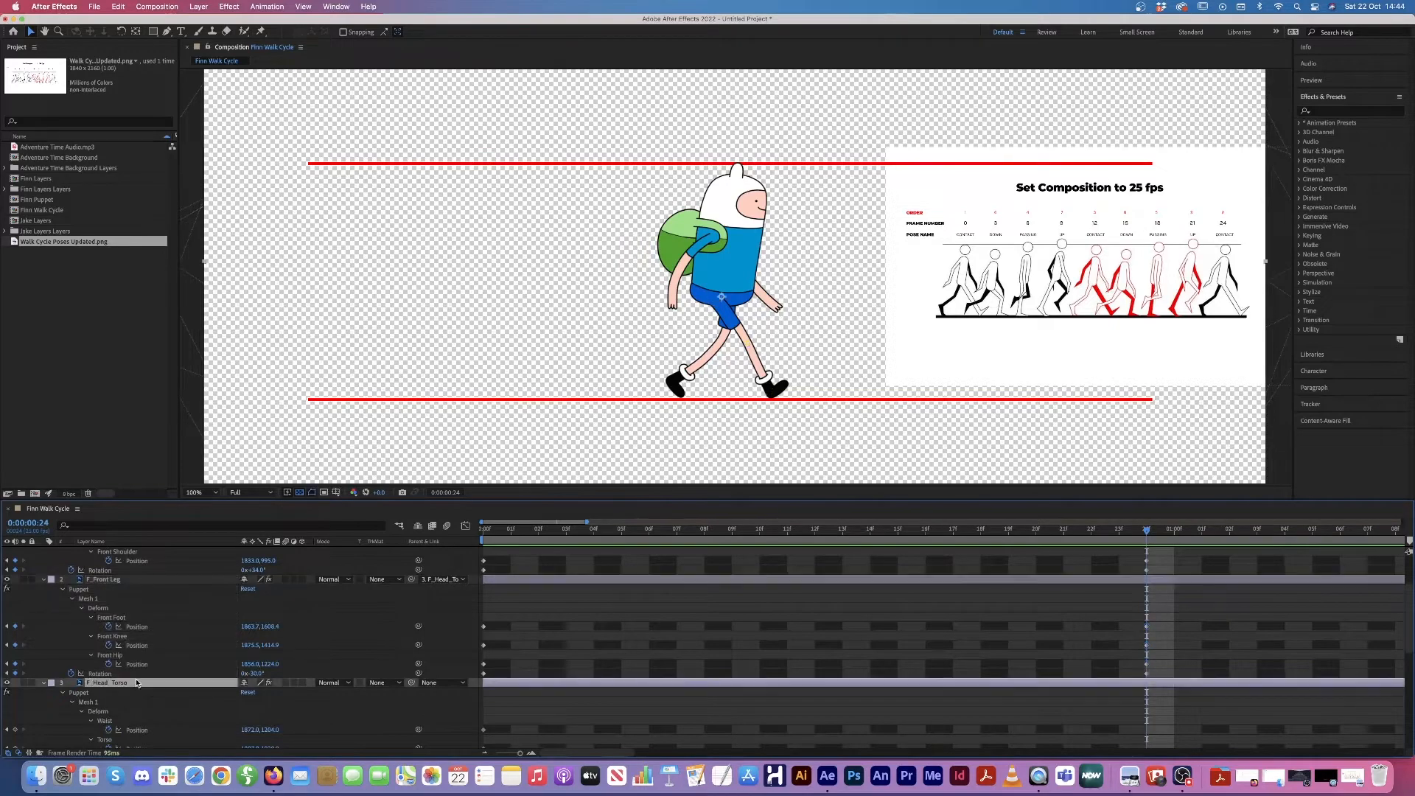
scroll(624, 705, down, 10)
drag(496, 637, 474, 678)
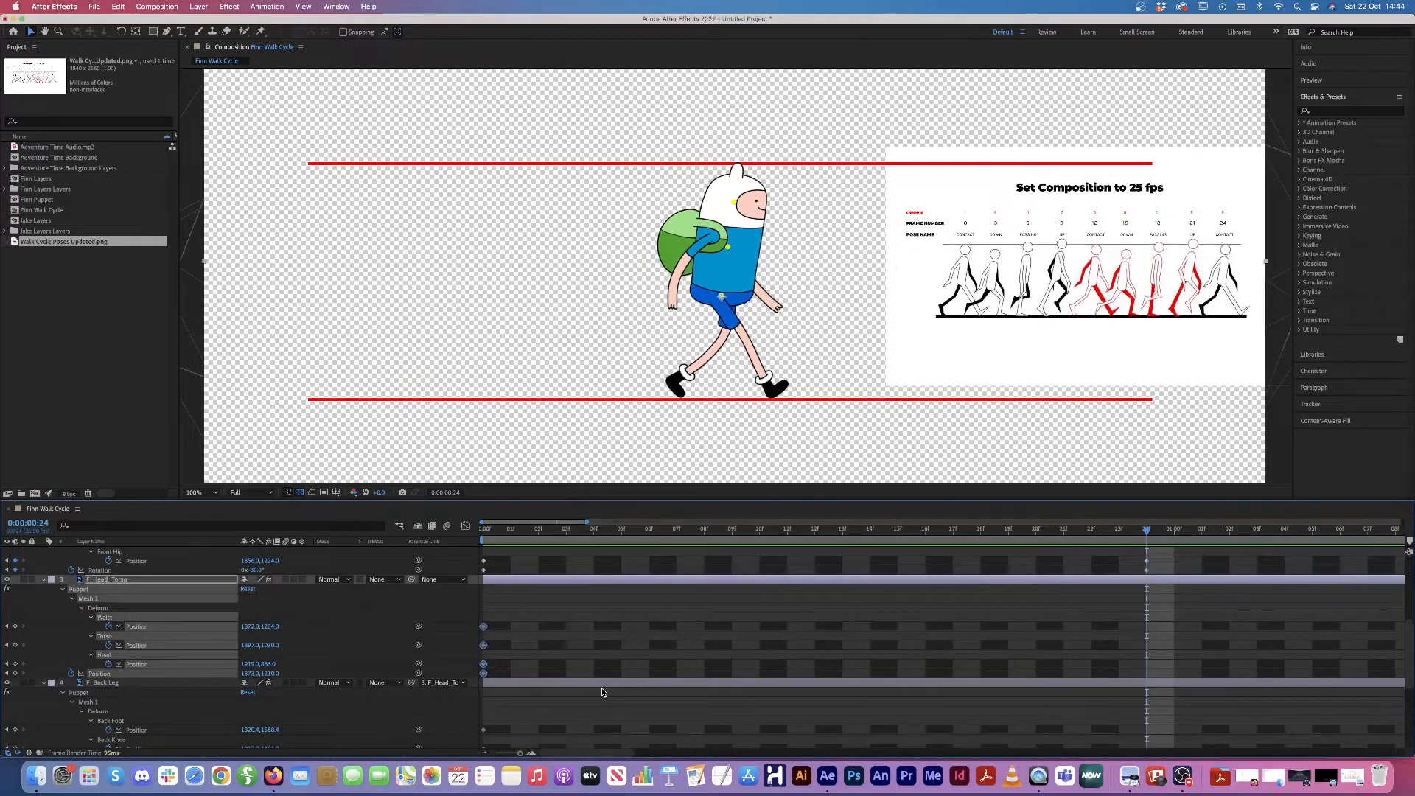
key(super+v)
Step: Copy the F_Back Leg foot, knee and hip pin keyframes and the rotation keyframe from frame 0 to frame 24
scroll(393, 702, down, 1)
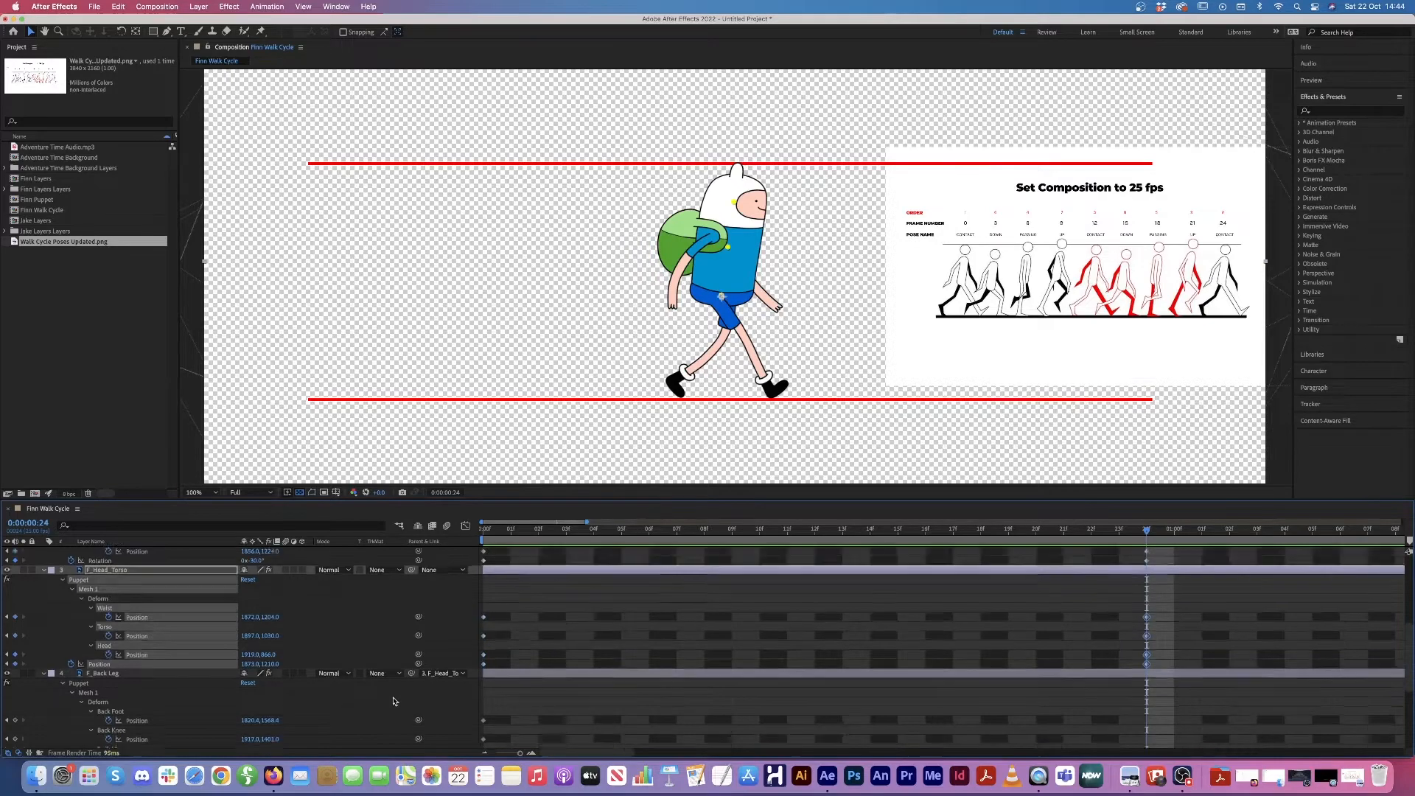
scroll(393, 701, down, 5)
drag(510, 611, 462, 677)
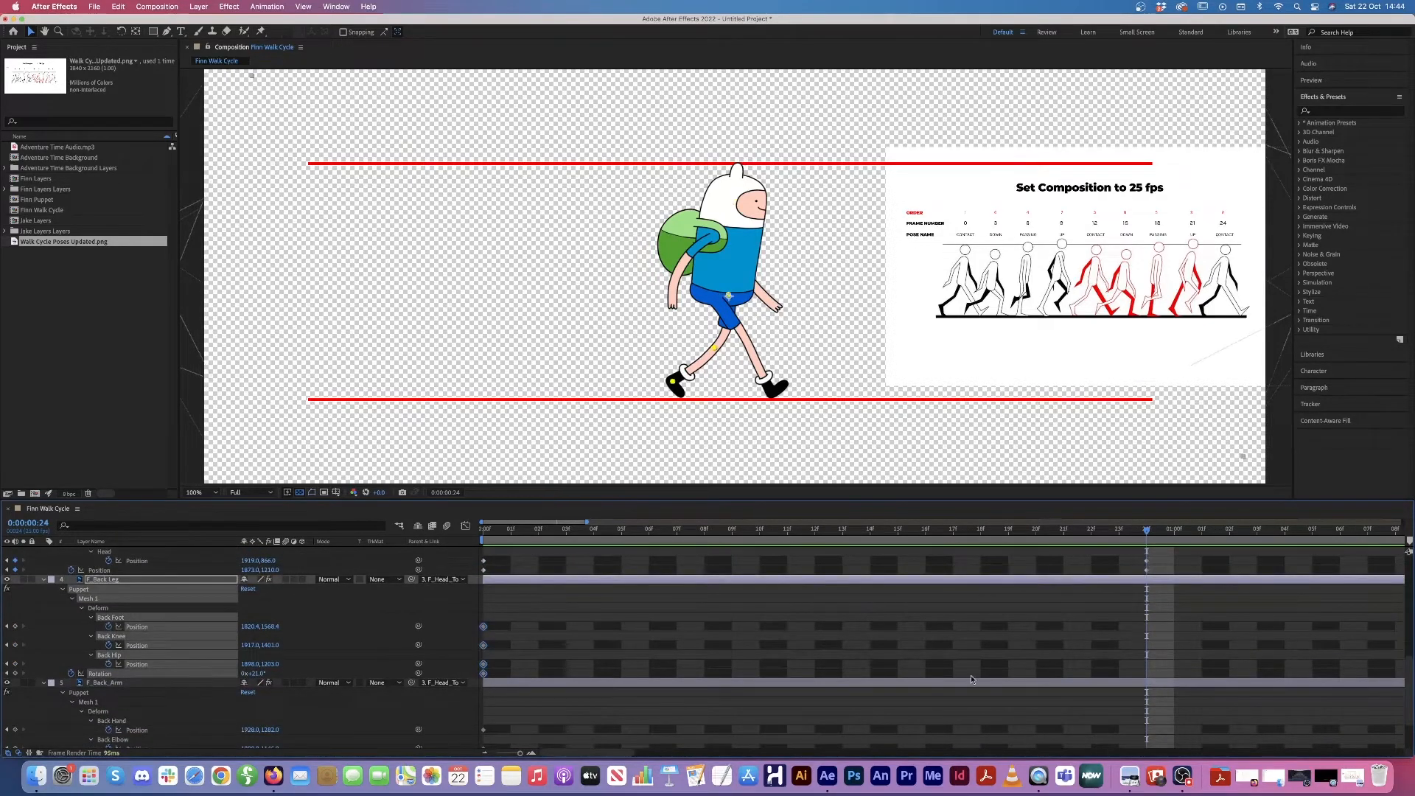
key(super+c)
key(super+v)
Step: Copy the F_Back_Arm hand, elbow and shoulder pin keyframes and the rotation keyframe from frame 0 to frame 24
scroll(432, 666, down, 6)
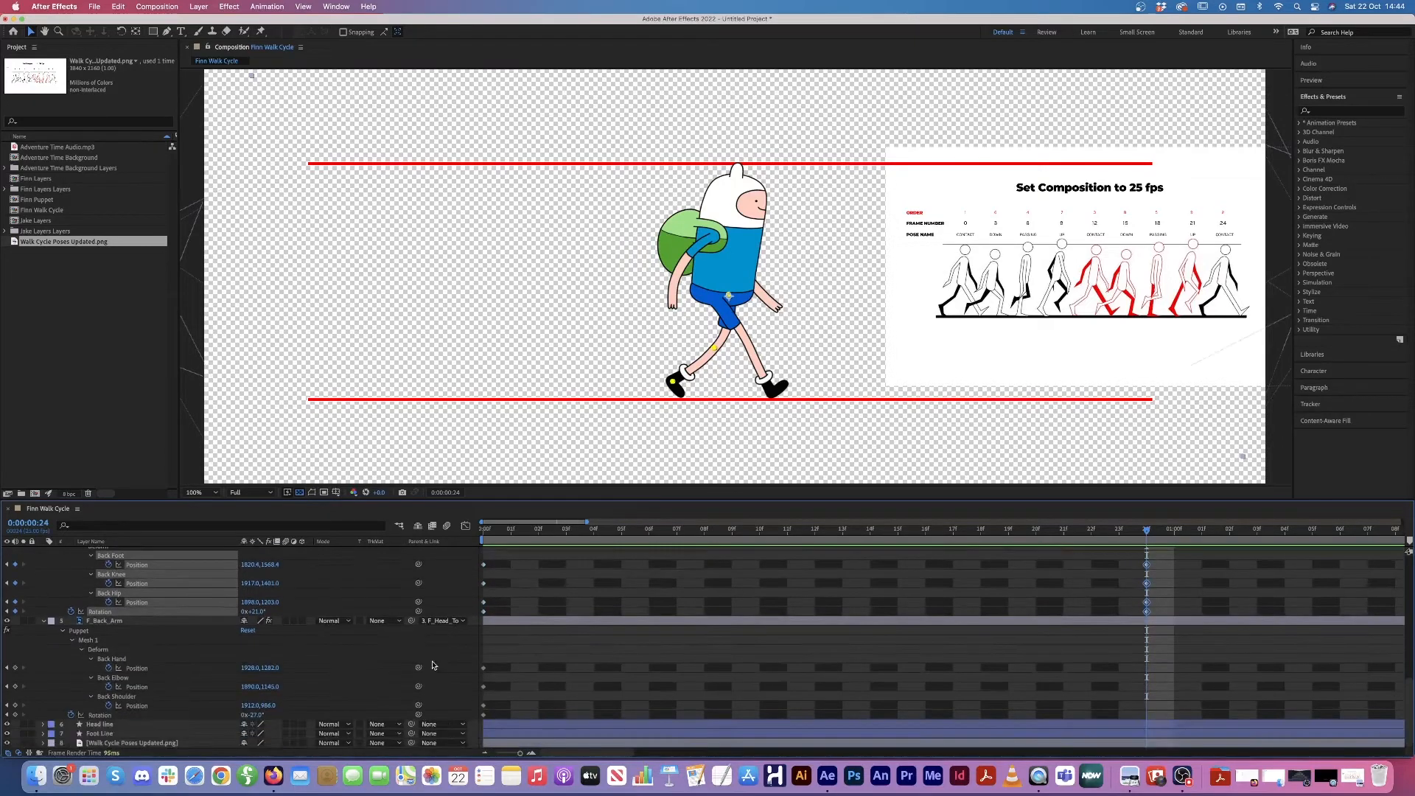
click(149, 623)
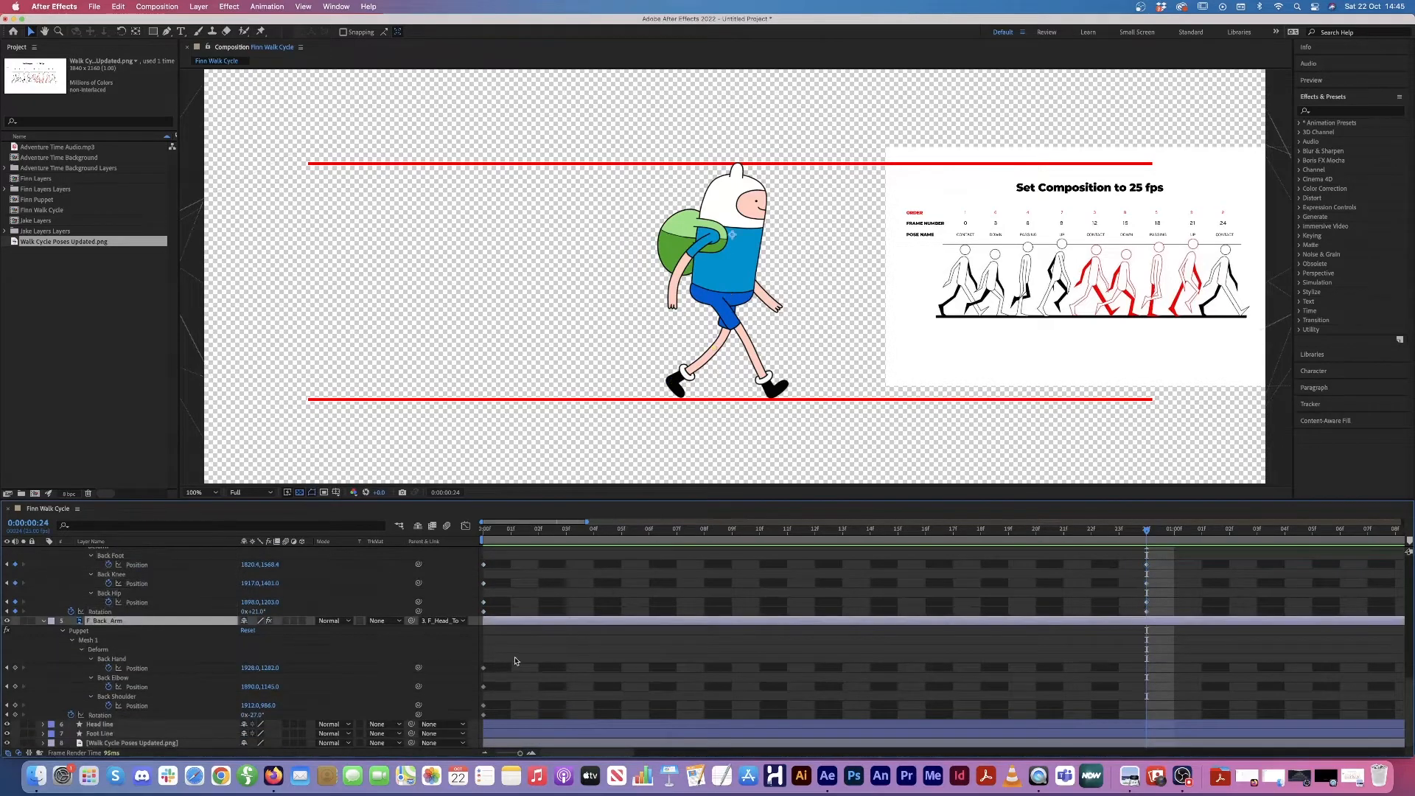
drag(516, 662, 477, 721)
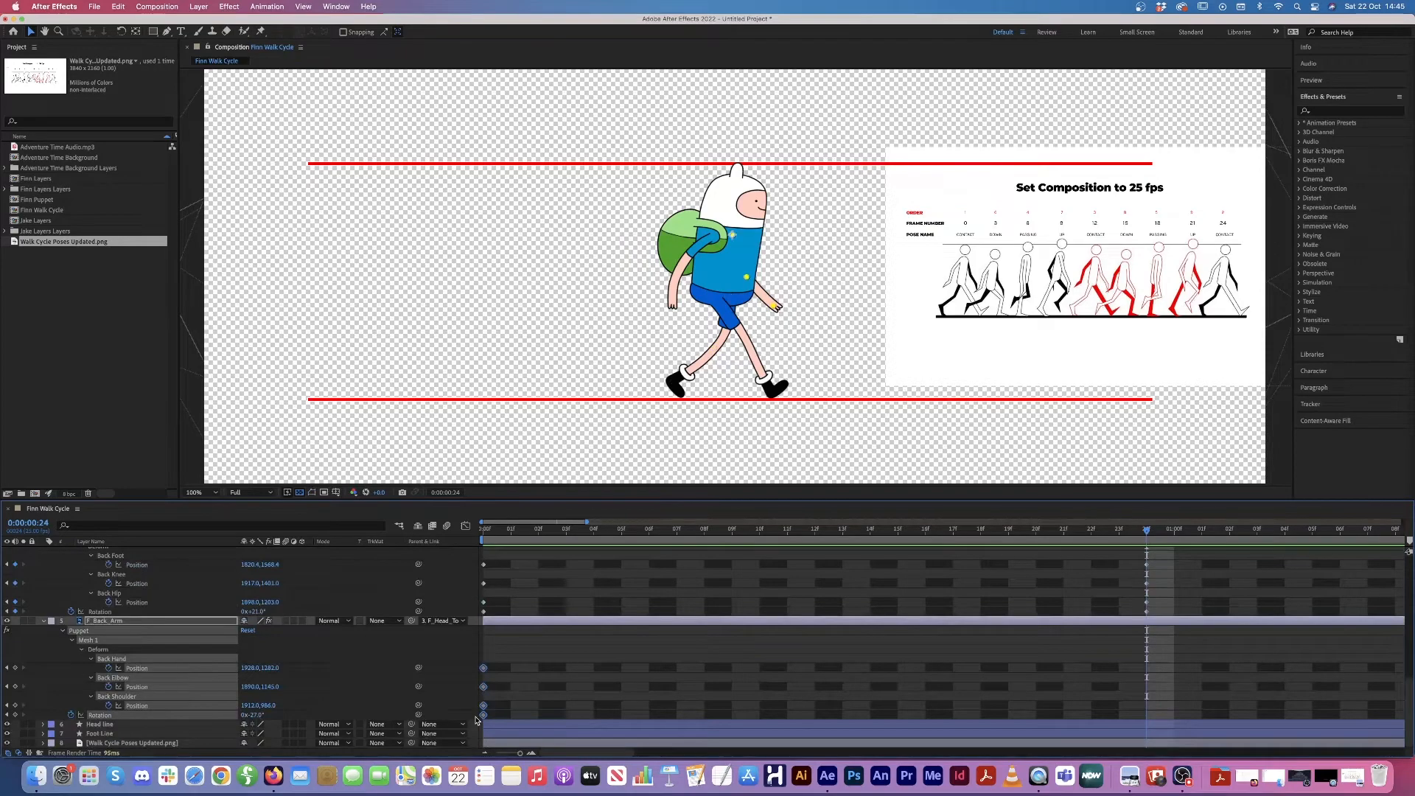
key(super+c)
key(super+v)
Step: Move the current time to frame 12, the second contact pose on the reference chart
scroll(1153, 687, up, 10)
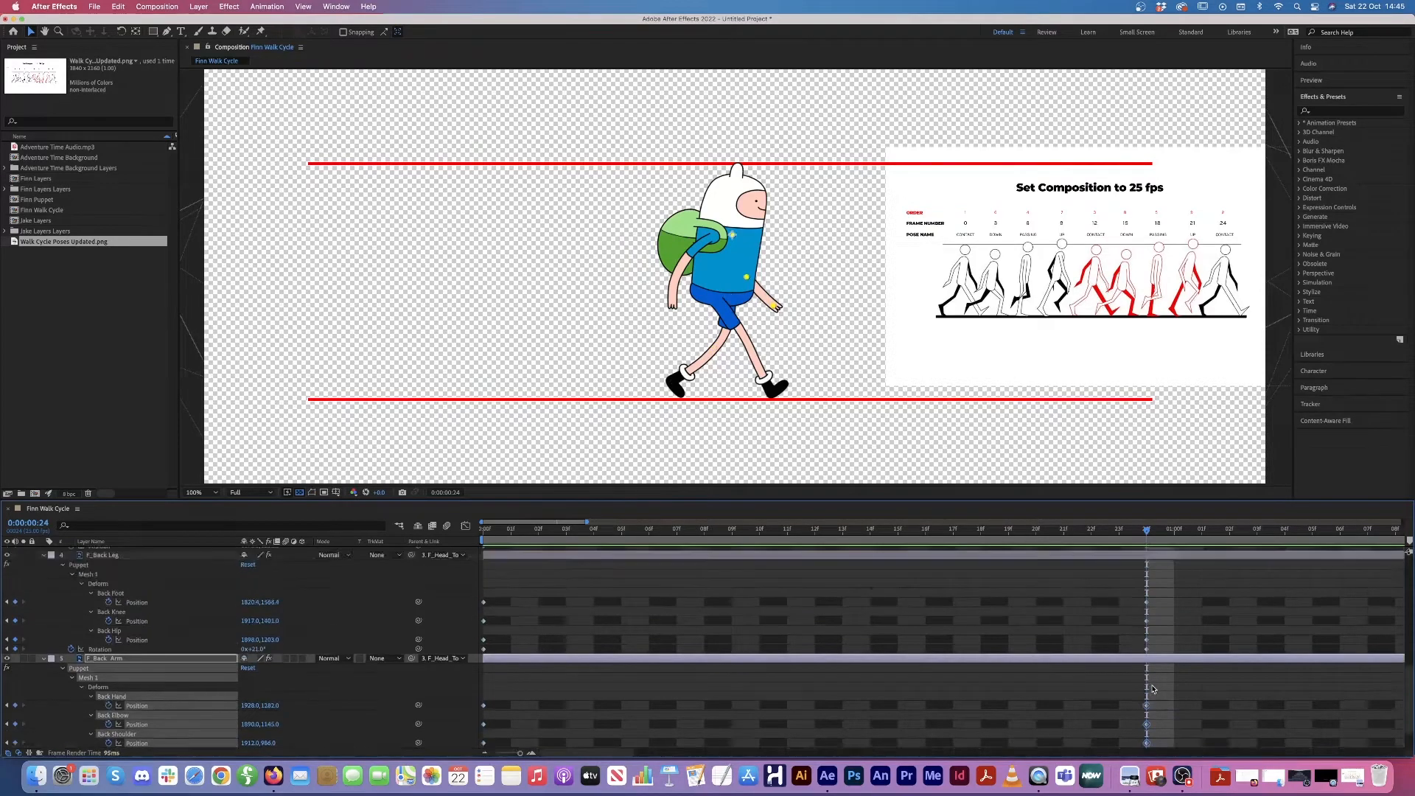
scroll(1156, 584, up, 3)
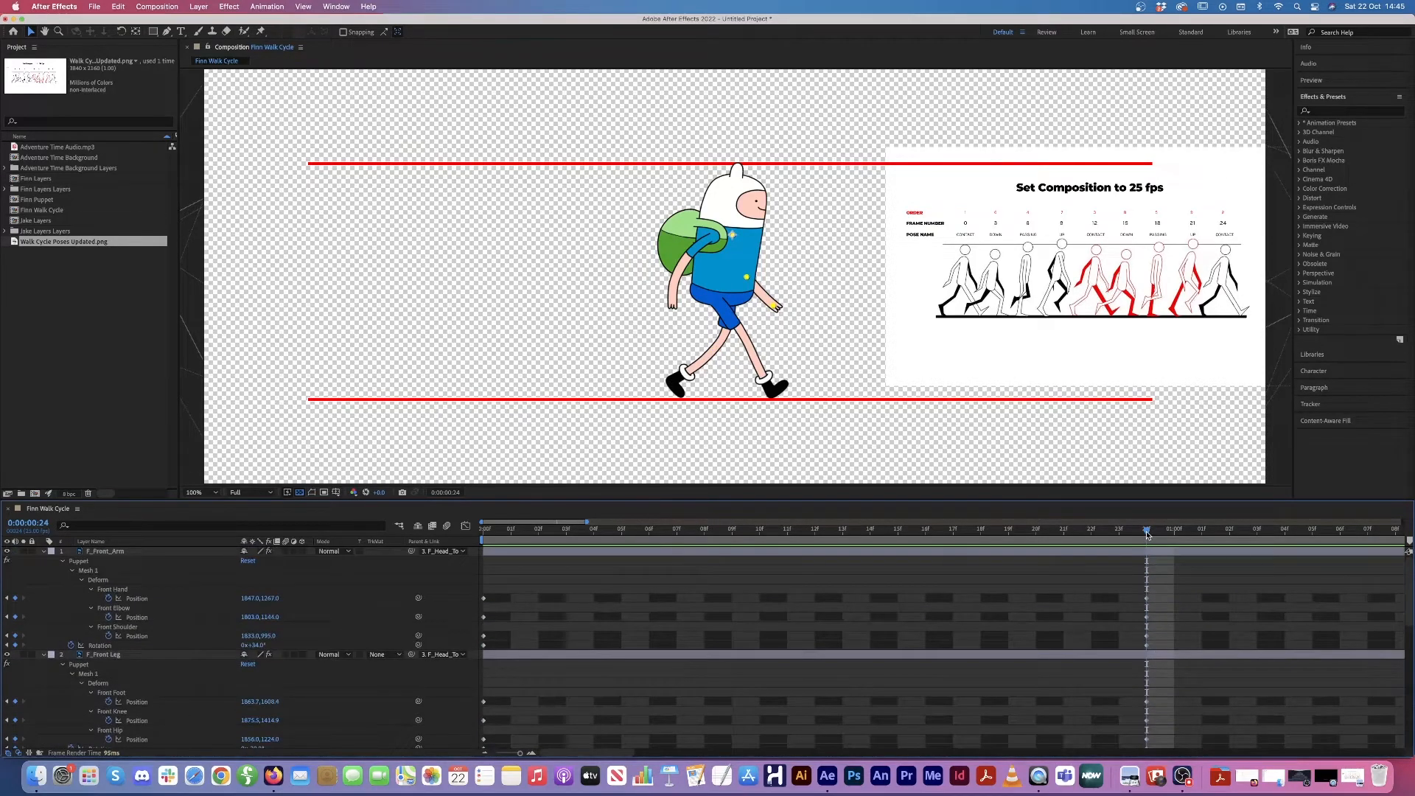
drag(1147, 532, 1148, 569)
click(816, 530)
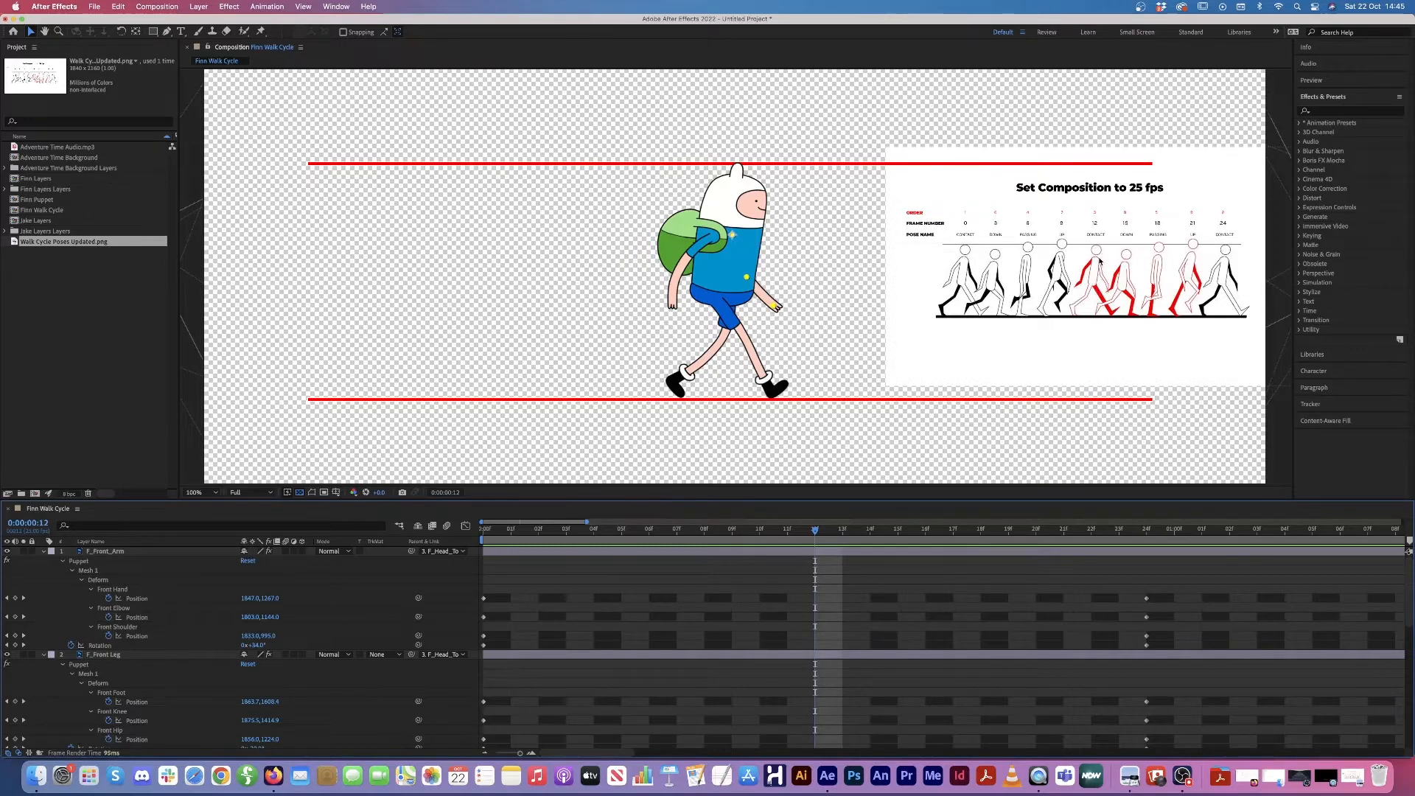
scroll(958, 649, down, 3)
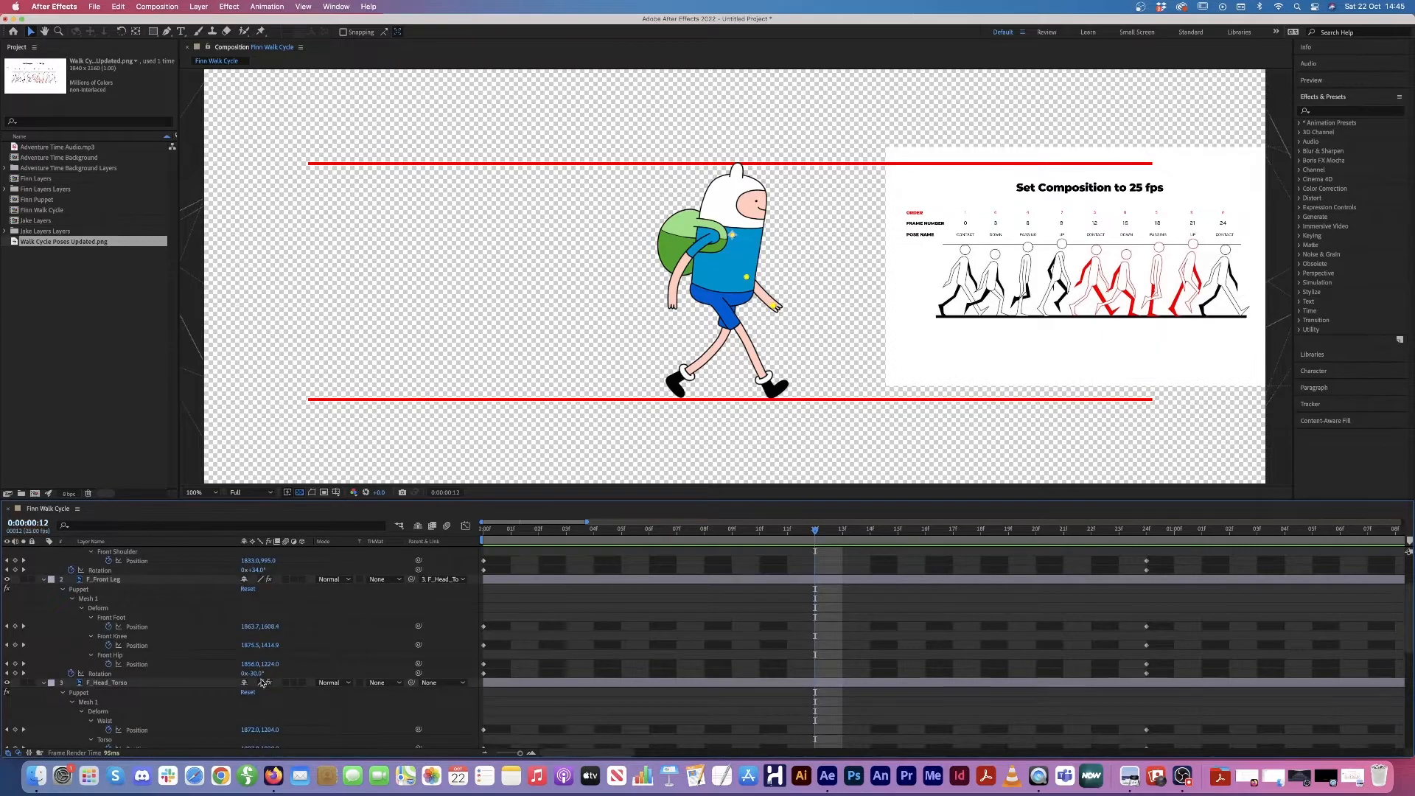
scroll(137, 642, down, 3)
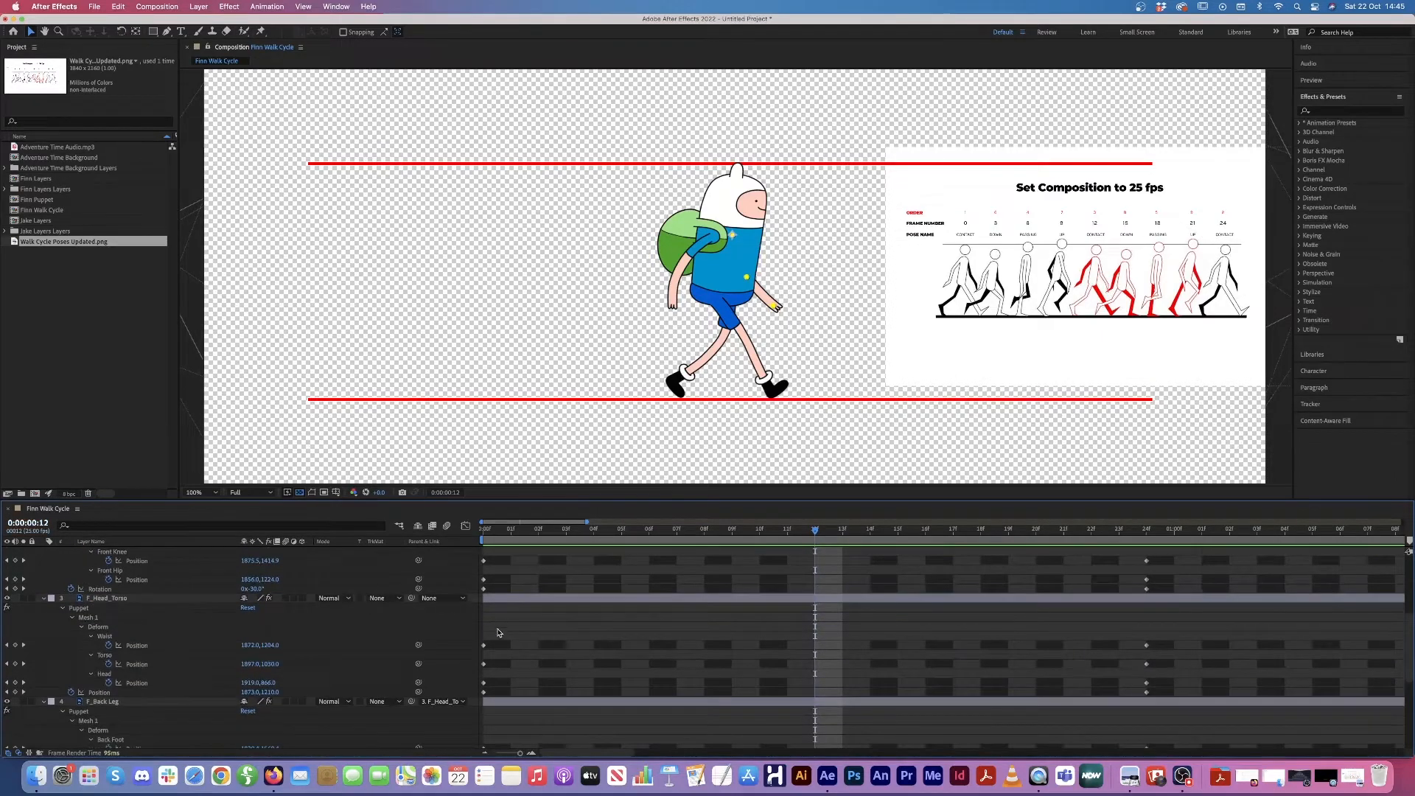
Step: Copy the first-frame keyframes of the F_Head_Torso layer's Waist, Torso, Head and Position properties and paste them at frame 12
drag(500, 629, 475, 697)
click(323, 636)
click(161, 598)
drag(506, 633, 474, 701)
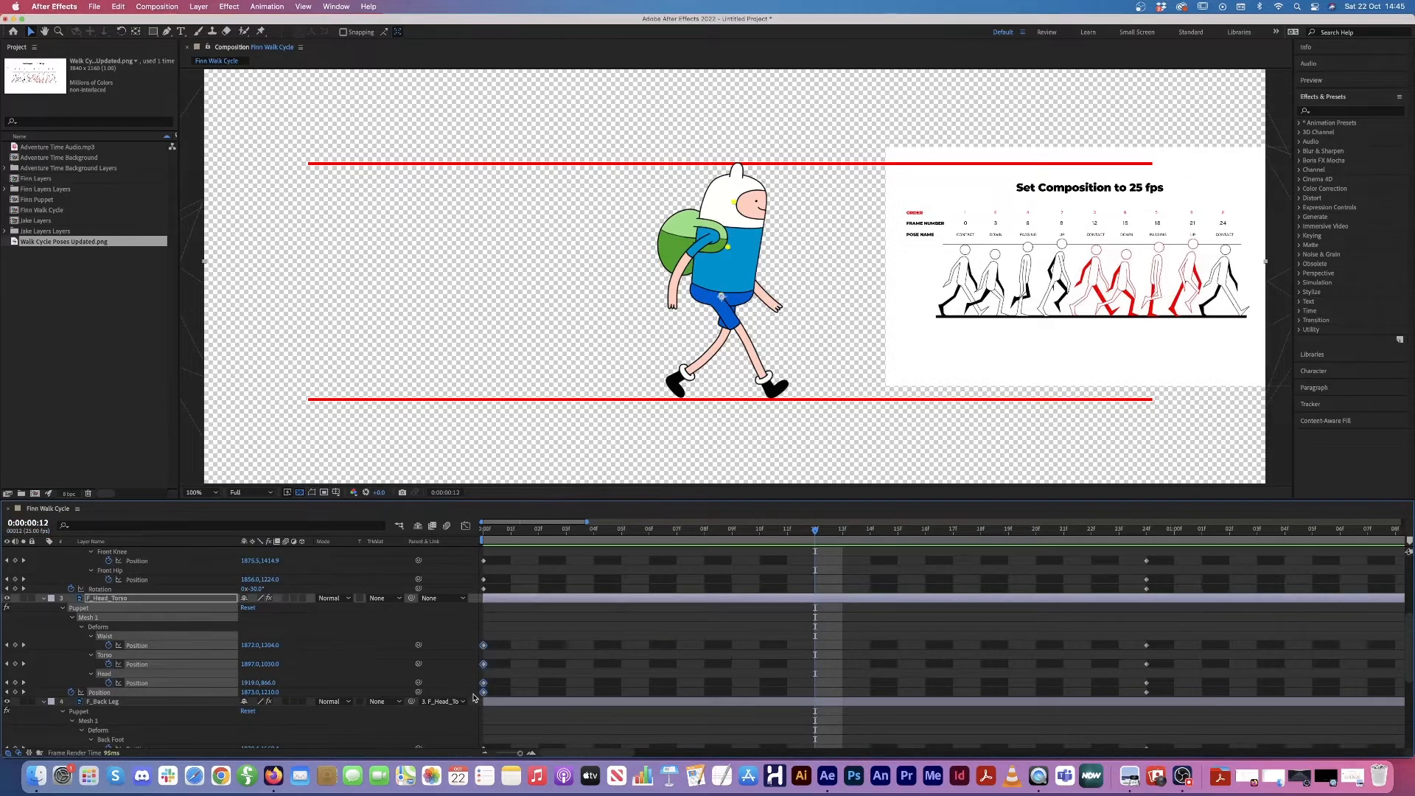
key(super+c)
key(super+v)
Step: At frame 12, swing F_Front_Arm forward to about -31° rotation and add Position keyframes for its shoulder, elbow and hand pins
scroll(847, 596, up, 5)
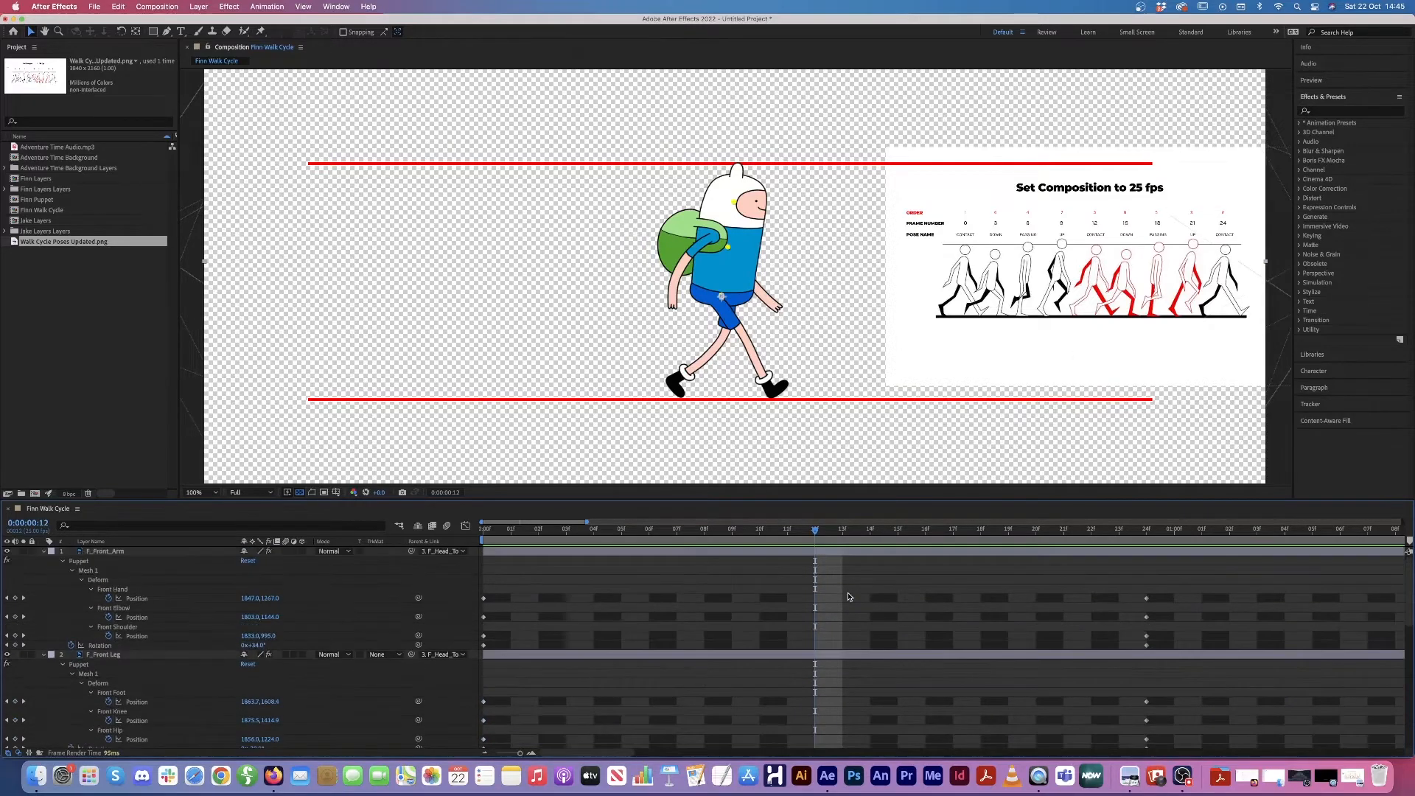
click(165, 553)
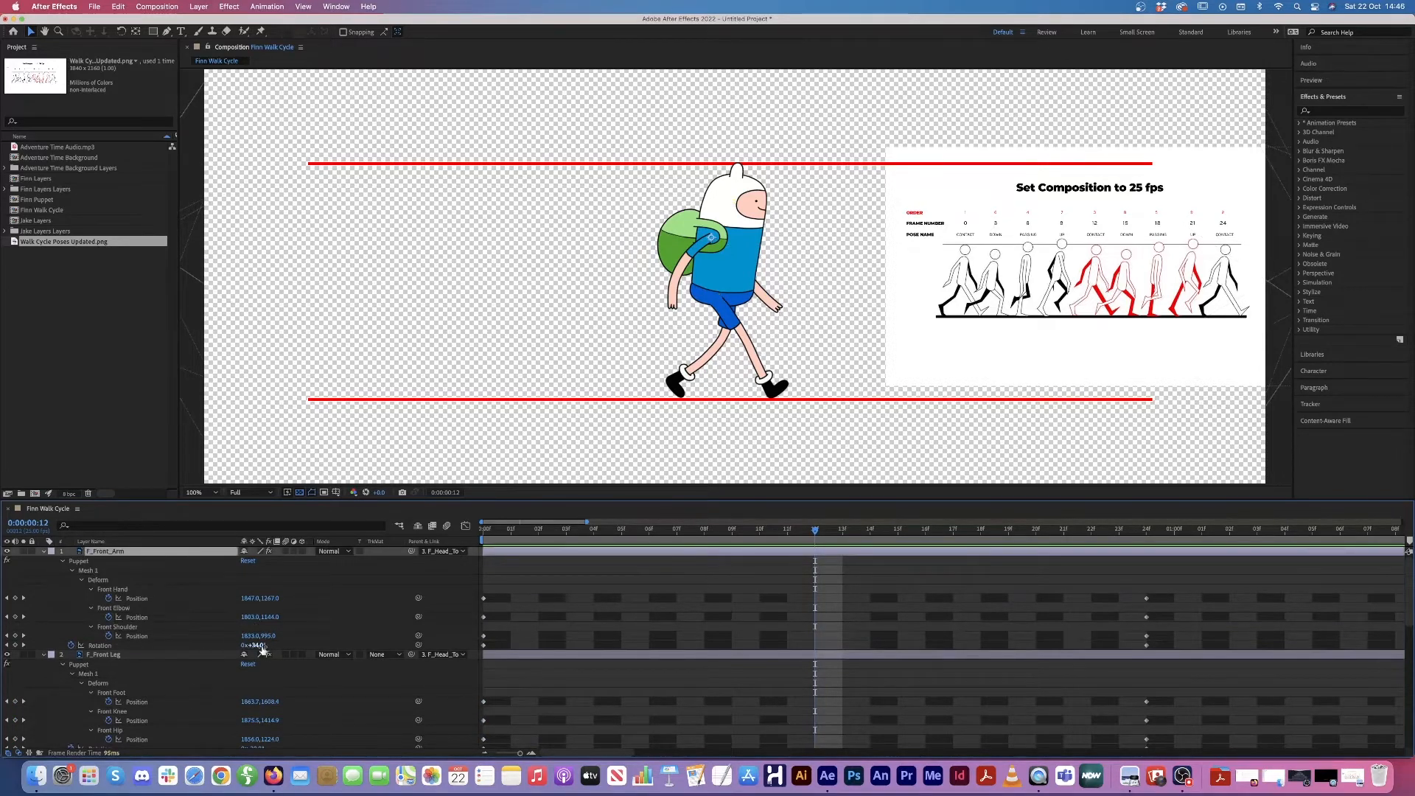
drag(258, 646, 227, 649)
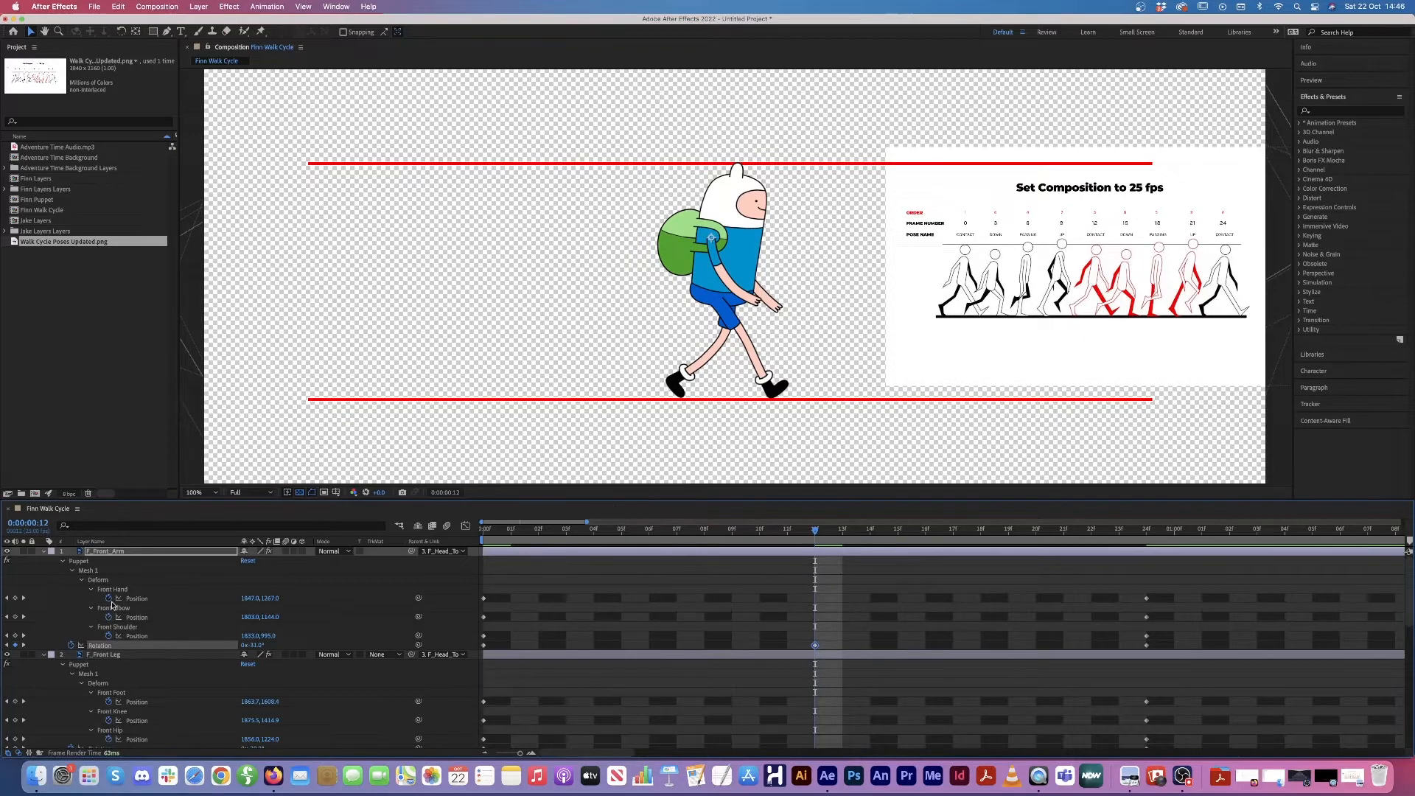
click(15, 635)
click(15, 617)
click(15, 598)
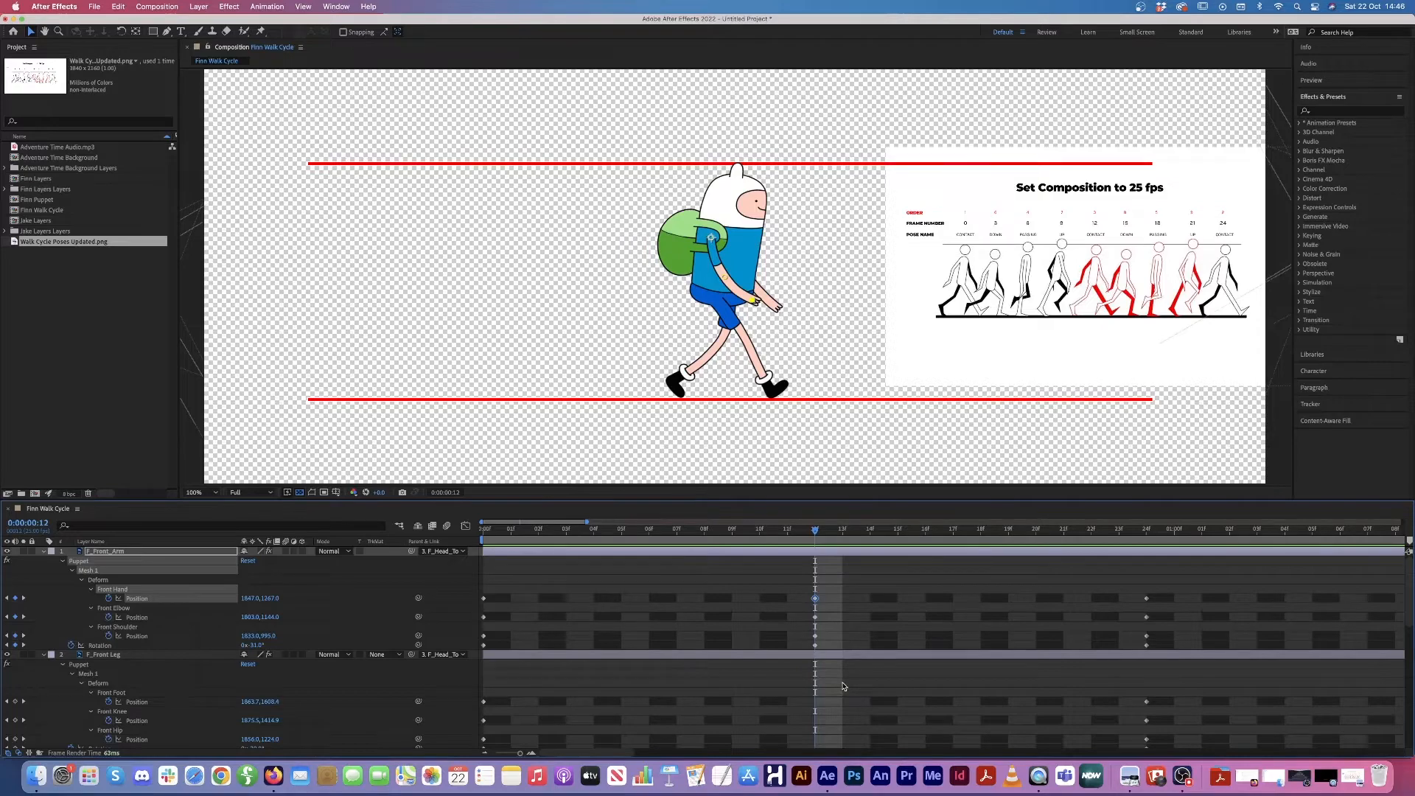
Step: At frame 12, swing F_Back_Arm backward to 47° rotation and add Position keyframes for its shoulder, elbow and hand pins
scroll(844, 686, down, 3)
scroll(844, 687, up, 3)
scroll(172, 656, down, 15)
scroll(175, 656, down, 5)
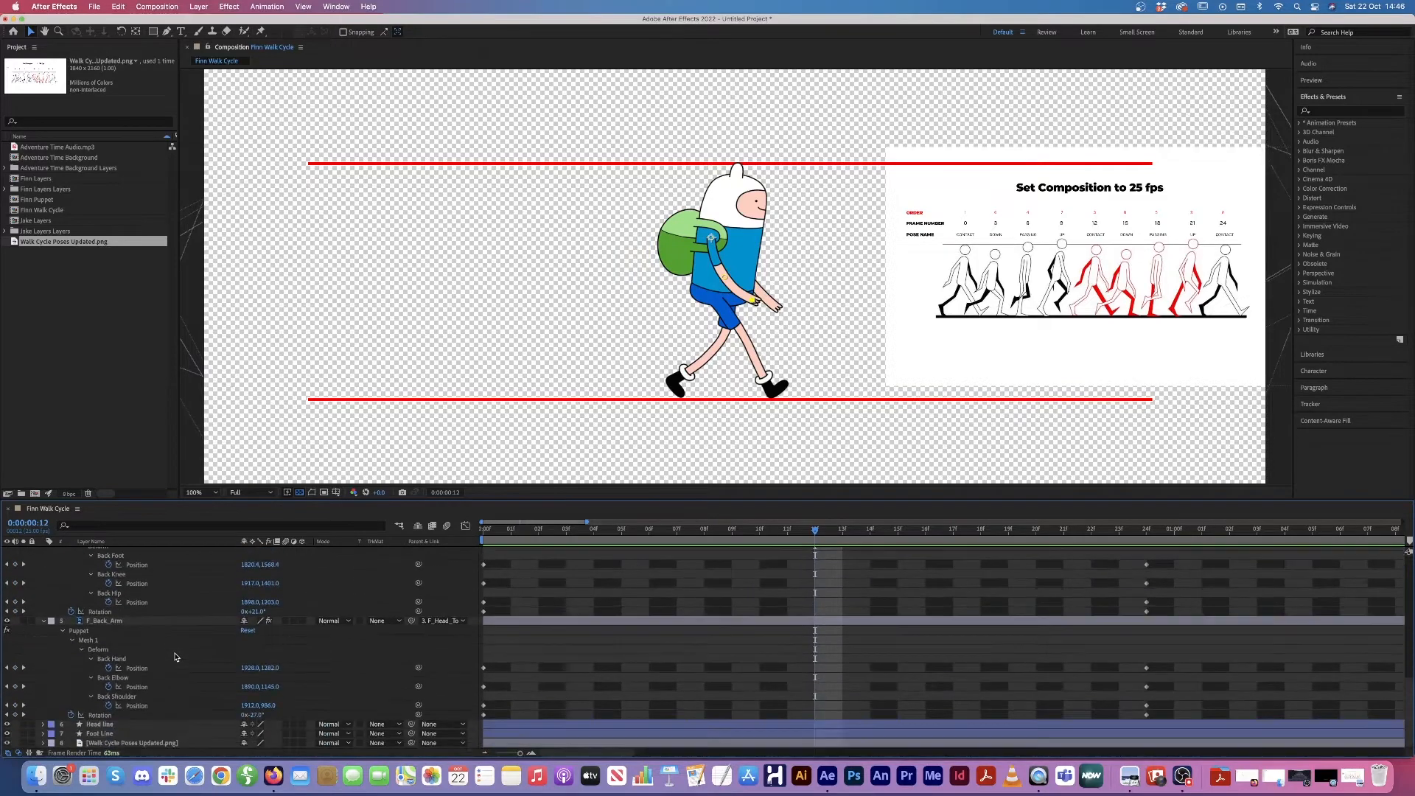
click(153, 623)
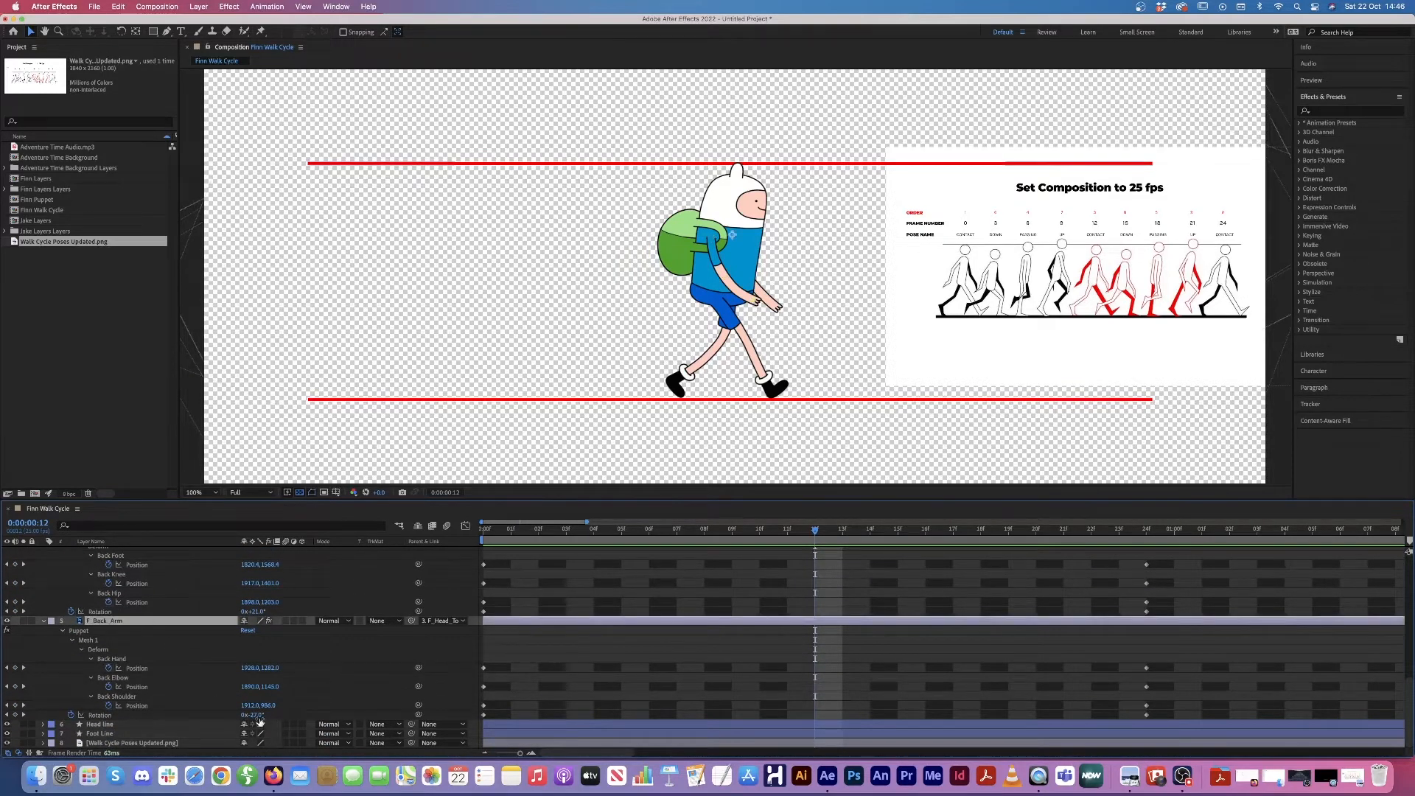
drag(252, 715, 304, 723)
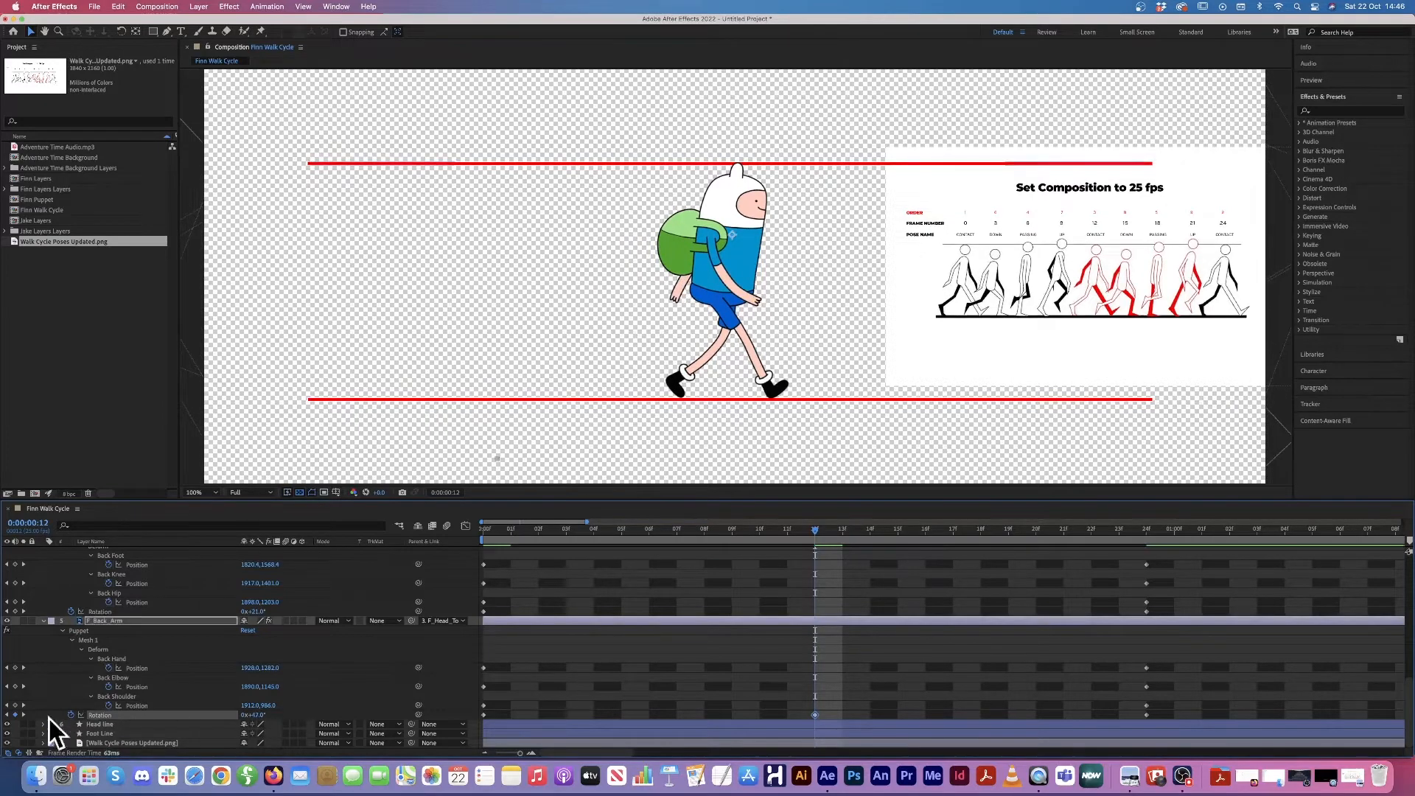
click(15, 706)
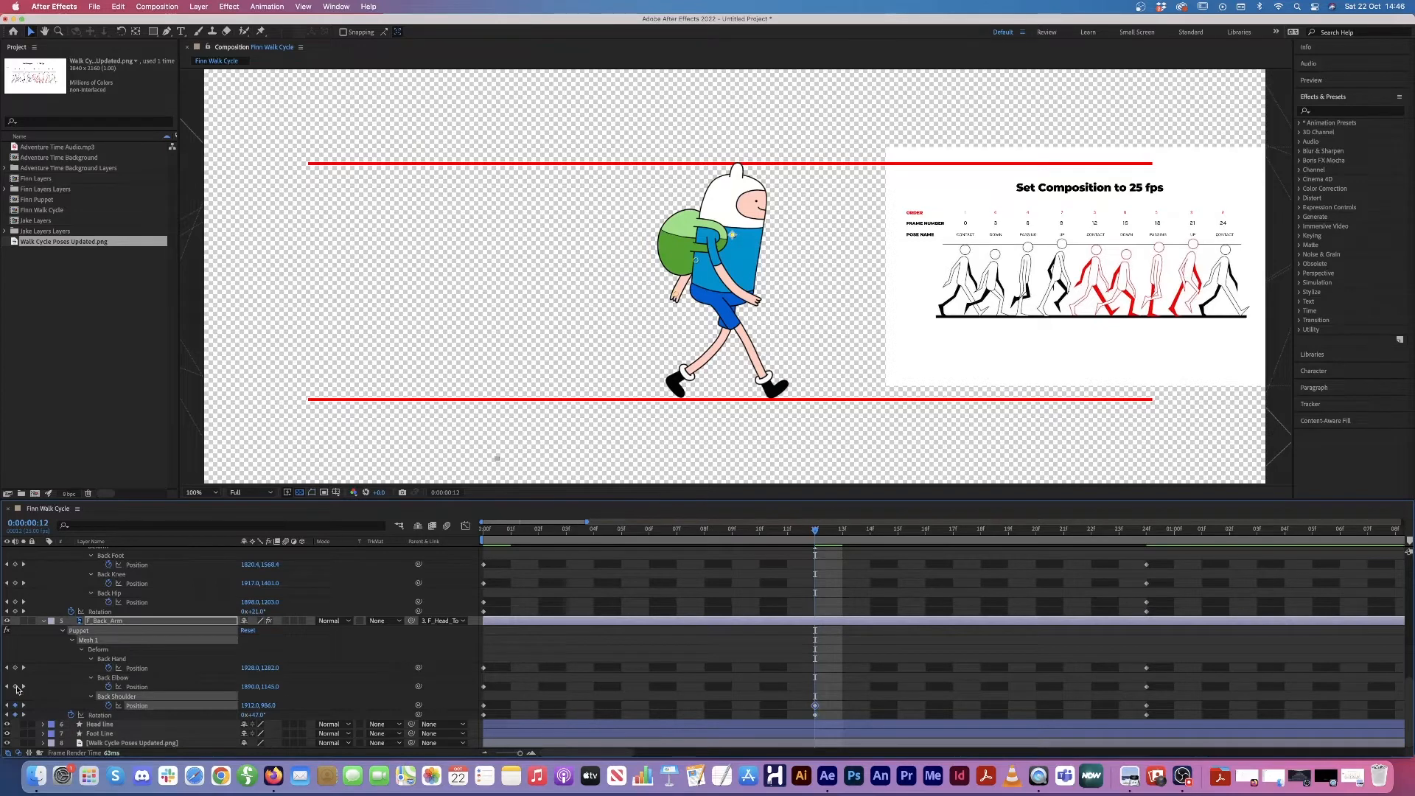
click(16, 686)
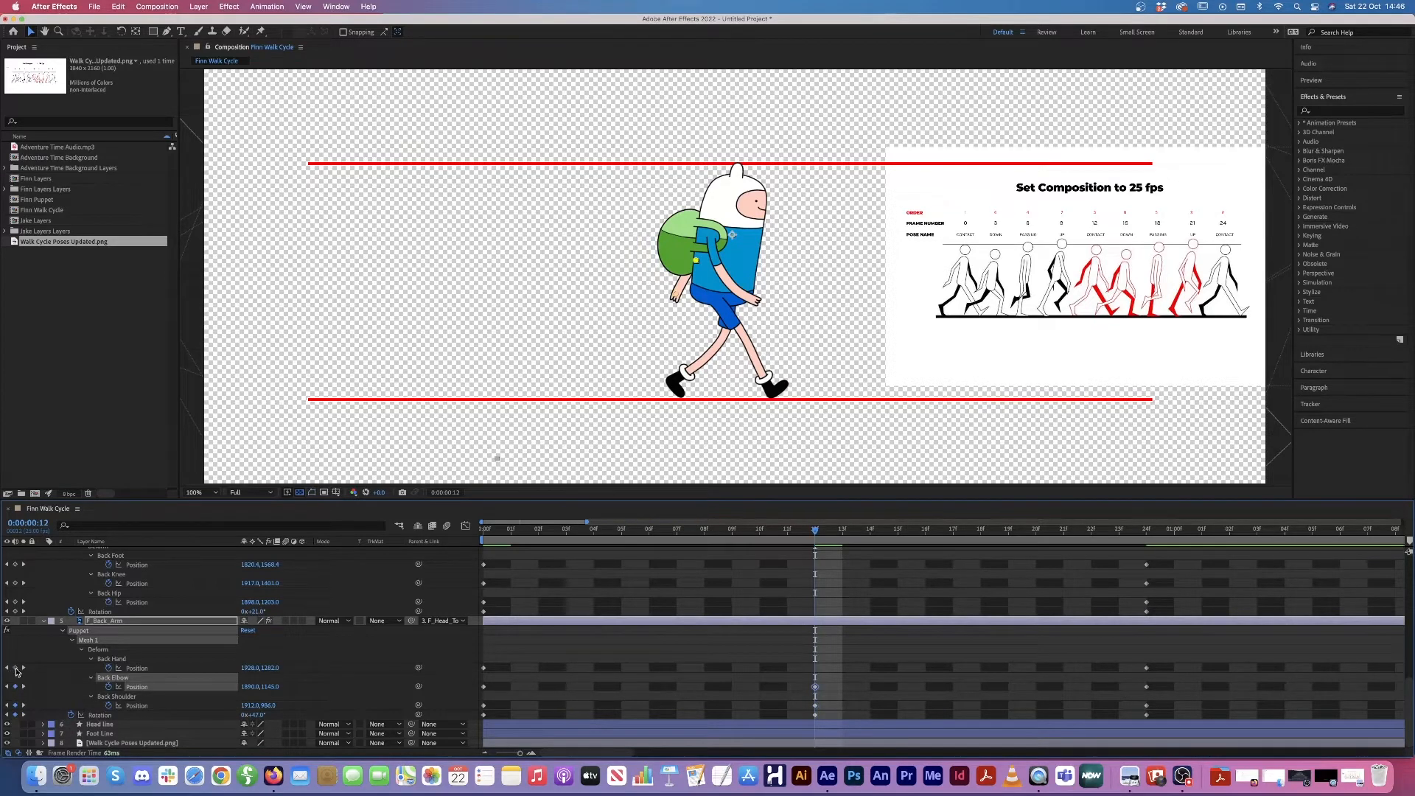
click(15, 668)
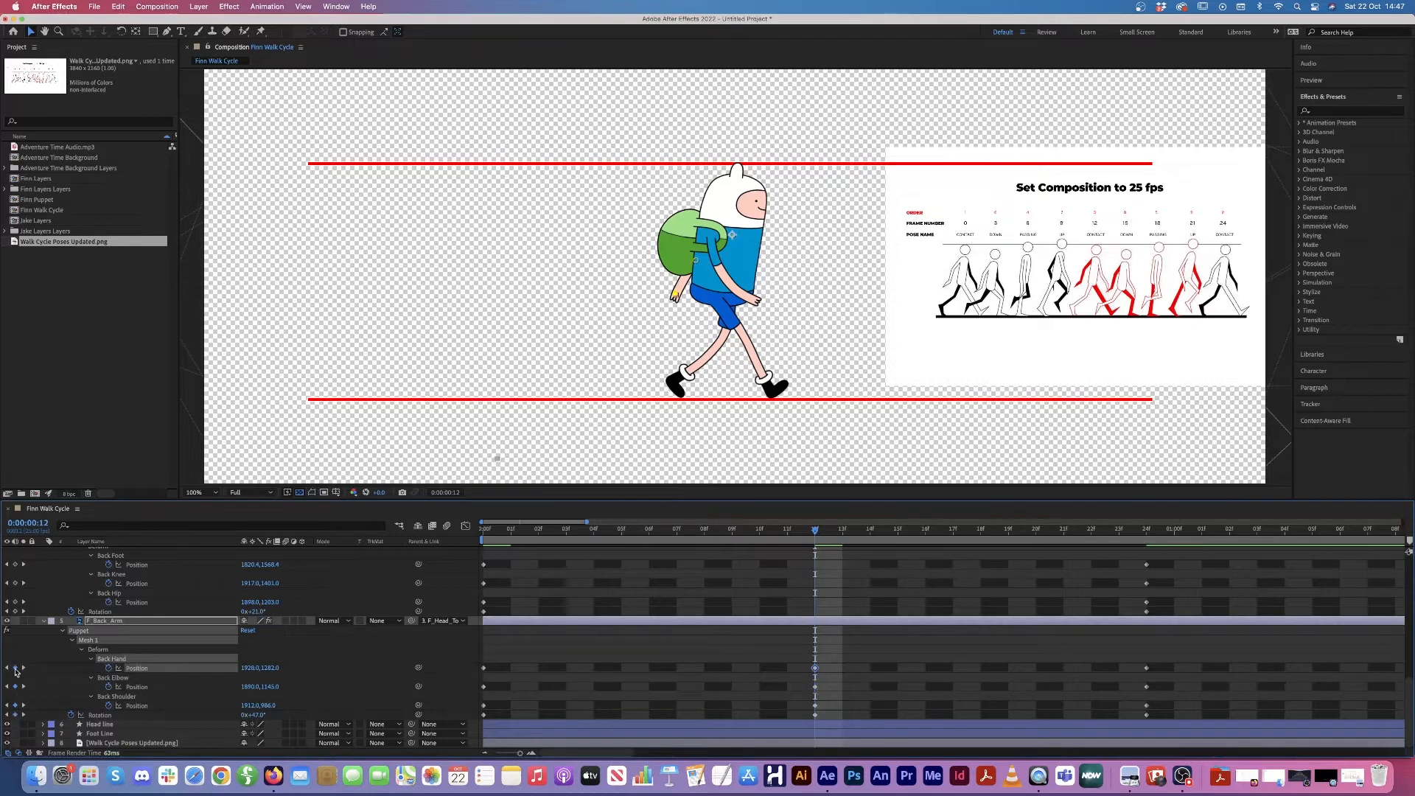
Step: Rotate the F_Back Leg layer forward to about -28° at frame 12
scroll(845, 619, up, 3)
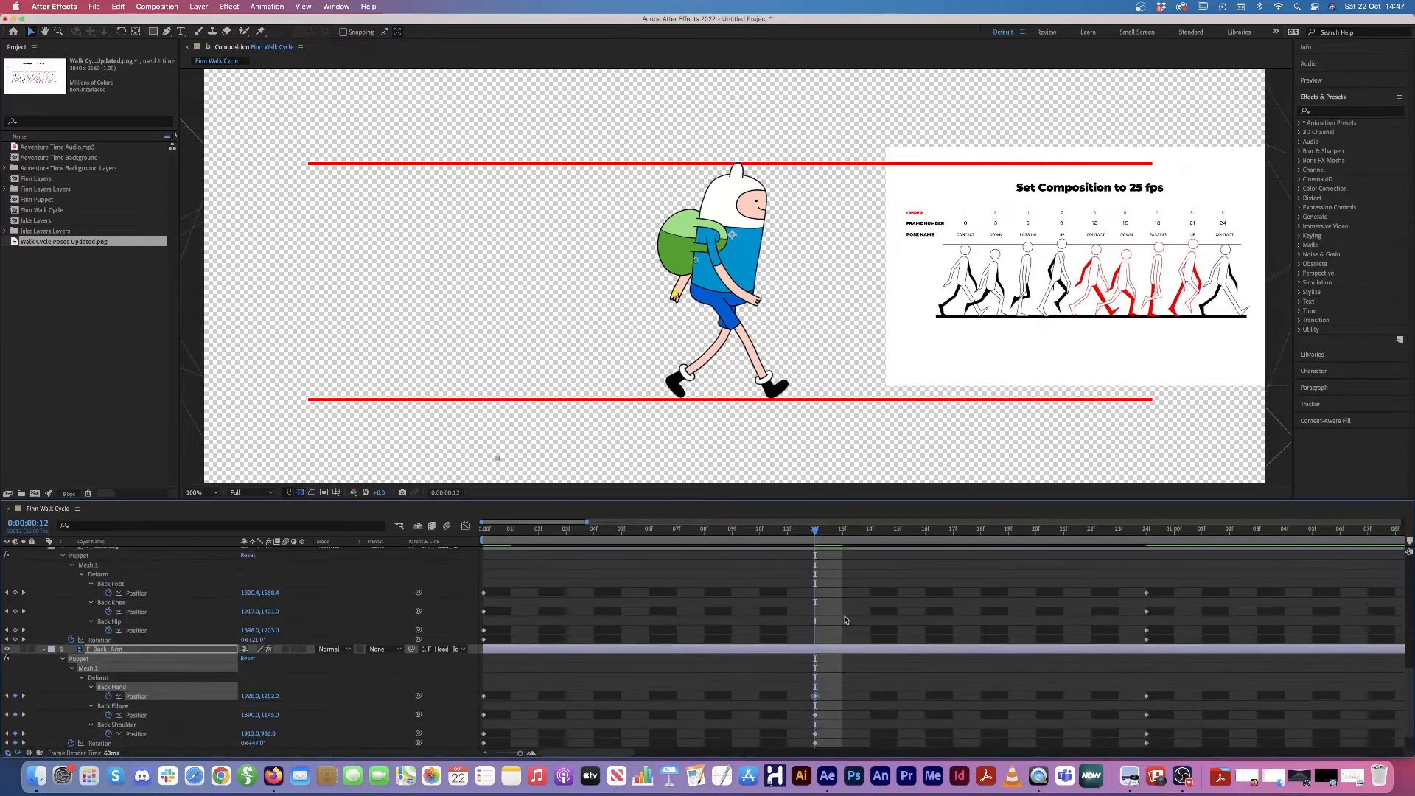
scroll(435, 637, up, 1)
scroll(435, 638, up, 2)
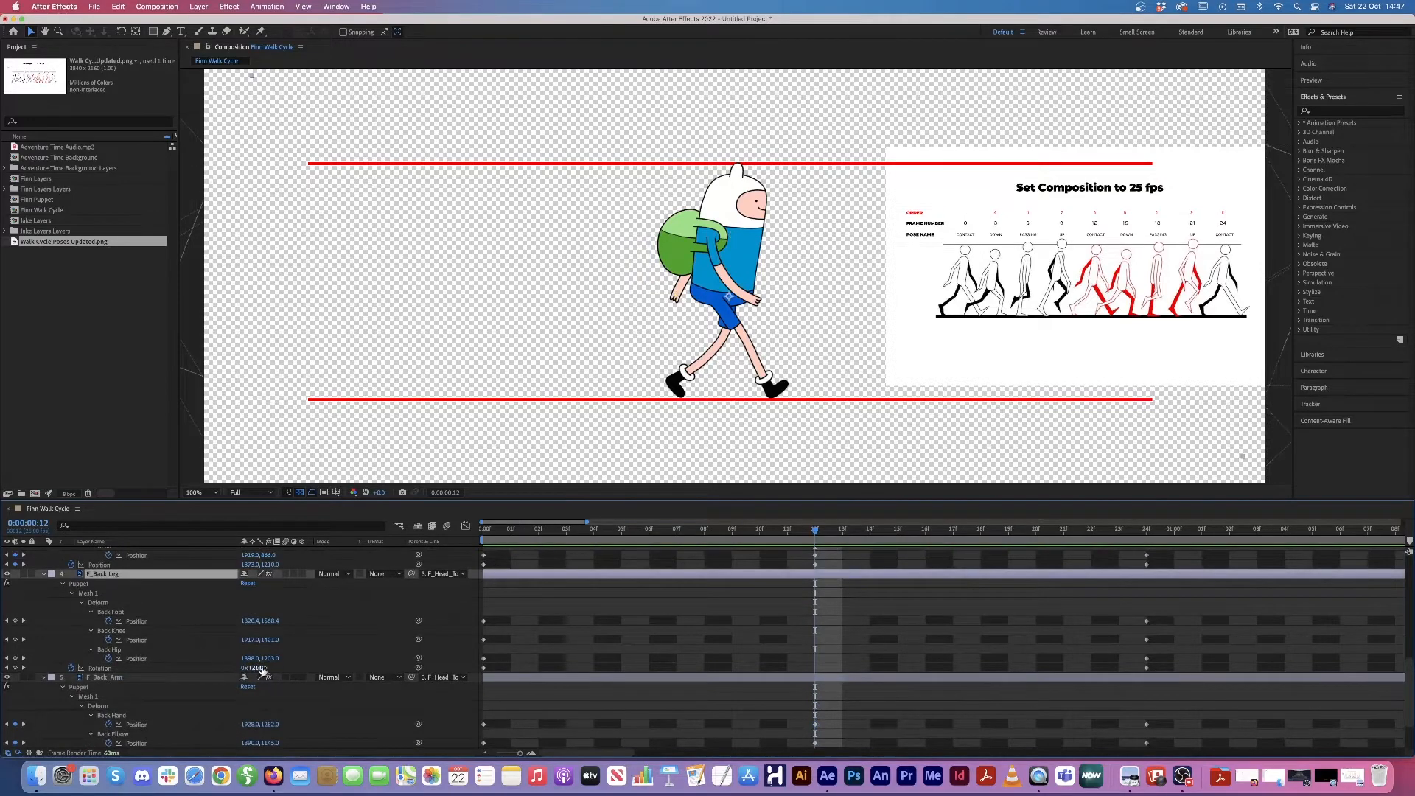
mouse_move(253, 668)
mouse_down()
mouse_move(266, 668)
mouse_move(232, 667)
mouse_up()
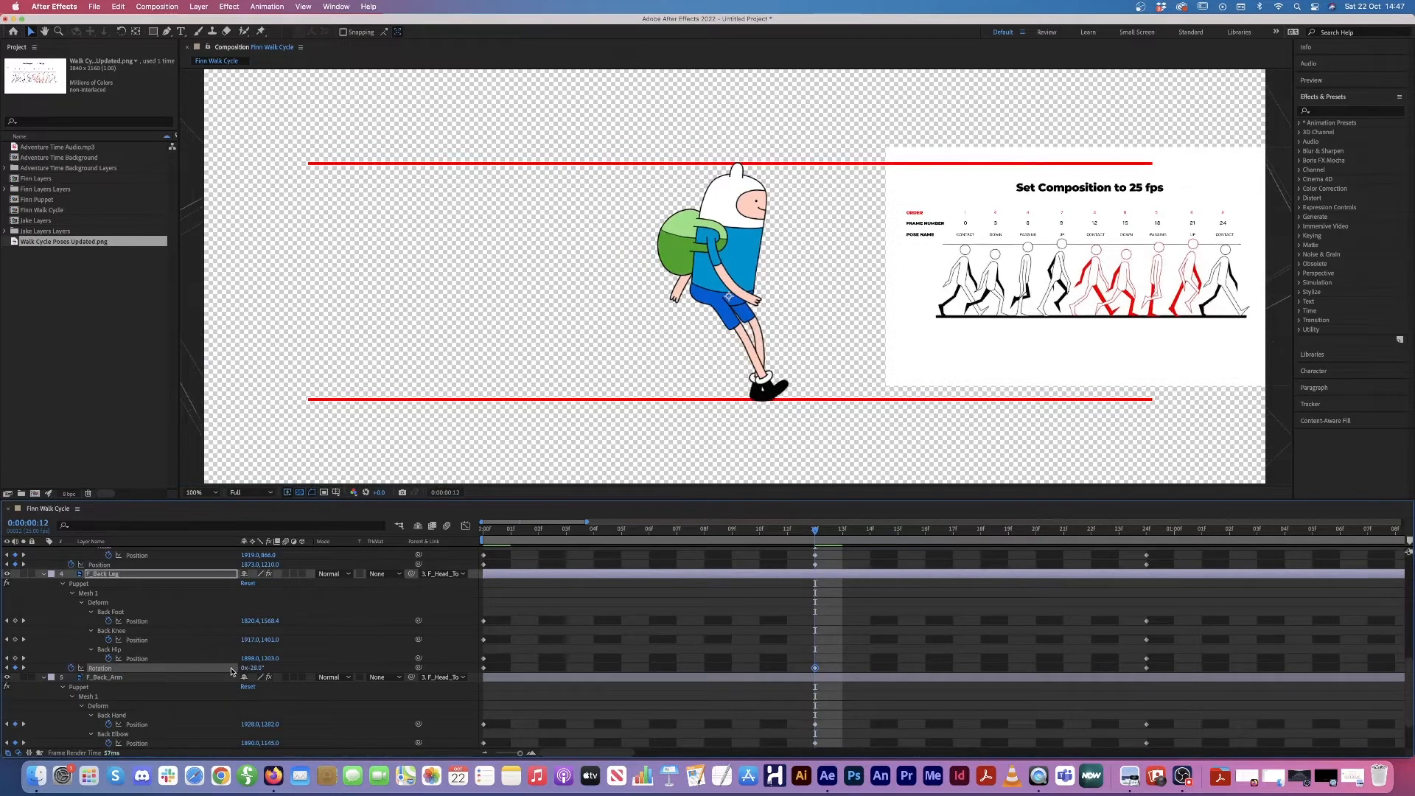
Step: Straighten the back leg by adjusting its knee pin and moving its foot pin forward, and add a Back Hip Position keyframe
click(115, 613)
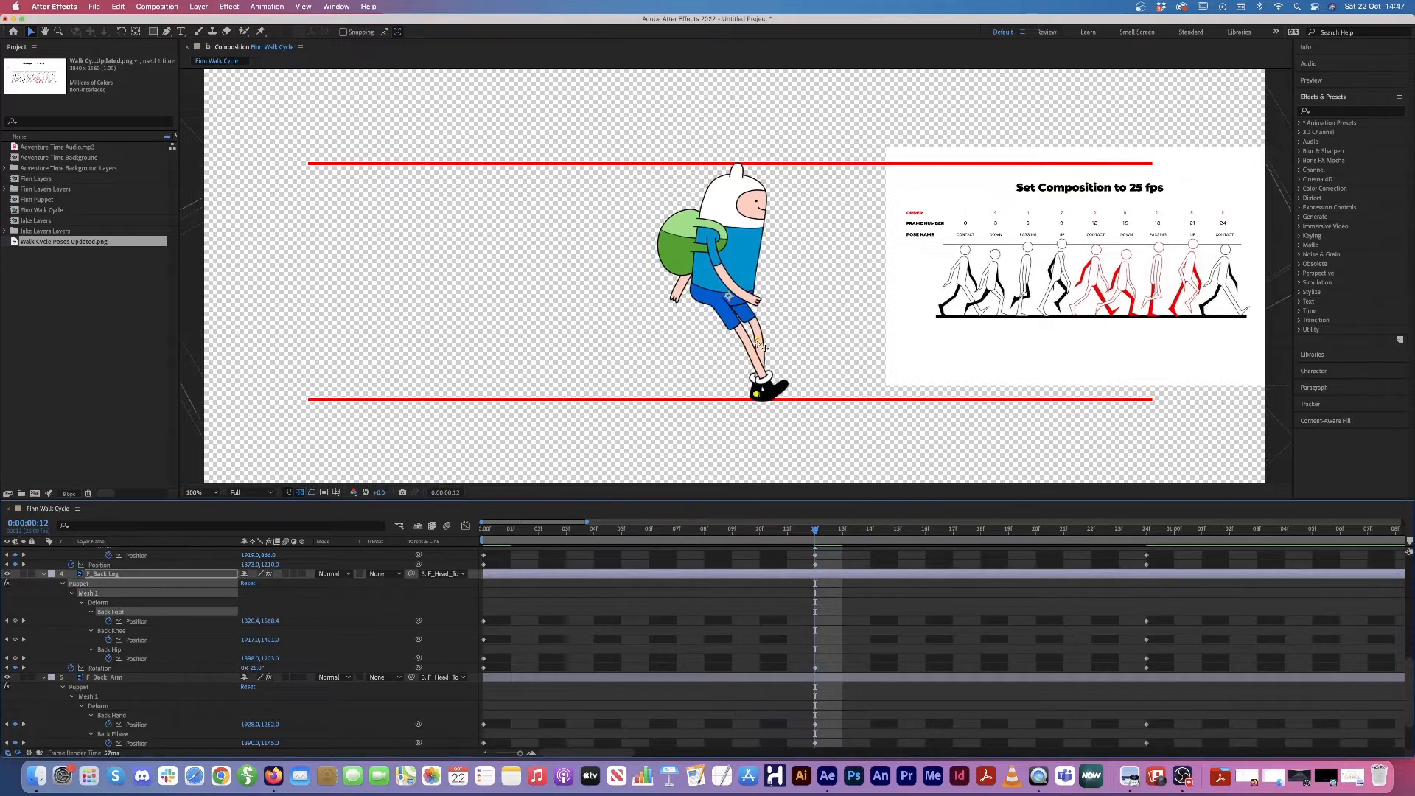
drag(759, 343, 756, 342)
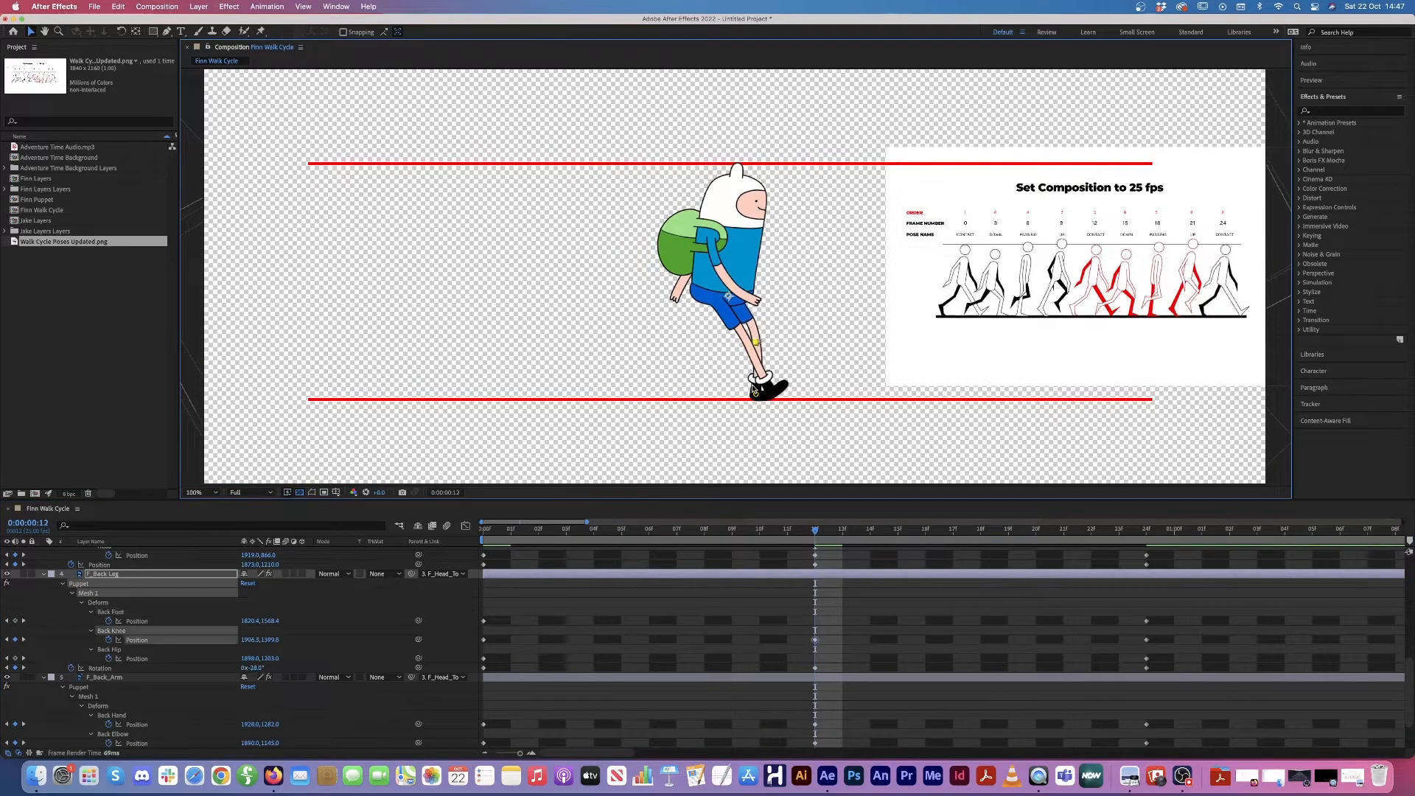
drag(755, 391, 785, 393)
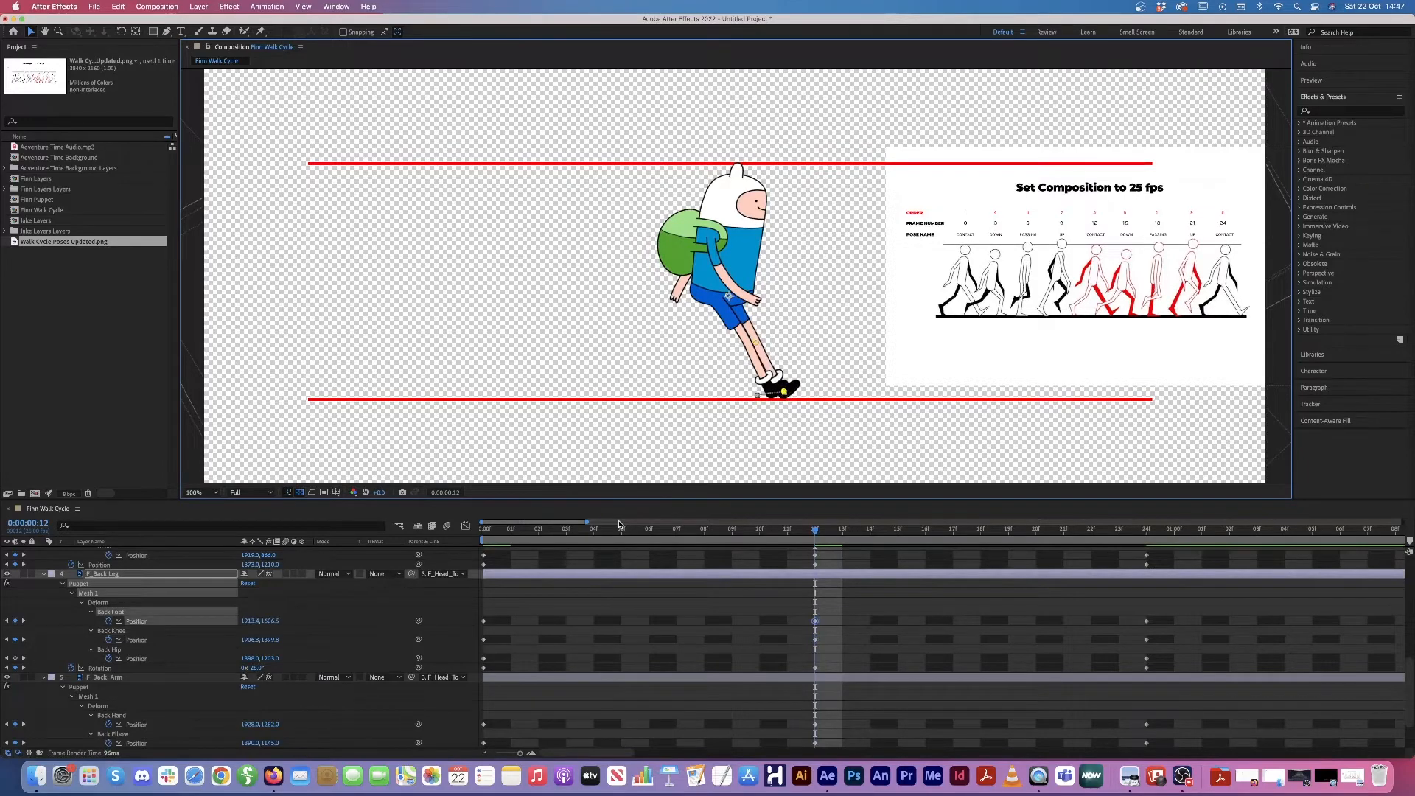
click(15, 659)
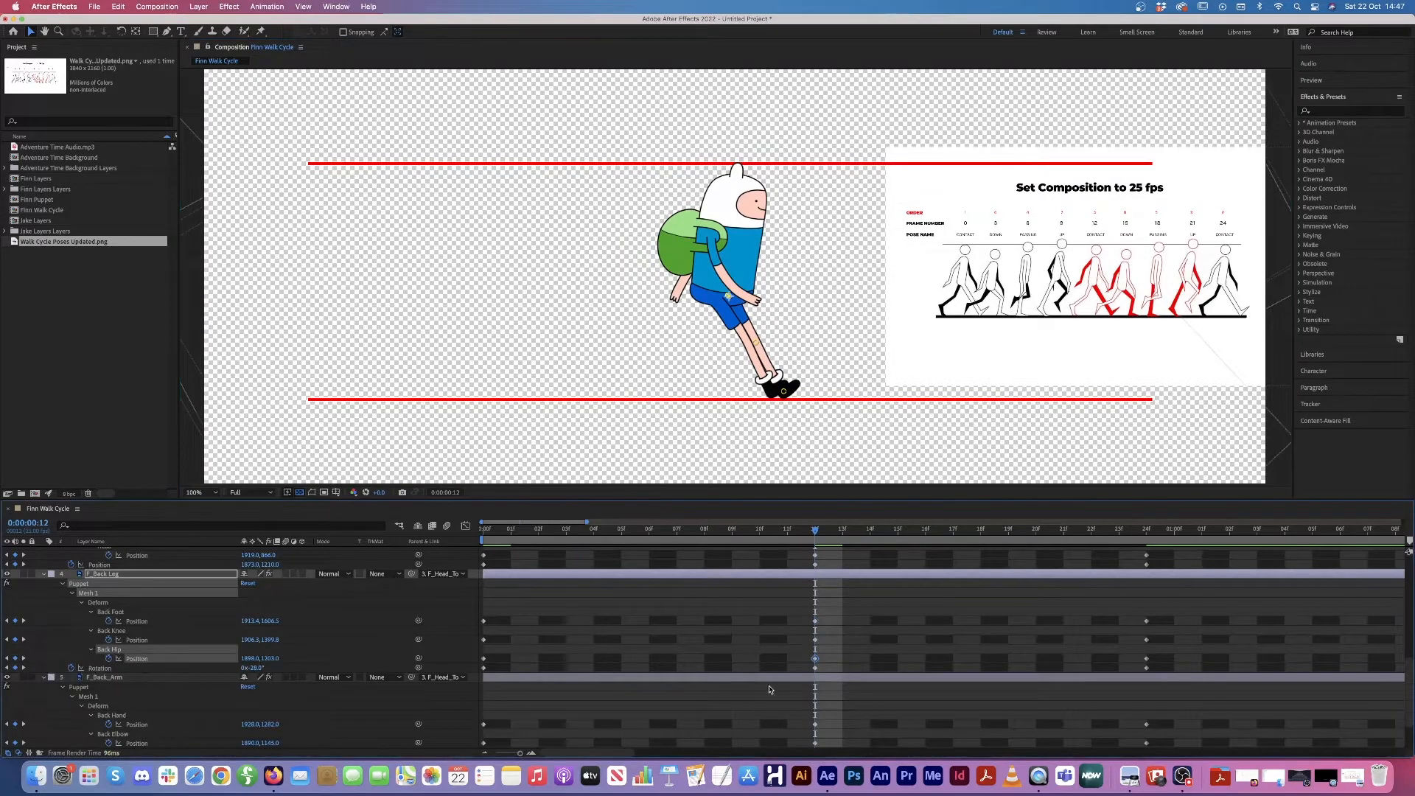
Step: Rotate the F_Front Leg layer backward to about 28° at frame 12
scroll(824, 648, up, 1)
scroll(823, 648, up, 8)
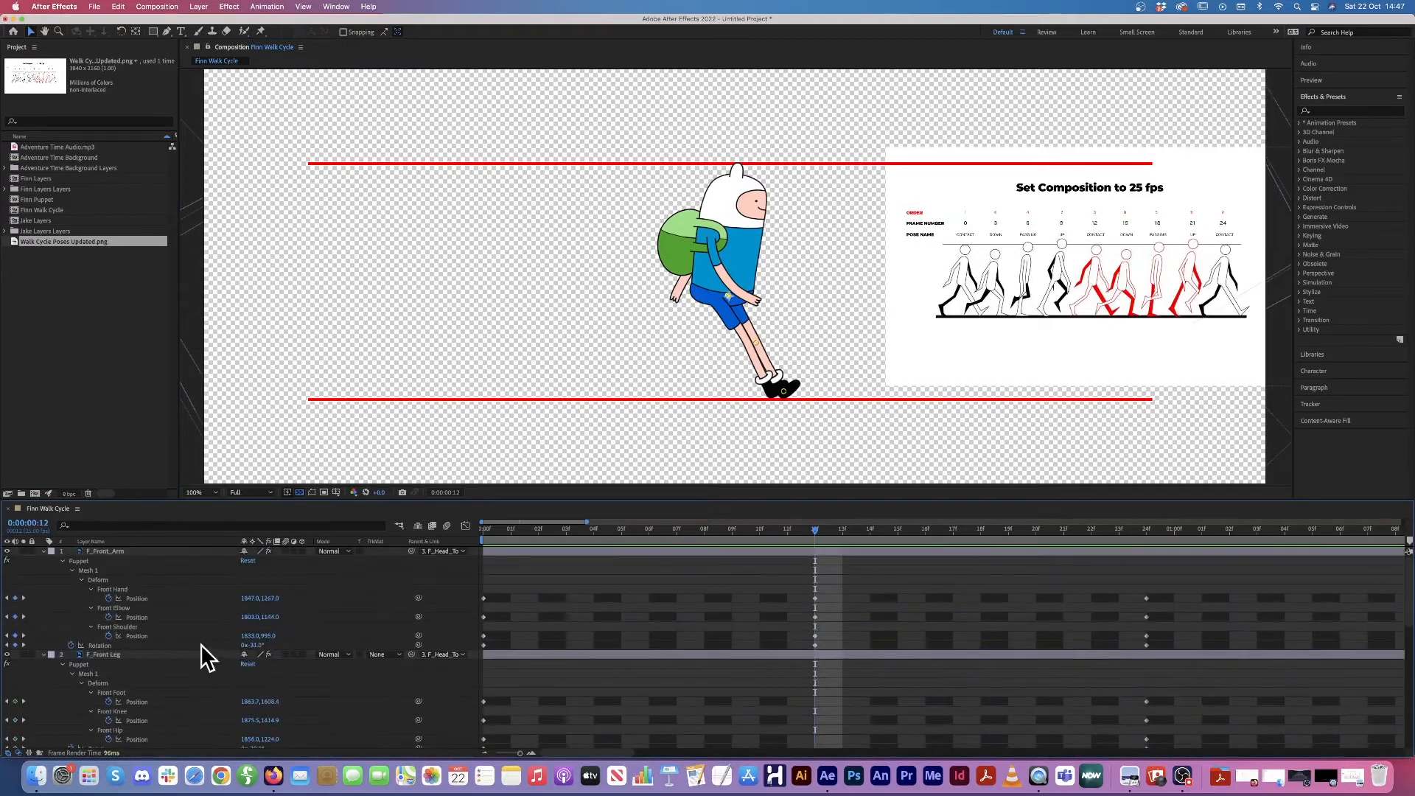
click(151, 656)
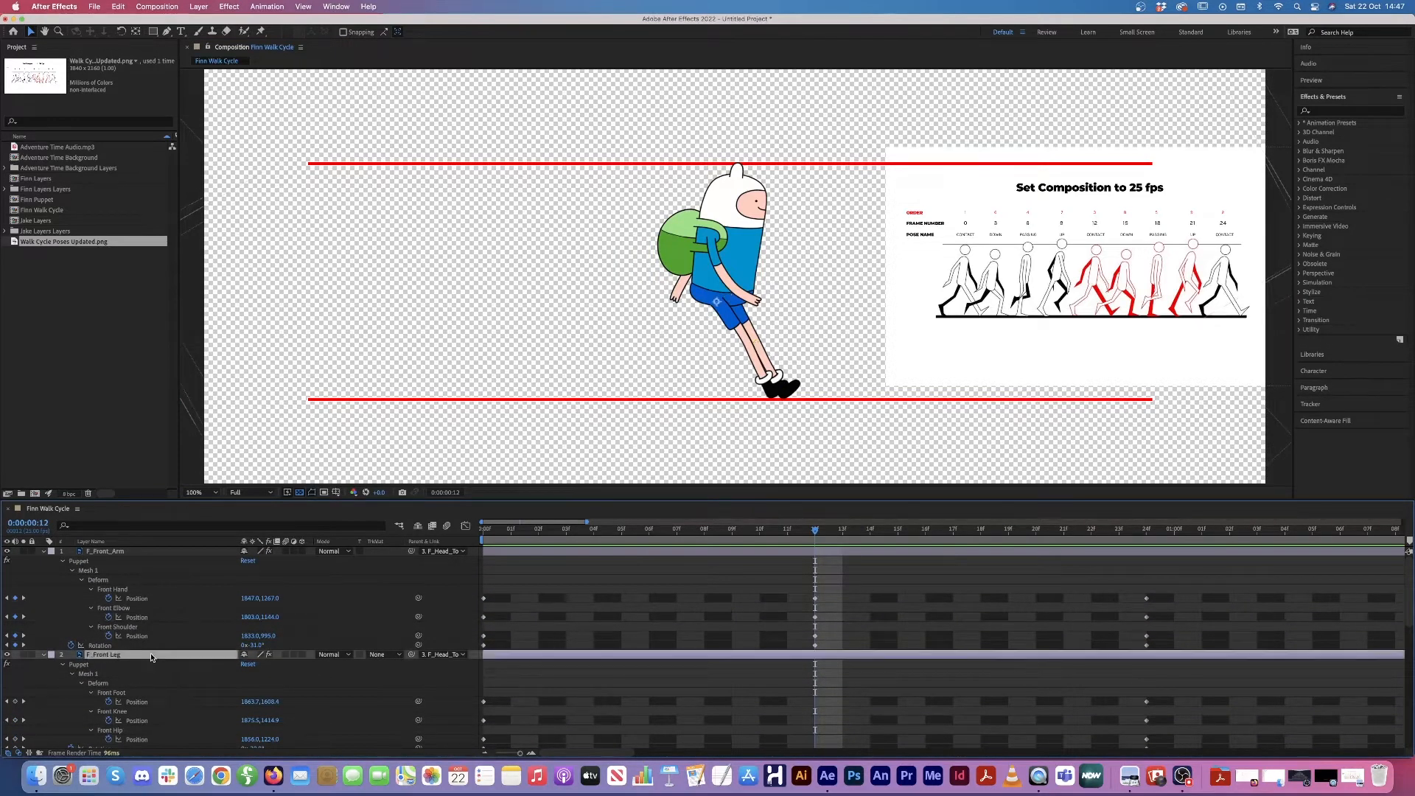
scroll(336, 668, down, 3)
mouse_move(250, 674)
mouse_down()
mouse_move(296, 676)
mouse_move(255, 666)
mouse_up()
scroll(298, 679, down, 1)
scroll(142, 663, up, 1)
Step: At frame 12, move the Front Foot pin back and up to about 1801, 1585, and add Position keyframes for Front Knee and Front Hip
click(109, 618)
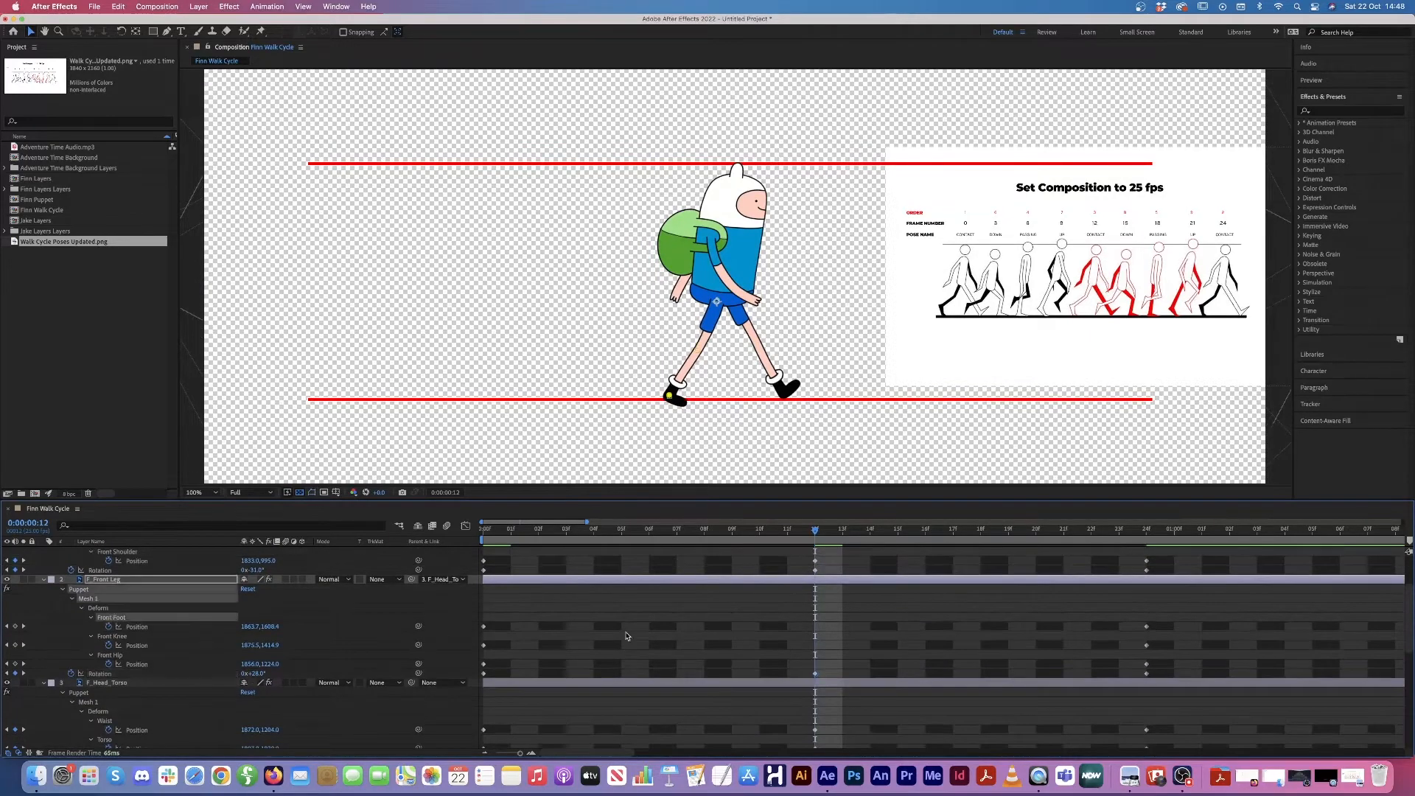
drag(678, 395, 661, 385)
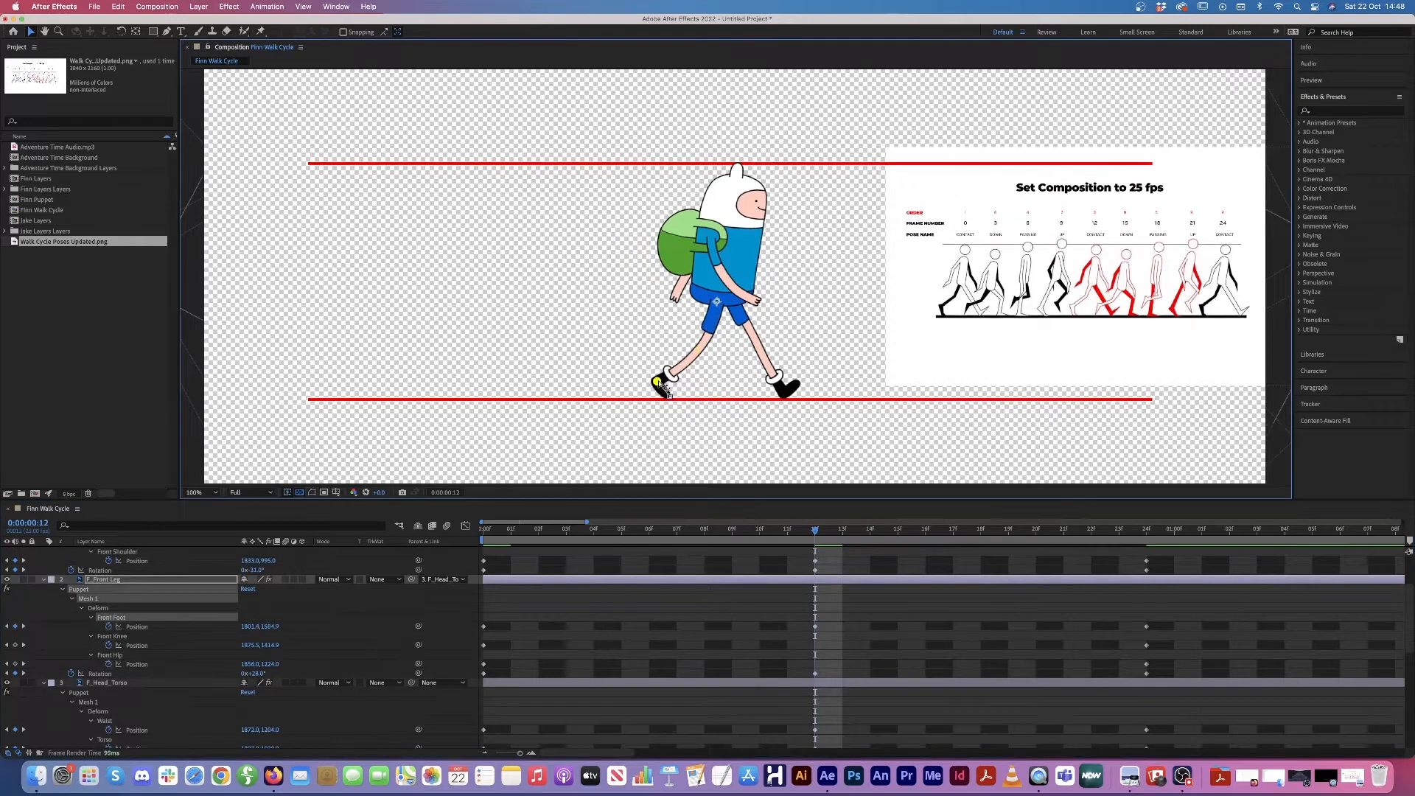
click(815, 626)
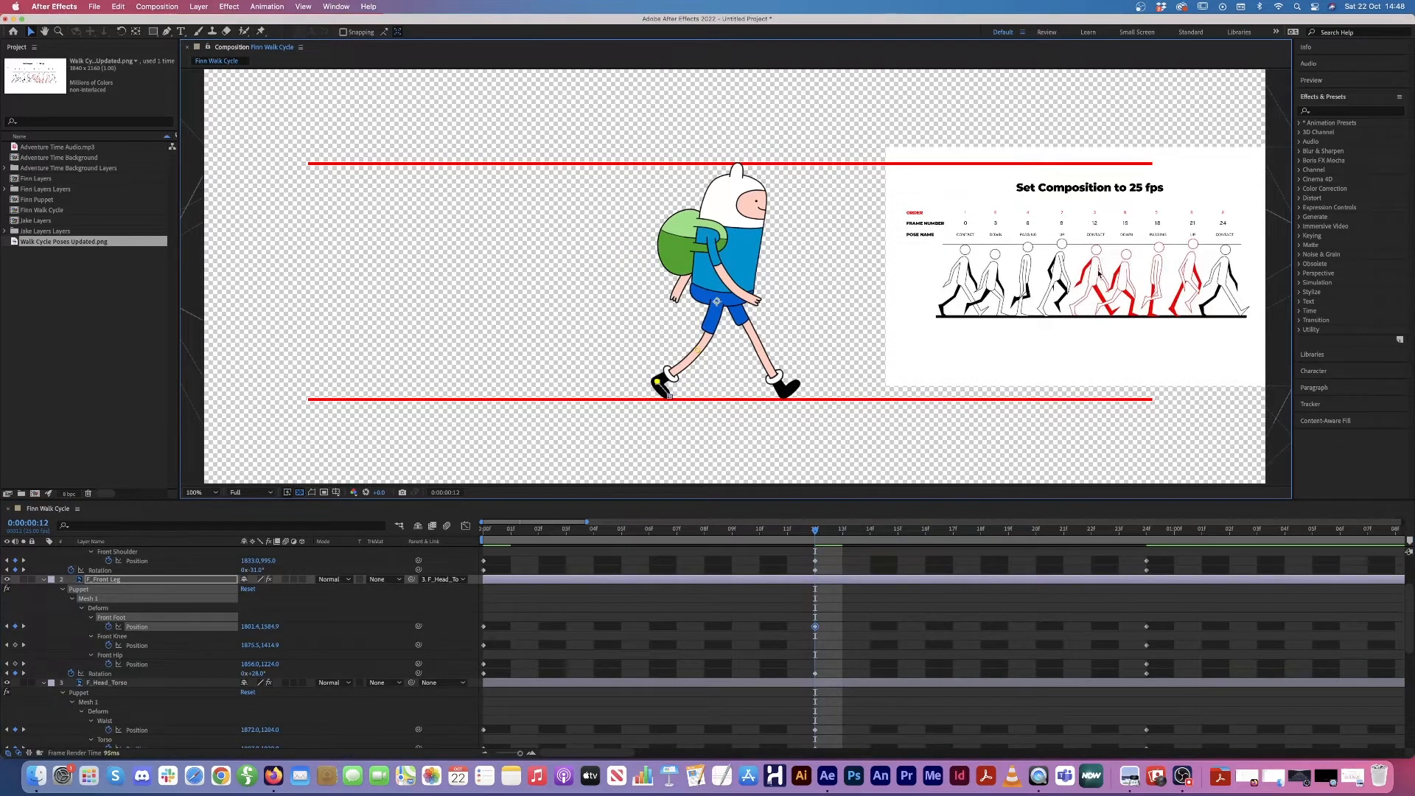
click(490, 531)
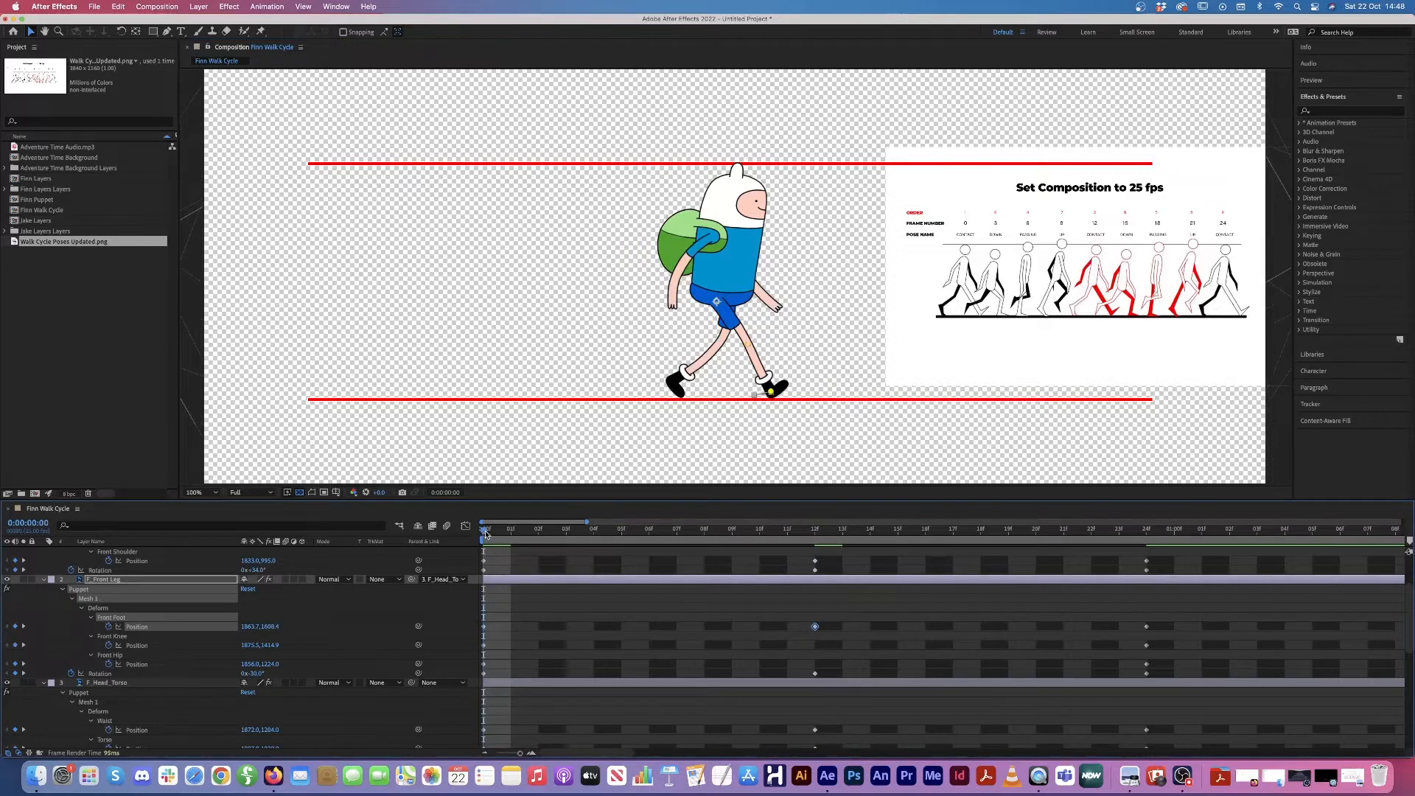
drag(485, 533, 817, 587)
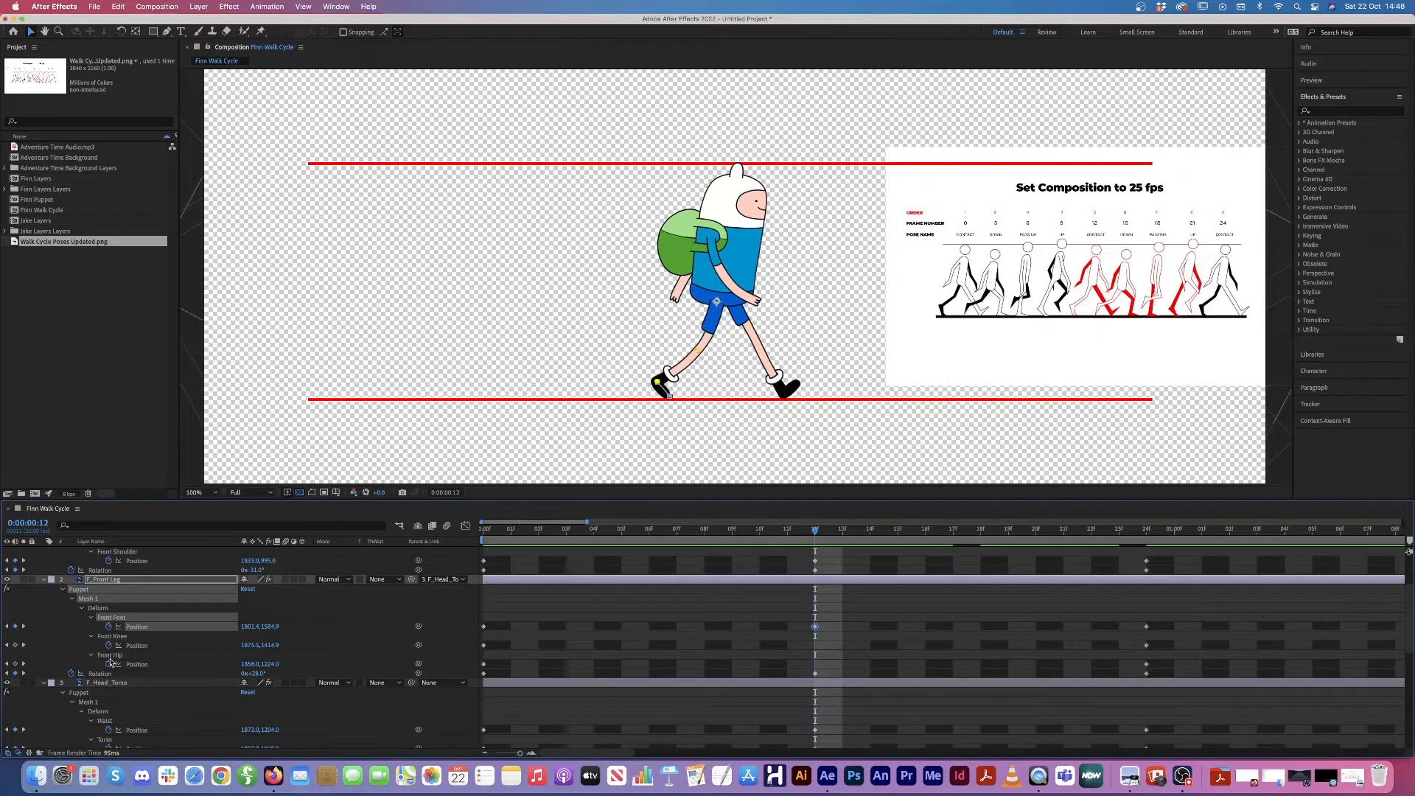
click(16, 645)
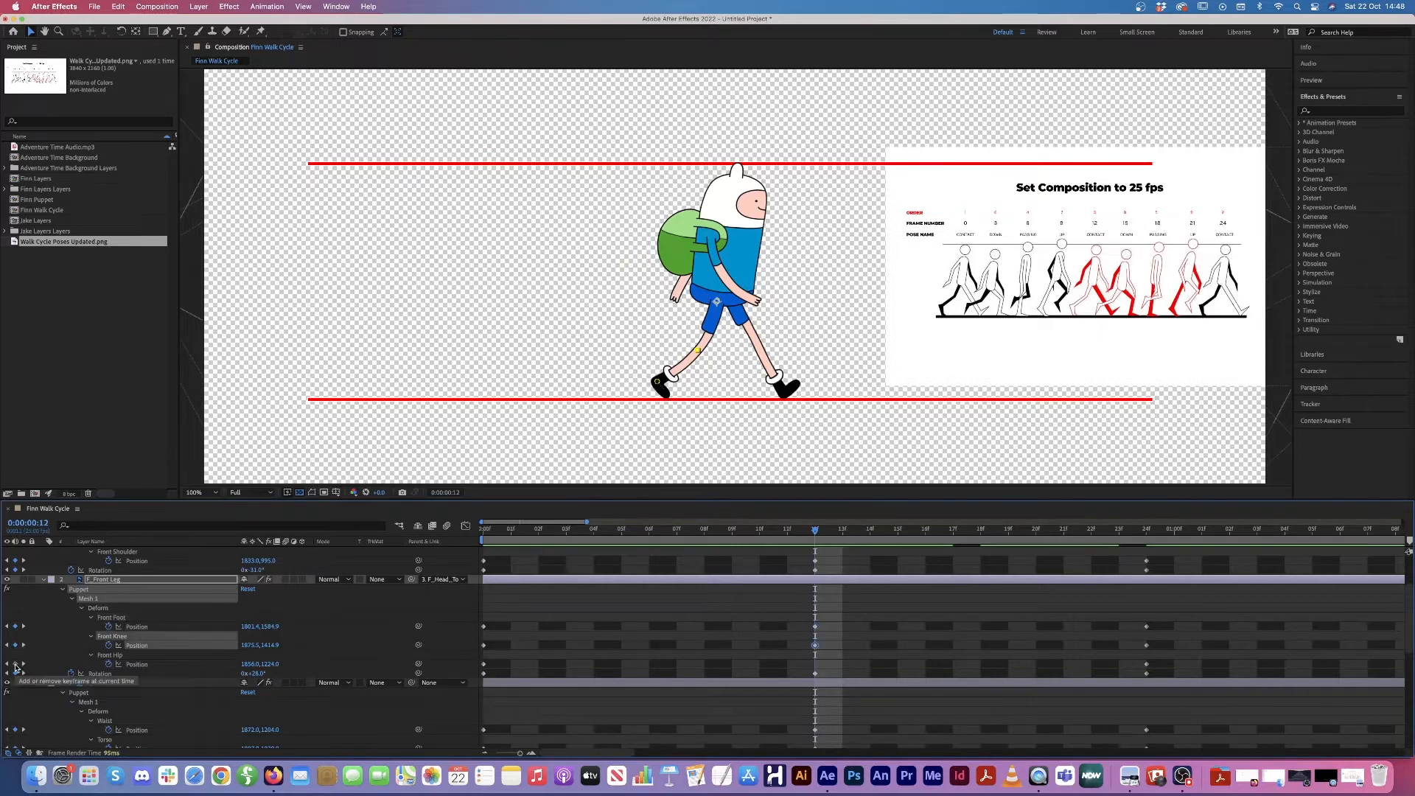
click(16, 665)
Step: Check every layer for keyframes at frame 12 and preview the walk animation
scroll(787, 648, down, 5)
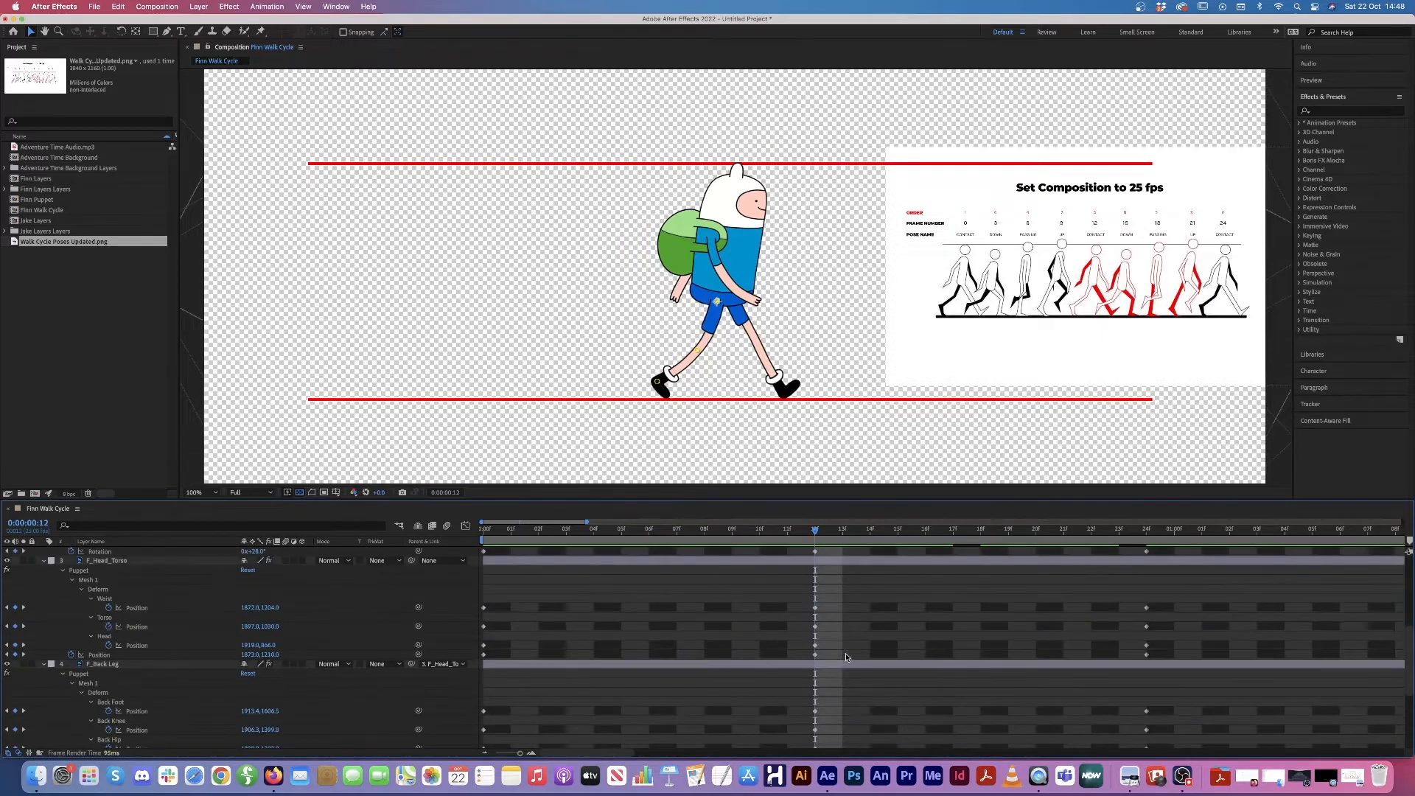
scroll(846, 657, down, 3)
scroll(841, 659, down, 2)
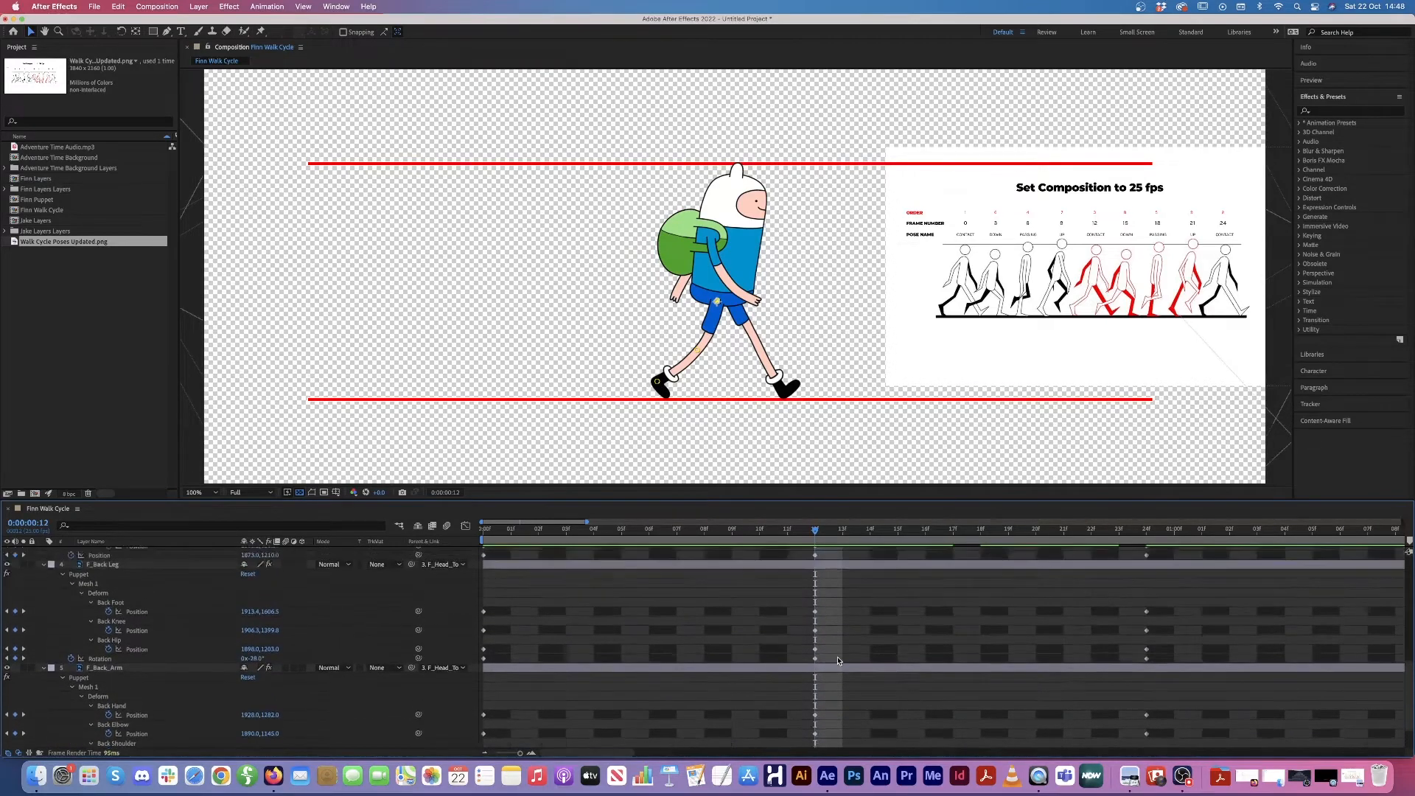
scroll(838, 661, up, 14)
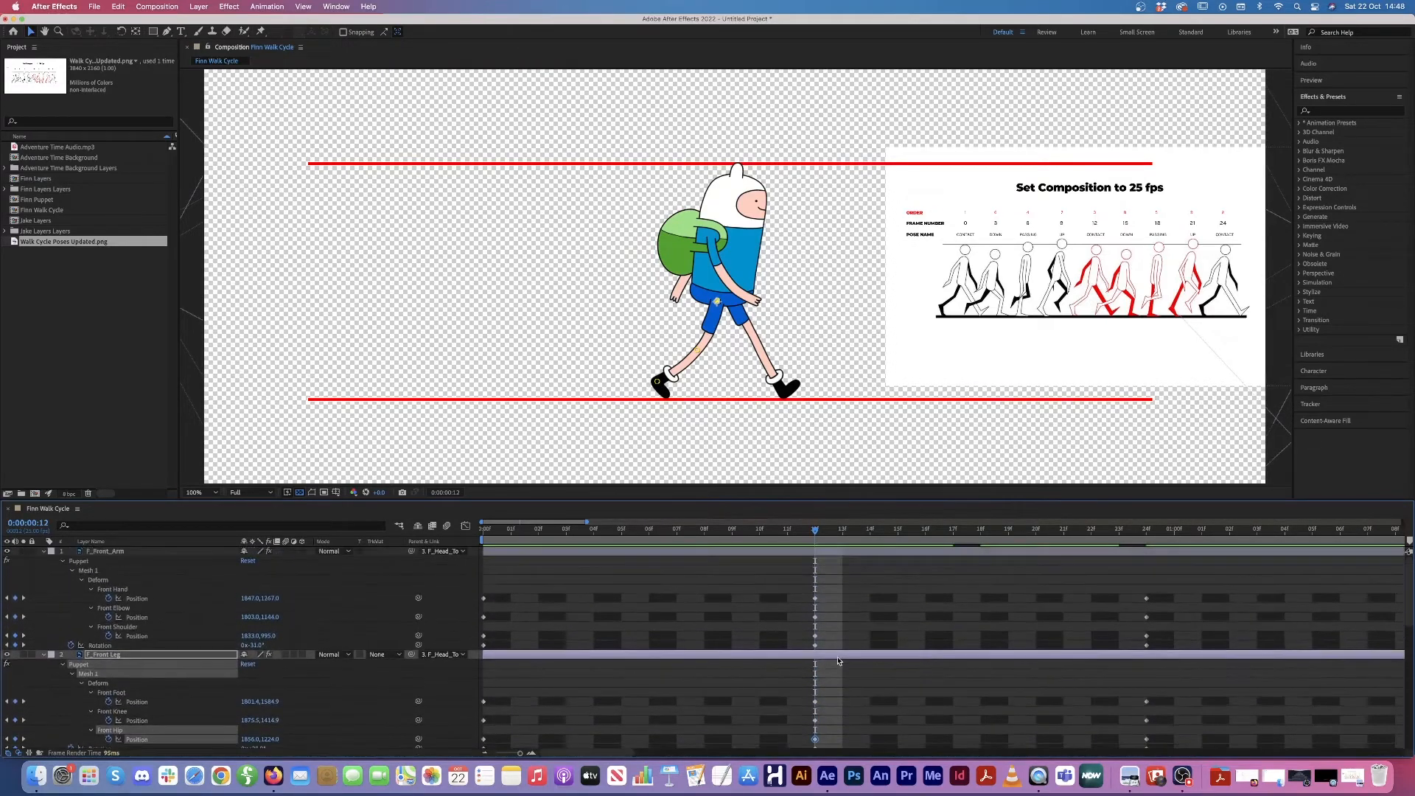
key(space)
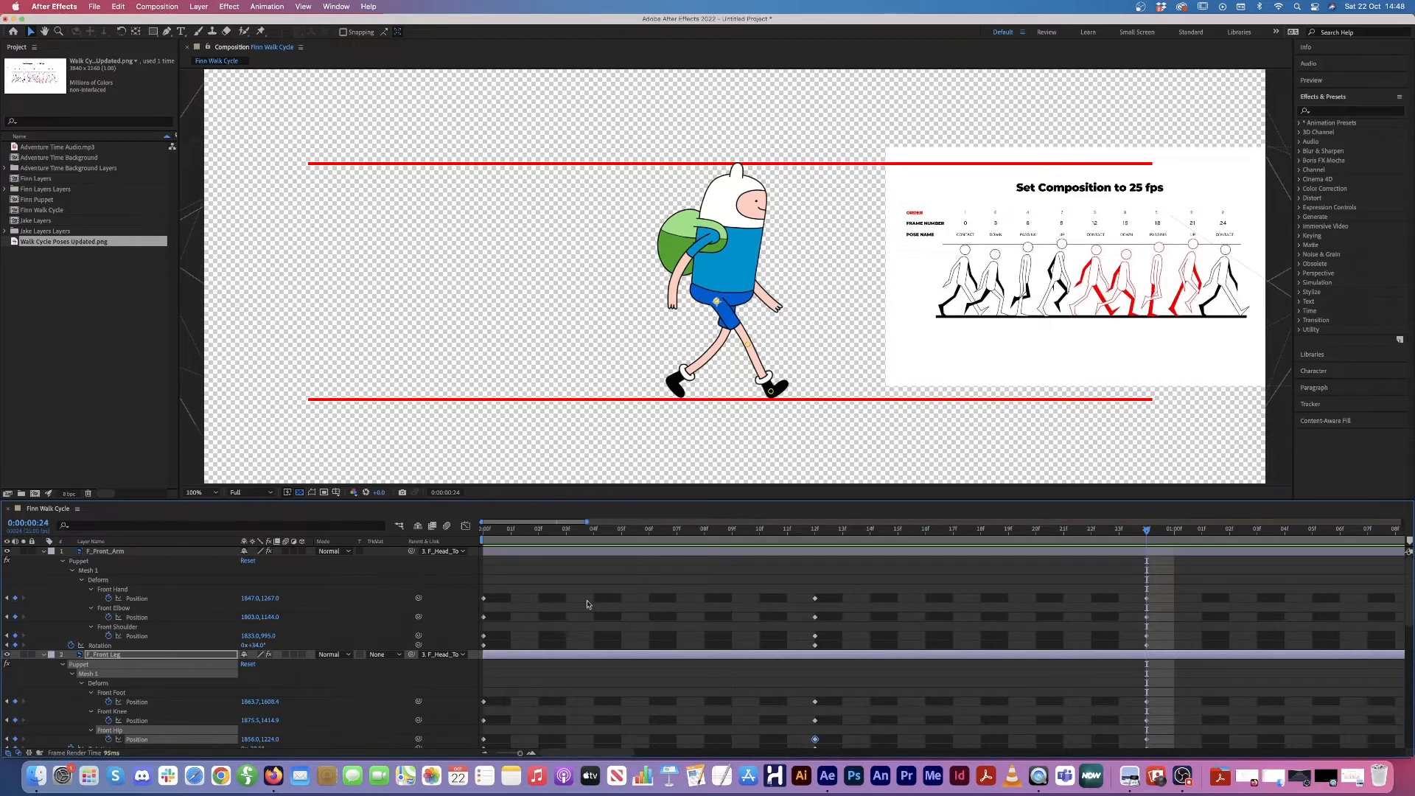
Step: At frame 6, lower the F_Head_Torso layer to a Position Y value of about 1229 for the passing pose
click(485, 598)
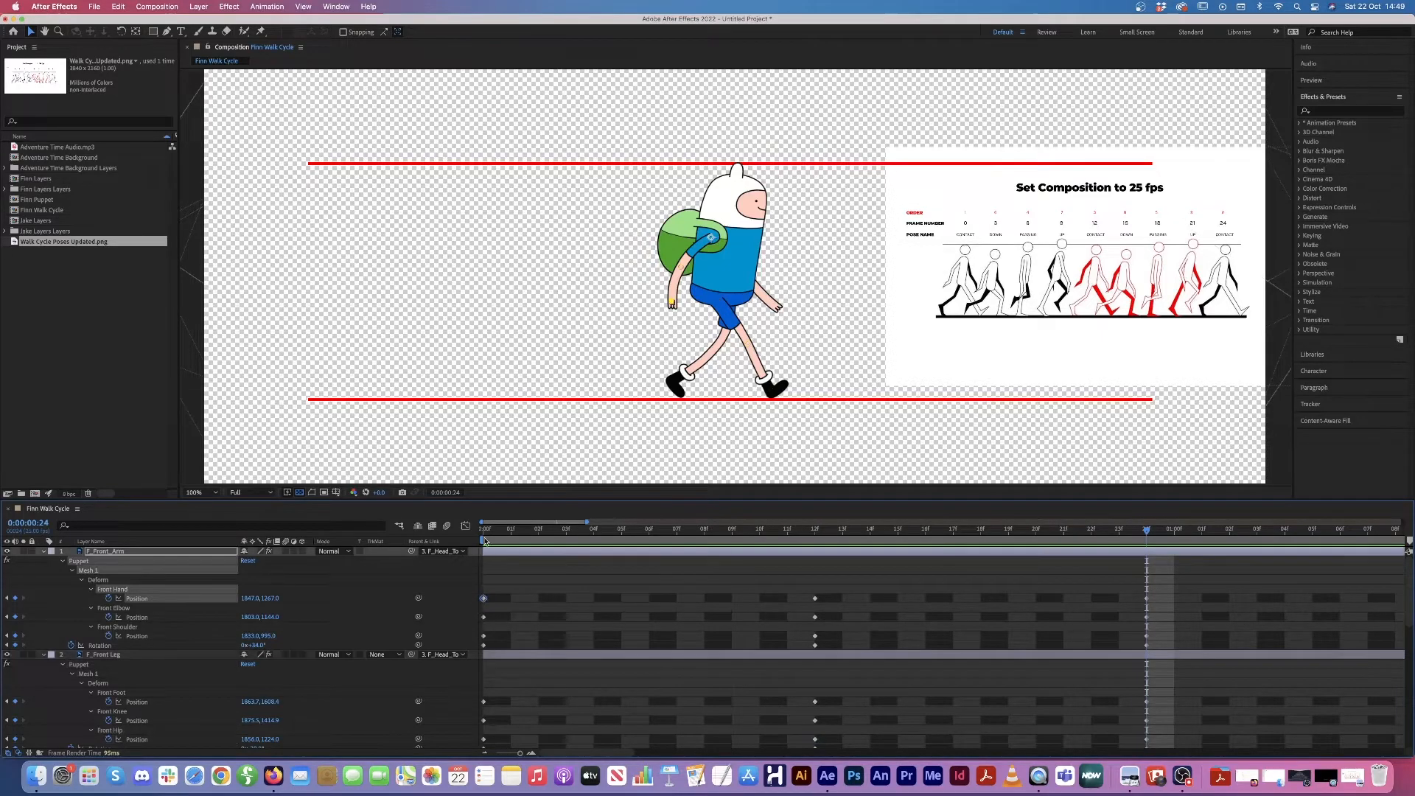
drag(485, 542, 648, 541)
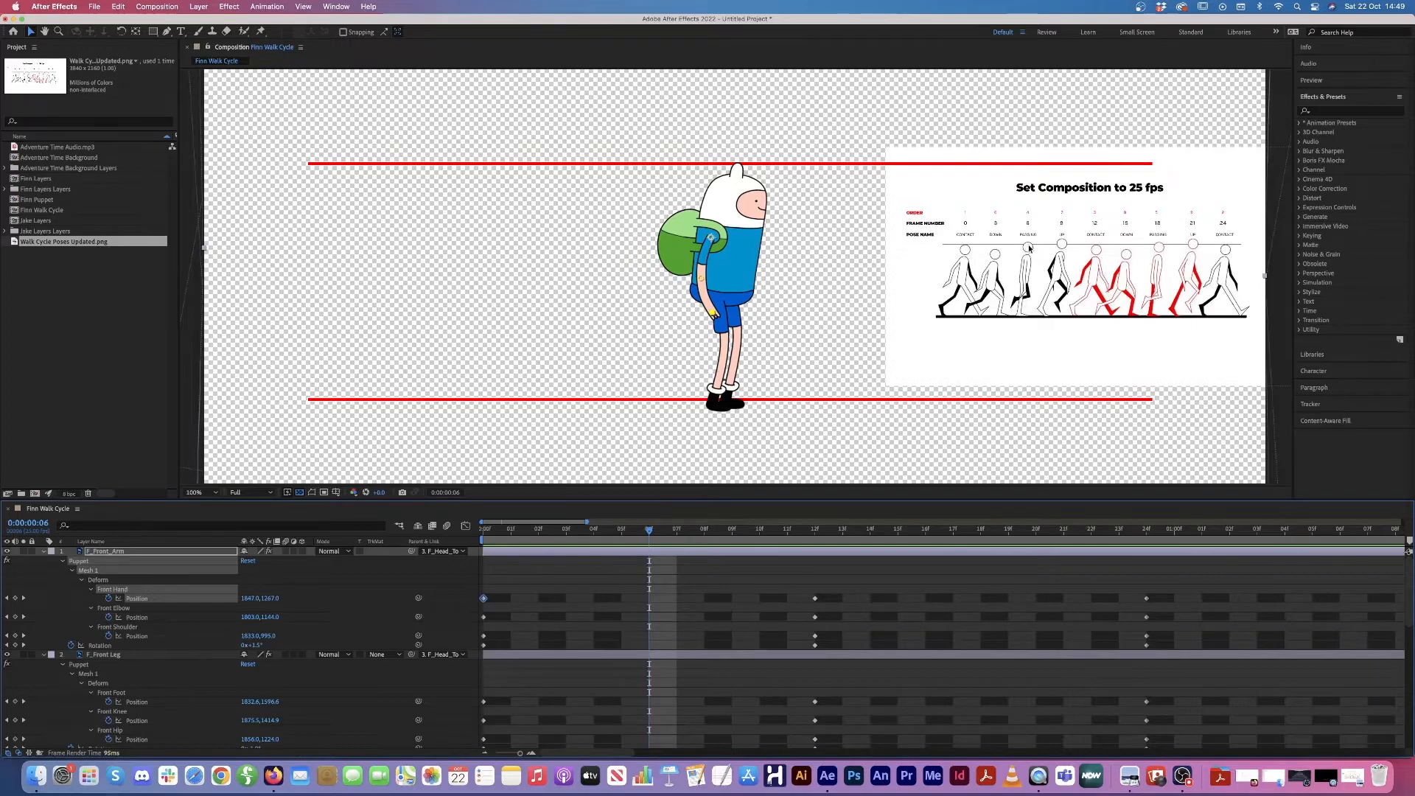
scroll(281, 685, down, 5)
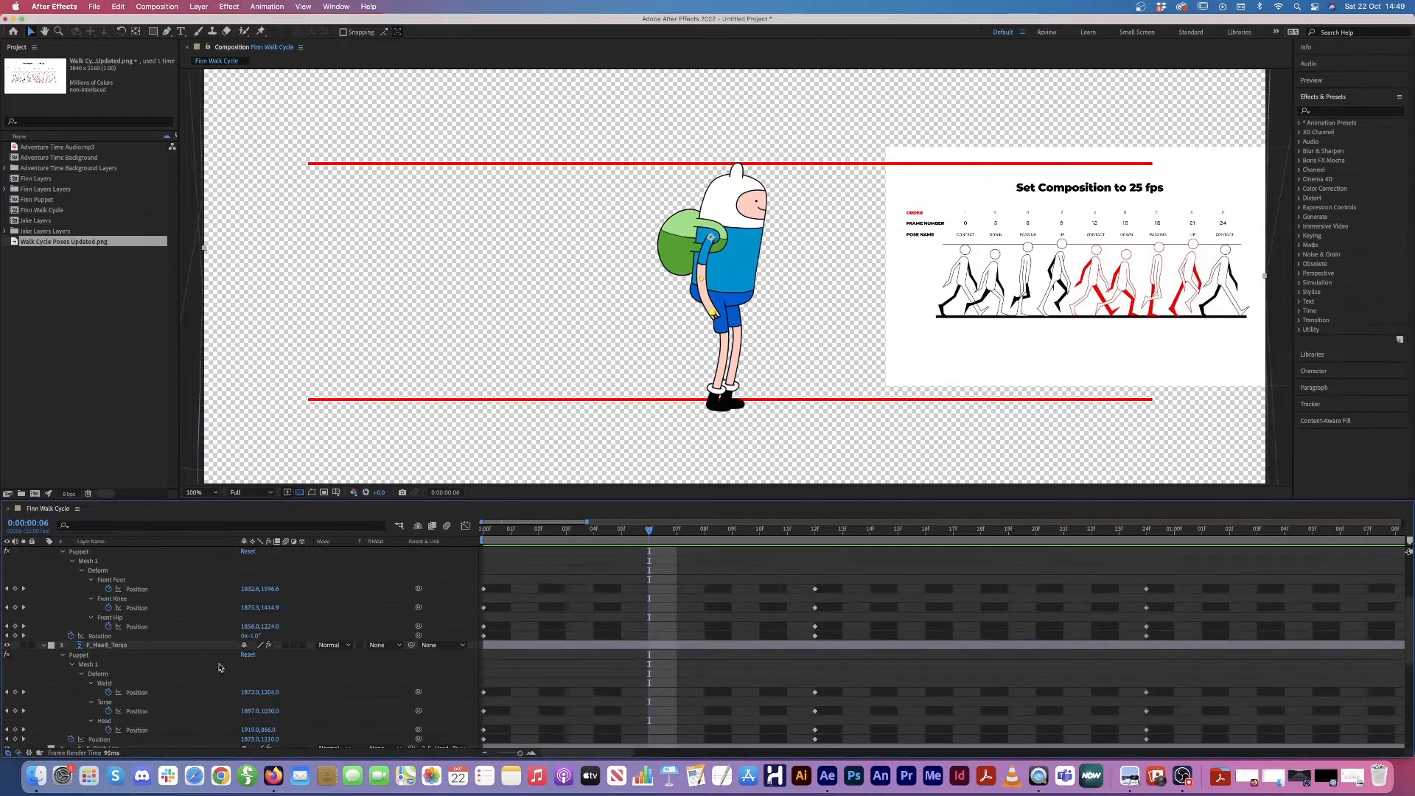
click(127, 647)
scroll(120, 728, down, 2)
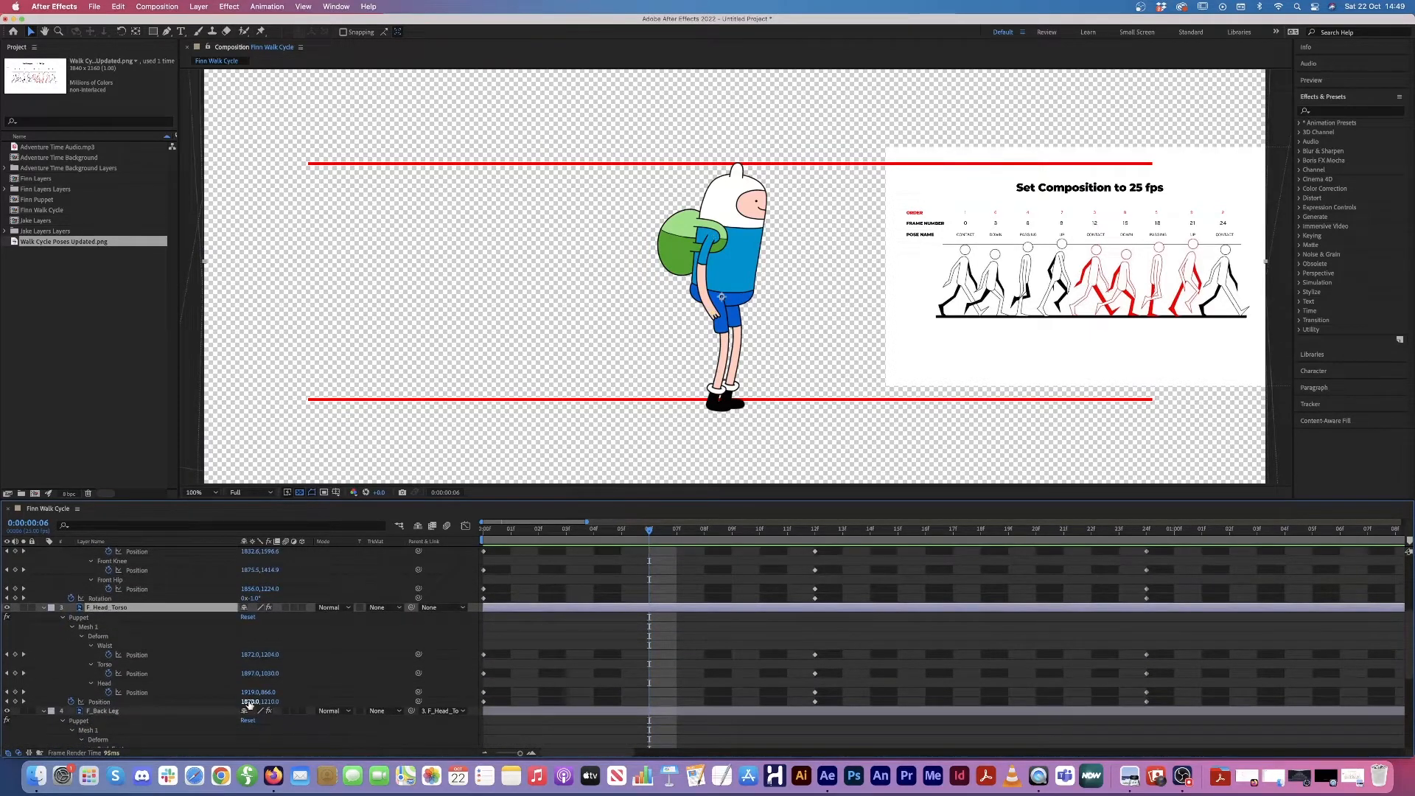
drag(247, 702, 301, 708)
key(super+z)
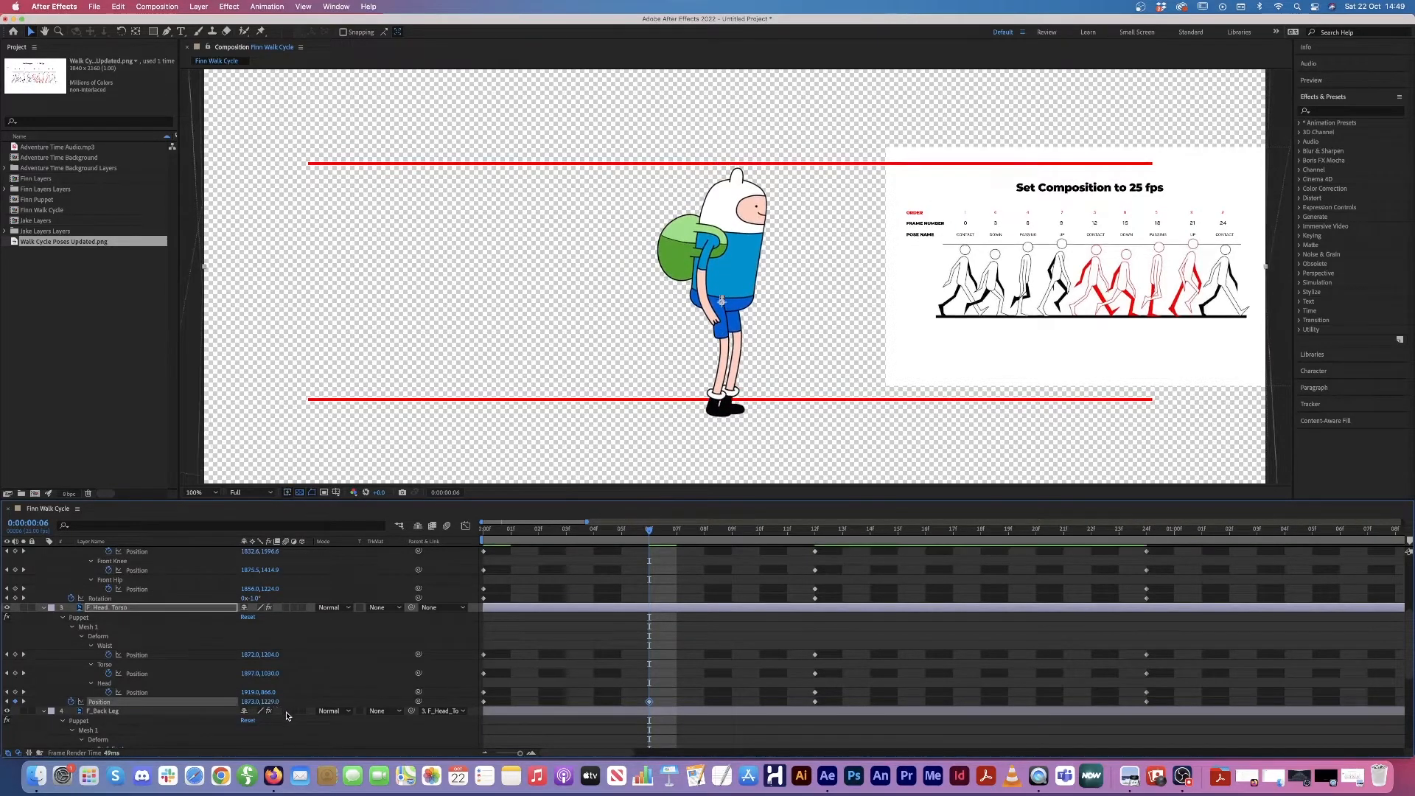
Step: Undo the last torso position change and set the F_Head_Torso layer's Position Y to about 1167 at frame 6
key(super+z)
drag(270, 702, 246, 706)
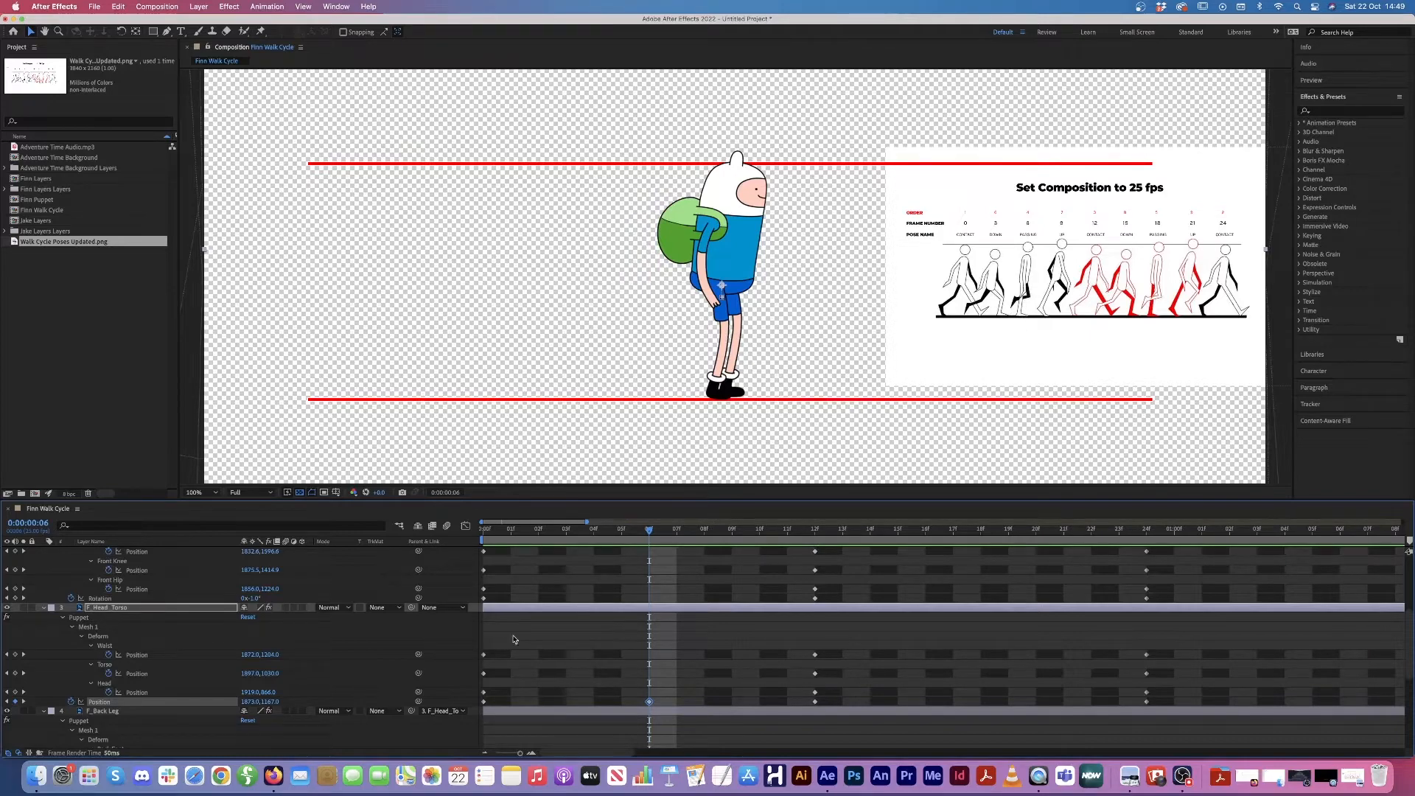
Step: At frame 6, shift the Front Foot pin back to about 1808, 1598 and the Front Knee pin to about 1851, 1420
scroll(247, 672, up, 5)
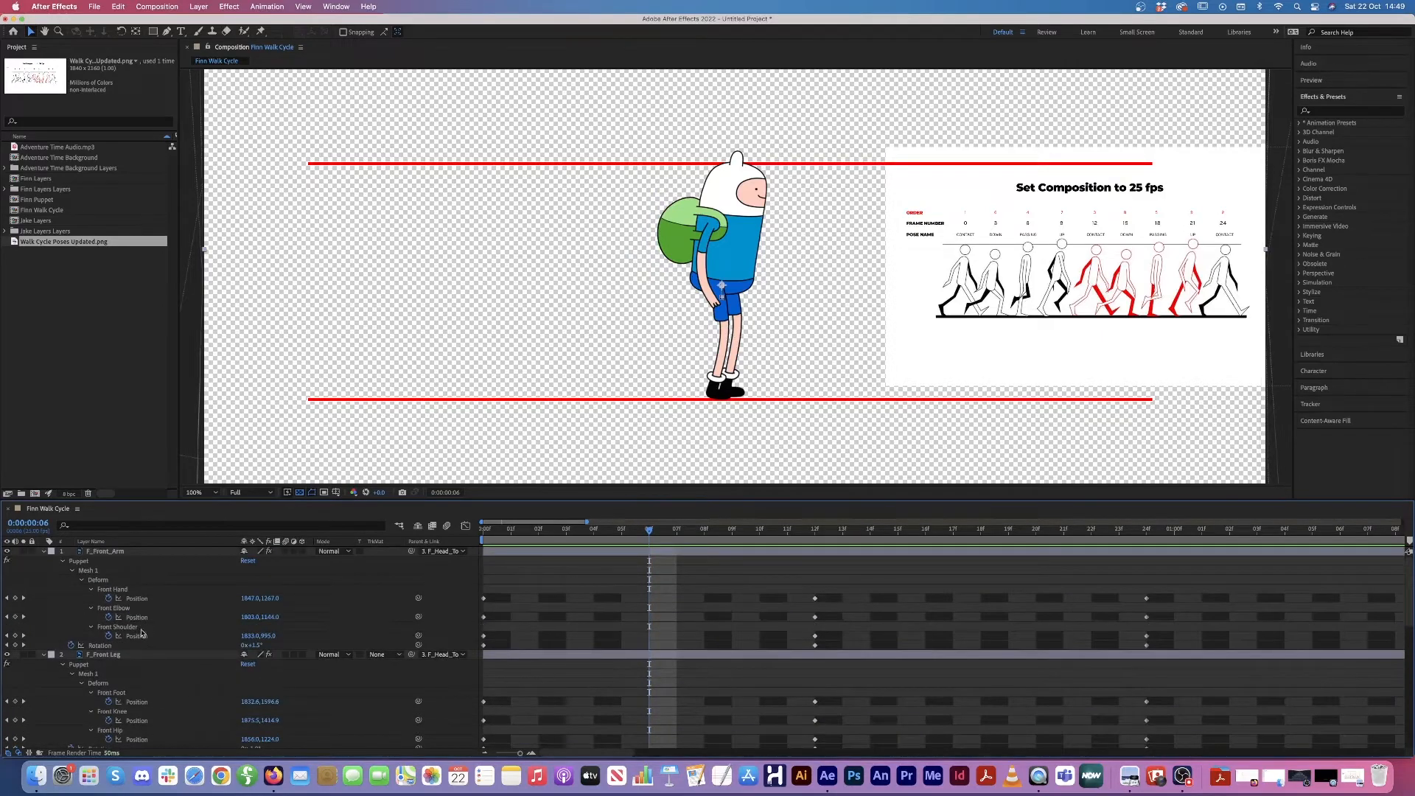
click(118, 712)
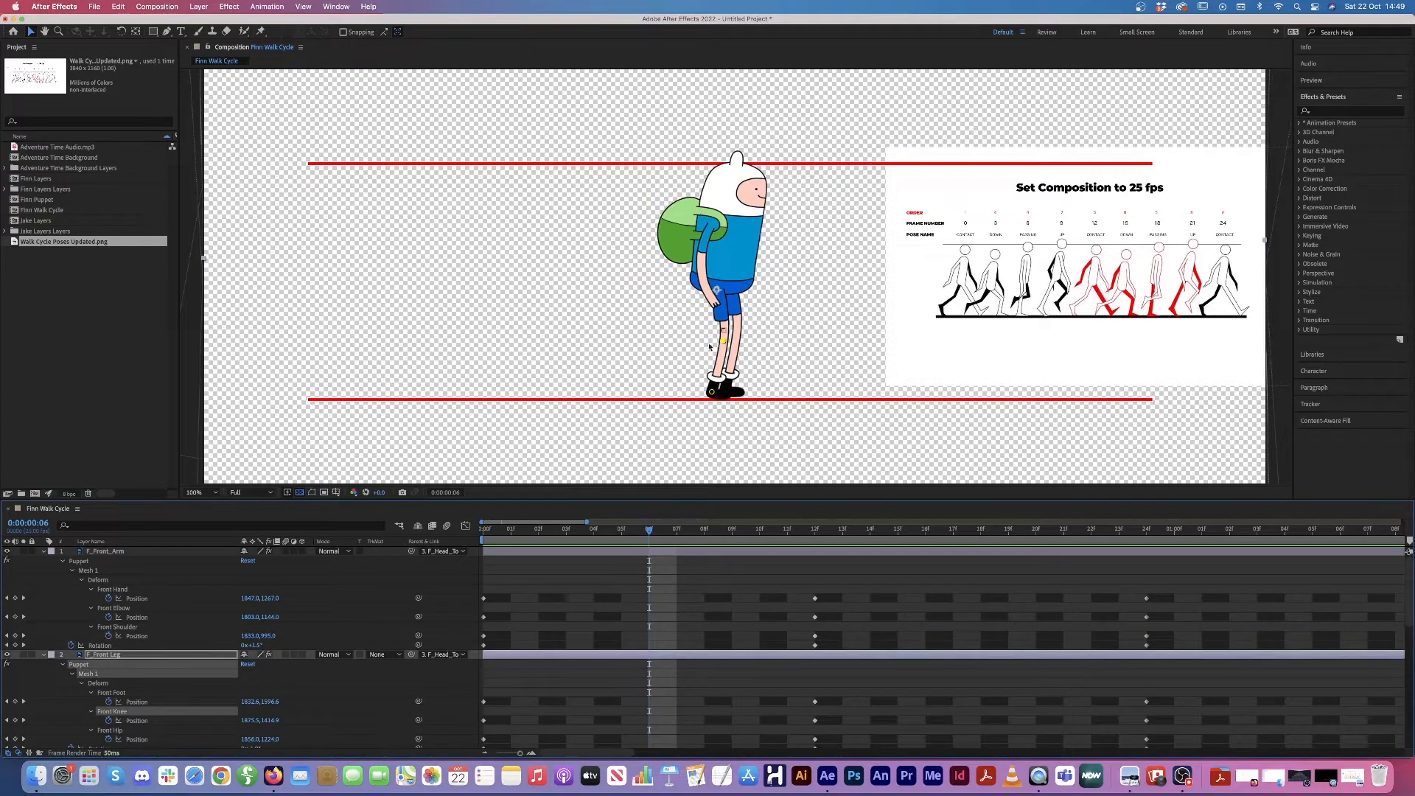
mouse_move(729, 349)
mouse_down()
mouse_move(706, 393)
mouse_move(723, 351)
mouse_up()
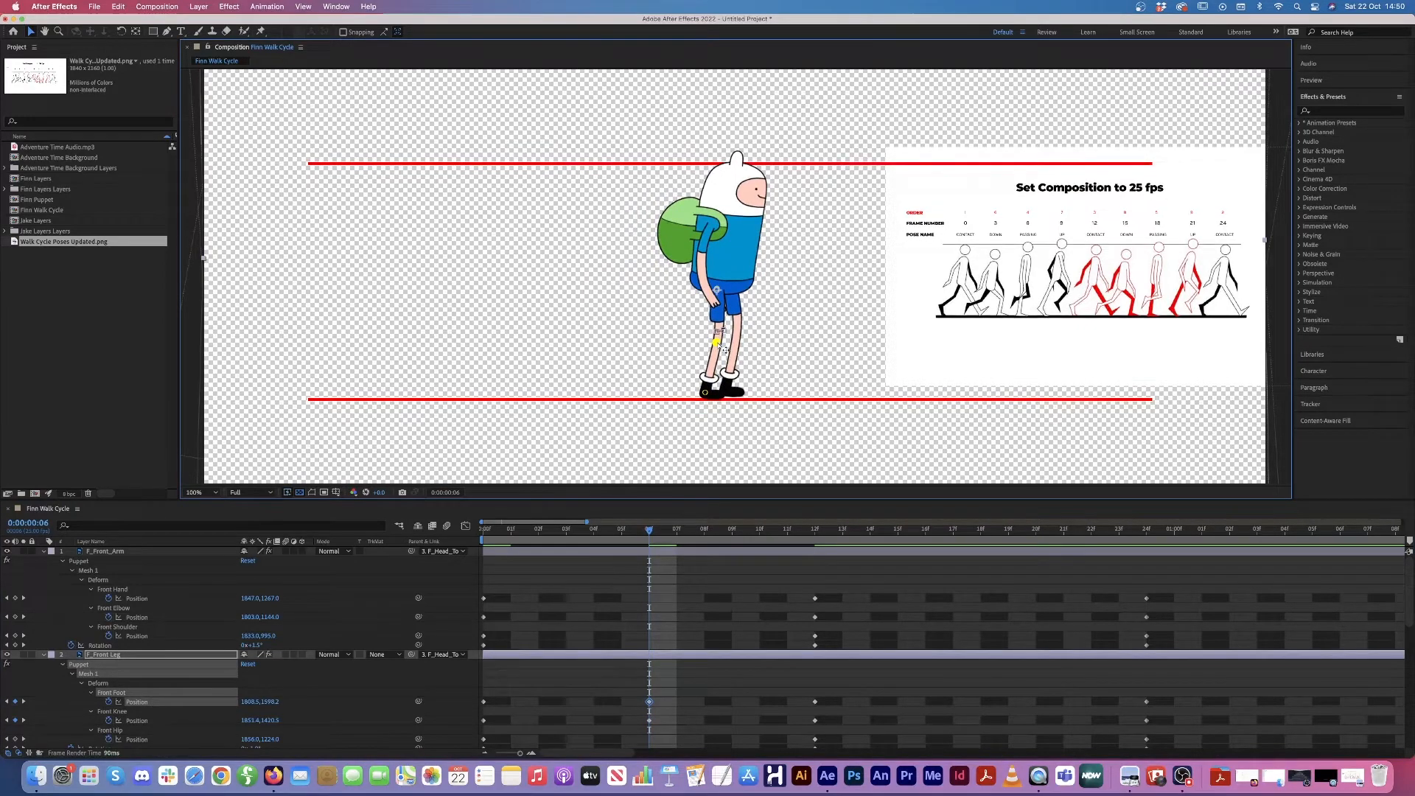
click(723, 351)
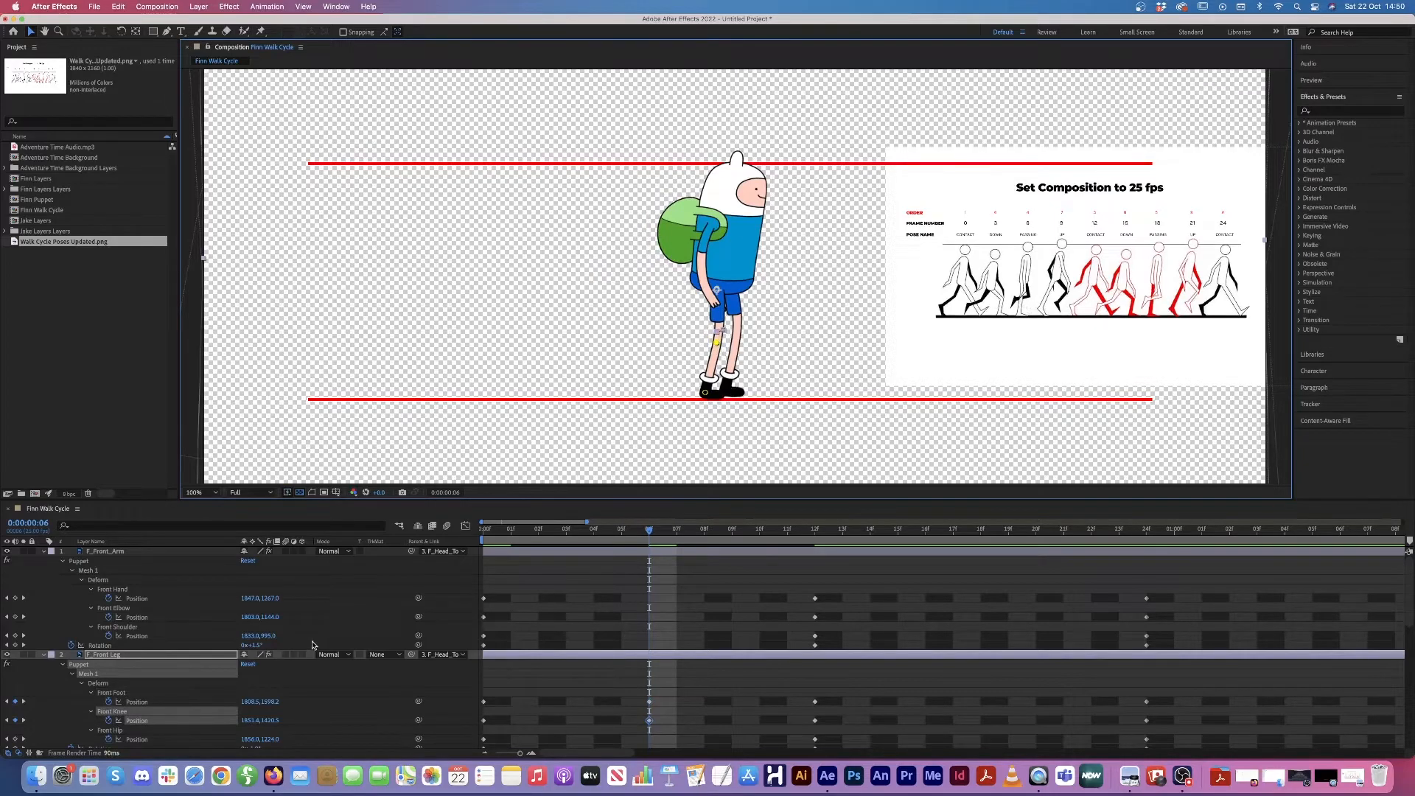
Step: At frame 6, lift the Back Foot pin up and behind to about 1754, 1400, and rotate the F_Back Leg layer to about 8.5°
scroll(149, 667, down, 3)
scroll(149, 667, down, 6)
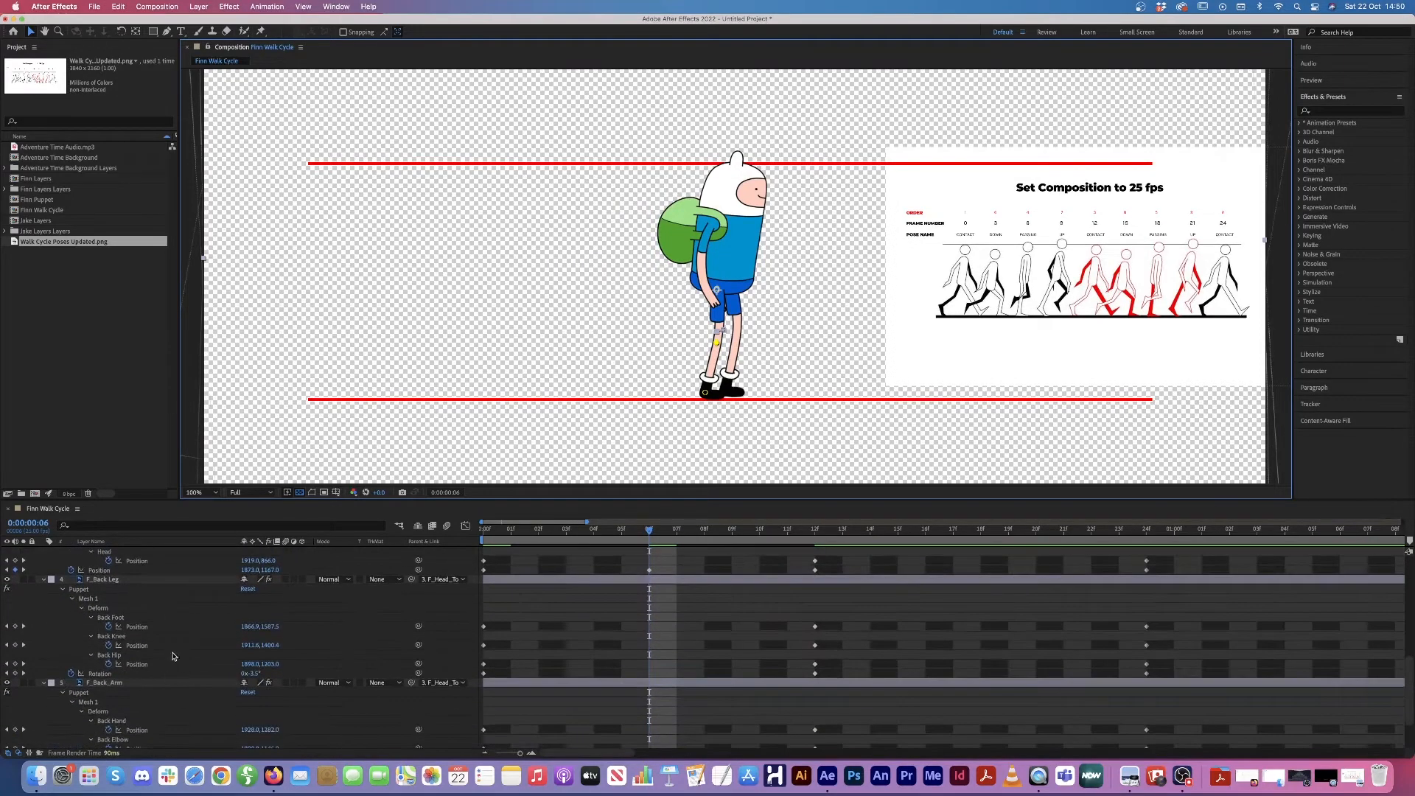
click(118, 618)
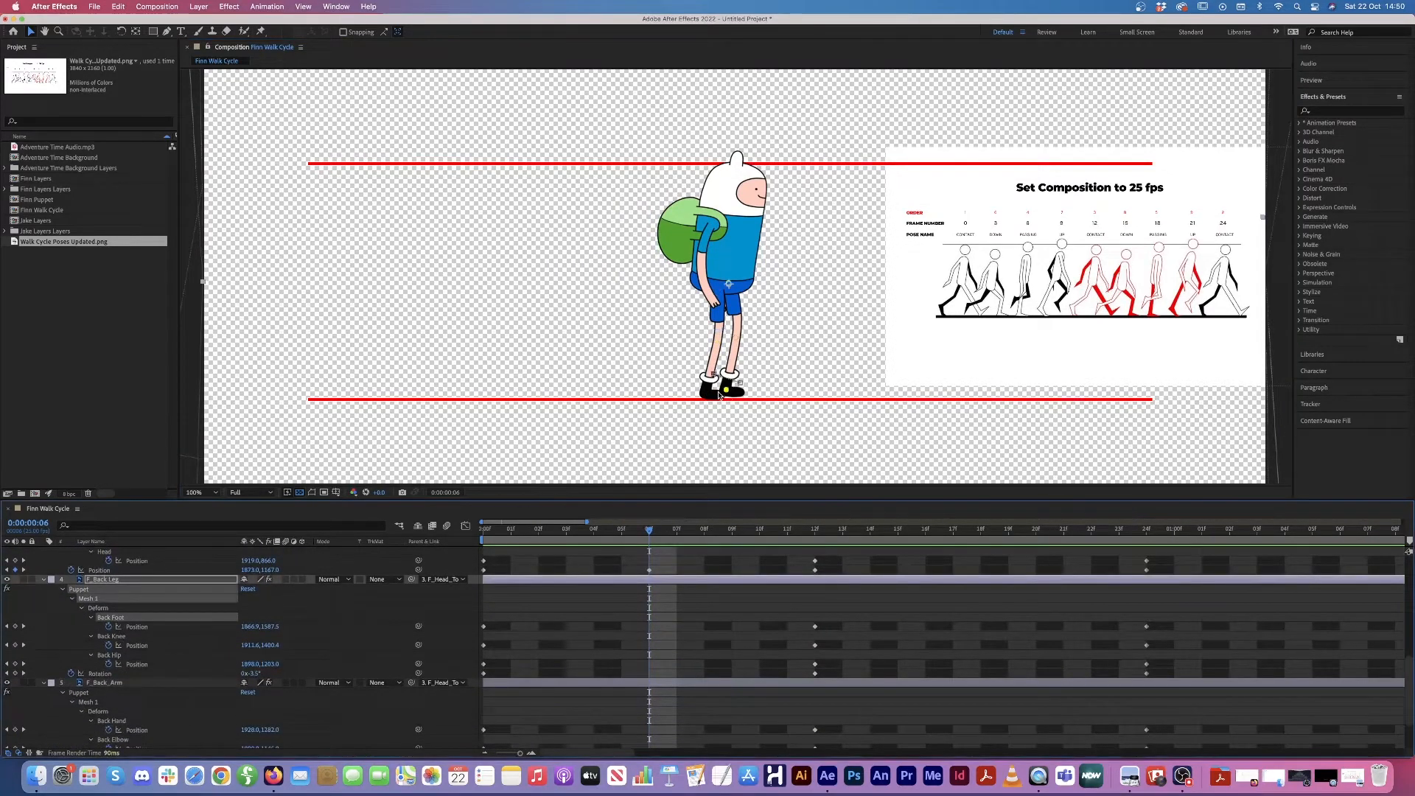
drag(726, 389, 695, 340)
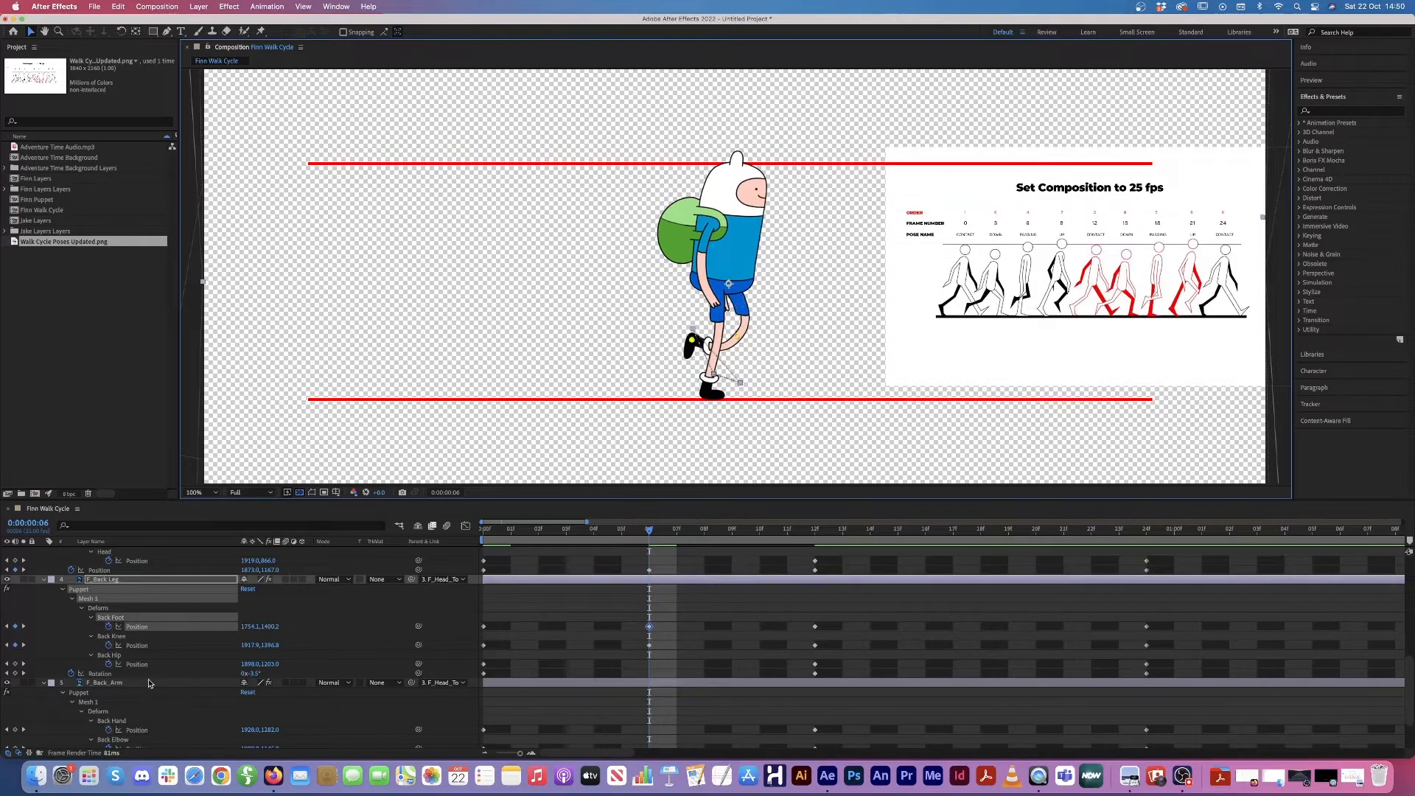
drag(254, 674, 265, 676)
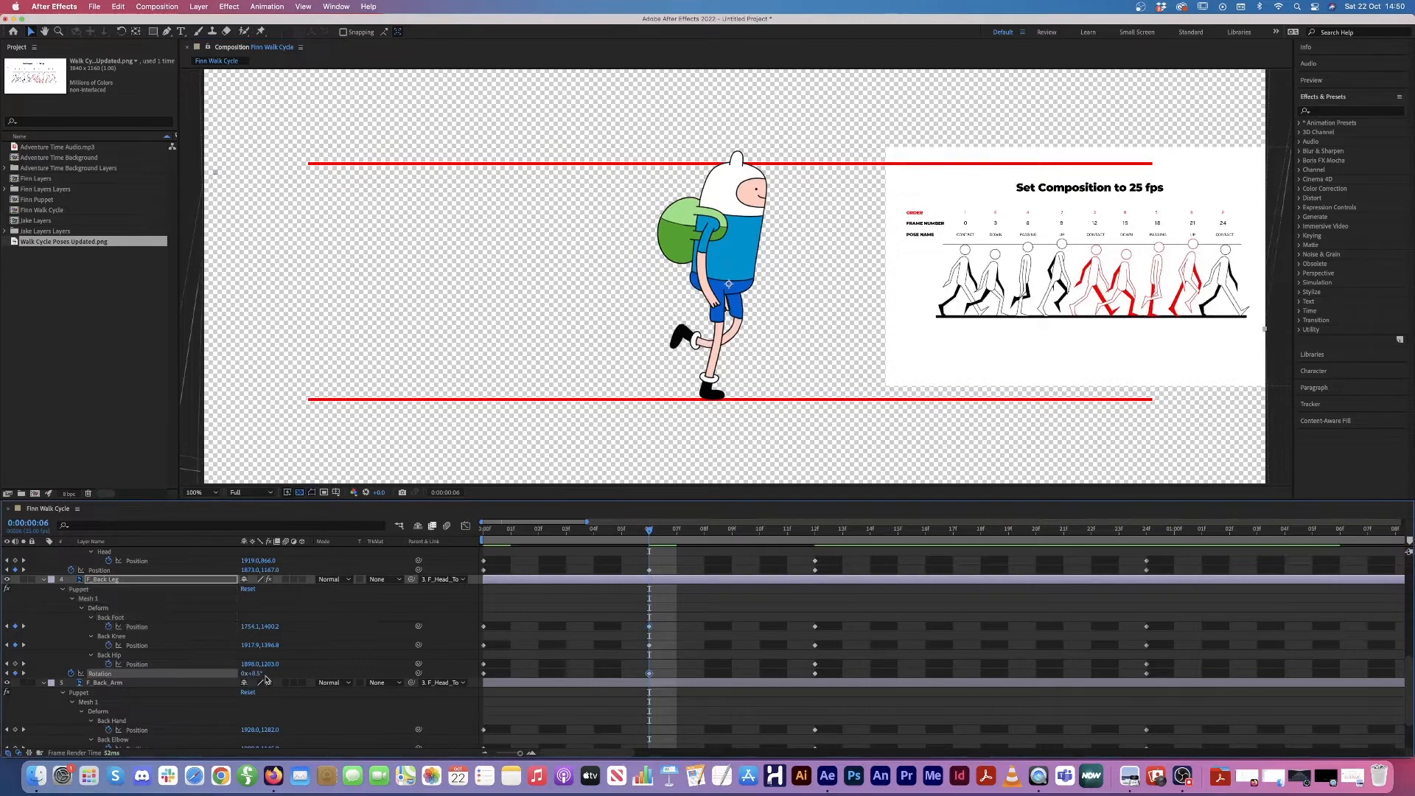
Step: Lower the Back Foot pin to about 1758, 1440 and add a Position keyframe for Back Hip at frame 6
click(114, 618)
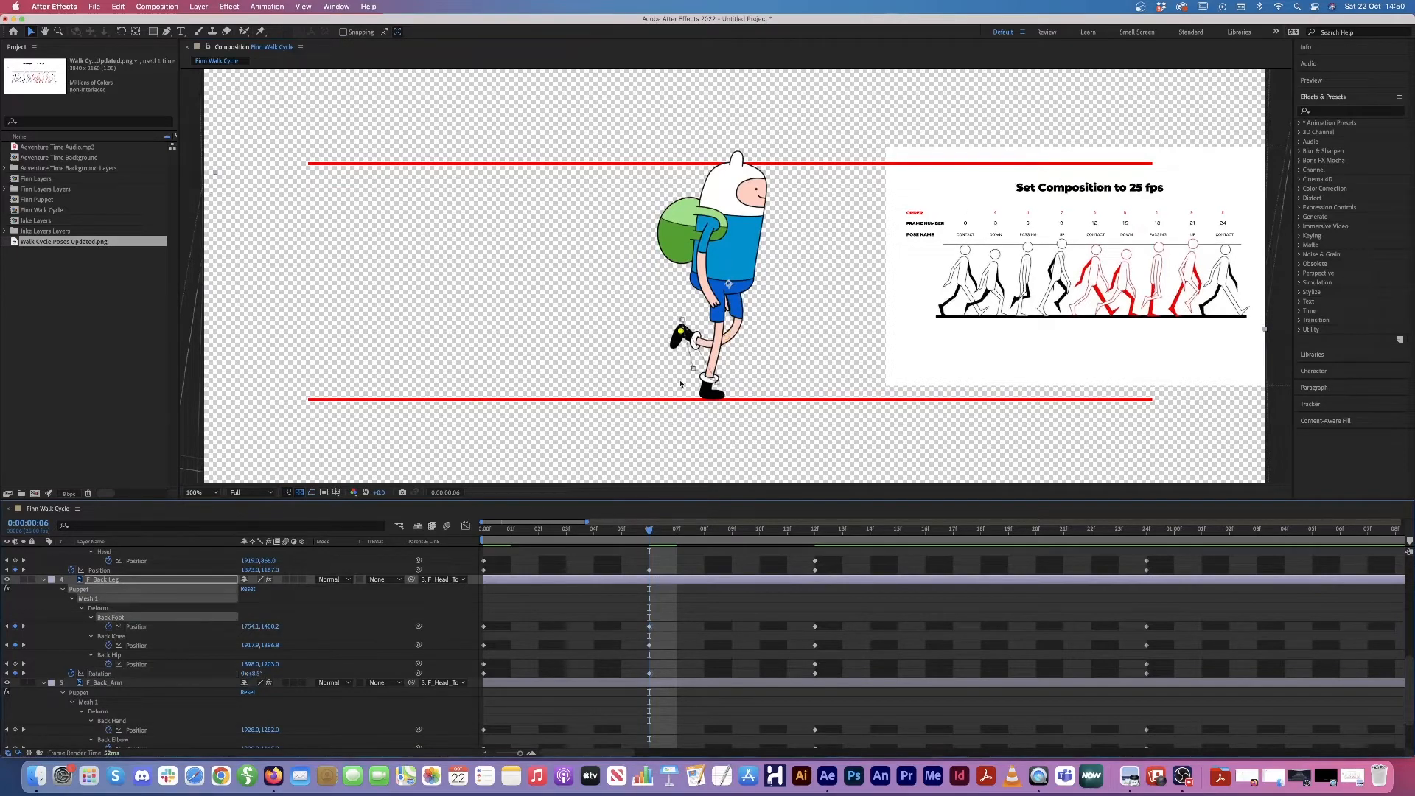
drag(691, 327, 683, 346)
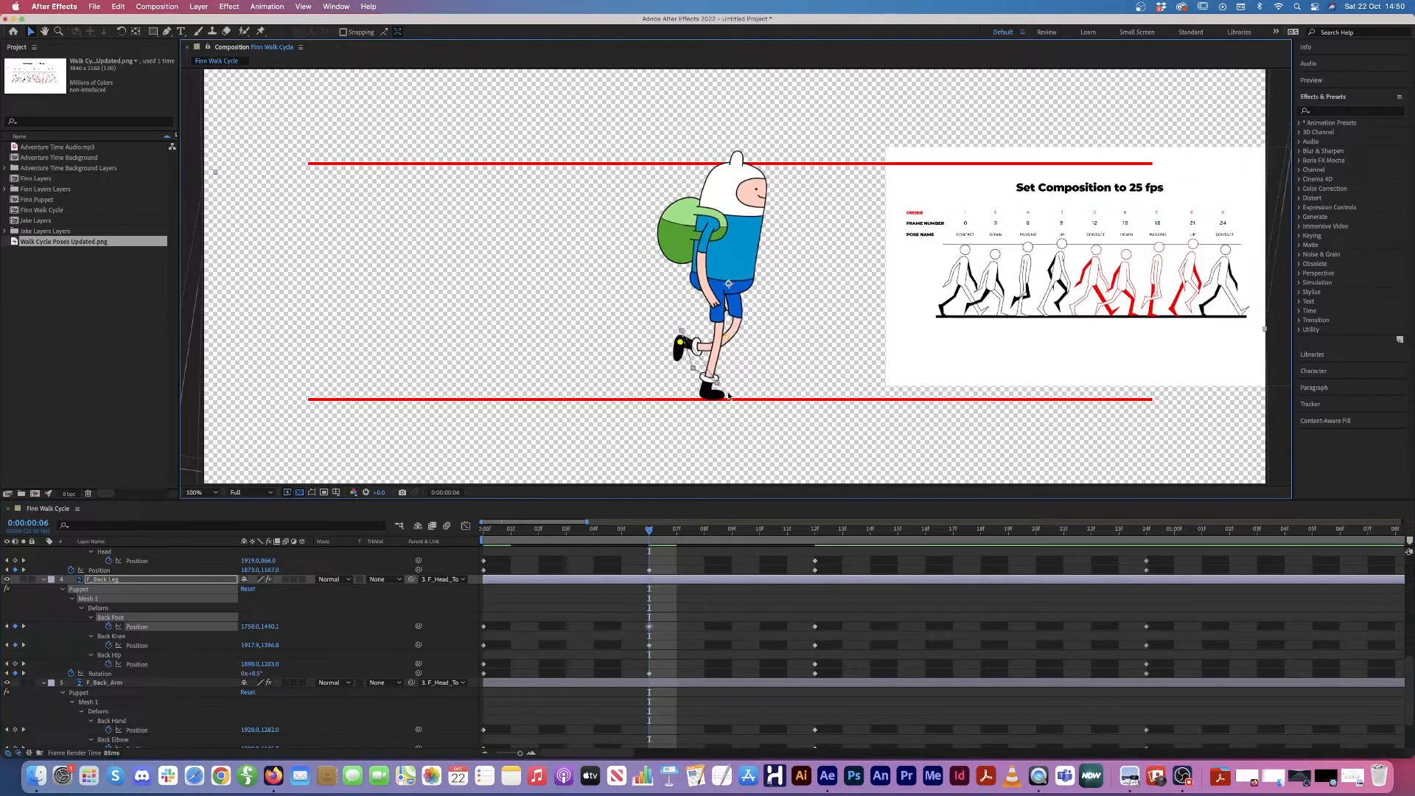
click(15, 664)
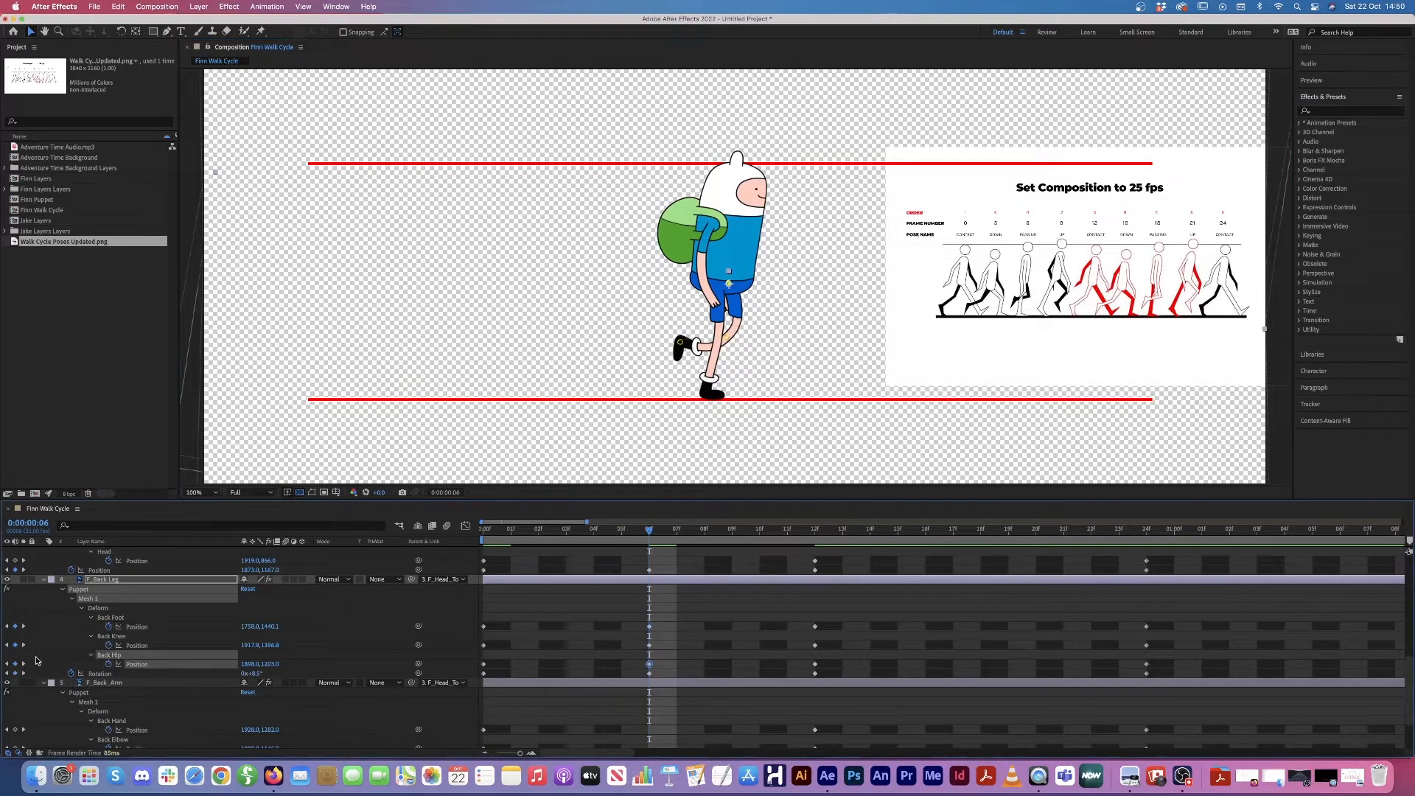
Step: Add Position keyframes for the Head, Torso and Waist pins of F_Head_Torso at frame 6
scroll(89, 661, up, 3)
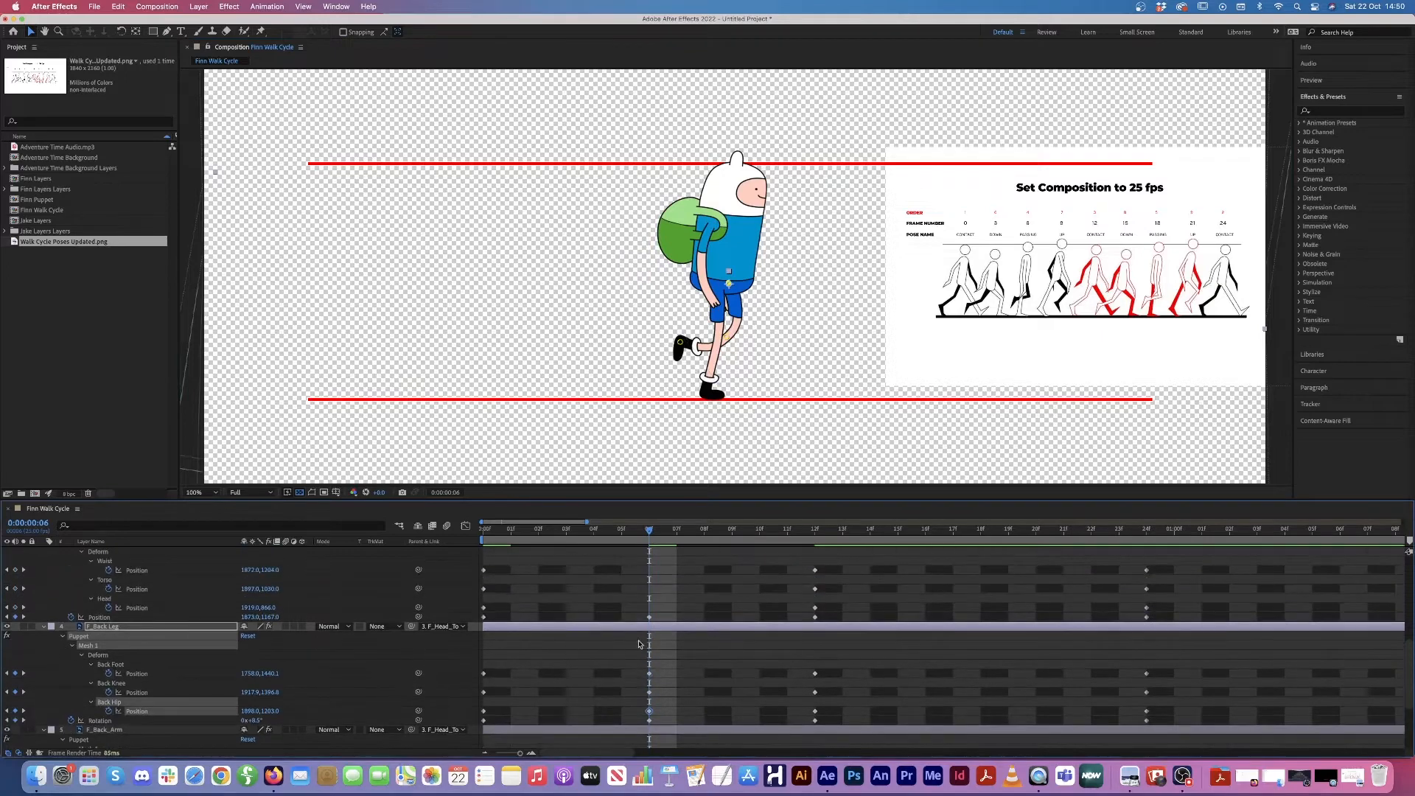
scroll(639, 644, up, 5)
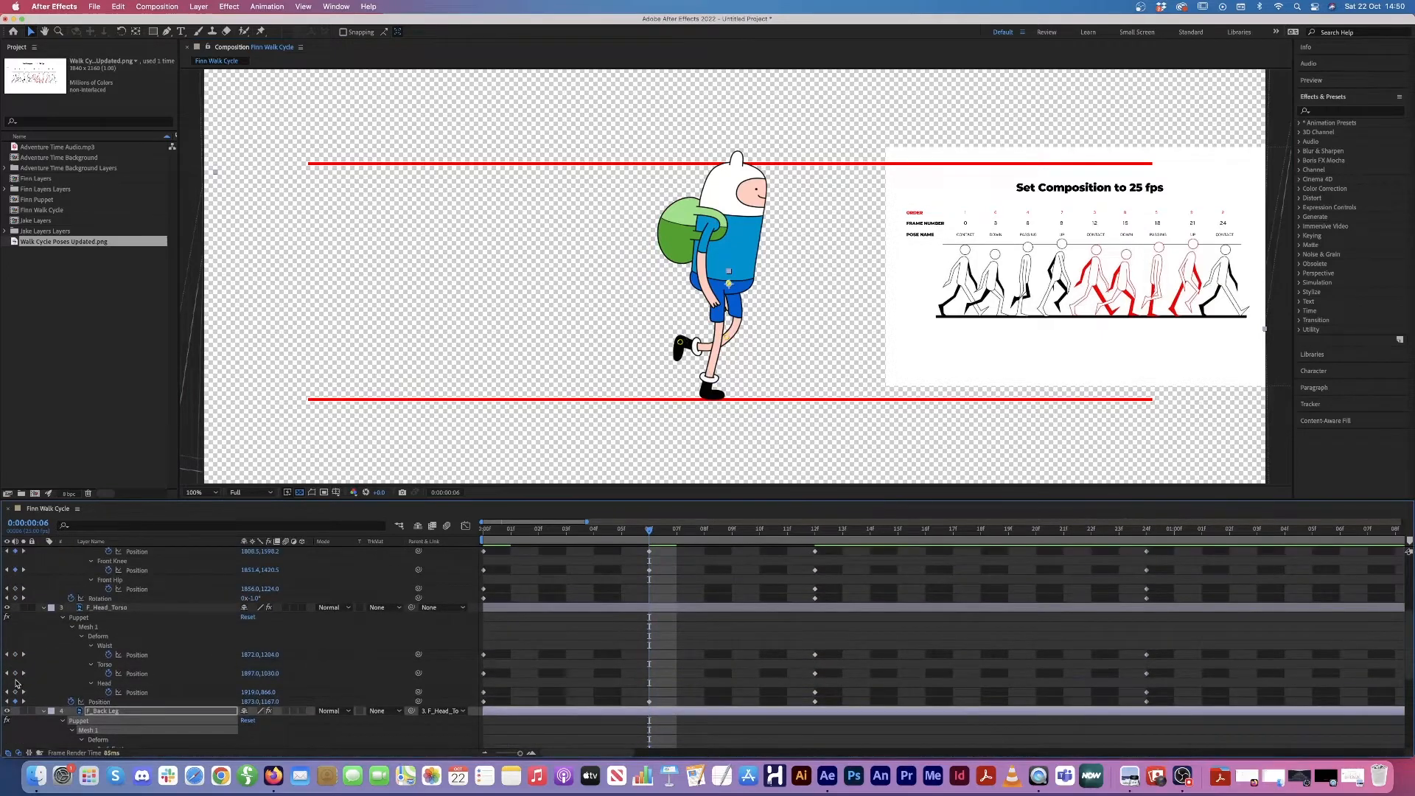
click(14, 692)
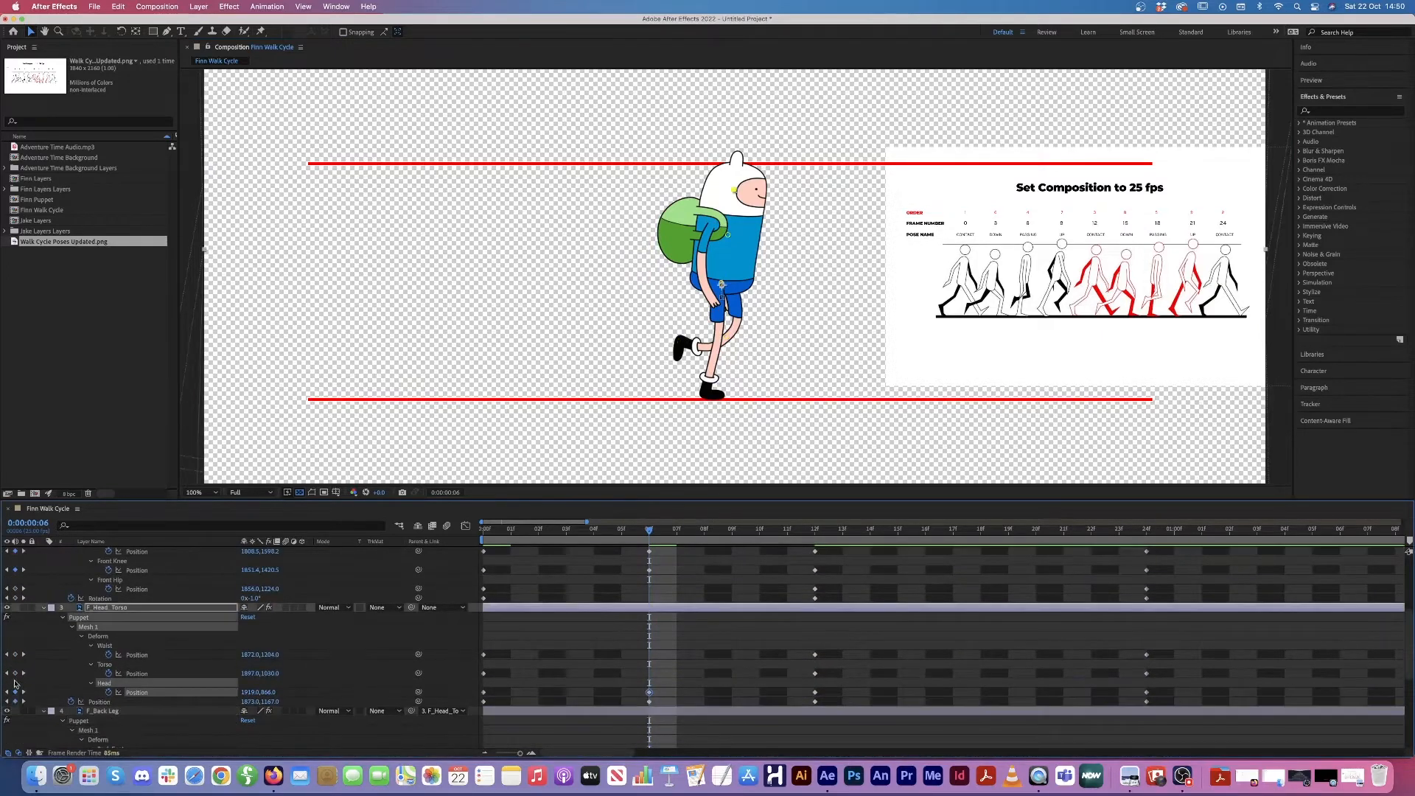
click(15, 673)
click(15, 654)
Step: Add a Front Hip Position keyframe and a layer Rotation keyframe for F_Front Leg at frame 6
scroll(557, 643, up, 4)
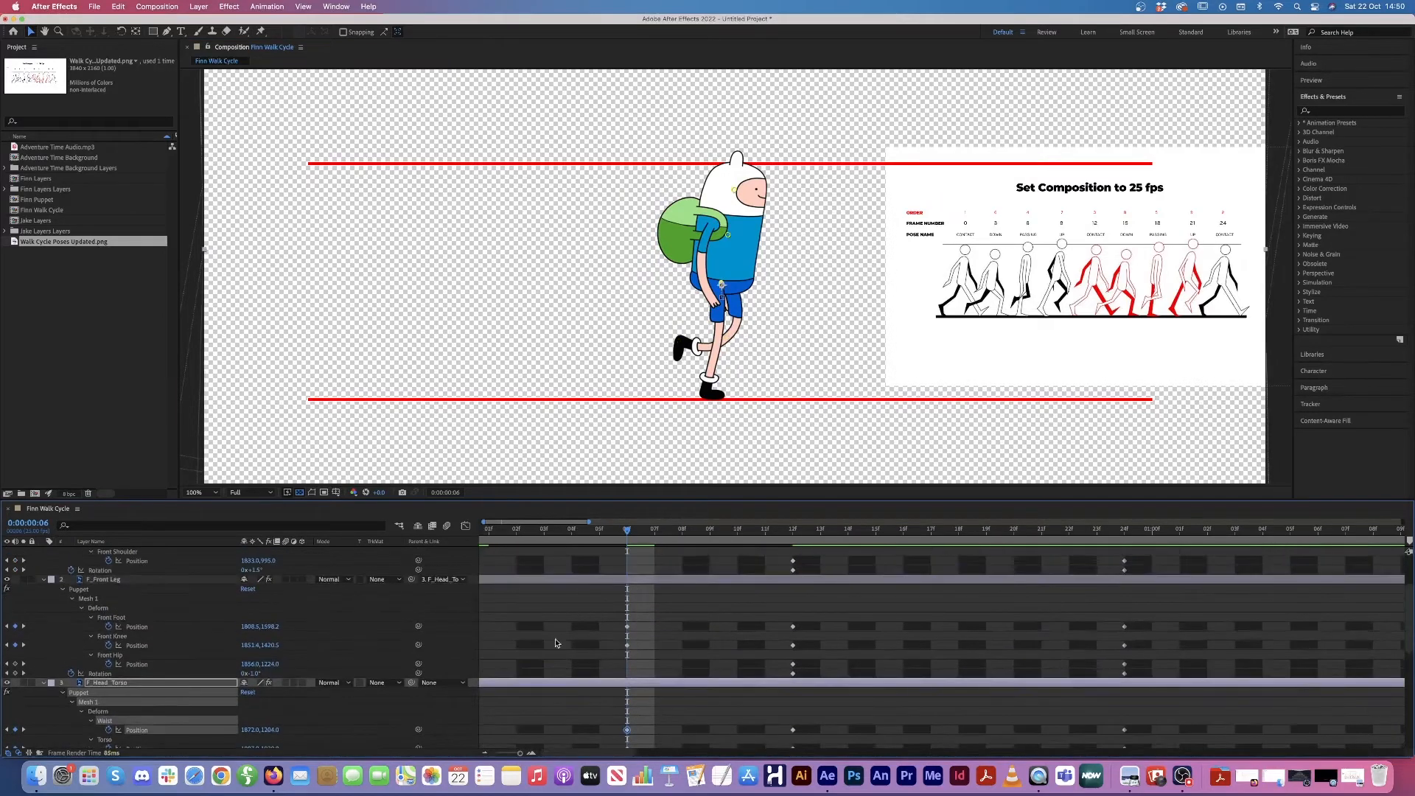
click(15, 664)
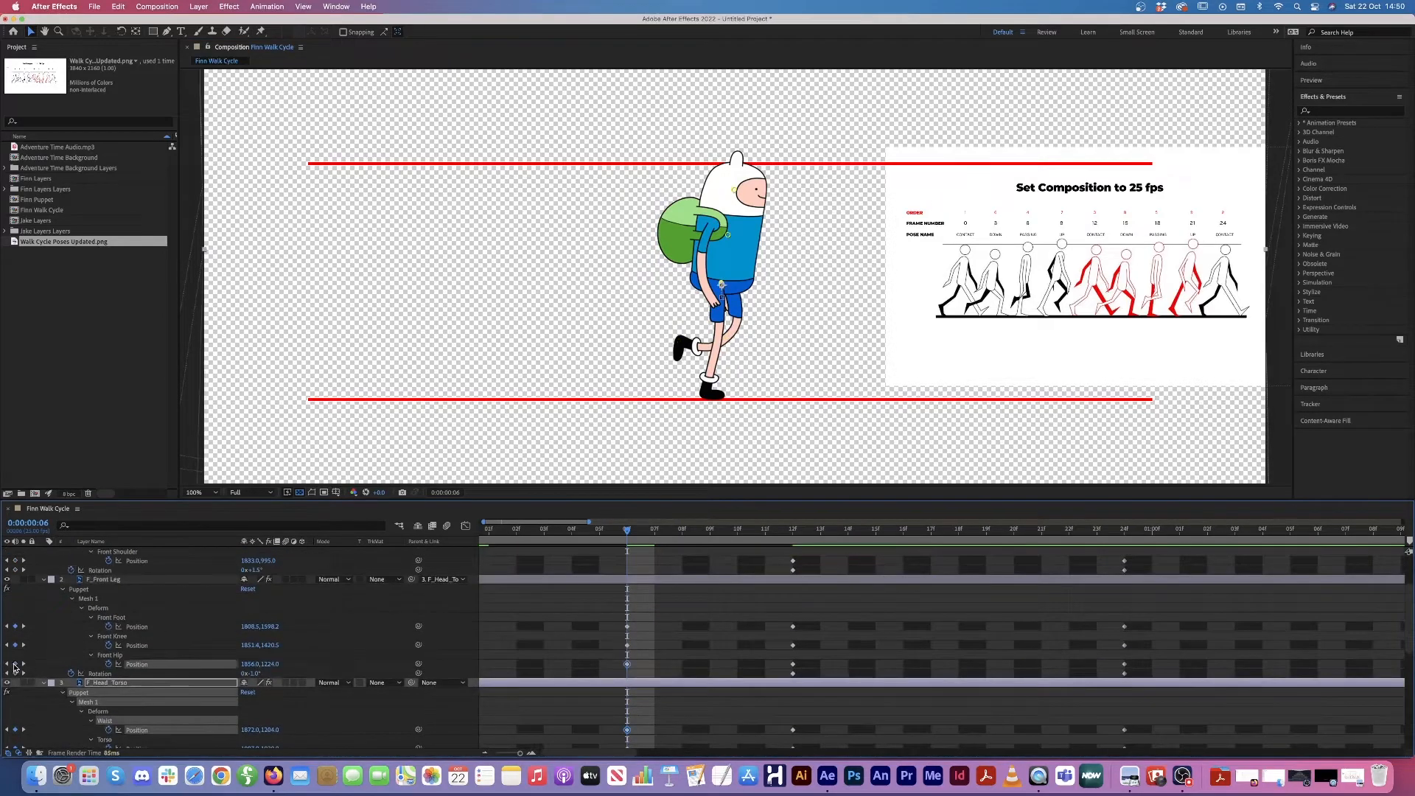
click(15, 673)
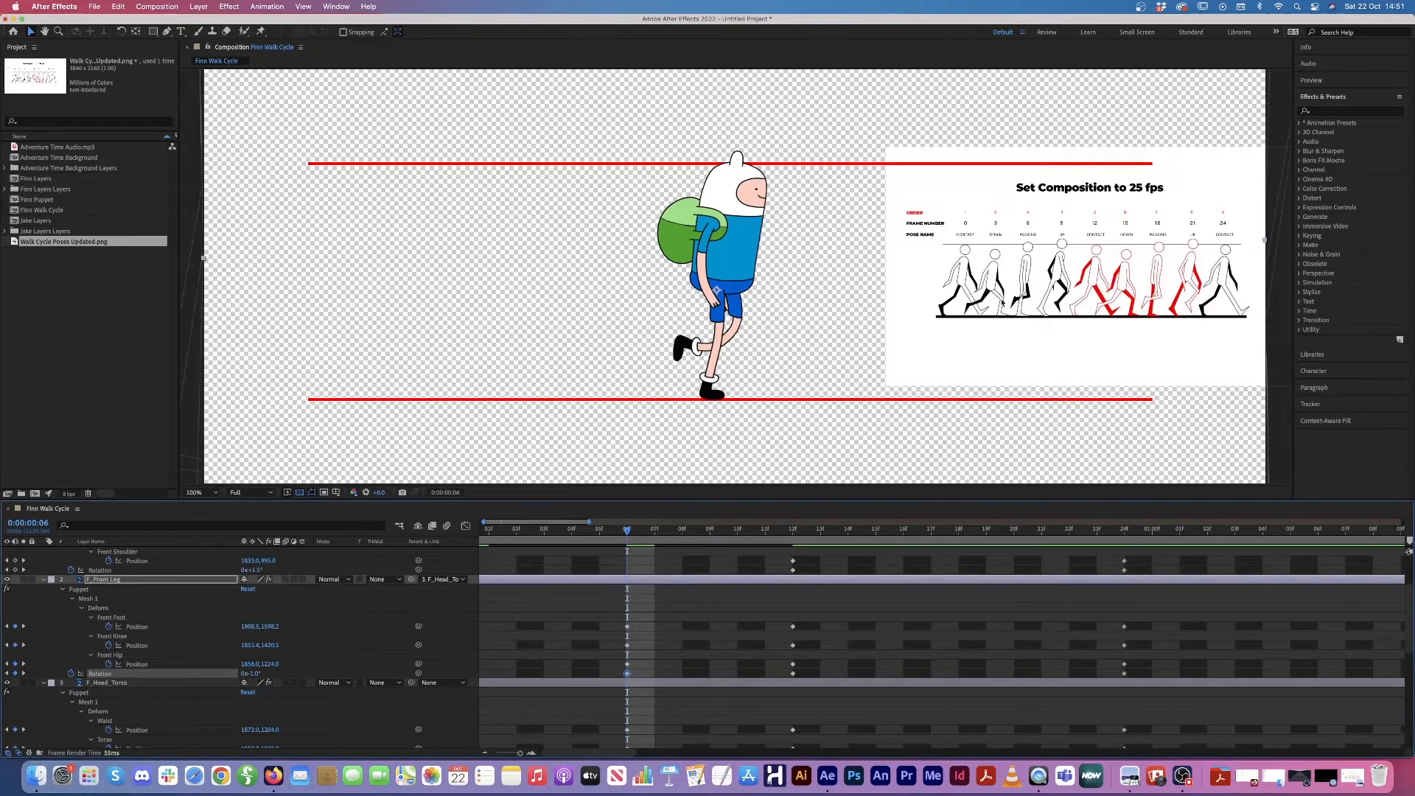
Step: At frame 6, straighten F_Front_Arm with Front Elbow about 1815, 1156 and Front Hand about 1838, 1295, and keyframe Front Shoulder Position and layer Rotation
scroll(158, 612, up, 5)
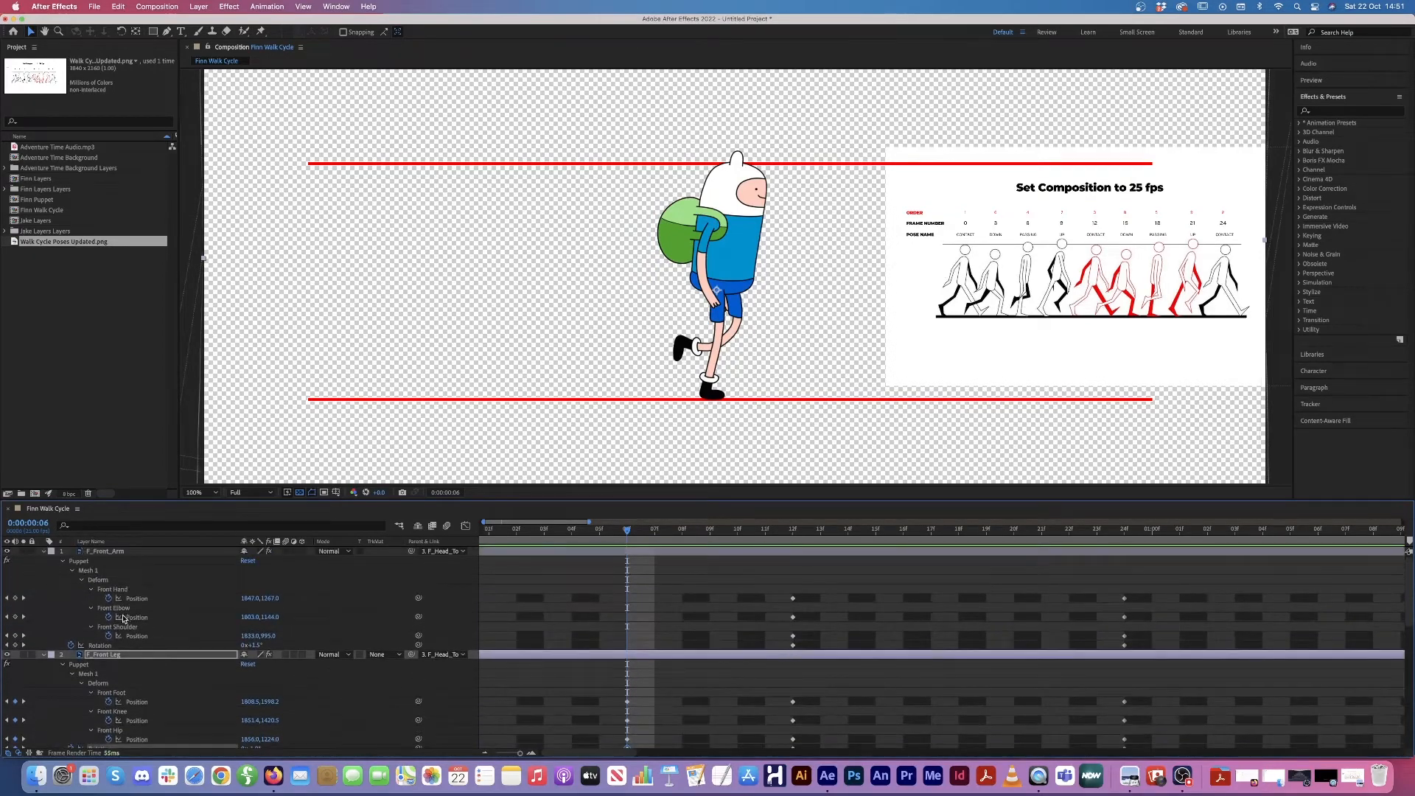
click(124, 589)
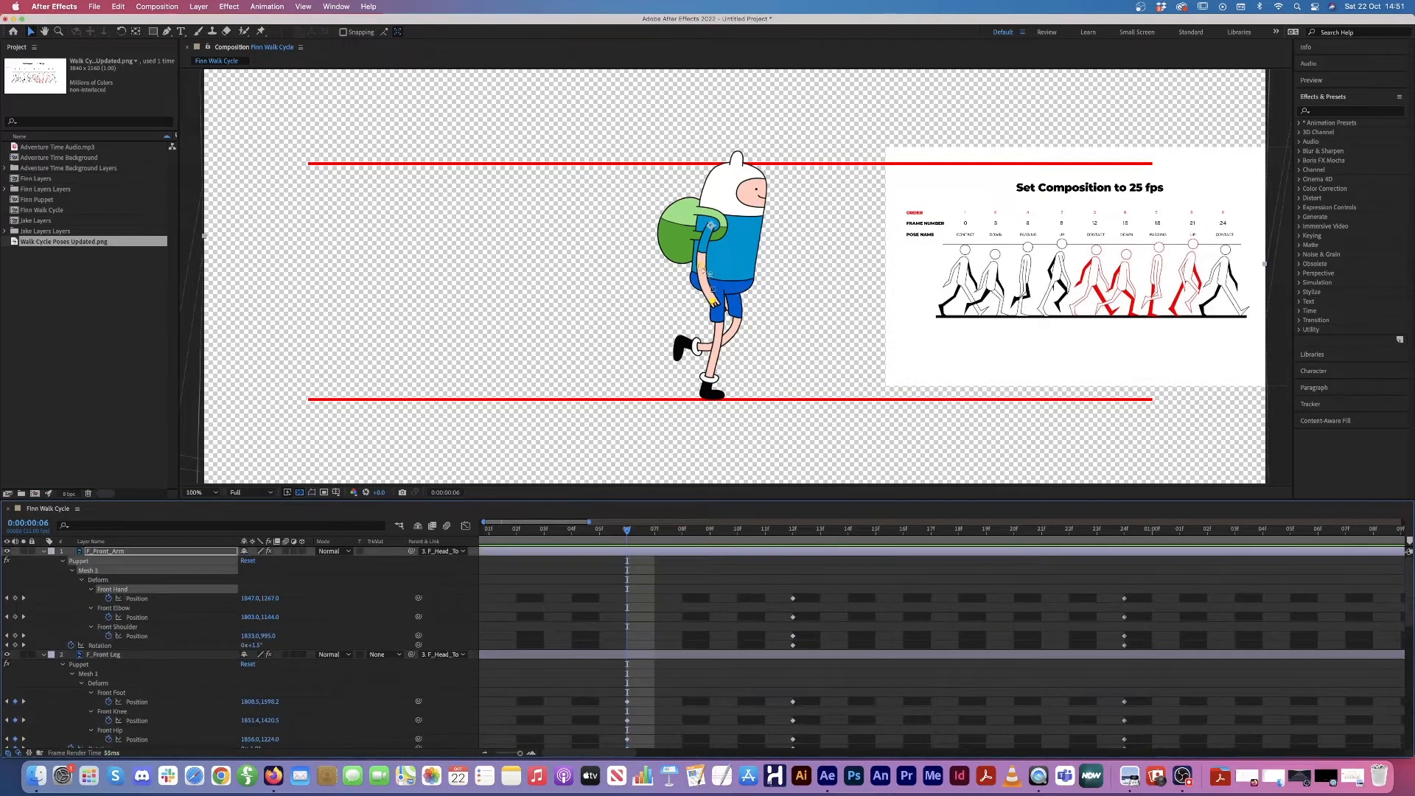
mouse_move(710, 273)
mouse_down()
mouse_move(712, 306)
mouse_move(712, 278)
mouse_up()
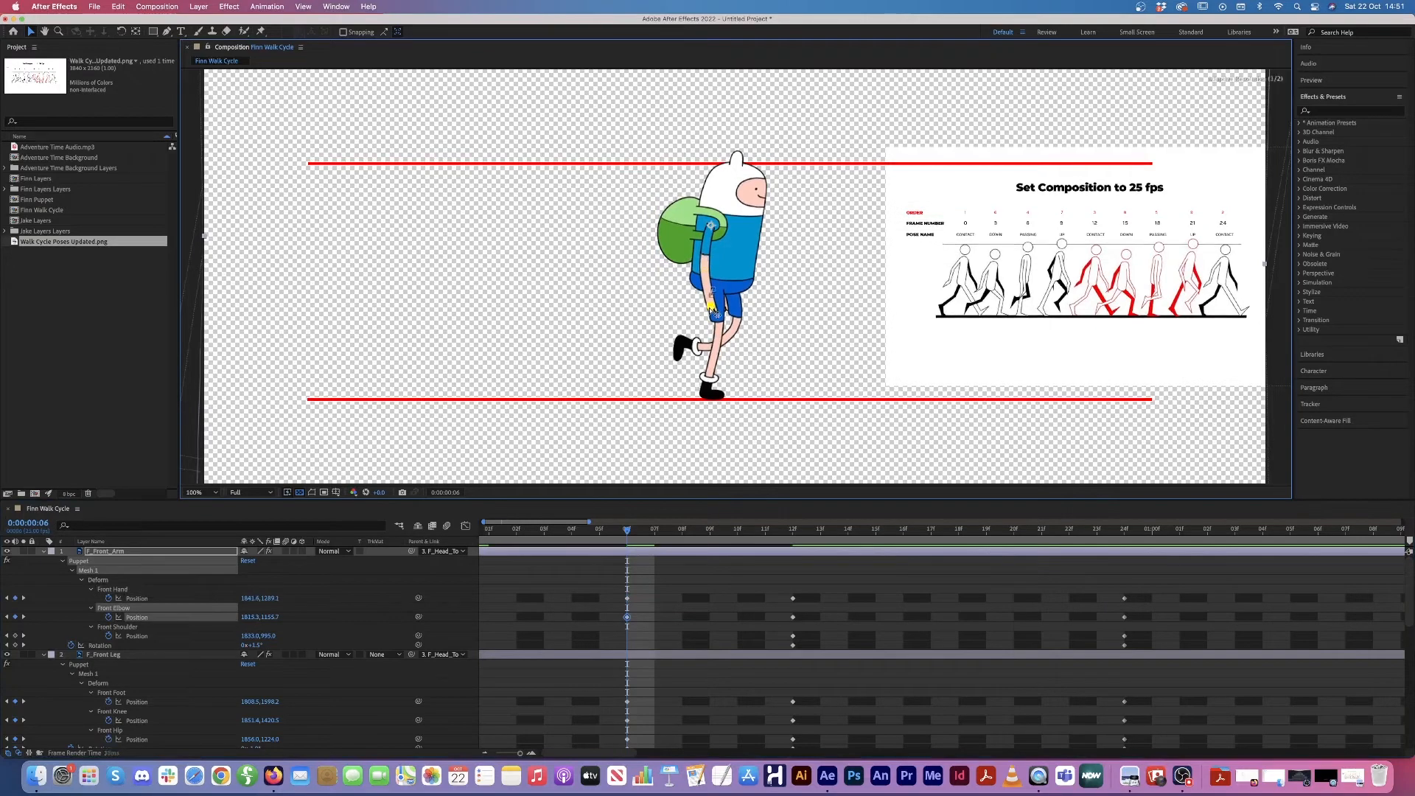
drag(711, 304, 710, 310)
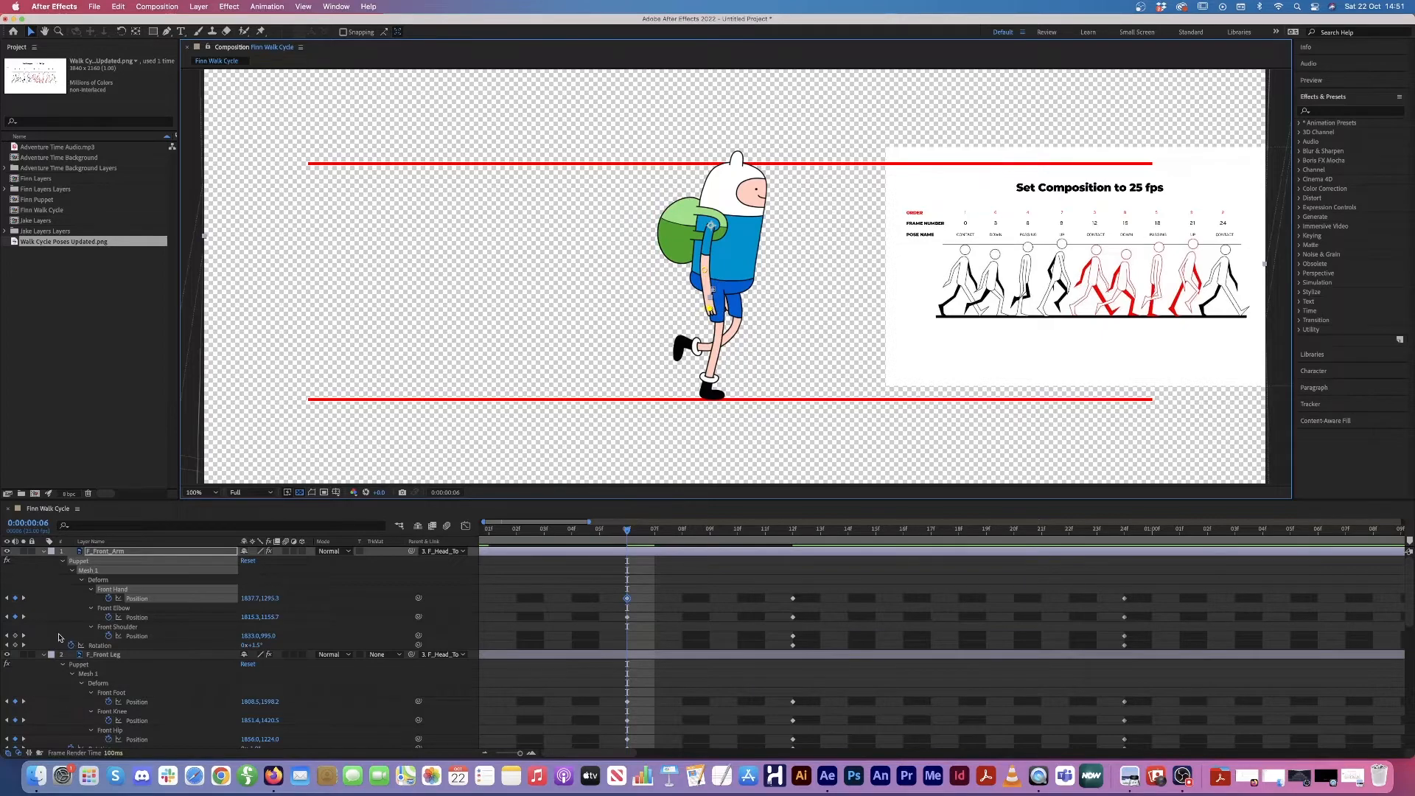
click(15, 645)
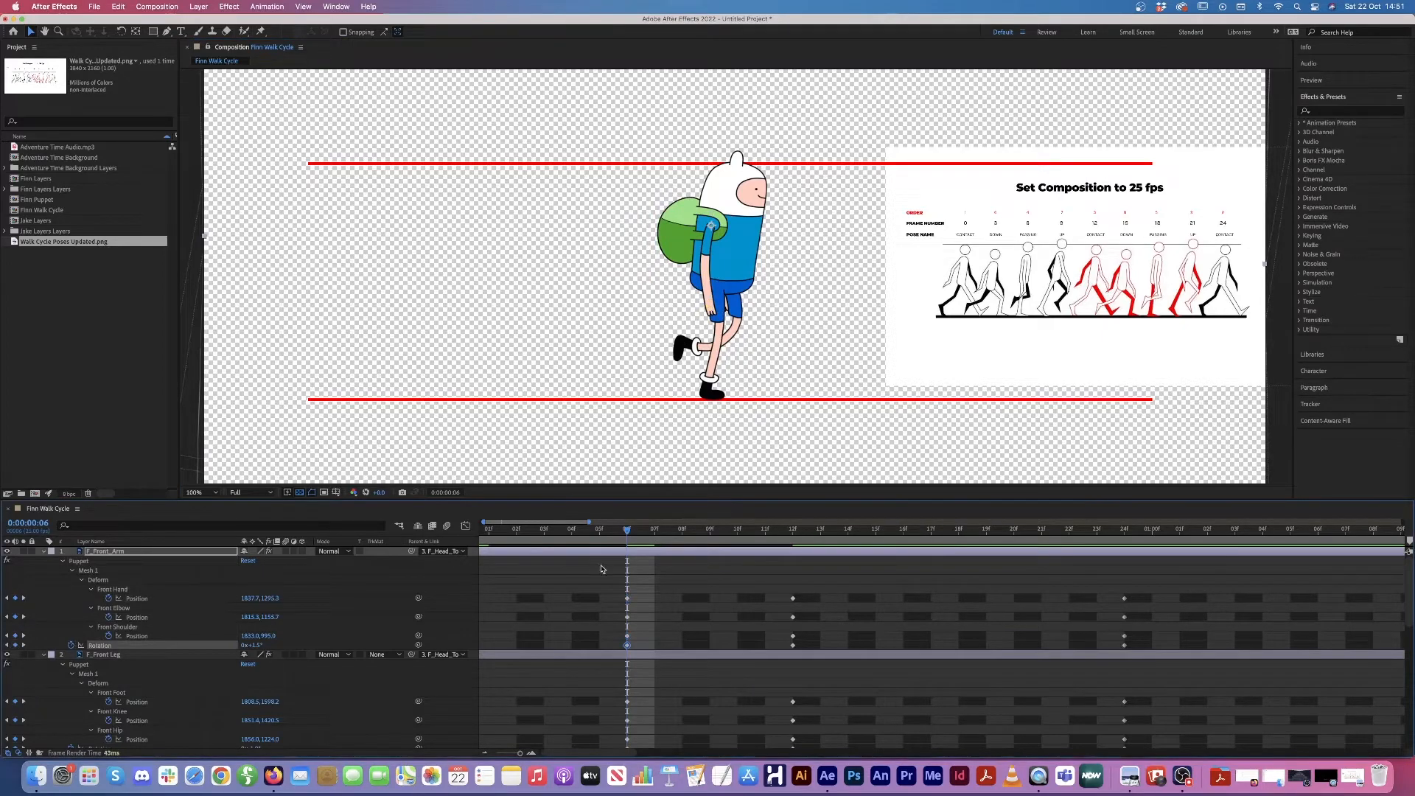
Step: Hide the F_Head_Torso and F_Front Leg layers to expose the back arm
scroll(627, 642, down, 6)
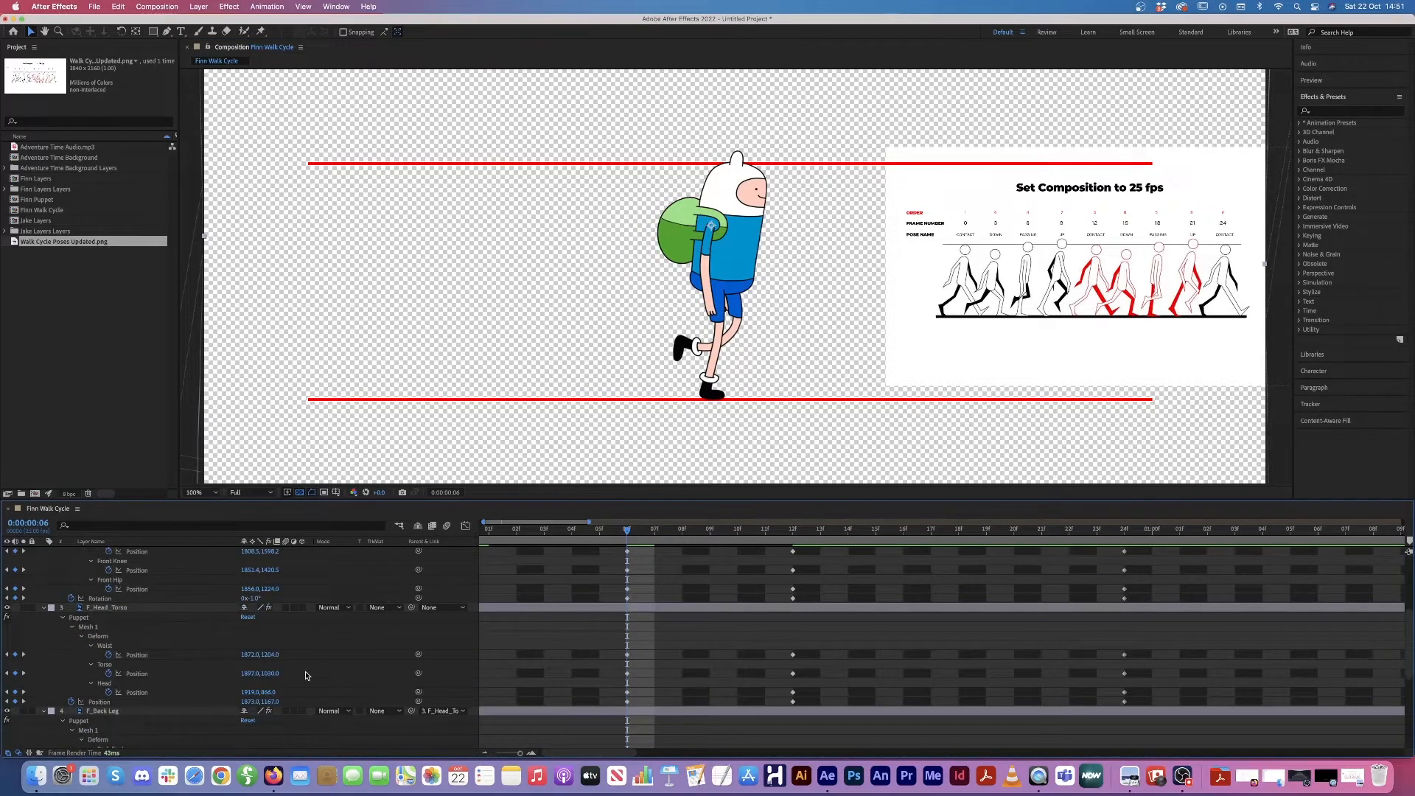
scroll(307, 676, down, 3)
scroll(308, 676, up, 3)
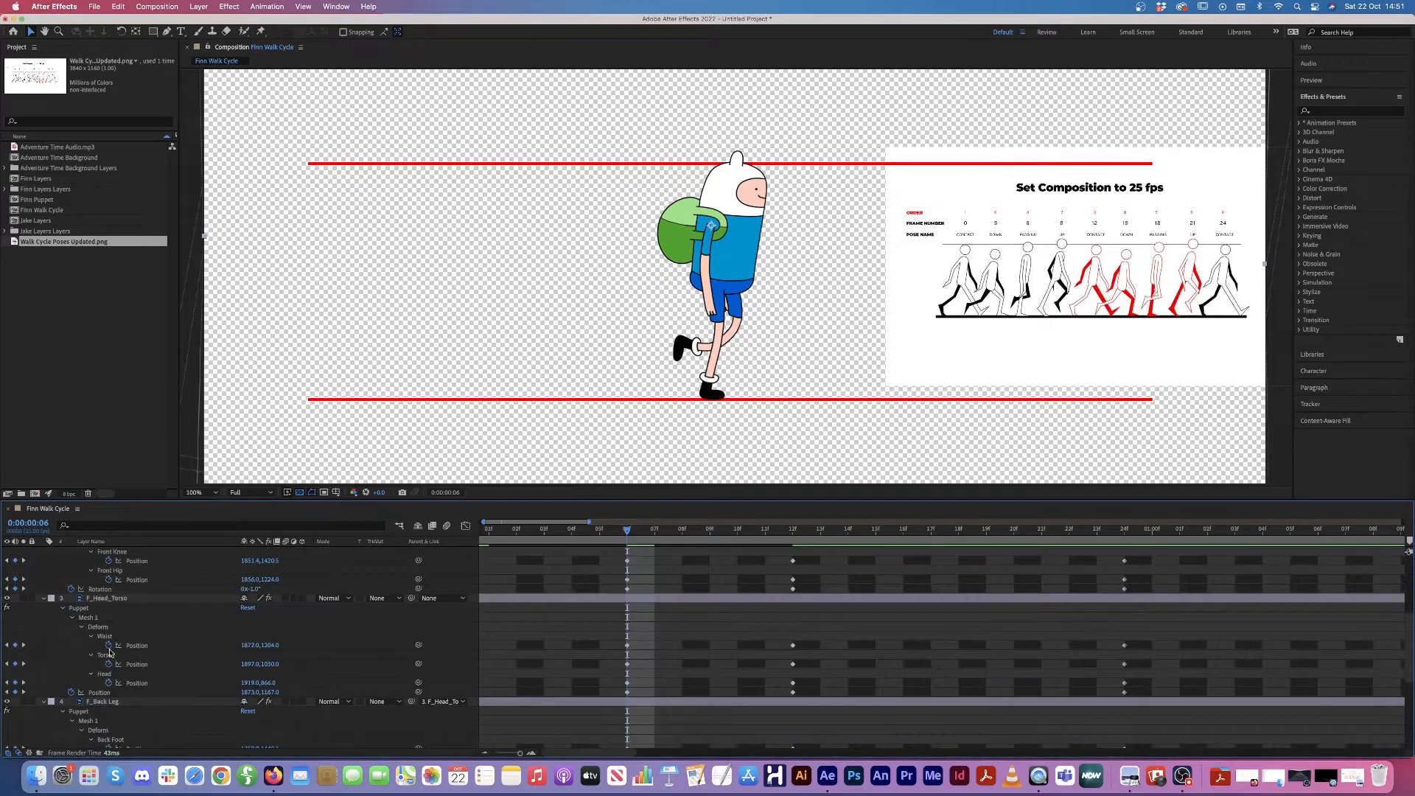
click(7, 599)
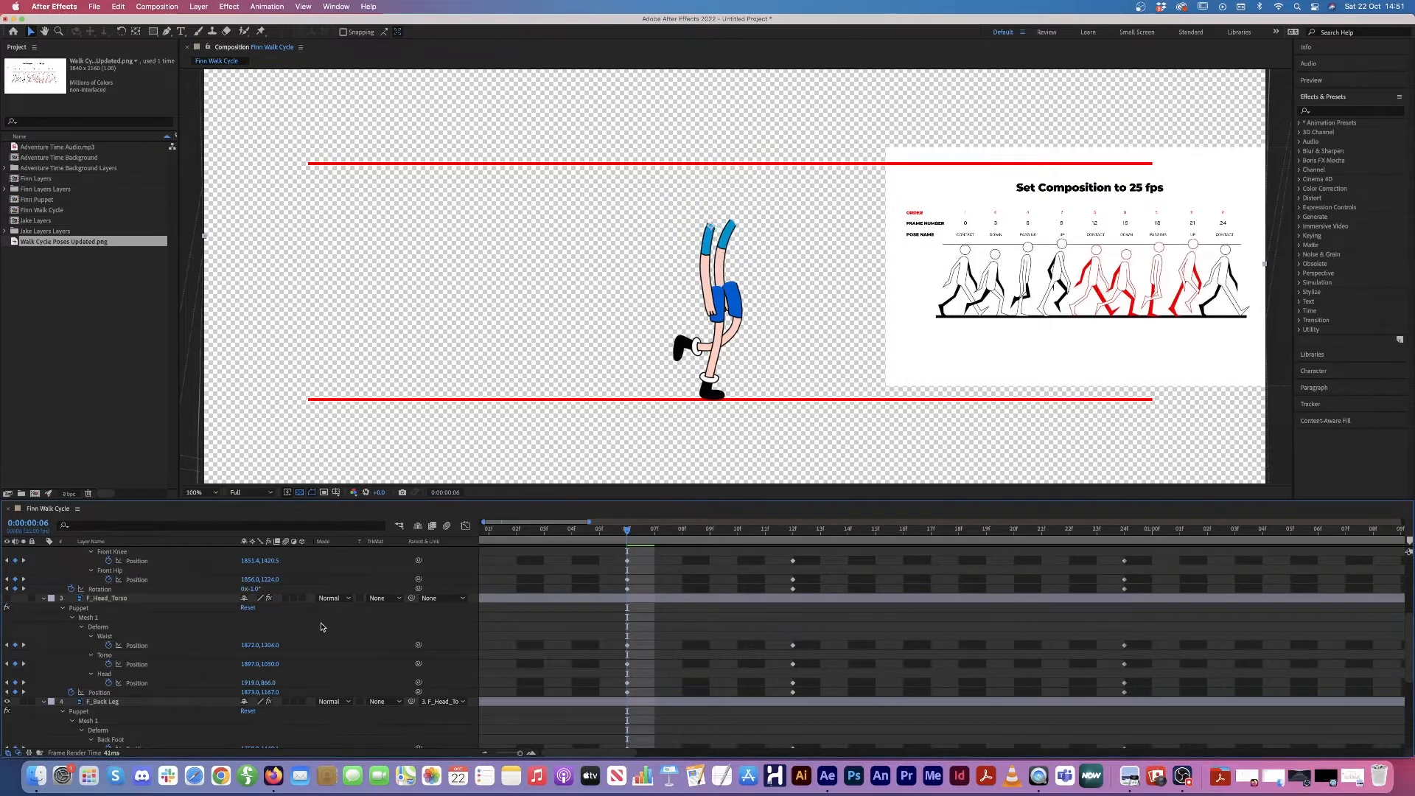
scroll(124, 607, up, 7)
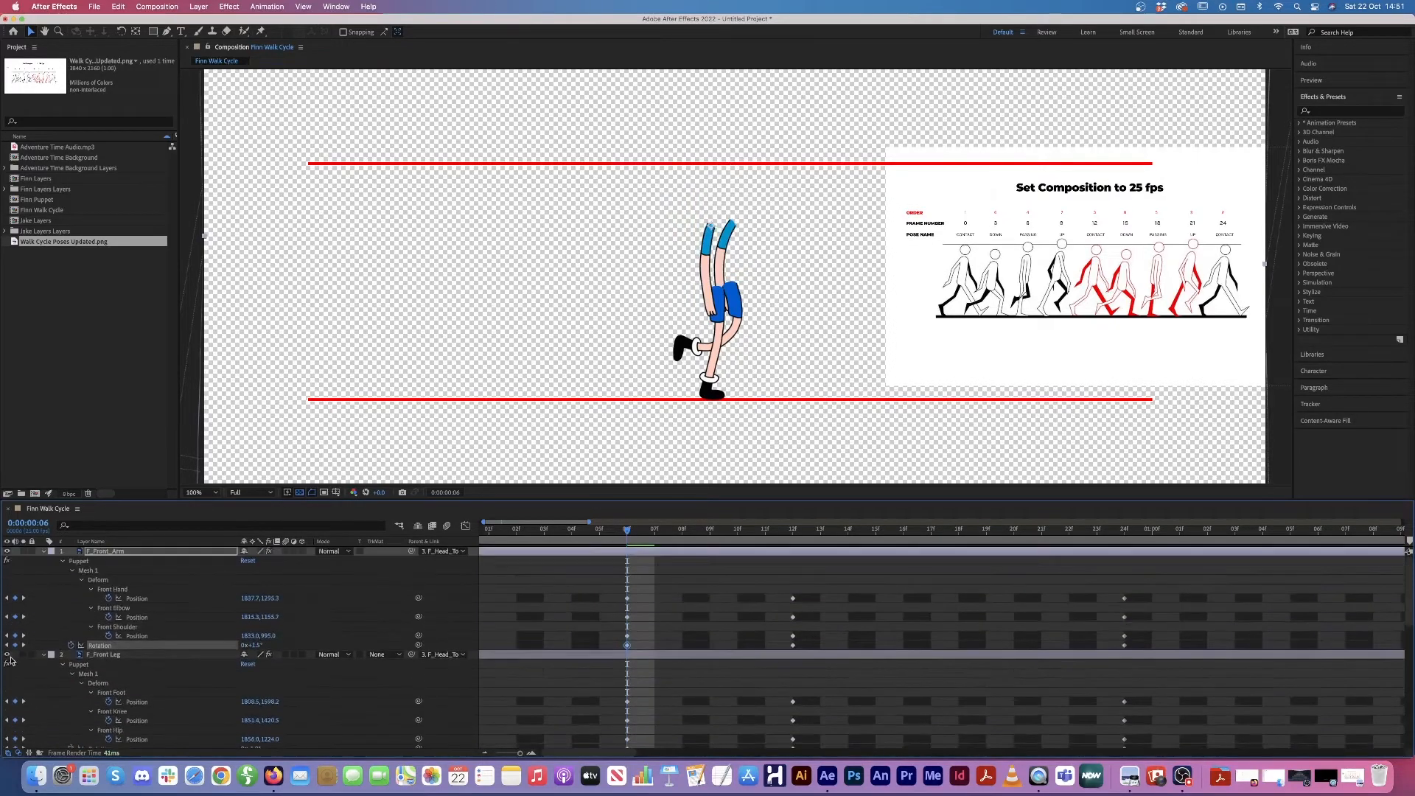
click(7, 655)
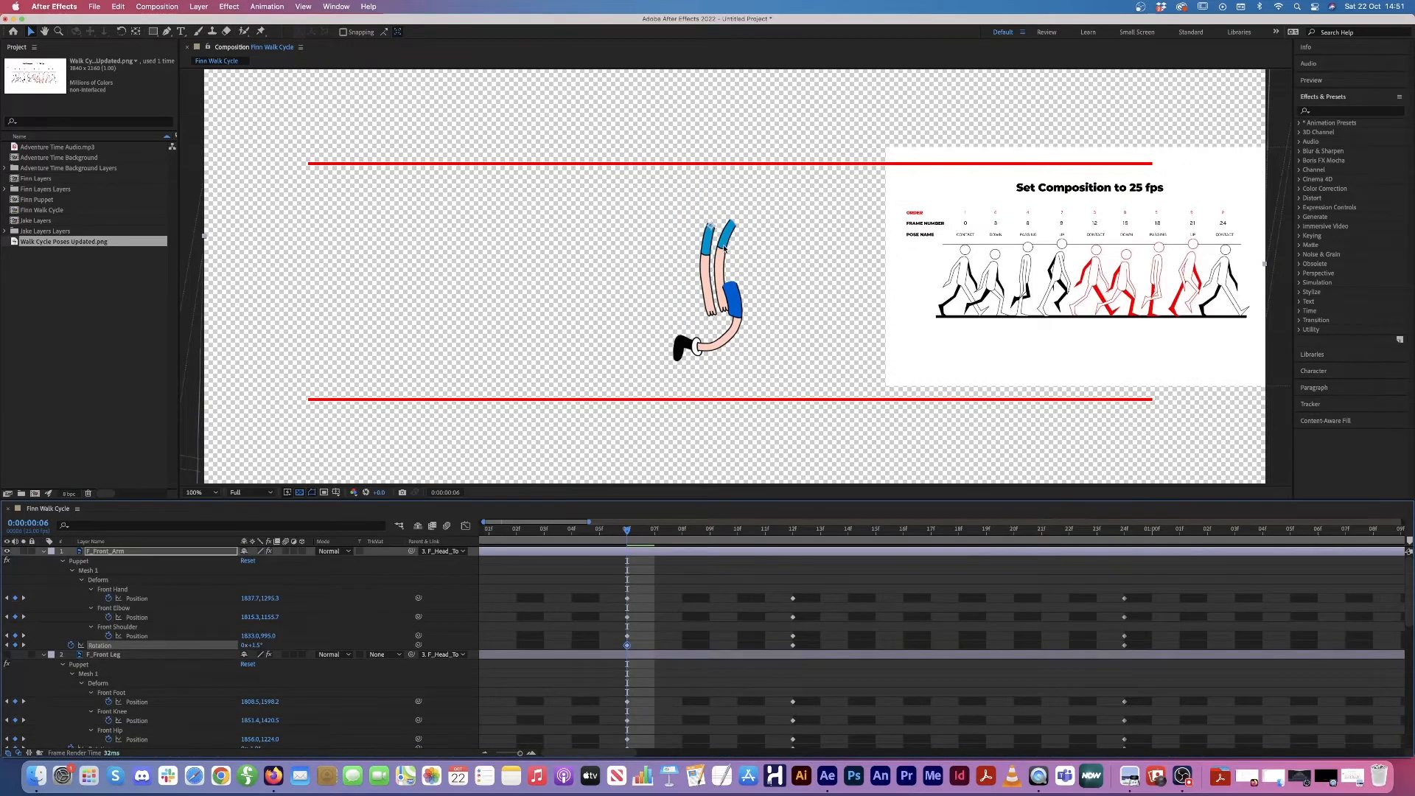
Step: At frame 6, straighten F_Back_Arm by moving the Back Elbow pin to about 1909, 1148 and the Back Hand pin to about 1941, 1286
scroll(156, 631, down, 10)
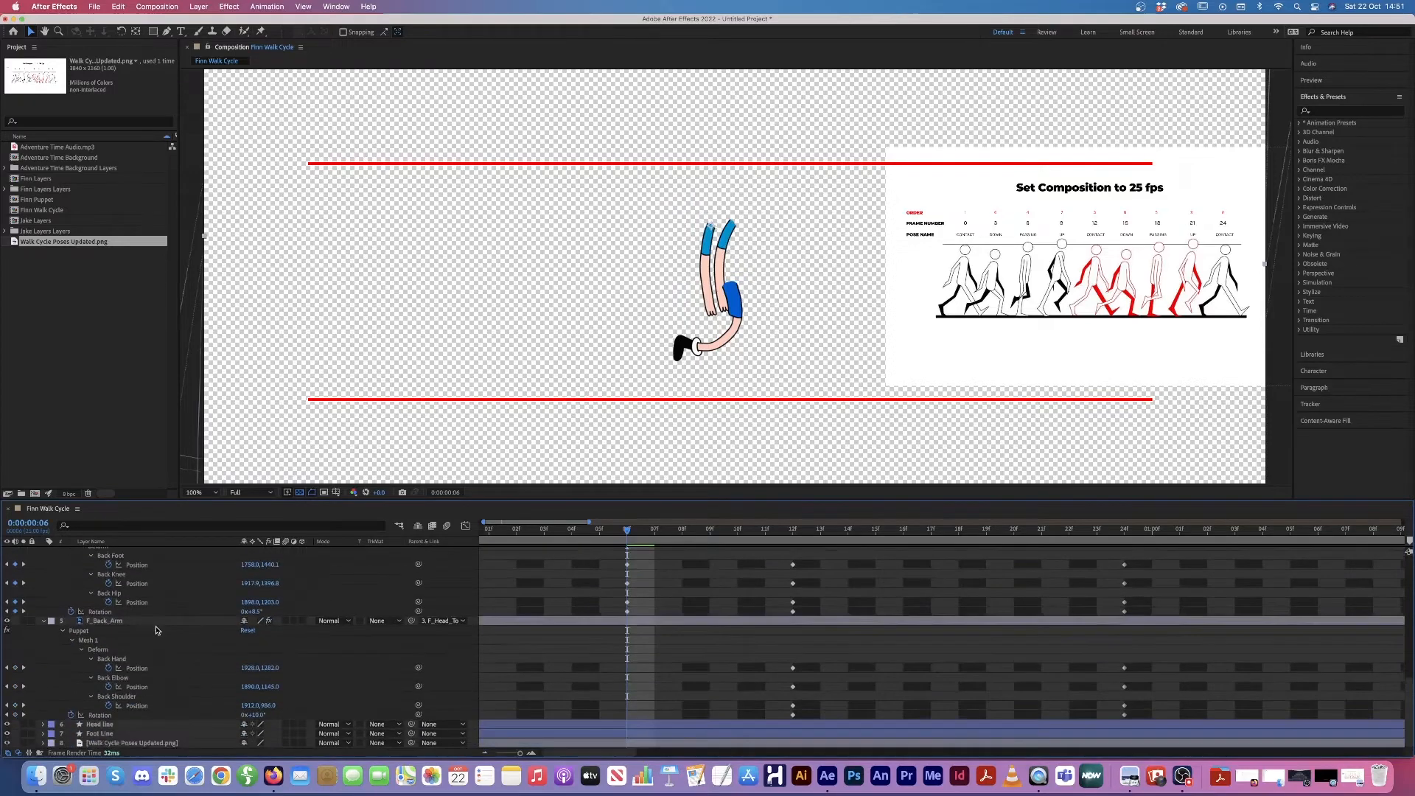
click(140, 624)
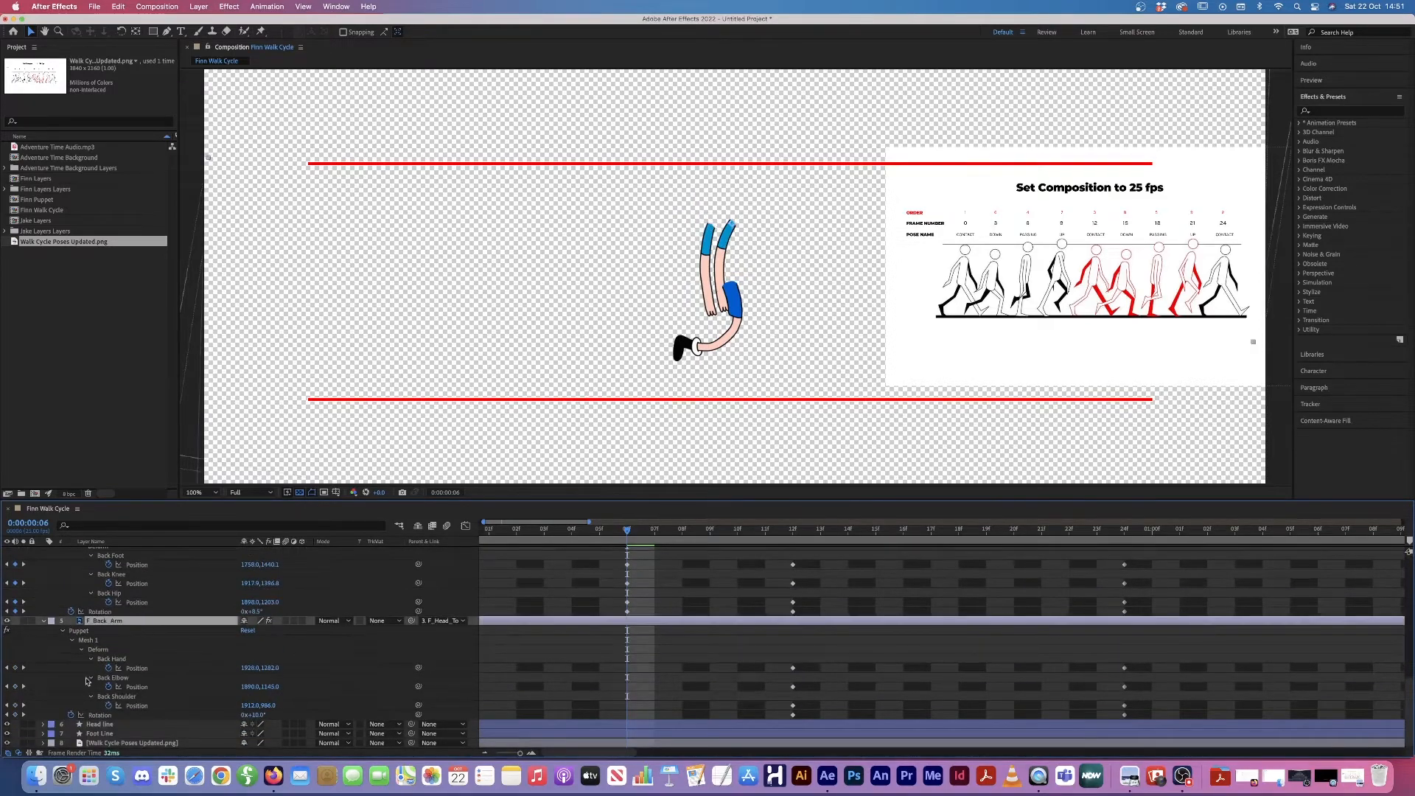
click(123, 679)
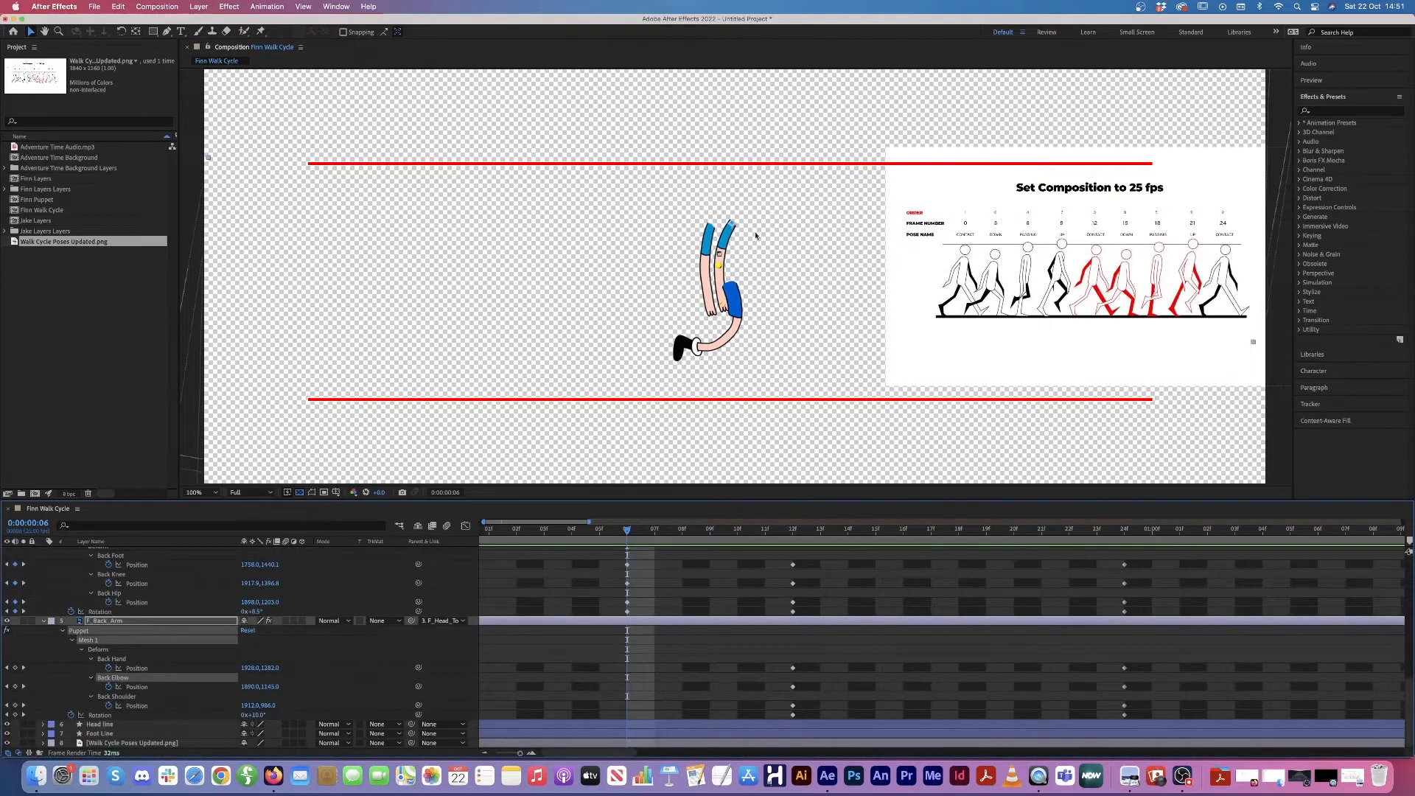
drag(728, 267, 724, 303)
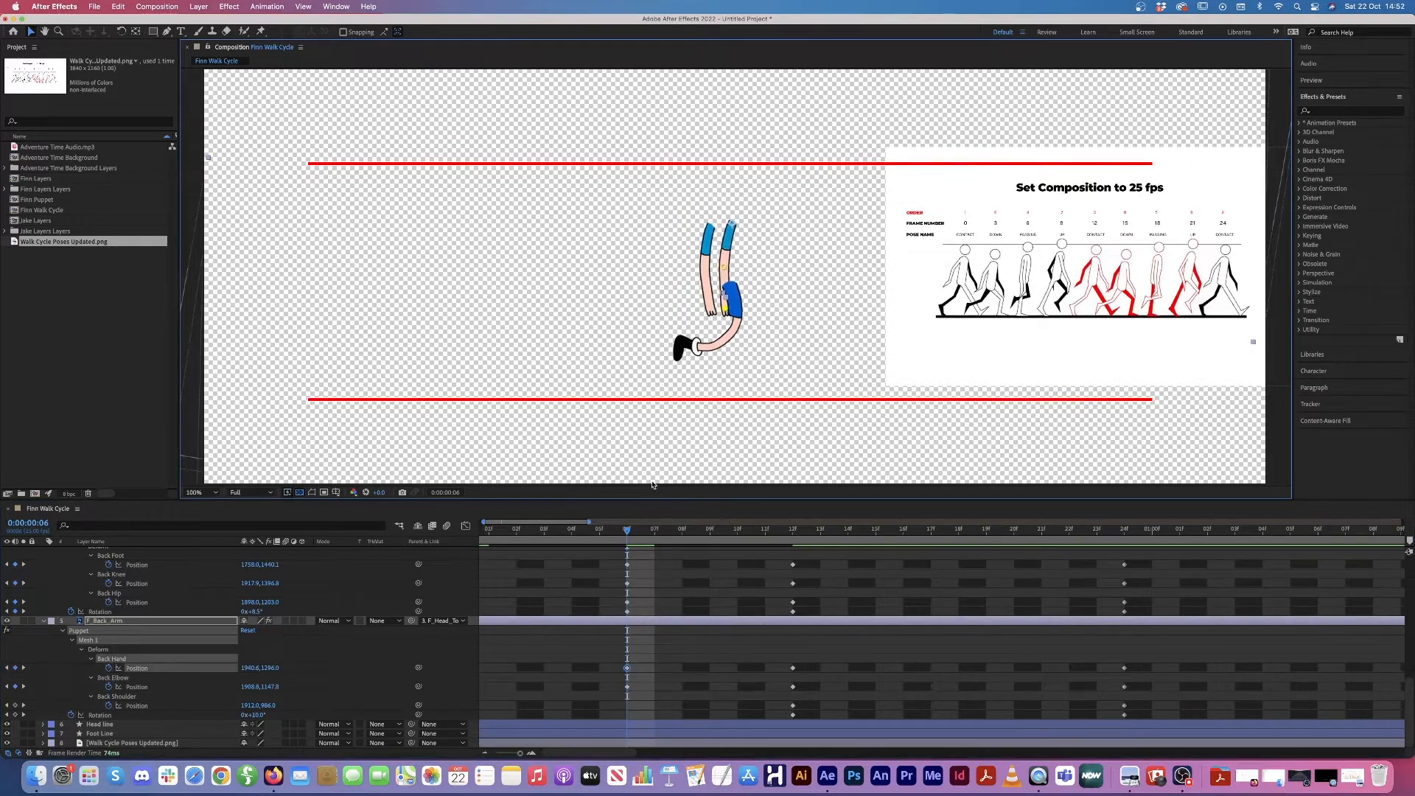
Step: Make the F_Head_Torso and F_Front Leg layers visible again
scroll(15, 625, up, 4)
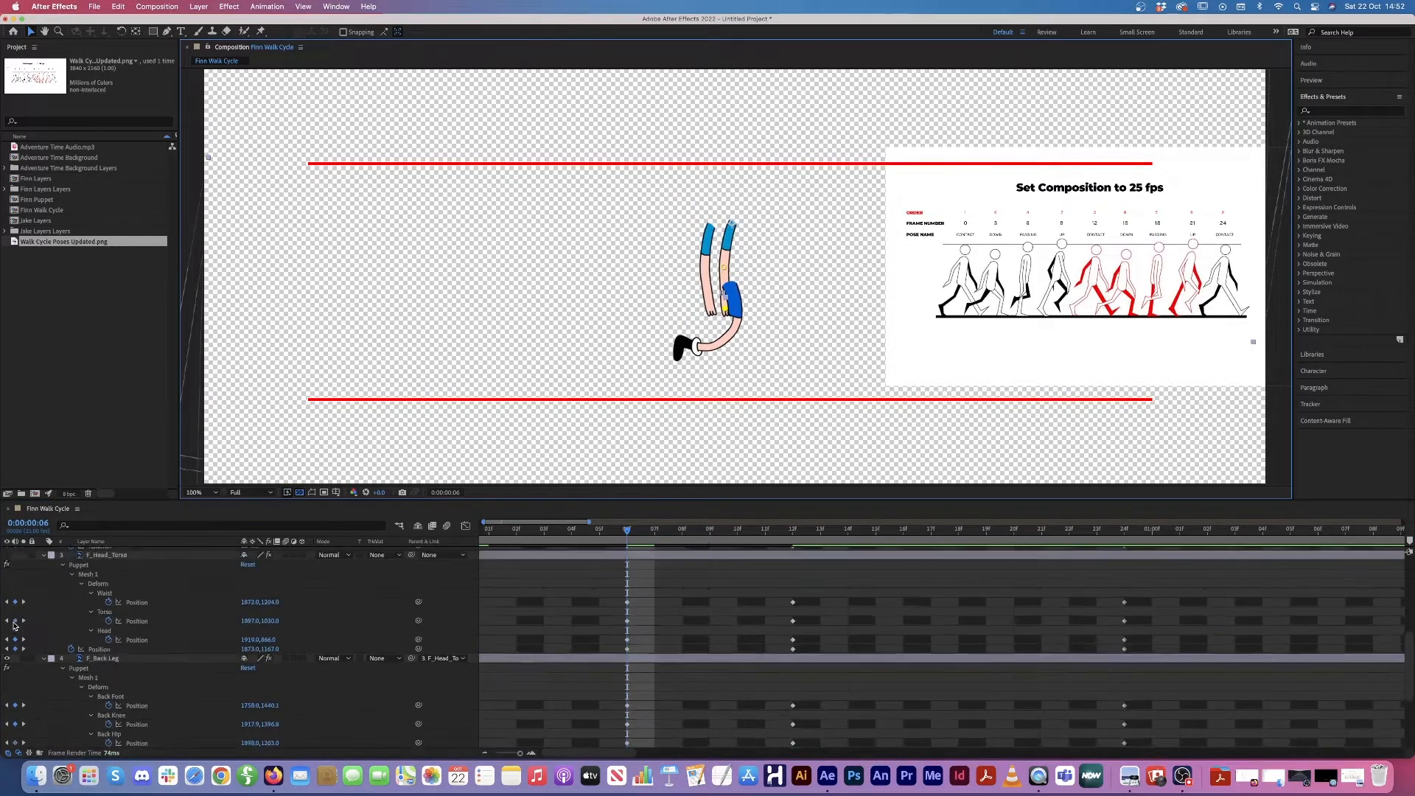
scroll(7, 568, up, 2)
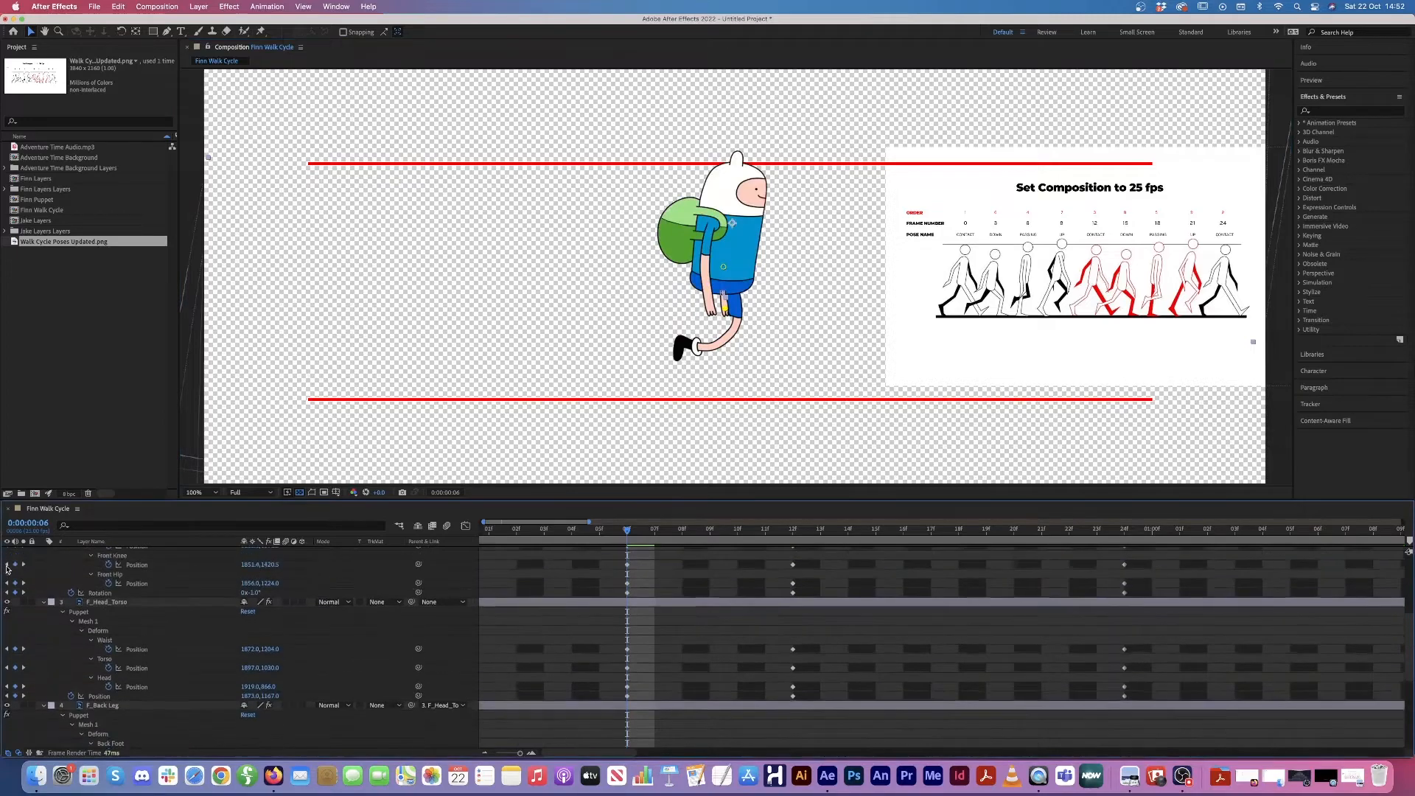
scroll(8, 569, up, 3)
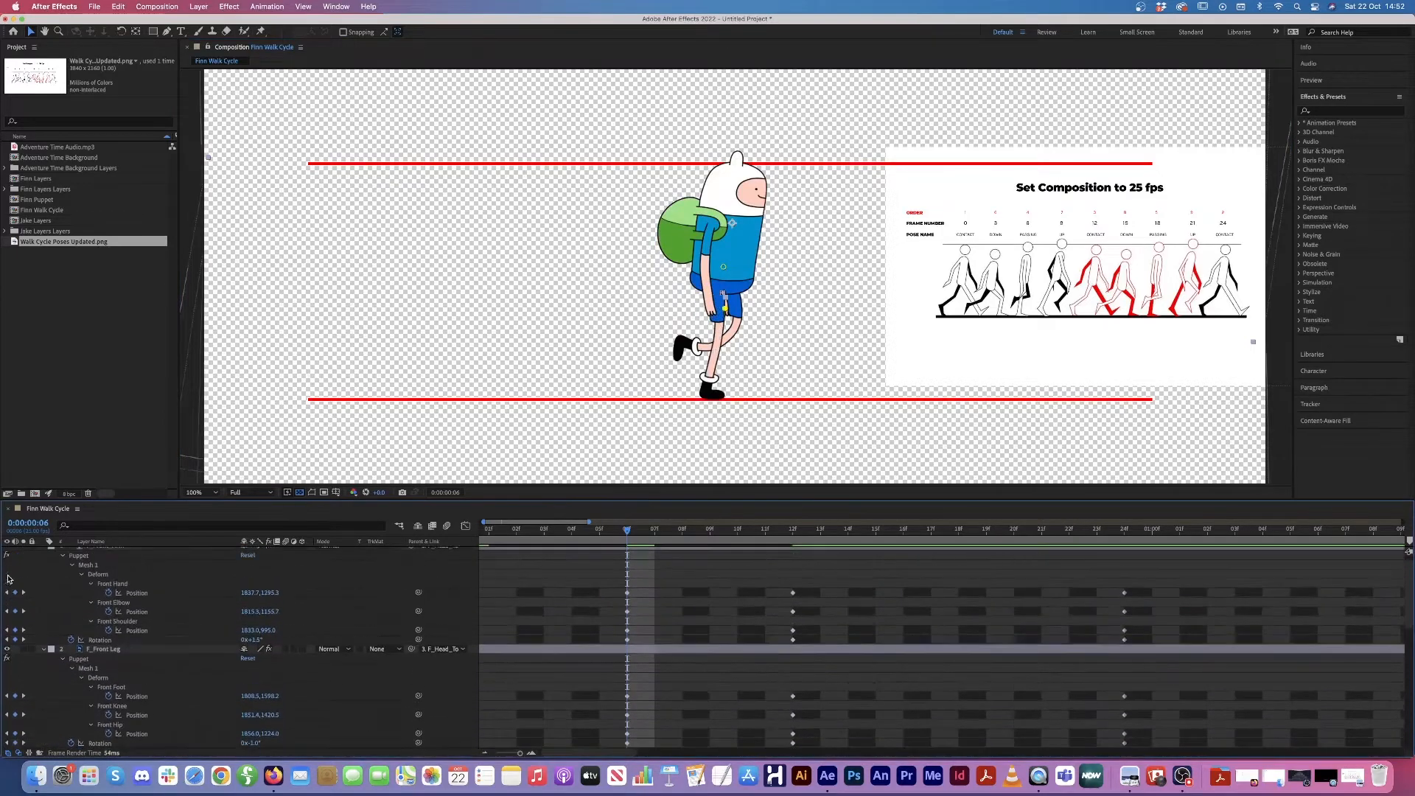
Step: Compare Finn's poses at frames 0, 6, 12 and 18 with the reference chart and check the F_Head_Torso keyframes
scroll(13, 594, up, 1)
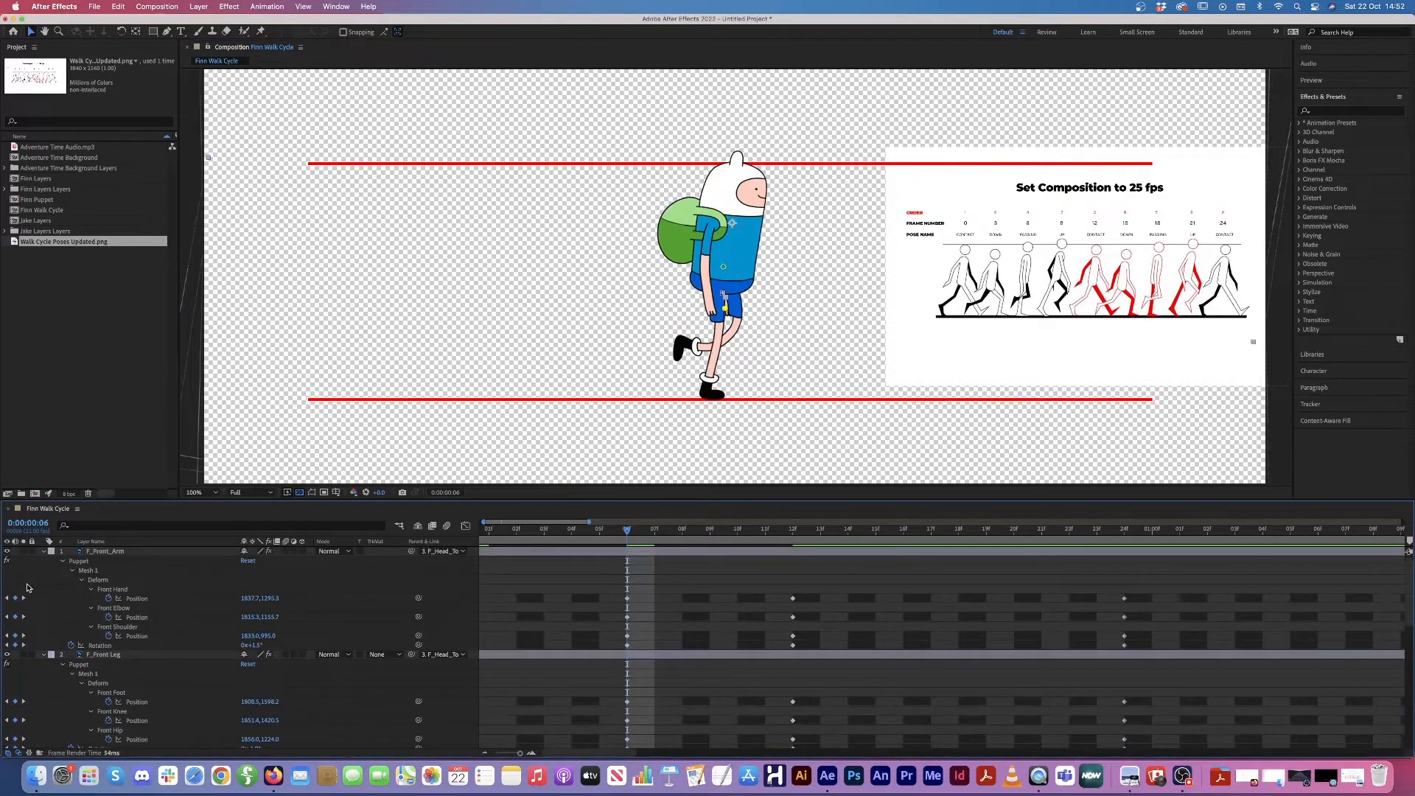
scroll(640, 652, left, 2)
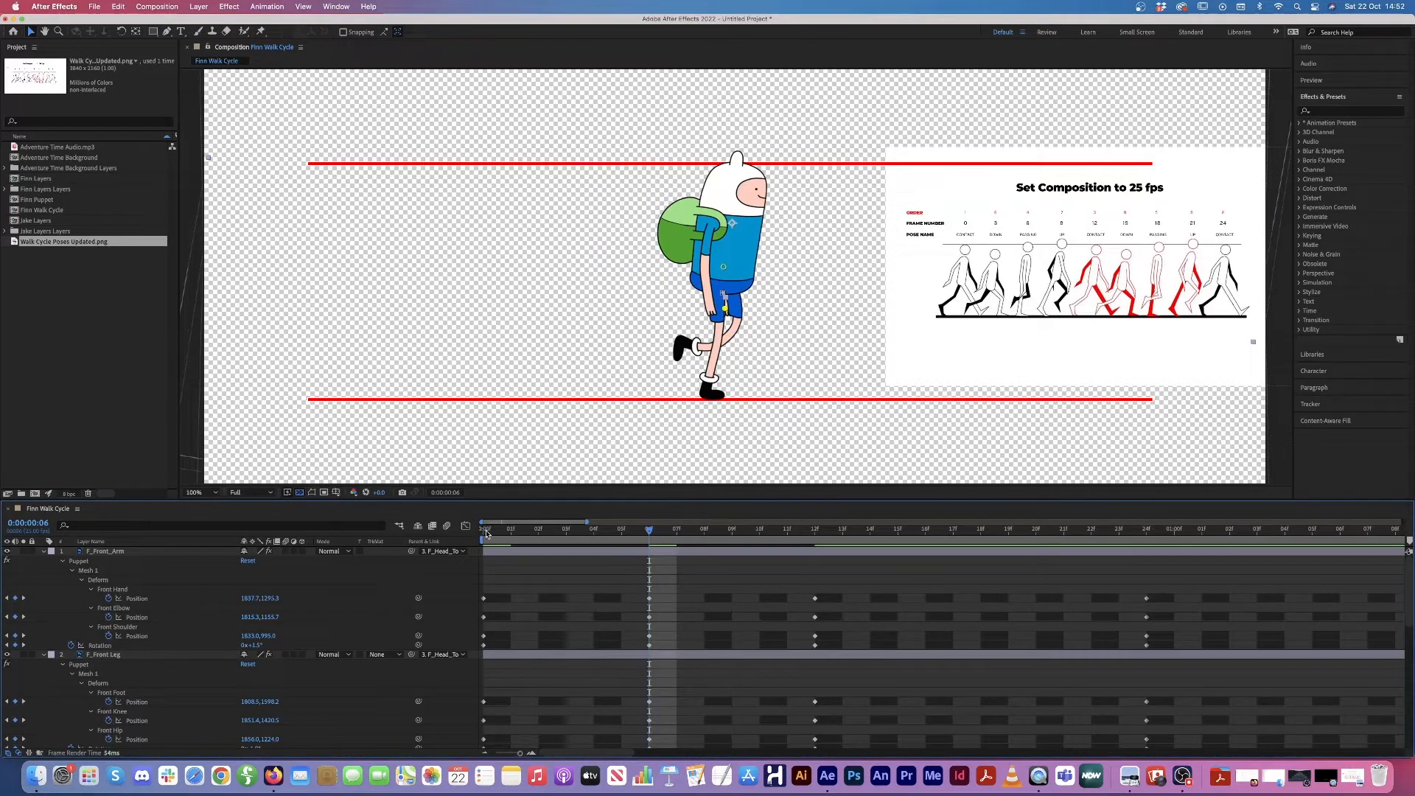
click(484, 532)
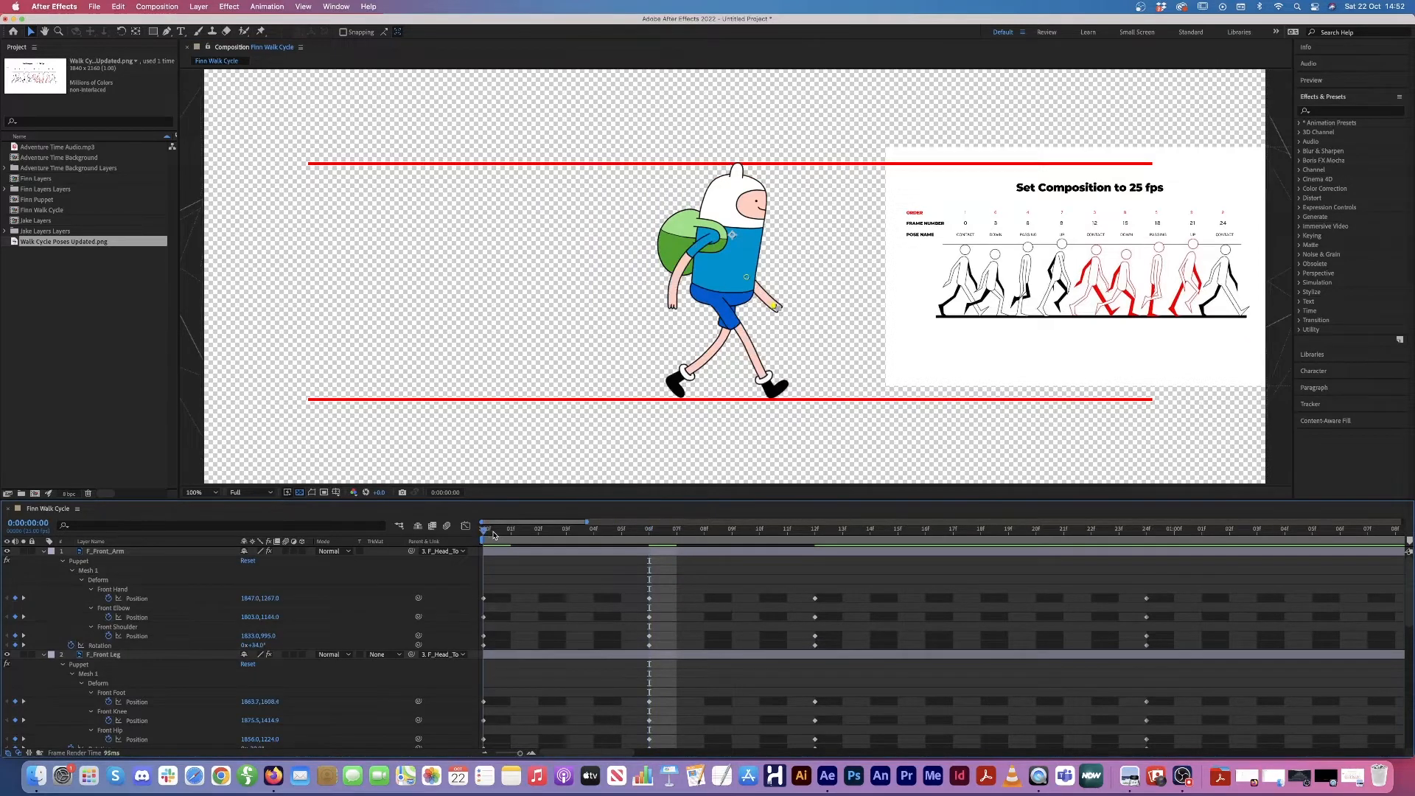
drag(494, 534, 809, 599)
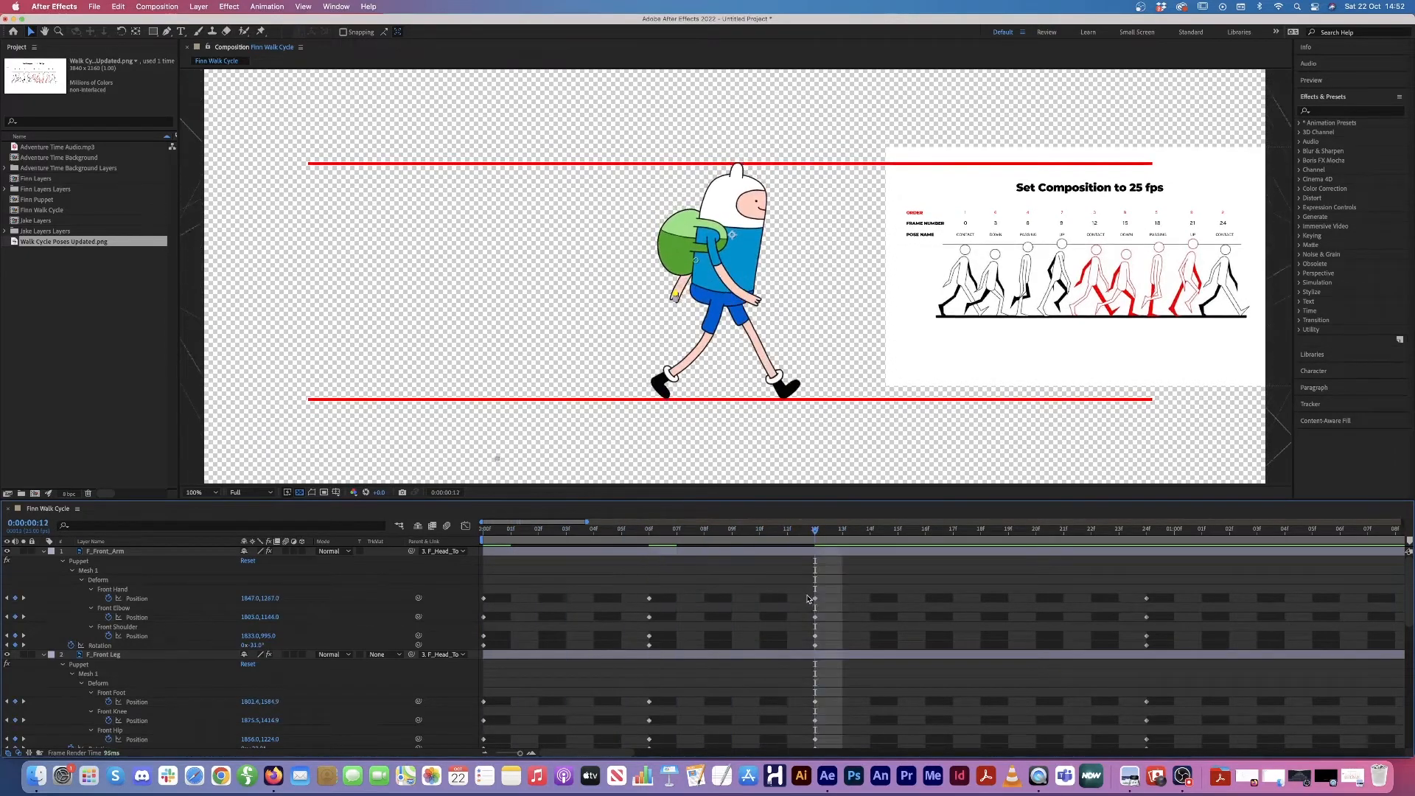
click(651, 531)
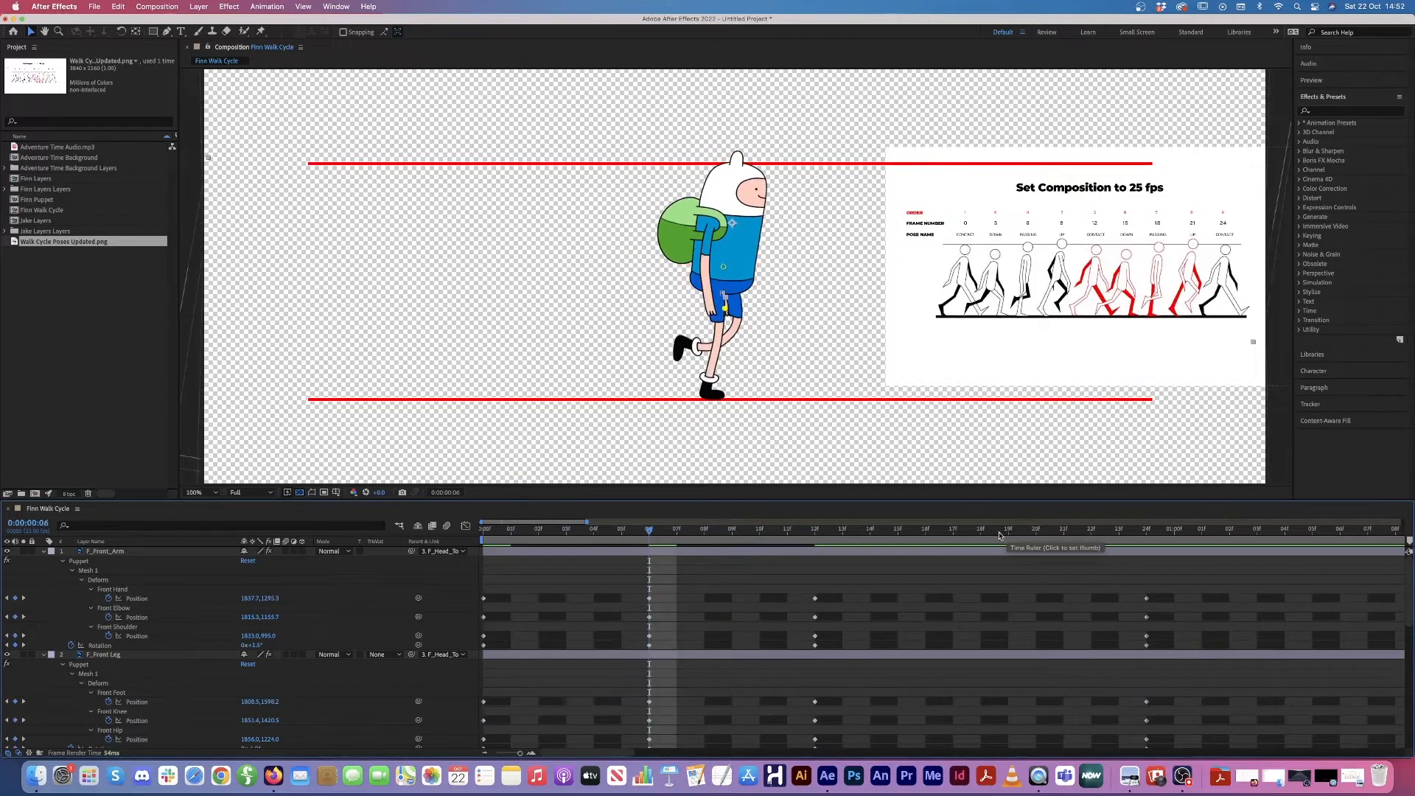
click(814, 535)
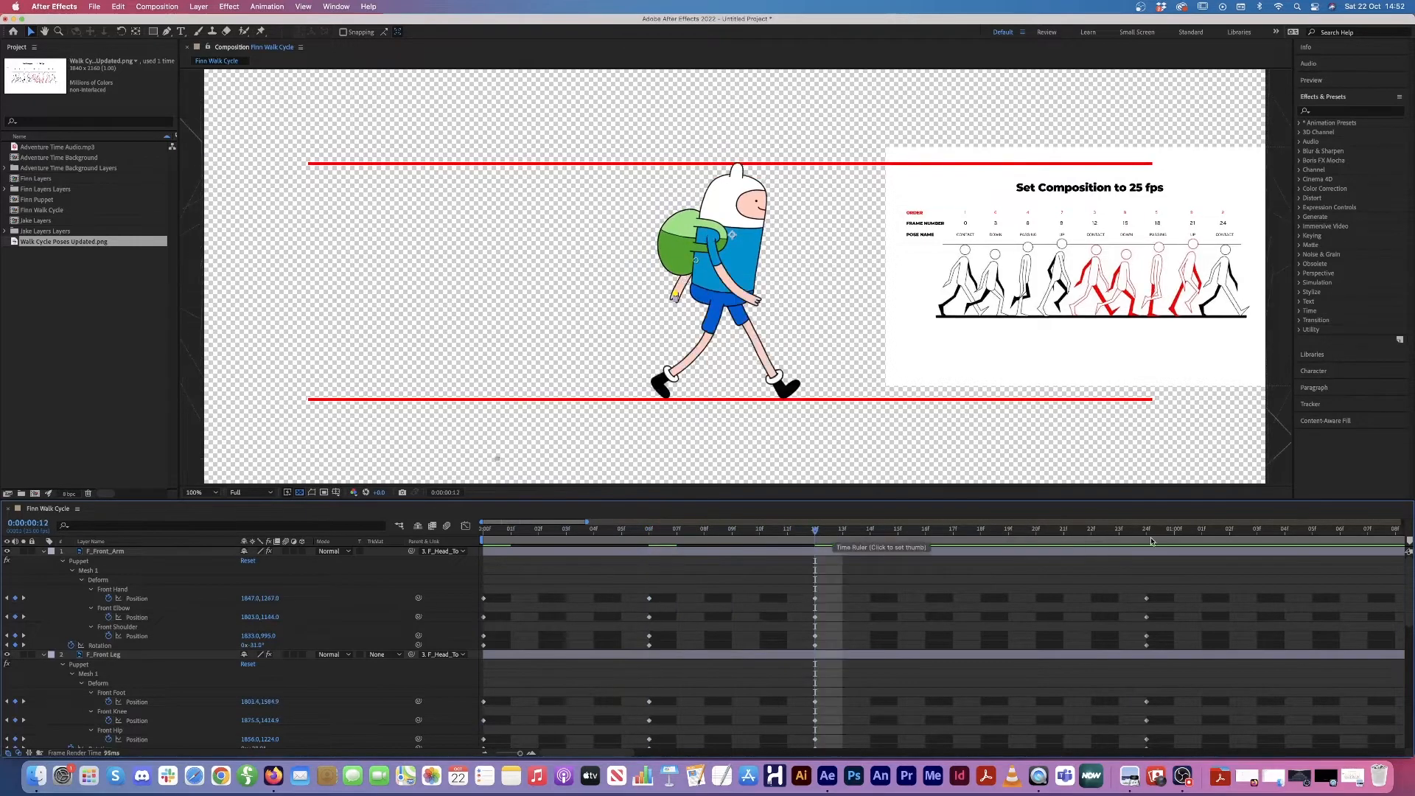
click(1148, 533)
click(836, 531)
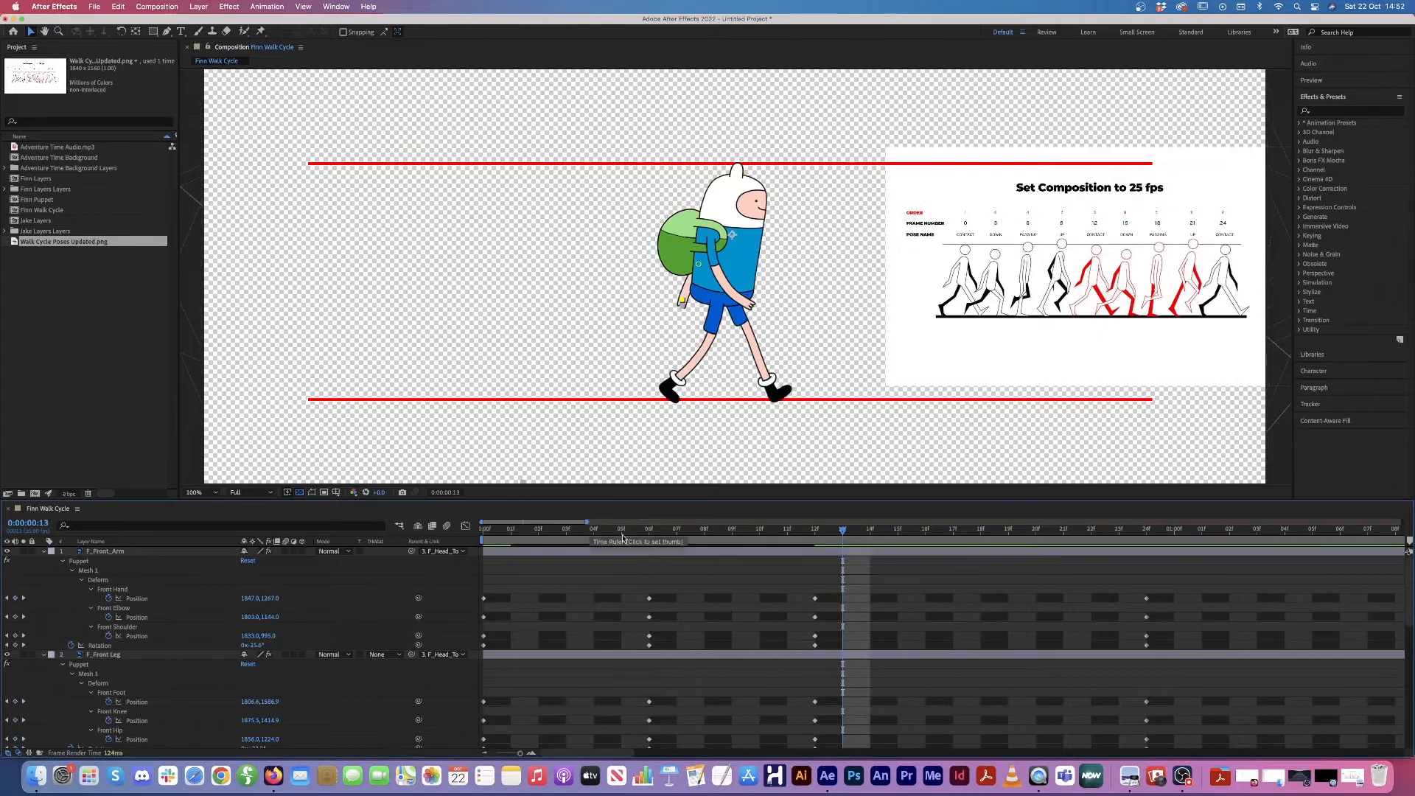
click(649, 531)
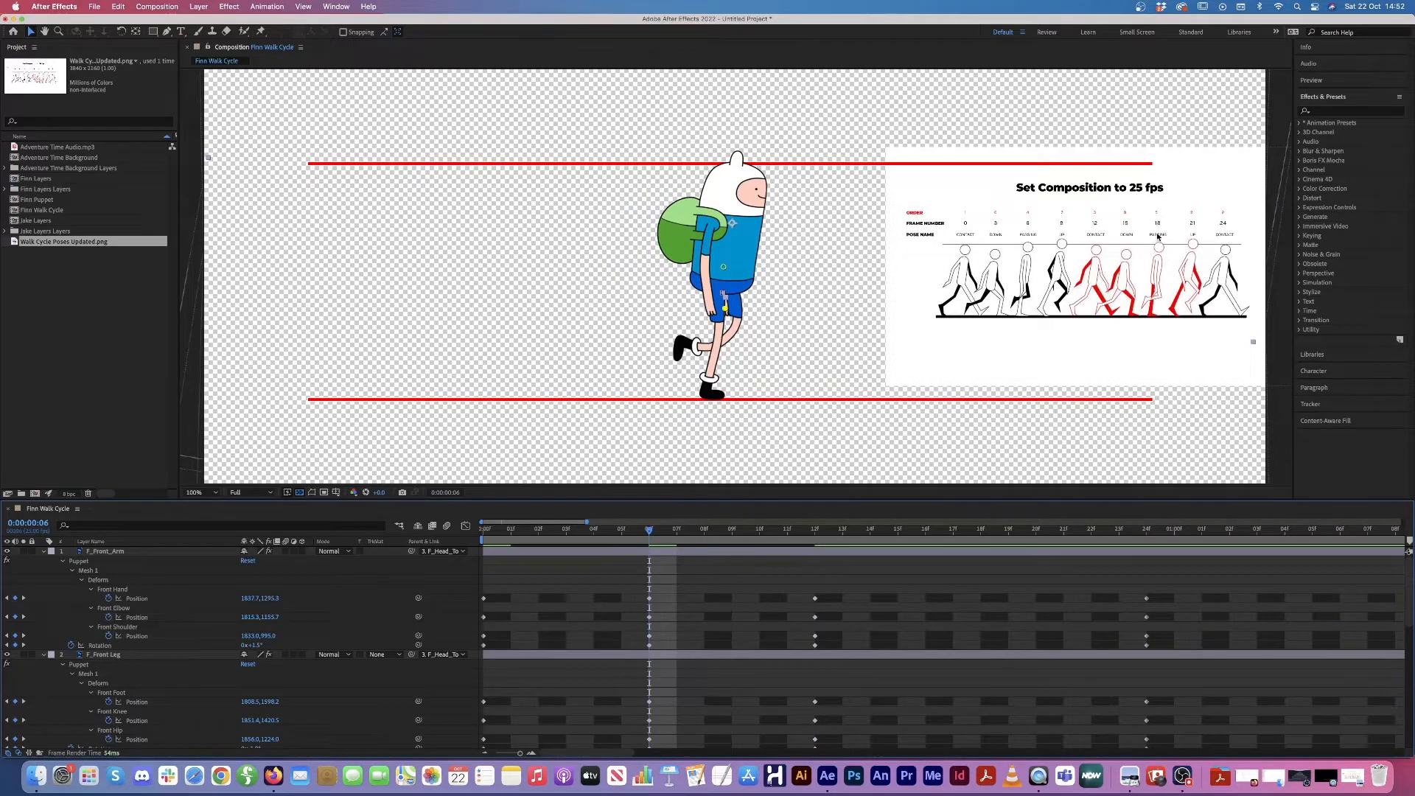
click(981, 530)
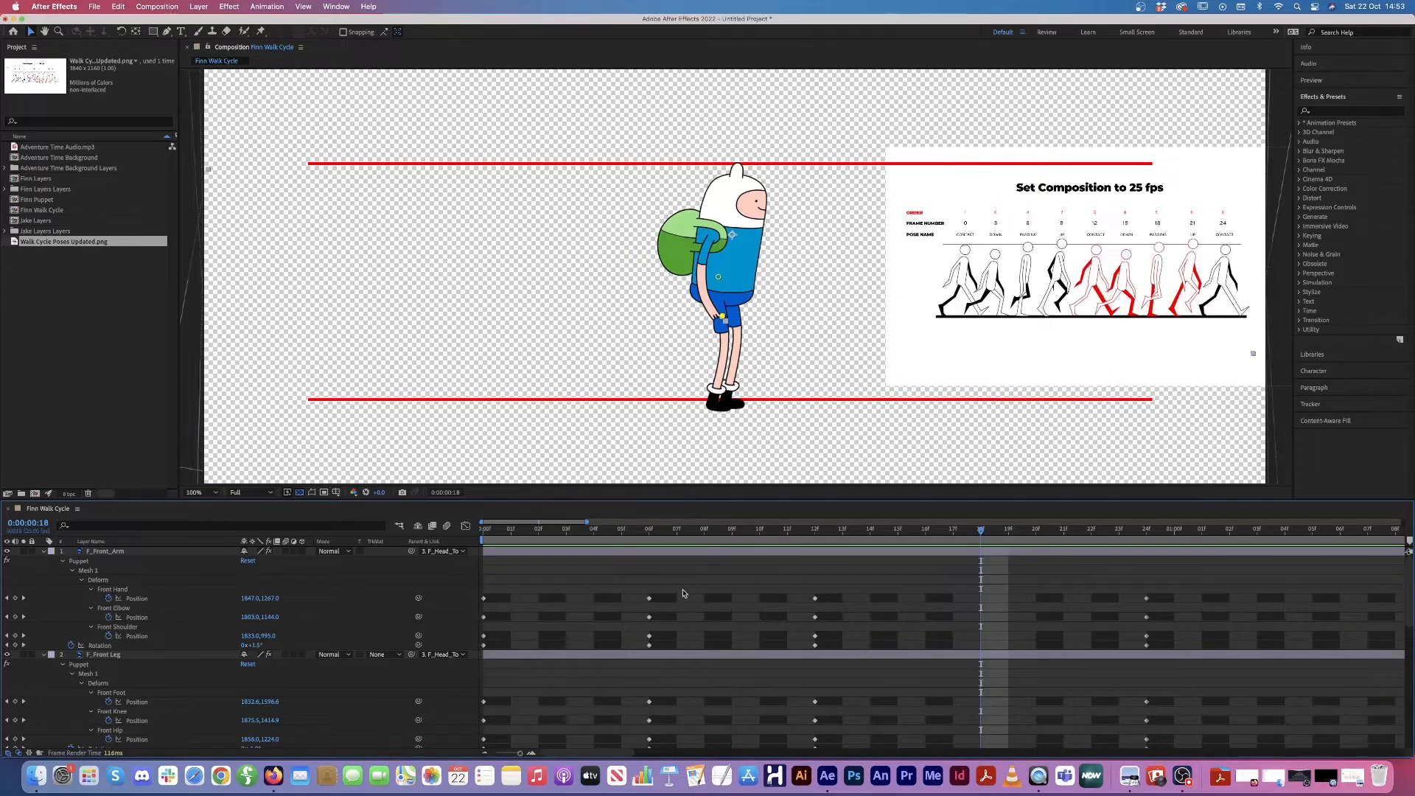
scroll(685, 594, down, 3)
scroll(684, 593, down, 2)
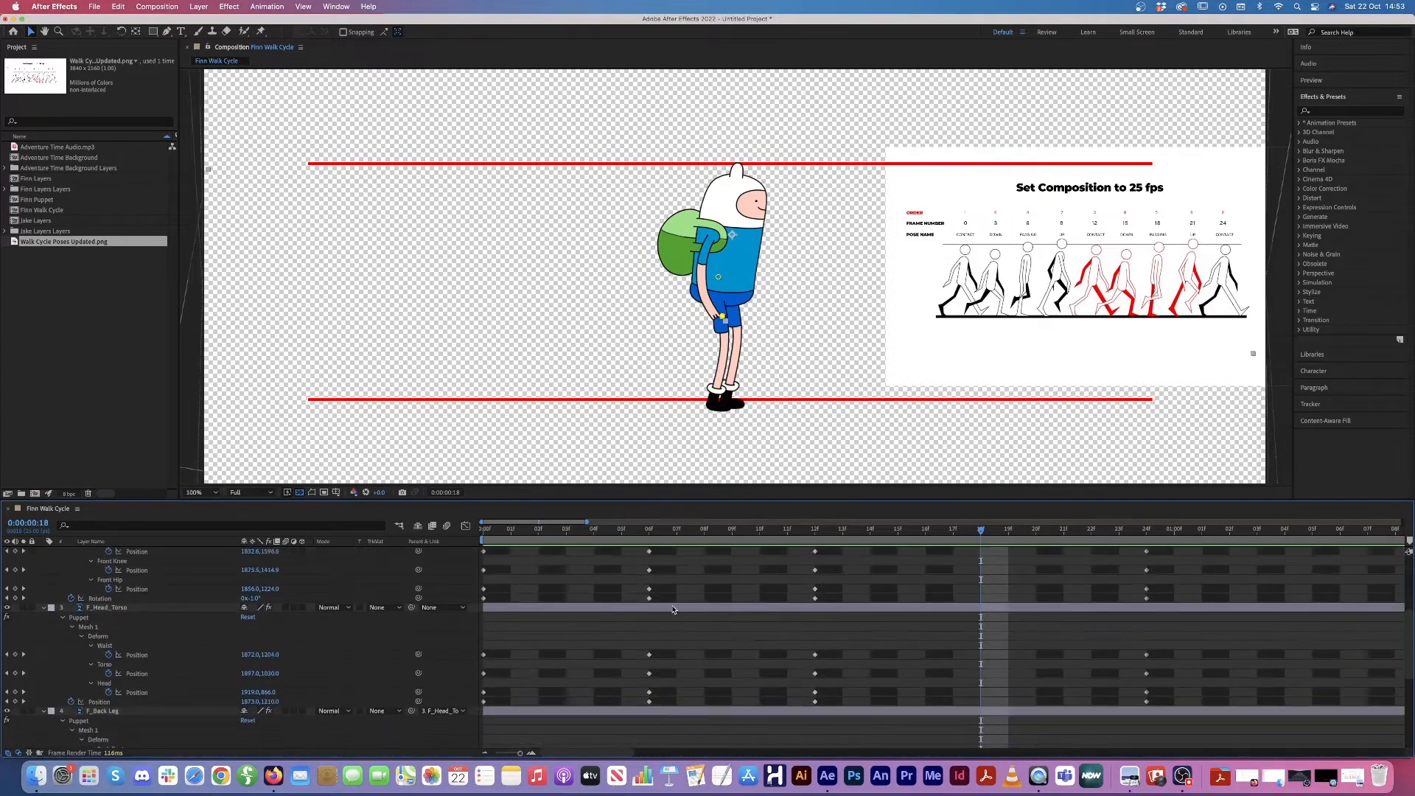
click(658, 608)
click(673, 645)
Step: At frame 6, straighten F_Head_Torso with the Torso pin about 1891, 1030 and the Head pin about 1895, 862
click(650, 530)
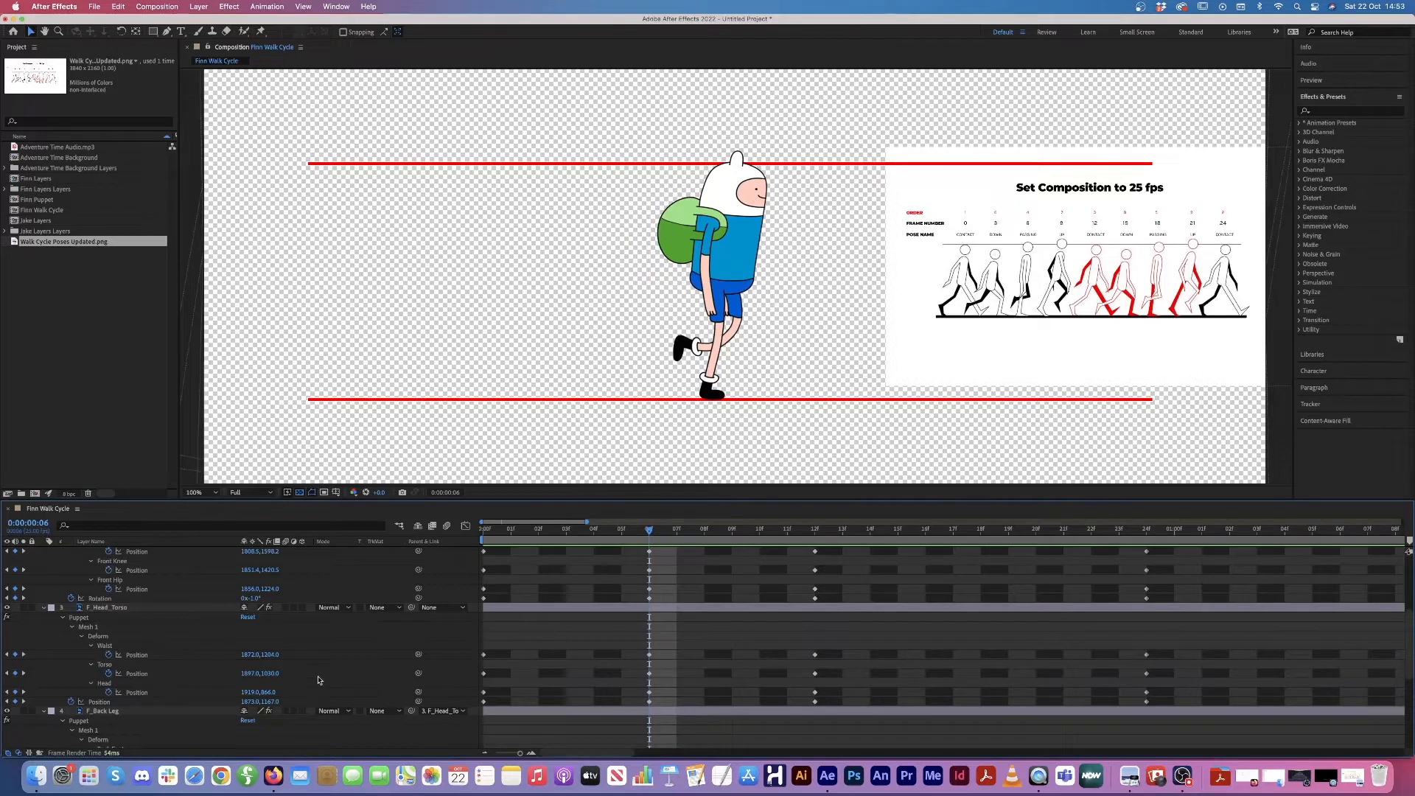
click(111, 685)
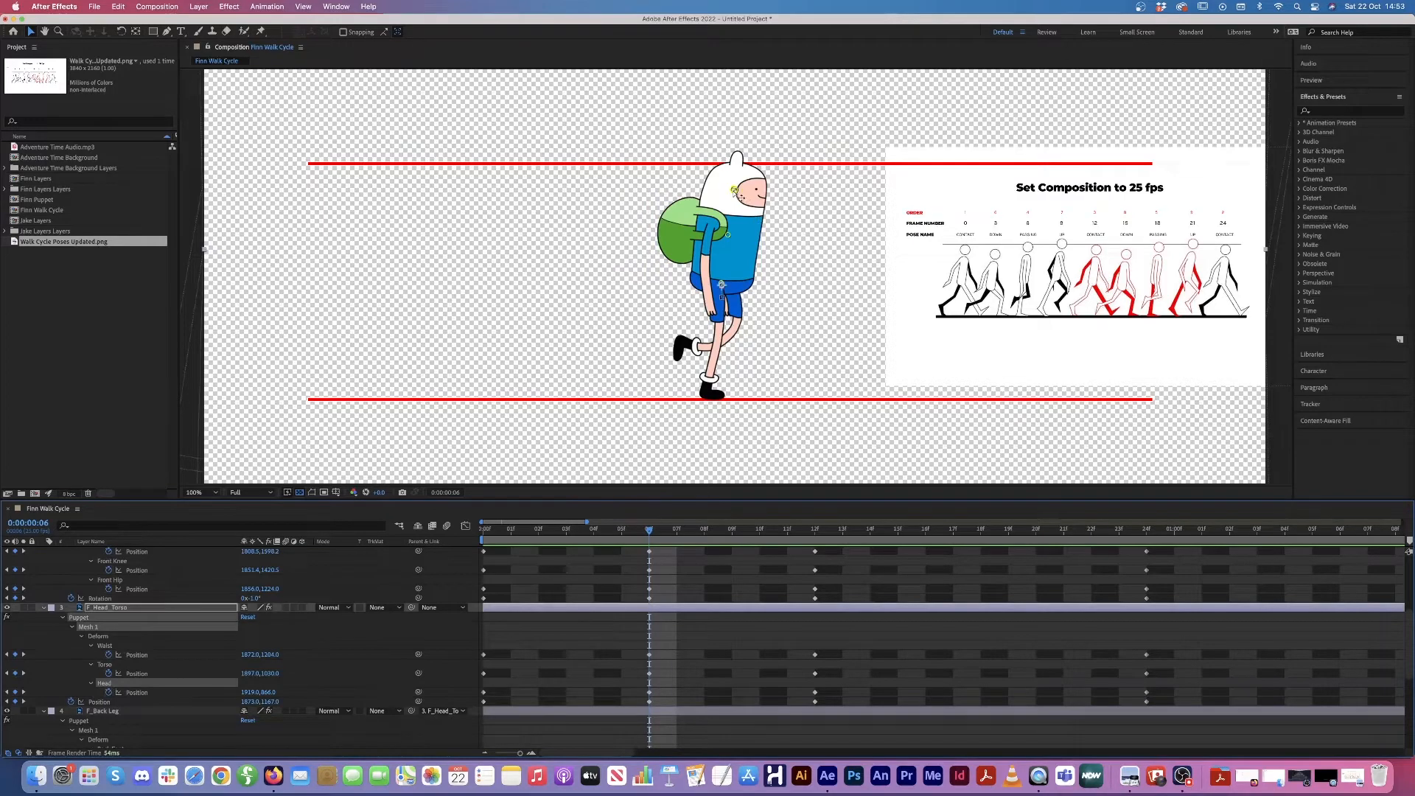
mouse_move(735, 191)
mouse_down()
mouse_move(727, 238)
mouse_move(733, 194)
mouse_up()
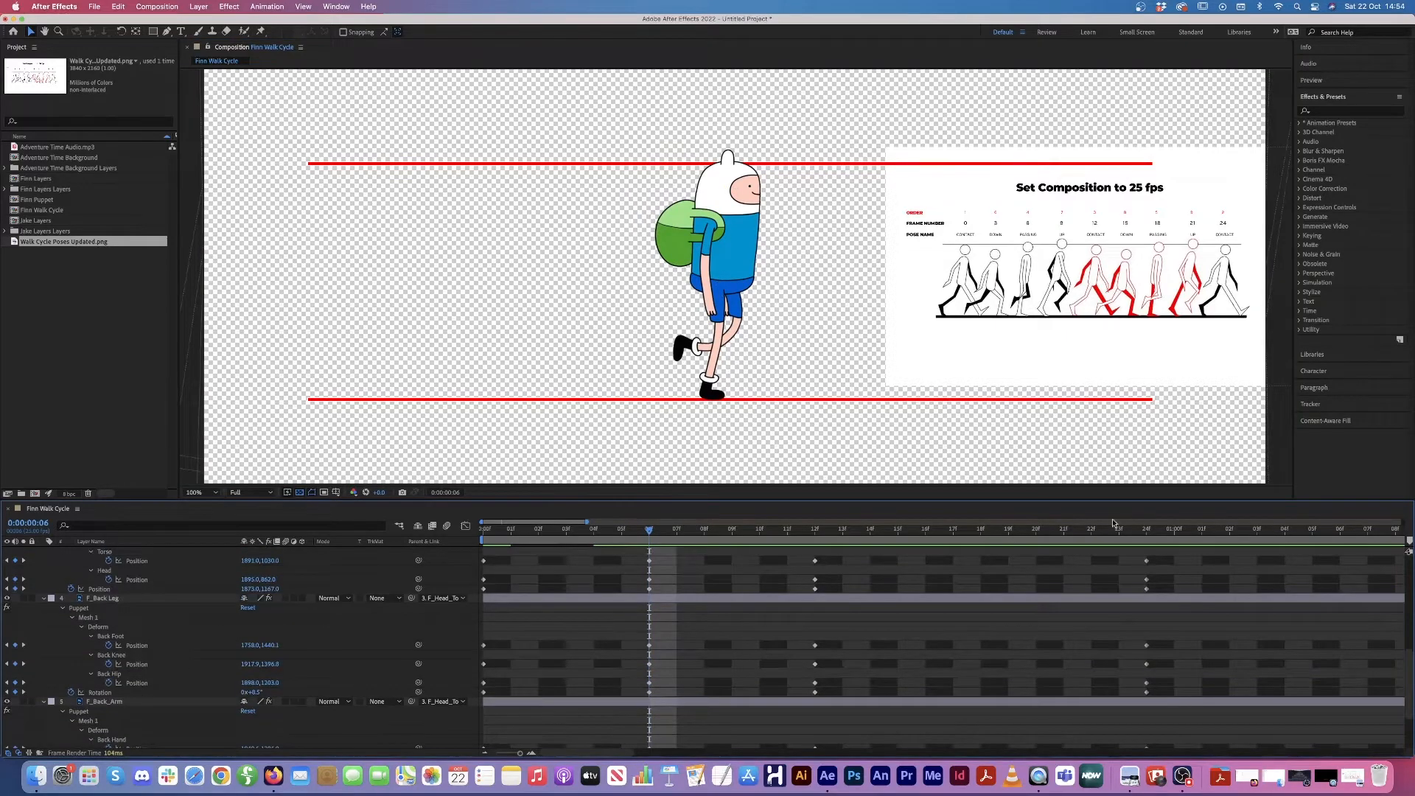
Step: Copy the F_Head_Torso Waist, Torso, Head and layer Position keyframes from frame 6 to frame 18
scroll(1106, 523, up, 4)
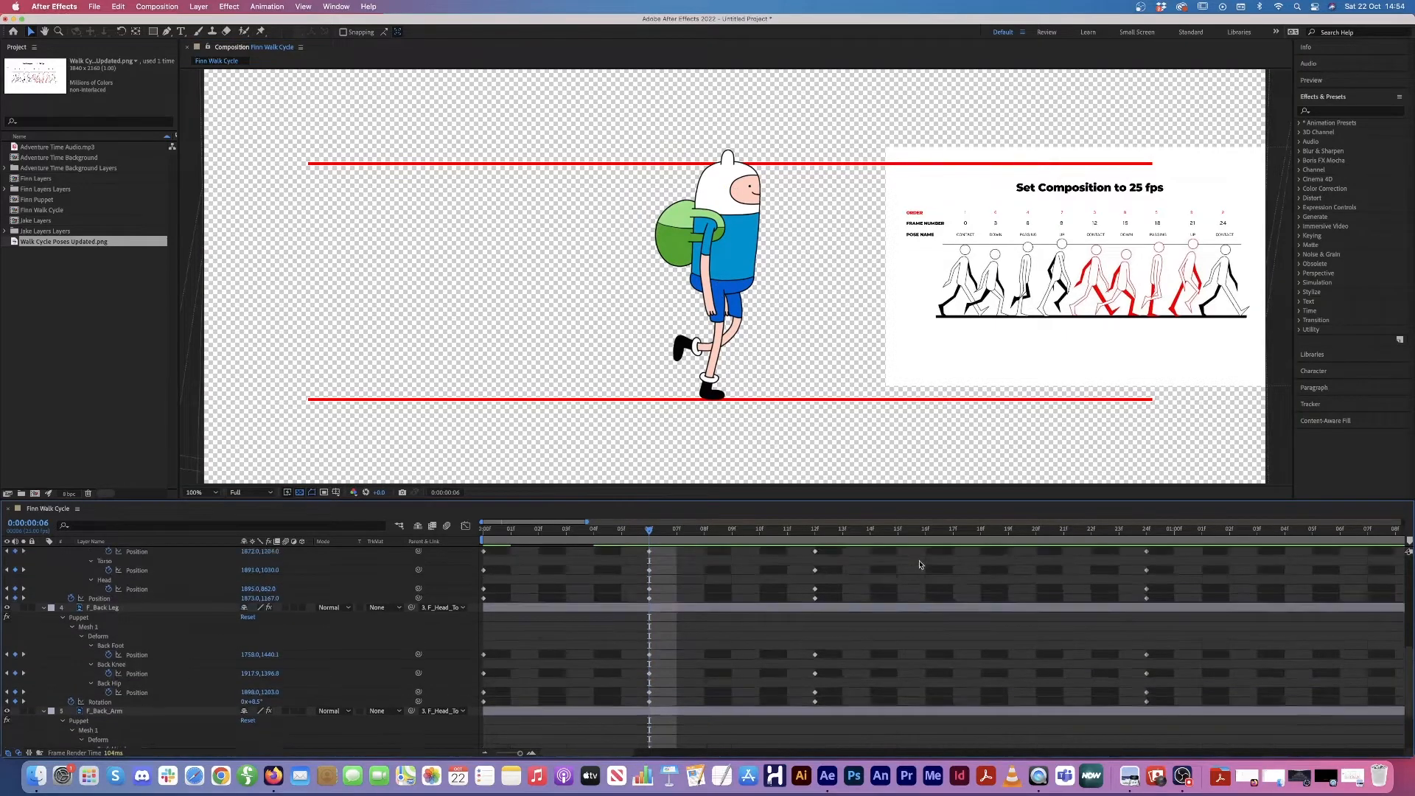
click(984, 530)
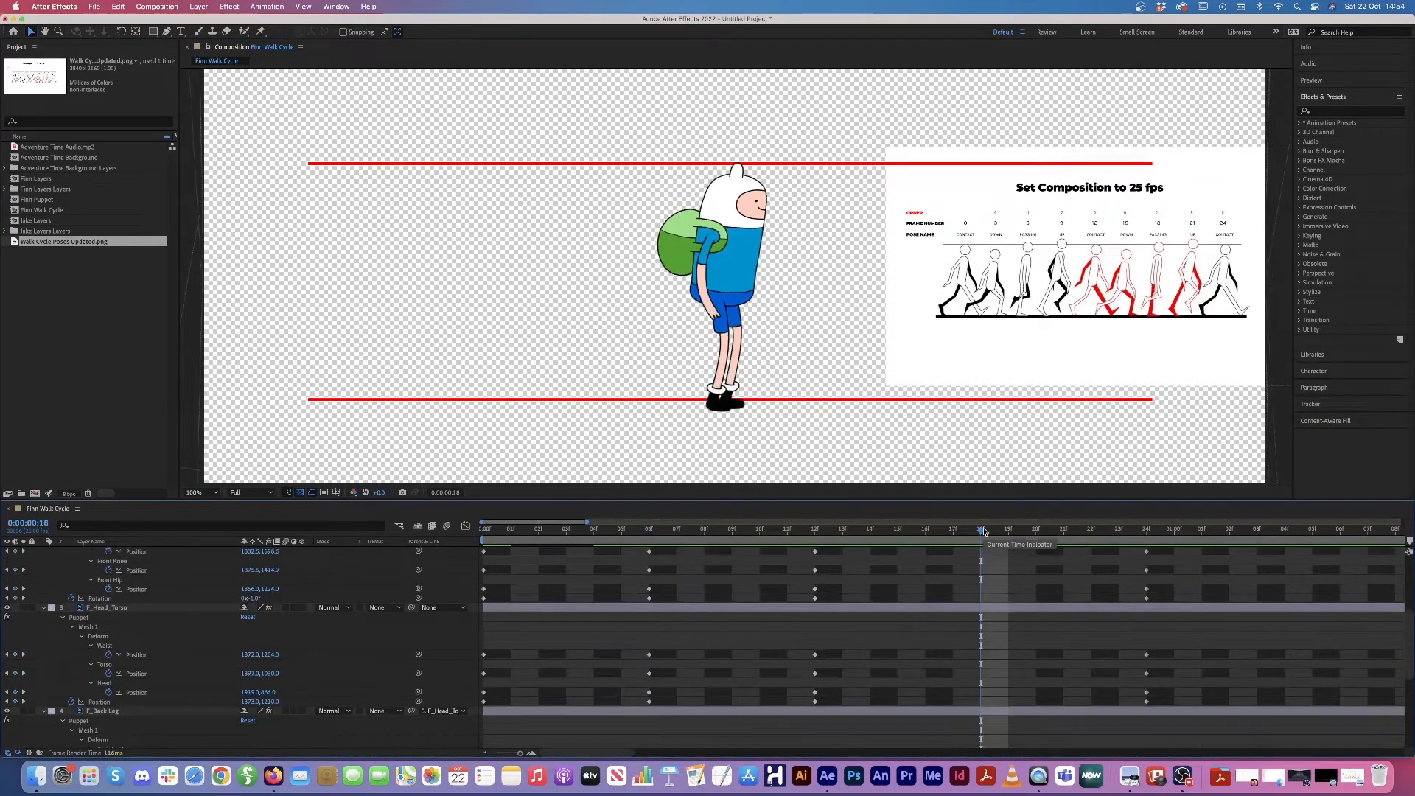
scroll(518, 656, down, 2)
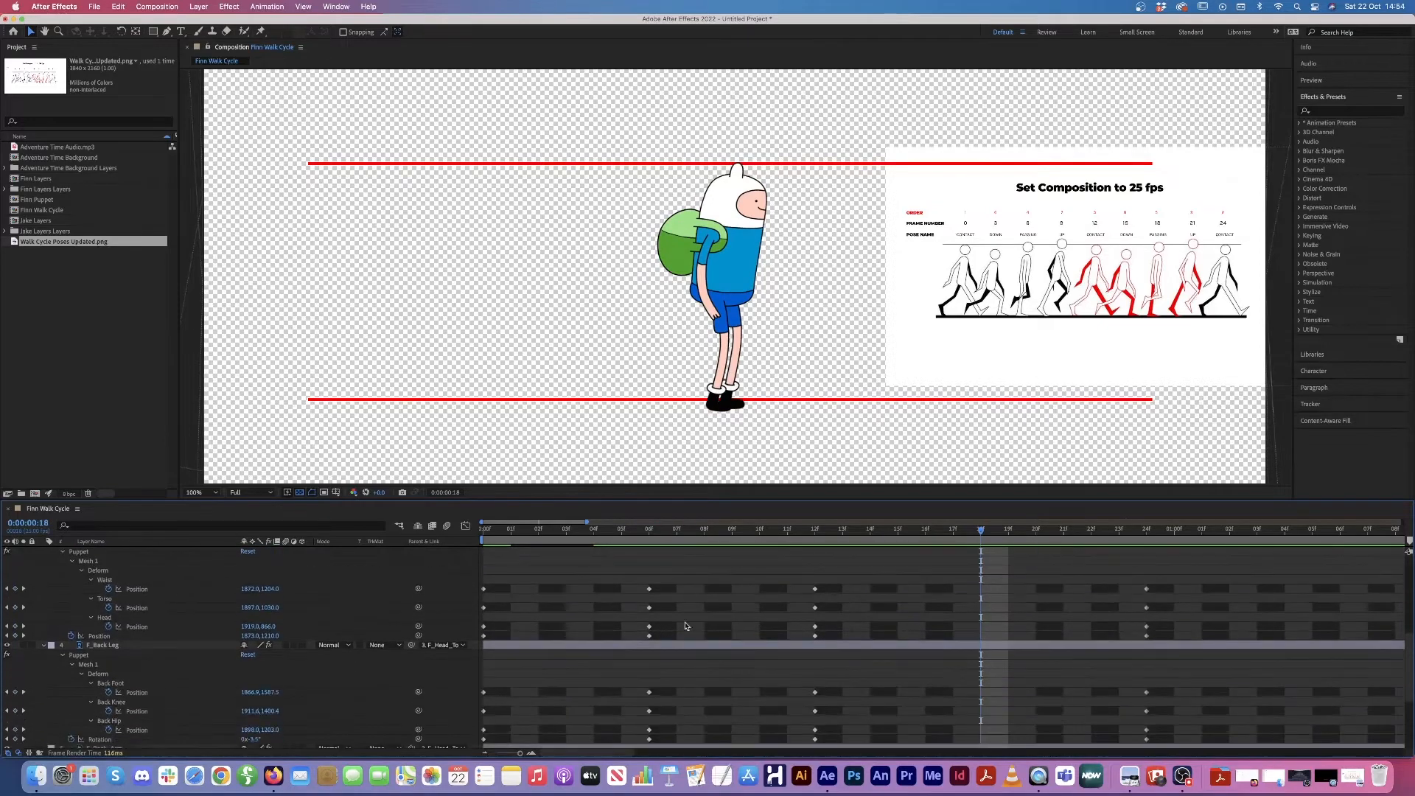
drag(672, 579, 634, 642)
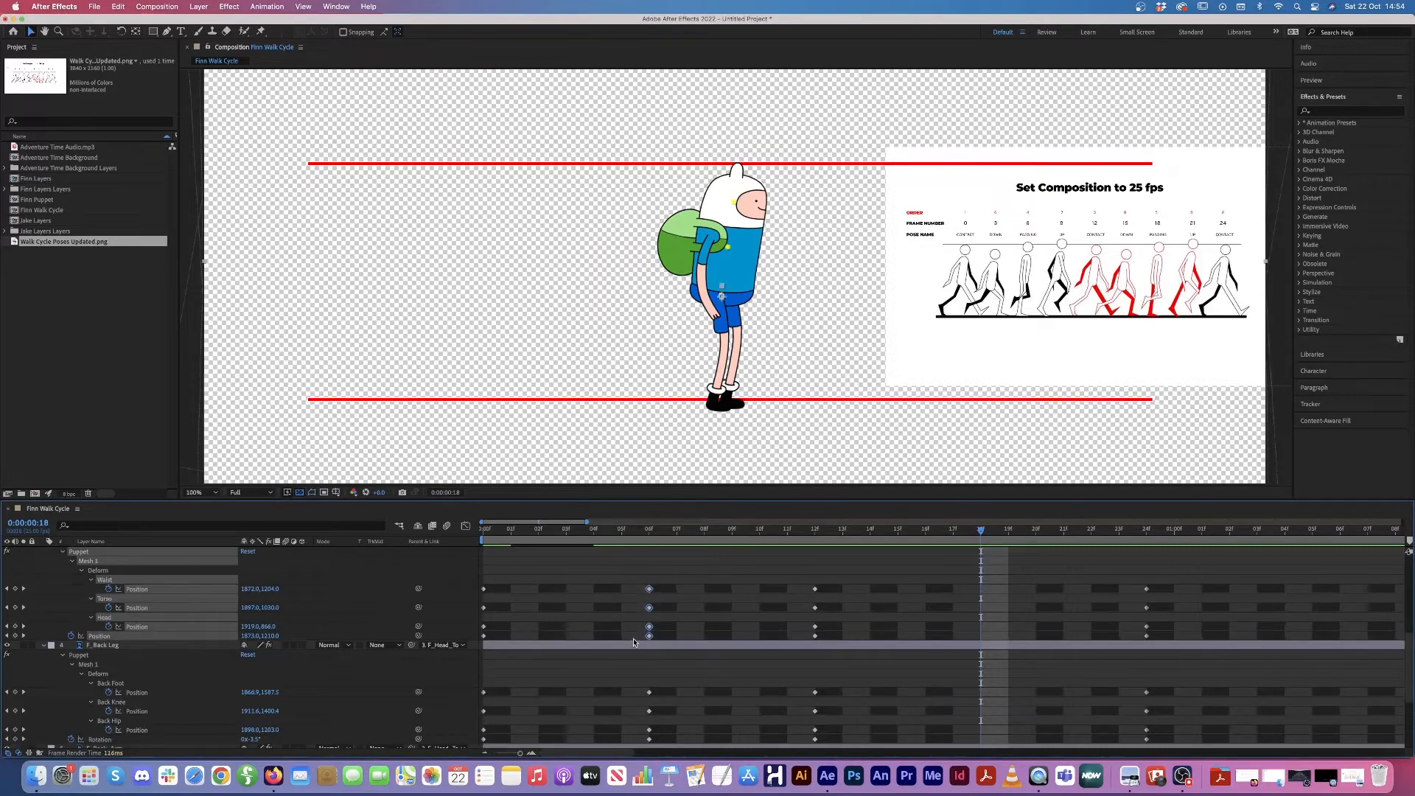
scroll(620, 625, up, 2)
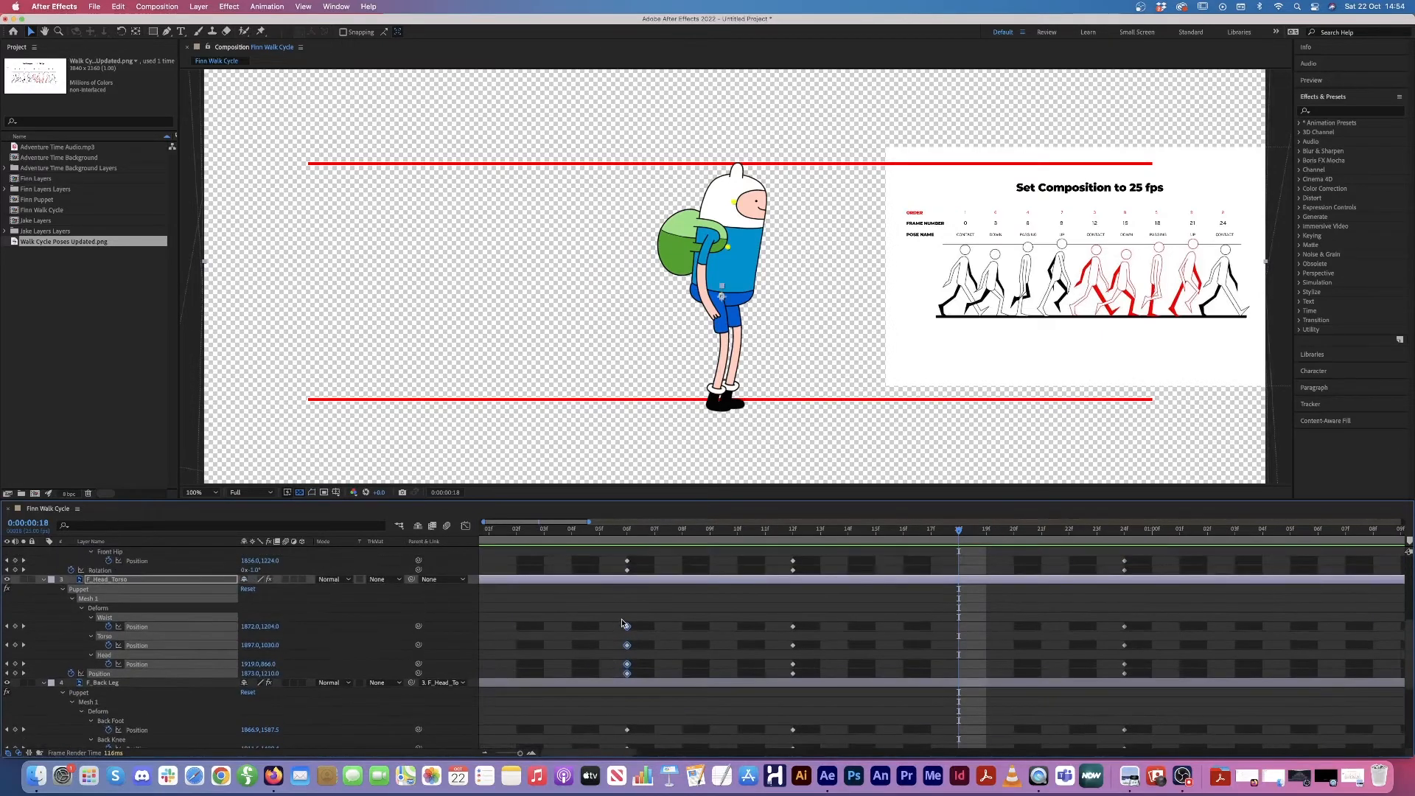
key(cmd+v)
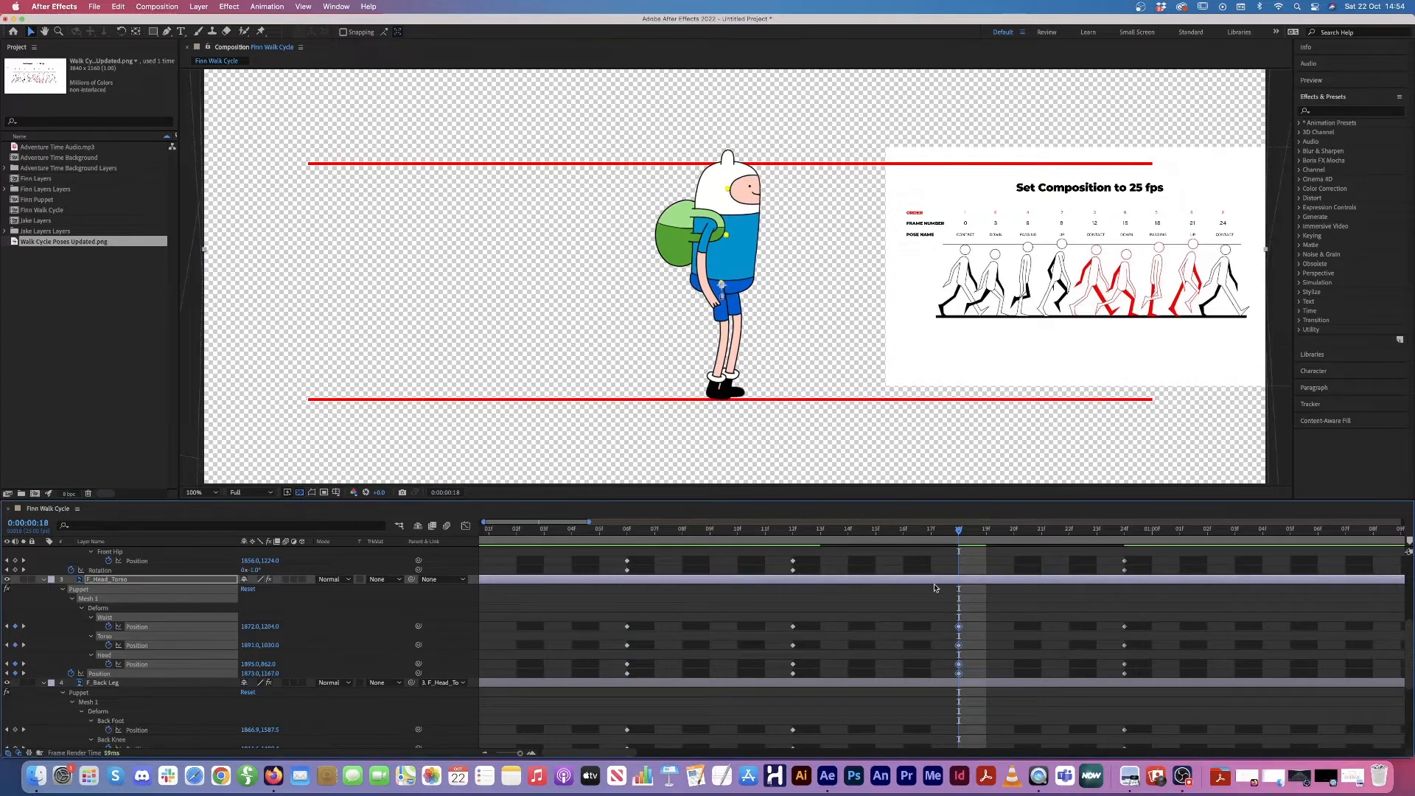
drag(863, 531, 953, 572)
Step: At frame 18, straighten F_Front_Arm with Front Elbow about 1817, 1154 and Front Hand about 1850, 1291, and keyframe Front Shoulder Position and layer Rotation
scroll(953, 570, up, 5)
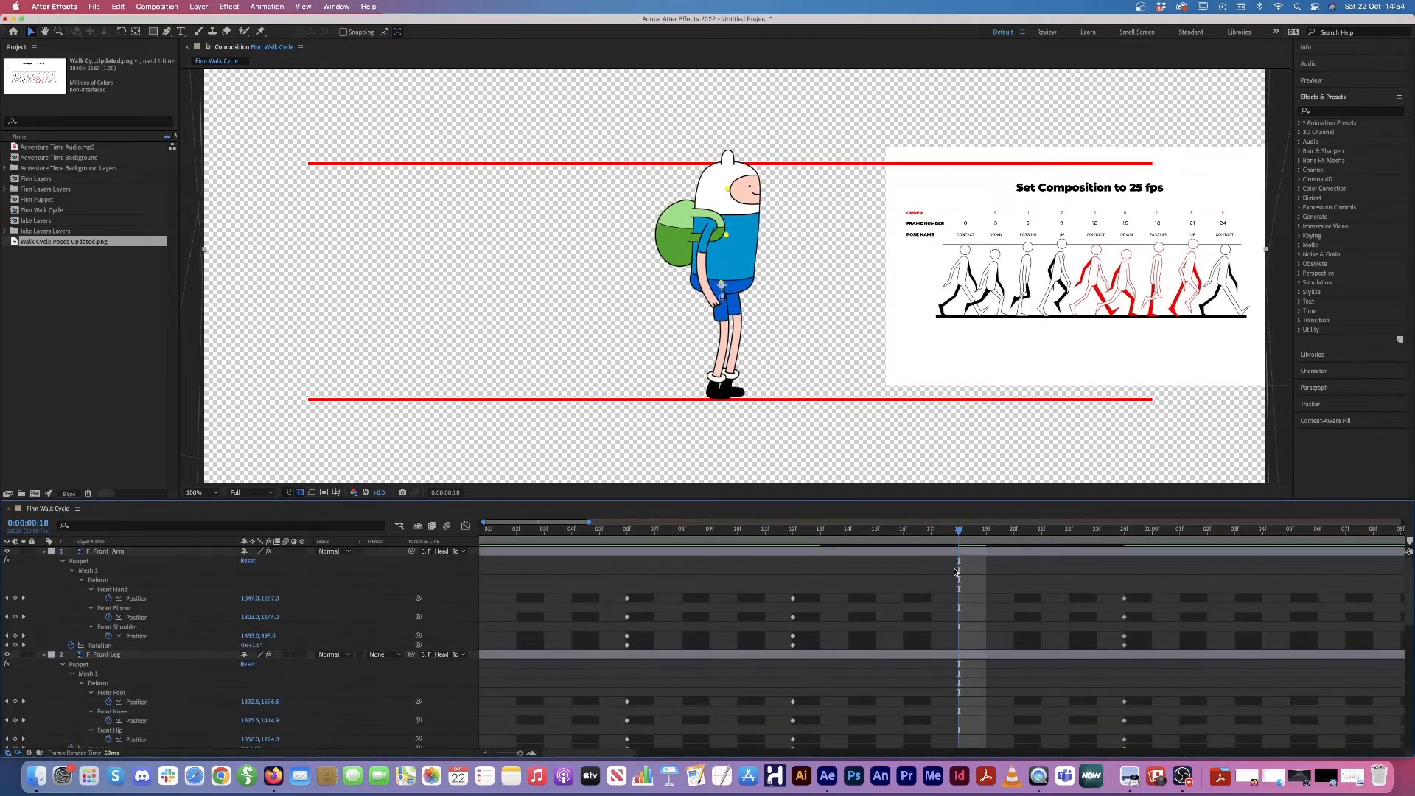
click(140, 572)
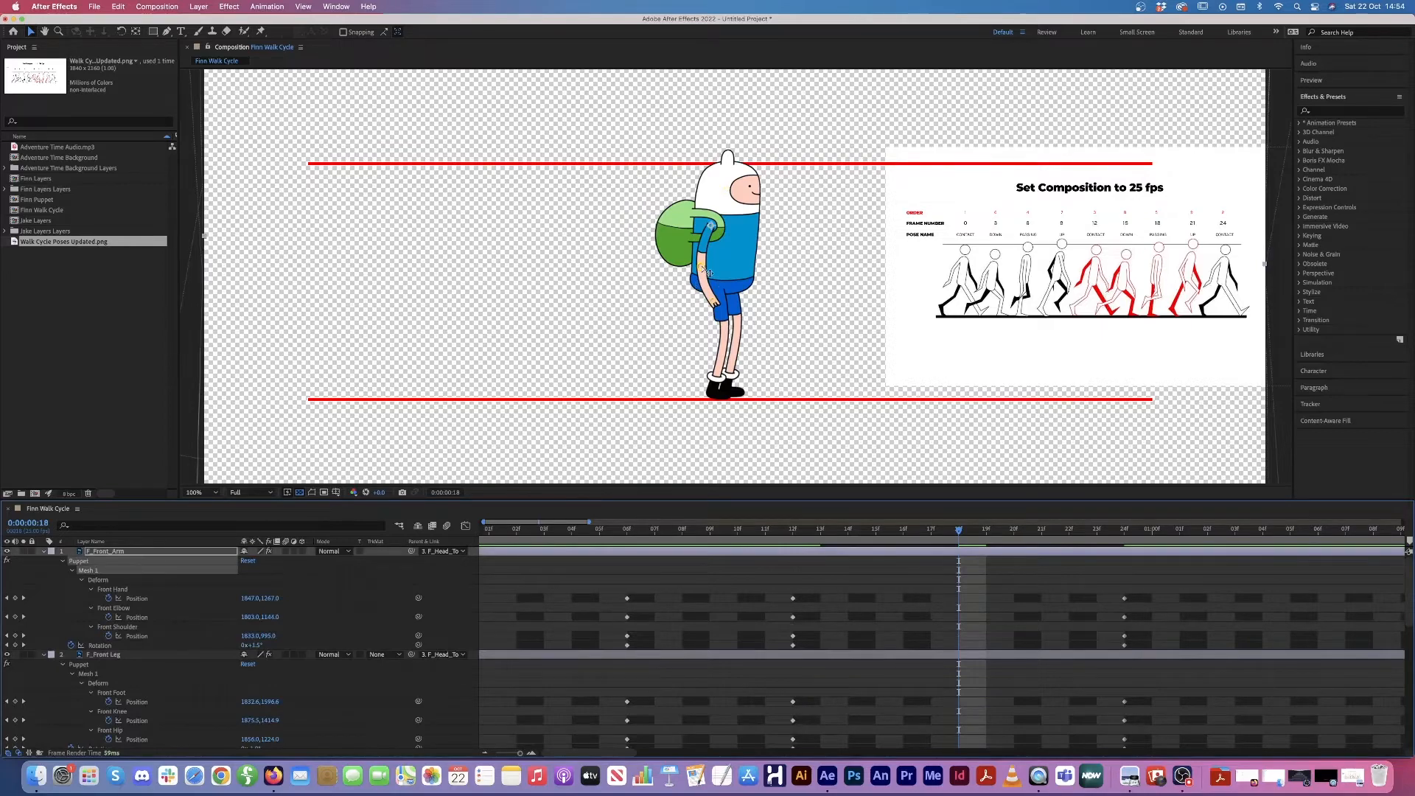
drag(706, 273, 714, 310)
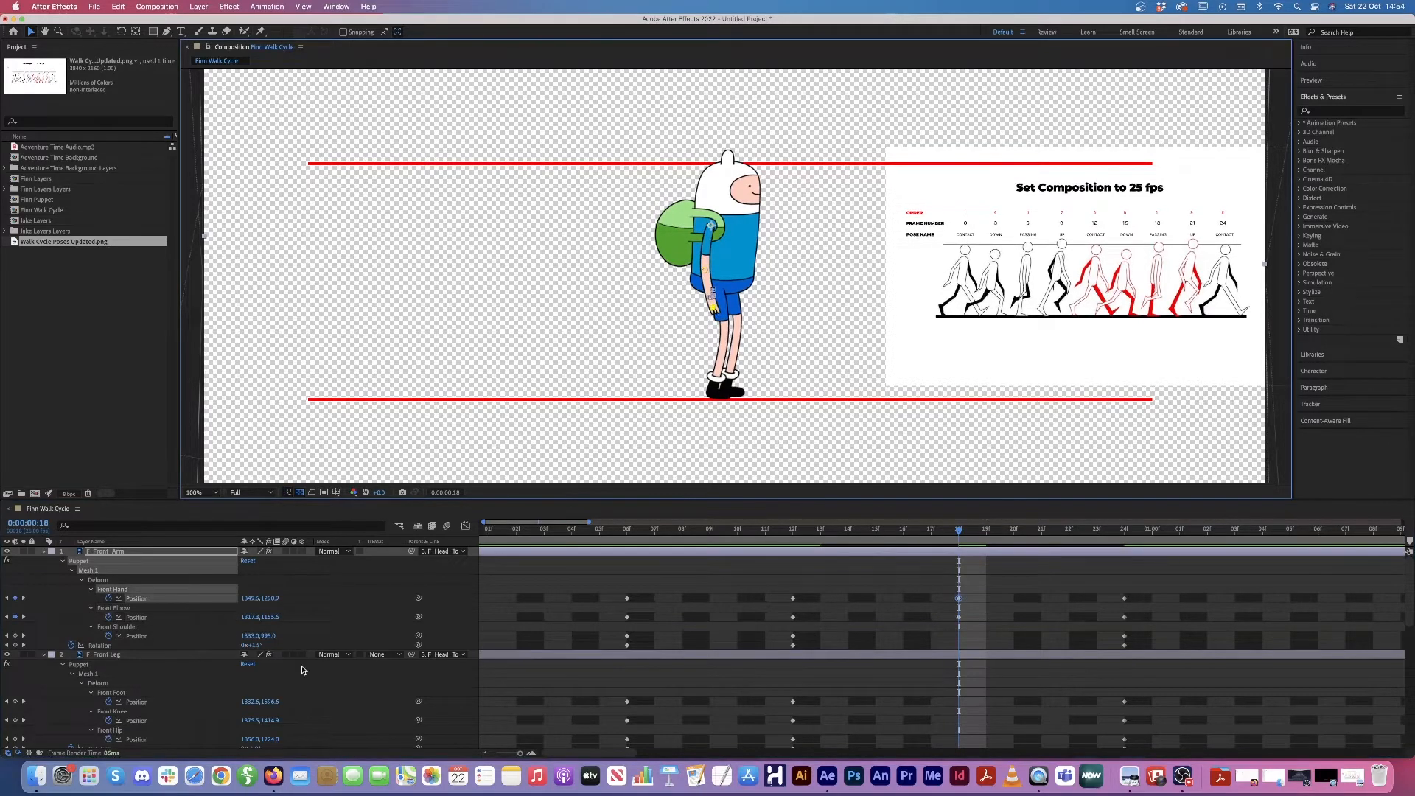
click(15, 635)
click(15, 645)
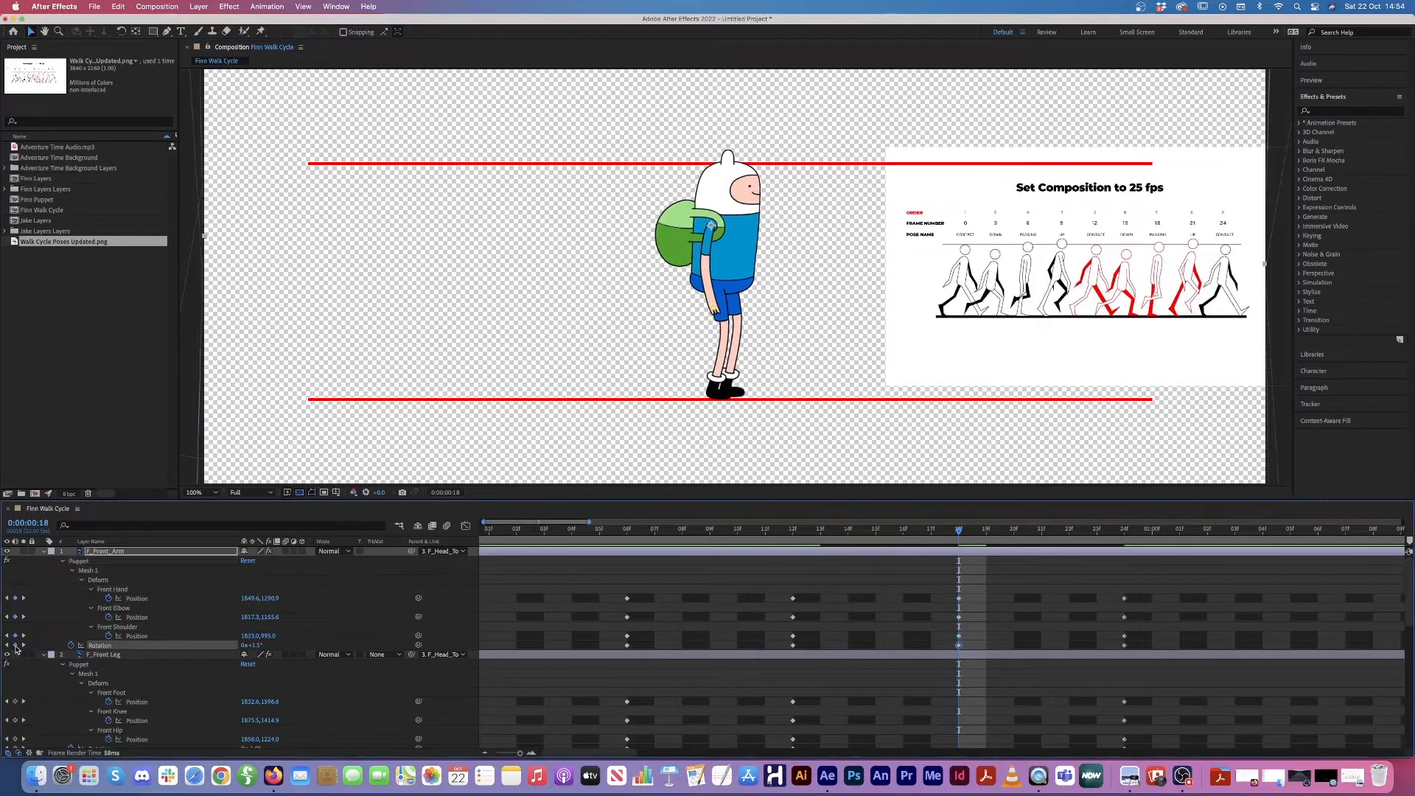
Step: At frame 18, rotate F_Front Leg to -14° and bend it with Front Knee about 1874, 1397 and Front Foot about 1712, 1438
scroll(218, 626, down, 3)
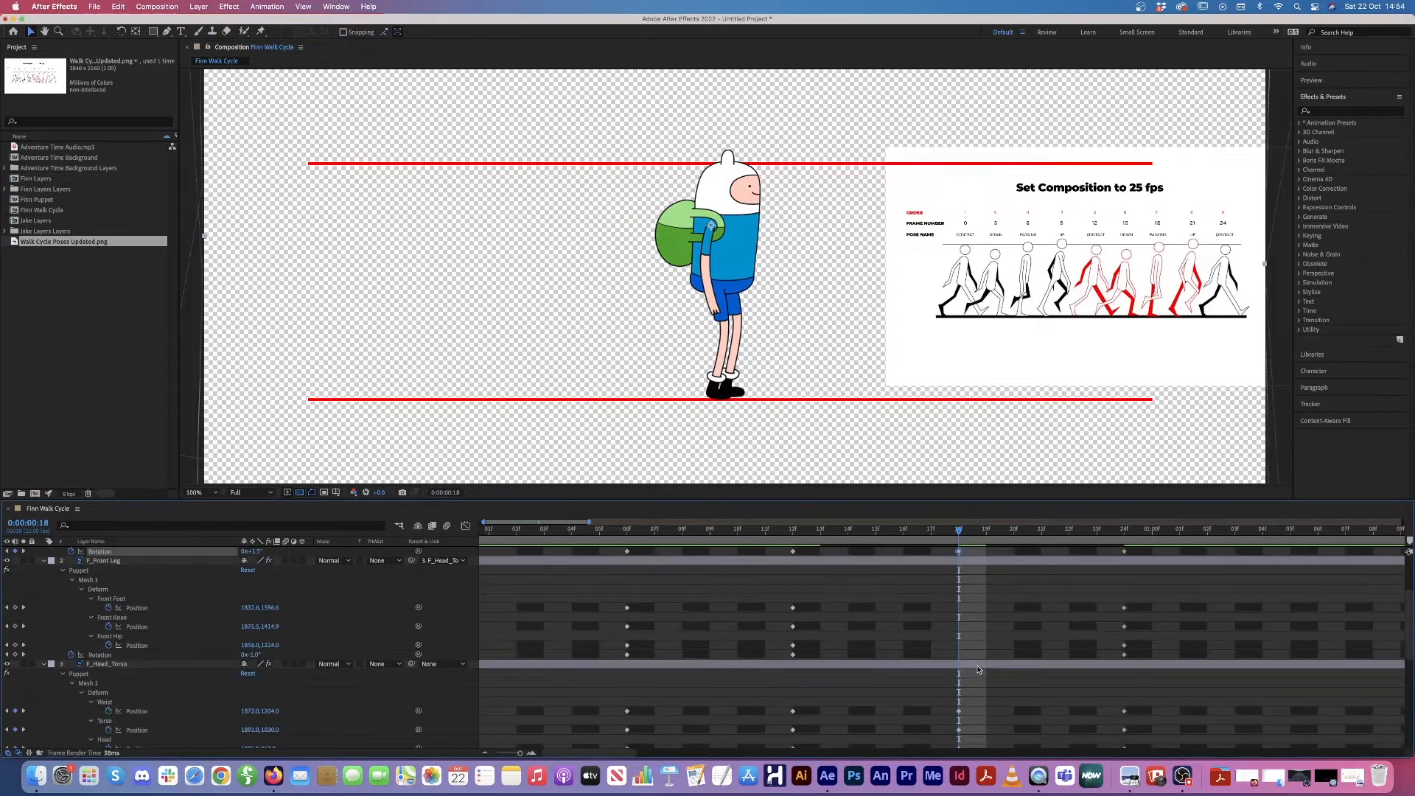
click(143, 562)
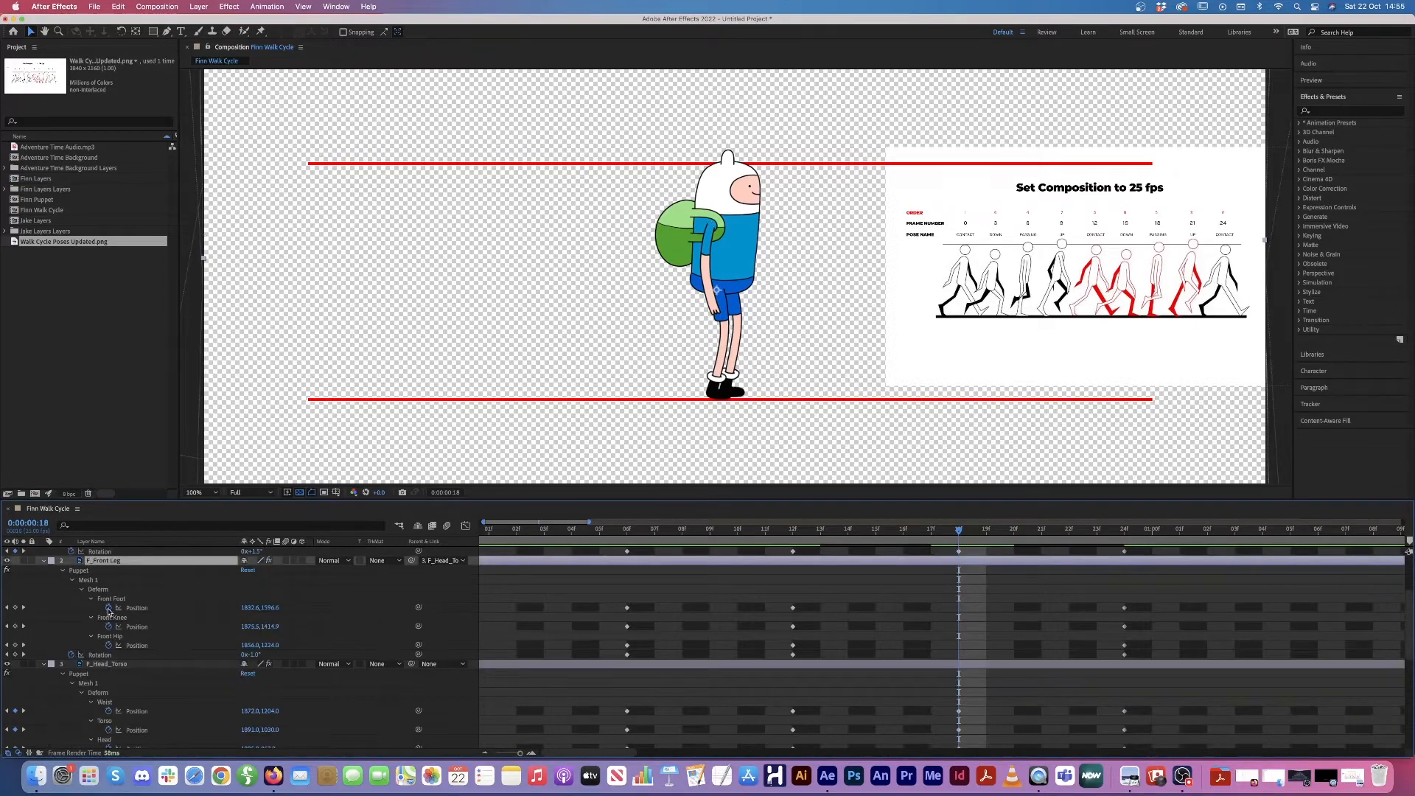
drag(255, 656, 266, 656)
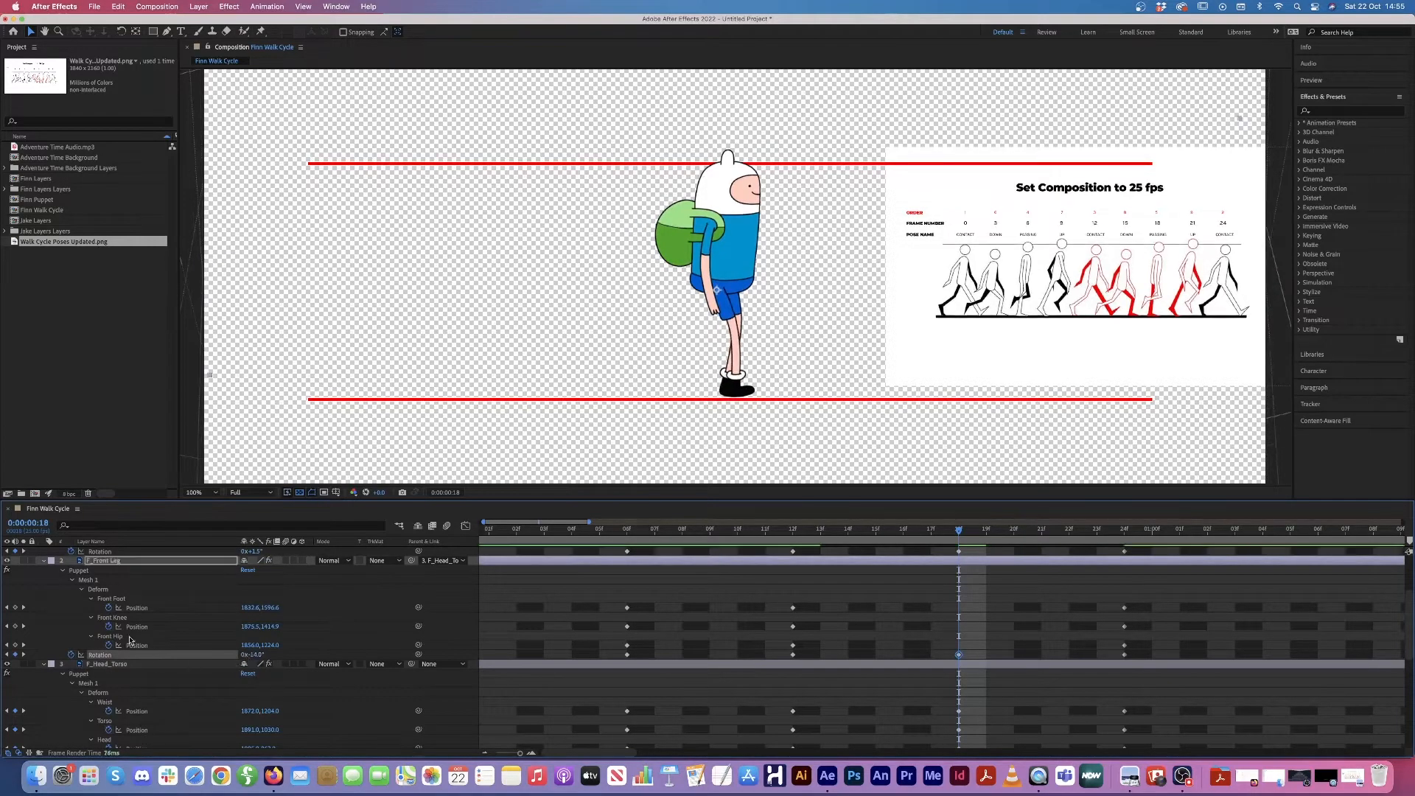
click(305, 596)
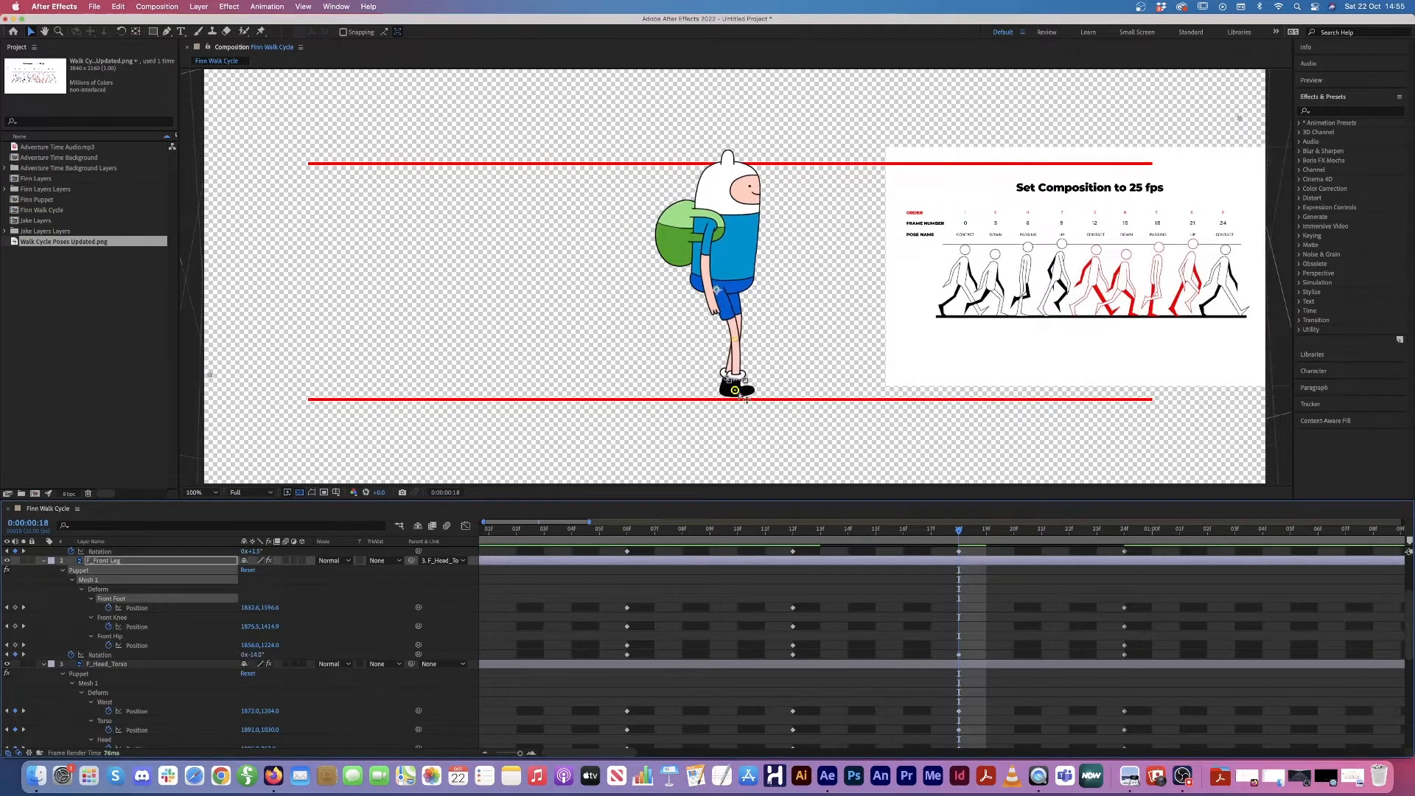
drag(735, 391, 699, 362)
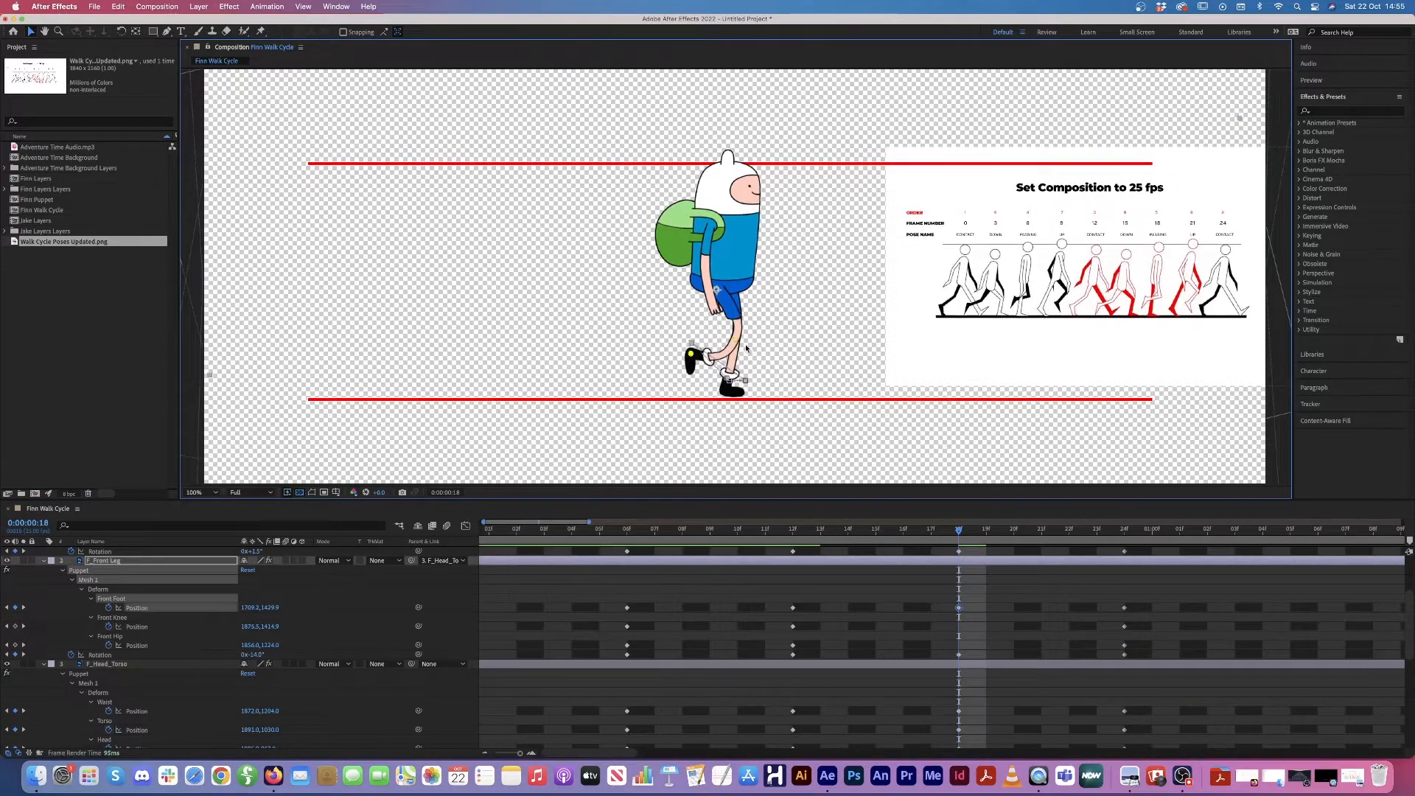
drag(736, 342, 699, 356)
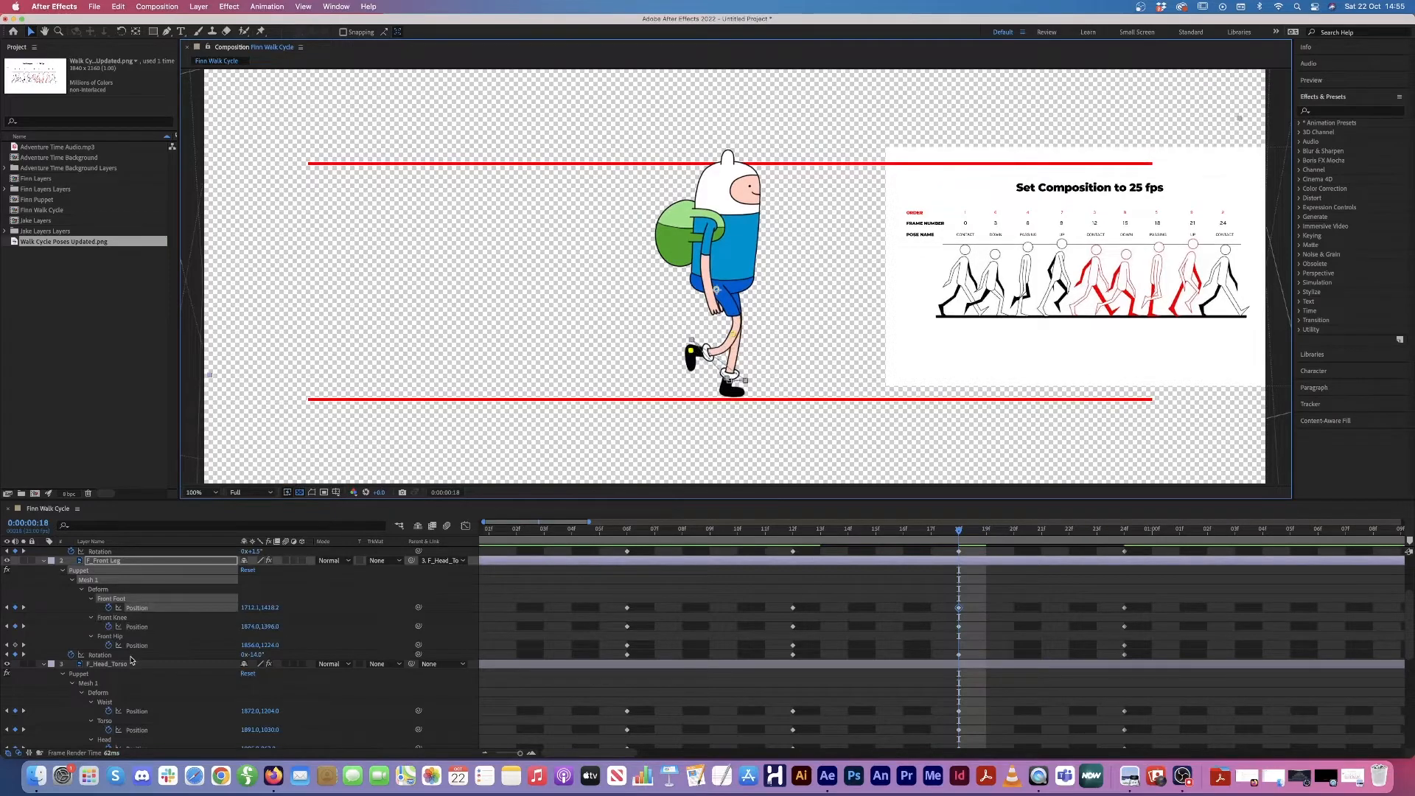
Step: At frame 18, set the F_Back Leg layer's Rotation to 1.5°
scroll(146, 587, down, 10)
click(147, 566)
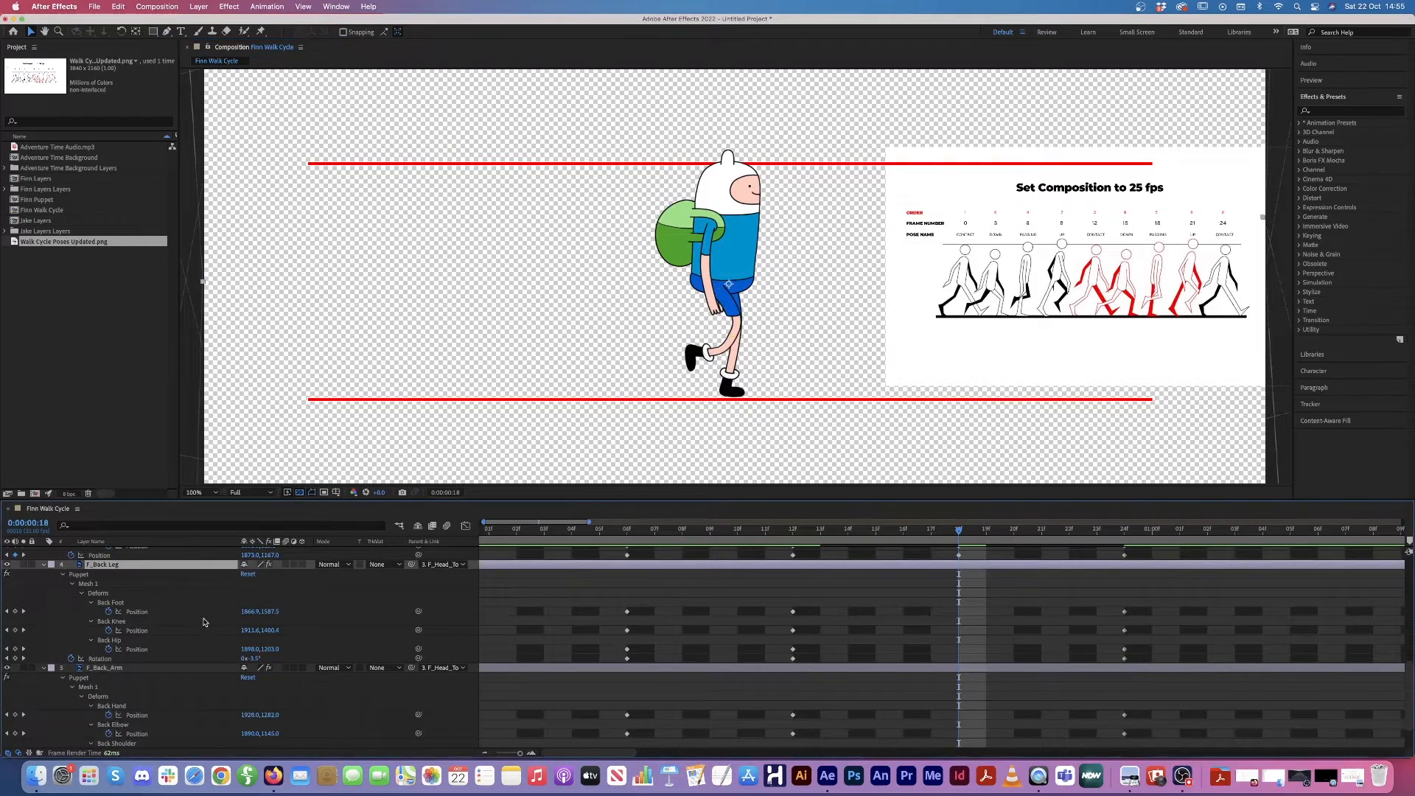
drag(253, 659, 259, 658)
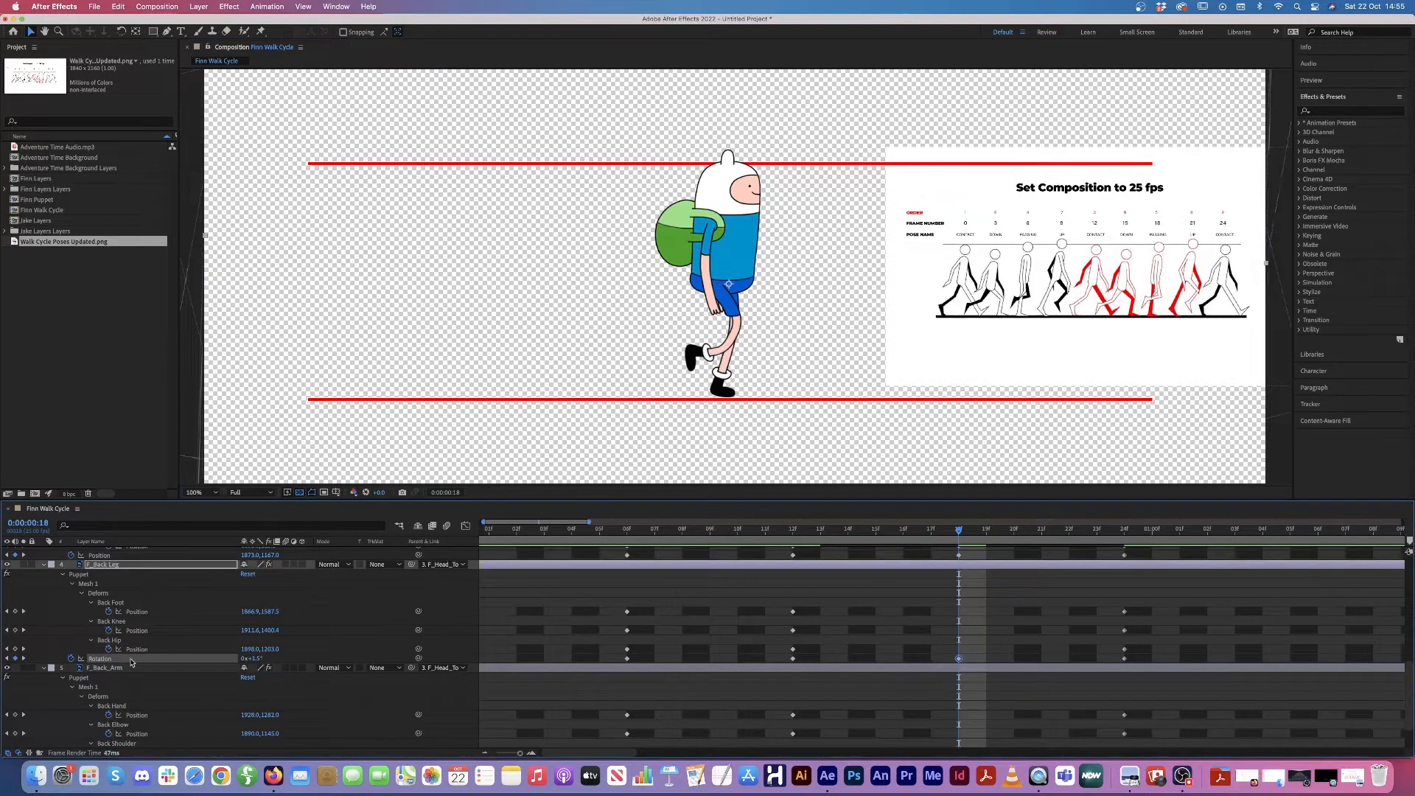
scroll(134, 728, down, 1)
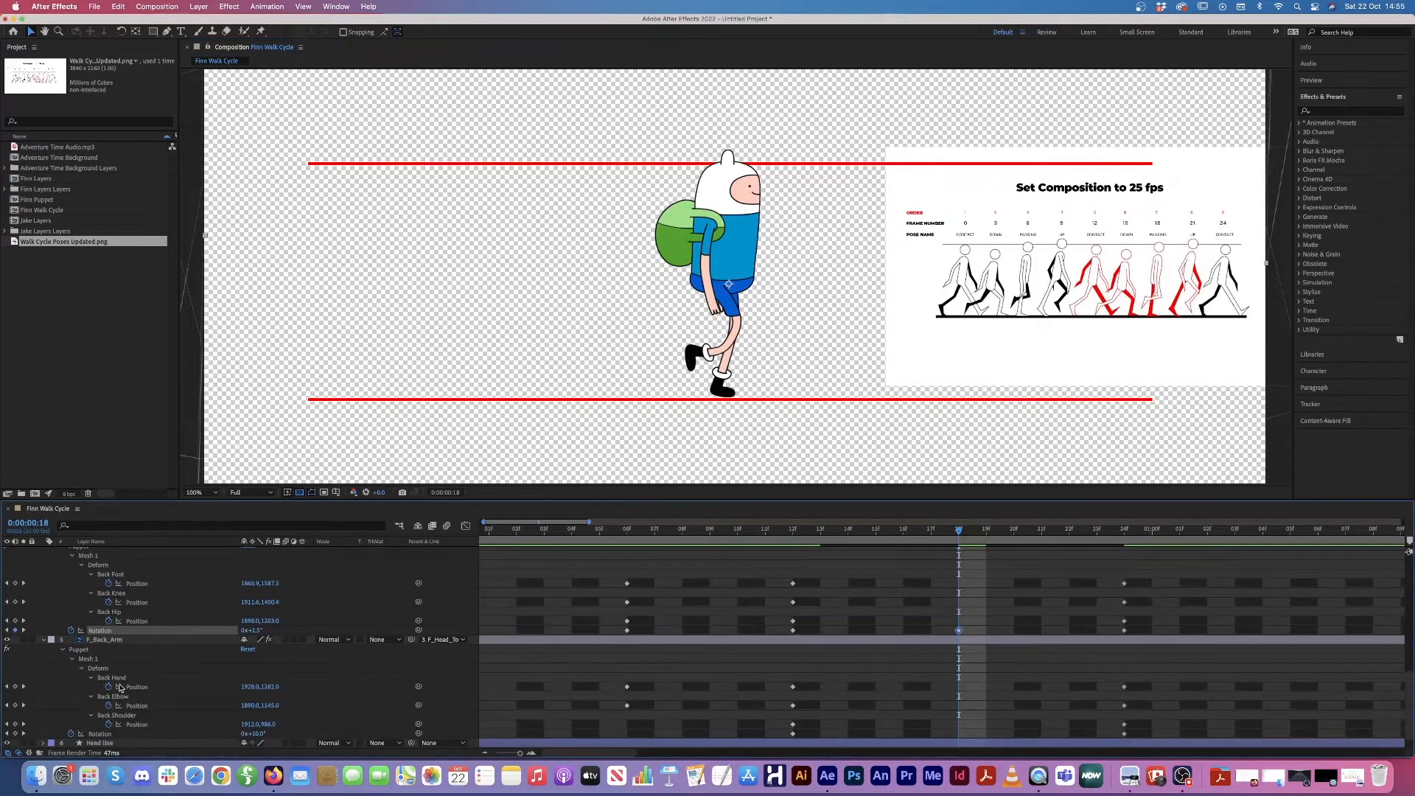
Step: At frame 18, straighten F_Back Leg with Back Knee about 1890, 1402 and Back Foot about 1859, 1598, and keyframe Back Hip Position
scroll(120, 643, up, 2)
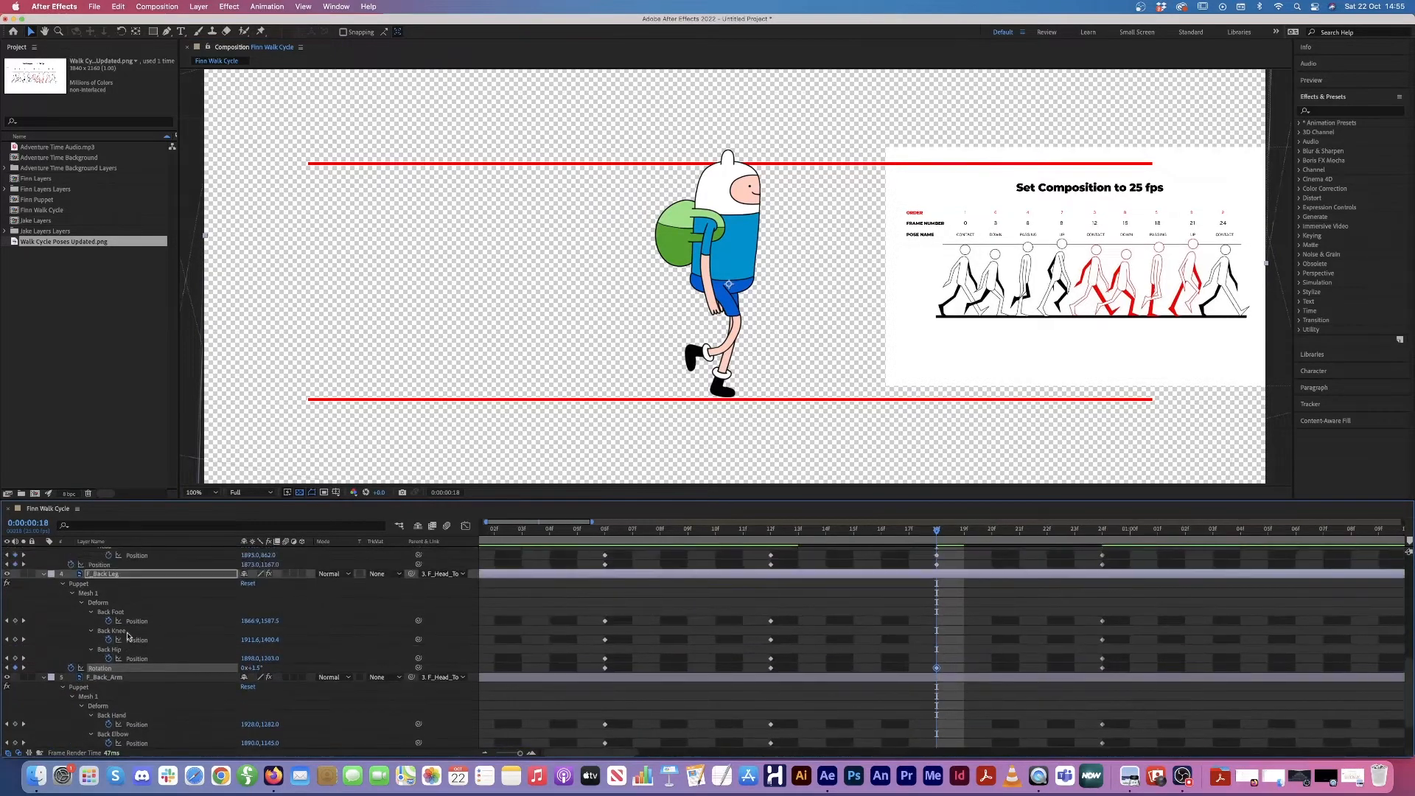
click(127, 633)
drag(741, 348, 719, 393)
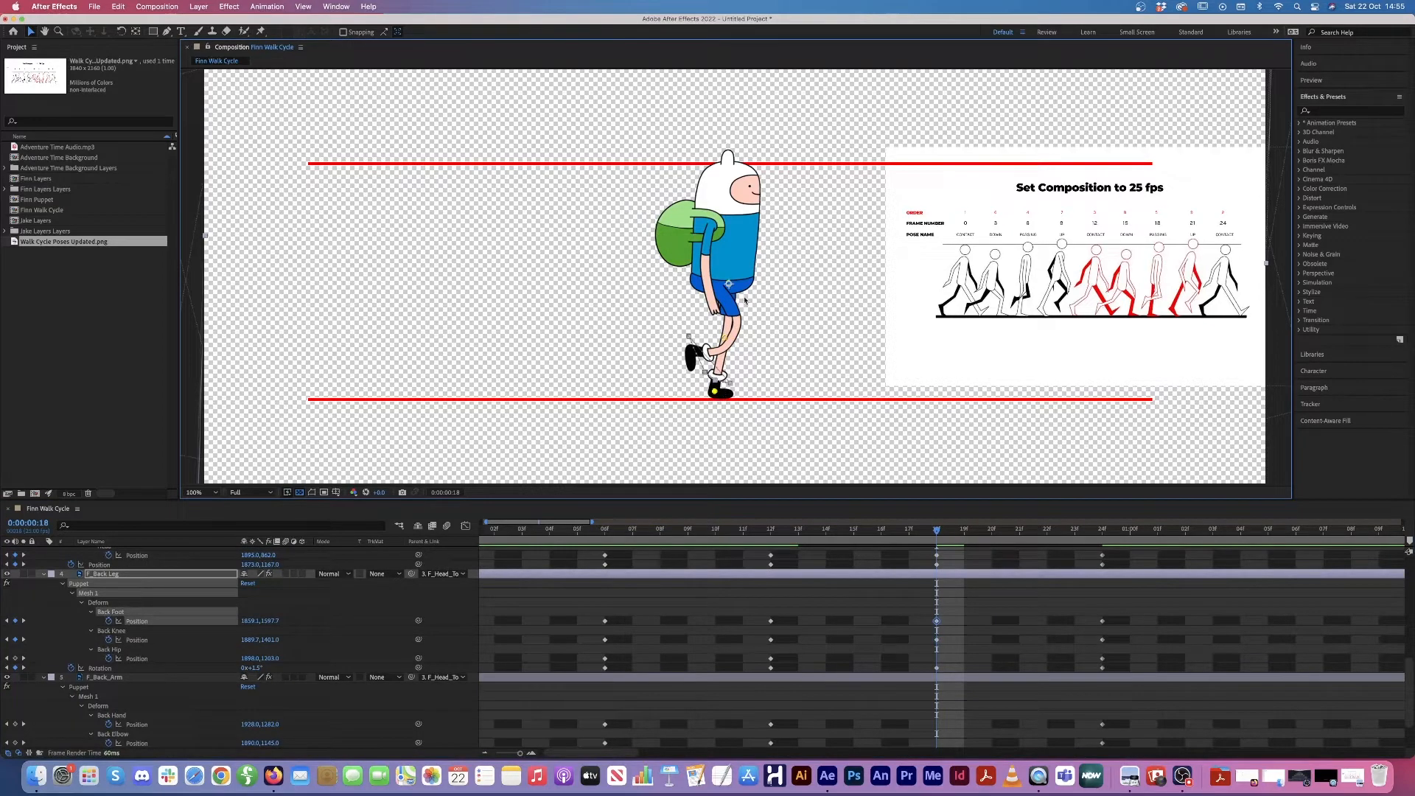
click(15, 658)
scroll(16, 656, up, 3)
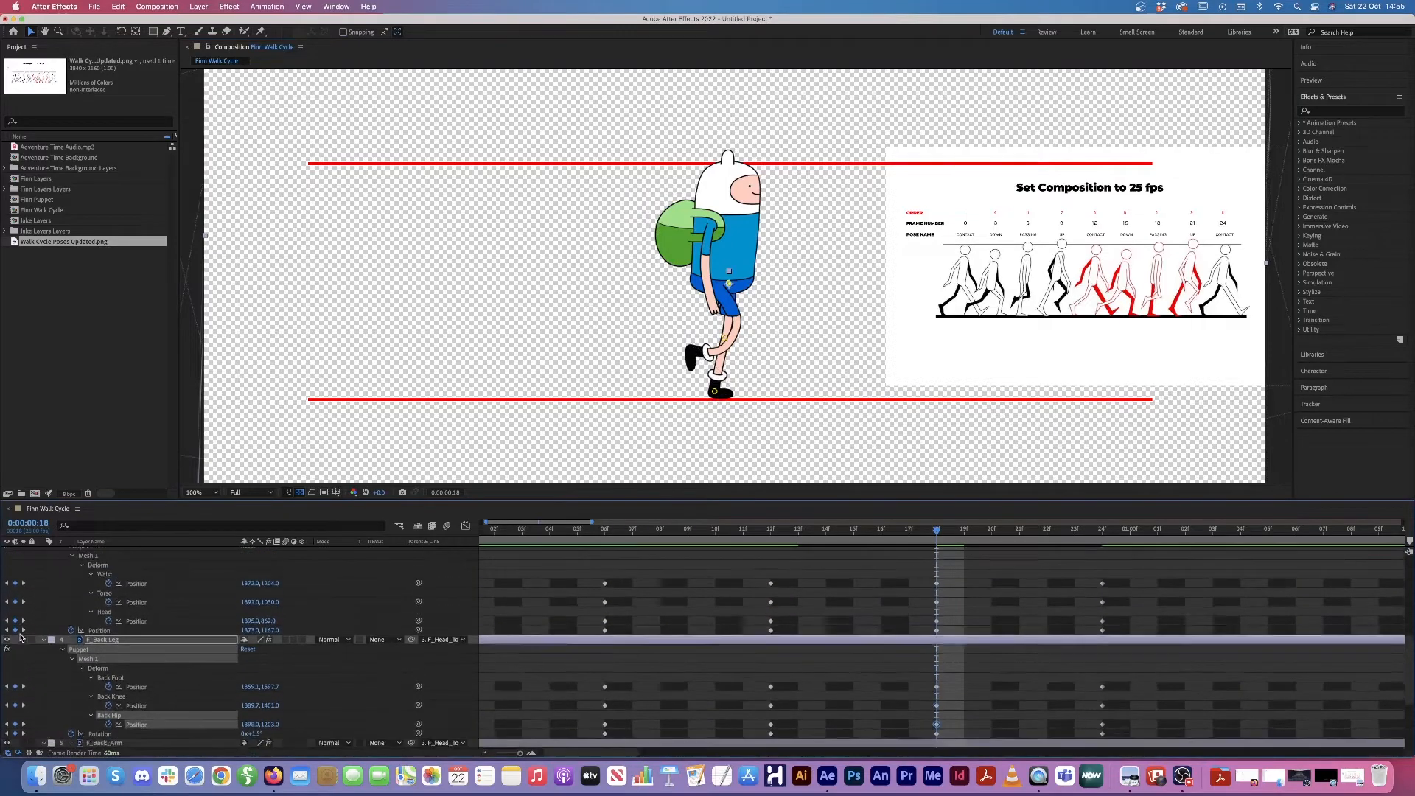
Step: Hide the F_Head_Torso layer so that the back arm is uncovered at frame 18
scroll(19, 637, down, 5)
click(115, 621)
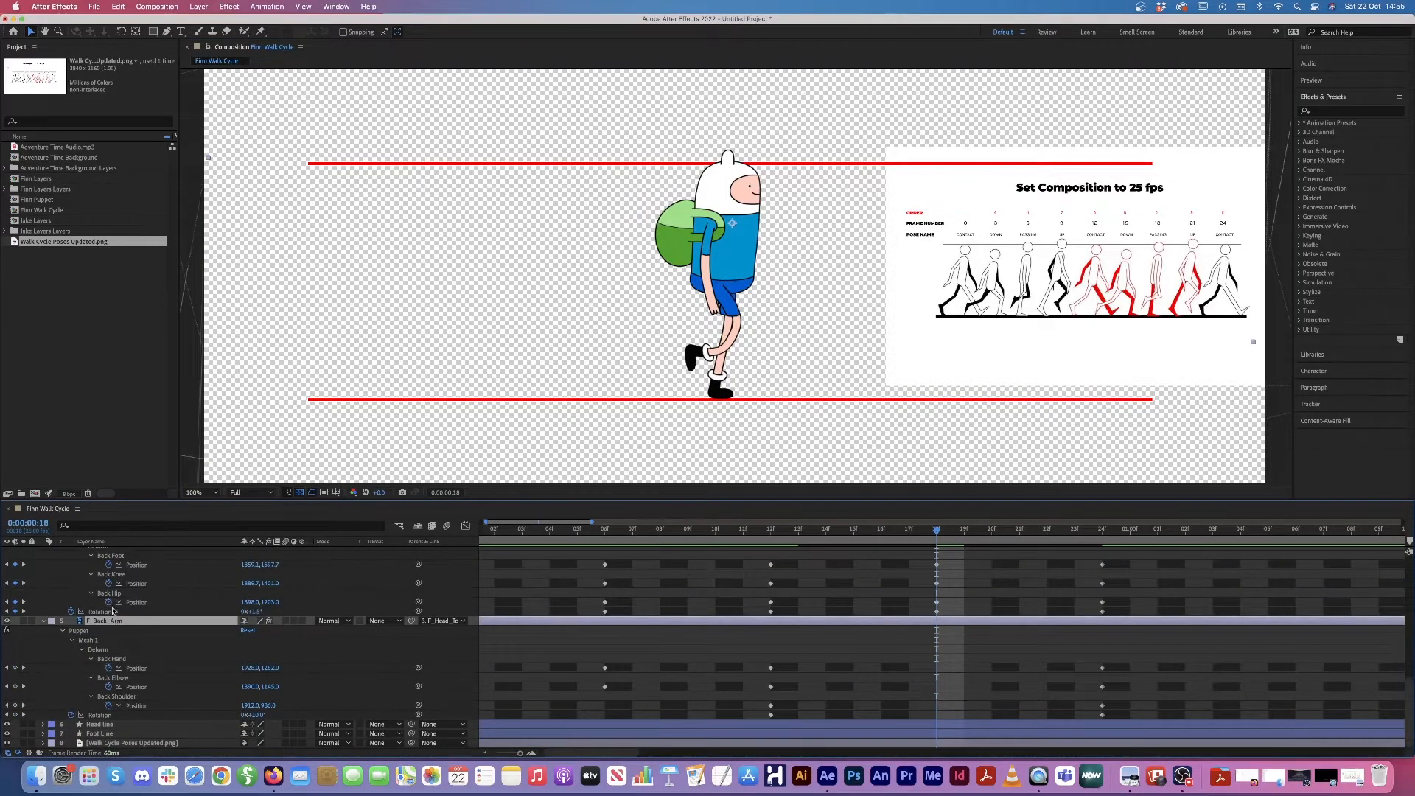
scroll(84, 608, up, 5)
scroll(81, 604, up, 3)
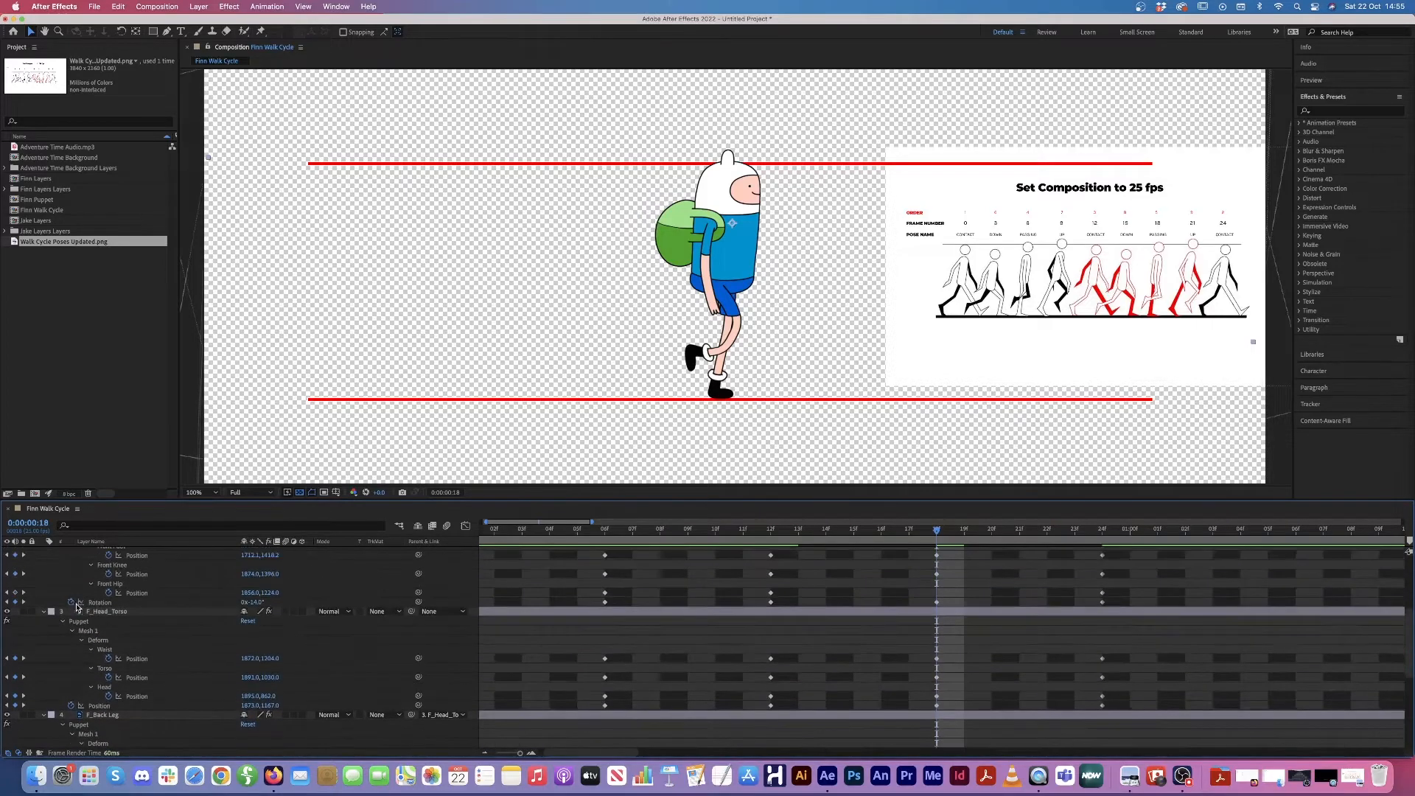
click(8, 612)
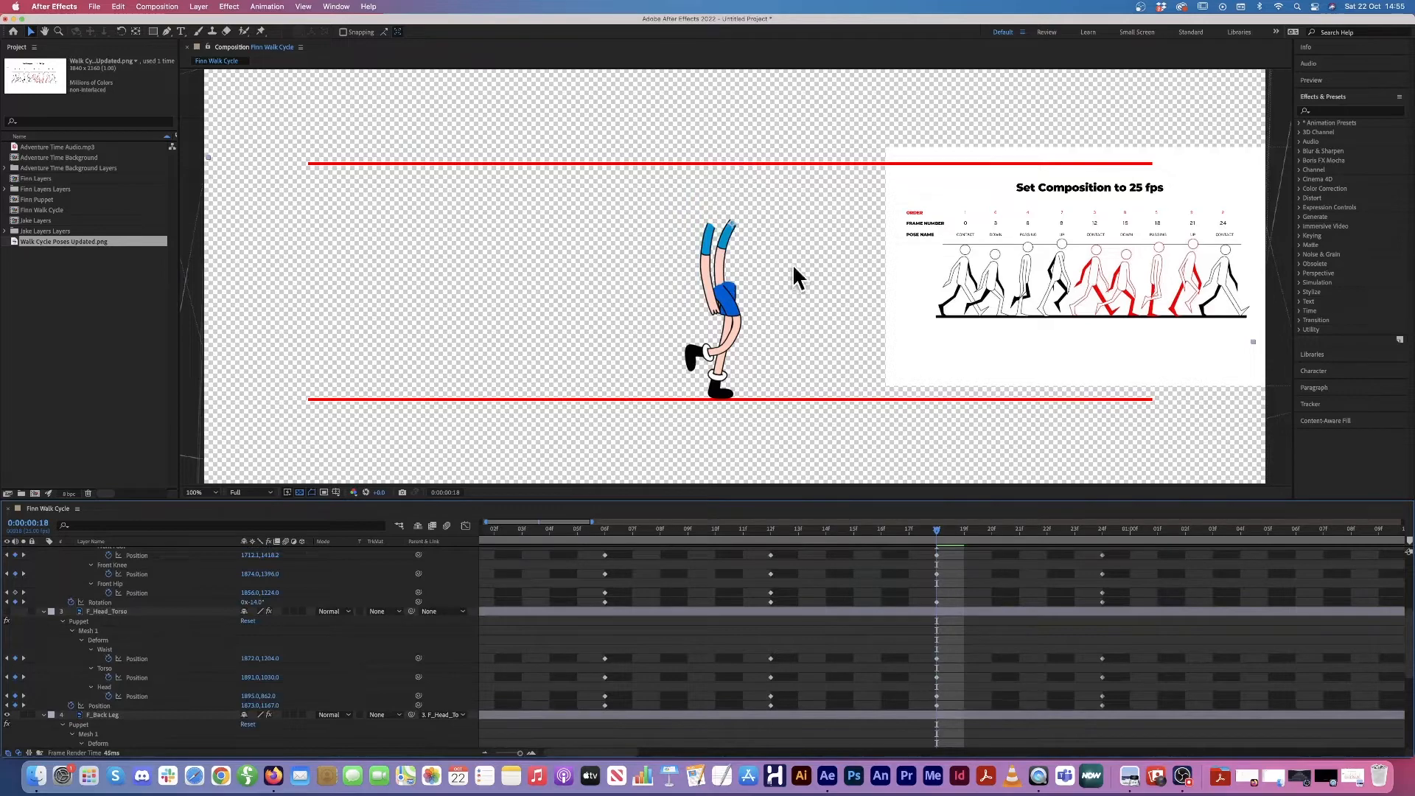
Step: At frame 18, pose F_Back_Arm with Back Elbow about 1909, 1150 and Back Hand about 1948, 1295, then show F_Head_Torso again
scroll(120, 709, down, 2)
scroll(121, 709, down, 8)
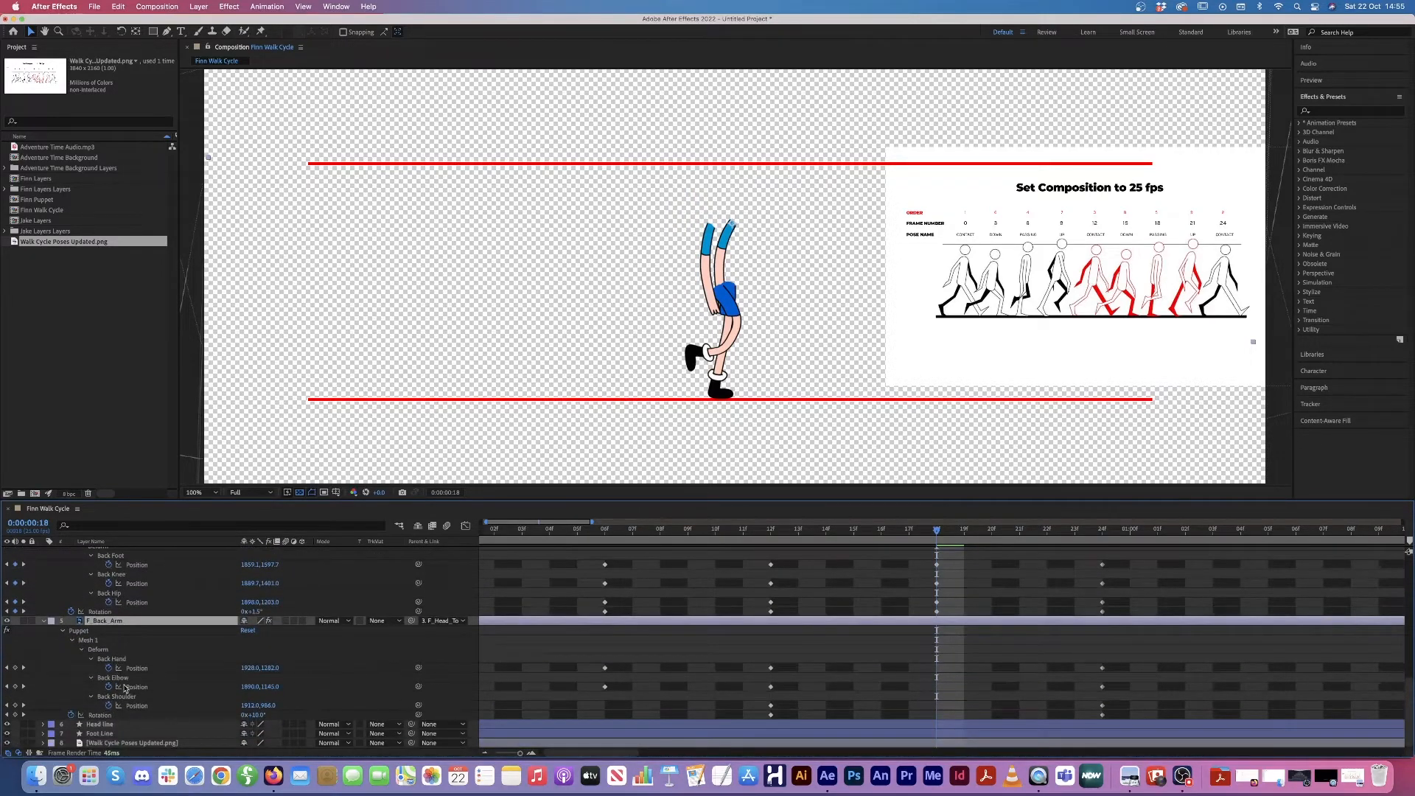
click(122, 678)
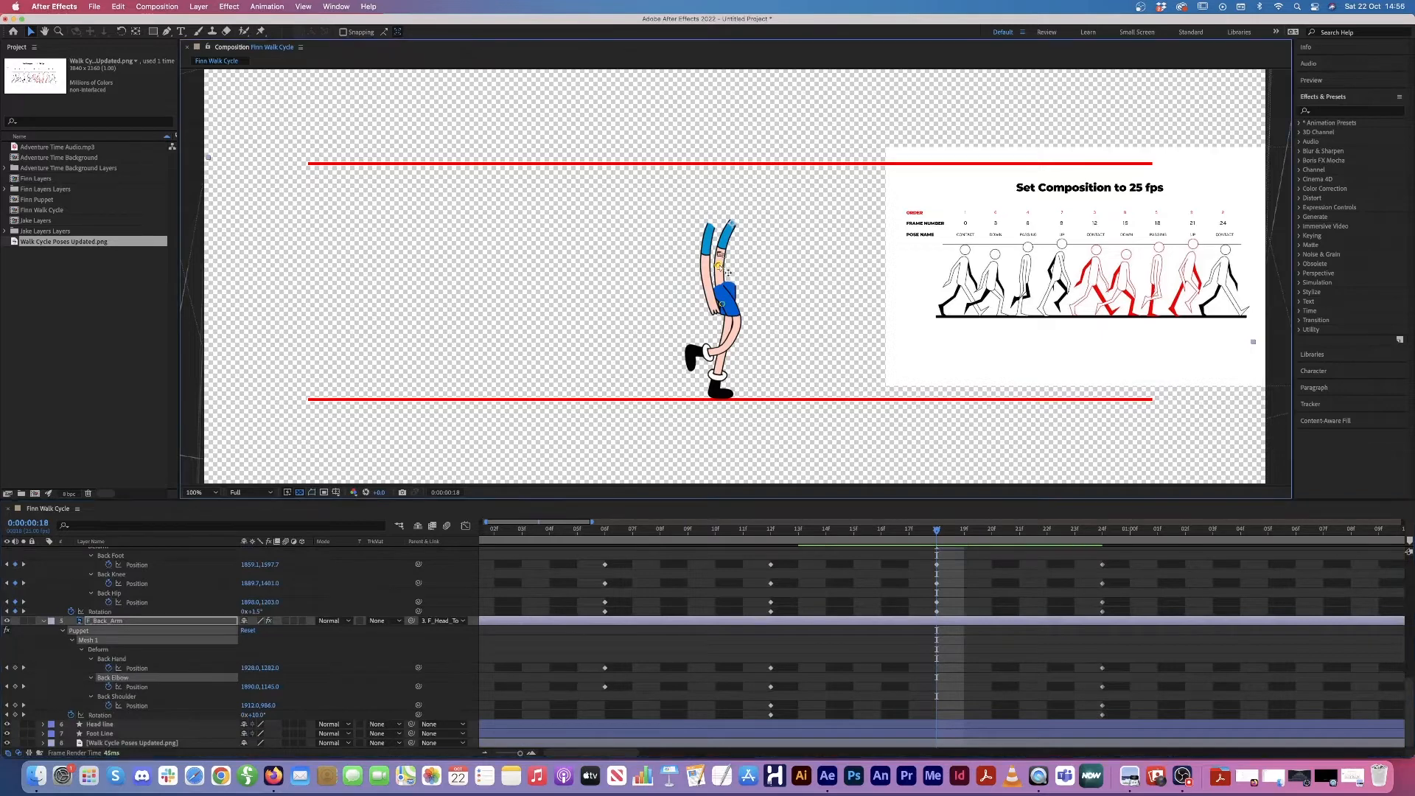
drag(721, 303, 731, 312)
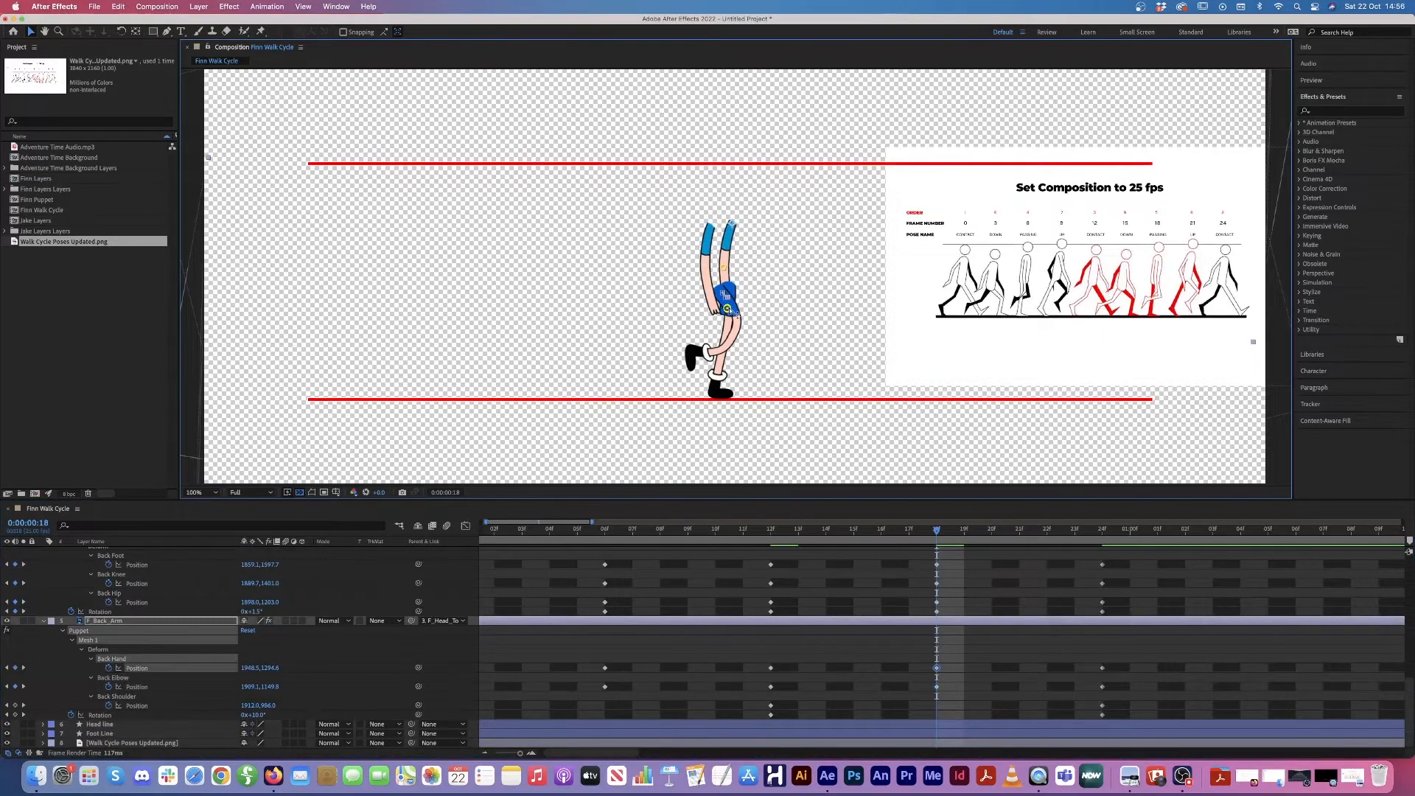
scroll(230, 596, up, 5)
scroll(230, 596, up, 3)
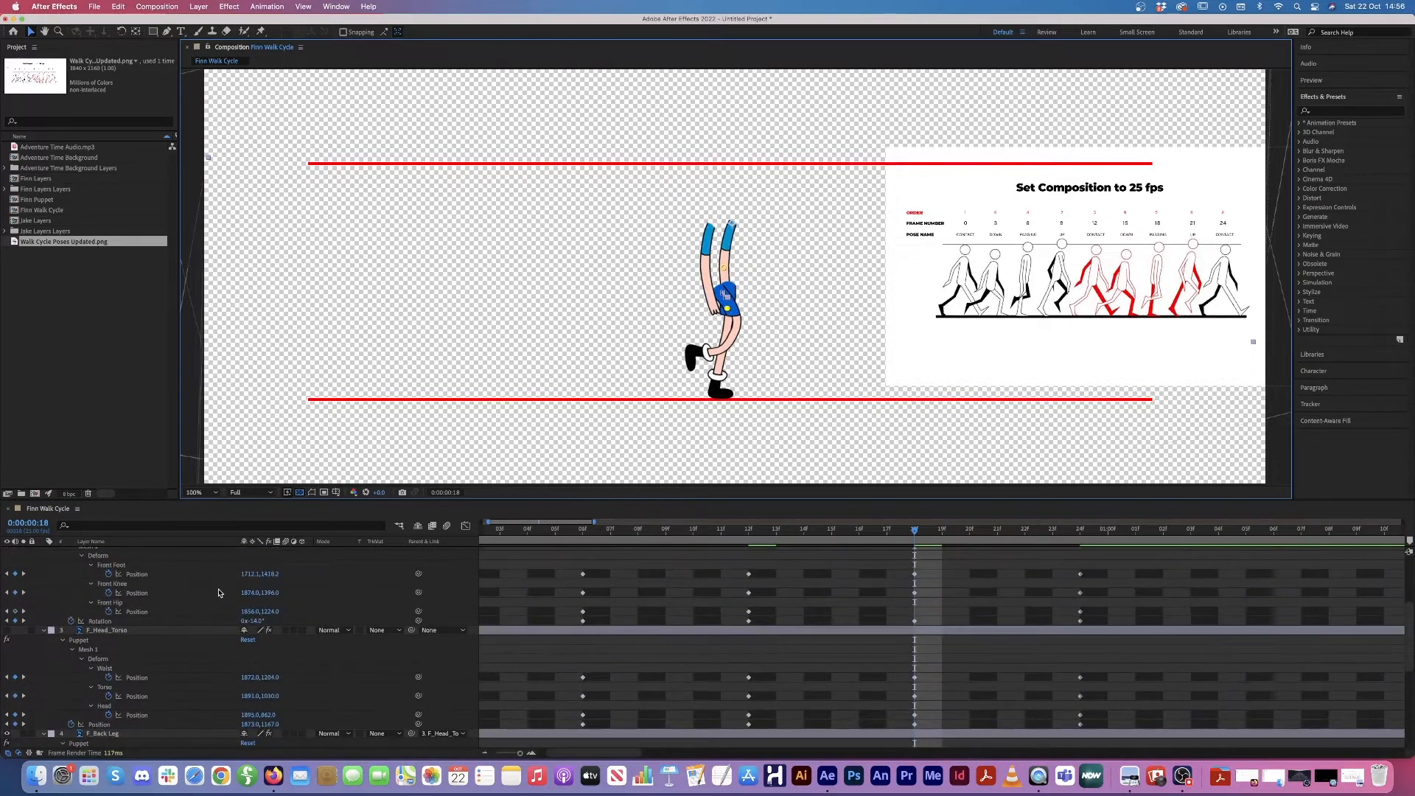
click(7, 687)
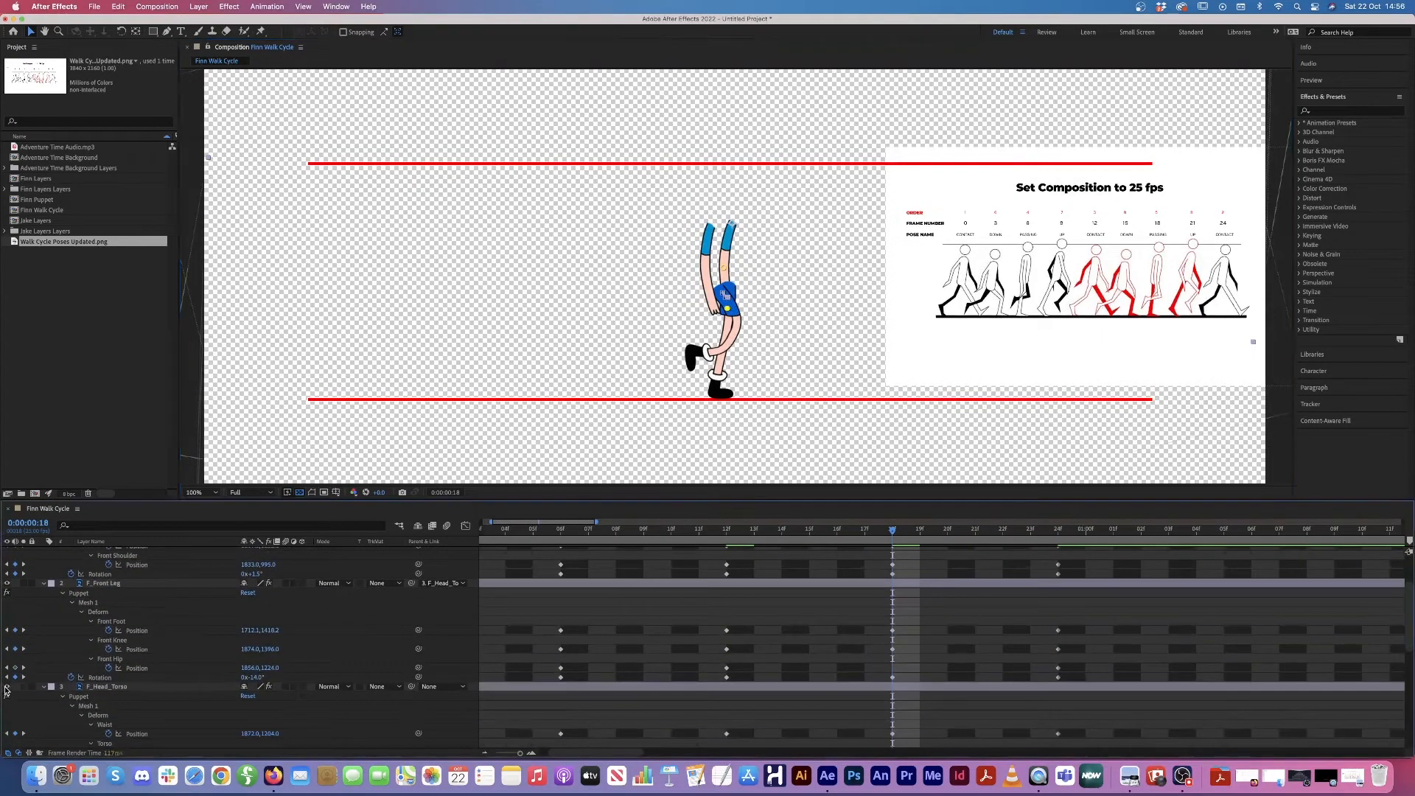
Step: At frame 18, keyframe Front Hip Position on F_Front Leg, and Back Shoulder Position and layer Rotation on F_Back_Arm
scroll(944, 619, left, 3)
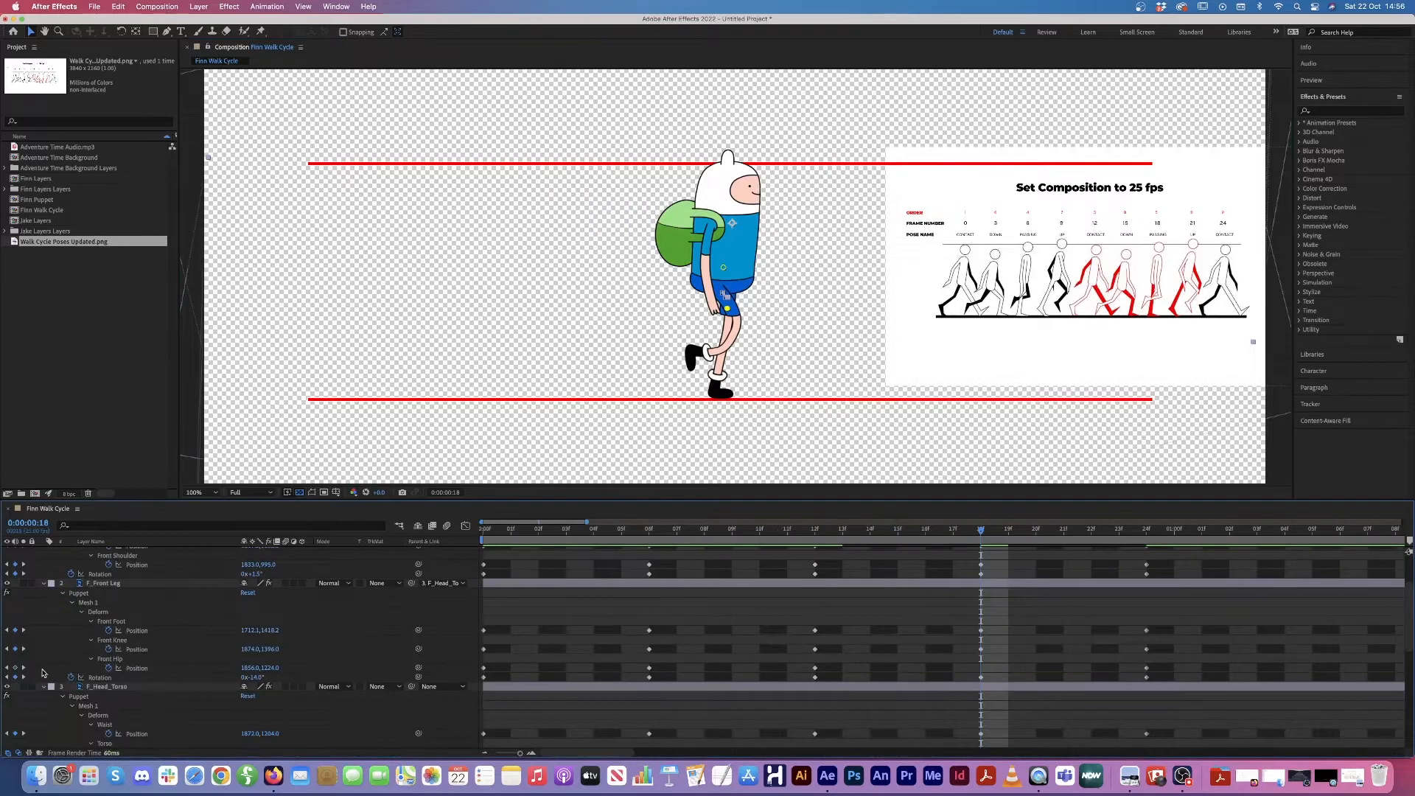
click(15, 668)
scroll(16, 671, down, 6)
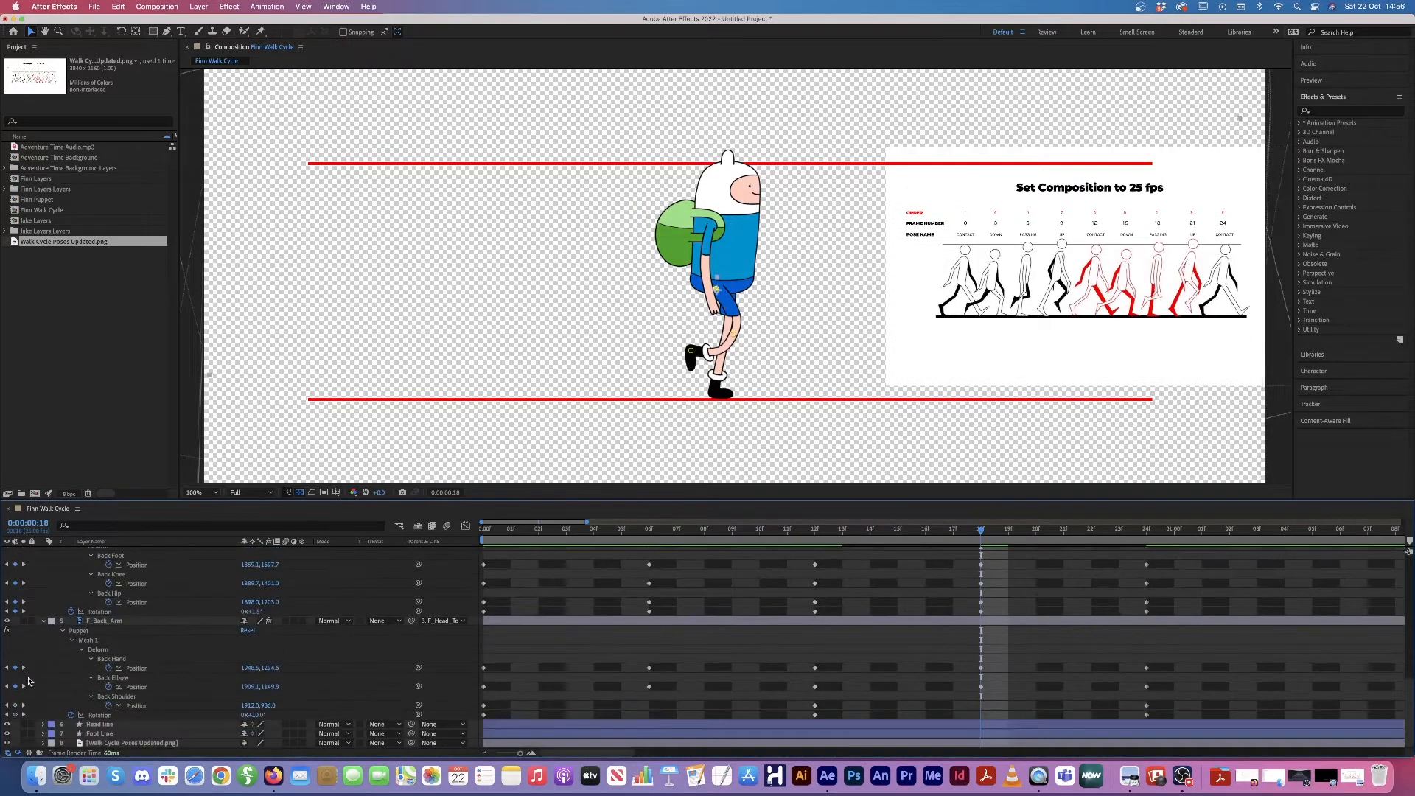
click(15, 715)
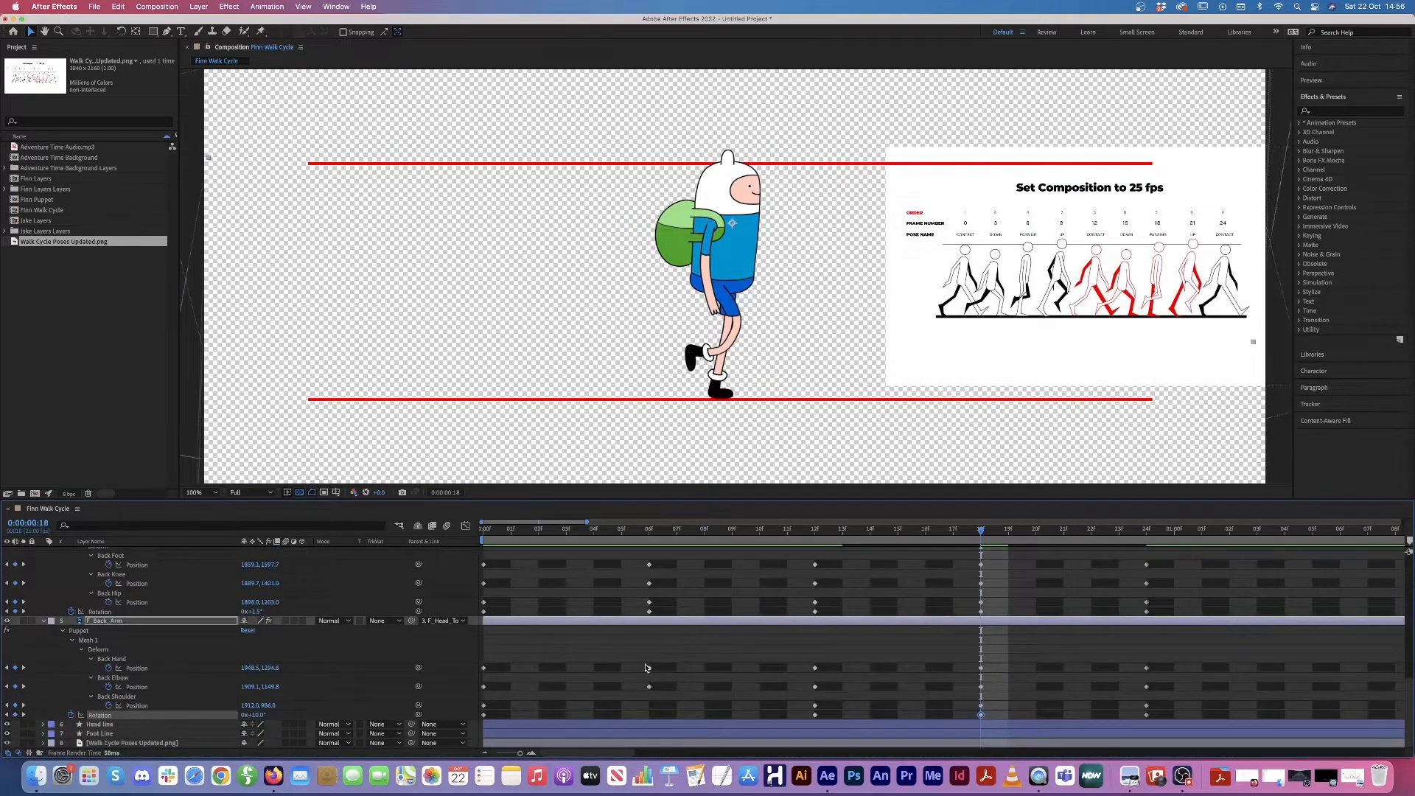
Step: At frame 6, keyframe Back Shoulder Position and layer Rotation on F_Back_Arm
scroll(670, 664, up, 3)
scroll(669, 664, down, 3)
click(649, 530)
click(15, 705)
click(15, 715)
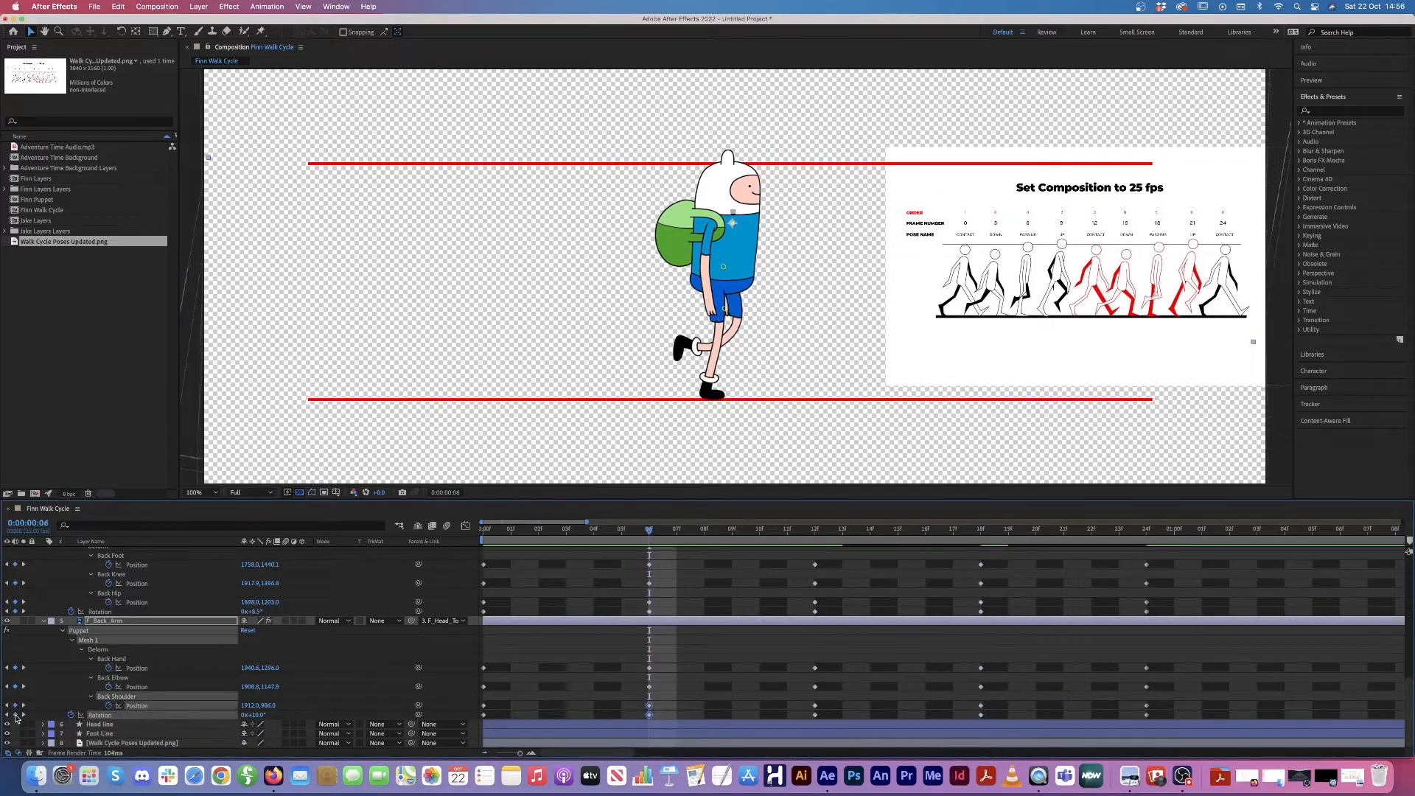
Step: Check the layers' keyframes and preview the walk cycle from frame 0 to frame 24
scroll(560, 590, up, 6)
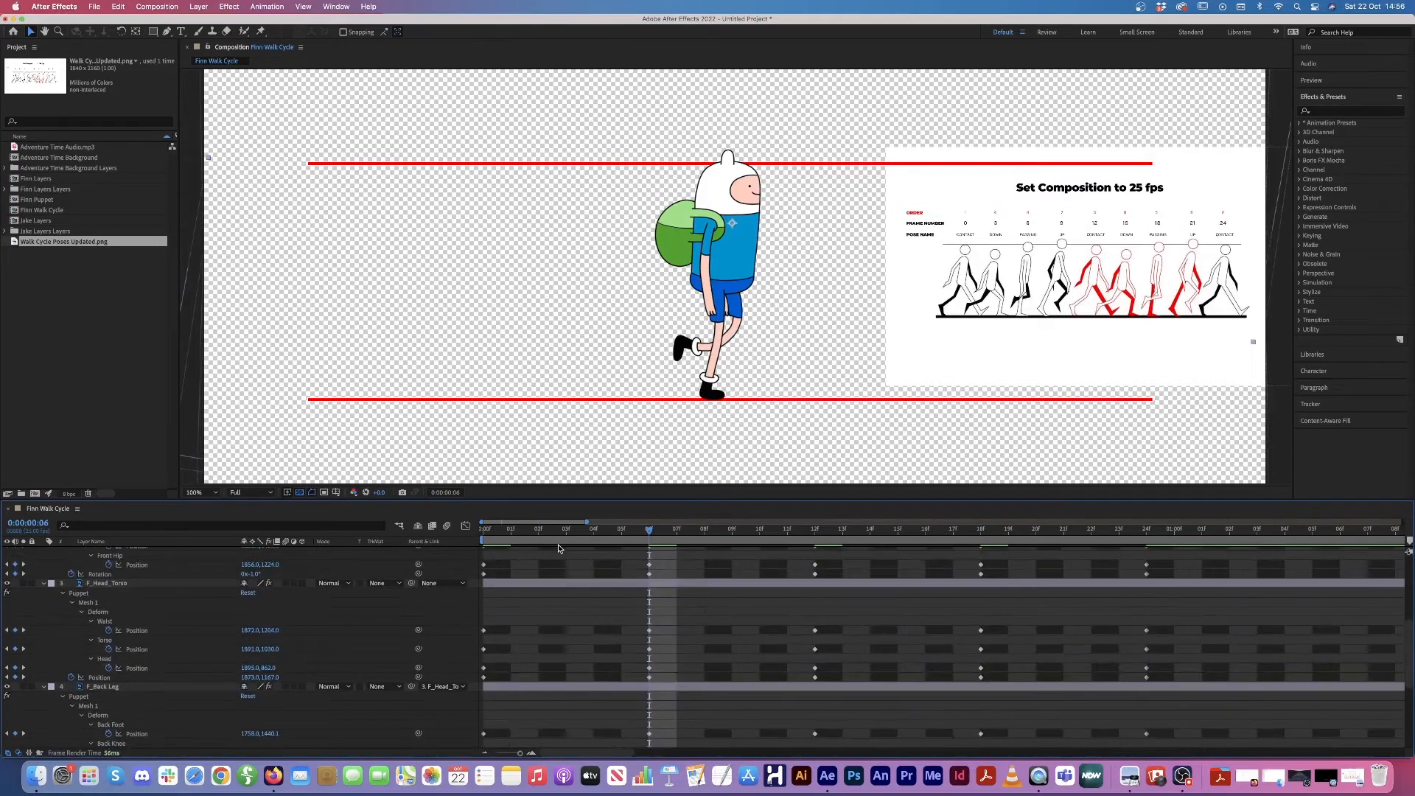
scroll(559, 549, down, 6)
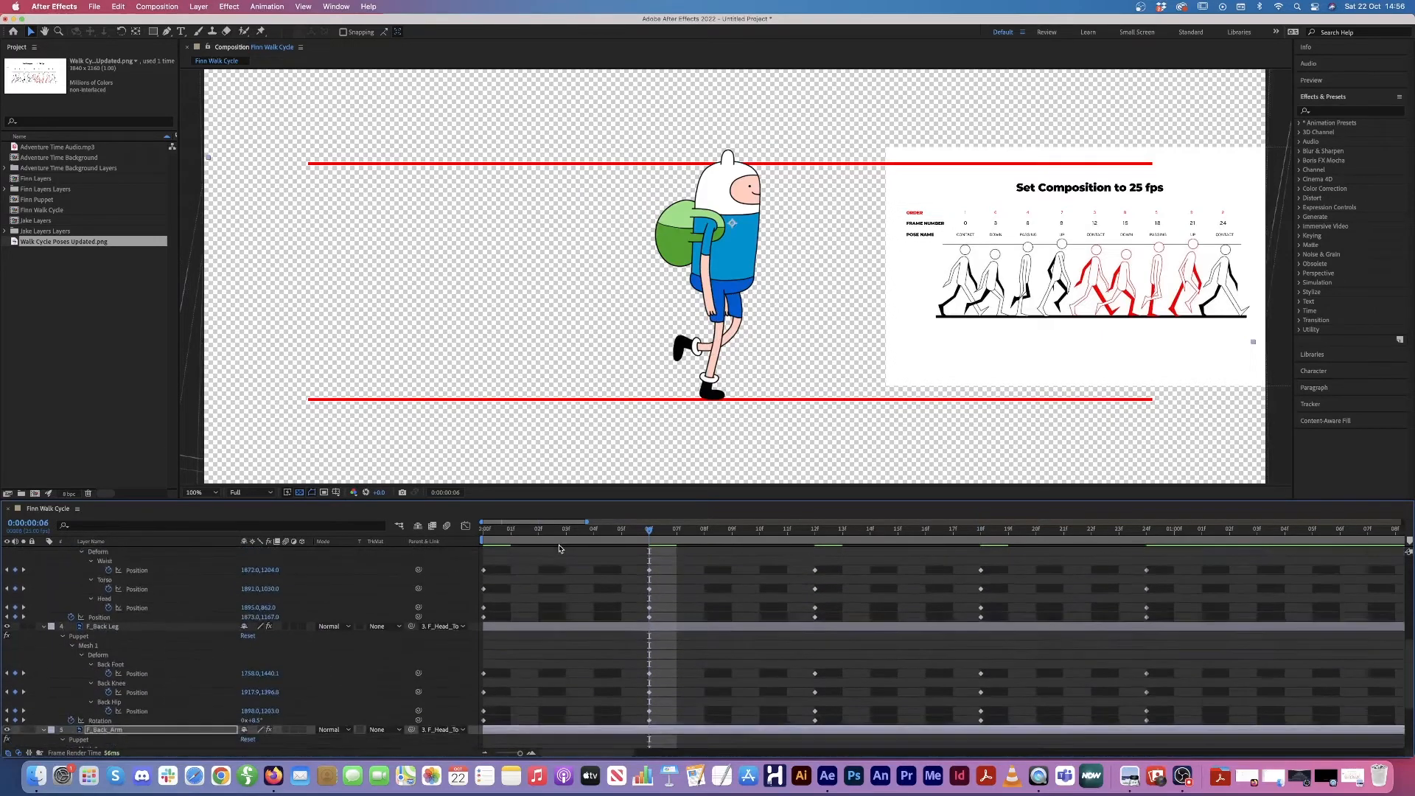
scroll(559, 548, up, 10)
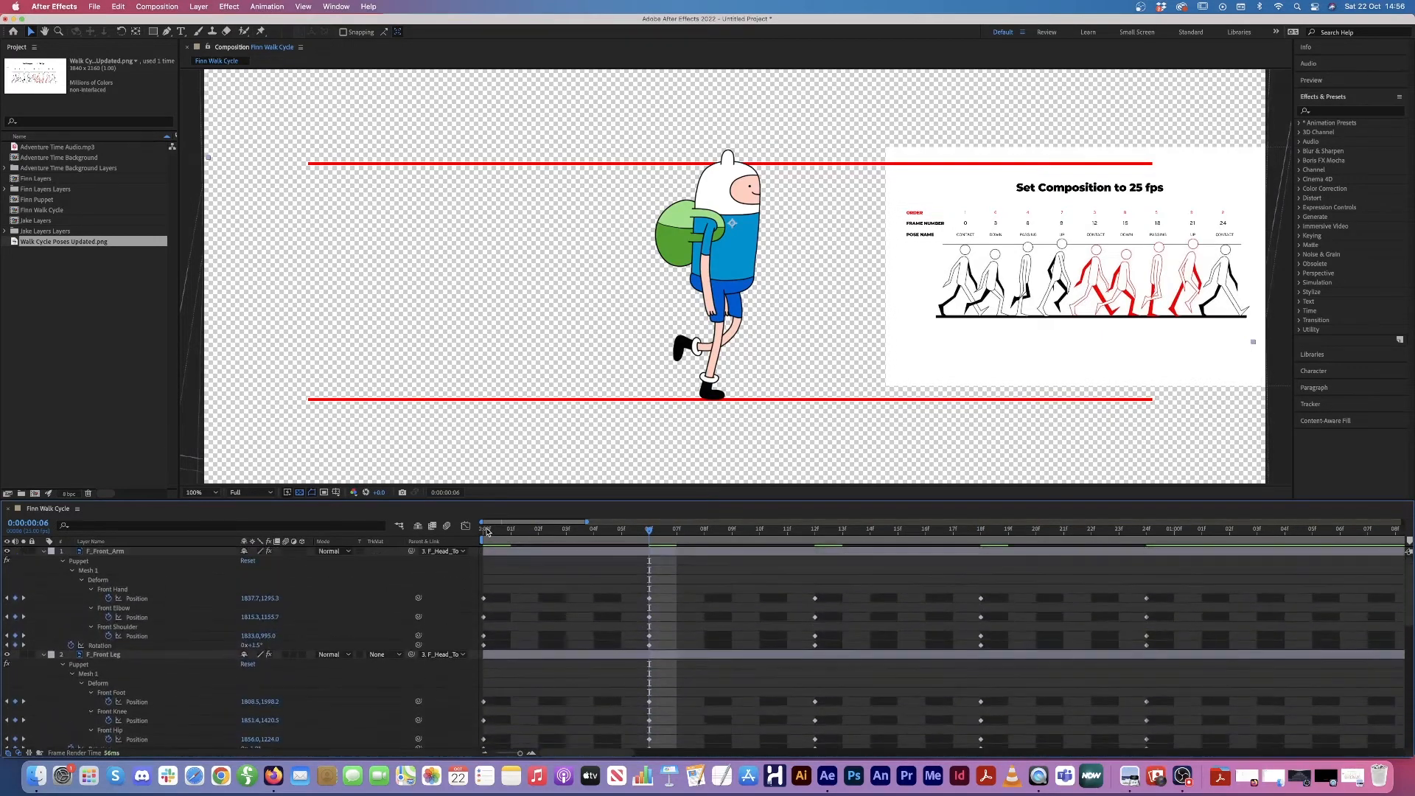
click(481, 532)
key(space)
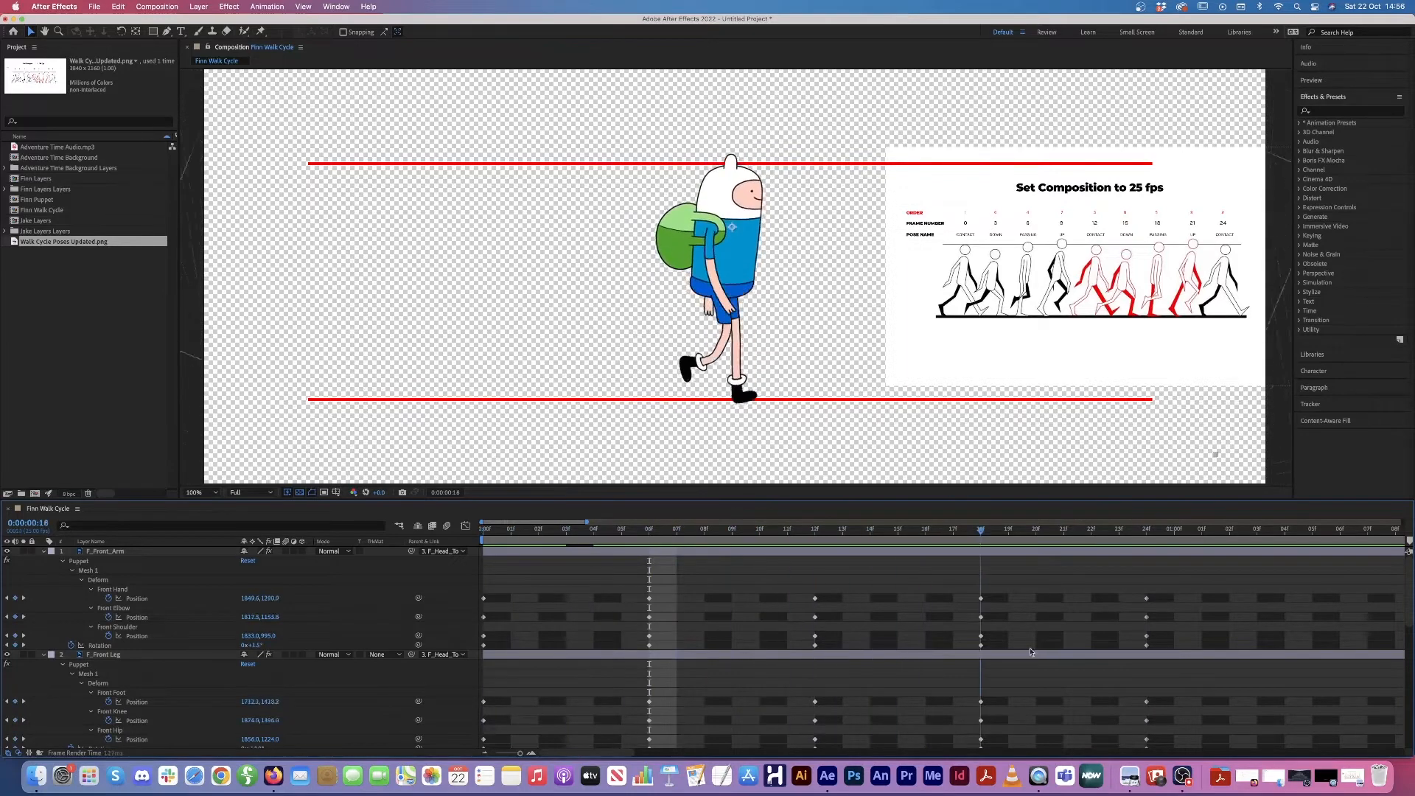
drag(1121, 653, 1143, 650)
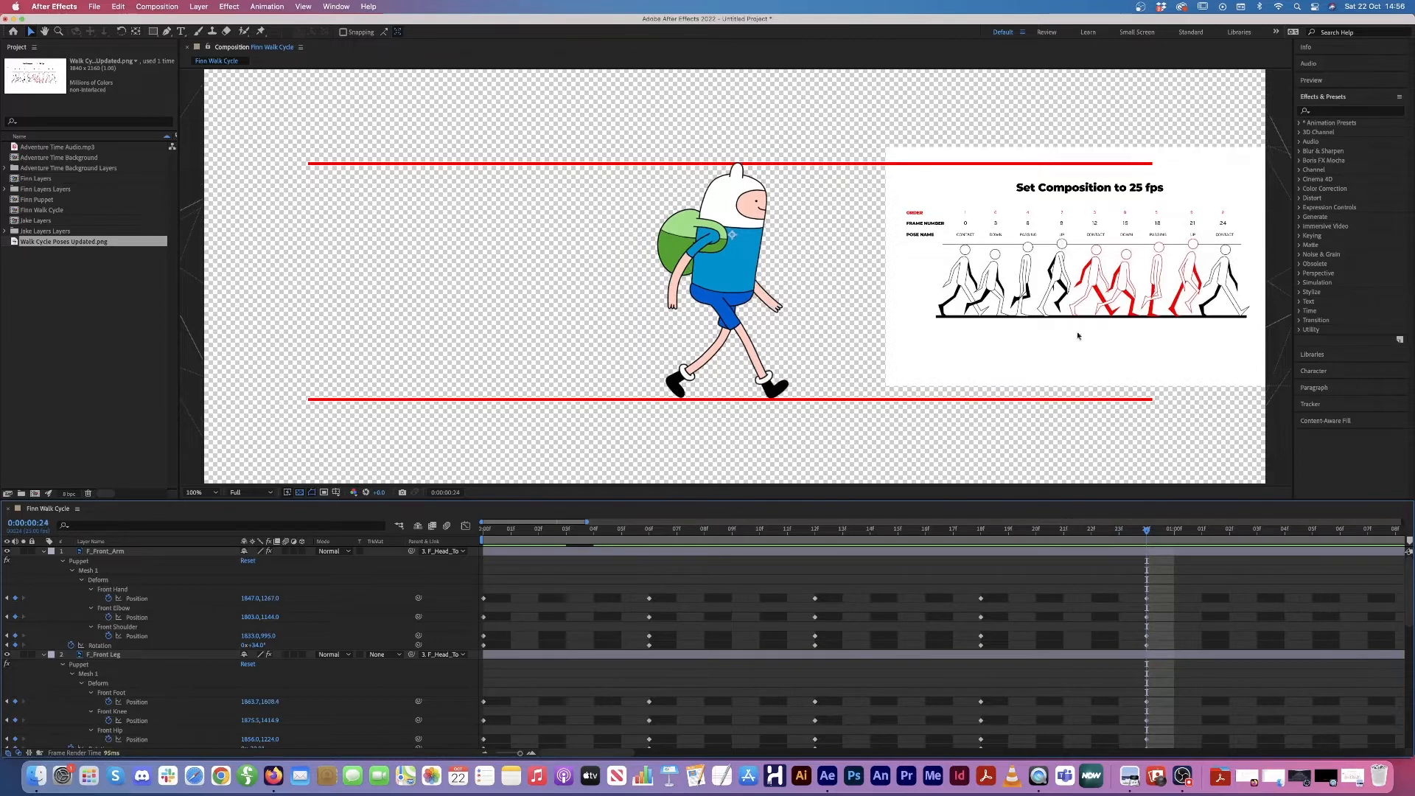
drag(491, 542, 1177, 588)
key(space)
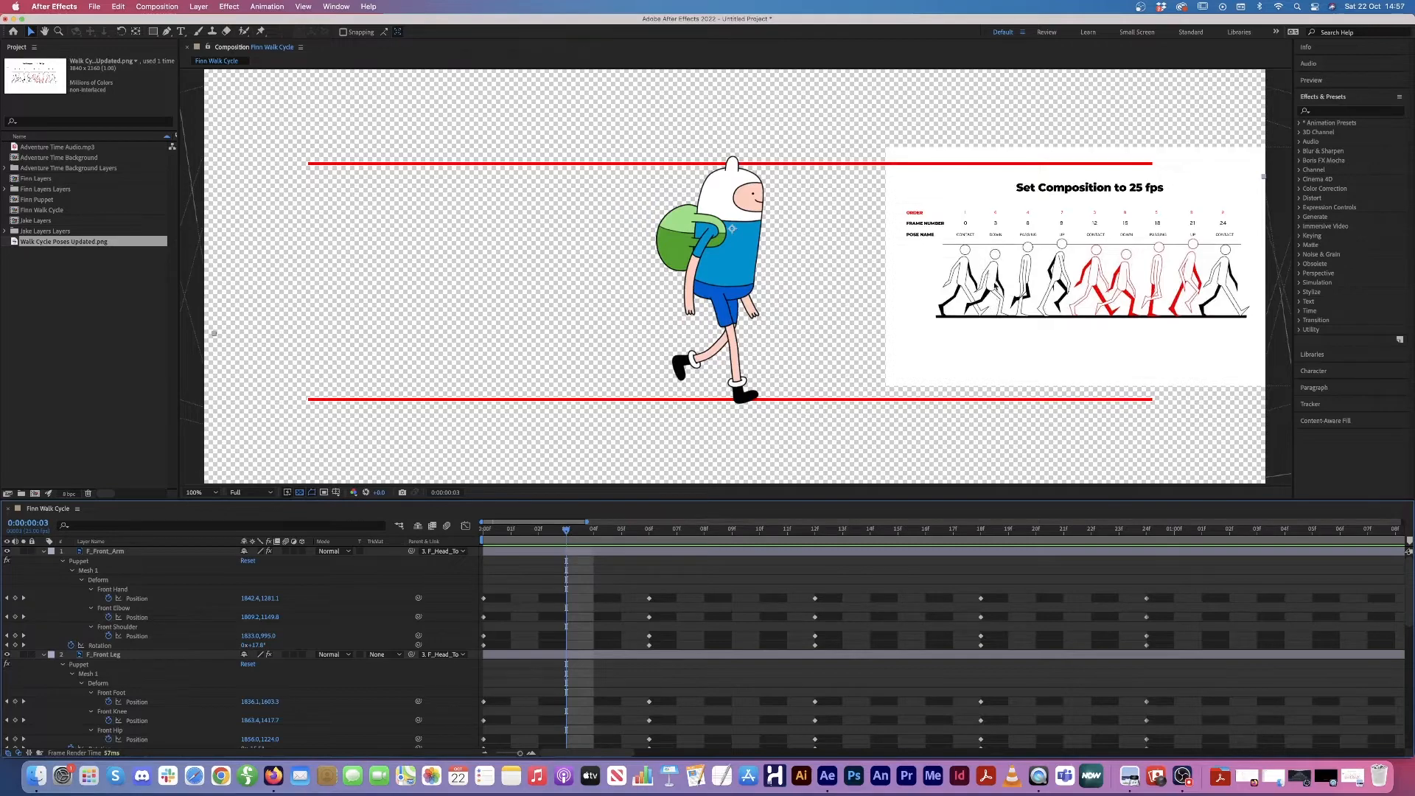
Step: Examine the frame 3 Down pose in the reference chart and compare it with the Finn puppet at frame 3
scroll(1062, 286, up, 1)
drag(1193, 299, 589, 298)
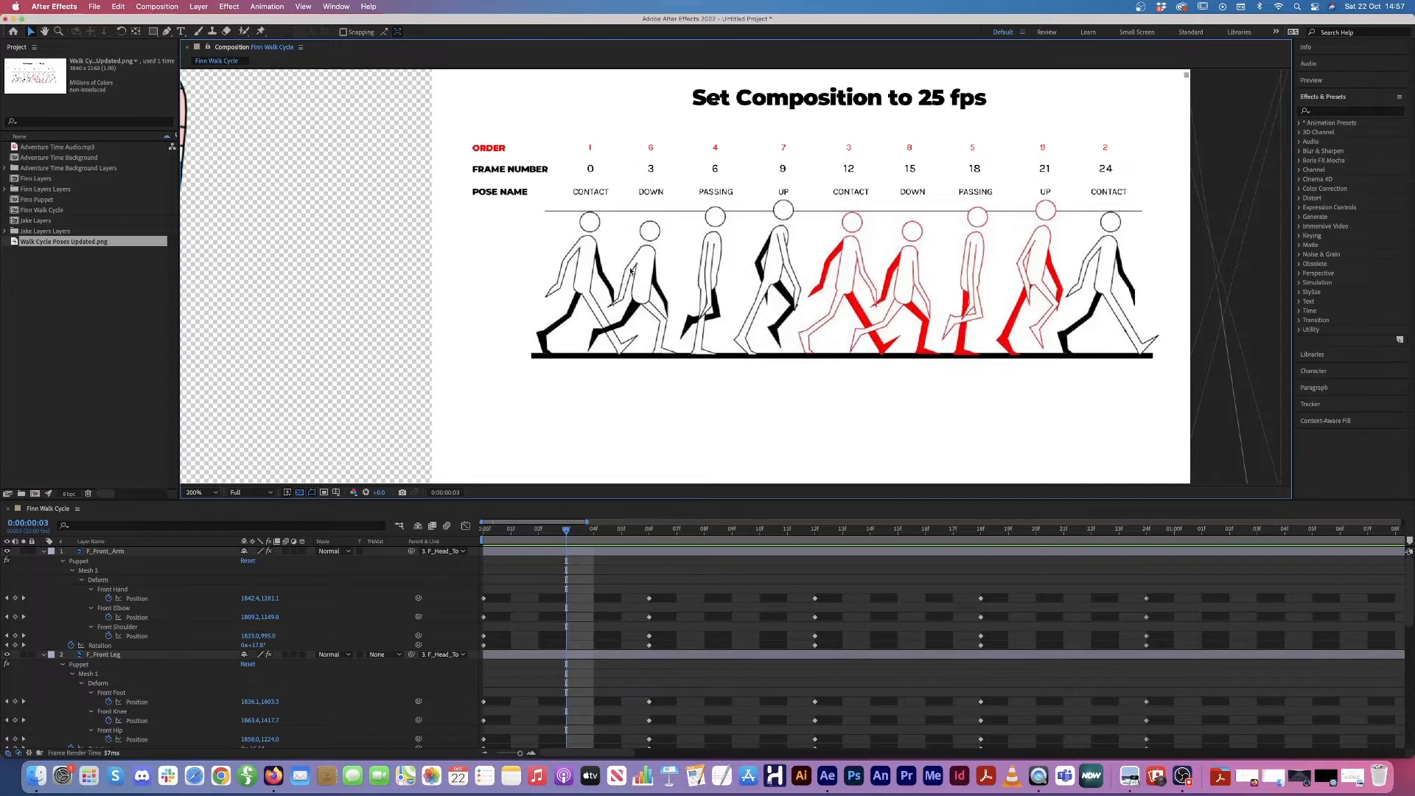
key(comma)
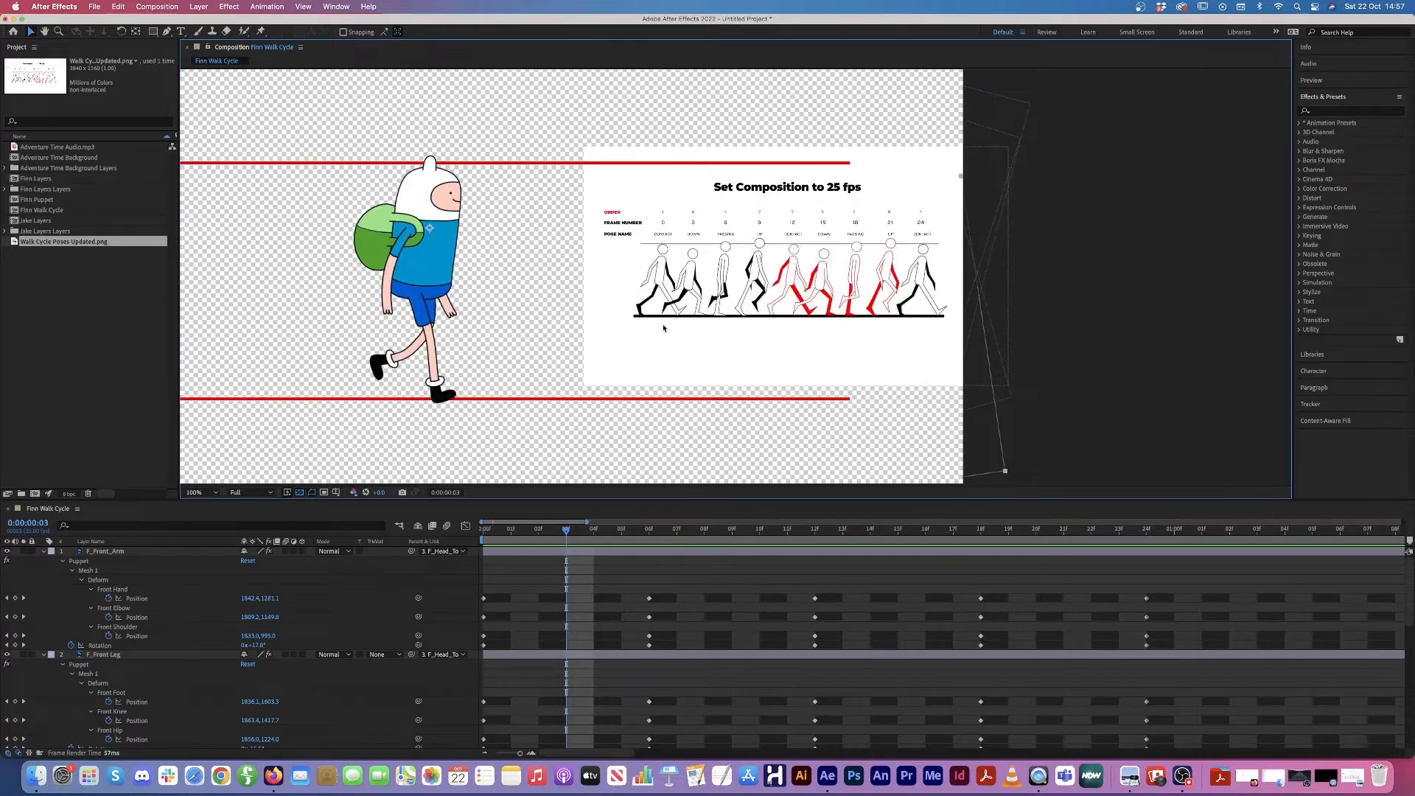
drag(534, 326, 703, 313)
key(v)
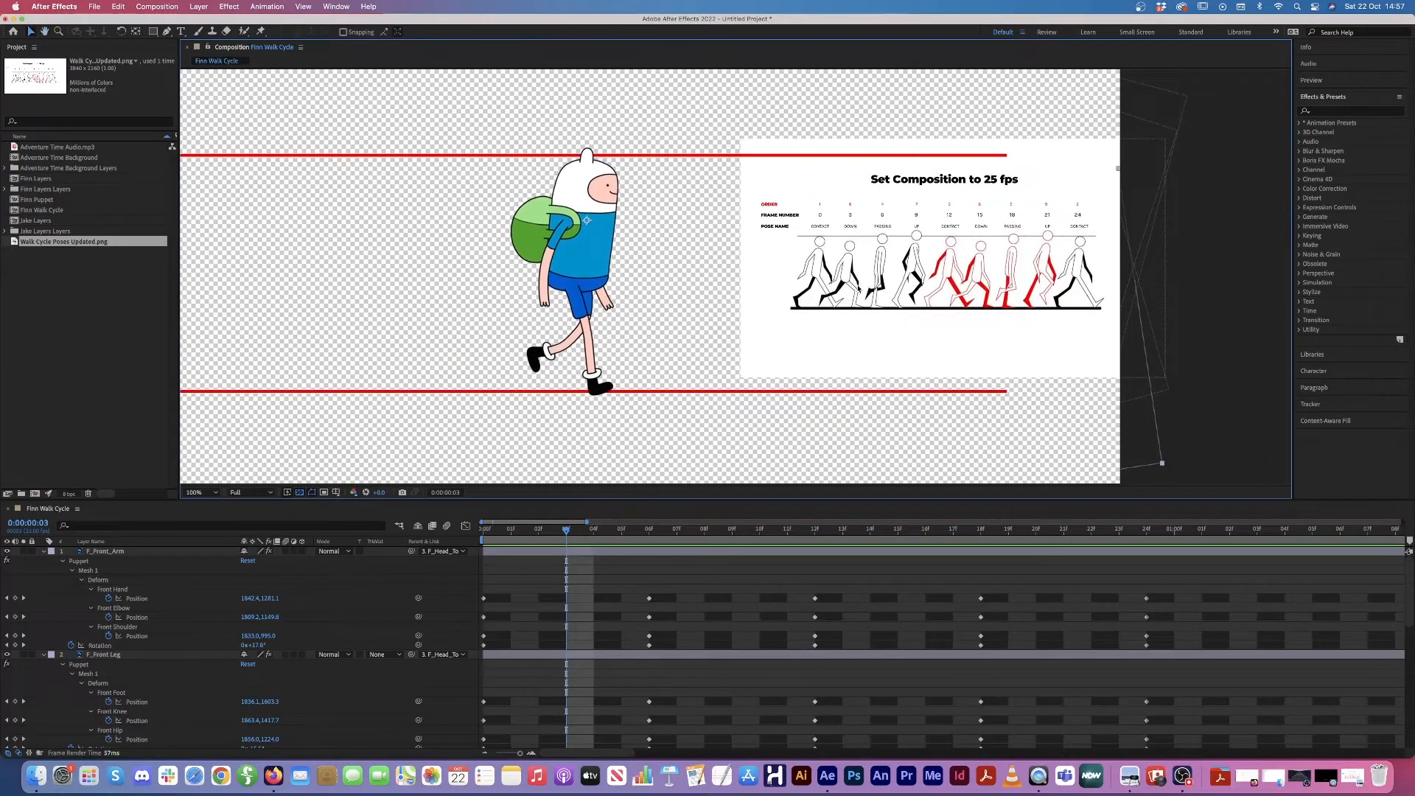
key(period)
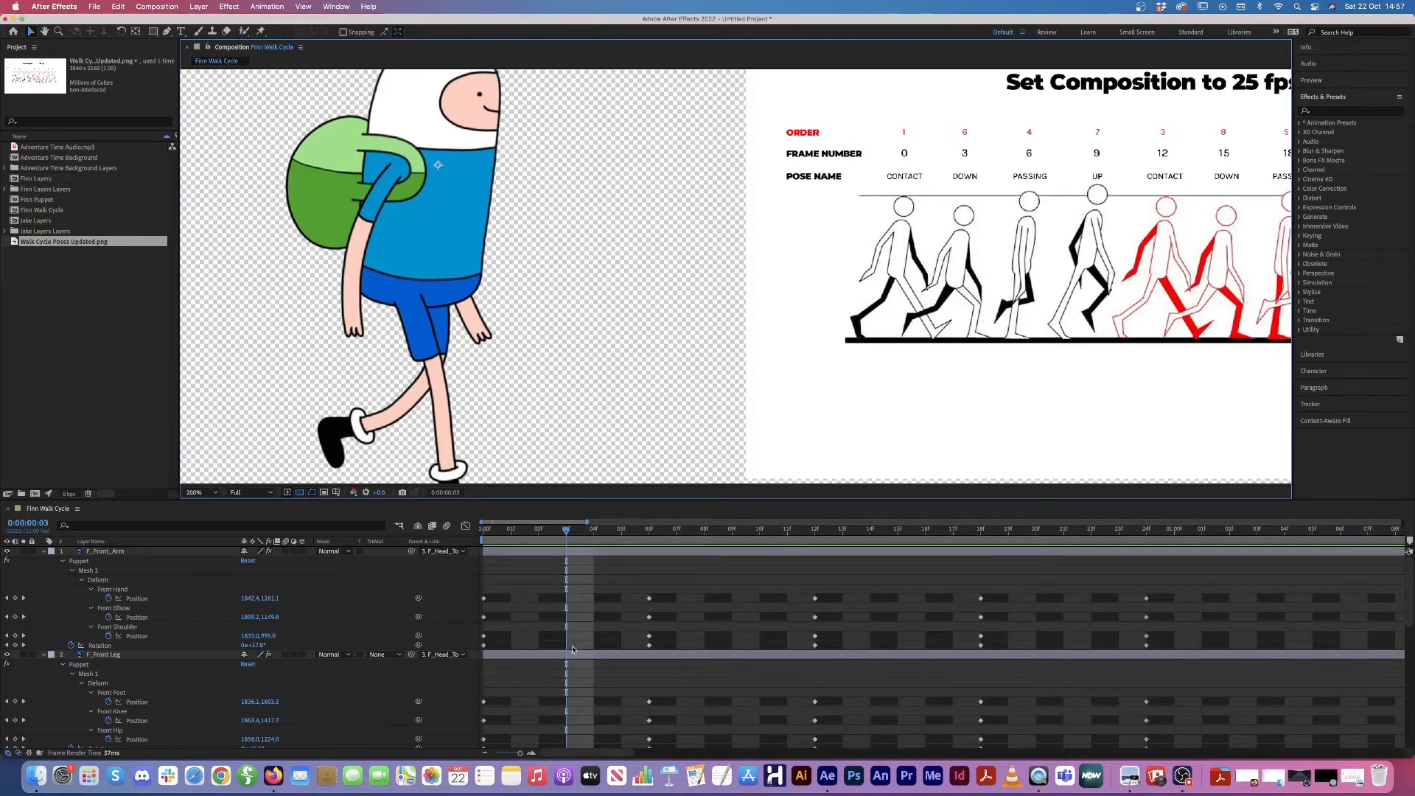
Step: Copy F_Front_Arm's hand, elbow, shoulder and Rotation keyframes from frame 0 to frame 3
drag(494, 587, 477, 654)
click(132, 553)
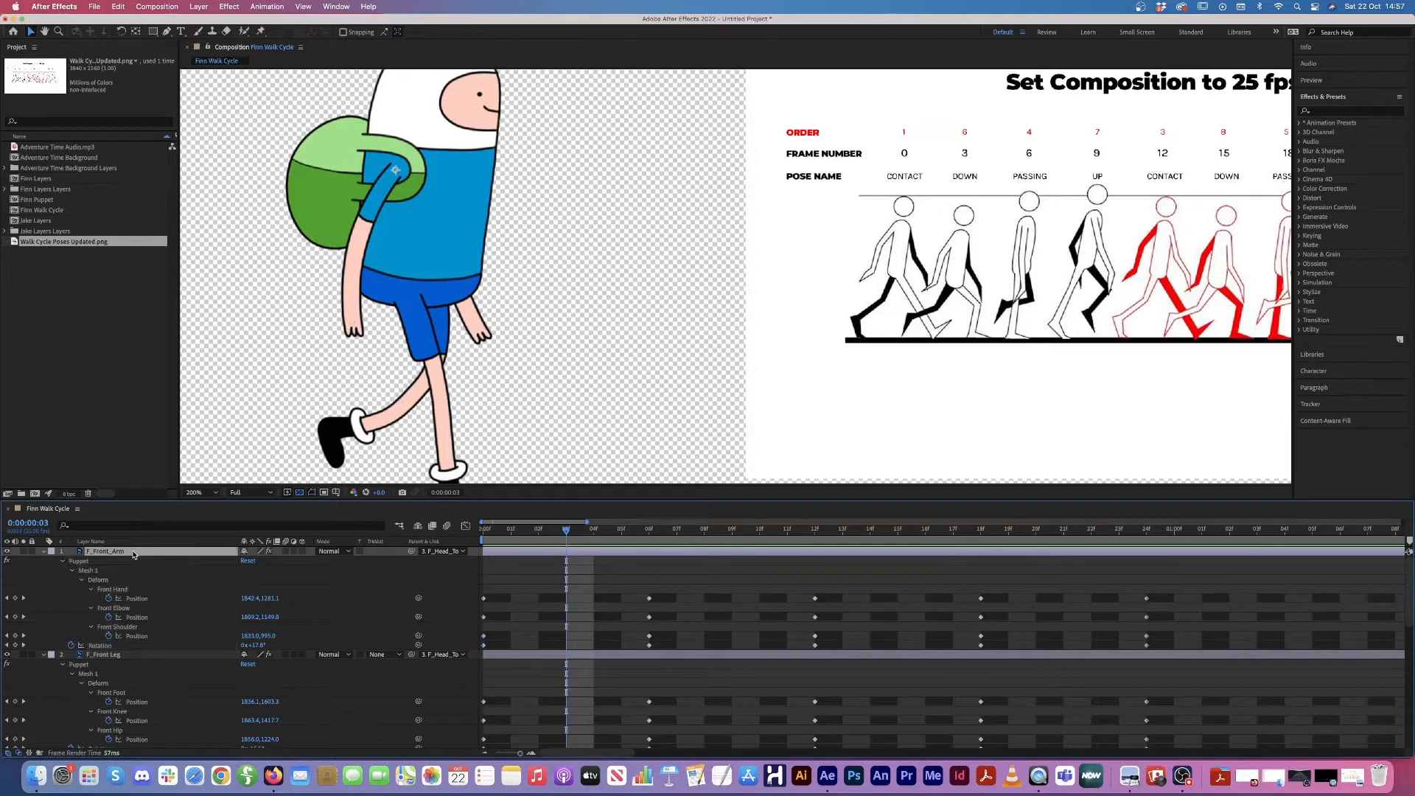
drag(501, 588, 469, 654)
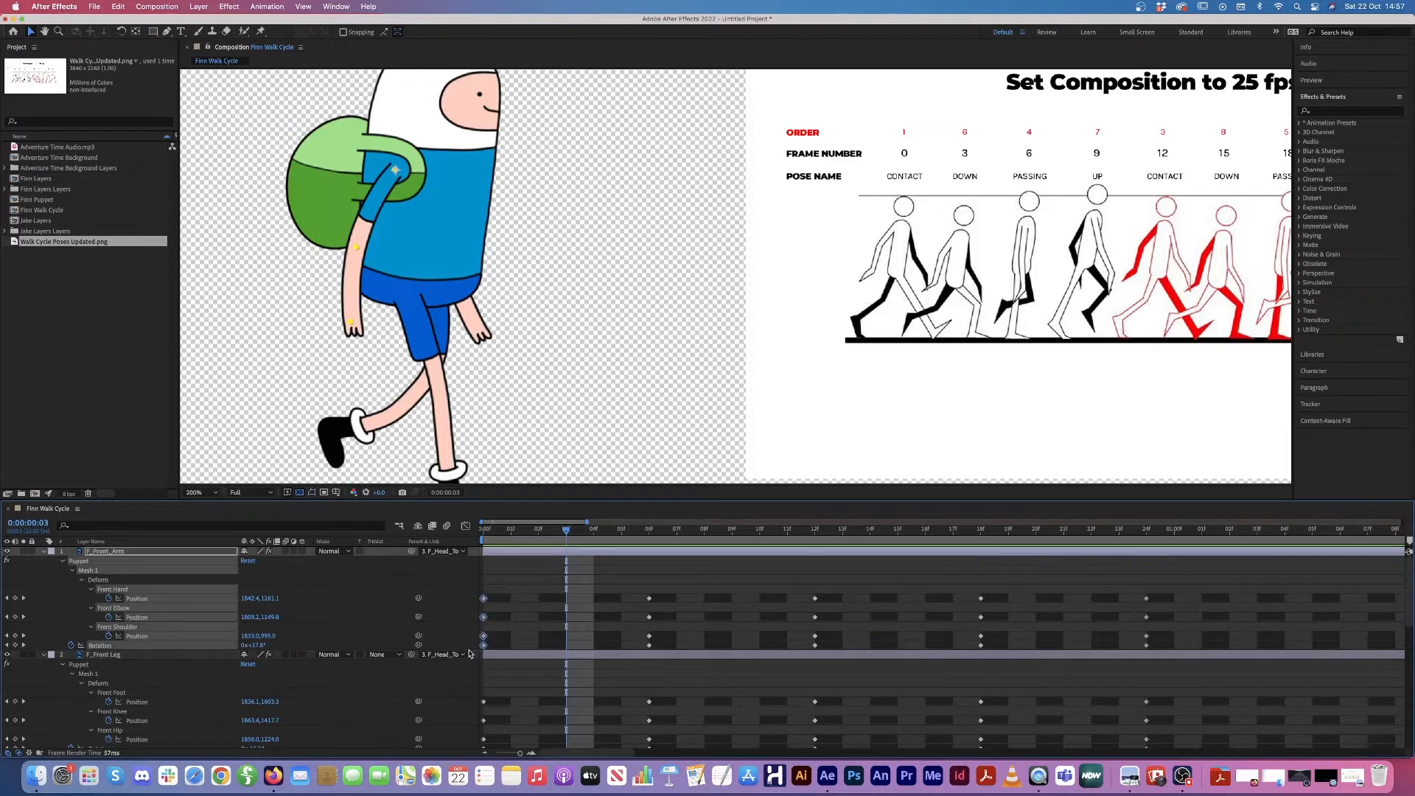
key(super+c)
key(super+v)
Step: Copy F_Front Leg's foot, knee, hip and Rotation keyframes from frame 0 to frame 3
scroll(472, 652, down, 5)
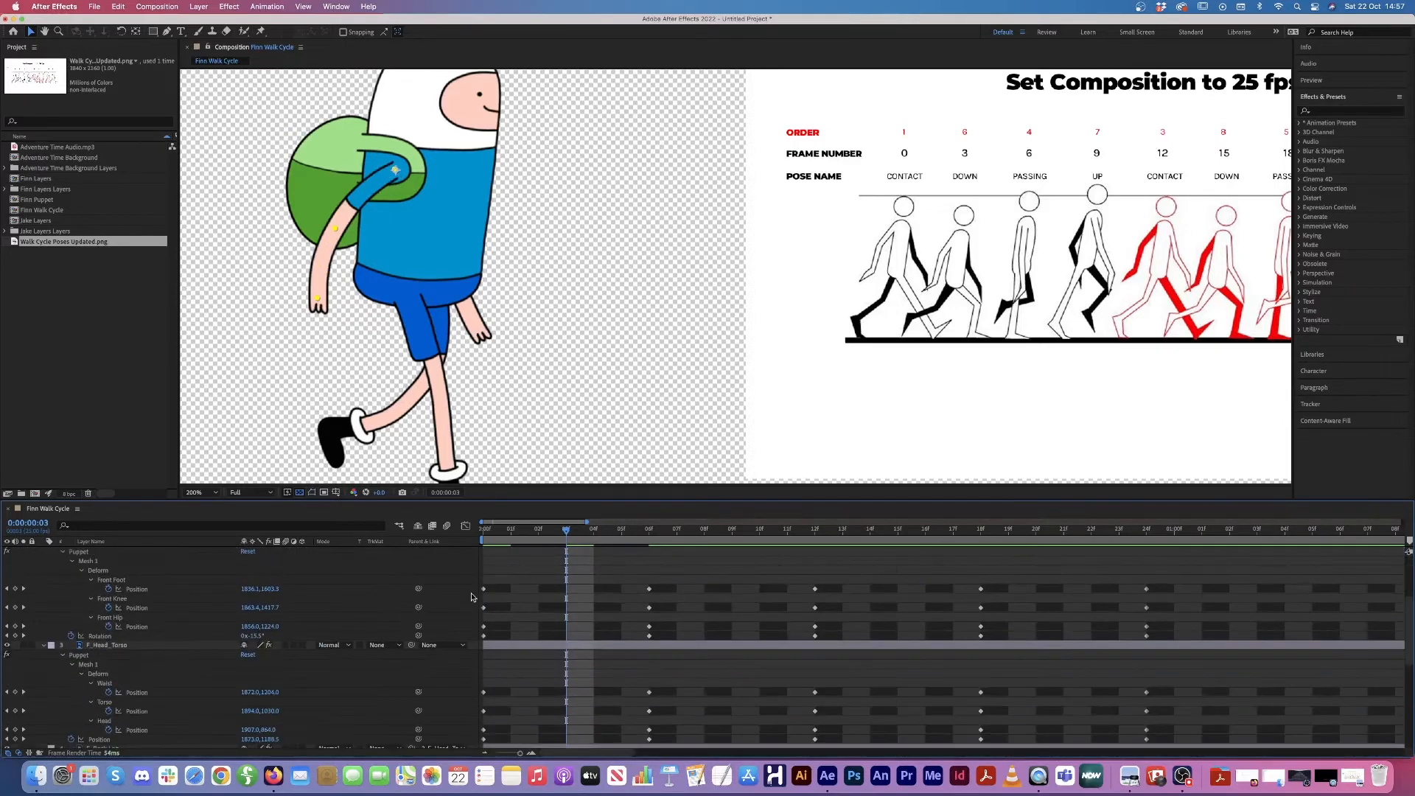
scroll(496, 612, up, 3)
click(130, 599)
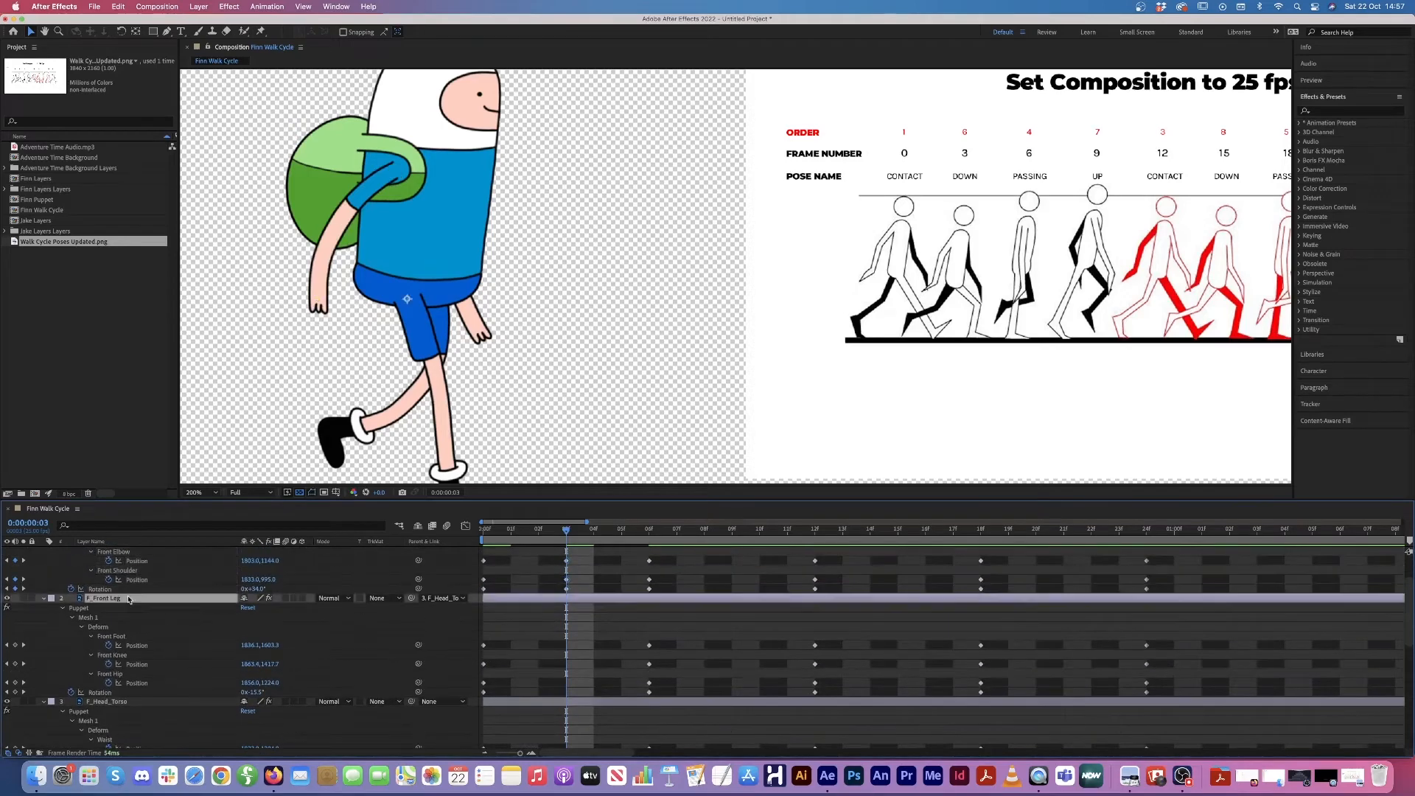
drag(507, 639, 472, 697)
key(super+c)
key(super+v)
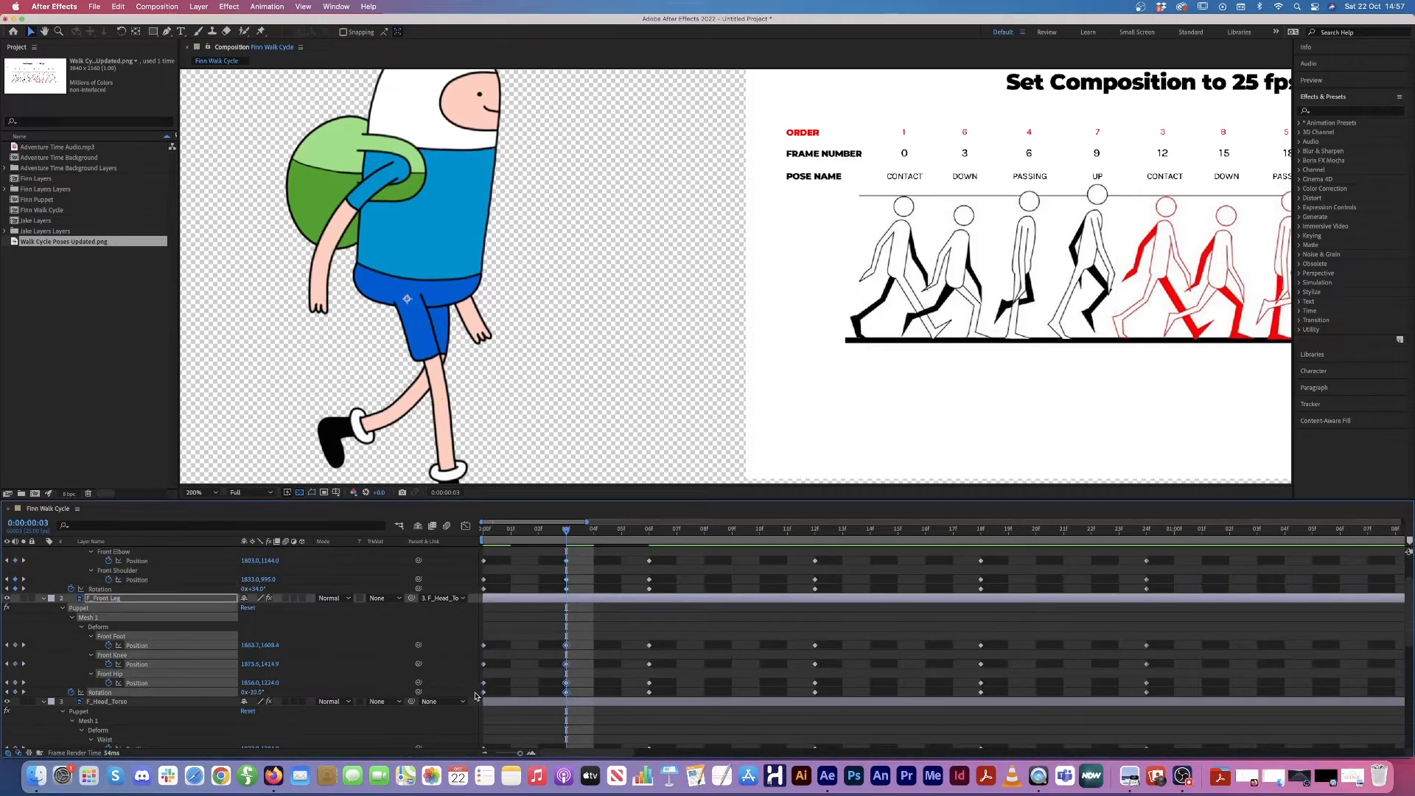
Step: Copy F_Head_Torso's waist, torso, head and layer Position keyframes from frame 0 to frame 3
scroll(536, 675, down, 4)
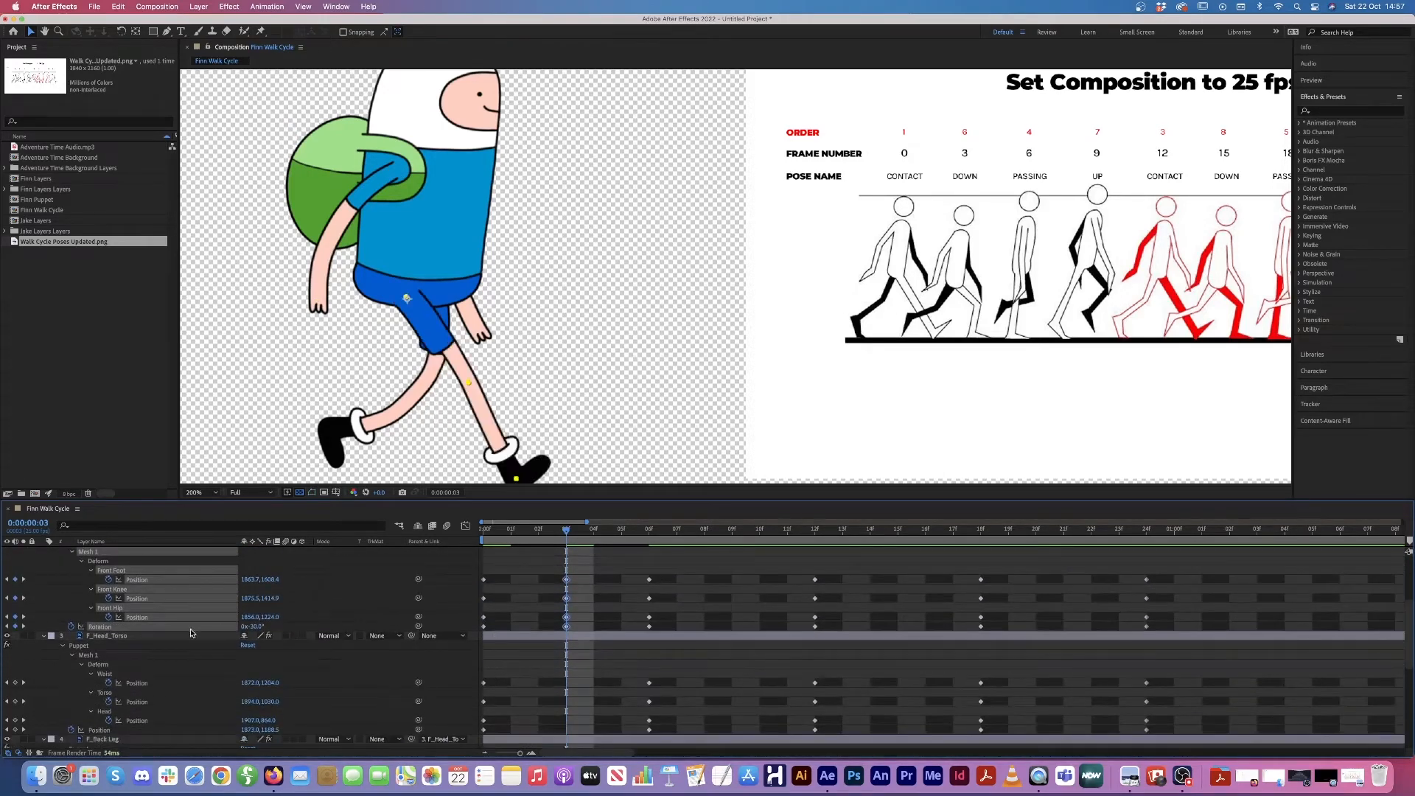
click(496, 656)
scroll(498, 649, down, 3)
drag(502, 643, 474, 695)
key(super+v)
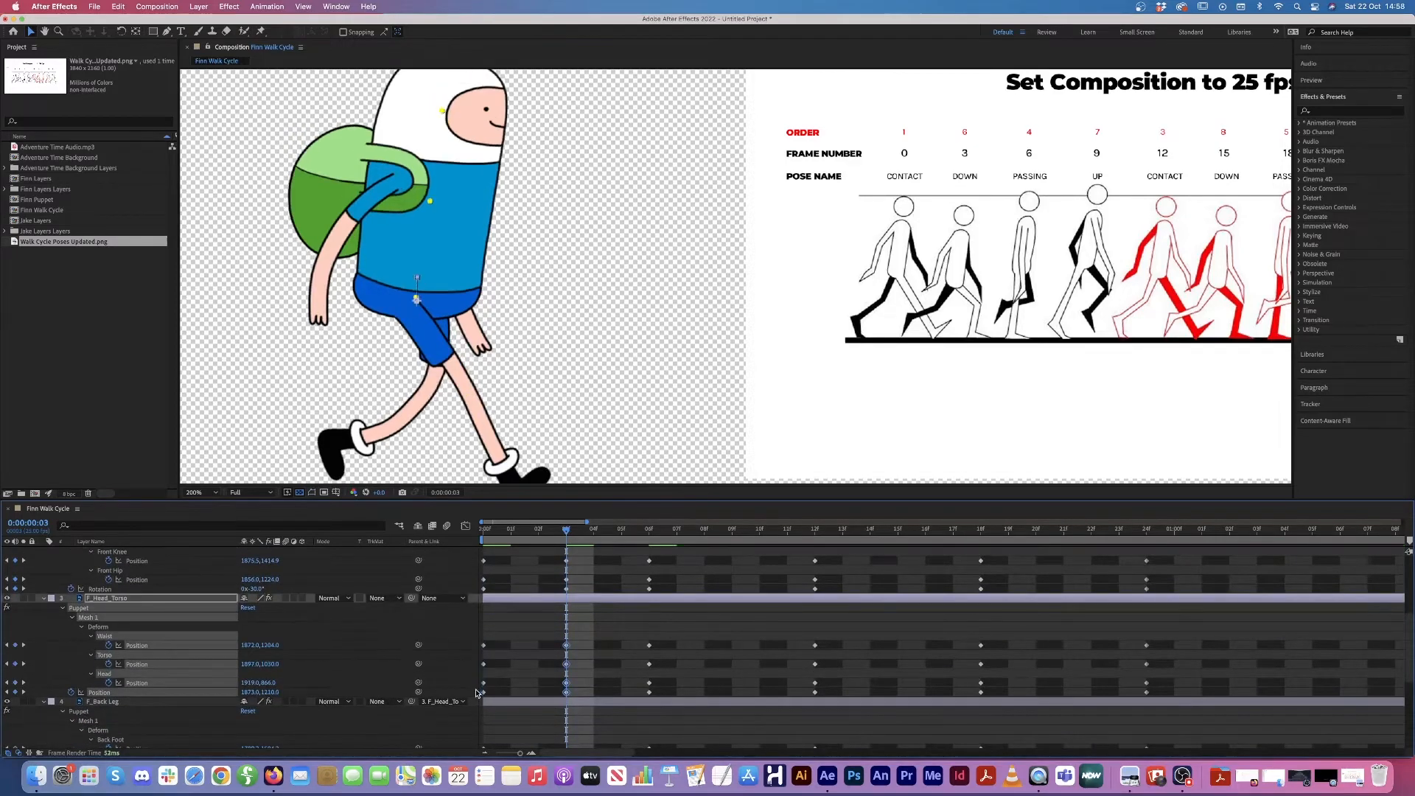
Step: Copy F_Back Leg's foot, knee, hip and Rotation keyframes from frame 0 to frame 3
scroll(490, 649, down, 5)
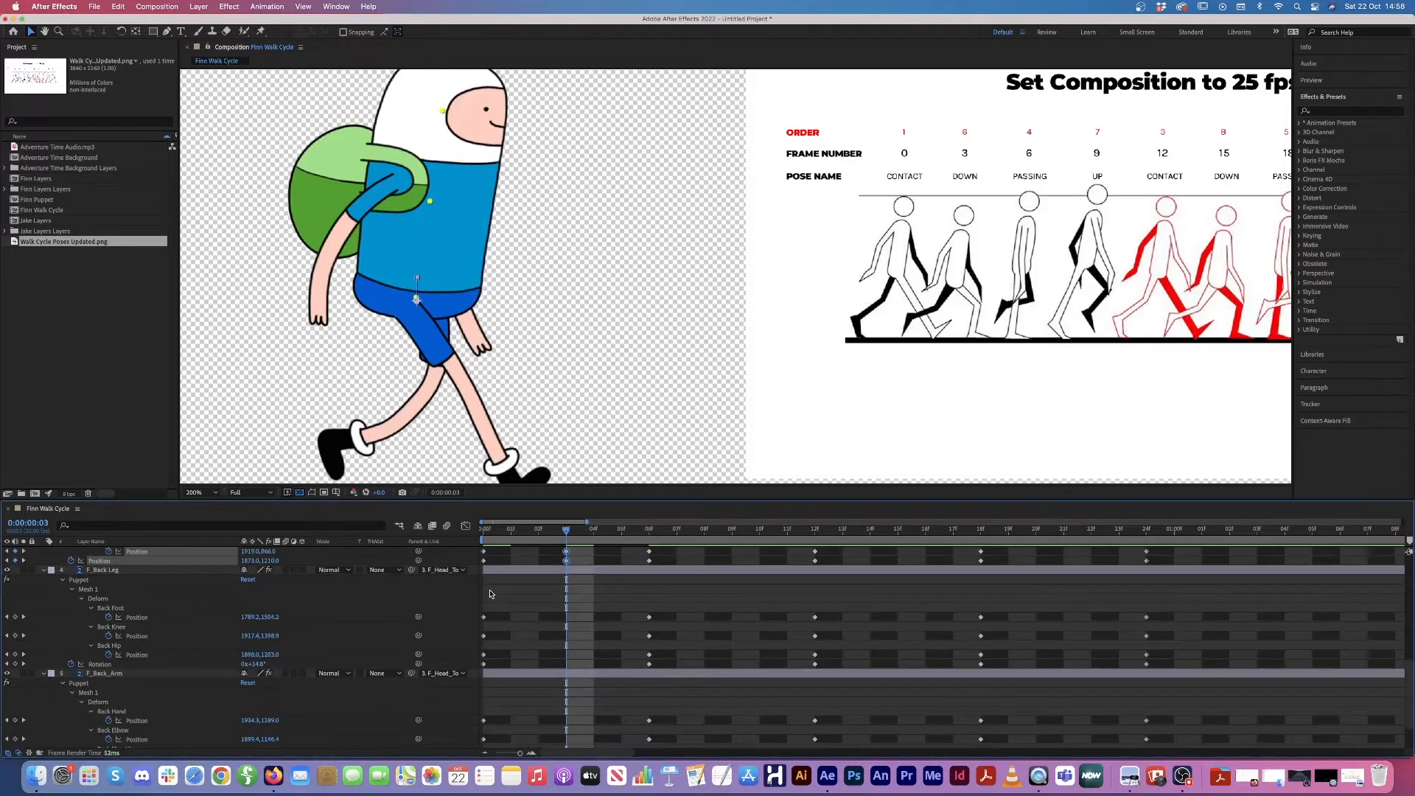
click(157, 573)
drag(506, 606, 478, 685)
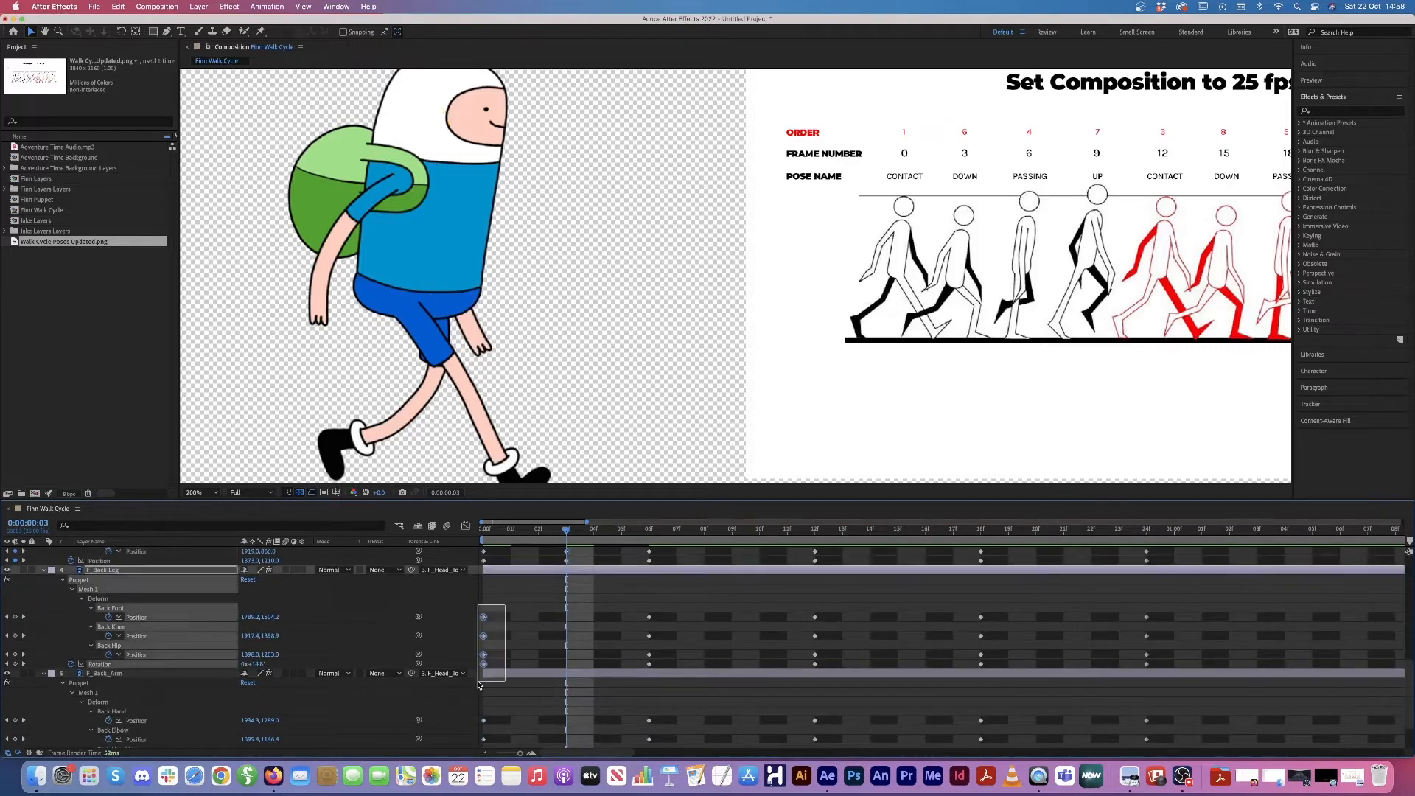
key(super+c)
key(super+v)
Step: Copy F_Back_Arm's hand, elbow, shoulder and Rotation keyframes from frame 0 to frame 3
scroll(472, 648, down, 2)
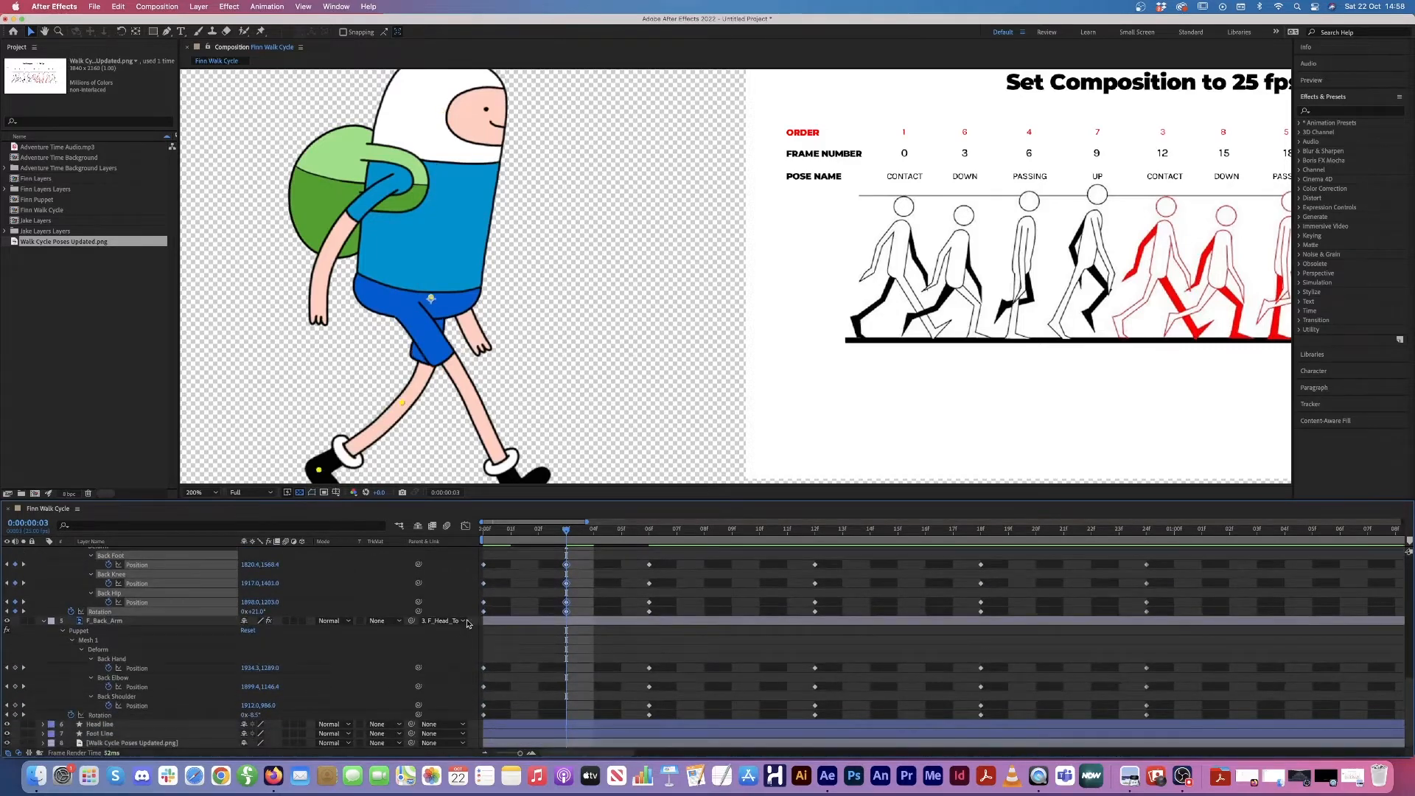
click(182, 624)
drag(499, 662, 476, 717)
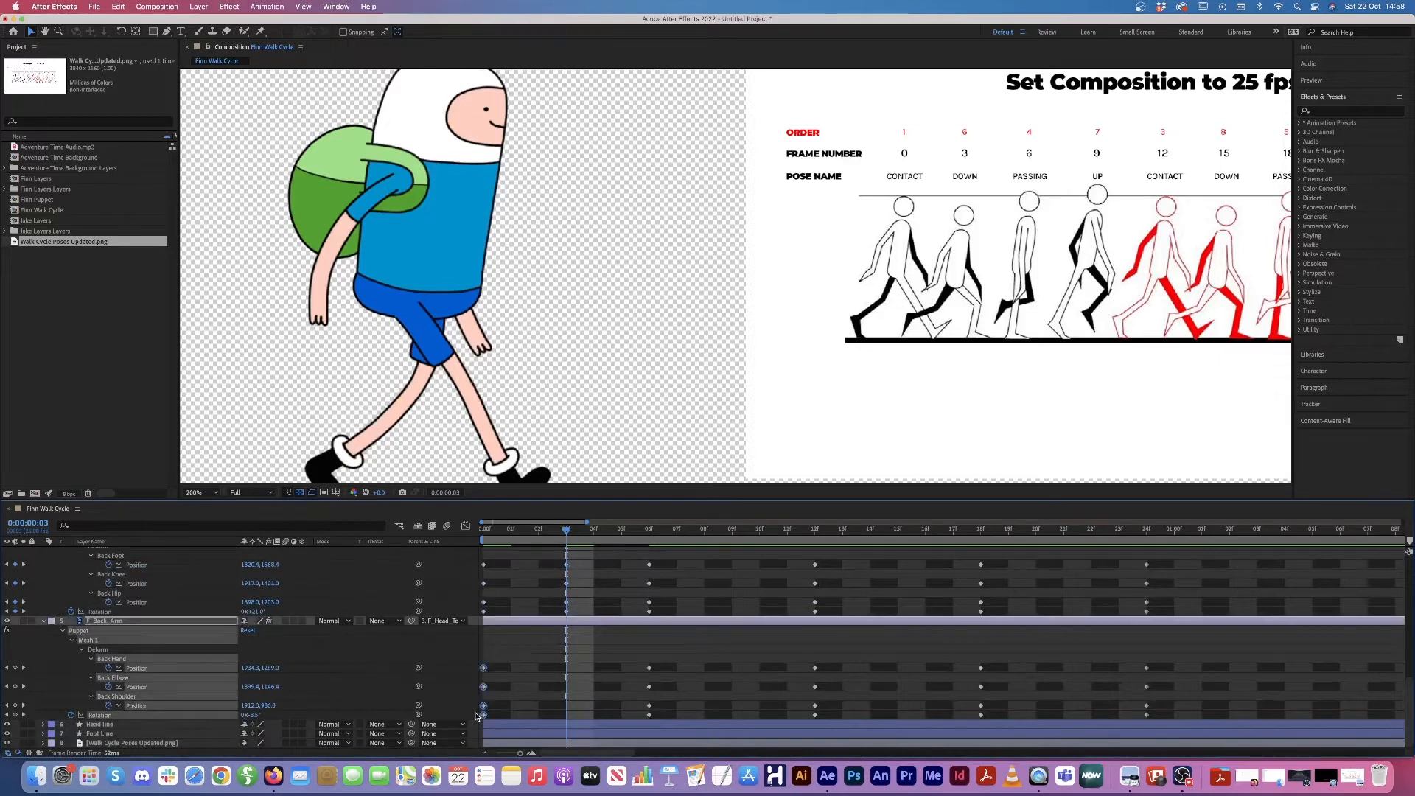
key(super+c)
key(super+v)
scroll(559, 445, down, 1)
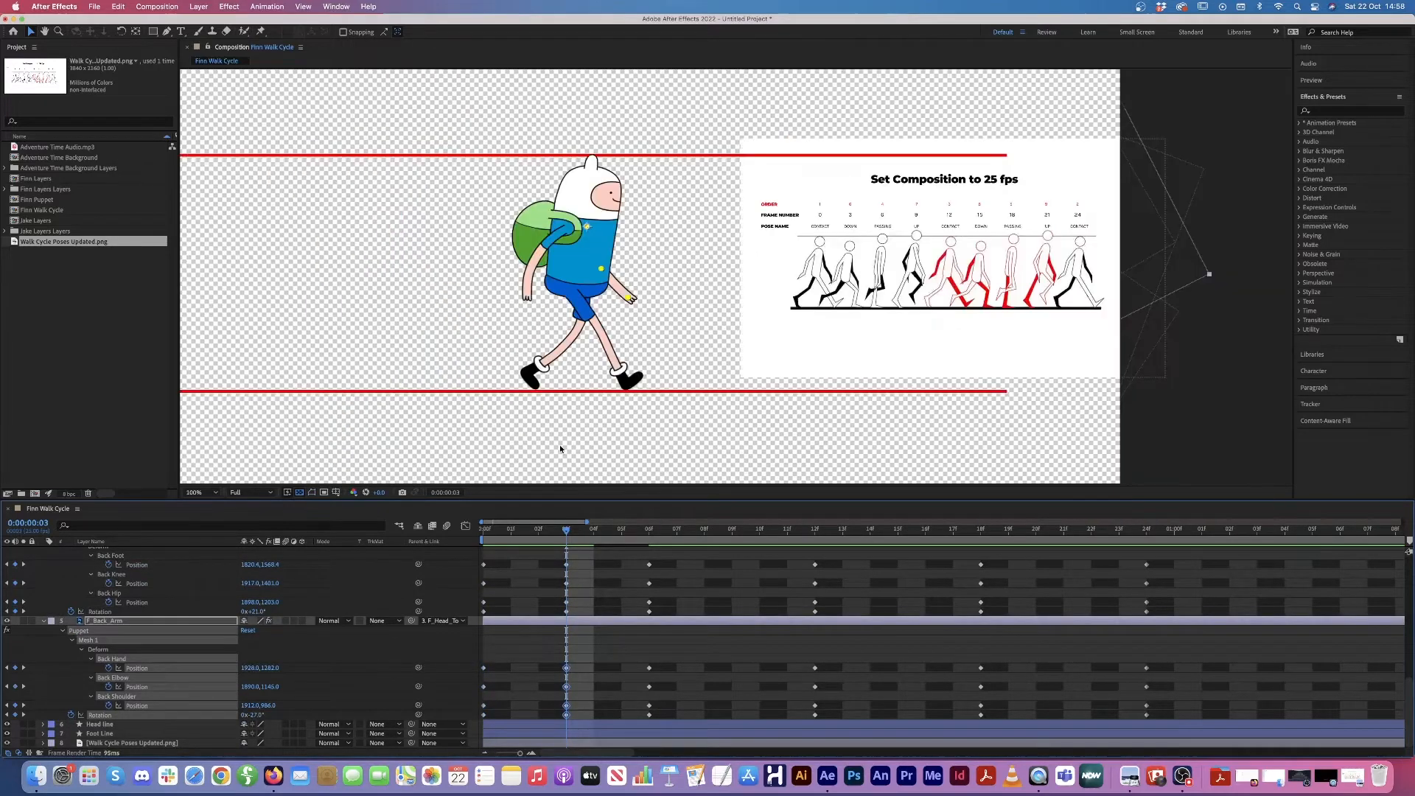
scroll(571, 601, up, 5)
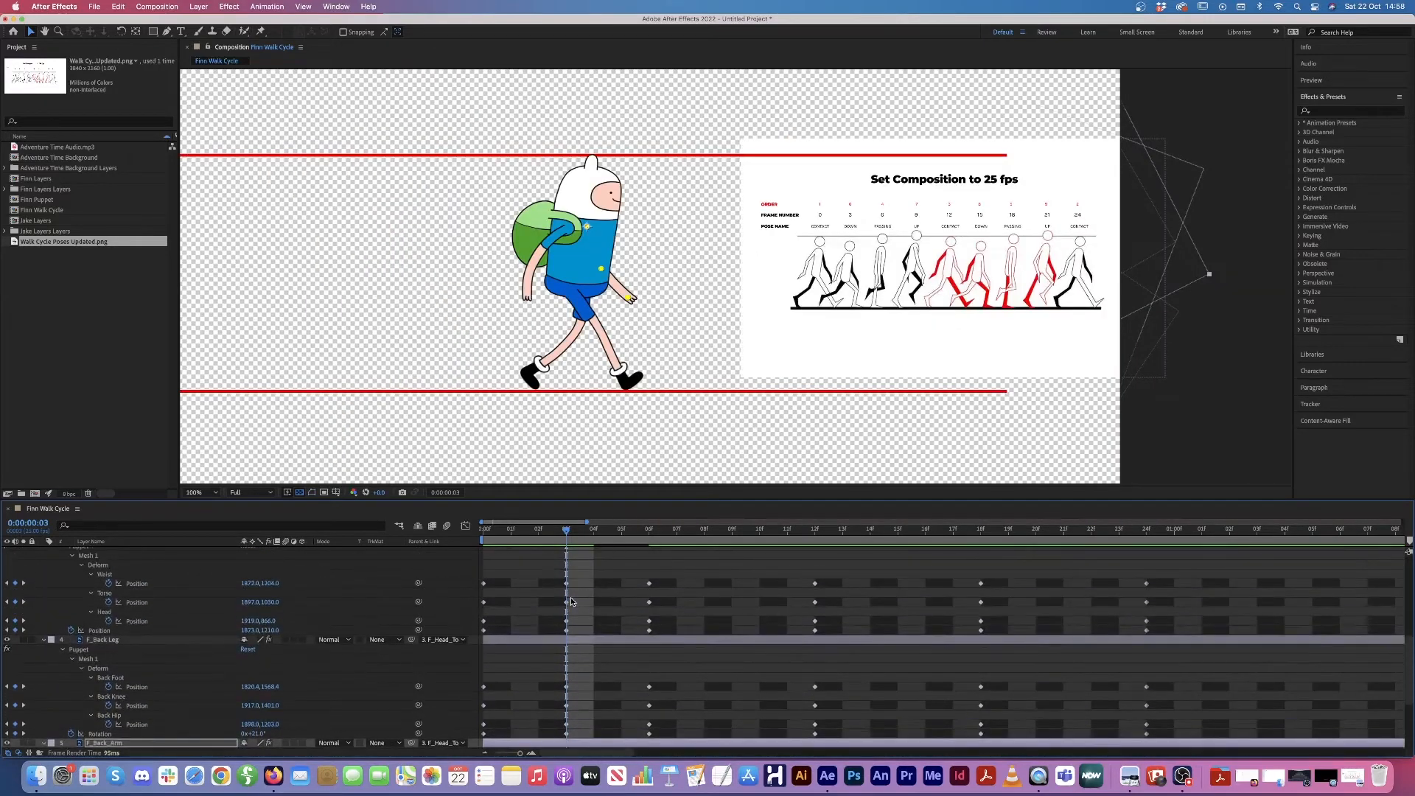
Step: Lower F_Head_Torso at frame 3 for the down pose by setting its layer Position to 1873.0, 1255.0
scroll(571, 602, down, 1)
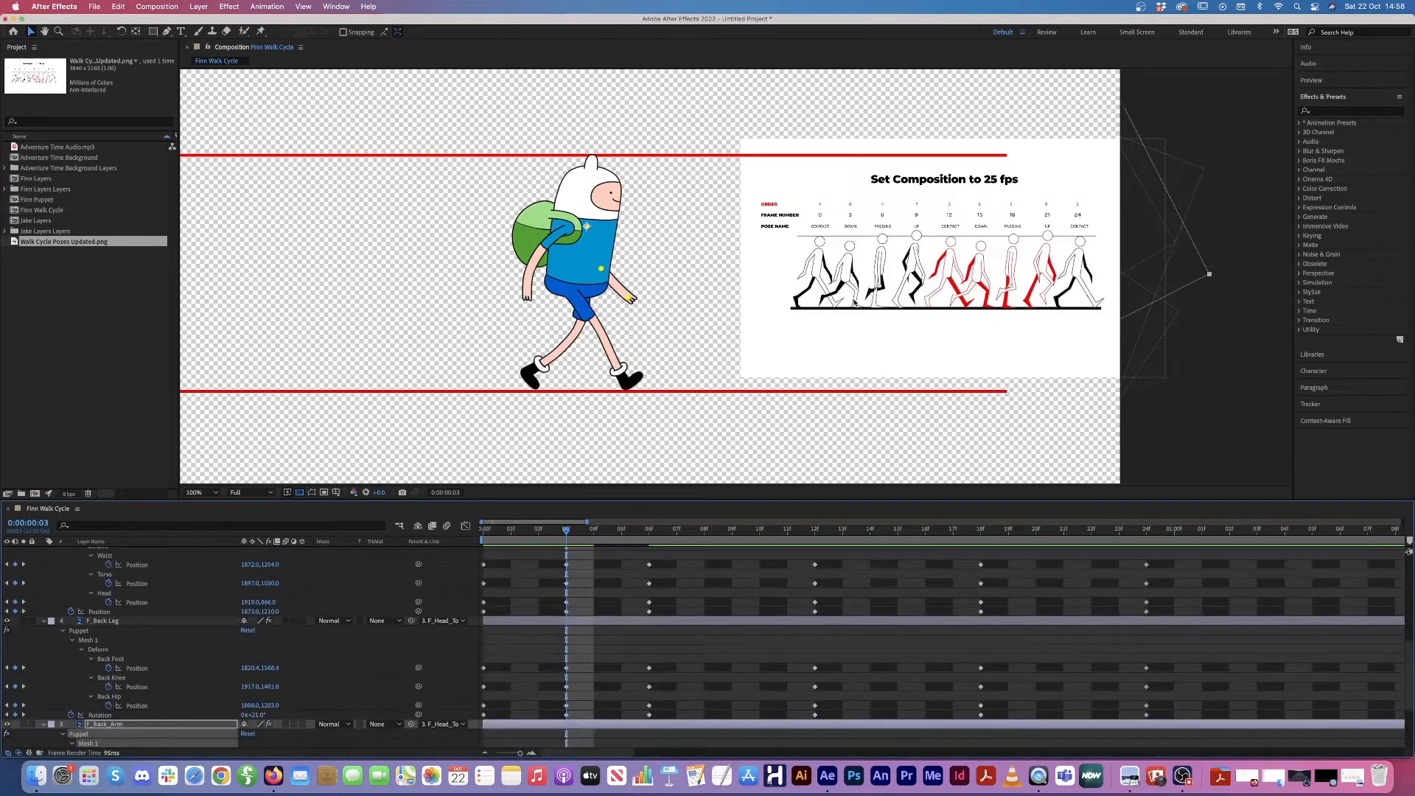
scroll(853, 302, up, 1)
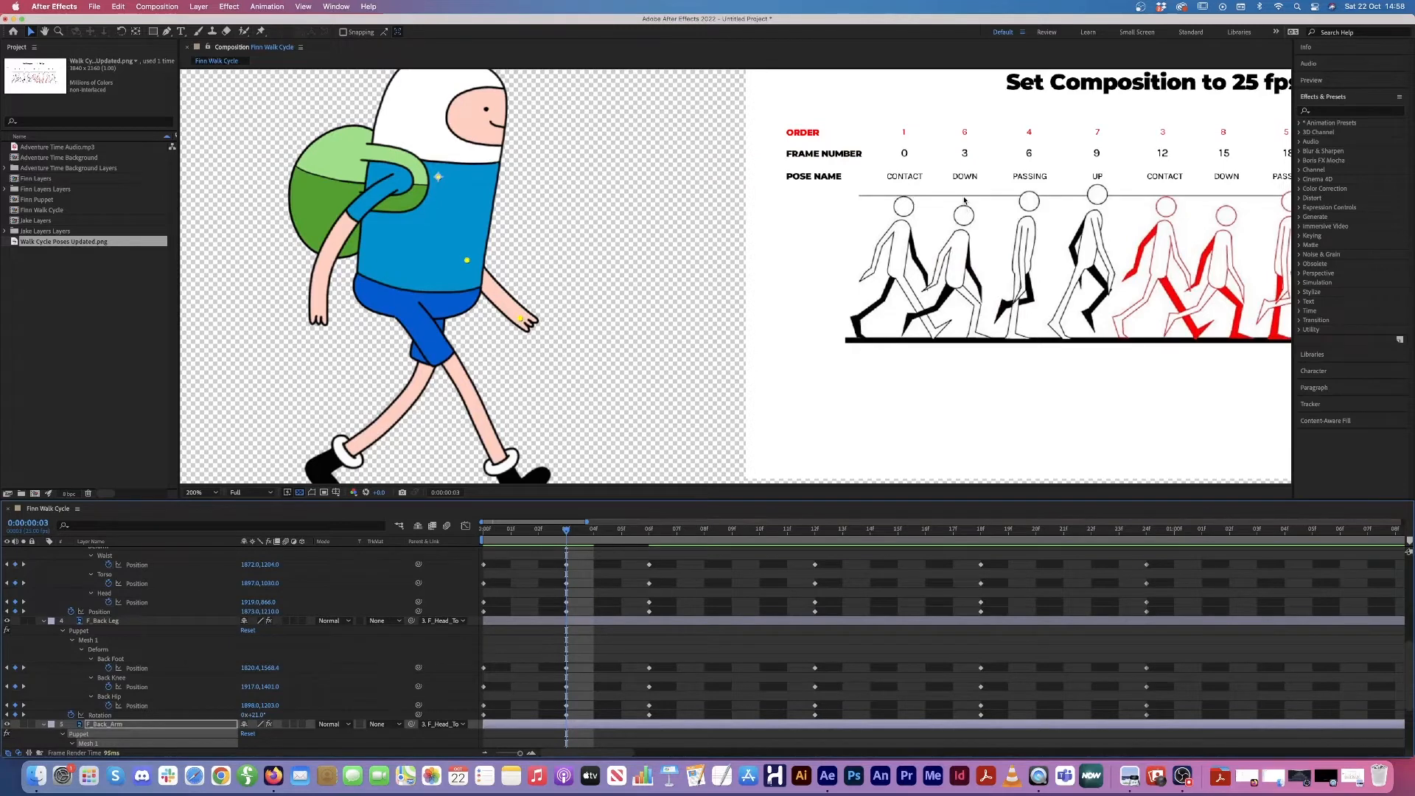
scroll(591, 222, down, 1)
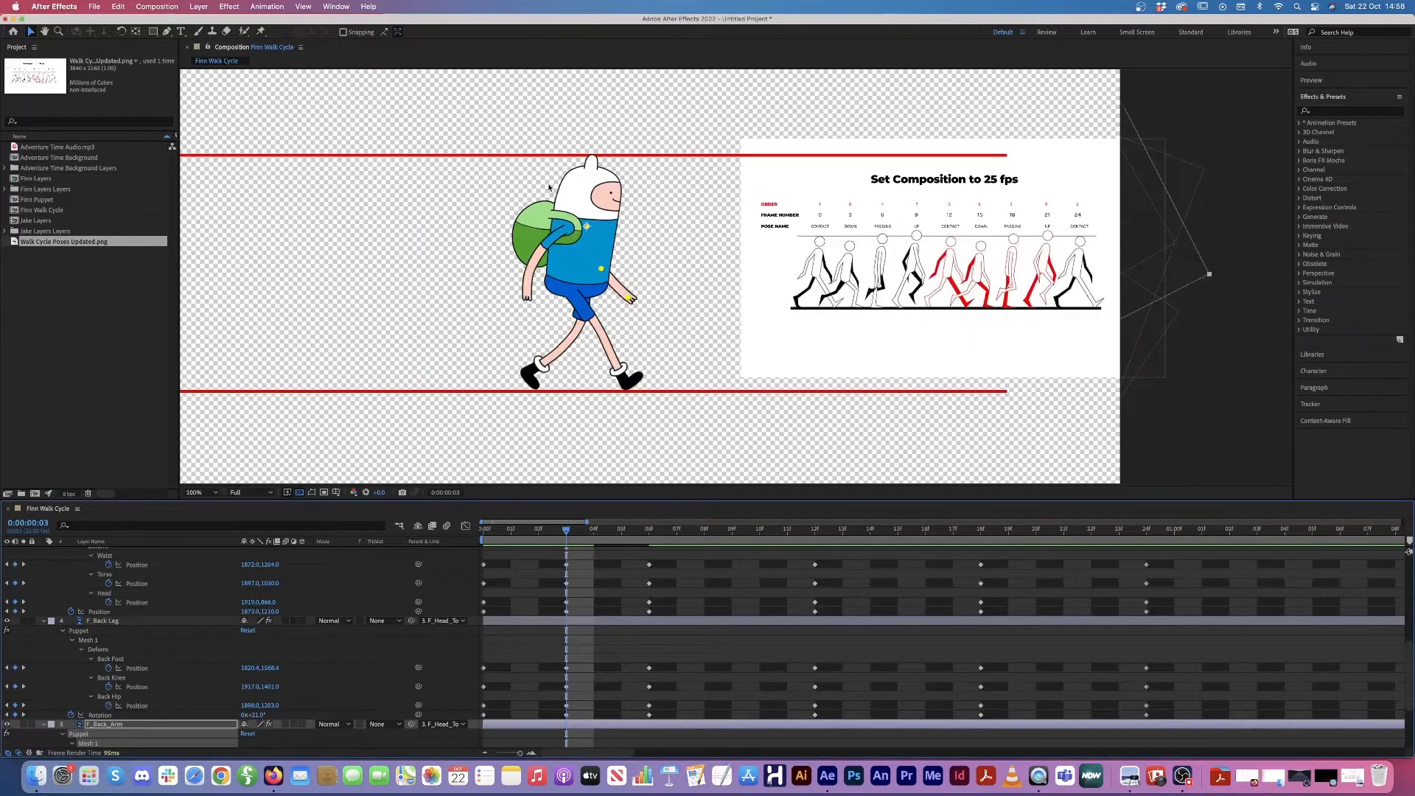
scroll(96, 655, up, 4)
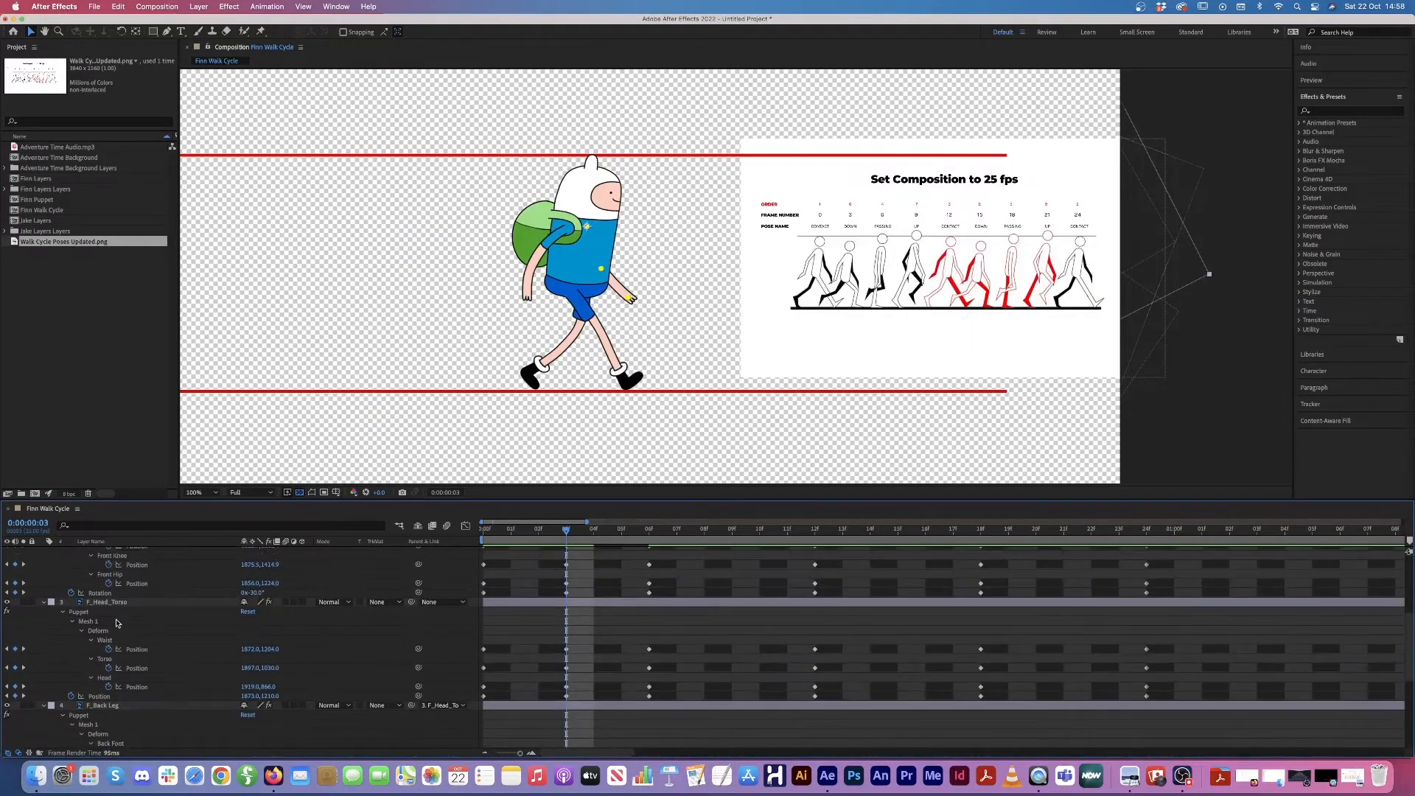
click(135, 604)
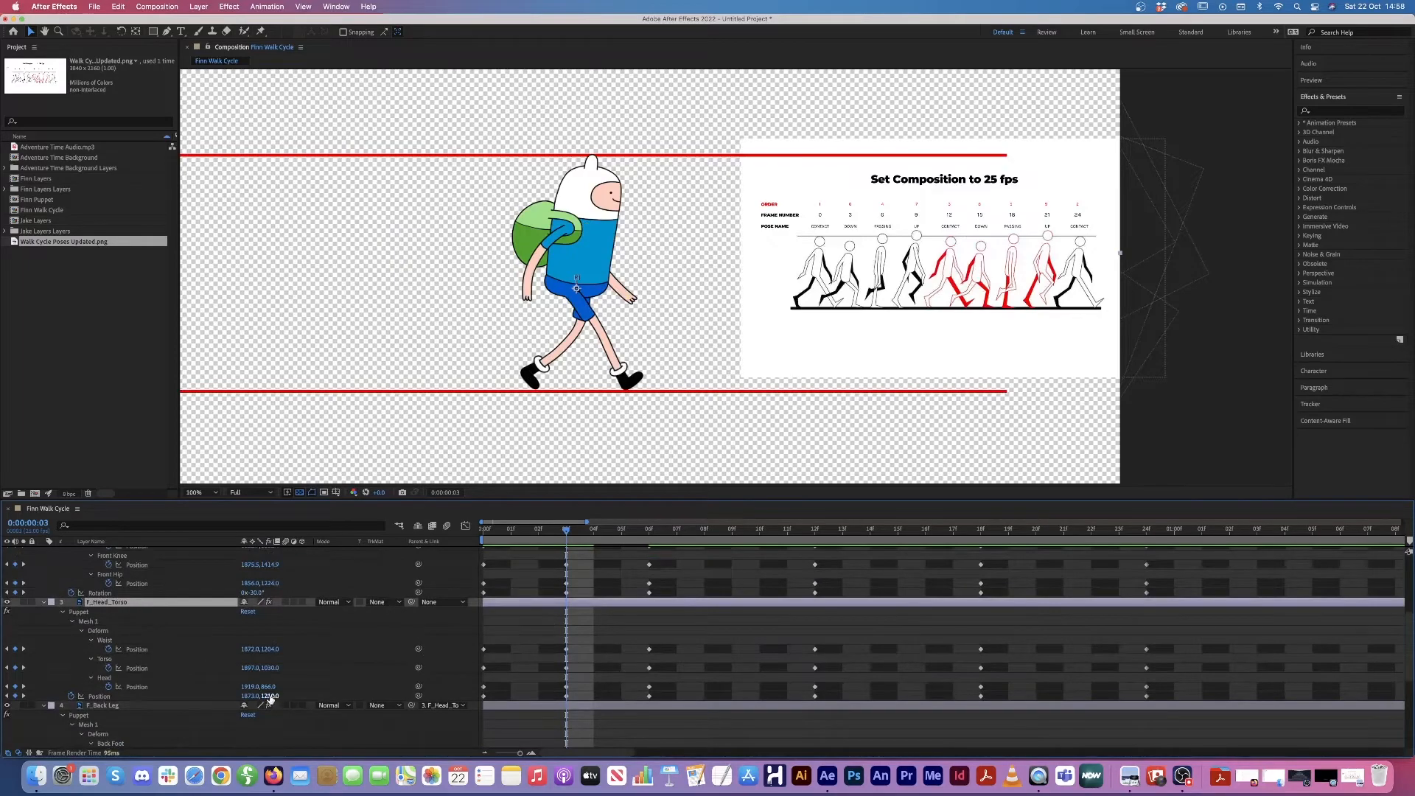
drag(271, 699, 294, 696)
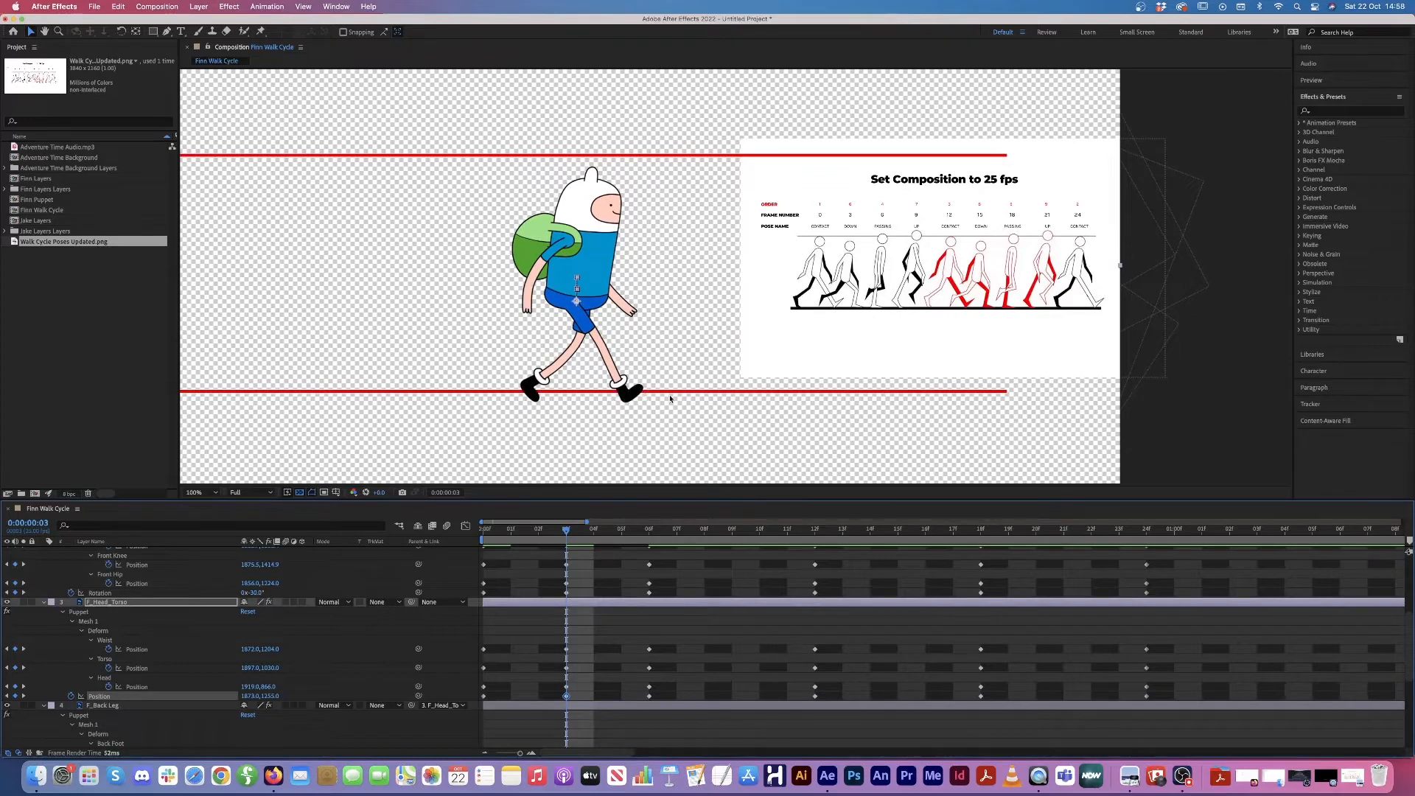
Step: Reposition F_Front Leg's Front Foot and Front Knee pins at frame 3 to bend the knee forward and plant the foot flat on the foot line
scroll(606, 632, up, 5)
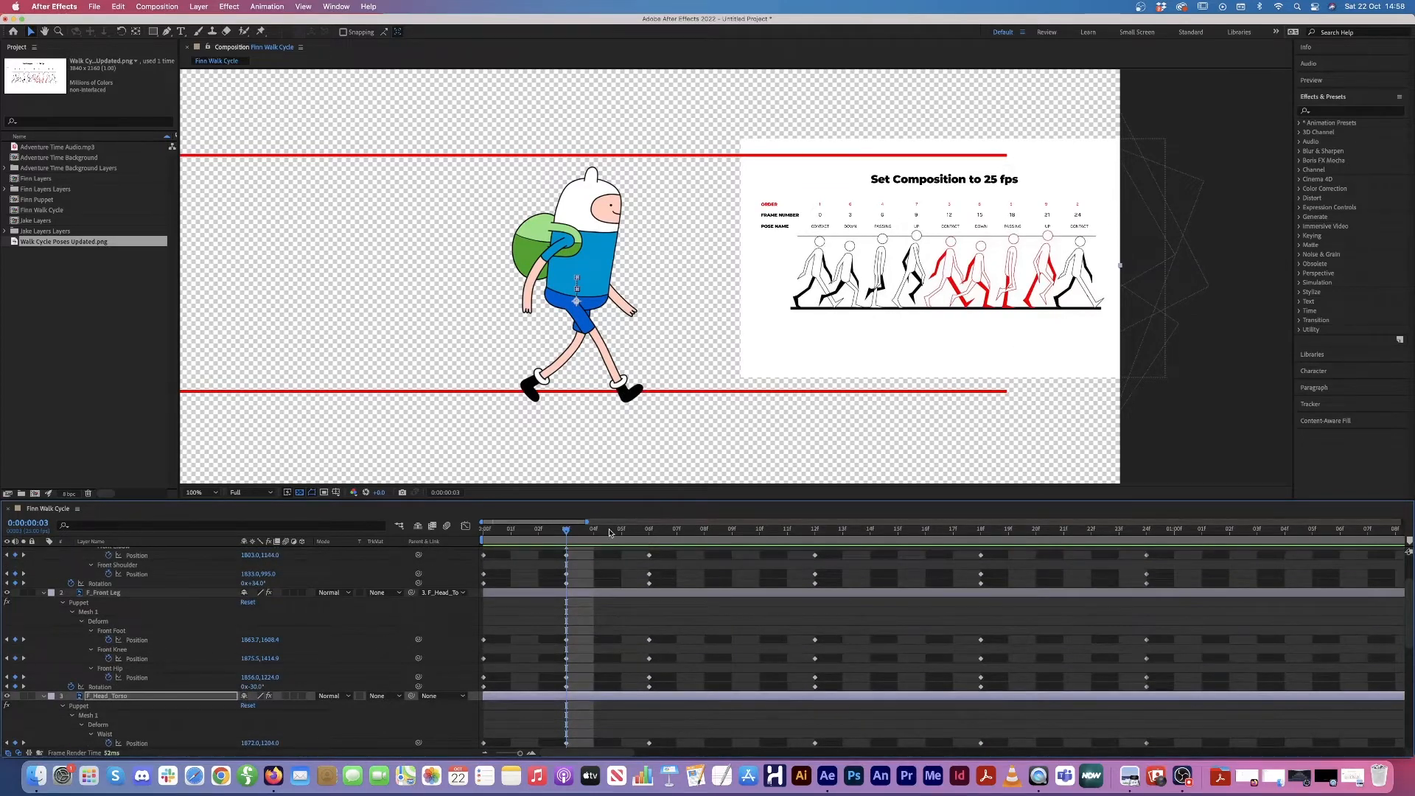
scroll(597, 605, up, 3)
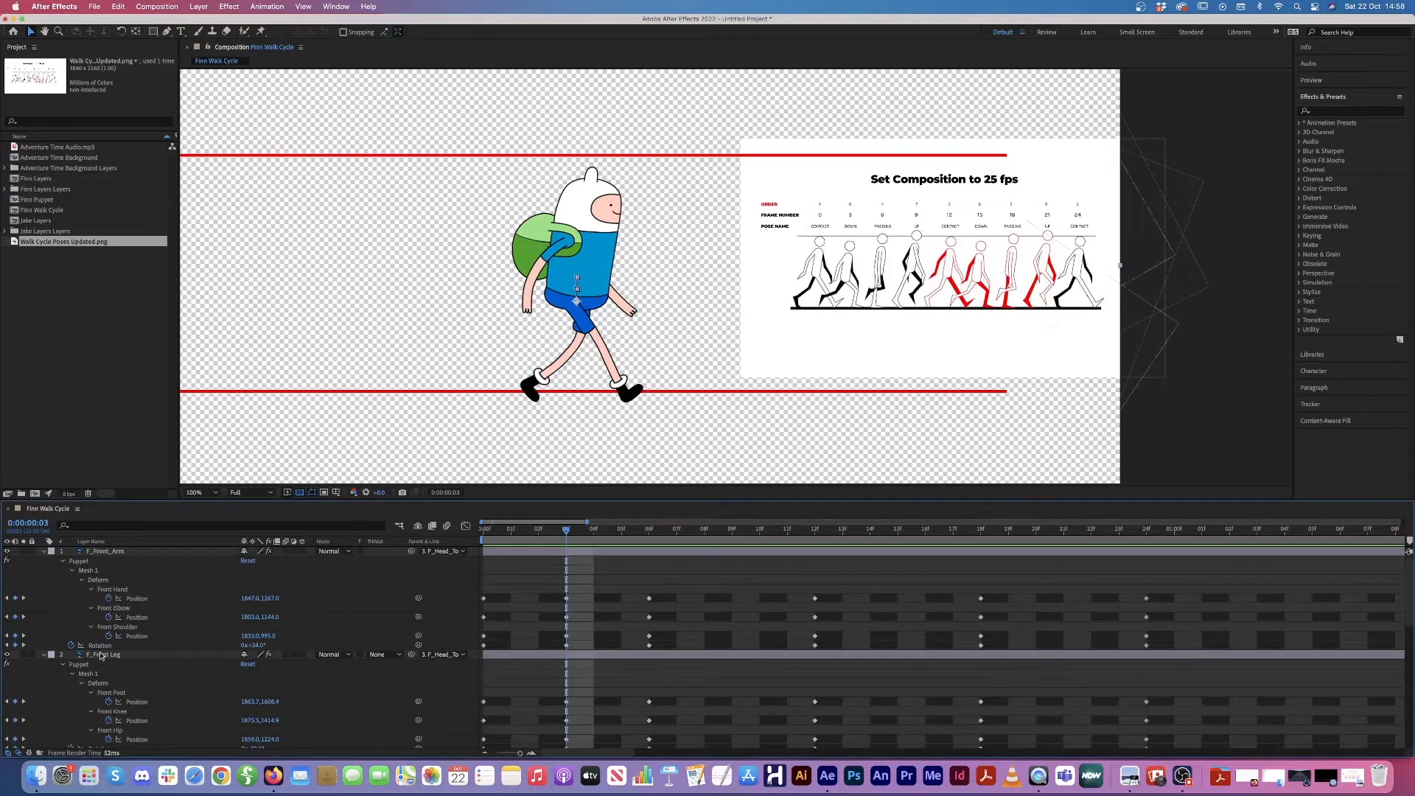
click(171, 655)
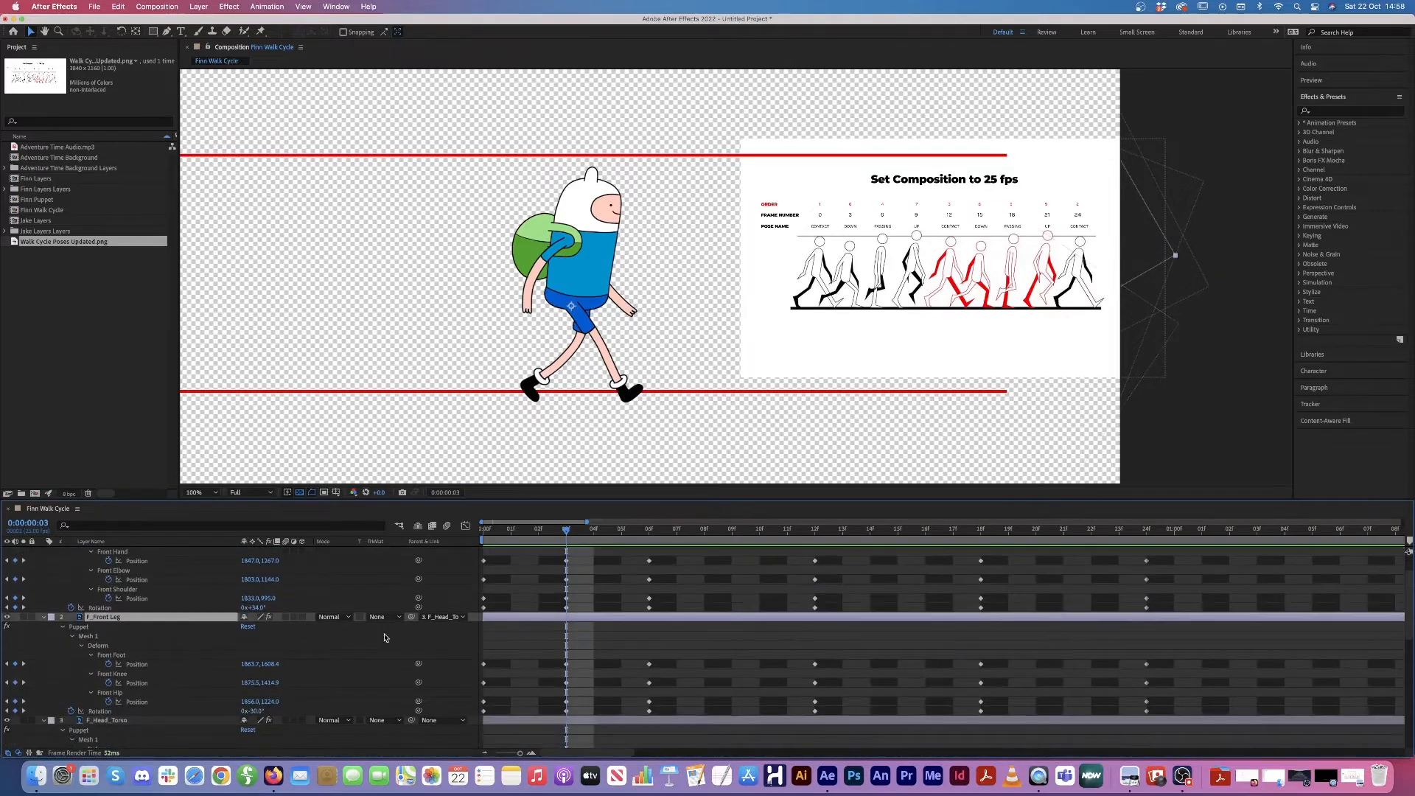
scroll(549, 634, down, 2)
click(122, 655)
scroll(646, 403, down, 2)
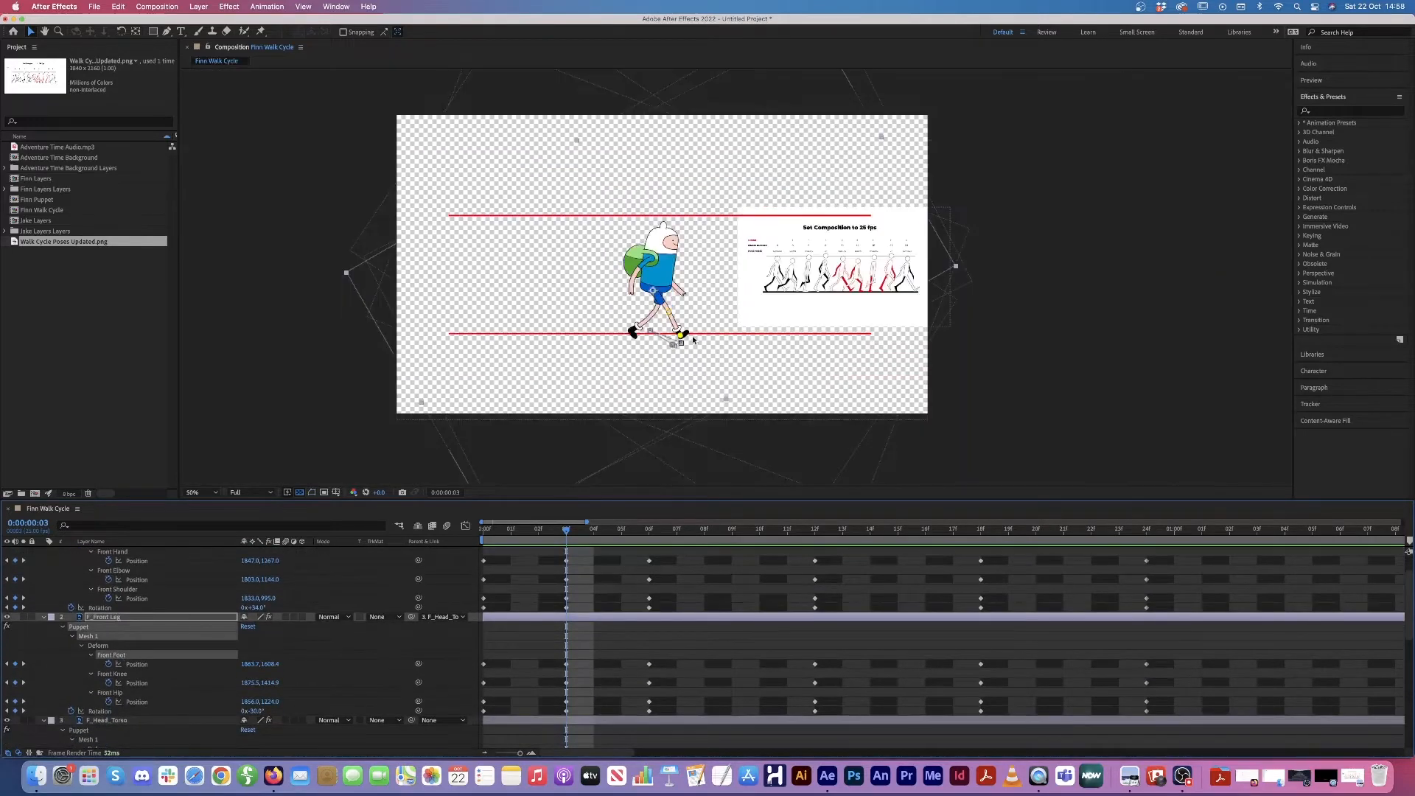
scroll(693, 340, up, 2)
drag(601, 348, 615, 339)
drag(633, 398, 622, 337)
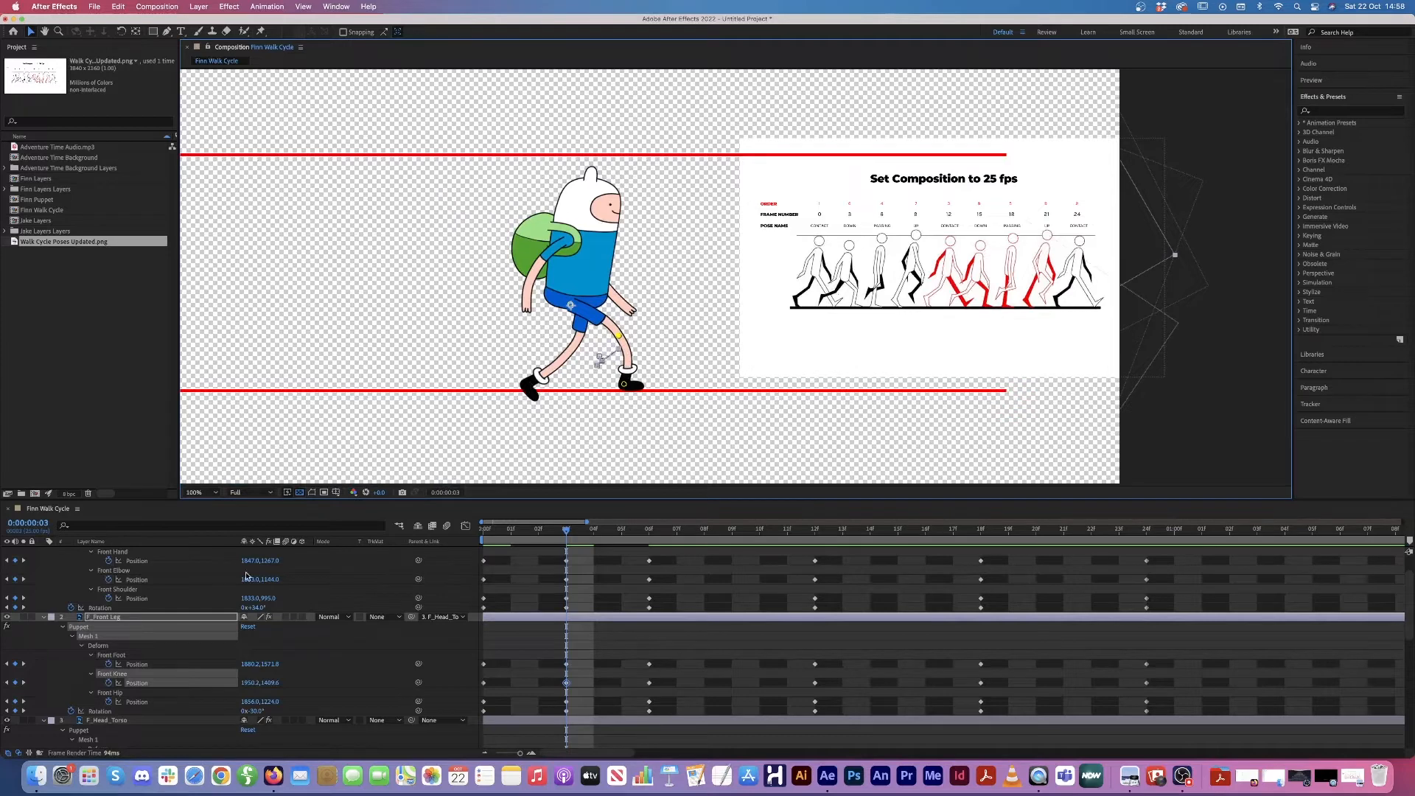
Step: Reposition F_Back Leg's Back Foot and Back Knee pins at frame 3, raising the foot back so its toe rests on the foot line
scroll(236, 586, down, 10)
scroll(135, 616, up, 1)
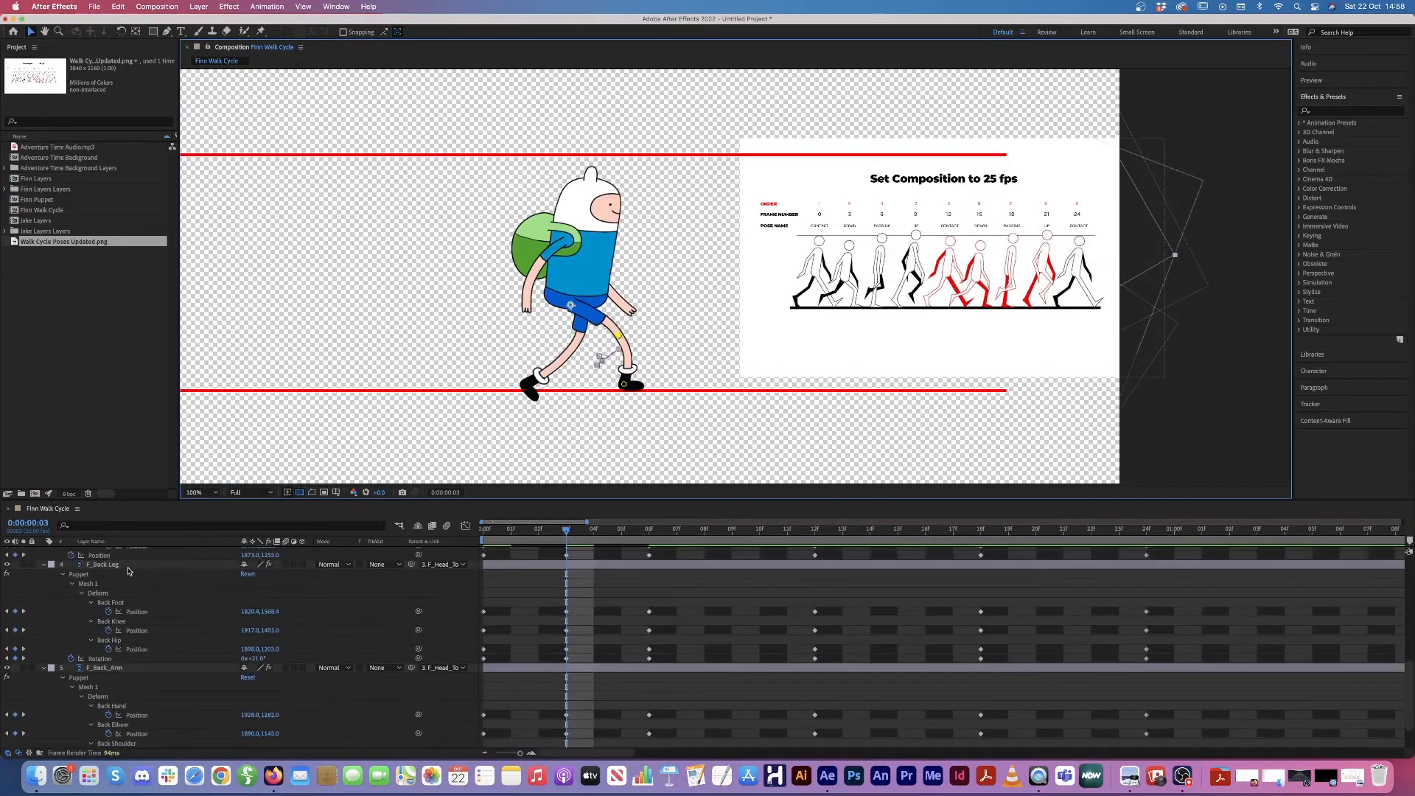
click(126, 565)
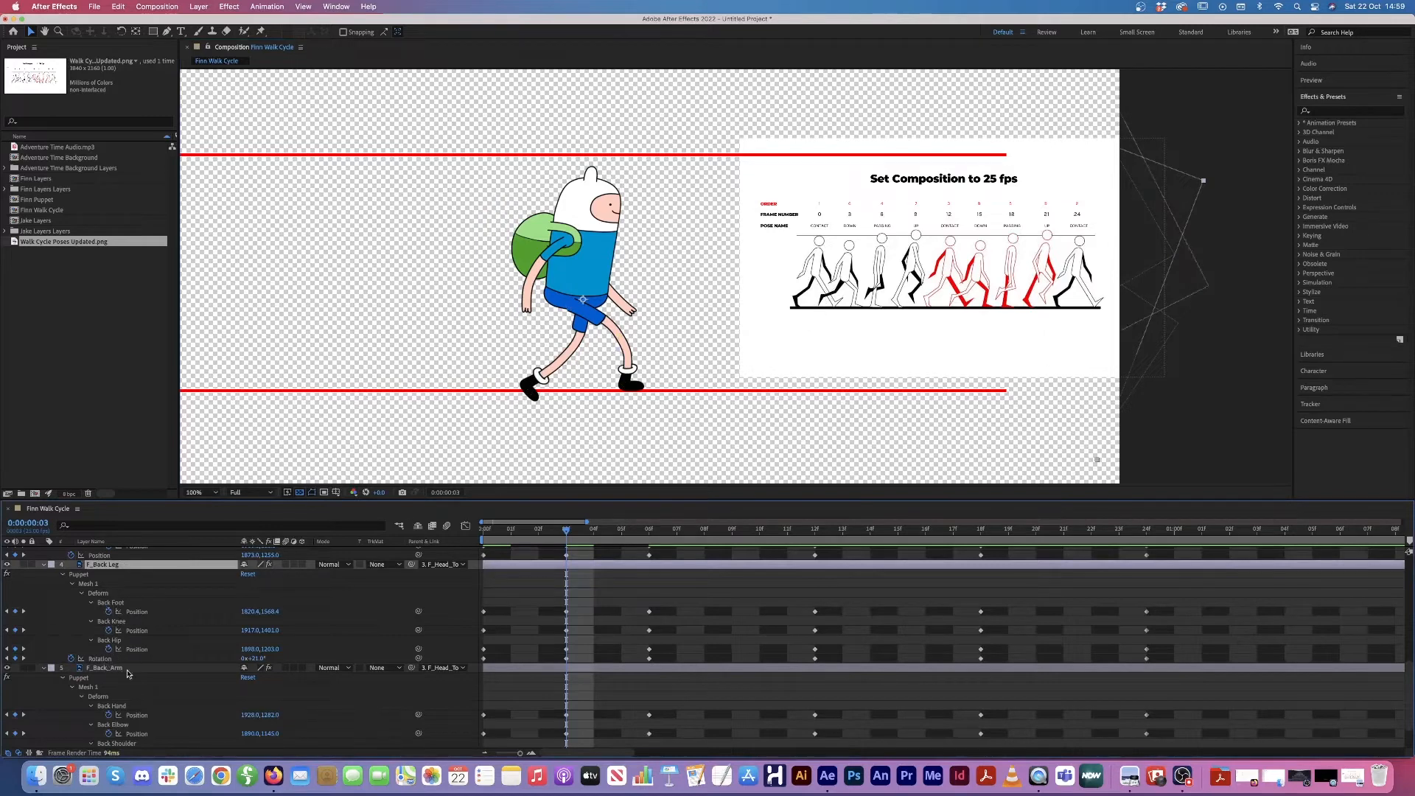
click(110, 603)
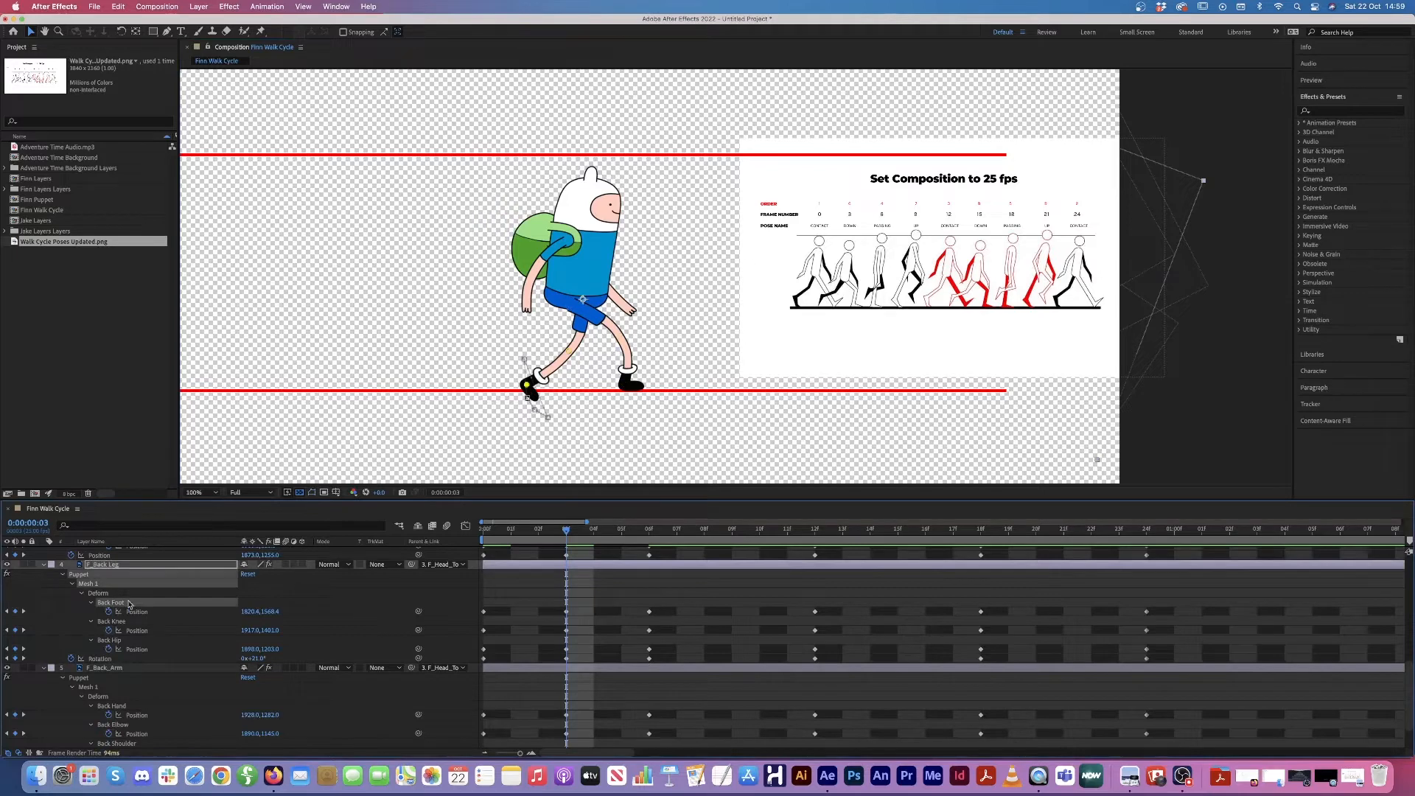
drag(536, 388, 573, 354)
key(period)
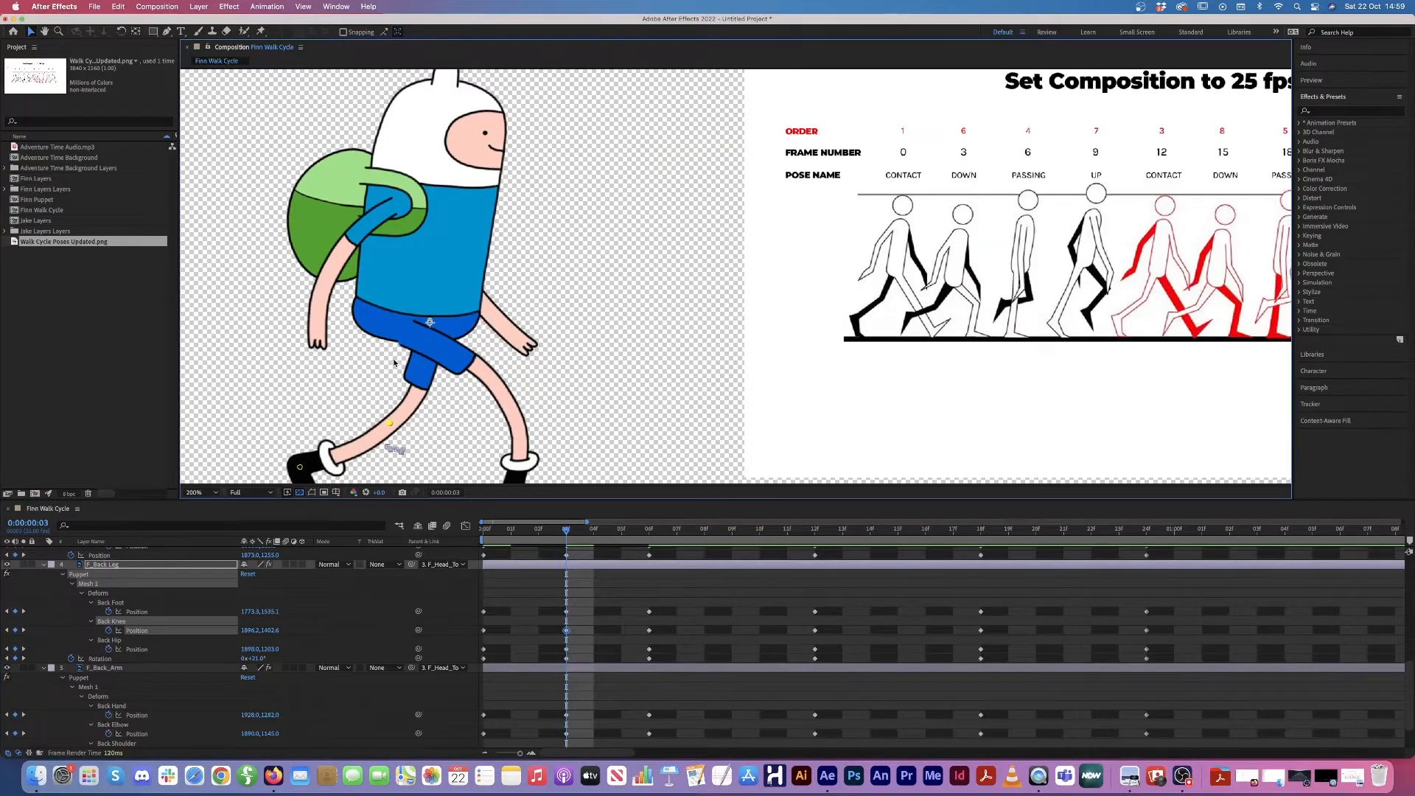
key(comma)
key(period)
key(period)
Step: Nudge F_Front Leg's Front Hip pin slightly at frame 3 to smooth where the thigh overlaps the shorts
drag(367, 351, 985, 269)
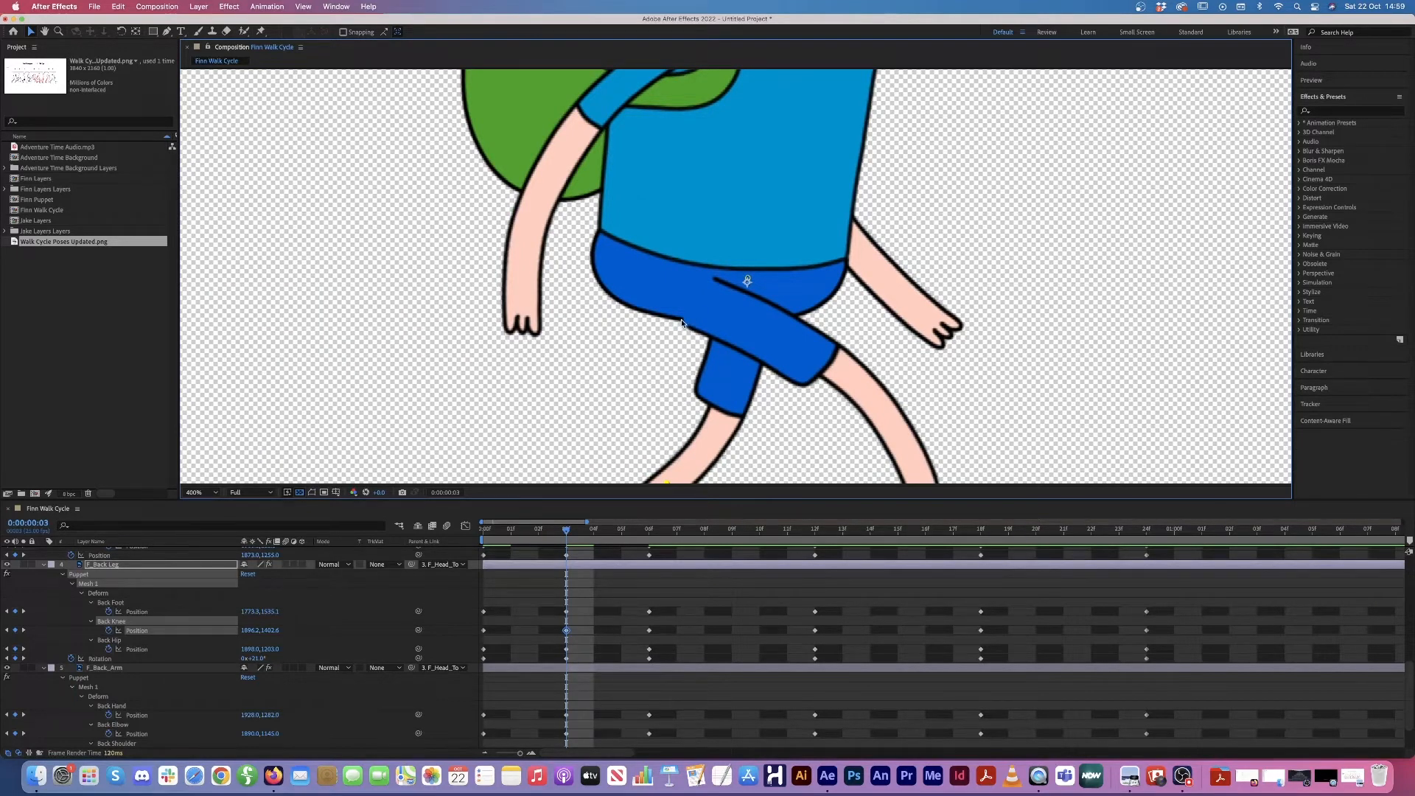
key(comma)
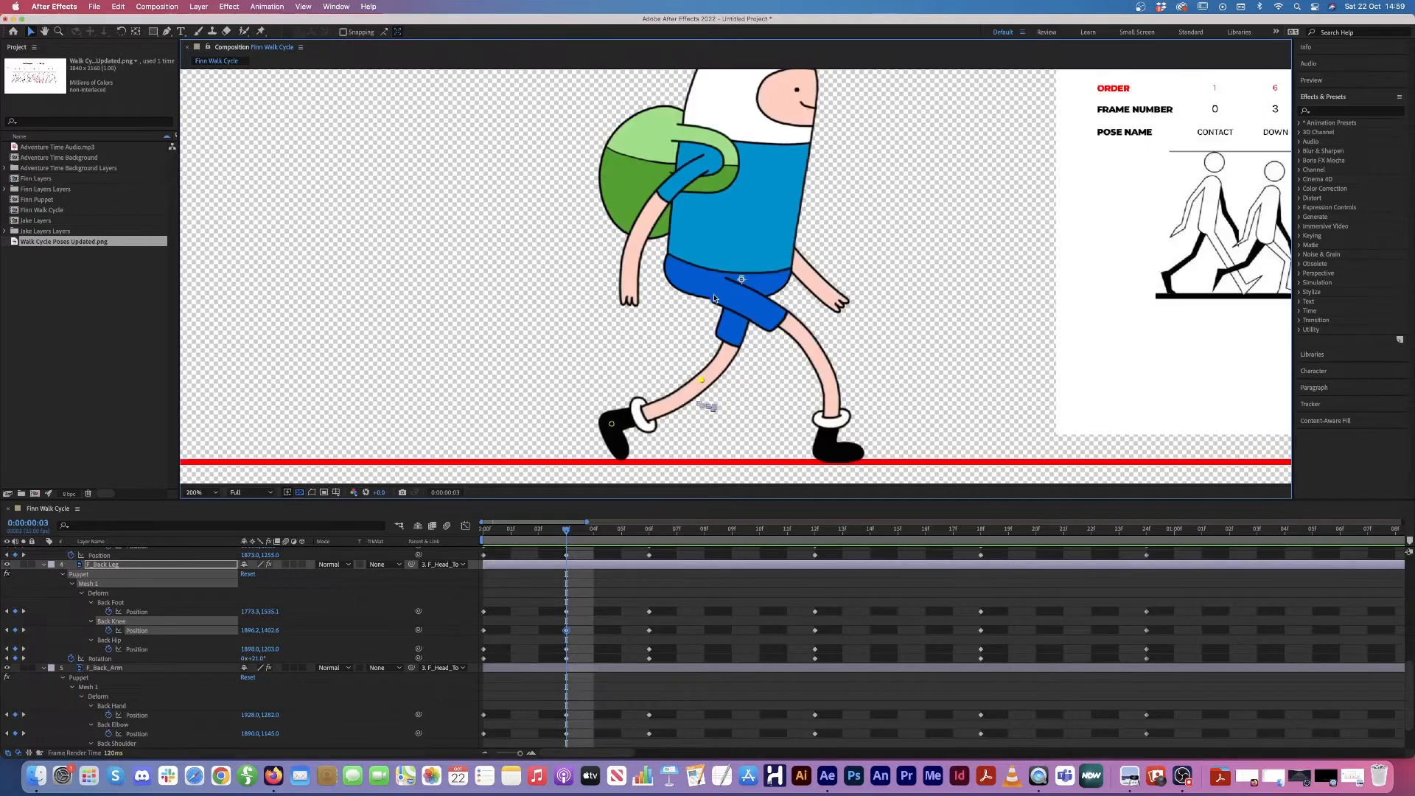
scroll(269, 612, up, 1)
click(118, 651)
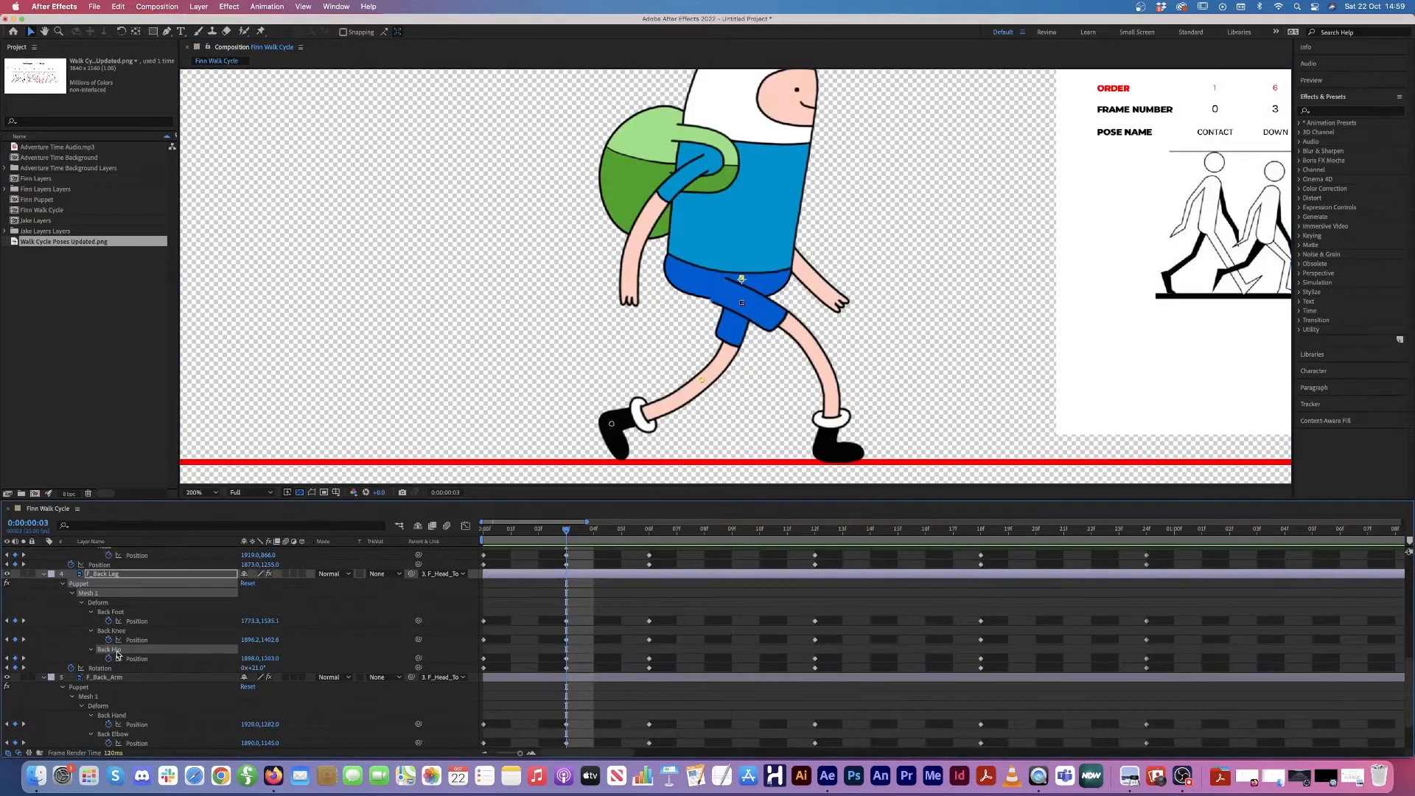
scroll(203, 573, up, 10)
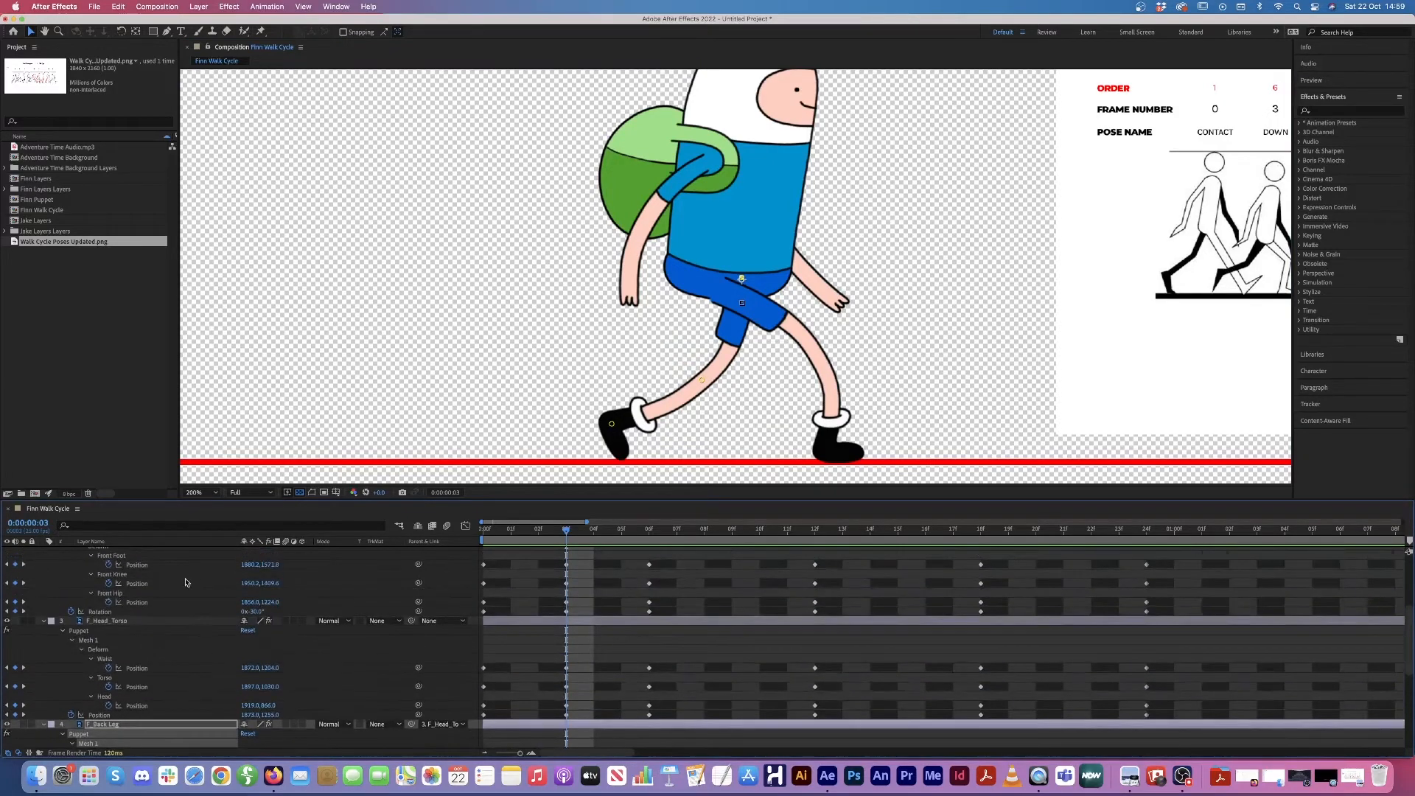
scroll(186, 583, up, 9)
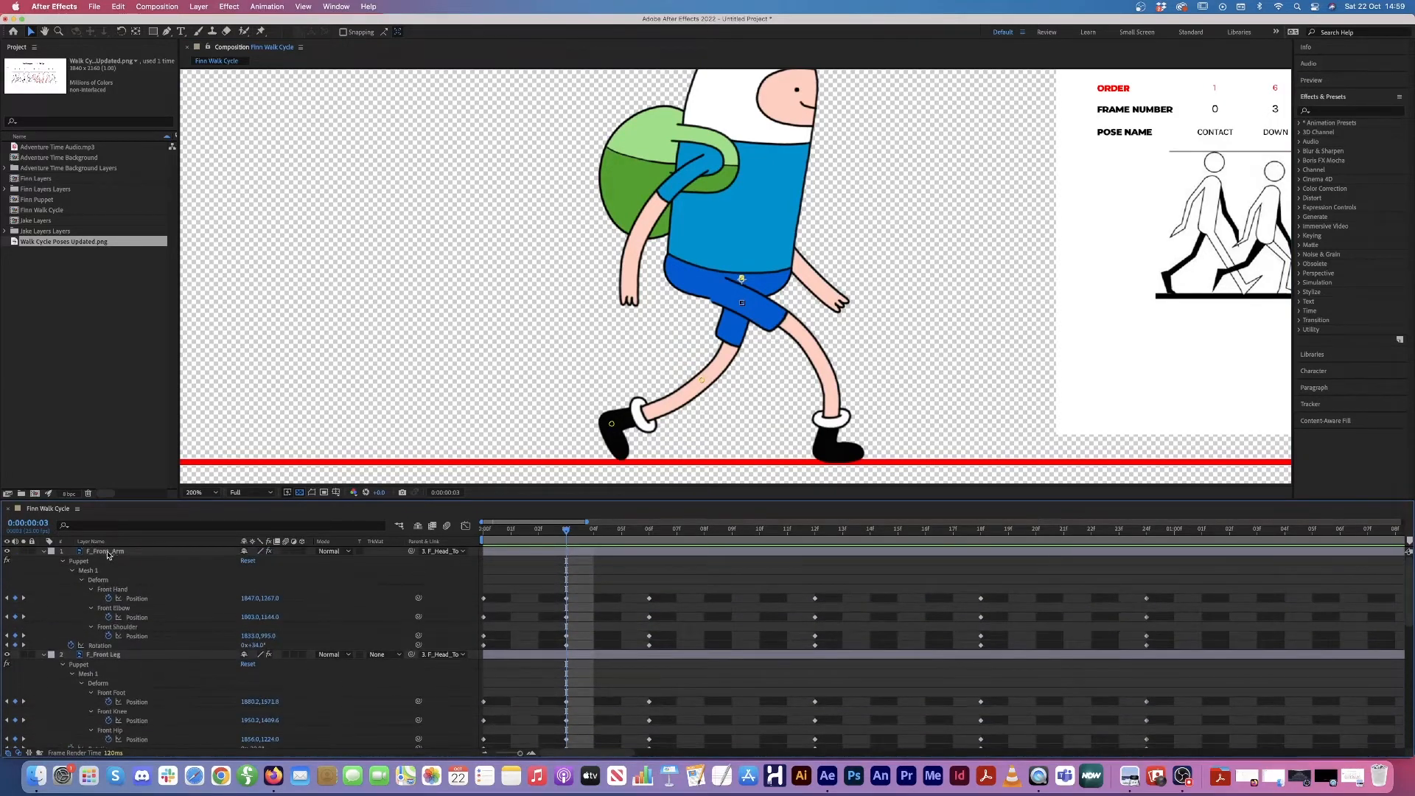
scroll(111, 673, down, 3)
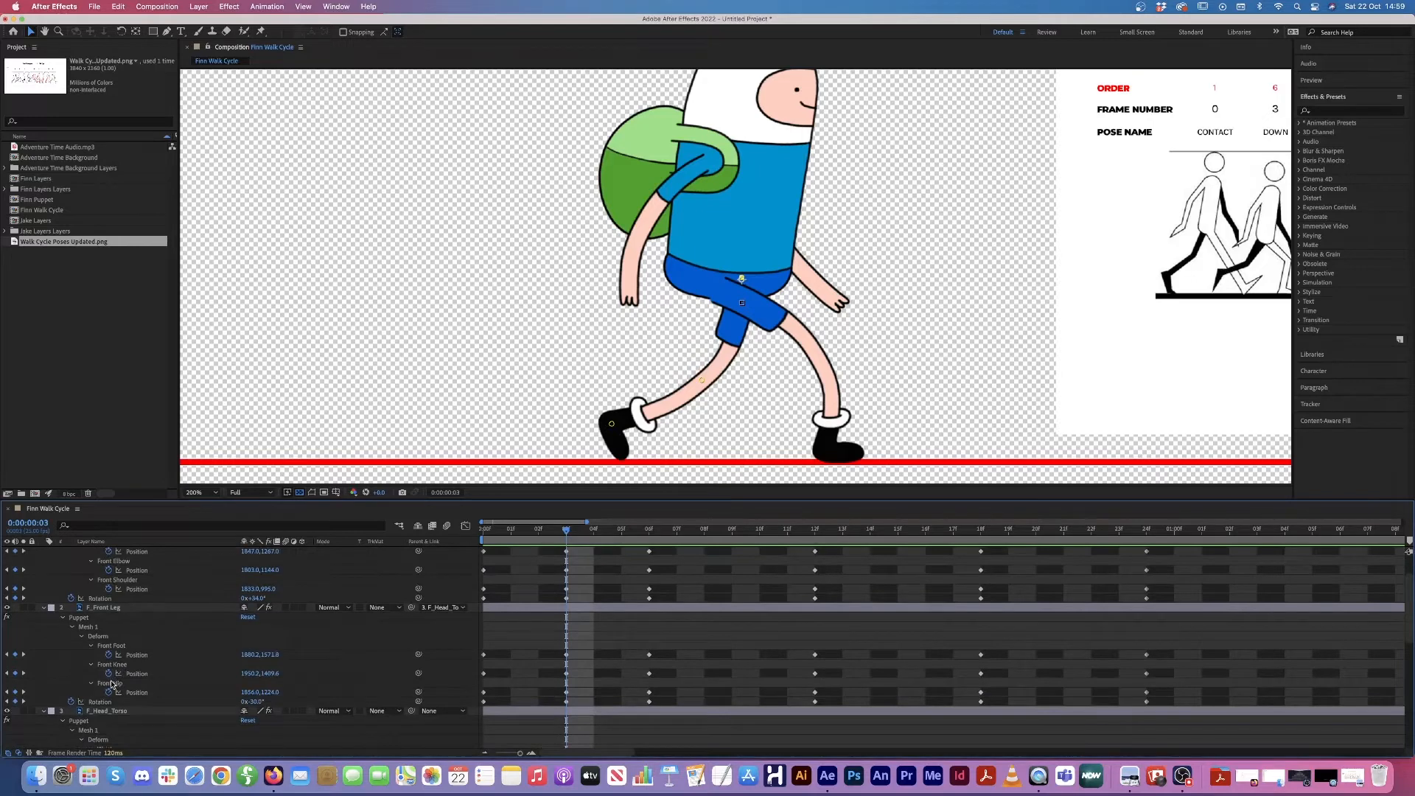
click(111, 684)
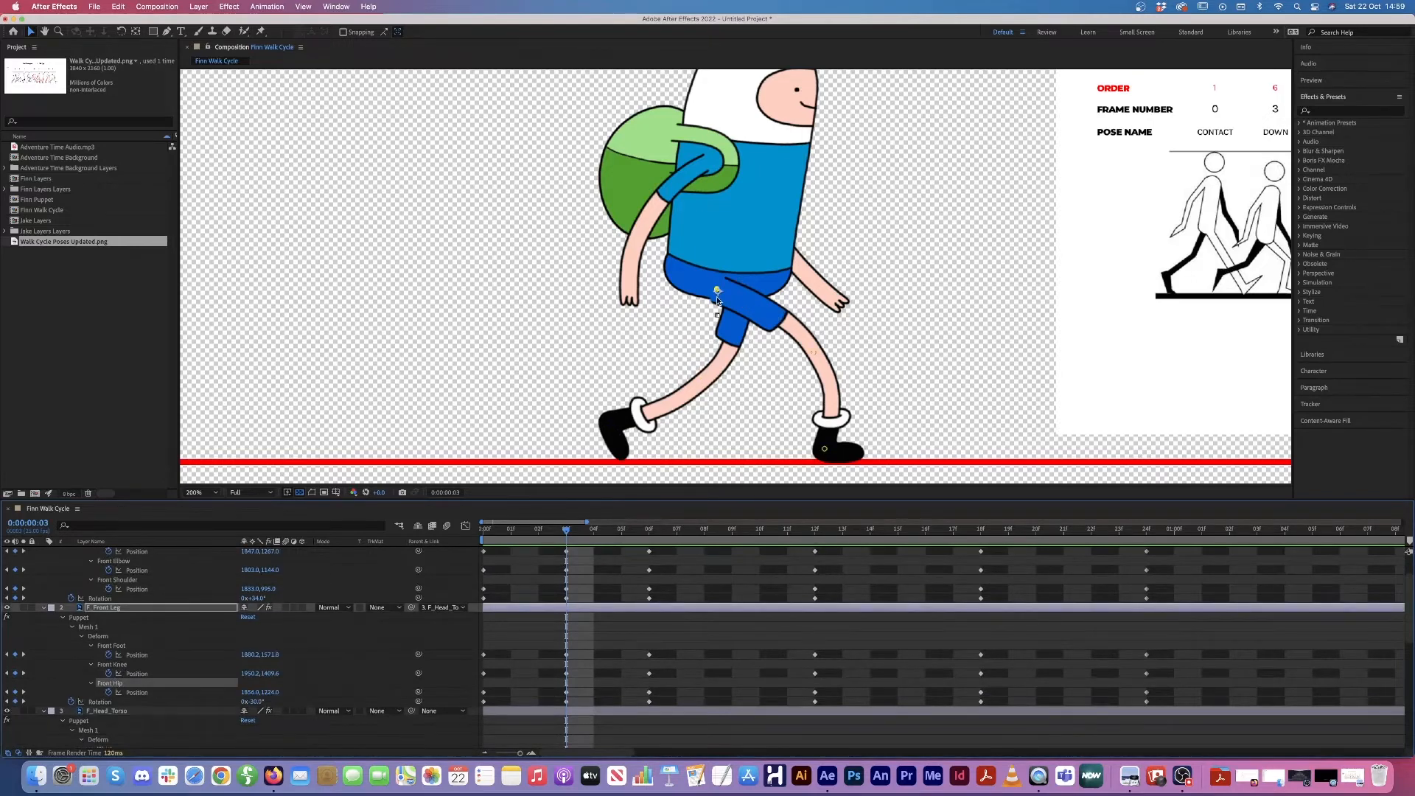
scroll(736, 284, up, 2)
drag(718, 291, 706, 296)
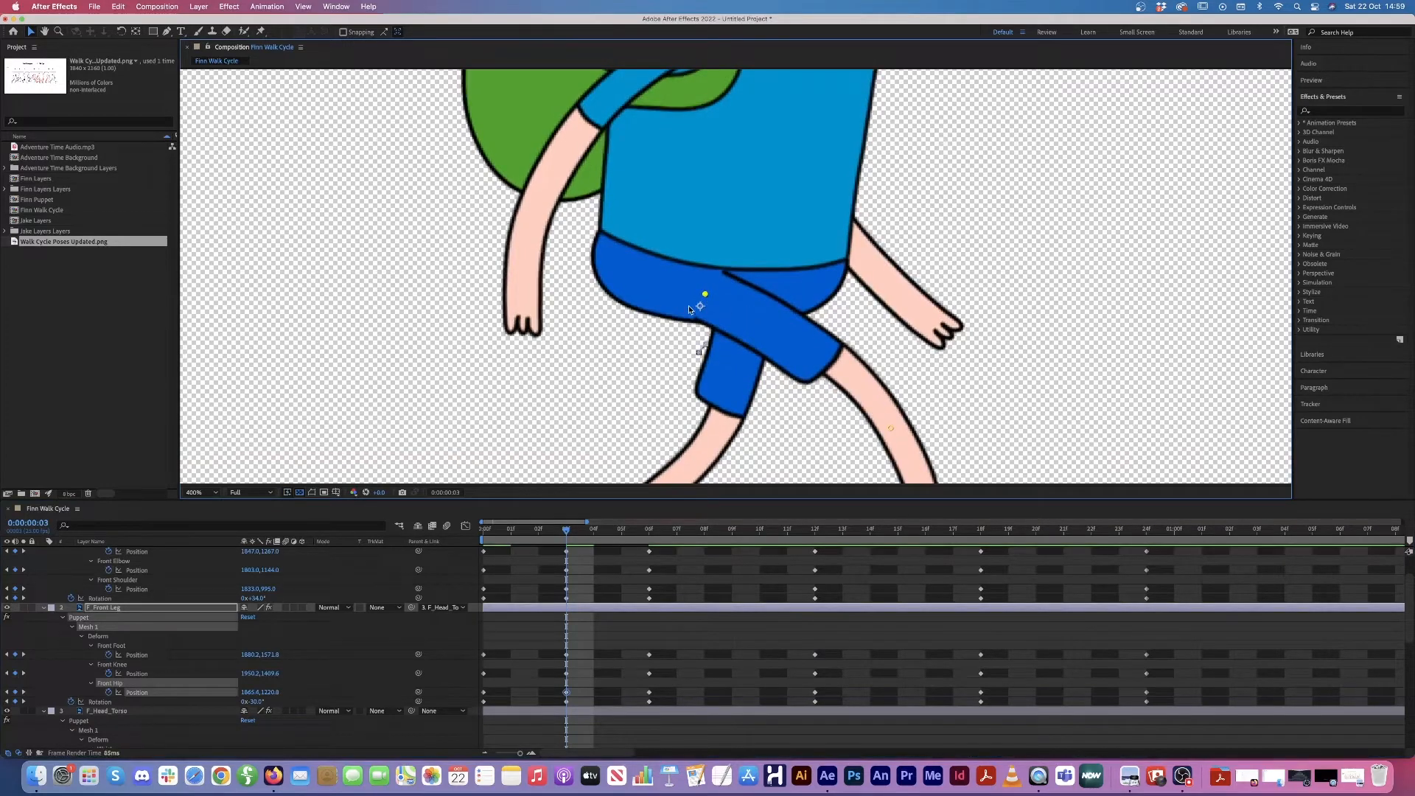
scroll(724, 306, down, 4)
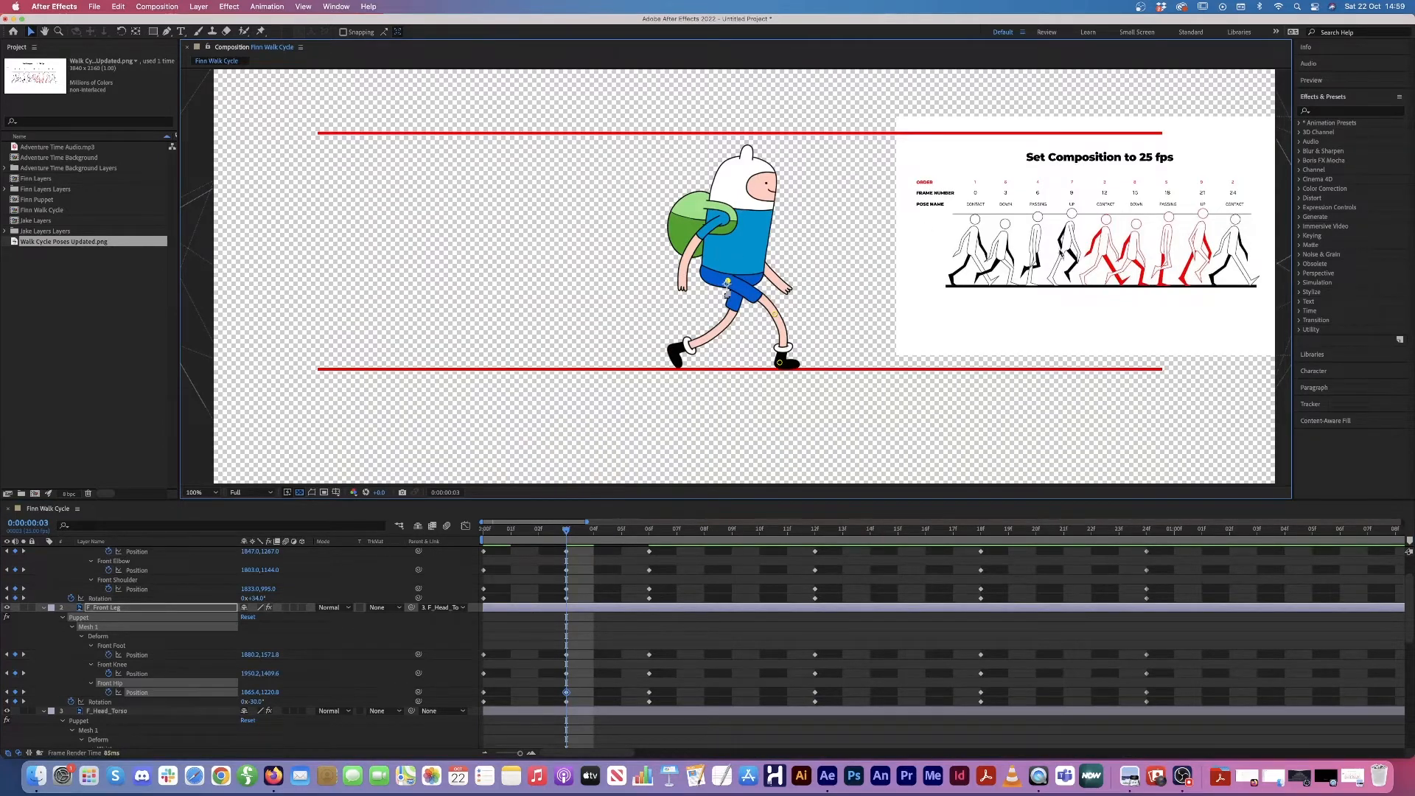
scroll(743, 268, up, 2)
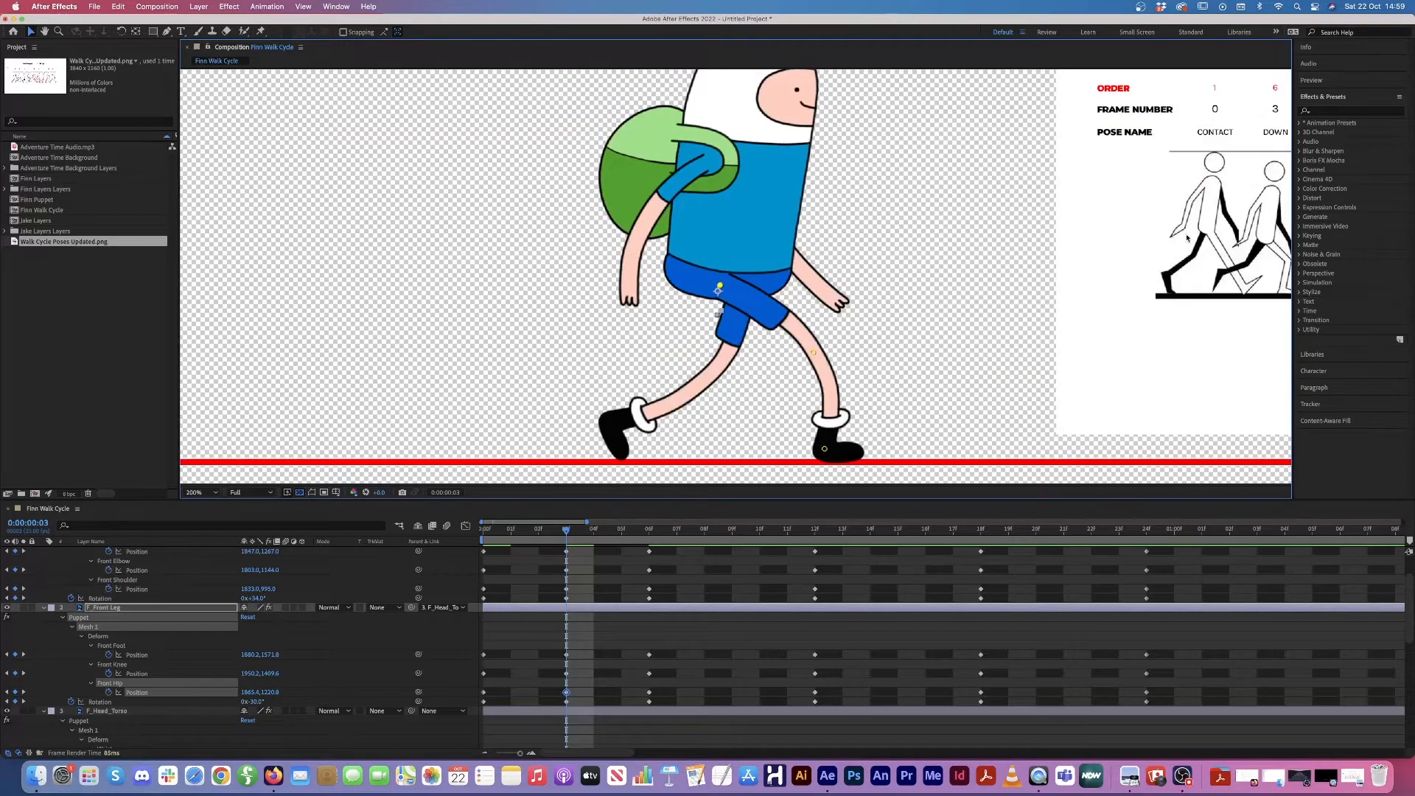
drag(1246, 243, 1173, 243)
key(super+z)
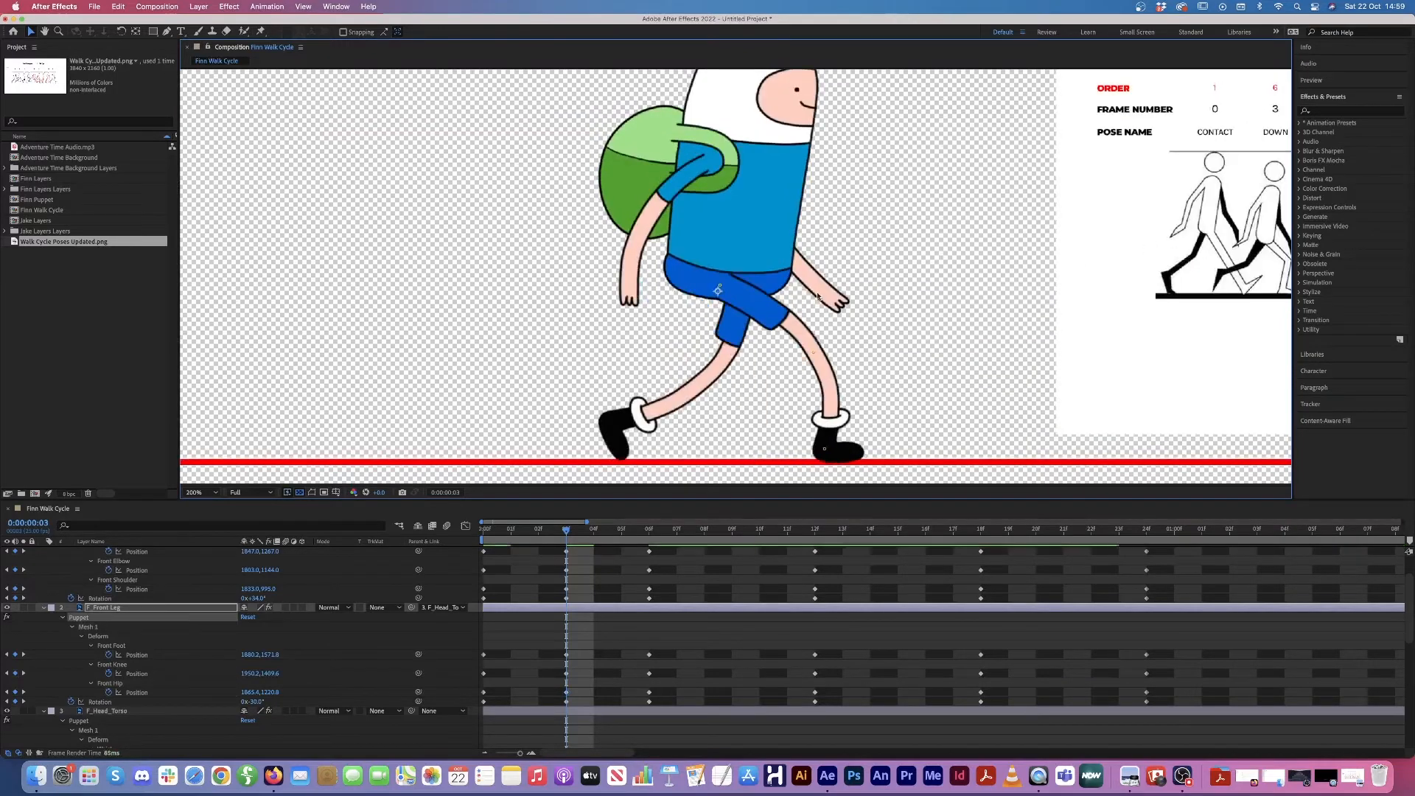
Step: Set F_Front_Arm's Rotation to 40° at frame 3 and move its Front Hand pin farther behind the body
key(space)
drag(998, 274, 900, 316)
key(comma)
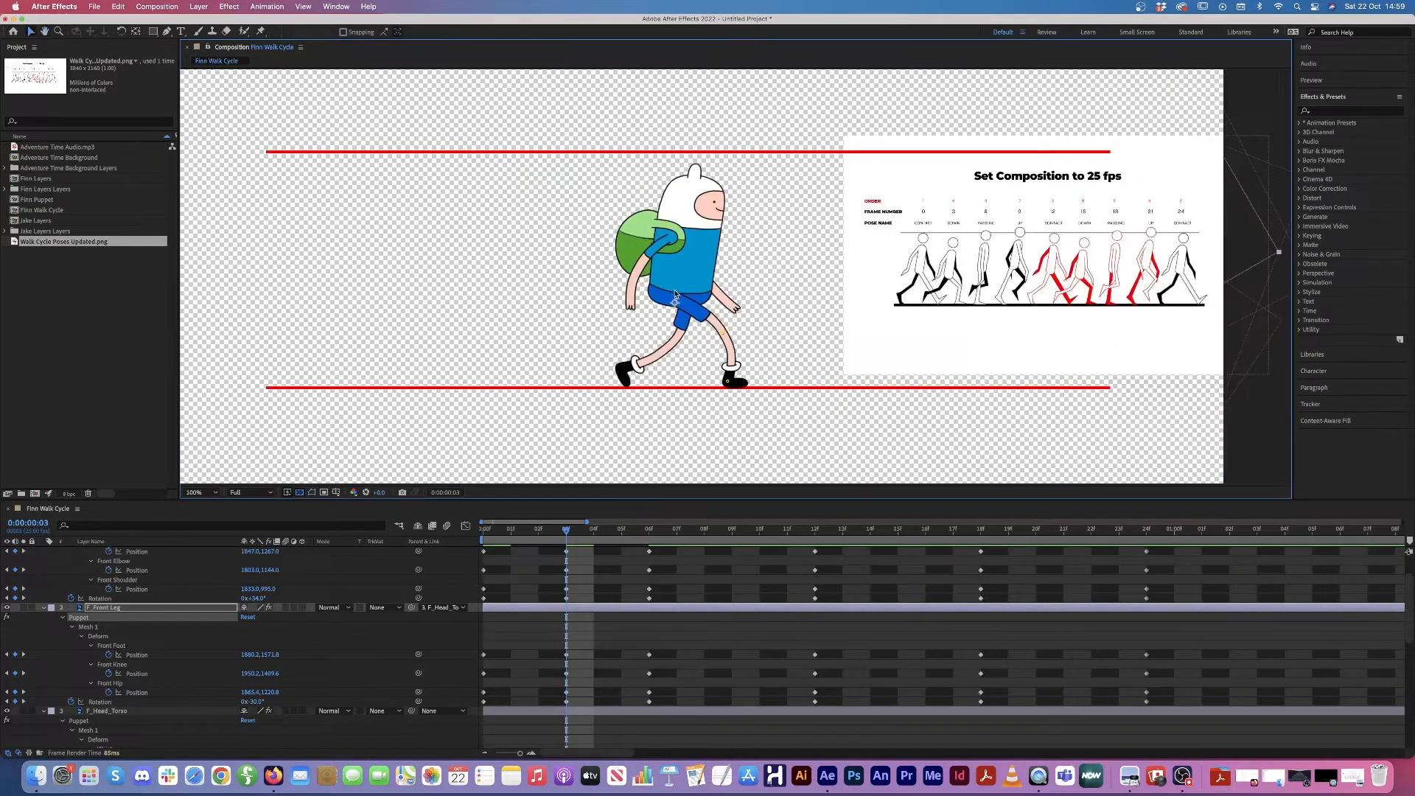
scroll(249, 631, up, 3)
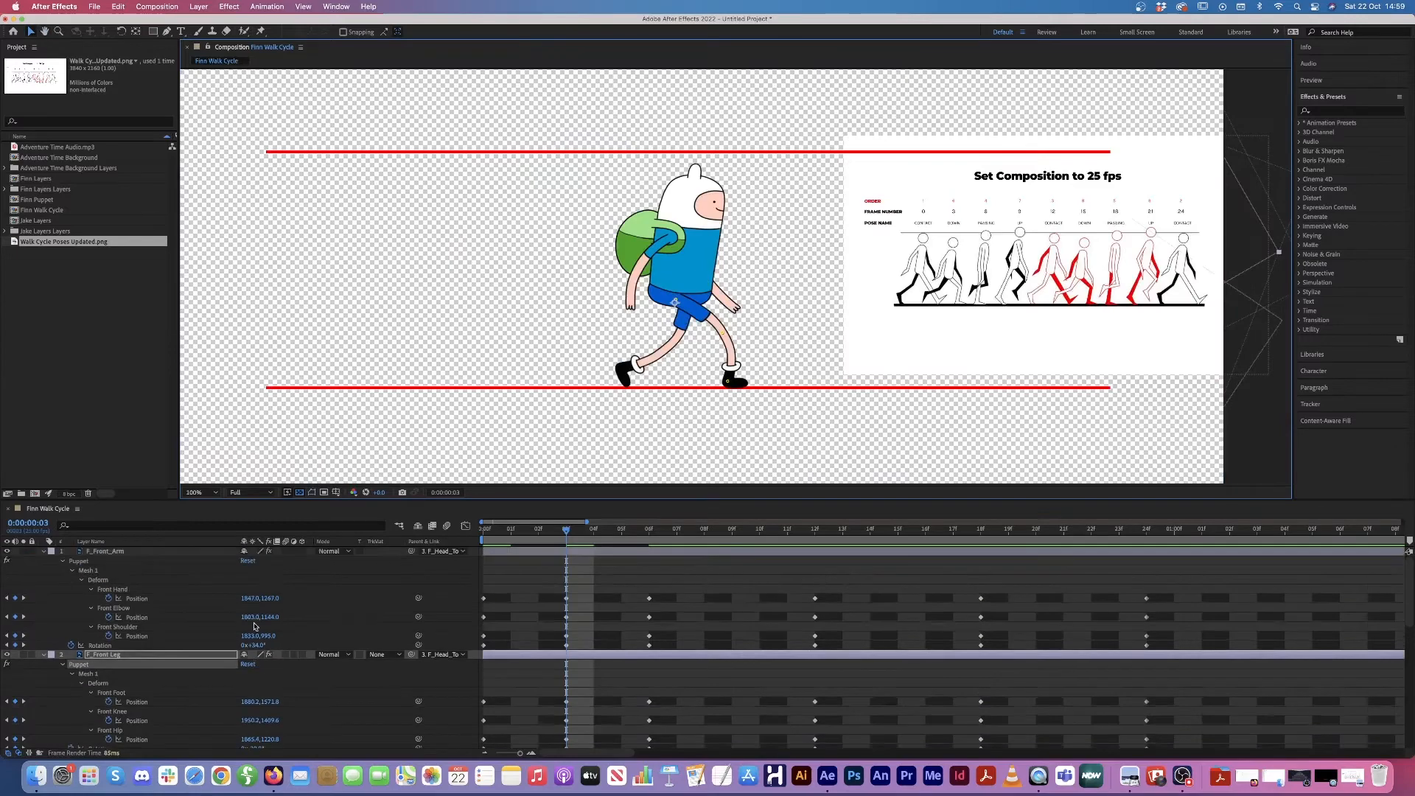
click(127, 553)
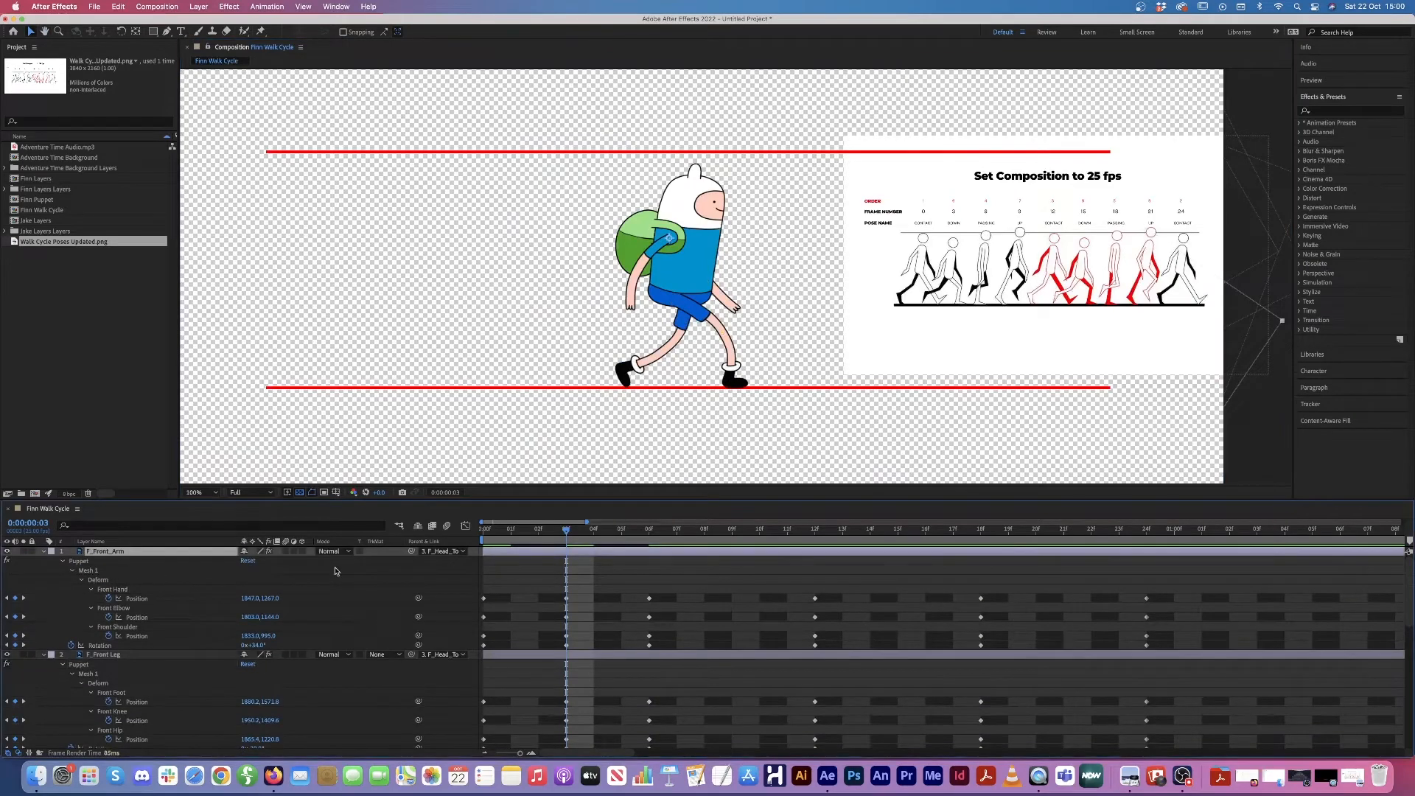
click(260, 646)
drag(260, 646, 268, 645)
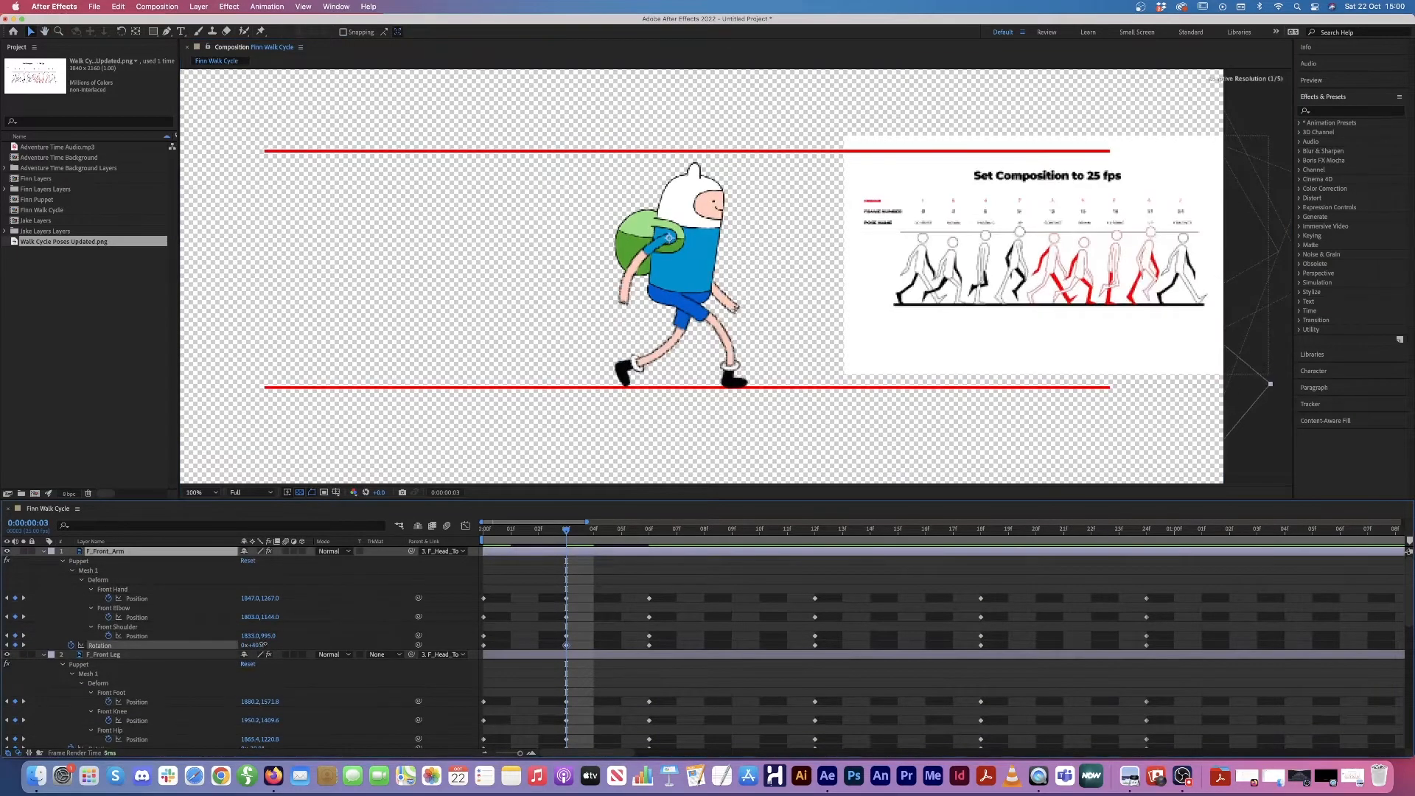
click(125, 590)
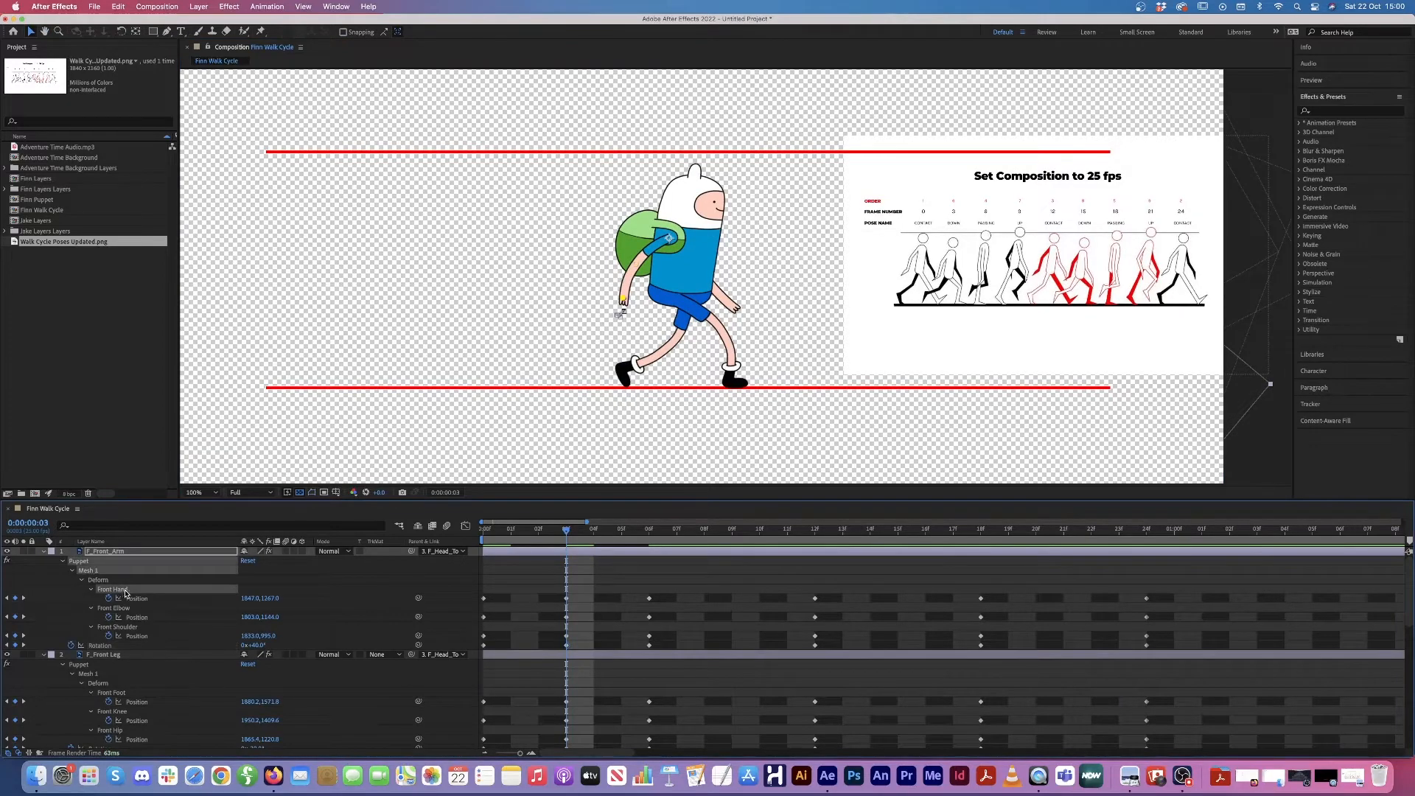
drag(625, 303, 621, 303)
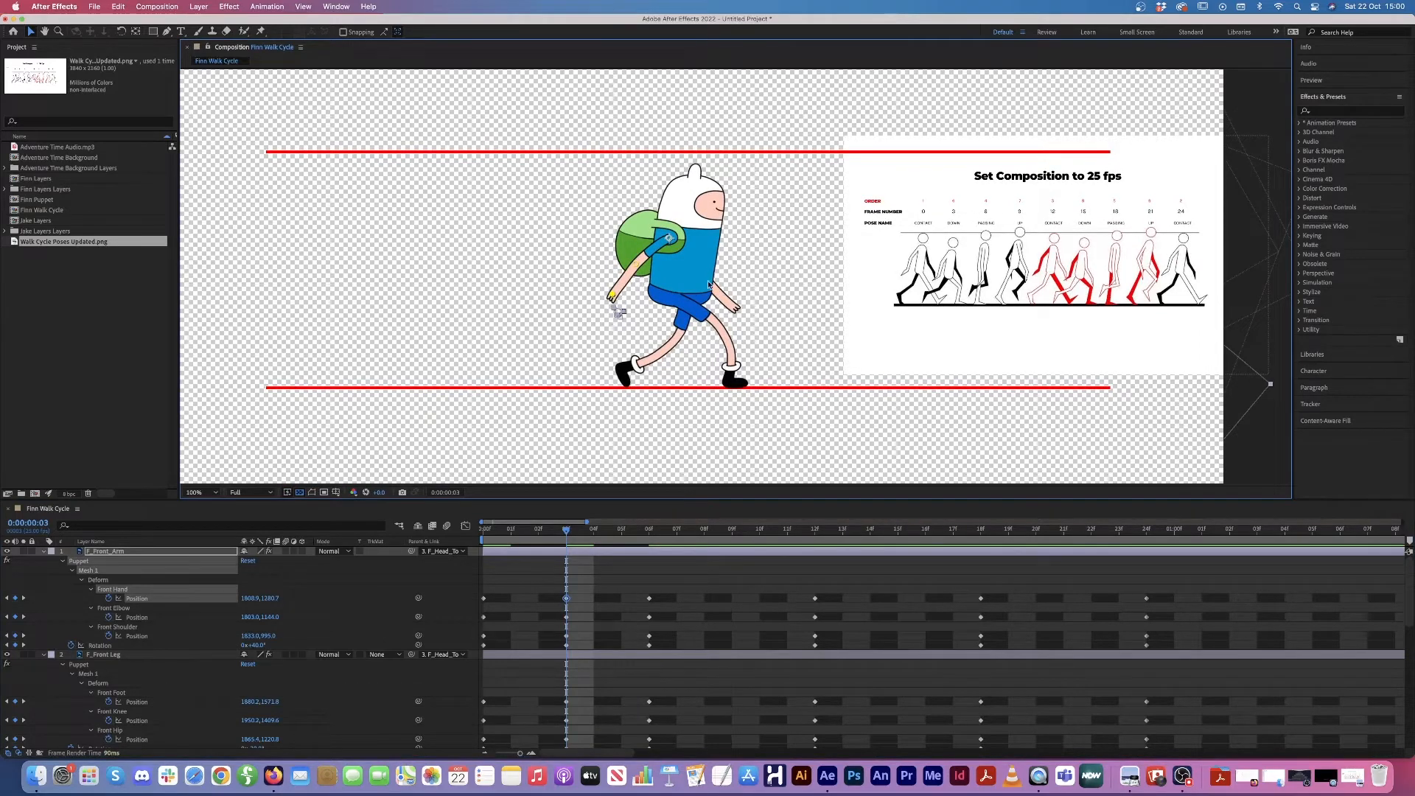
Step: Return to frame 0 and swing F_Back_Arm farther forward by setting its Rotation to -32°
mouse_move(485, 537)
mouse_down()
mouse_move(594, 549)
mouse_move(458, 544)
mouse_up()
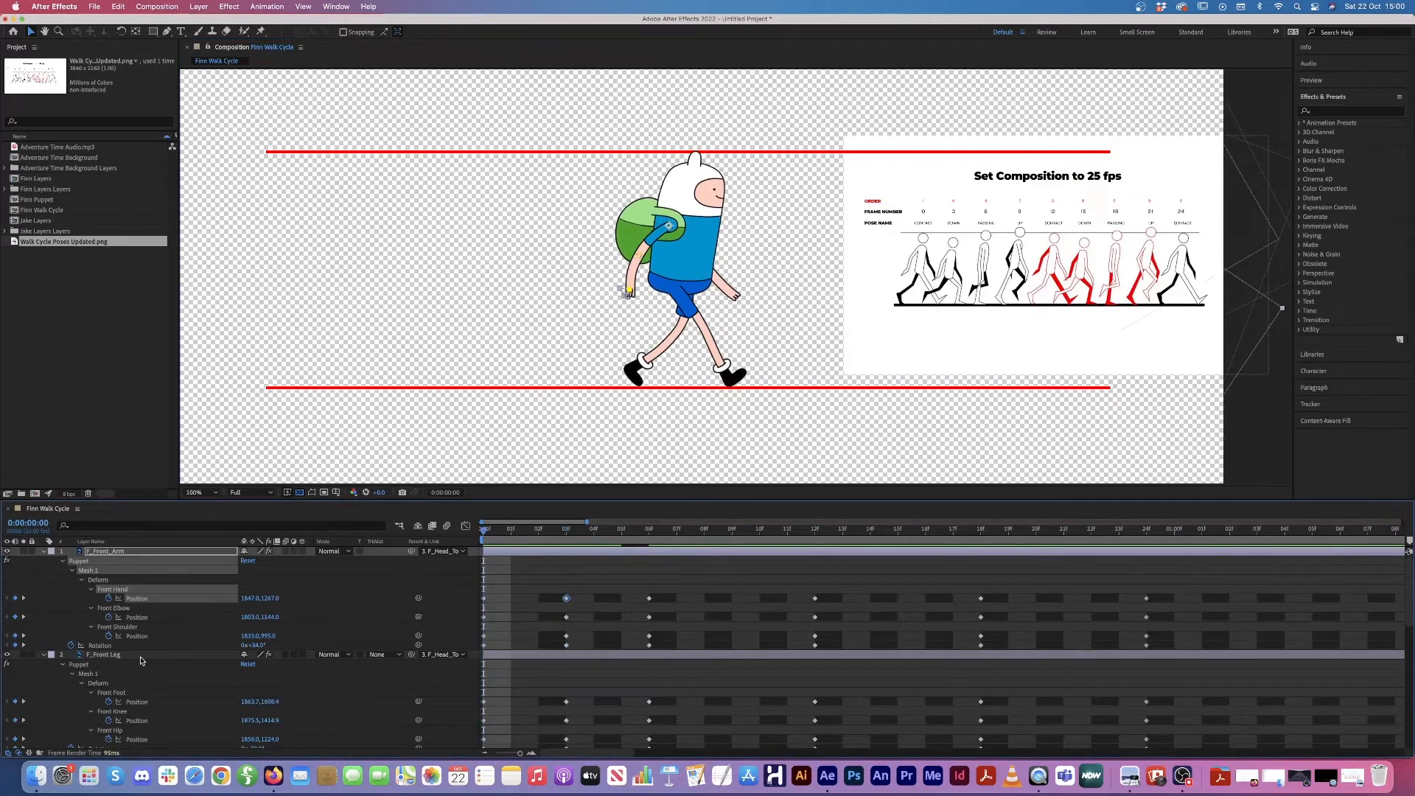
scroll(141, 663, down, 10)
click(136, 622)
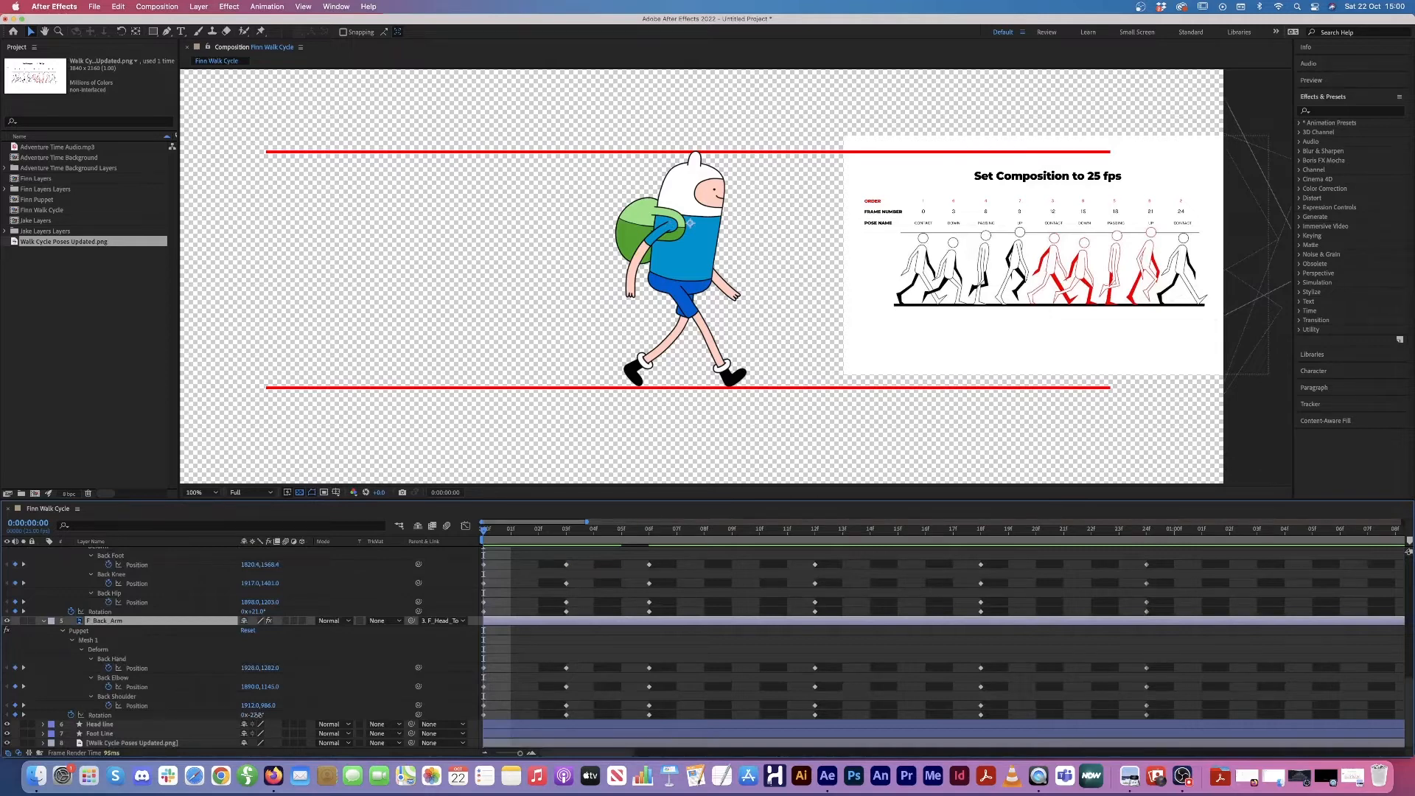
drag(255, 715, 257, 715)
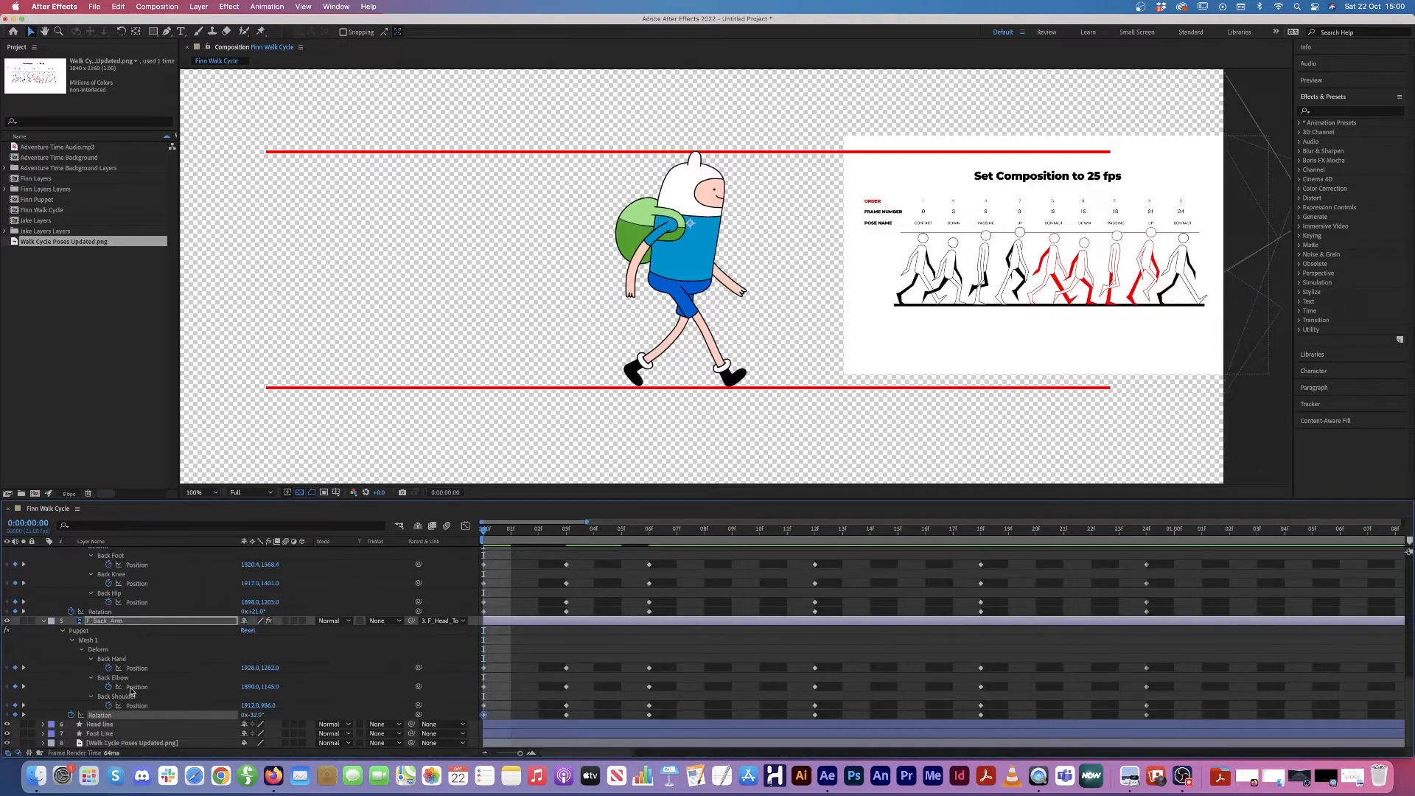
Step: Try to raise F_Back_Arm's Back Hand pin slightly and move it forward at frame 0
click(120, 661)
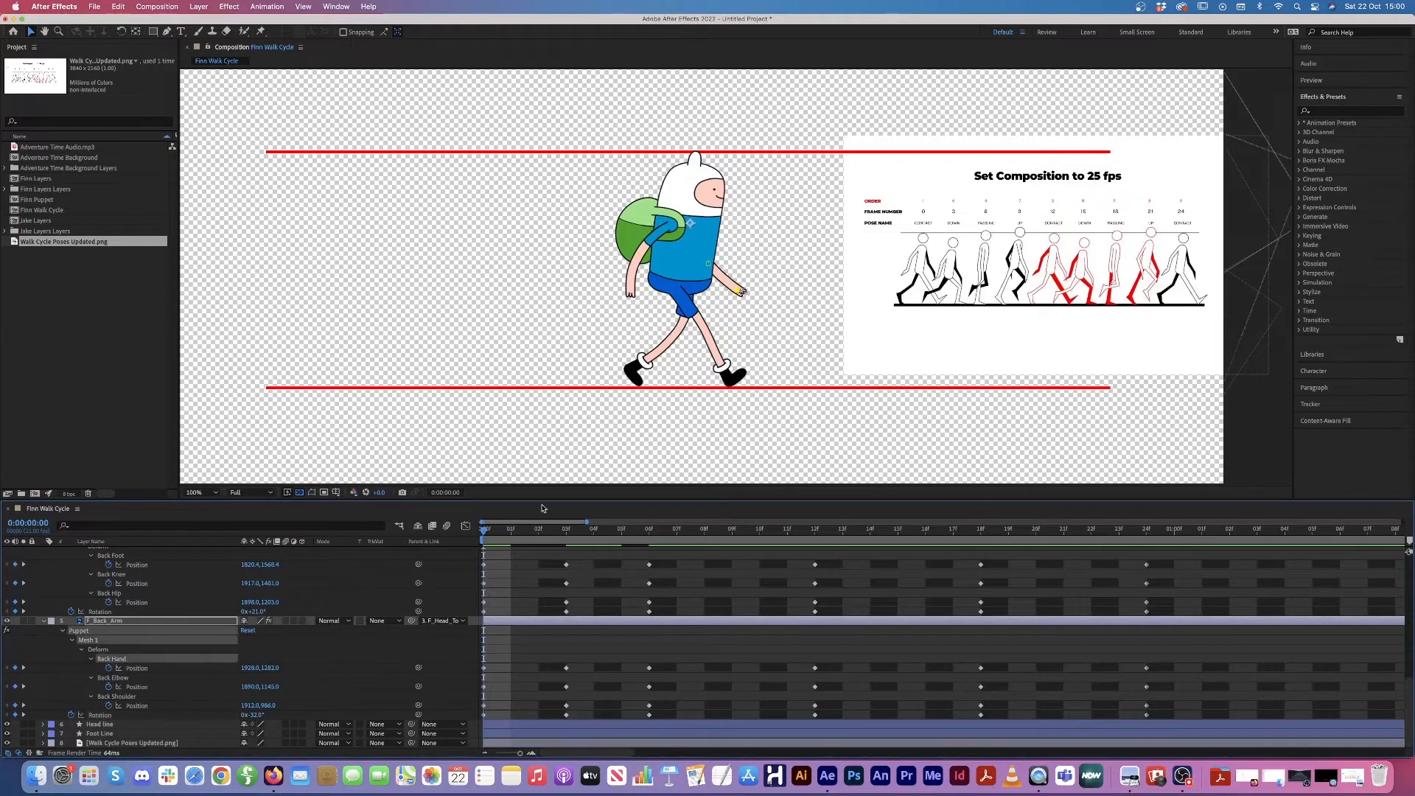
drag(741, 292, 745, 290)
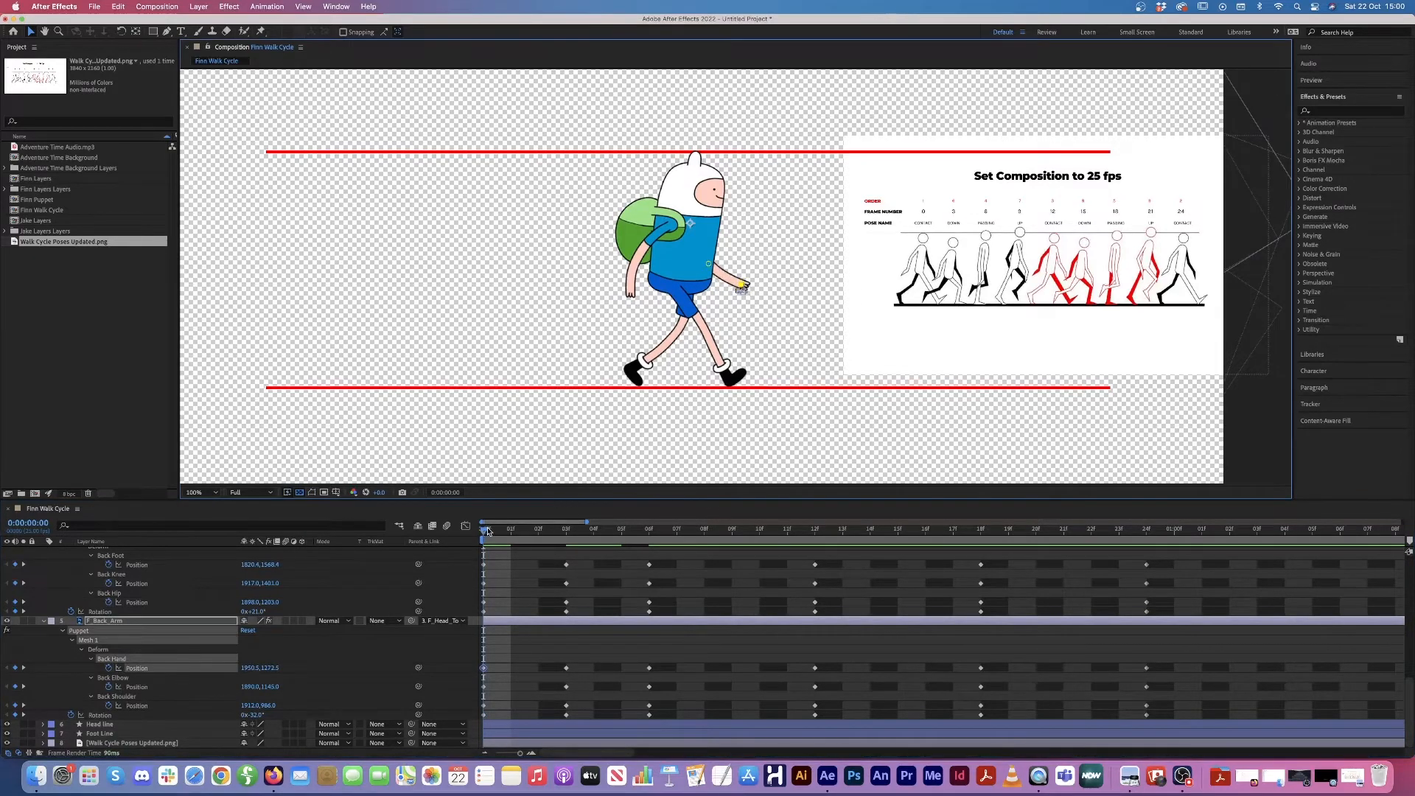
mouse_move(487, 531)
mouse_down()
mouse_move(574, 534)
mouse_move(468, 532)
mouse_up()
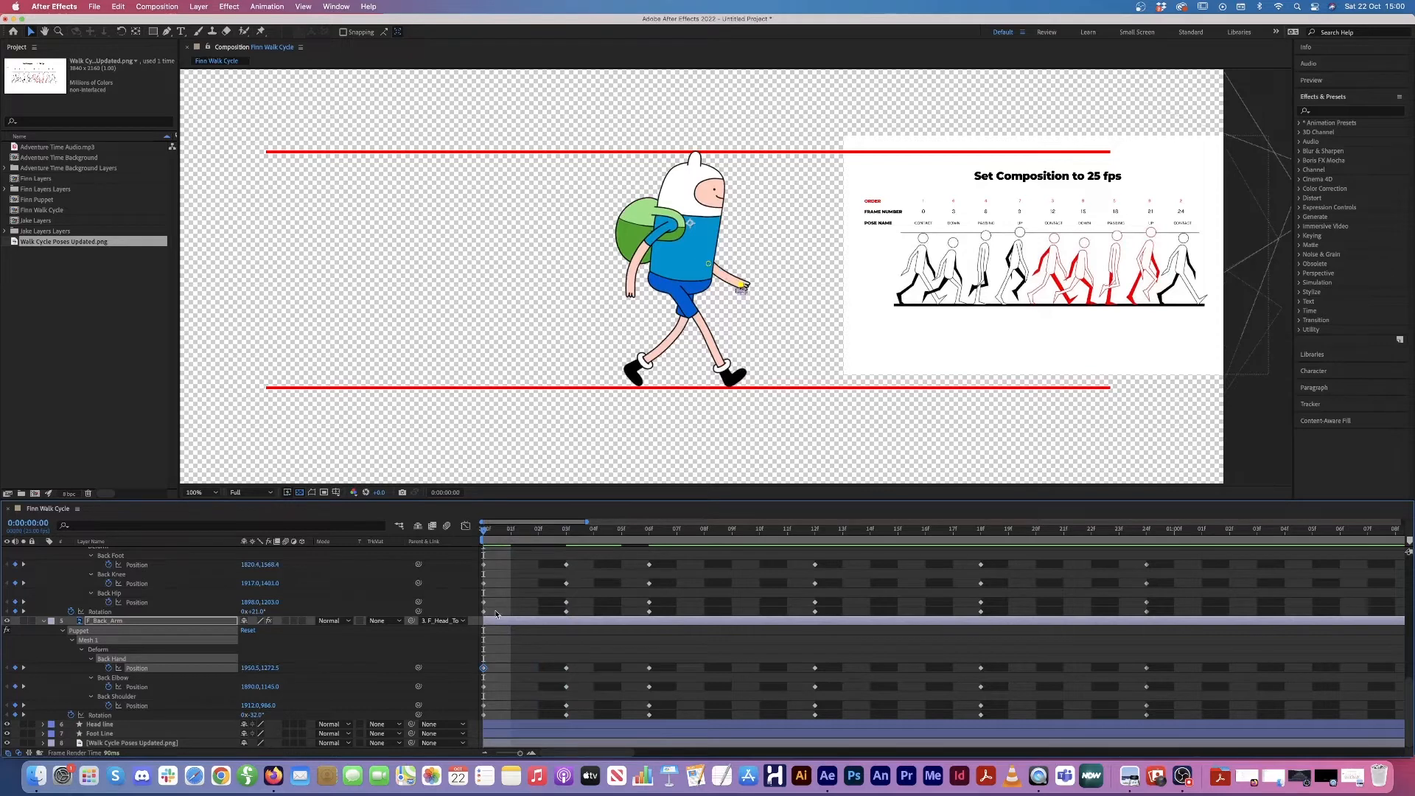
key(super+z)
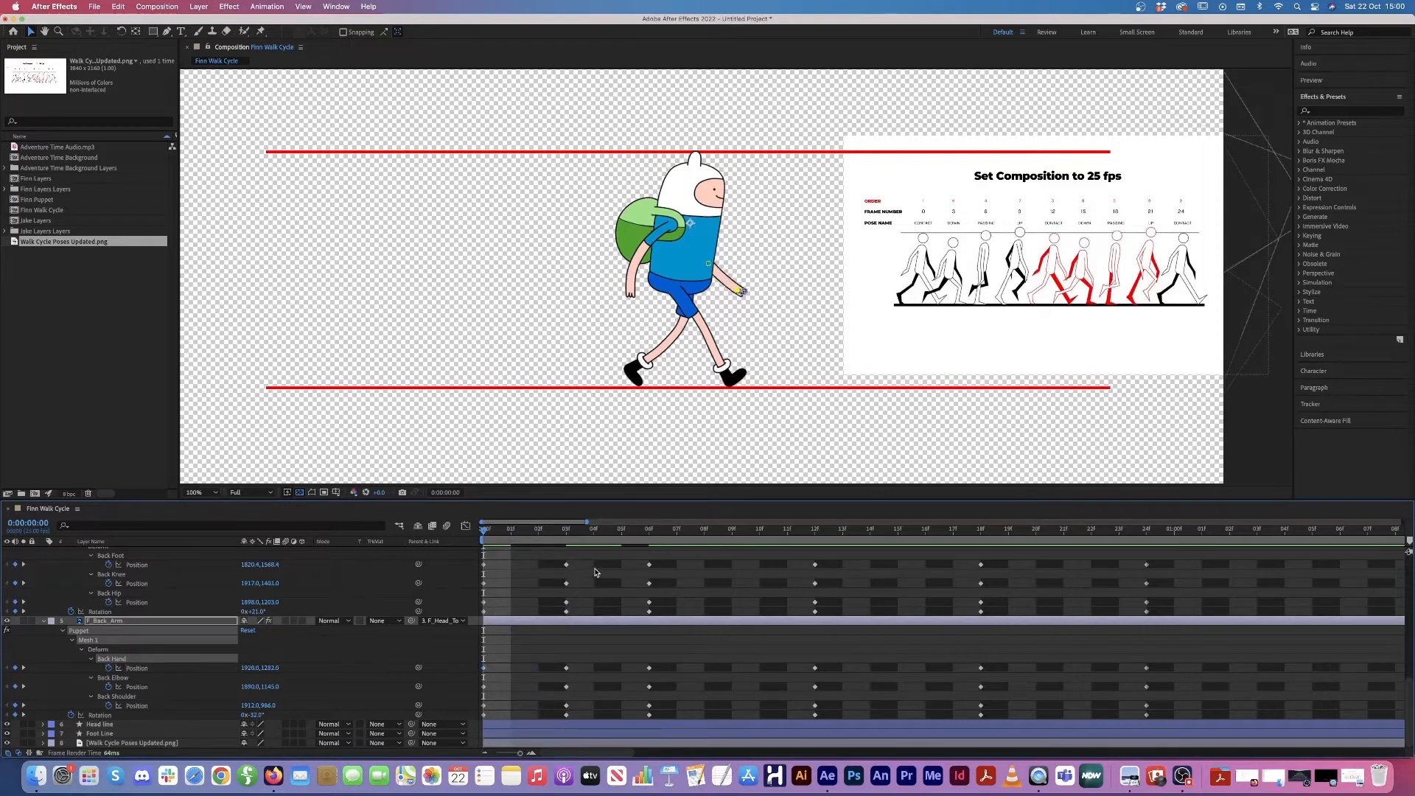
Step: Set F_Back_Arm's Rotation to -33° at frame 3 and move its Back Hand pin slightly up and forward
click(596, 573)
click(568, 530)
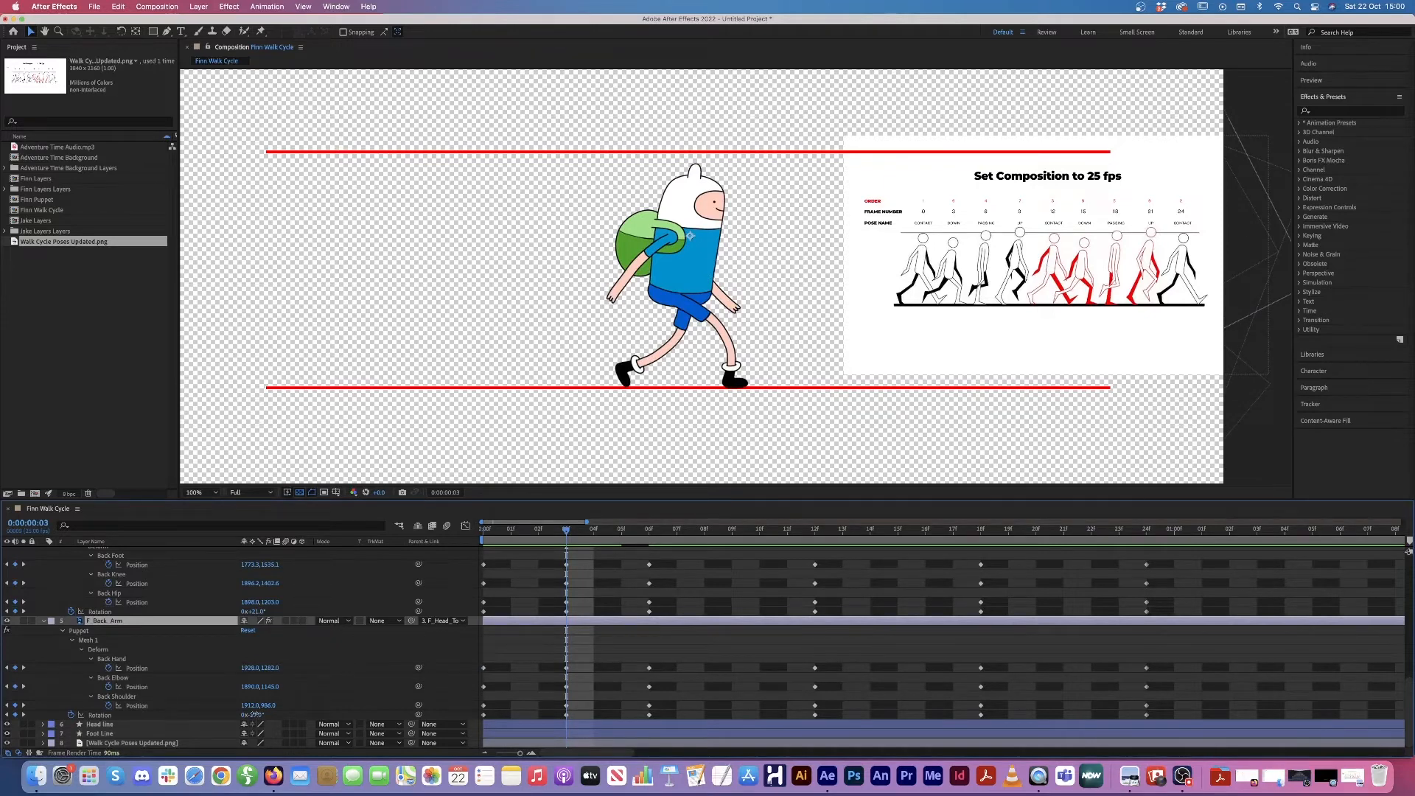
drag(253, 716, 255, 715)
click(116, 659)
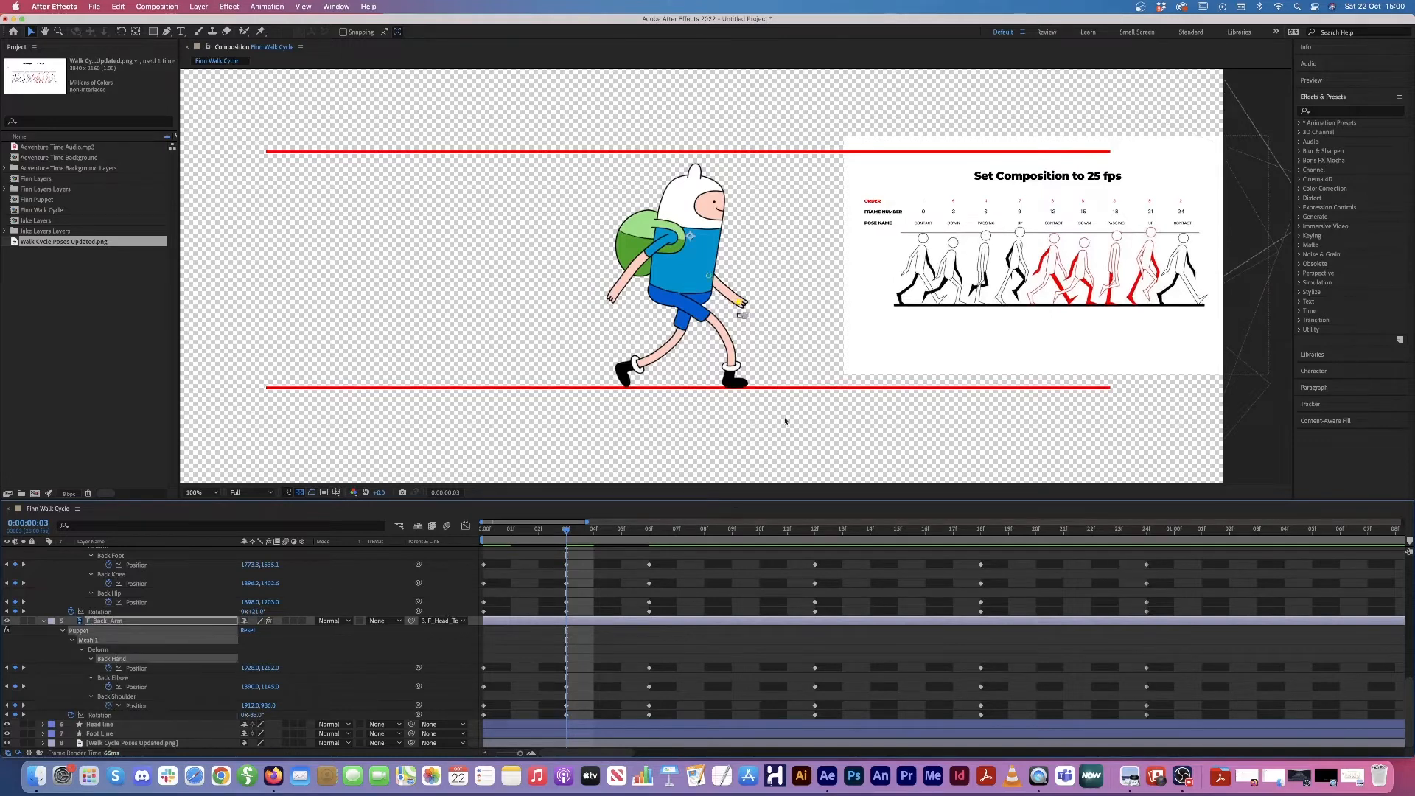
drag(742, 309, 746, 303)
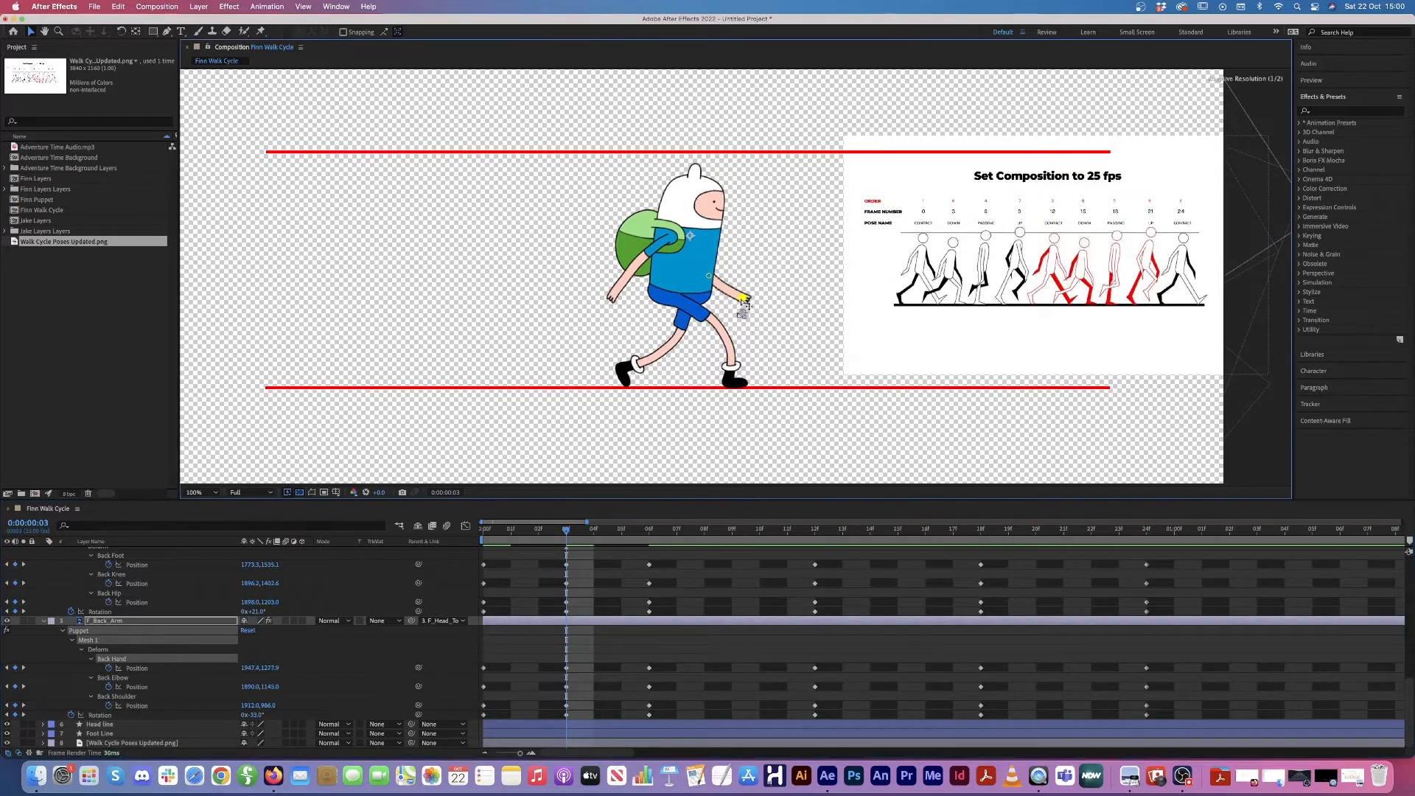
click(499, 532)
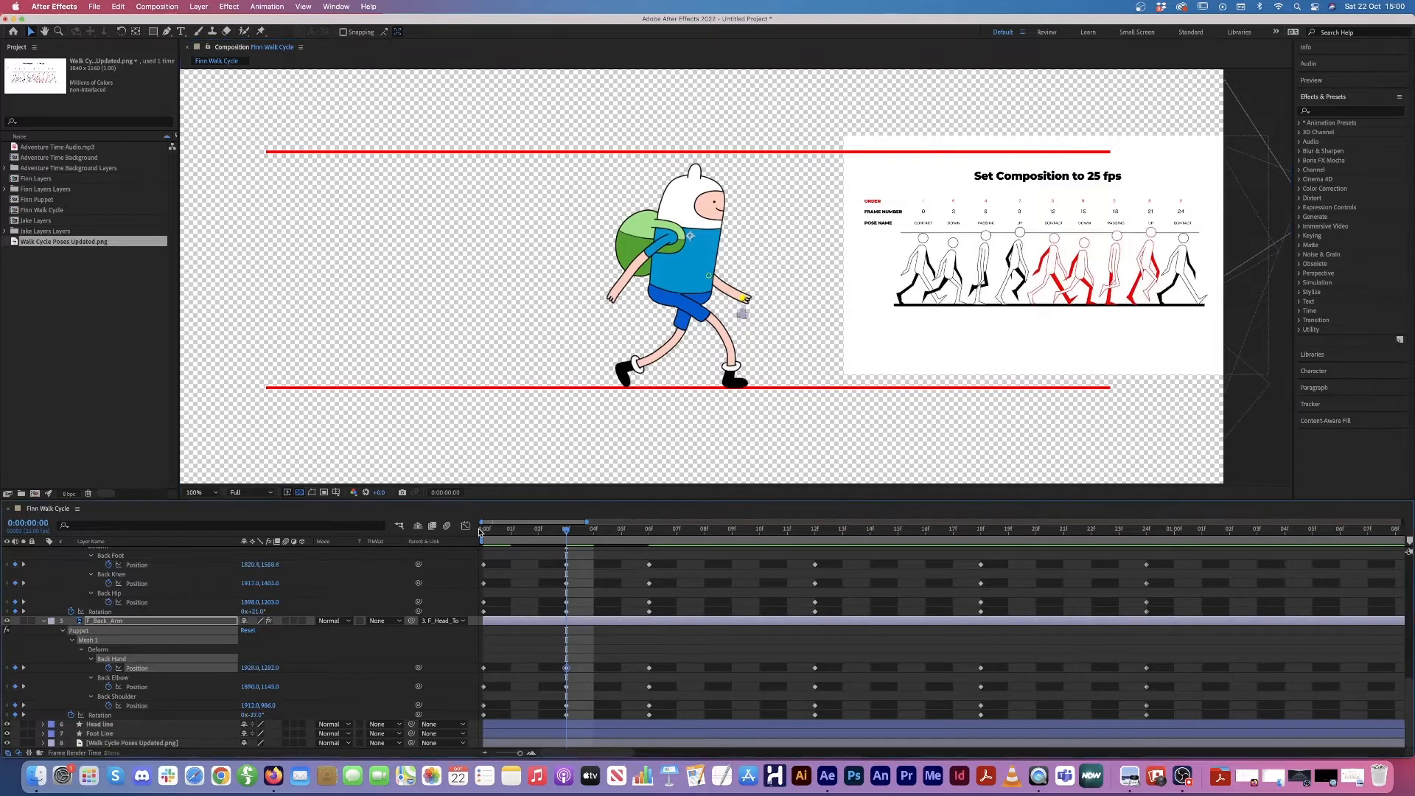
drag(499, 532, 651, 564)
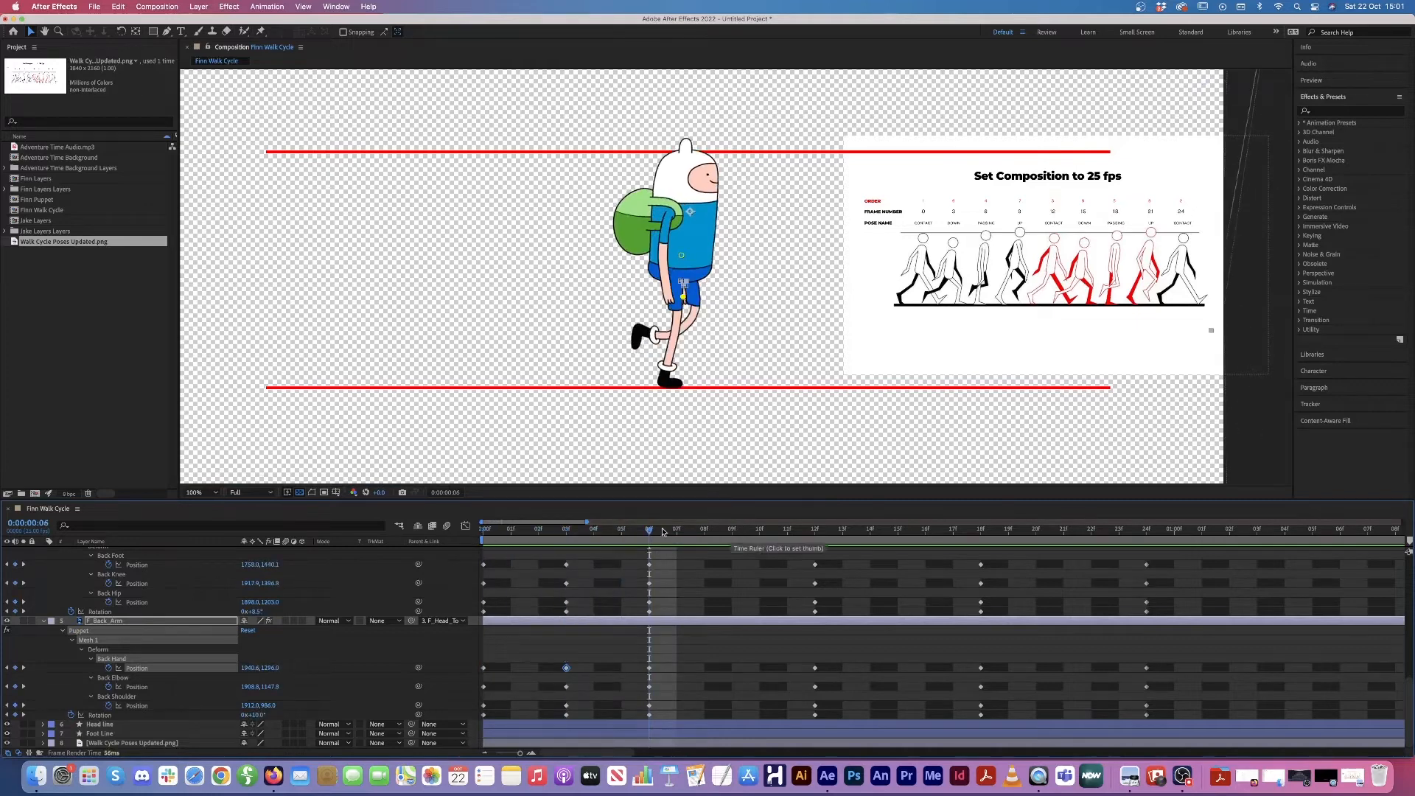
Step: At frame 9, raise F_Head_Torso to a Y Position of about 1153 so the head passes above the head line
click(795, 543)
drag(798, 543, 732, 543)
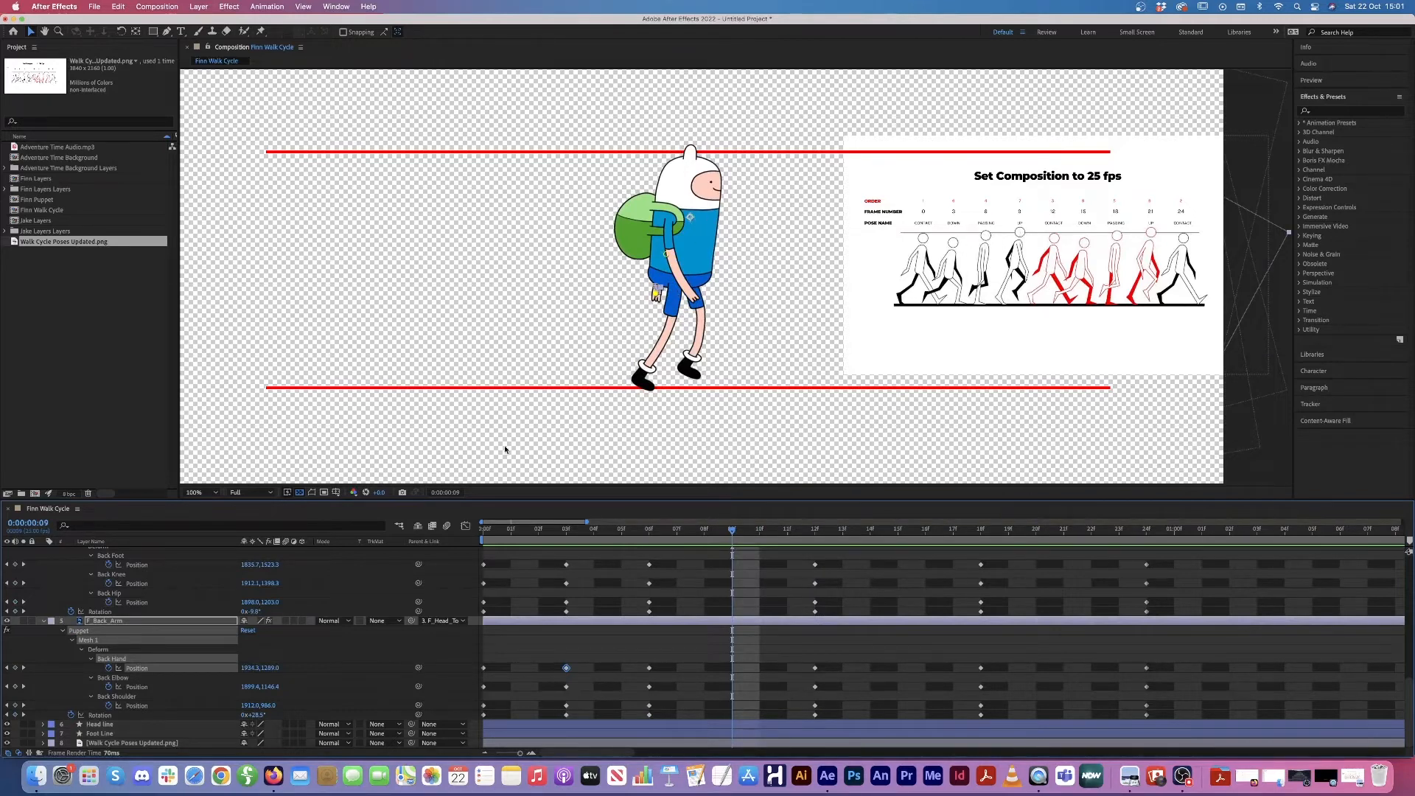
scroll(216, 596, up, 6)
scroll(216, 596, down, 6)
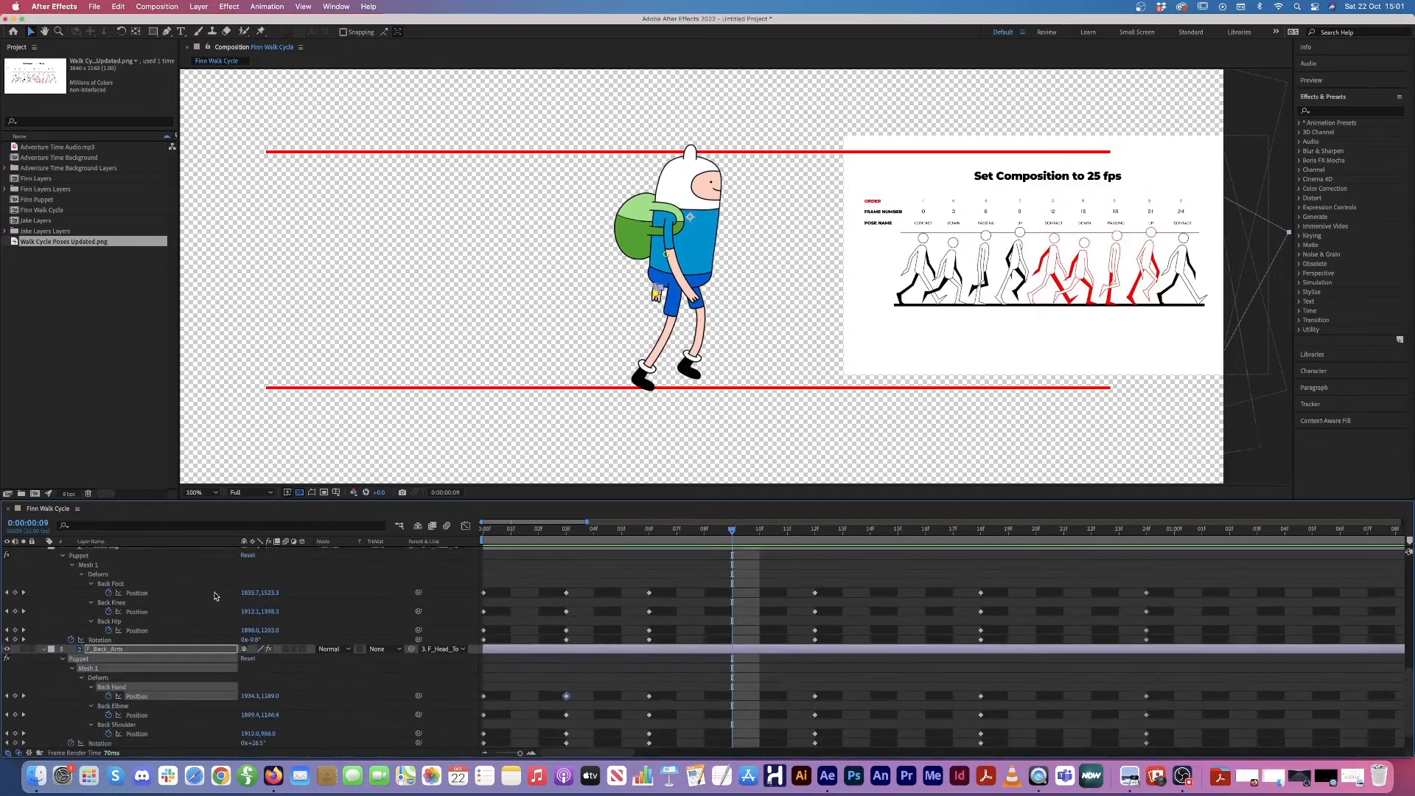
scroll(597, 604, up, 5)
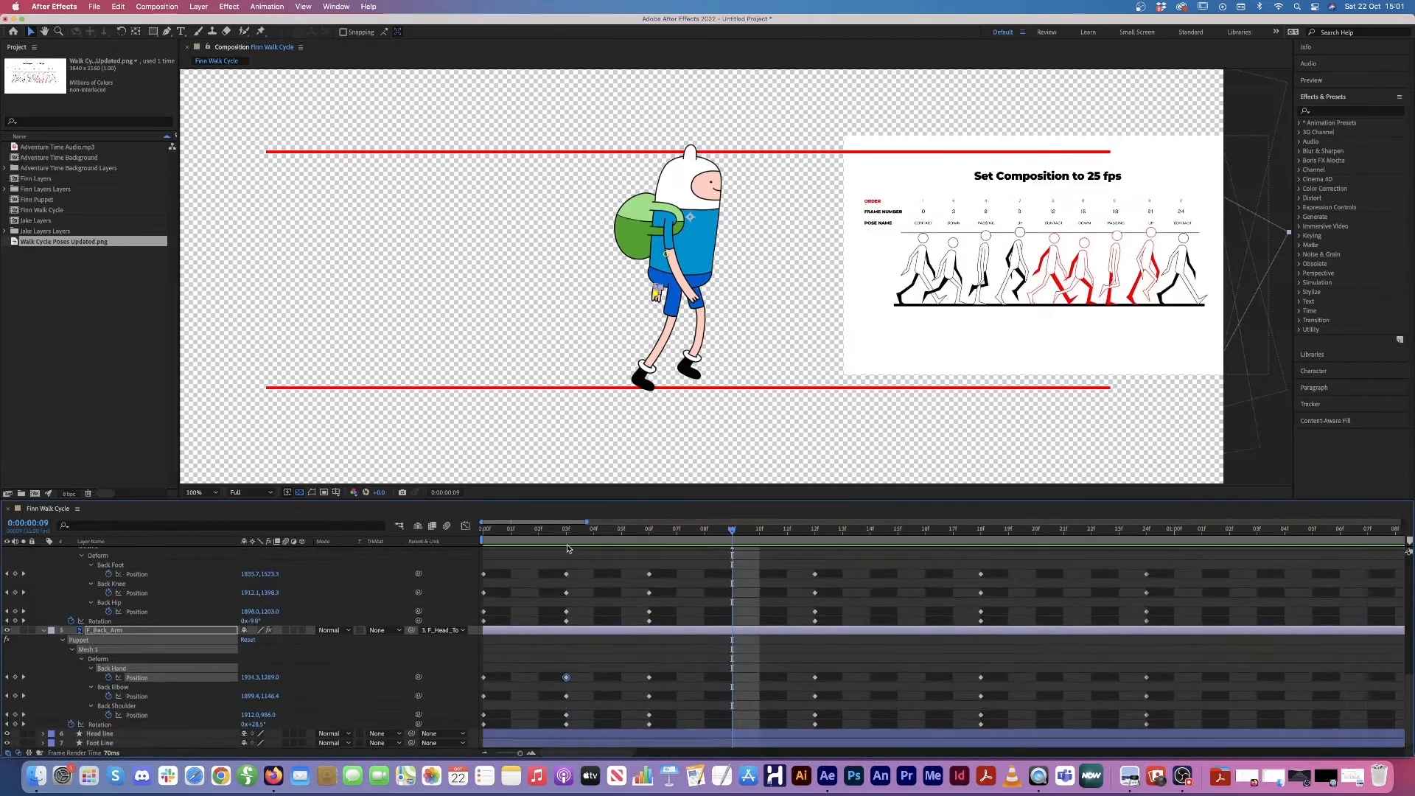
scroll(568, 548, up, 2)
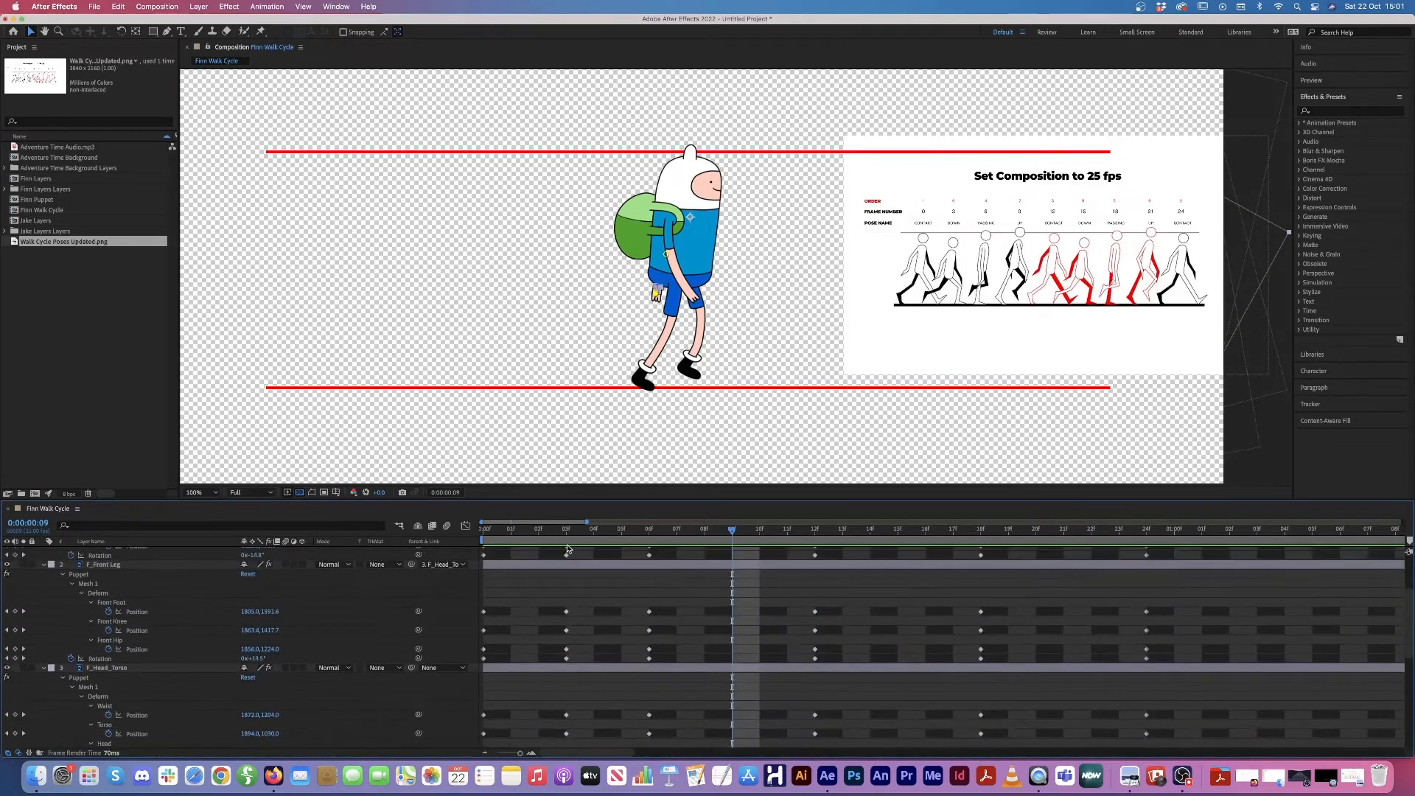
scroll(567, 549, up, 3)
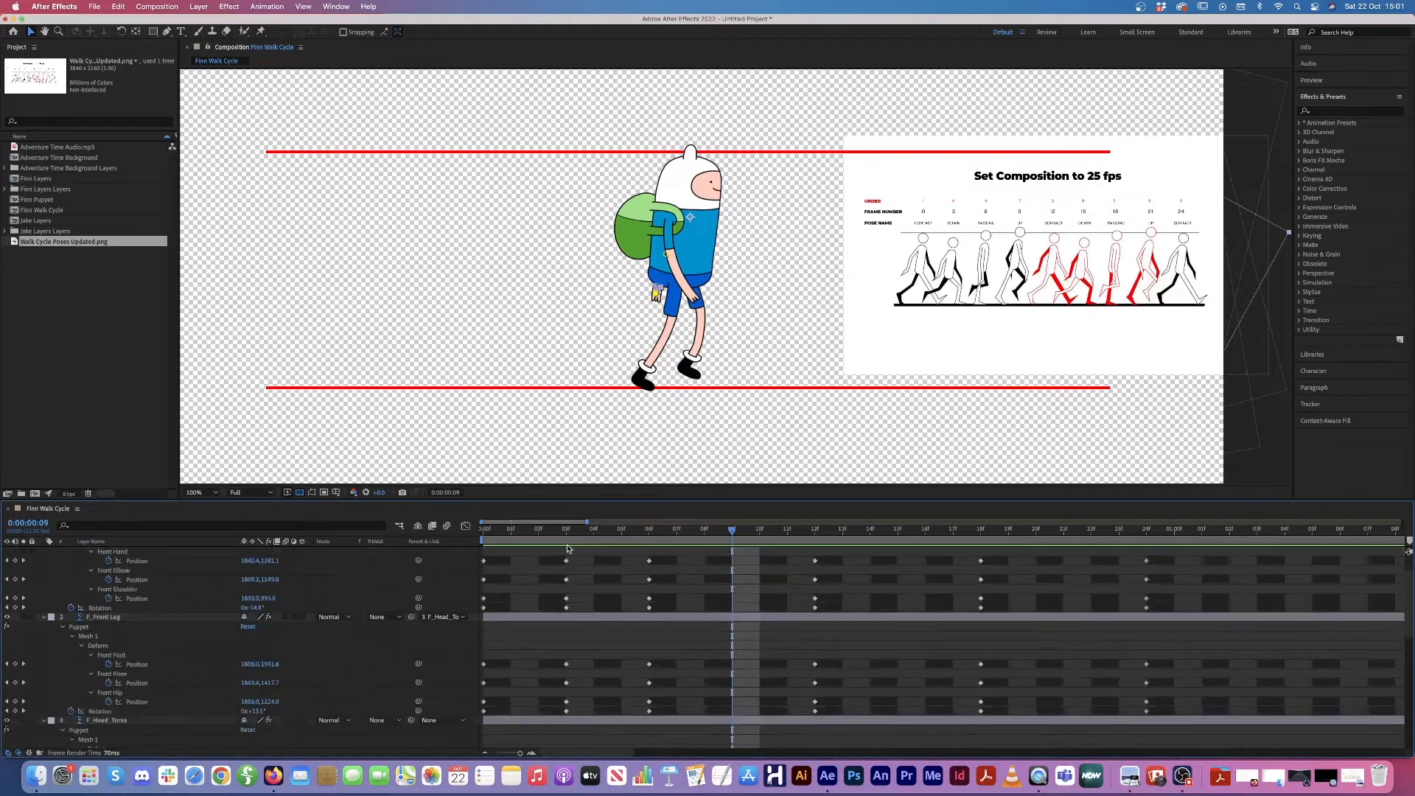
scroll(572, 664, down, 10)
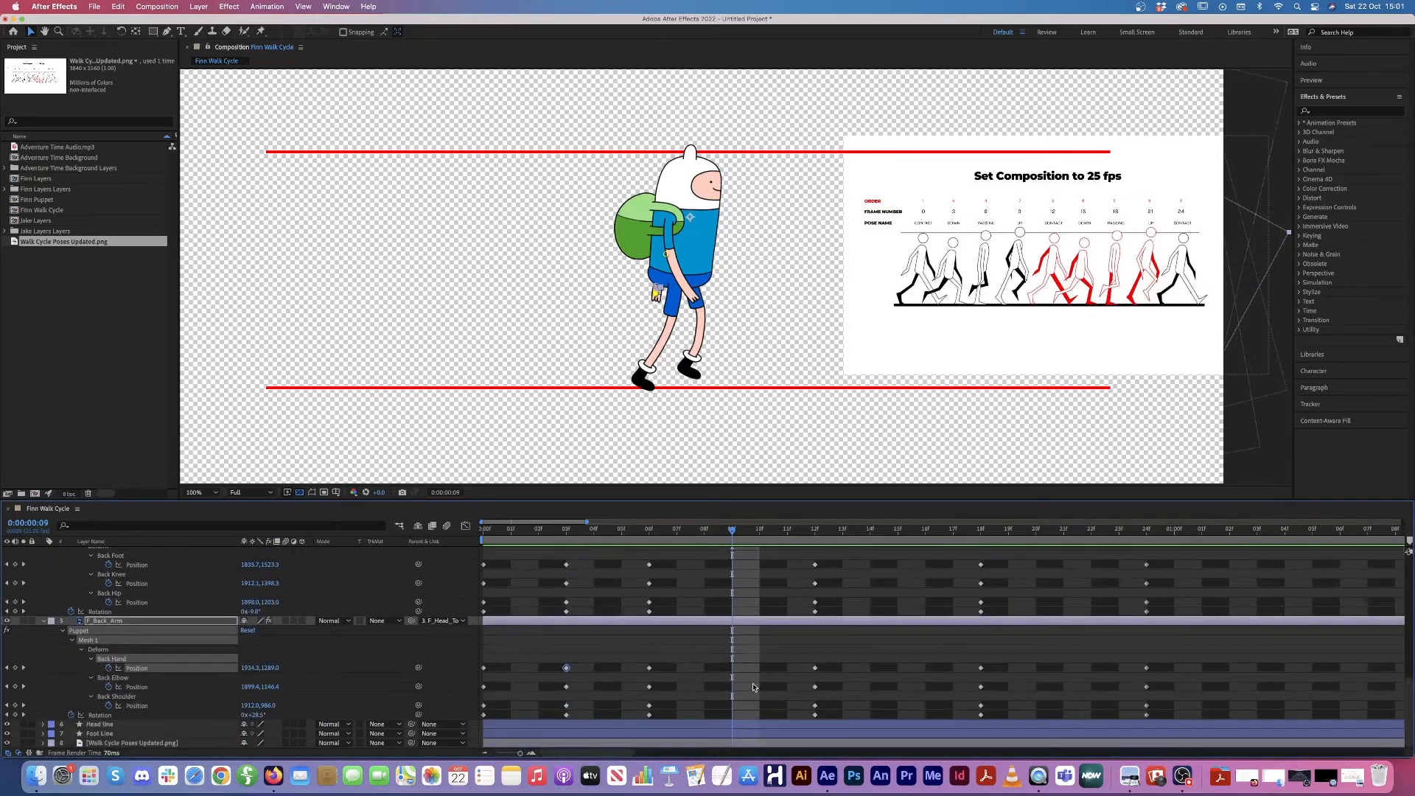
scroll(120, 669, up, 4)
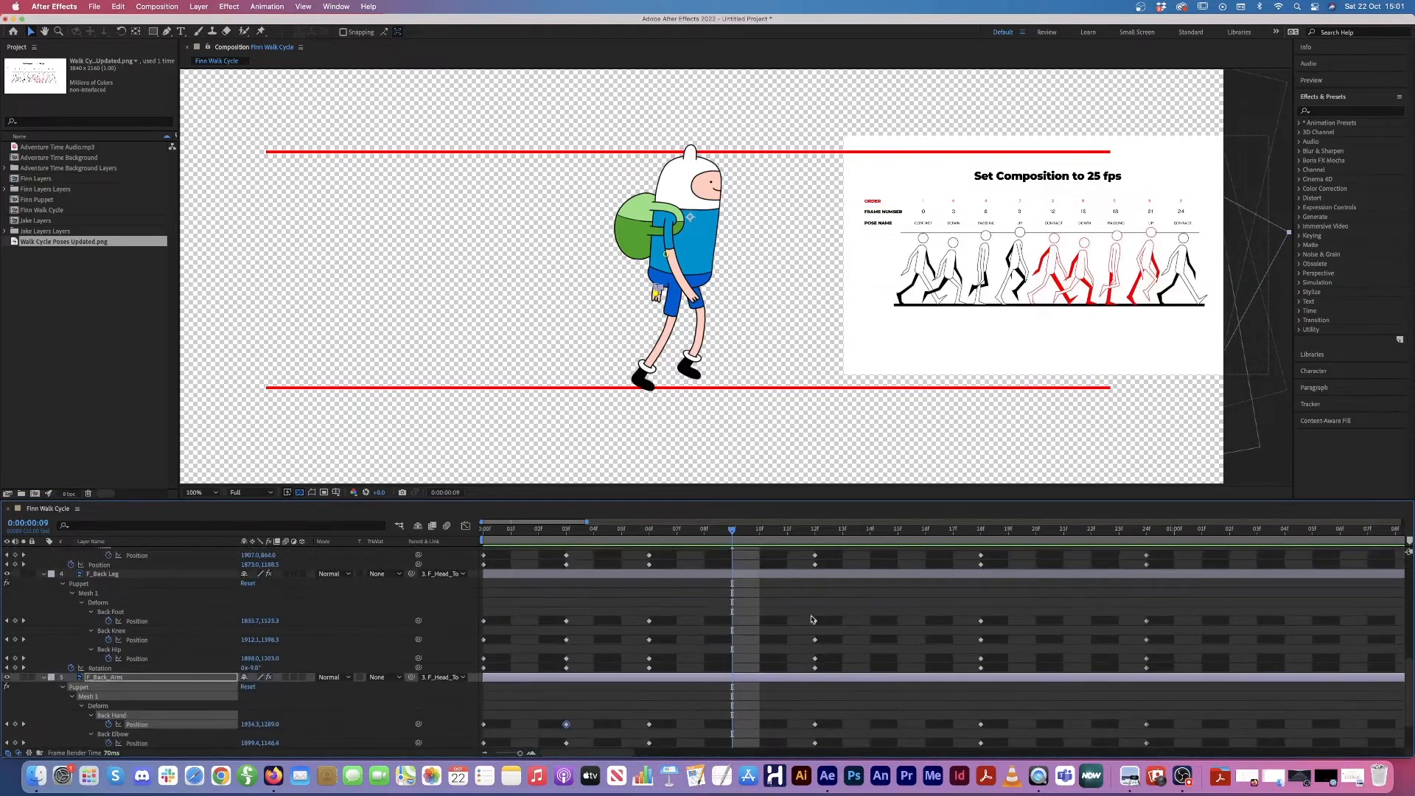
scroll(209, 670, up, 2)
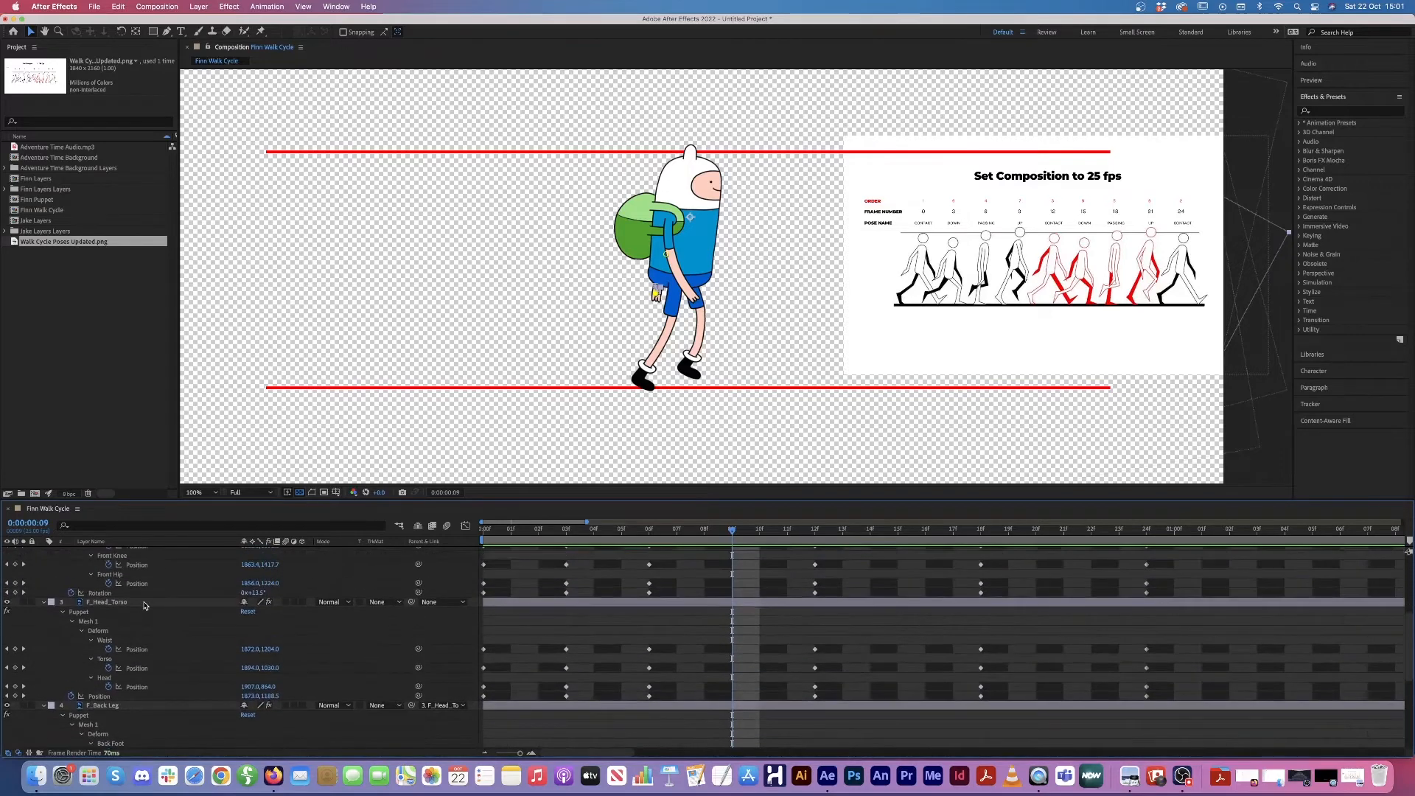
click(146, 605)
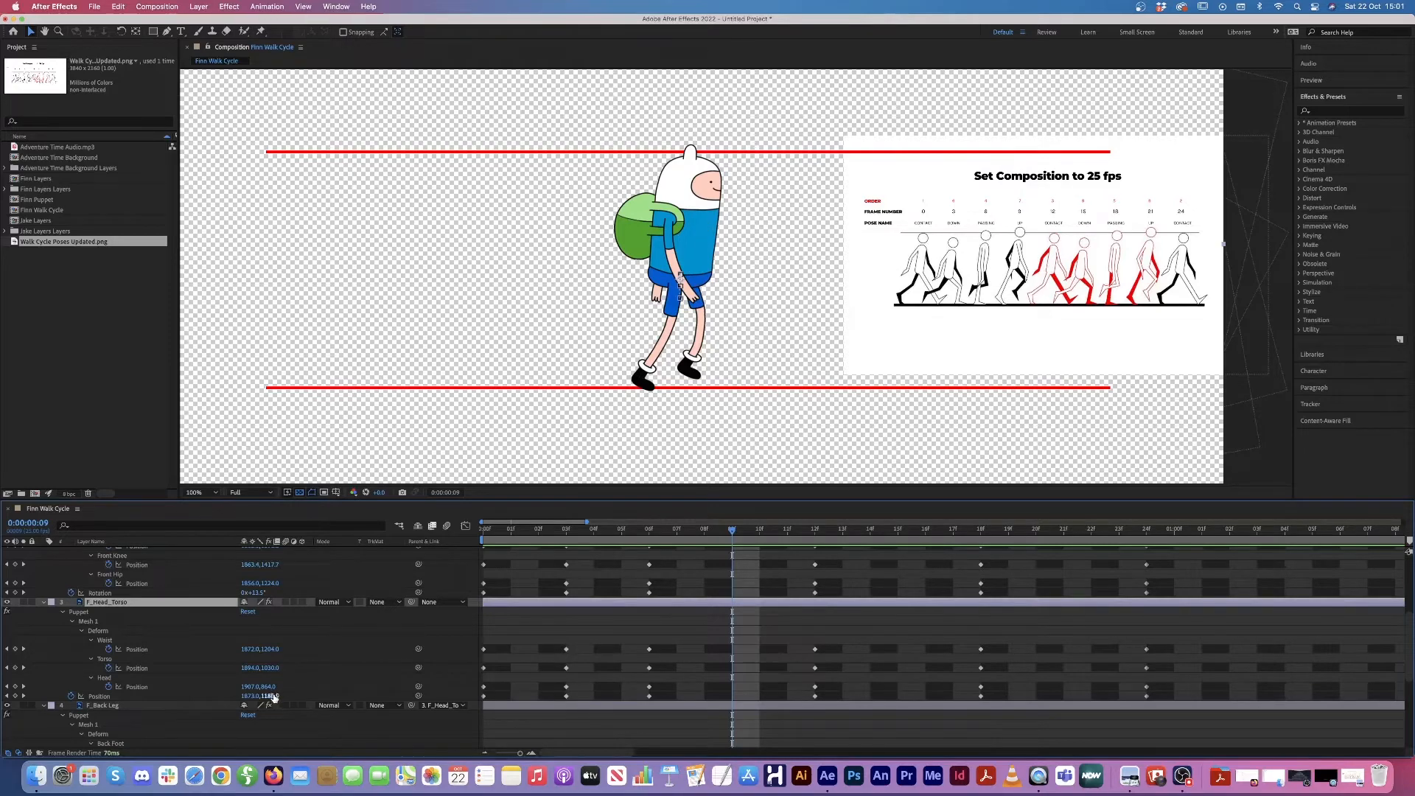
drag(273, 695, 251, 697)
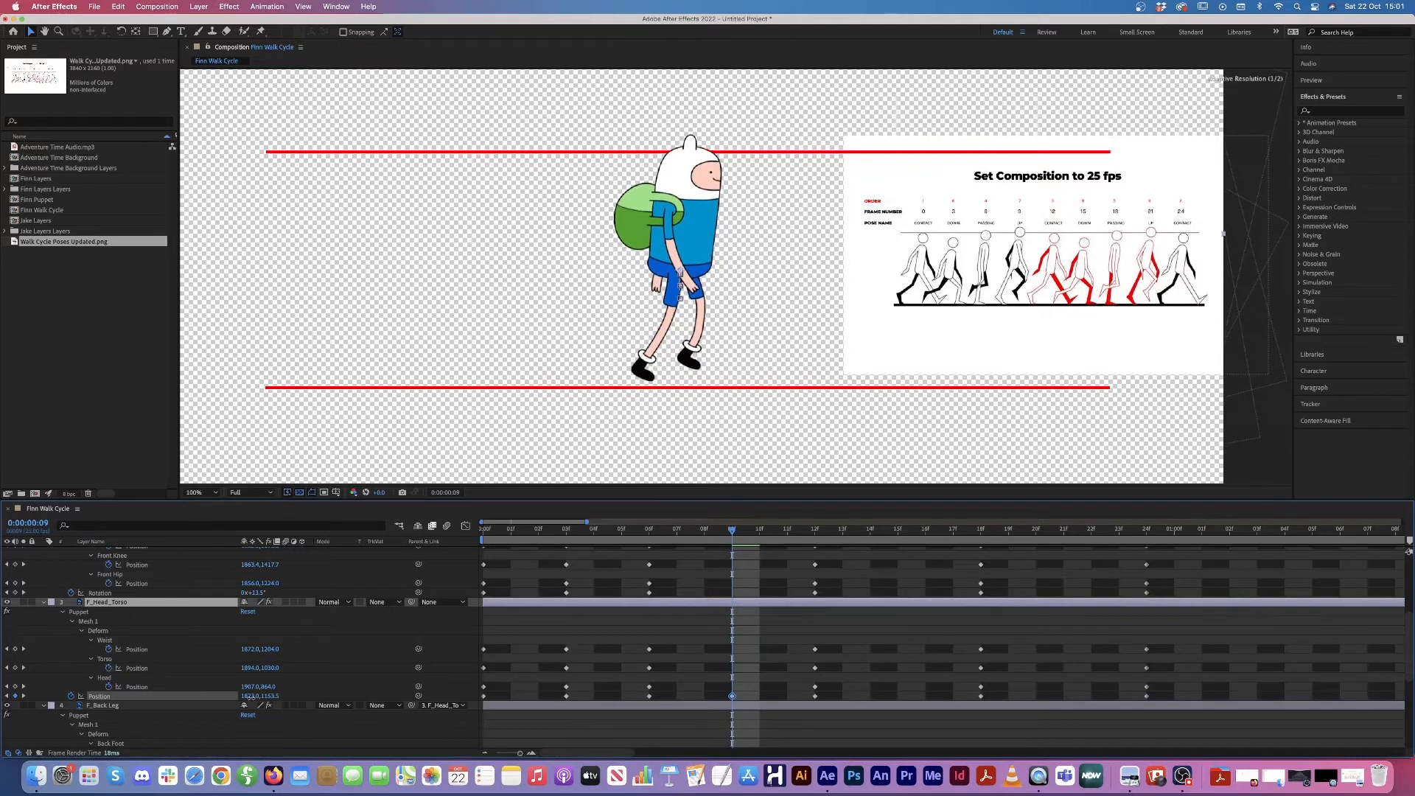
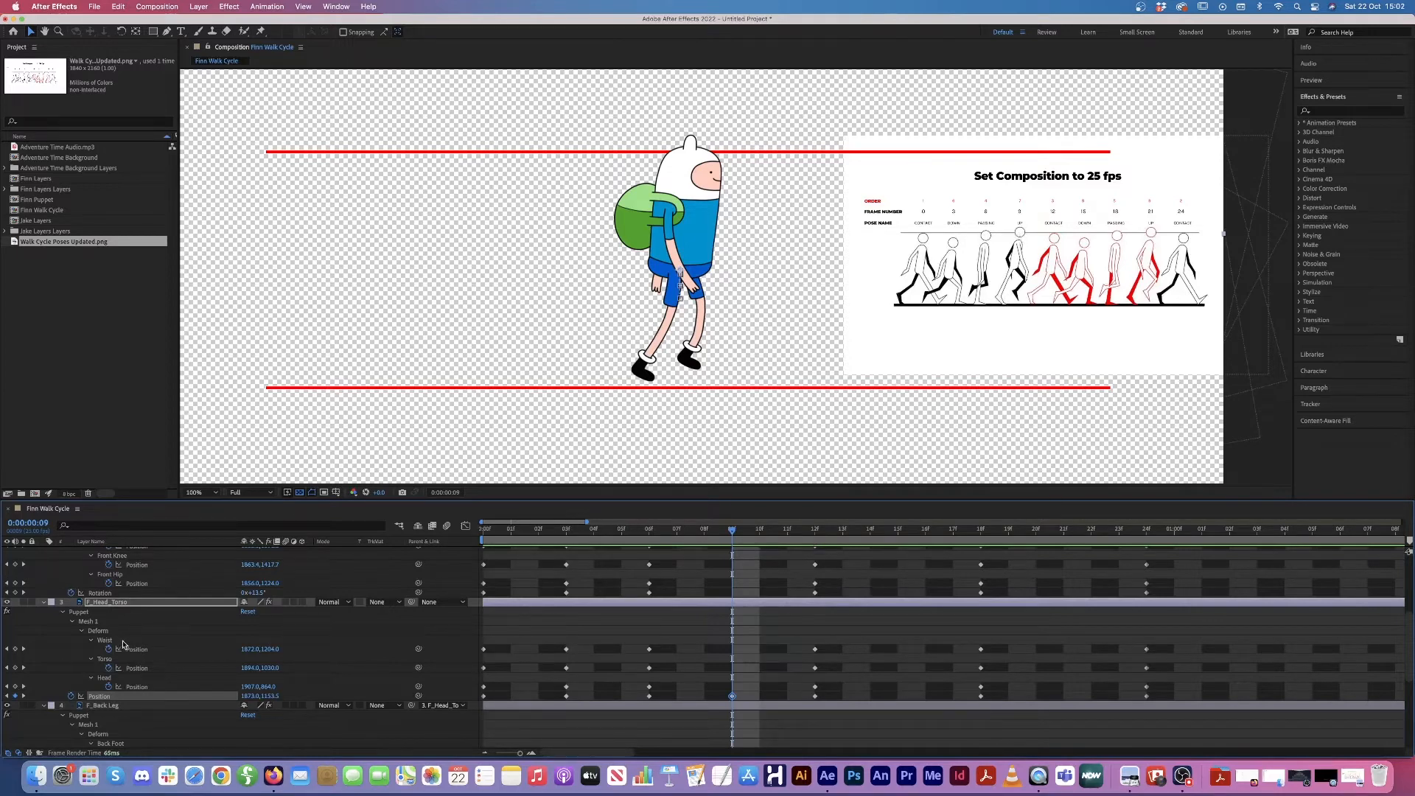
Step: Move F_Head_Torso's Head pin slightly back at frame 9 and add keyframes for its Torso and Waist pins
click(107, 678)
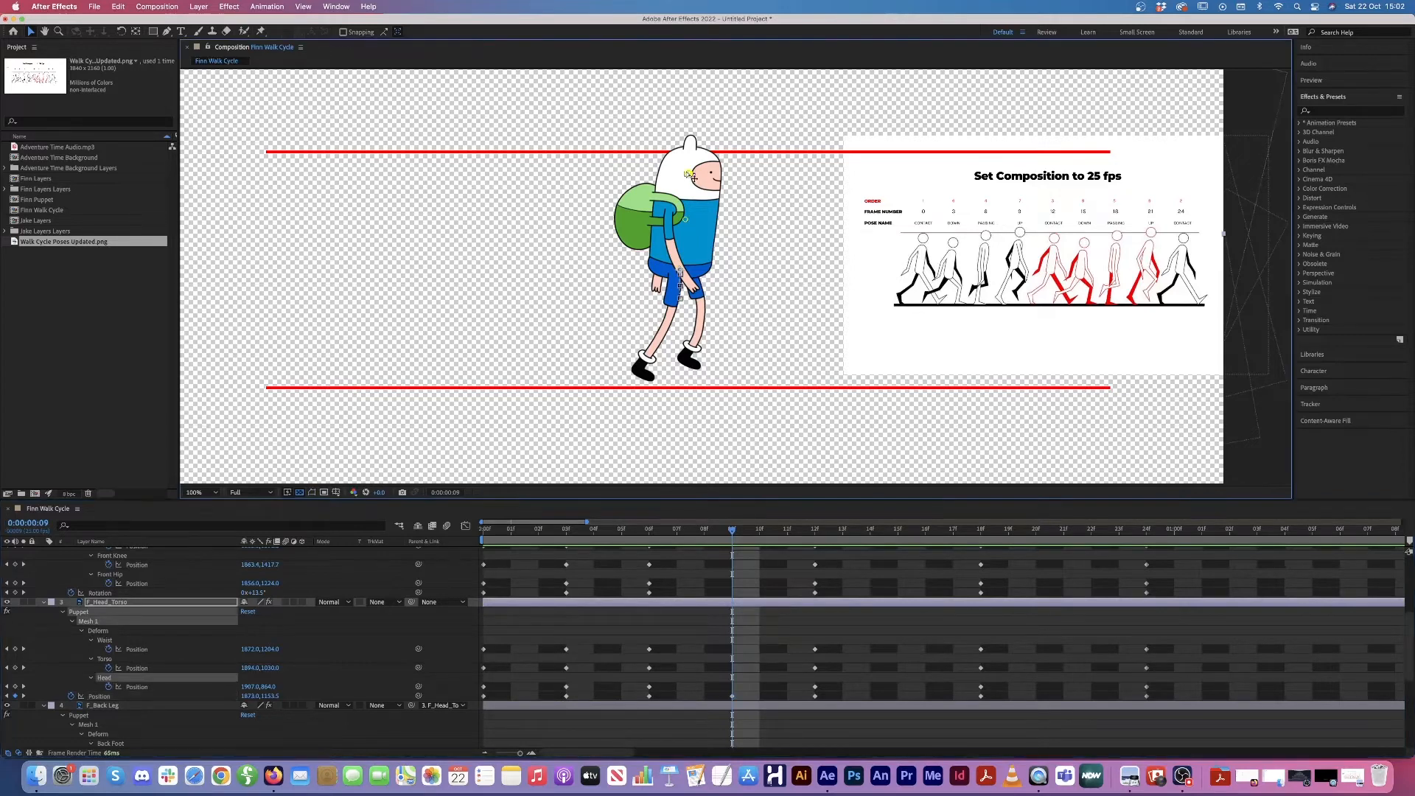
drag(693, 177, 690, 176)
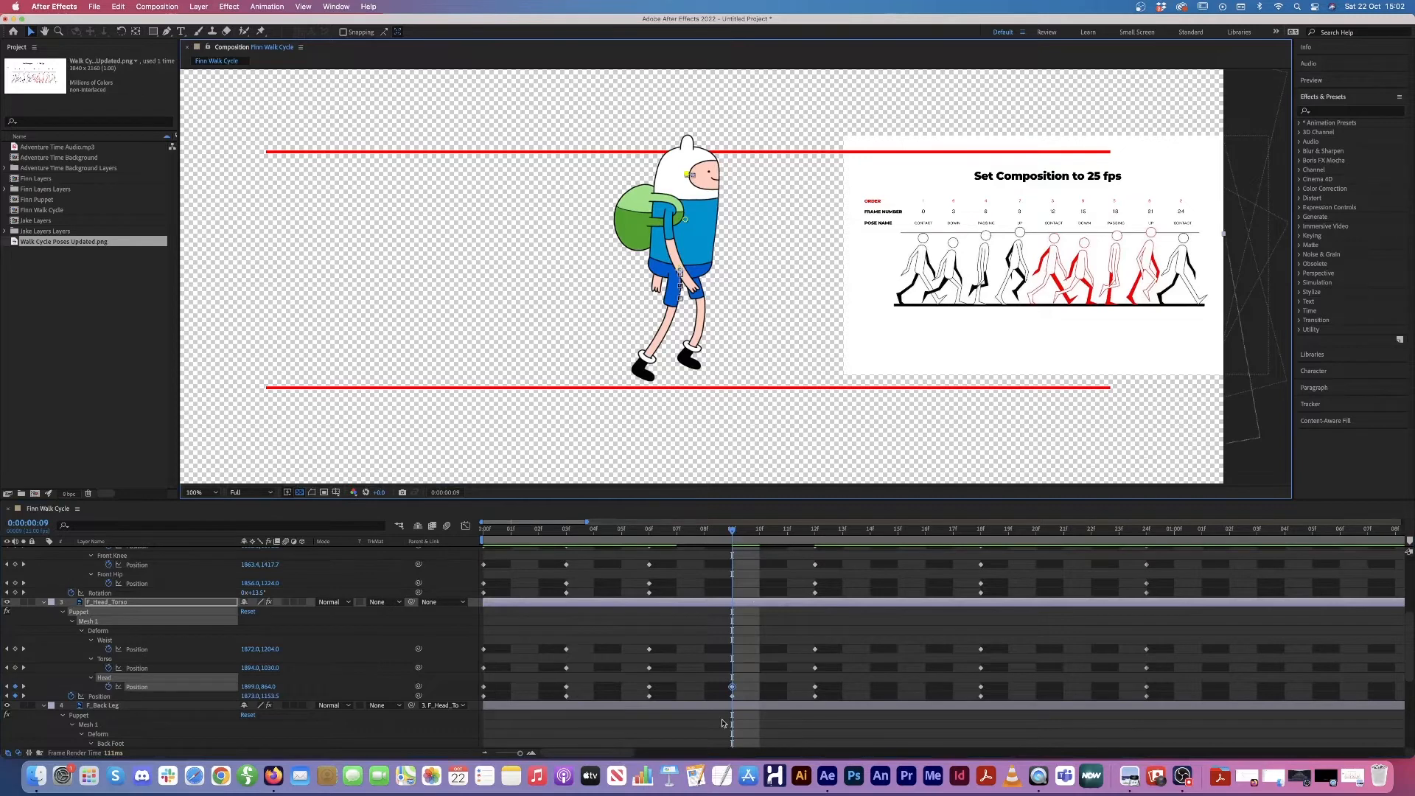
click(15, 668)
click(15, 648)
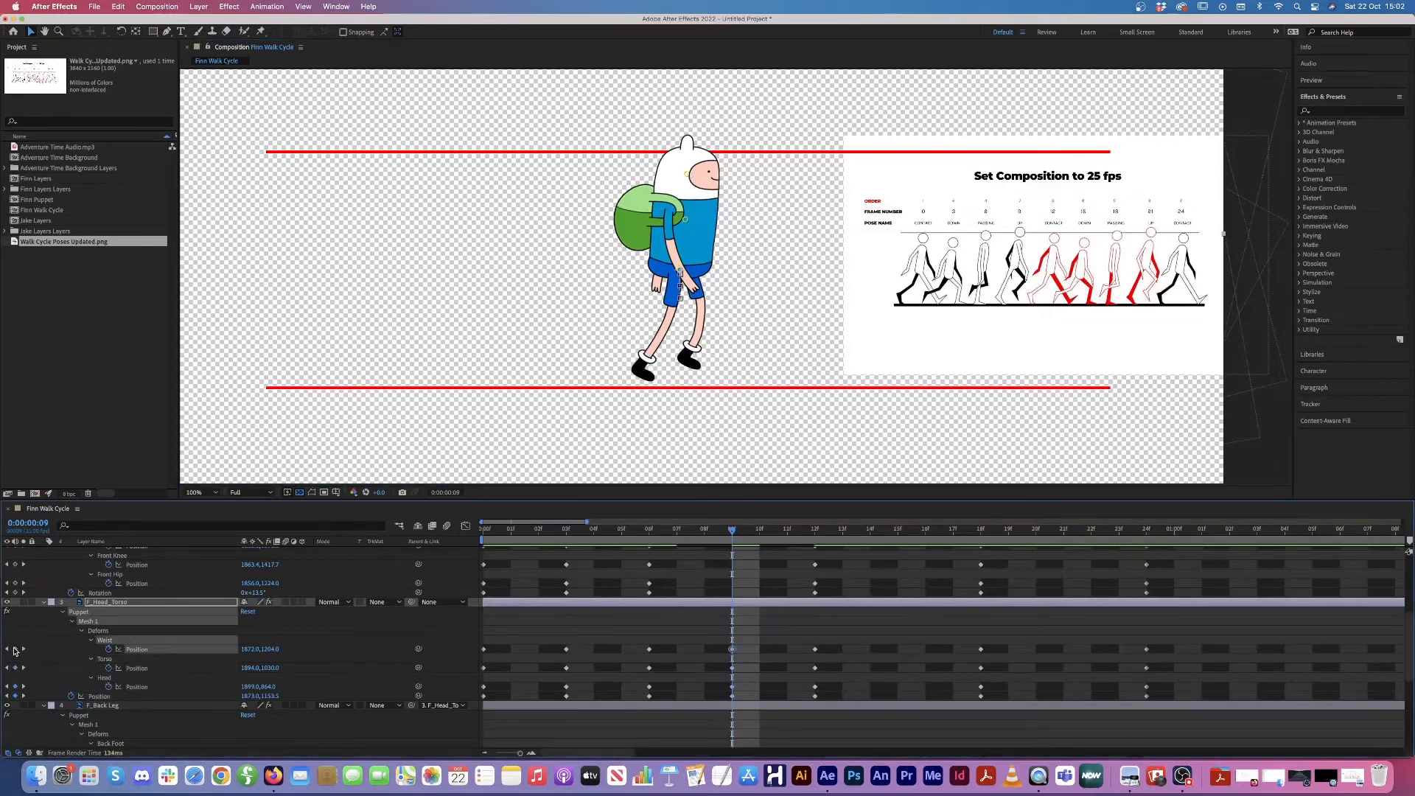
Step: Keyframe F_Front_Arm's Front Hand, Front Elbow and Front Shoulder pins and its Rotation at frame 9
scroll(797, 573, up, 5)
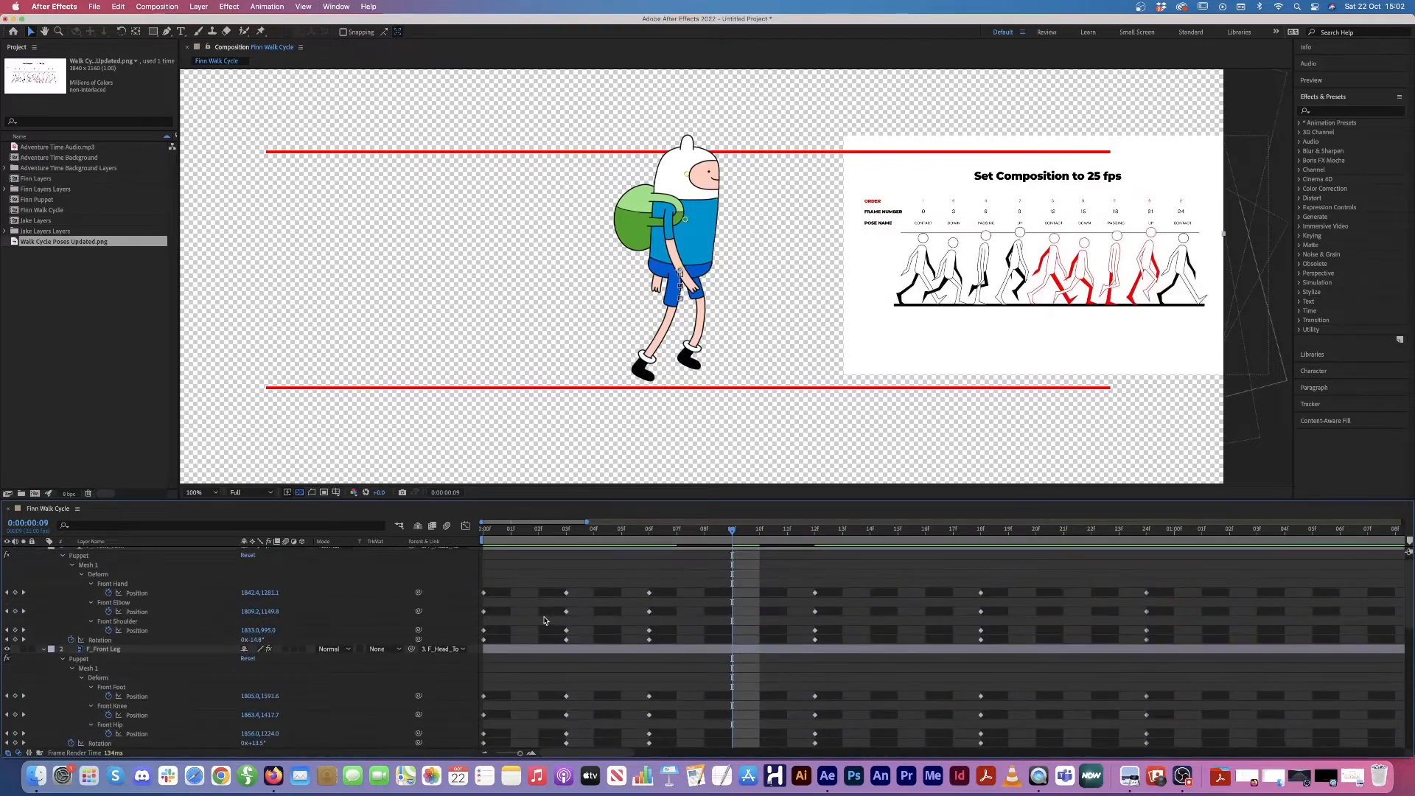
scroll(547, 621, up, 1)
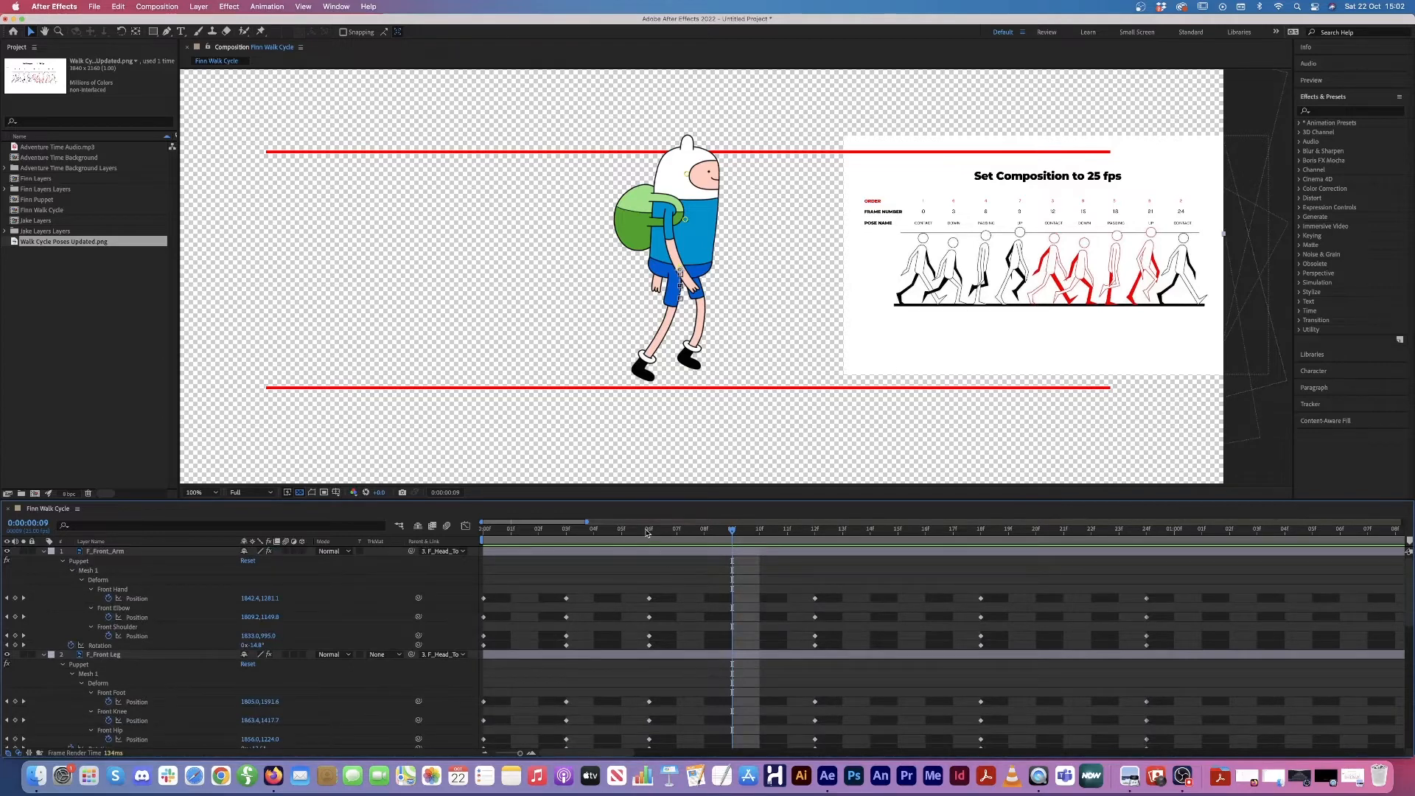
drag(648, 532, 751, 550)
key(space)
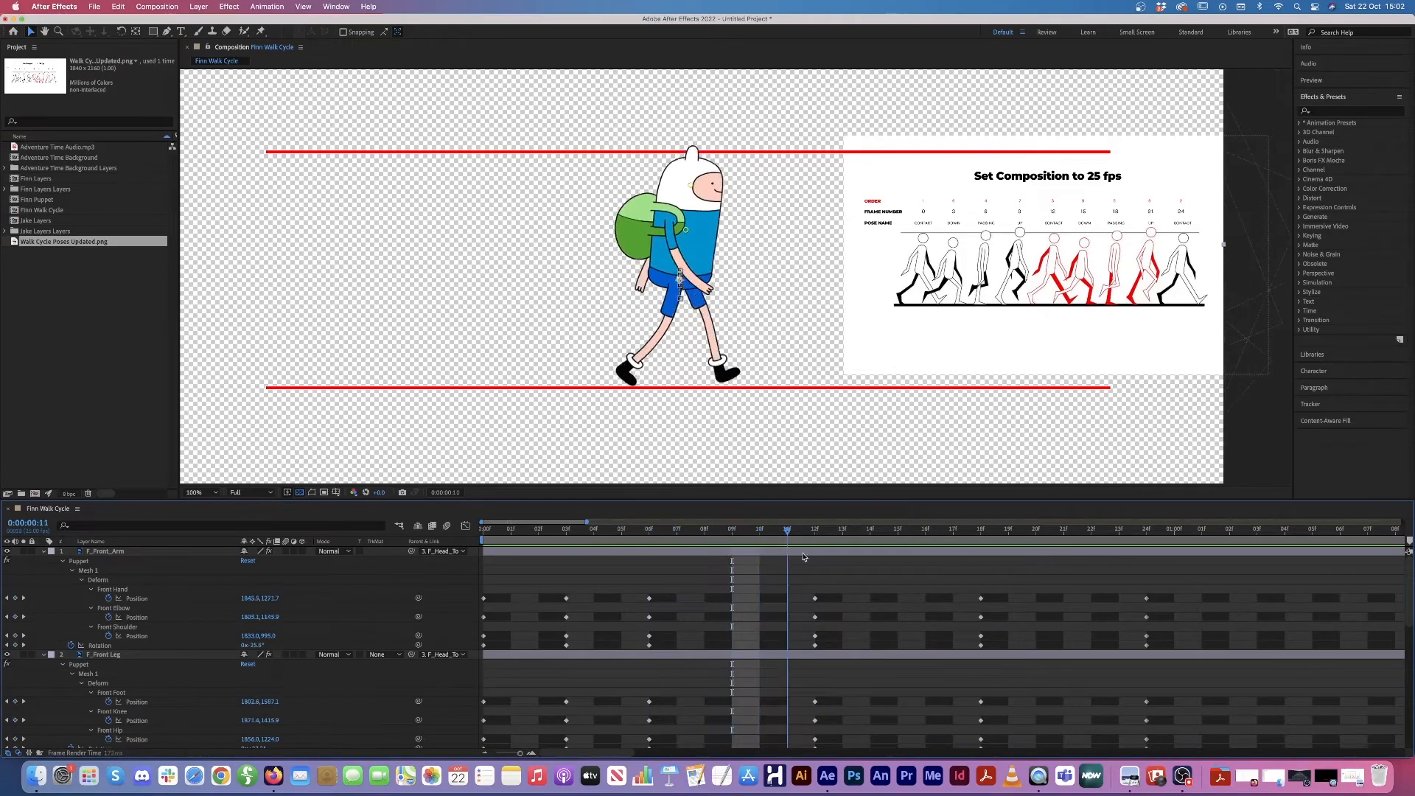
drag(676, 546, 732, 551)
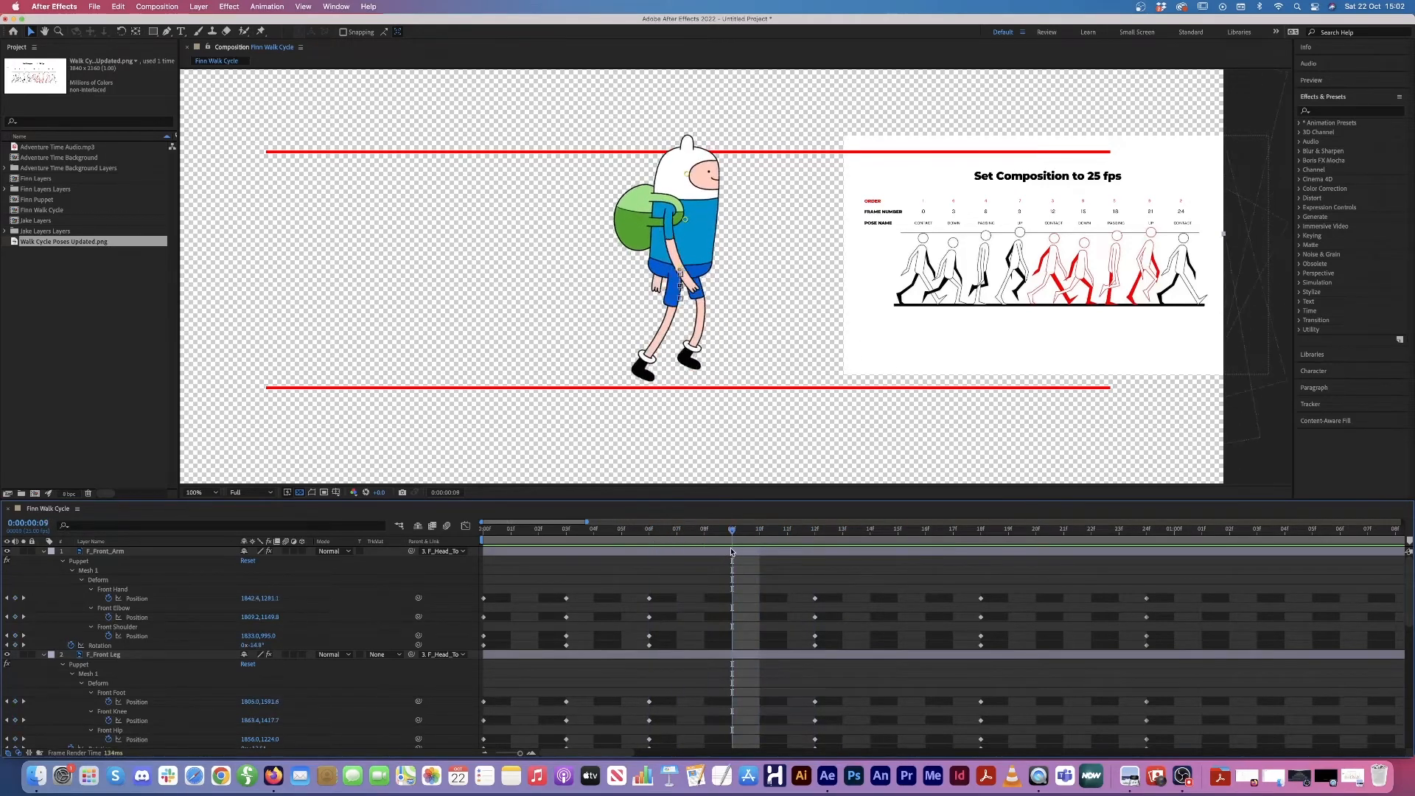
click(15, 597)
click(14, 617)
click(15, 636)
click(16, 645)
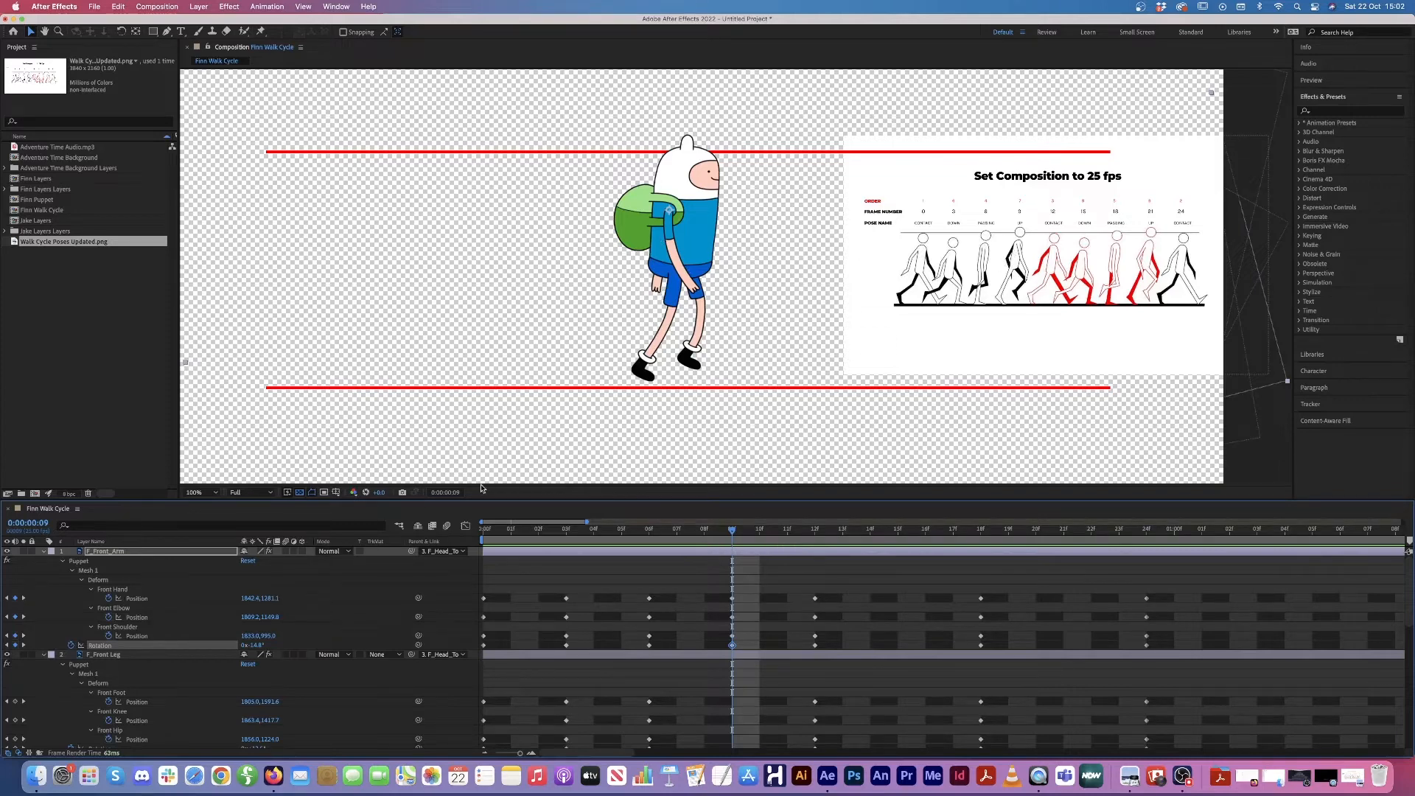
Step: Move F_Back_Arm's Back Elbow pin backward at frame 9 and keyframe its Back Hand, Back Shoulder and Rotation
scroll(120, 686, down, 5)
scroll(124, 685, down, 4)
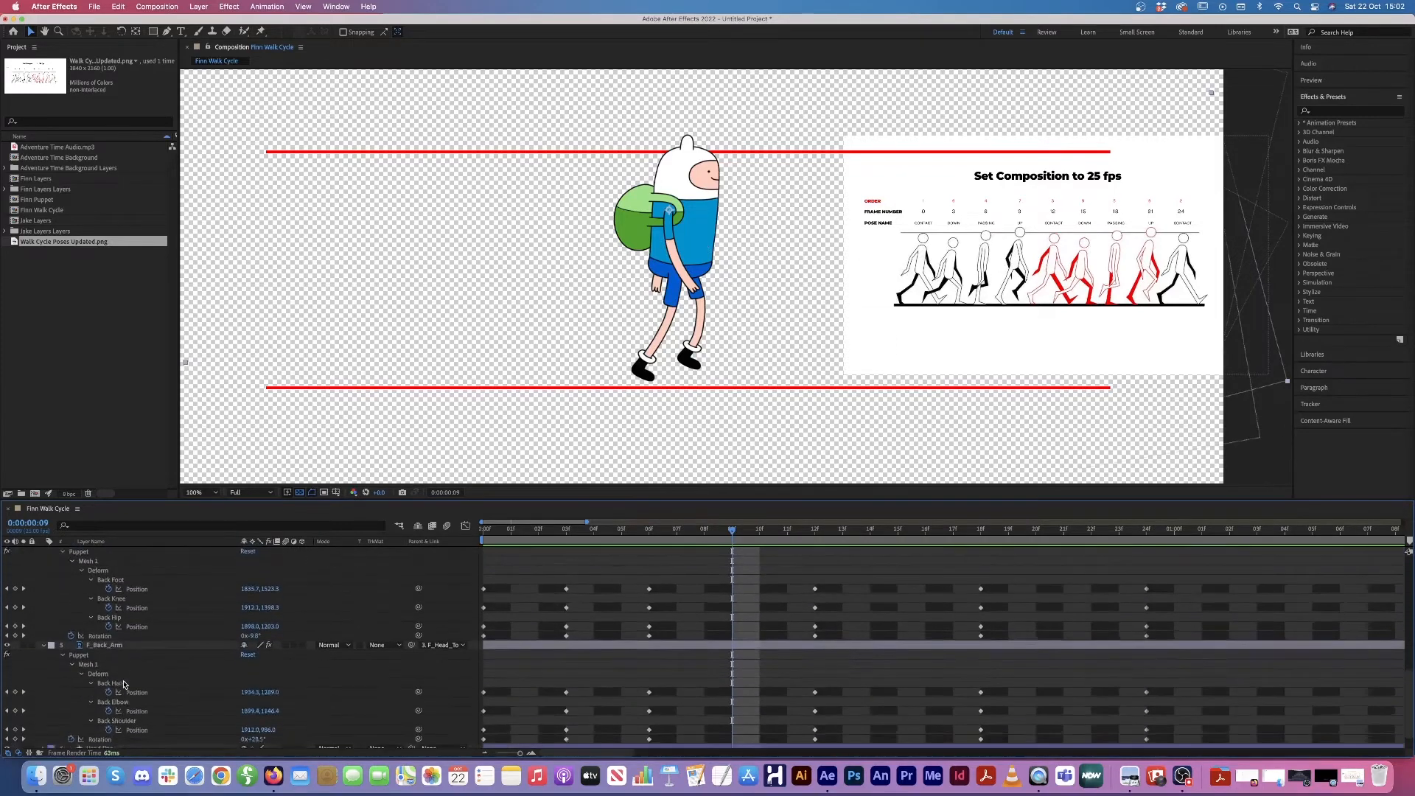
click(141, 628)
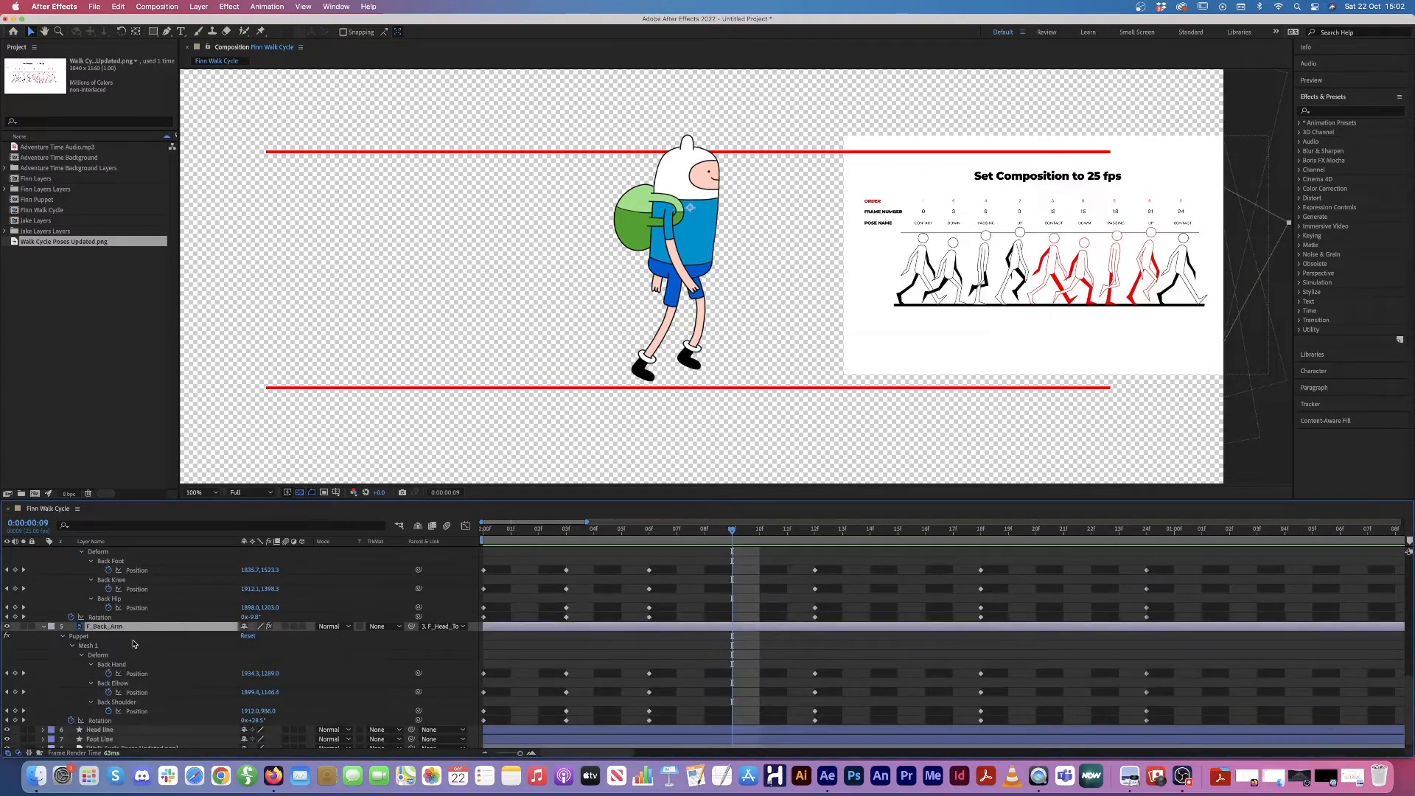
click(124, 685)
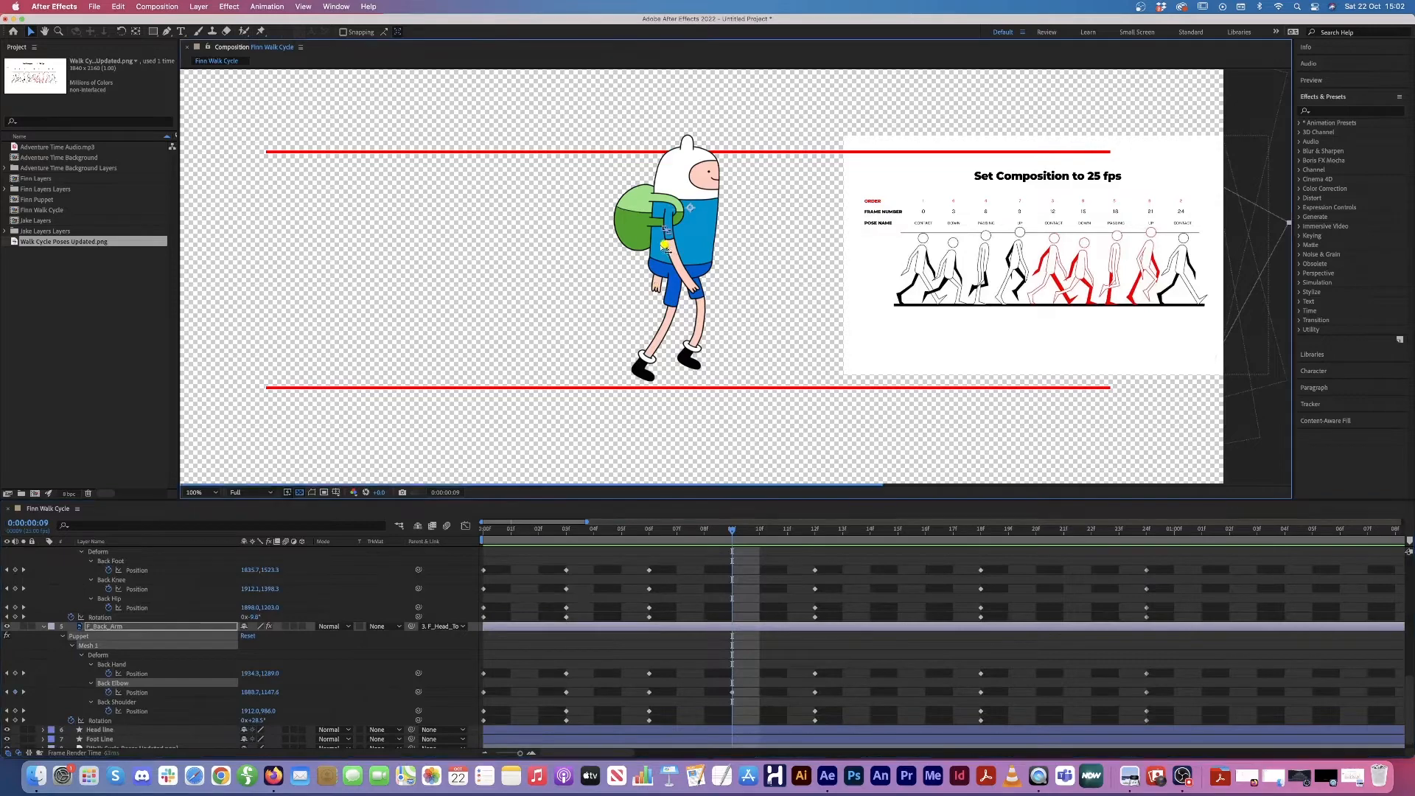
drag(666, 245, 657, 247)
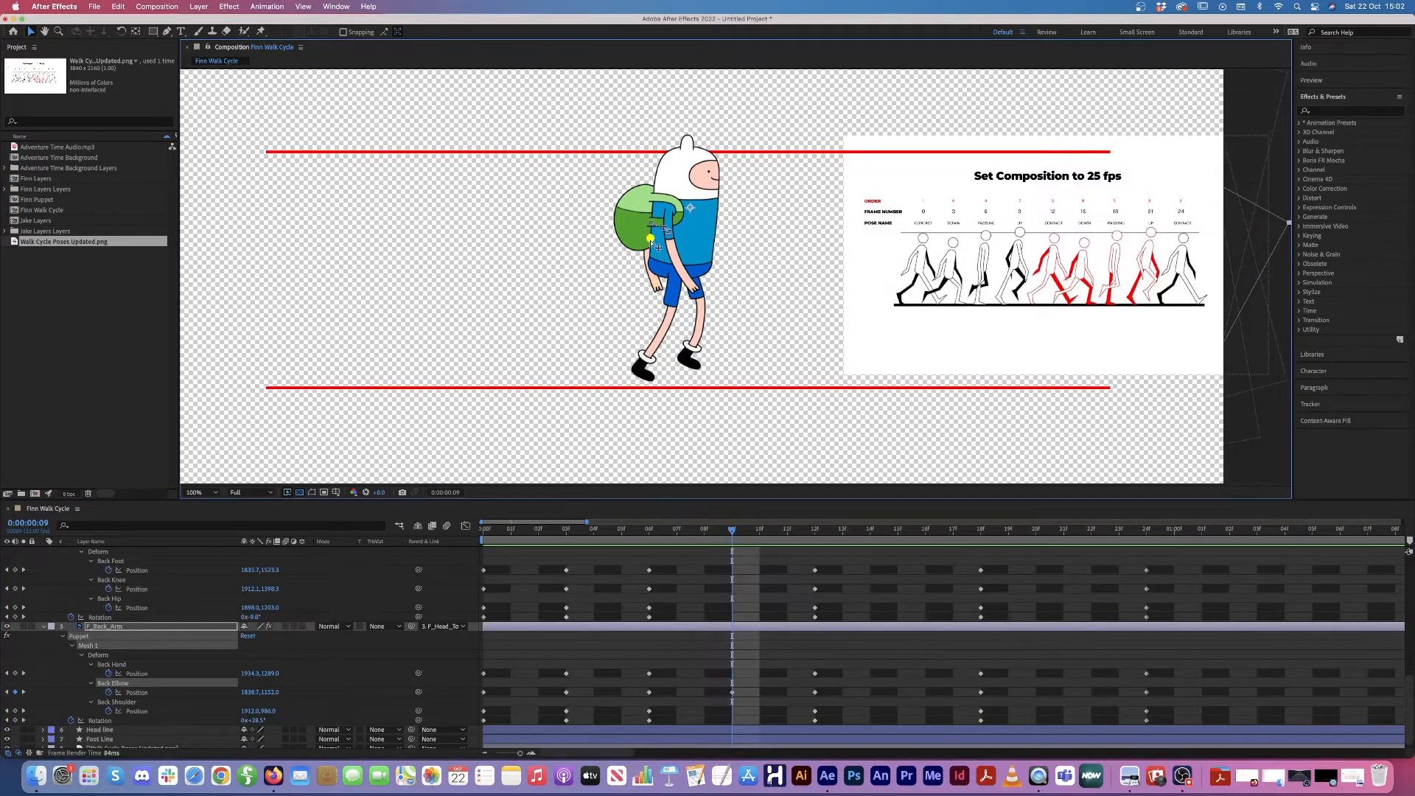
drag(657, 246, 658, 245)
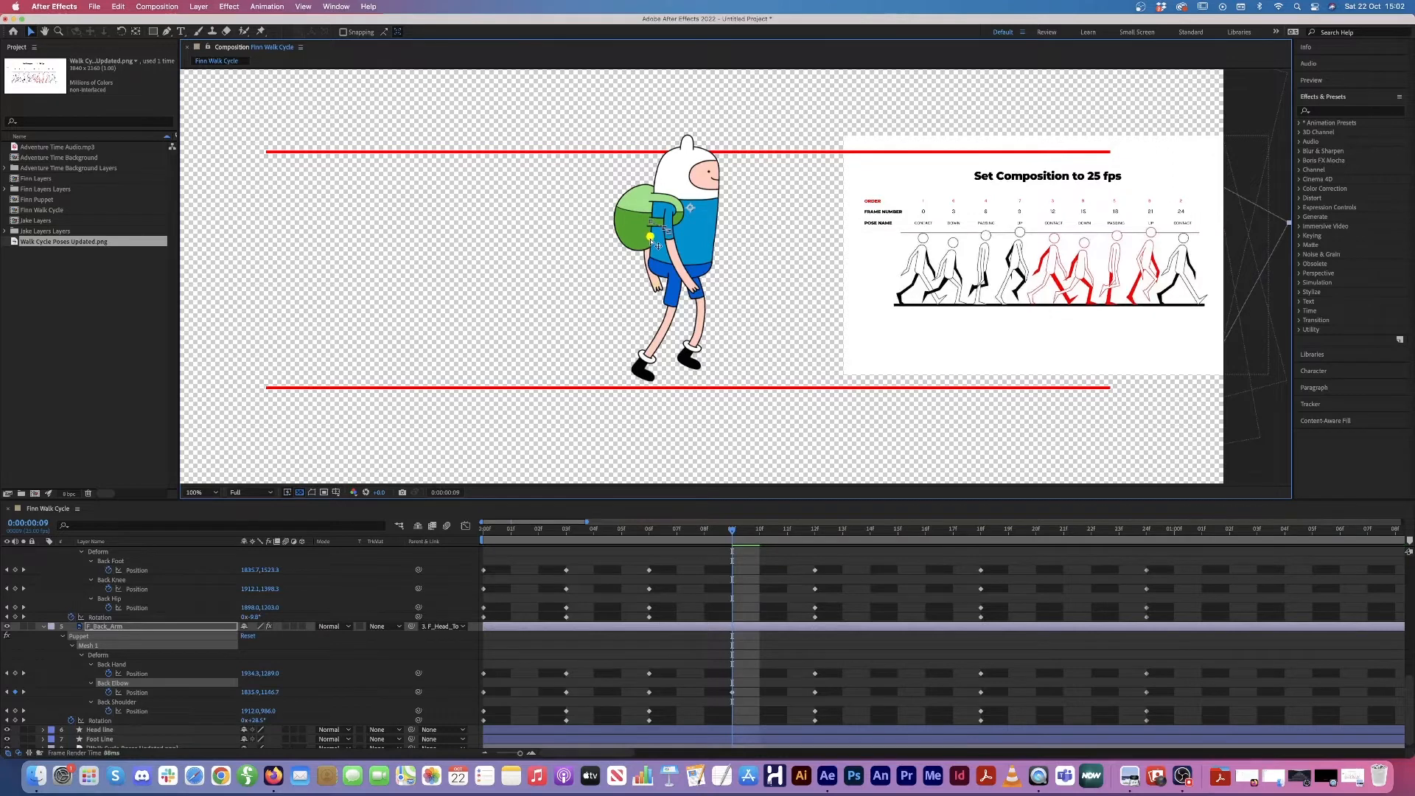
click(15, 674)
click(16, 712)
click(15, 721)
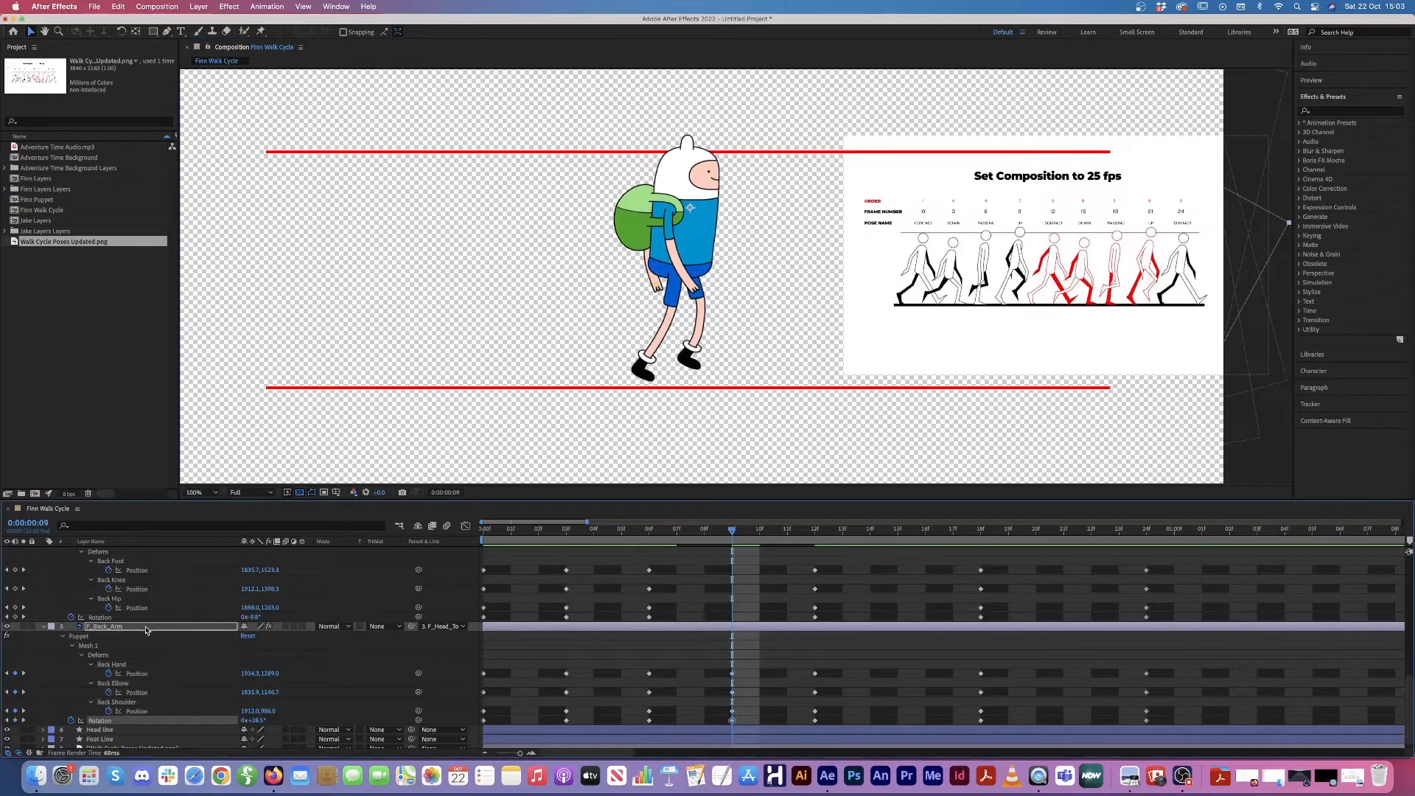
scroll(146, 630, up, 3)
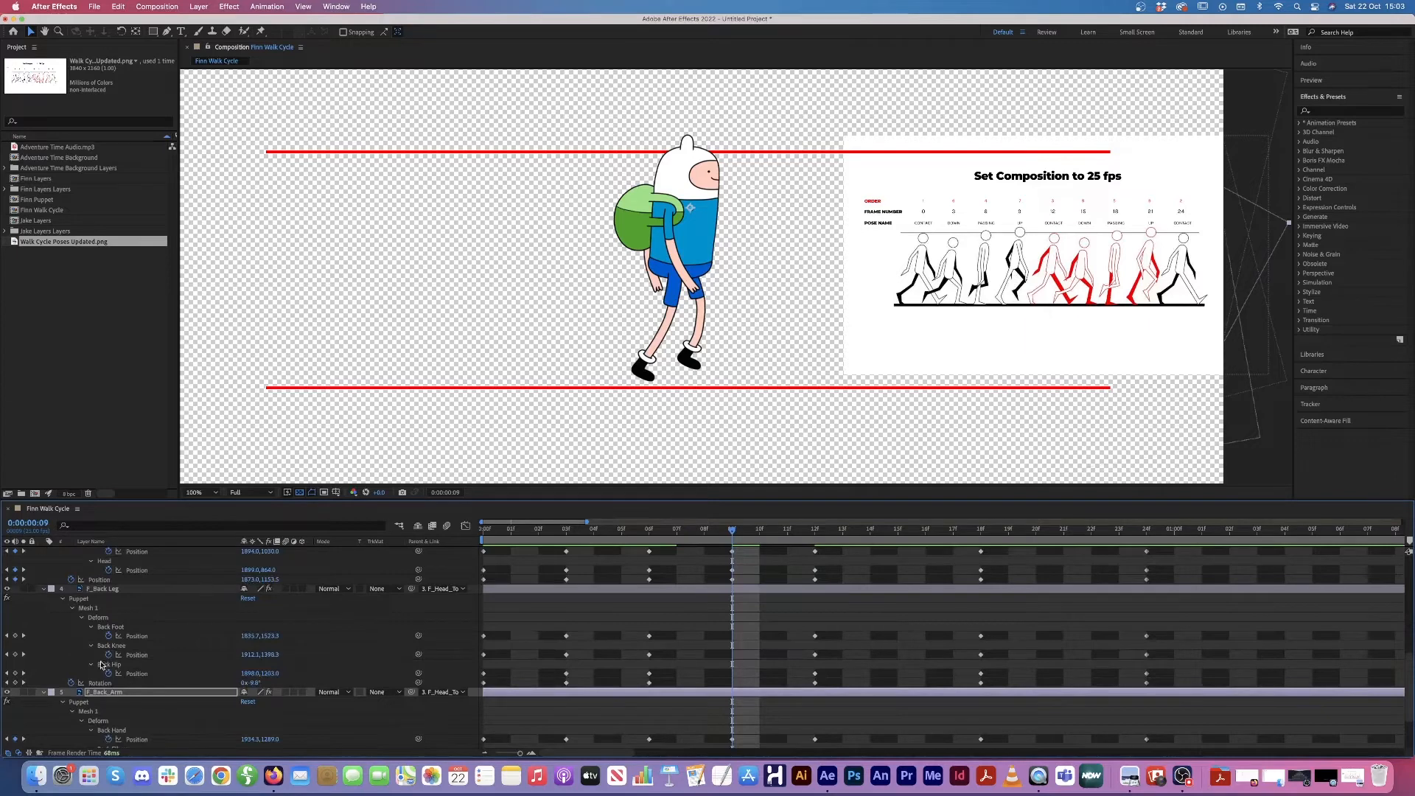
Step: At frame 9, lower F_Front_Leg's Front Foot pin close to the foot line and shift its Front Knee pin slightly backward
click(129, 625)
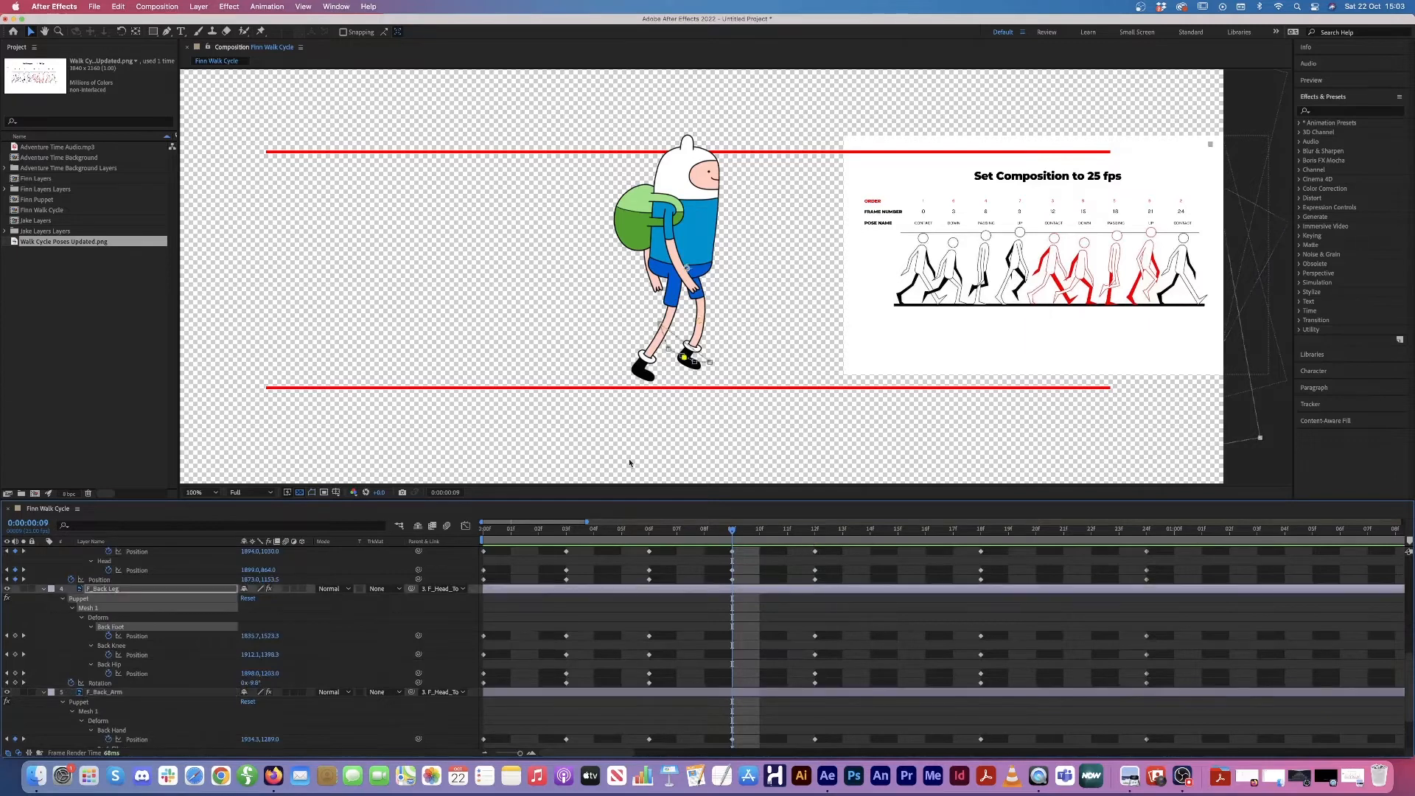
scroll(110, 630, up, 5)
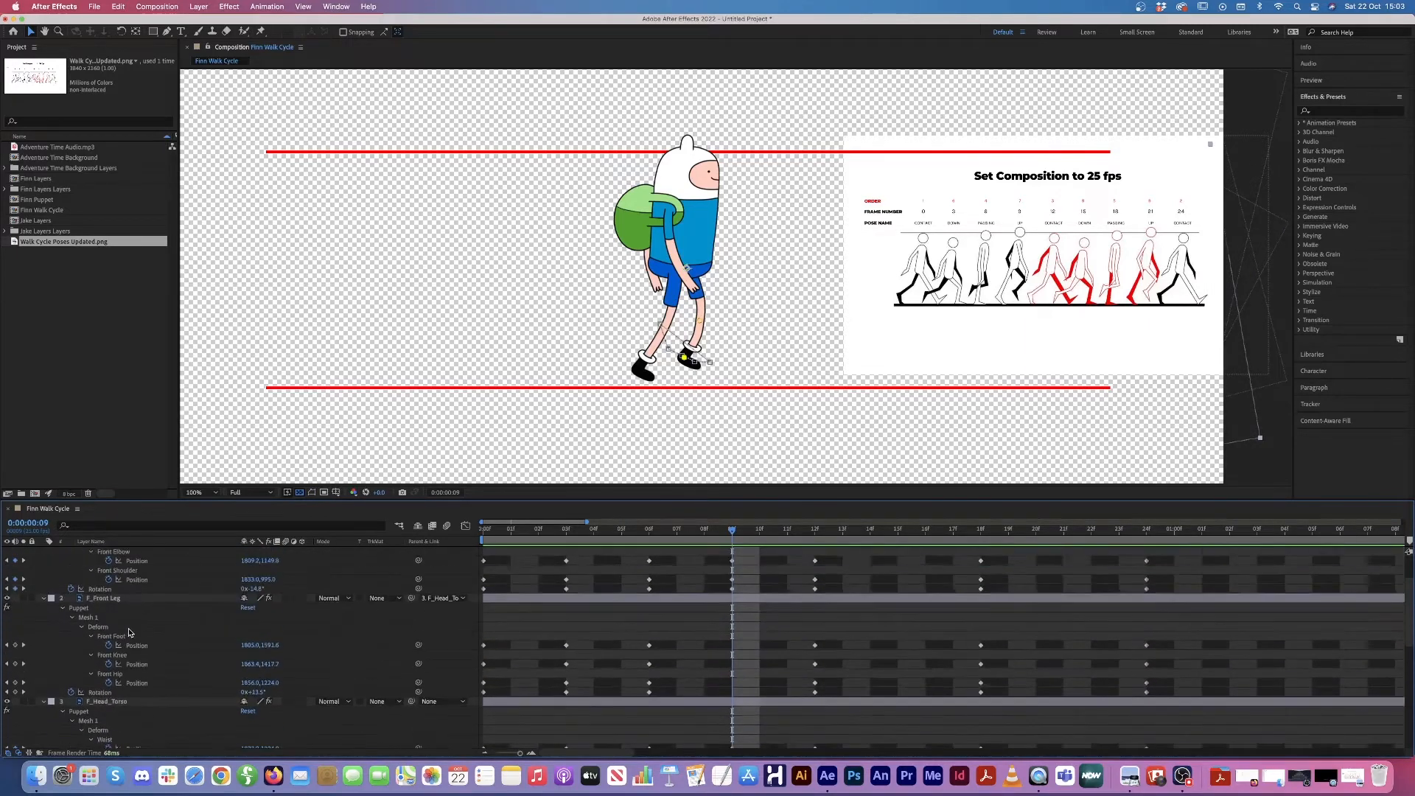
click(129, 618)
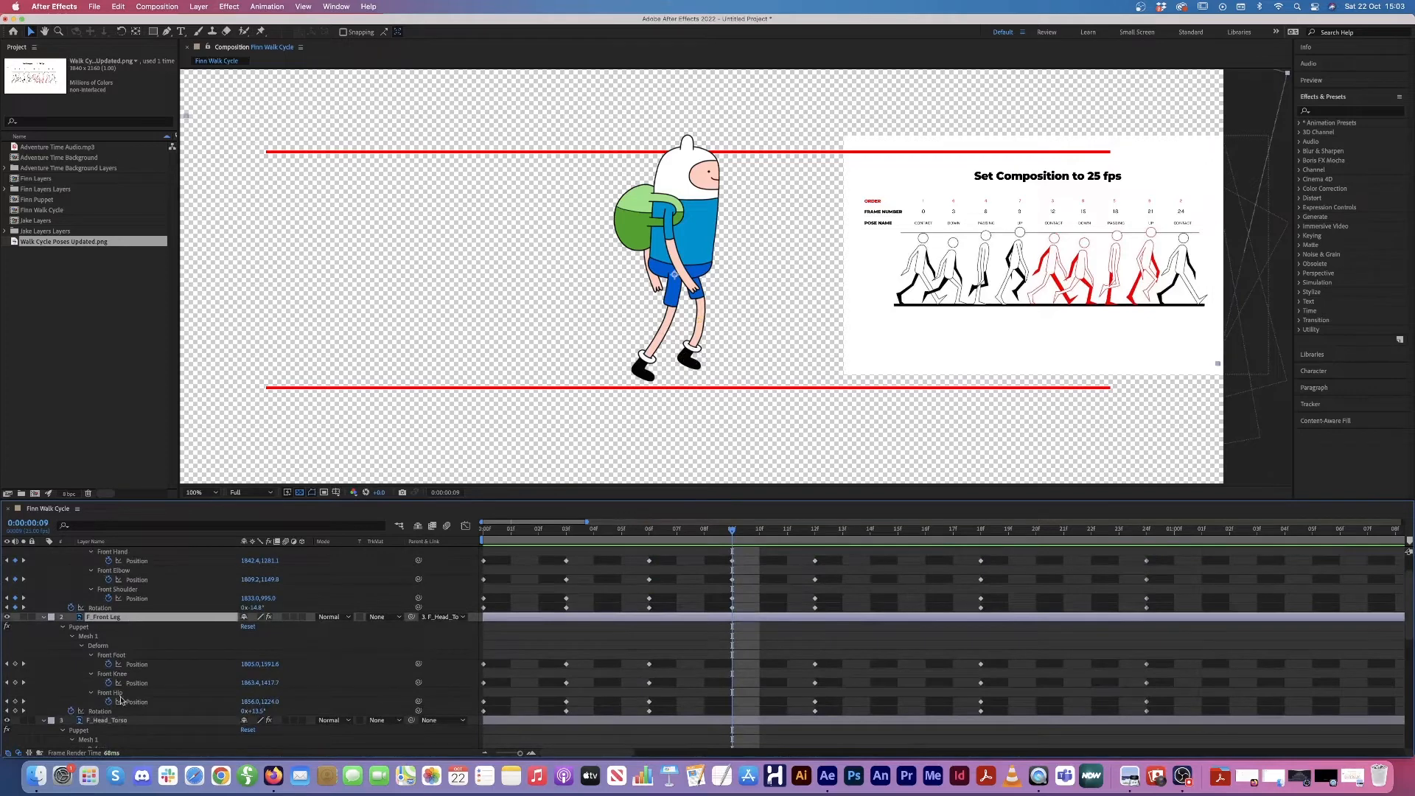
click(116, 655)
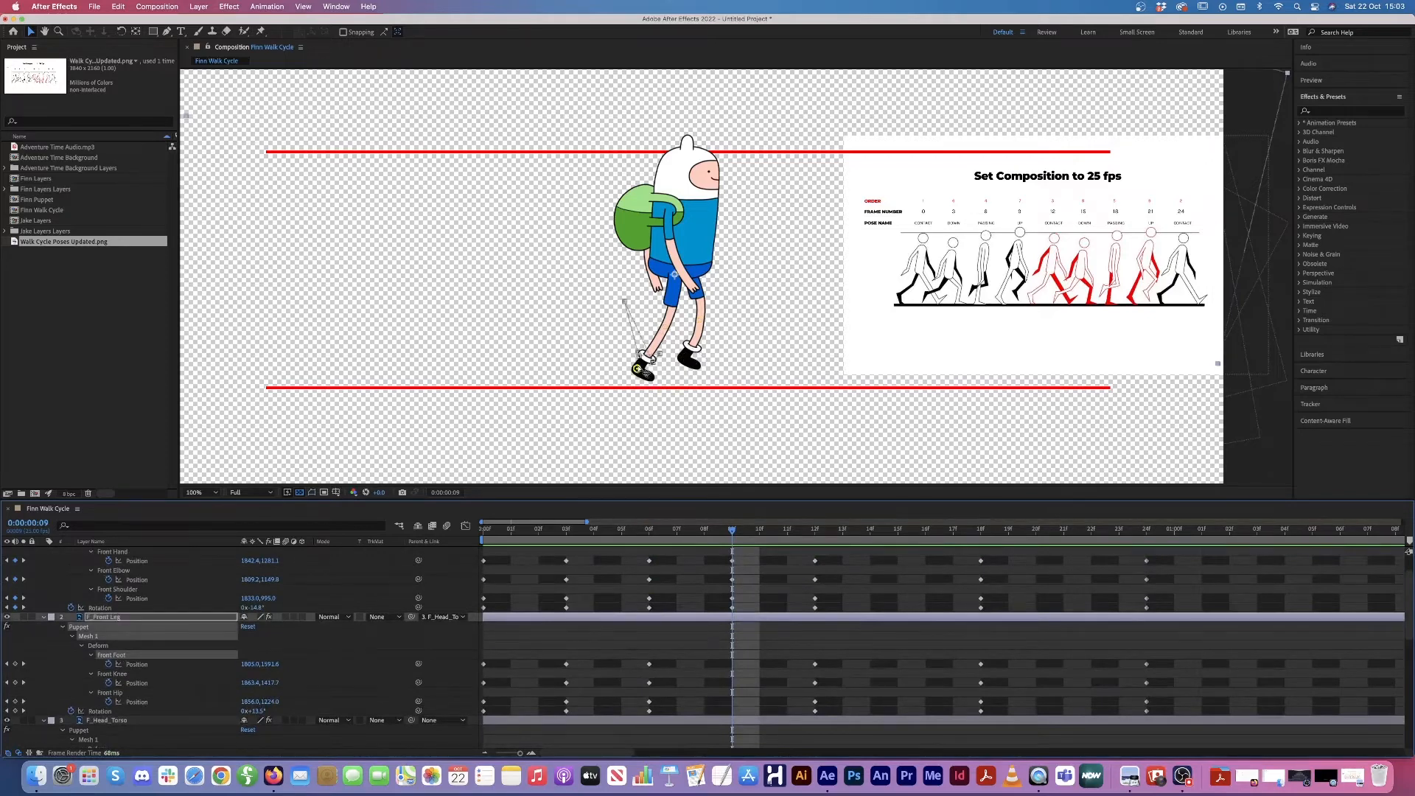
drag(639, 367, 640, 380)
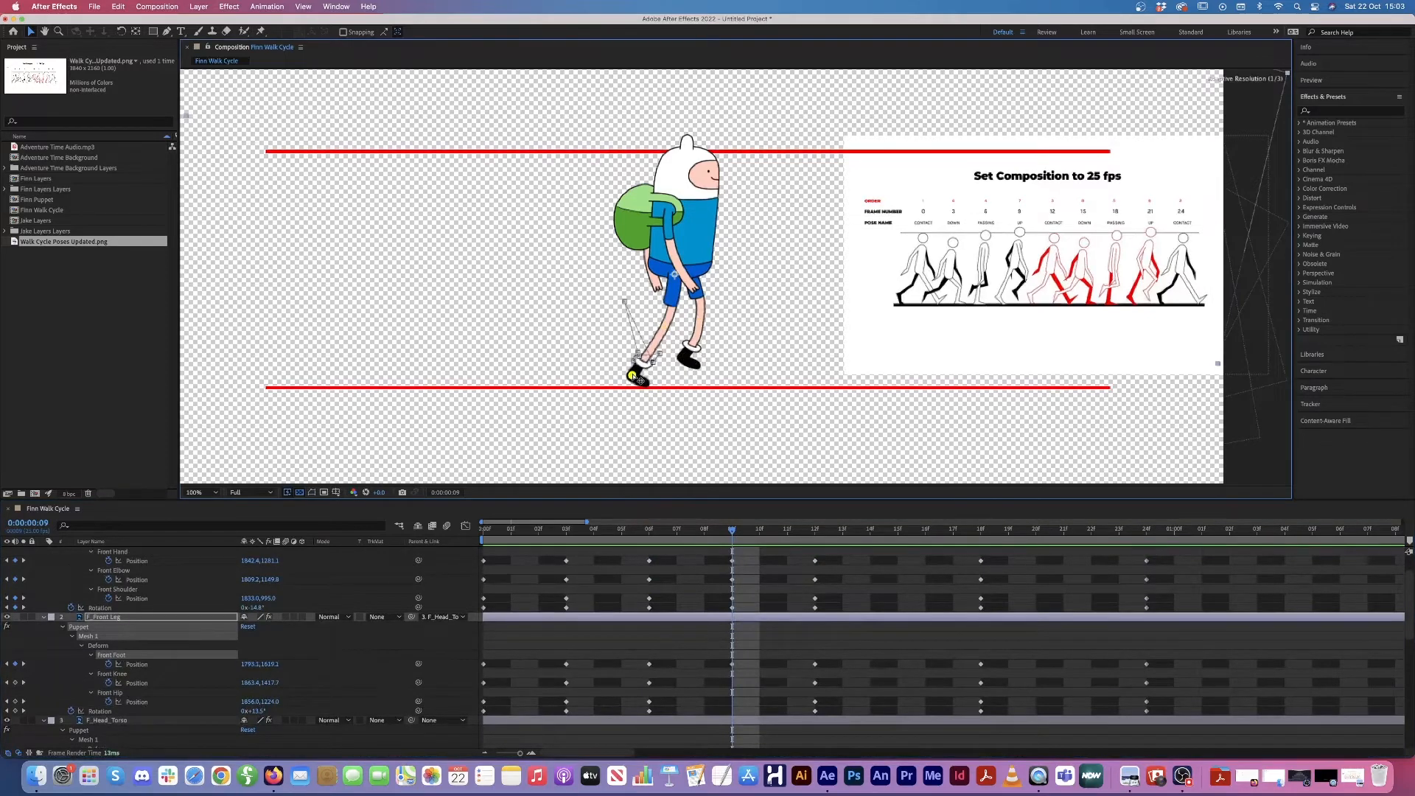
drag(666, 326, 659, 329)
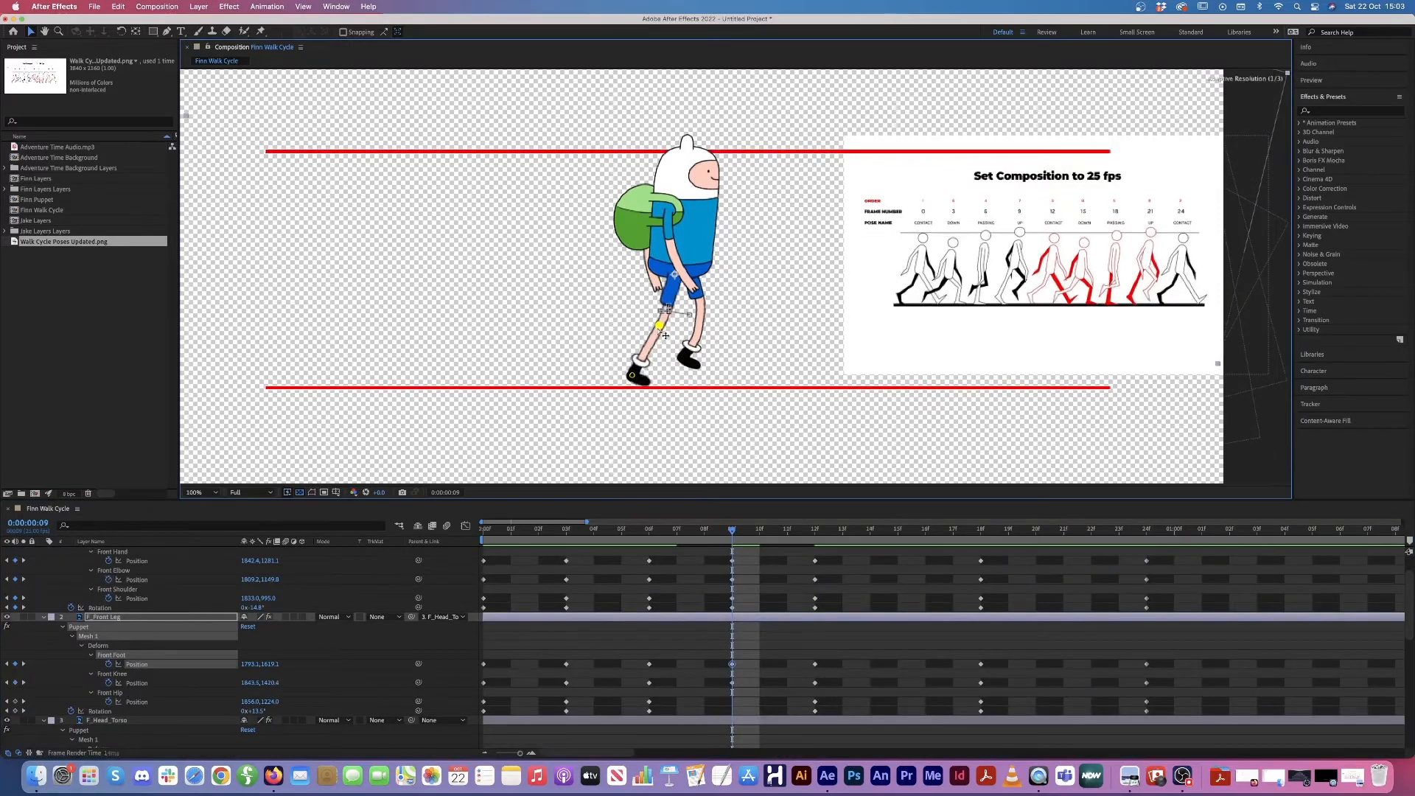
drag(636, 377, 636, 380)
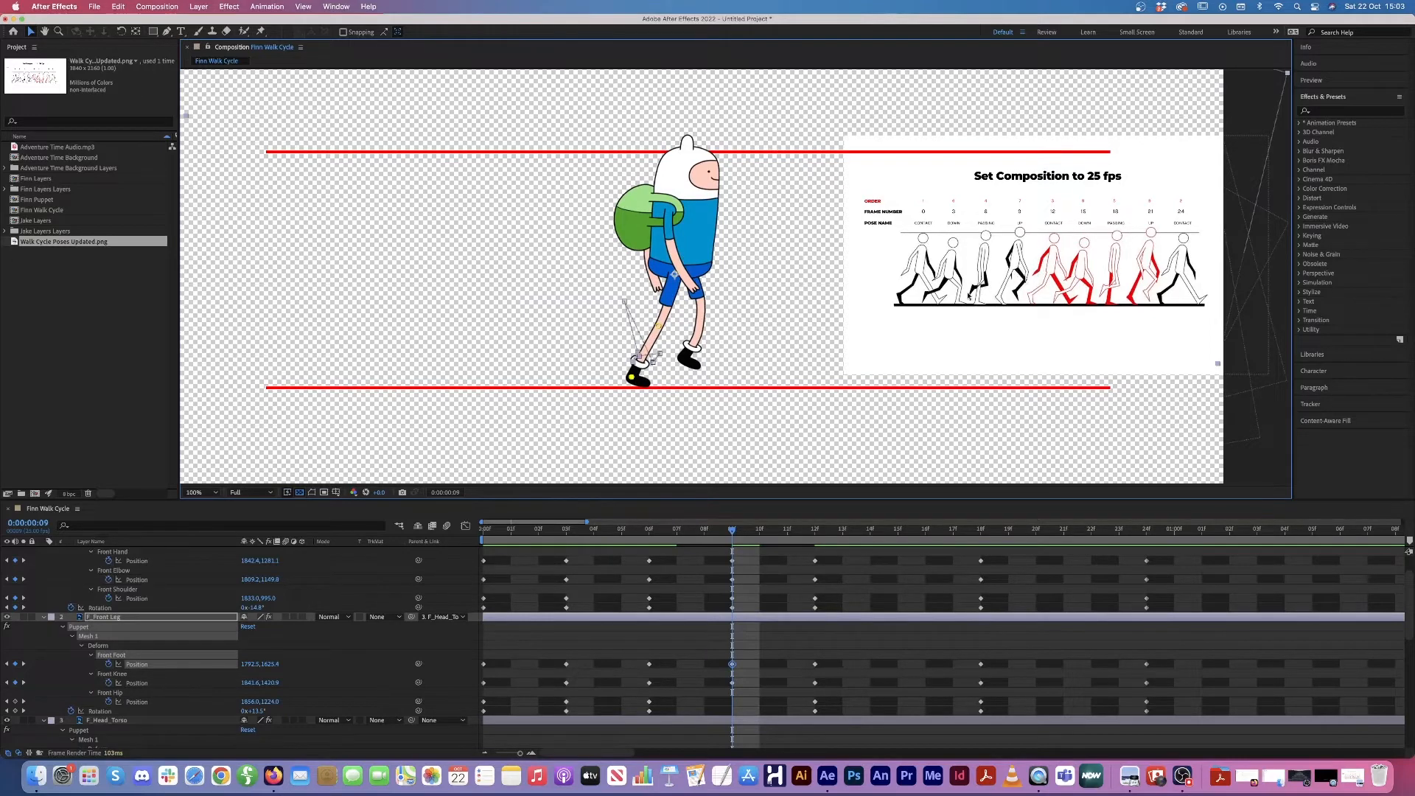
Step: Move F_Back_Leg's Back Knee pin forward and Back Foot pin up and back at frame 9, keyframing its Back Hip and Rotation
scroll(127, 625, down, 5)
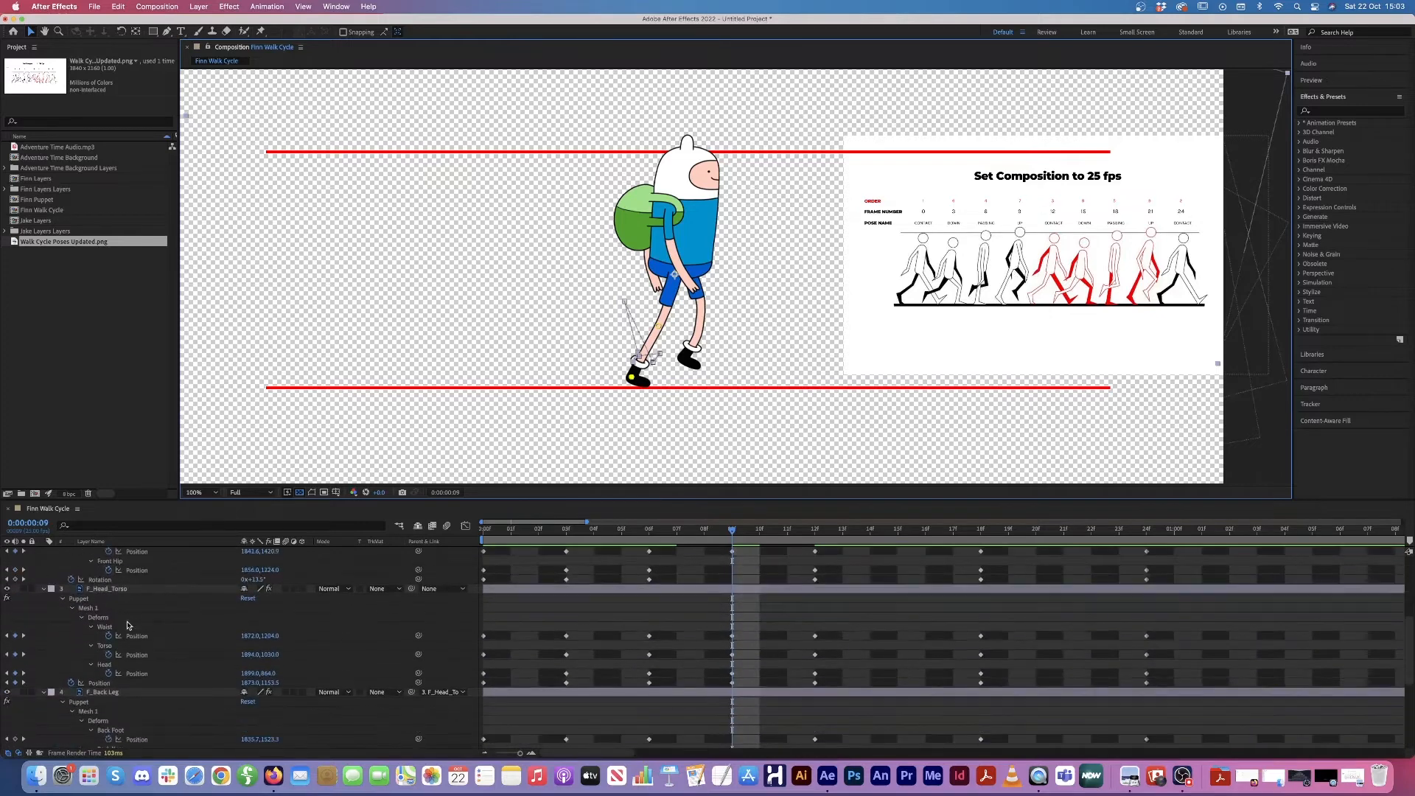
scroll(132, 620, down, 3)
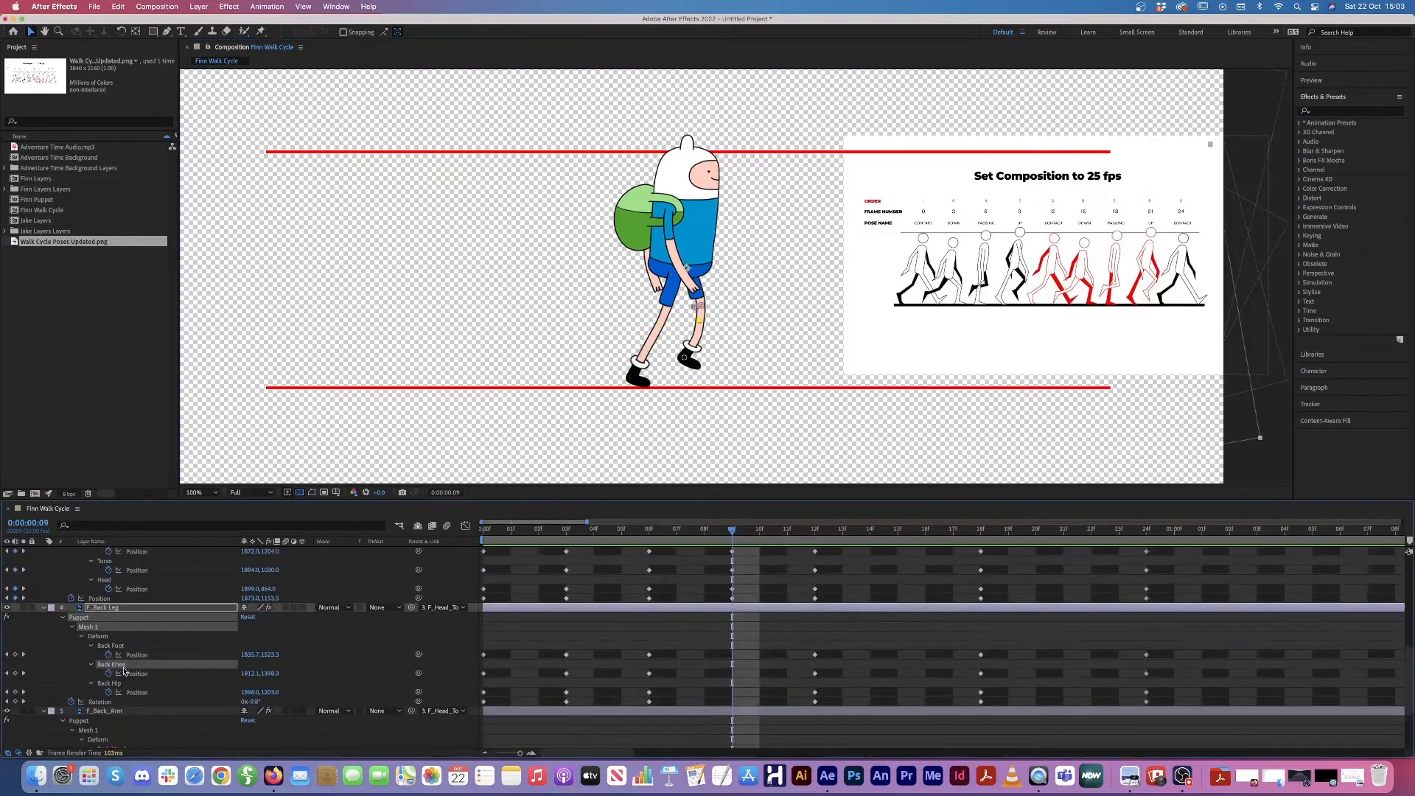
click(112, 664)
drag(707, 326, 682, 356)
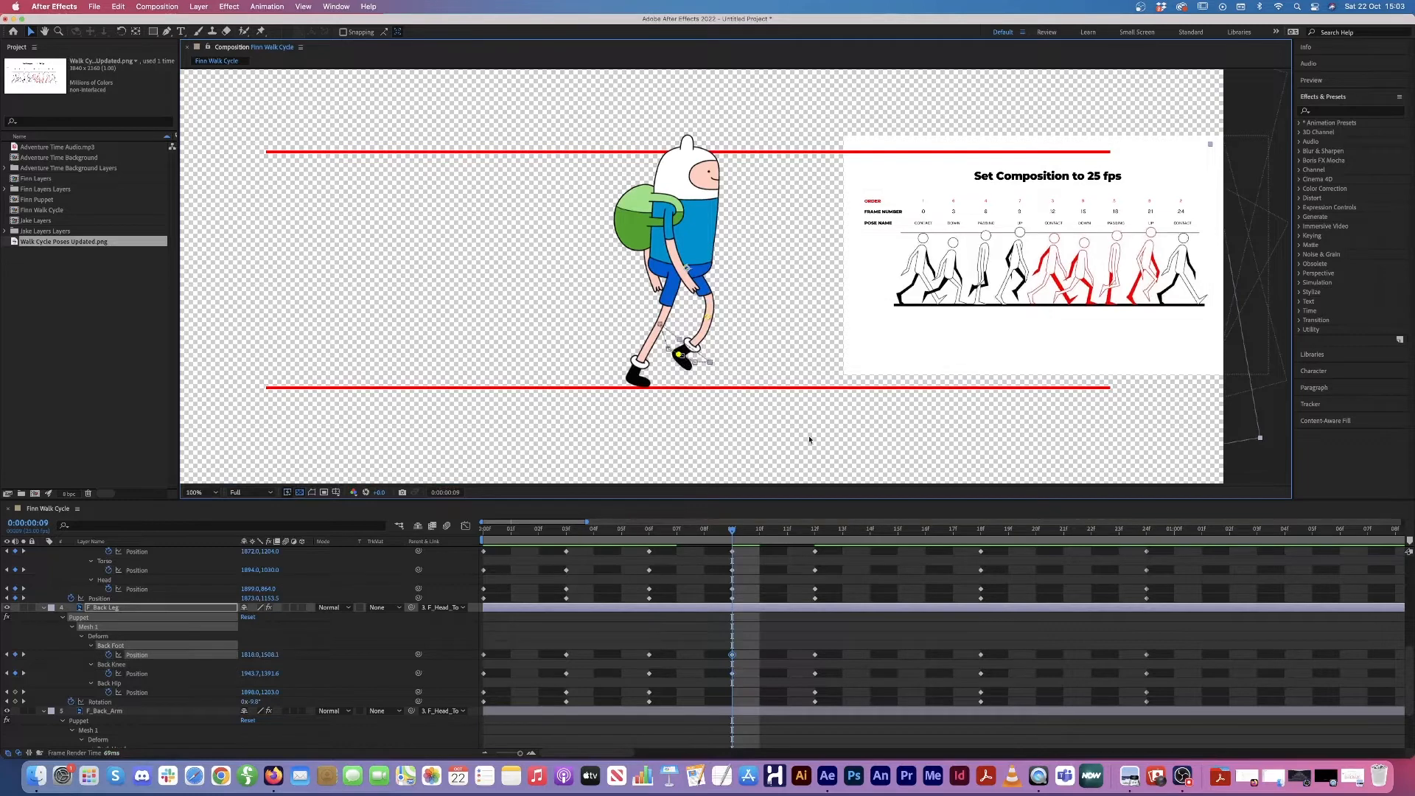
click(14, 692)
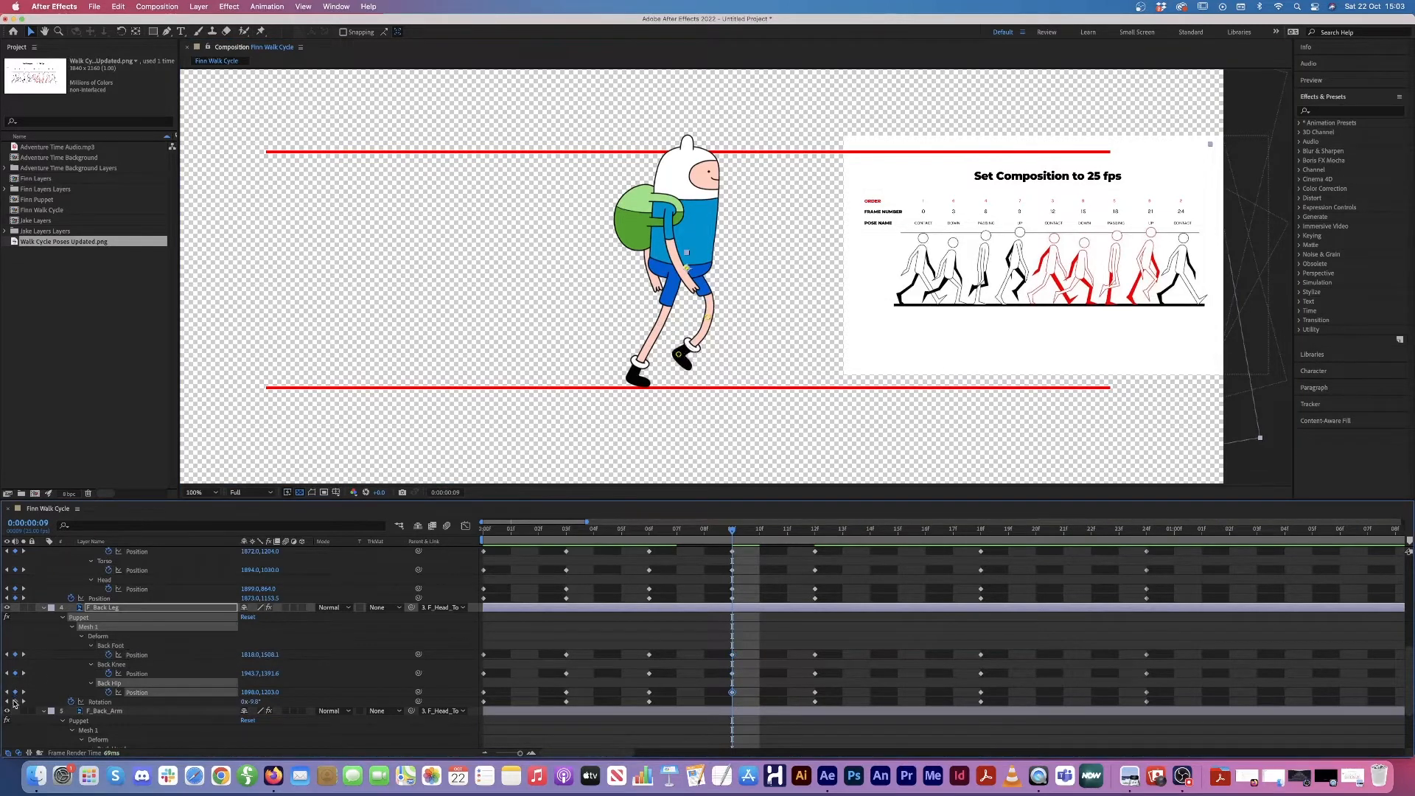
click(15, 702)
Step: Keyframe F_Front_Leg's Front Hip pin and Rotation at frame 9
scroll(105, 638, up, 10)
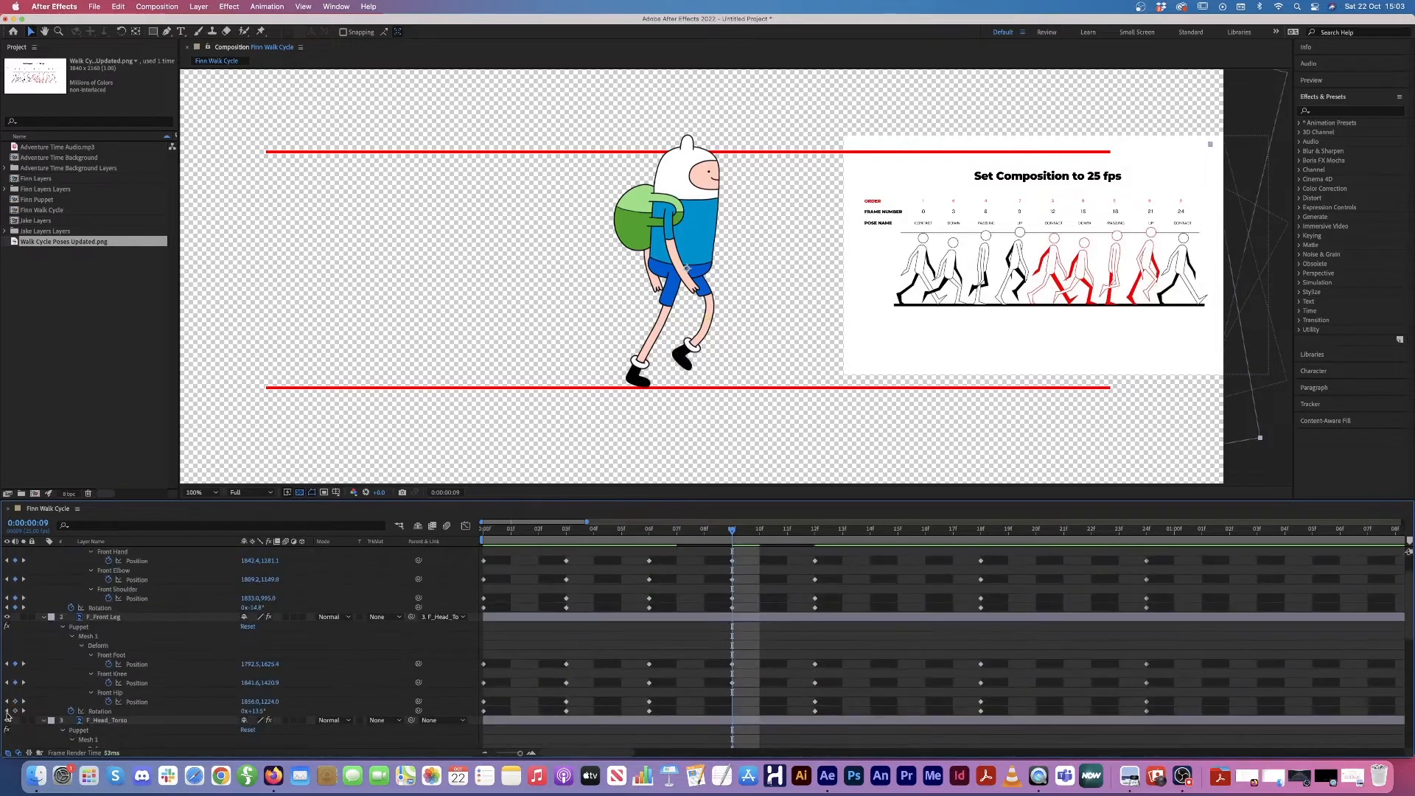
click(15, 711)
scroll(33, 671, down, 10)
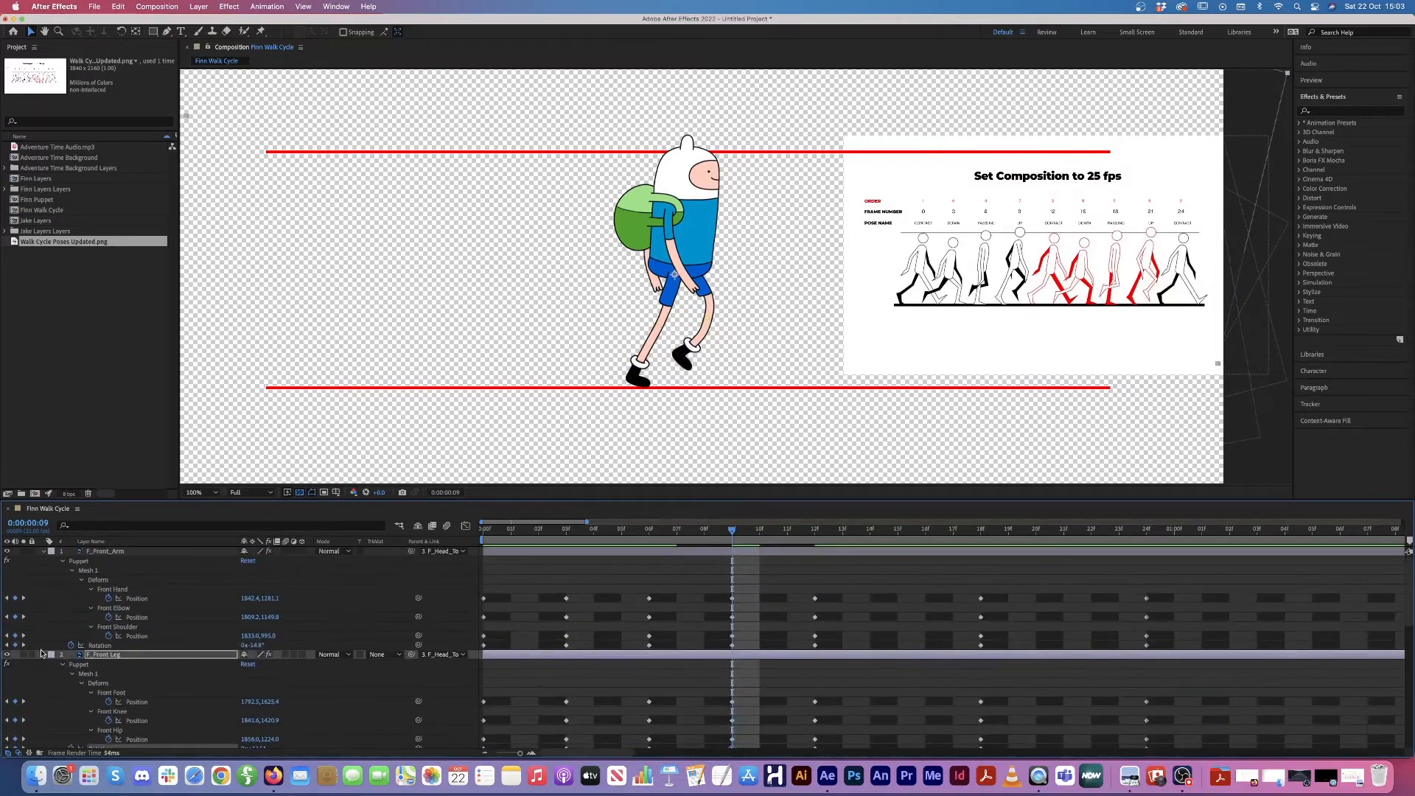
scroll(41, 654, down, 5)
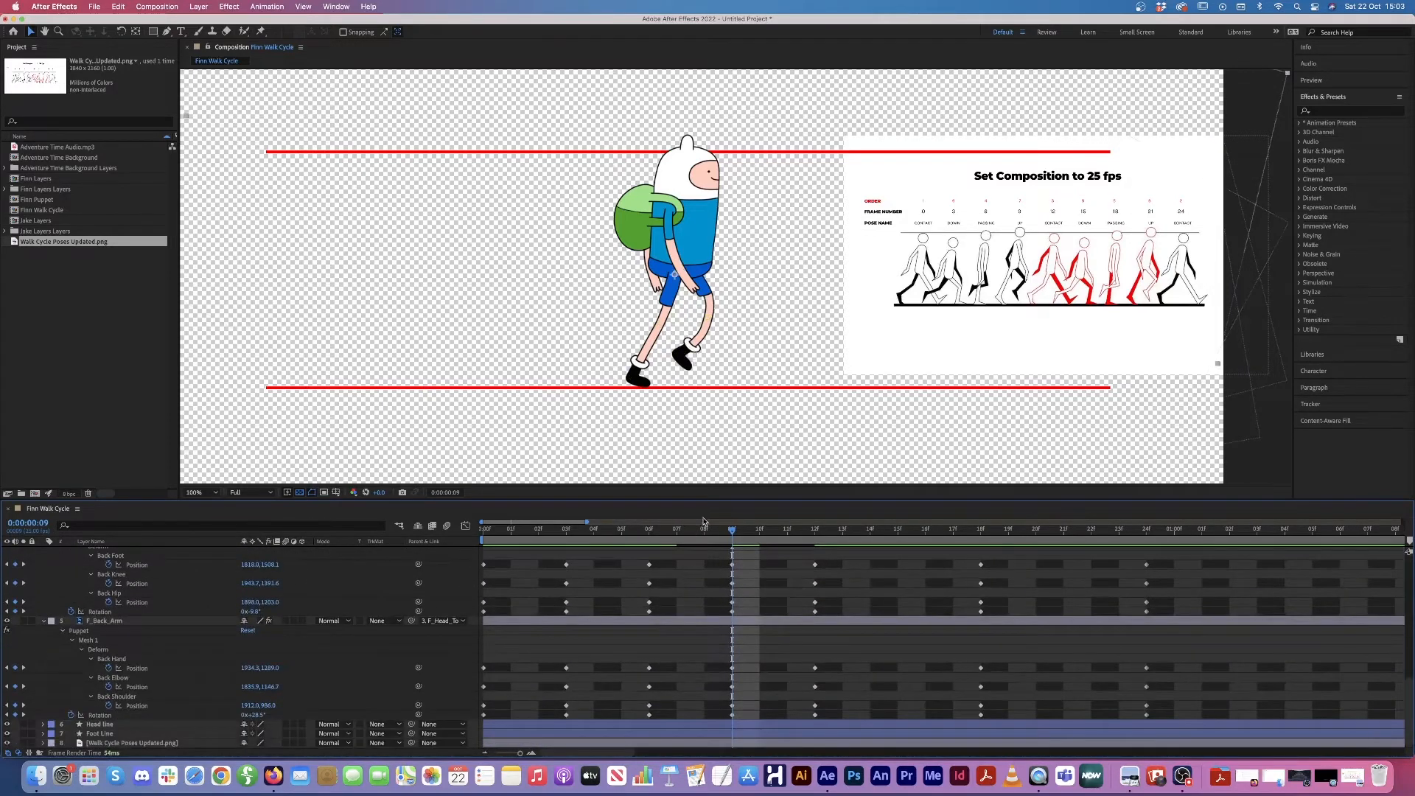
Step: Scrub through the walk so far and compare the contact pose at frame 12 with the in-between pose at frame 15
drag(483, 533, 889, 623)
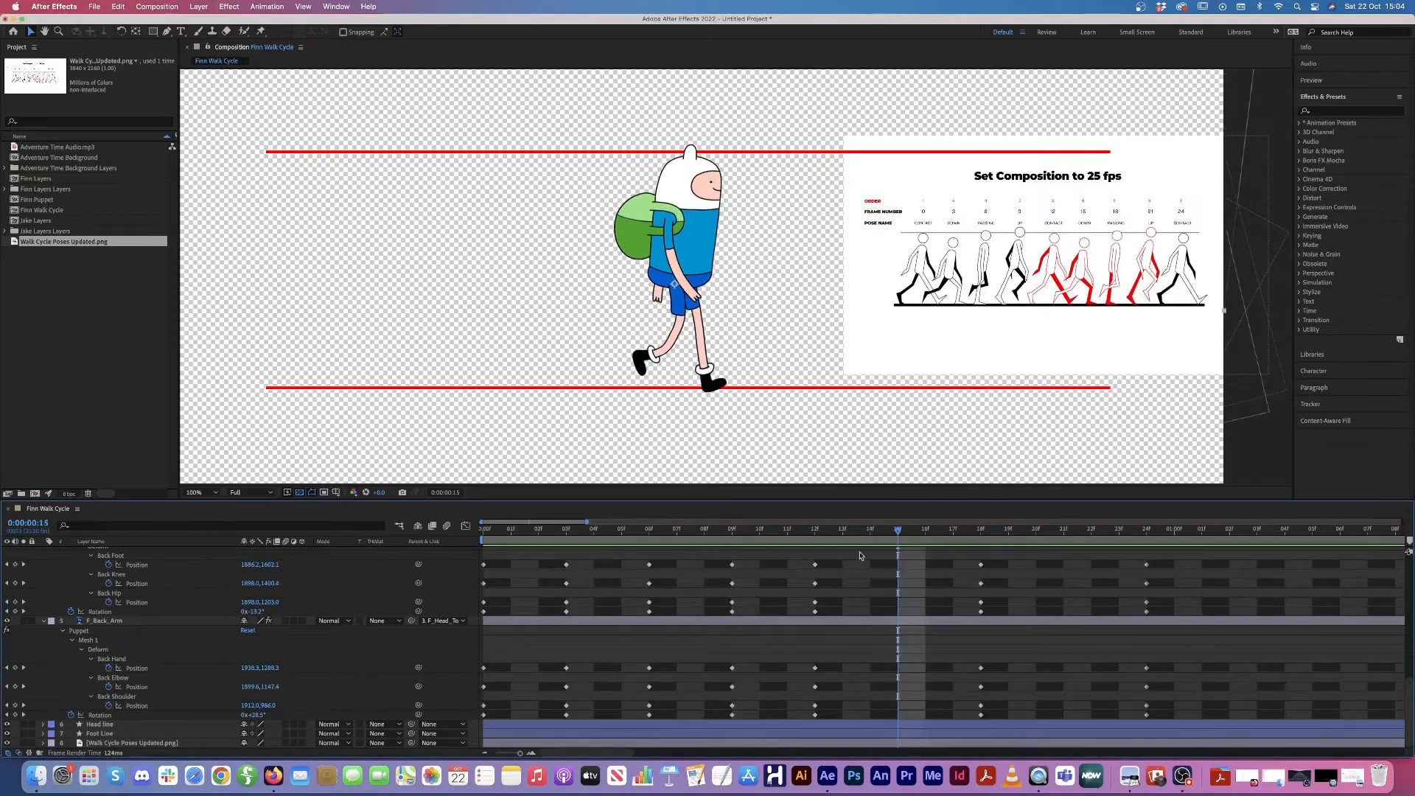
scroll(888, 622, up, 8)
scroll(855, 558, up, 5)
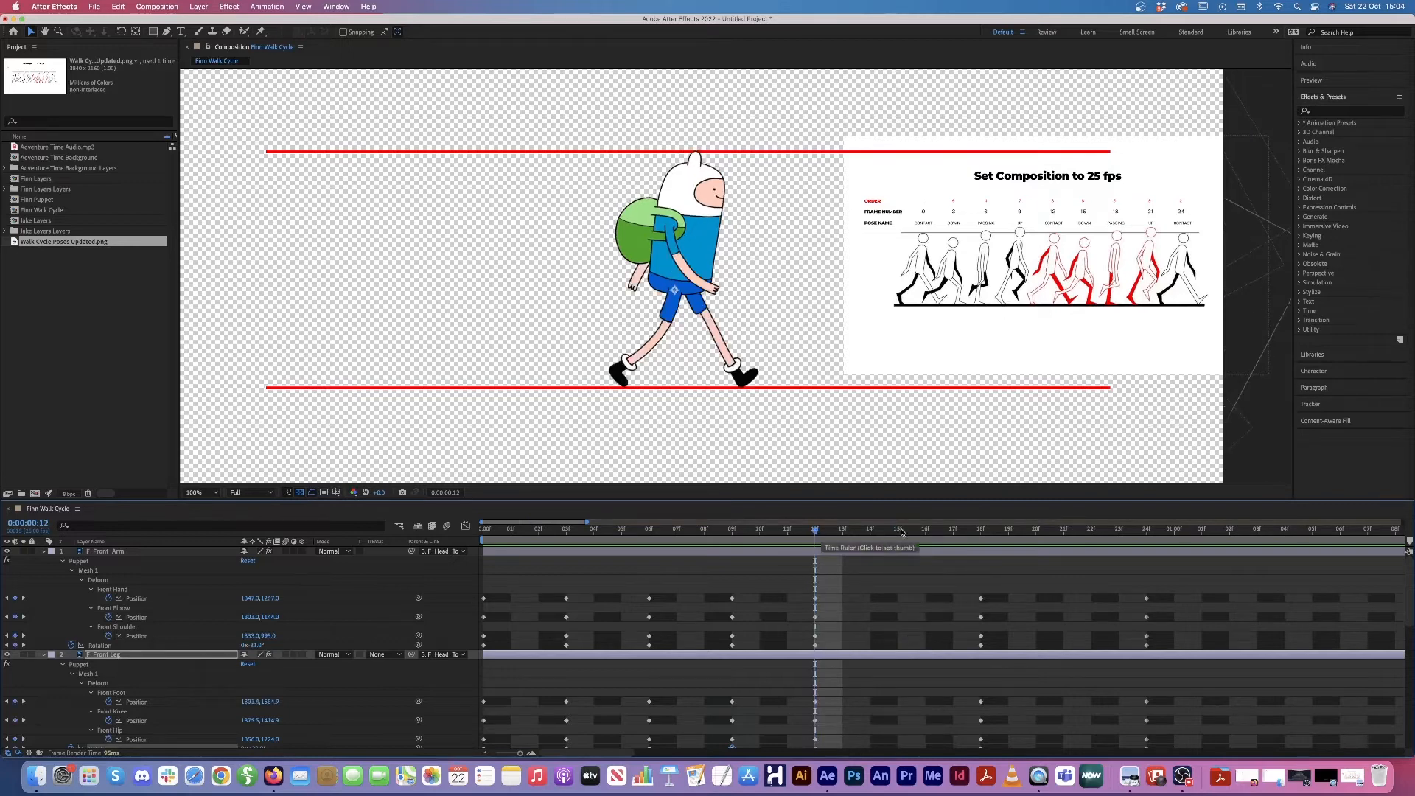
click(824, 534)
click(899, 529)
click(832, 530)
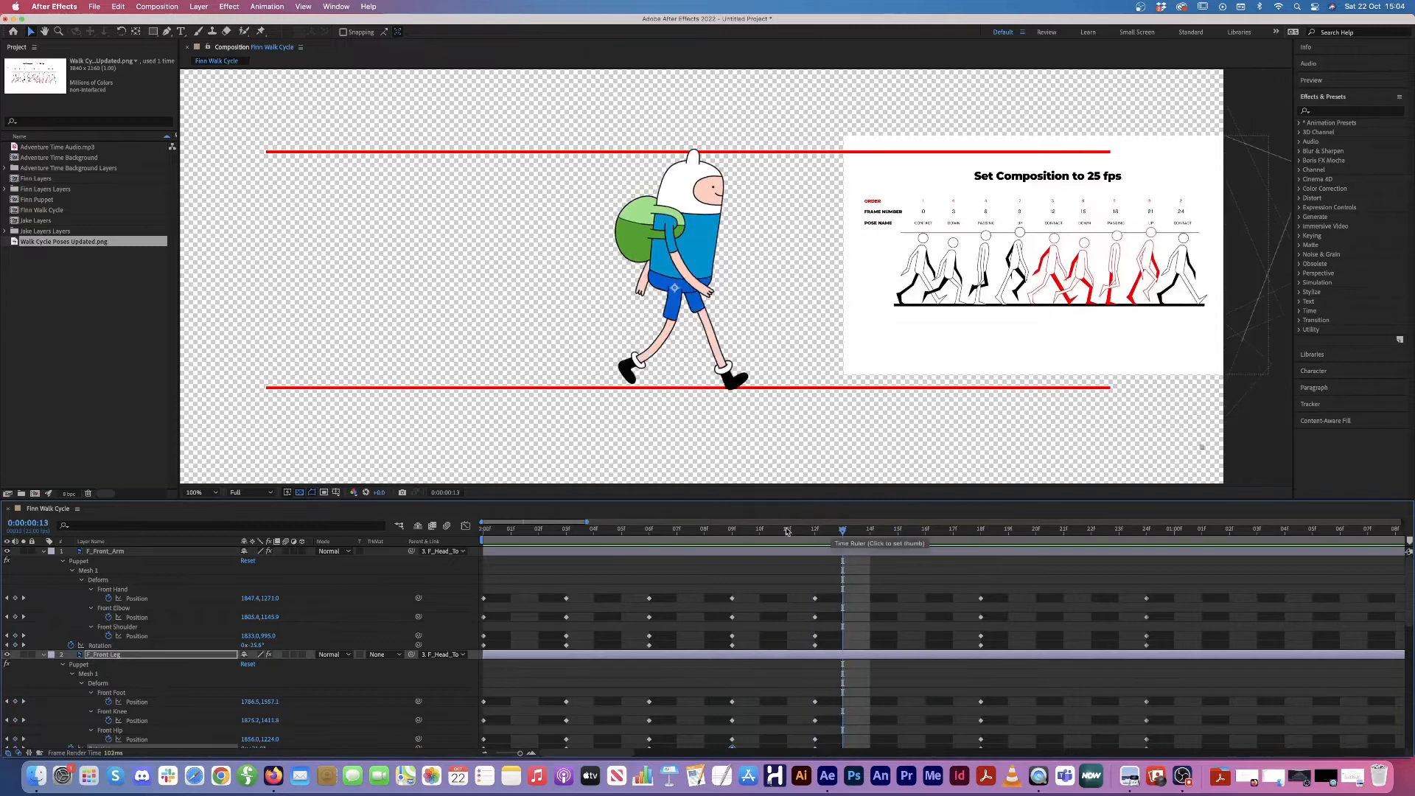
click(816, 529)
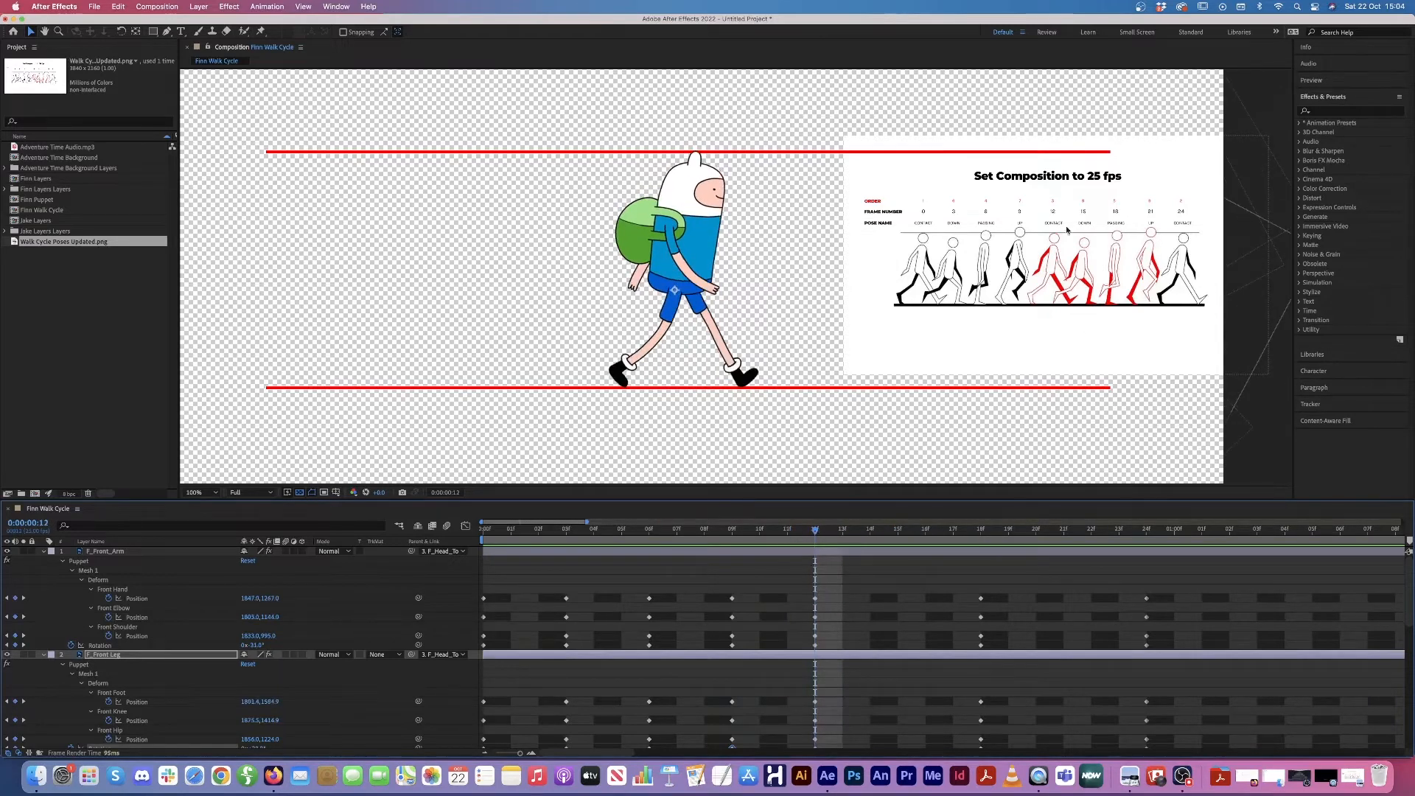
click(899, 531)
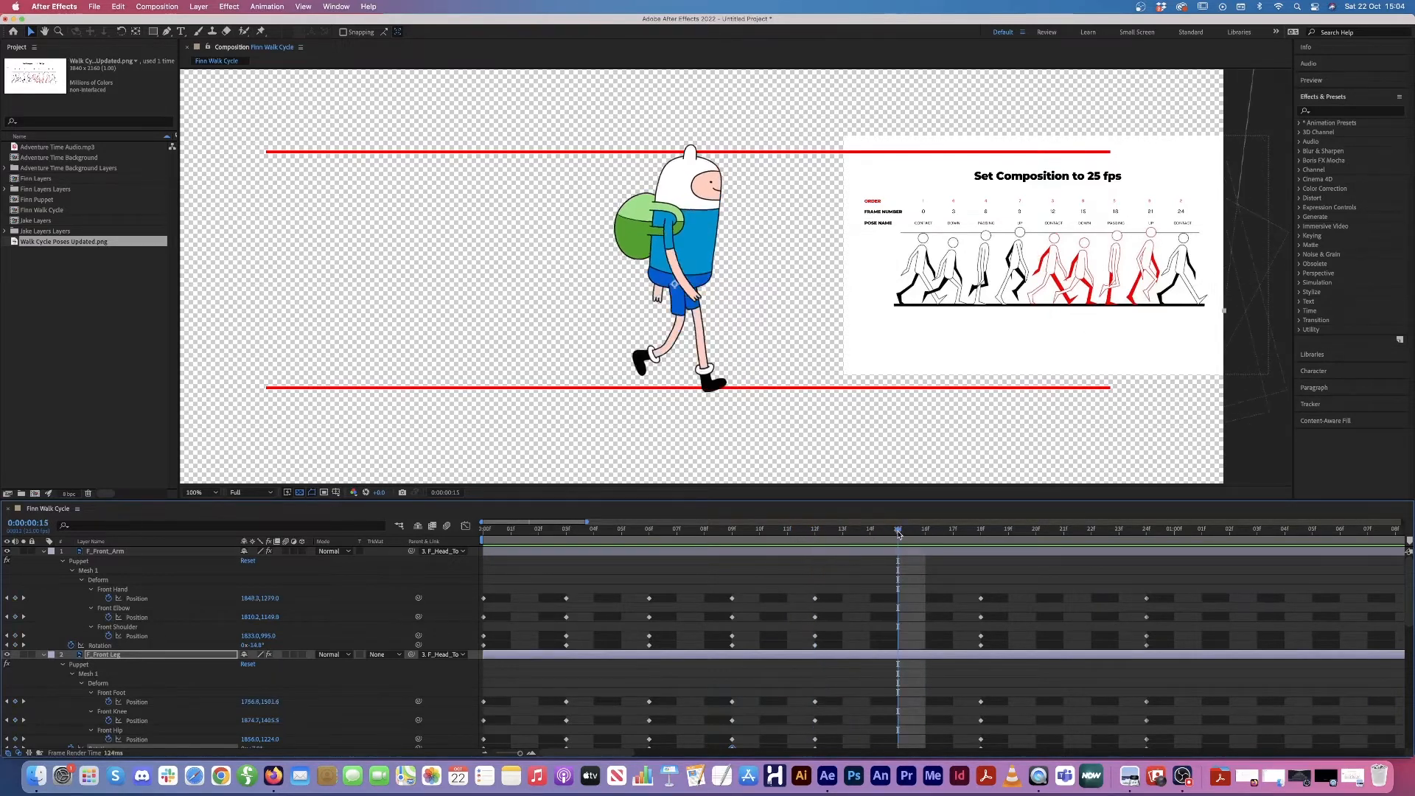
click(817, 530)
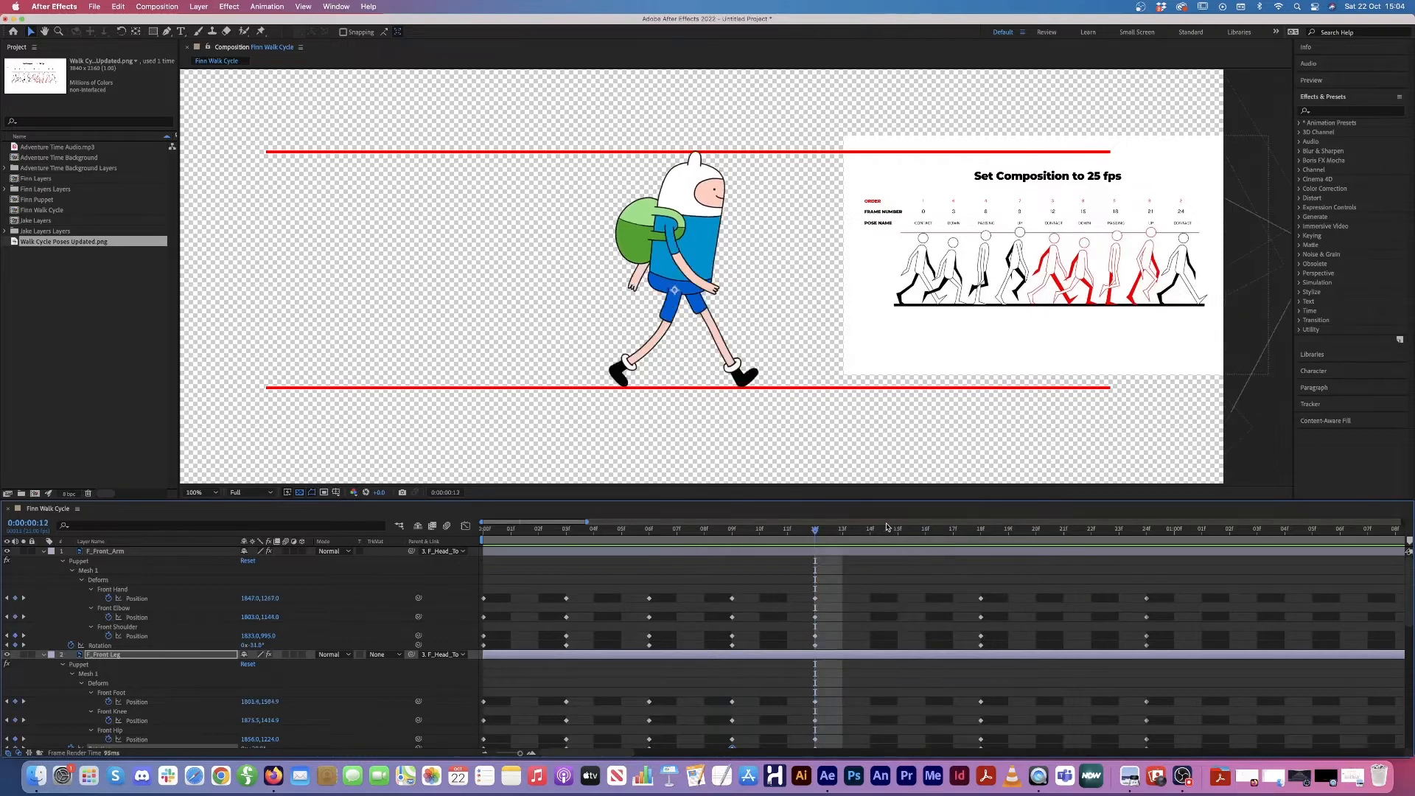
click(898, 529)
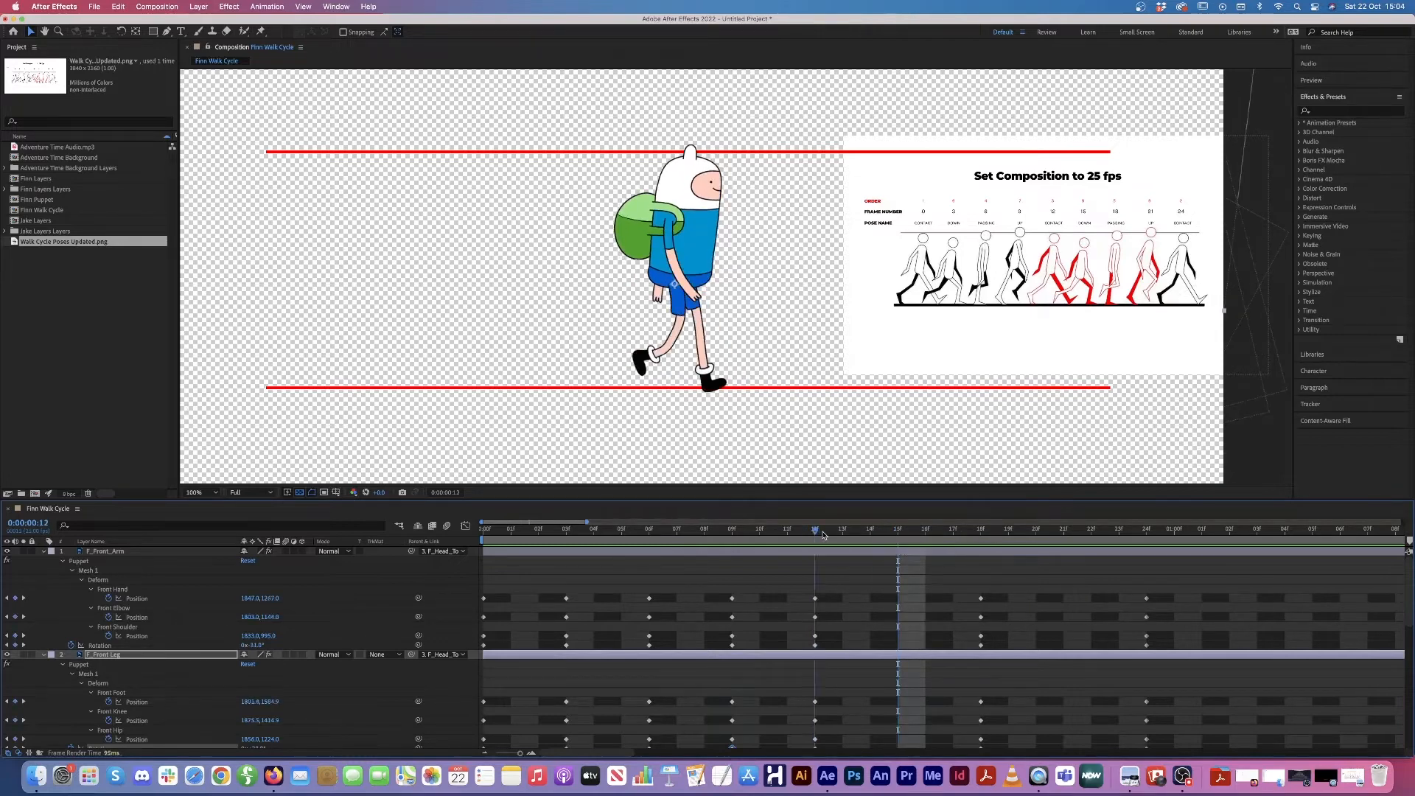
click(824, 530)
click(908, 531)
Step: Copy F_Front_Arm's pin and Rotation keyframes from frame 12 to frame 15
click(816, 531)
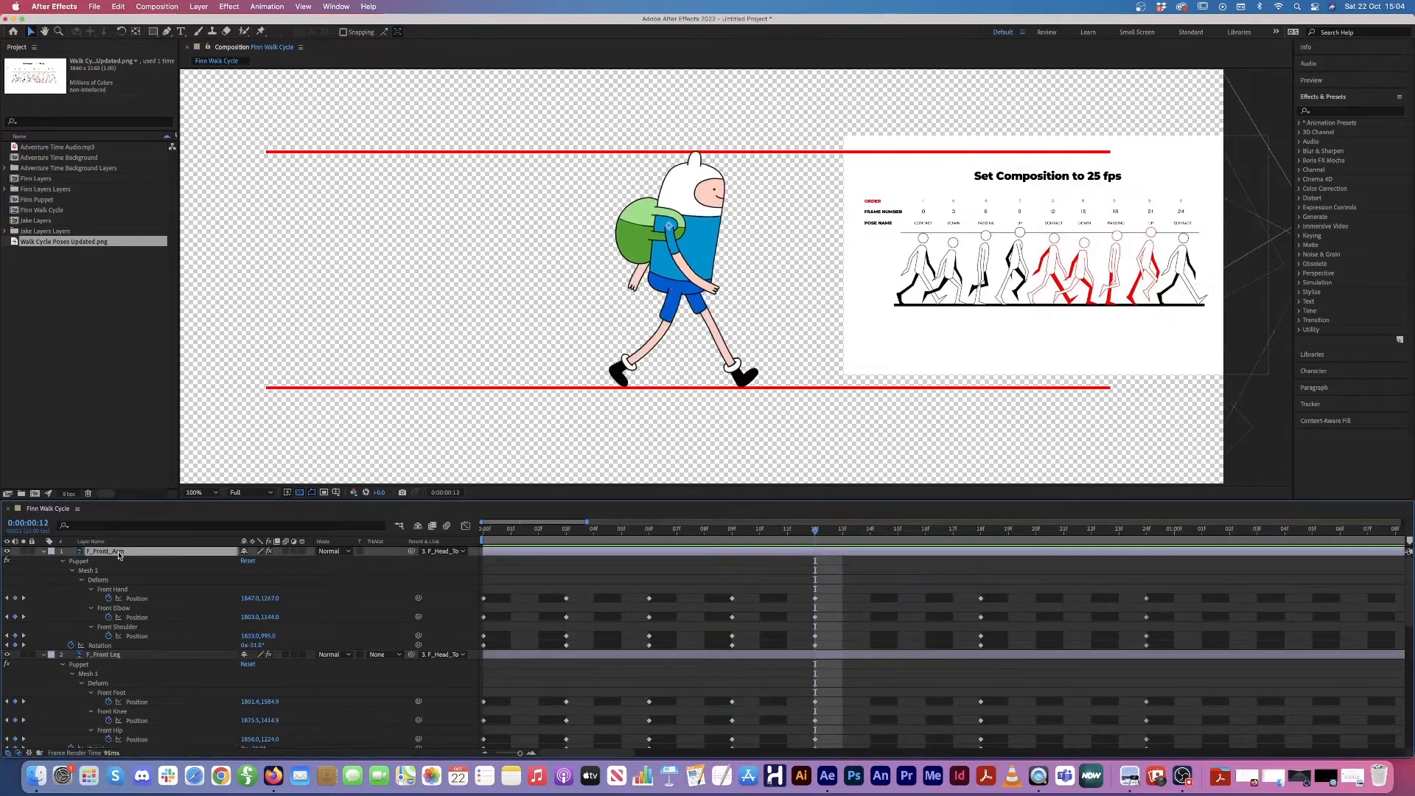
drag(848, 586, 794, 647)
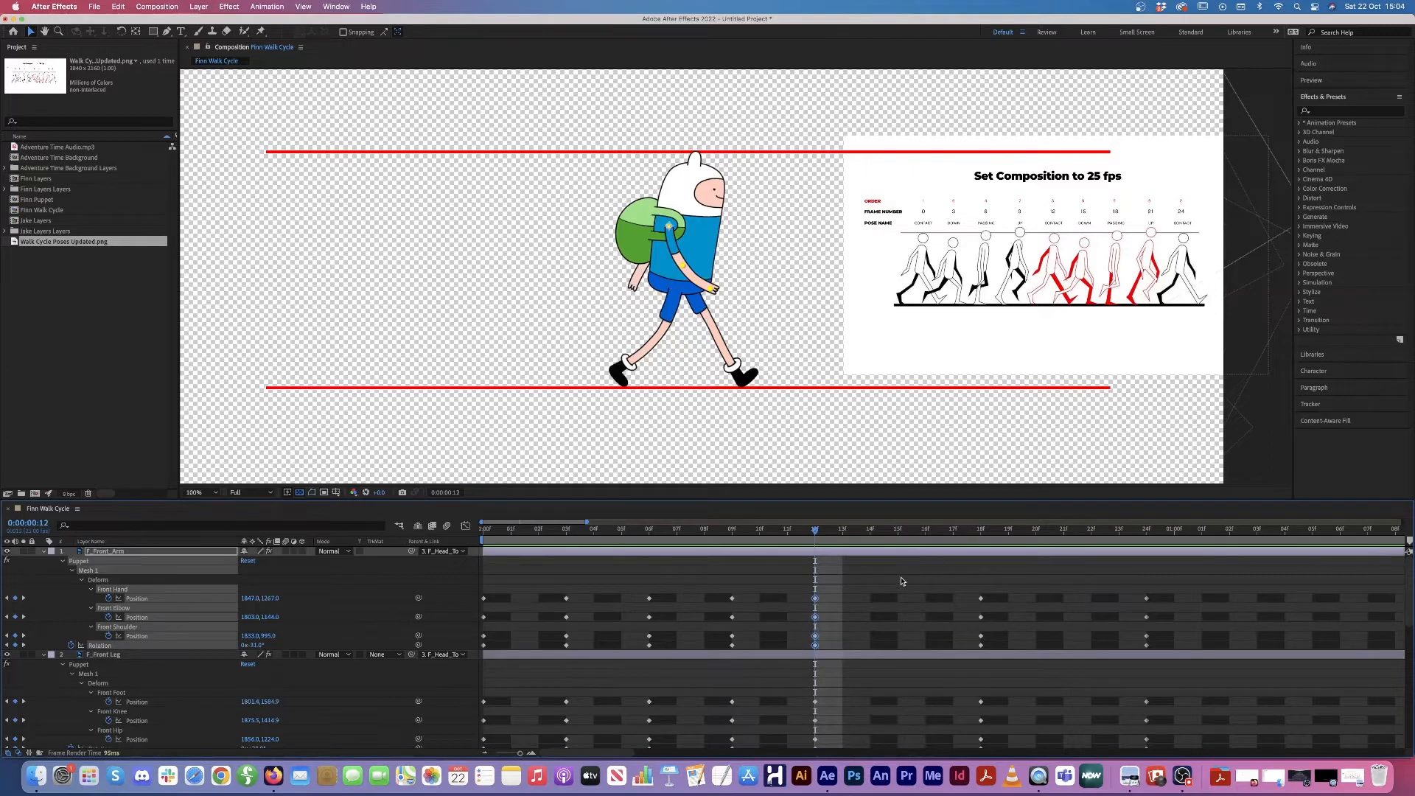
click(900, 530)
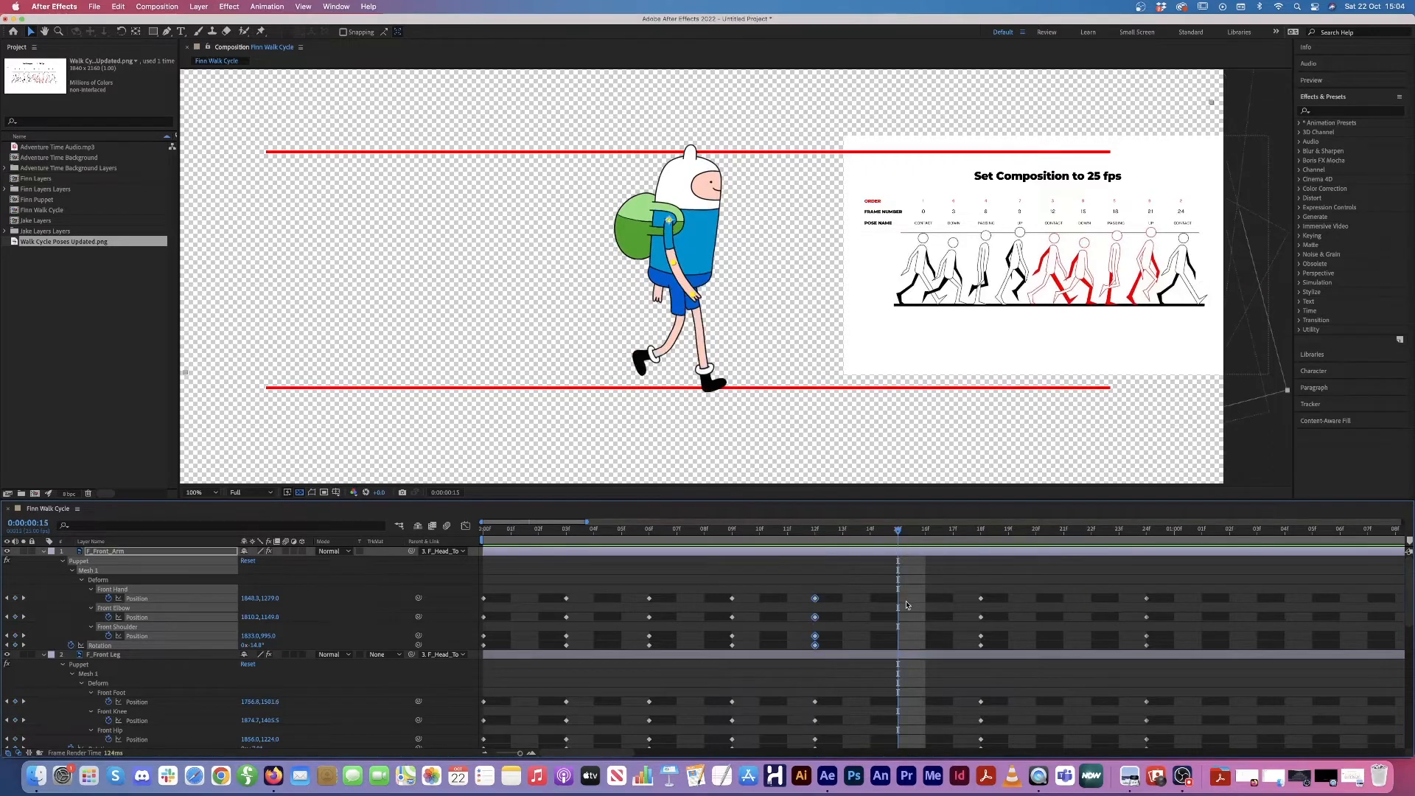
key(super+v)
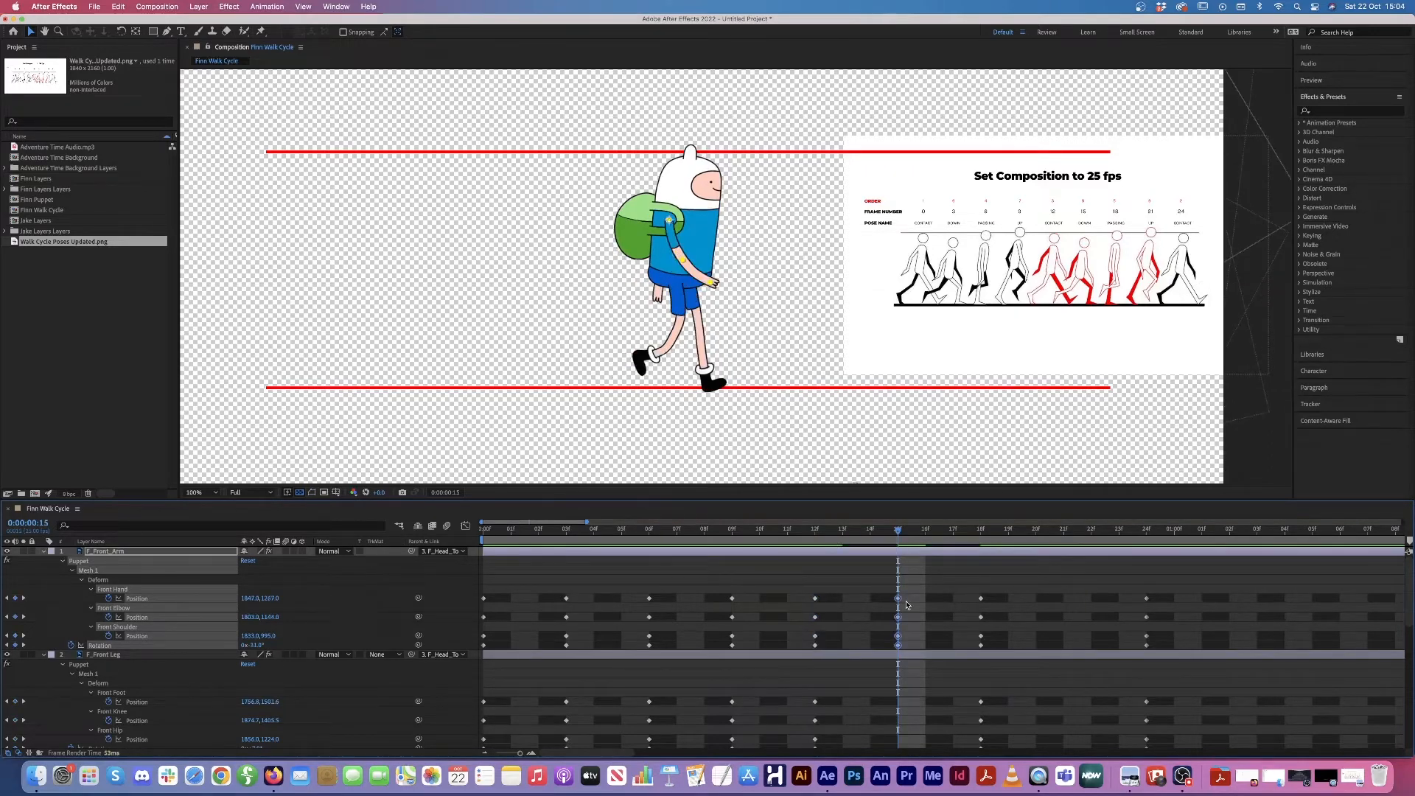
Step: Copy F_Front_Leg's foot, knee, hip and Rotation keyframes from frame 12 to frame 15
scroll(858, 646, down, 4)
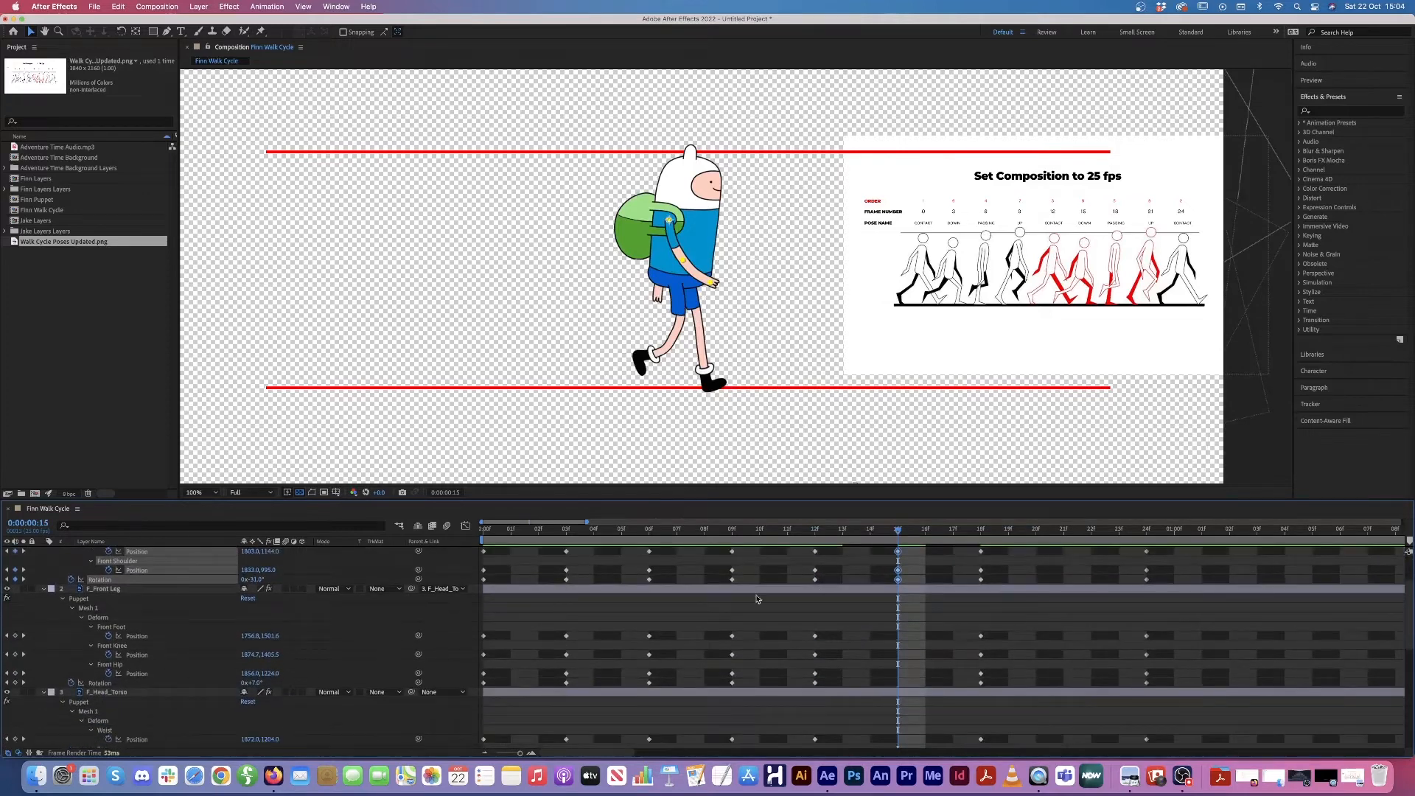
click(147, 594)
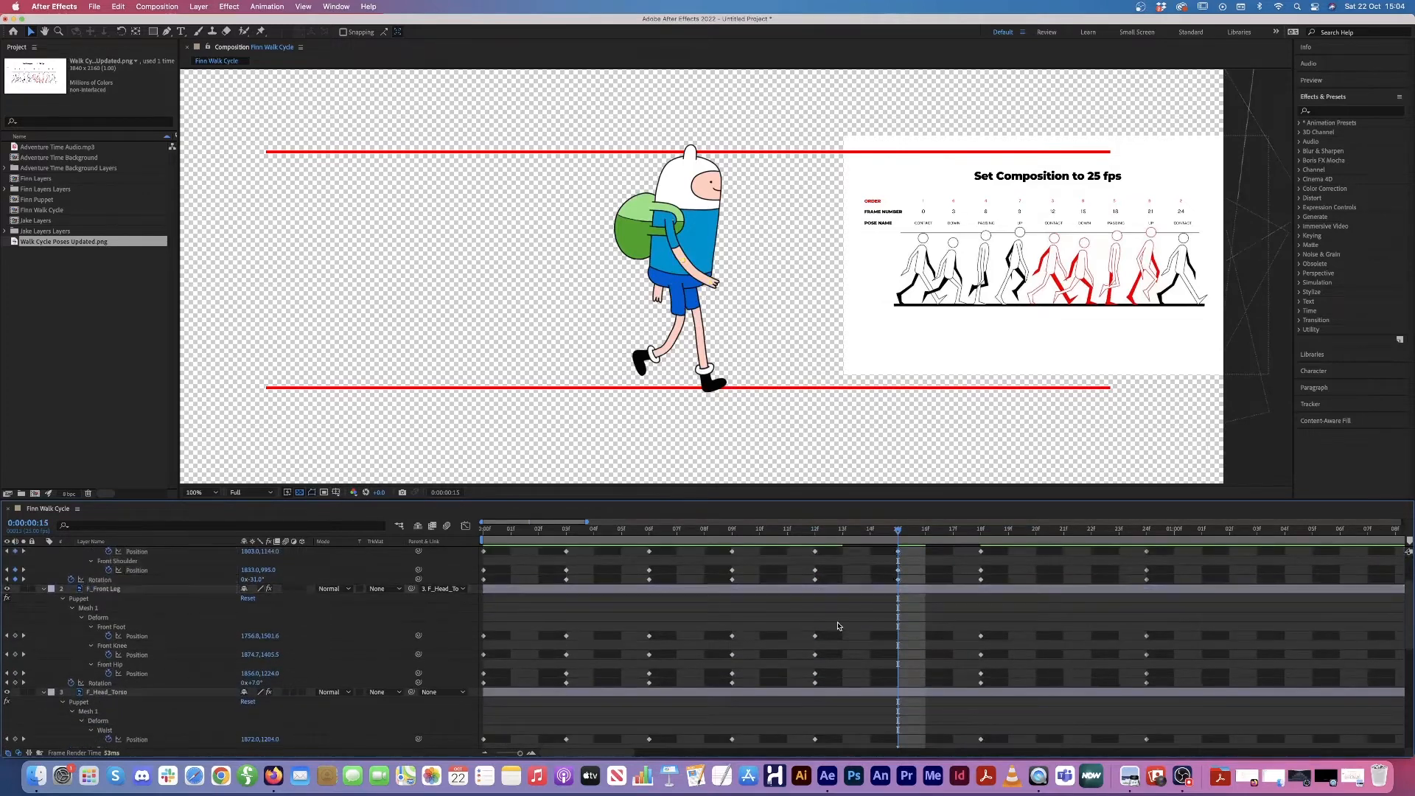
drag(837, 623, 802, 689)
key(super+c)
key(super+v)
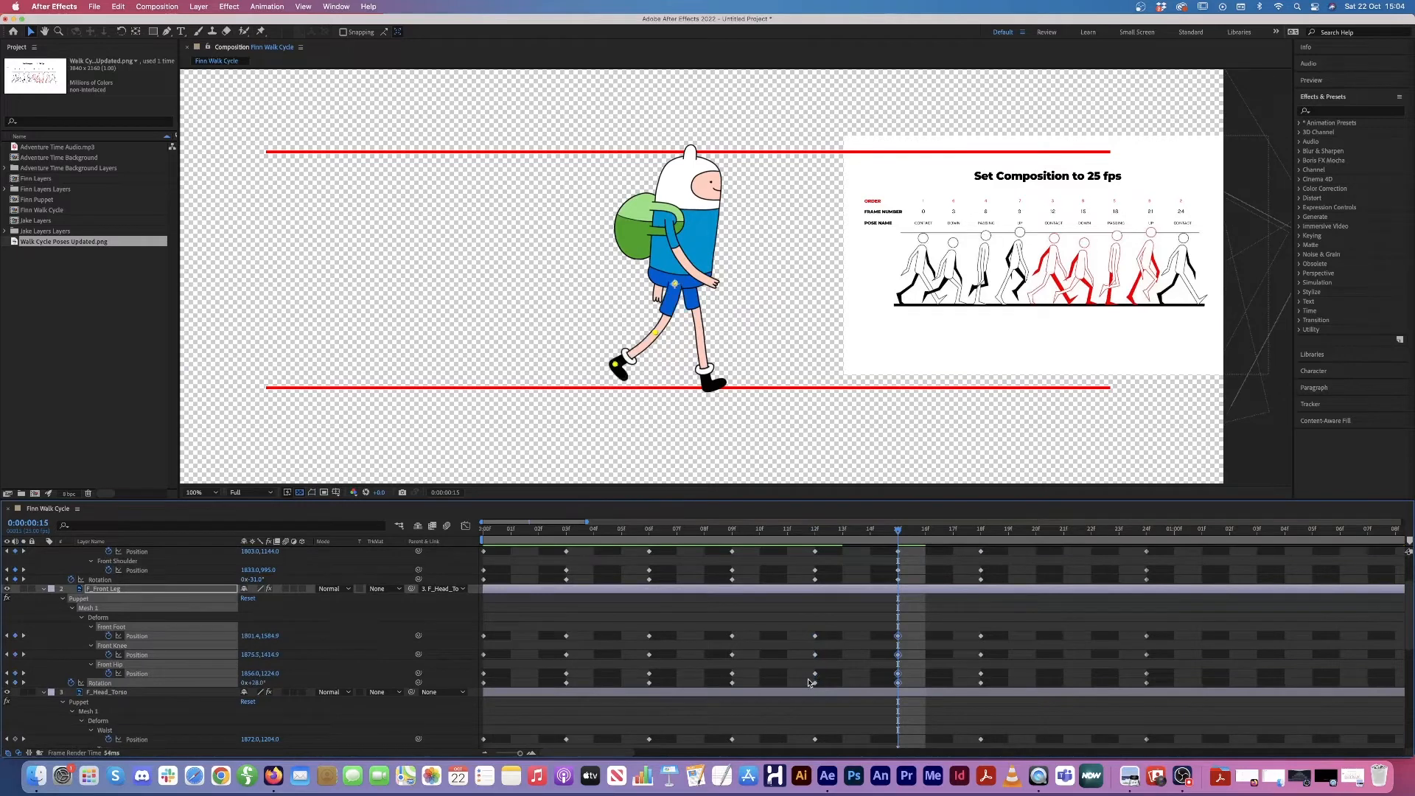
Step: Copy F_Head_Torso's Waist, Torso, Head and layer Position keyframes from frame 12 to frame 15
scroll(811, 663, down, 4)
click(125, 608)
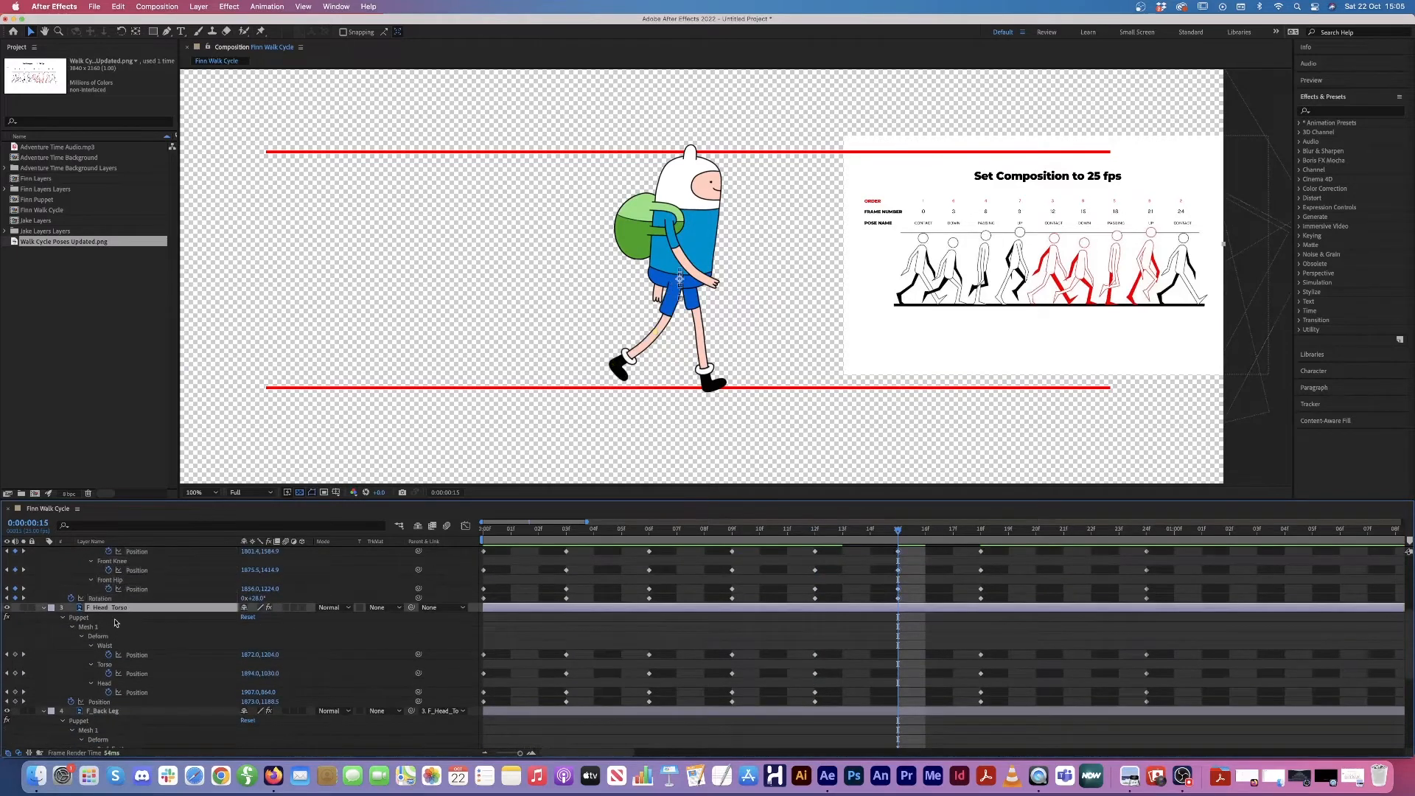
drag(846, 655, 806, 701)
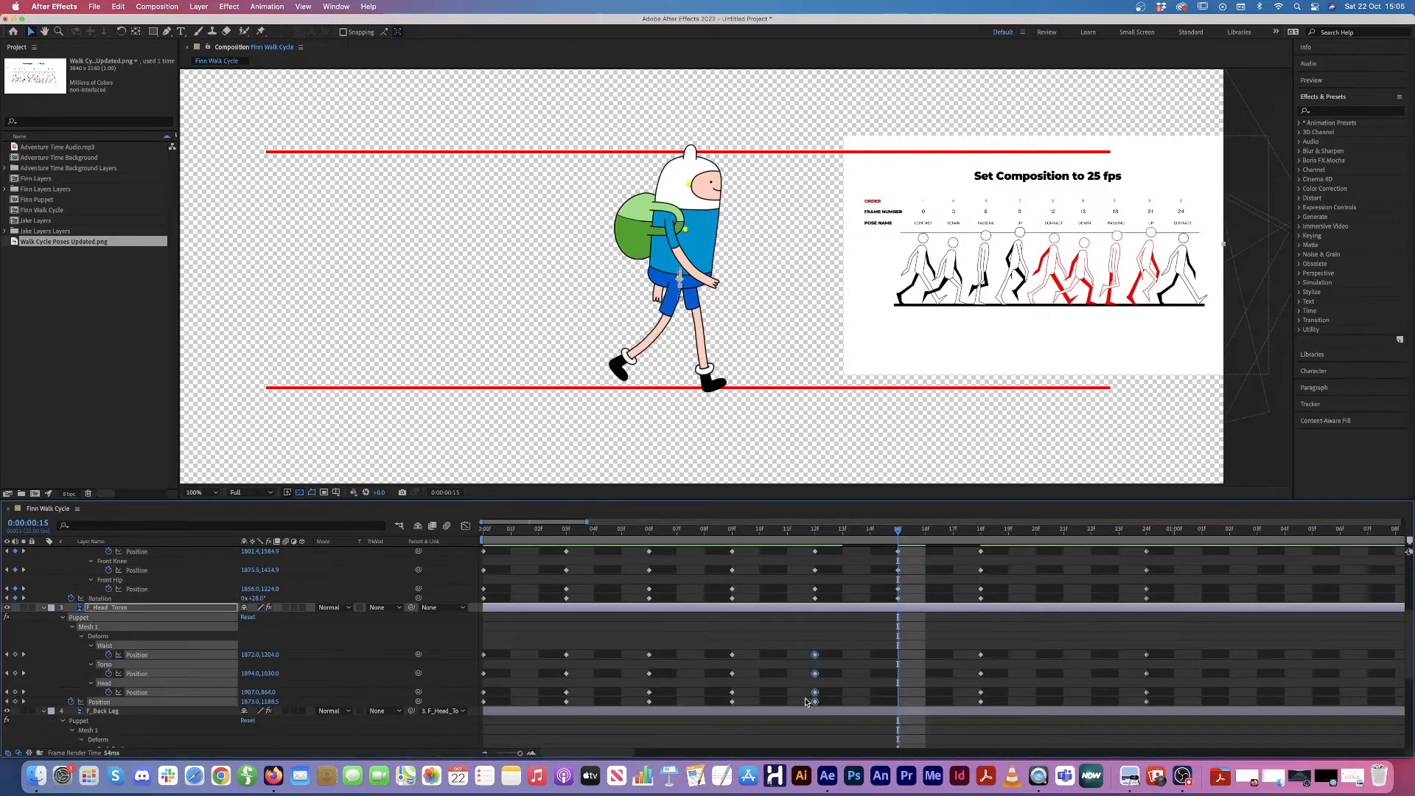
key(super+c)
key(super+v)
Step: Copy F_Back_Leg's foot, knee, hip and Rotation keyframes from frame 12 to frame 15
scroll(131, 649, down, 5)
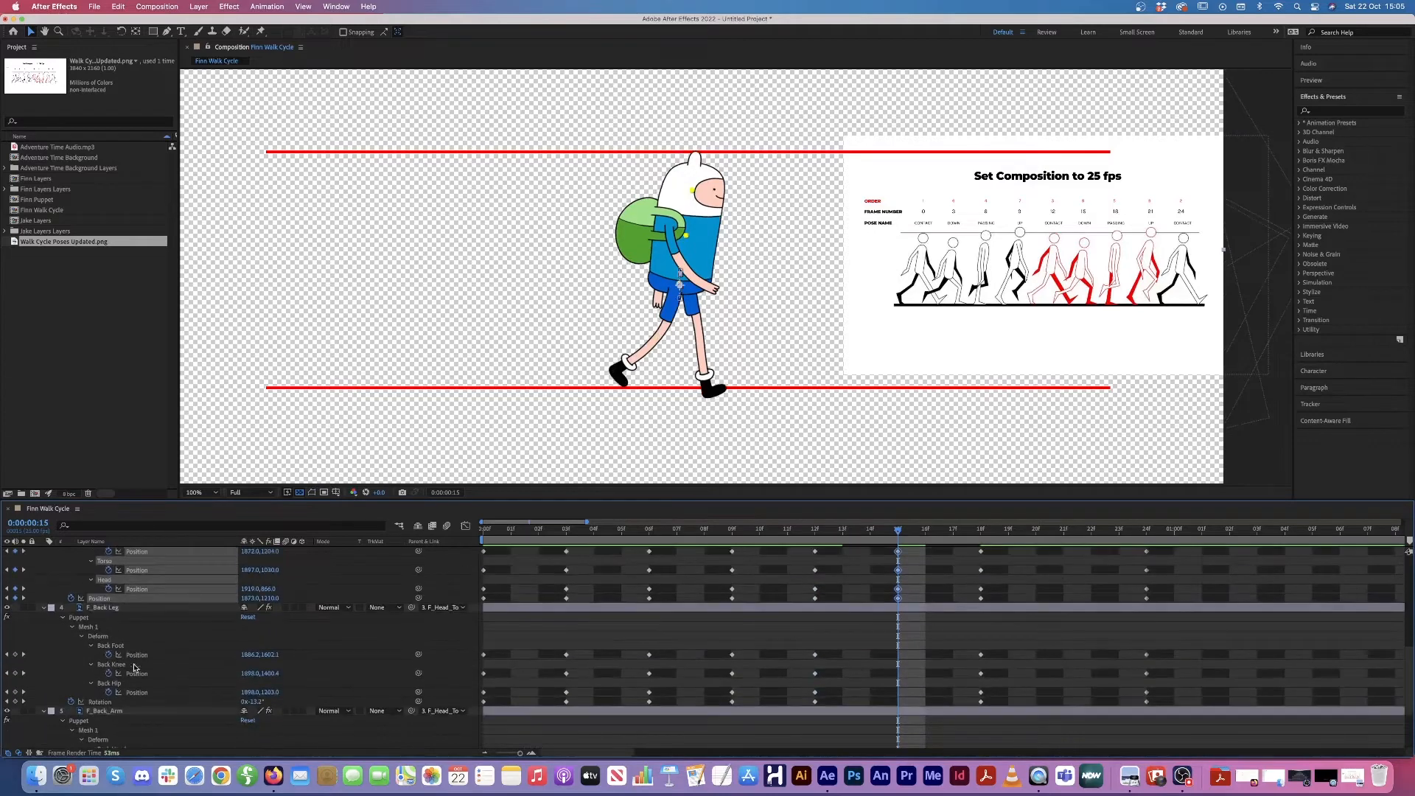
click(144, 608)
drag(846, 643, 793, 706)
key(super+c)
key(super+v)
Step: Copy F_Back_Arm's hand, elbow, shoulder and Rotation keyframes from frame 12 to frame 15
scroll(811, 686, down, 5)
click(818, 621)
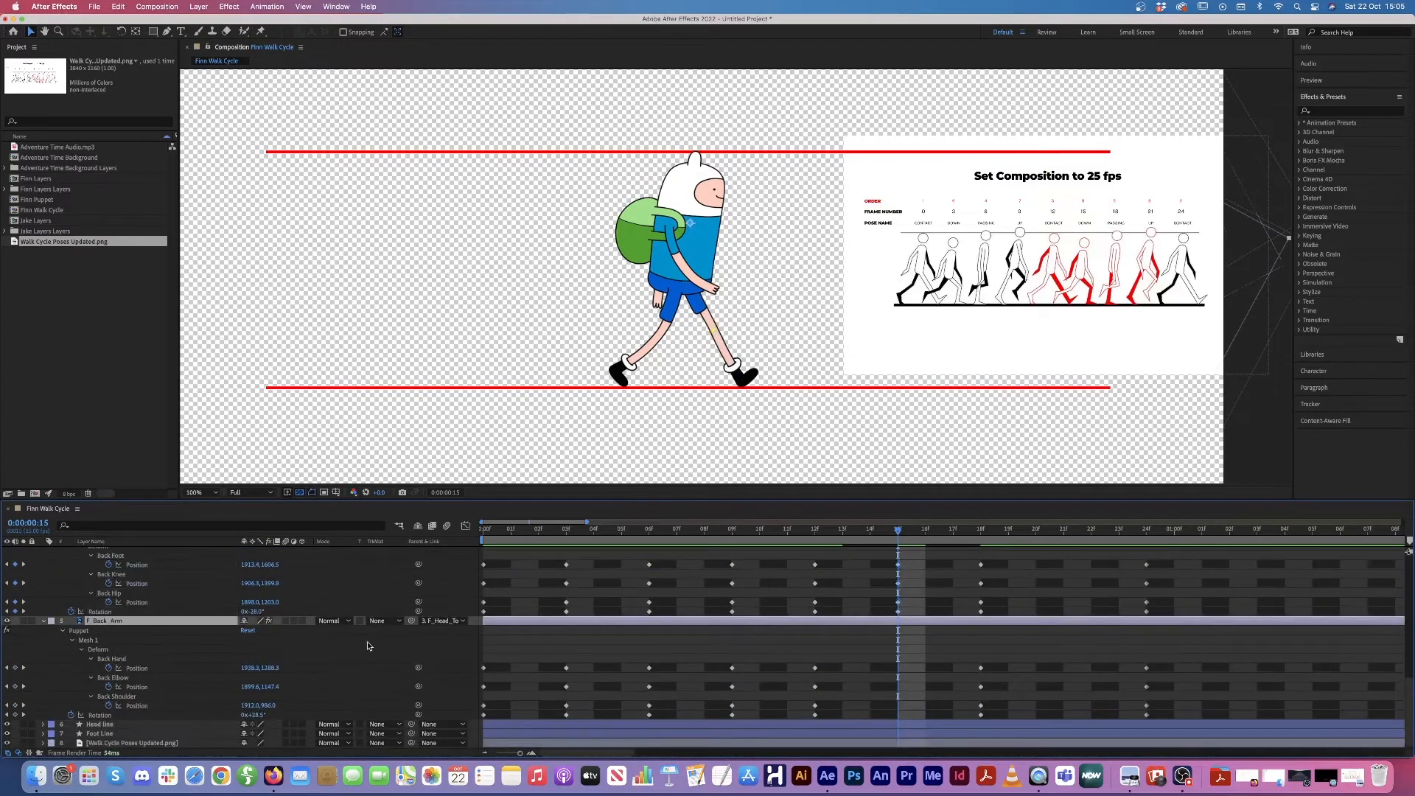
drag(829, 658, 816, 721)
key(super+c)
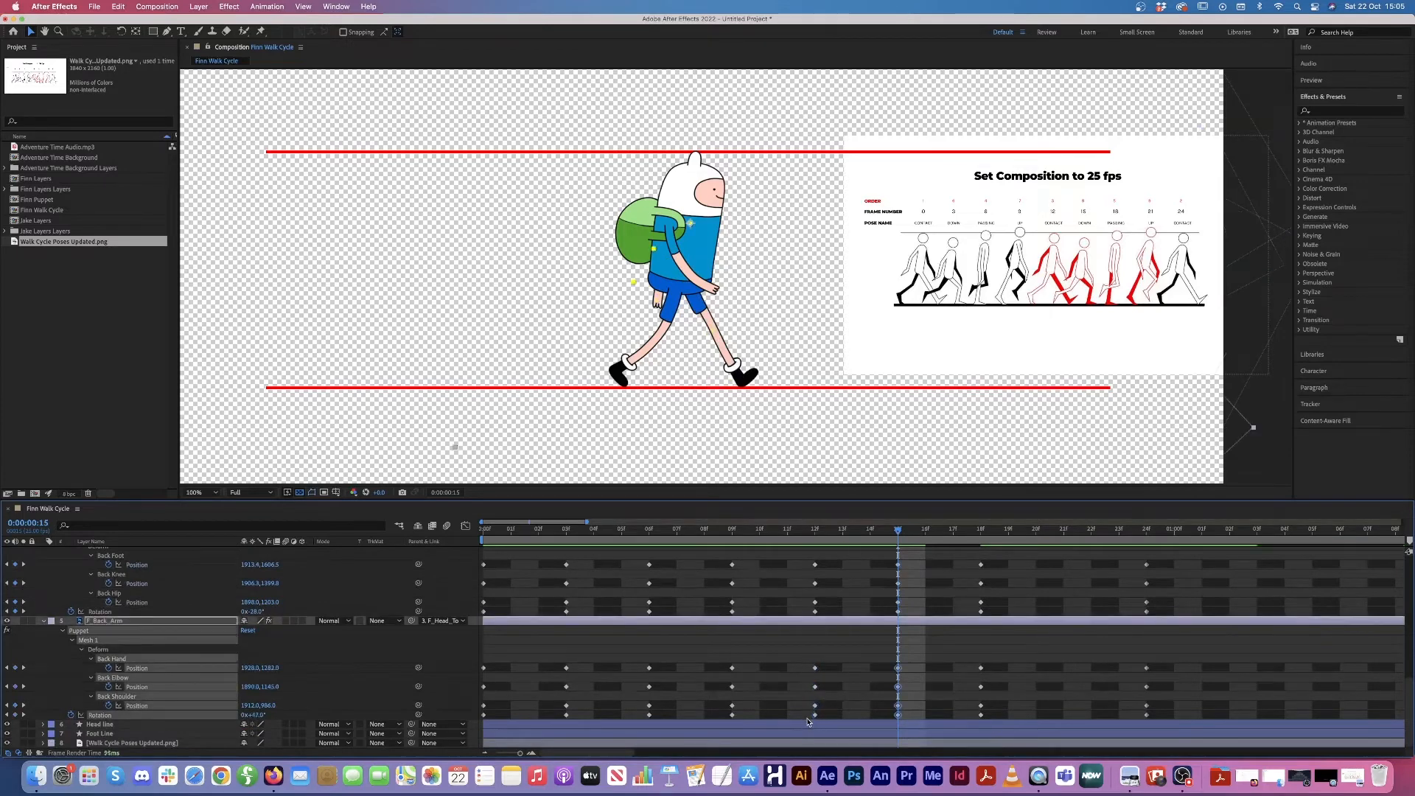
key(super+v)
scroll(884, 634, up, 6)
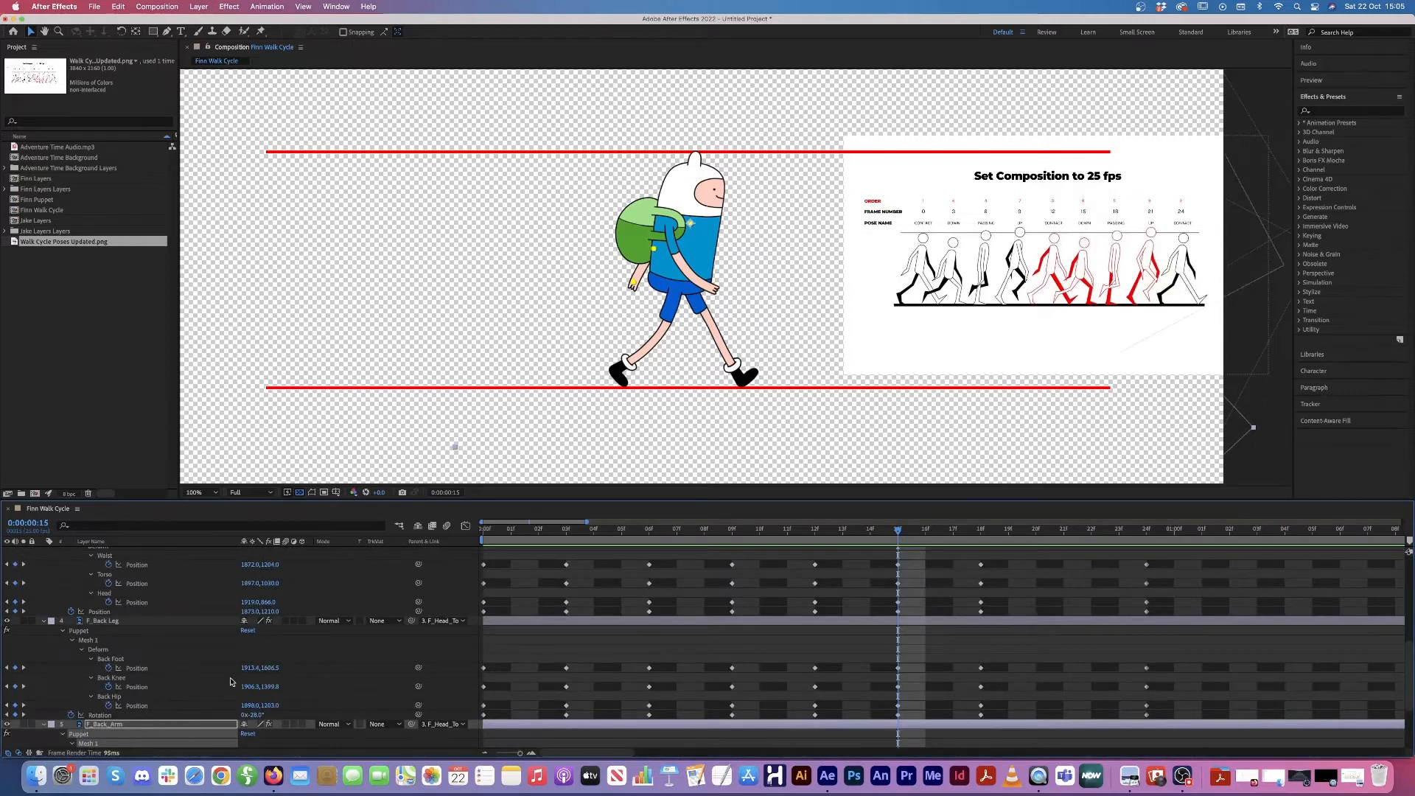
scroll(188, 667, up, 5)
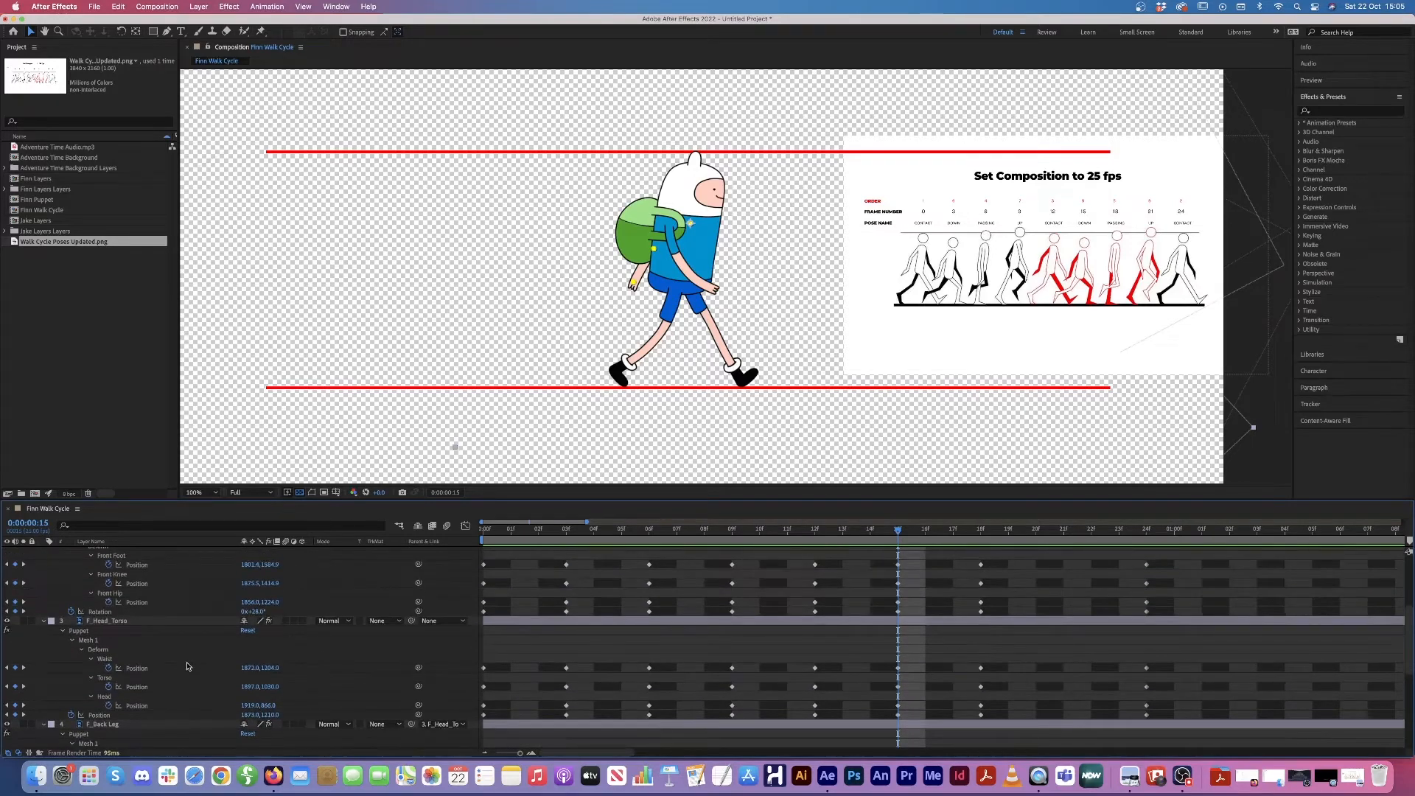
scroll(114, 630, up, 2)
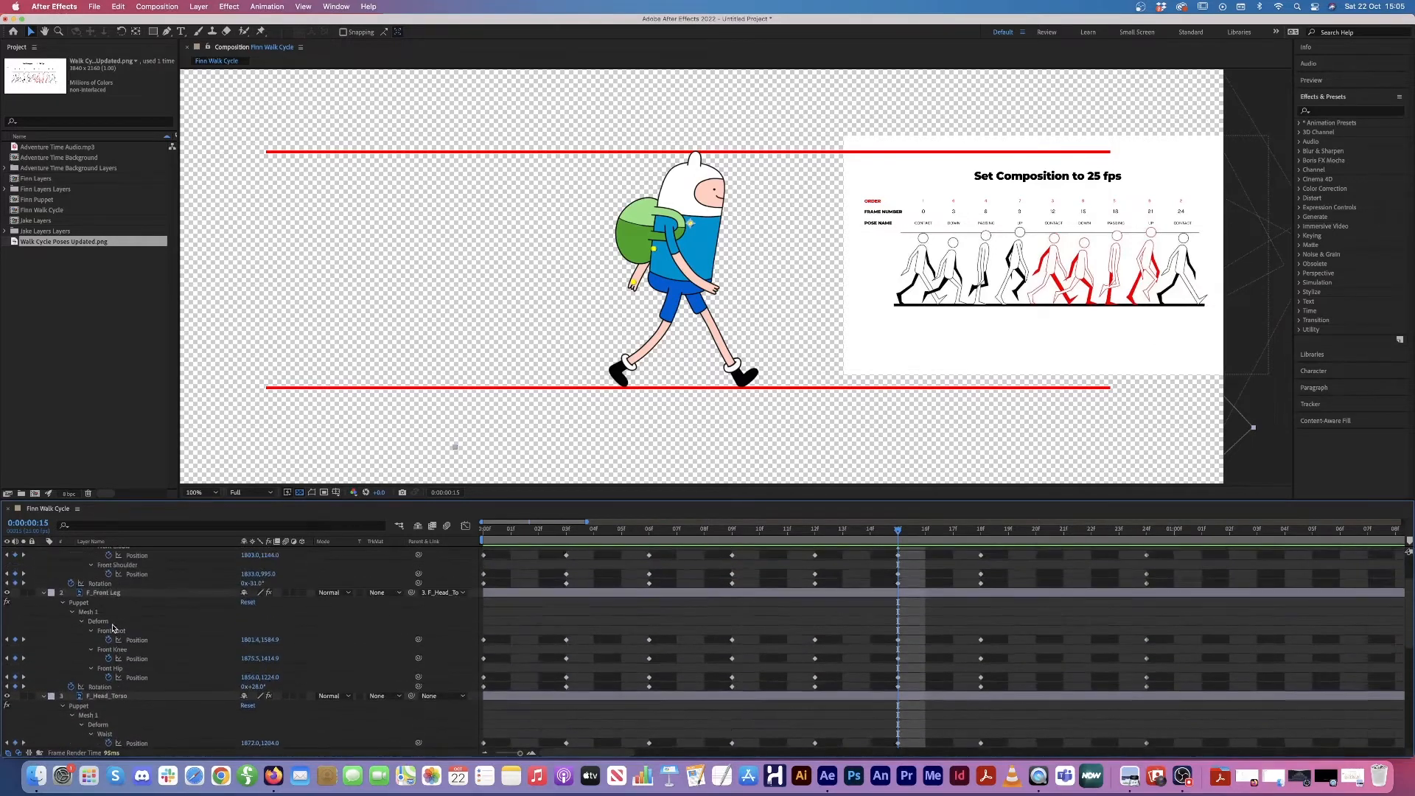
scroll(236, 685, down, 4)
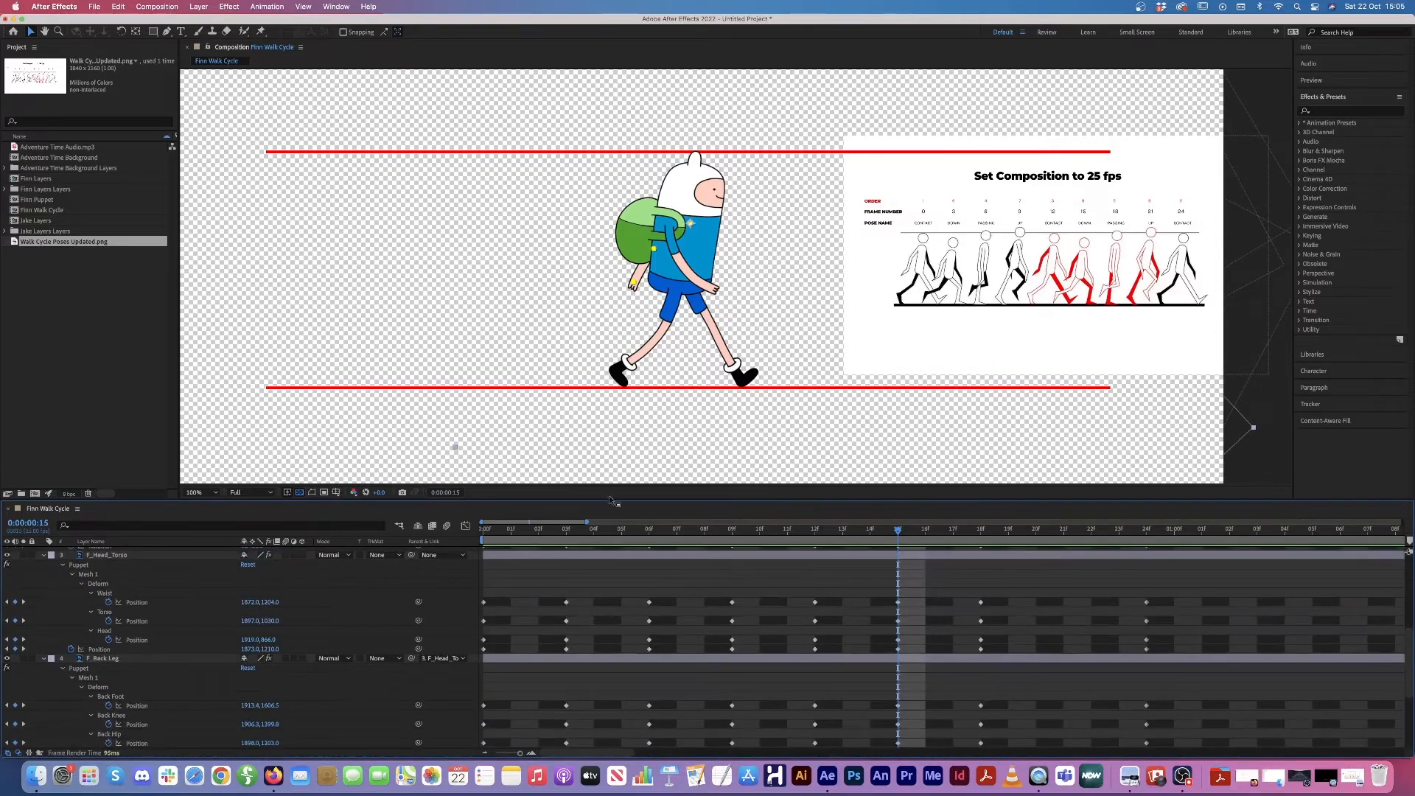
drag(575, 586, 554, 654)
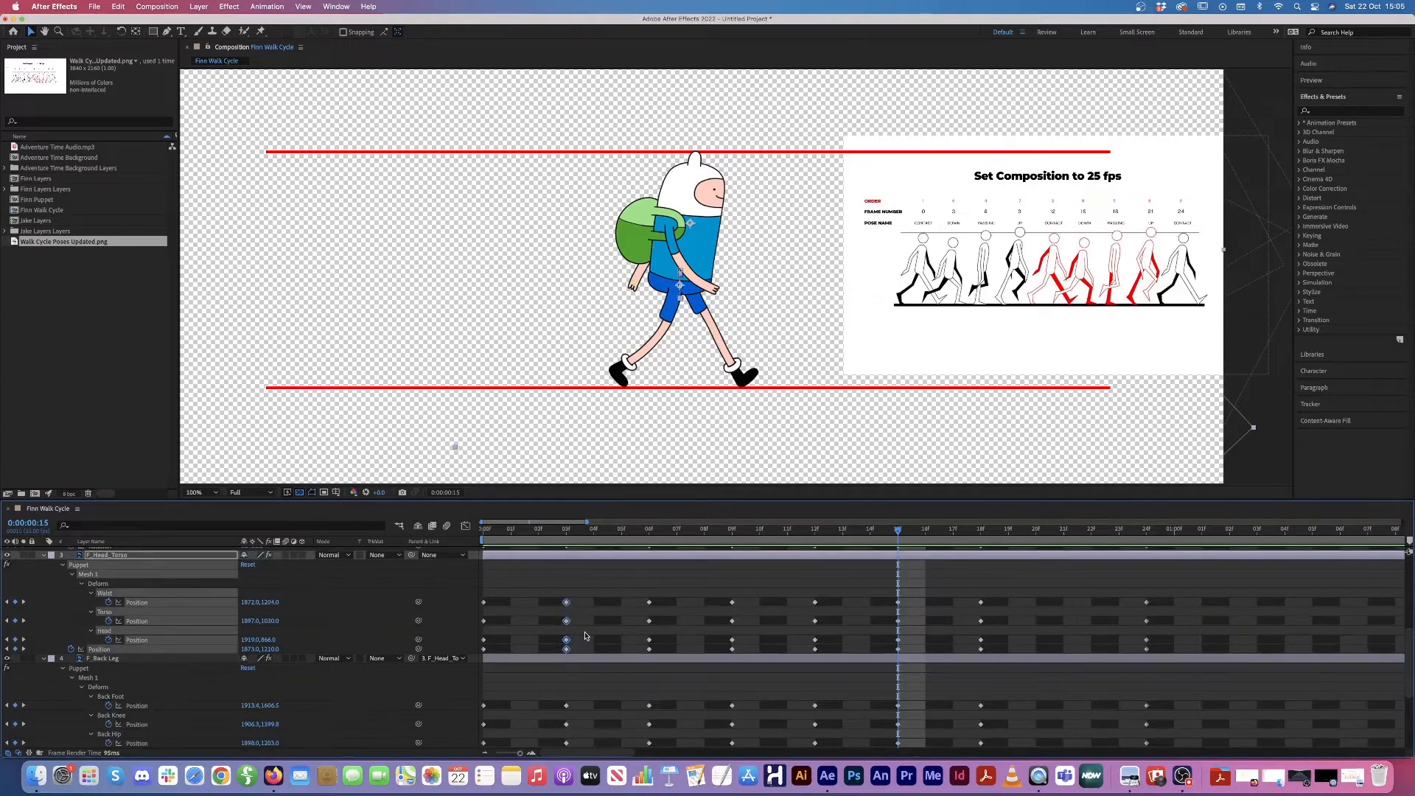
key(super+d)
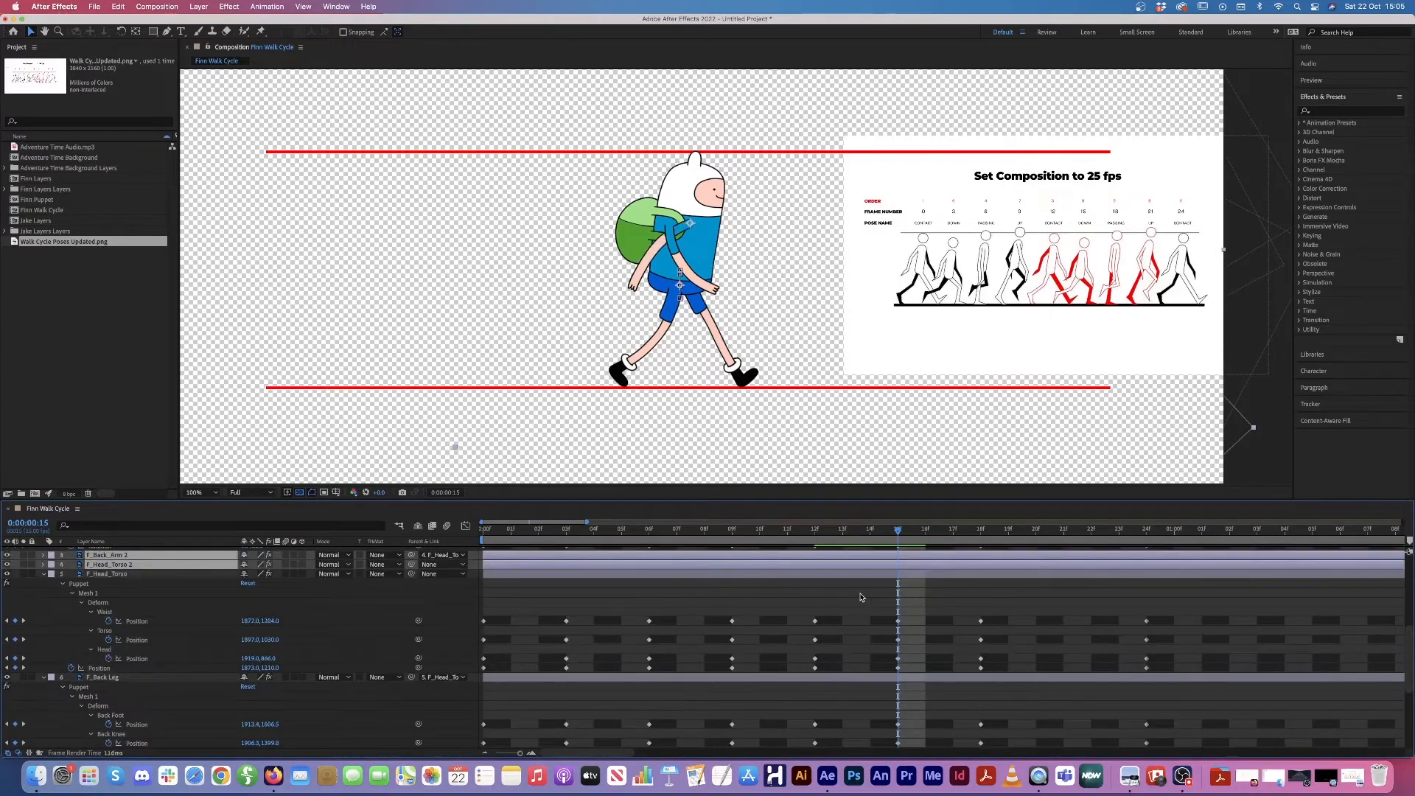
key(super+z)
scroll(579, 629, down, 1)
click(587, 579)
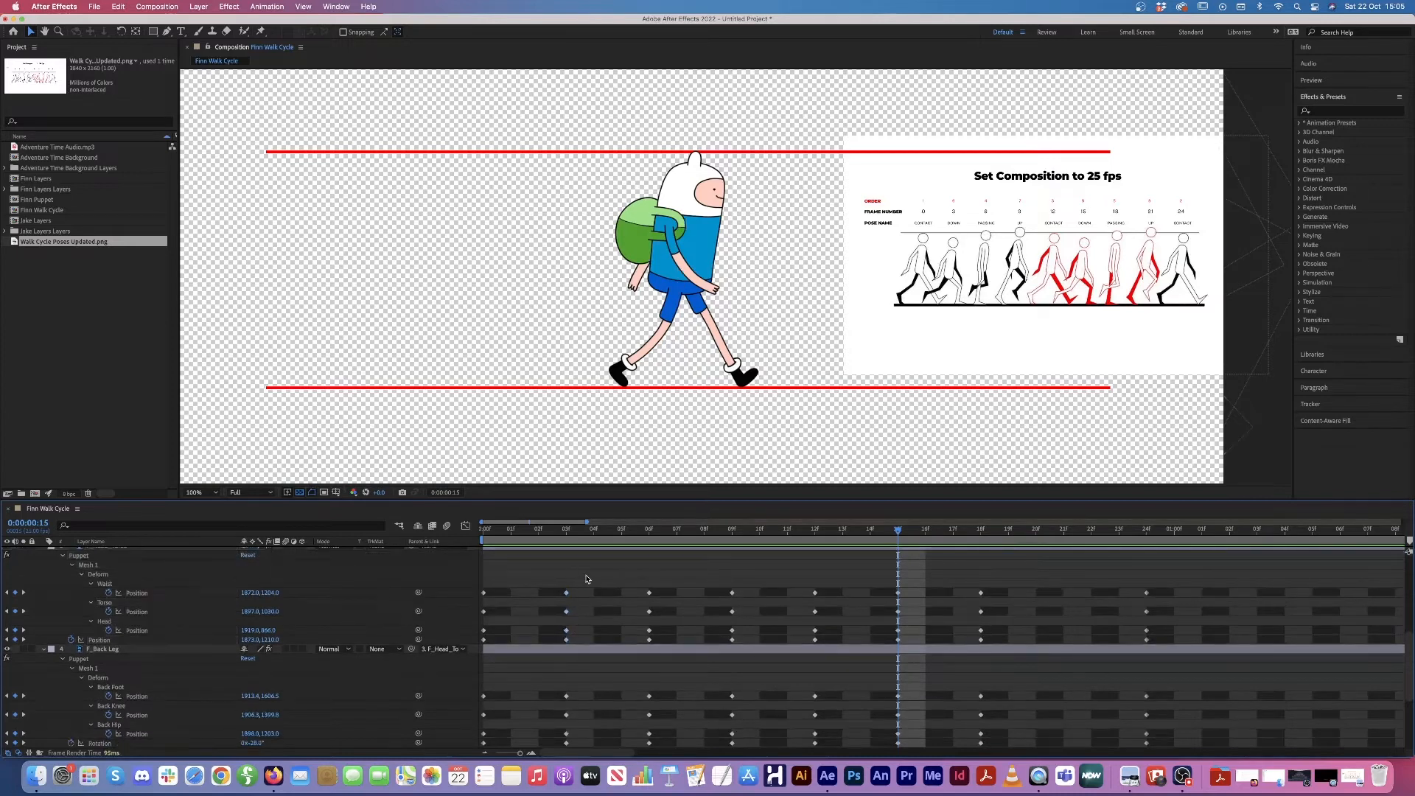
Step: Copy F_Head_Torso's Waist, Torso, Head and layer Position keyframes from frame 3 to frame 15
scroll(154, 569, up, 4)
click(127, 585)
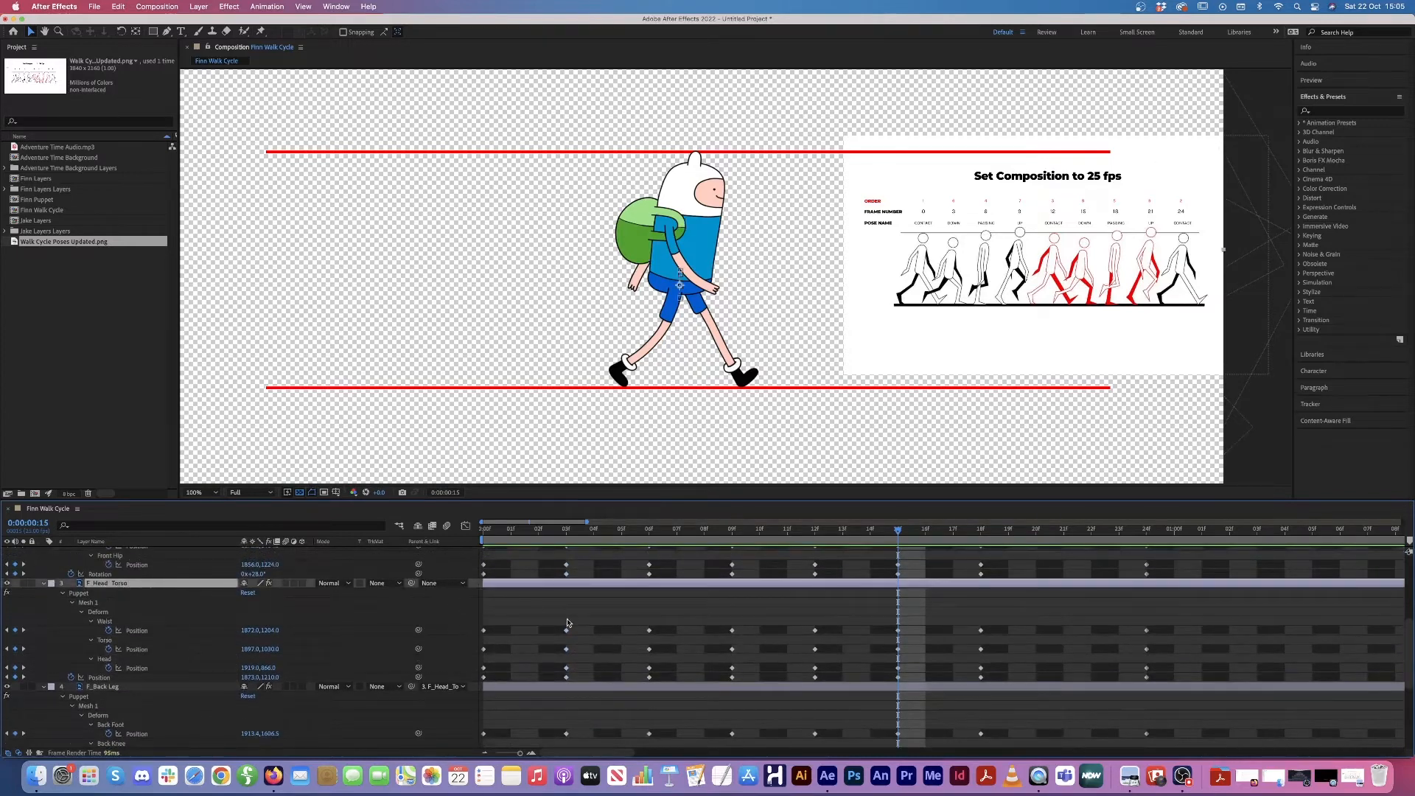
drag(582, 616, 553, 681)
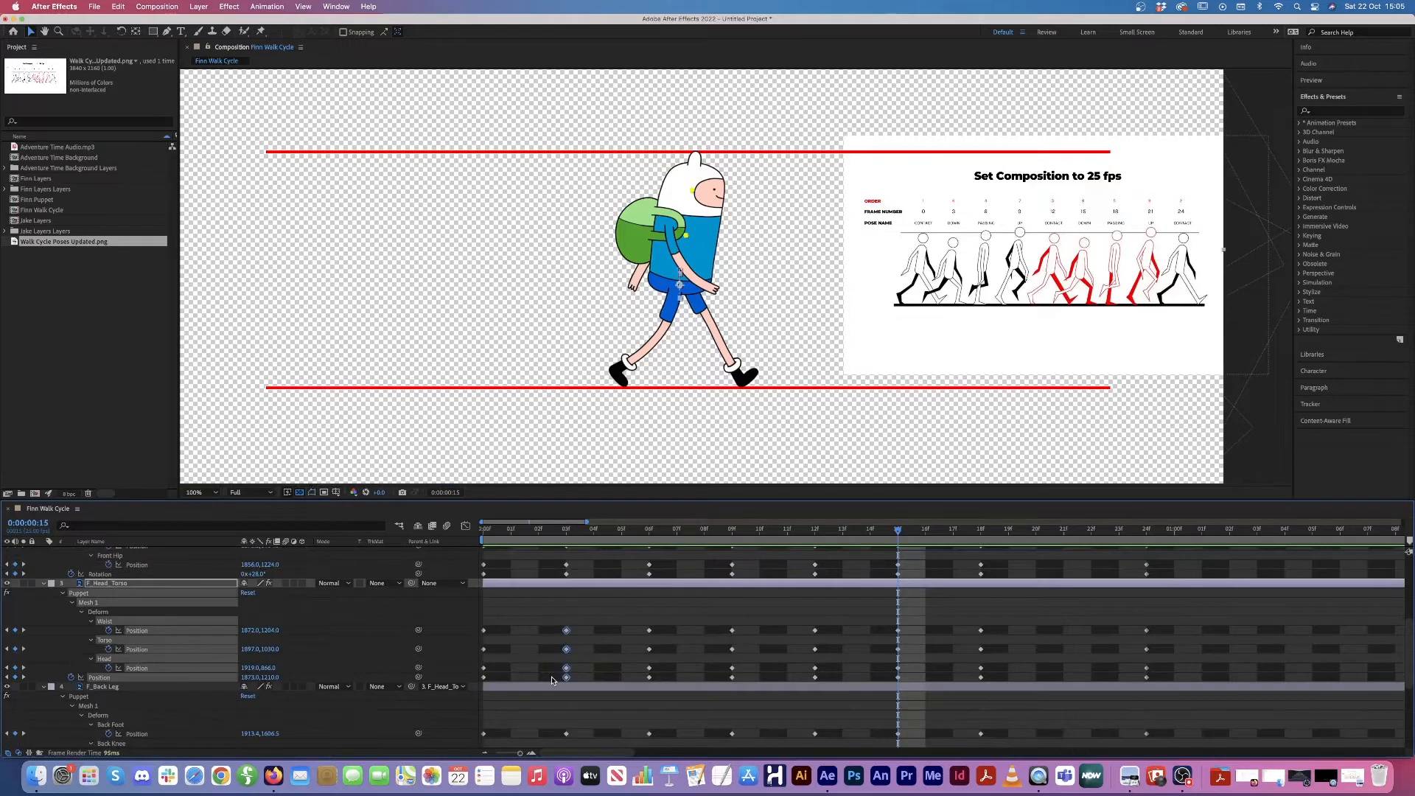
key(super+v)
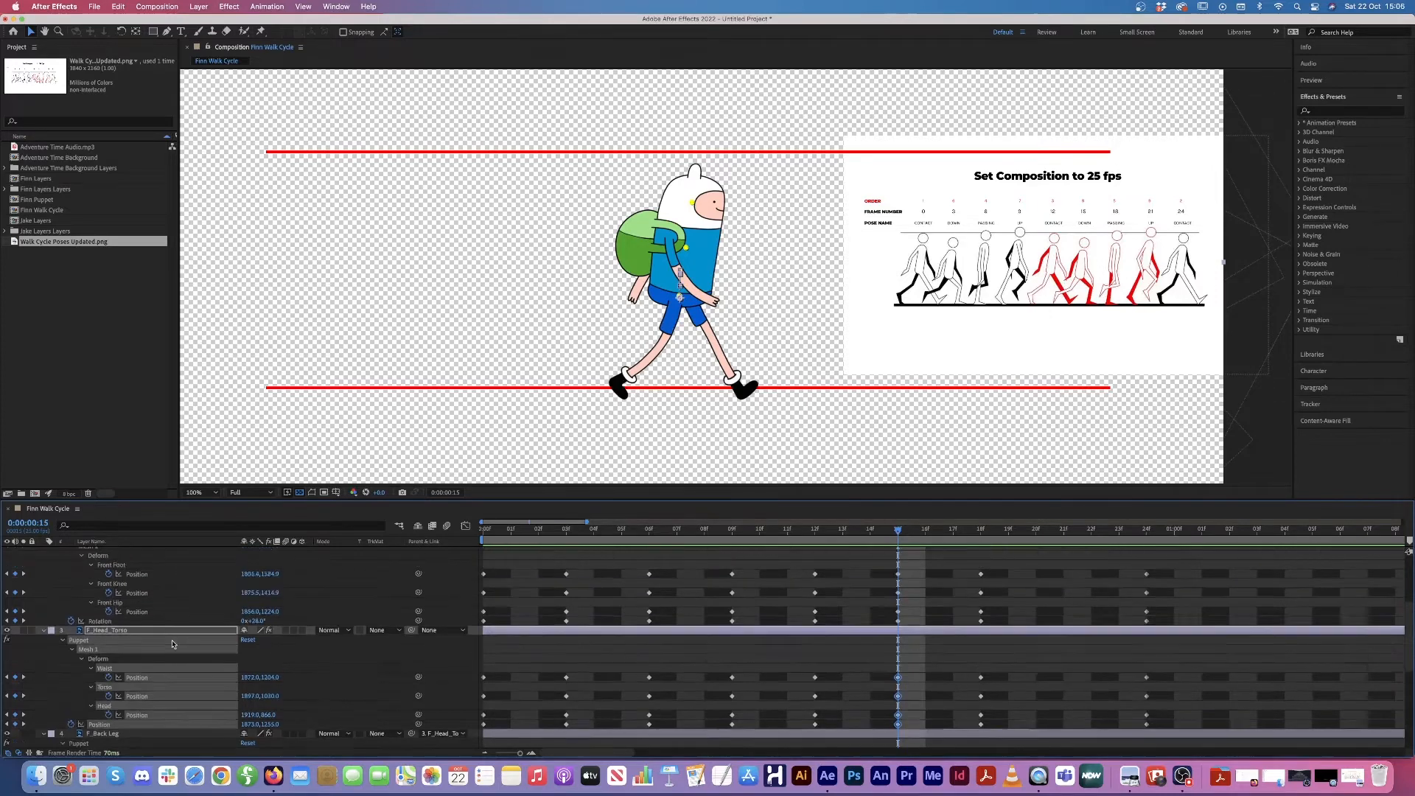
Step: Lift F_Front_Leg's foot pin and bend its knee pin at frame 15 to match the chart's down pose
scroll(174, 643, up, 5)
click(122, 658)
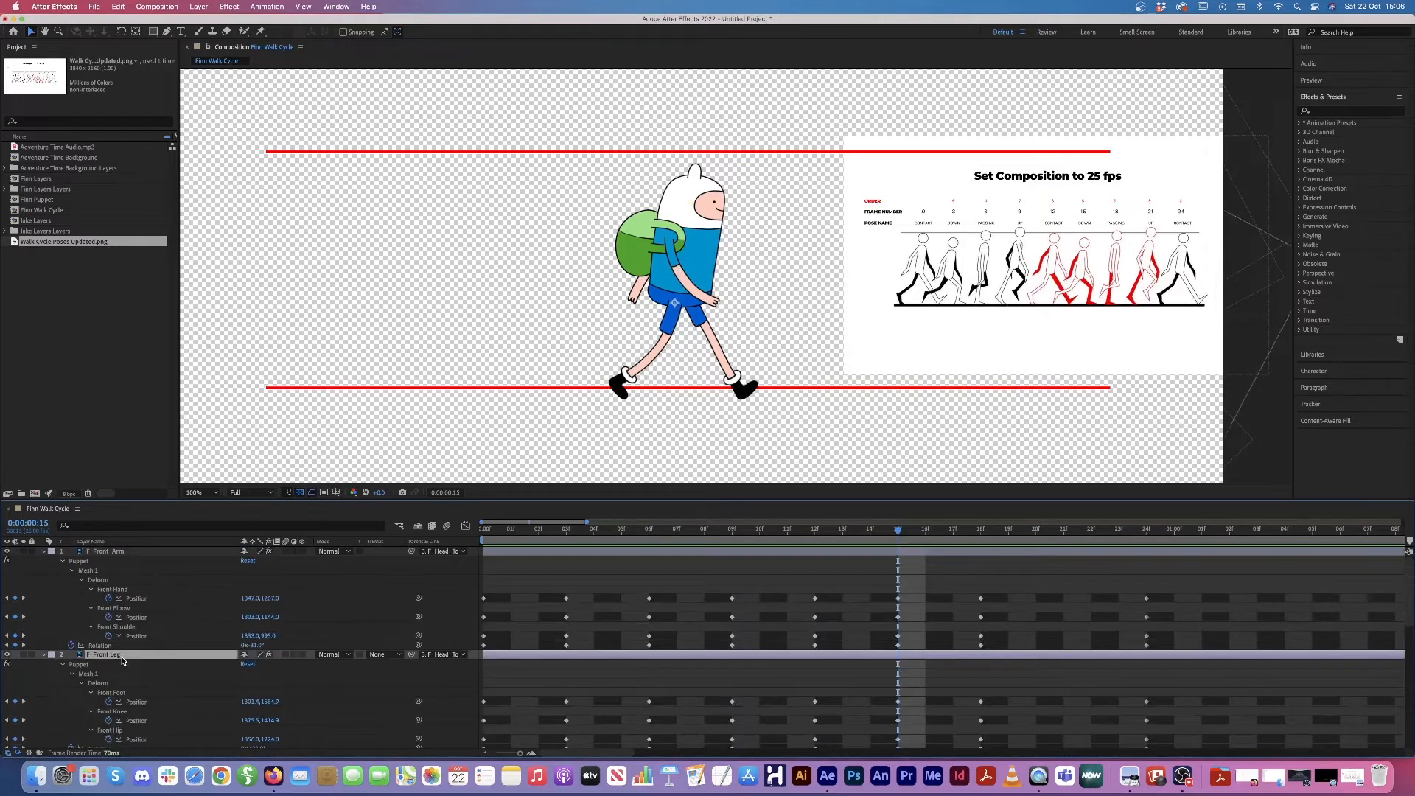
scroll(122, 661, down, 3)
click(118, 646)
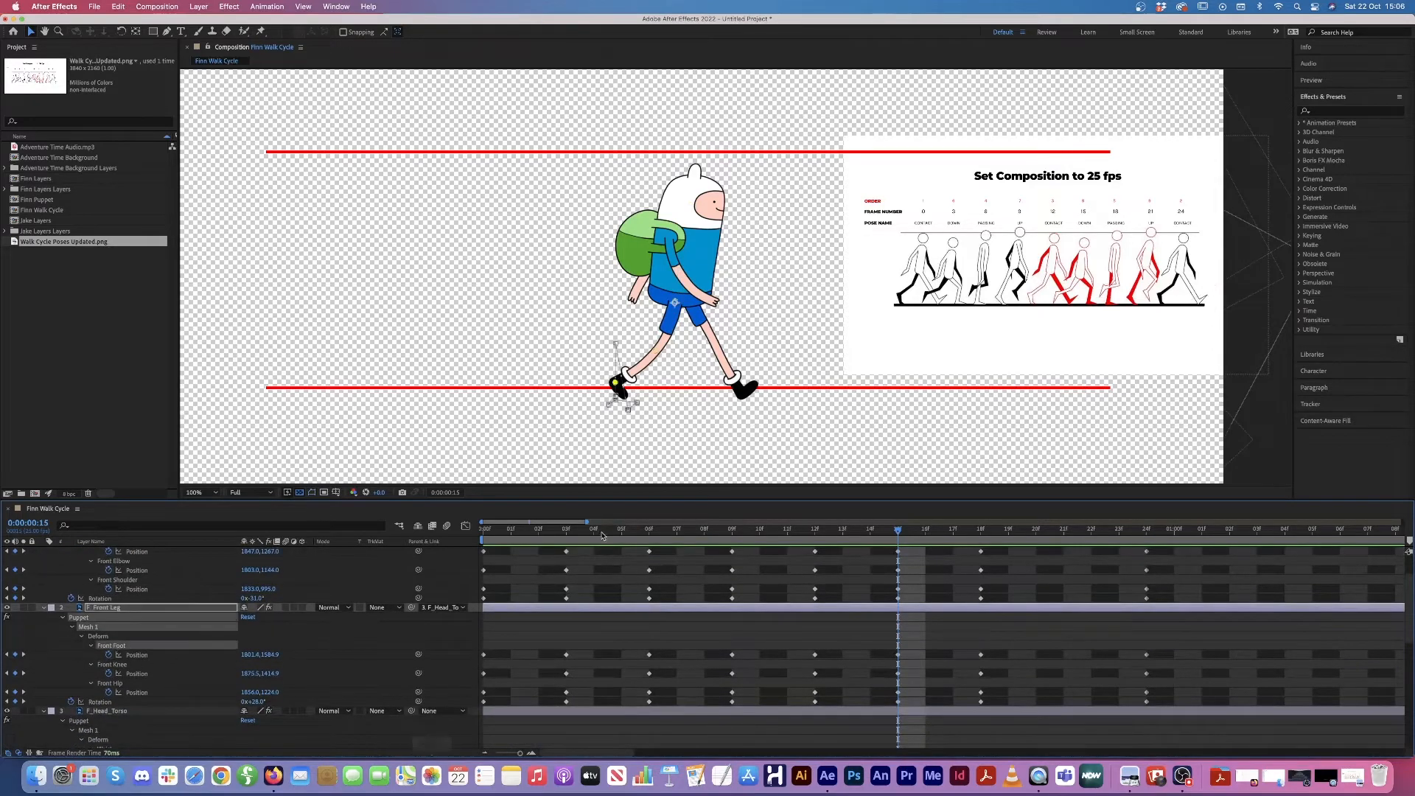
drag(618, 384, 656, 350)
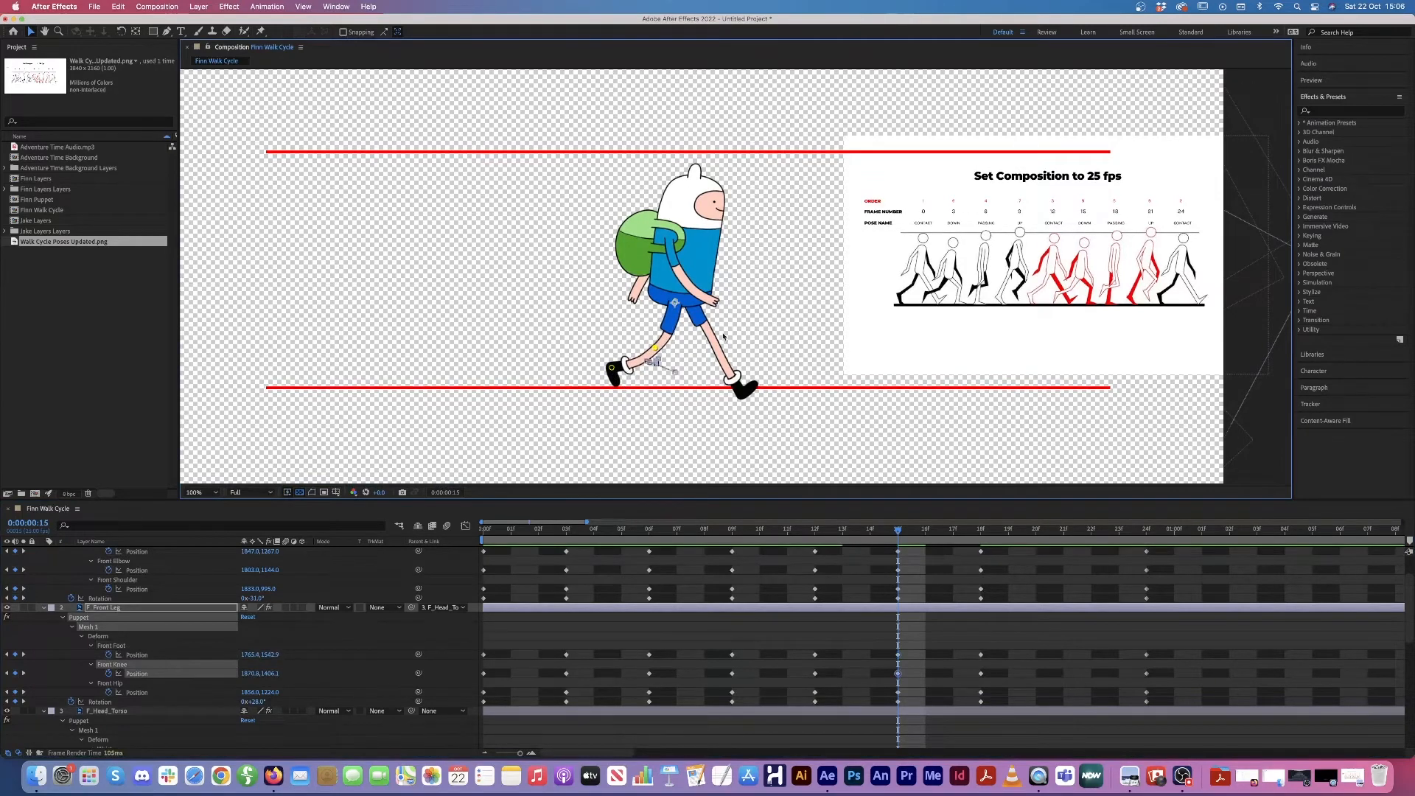
Step: Bend F_Back_Leg's knee forward and plant its foot flat on the lower red guide line at frame 15
scroll(254, 671, down, 10)
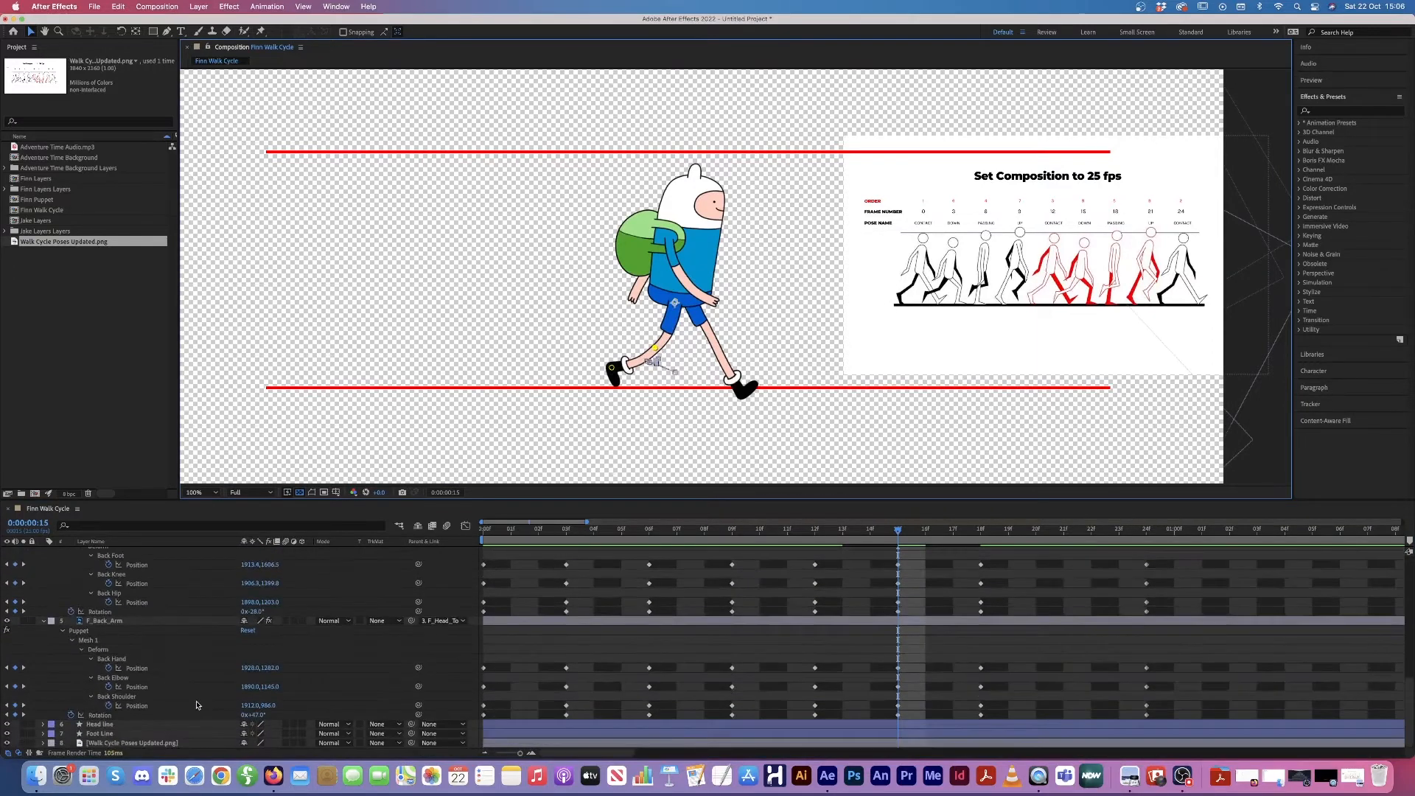
scroll(141, 664, up, 3)
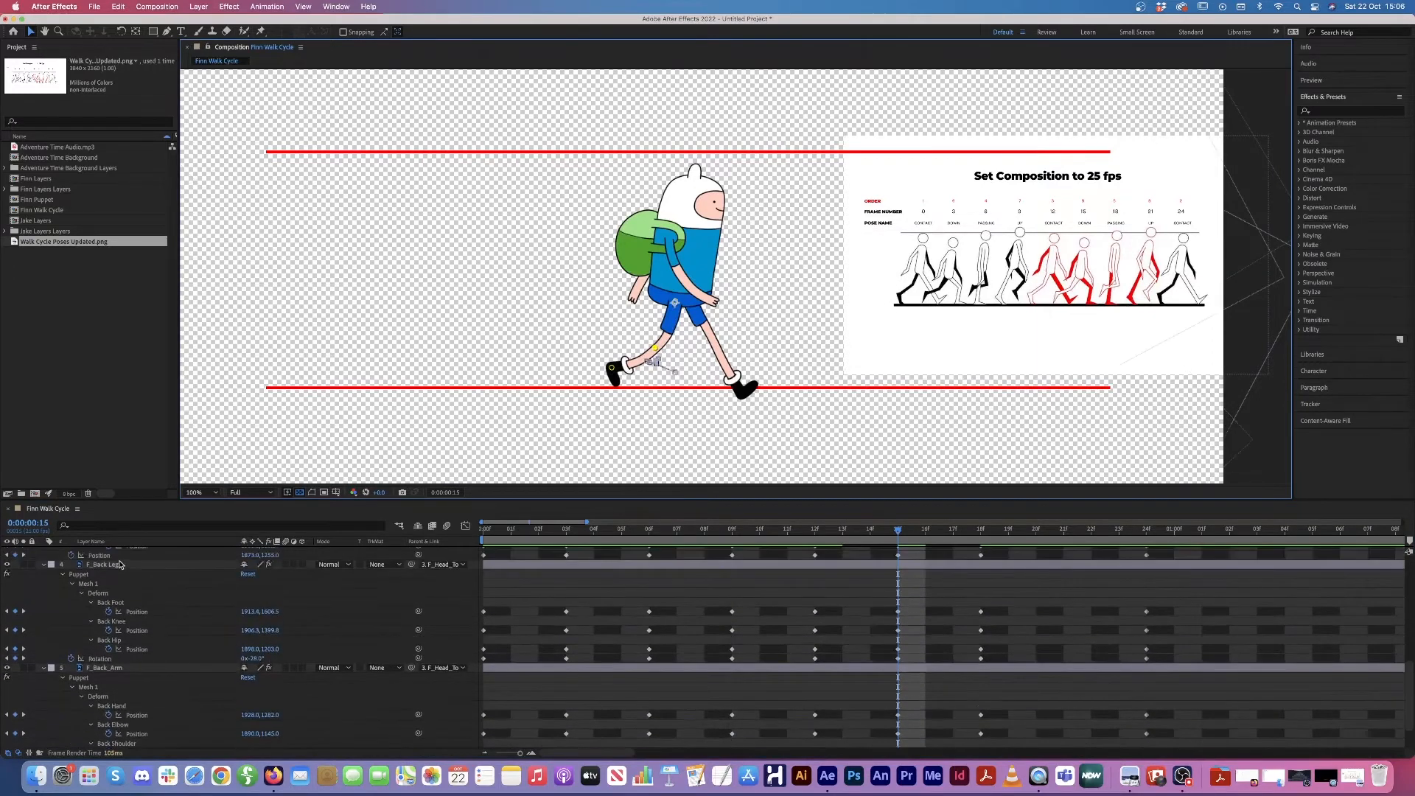
click(214, 556)
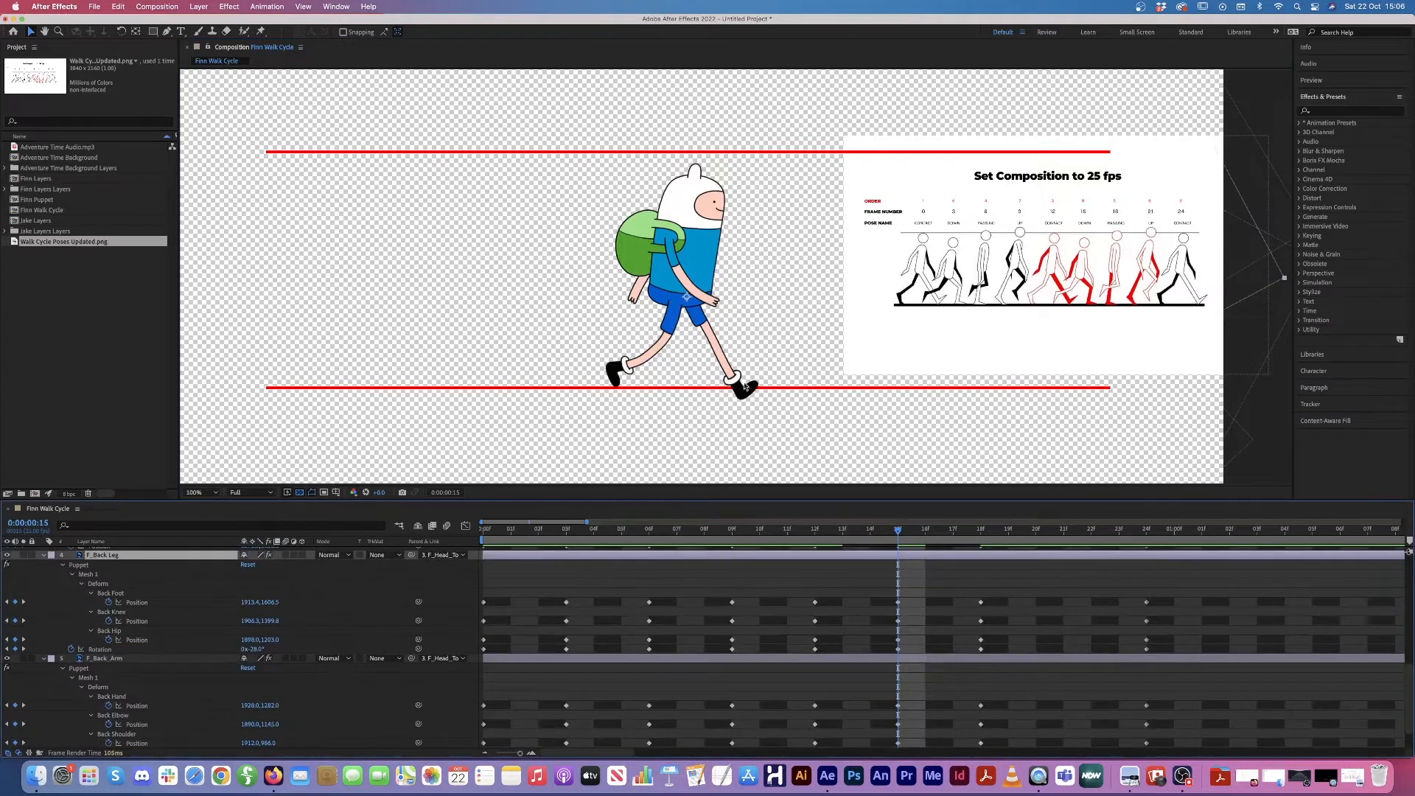
click(112, 593)
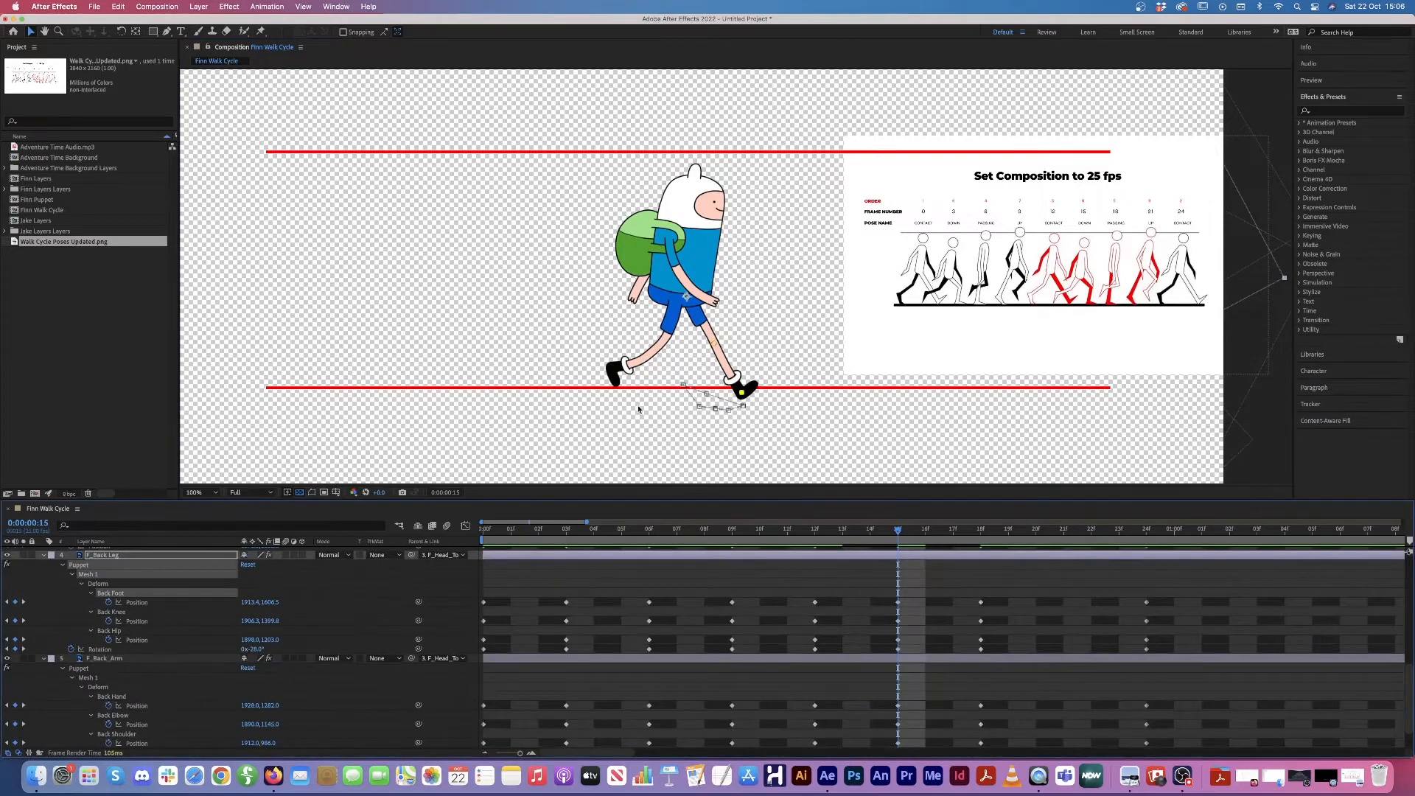
drag(724, 348, 739, 341)
drag(742, 392, 740, 381)
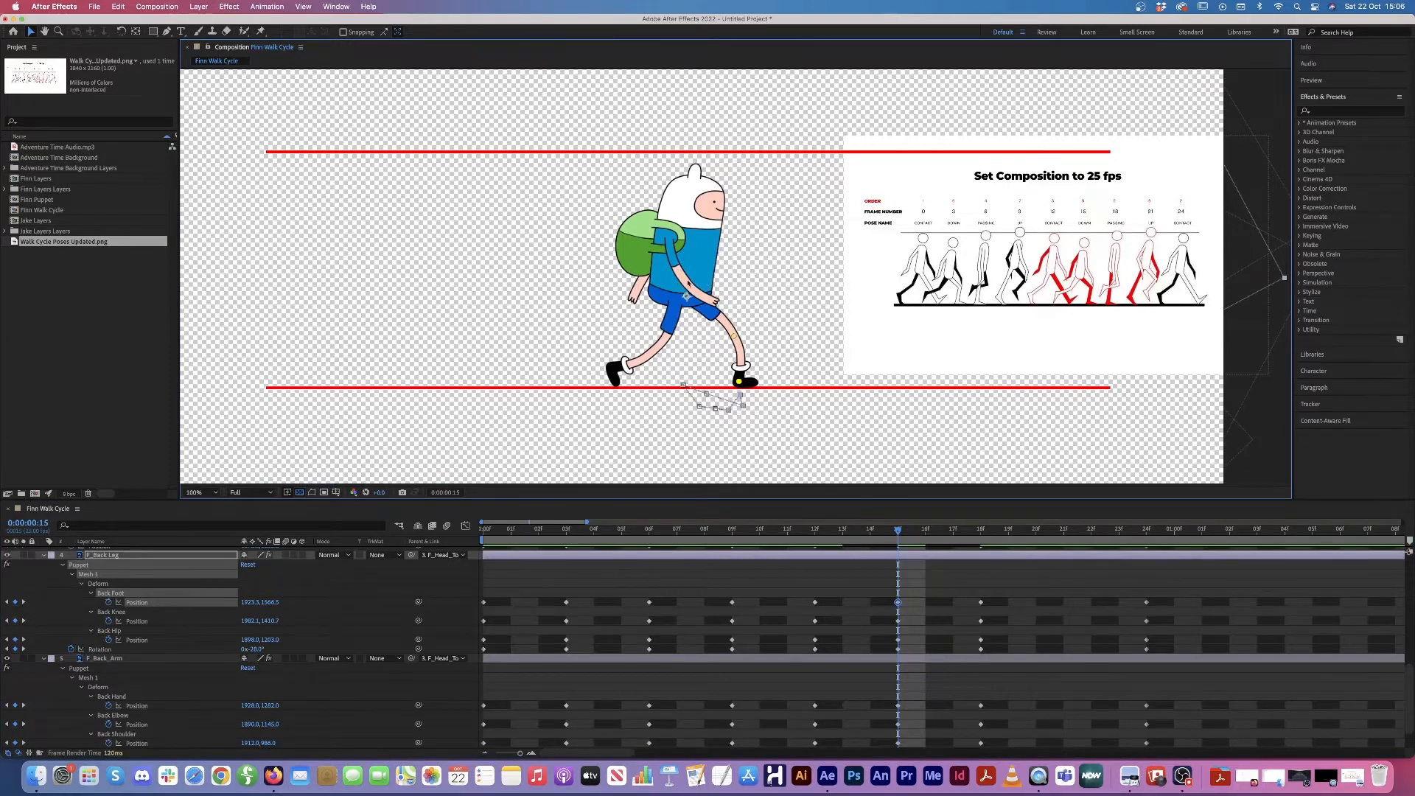
Step: Set F_Front_Arm's Rotation to -37° and raise its hand pin slightly forward at frame 15
scroll(183, 616, up, 3)
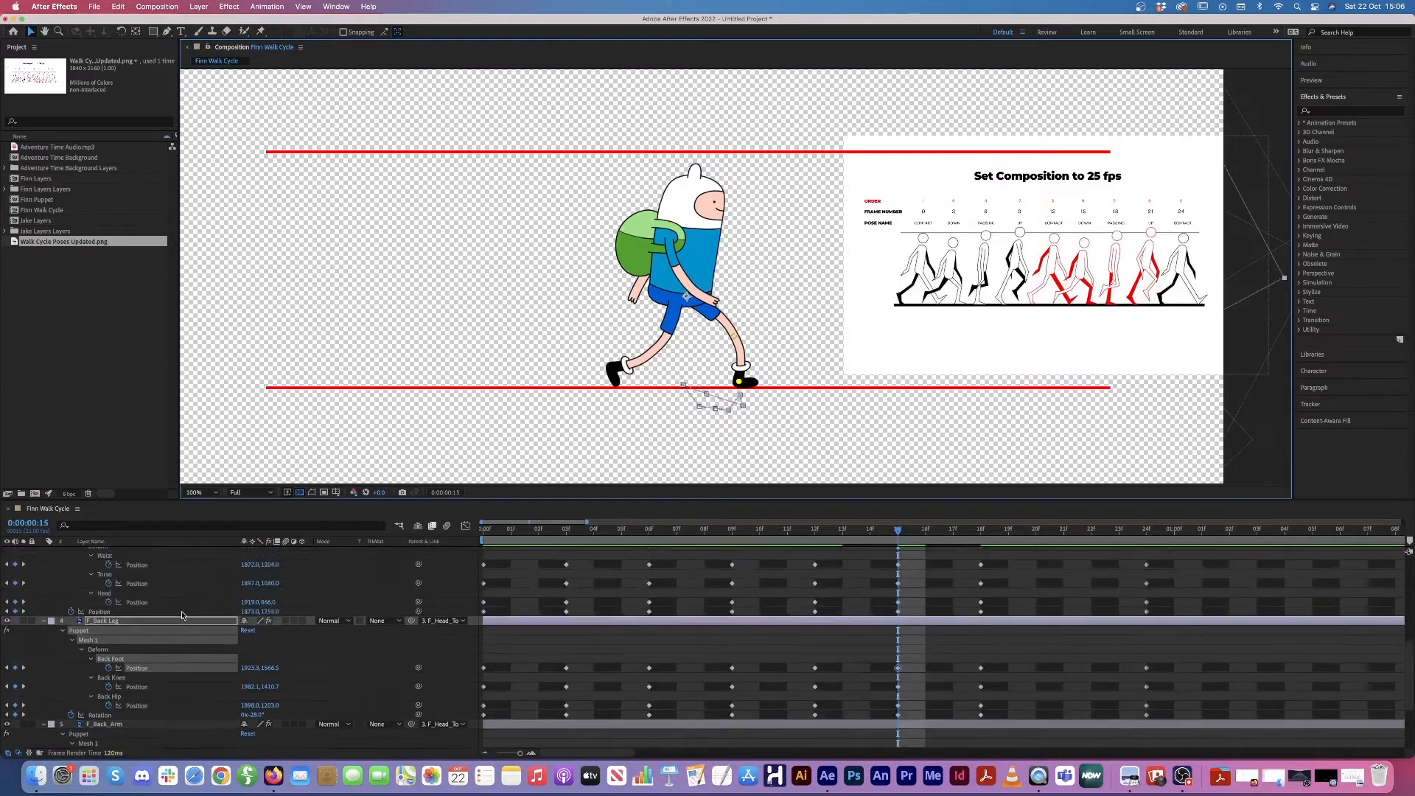
scroll(183, 615, up, 10)
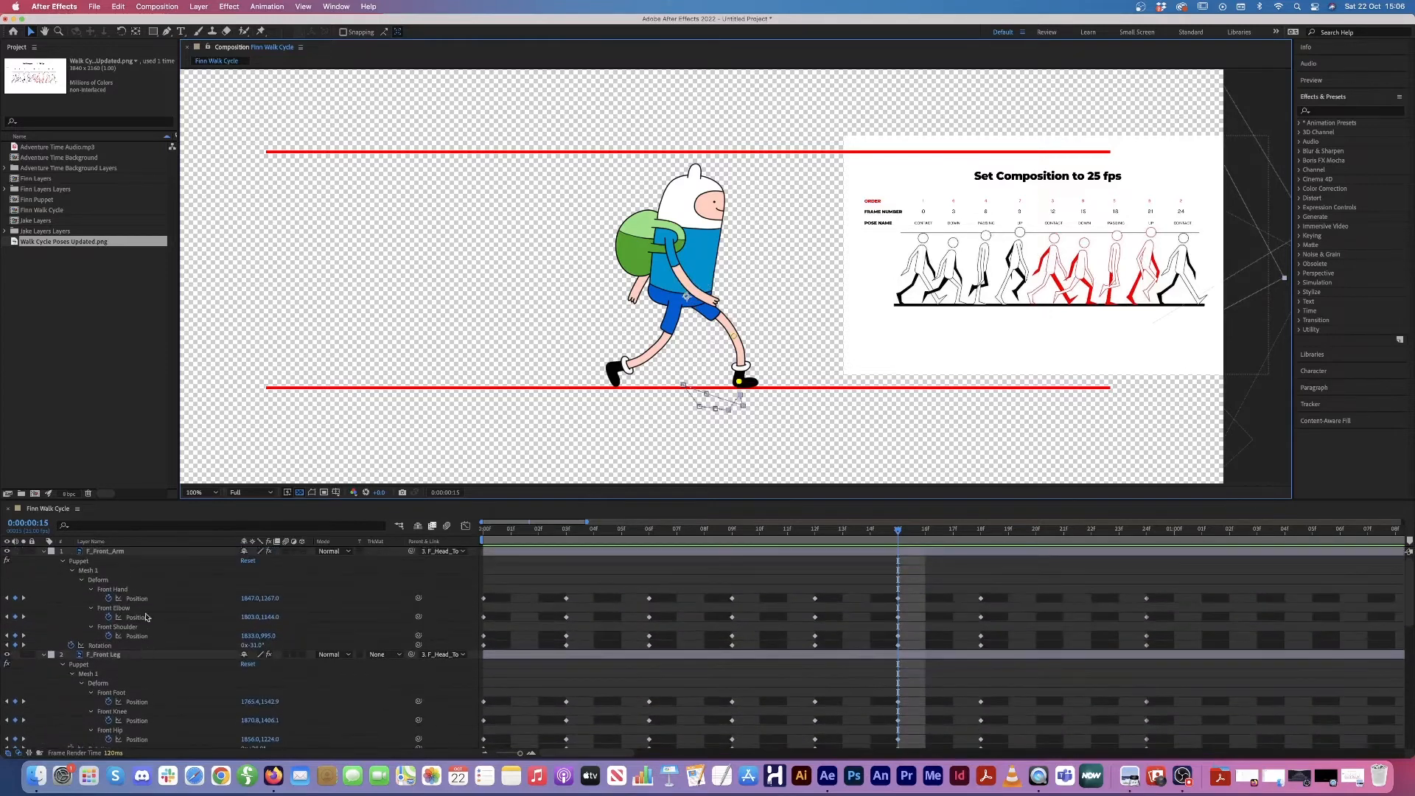
click(141, 552)
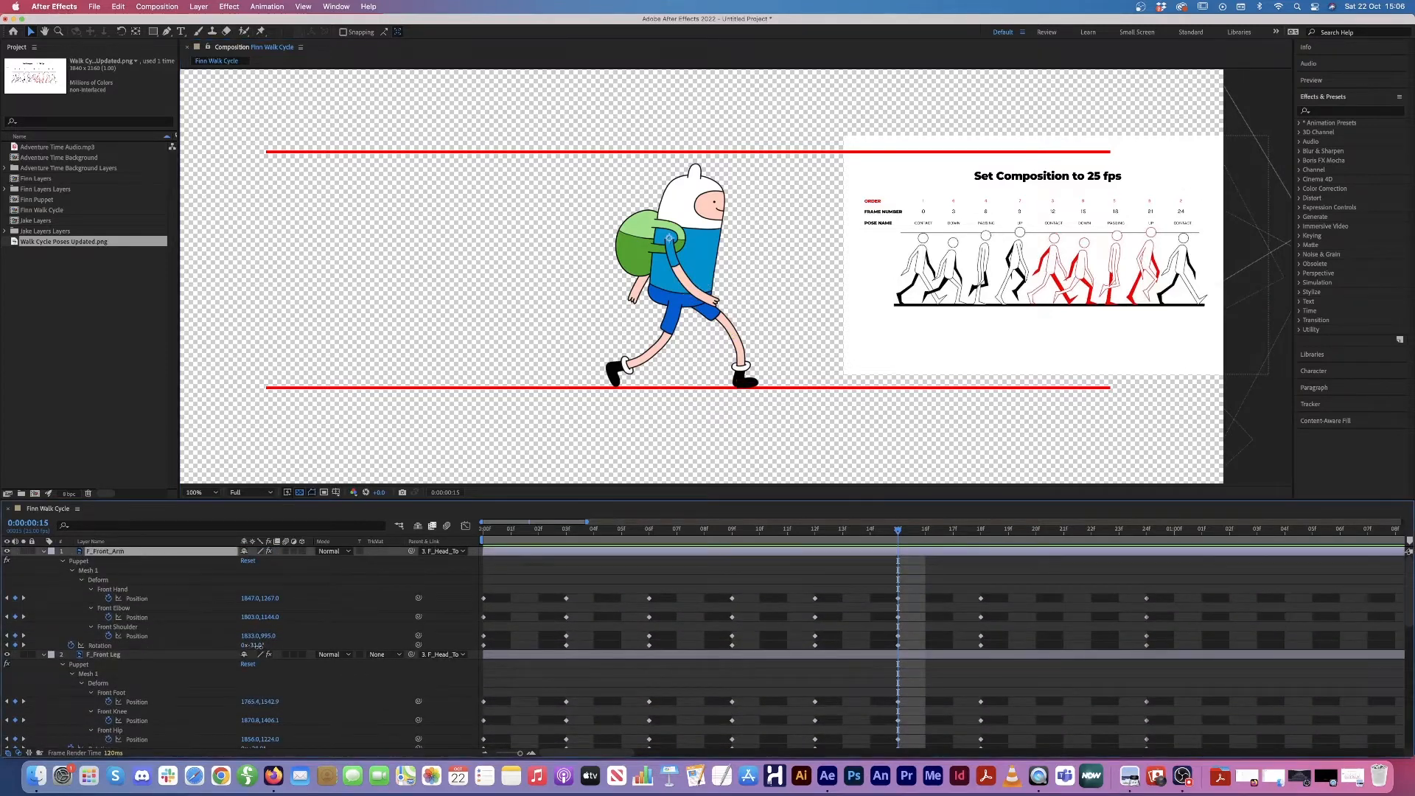
drag(255, 647, 255, 647)
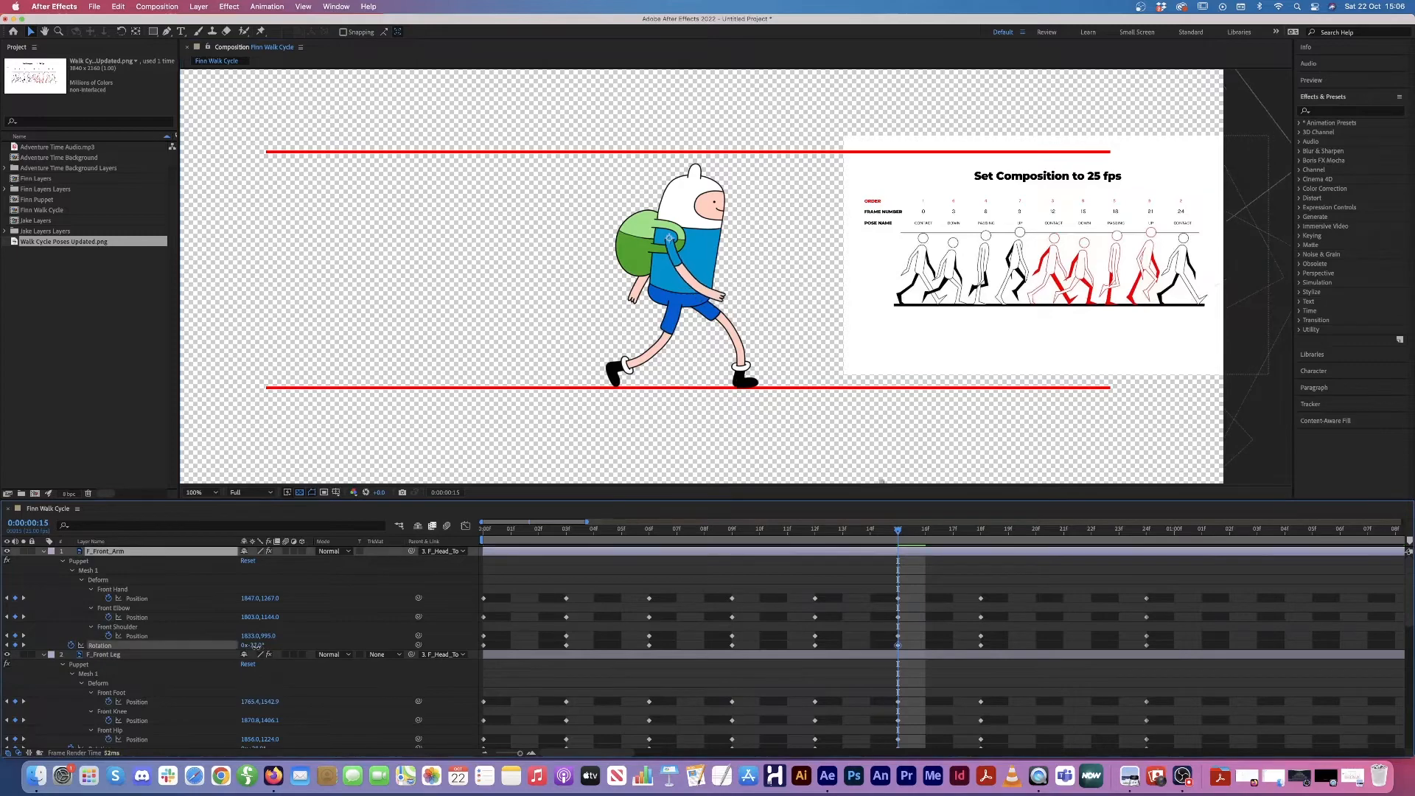
click(115, 589)
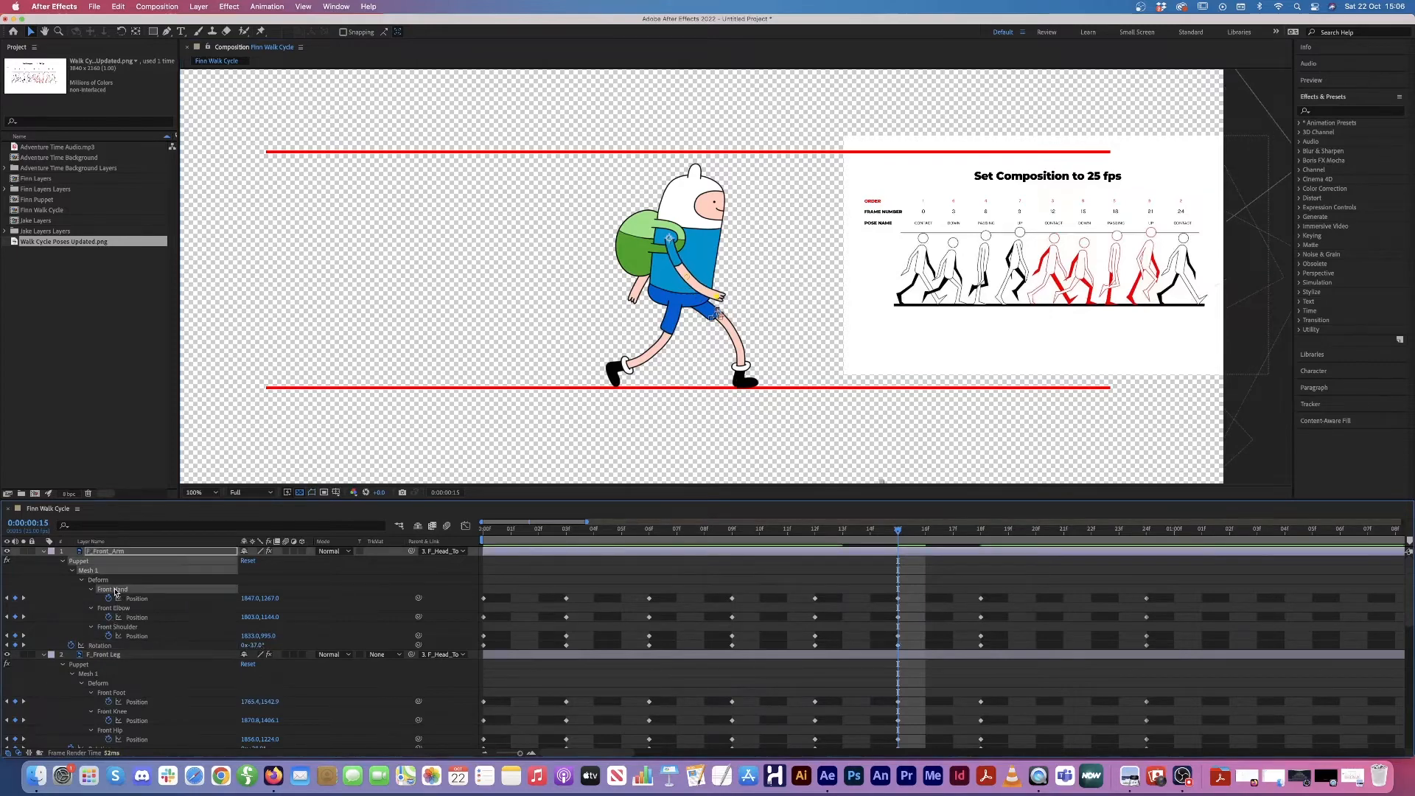
drag(719, 297, 726, 293)
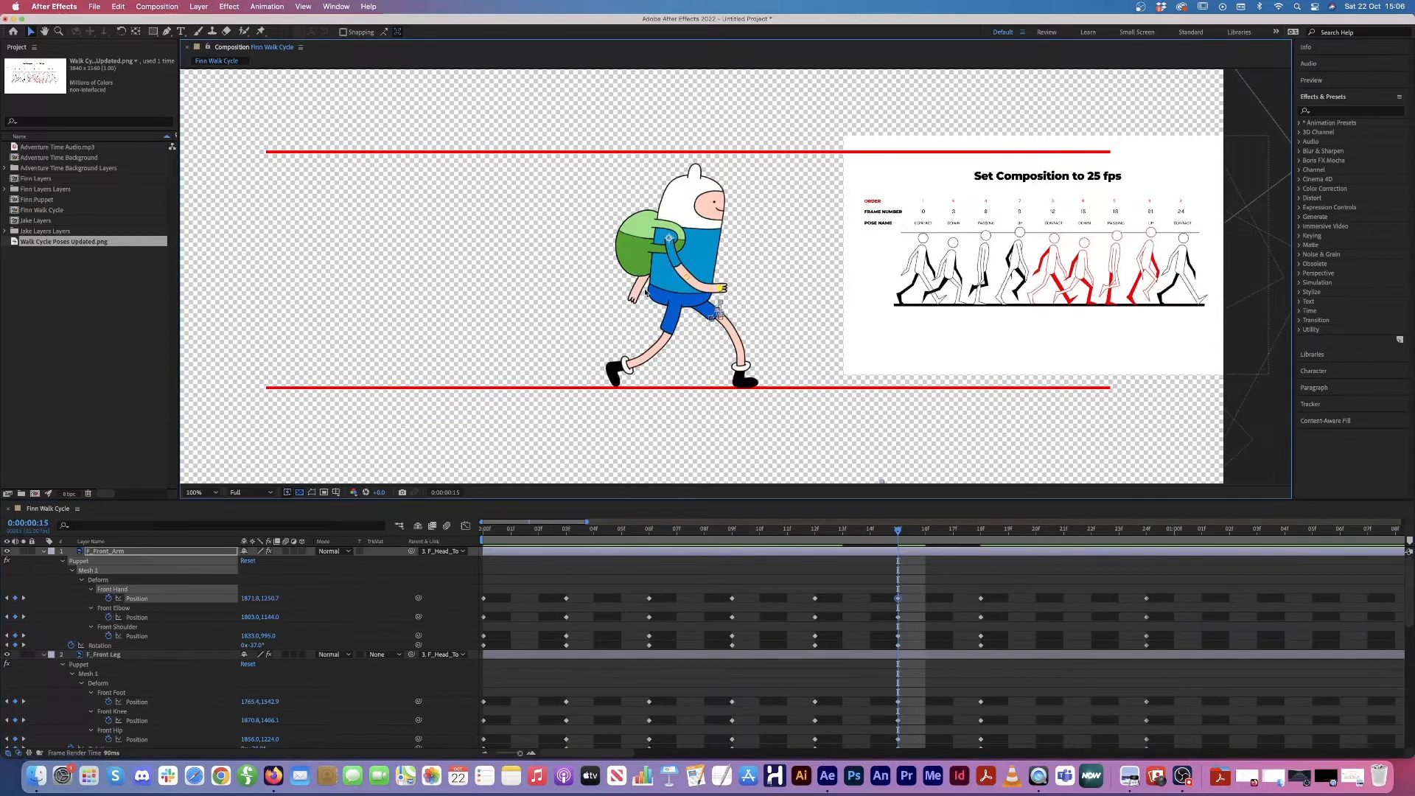
Step: Set F_Back_Arm's Rotation to 49° and move its hand pin slightly up and backward at frame 15
scroll(307, 627, down, 10)
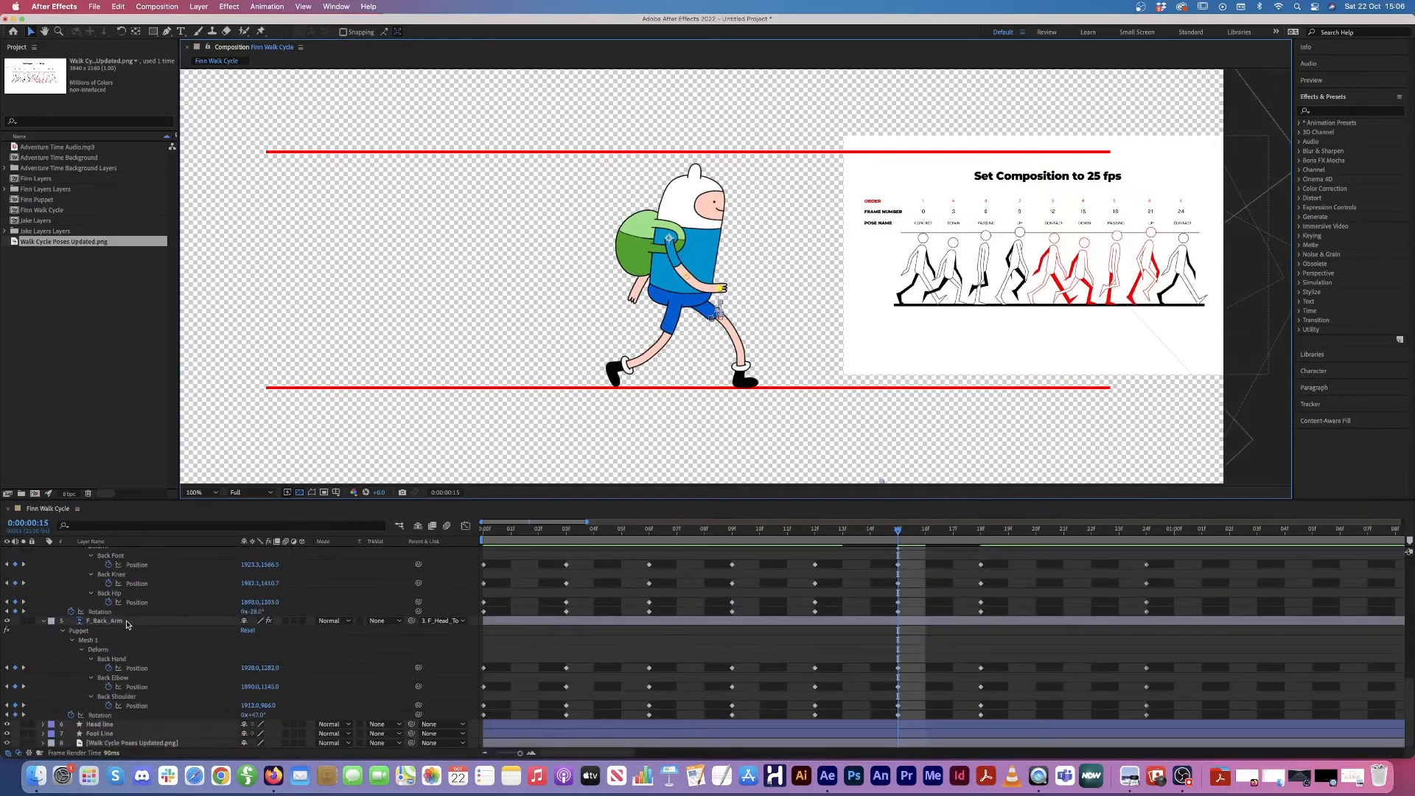
click(127, 625)
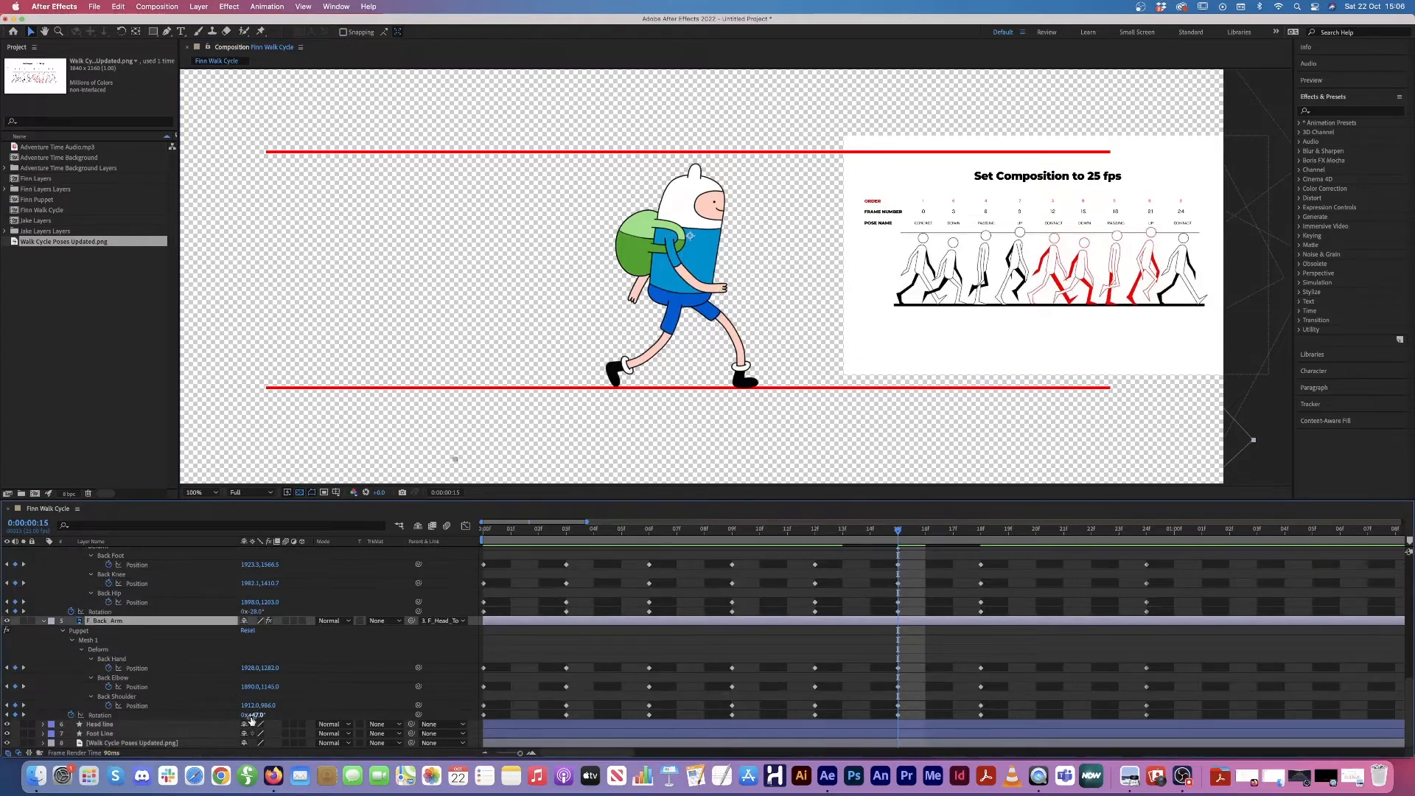
drag(258, 716, 258, 716)
click(116, 661)
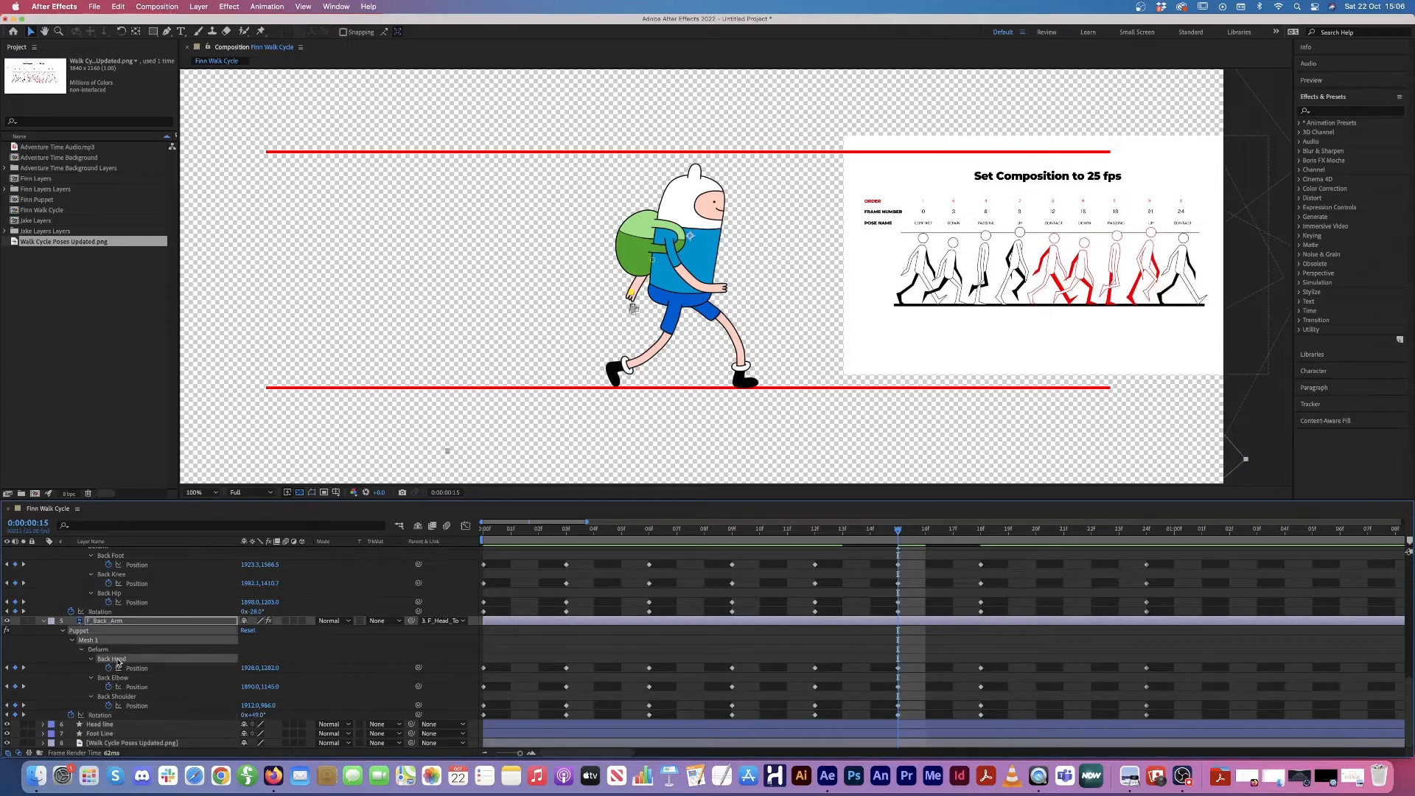
drag(631, 294, 627, 292)
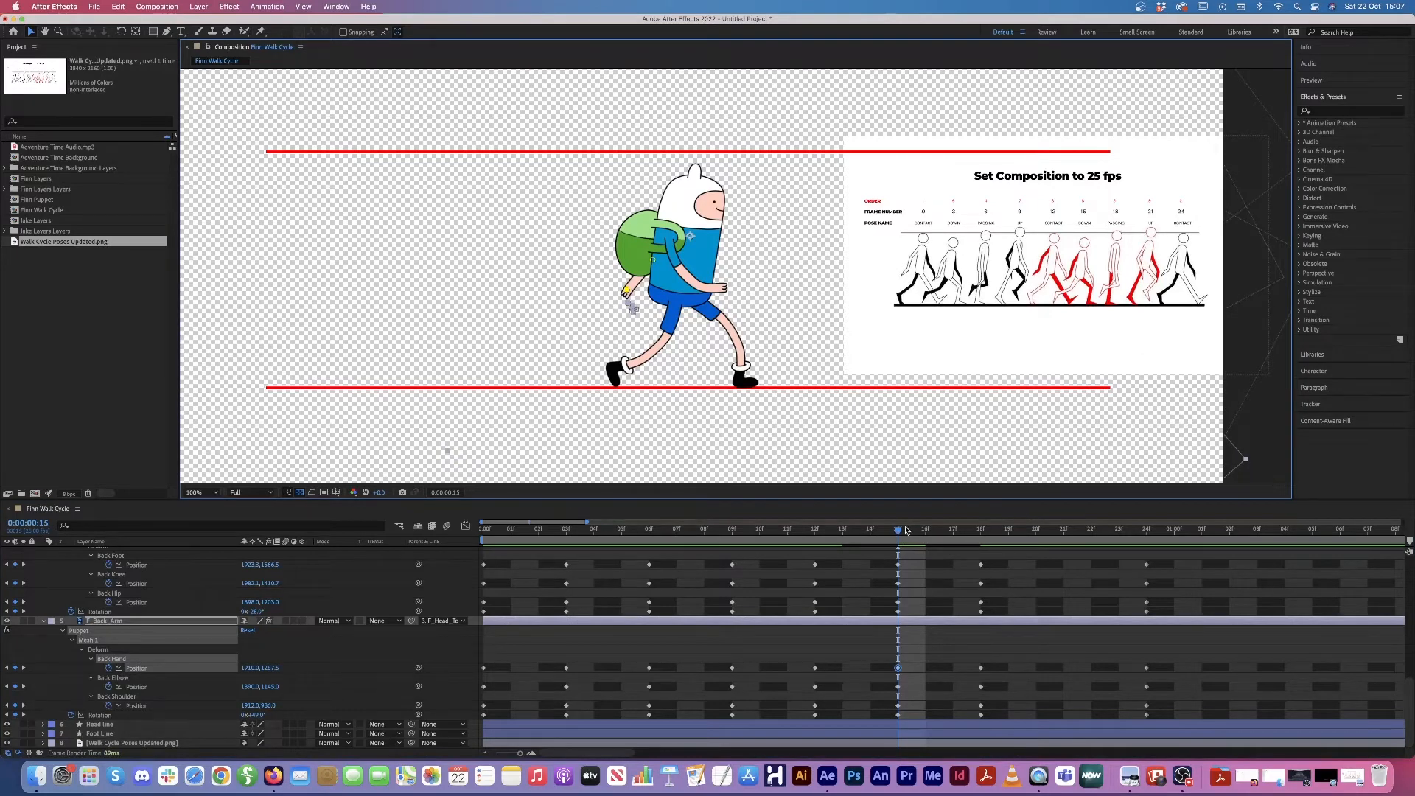
Step: Scrub the walk from frame 12 to frame 18 to check the motion through the new down pose
scroll(841, 534, up, 10)
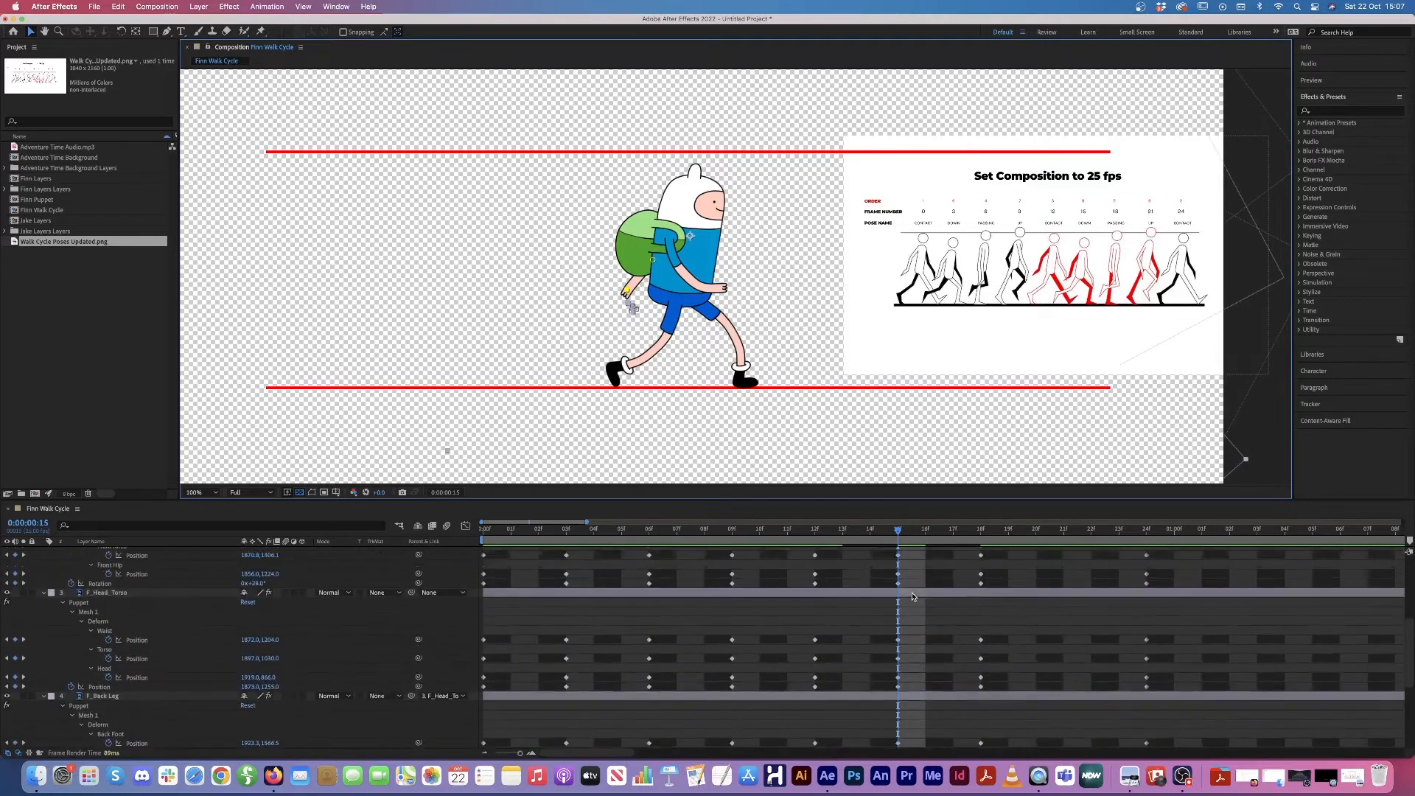
scroll(837, 532, up, 1)
drag(820, 530, 971, 546)
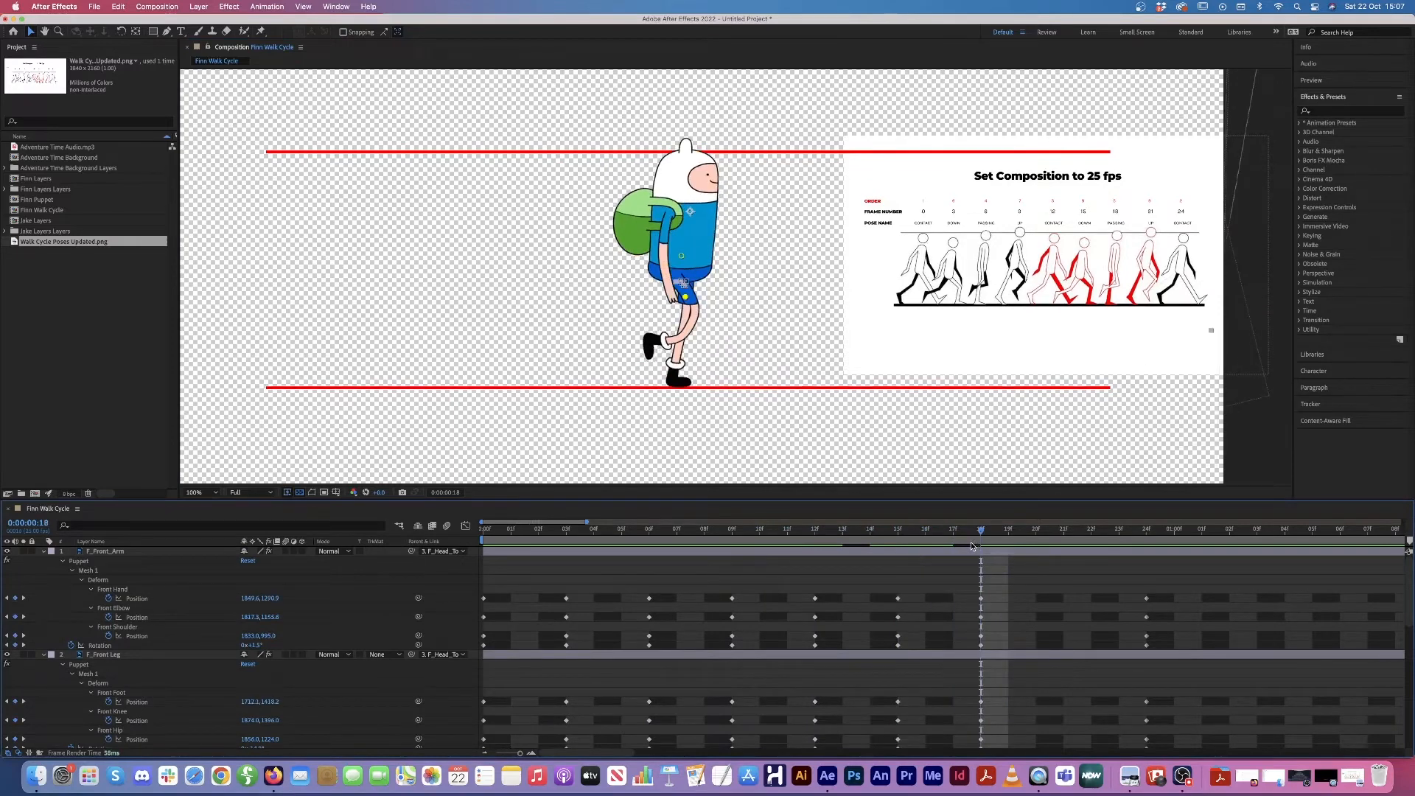
Step: Copy F_Head_Torso's Waist, Torso, Head and layer Position keyframes from frame 9 to frame 21
click(1065, 531)
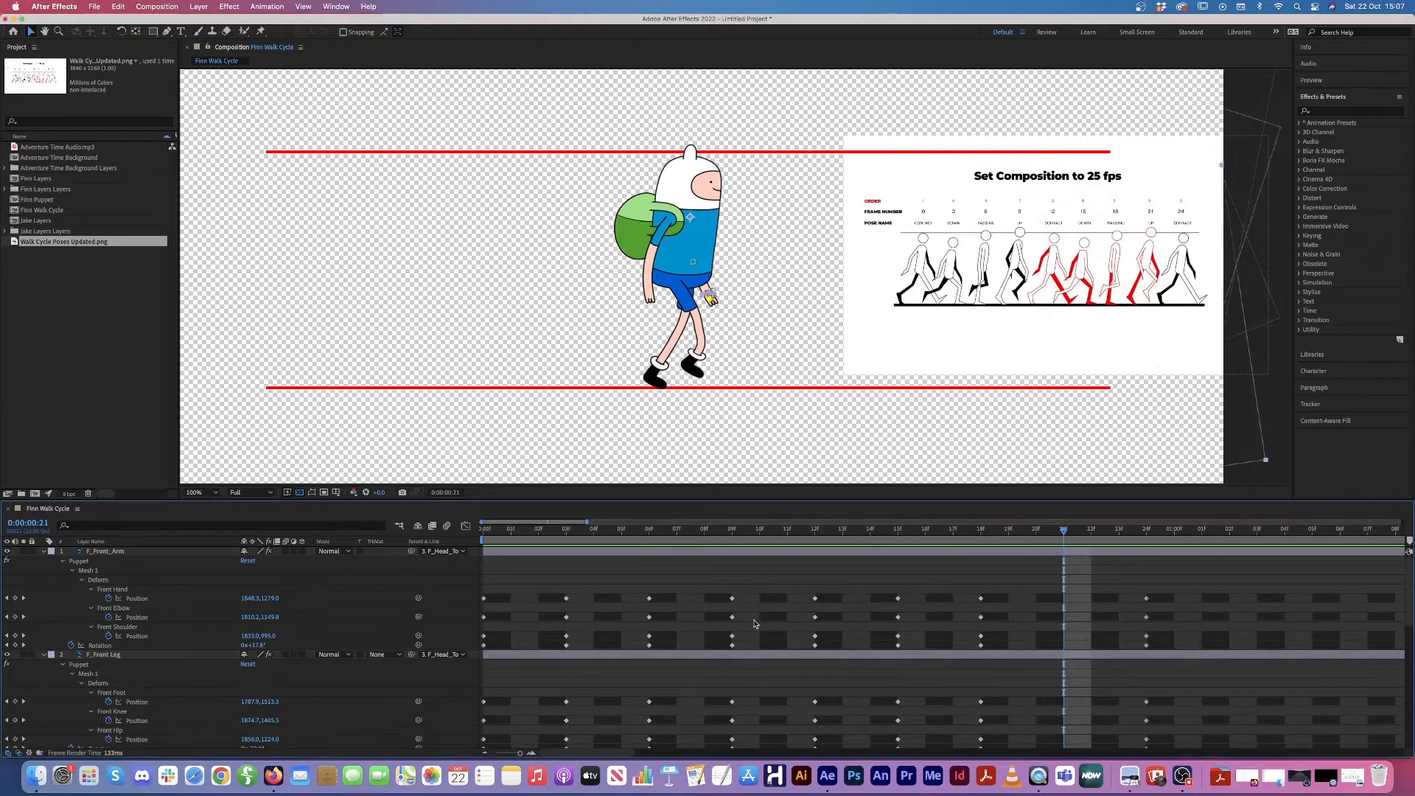
scroll(755, 624, down, 2)
scroll(754, 624, down, 2)
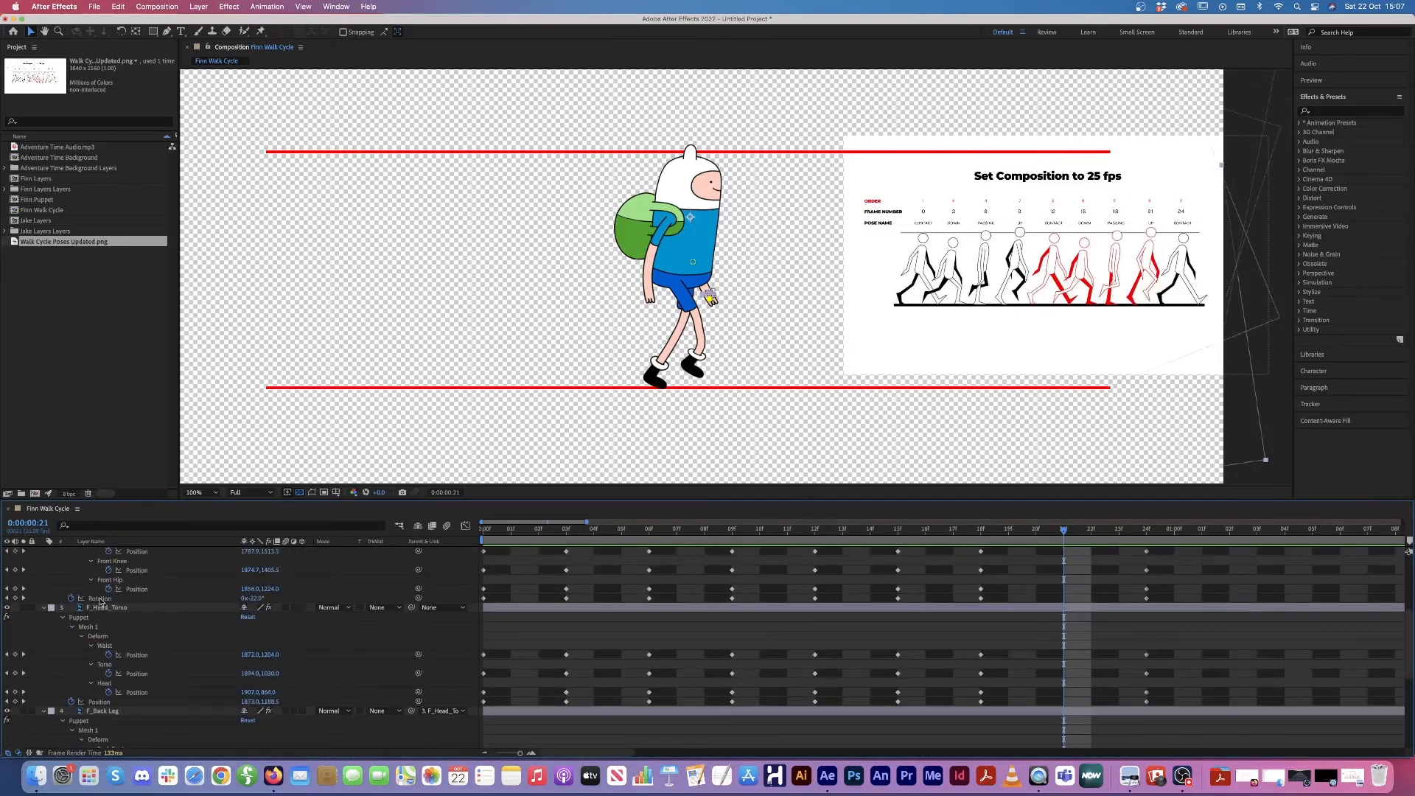
click(103, 608)
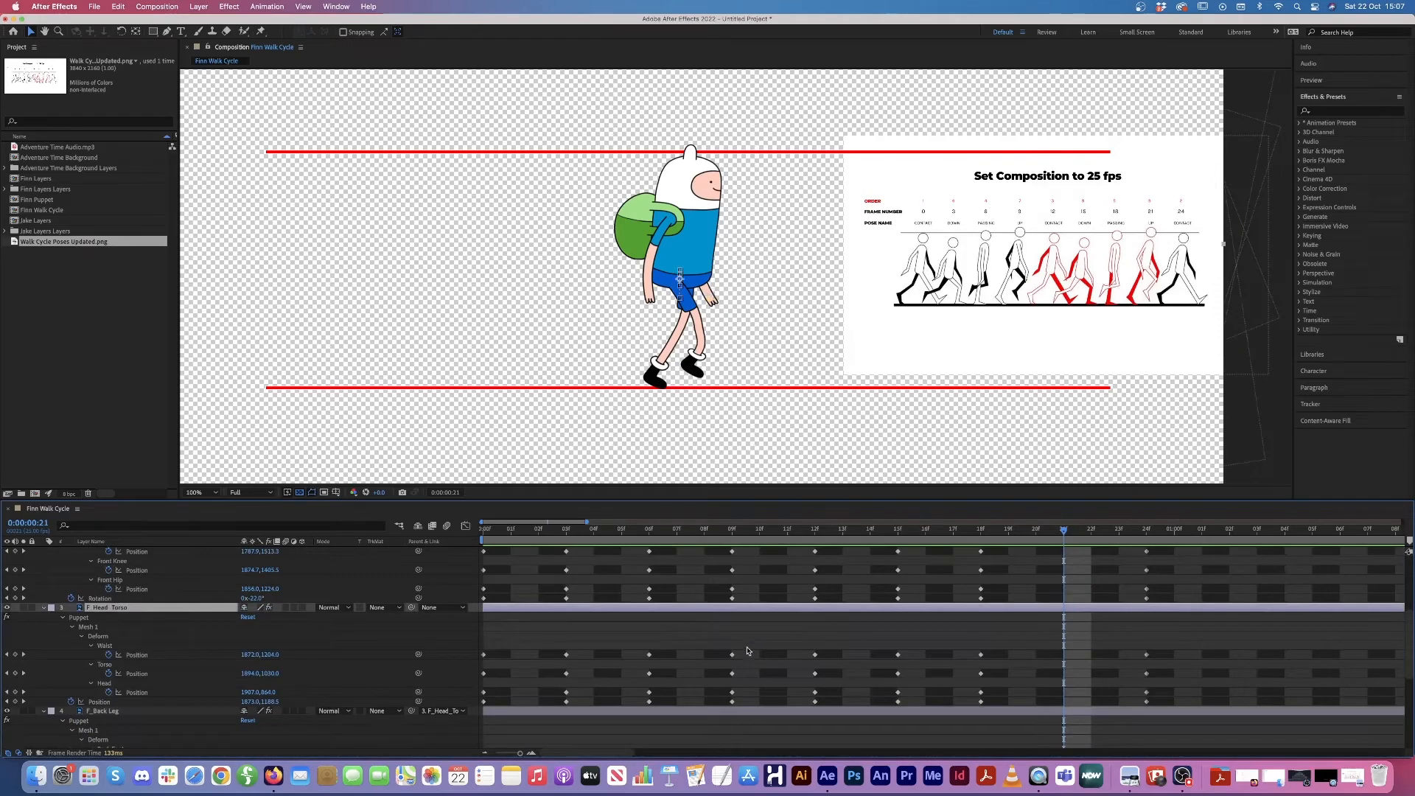
drag(747, 648, 720, 709)
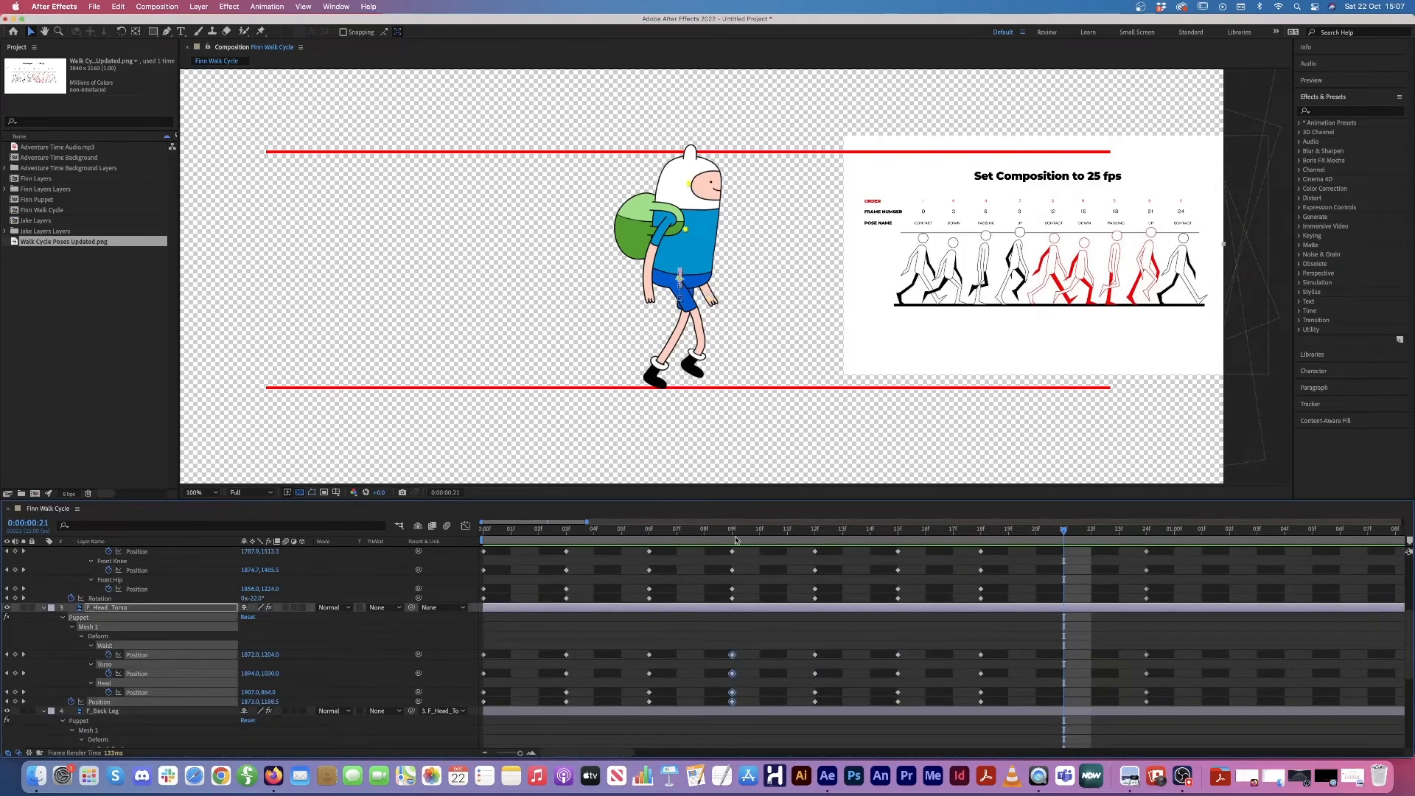
key(super+v)
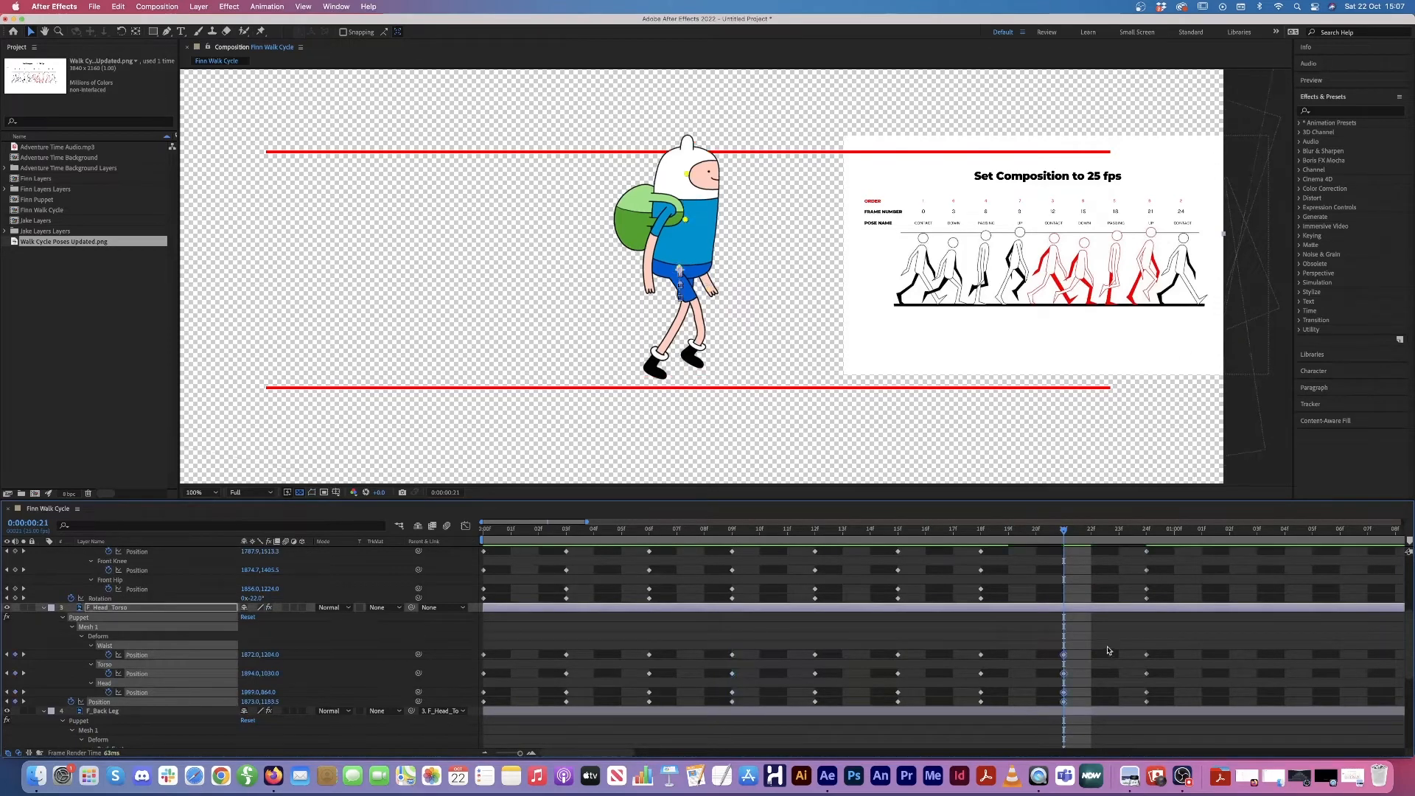
key(period)
key(comma)
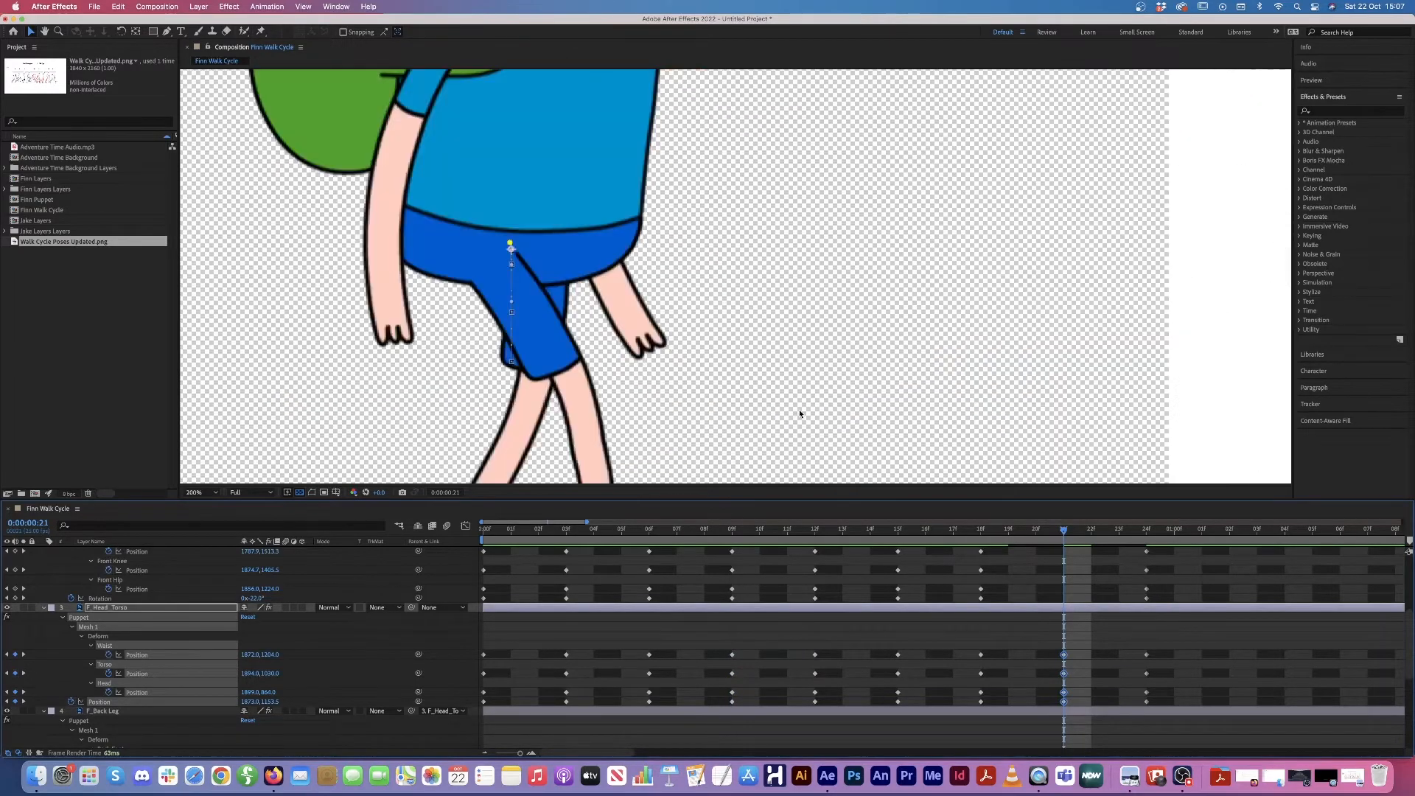
key(comma)
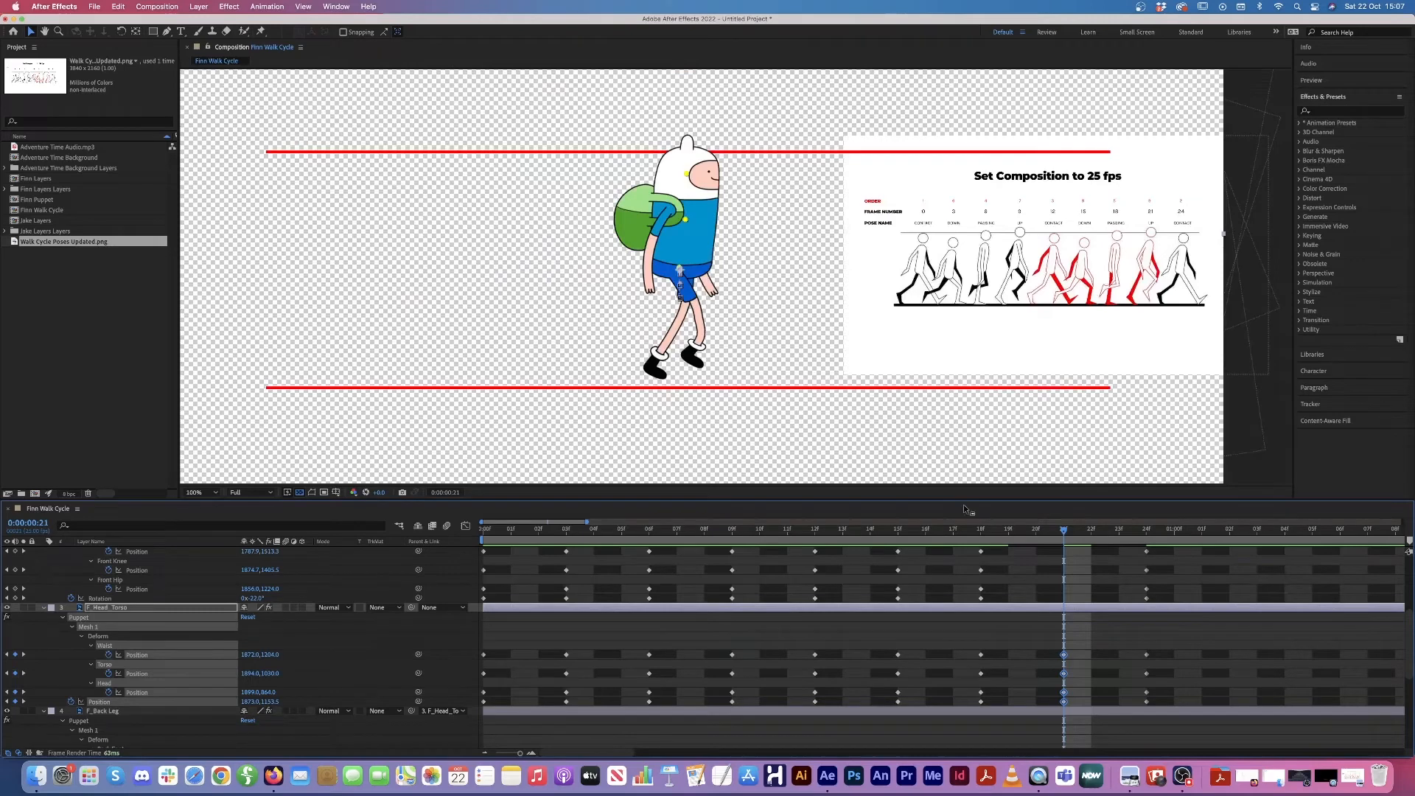
Step: Move F_Front Leg's knee pin forward and its foot pin slightly up at frame 21
scroll(1078, 580, up, 5)
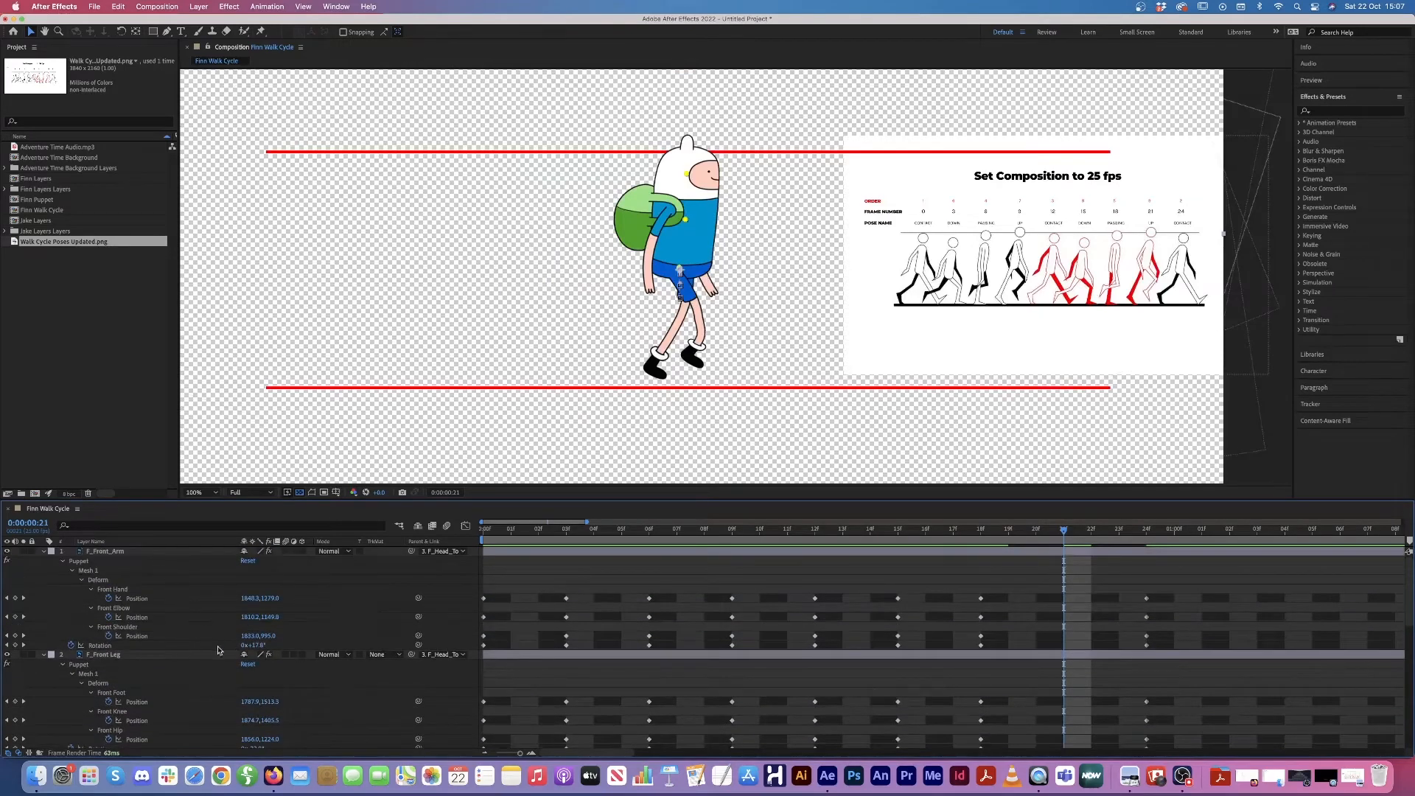
click(171, 655)
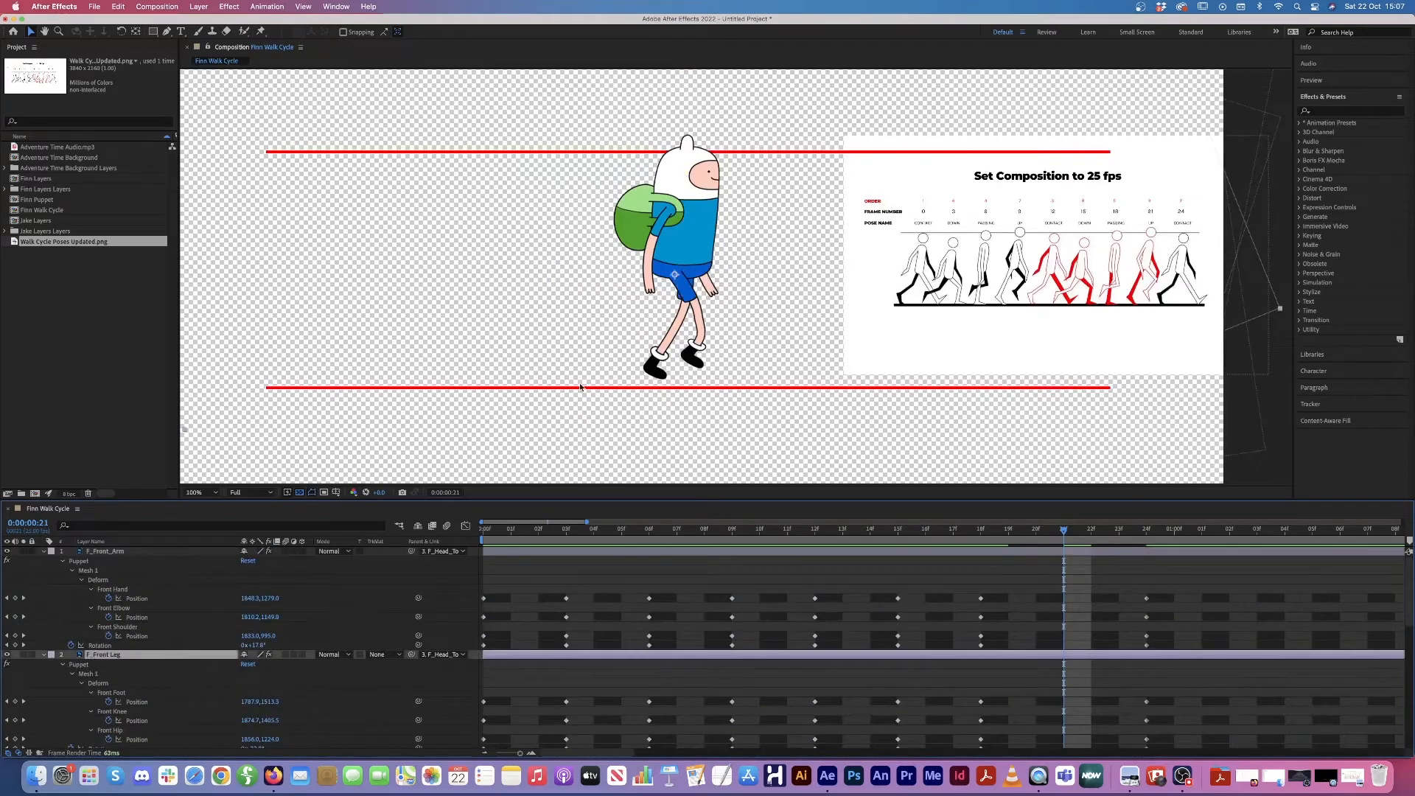
click(127, 712)
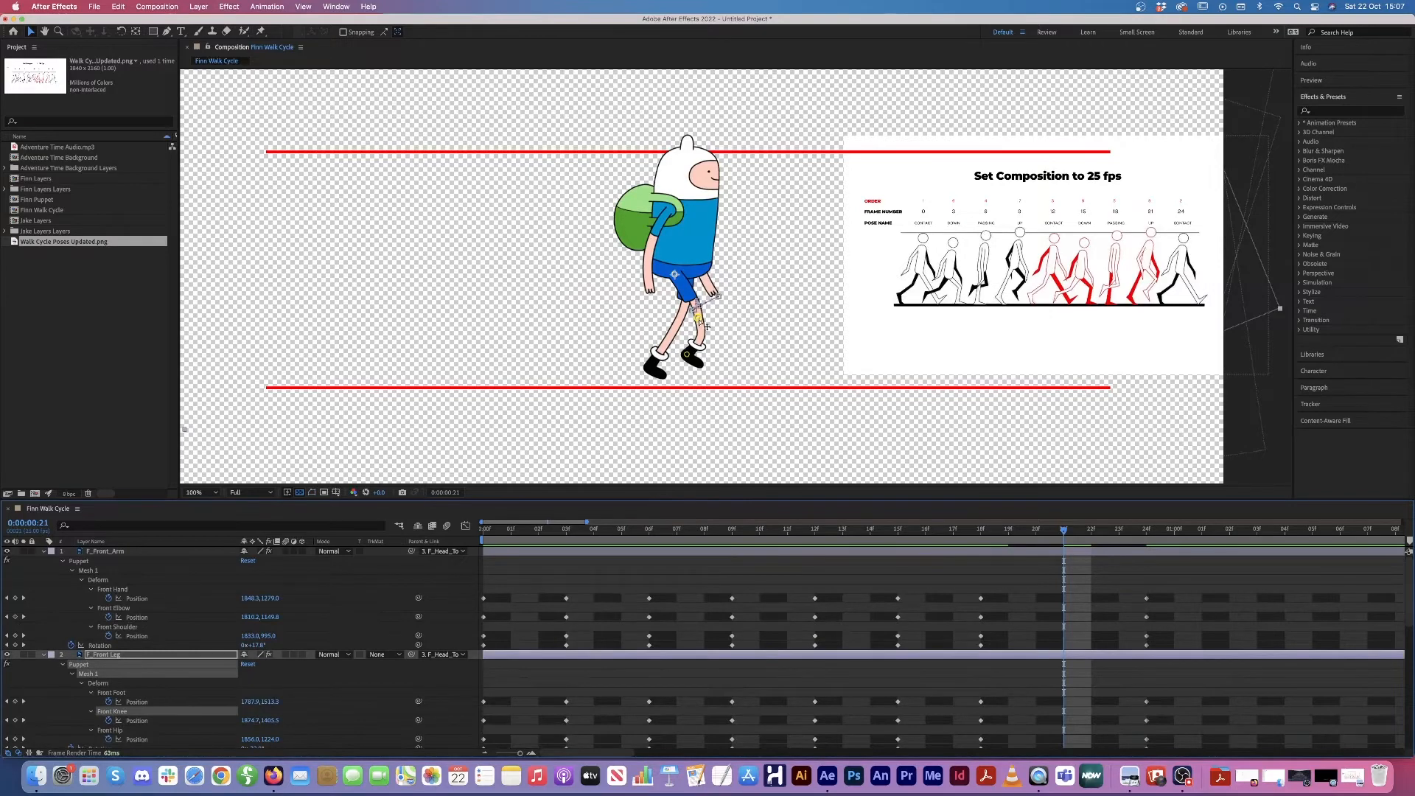
mouse_move(699, 319)
mouse_down()
mouse_move(685, 357)
mouse_move(706, 343)
mouse_move(687, 353)
mouse_move(706, 317)
mouse_up()
Step: Nudge F_Front Leg's hip pin slightly up and forward at frame 21 to smooth the shorts' outline
key(period)
key(period)
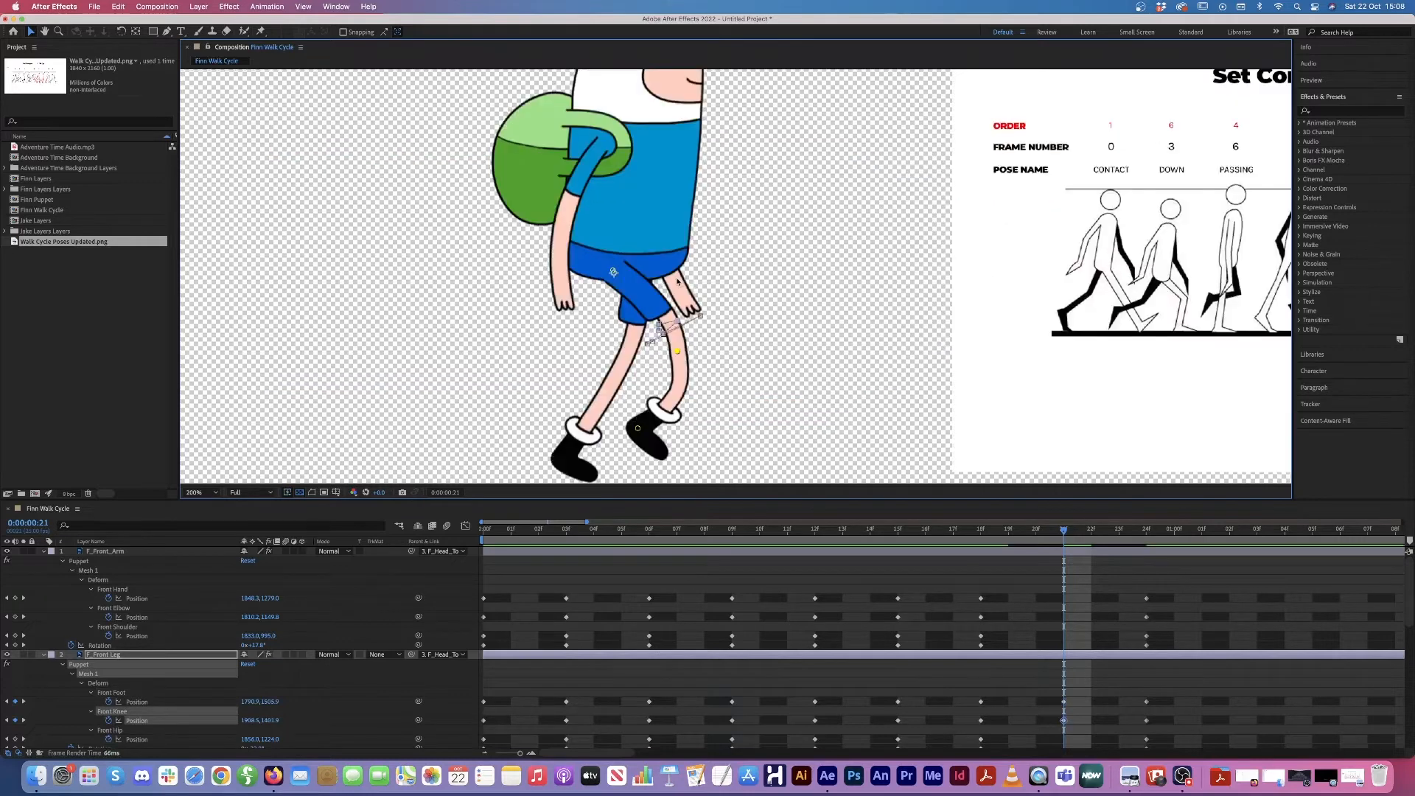
key(period)
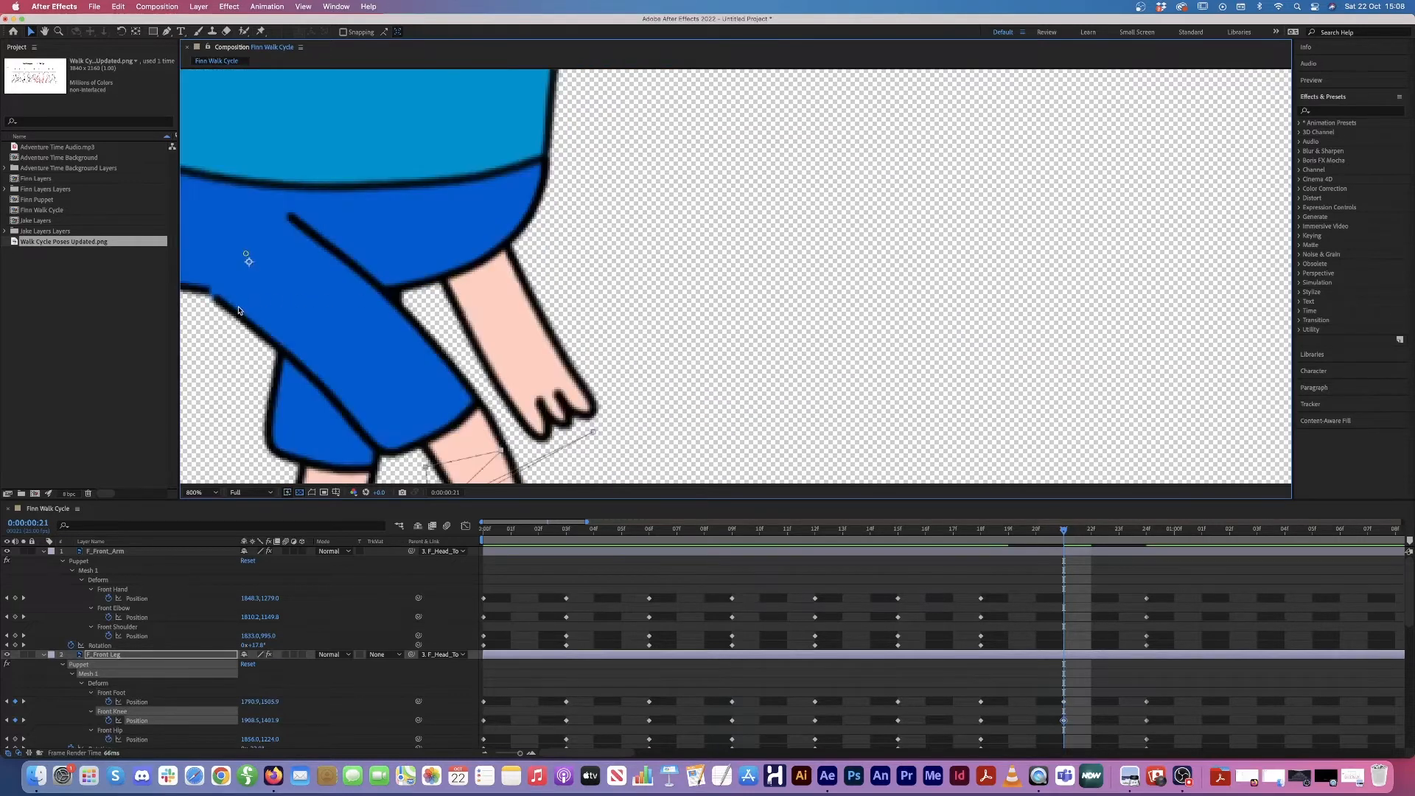
drag(239, 310, 479, 303)
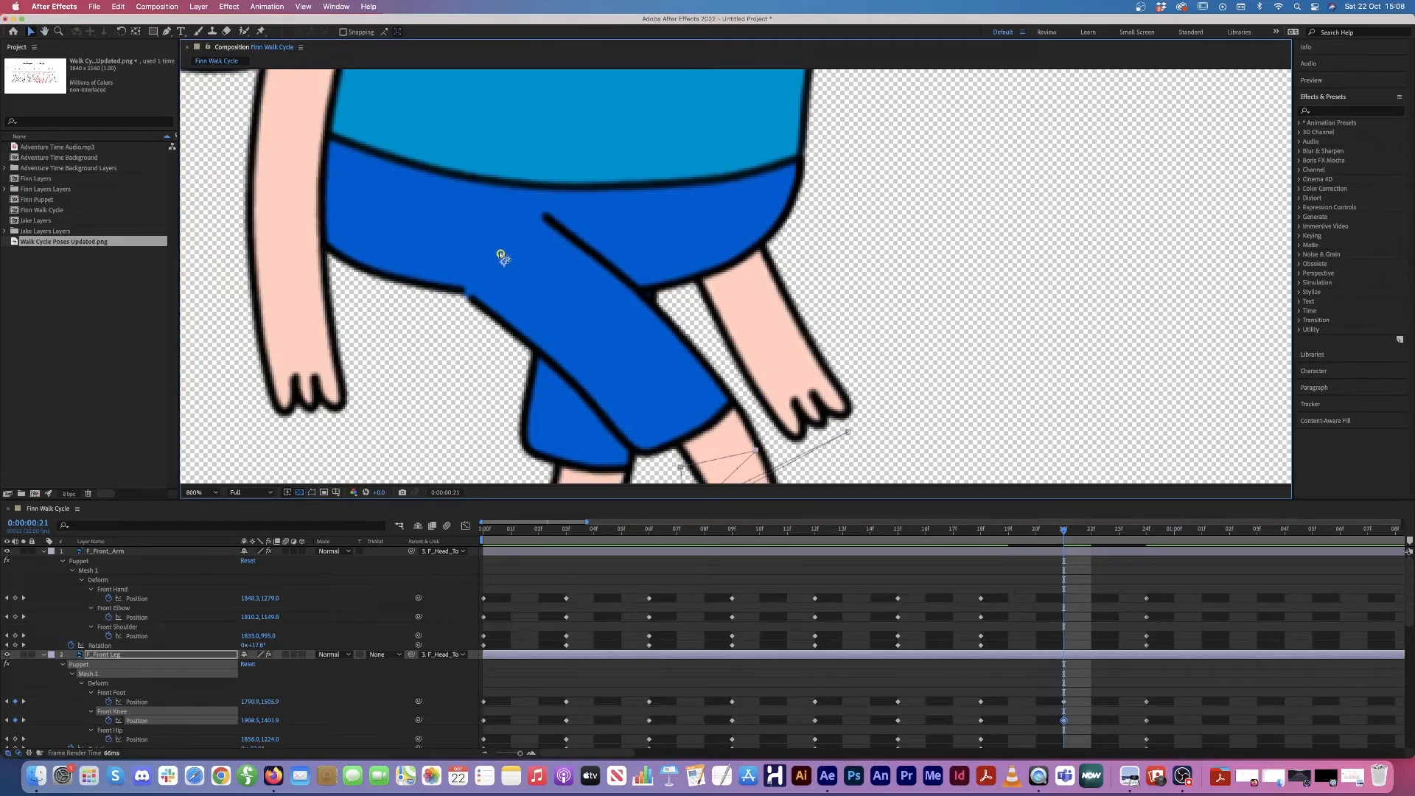
drag(502, 254, 509, 247)
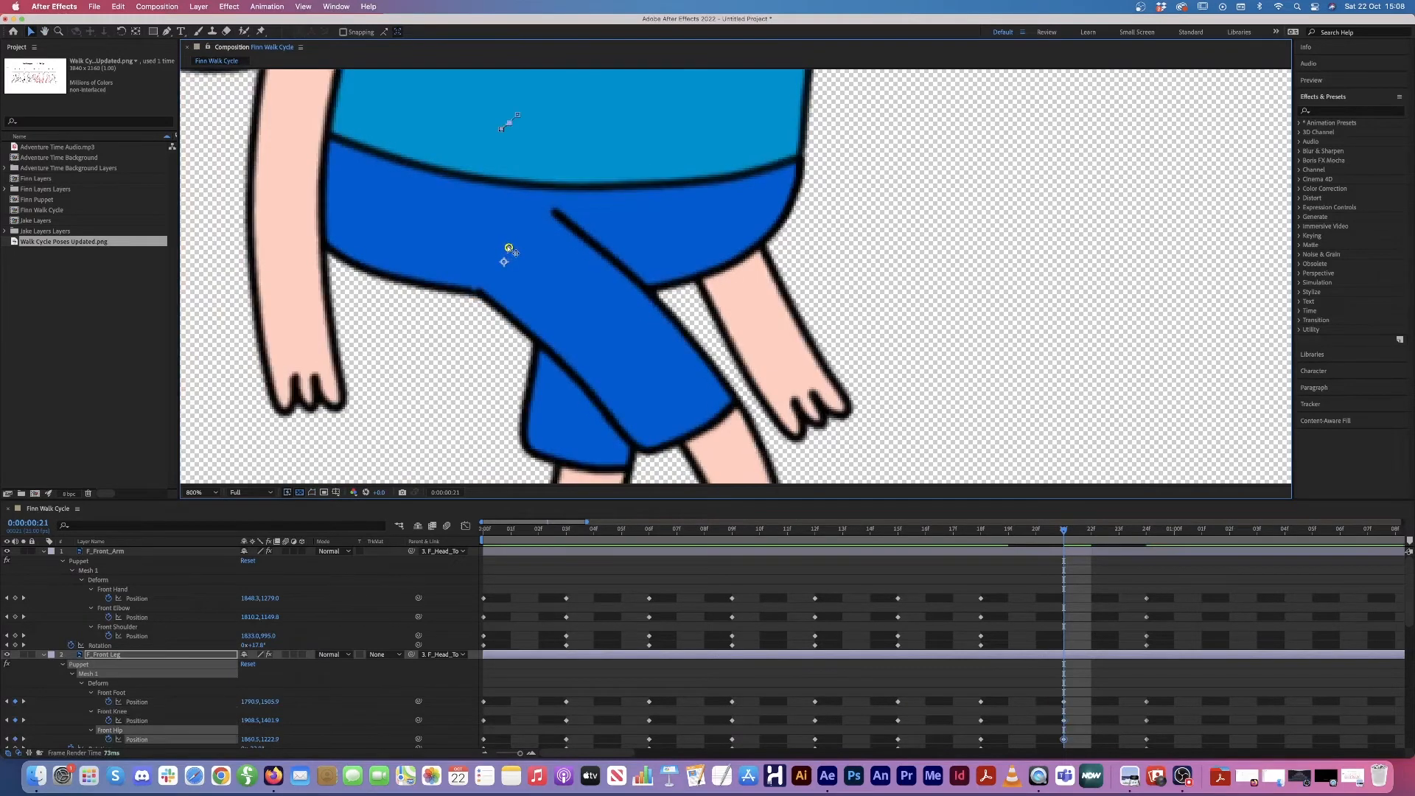
key(comma)
key(comma)
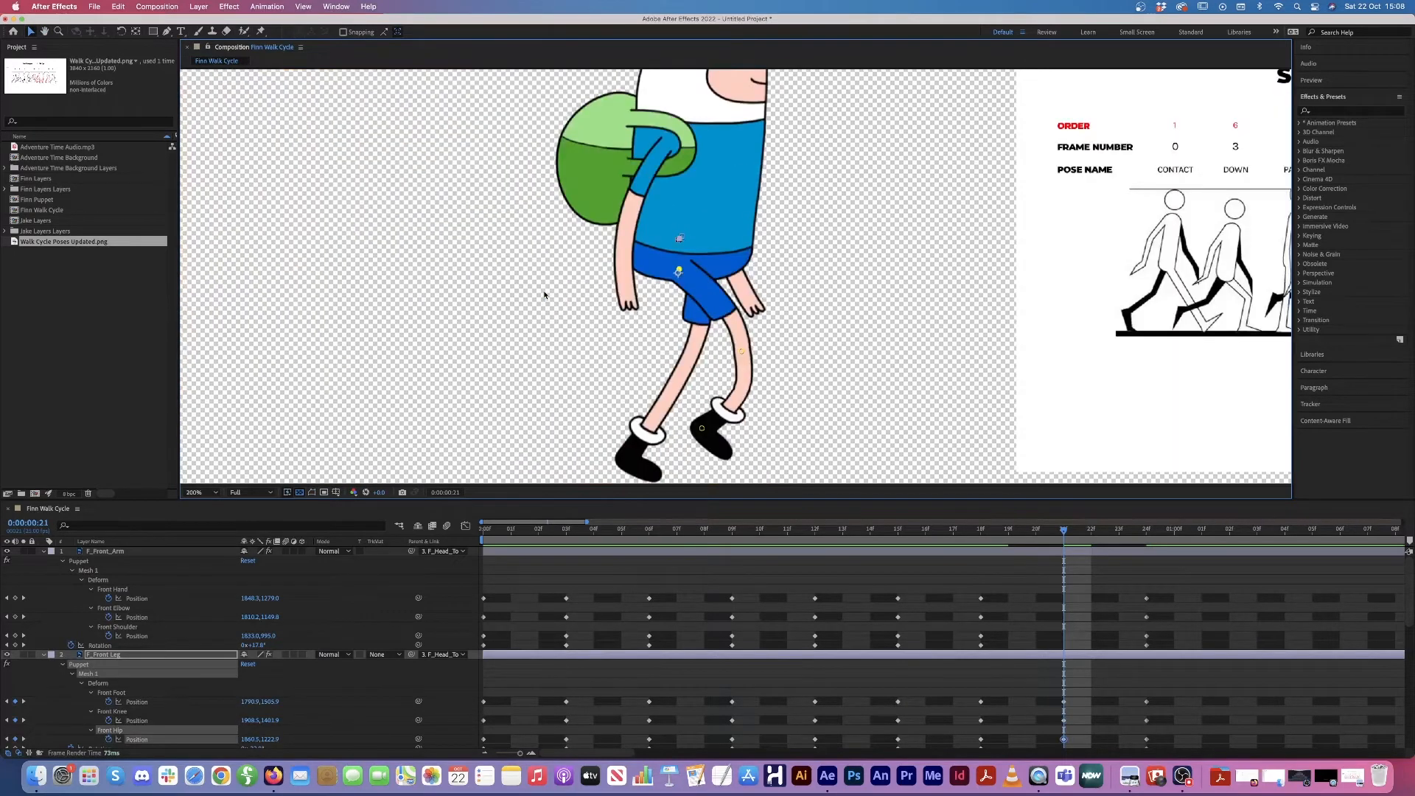
key(comma)
Step: Move F_Back Leg's knee pin slightly backward and its foot pin down and slightly backward at frame 21
click(709, 320)
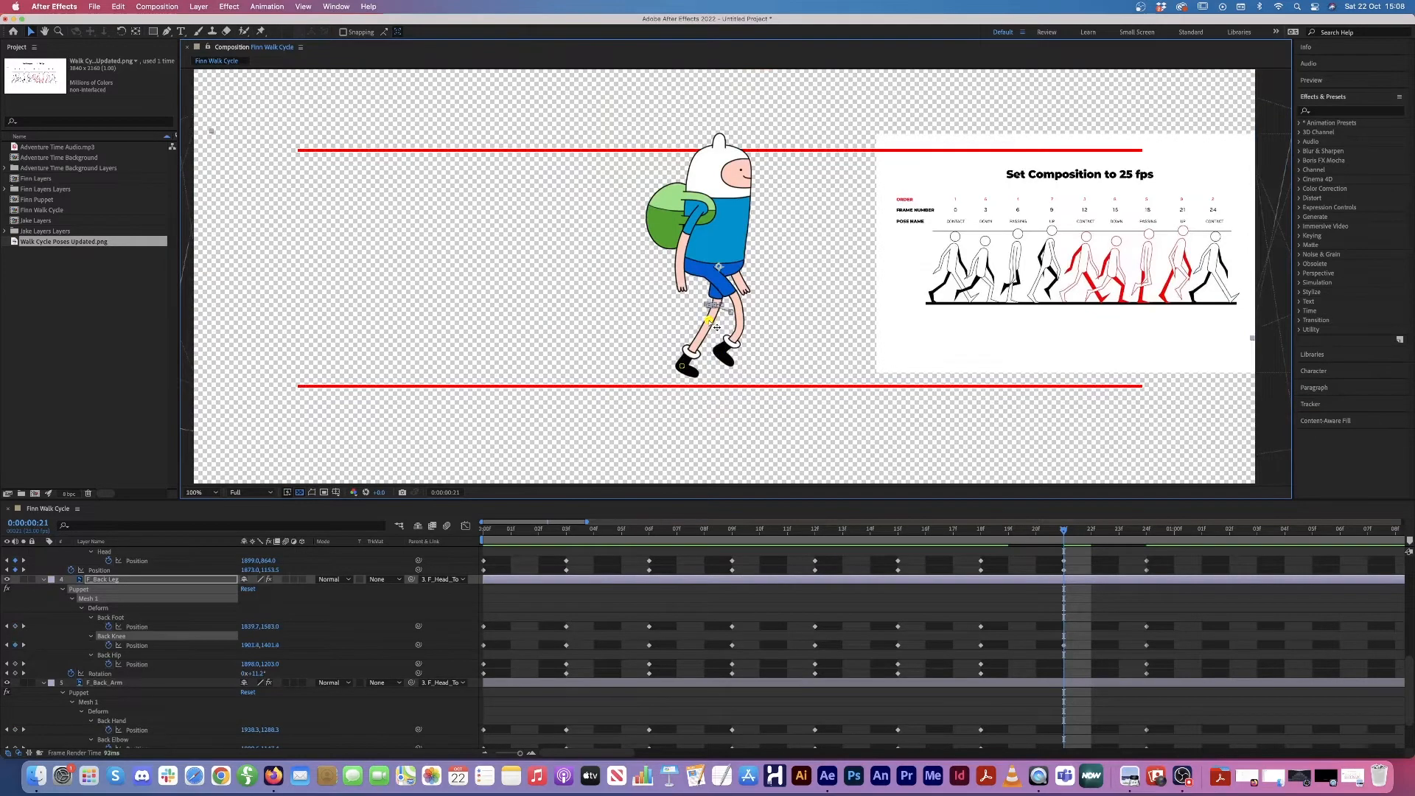
drag(717, 326, 712, 327)
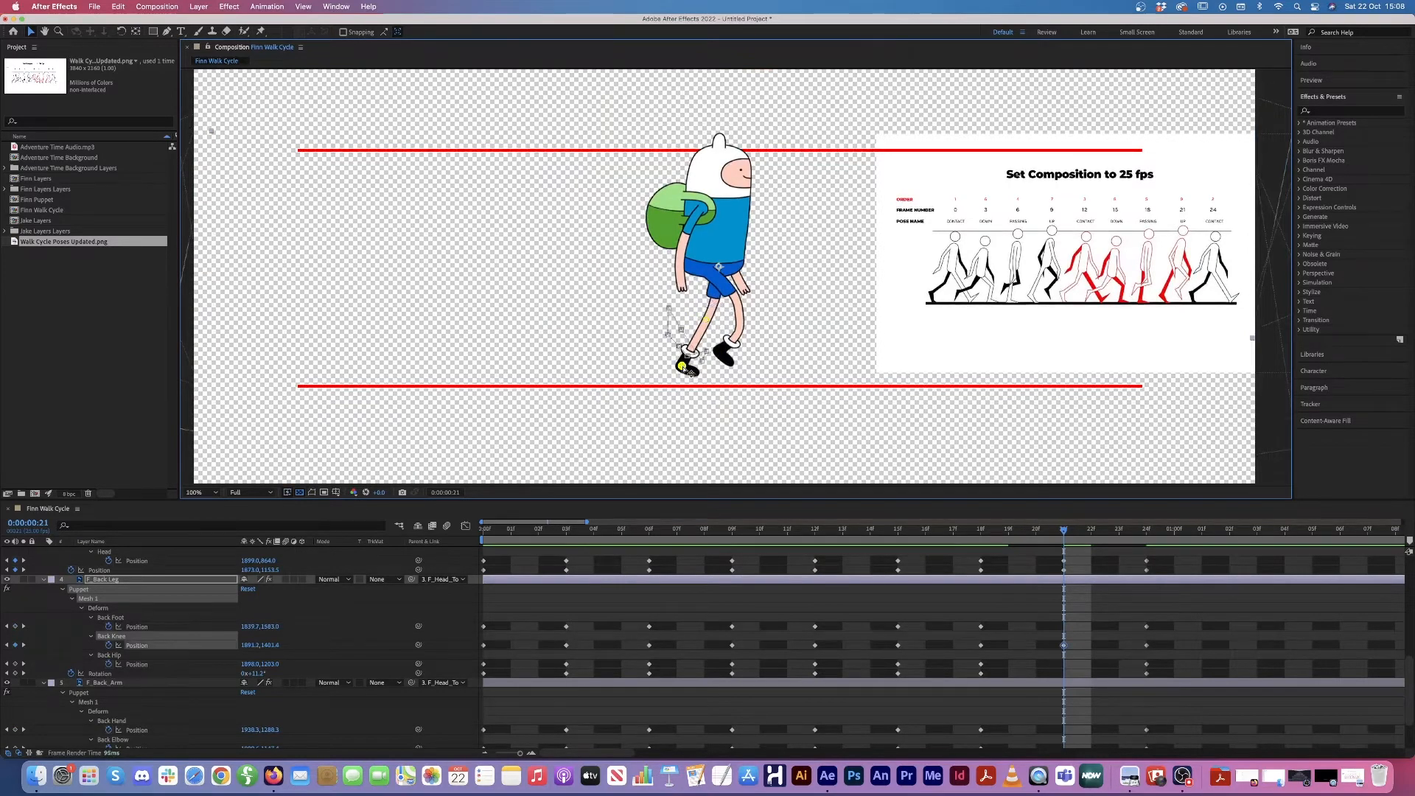
click(682, 367)
drag(682, 366, 679, 377)
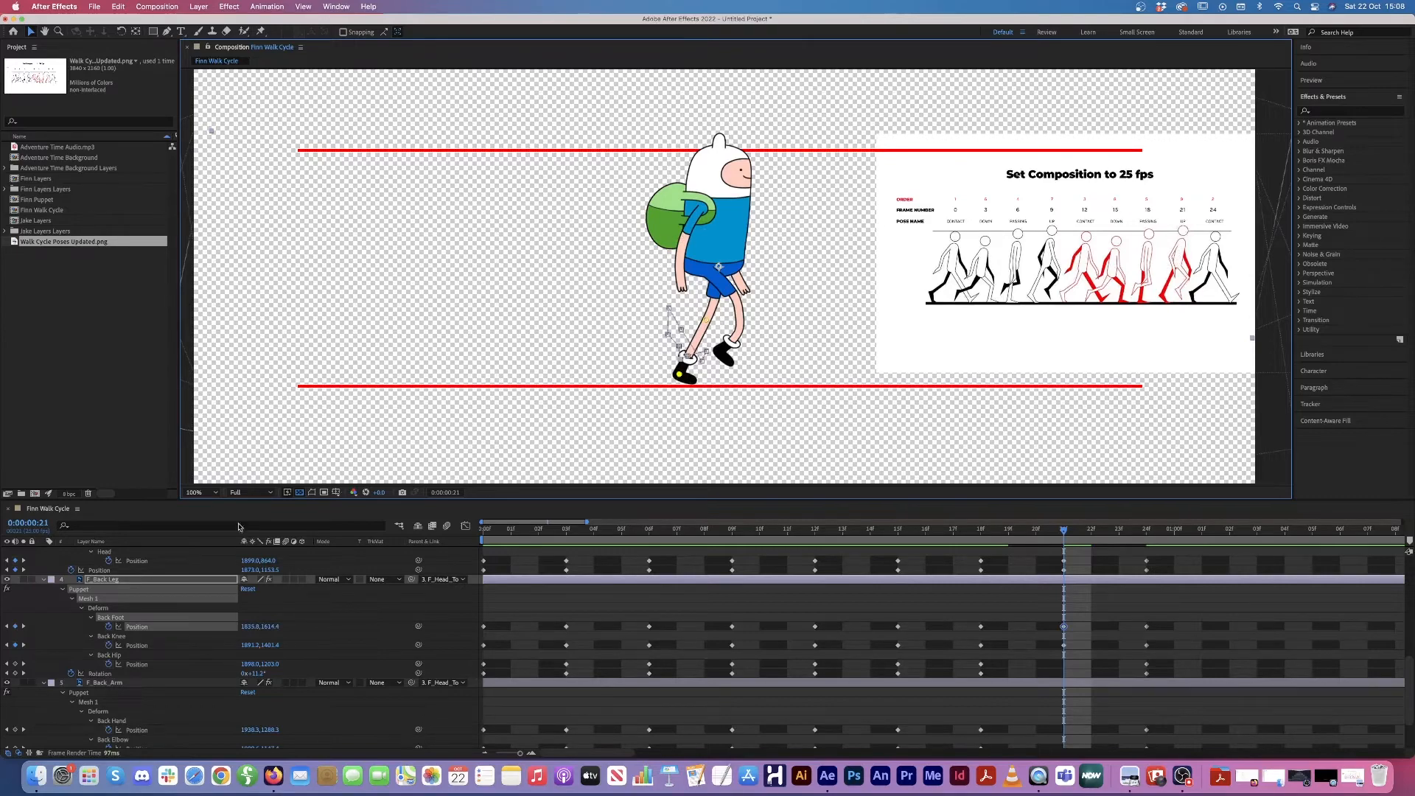
Step: Bend F_Front_Arm at frame 21 by moving its elbow pin backward and its hand pin slightly up and forward
scroll(134, 609, up, 5)
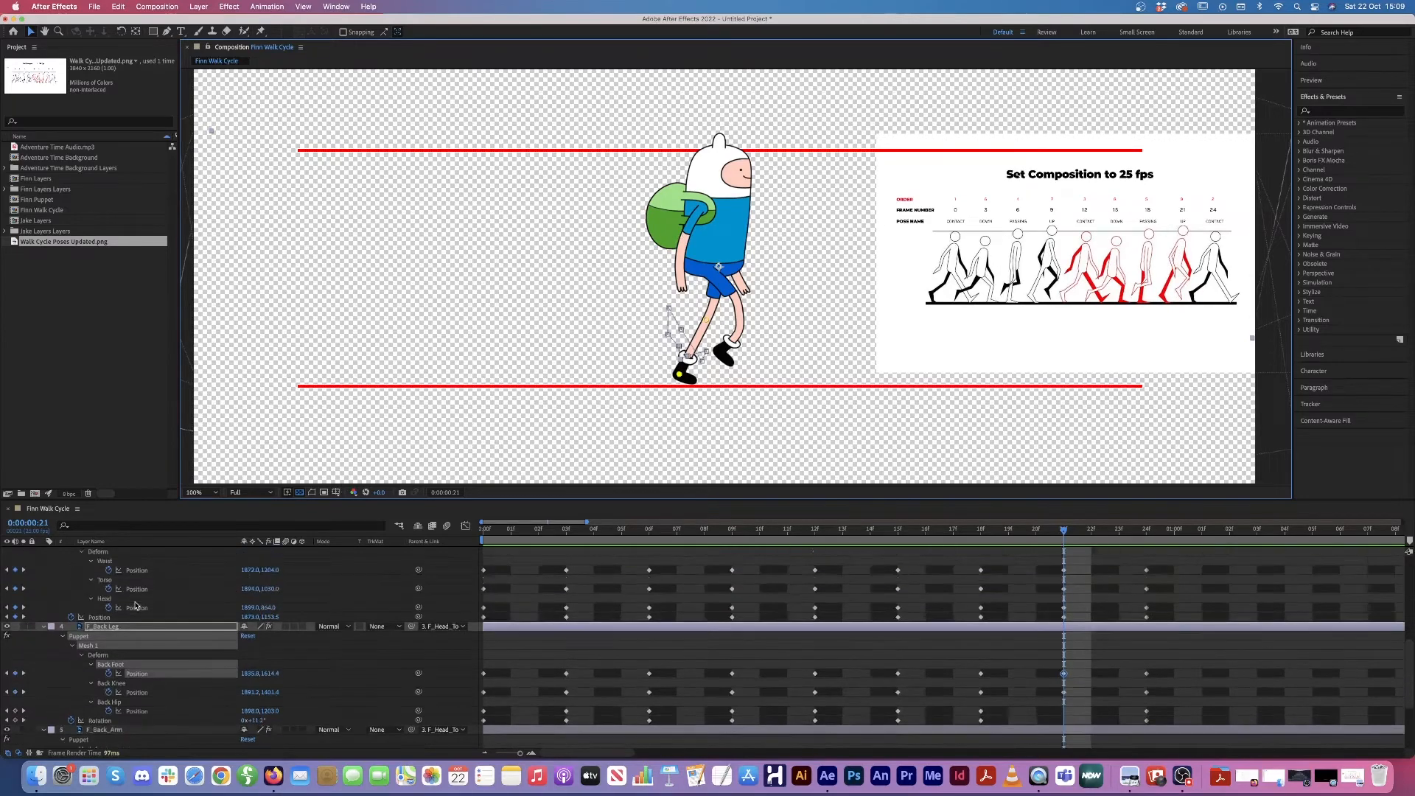
scroll(131, 612, up, 2)
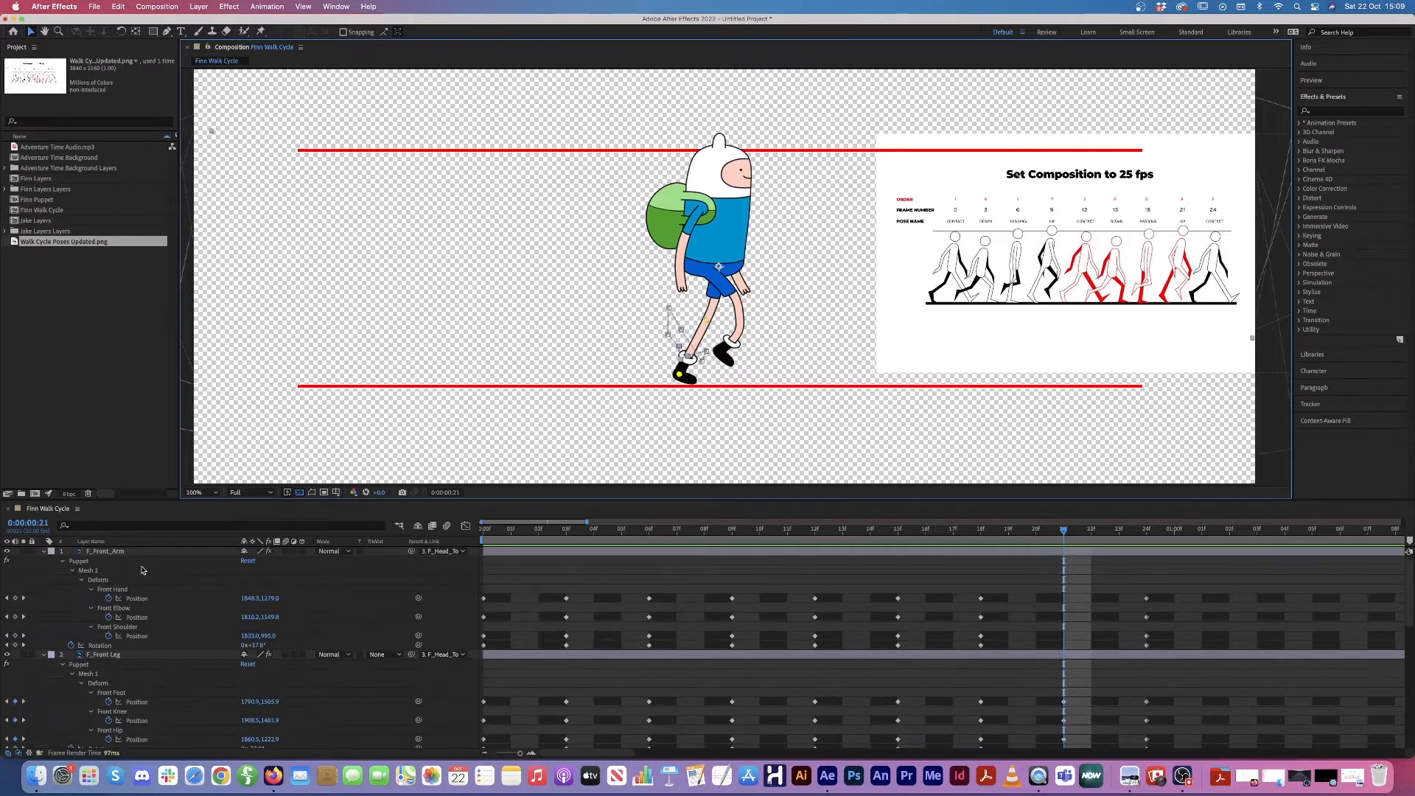
click(144, 542)
click(145, 552)
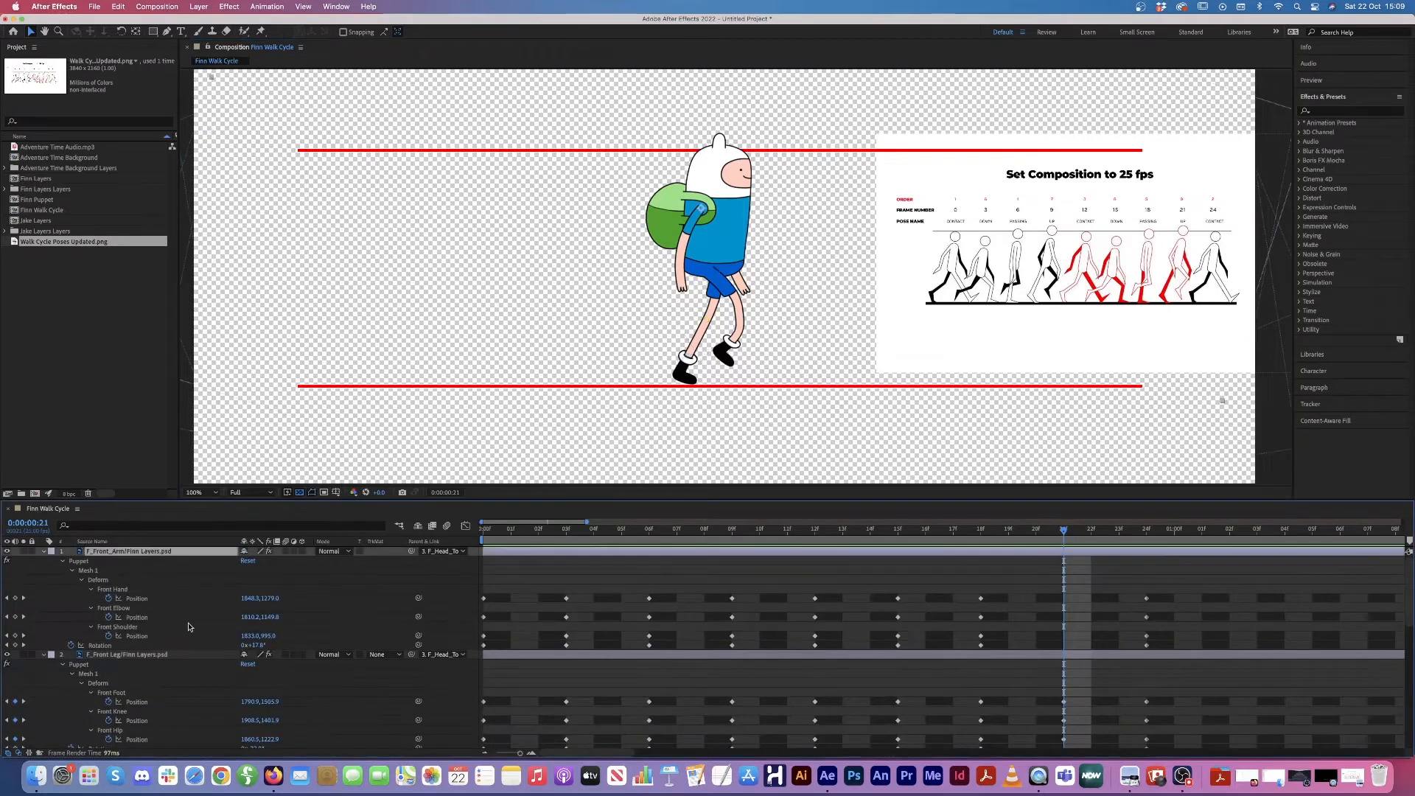
click(118, 609)
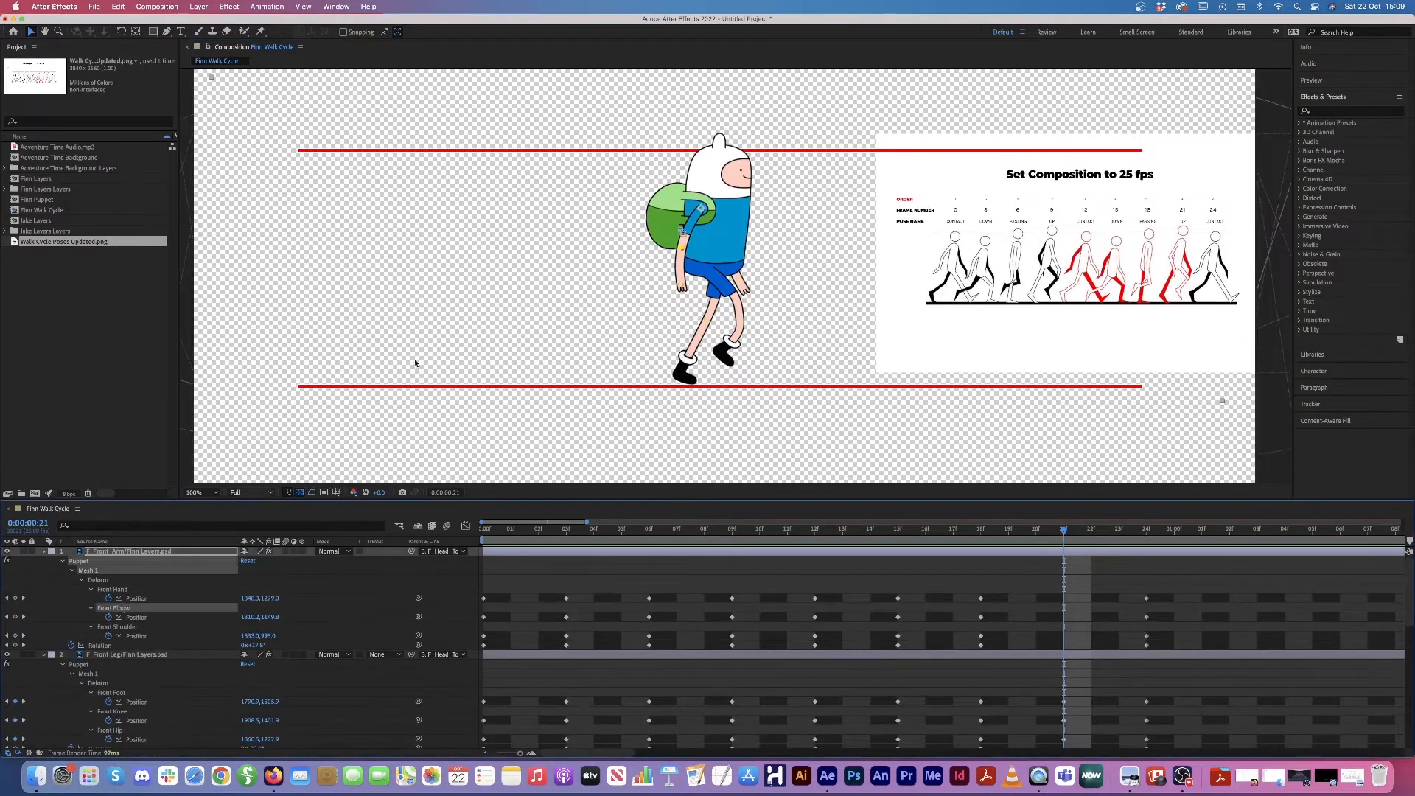
drag(686, 250, 685, 284)
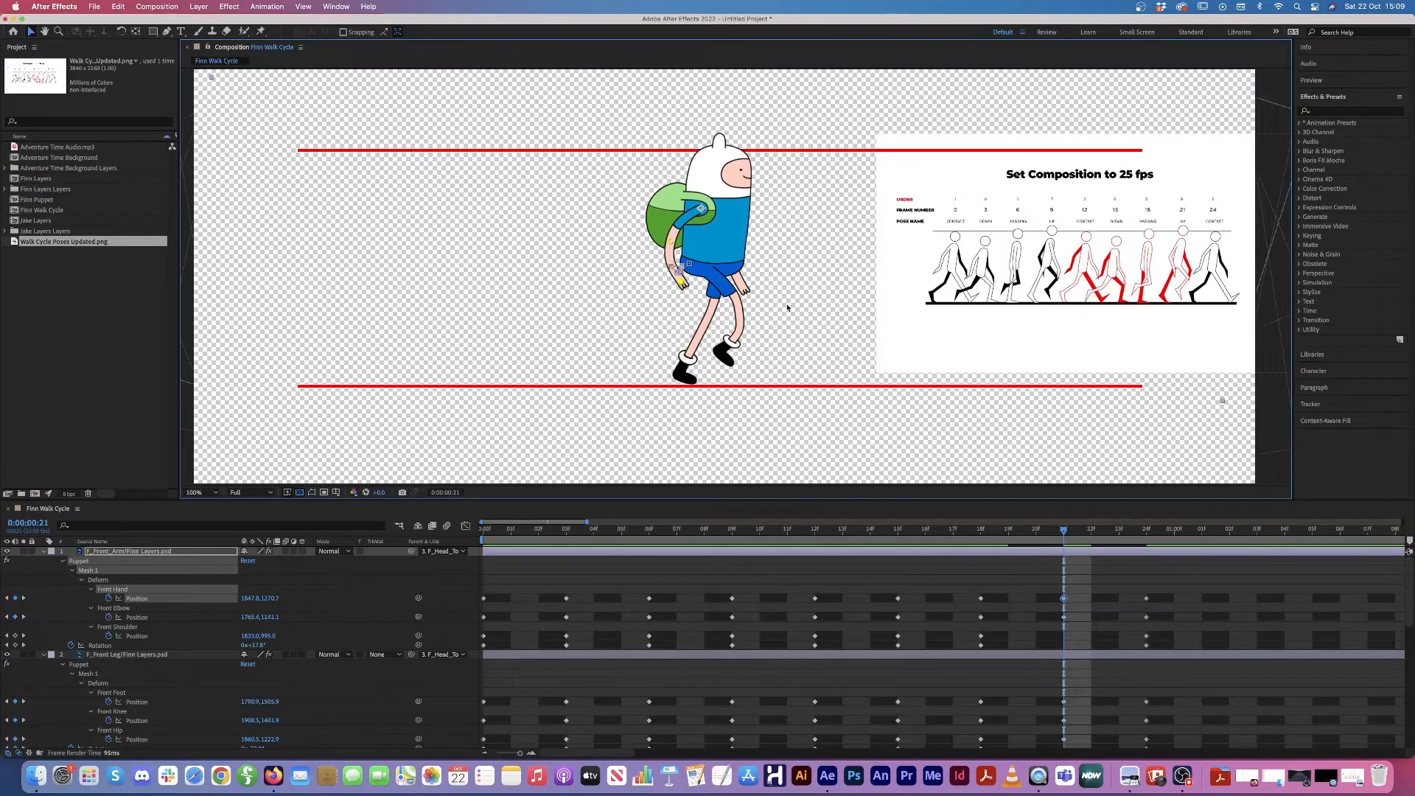
Step: Rotate F_Back_Arm slightly further forward at frame 21 and select its Back Hand pin
scroll(217, 578, down, 6)
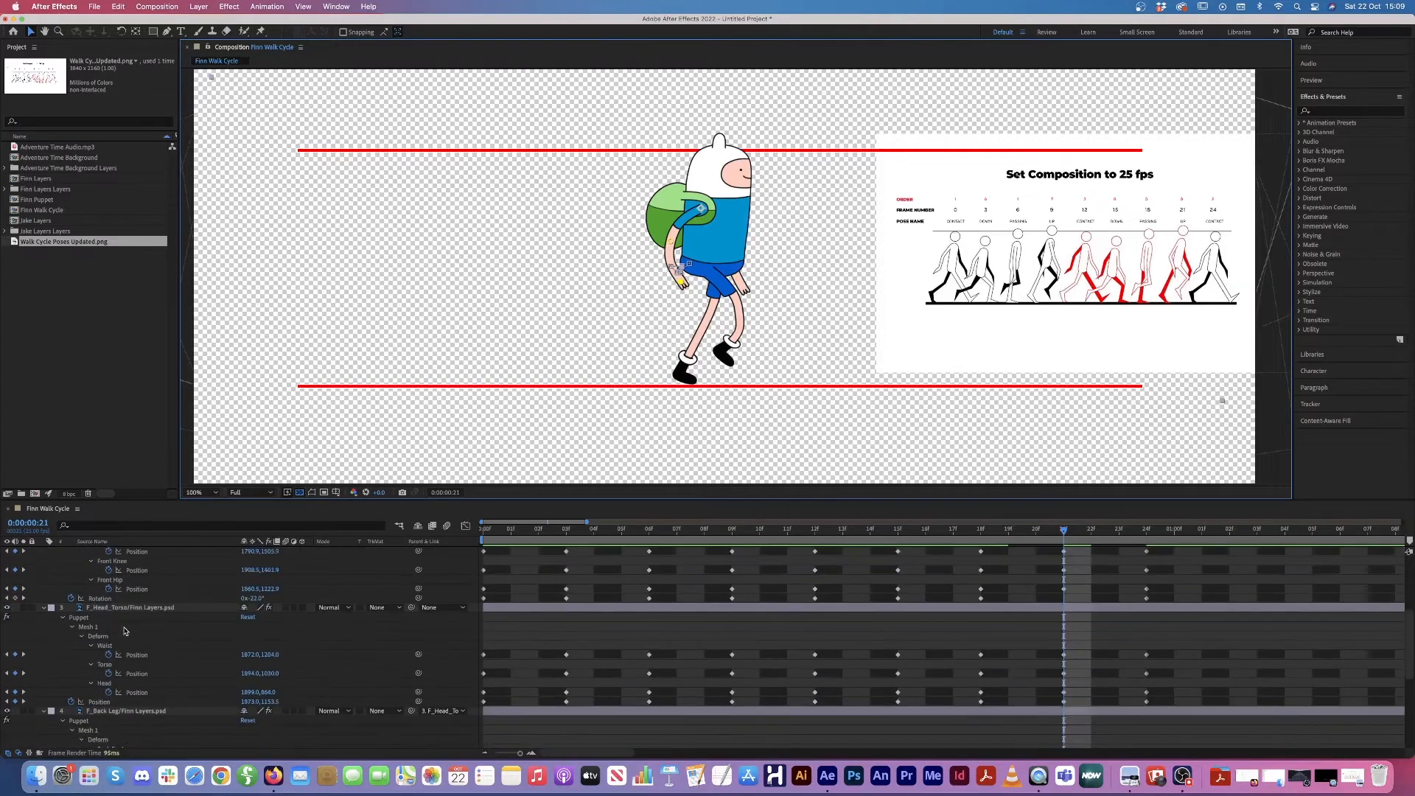
scroll(133, 635, down, 4)
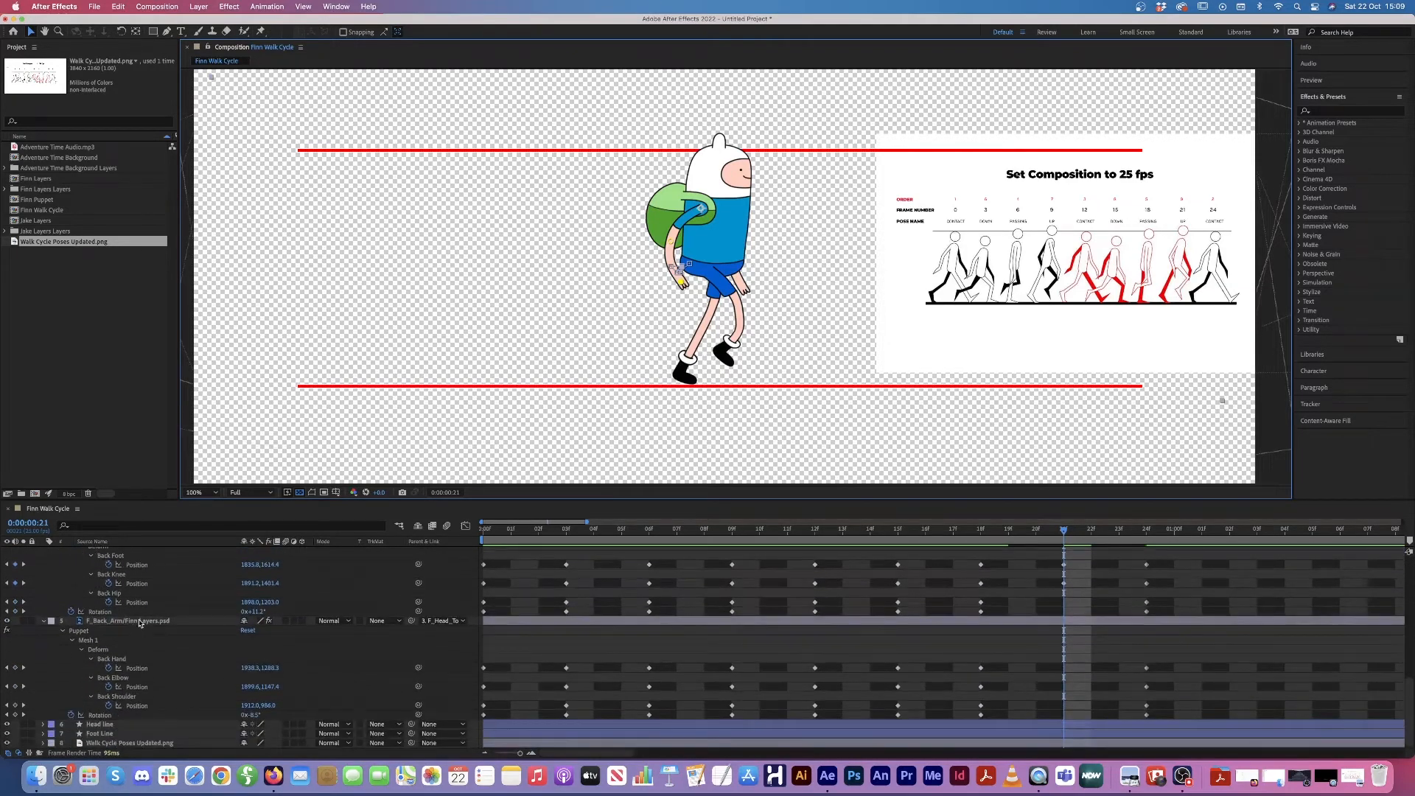
click(140, 621)
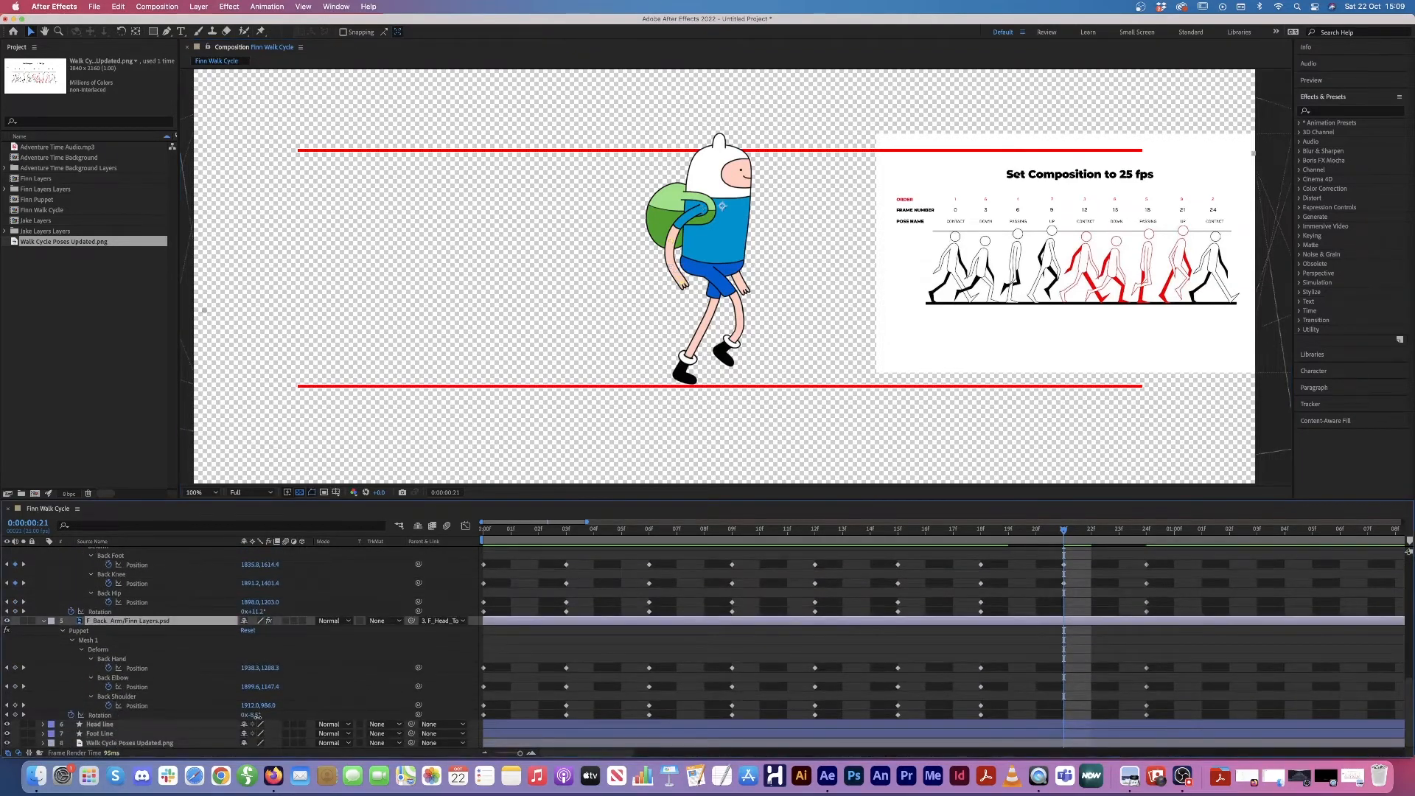
drag(255, 716, 255, 715)
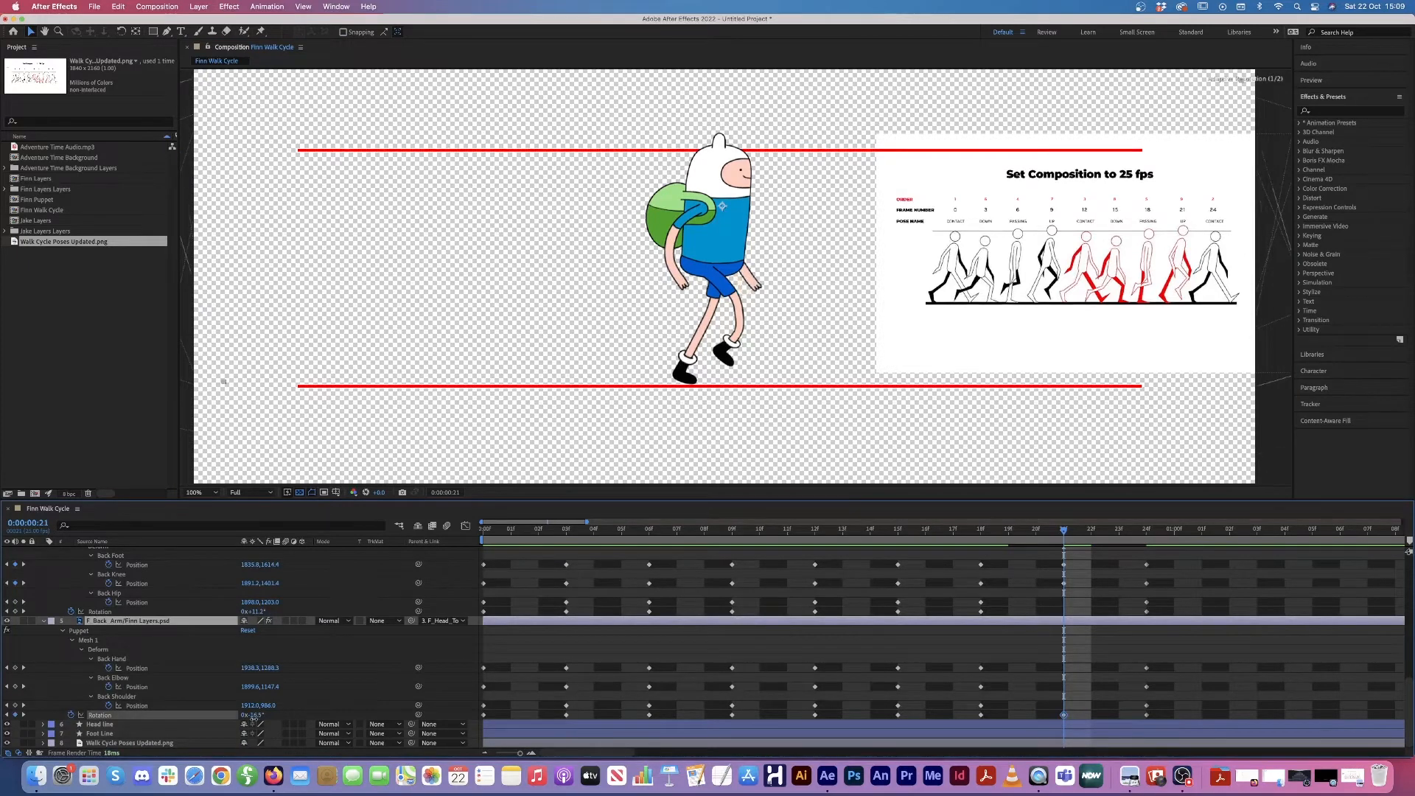
click(113, 659)
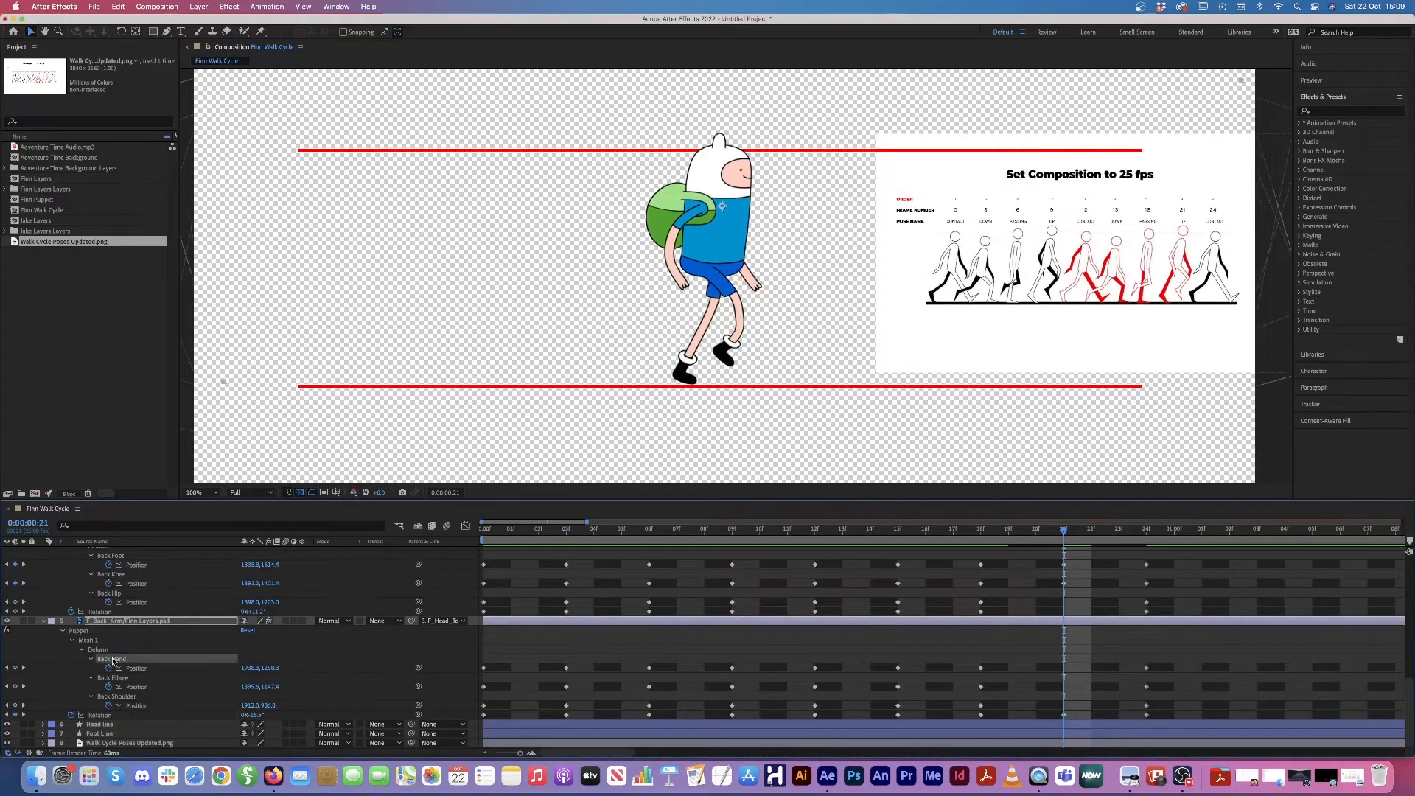
Step: At frame 21, nudge the back hand and elbow pins closer to the body and keyframe the pose's remaining shoulder, hip and rotation properties
drag(763, 295, 760, 288)
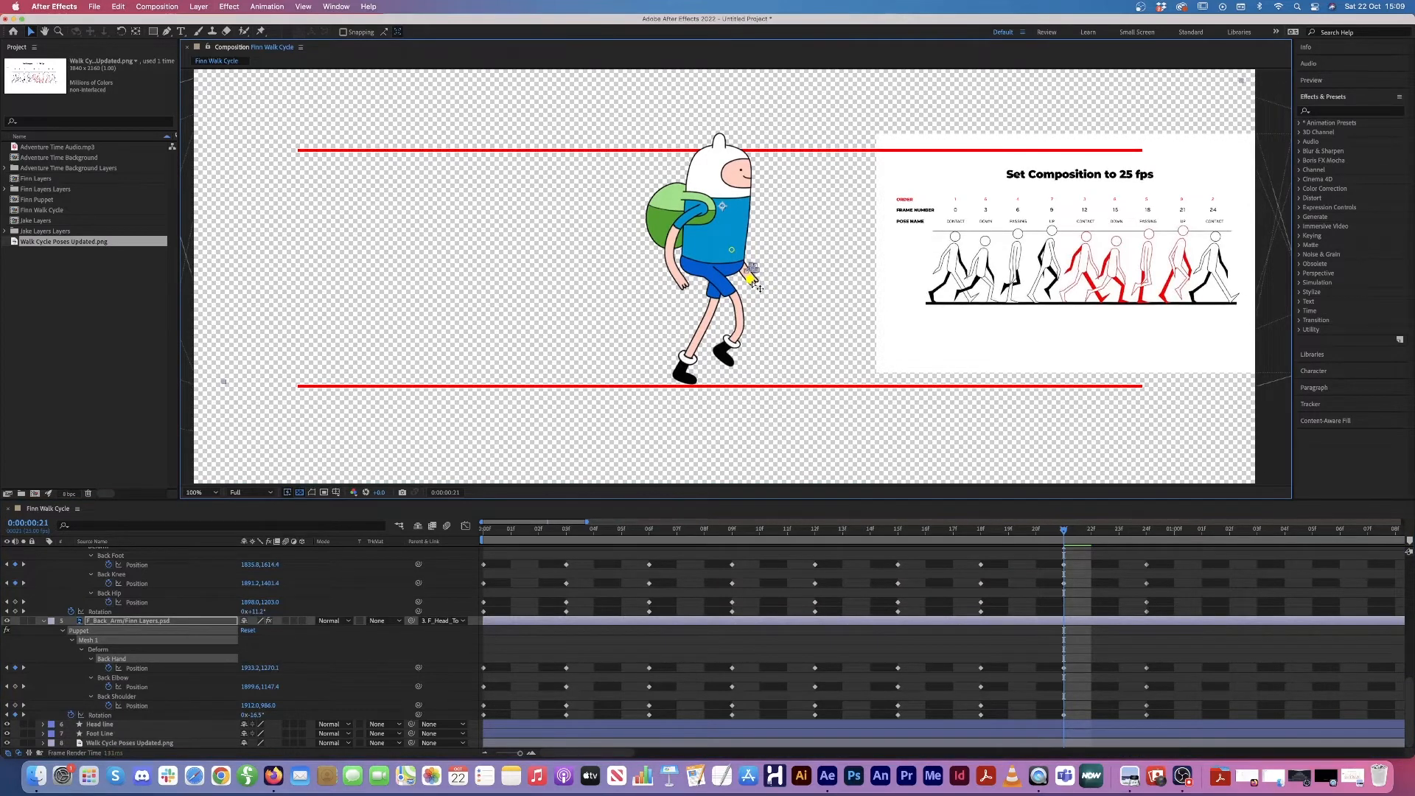
drag(732, 251, 730, 250)
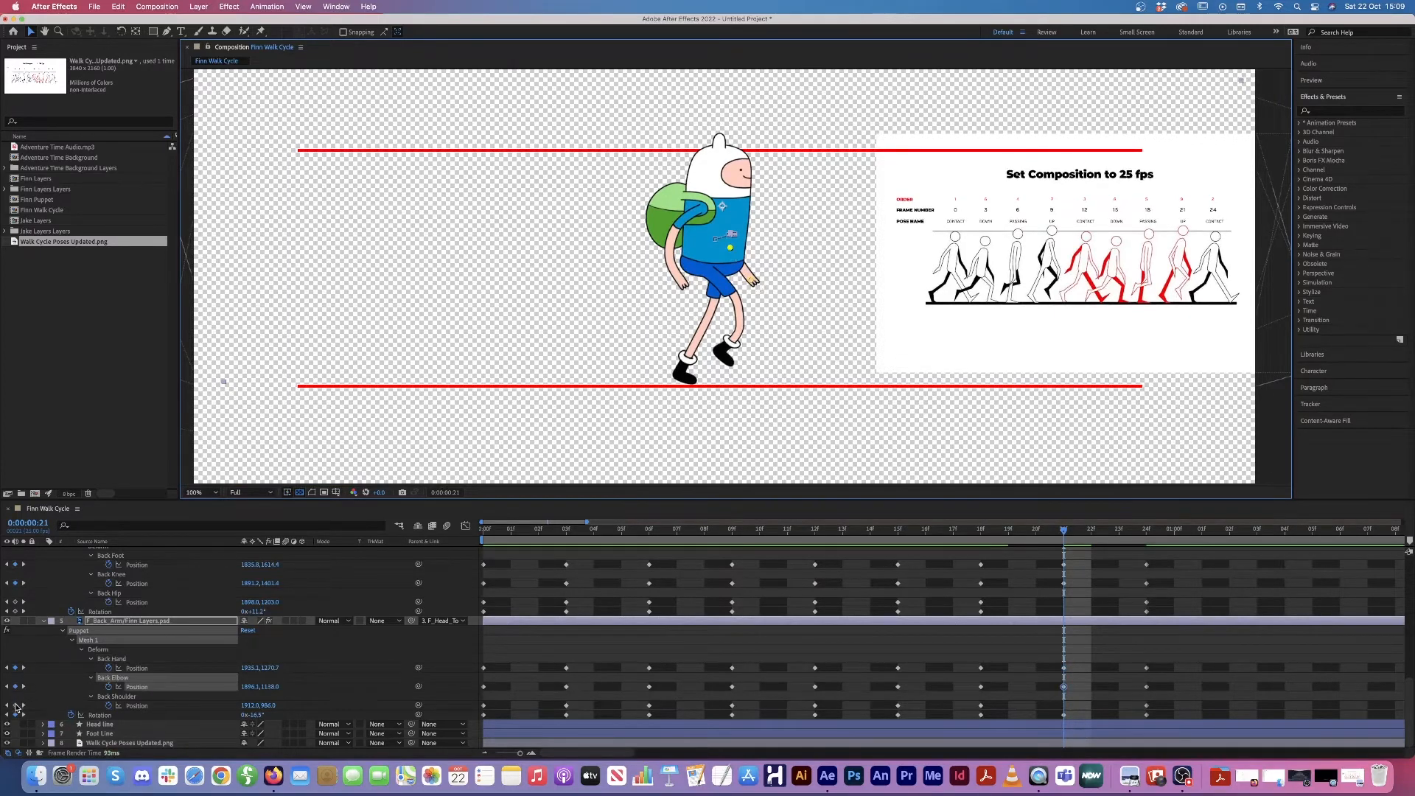
click(16, 603)
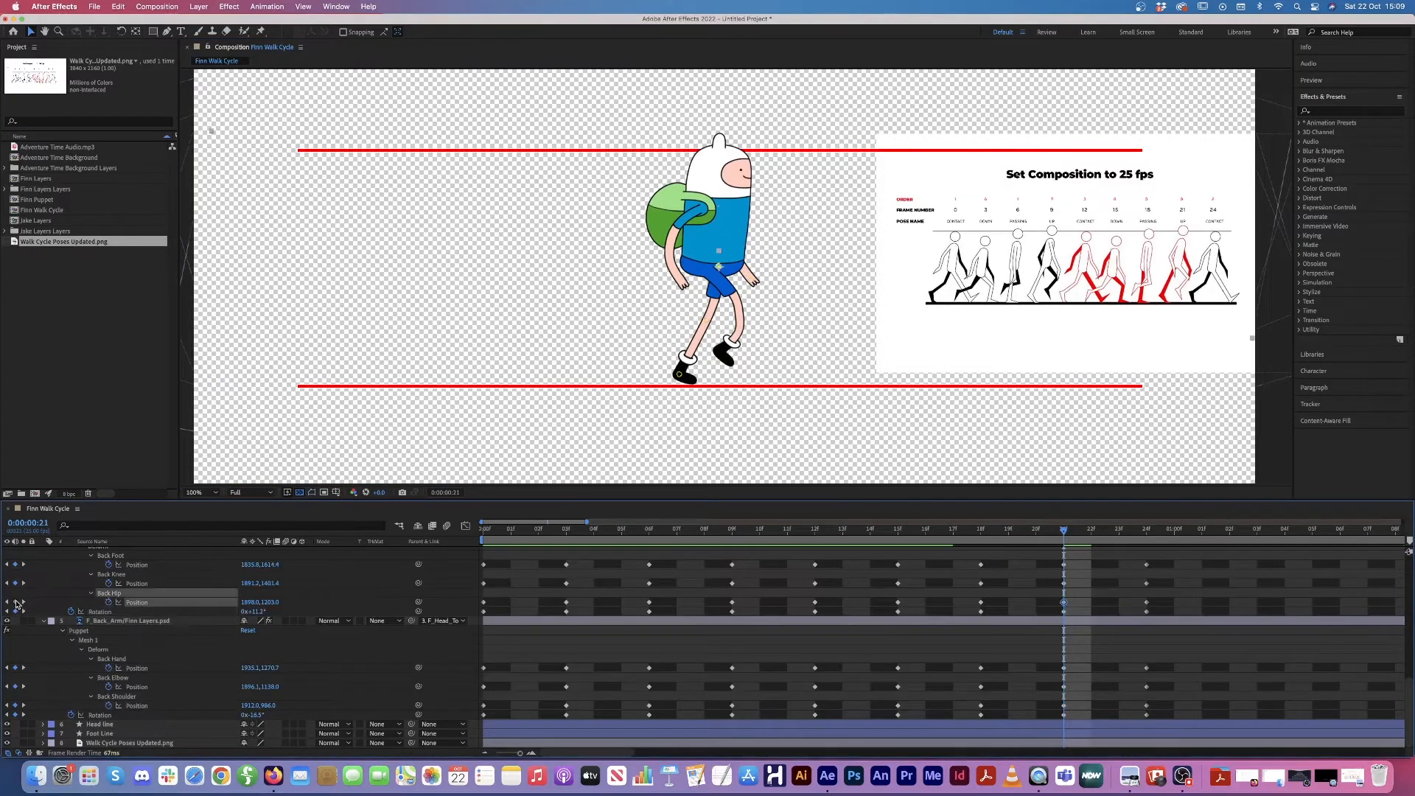
scroll(16, 603, up, 10)
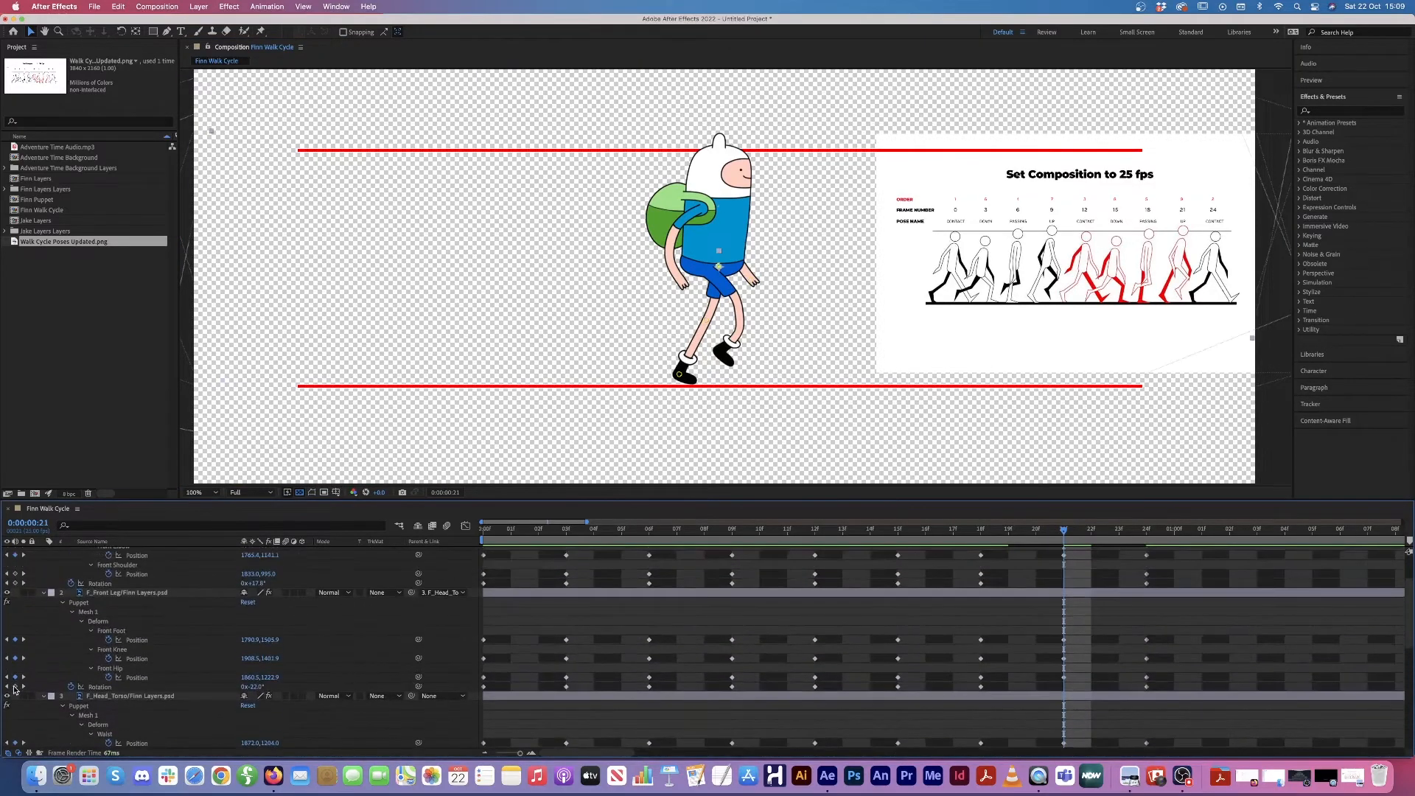
click(15, 686)
click(17, 583)
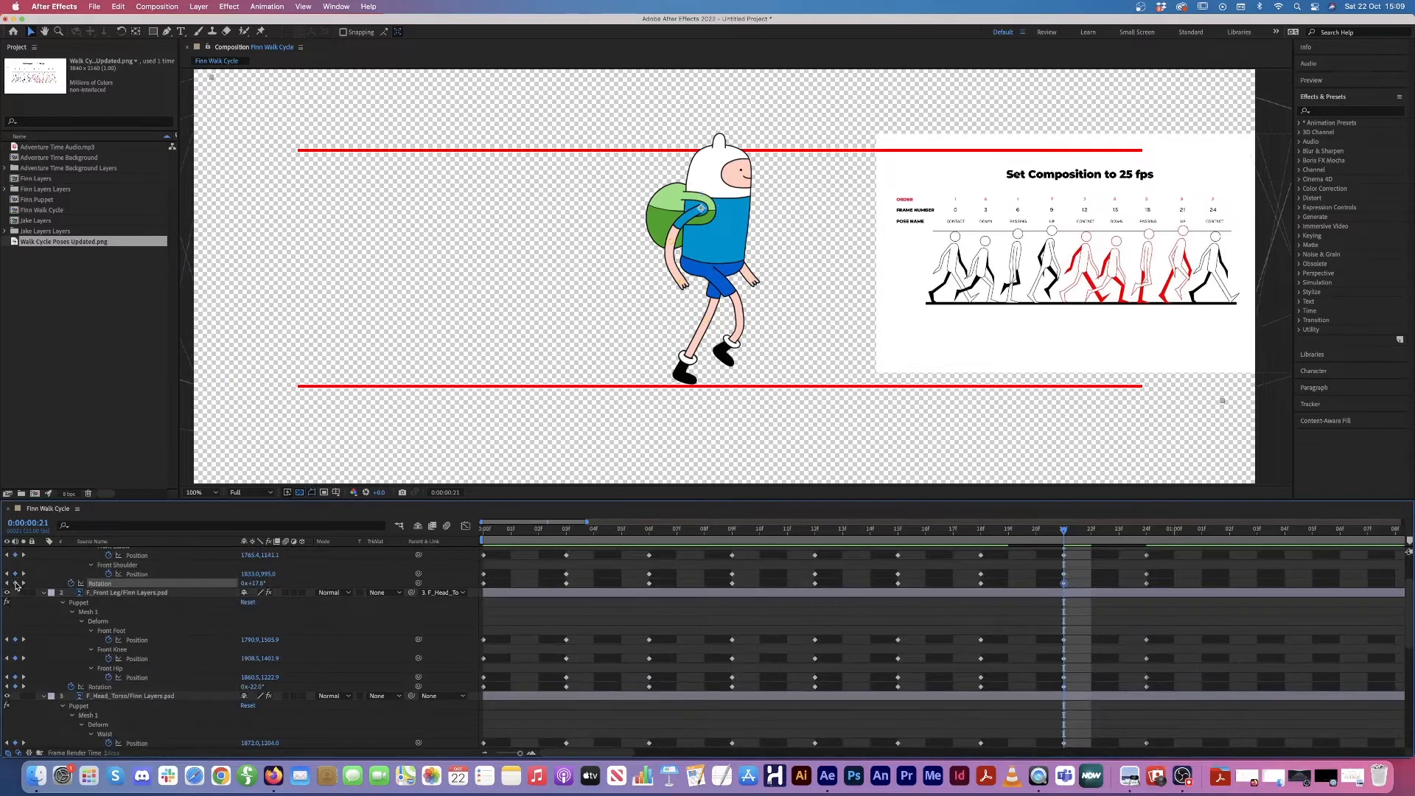
Step: Return to the first frame and examine the character's opening walk pose against the foot line
key(comma)
key(comma)
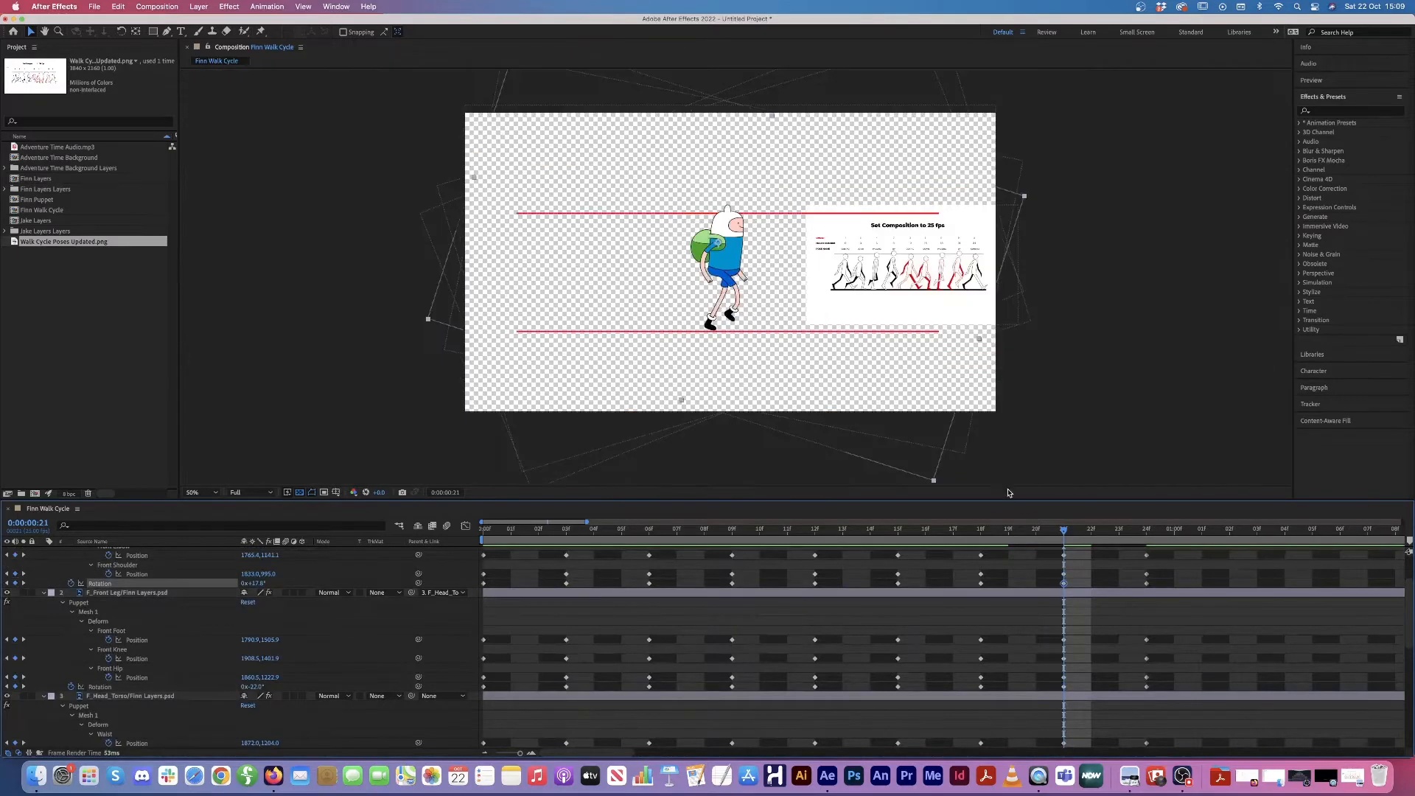
click(480, 533)
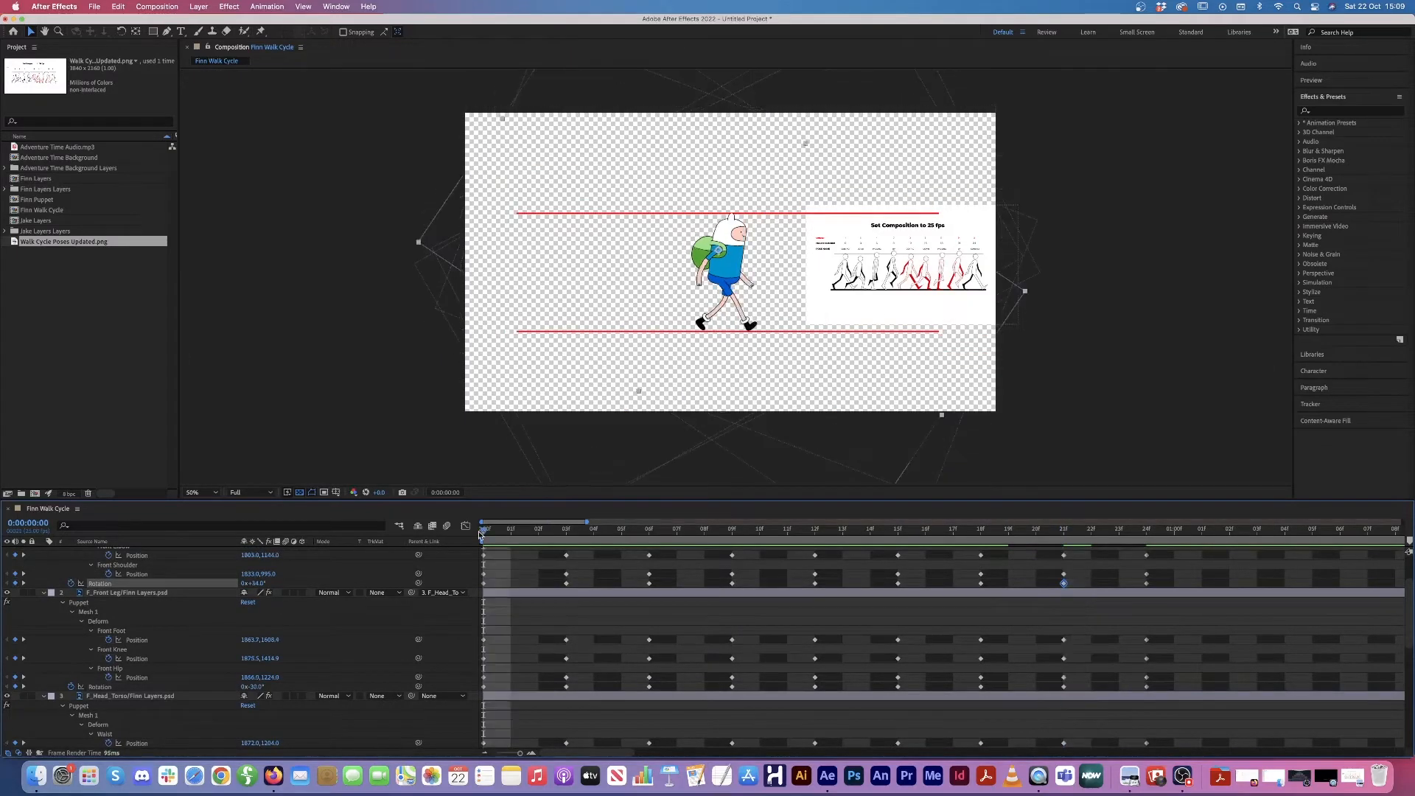
drag(484, 535, 427, 597)
scroll(696, 368, up, 4)
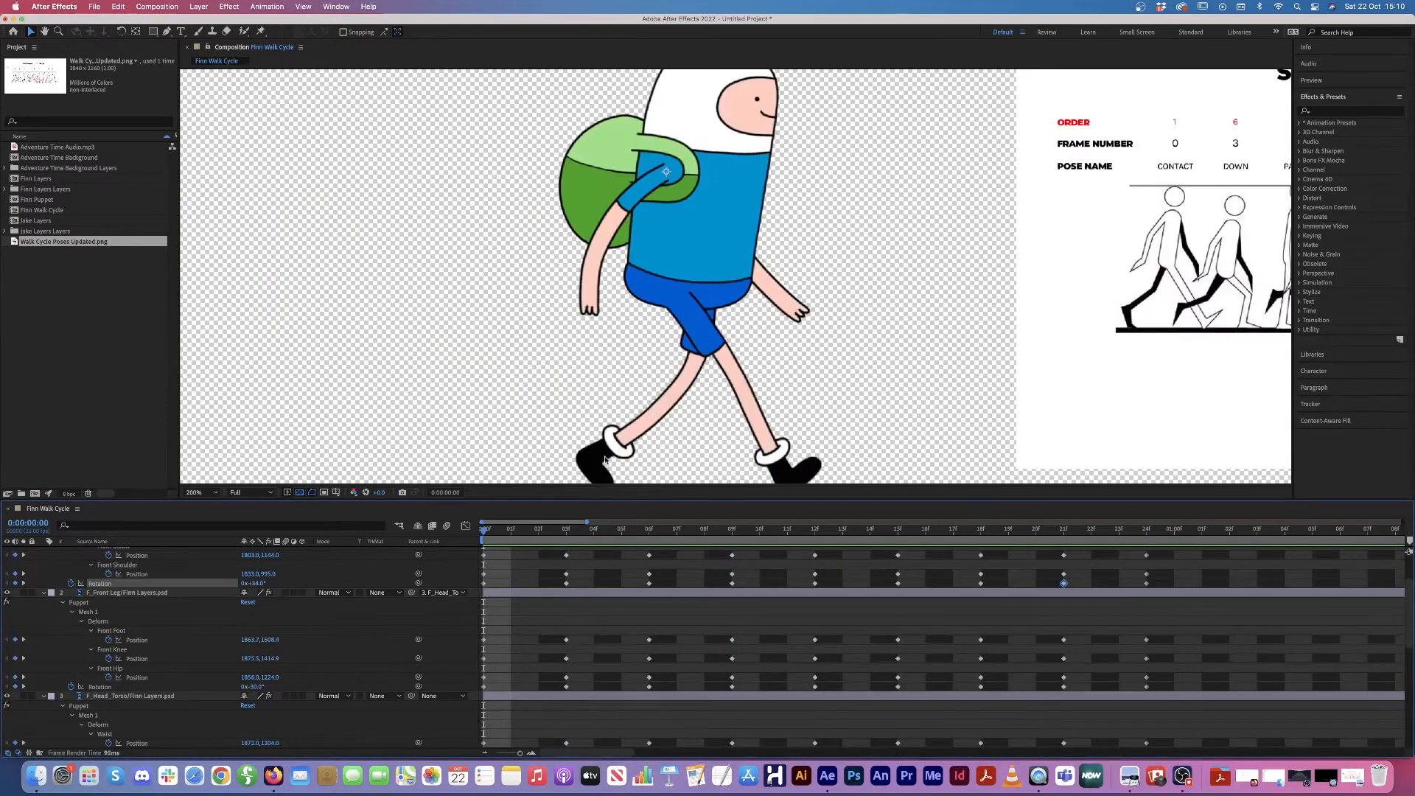
scroll(696, 397, down, 2)
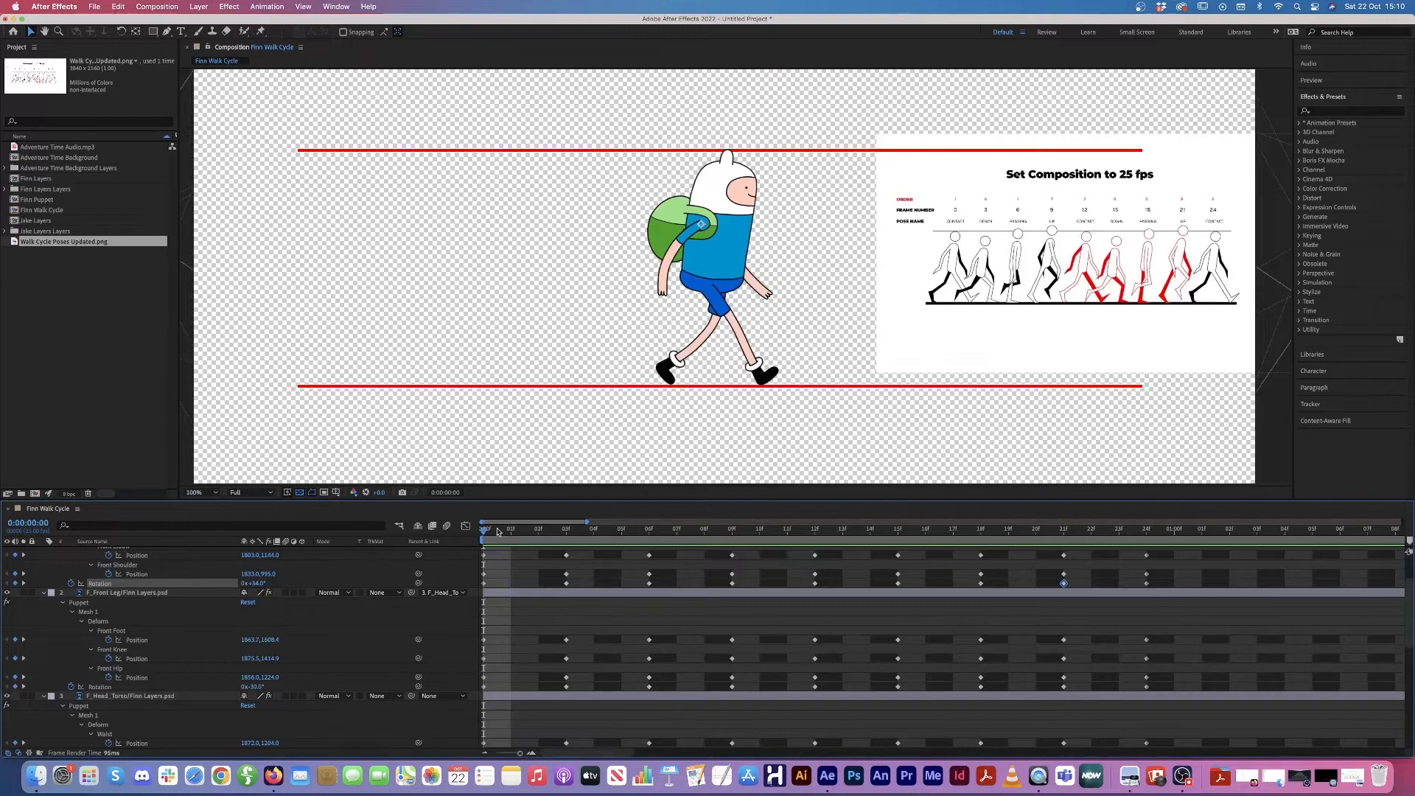
Step: At frame 4, raise the front foot pin so the sole meets the foot line and adjust the front knee pin
drag(499, 532, 597, 537)
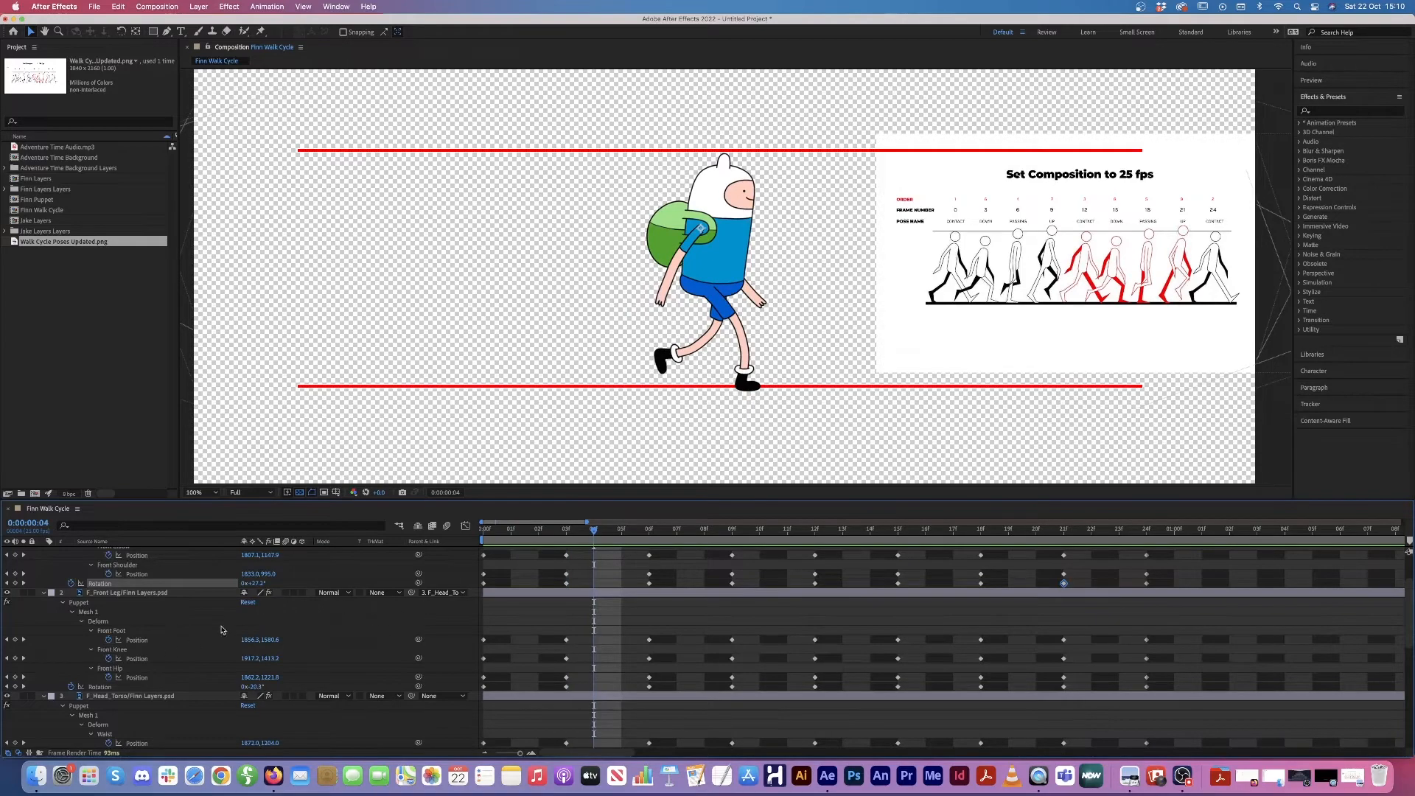
click(118, 632)
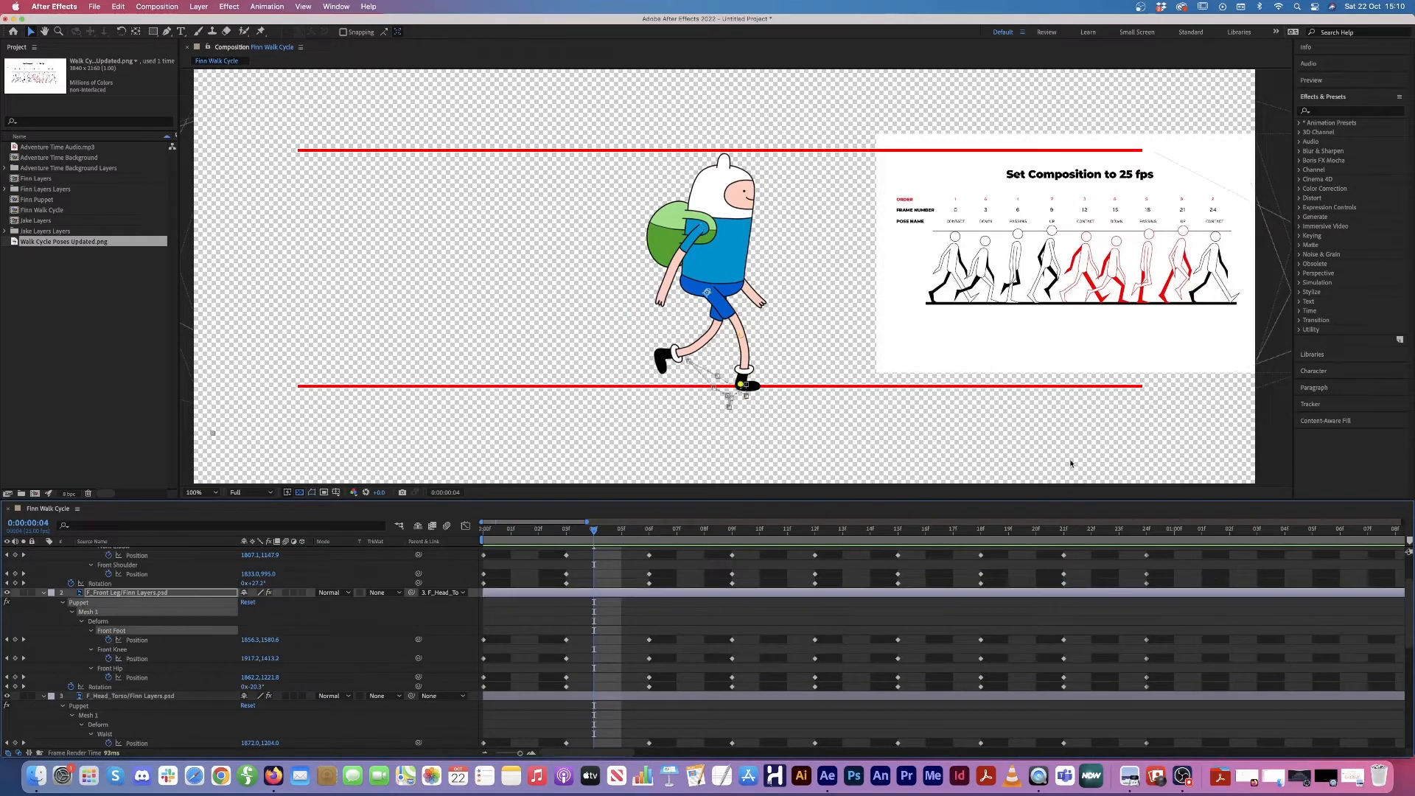
scroll(790, 374, up, 1)
scroll(768, 438, down, 1)
drag(741, 386, 748, 340)
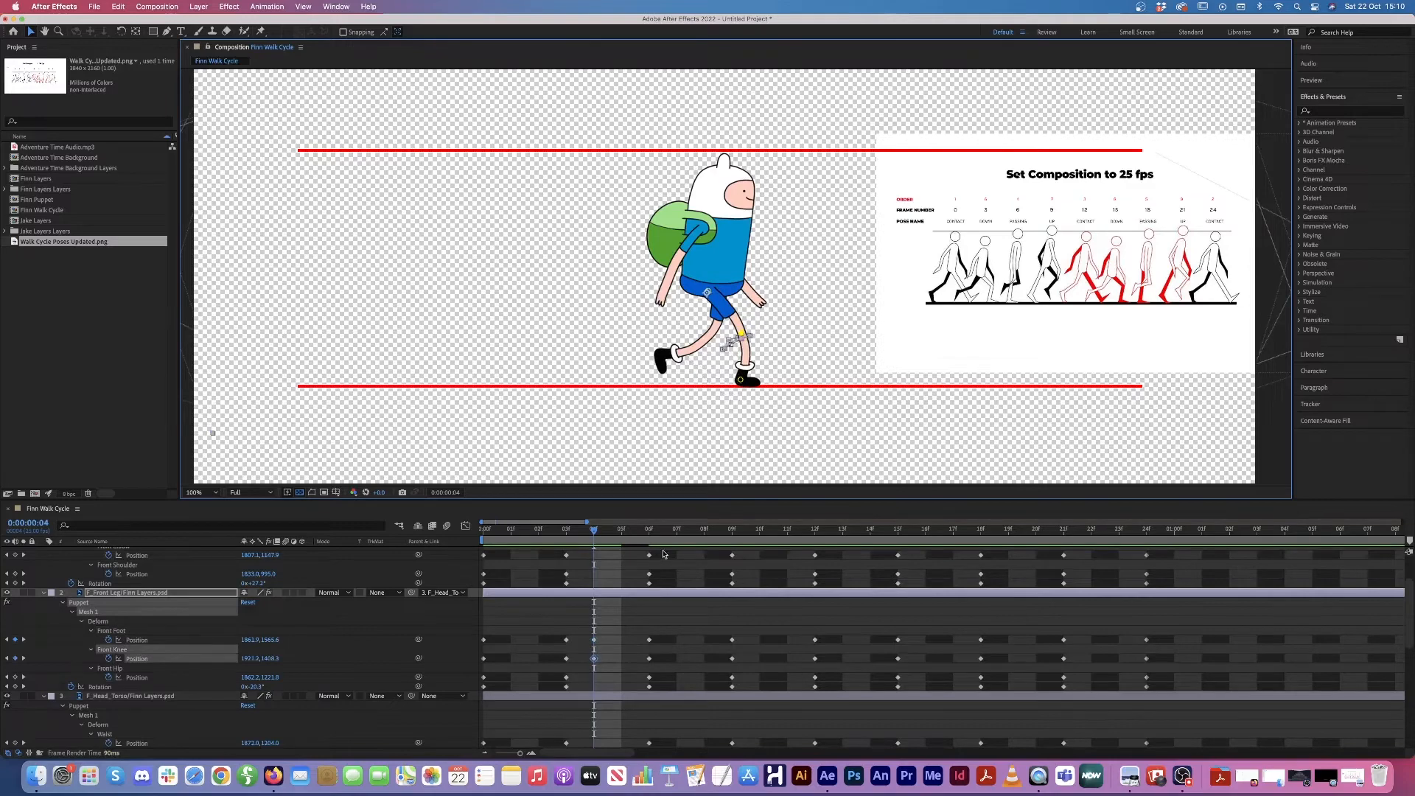
Step: At frame 5, lift the front foot pin slightly so the shoe rests on the foot line
scroll(663, 554, up, 1)
click(620, 531)
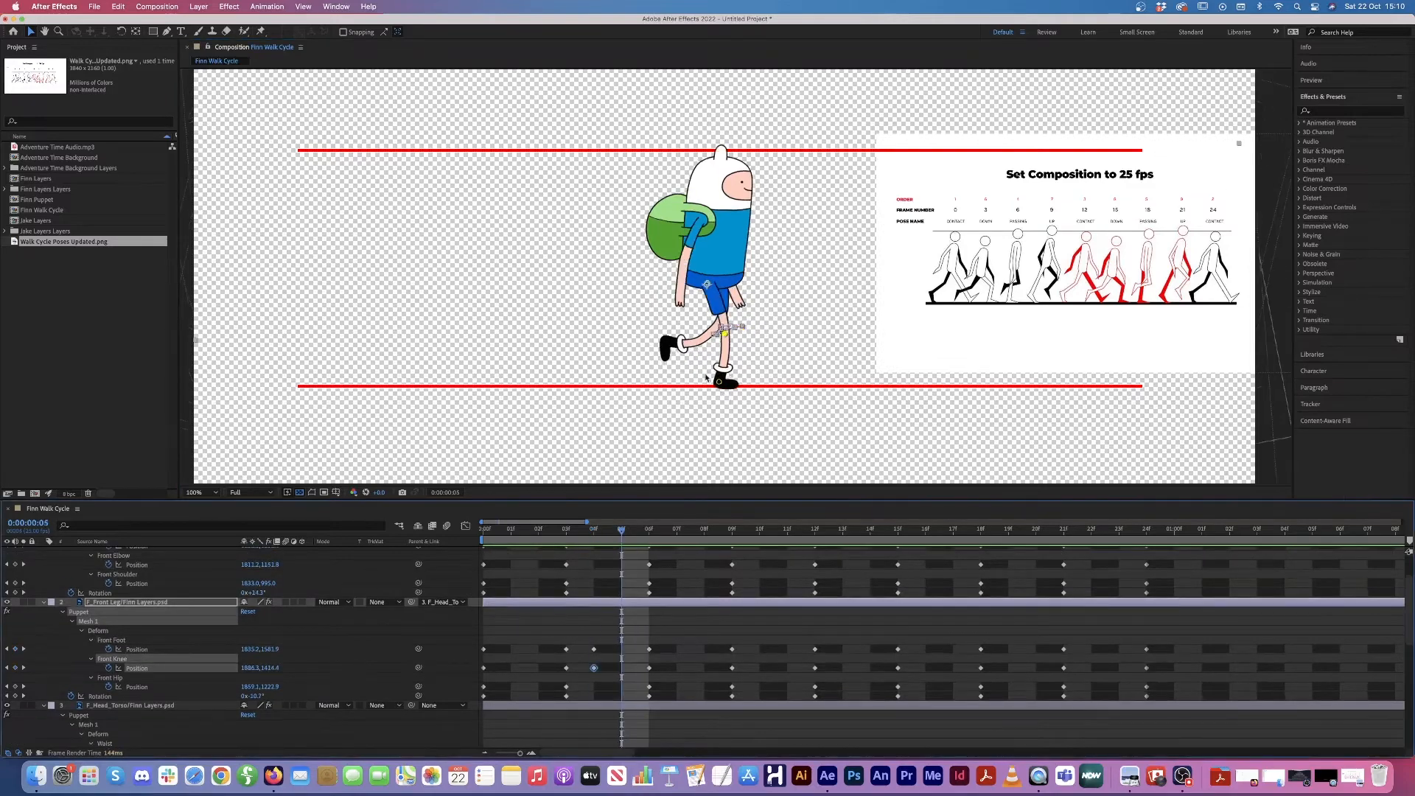
drag(719, 382, 719, 379)
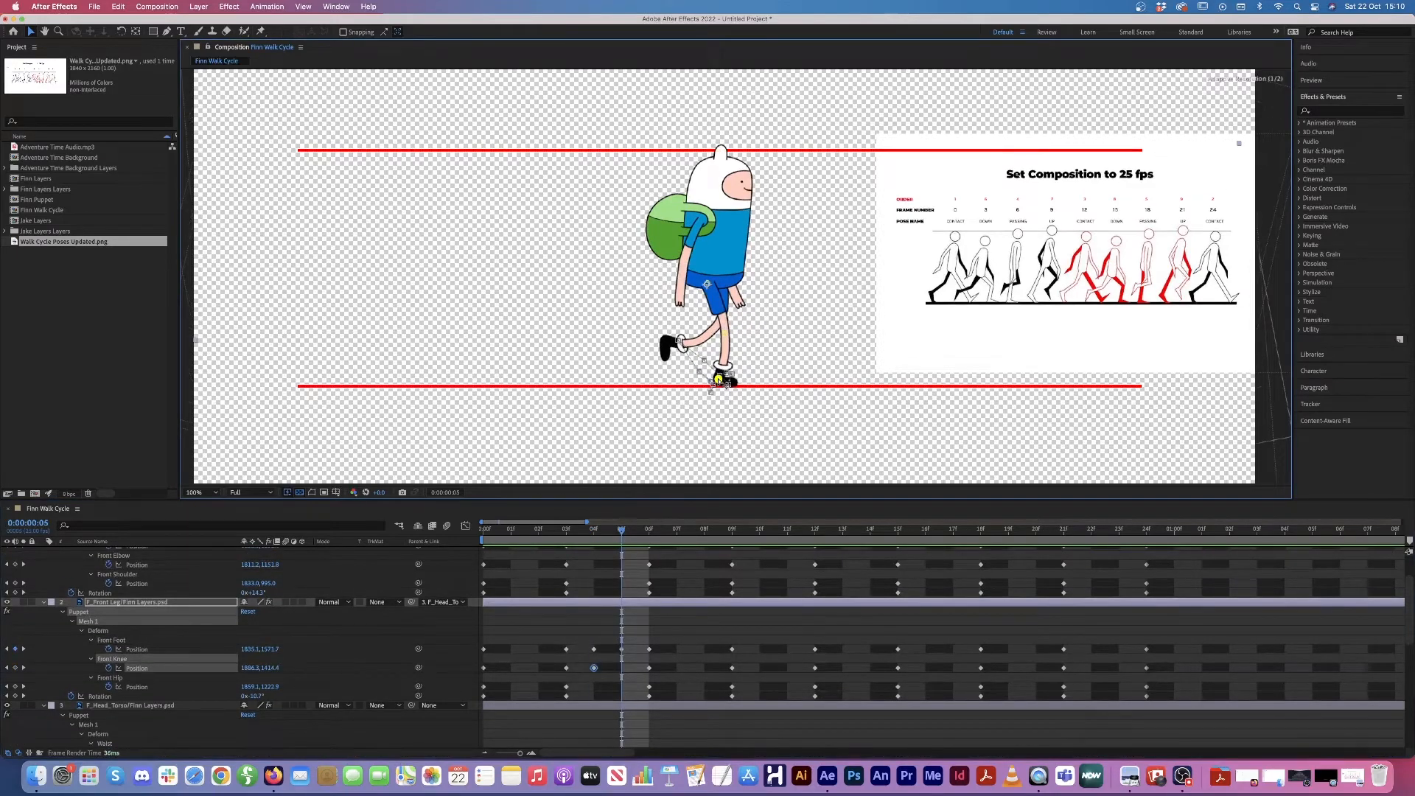
click(719, 379)
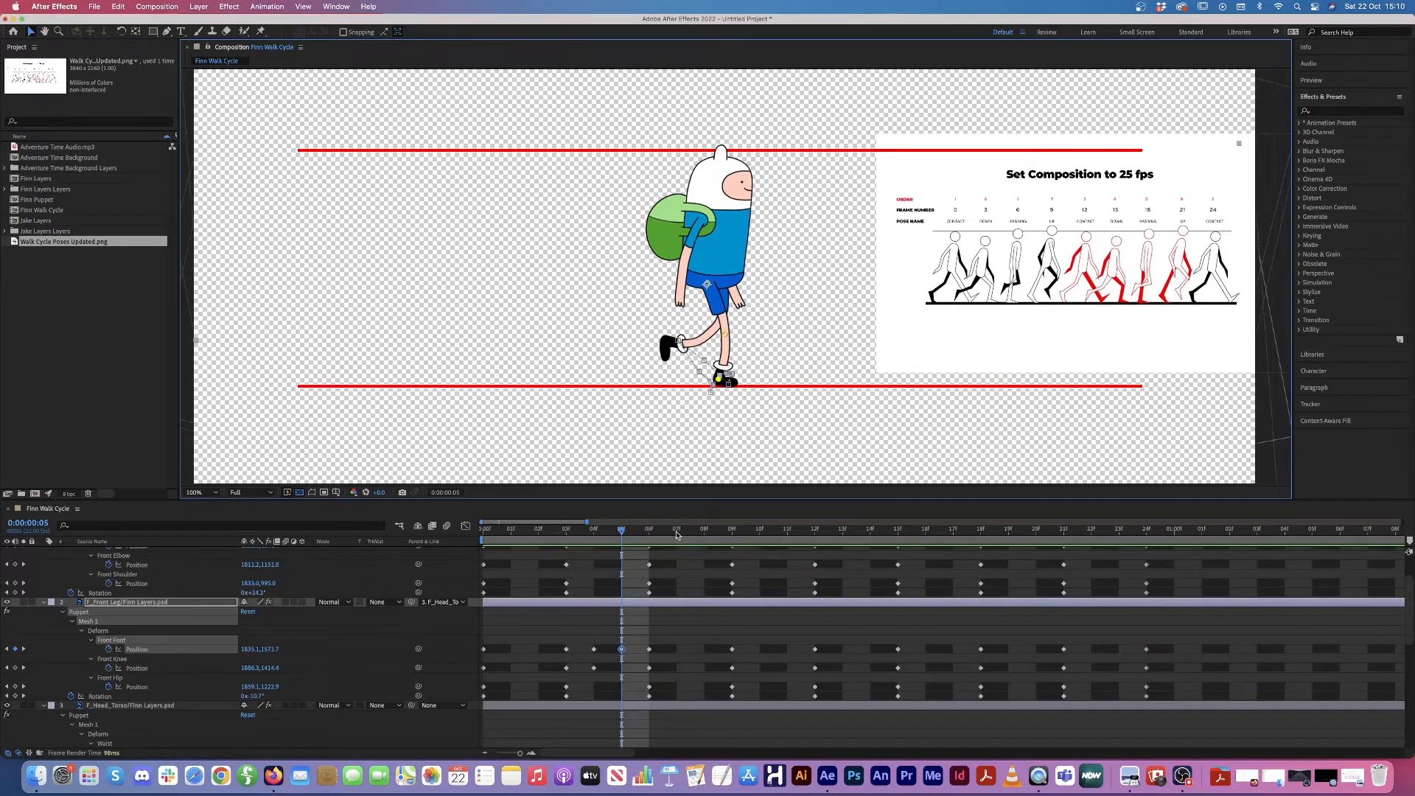
Step: Raise the back foot pin onto the foot line at frames 16 and 17, adjusting the back knee pin at frame 16
drag(677, 534, 930, 558)
click(715, 535)
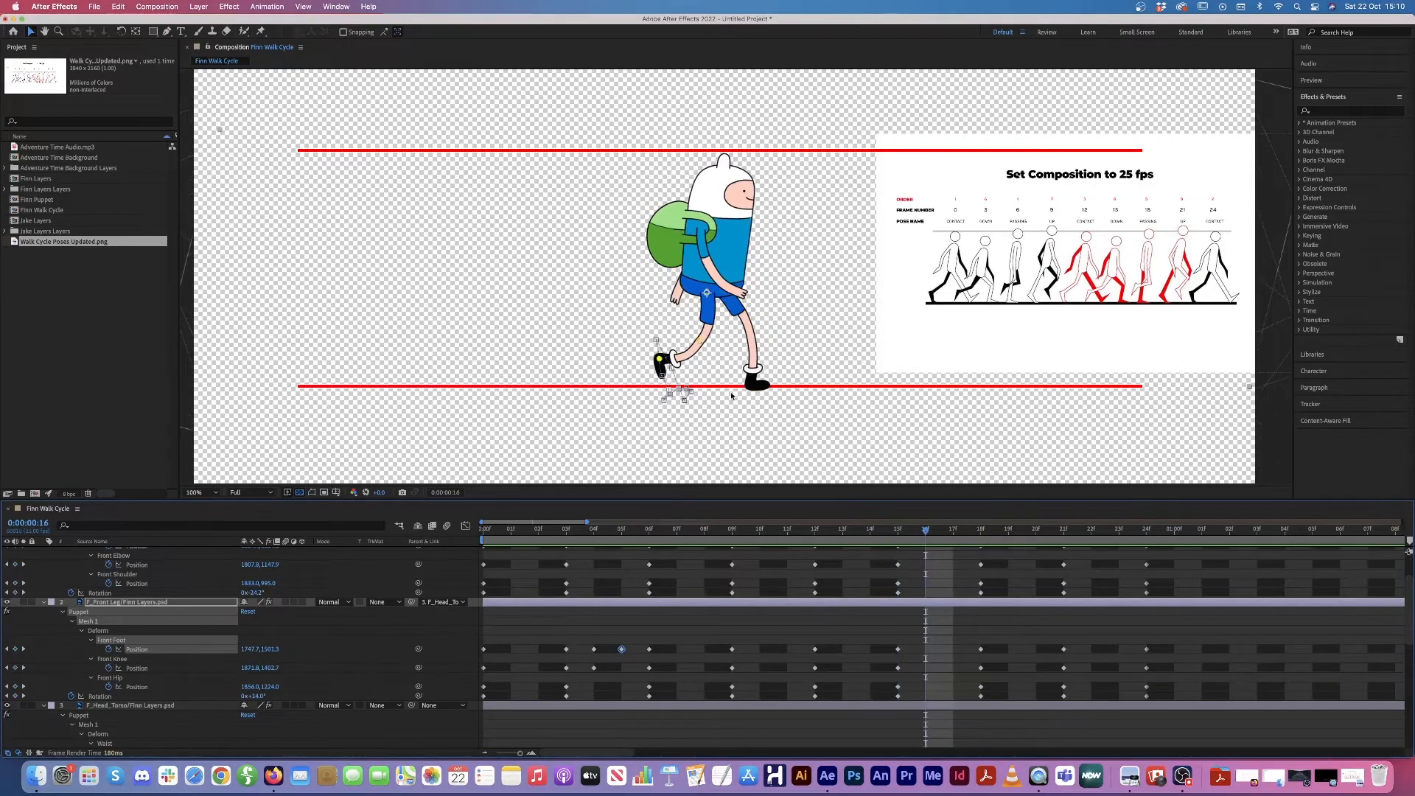
scroll(113, 653, down, 10)
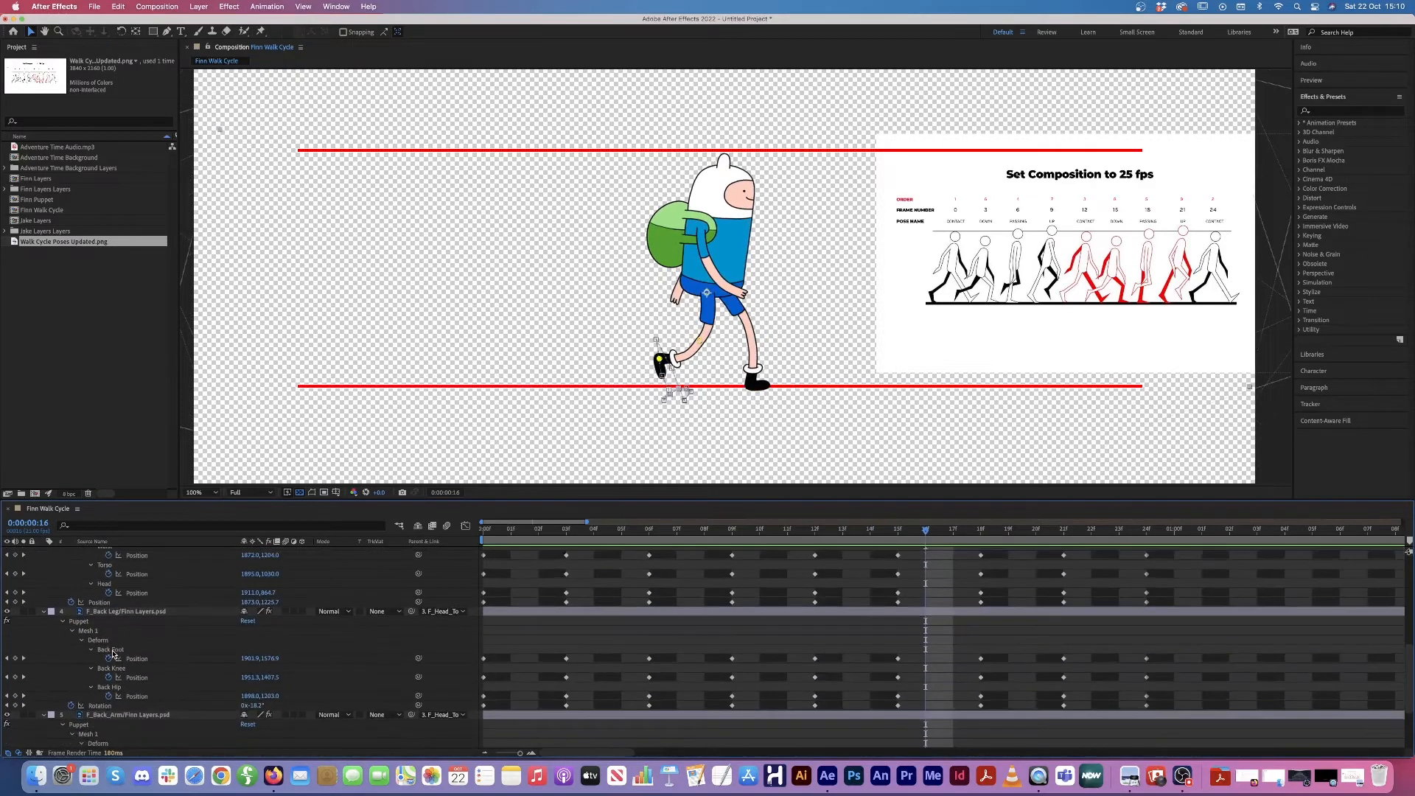
click(135, 611)
click(125, 651)
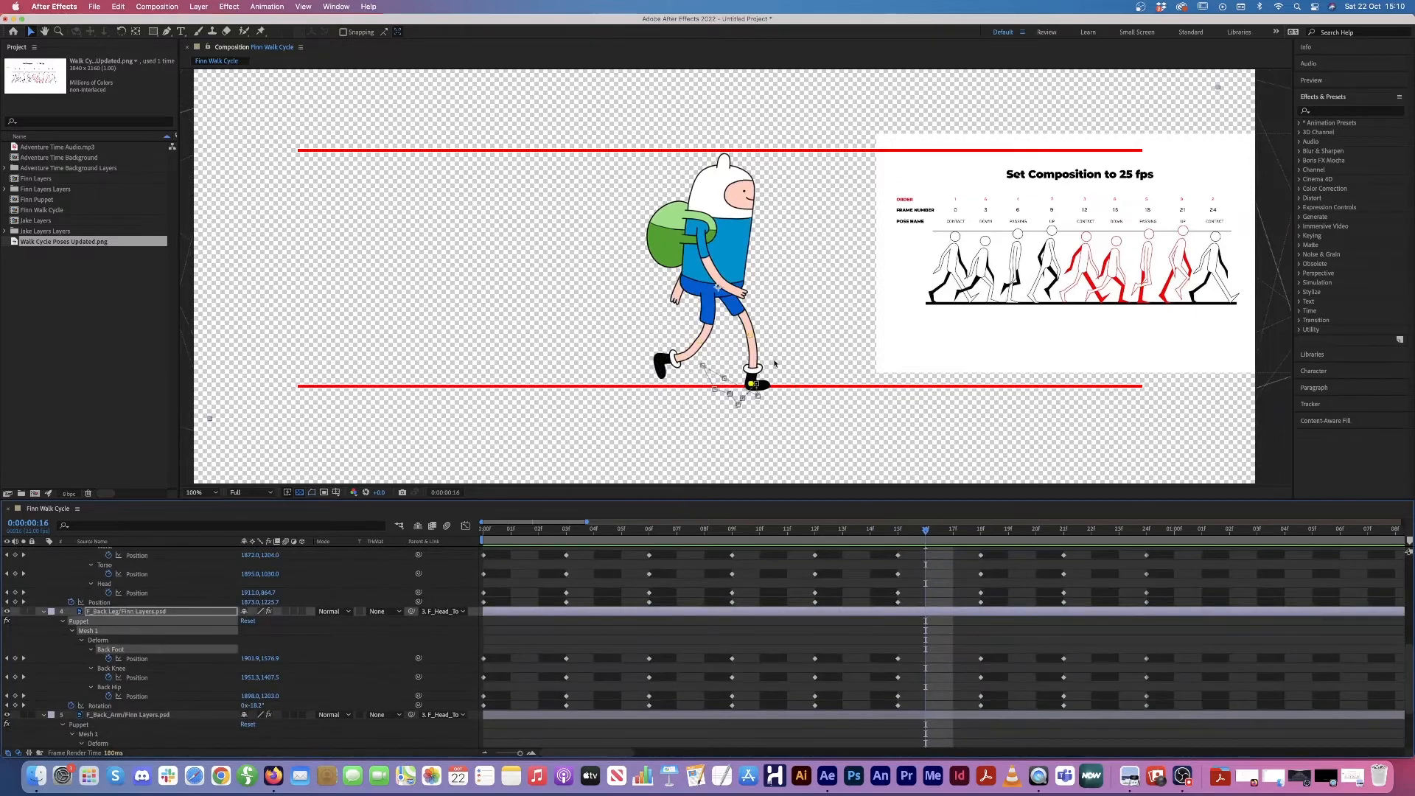
drag(750, 336, 749, 334)
drag(752, 385, 755, 383)
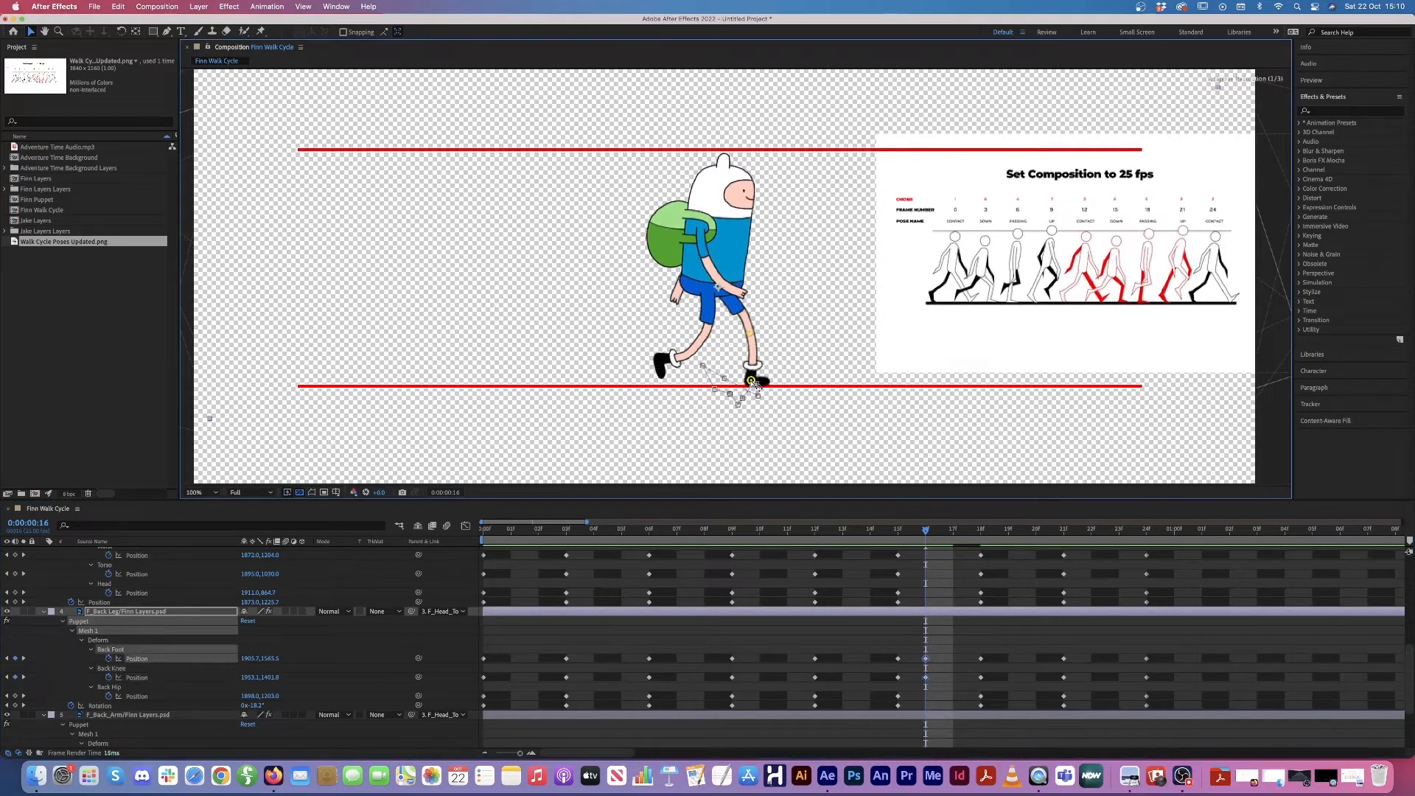
click(951, 531)
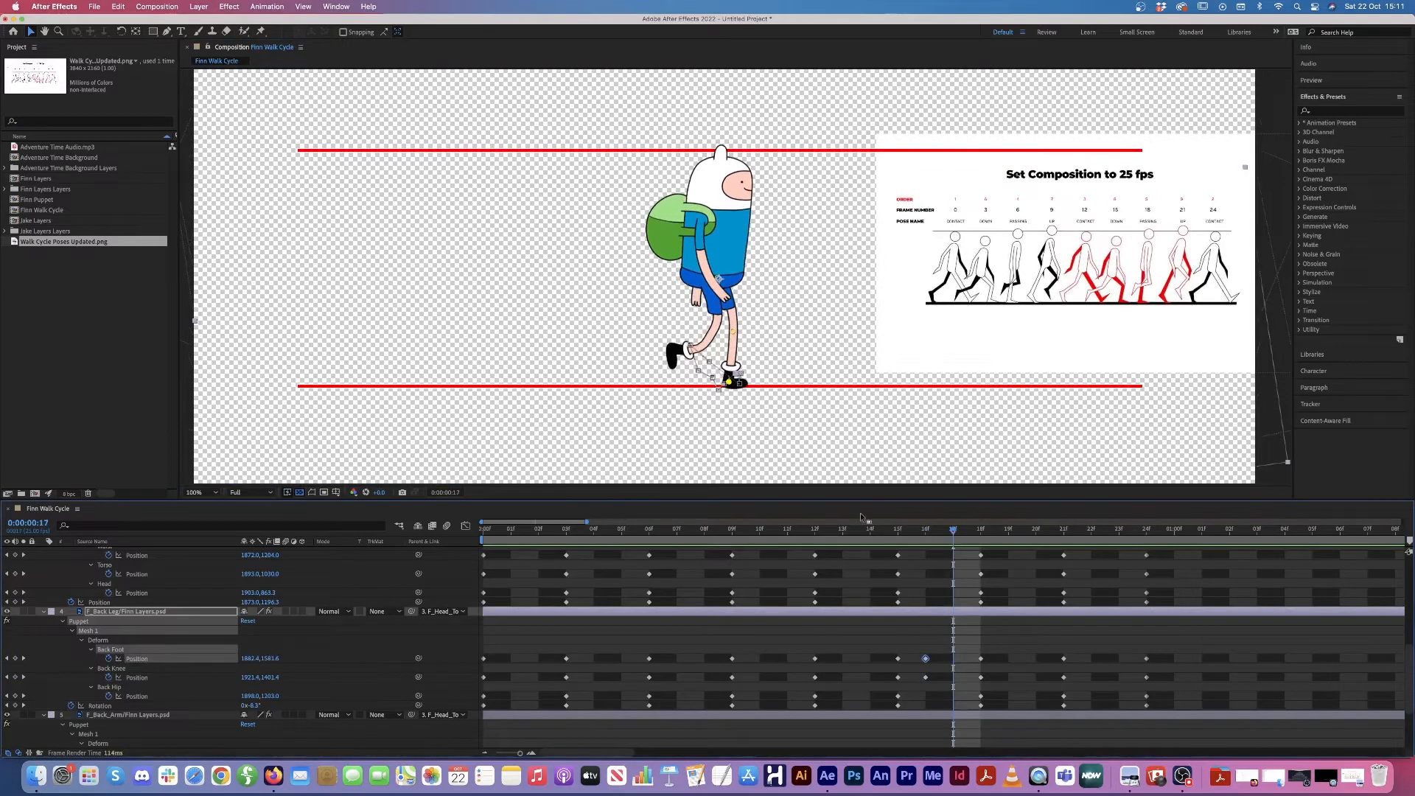
drag(730, 382, 730, 379)
Step: Check the poses from frame 18 to the end of the cycle and lower the back foot pin slightly at frame 21
click(1017, 532)
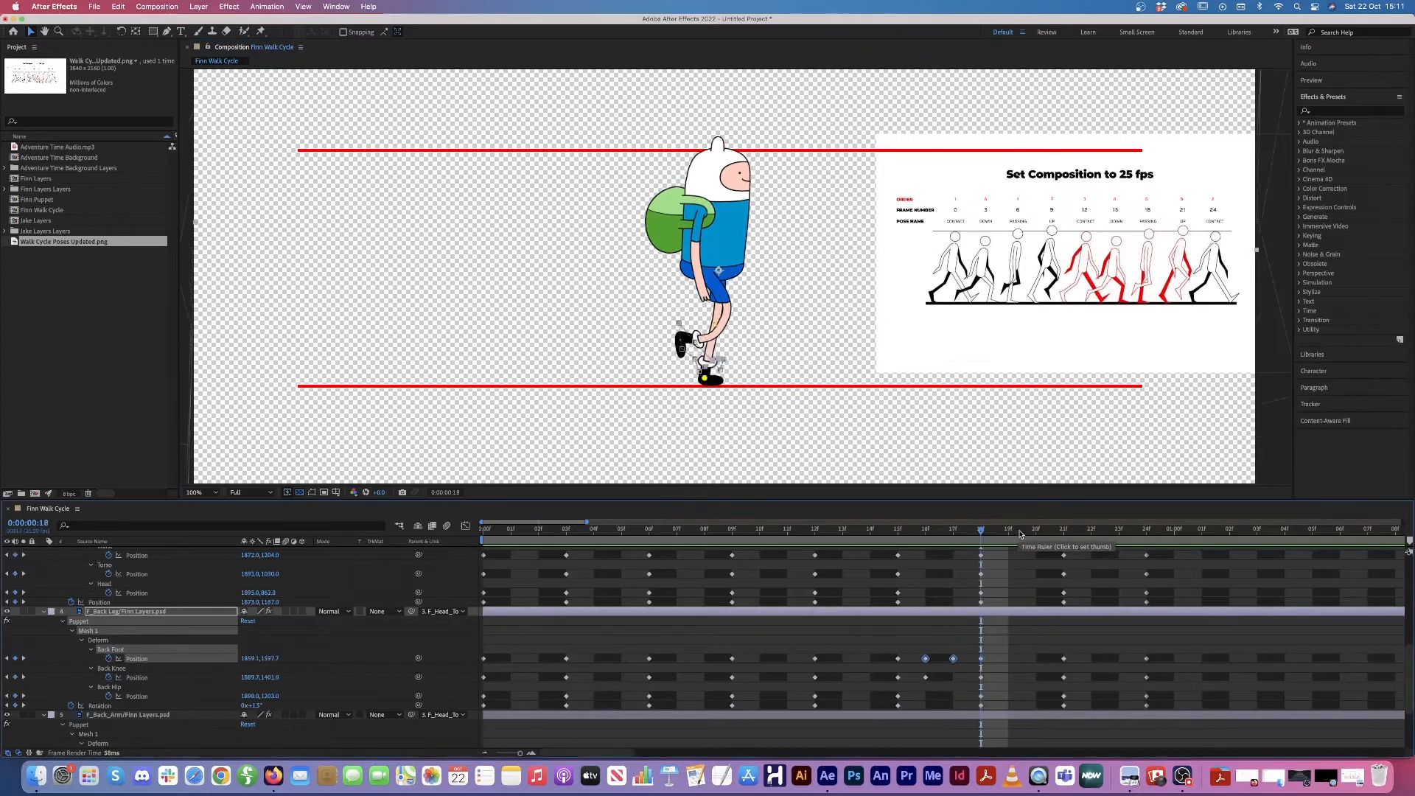
click(1044, 535)
click(1071, 535)
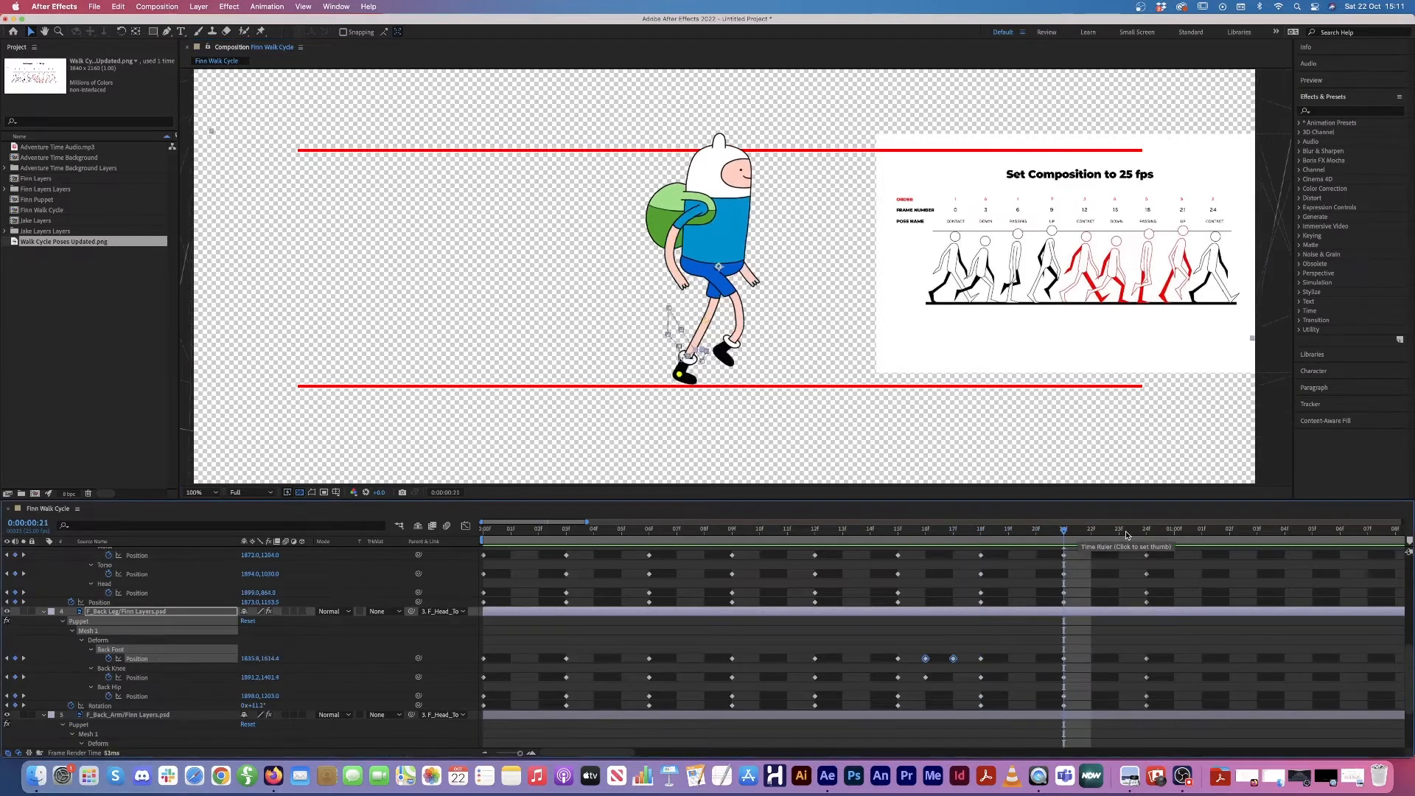
click(1123, 536)
click(1046, 532)
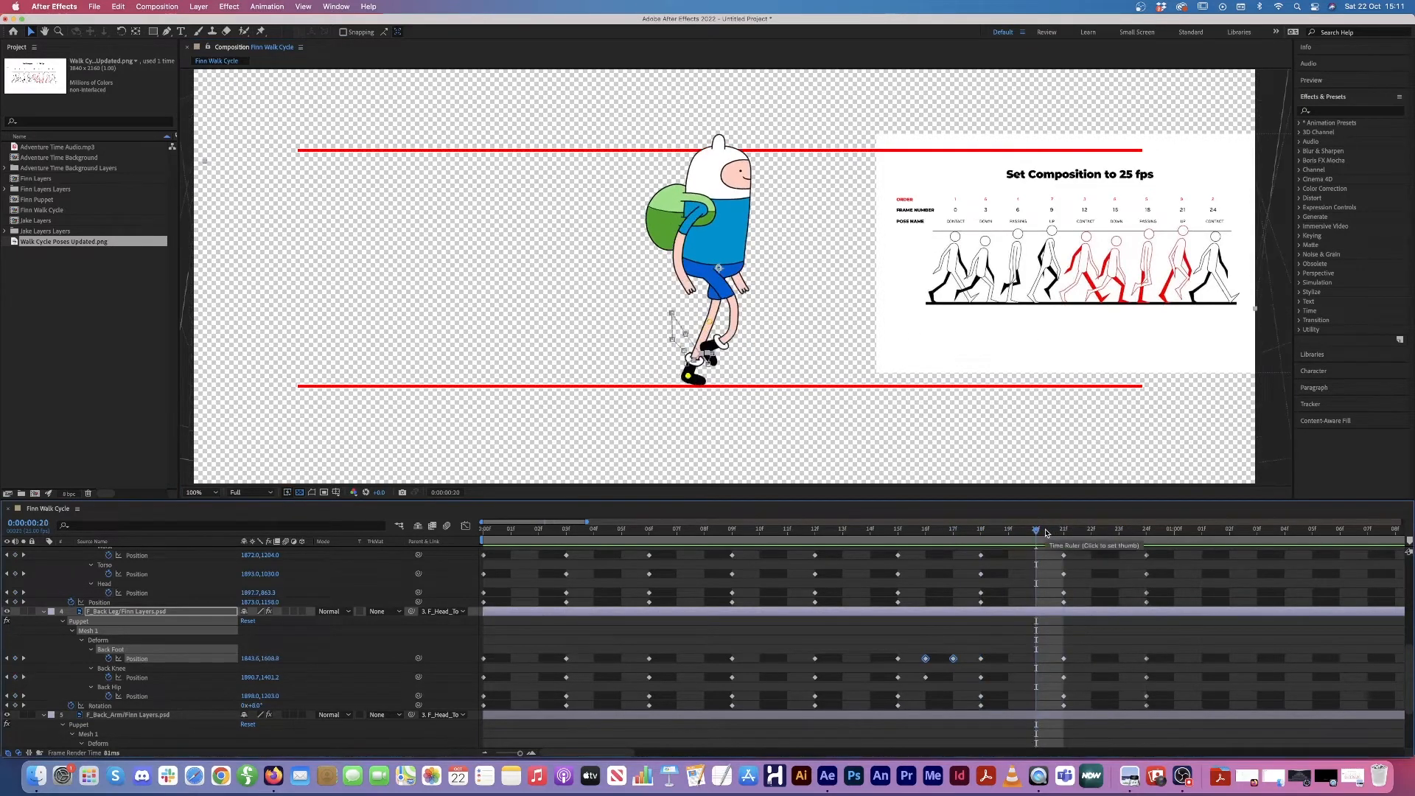
click(1061, 533)
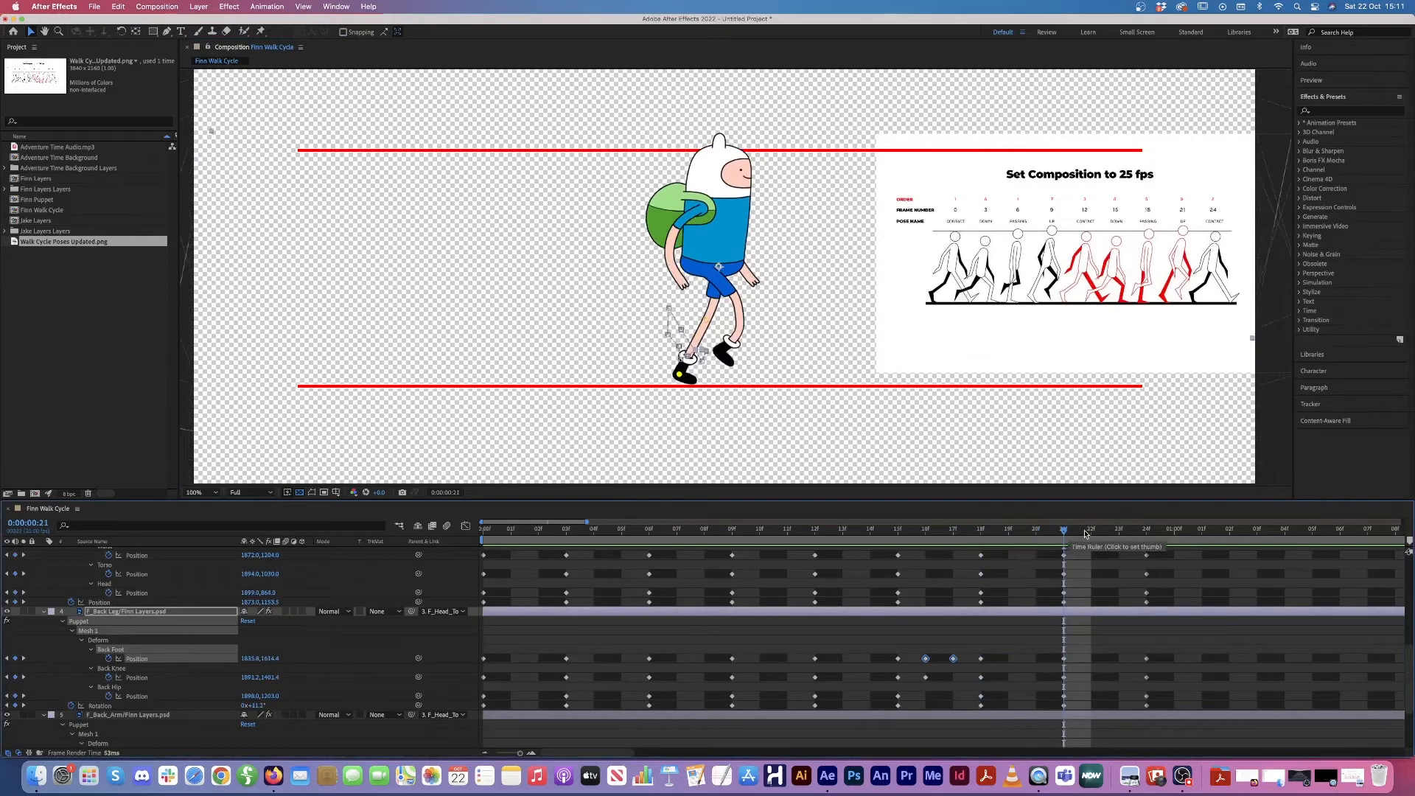
click(1086, 534)
click(1071, 534)
scroll(656, 414, up, 1)
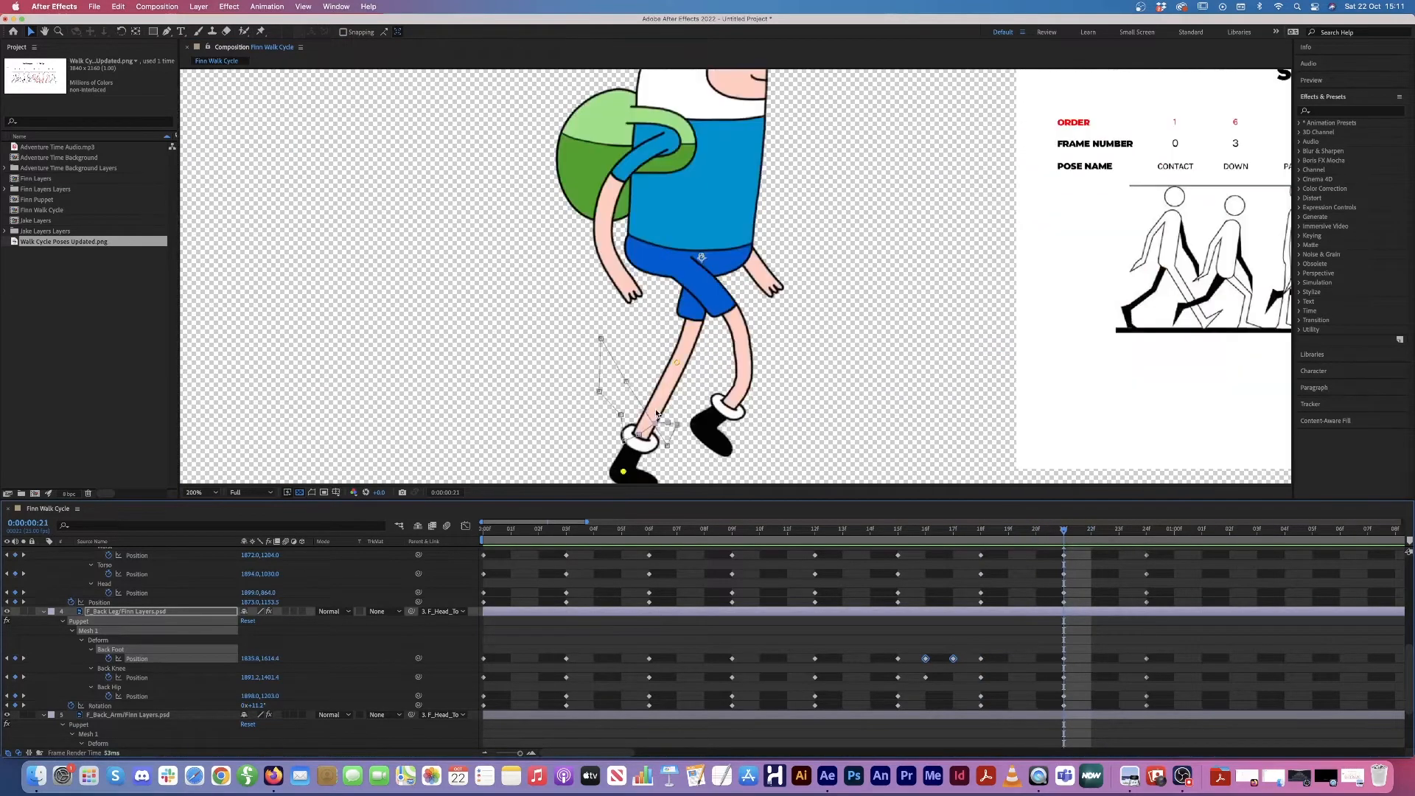
drag(718, 458, 723, 376)
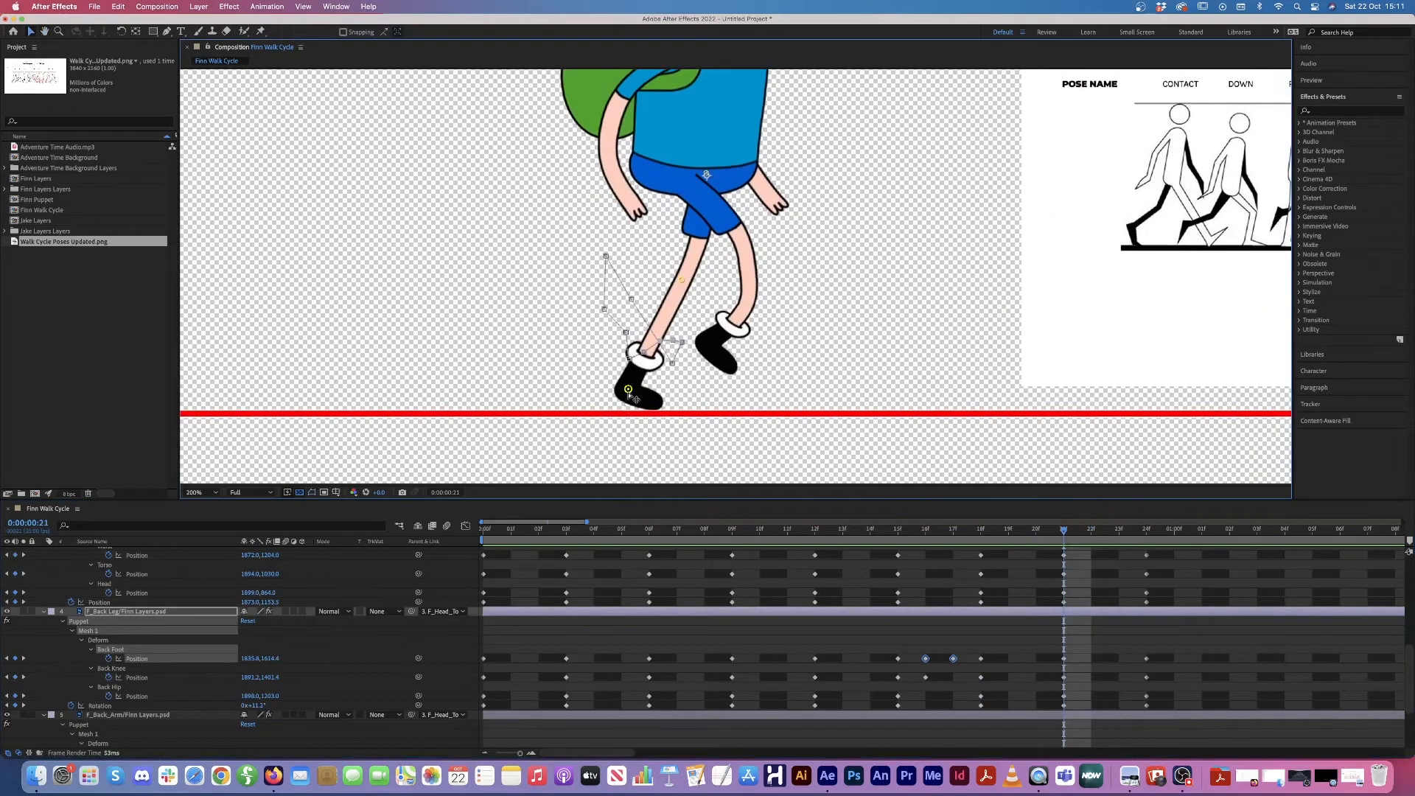
drag(629, 394, 628, 397)
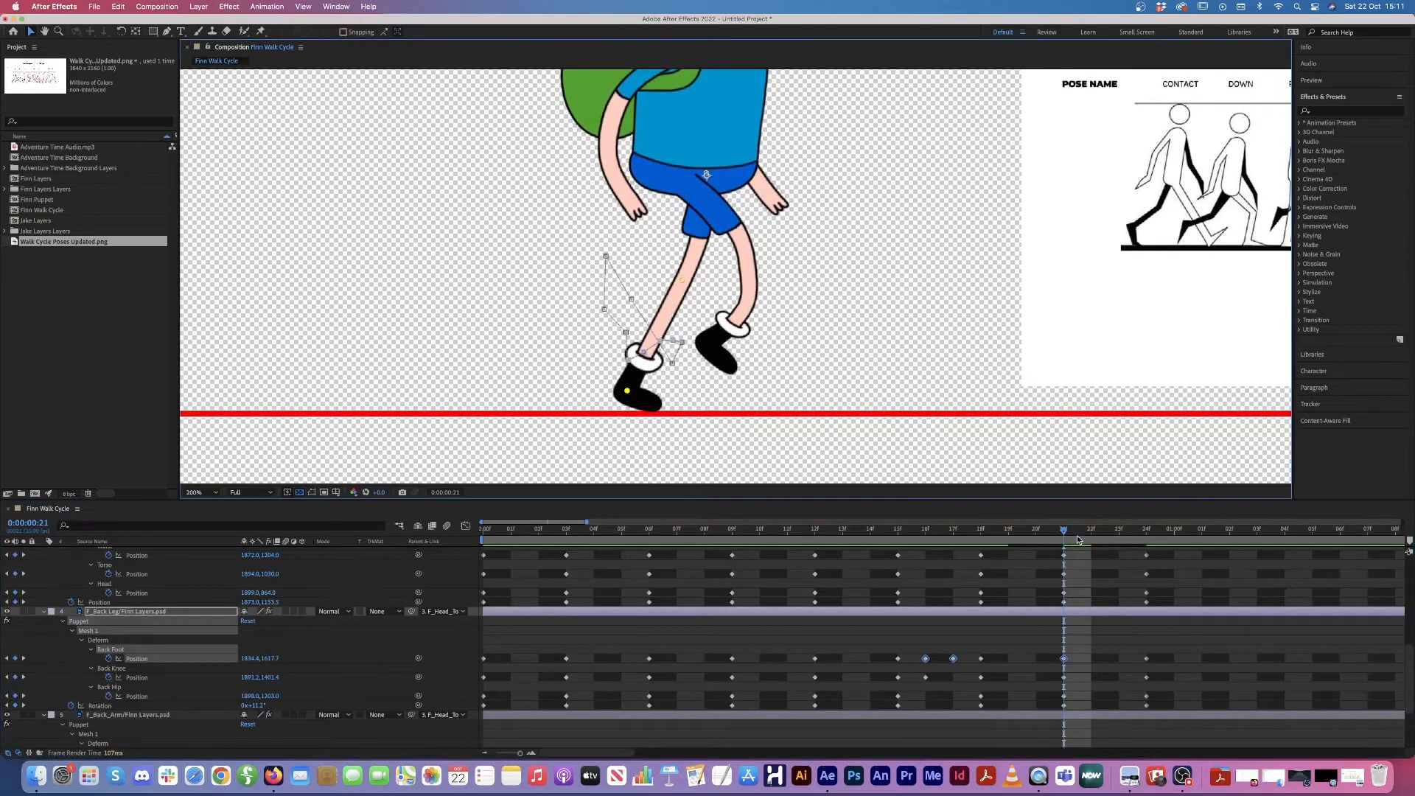
Step: Scrub back through the walk cycle and preview its opening frames to check the feet against the foot line
click(1173, 532)
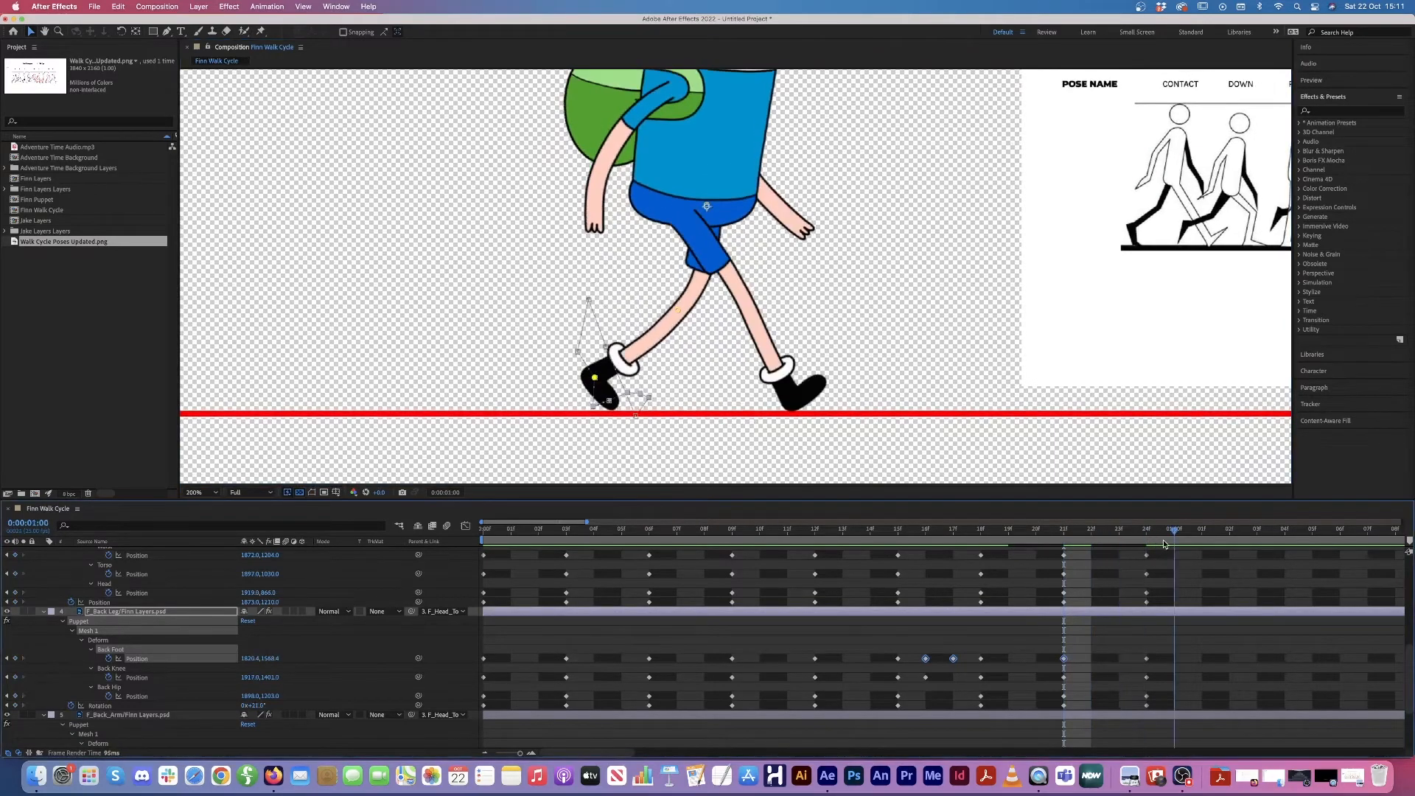
click(1199, 544)
drag(1199, 545, 418, 536)
key(space)
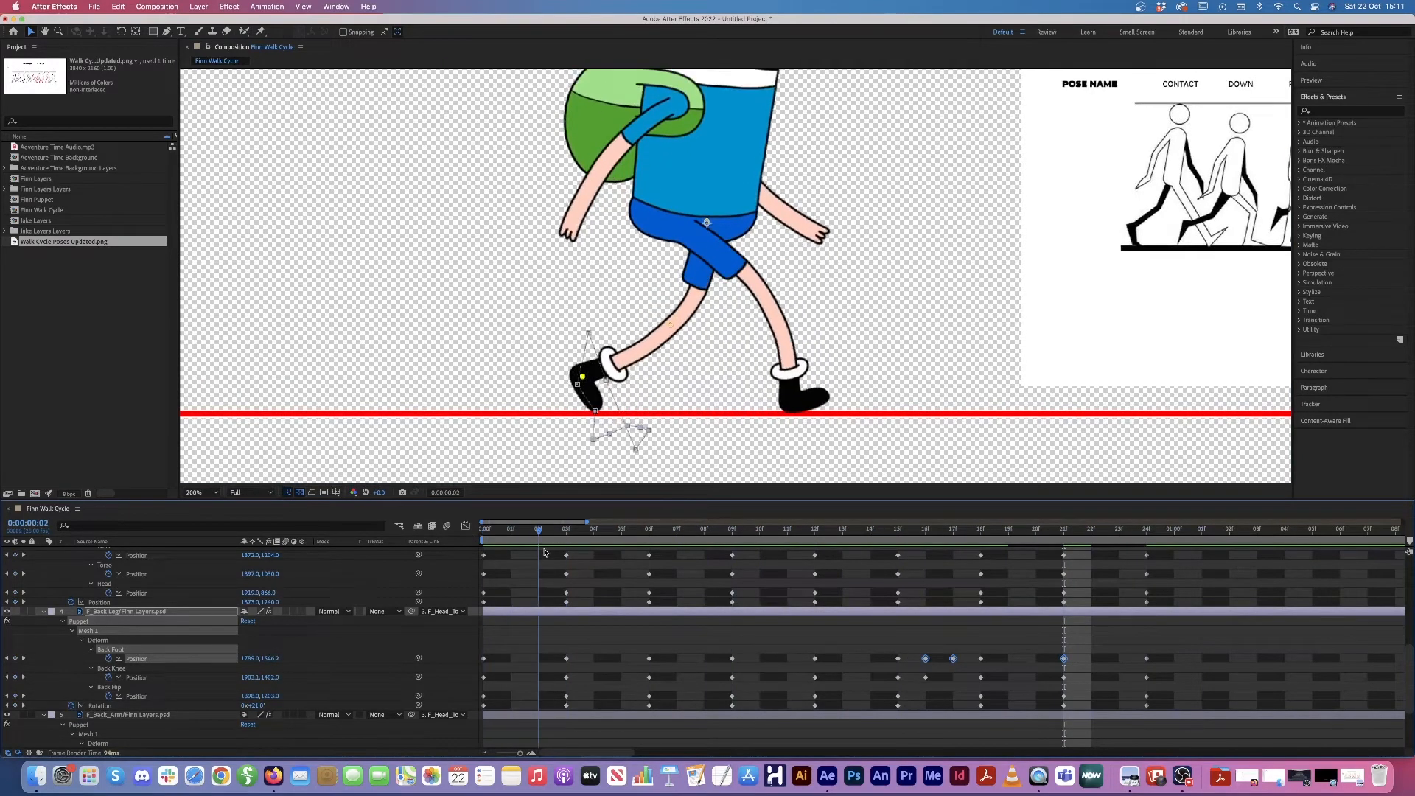
key(space)
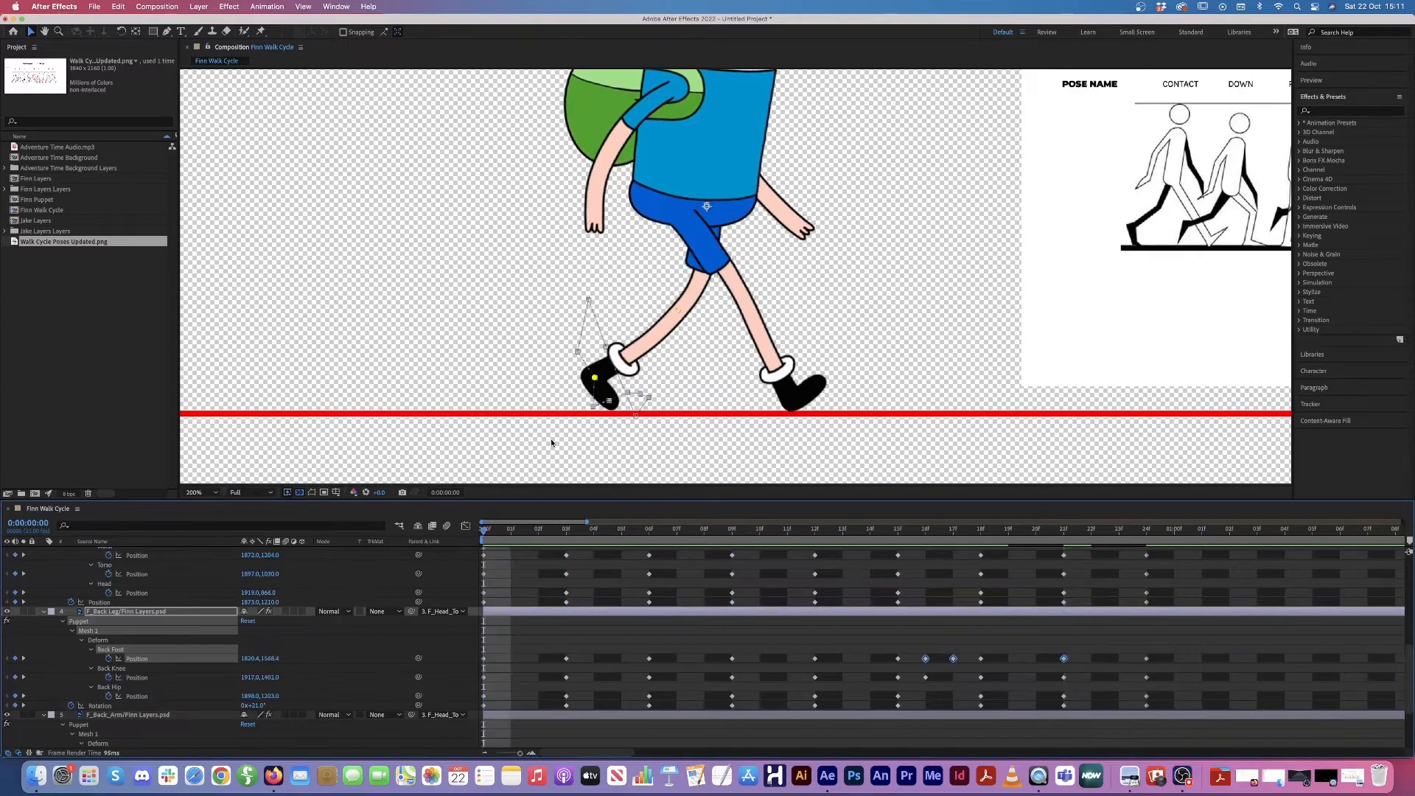
Step: Lower the back foot pin slightly at frames 0 and 24, and compare the two frames for a matching loop
drag(594, 377, 594, 379)
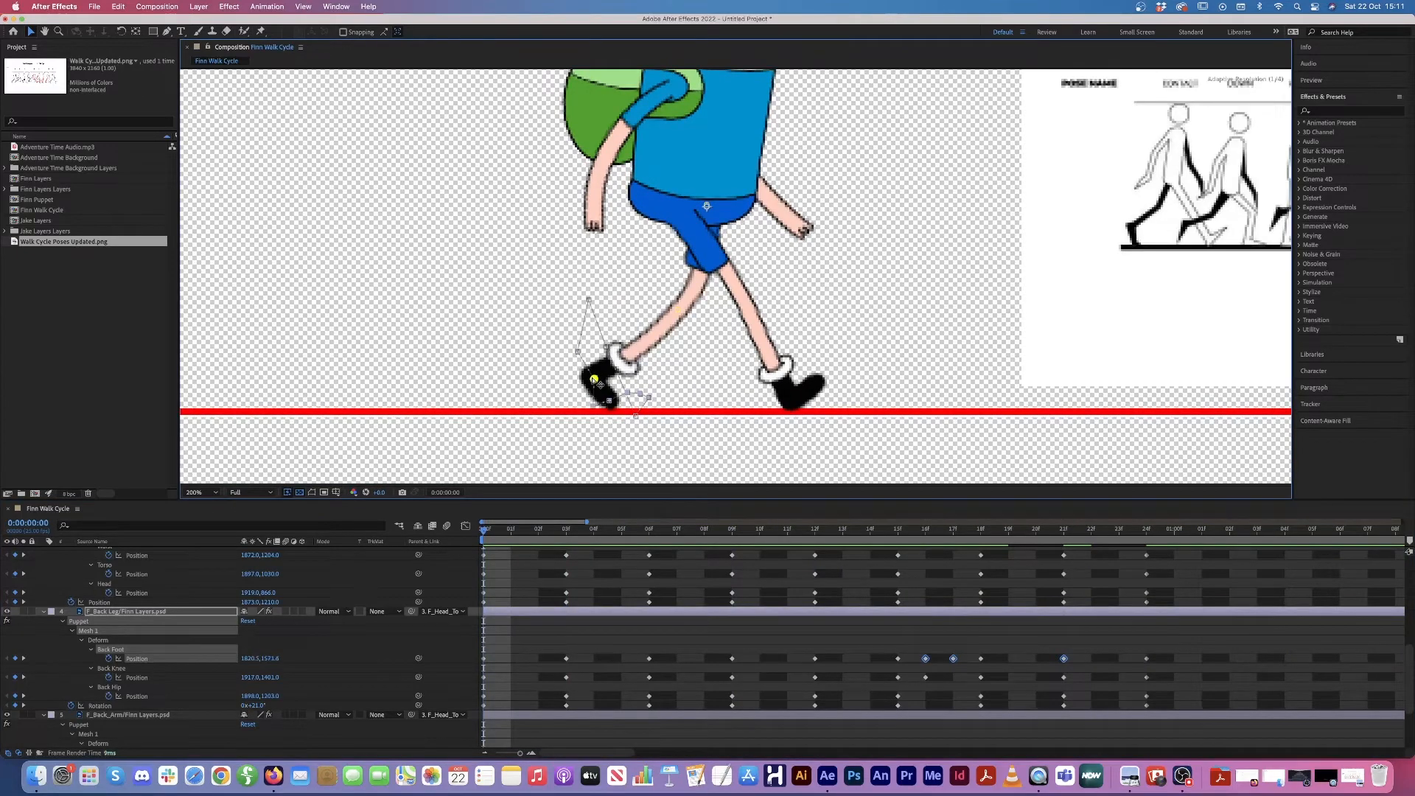
click(1148, 529)
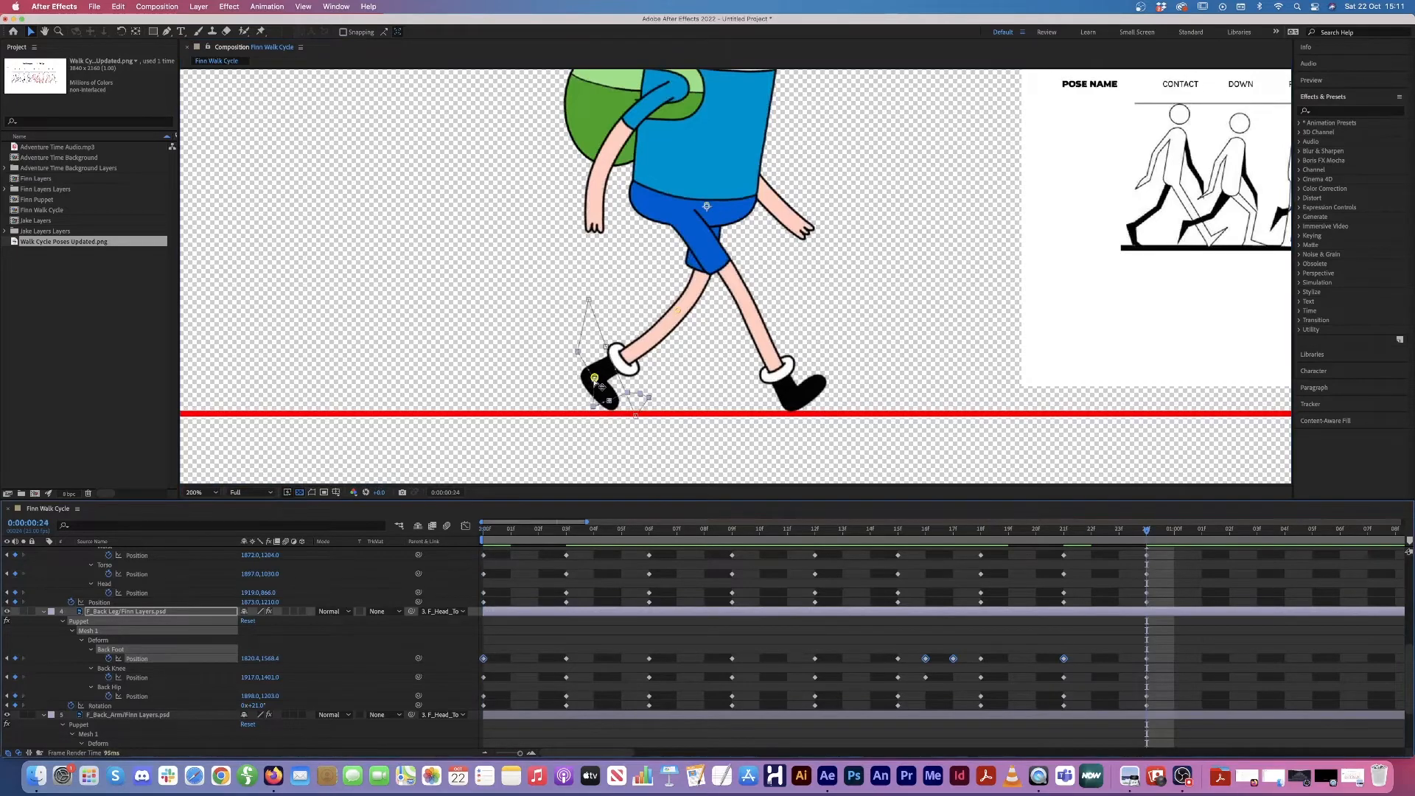
drag(594, 379, 602, 378)
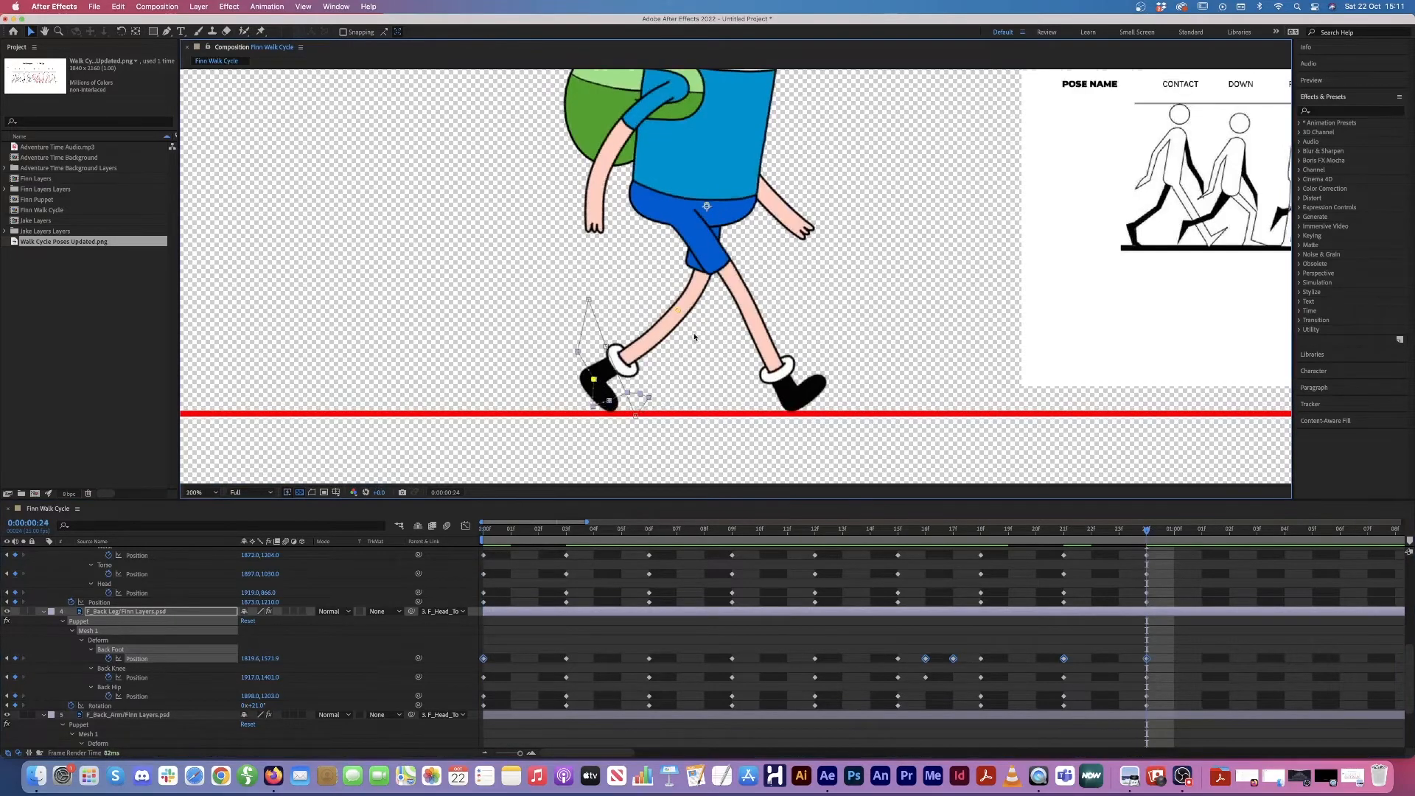
scroll(694, 337, down, 2)
click(482, 530)
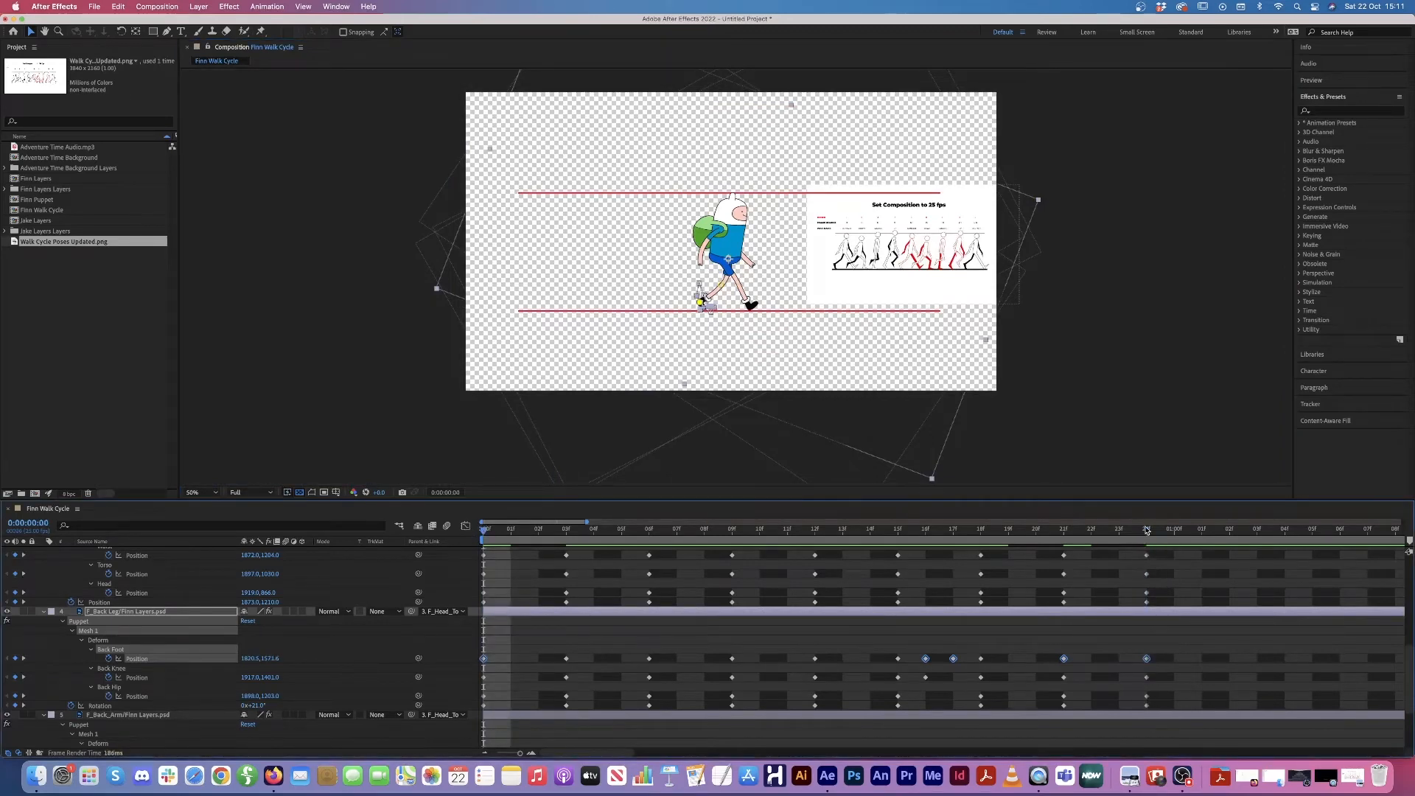
click(1147, 531)
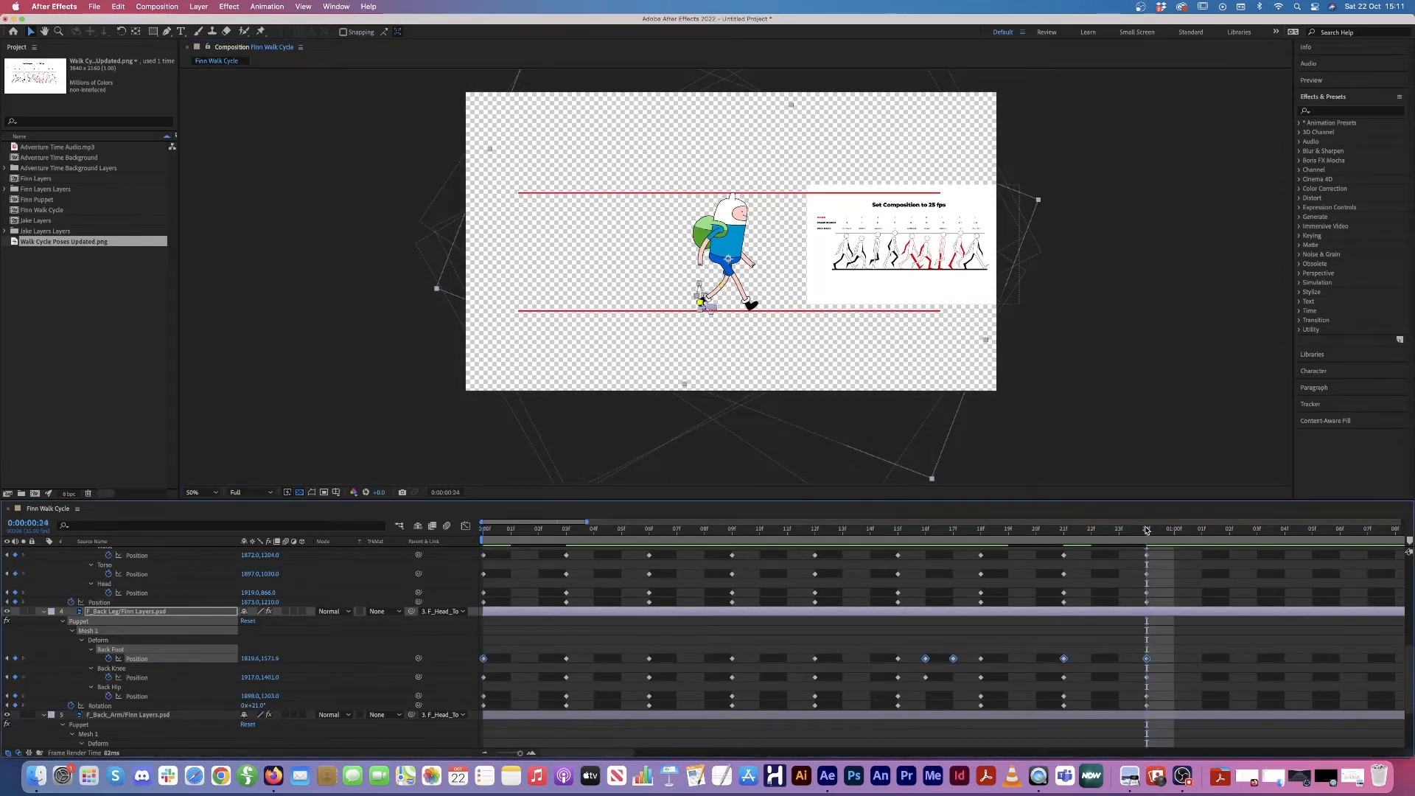
Step: End the work area at frame 24 and preview the looping walk cycle from the first frame
mouse_move(1147, 531)
mouse_down()
mouse_move(1099, 533)
mouse_move(1148, 536)
mouse_up()
key(n)
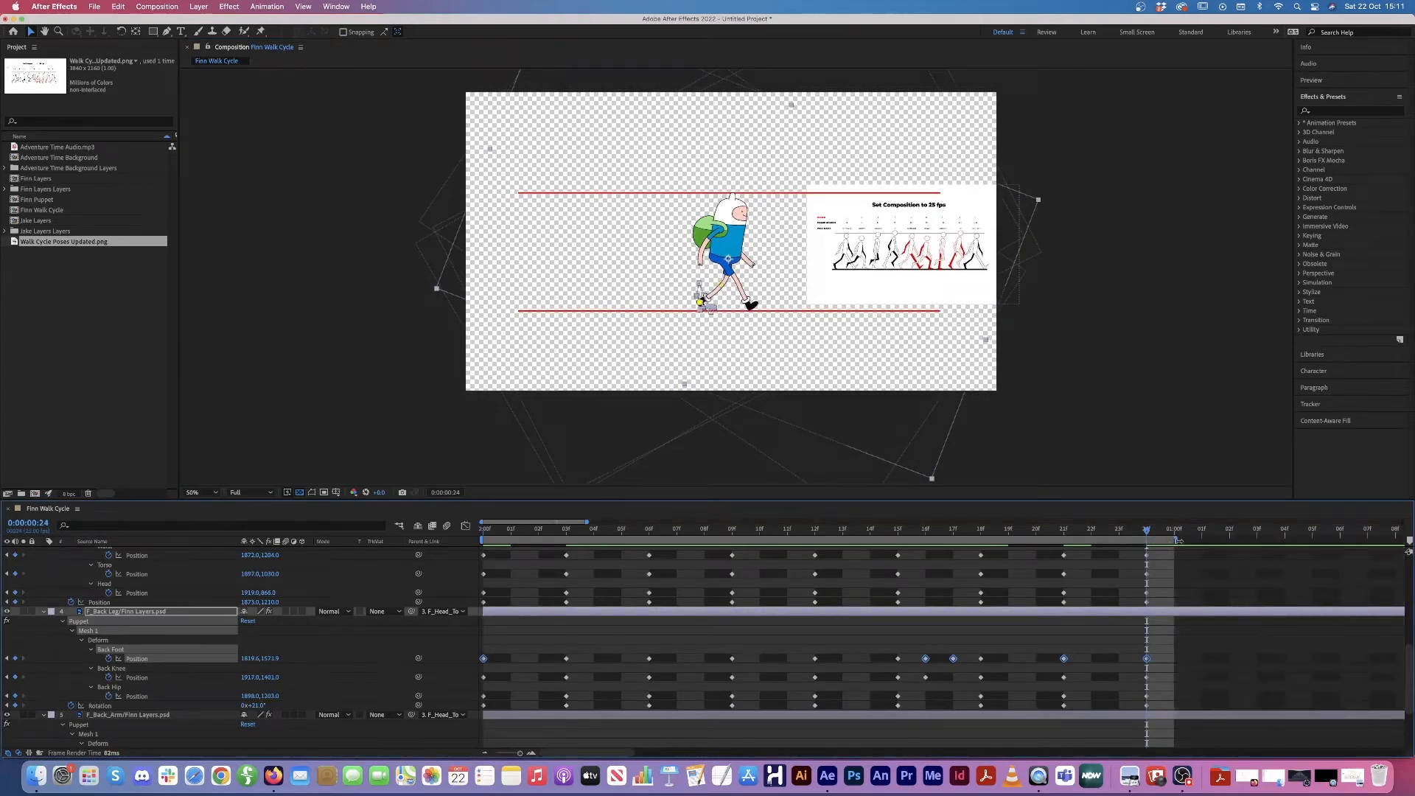
drag(1172, 540, 1162, 542)
drag(493, 532, 1173, 548)
key(space)
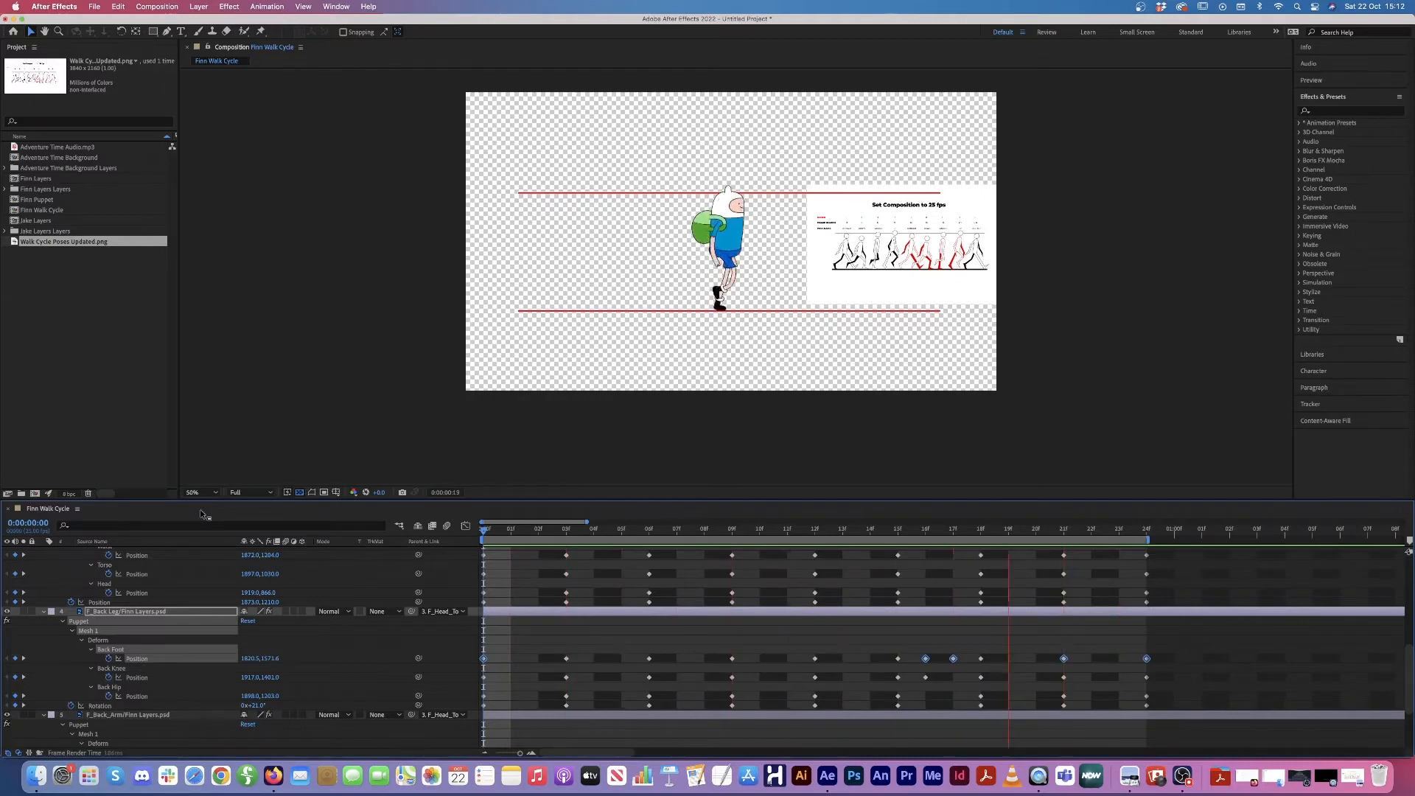
key(space)
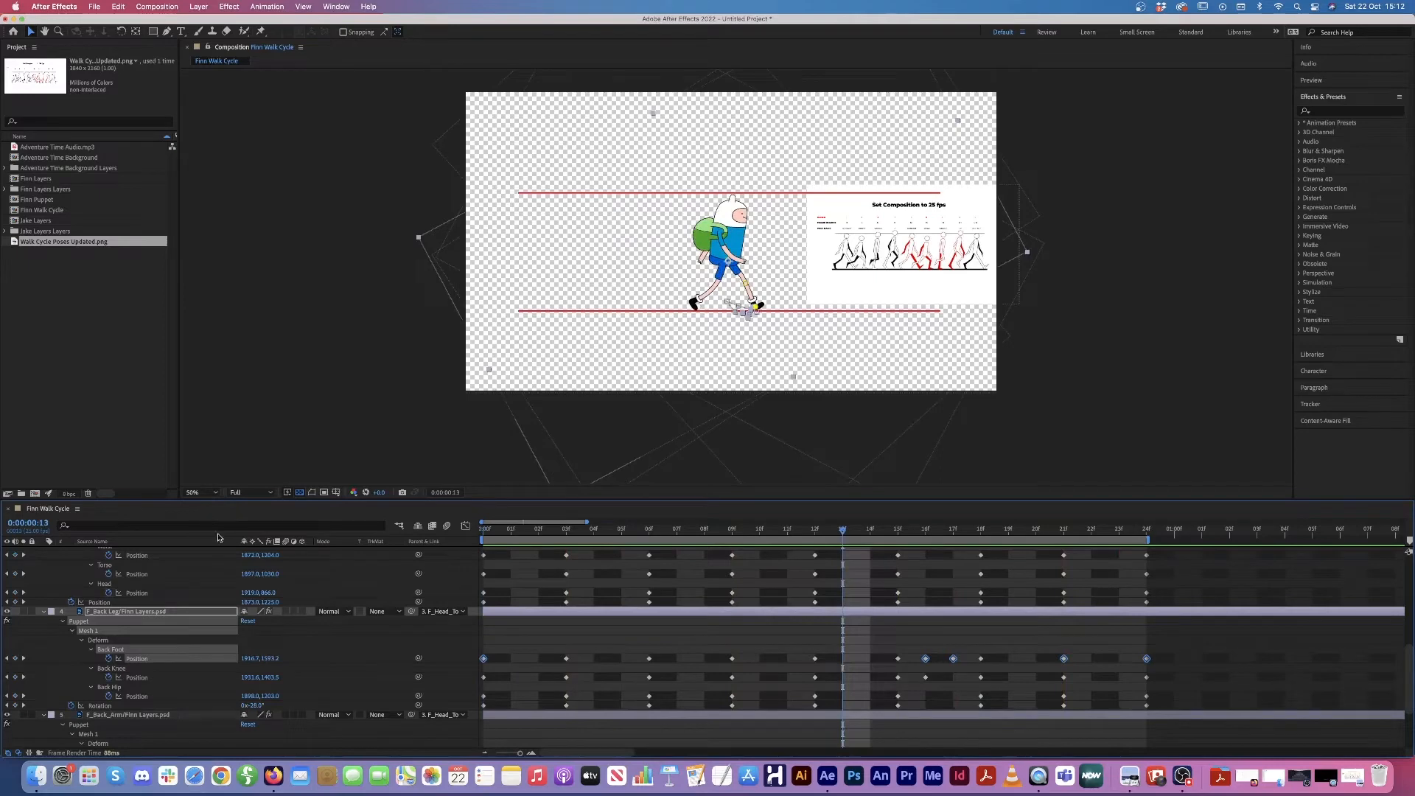
Step: Delete the head line, foot line and walk cycle poses reference layers from the composition
scroll(173, 596, down, 5)
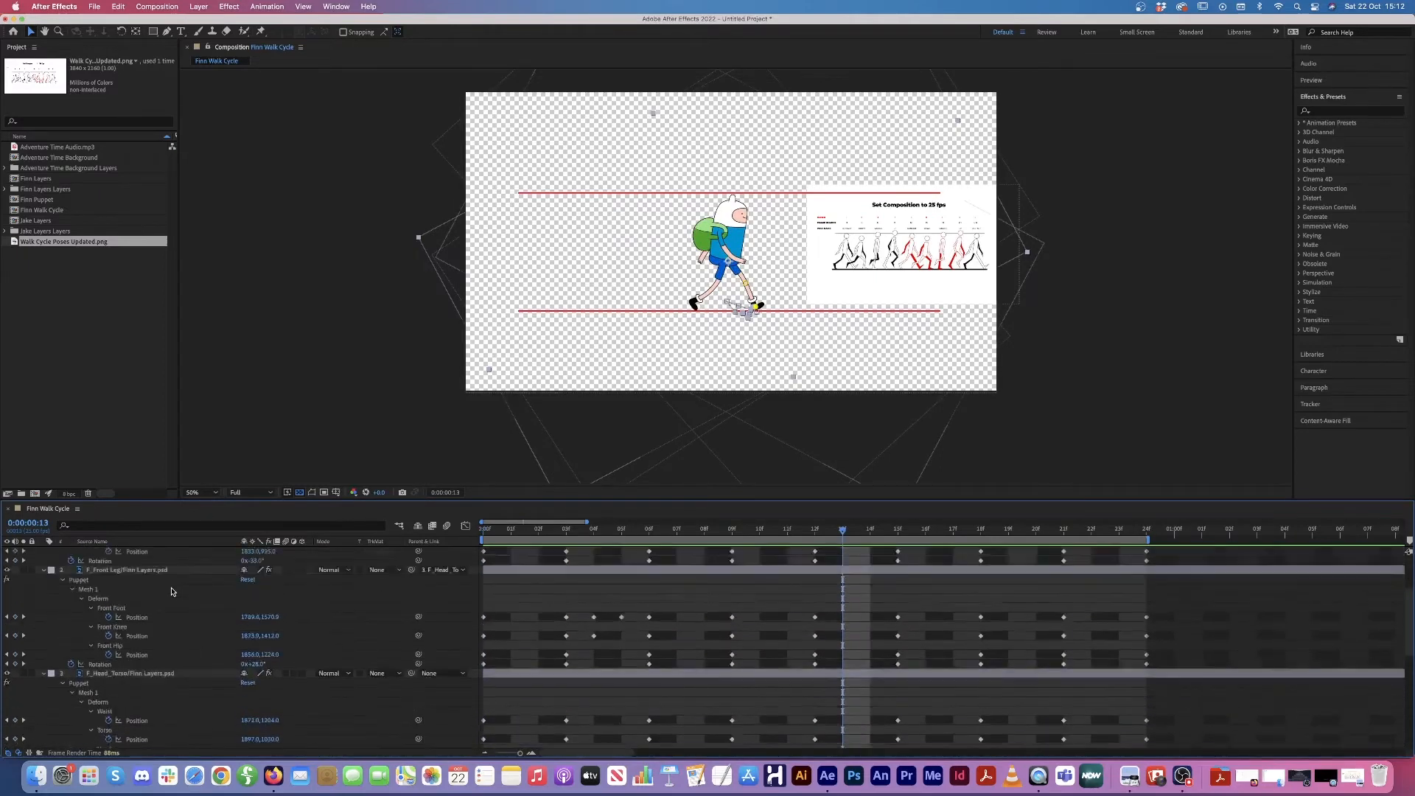
click(129, 726)
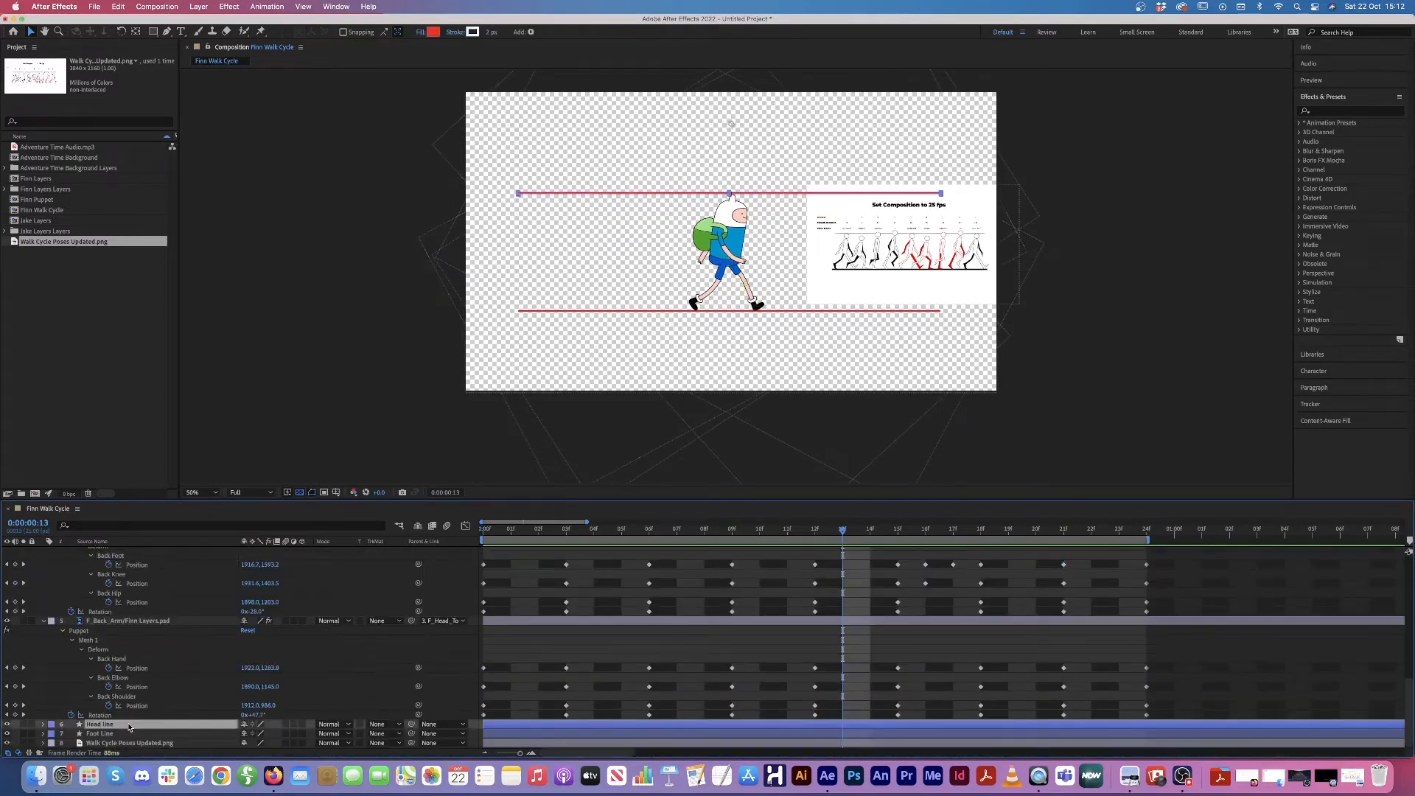
shift+click(129, 743)
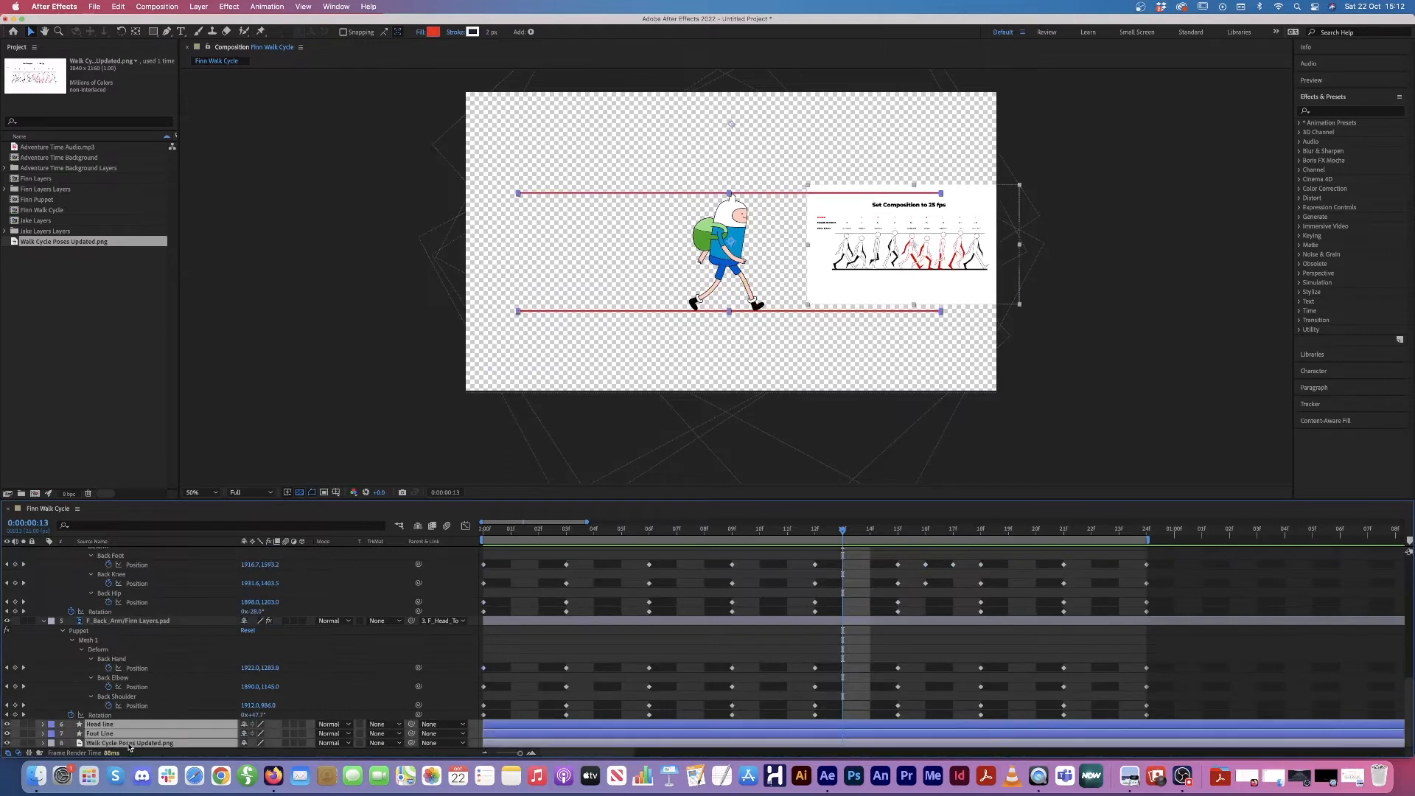
key(Delete)
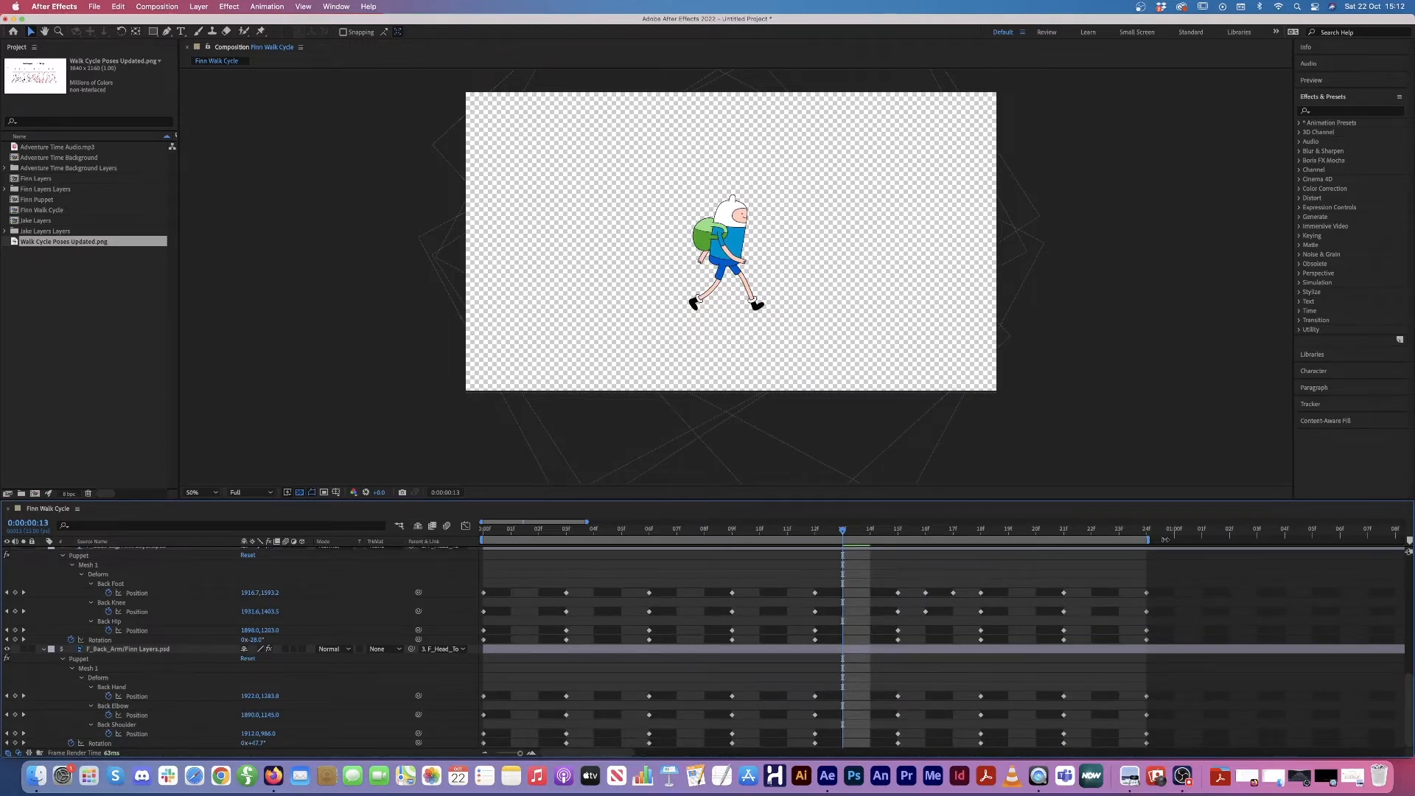
Step: Extend the work area to the end of the 12-second composition and fit the full duration in the timeline
drag(1164, 539, 1408, 541)
scroll(885, 663, right, 20)
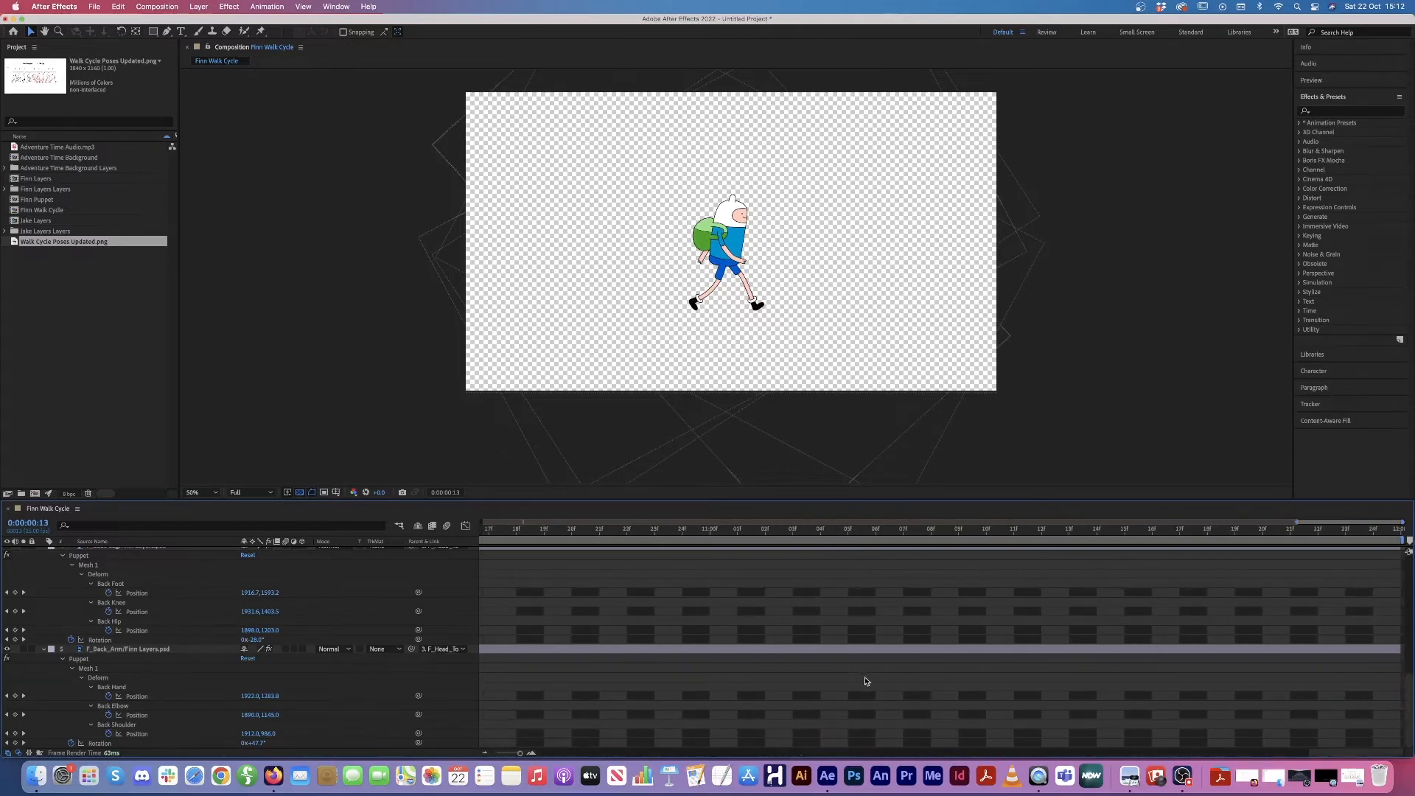
drag(520, 753, 475, 754)
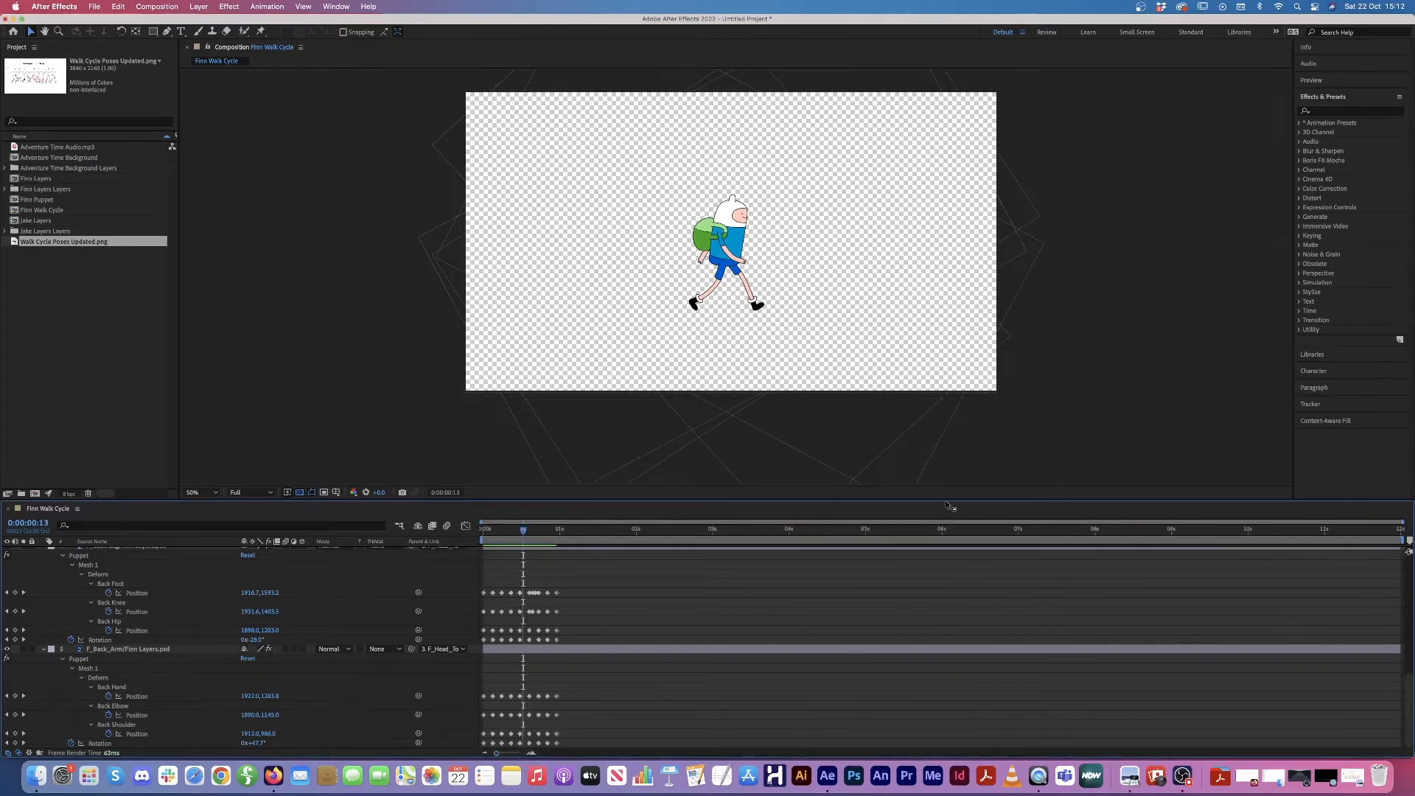
Step: Copy all front arm keyframes, including the hand, elbow and shoulder positions and rotation, and paste them at frame 24
scroll(460, 592, up, 10)
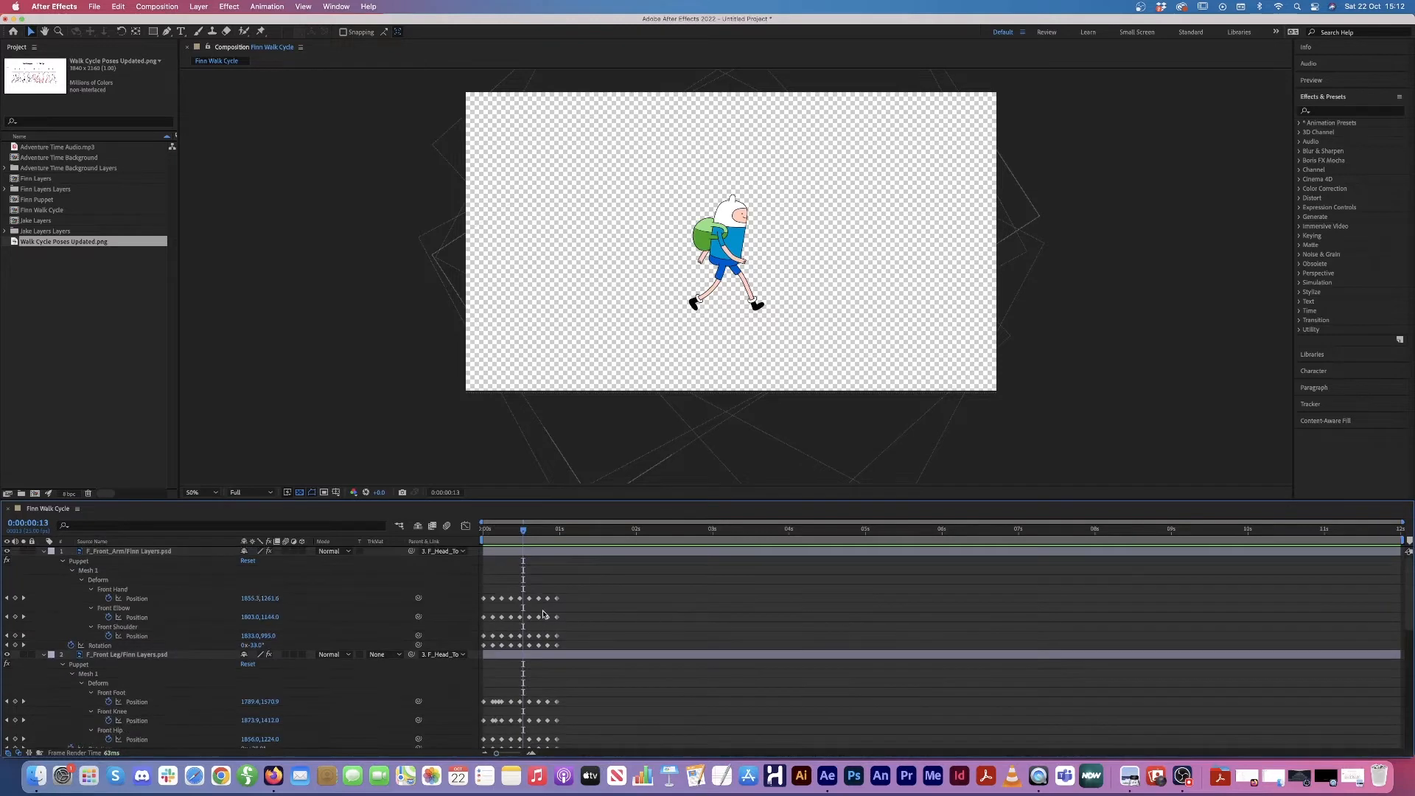
scroll(529, 601, down, 1)
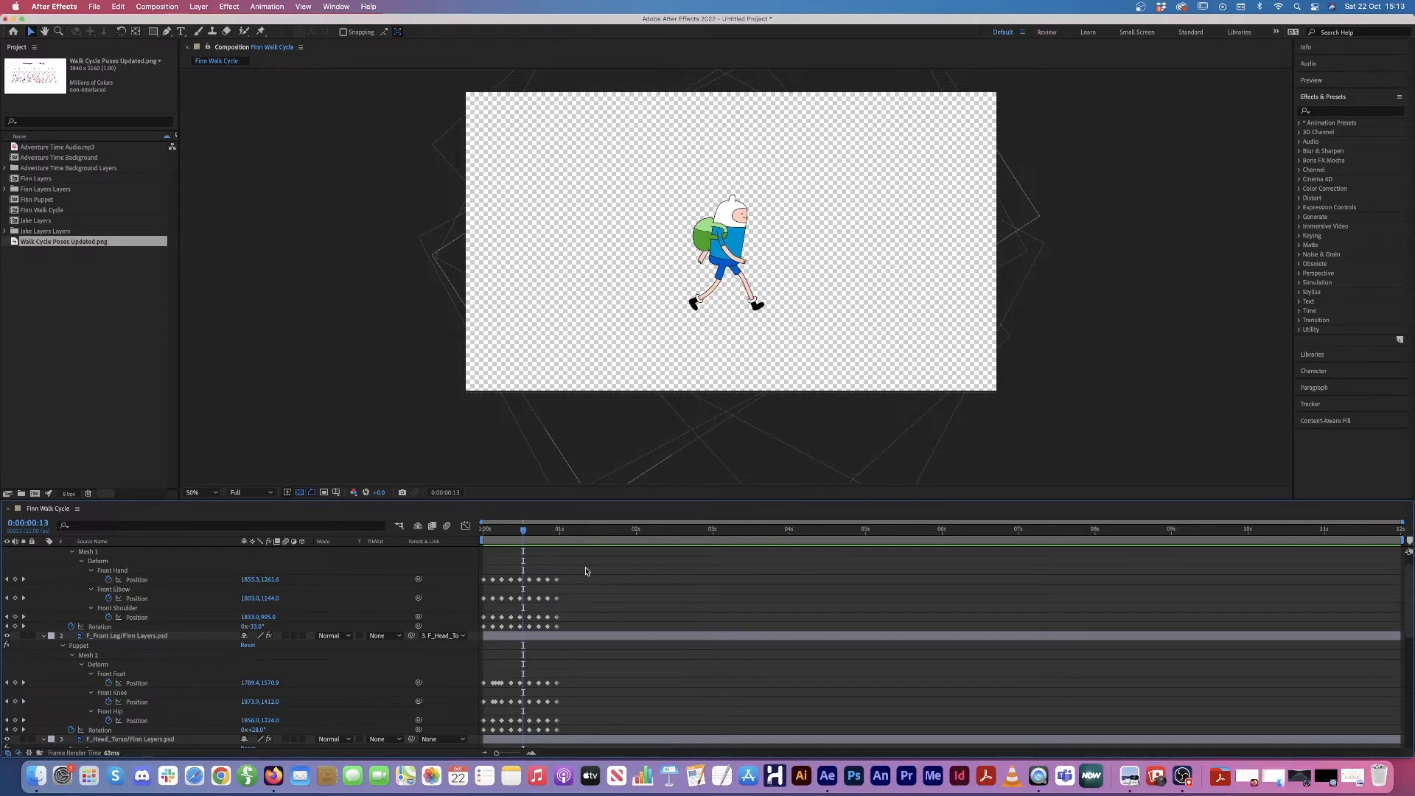
drag(602, 573, 465, 633)
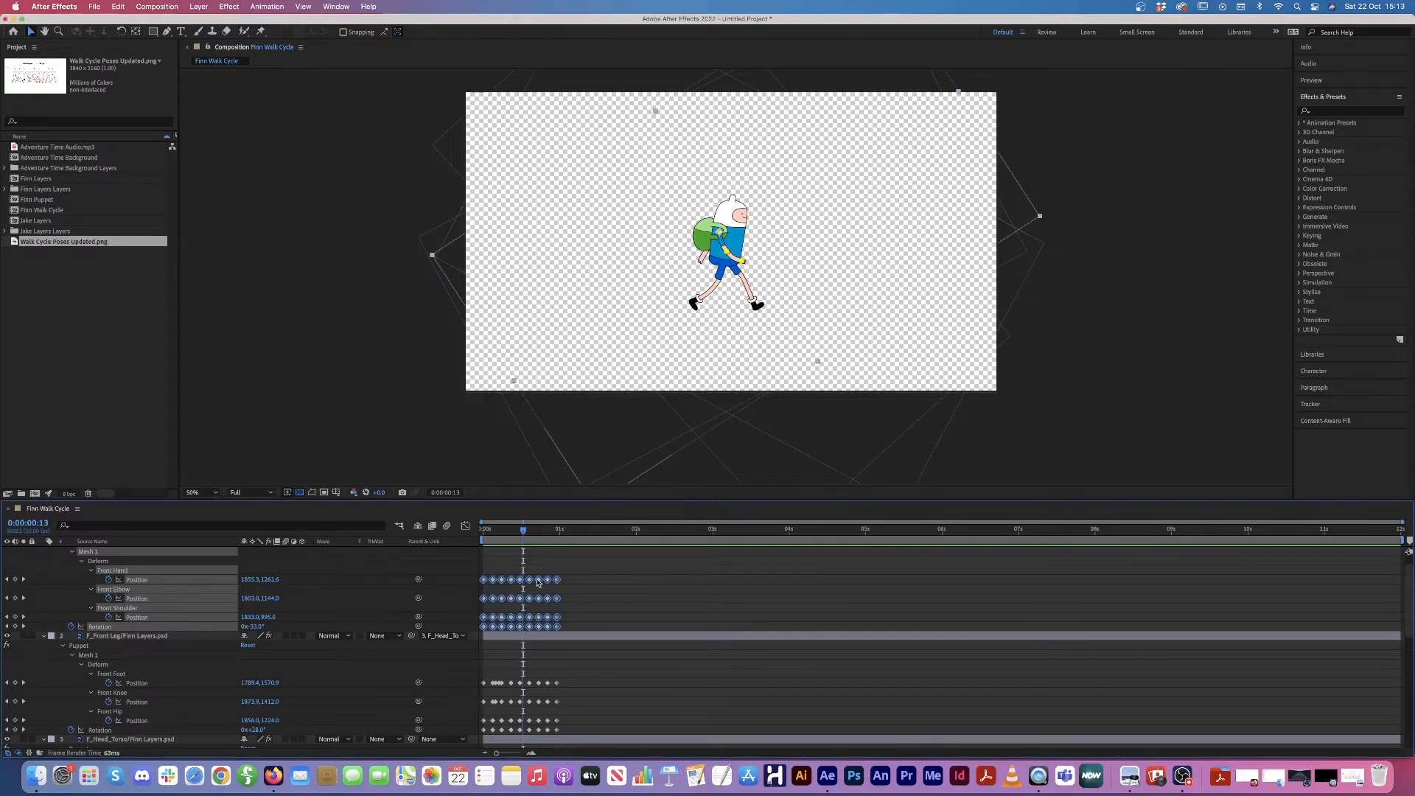
click(637, 581)
scroll(594, 587, up, 2)
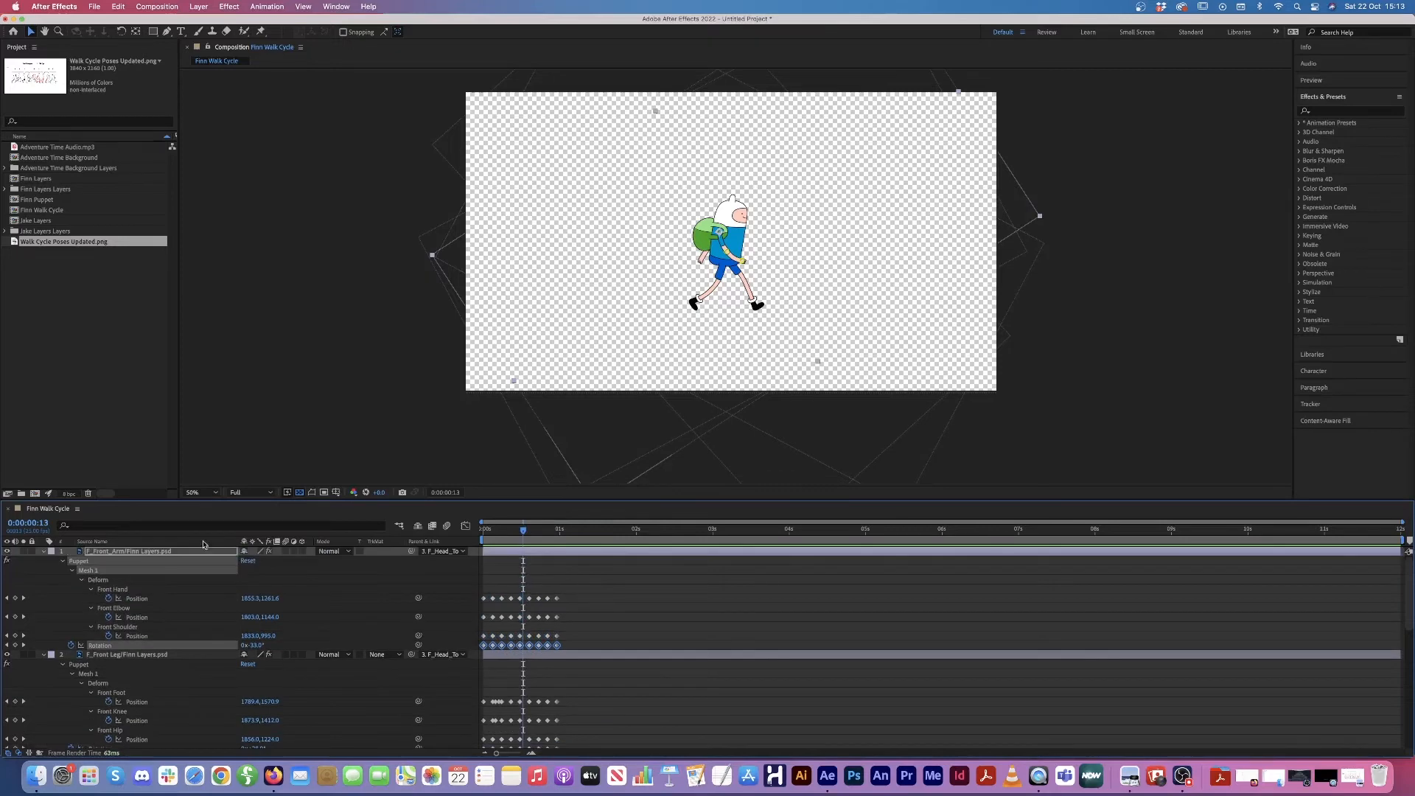
click(182, 553)
drag(596, 587, 466, 651)
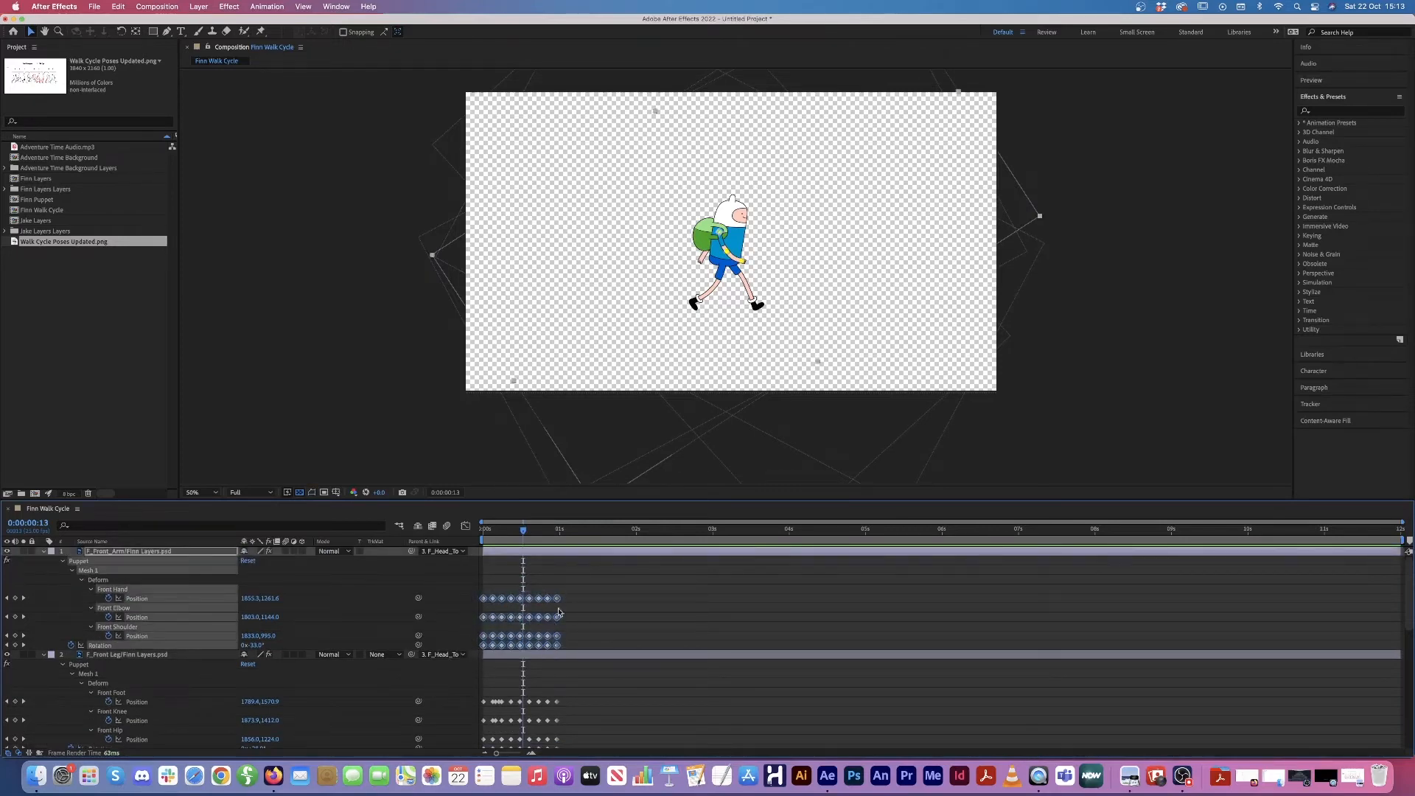
drag(496, 753, 512, 755)
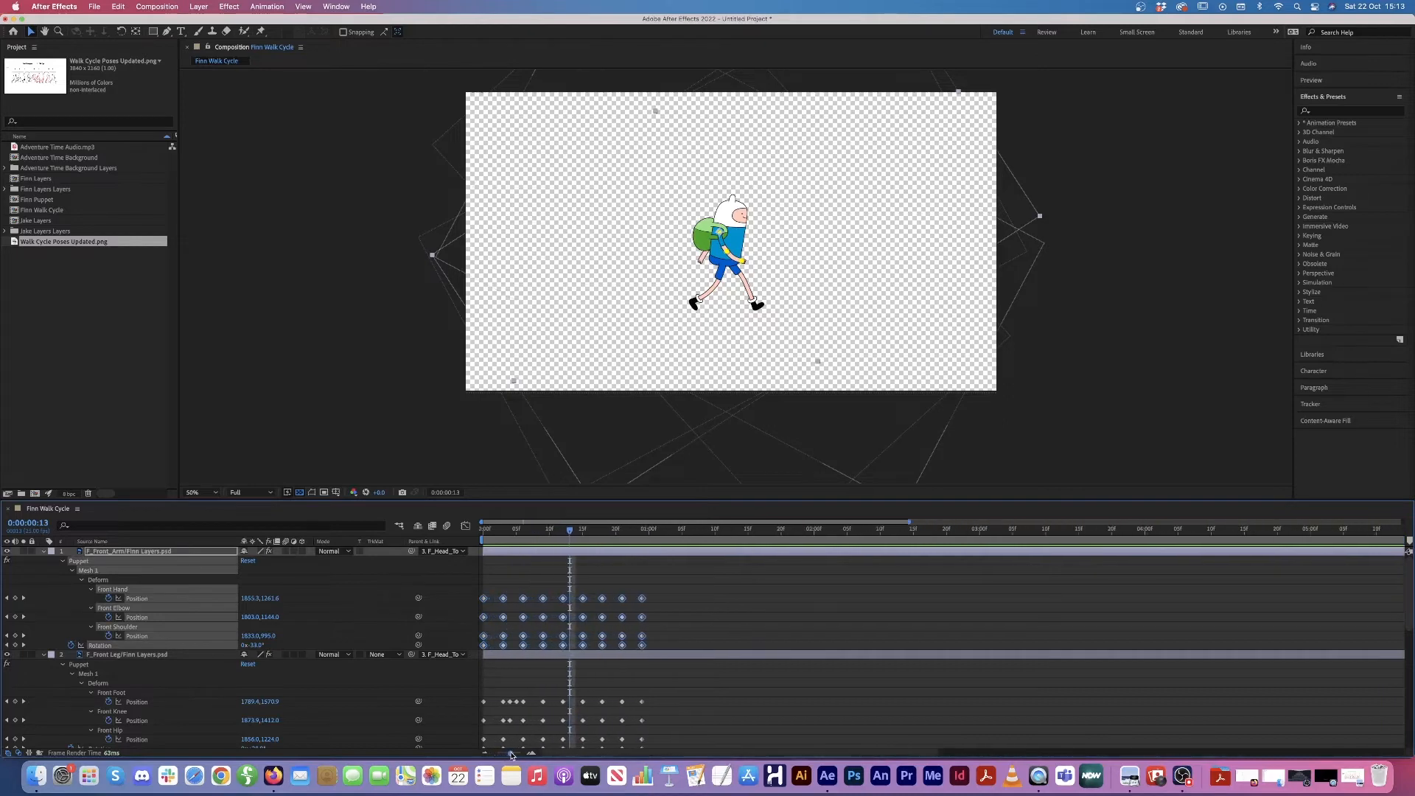
click(649, 531)
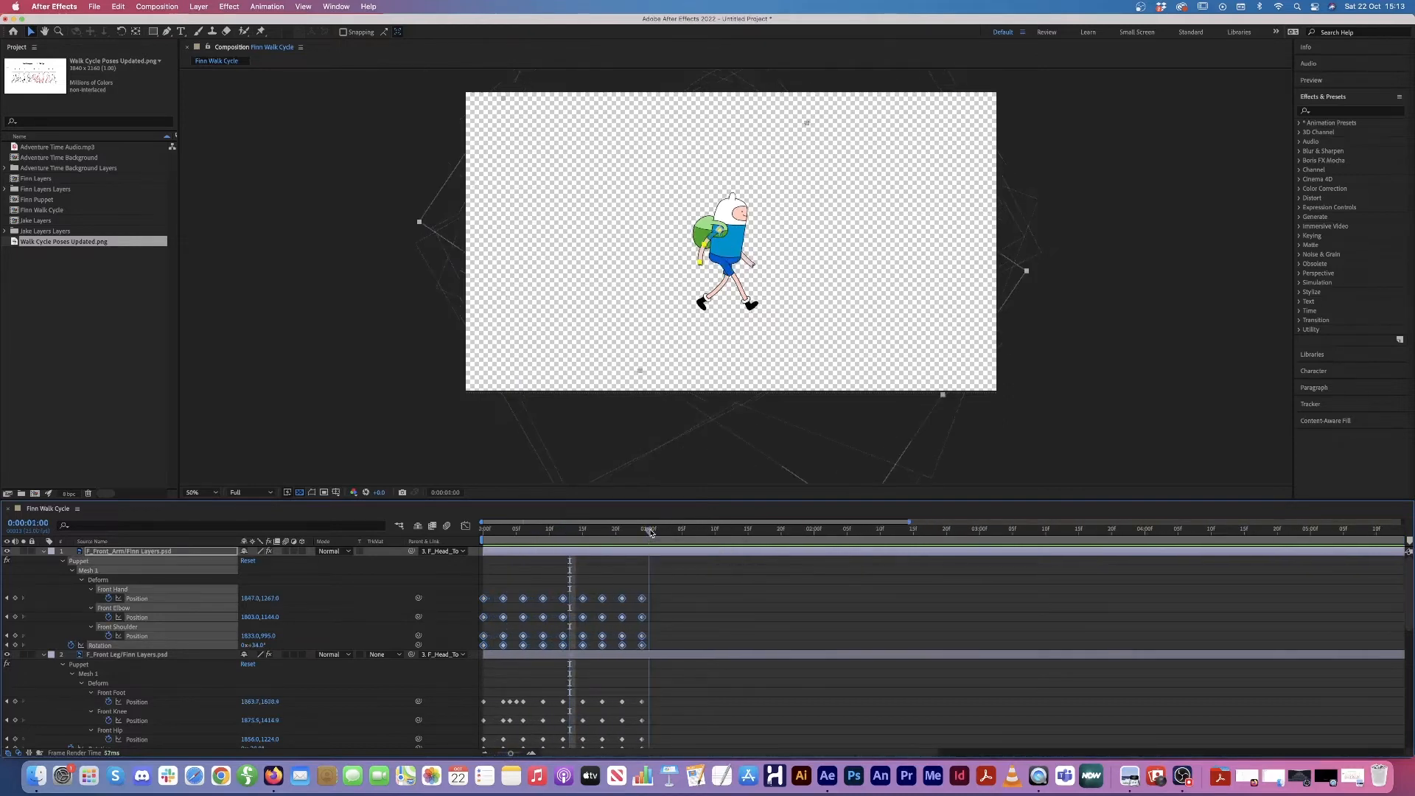
click(644, 532)
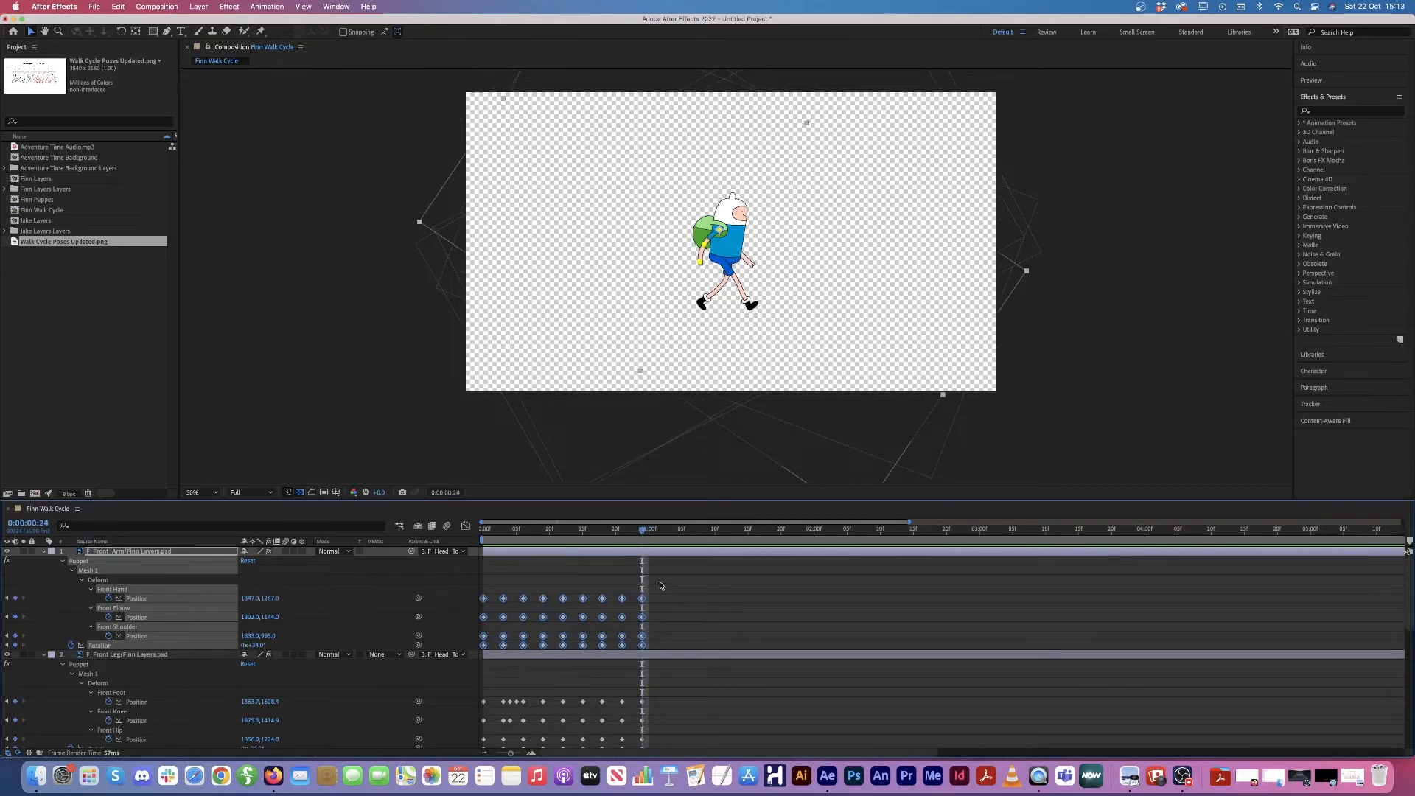
key(super+v)
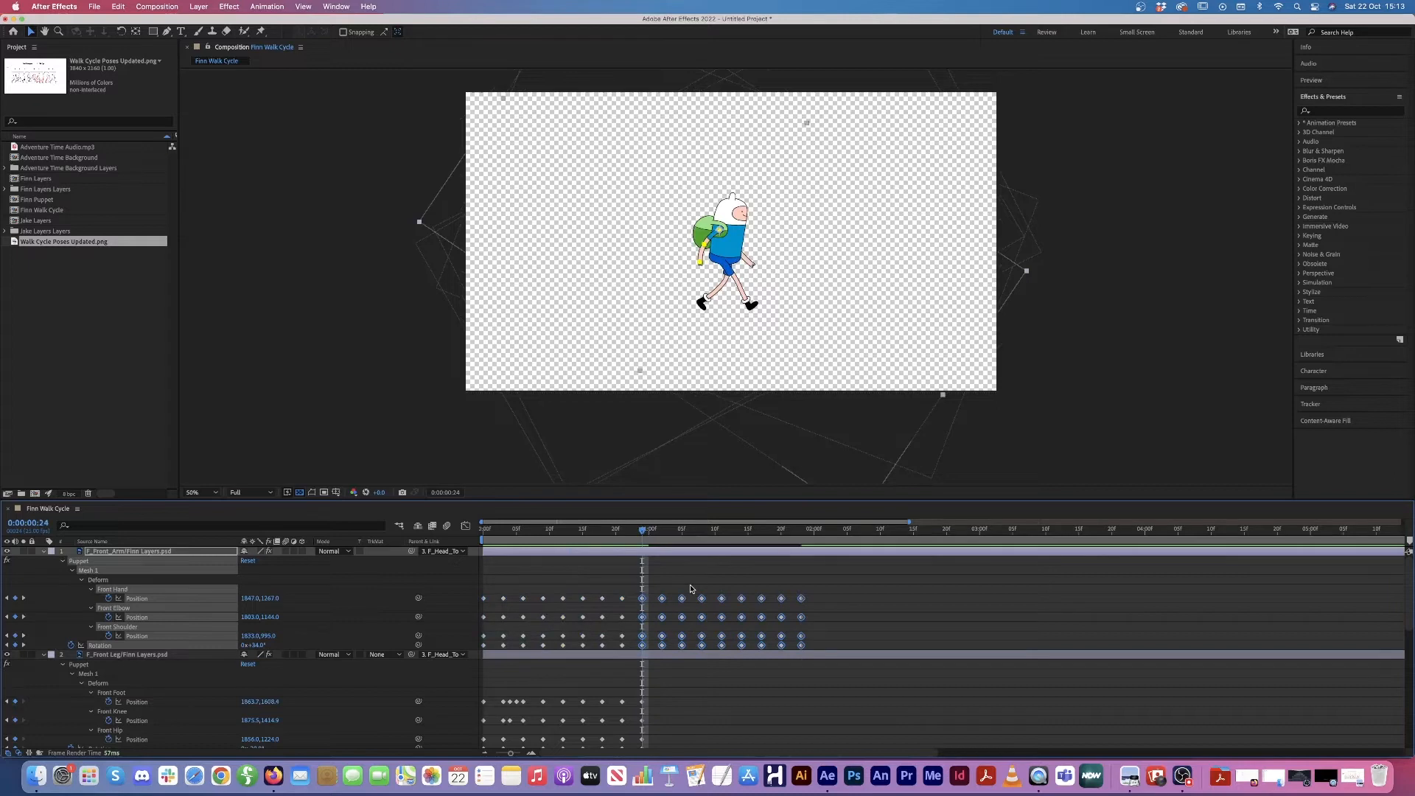
Step: Copy the full set of front arm keyframes and paste it at 0:00:01:23, repeating with the enlarged set at 0:00:03:21
drag(841, 581, 478, 649)
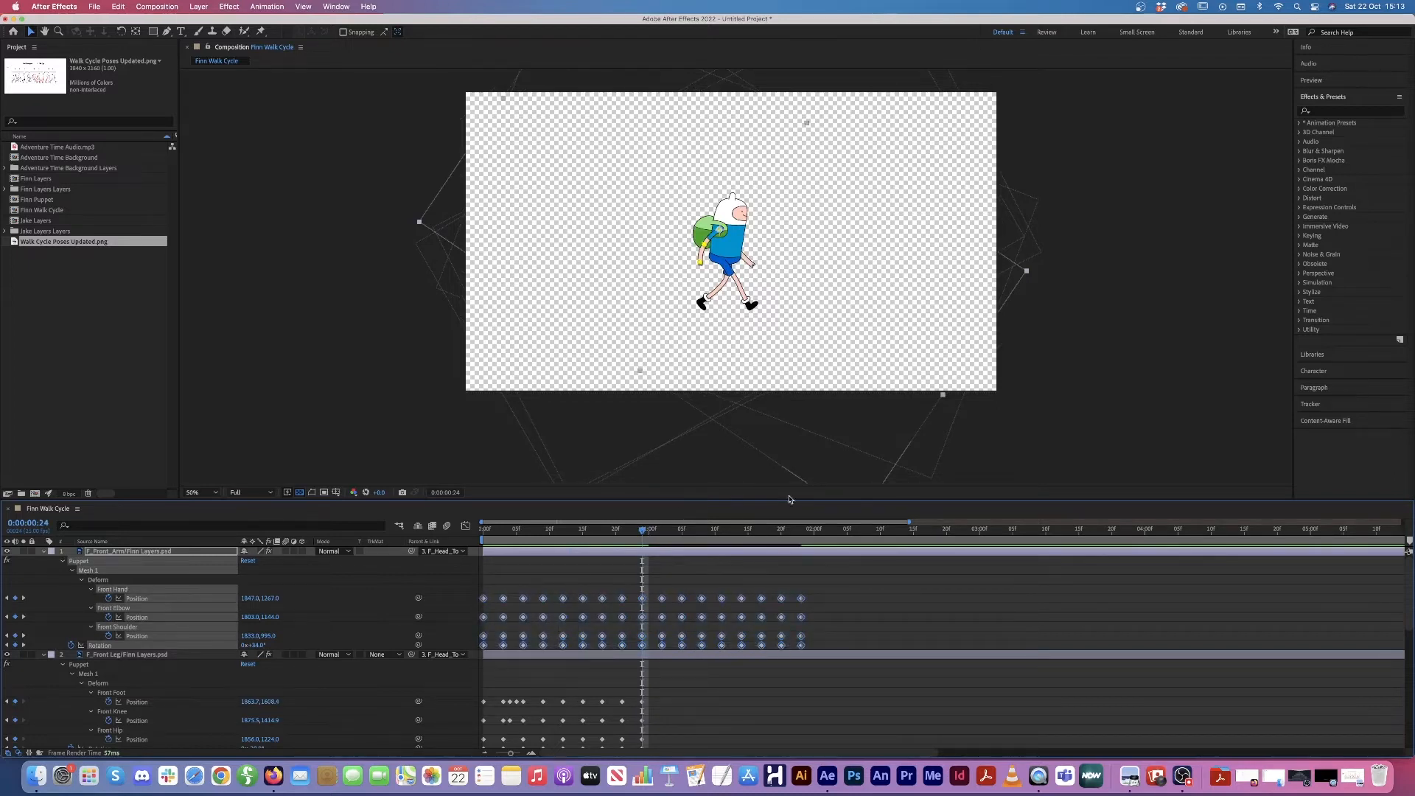
click(802, 531)
key(super+v)
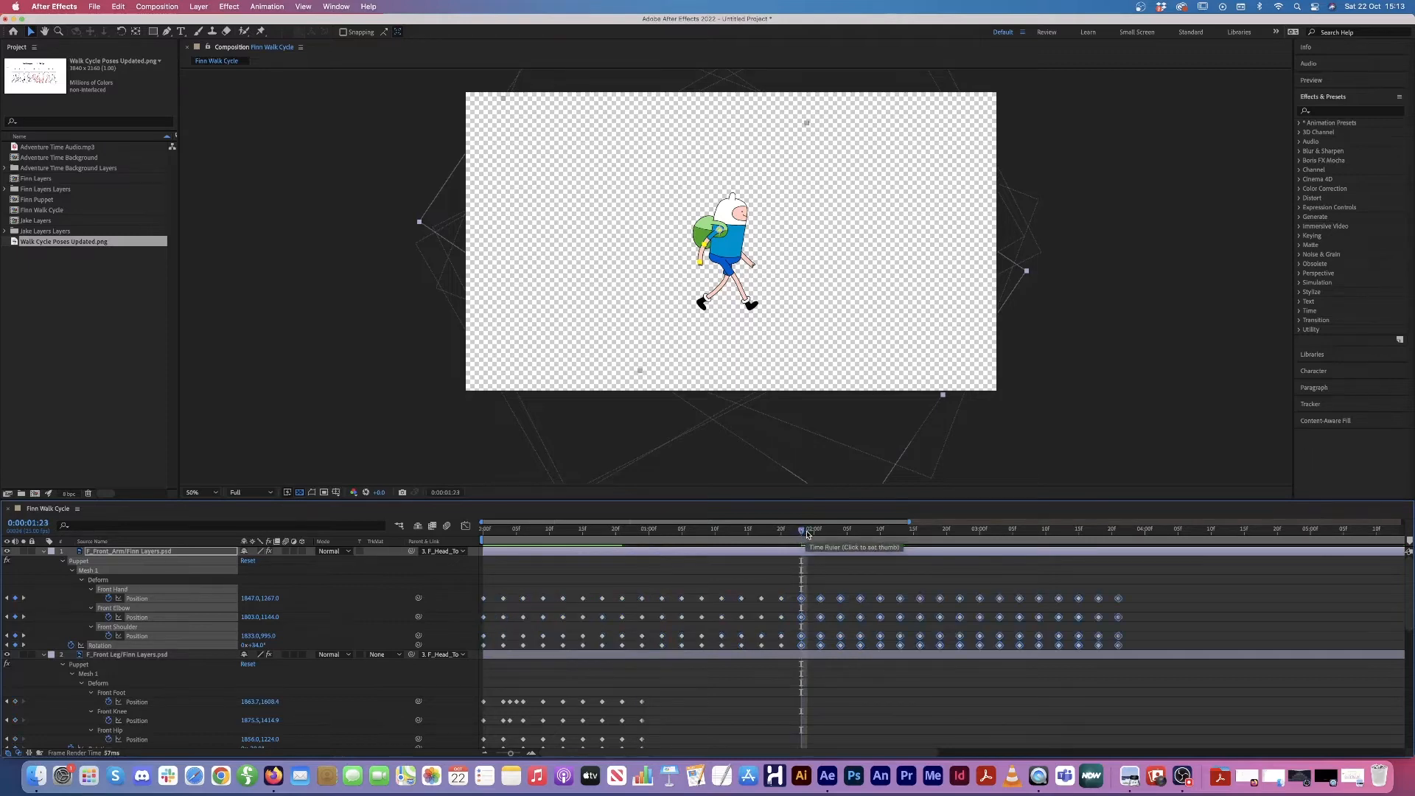
drag(1166, 587, 468, 653)
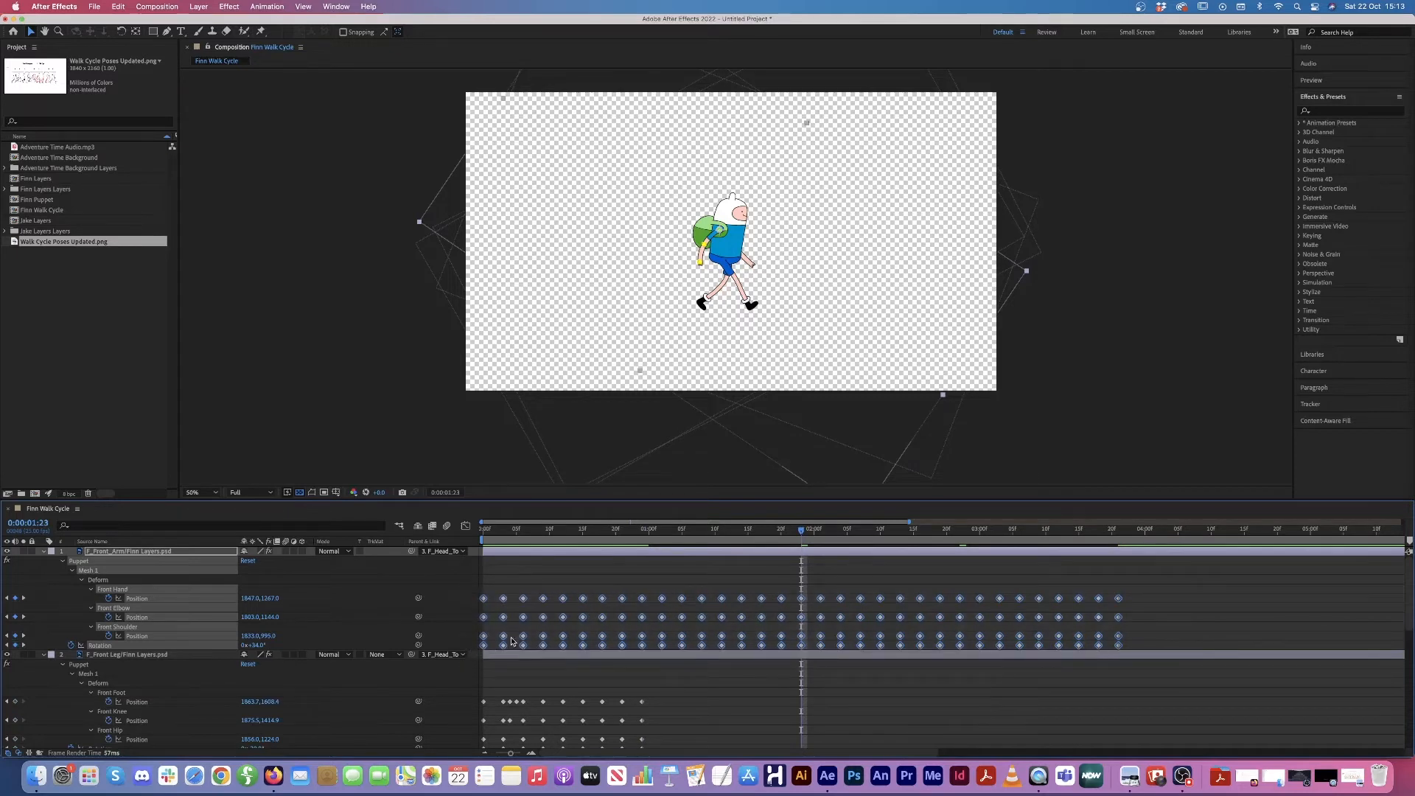
click(1118, 530)
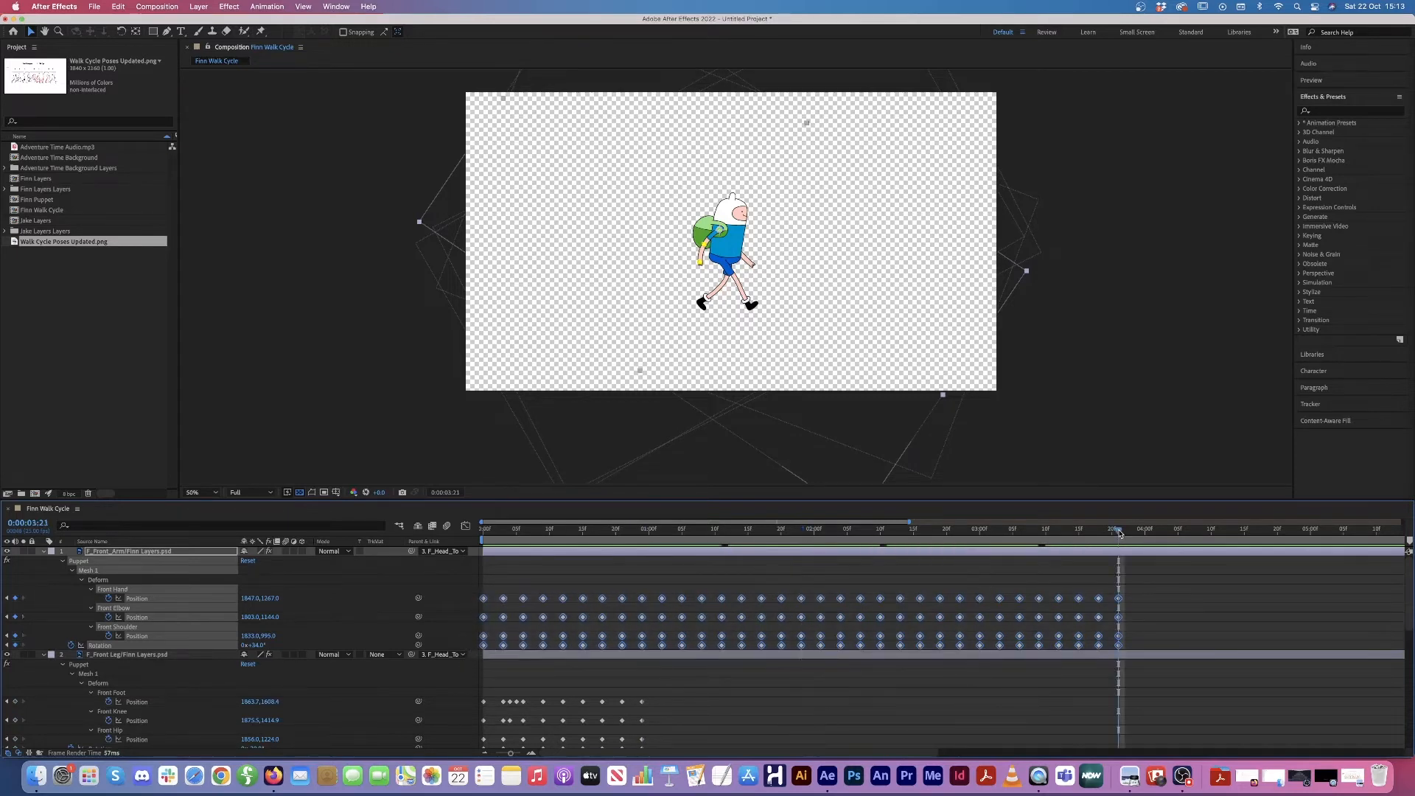
key(super+v)
scroll(598, 726, right, 5)
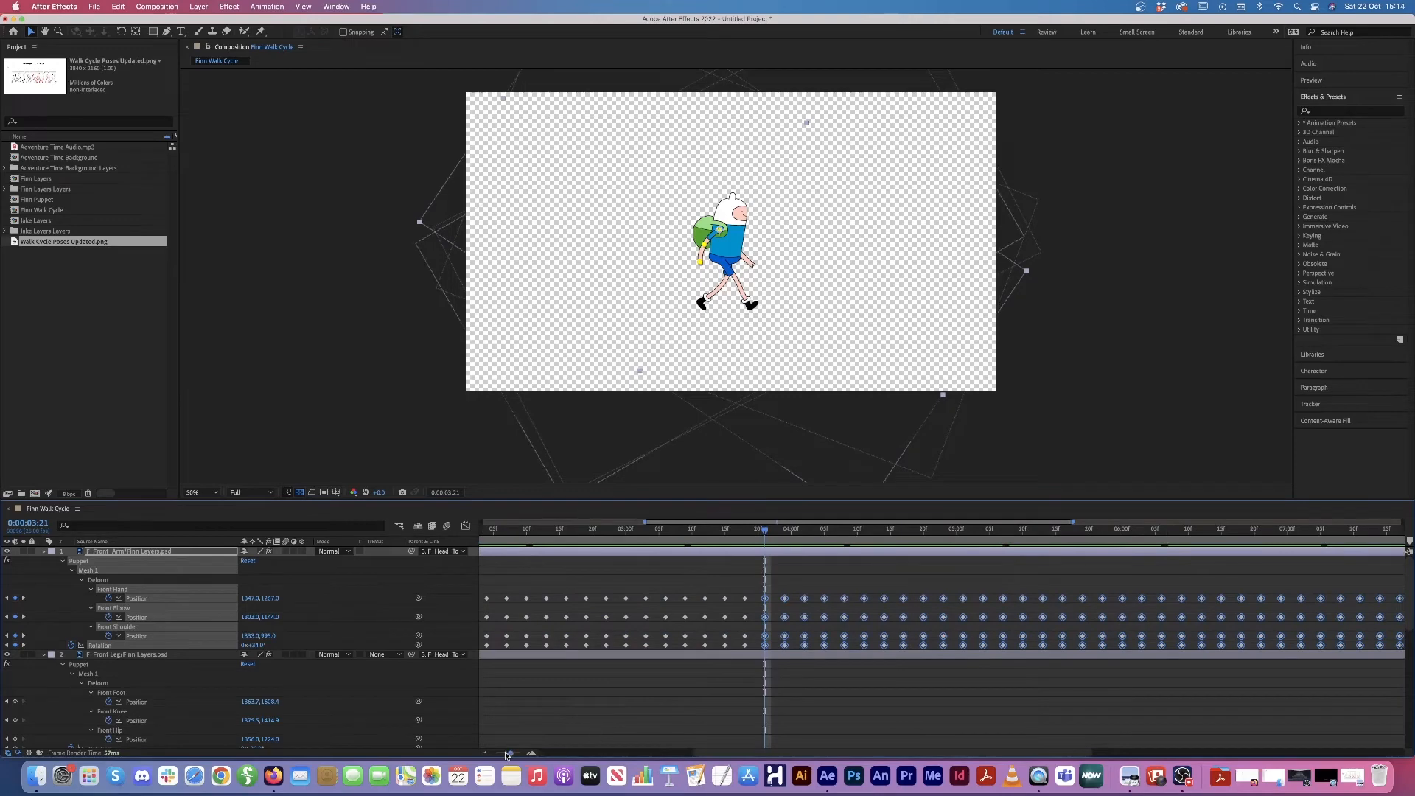
Step: Paste a copy of all front arm keyframes at 0:00:07:17 to fill the composition, and preview the arm swing from the start
drag(507, 755, 494, 757)
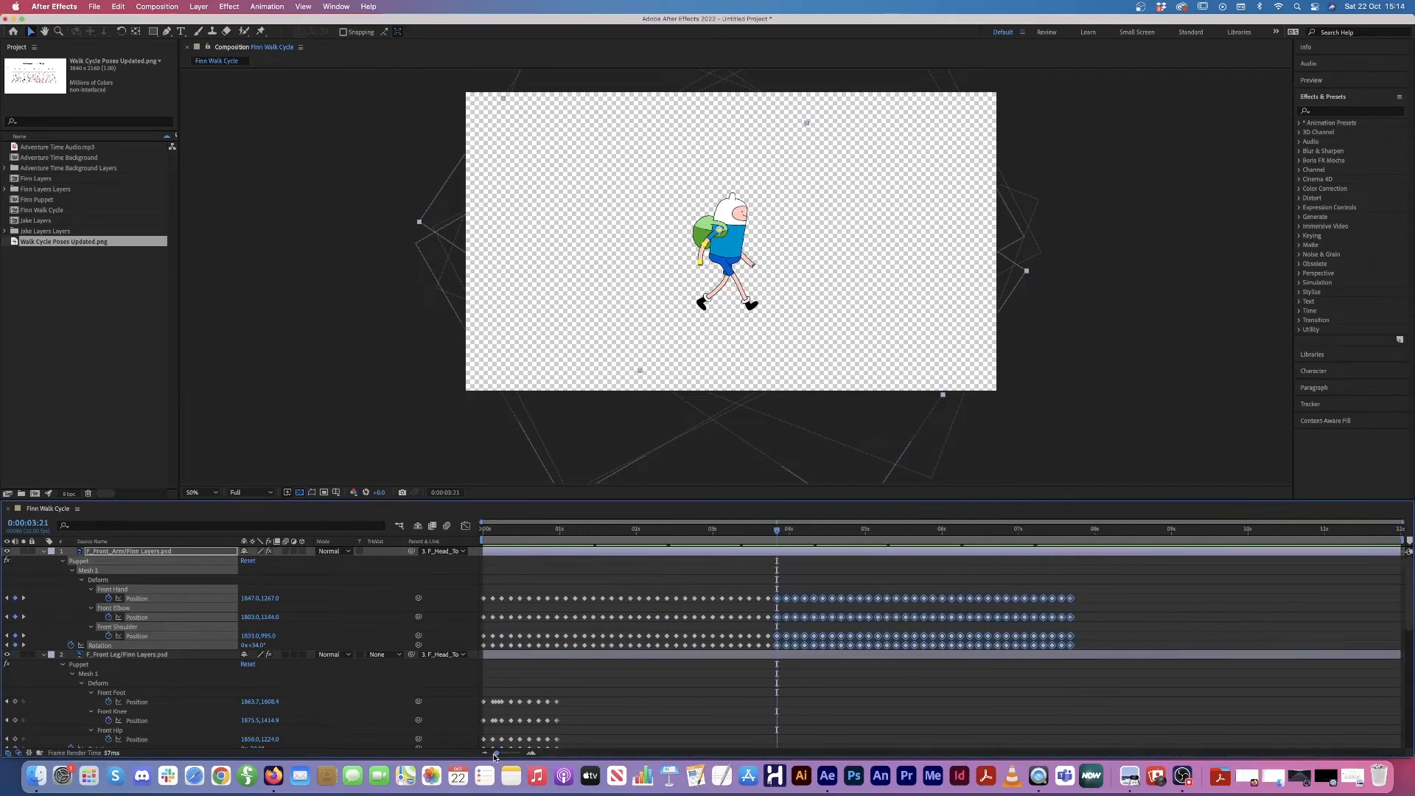
drag(1128, 574, 468, 657)
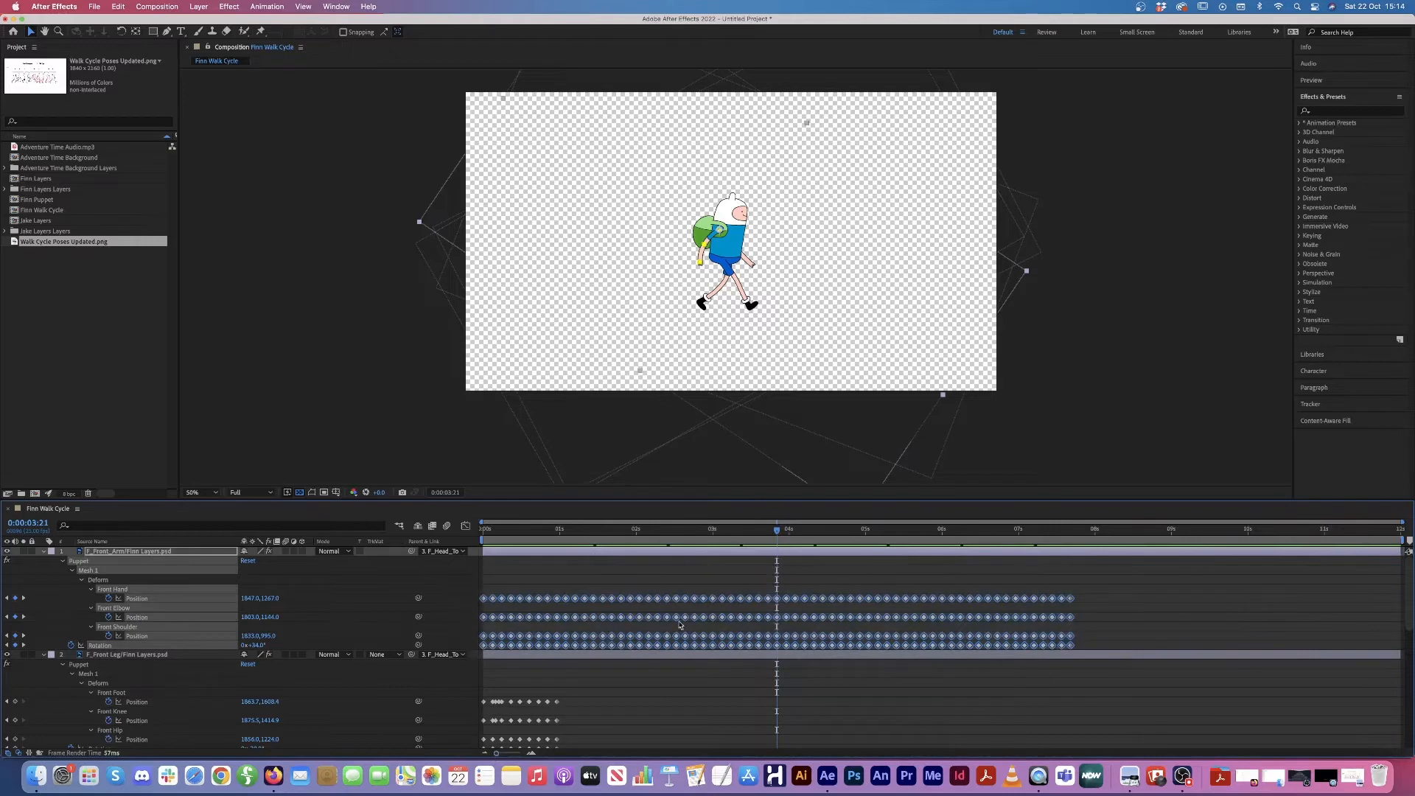
click(1070, 531)
key(super+v)
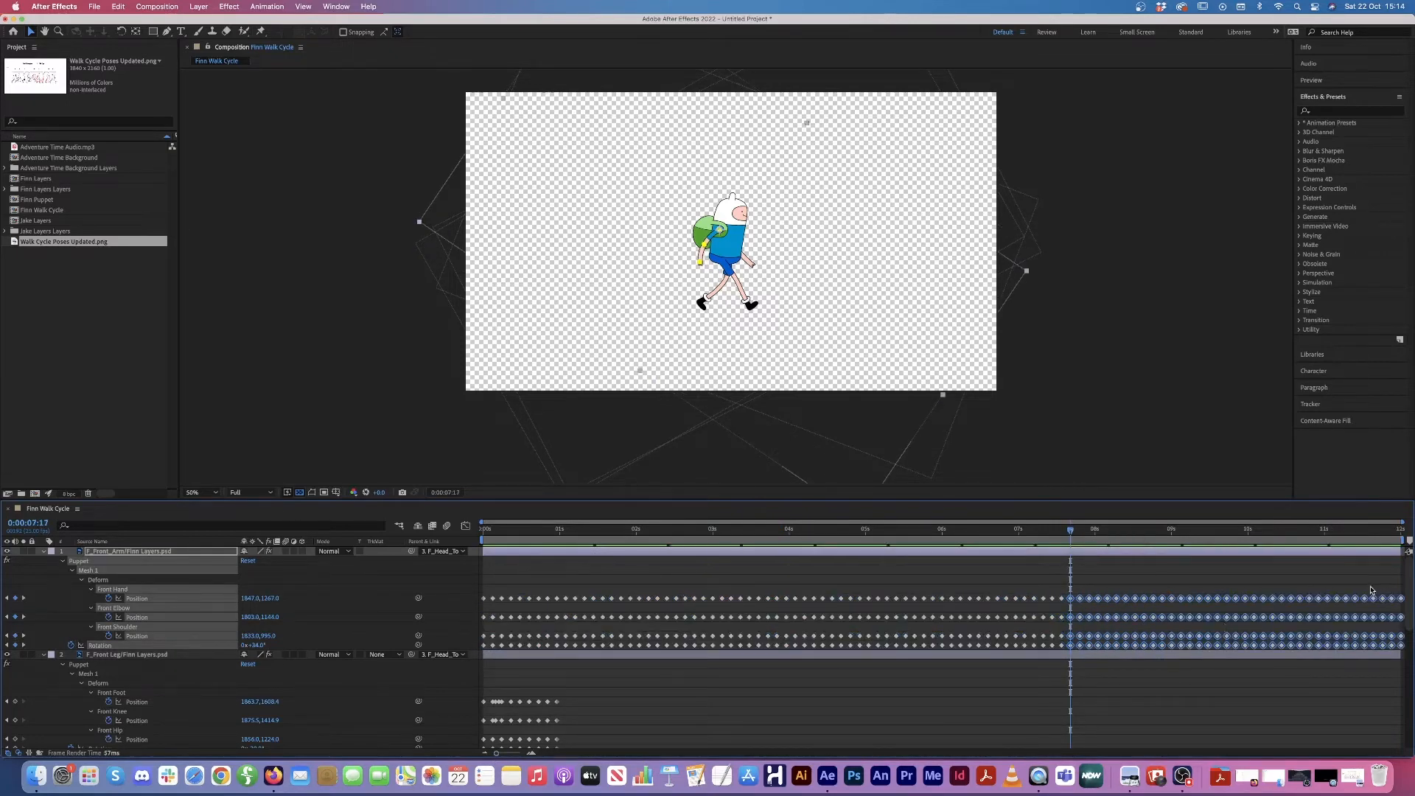
key(space)
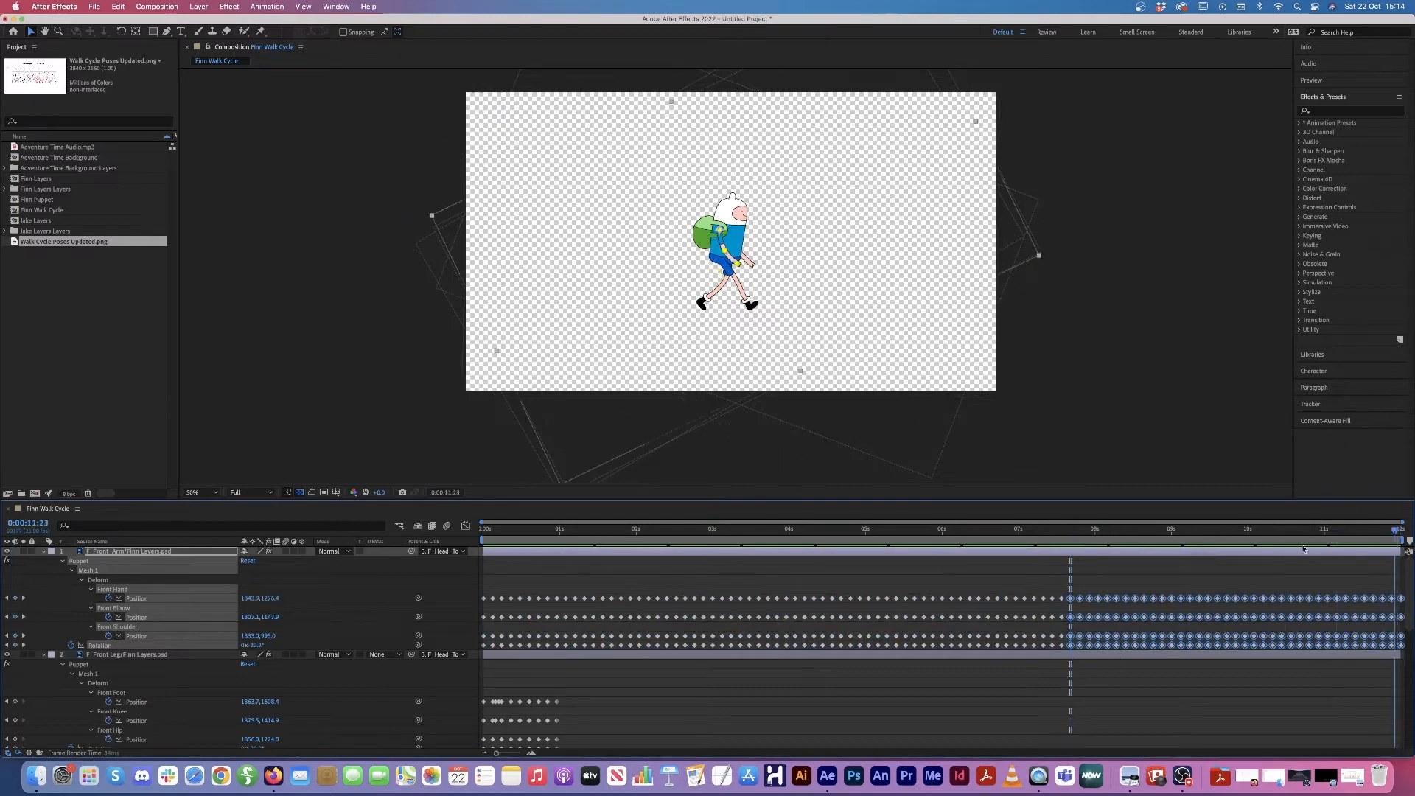
drag(457, 529, 404, 528)
key(space)
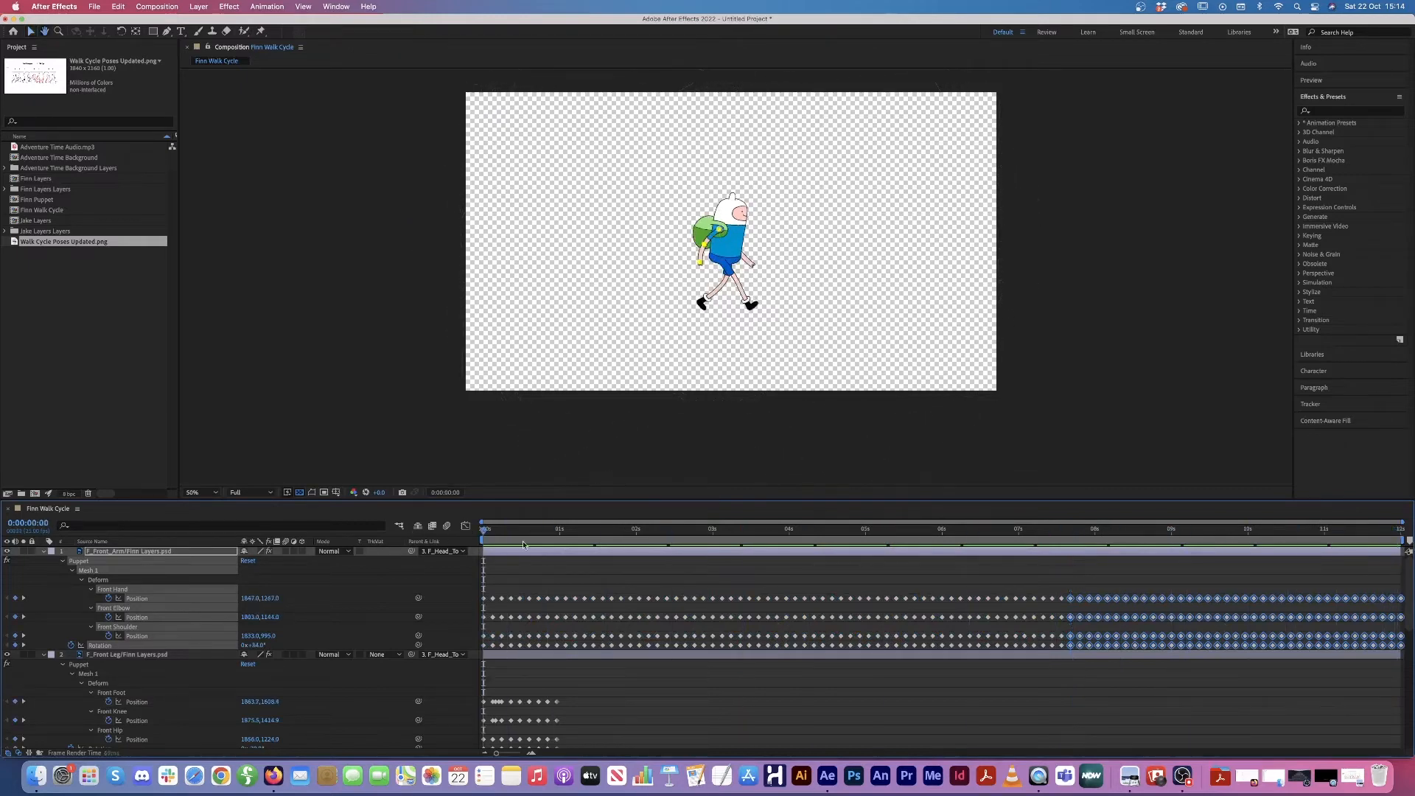
key(space)
drag(517, 530, 414, 531)
Step: Copy all front leg keyframes, including the foot, knee and hip positions and rotation, and paste them at frame 24
scroll(656, 635, down, 3)
mouse_move(579, 642)
mouse_down()
mouse_move(466, 692)
mouse_move(461, 710)
mouse_up()
drag(547, 534, 559, 534)
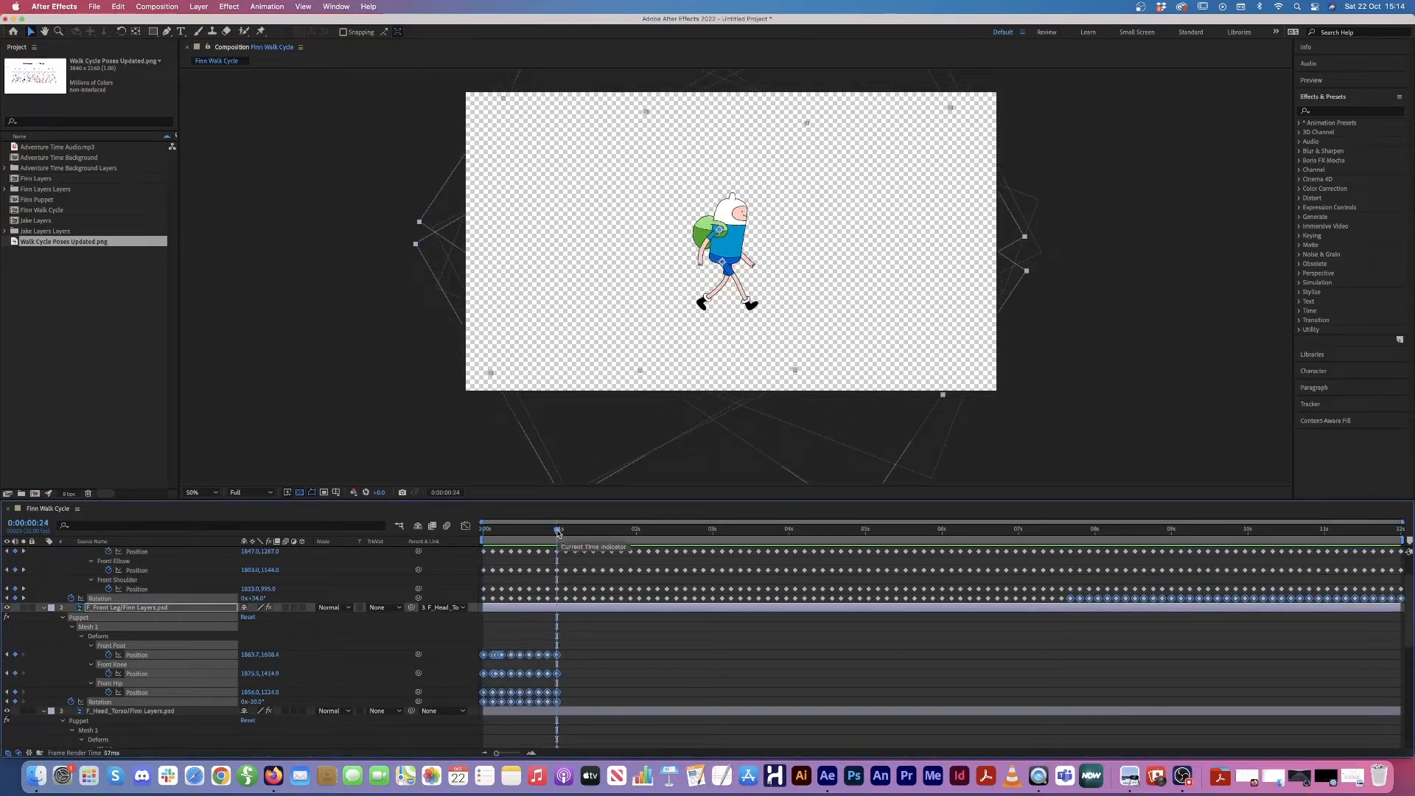
click(137, 608)
drag(580, 646, 458, 708)
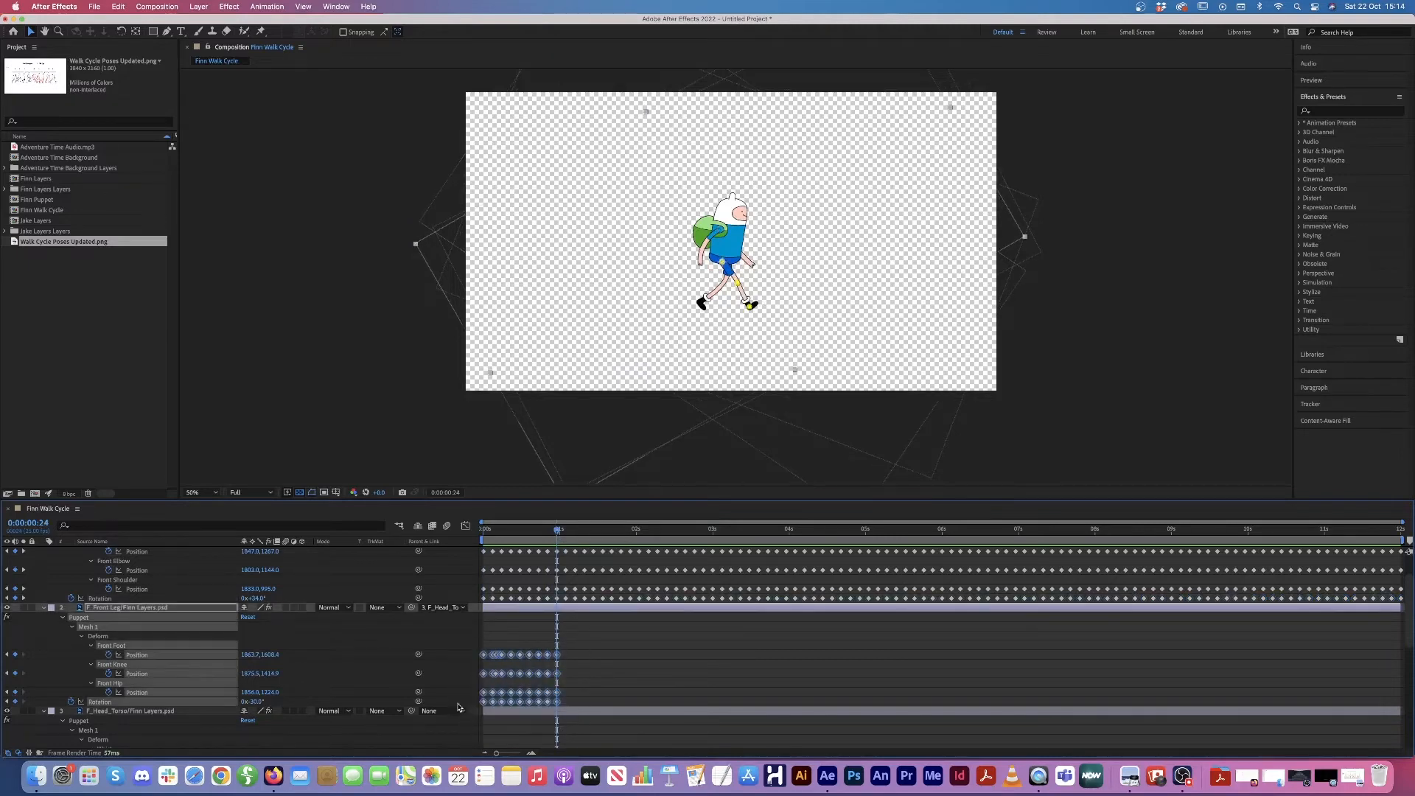
key(super+v)
Step: Copy the full set of front leg keyframes and paste it at 0:00:01:23, repeating with the enlarged set at 0:00:03:21
drag(639, 533, 630, 535)
drag(673, 649, 466, 706)
key(super+v)
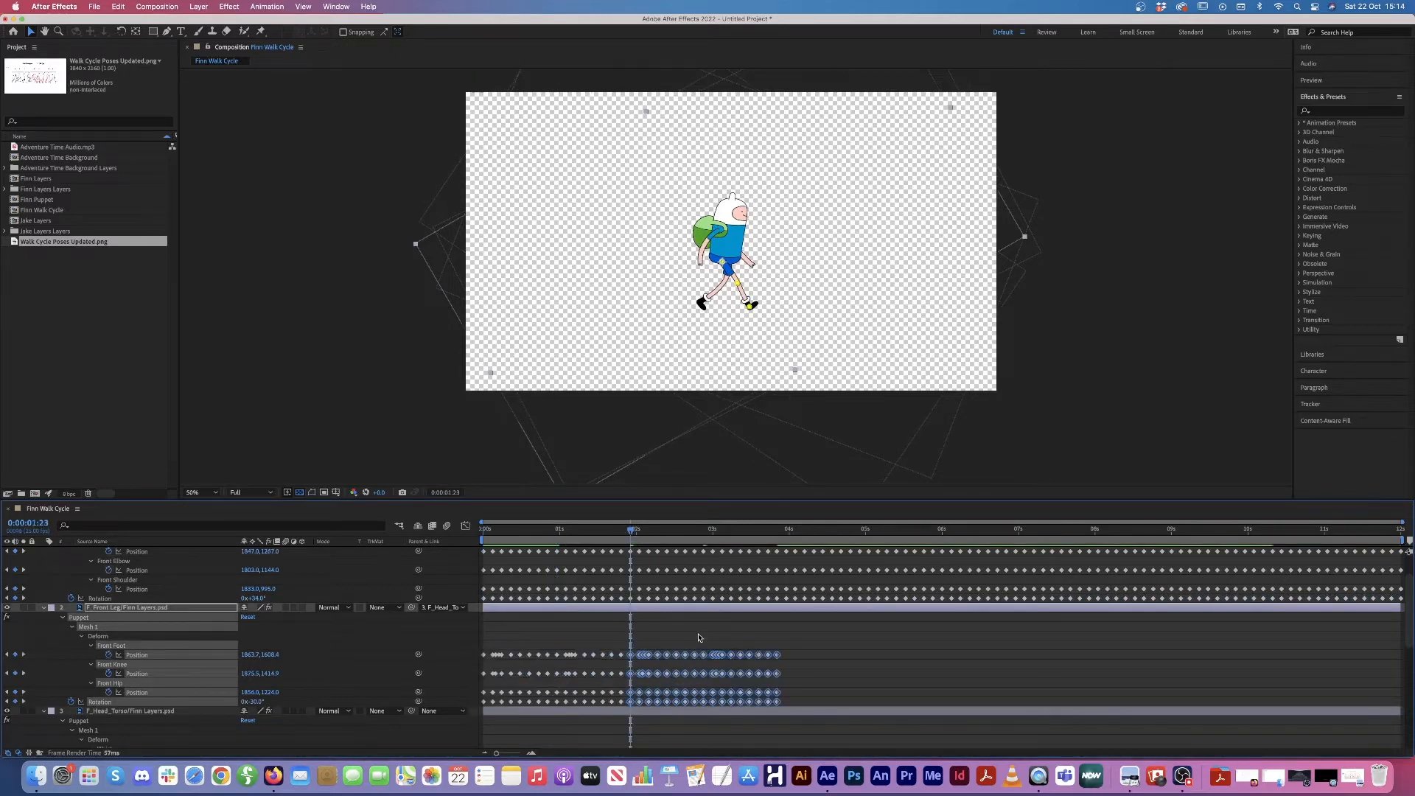
drag(830, 632, 455, 713)
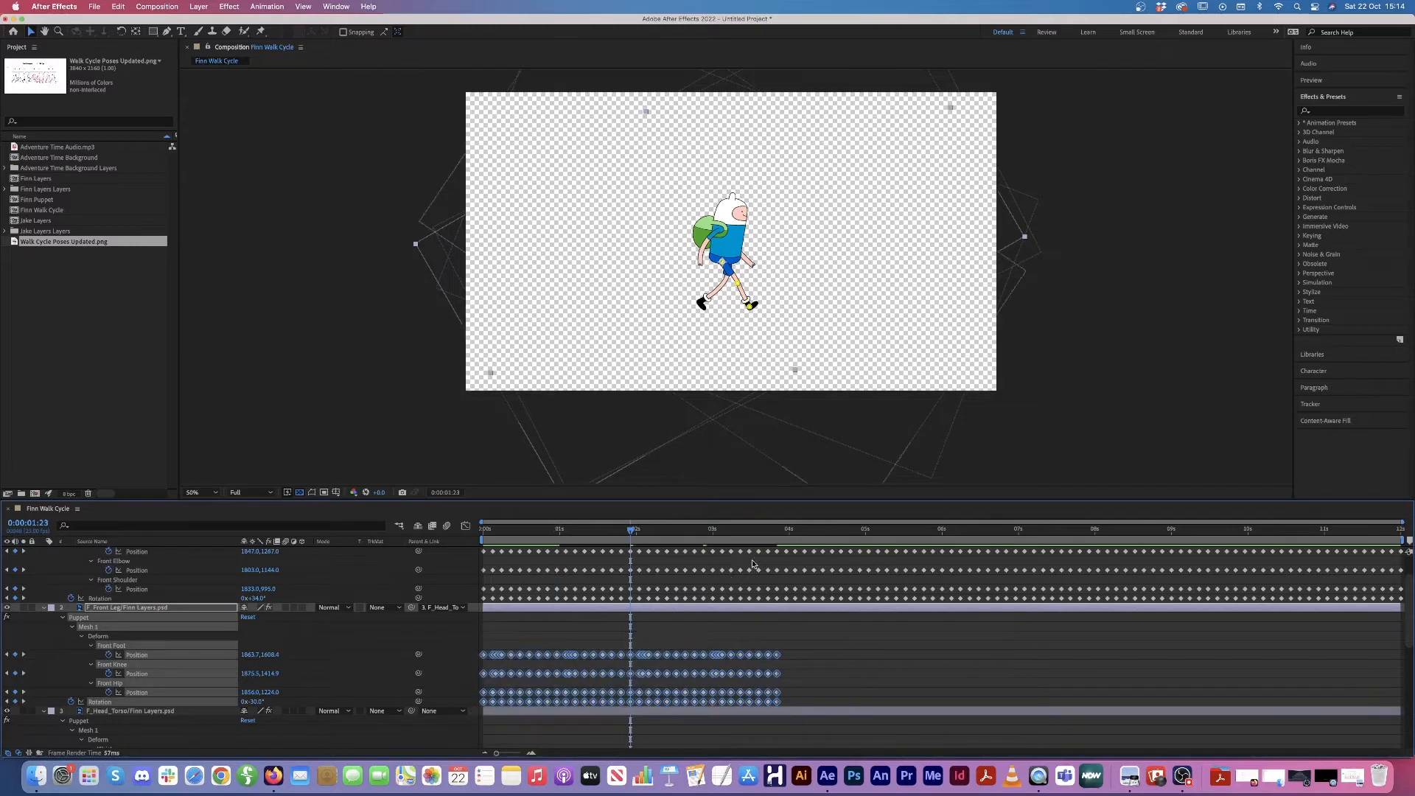
click(780, 530)
click(776, 531)
key(super+v)
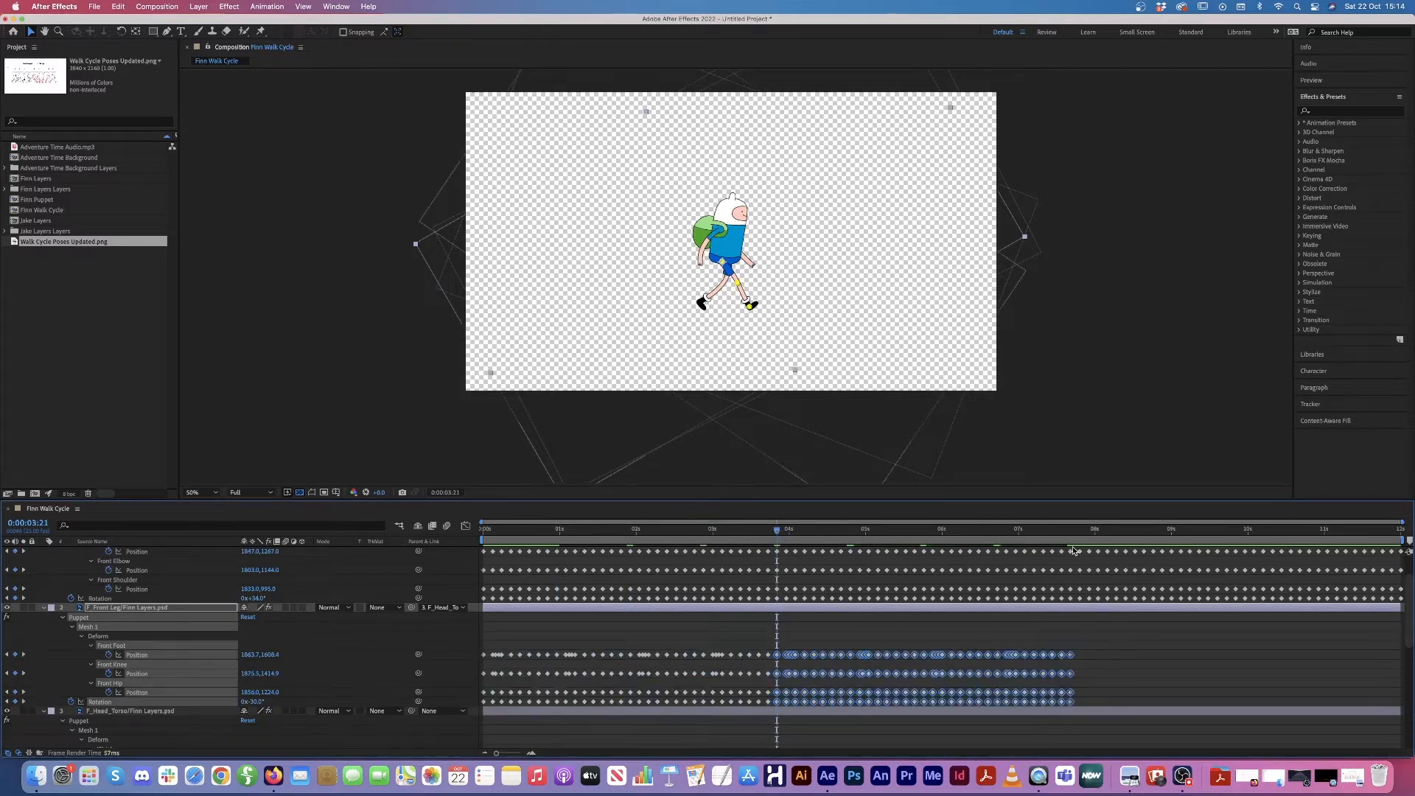
Step: Paste a copy of all front leg keyframes at 0:00:07:17 to fill the rest of the composition
drag(1113, 634, 469, 712)
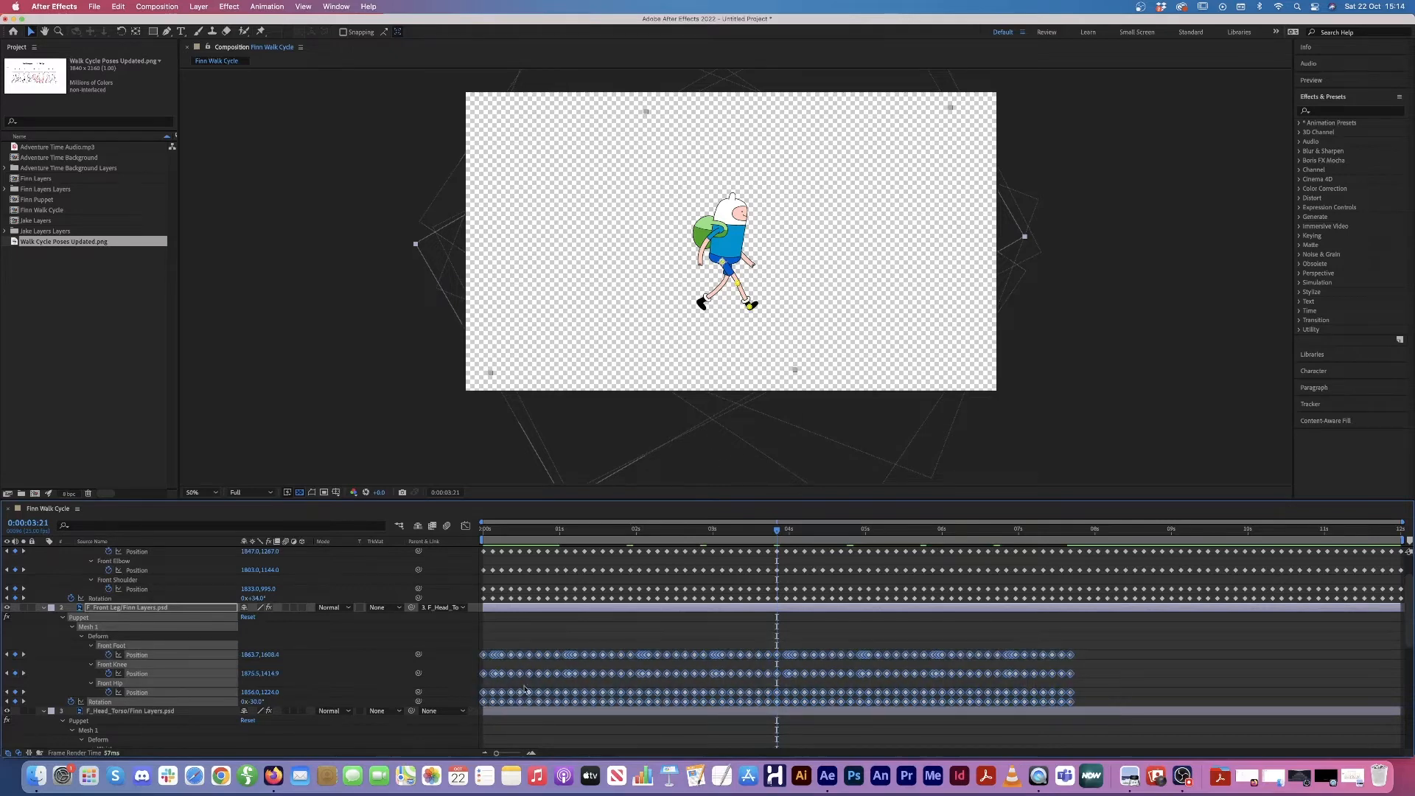
drag(1020, 527, 1071, 535)
key(super+v)
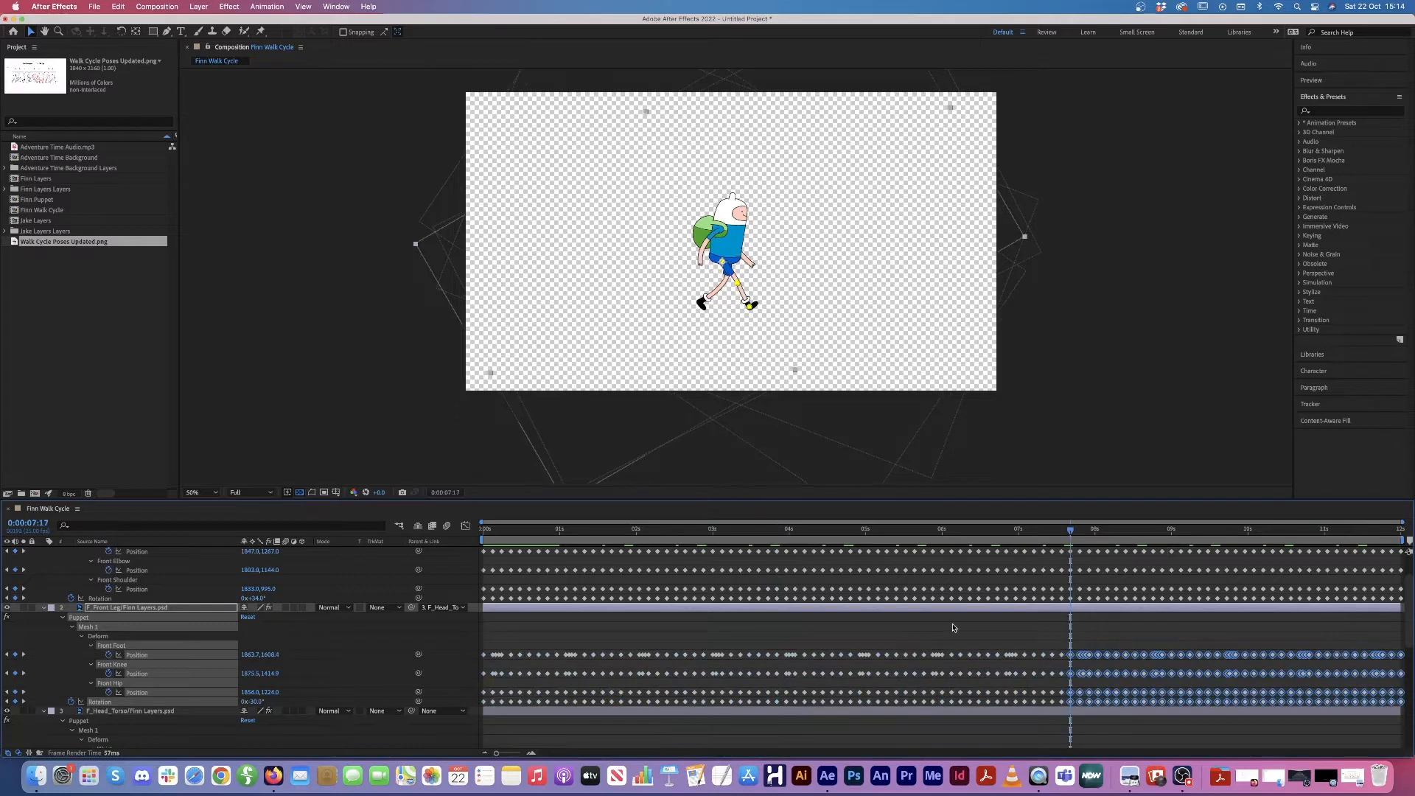
Step: Copy all head and torso keyframes, including the waist, torso, head and layer positions, and paste them at frame 24
scroll(547, 709, down, 5)
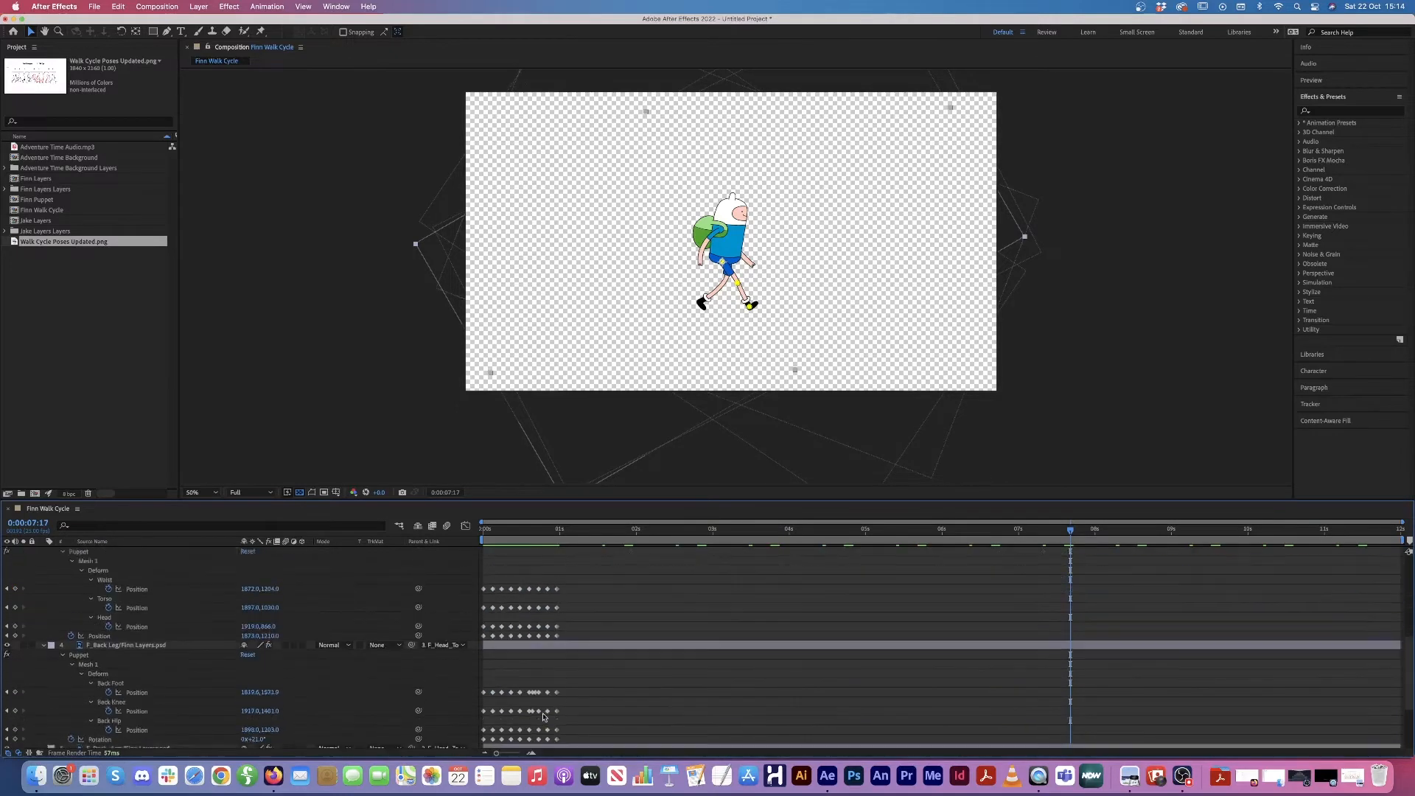
drag(620, 626, 474, 709)
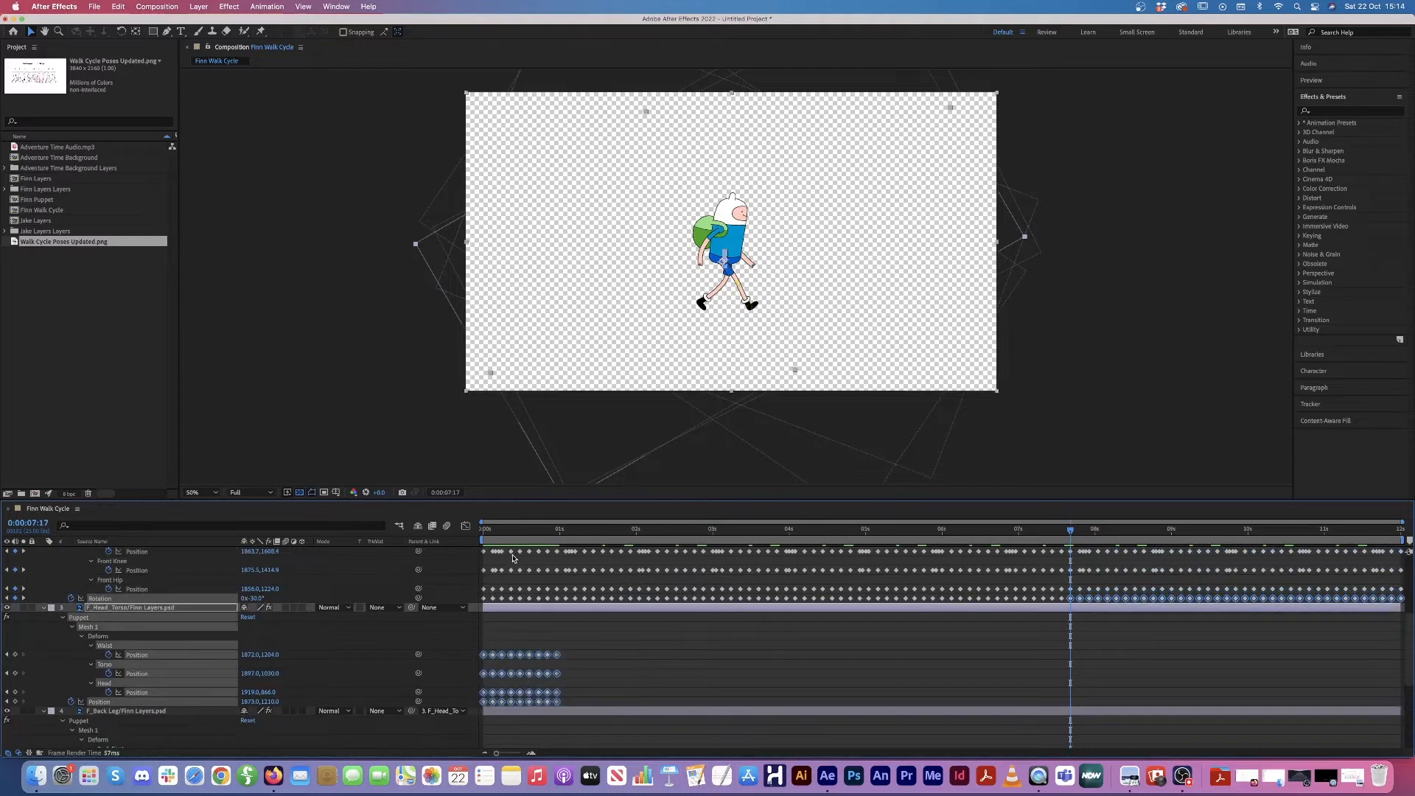
drag(494, 536, 558, 539)
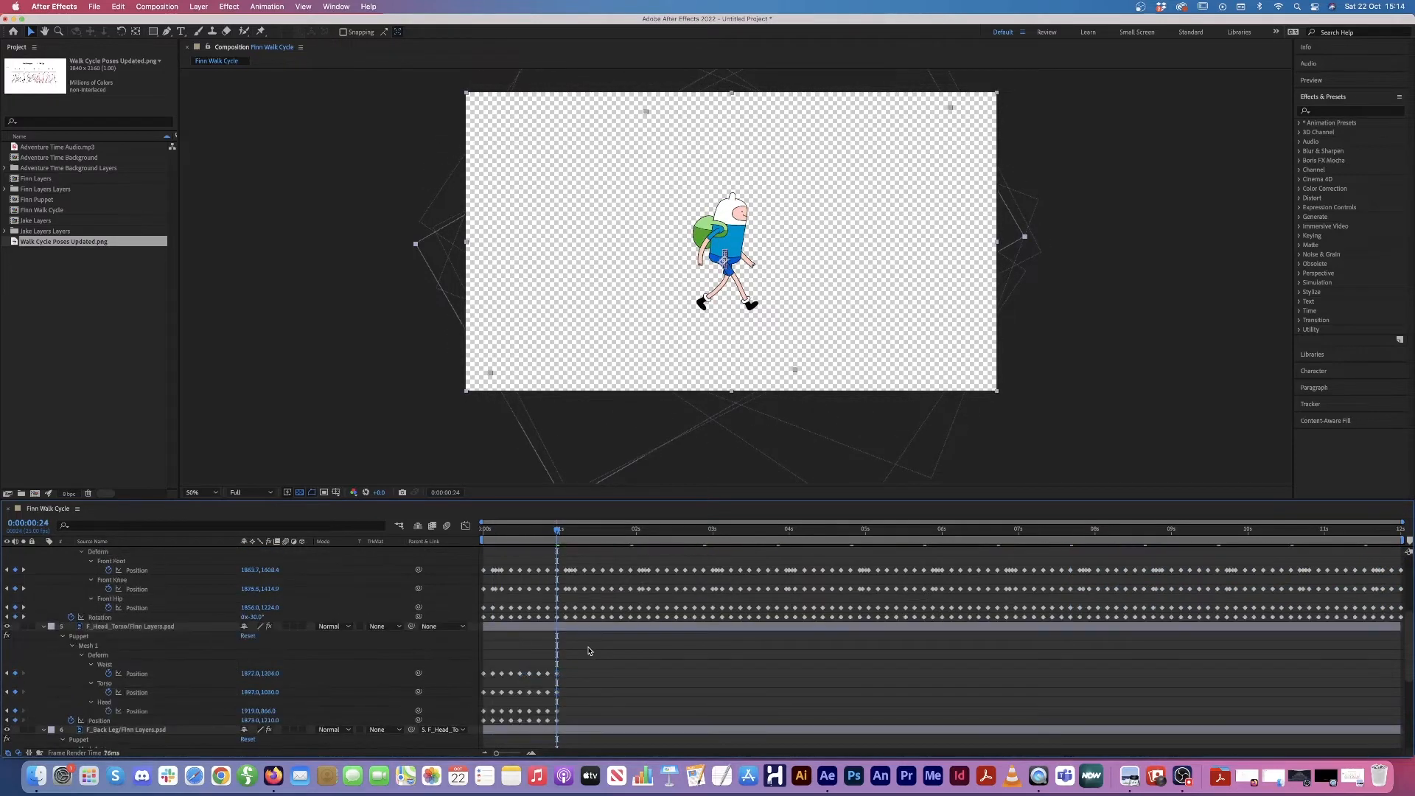
drag(581, 649, 455, 711)
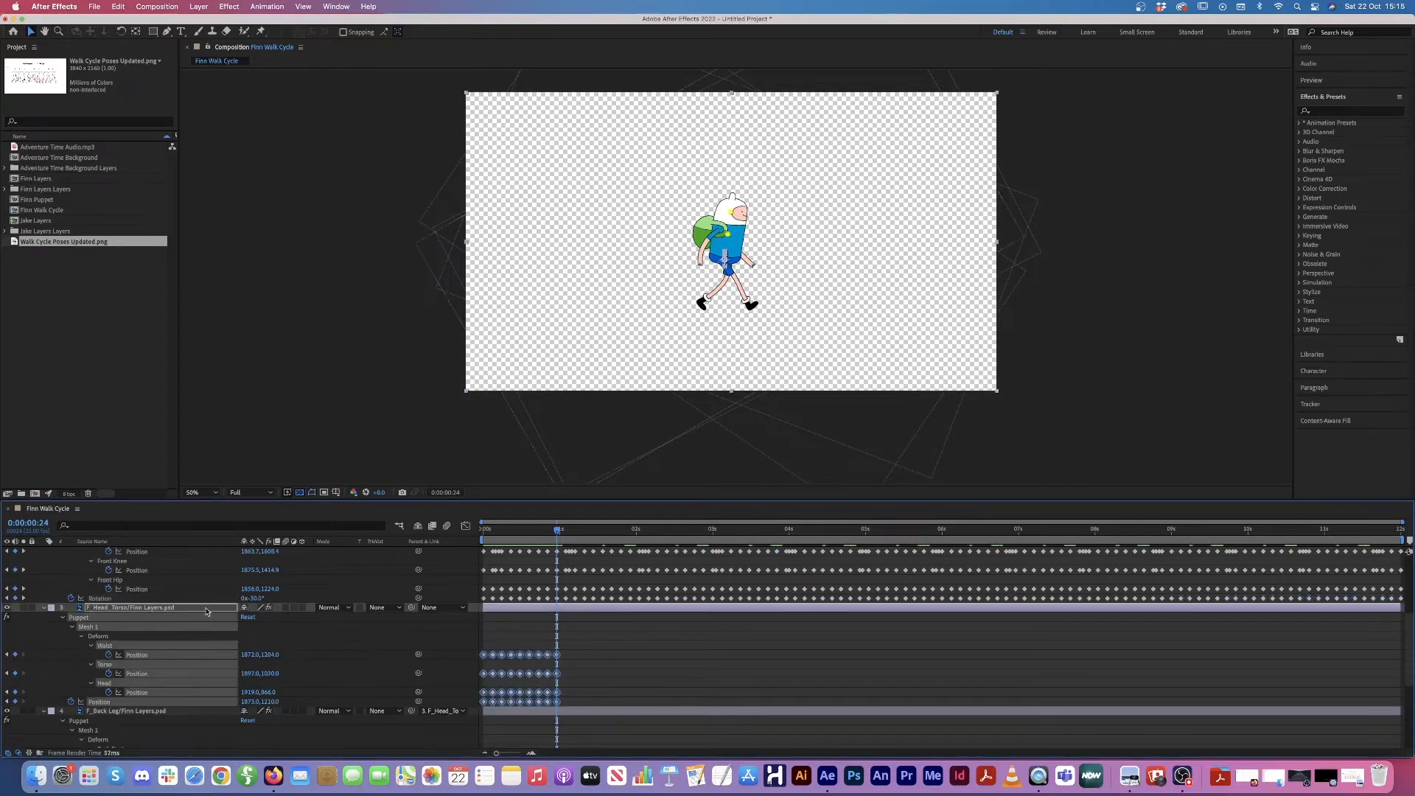
drag(679, 650, 456, 706)
key(super+c)
key(super+v)
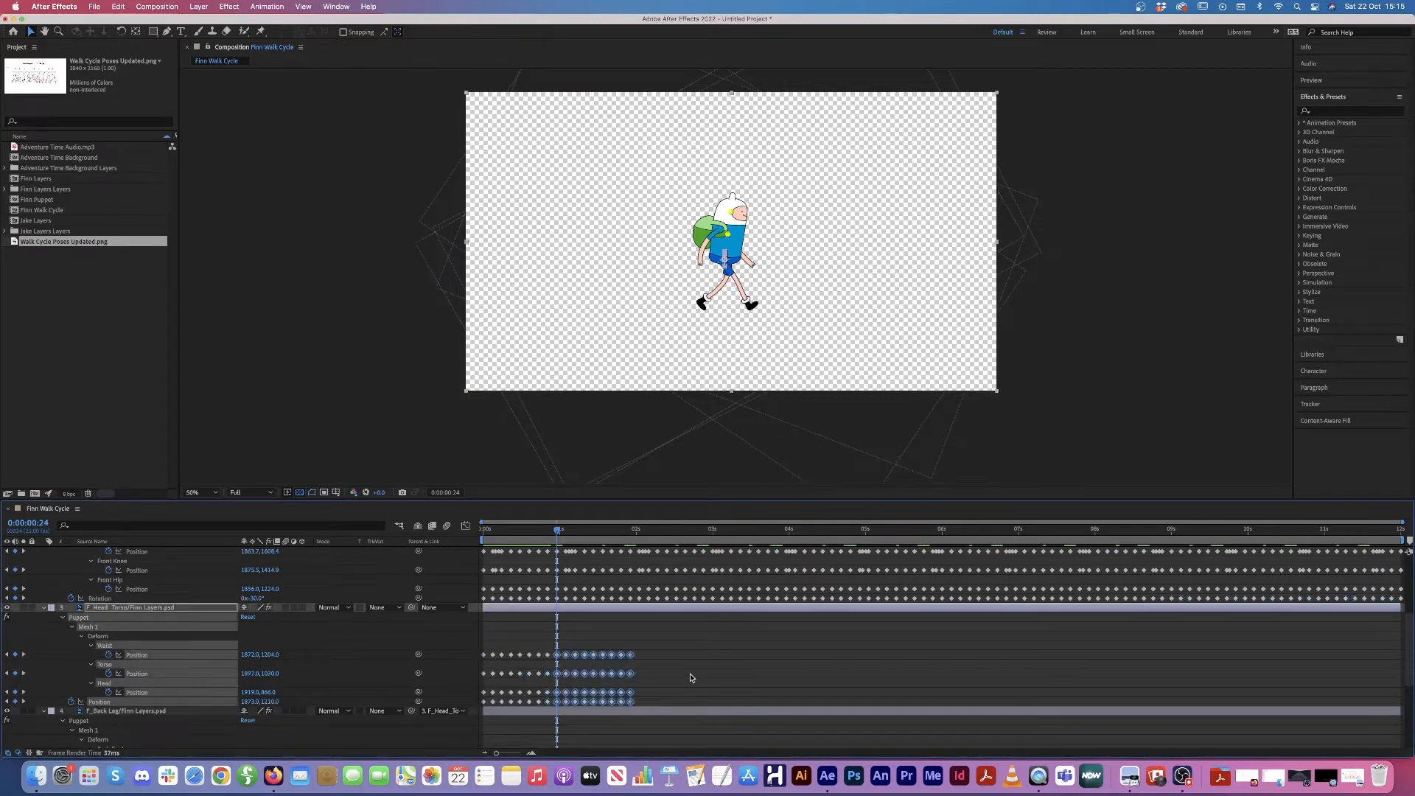
Step: Copy the full set of head and torso keyframes and paste it at 0:00:01:23, repeating with the enlarged set at 0:00:03:21
click(631, 530)
drag(675, 641, 490, 704)
key(super+c)
key(super+v)
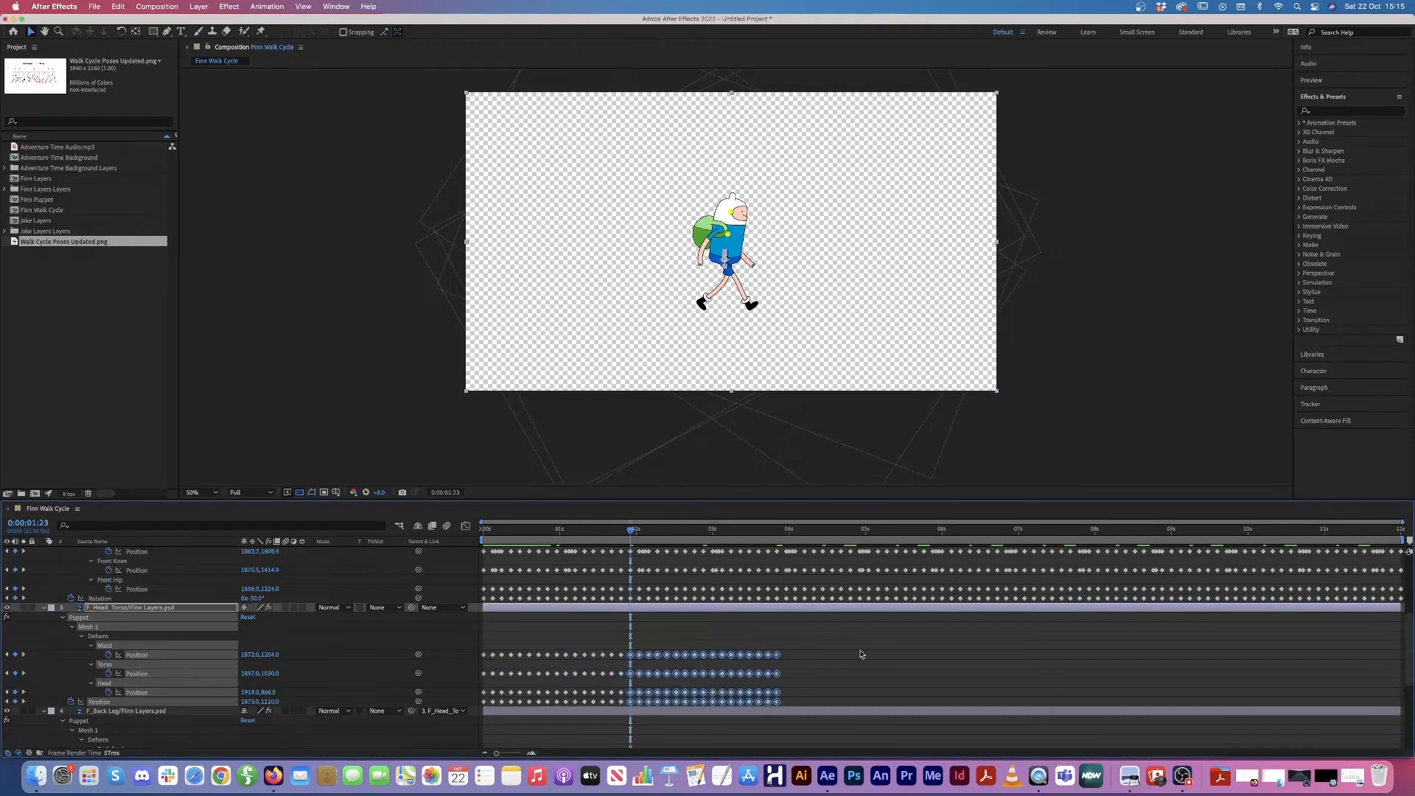
click(776, 542)
drag(826, 648, 478, 716)
key(super+c)
key(super+v)
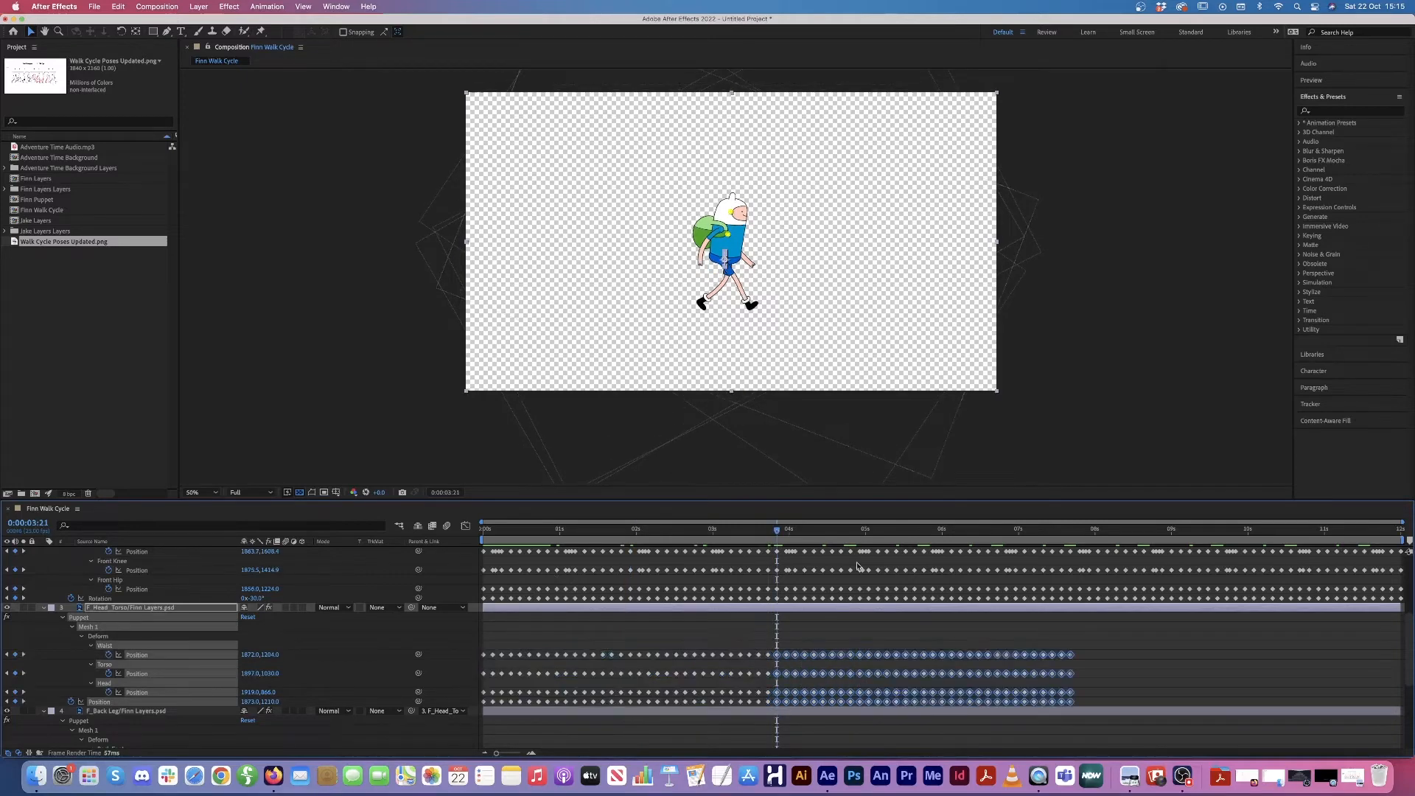
Step: Paste a copy of all head and torso keyframes at 0:00:07:17 to fill the rest of the composition
drag(1080, 532, 1071, 533)
drag(1117, 642, 474, 708)
key(super+c)
key(super+v)
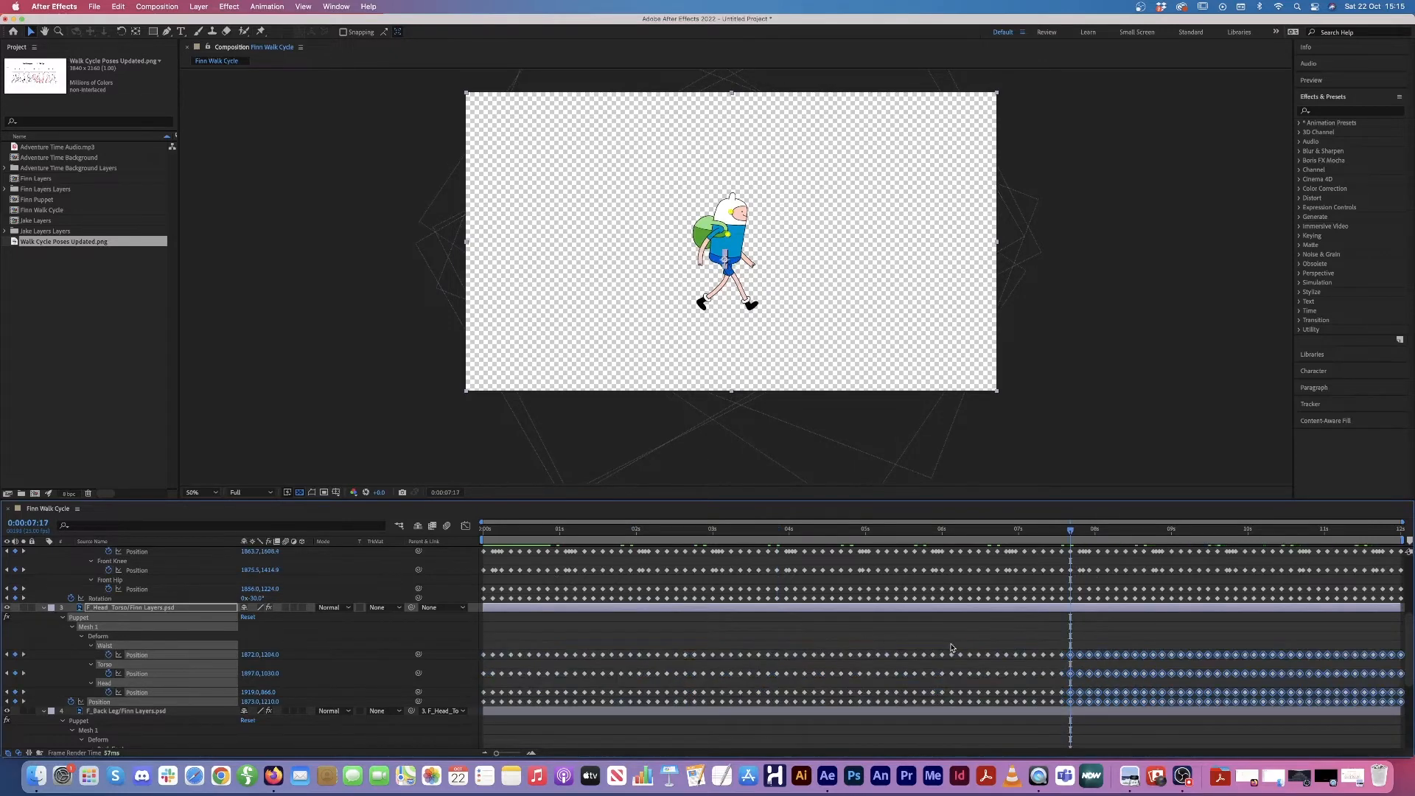
Step: Copy all back leg keyframes, including the foot, knee and hip positions and rotation, and paste them at frame 24
scroll(775, 698, down, 5)
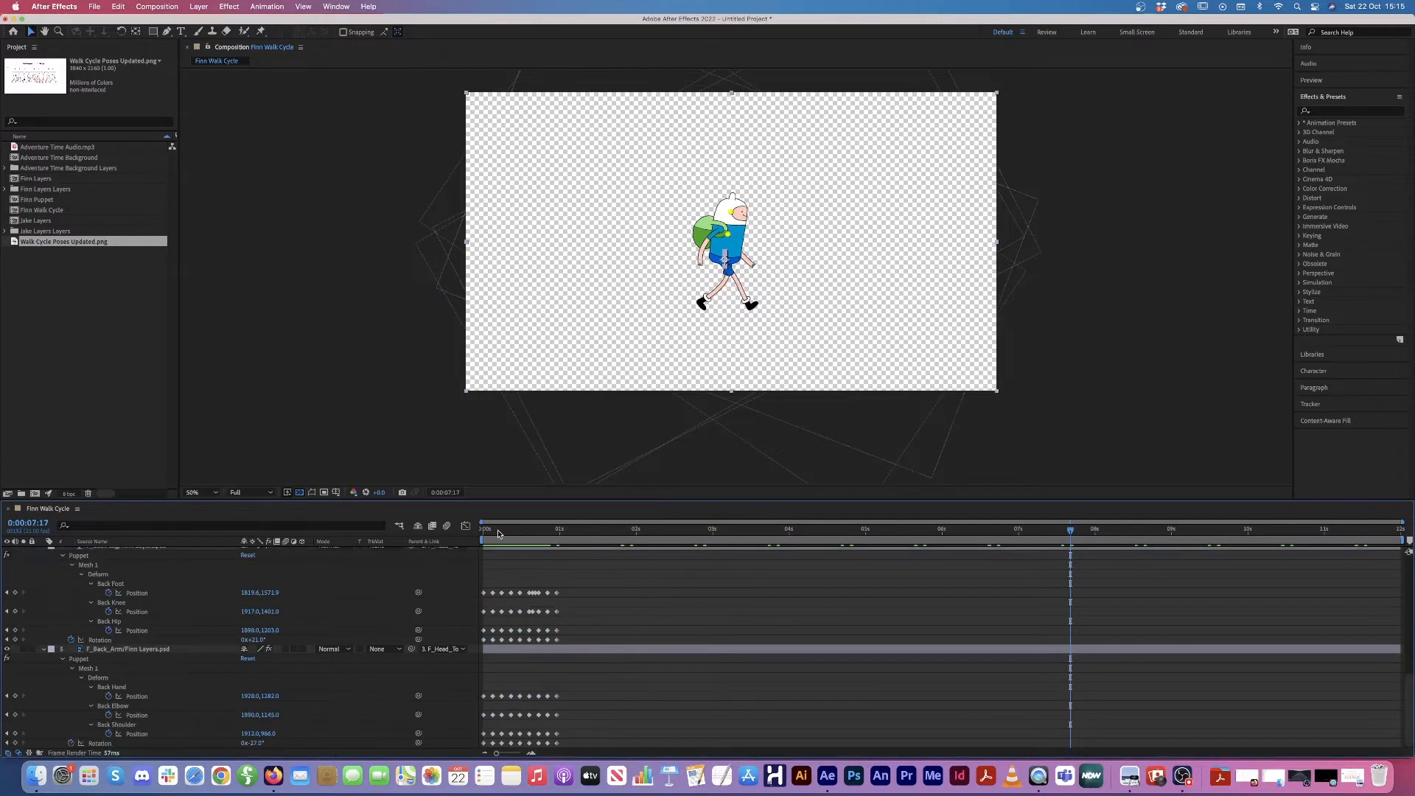
drag(500, 533, 557, 534)
drag(575, 583, 478, 644)
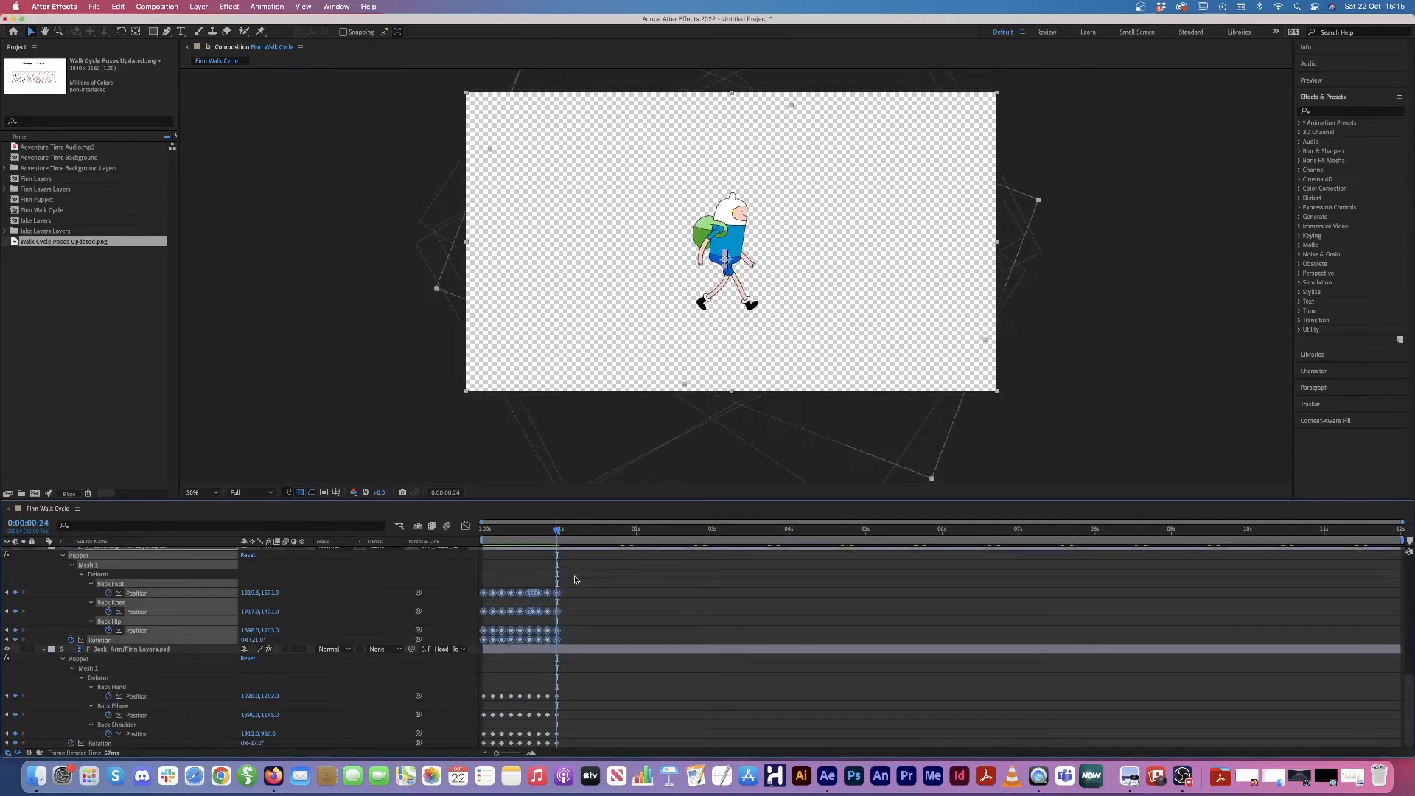
scroll(224, 568, up, 1)
click(195, 556)
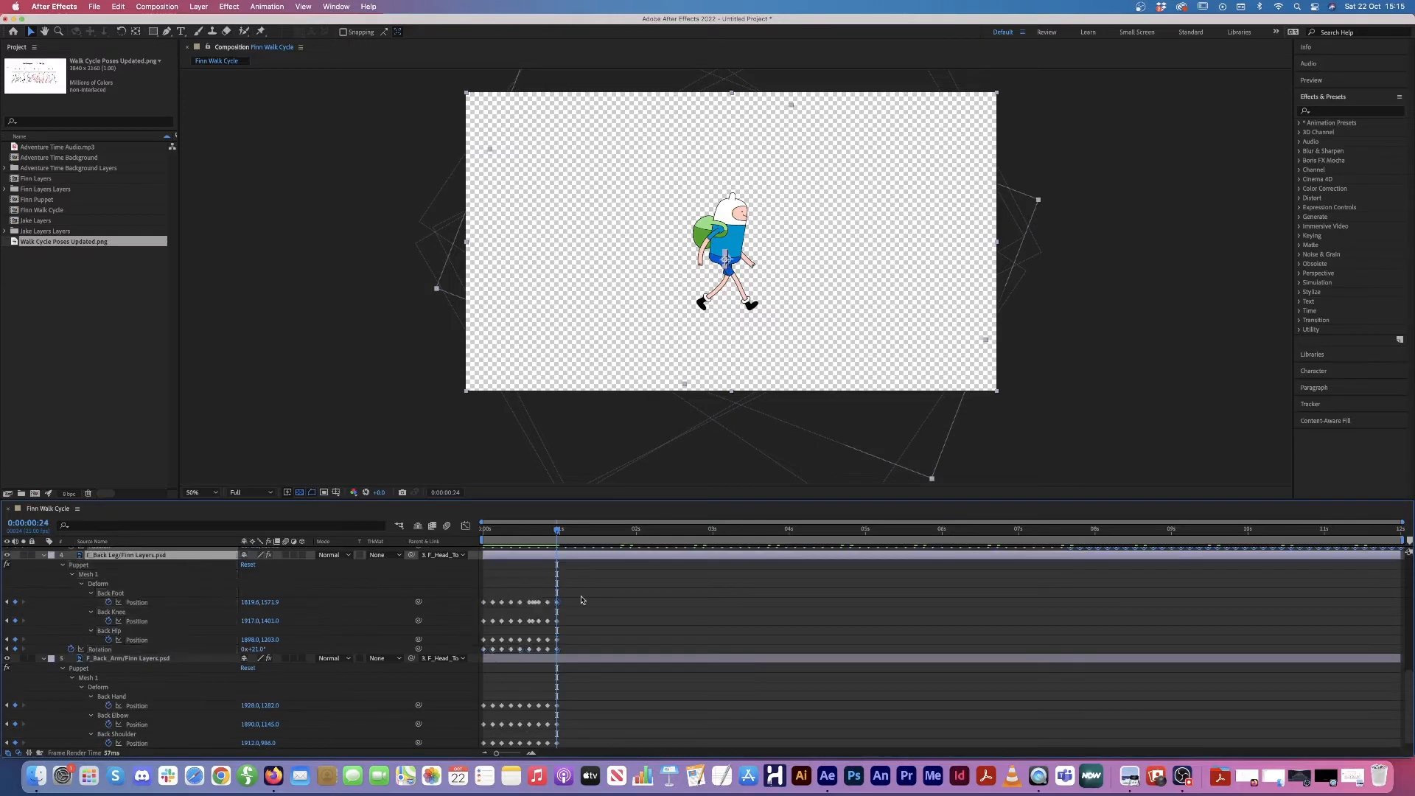
drag(591, 590, 451, 651)
key(super+c)
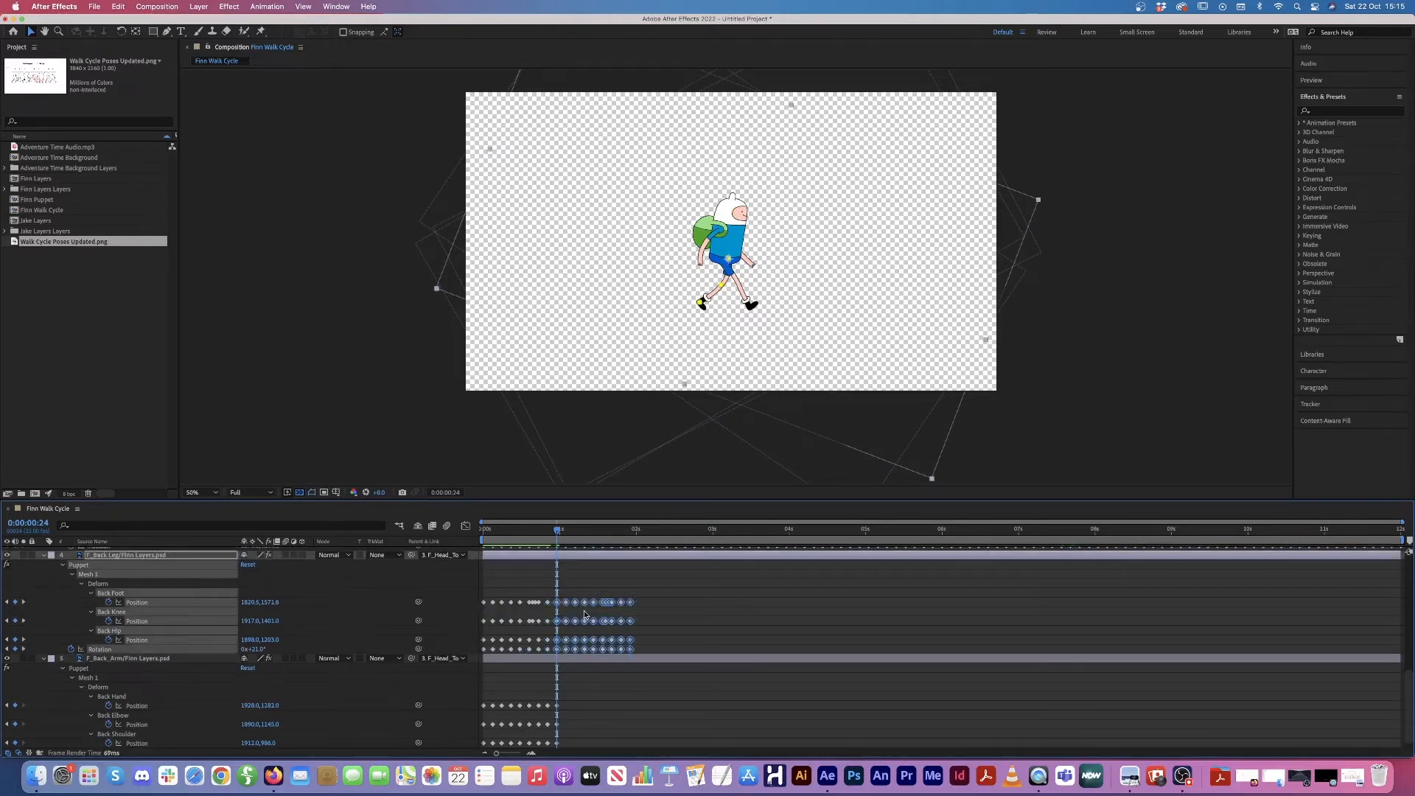
key(super+v)
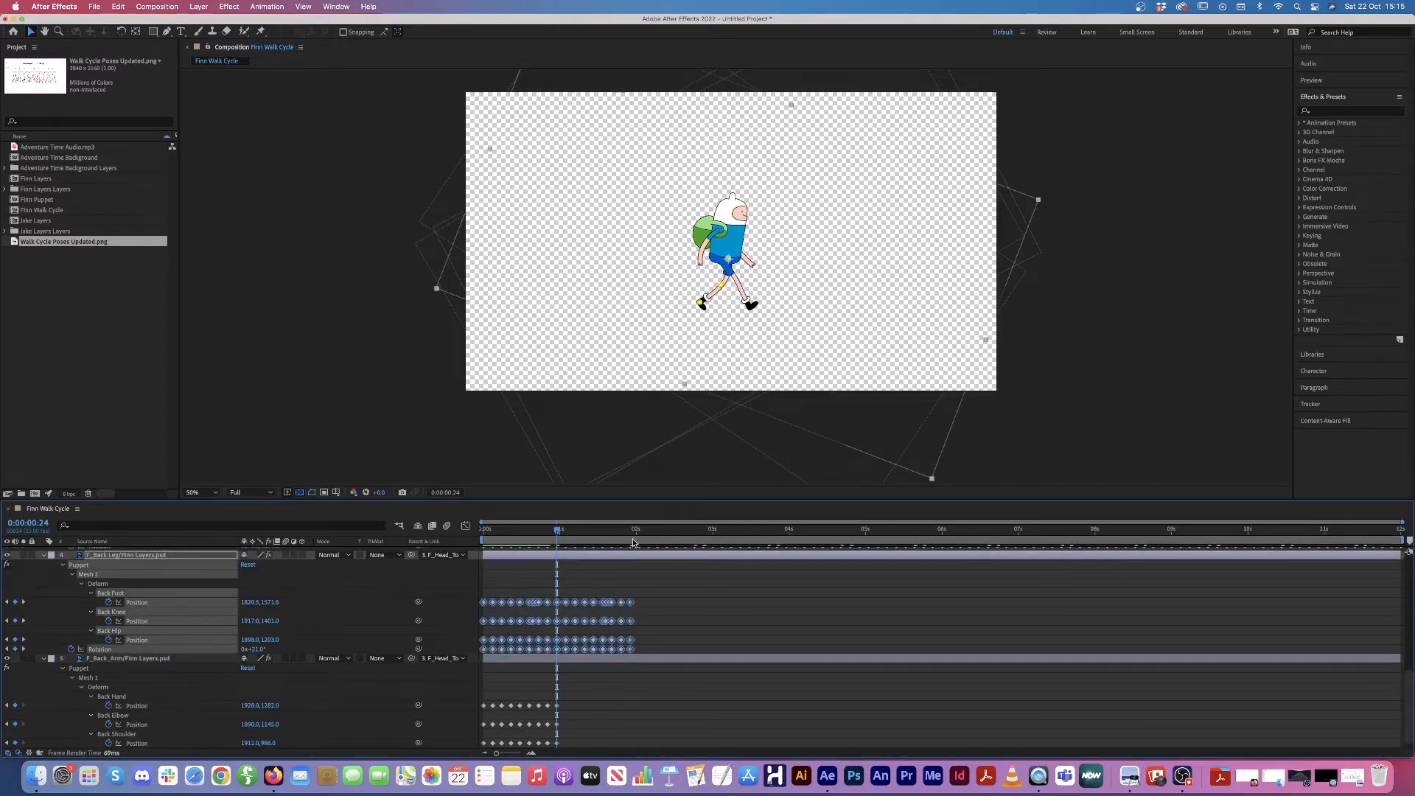
Step: Paste the full set of back leg keyframes at 0:00:01:23, repeating with the enlarged set at 0:00:03:21
click(632, 536)
key(super+v)
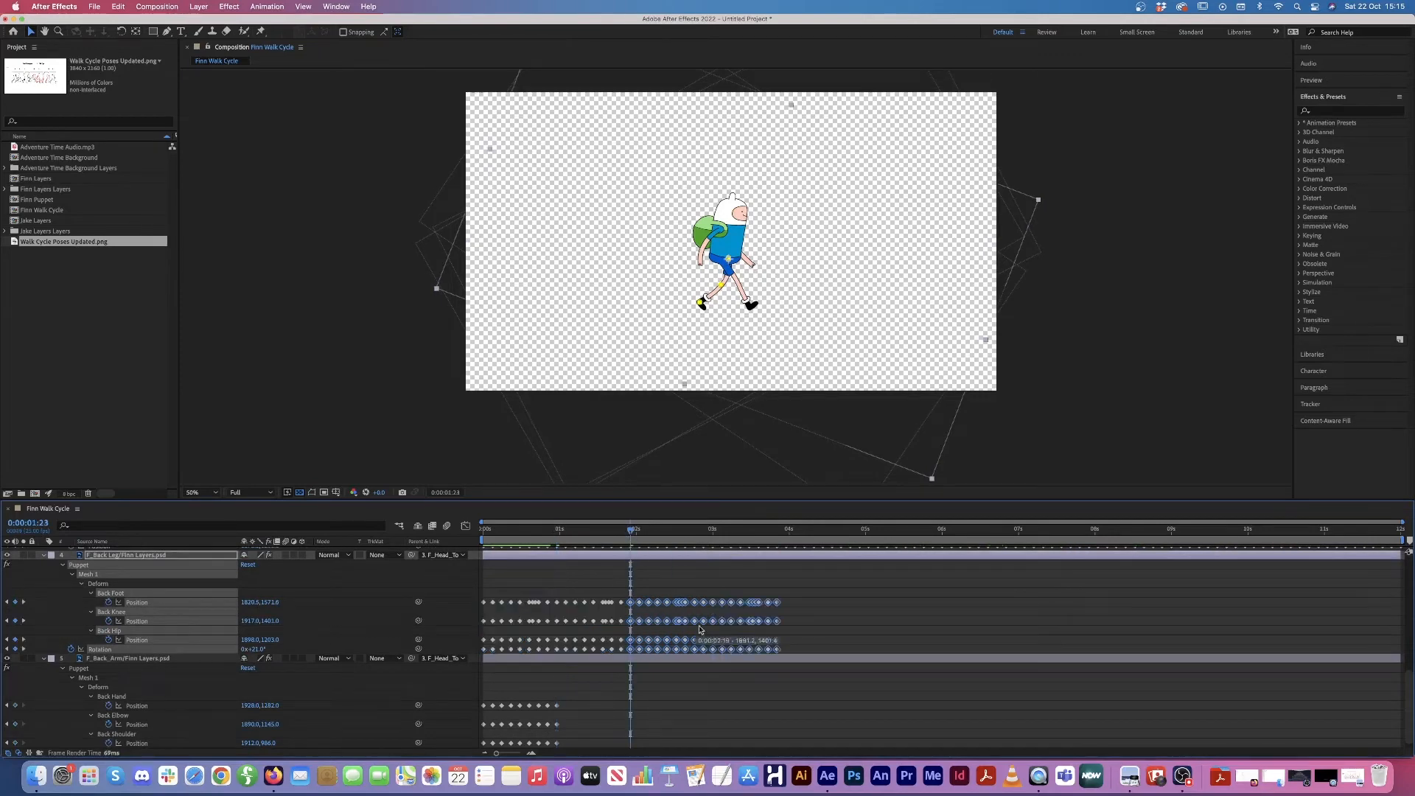
drag(816, 581, 473, 656)
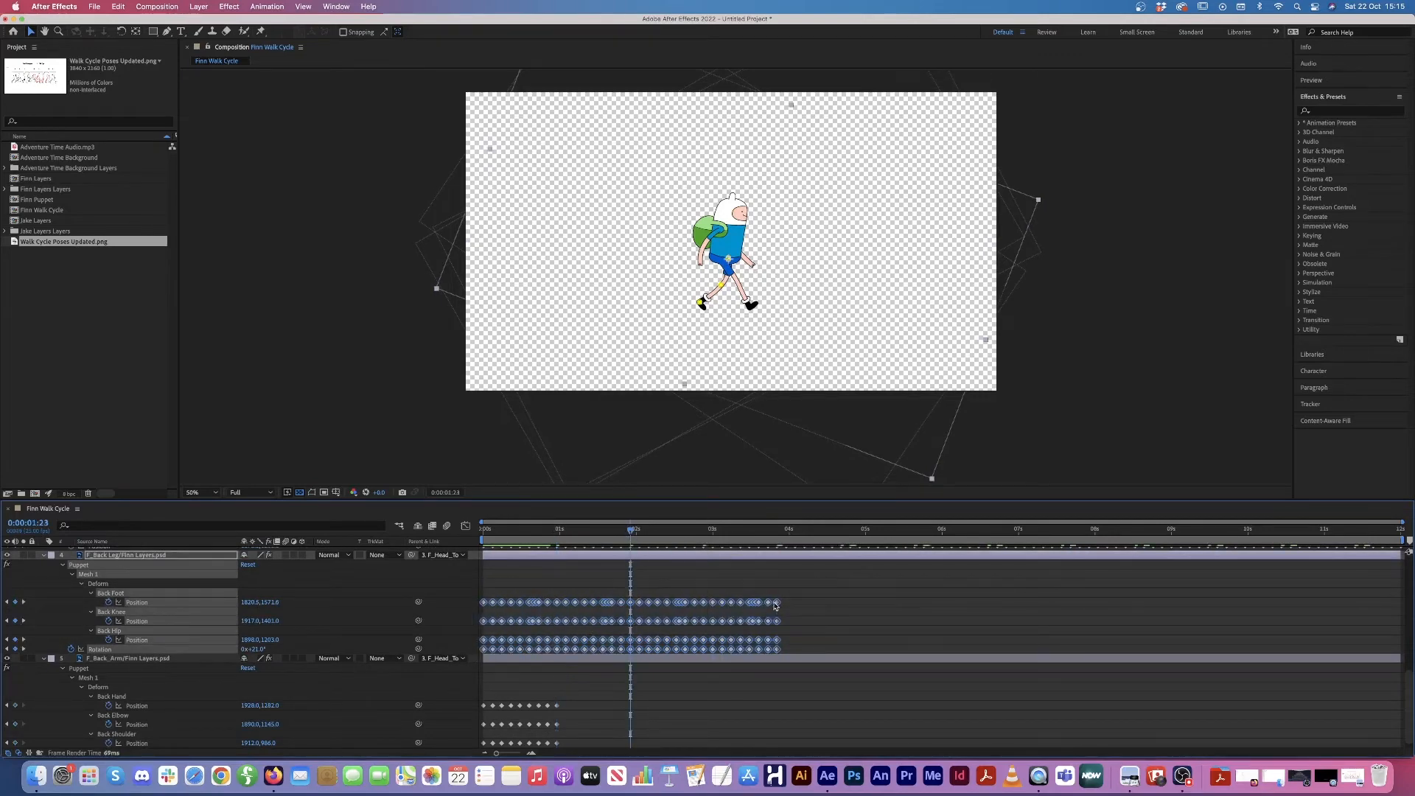
click(777, 532)
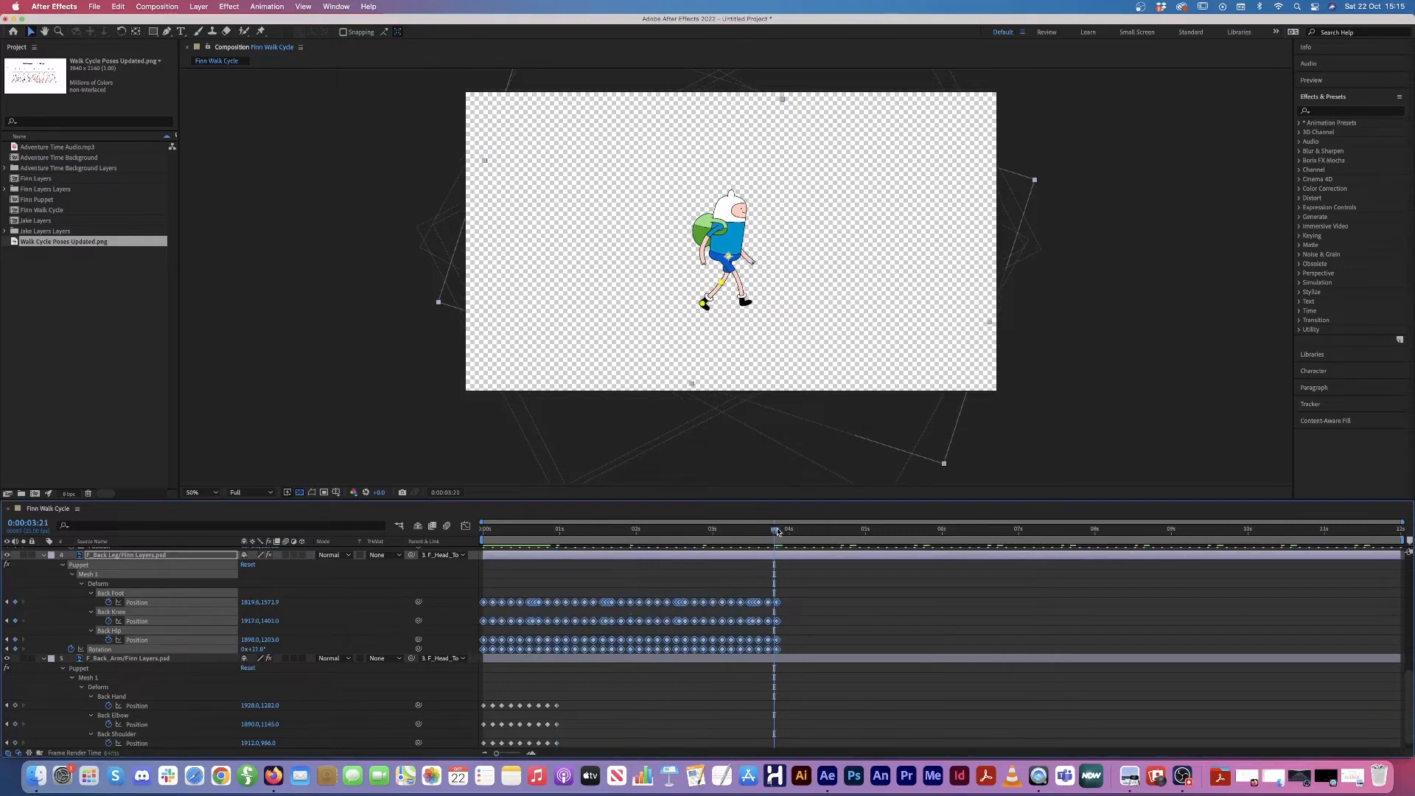
key(super+v)
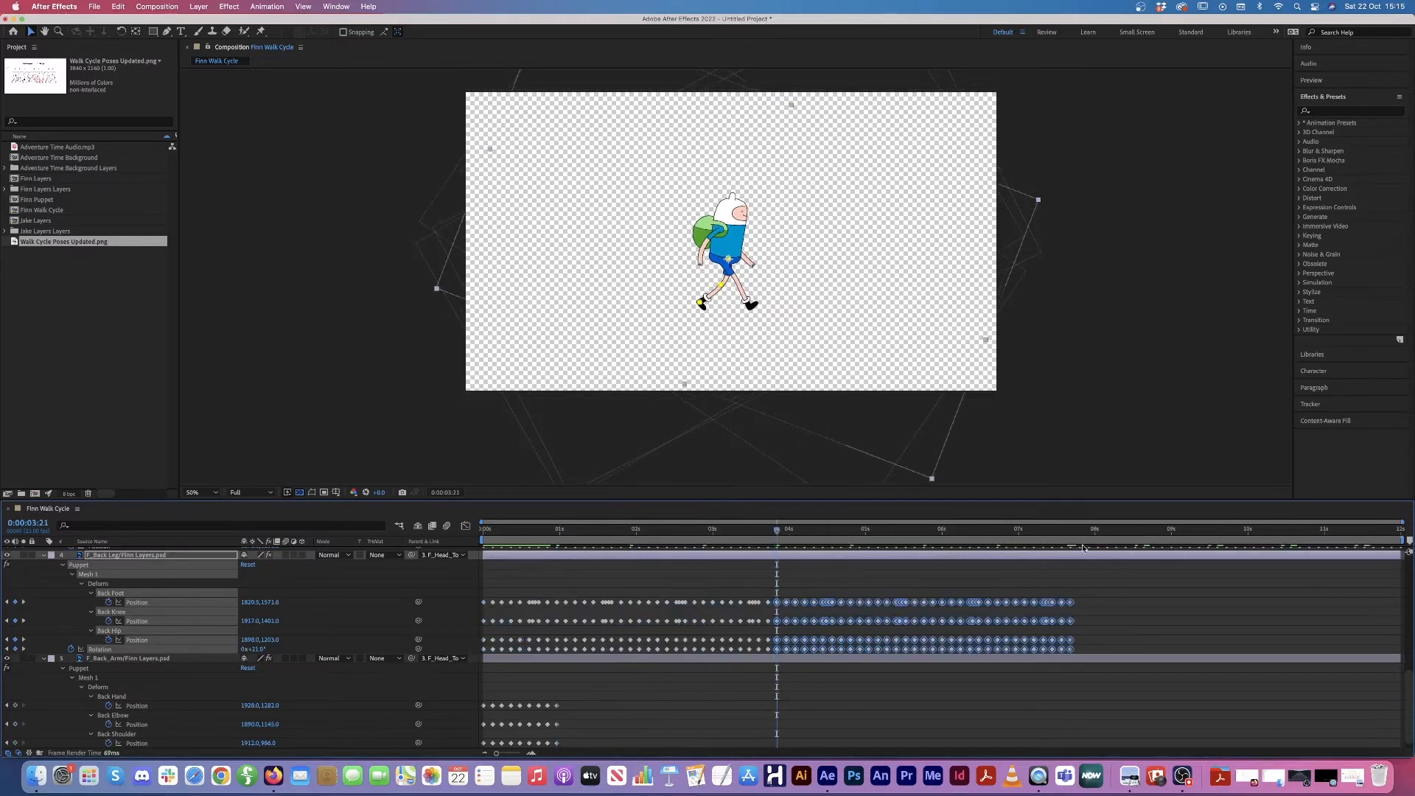
Step: Paste a copy of all back leg keyframes at 0:00:07:17 to fill the rest of the composition
click(1073, 530)
drag(1095, 581, 451, 660)
key(super+c)
key(super+v)
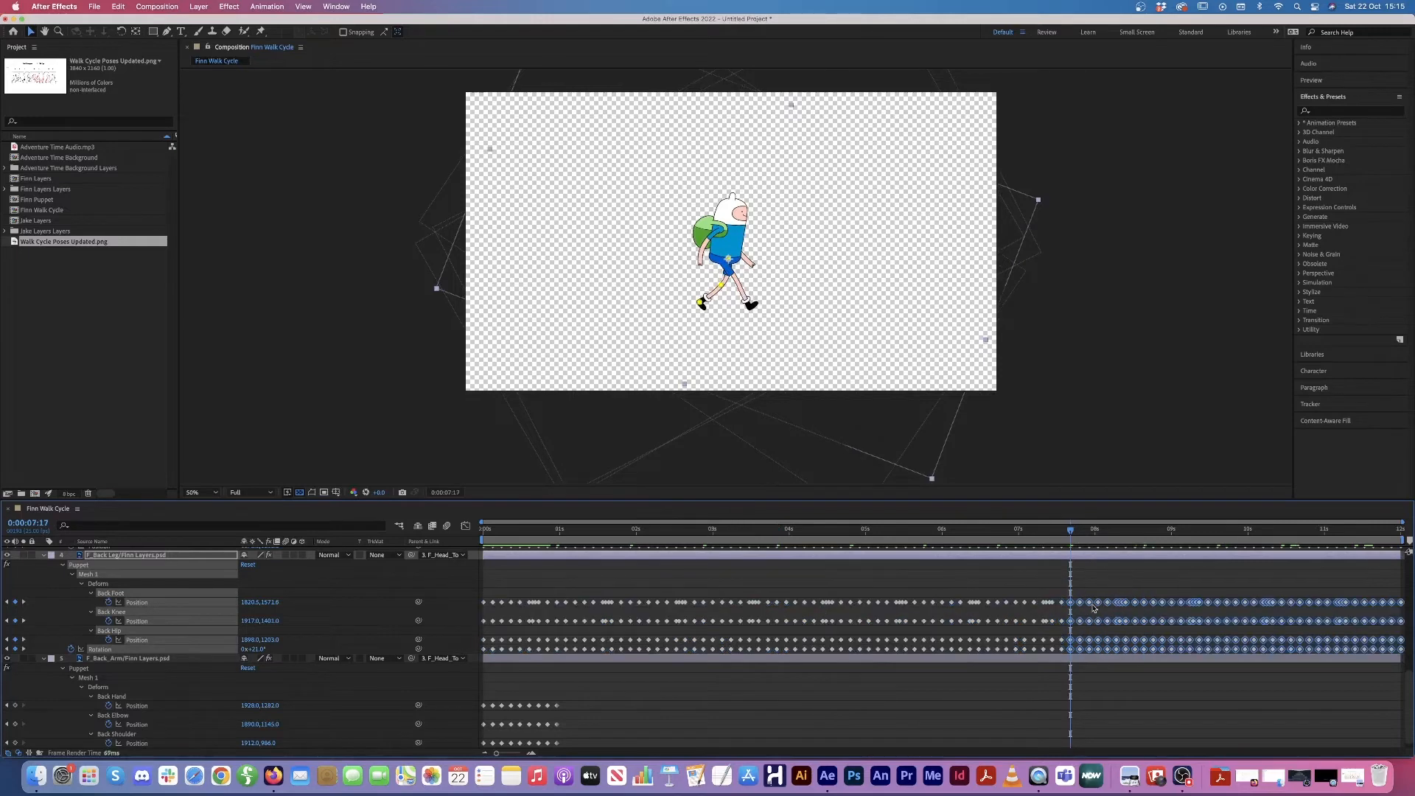
Step: Copy only the back arm's hand, elbow, shoulder and rotation keyframes and paste them at frame 24
drag(575, 687, 458, 763)
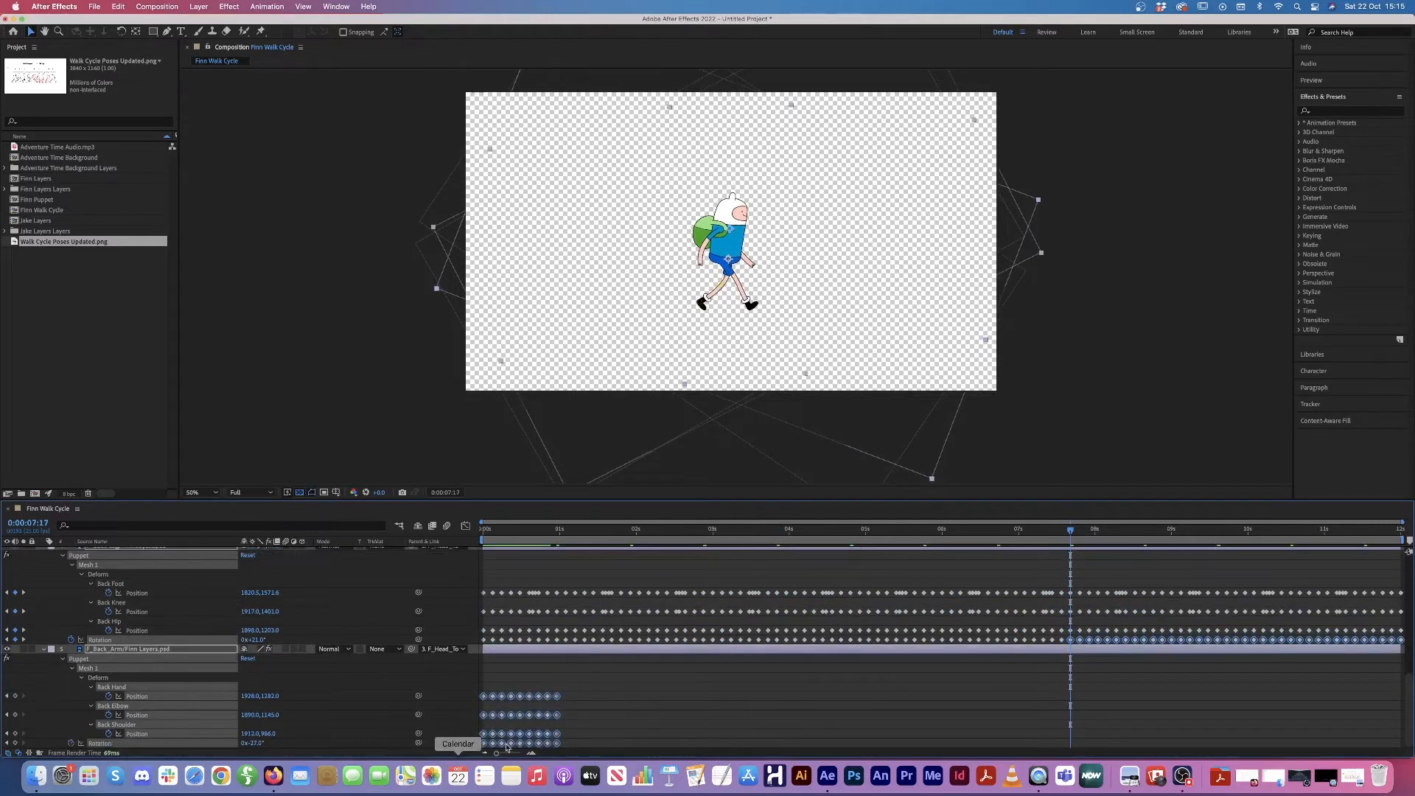
click(194, 650)
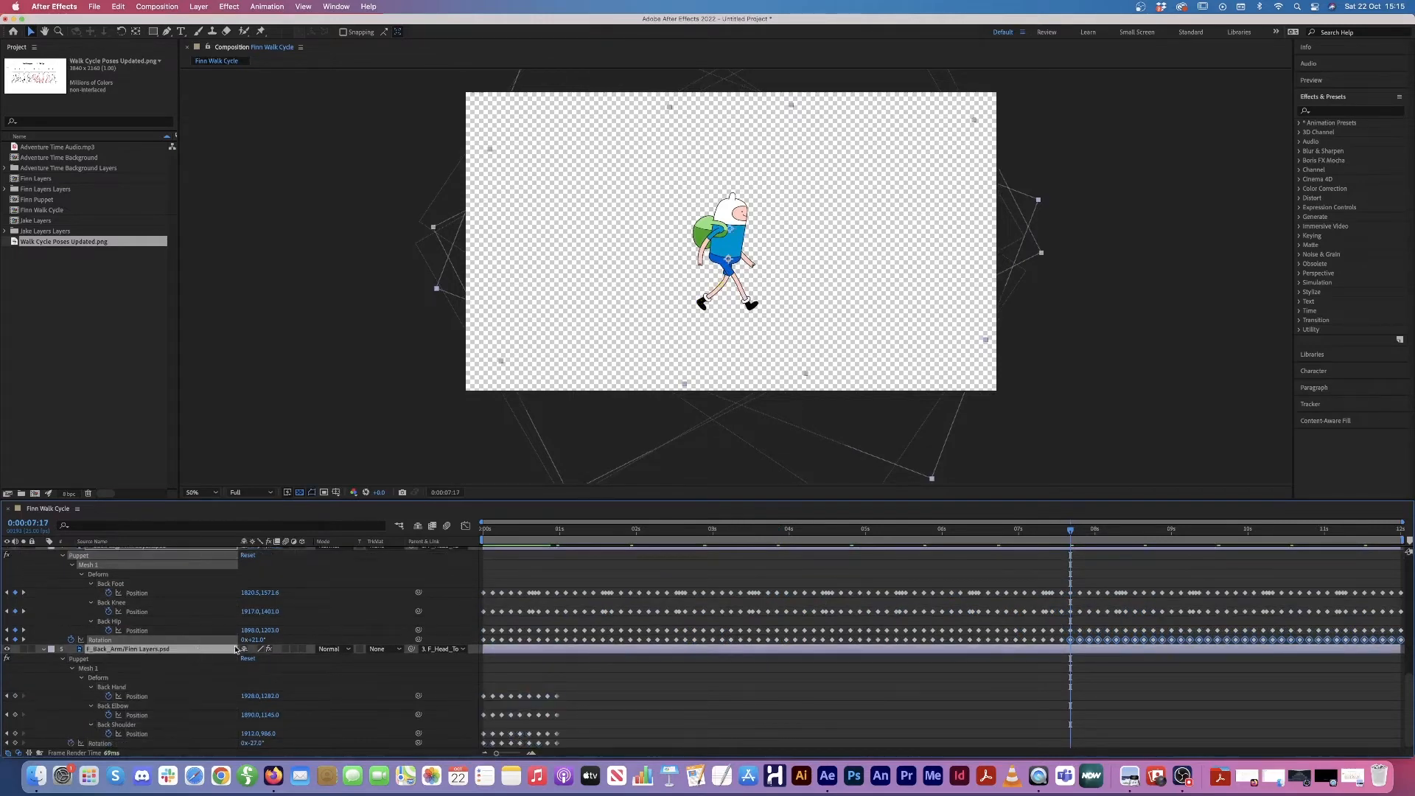
drag(542, 540, 560, 538)
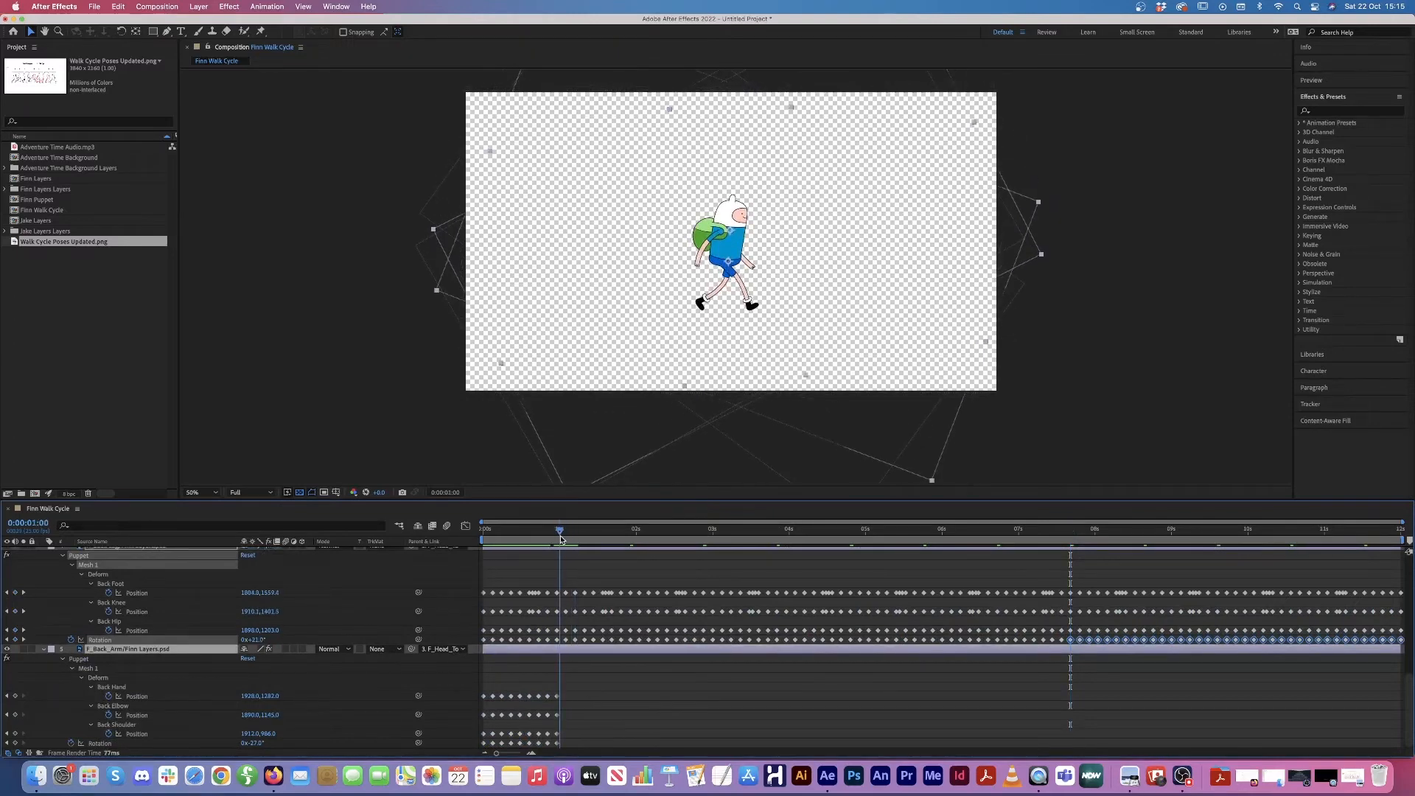
click(173, 678)
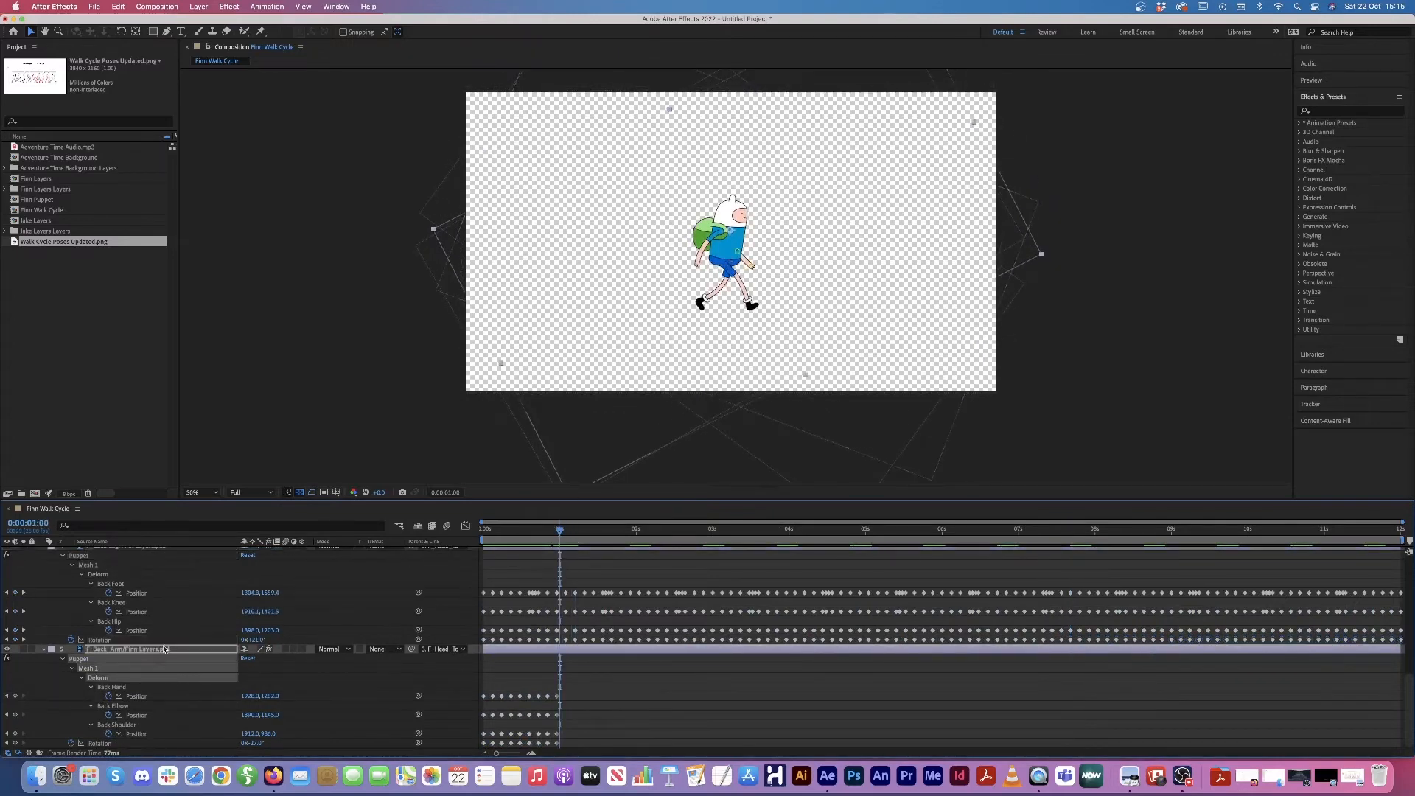
click(163, 643)
click(164, 649)
drag(569, 680, 456, 751)
key(Page_Up)
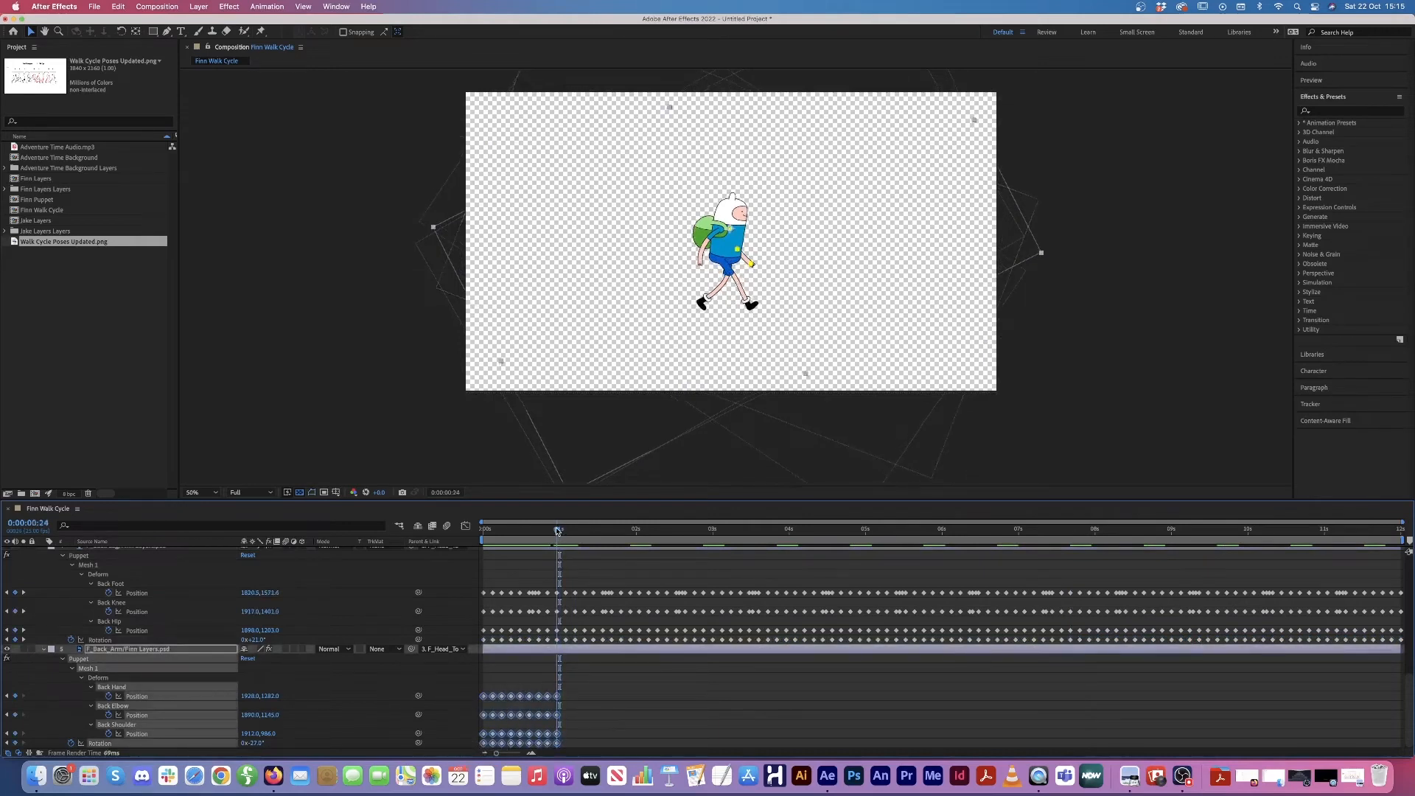
key(super+v)
Step: Copy the full set of back arm keyframes and paste it at 0:00:01:23, repeating with the enlarged set at 0:00:03:21
drag(685, 688, 438, 752)
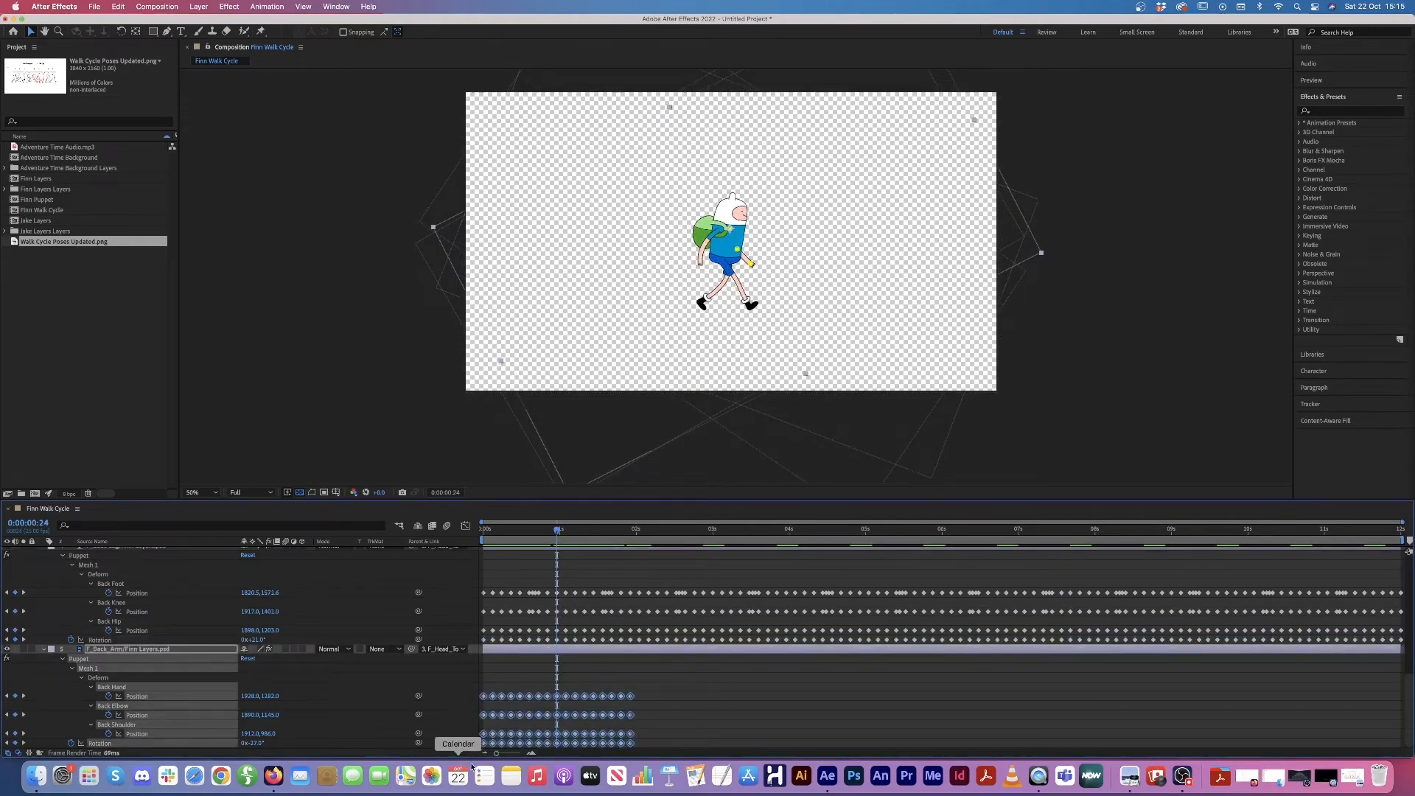
click(635, 530)
key(Page_Up)
key(Page_Up)
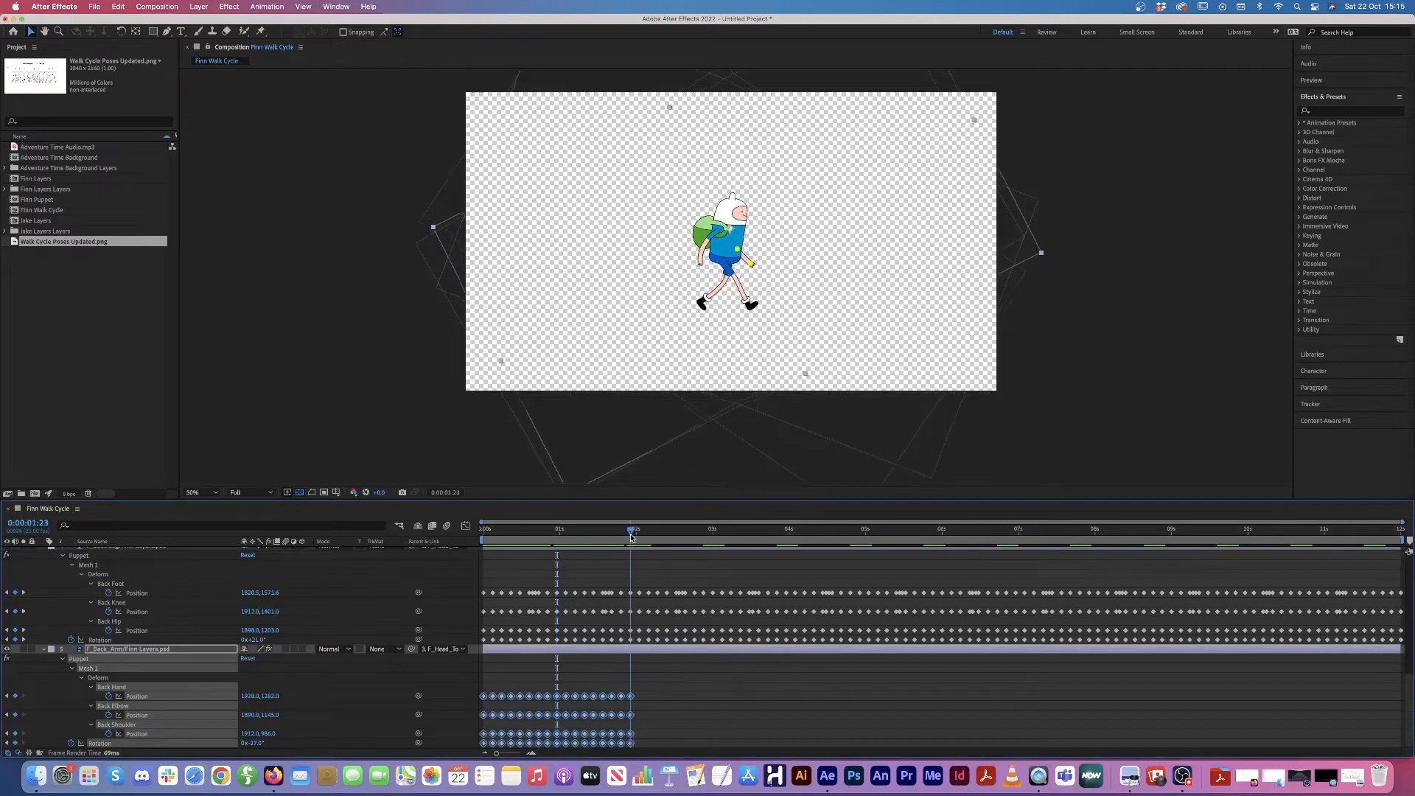
key(super+v)
drag(817, 689, 469, 756)
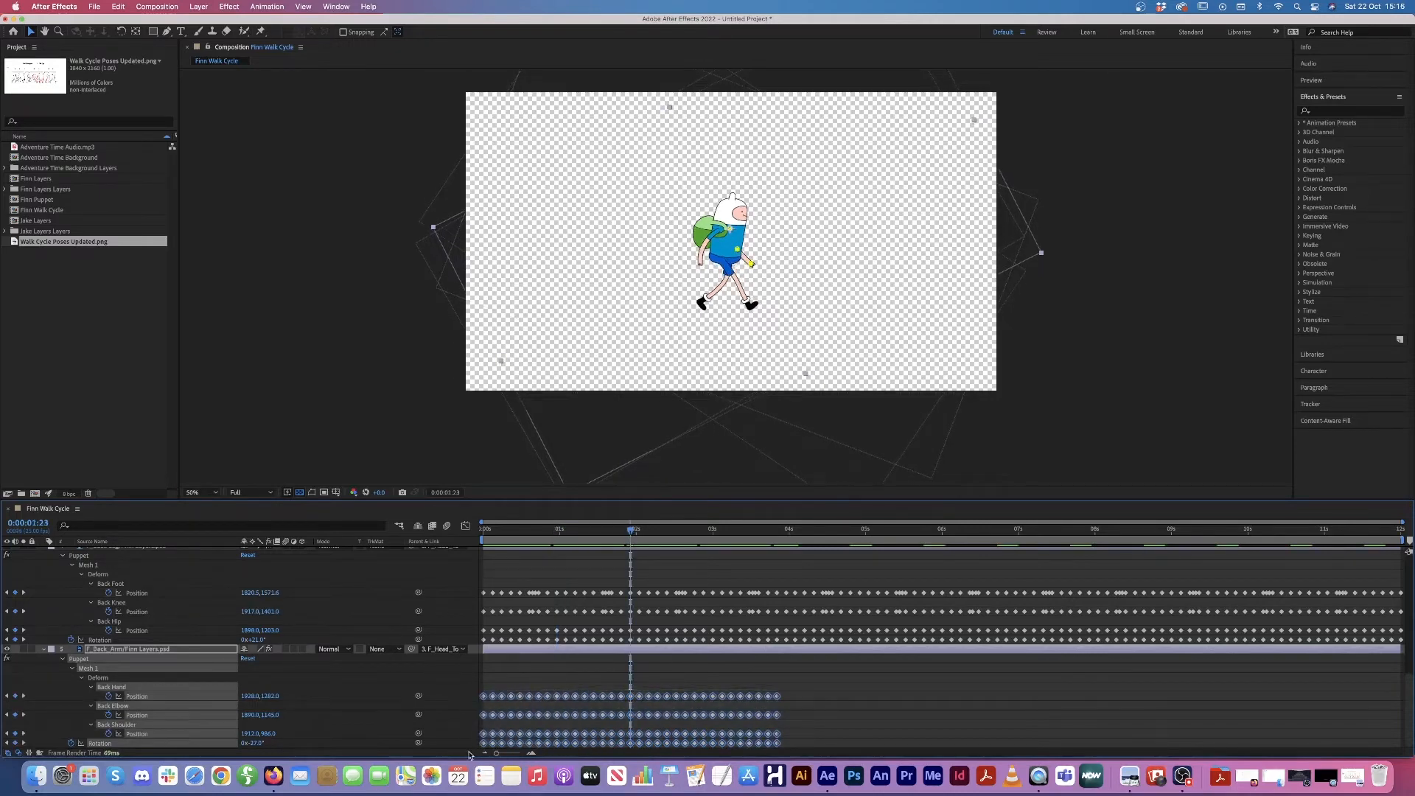
click(781, 531)
key(Page_Up)
key(super+v)
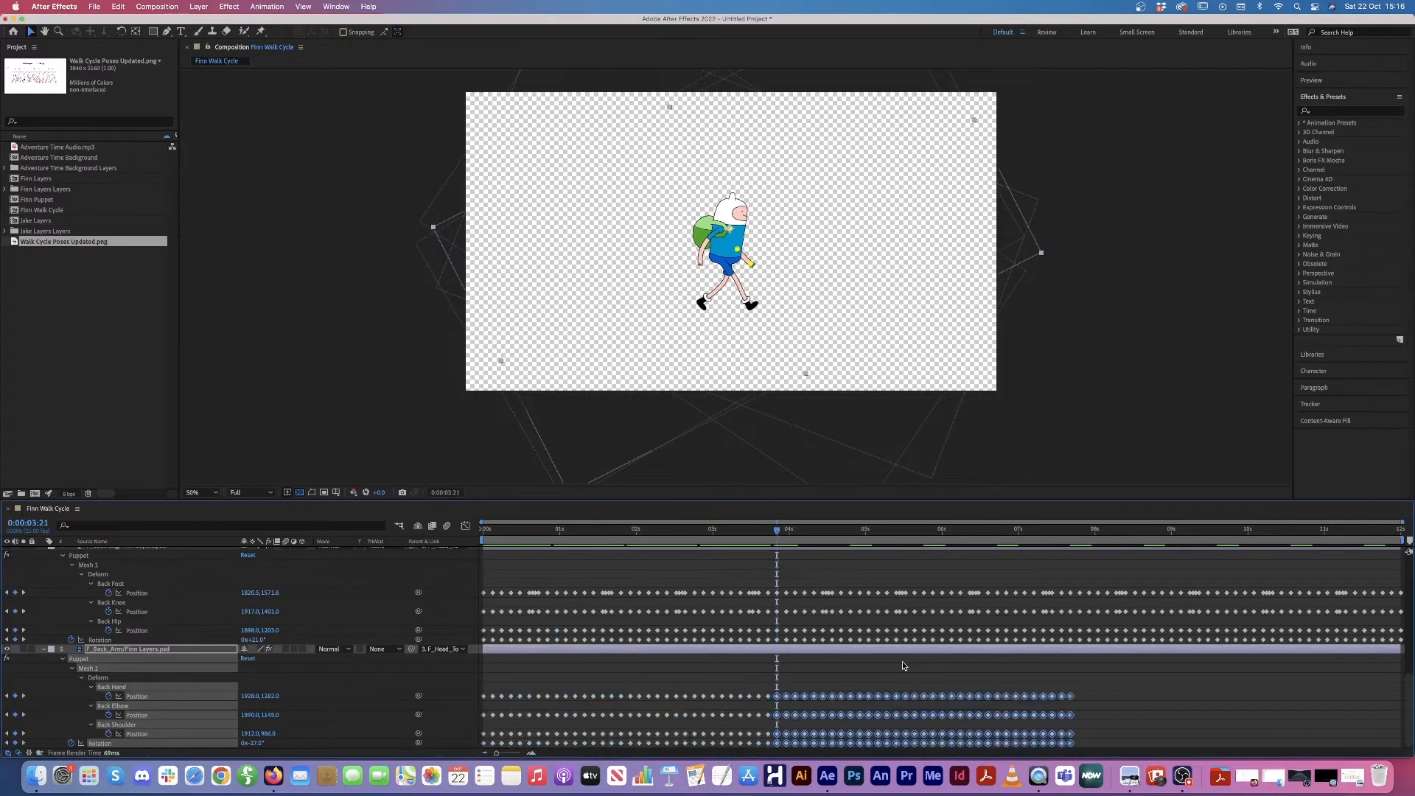
Step: Paste a copy of all back arm keyframes at 0:00:07:17 to fill the rest of the composition
drag(1113, 675, 477, 735)
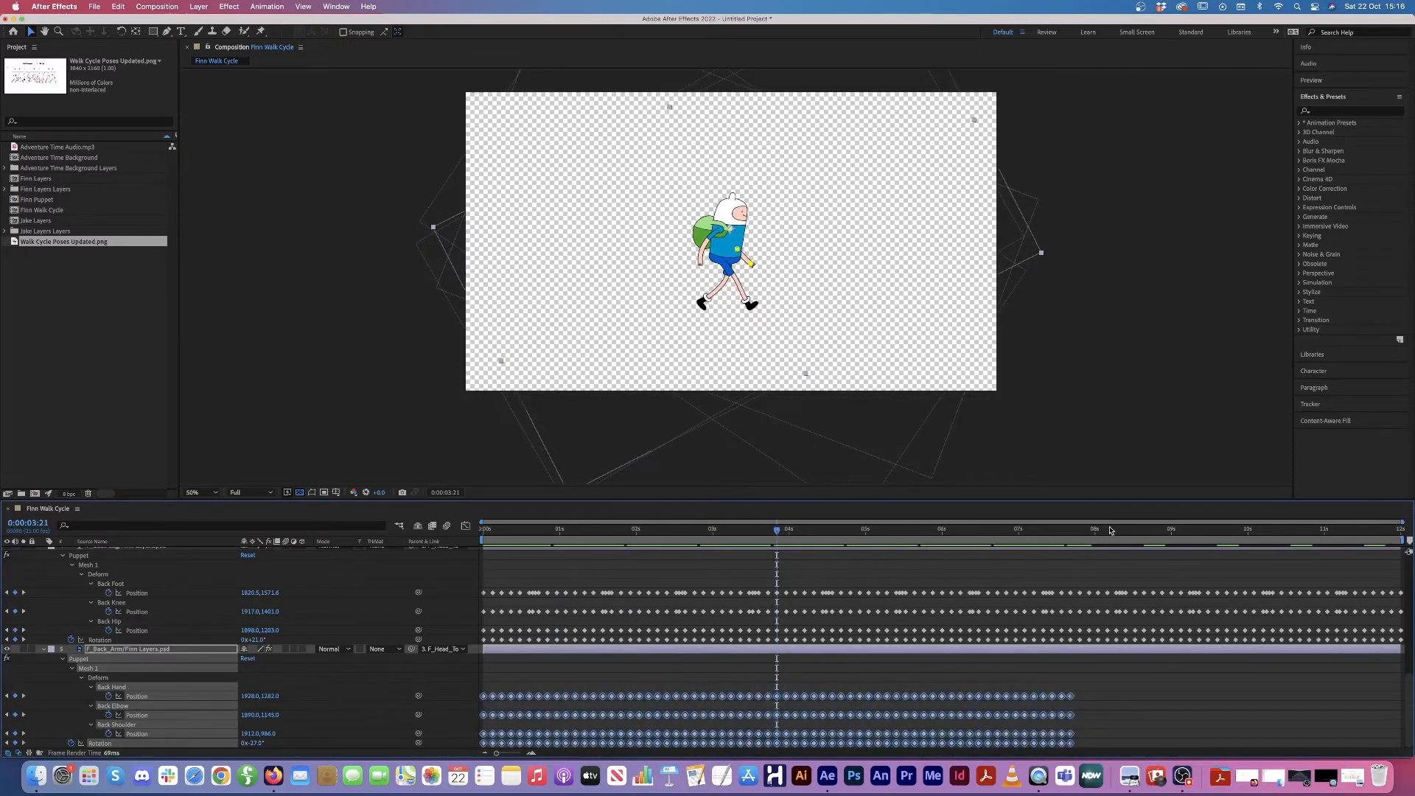
click(1067, 532)
drag(1069, 537, 1071, 539)
key(super+v)
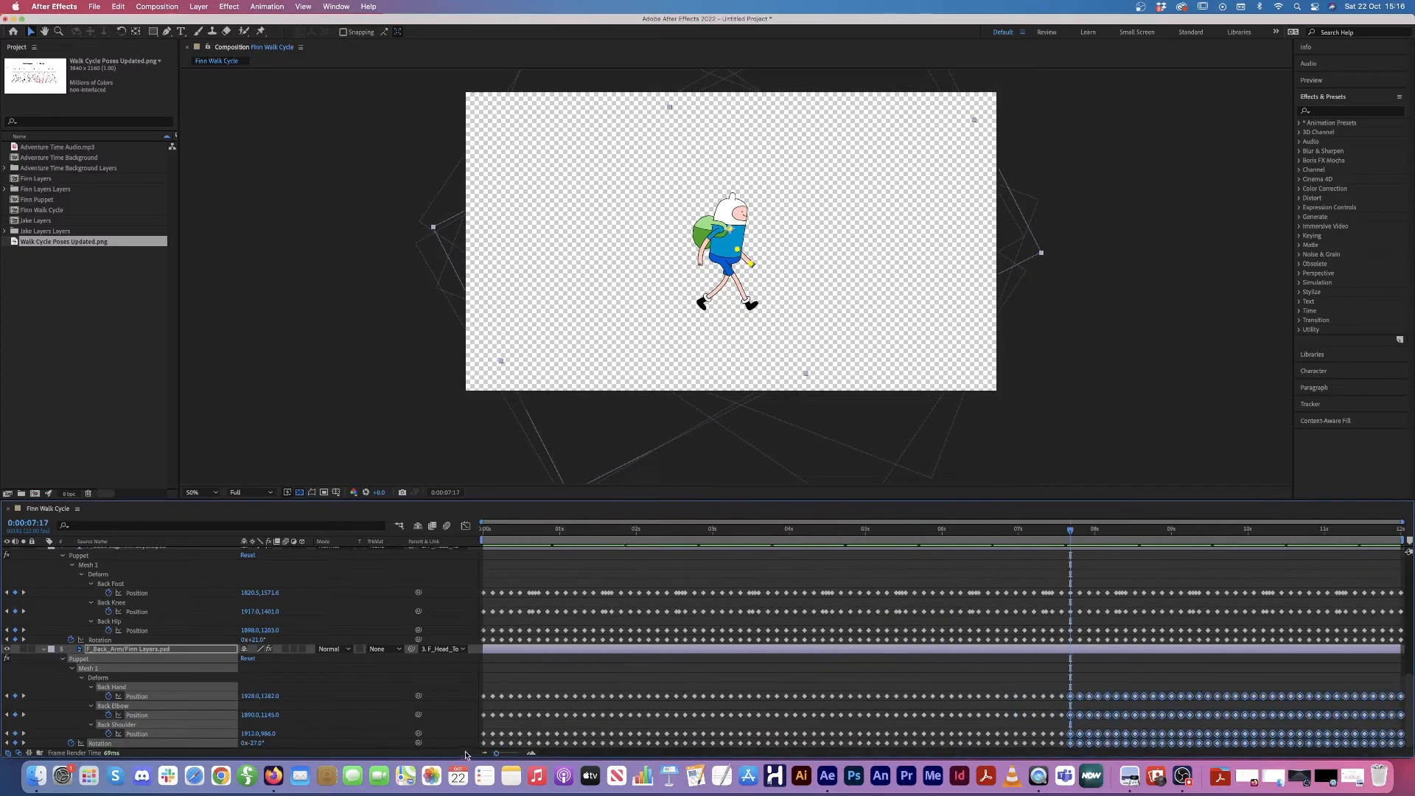
Step: Preview the complete Finn walk cycle from the start of the composition
scroll(556, 640, up, 8)
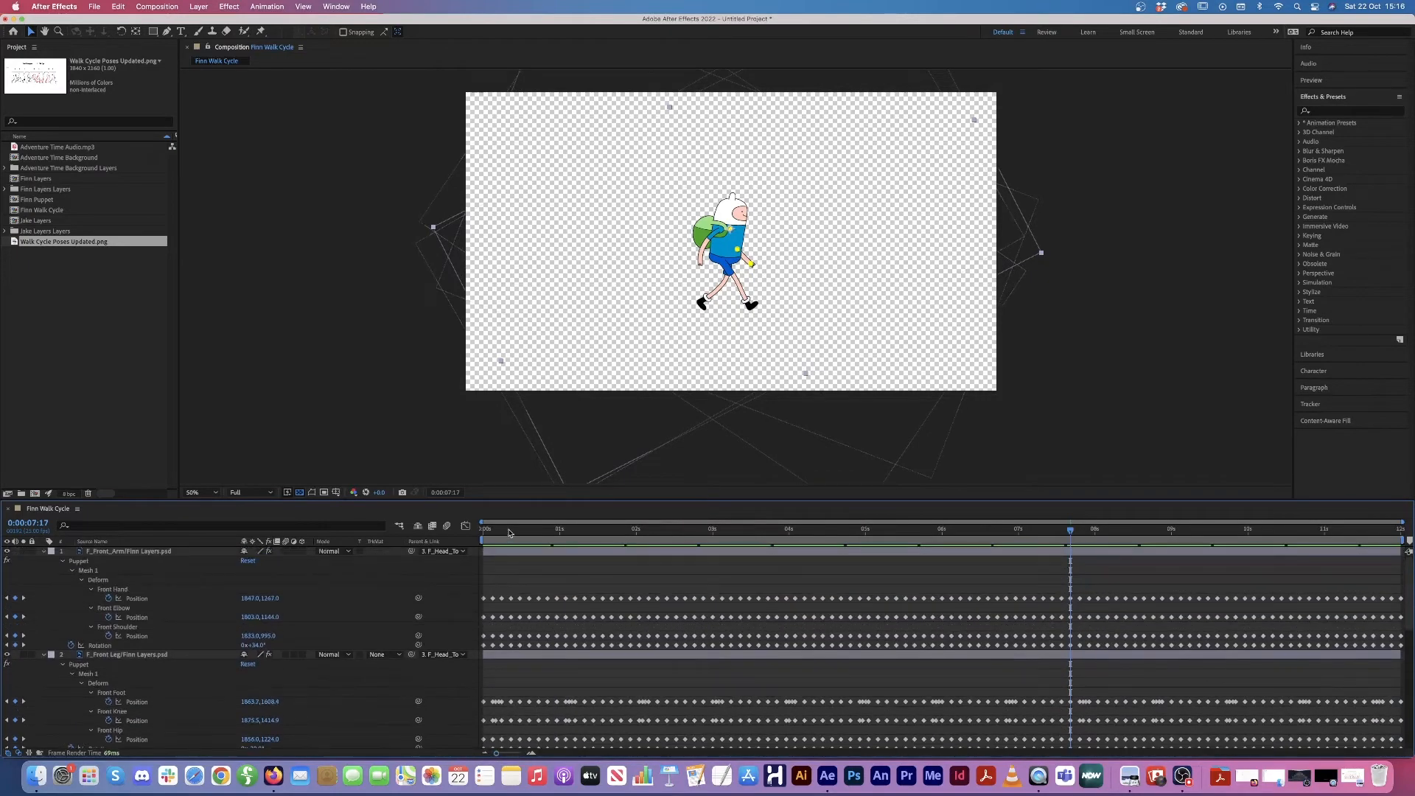
key(Home)
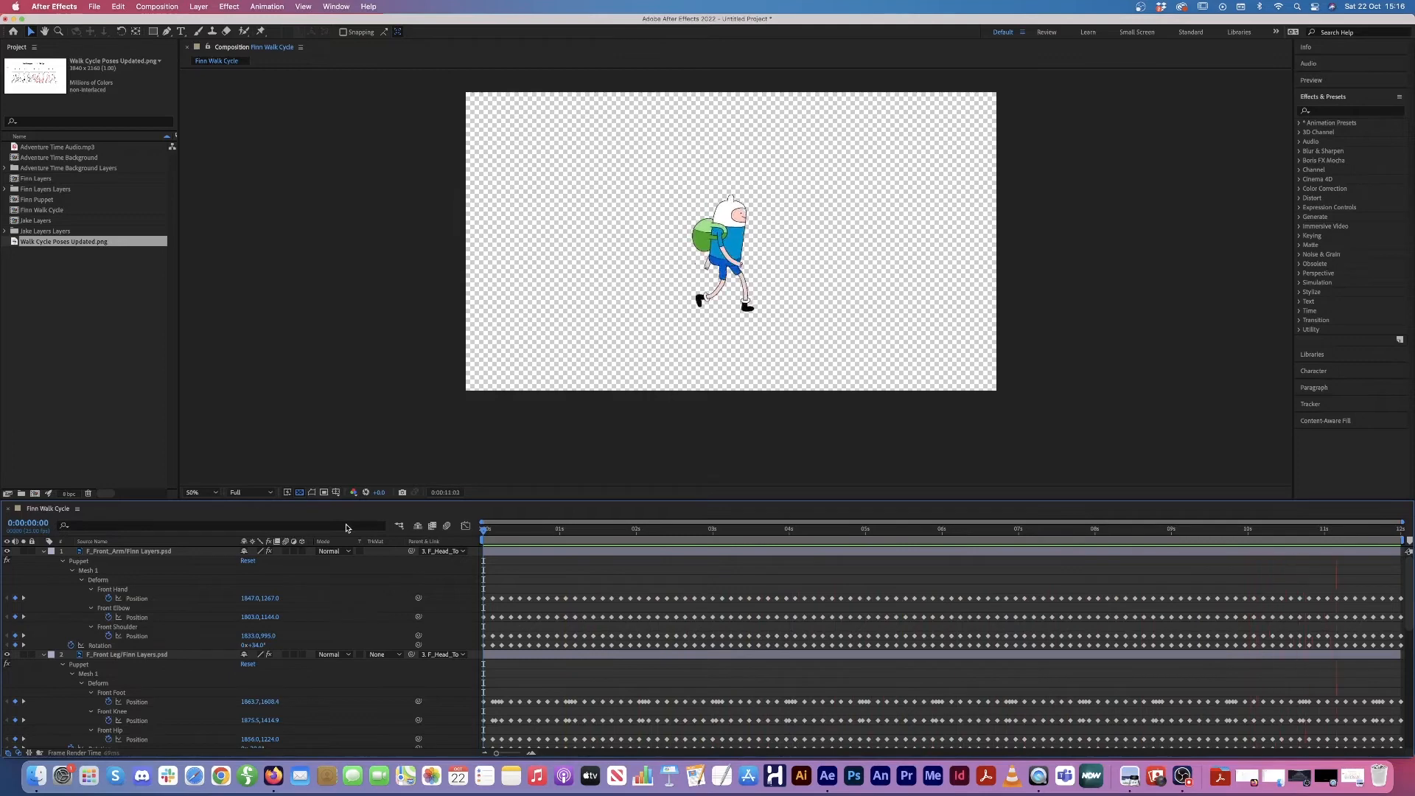
key(space)
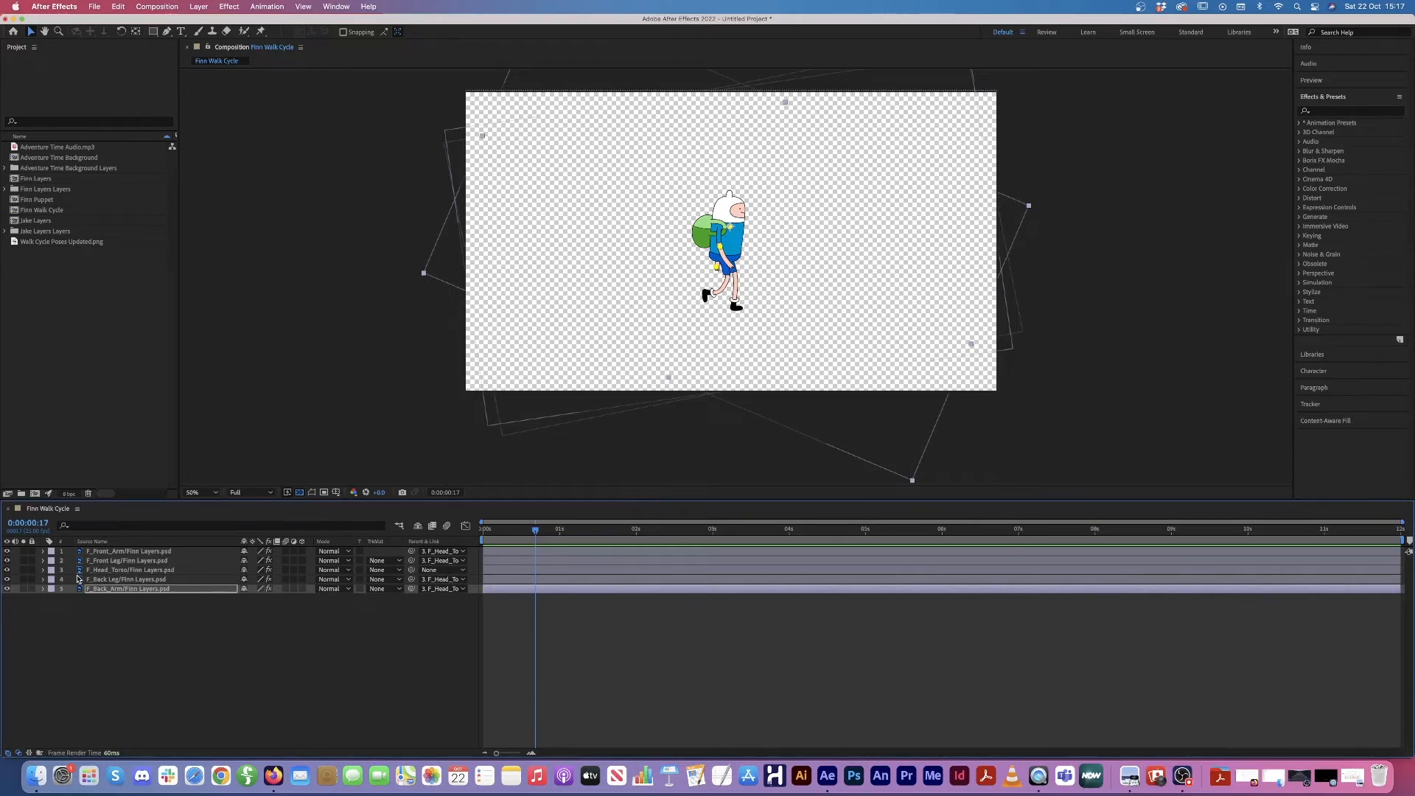
Step: Create a new composition named Finn Parallax with the UHD 4K 25 preset and a 12-second duration
click(131, 337)
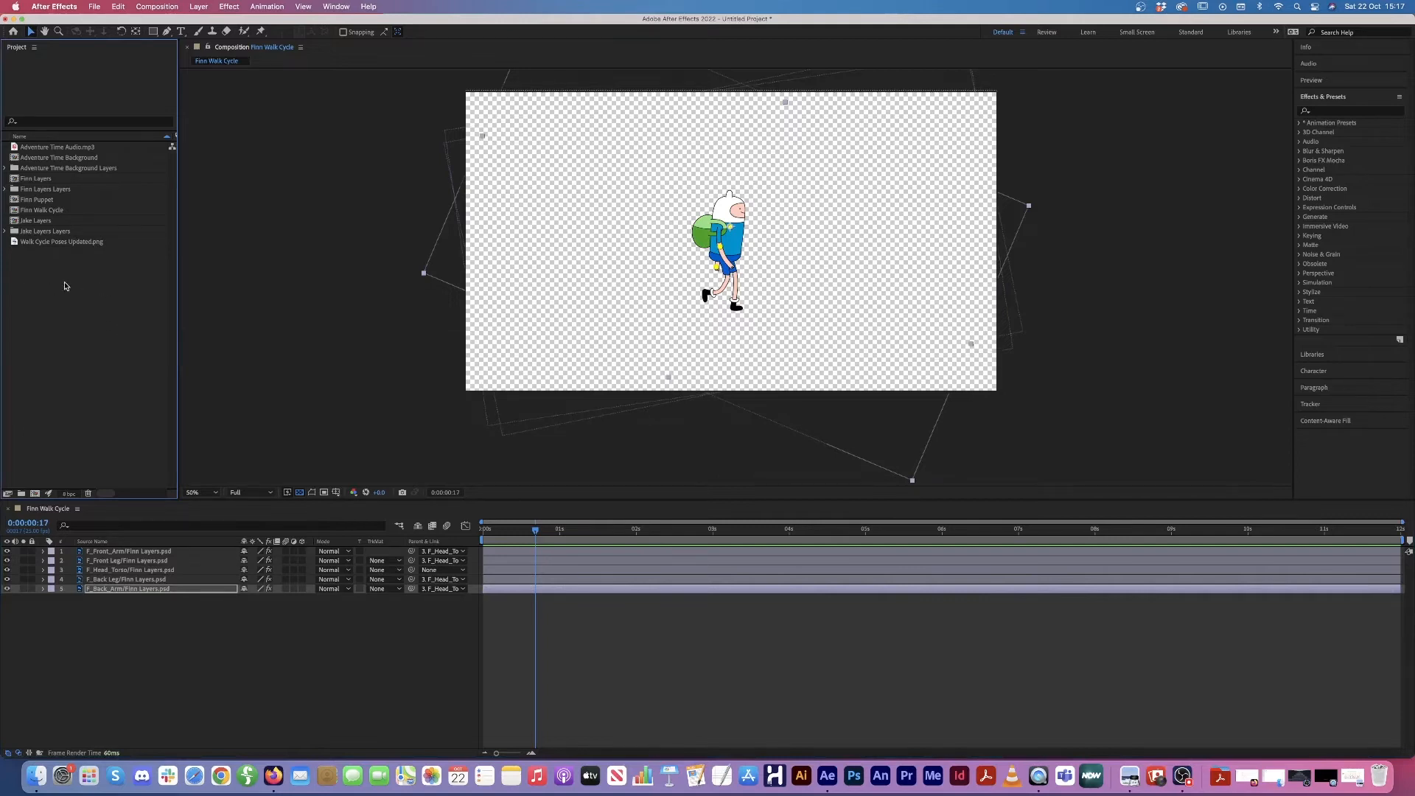
click(95, 8)
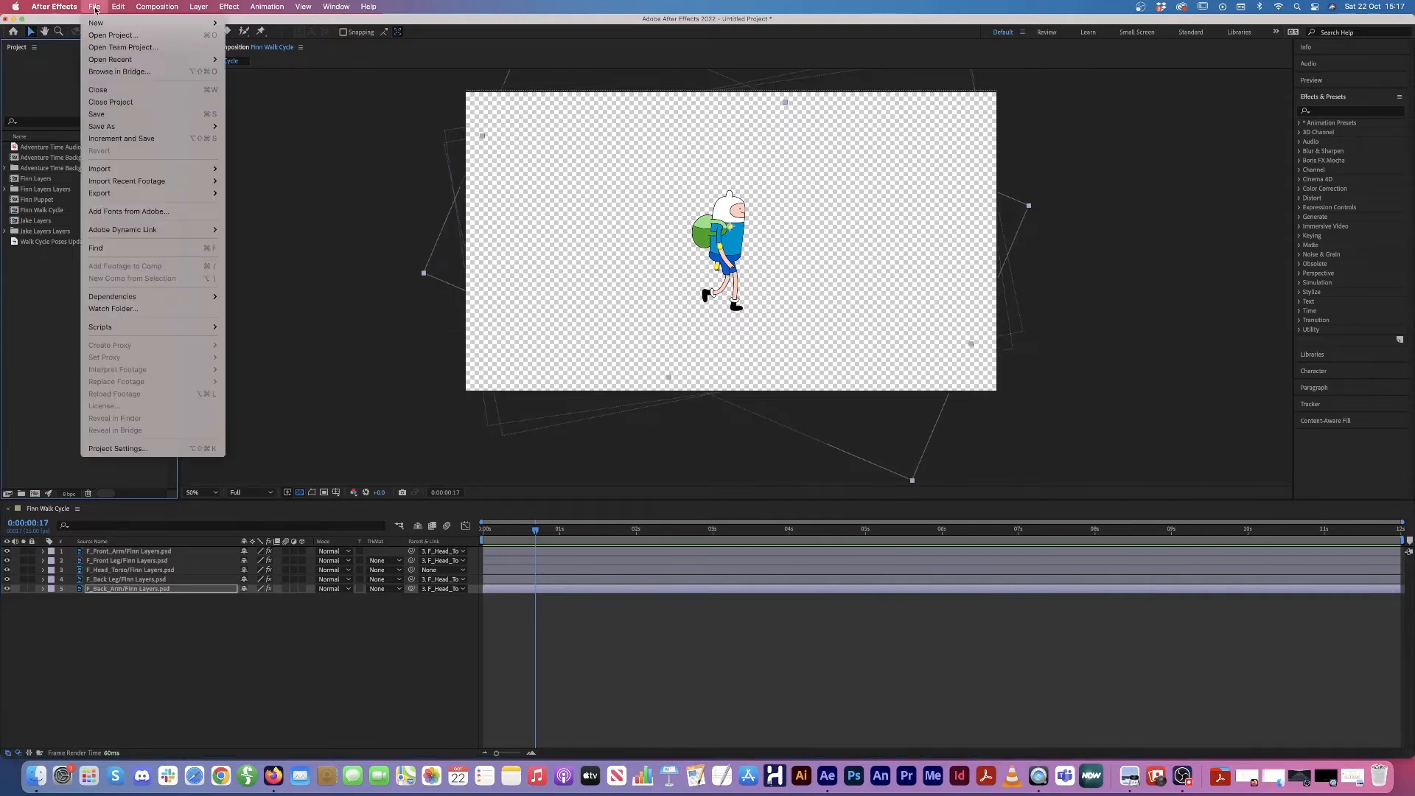
mouse_move(162, 23)
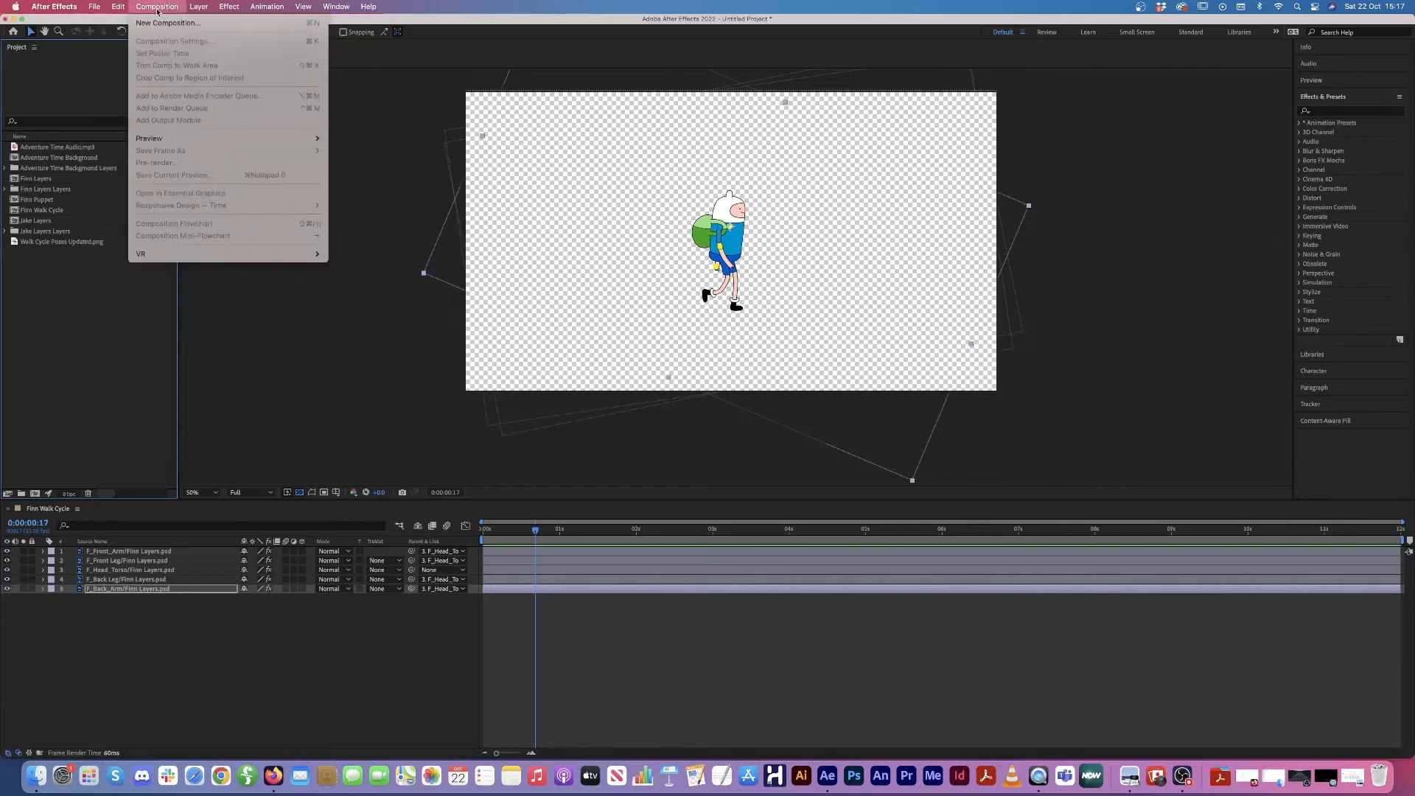
click(175, 24)
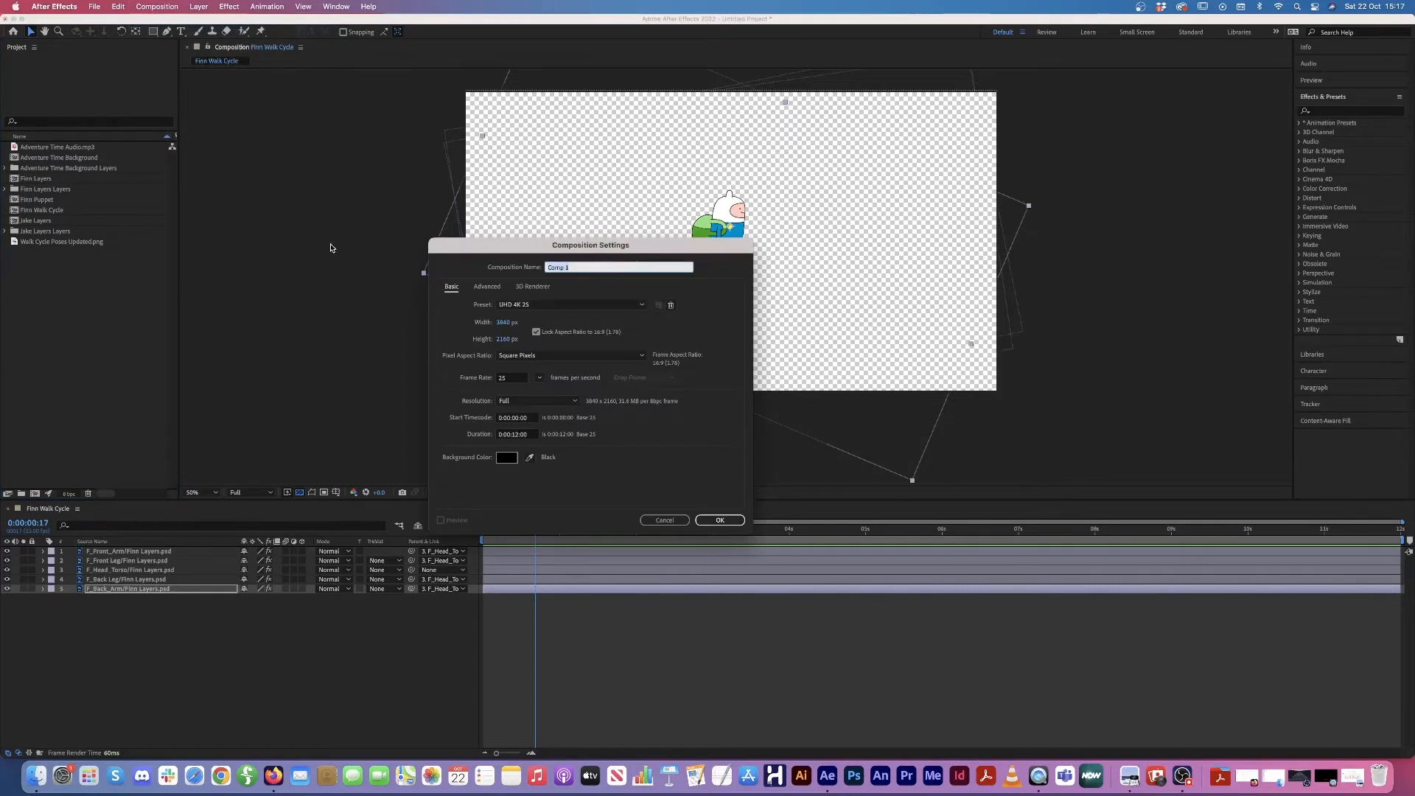
text(r)
text(inn Paralla)
text(x)
click(710, 524)
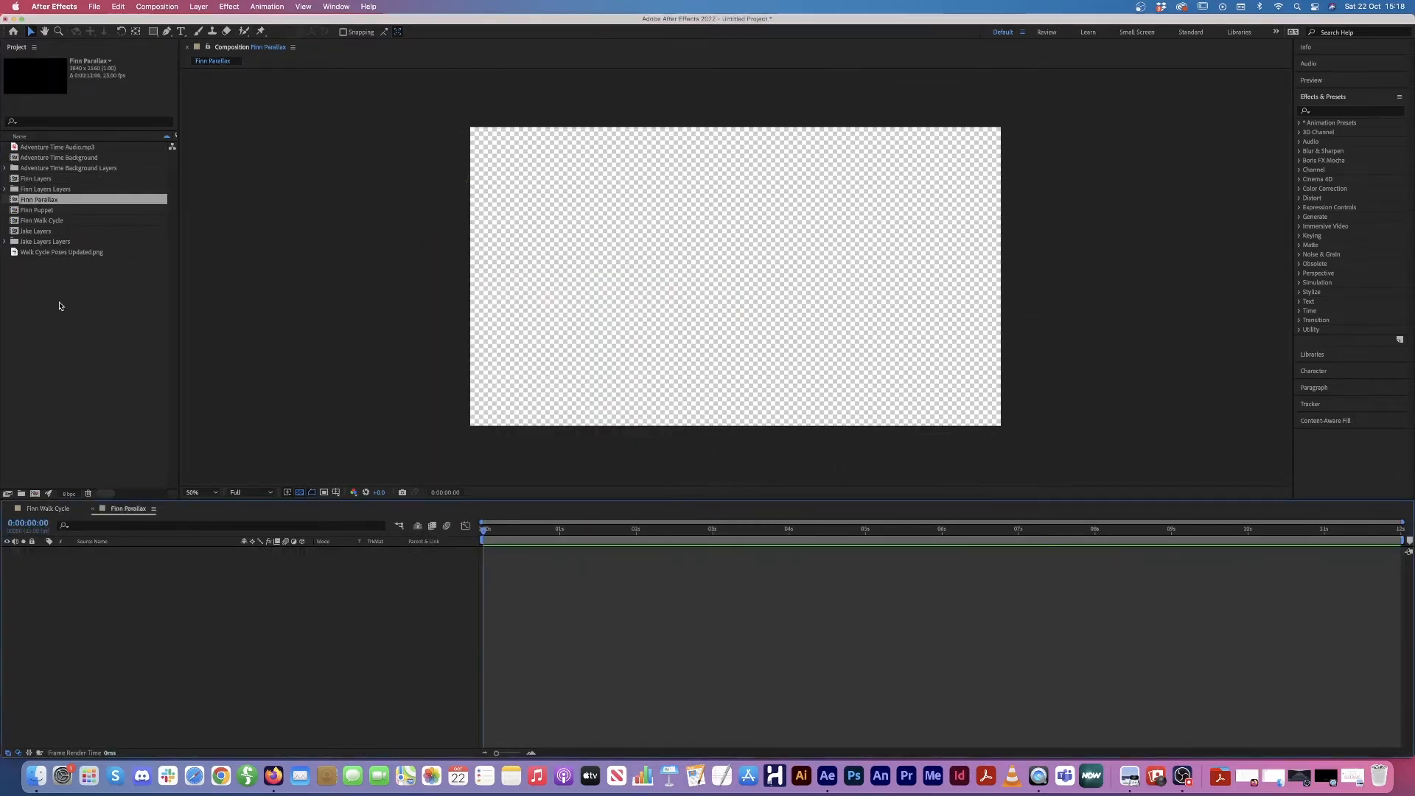
Step: Add all eight Adventure Time background layers, from FG Tree to Sky, to the Finn Parallax composition
click(95, 291)
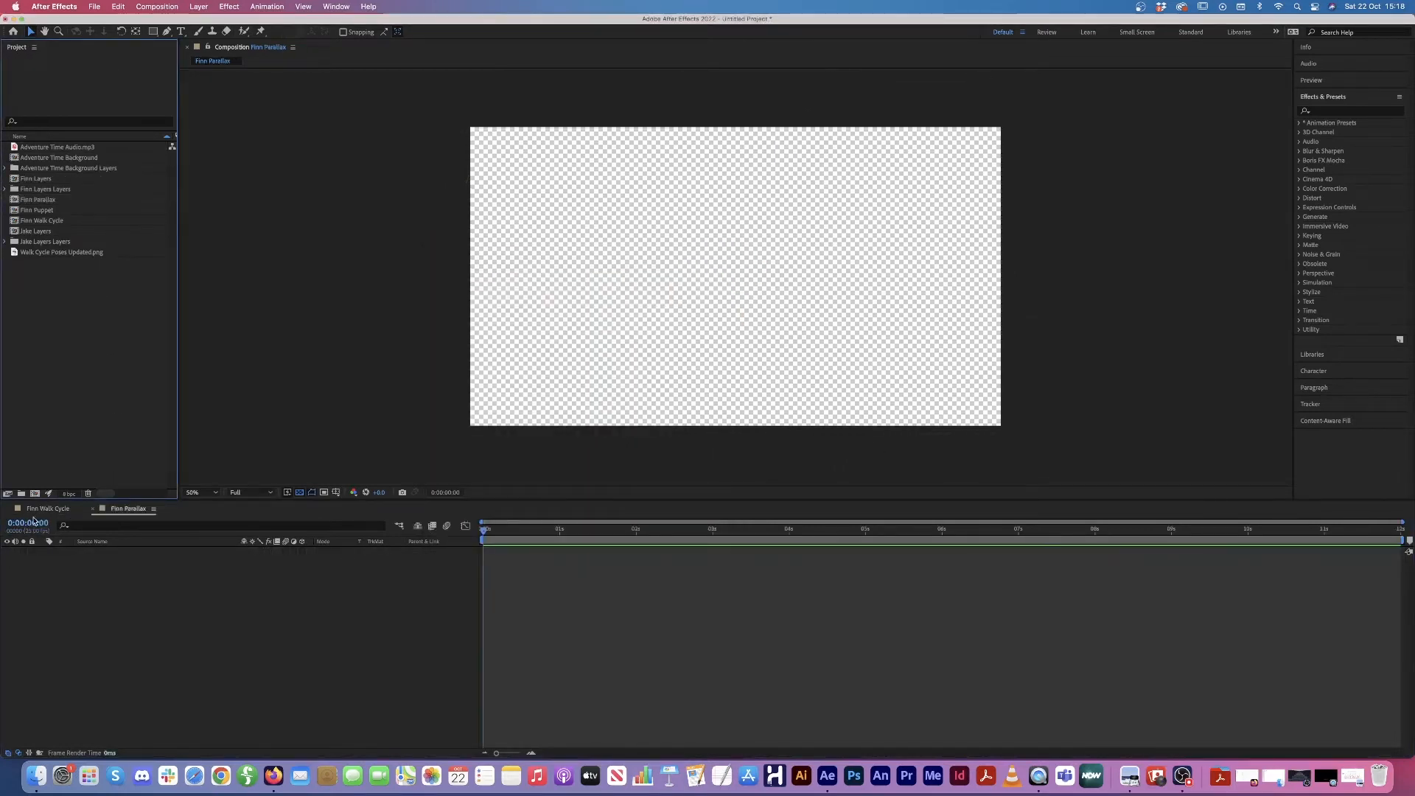
click(5, 169)
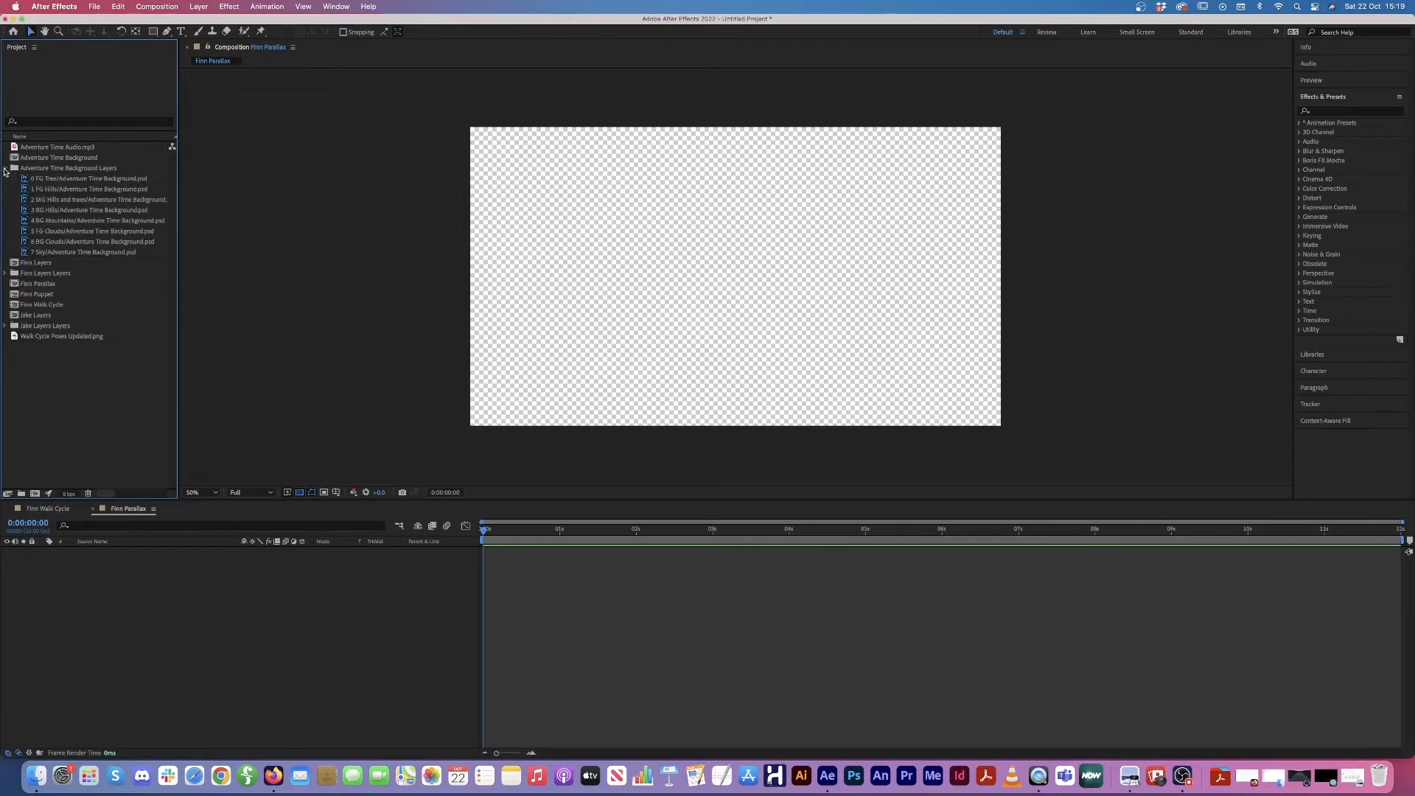
click(58, 178)
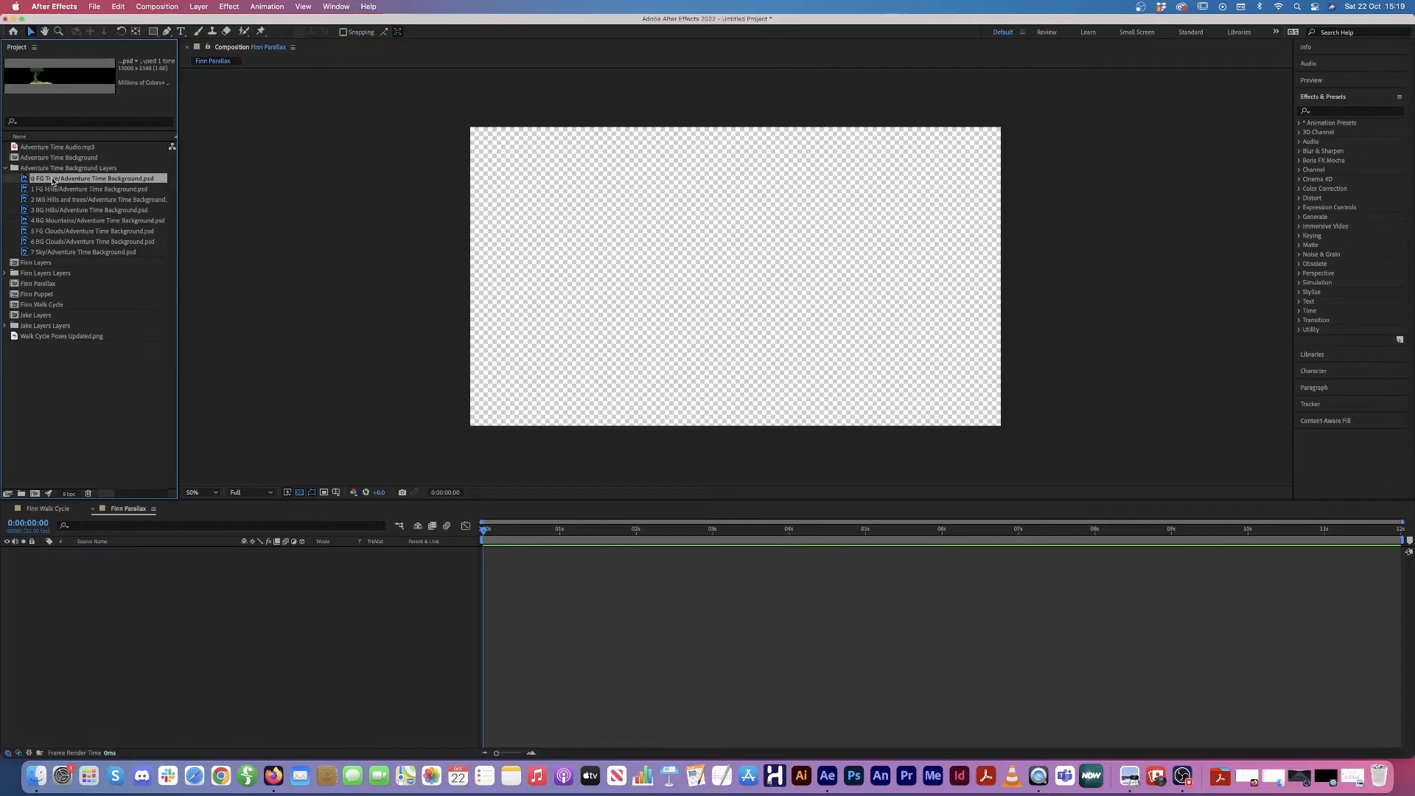
shift+click(53, 253)
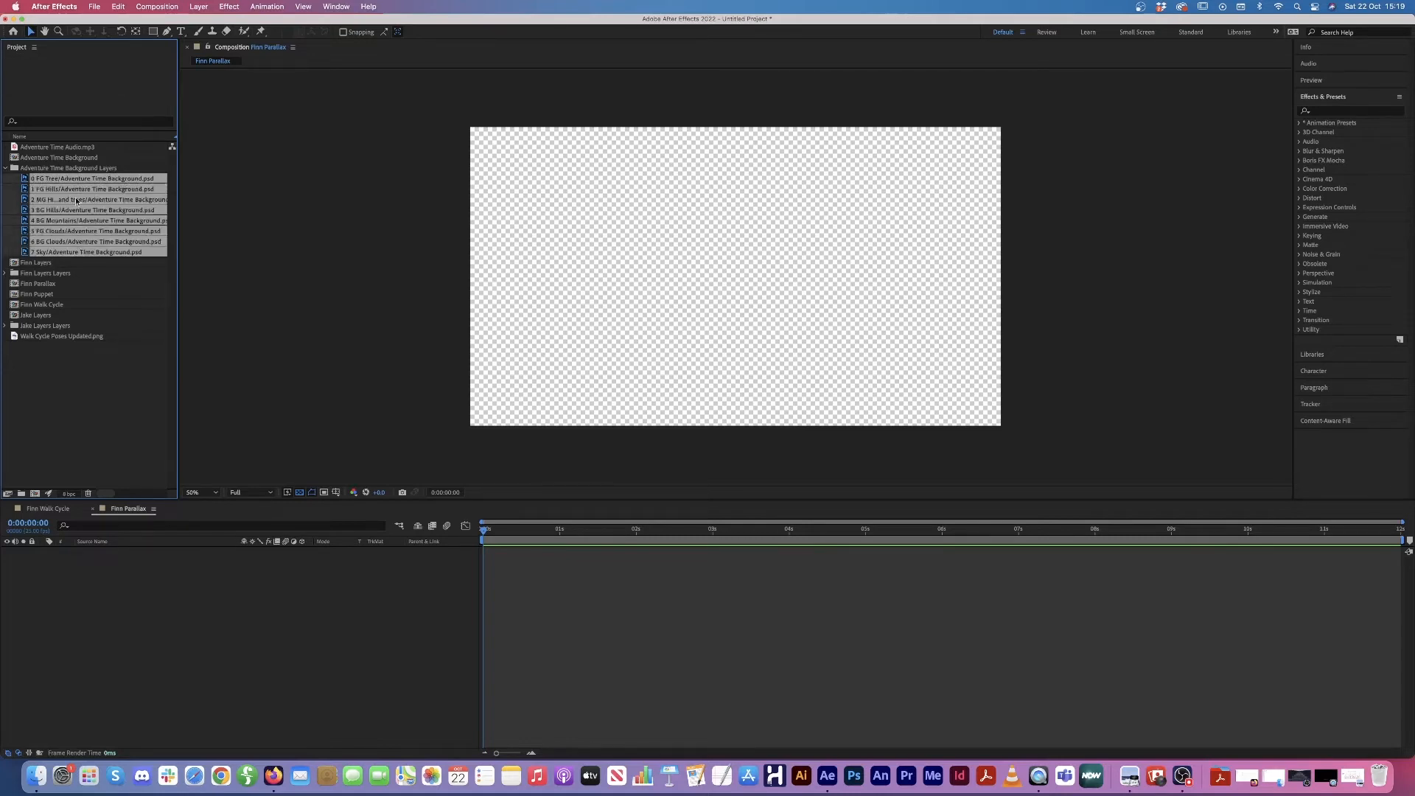
drag(76, 201, 114, 642)
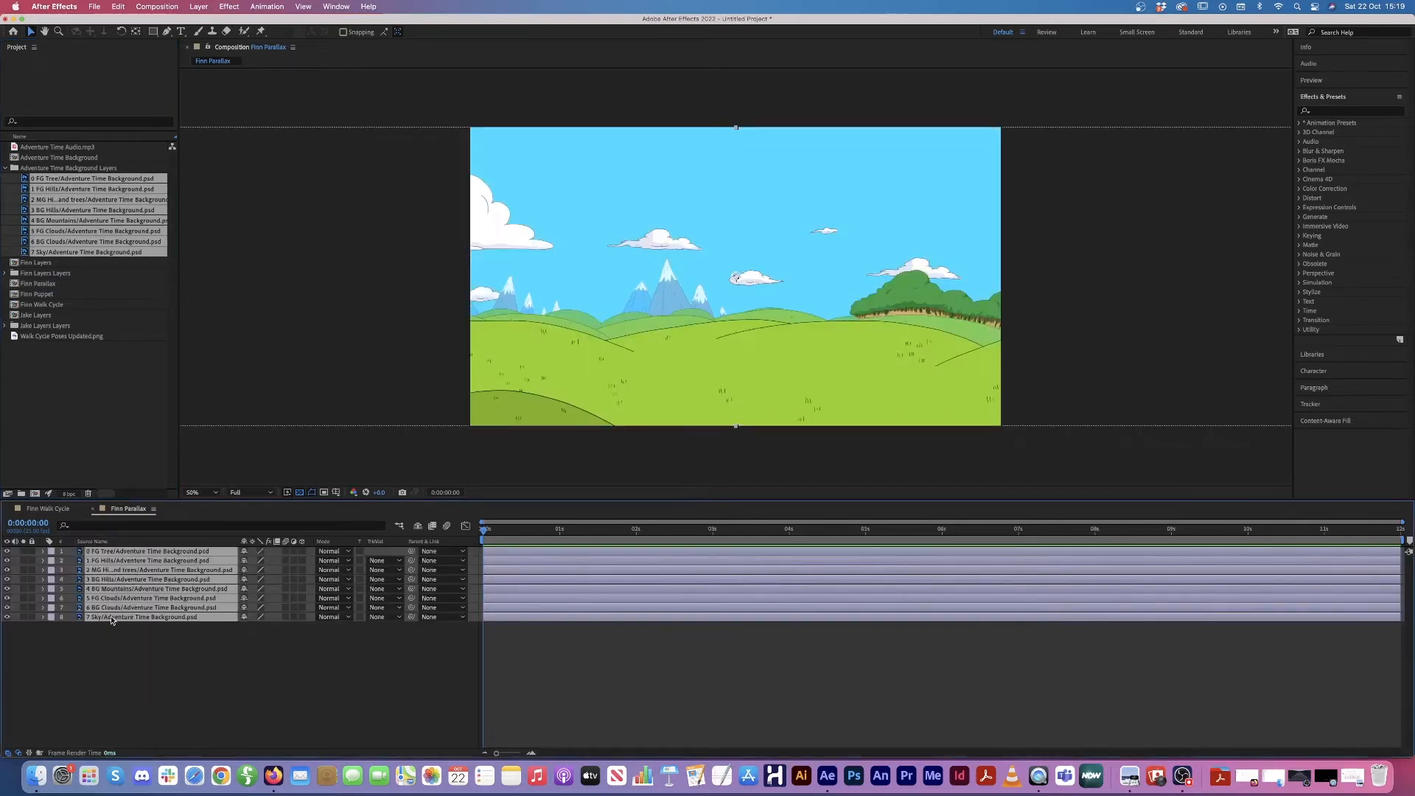
Step: Shift all background layers together to an X position of 7487, aligning their left edge with the frame's left edge
key(comma)
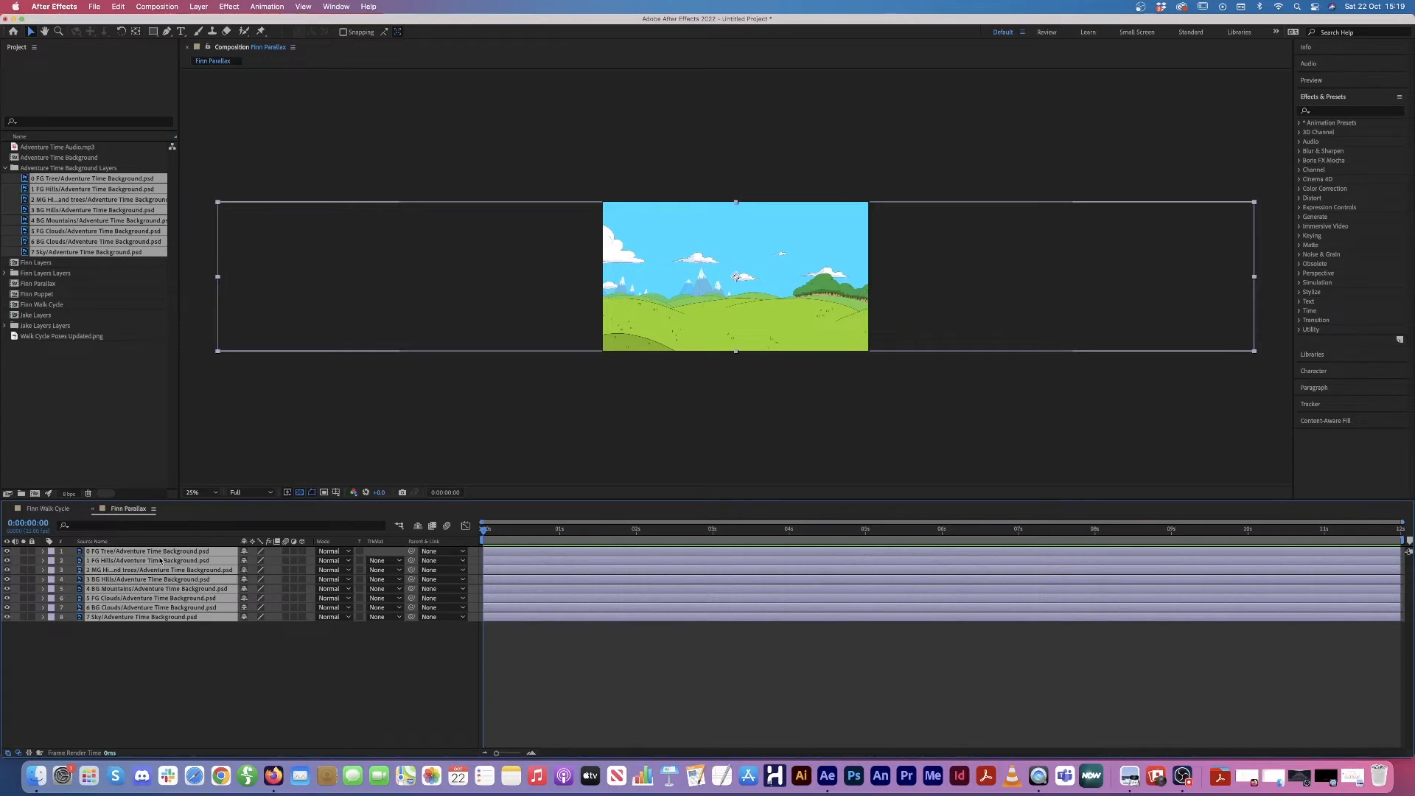
key(p)
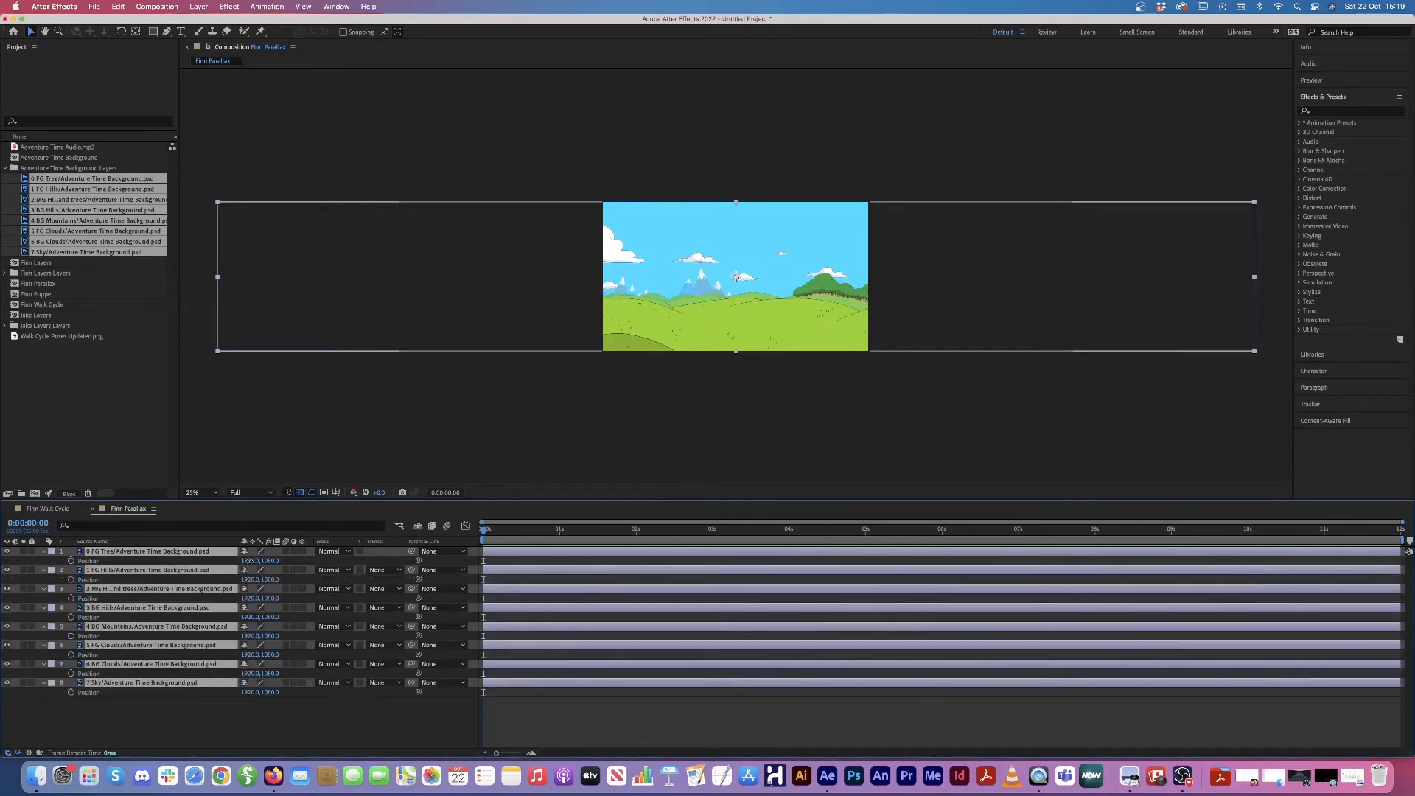
drag(248, 561, 360, 565)
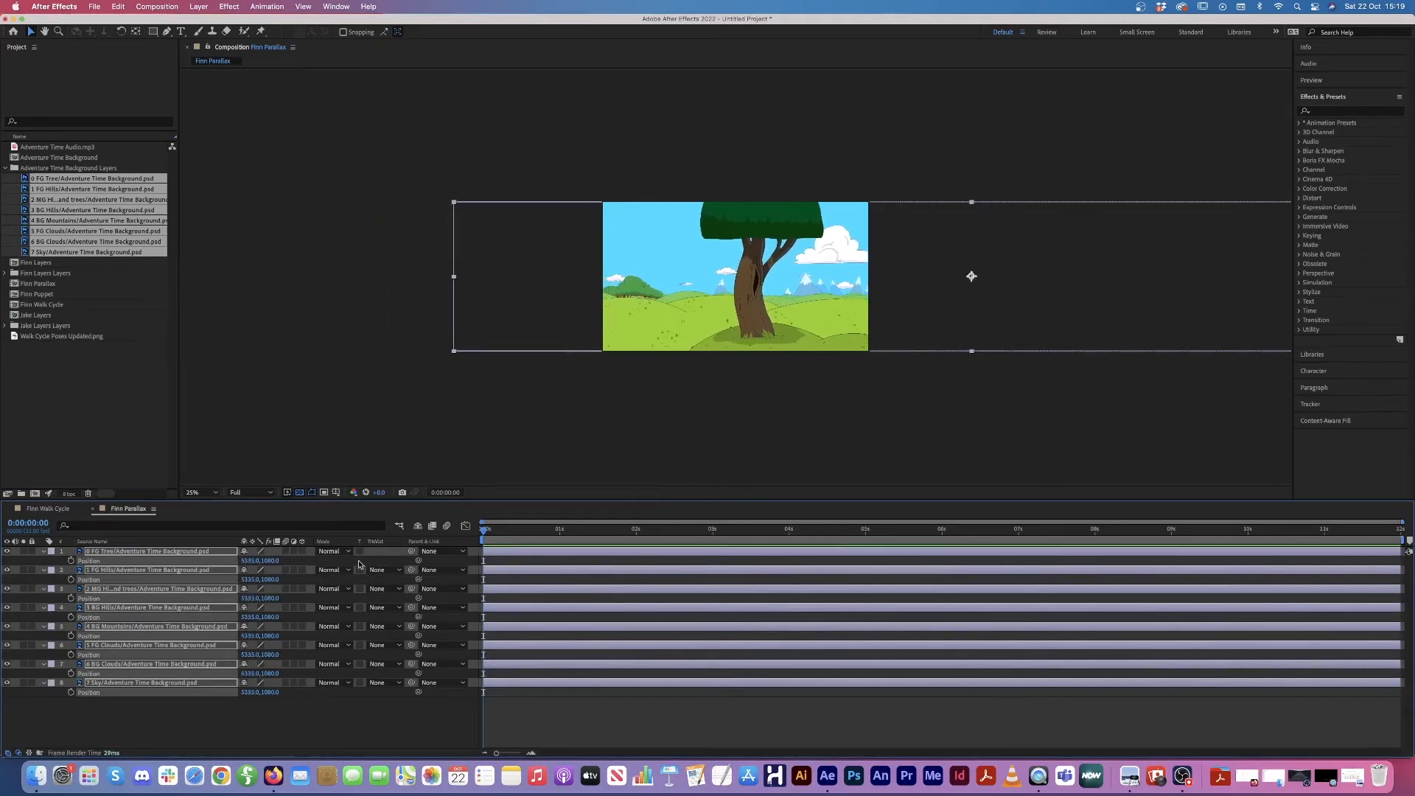
drag(240, 561, 504, 542)
drag(249, 561, 275, 562)
scroll(665, 232, up, 2)
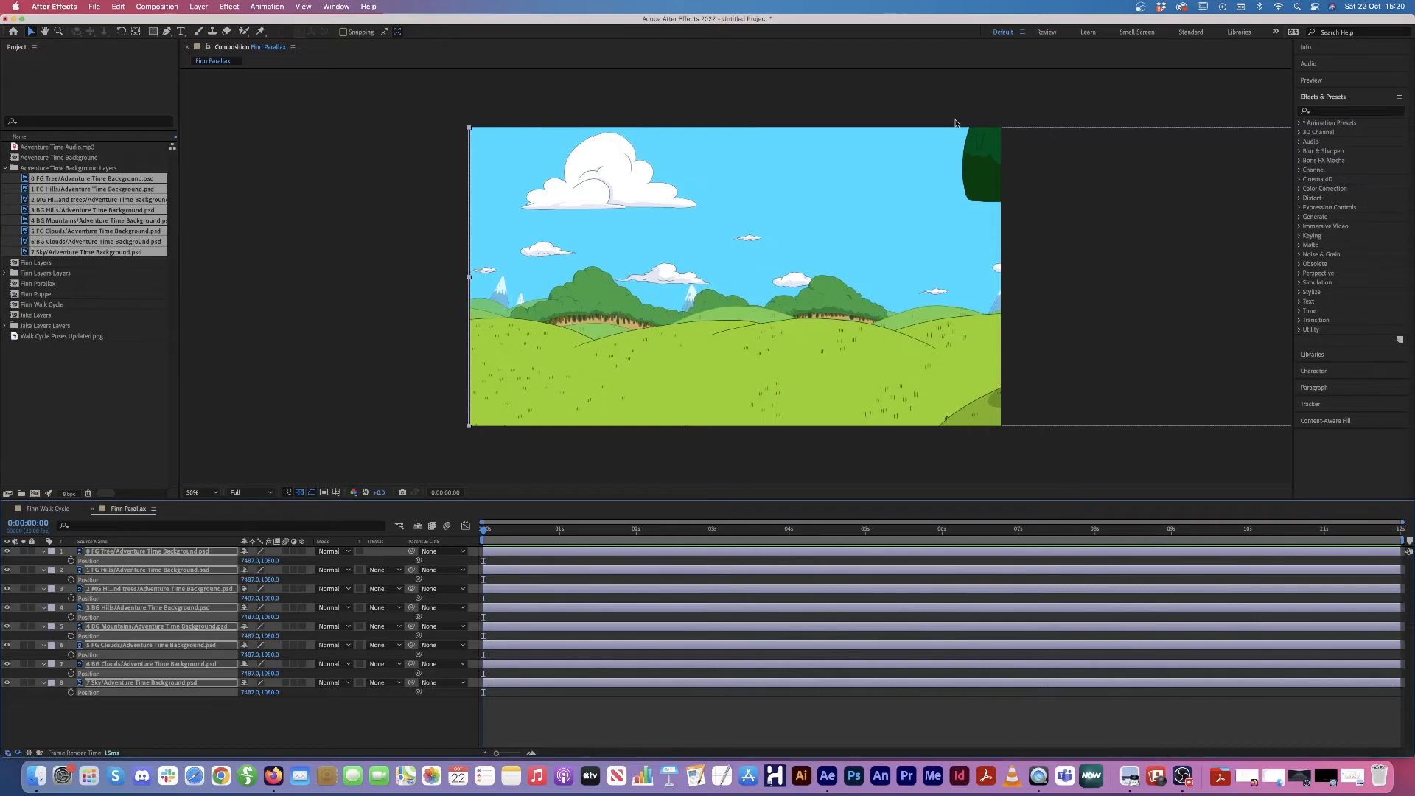
Step: Add the Finn Walk Cycle composition between the 0 FG Tree and 1 FG Hills layers
click(265, 711)
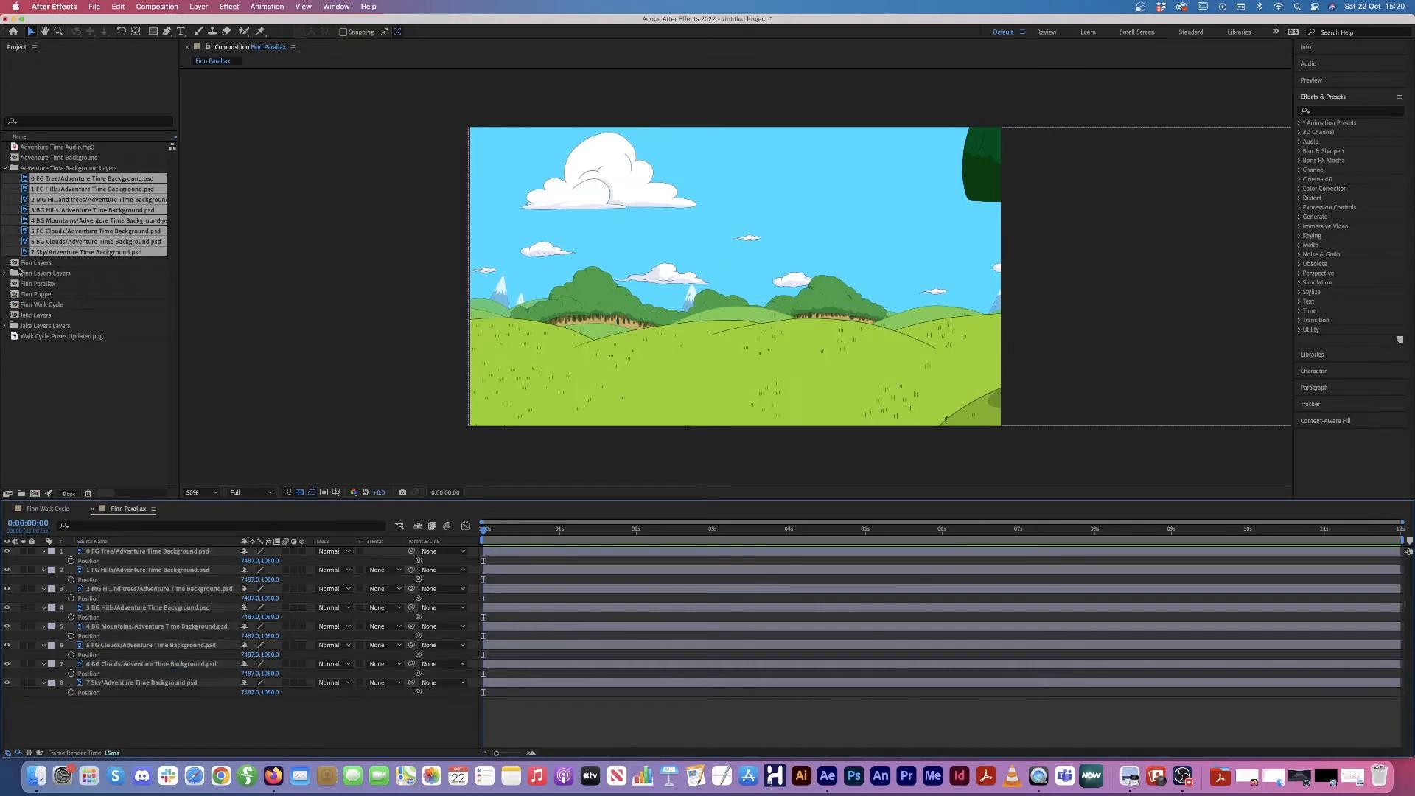
click(64, 348)
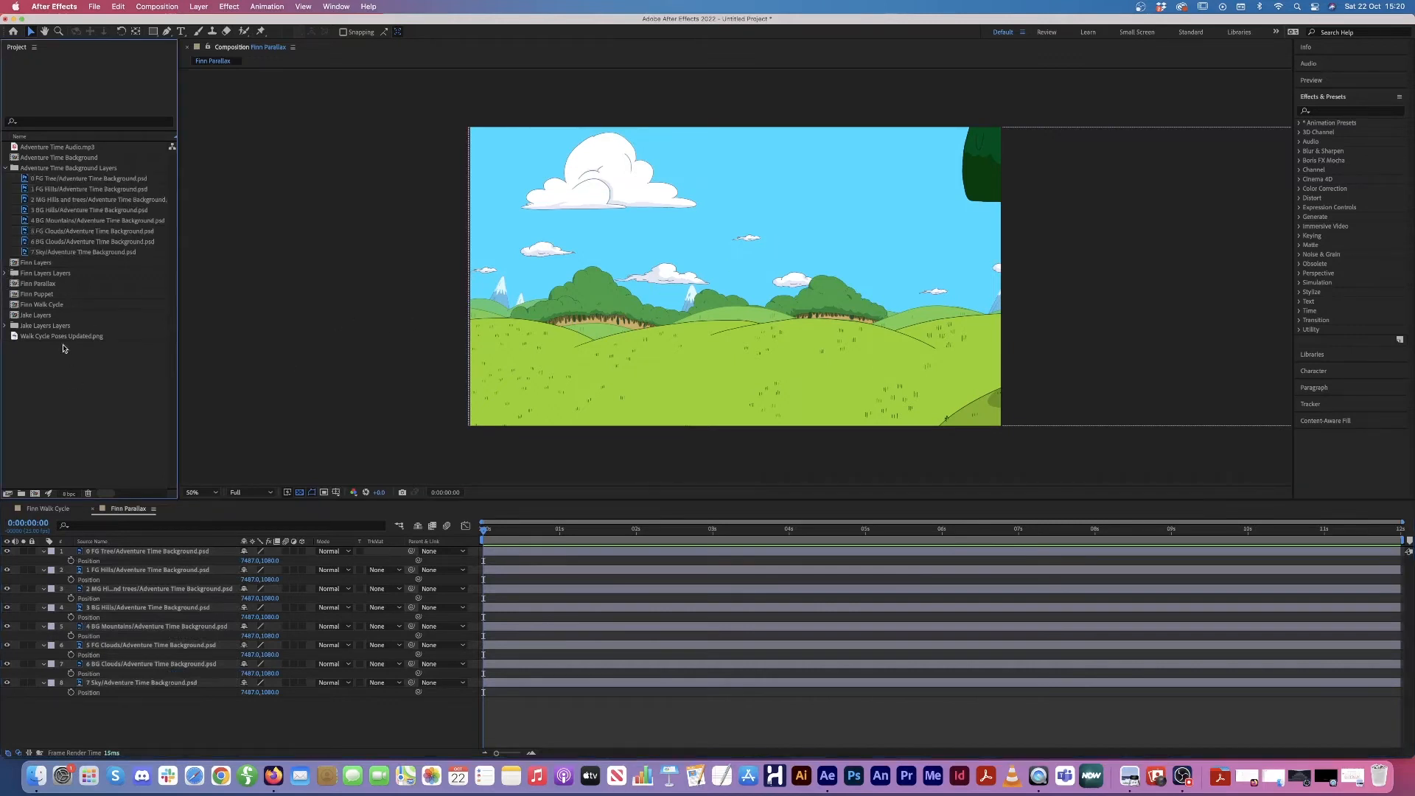
click(48, 305)
drag(52, 308, 89, 565)
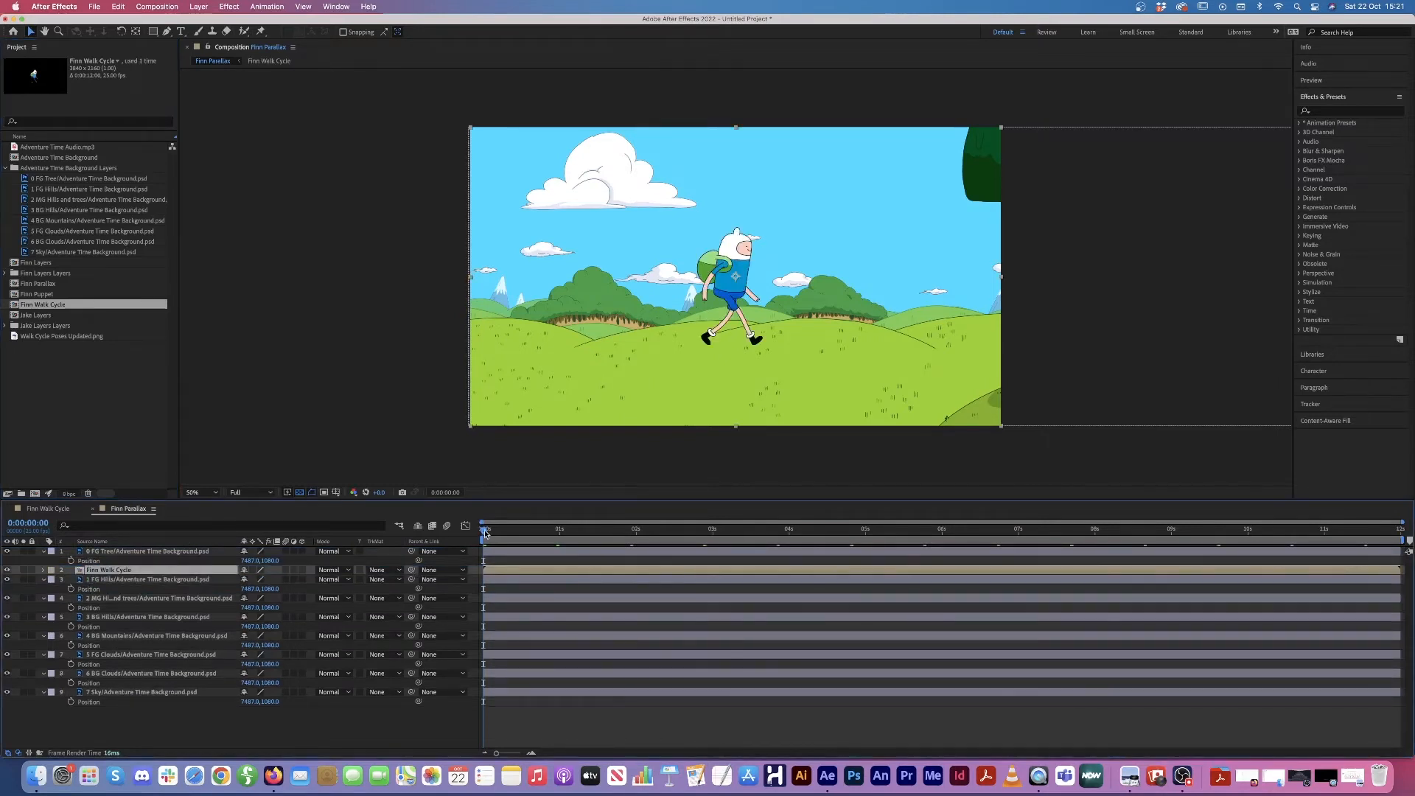
Step: Preview Finn walking against the background and lower the Finn Walk Cycle layer further onto the grass
key(space)
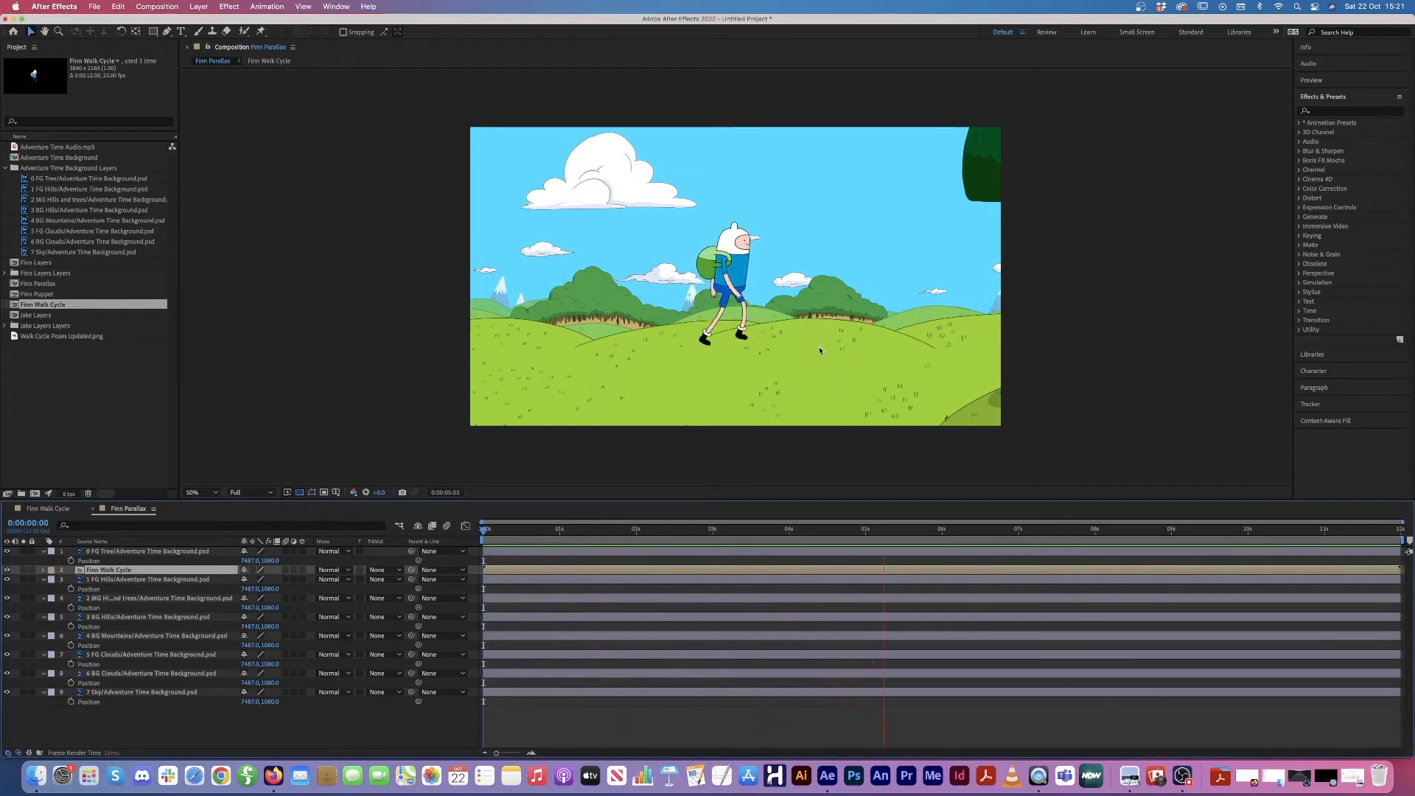
key(space)
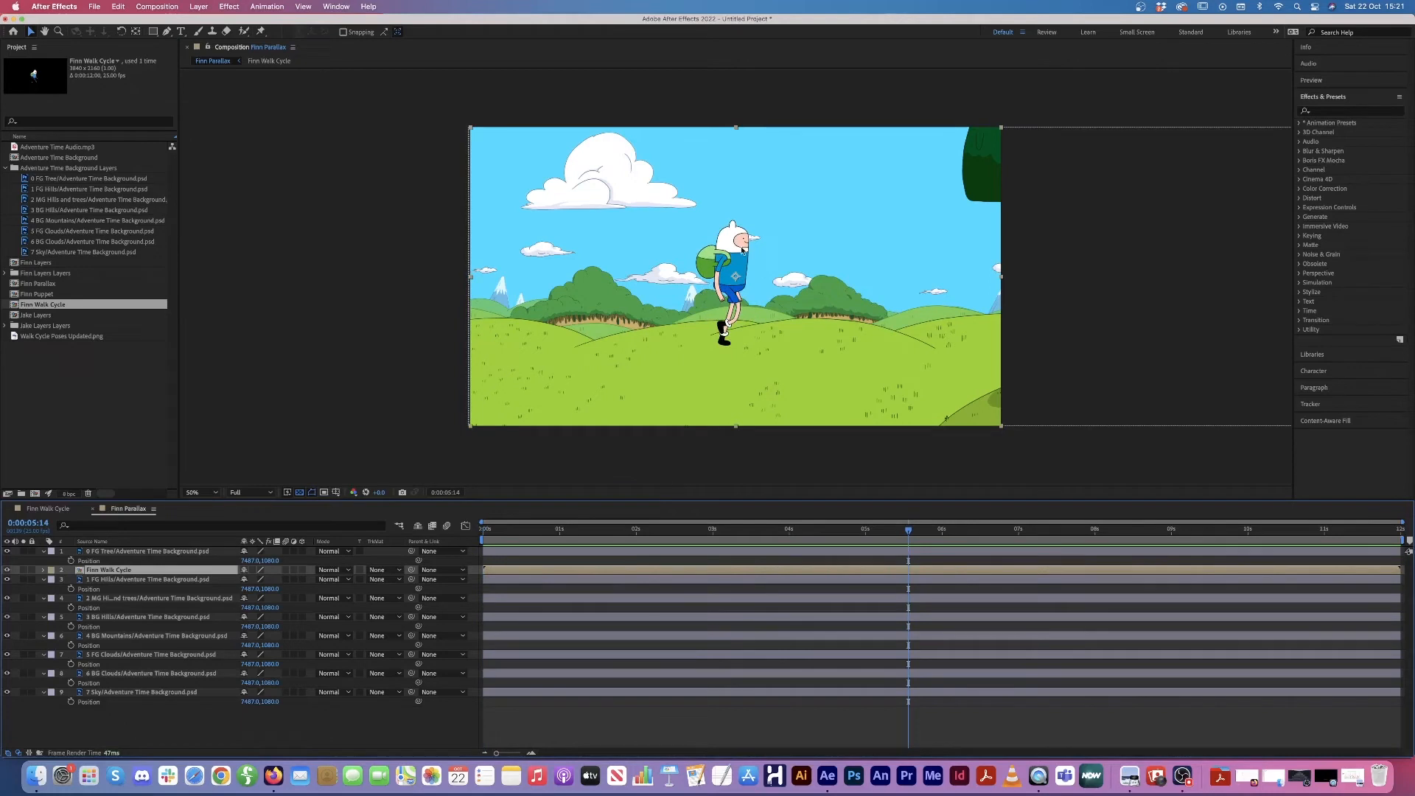
drag(743, 250, 741, 282)
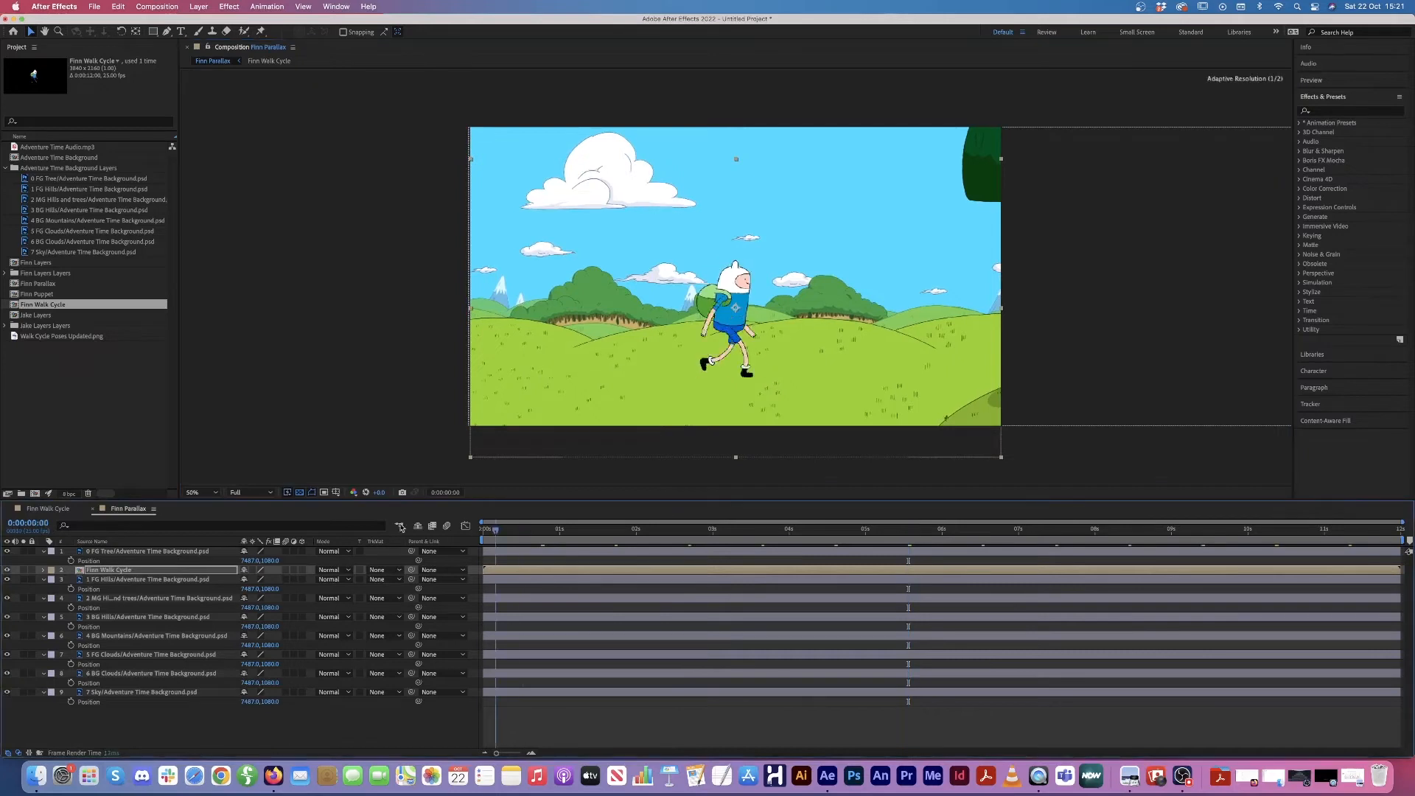
Step: Set starting position keyframes at 0:00:00:00 on every background layer, leaving out the Finn Walk Cycle layer
key(Home)
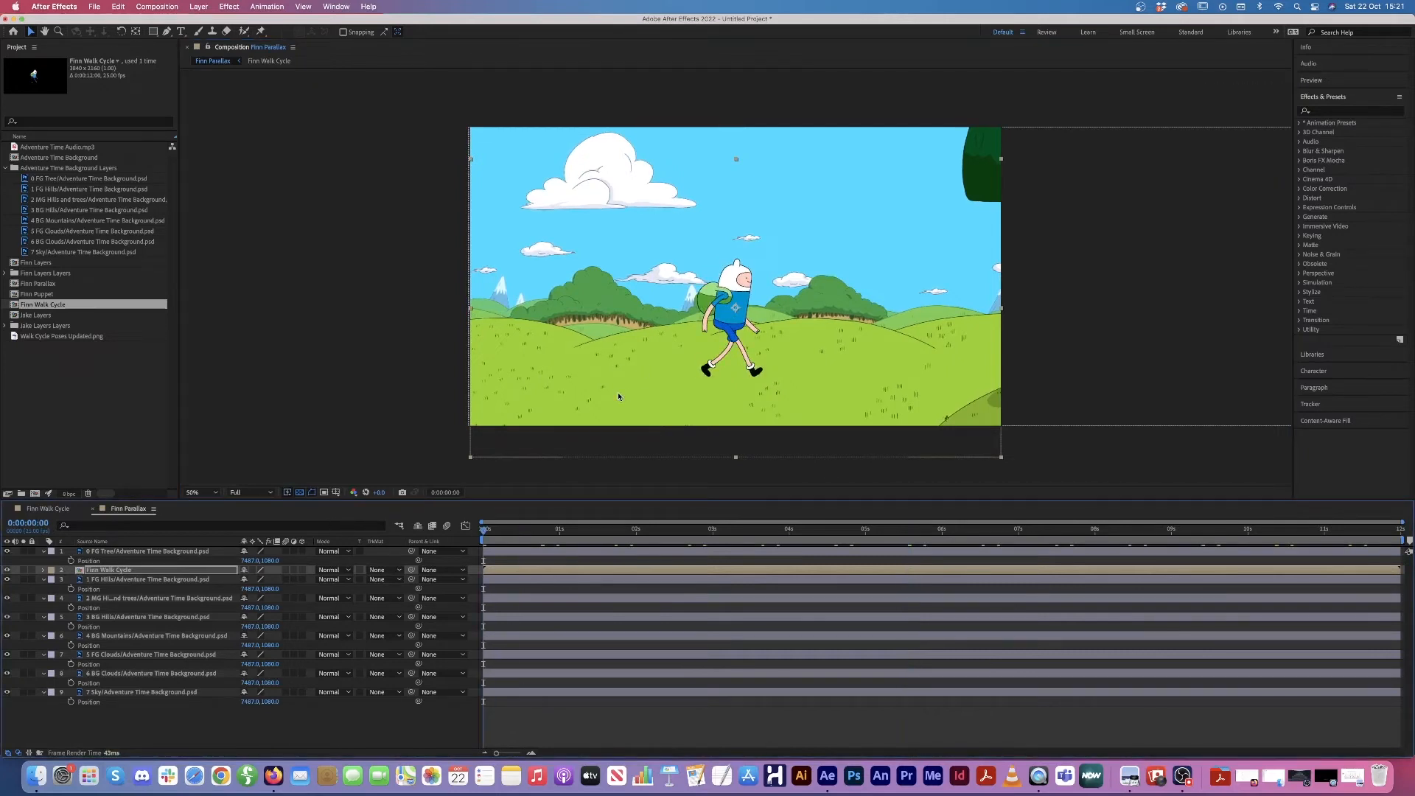
click(124, 554)
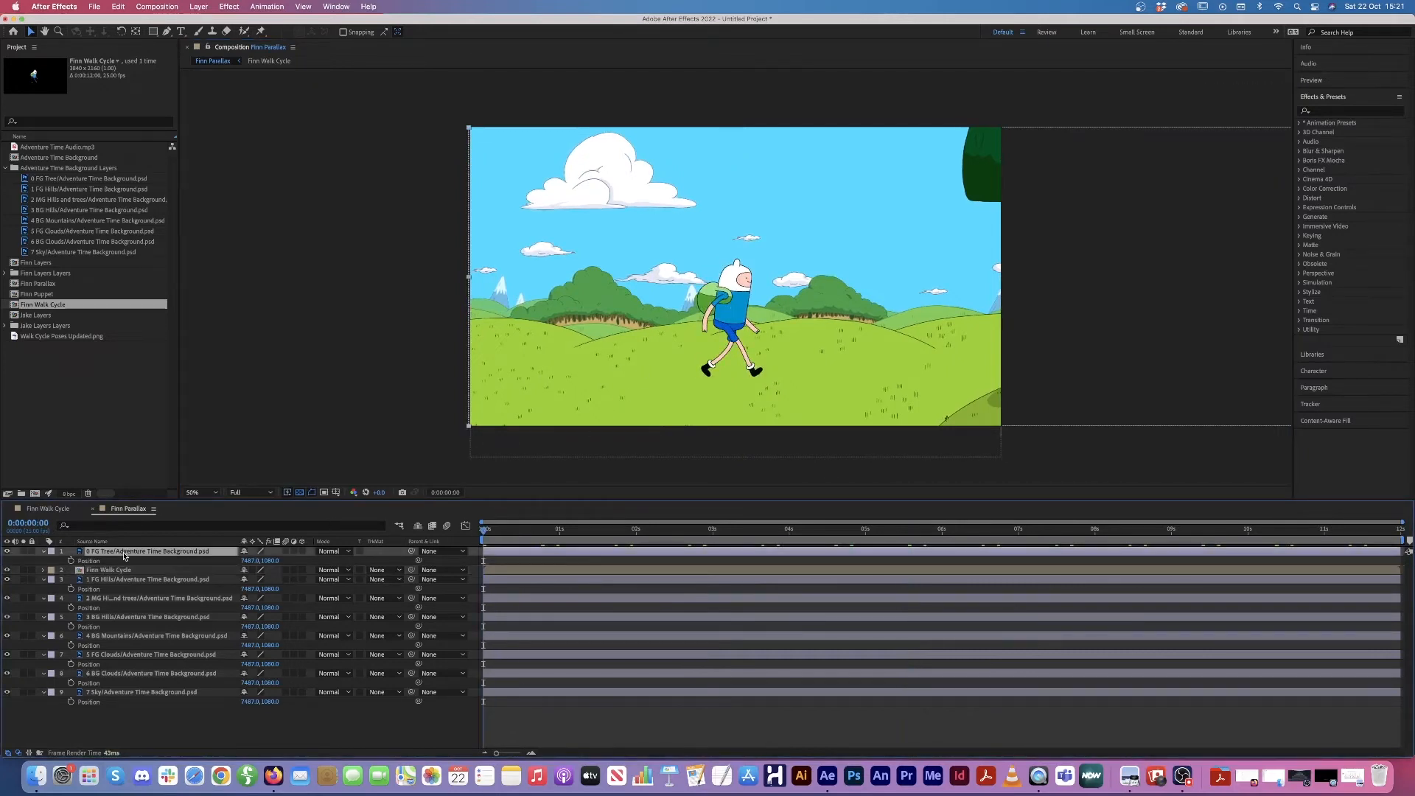
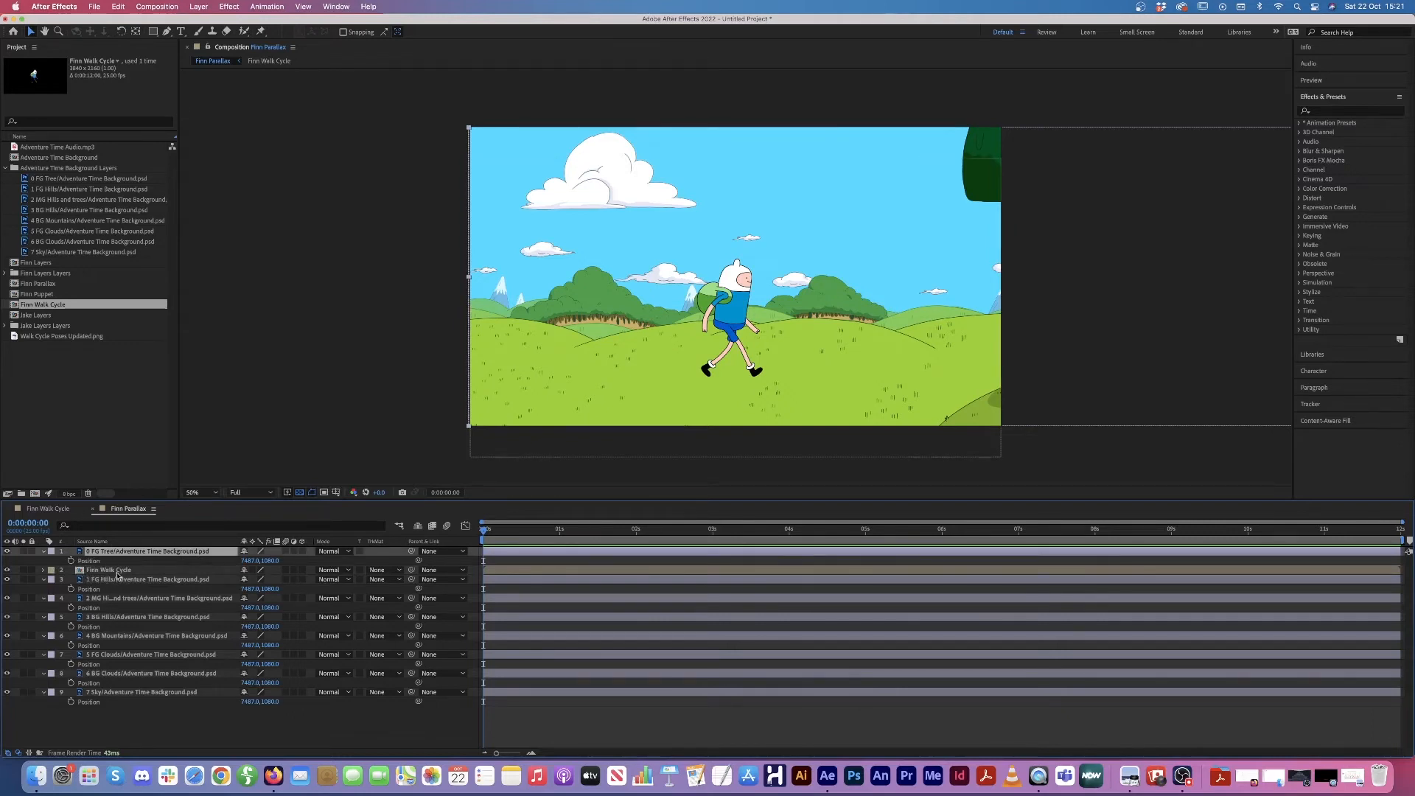
drag(157, 732, 138, 553)
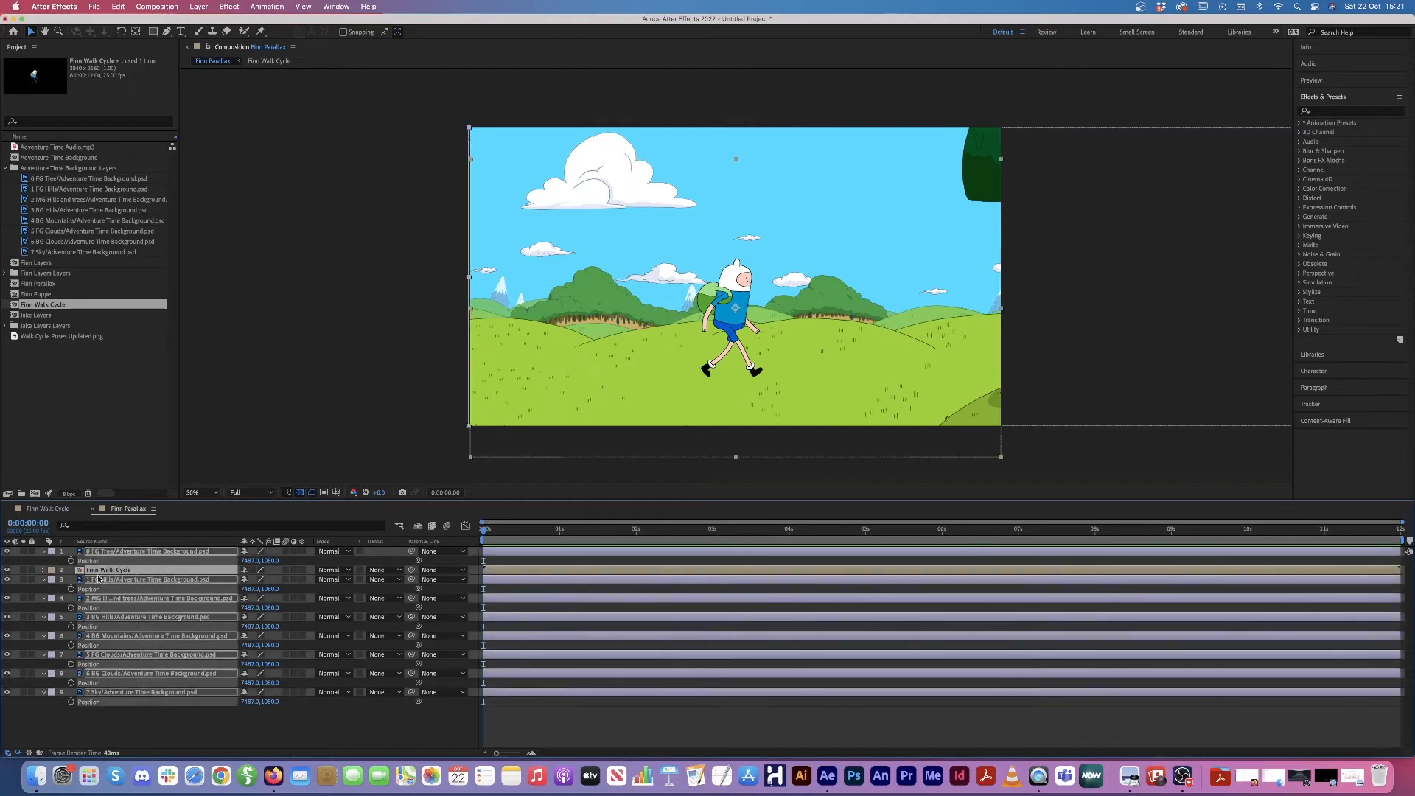
super+click(141, 572)
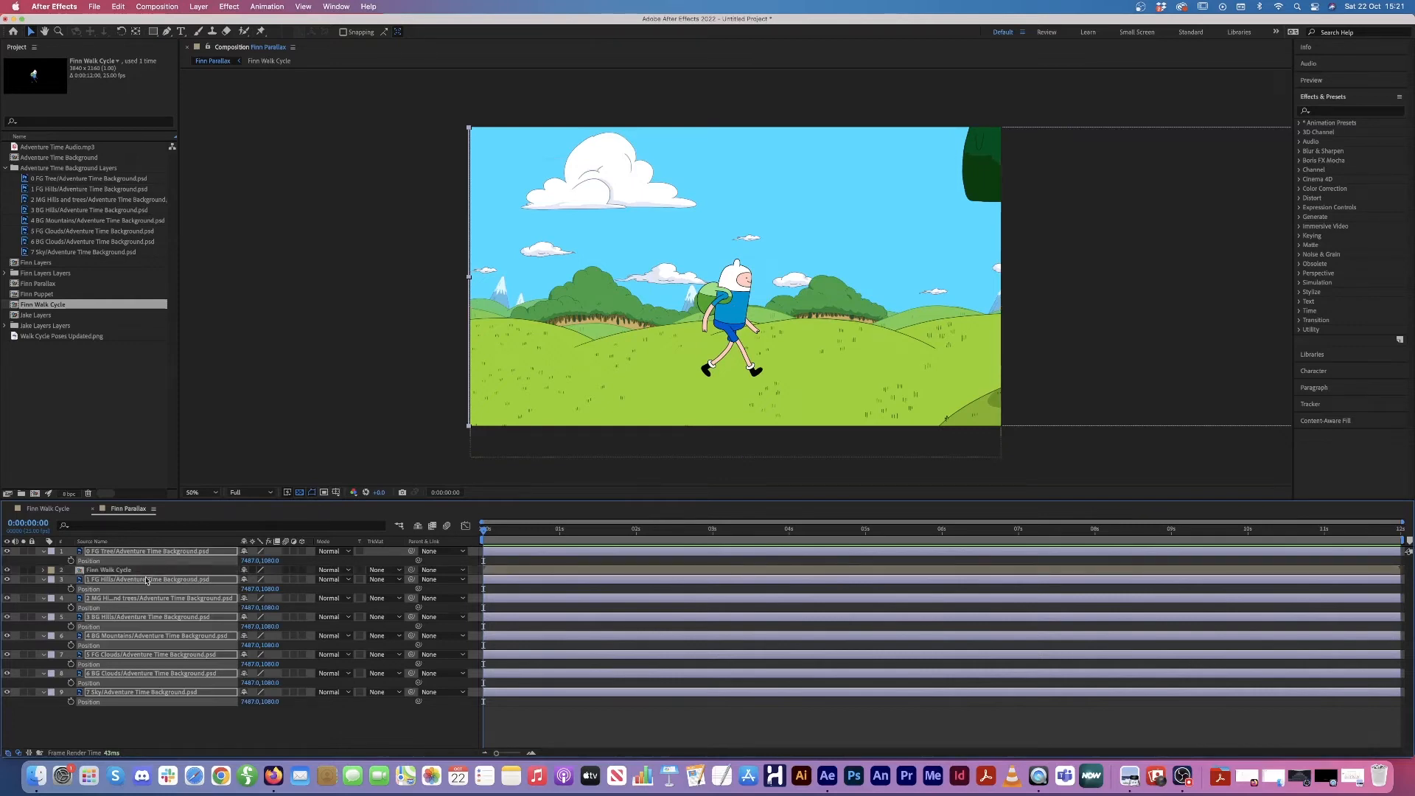
click(71, 561)
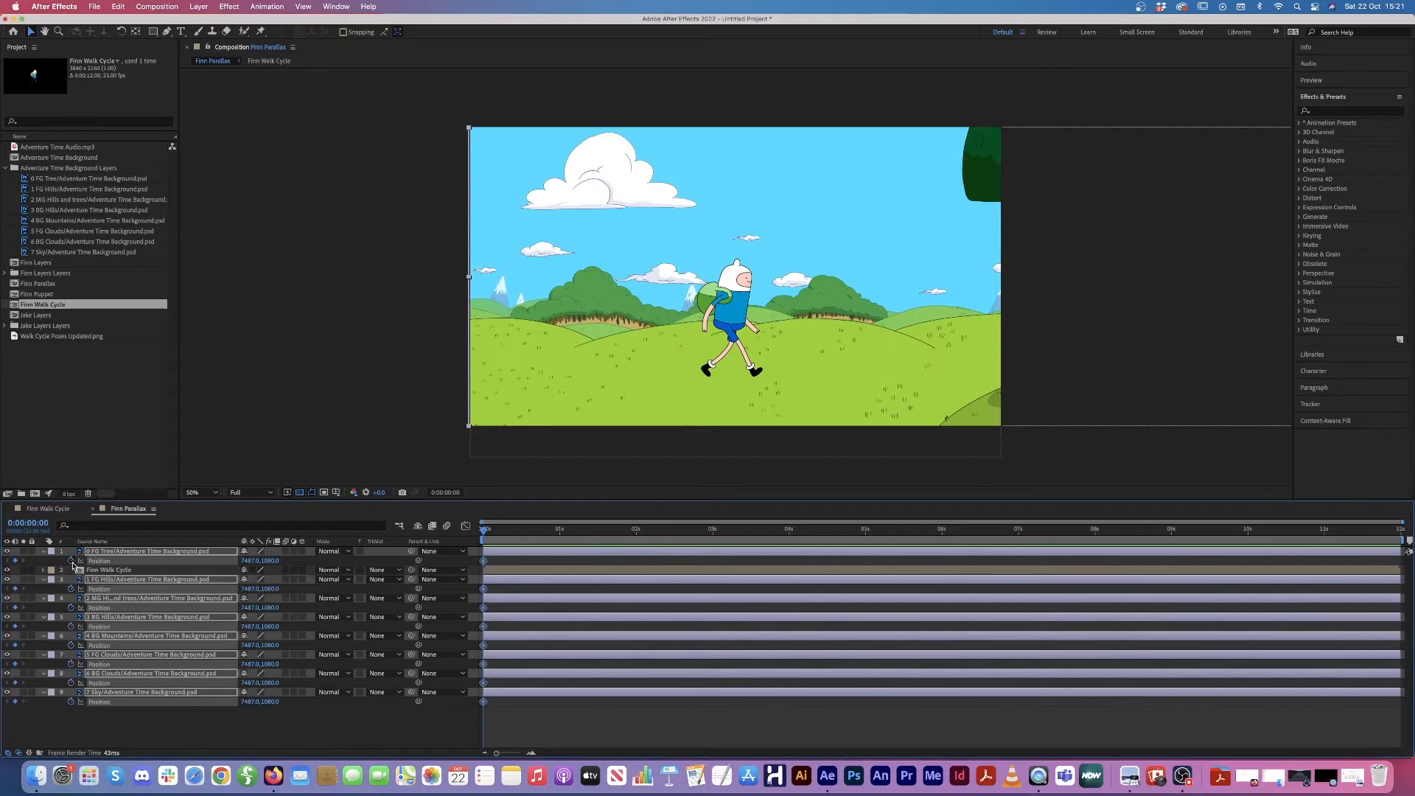
Step: Set the current time to the last frame, 0:00:11:24, and deselect all layers
click(1401, 532)
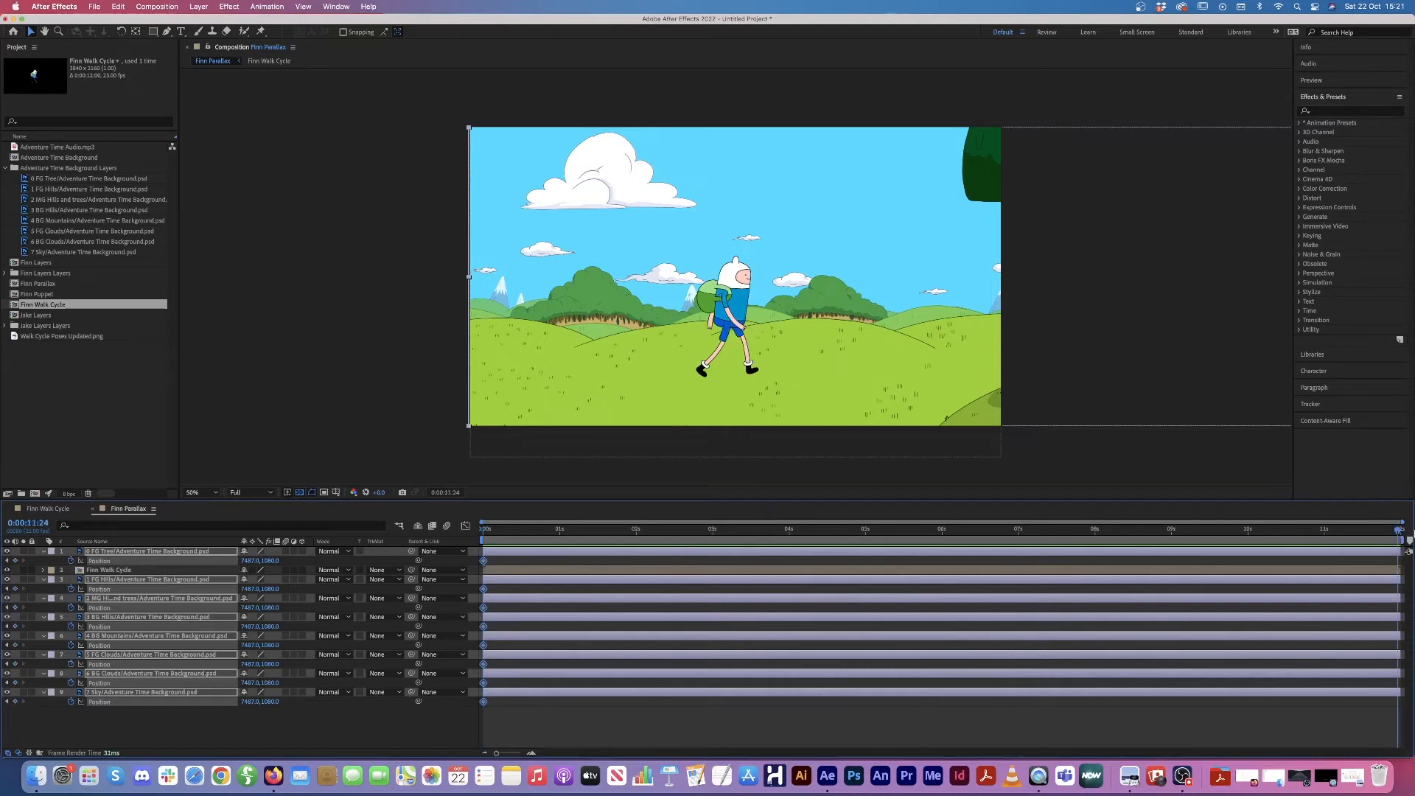
click(305, 731)
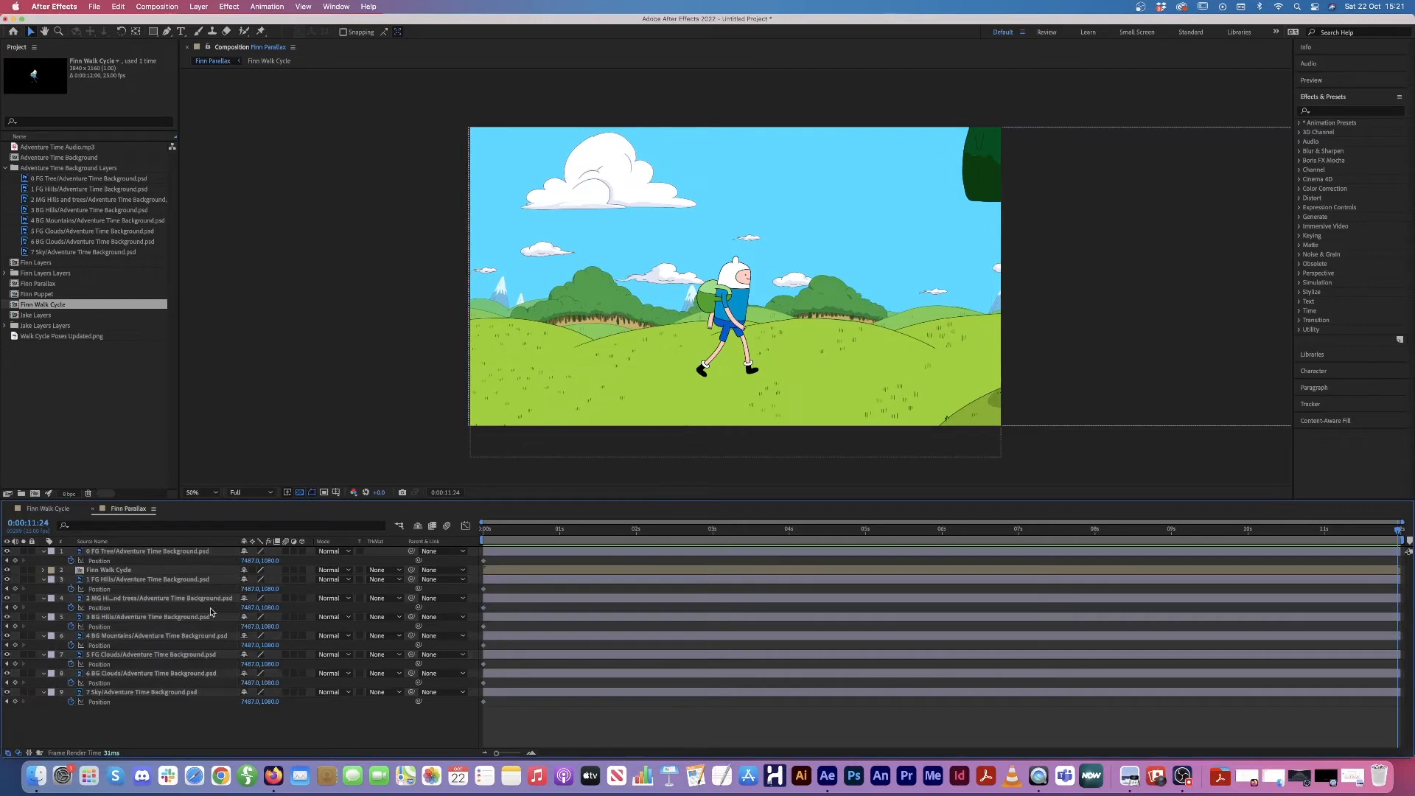
key(comma)
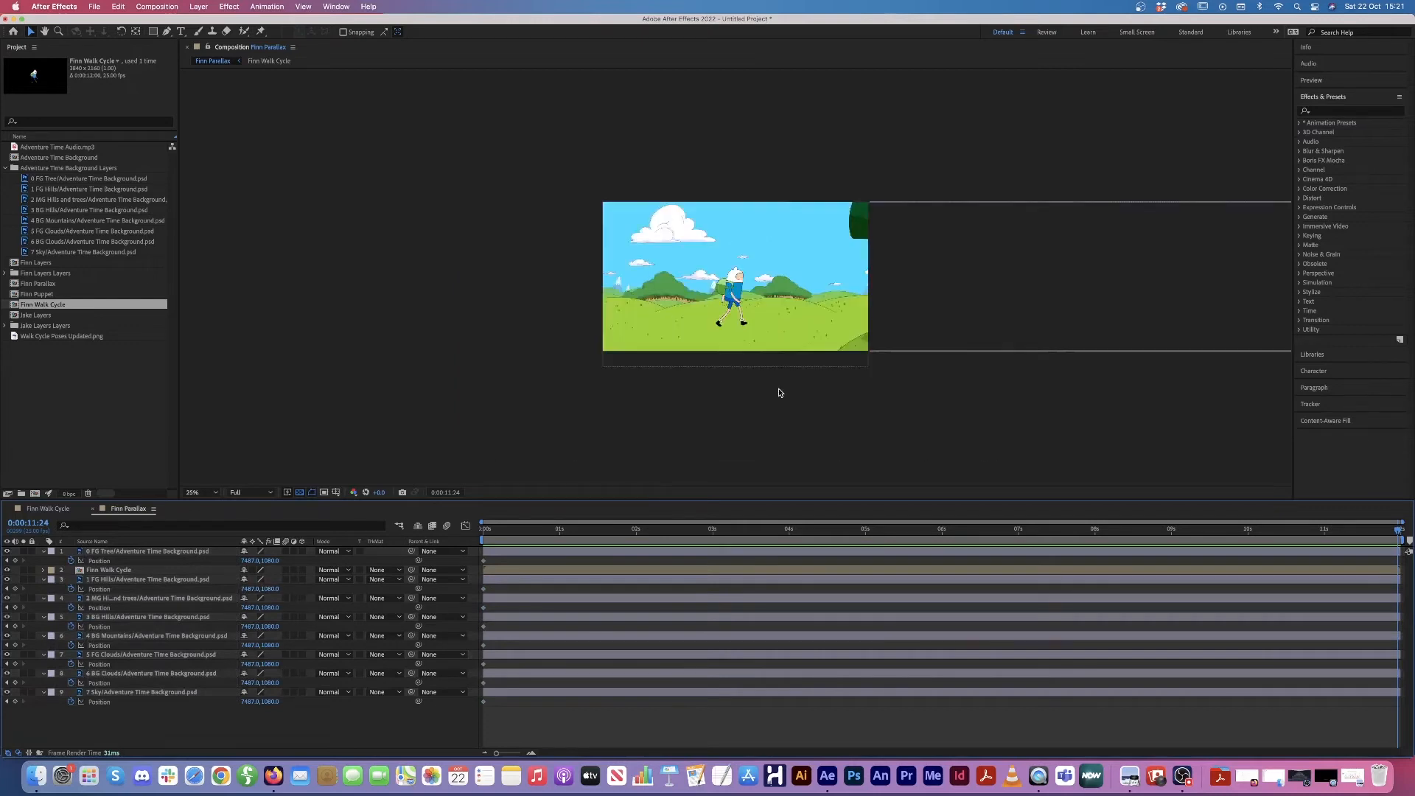
Step: Try sliding the 0 FG Tree layer left so the tree enters the frame at 0:00:11:24, and undo the move
click(1175, 280)
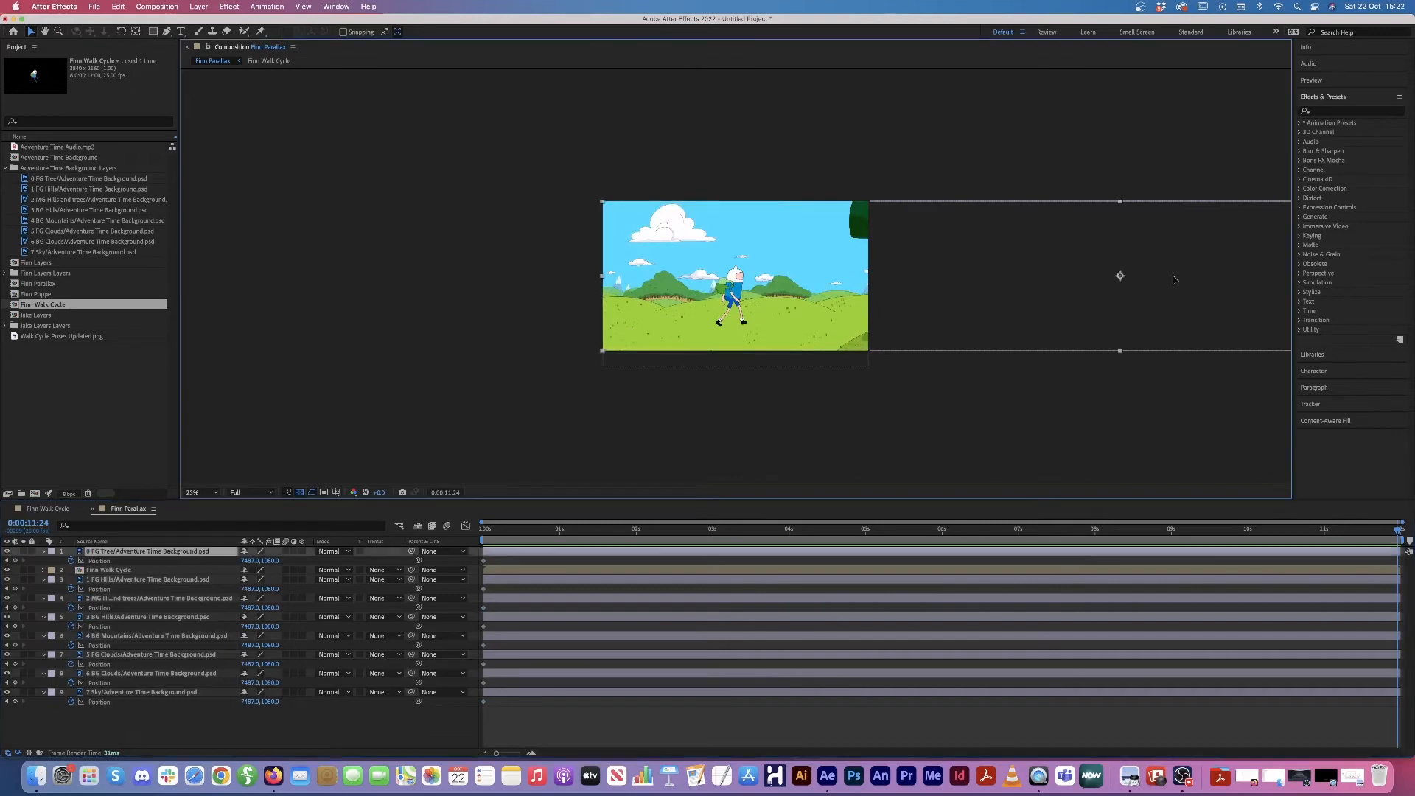
drag(1175, 279, 932, 280)
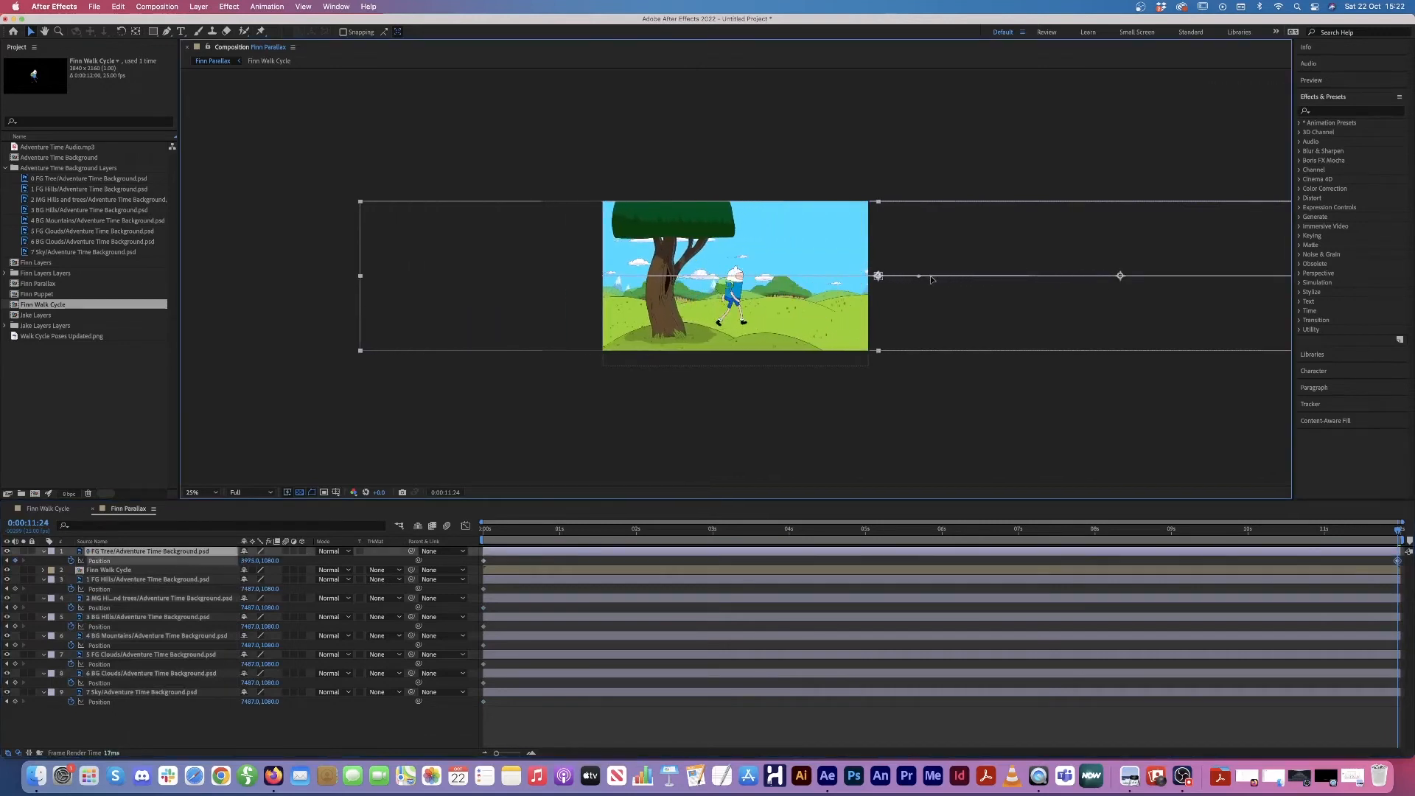
key(super+z)
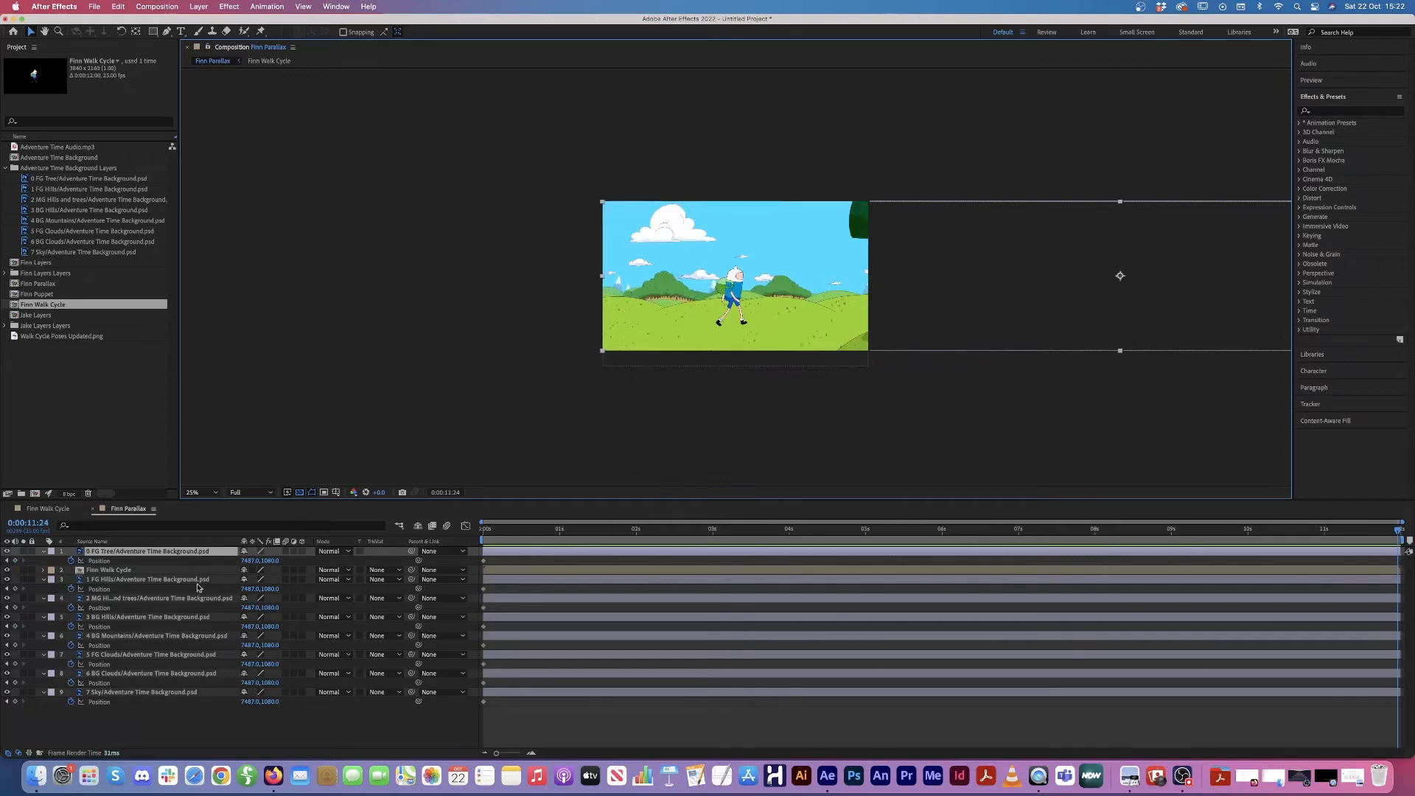
Step: Try sliding the 1 FG Hills layer left across the frame twice at 0:00:11:24, undoing each move and keeping the layer selected
click(121, 581)
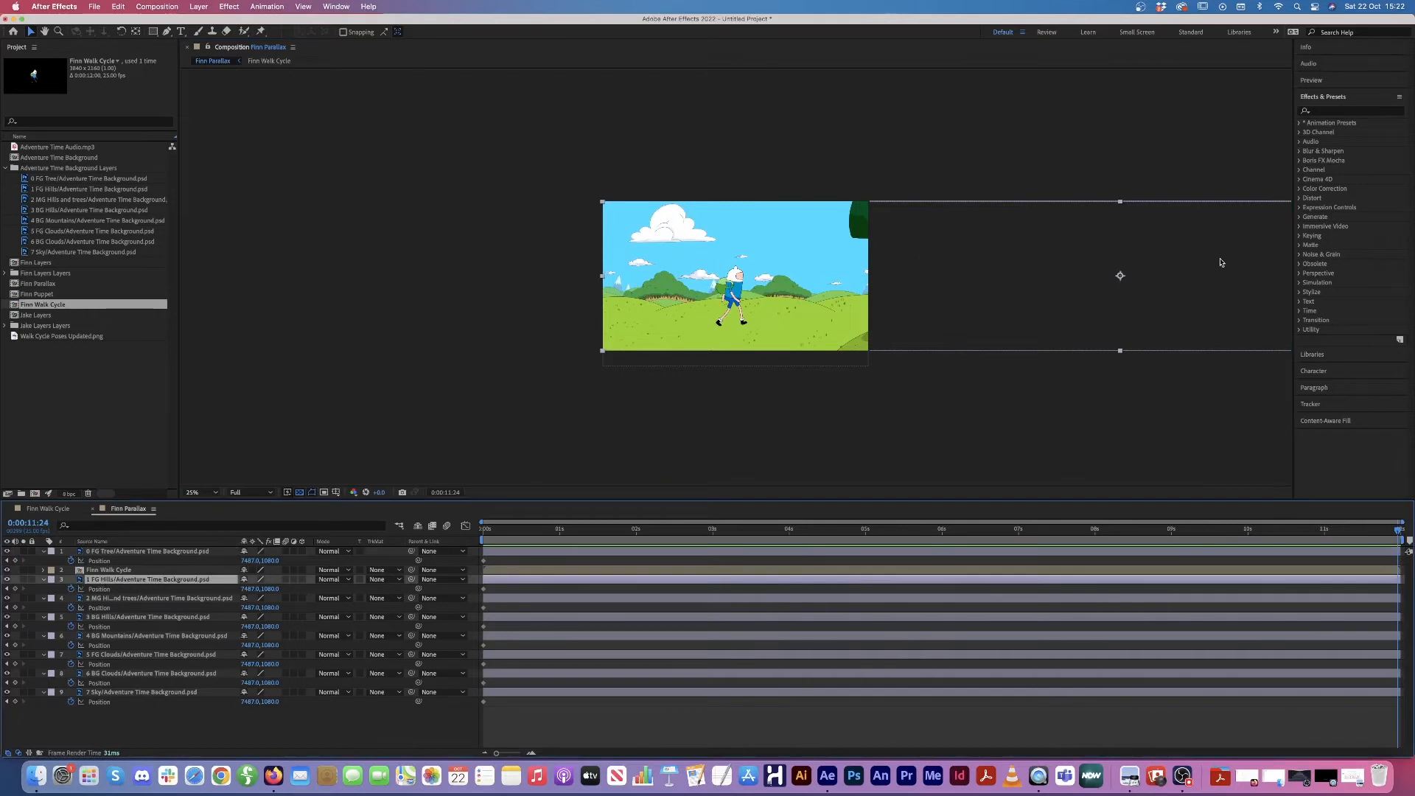
drag(1220, 262, 593, 250)
key(super+z)
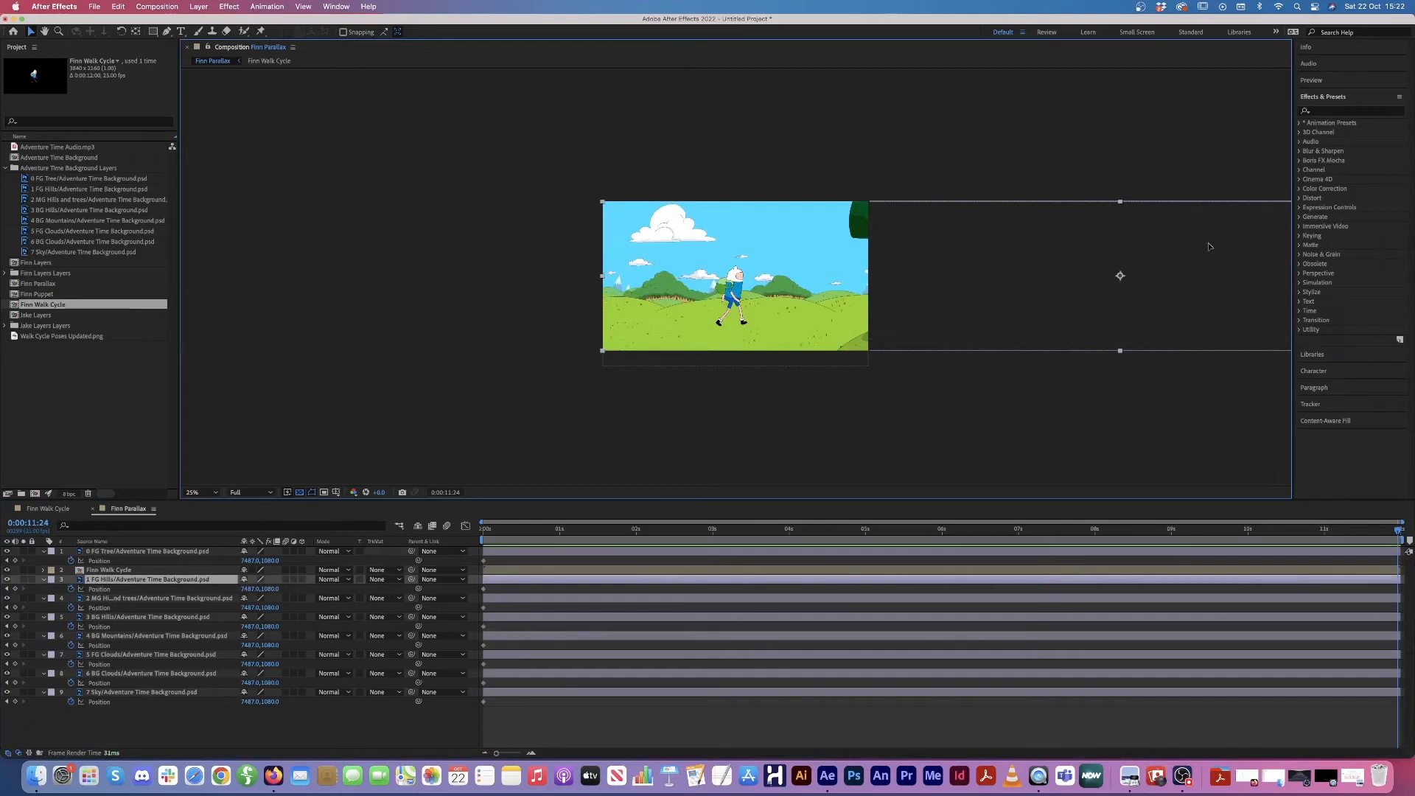
drag(1209, 246, 587, 248)
key(super+z)
click(122, 582)
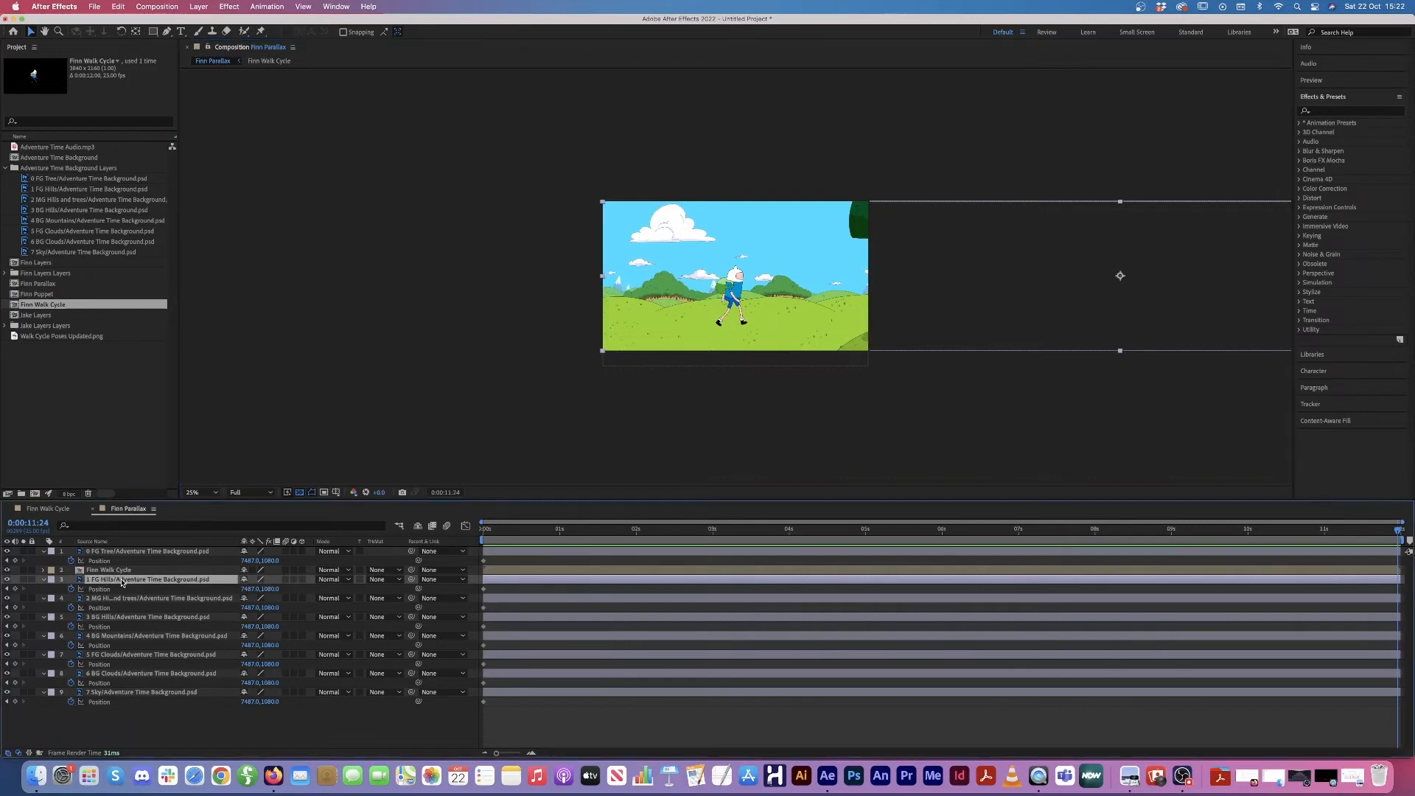
Step: Slide the 1 FG Hills layer left at 0:00:11:24 to a position of about -3561, 1080
click(249, 589)
text(6570)
key(Return)
drag(240, 593, 88, 592)
click(836, 321)
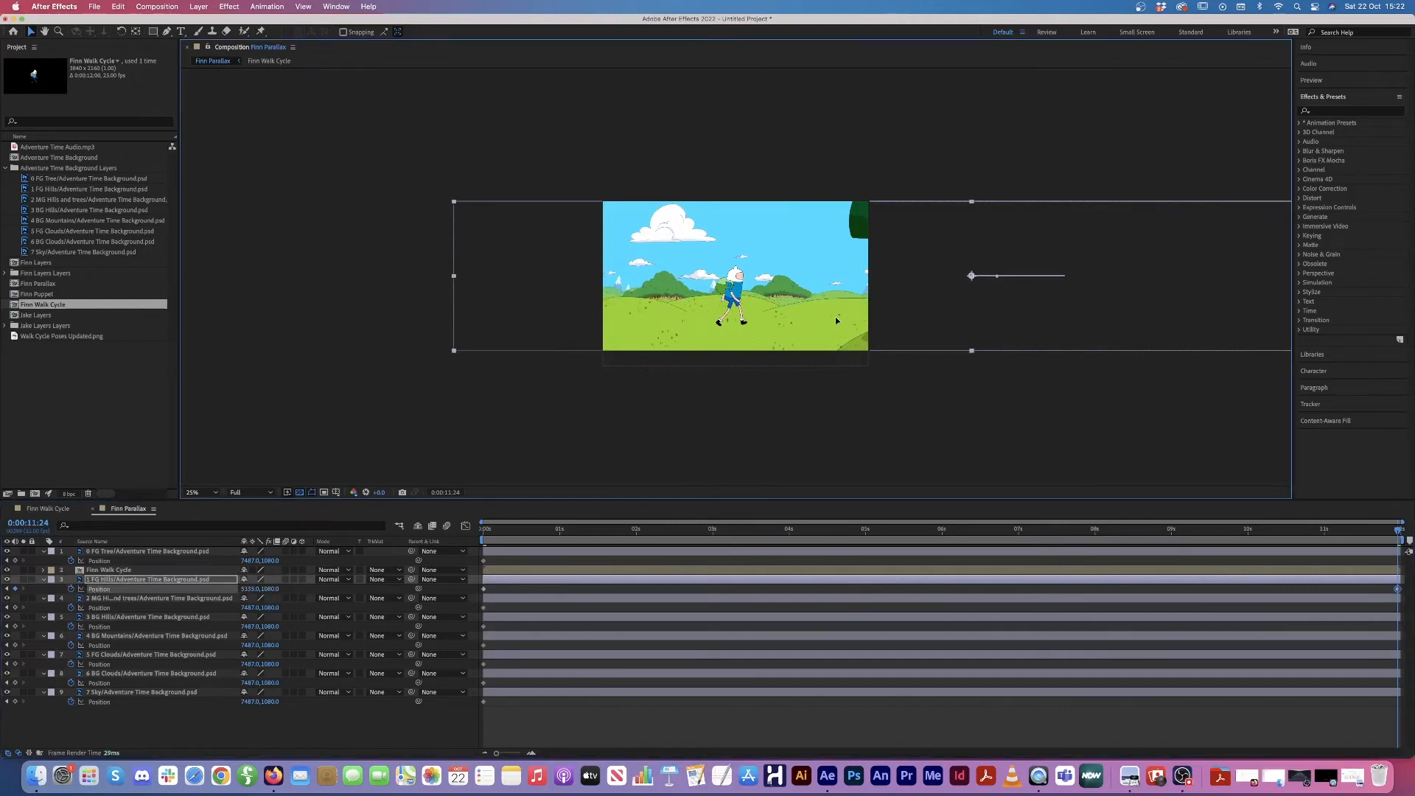
drag(834, 316, 222, 320)
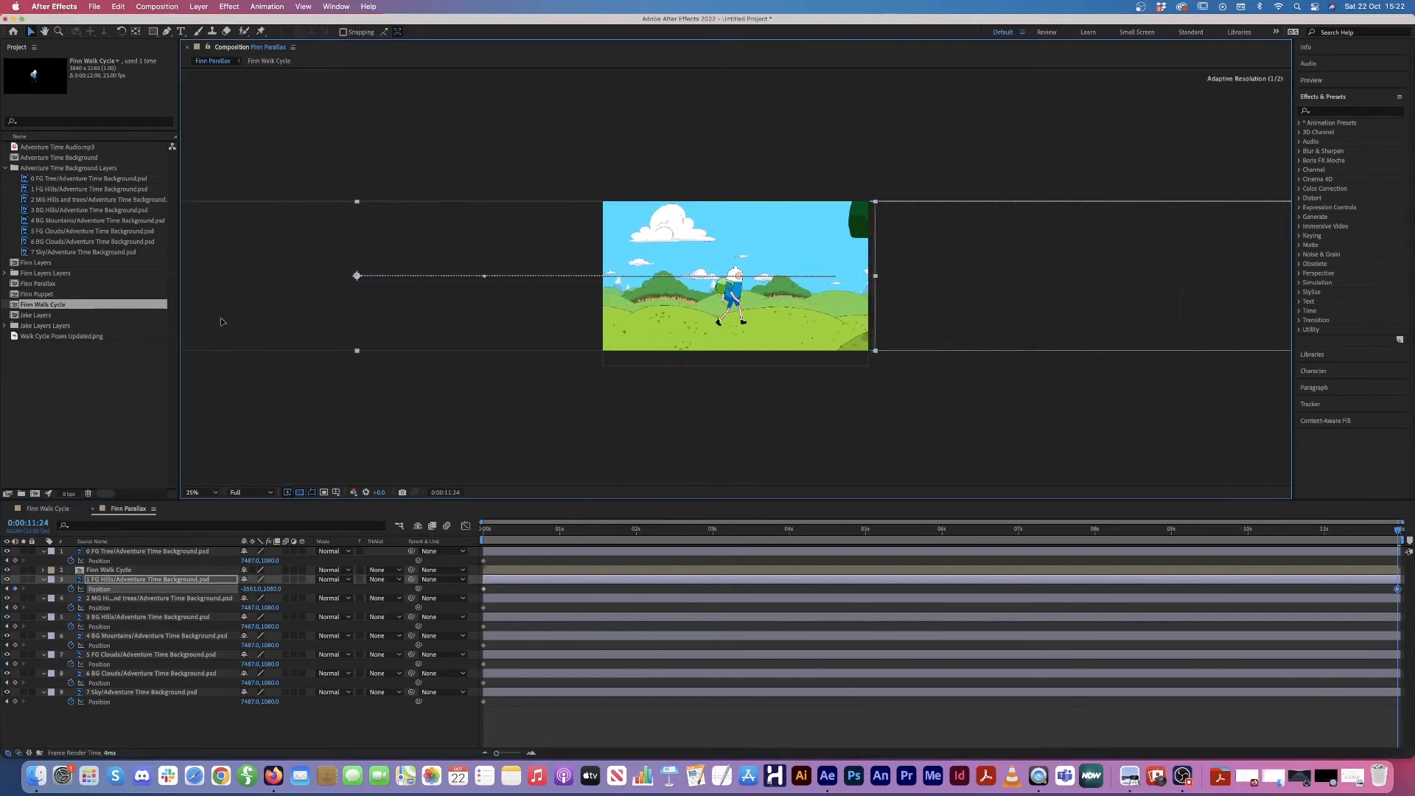
Step: Preview the foreground hills' movement twice from the first frame, selecting the 0 FG Tree layer between playbacks
key(space)
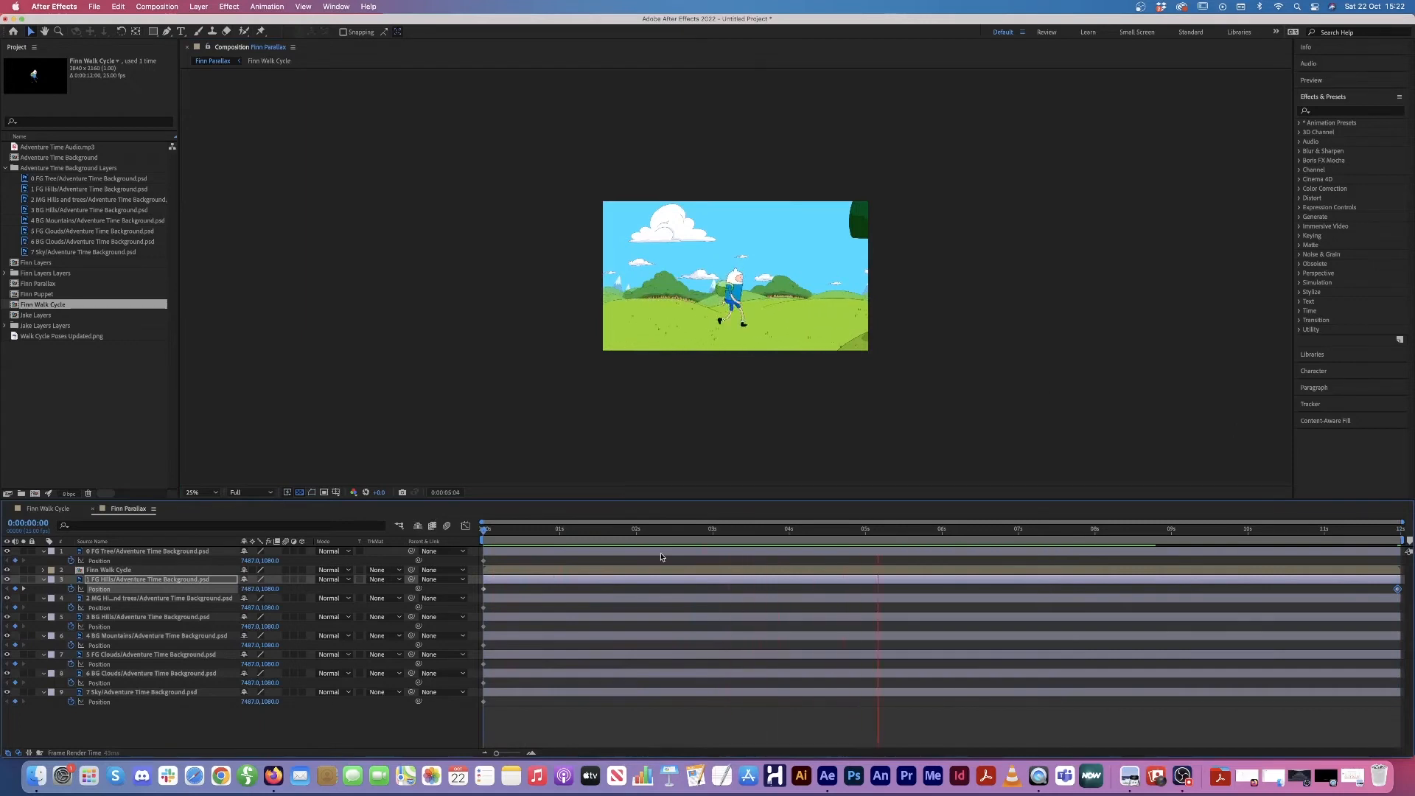
key(space)
click(486, 530)
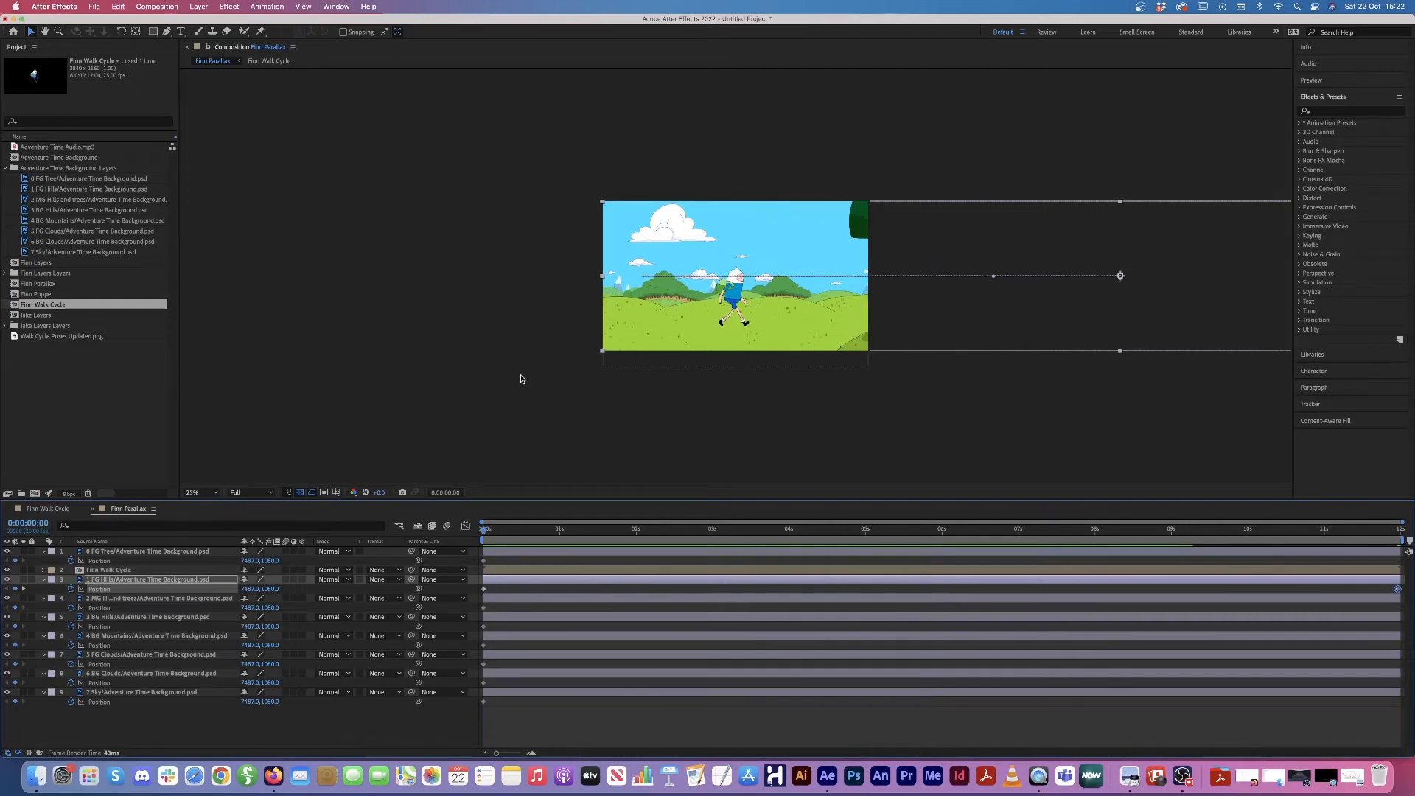
click(120, 552)
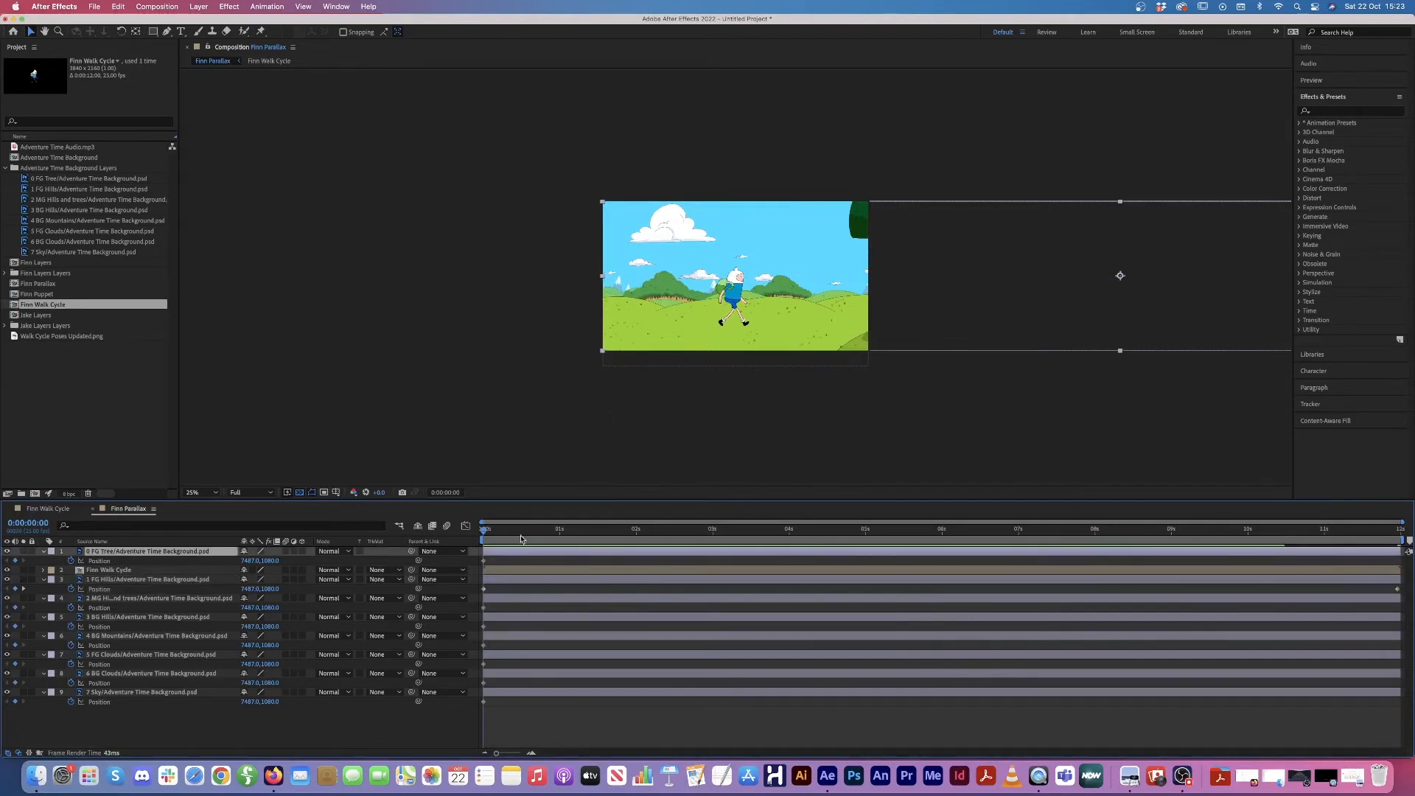
key(space)
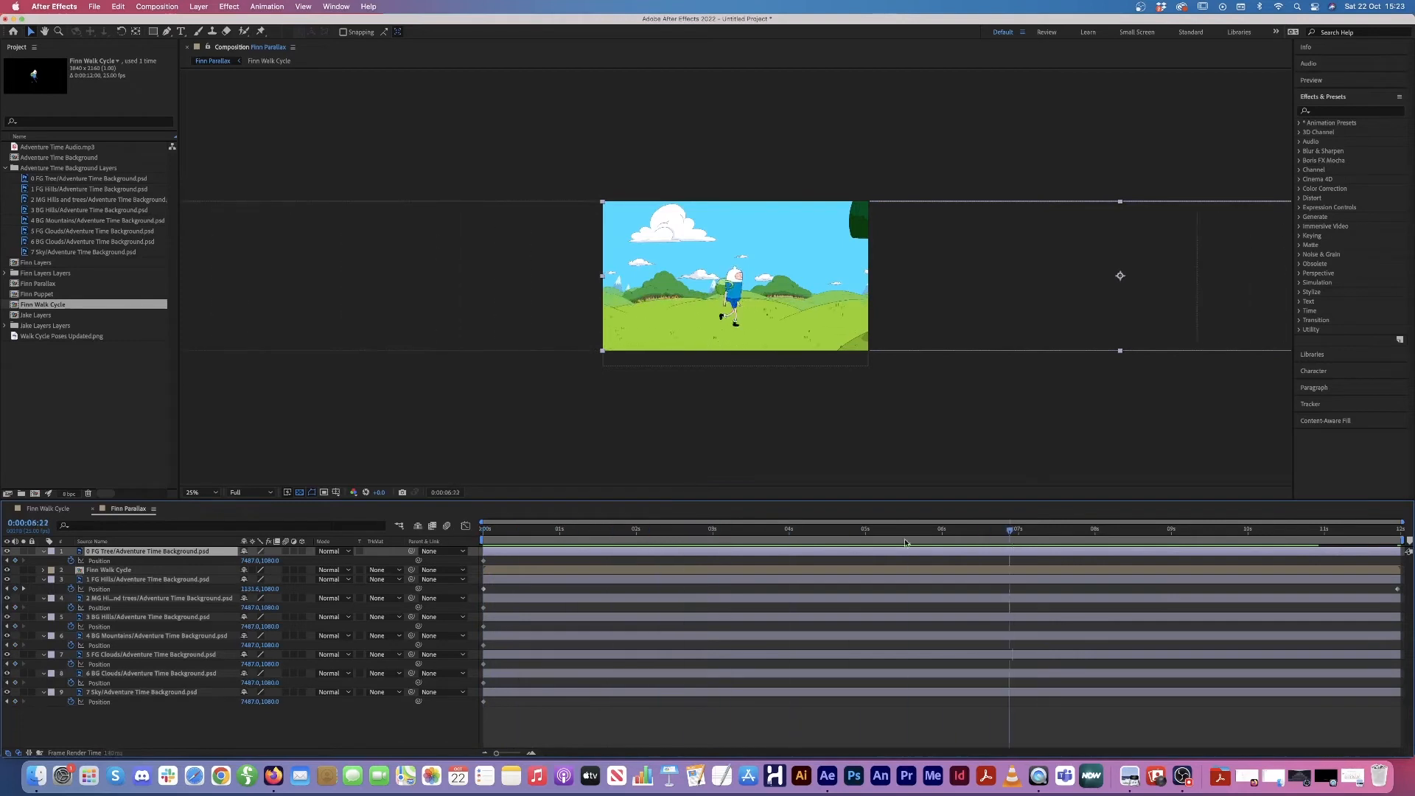
key(space)
Step: Slide the 0 FG Tree layer right, out of the frame, at 0:00:00:00 to a position of about 10783, 1080
click(912, 323)
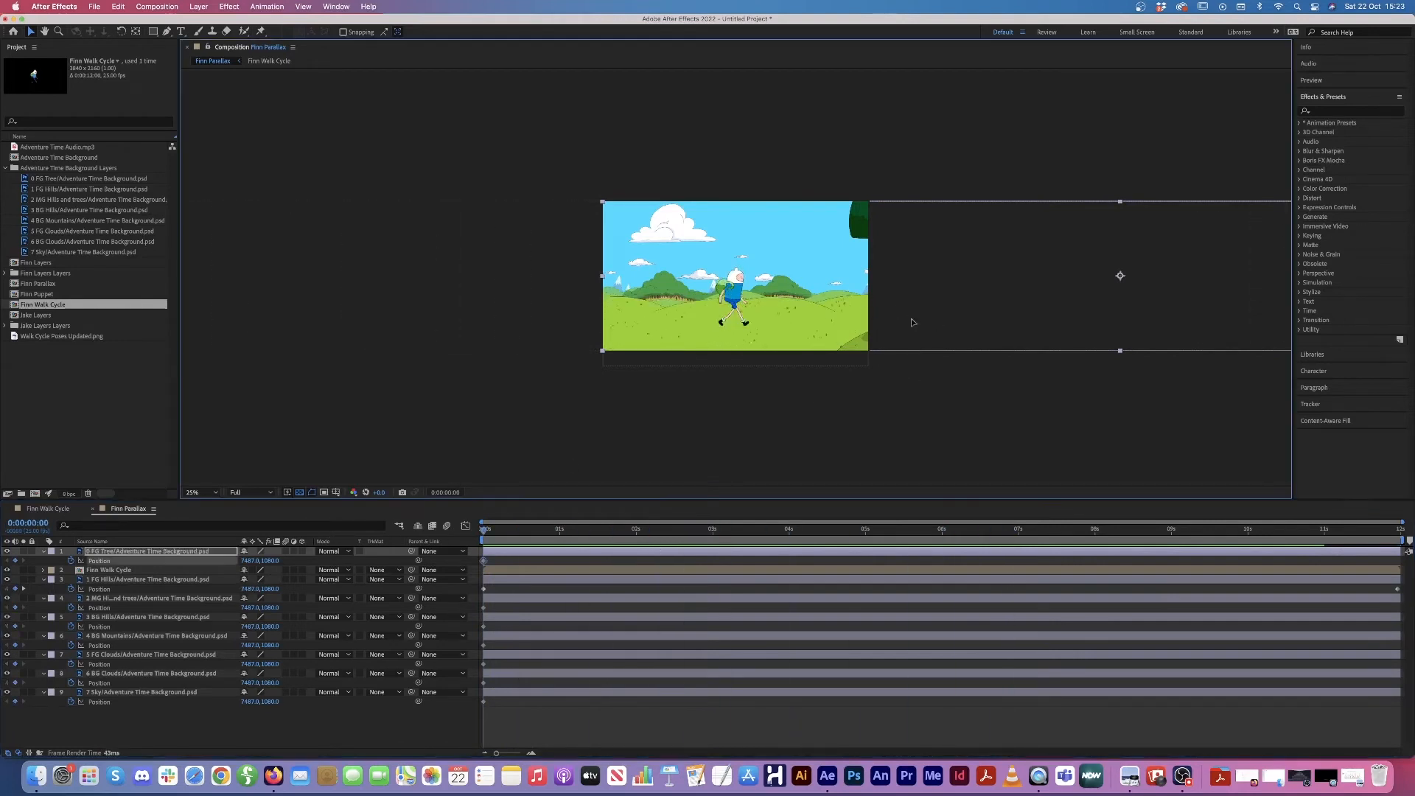
click(127, 552)
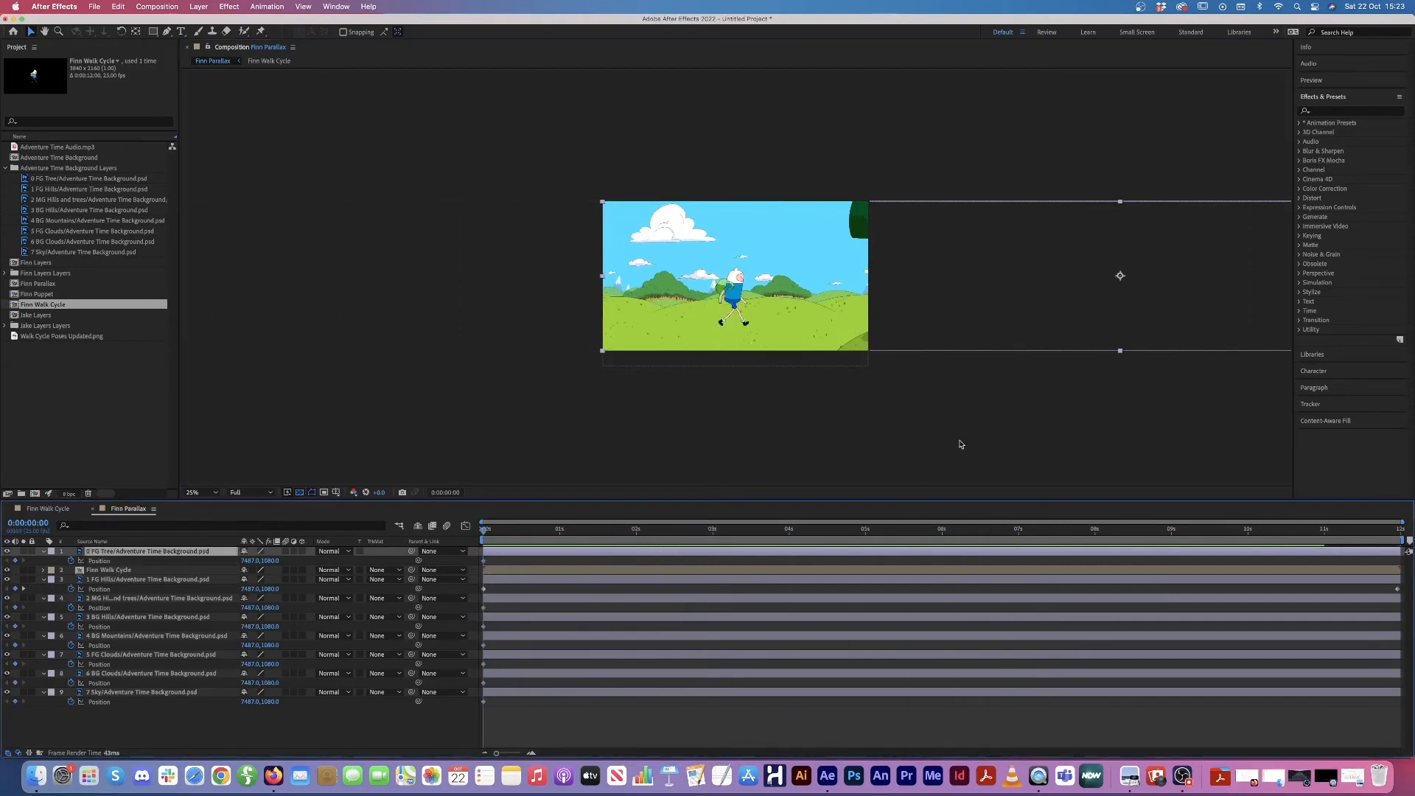
drag(922, 344, 965, 340)
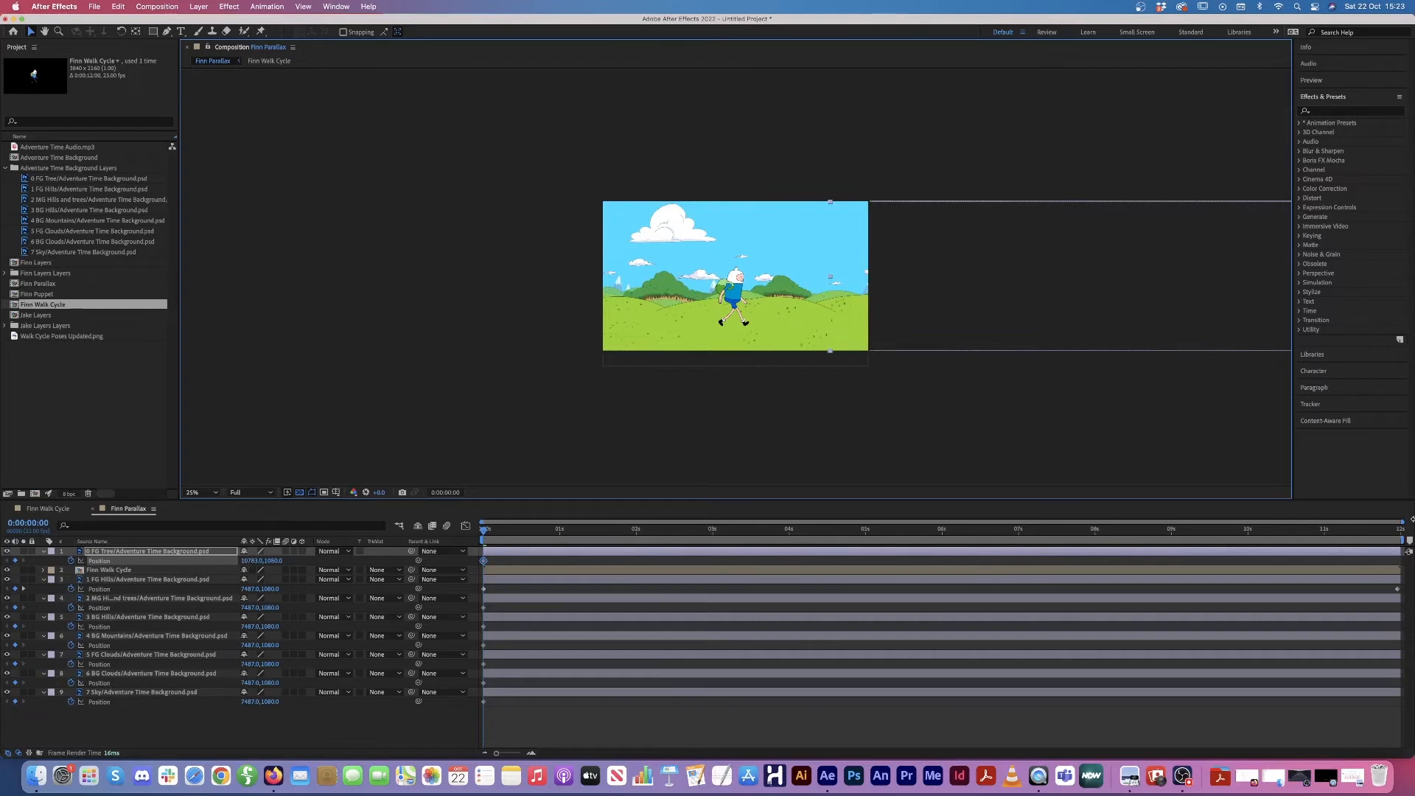
Step: Slide the 0 FG Tree layer left across the frame at 0:00:11:24 to a position of about -6833, 1080
drag(1391, 531, 1413, 536)
key(comma)
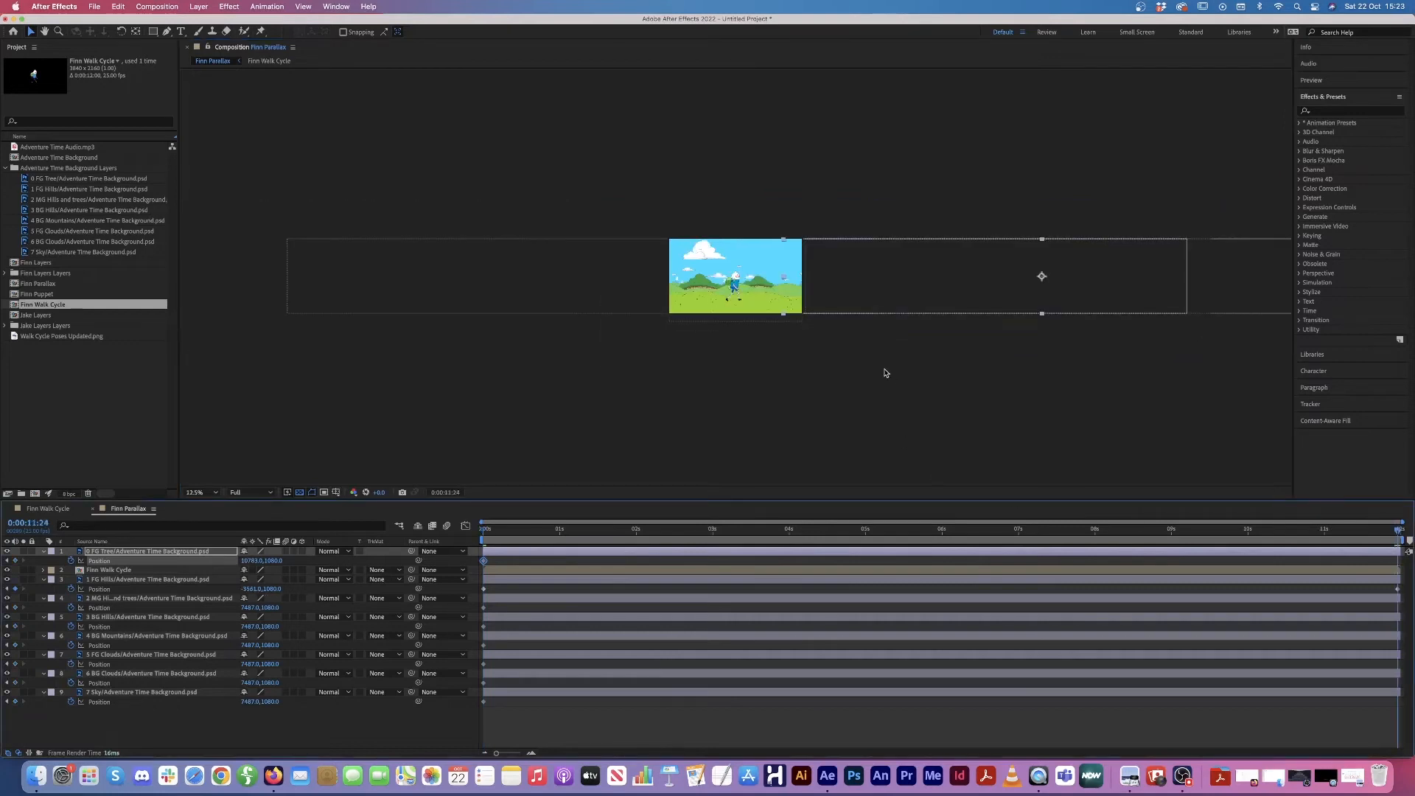
drag(1156, 266, 574, 267)
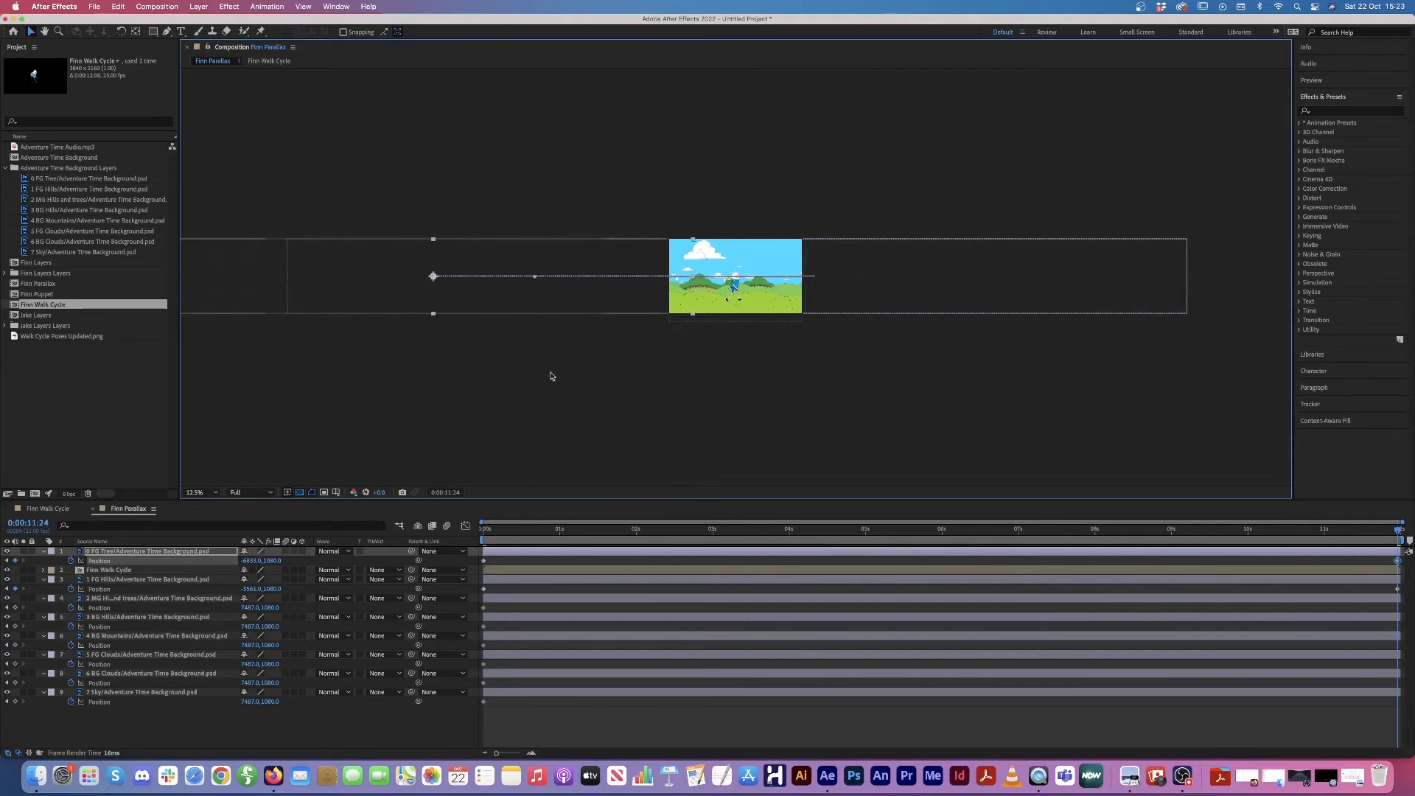
Step: Preview the foreground tree passing through the frame, starting from 0:00:00:00
drag(495, 535, 357, 521)
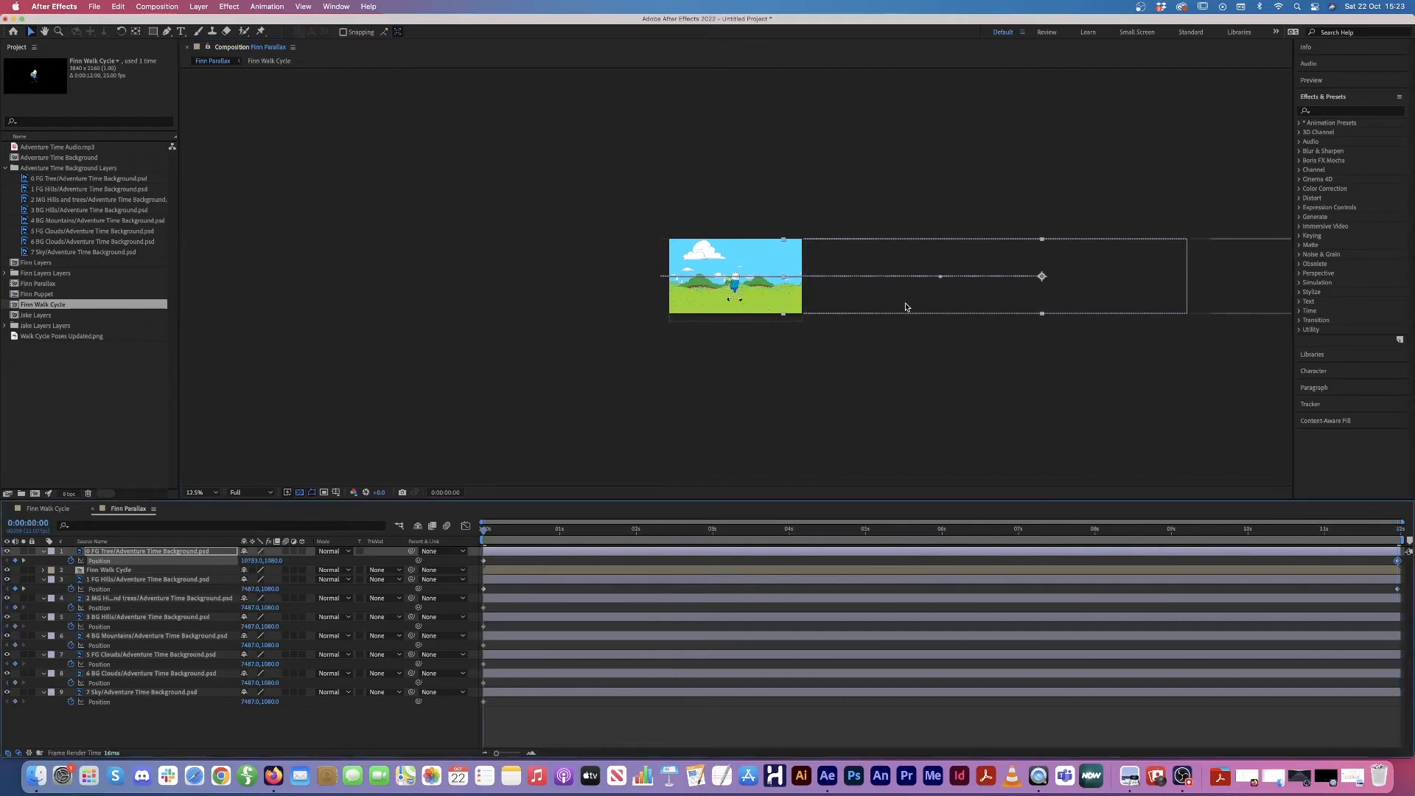
key(period)
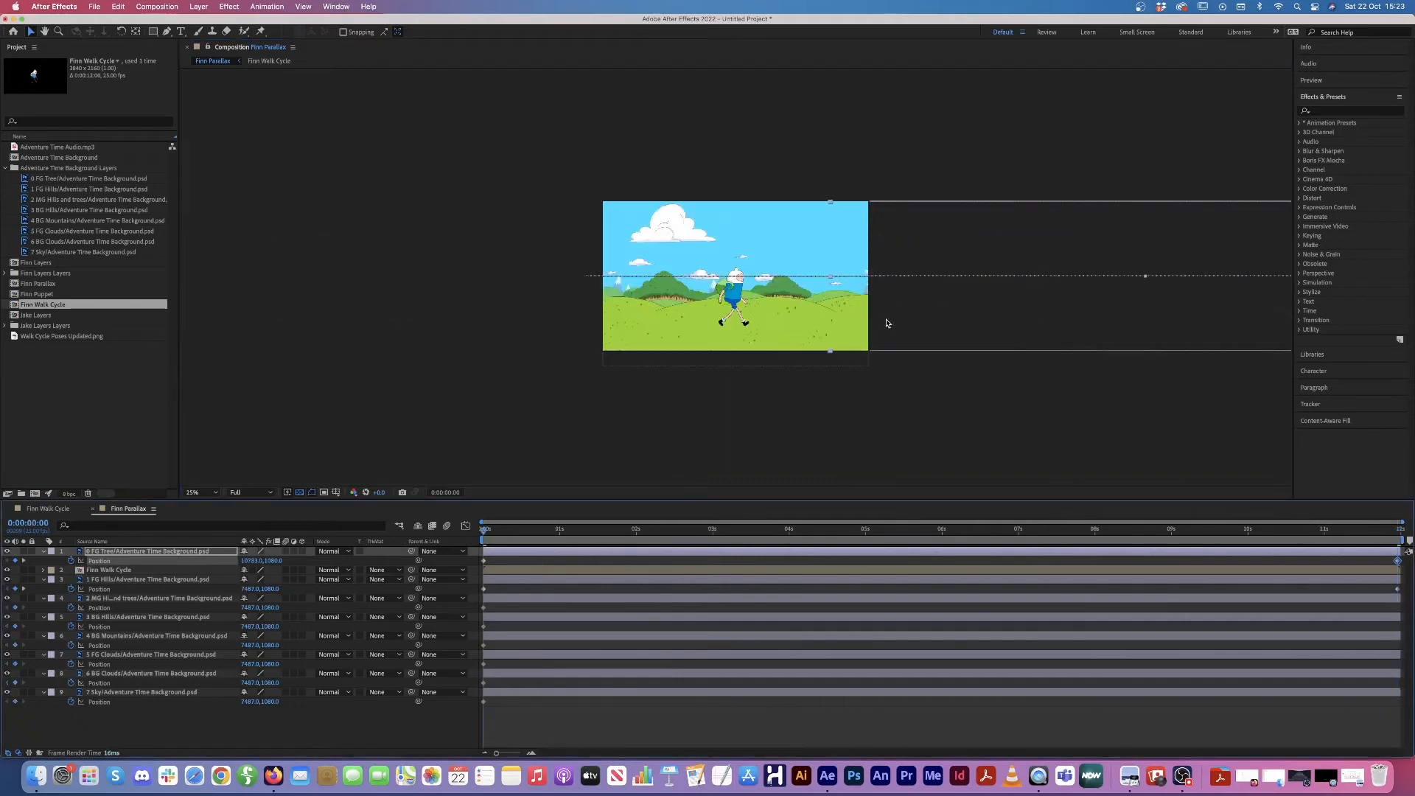
key(space)
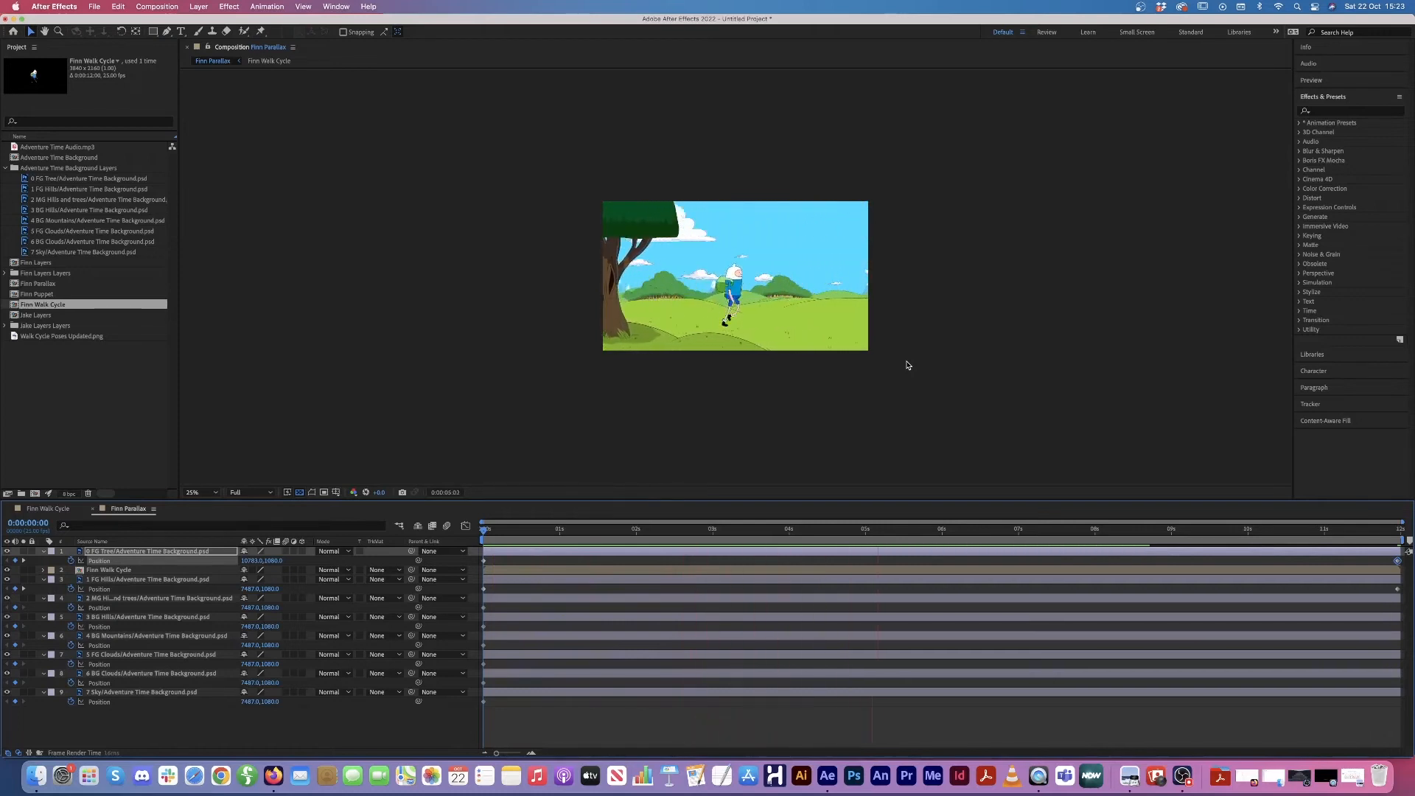
key(space)
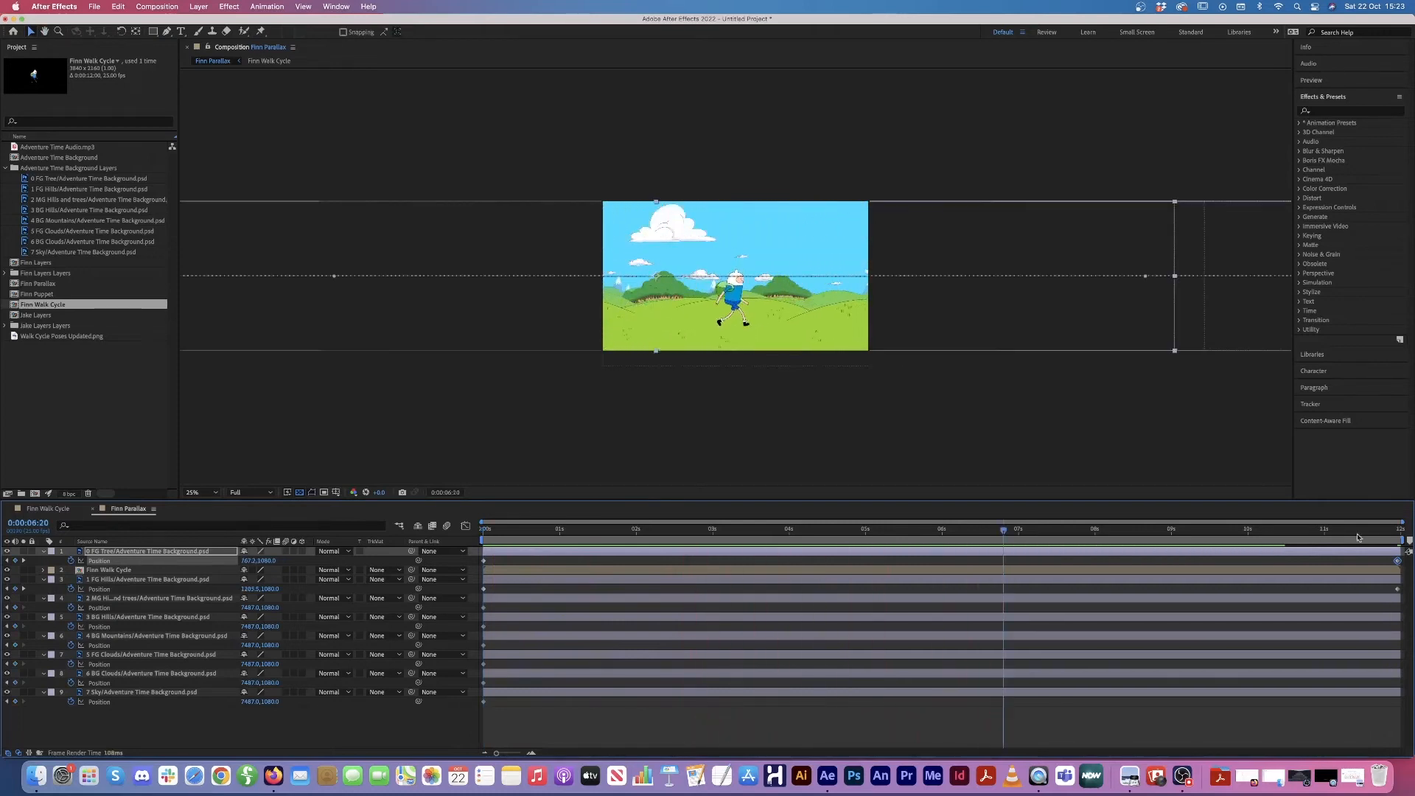
Step: Try moving the 0 FG Tree layer's ending position keyframe to about 9 seconds, and preview the tree's speed
drag(1307, 533, 1285, 574)
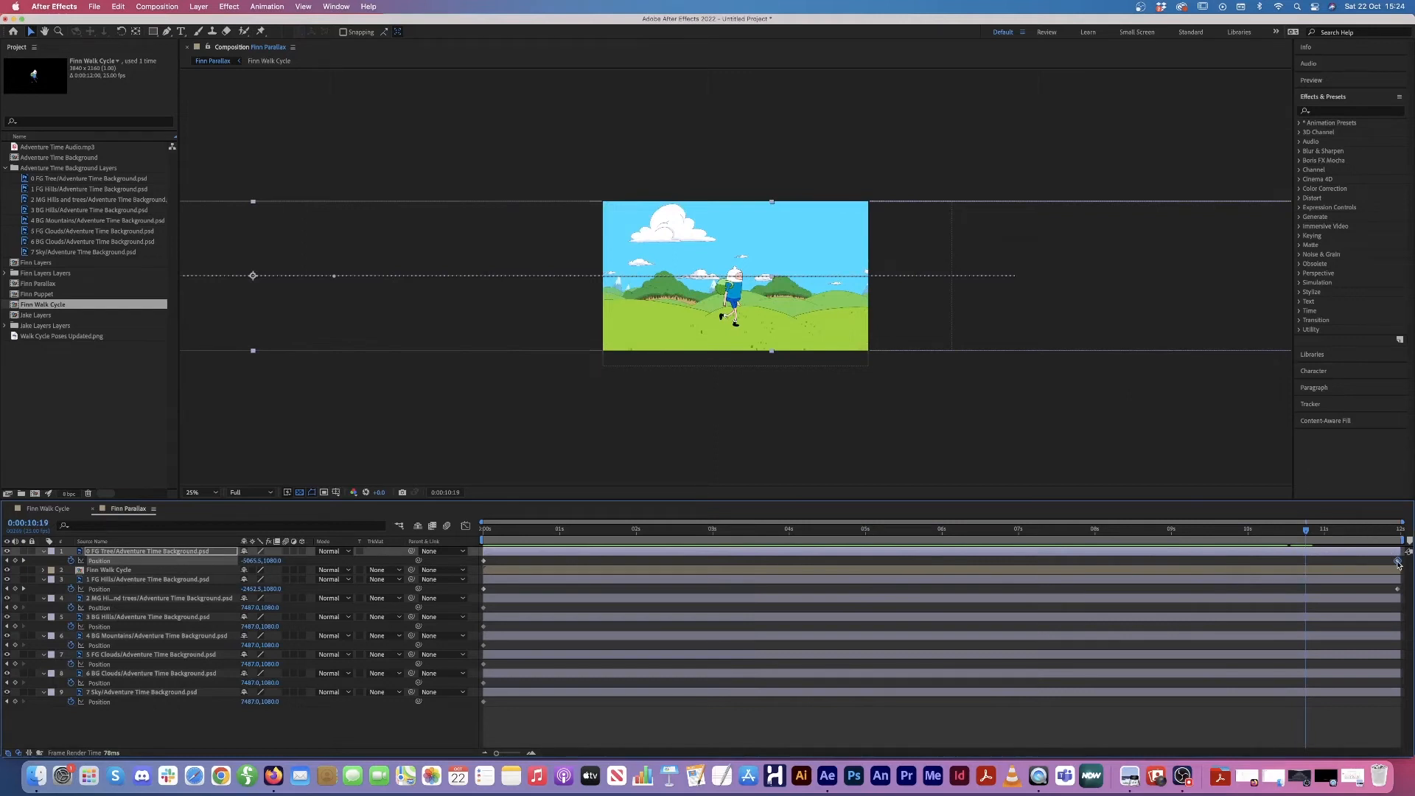
drag(1398, 564, 1275, 559)
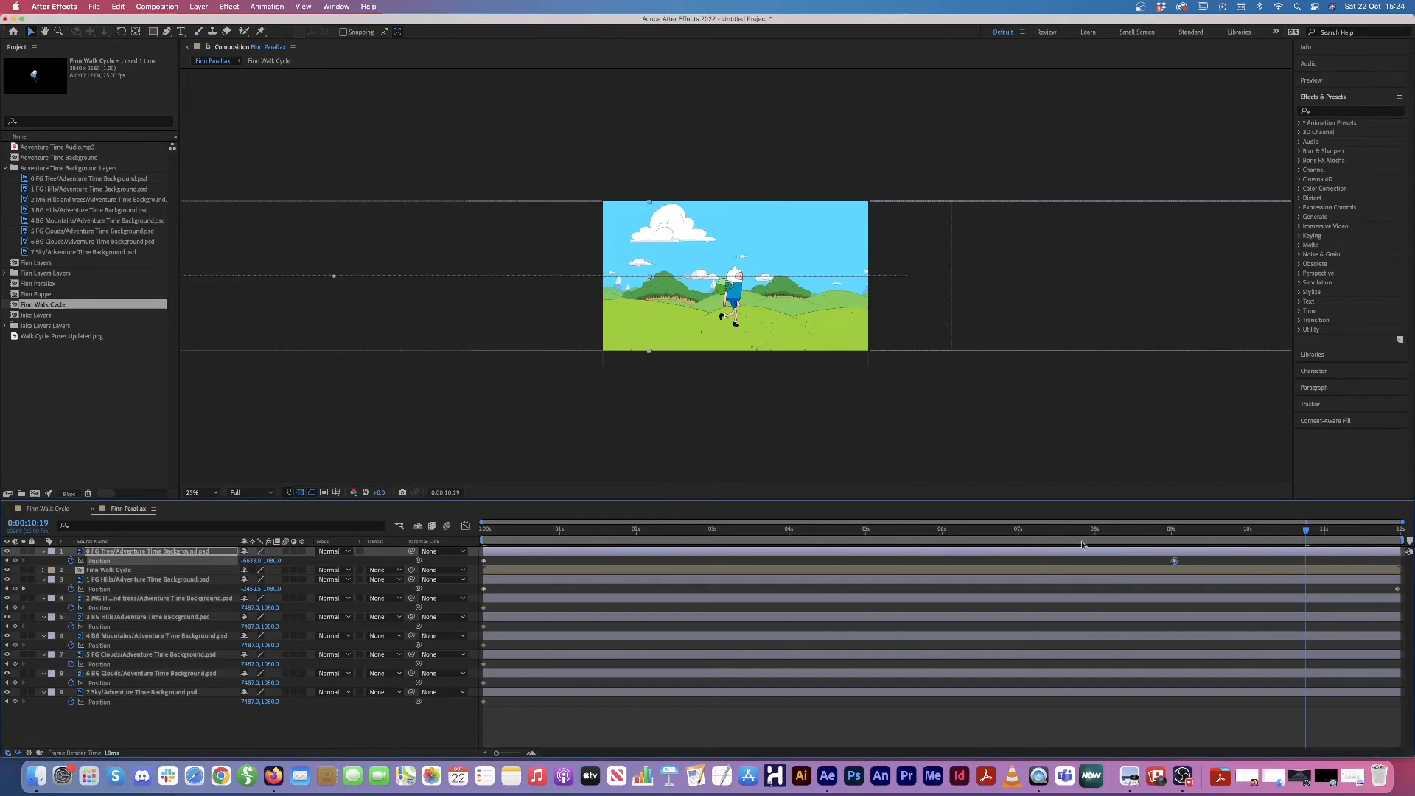
drag(1001, 524, 459, 495)
key(space)
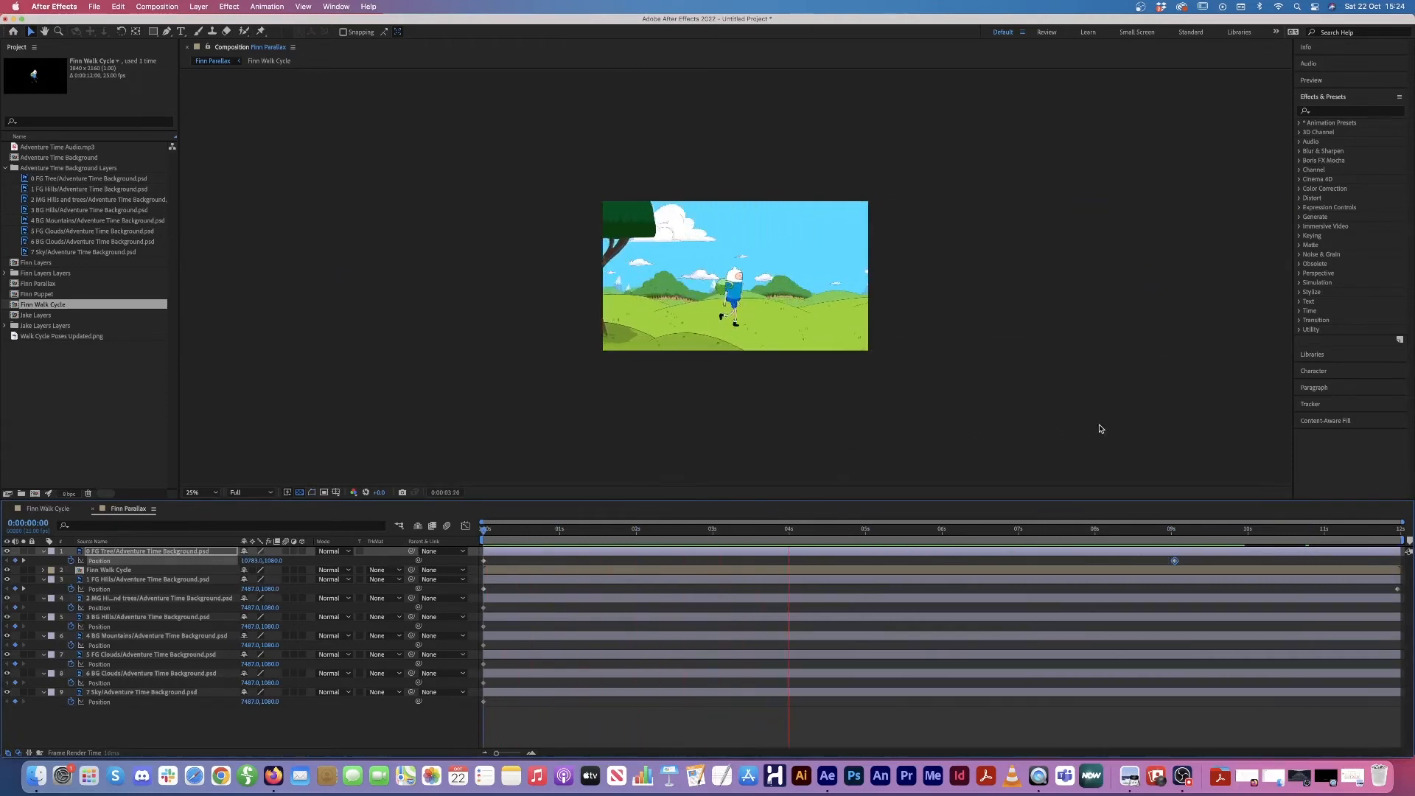
key(space)
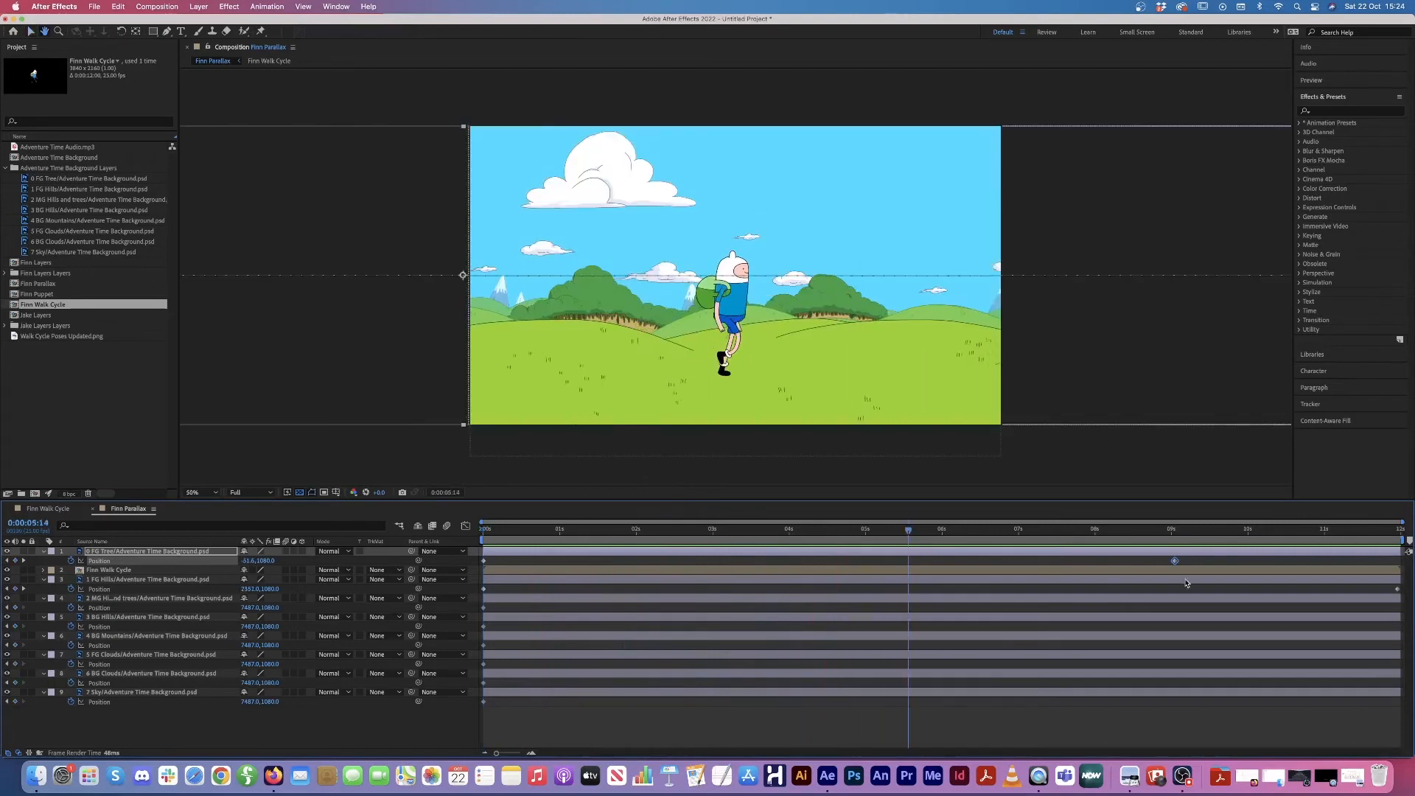
Step: Move the 0 FG Tree layer's ending position keyframe to about 0:00:10:09 and preview the result
drag(1178, 562, 1276, 562)
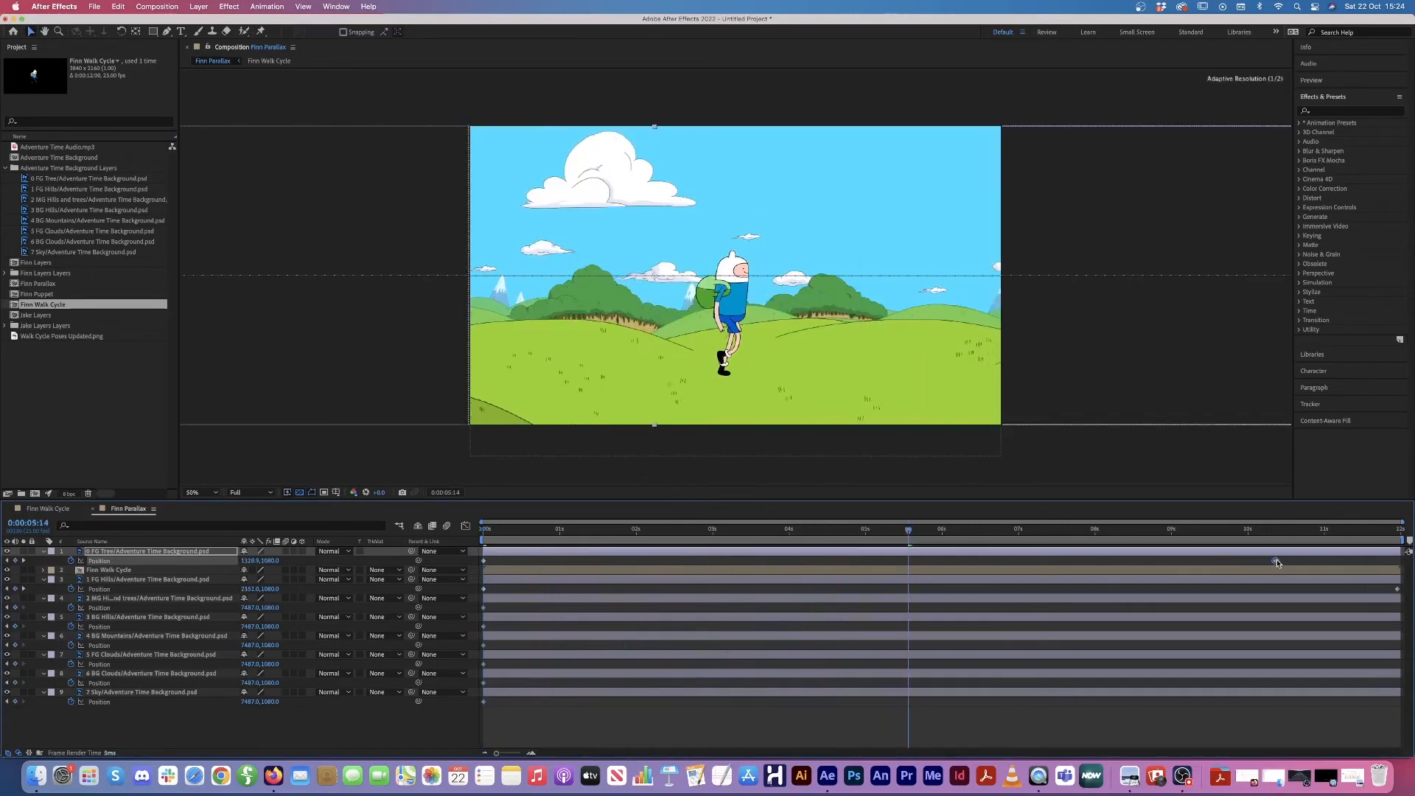
key(space)
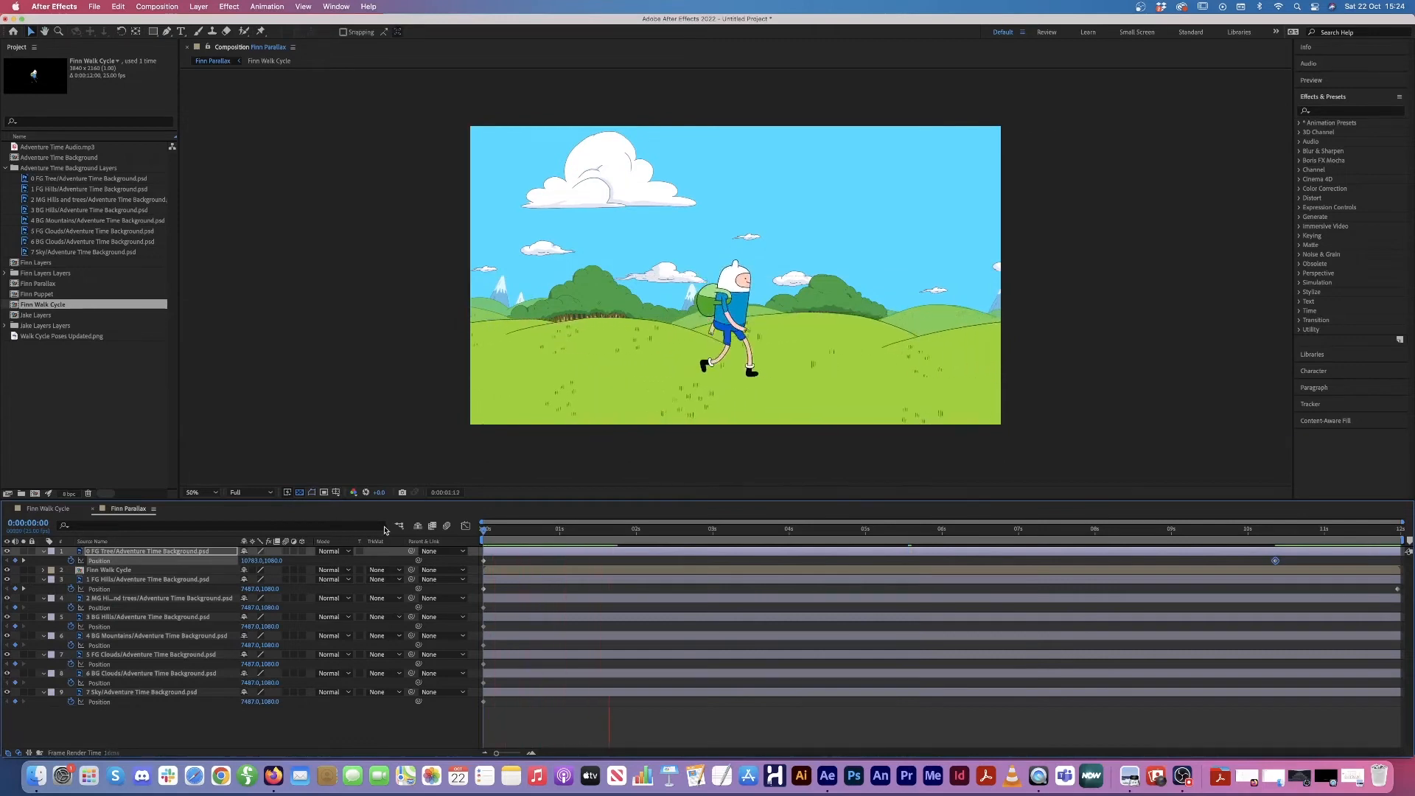
key(space)
key(space)
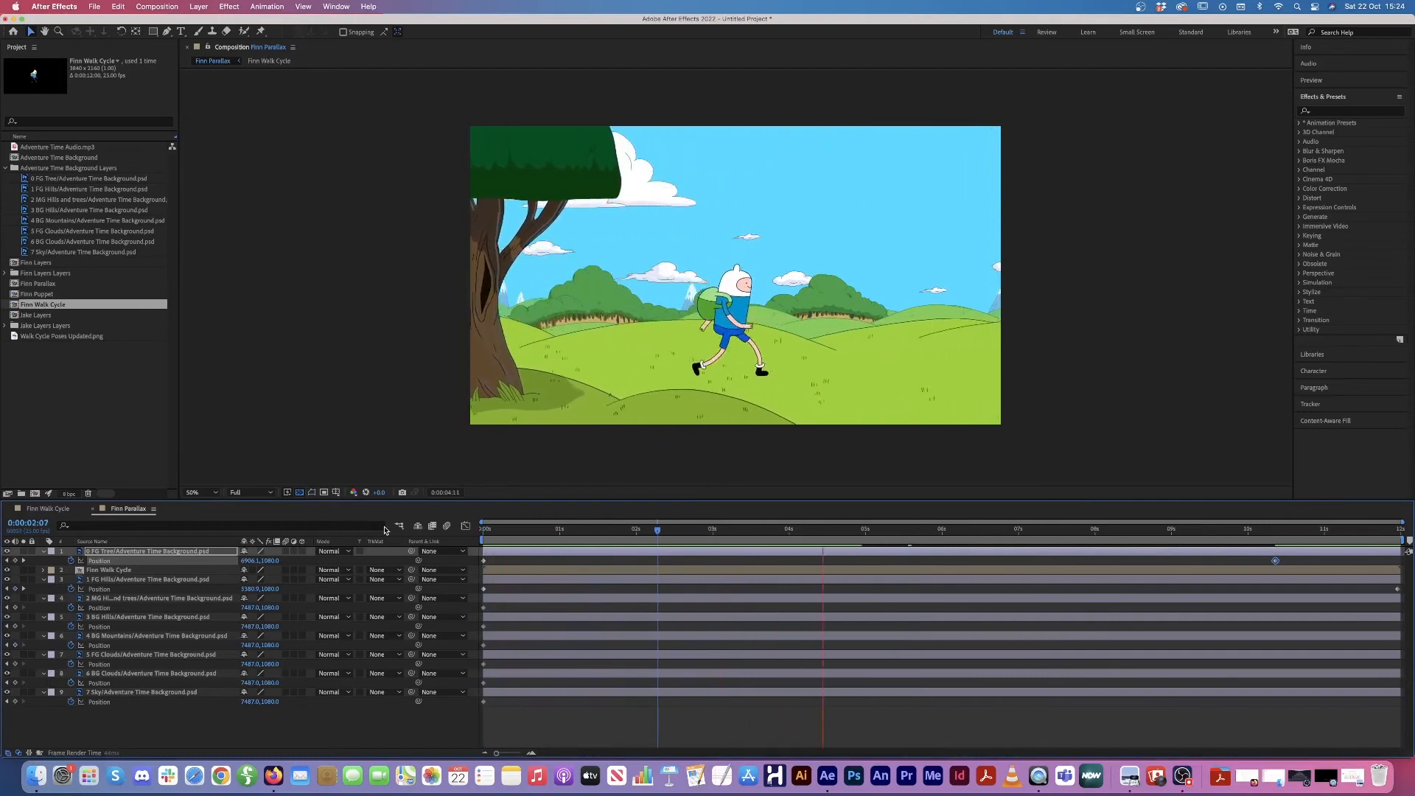
key(space)
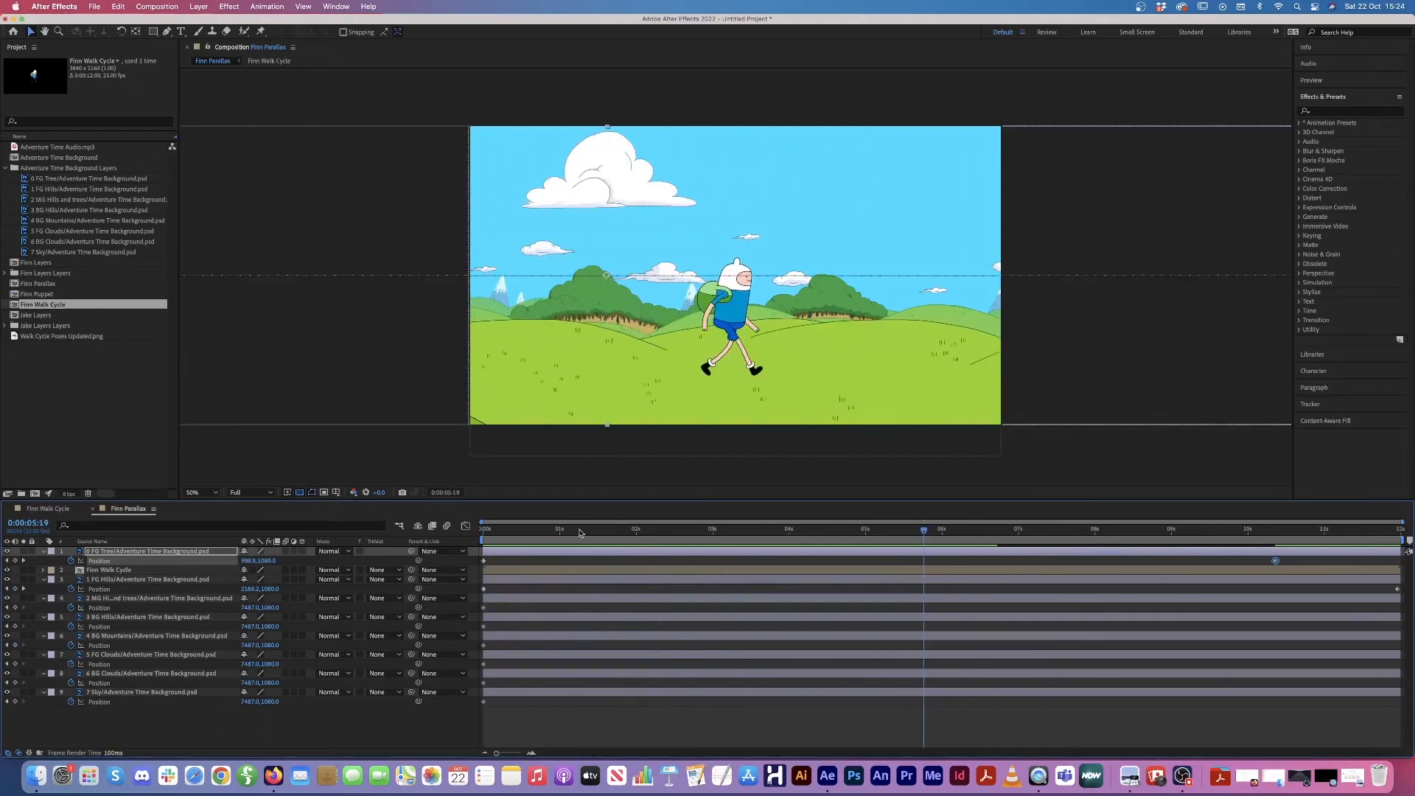
Step: Try sliding the 2 MG Hills and trees layer left at 0:00:11:24 to a position of about 4303, 1080
drag(579, 531, 417, 531)
click(120, 598)
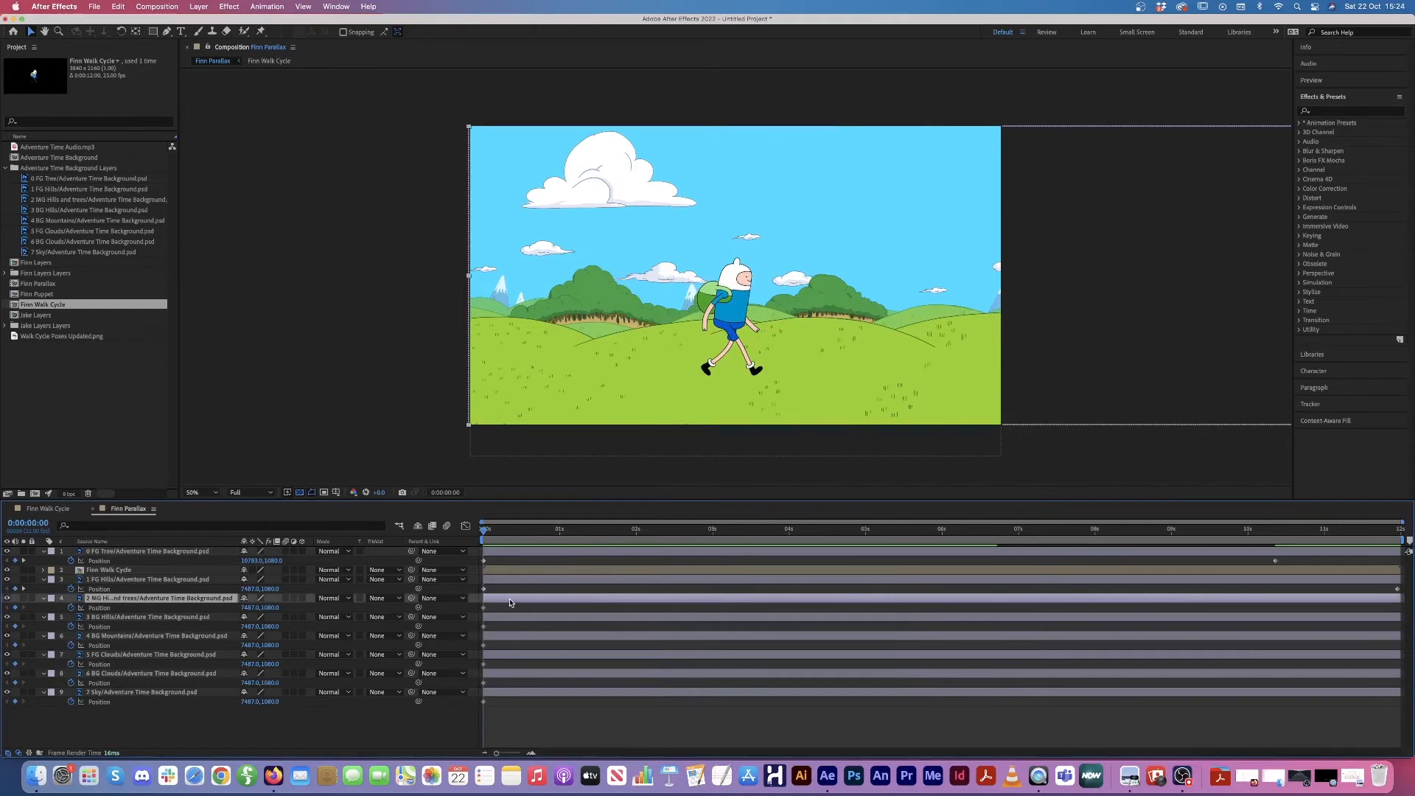
click(1394, 529)
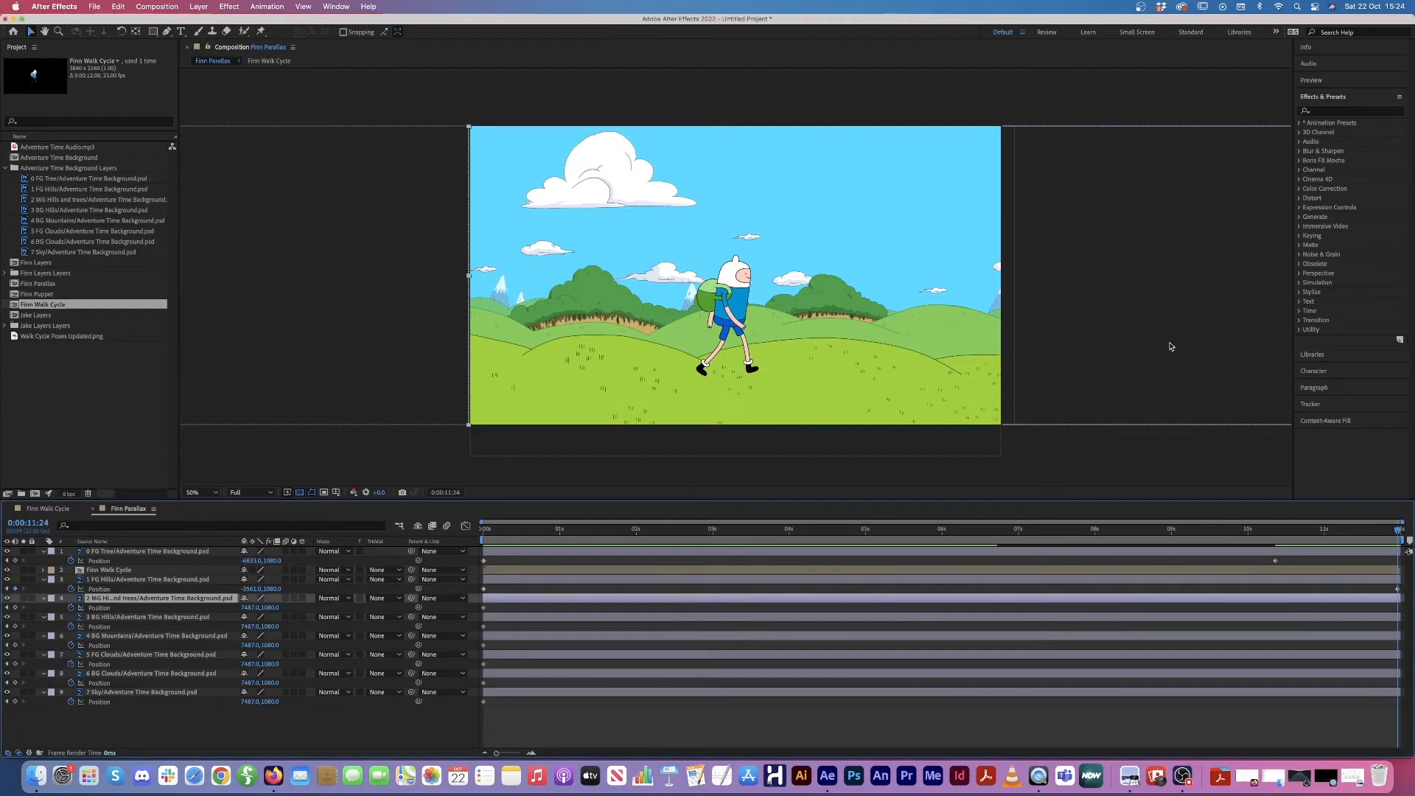
key(comma)
key(comma)
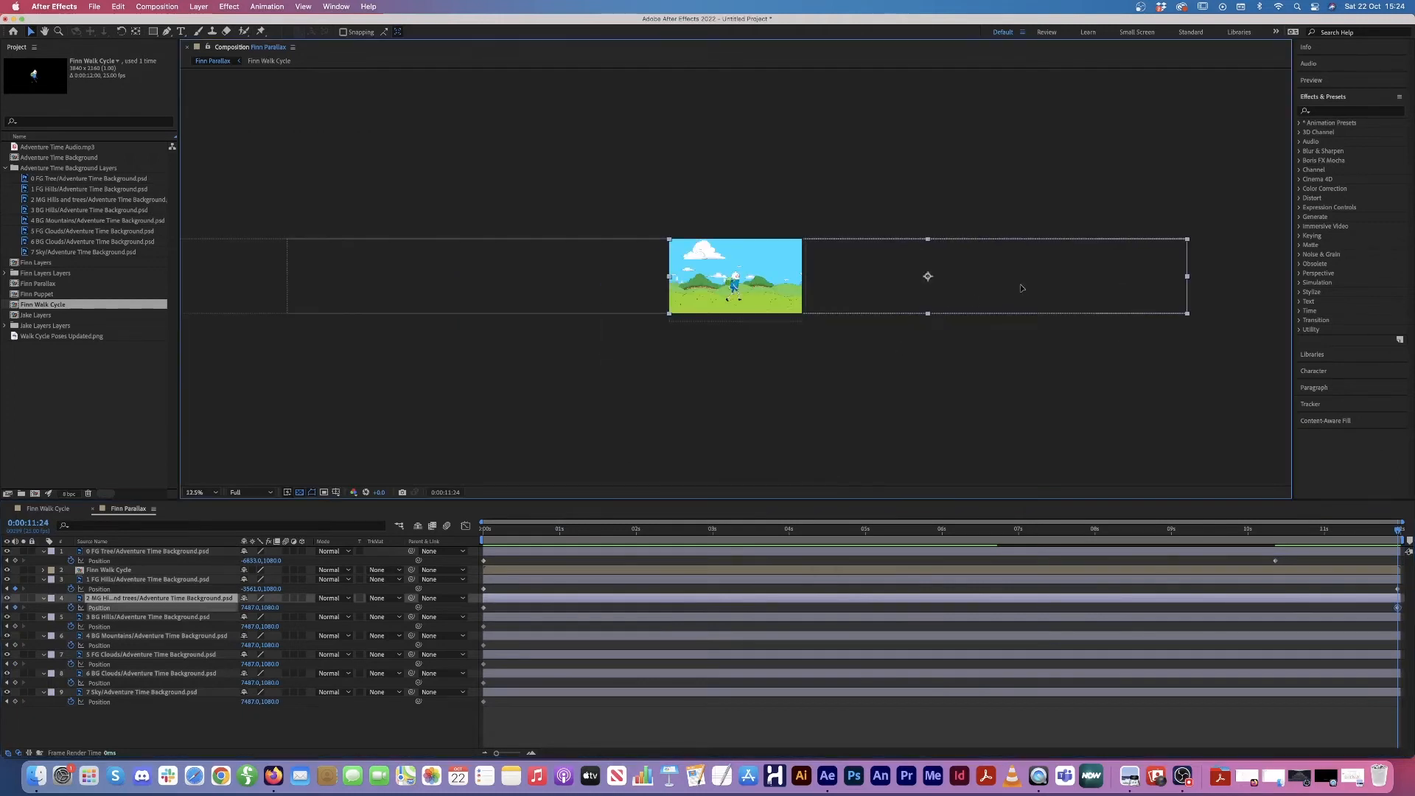
drag(1017, 287, 916, 292)
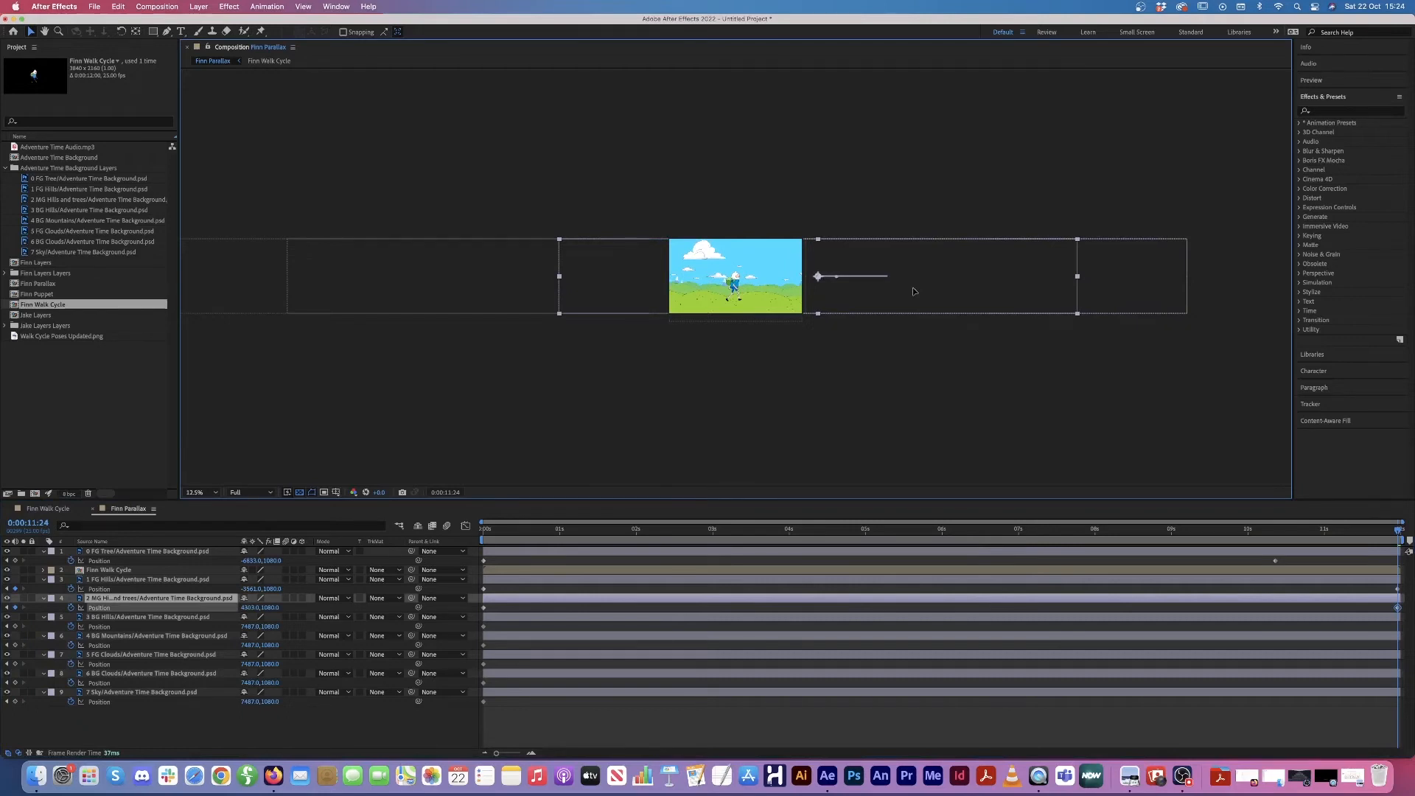
Step: Preview the parallax from the first frame to check the speed of the 2 MG Hills and trees layer
key(Return)
key(Home)
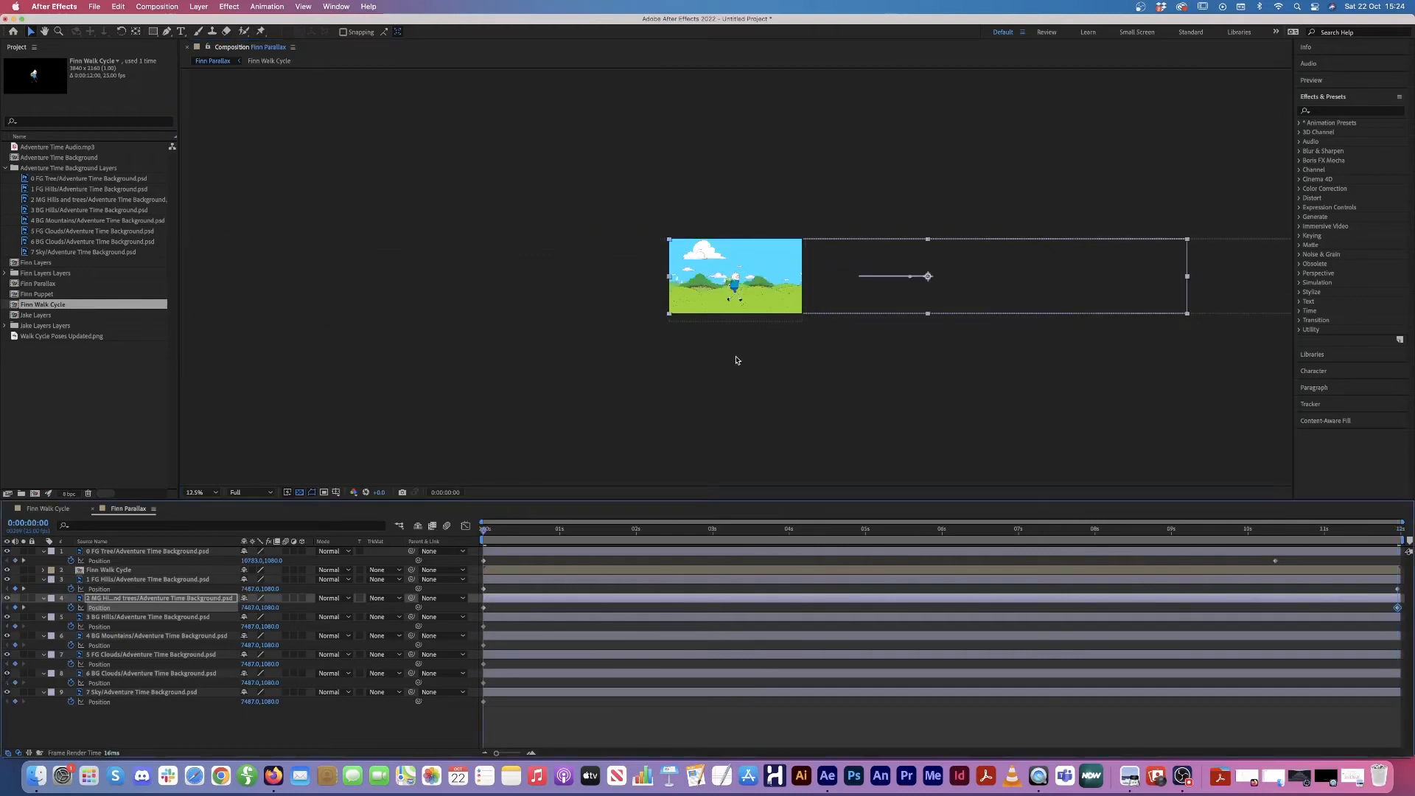
key(period)
key(space)
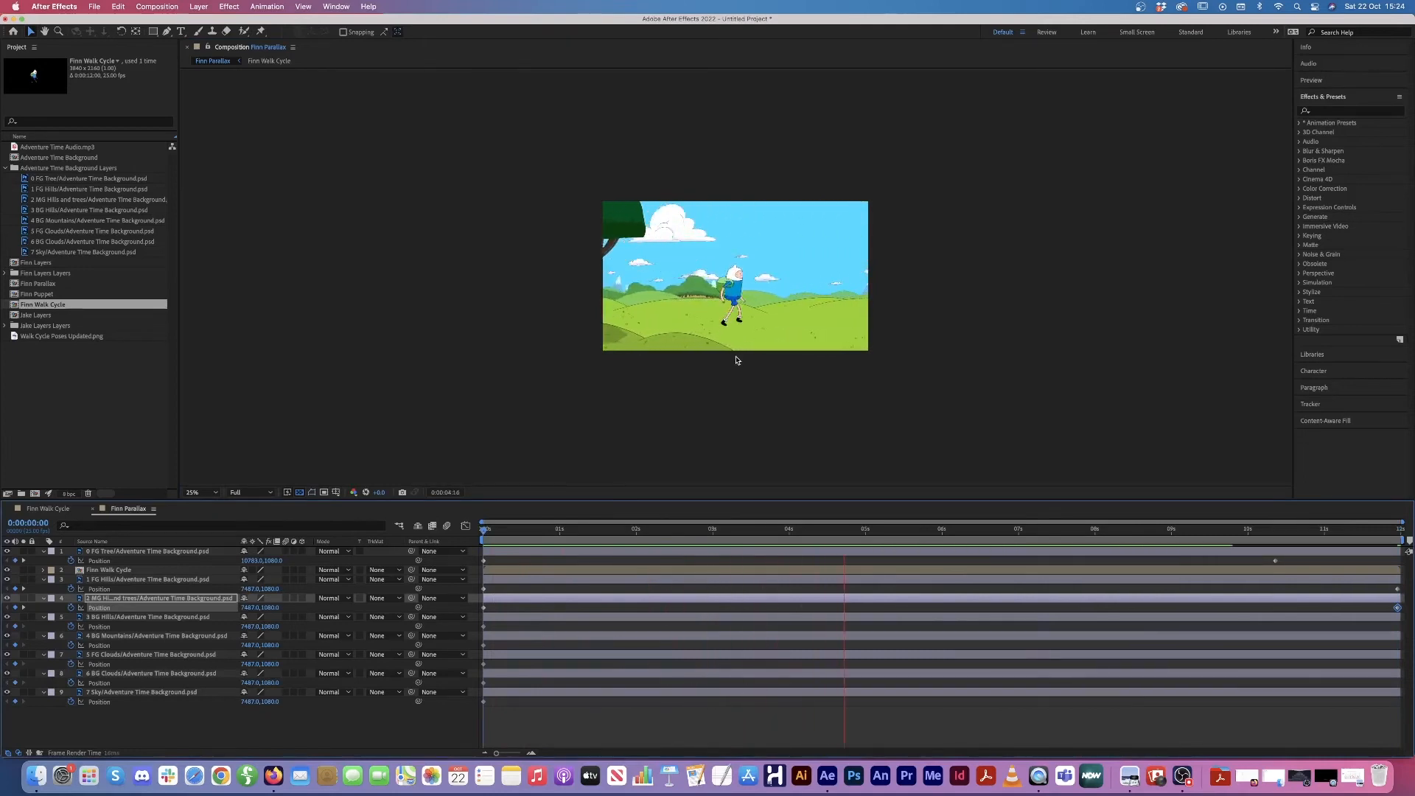
key(space)
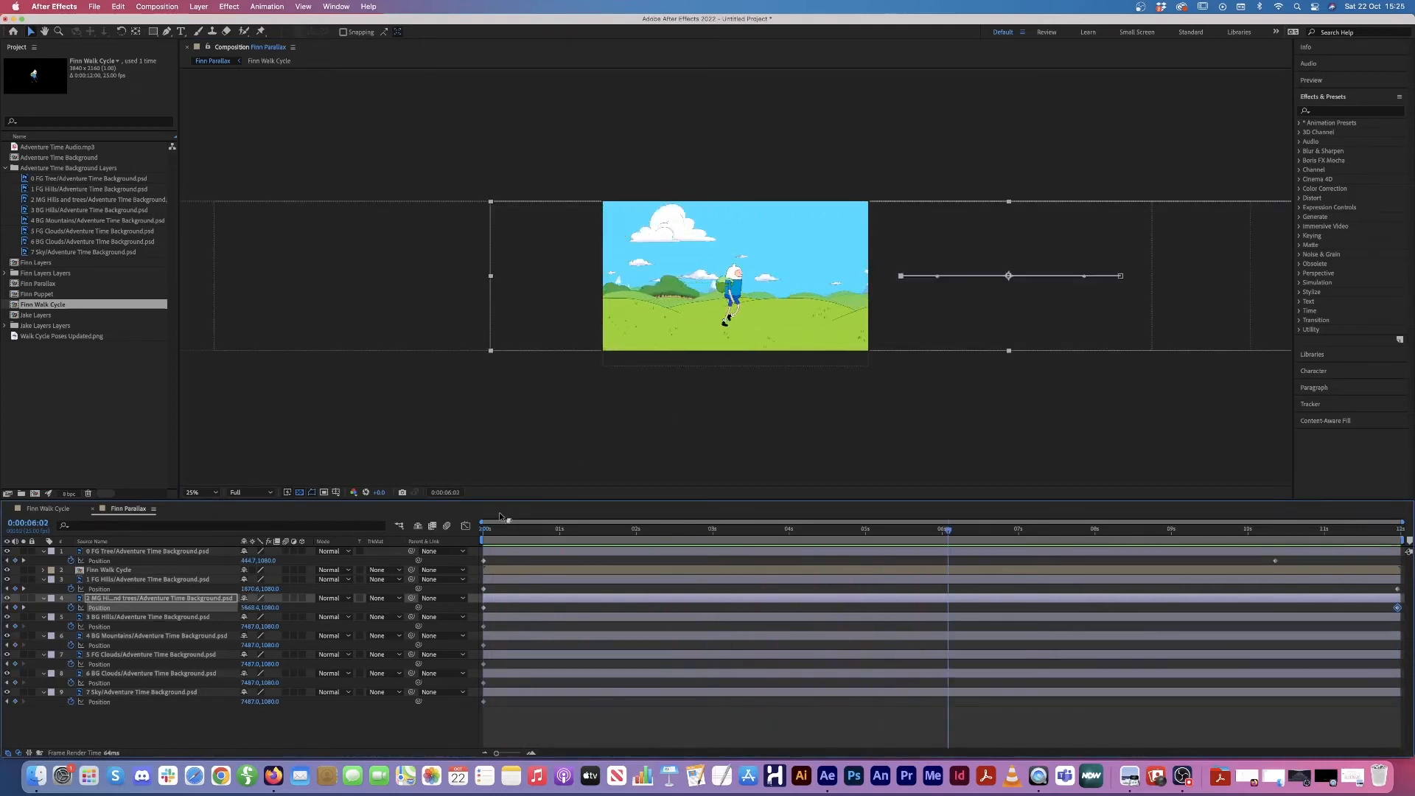
Step: Reposition the 2 MG Hills and trees layer to about 967, 1080 at 0:00:00:00 and about -2329, 1080 at 0:00:11:24
key(Home)
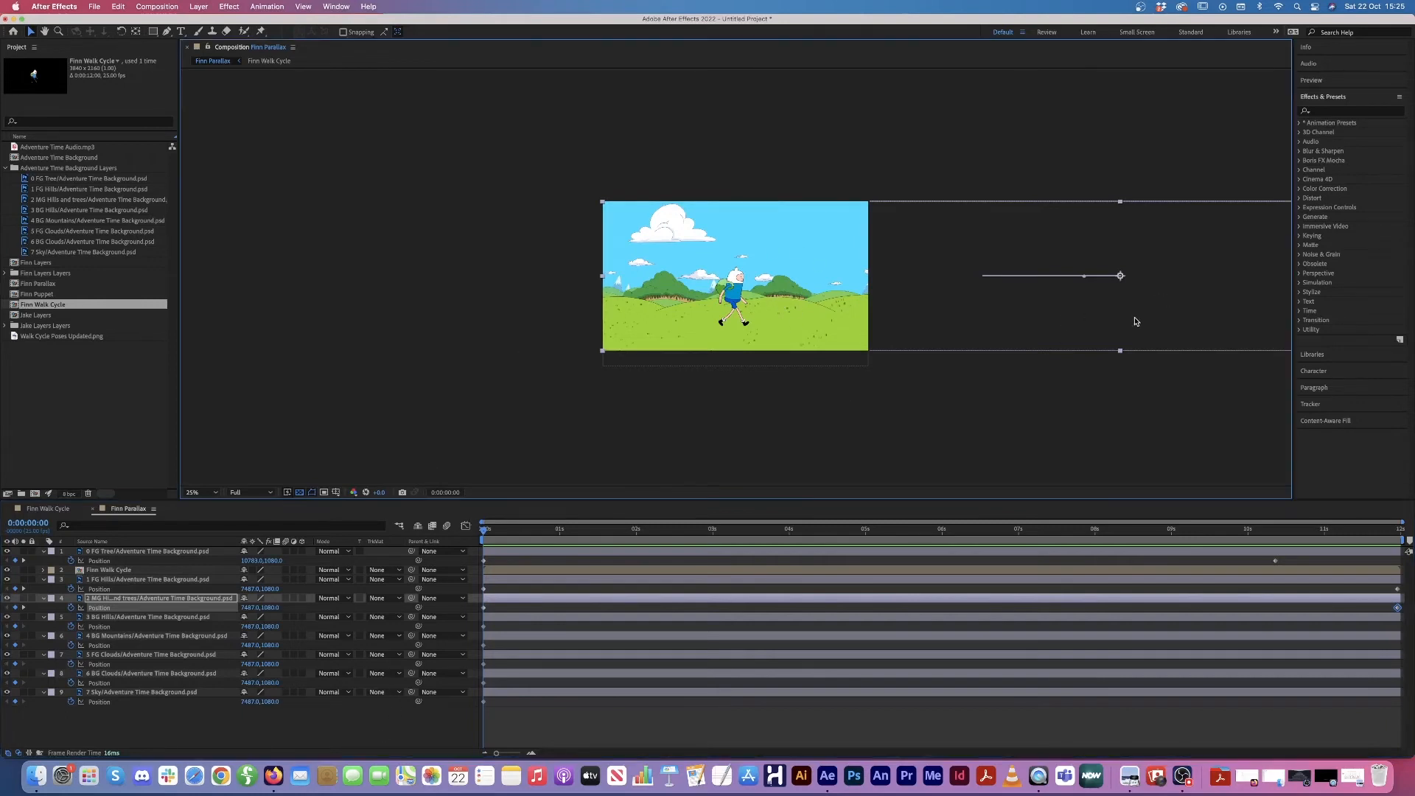
drag(1134, 320, 685, 330)
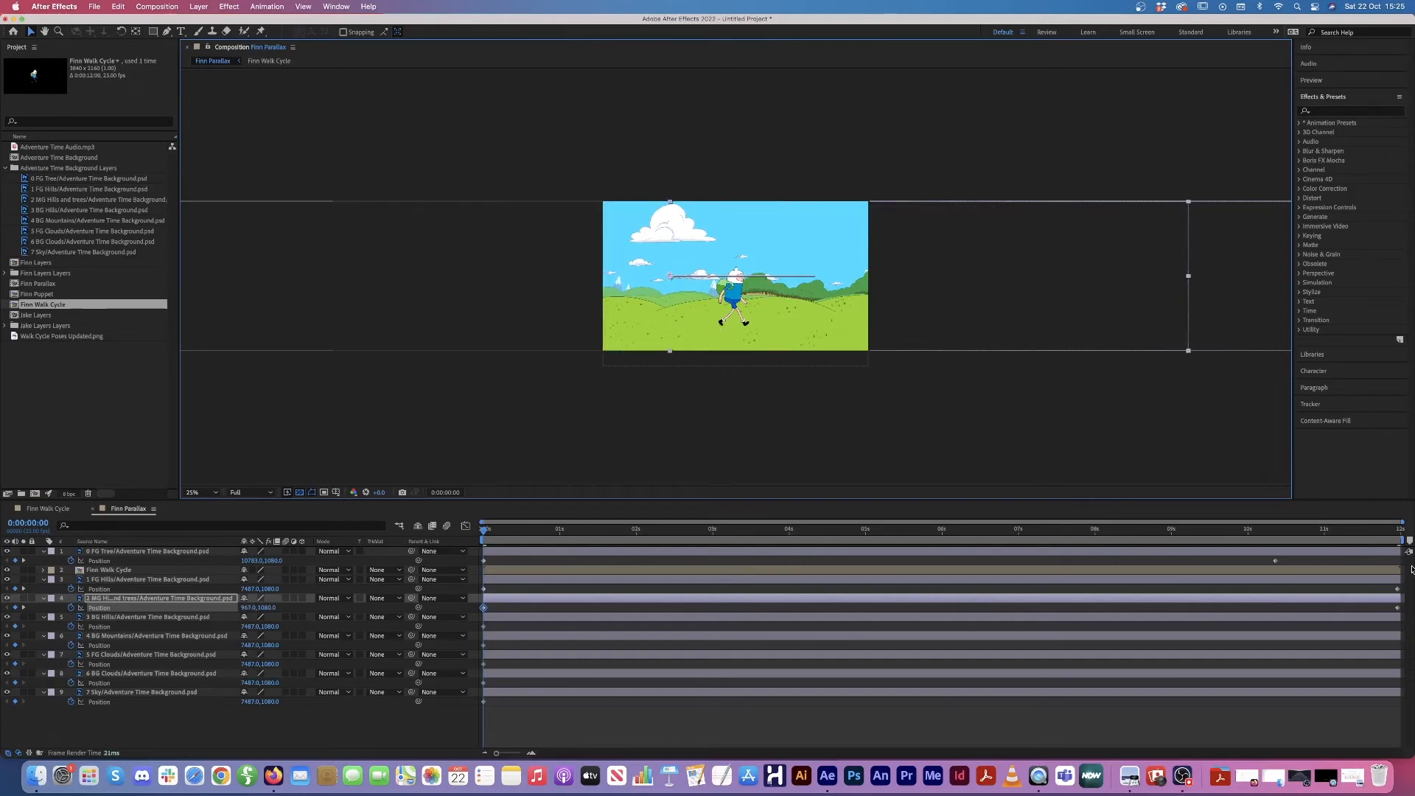
click(1399, 530)
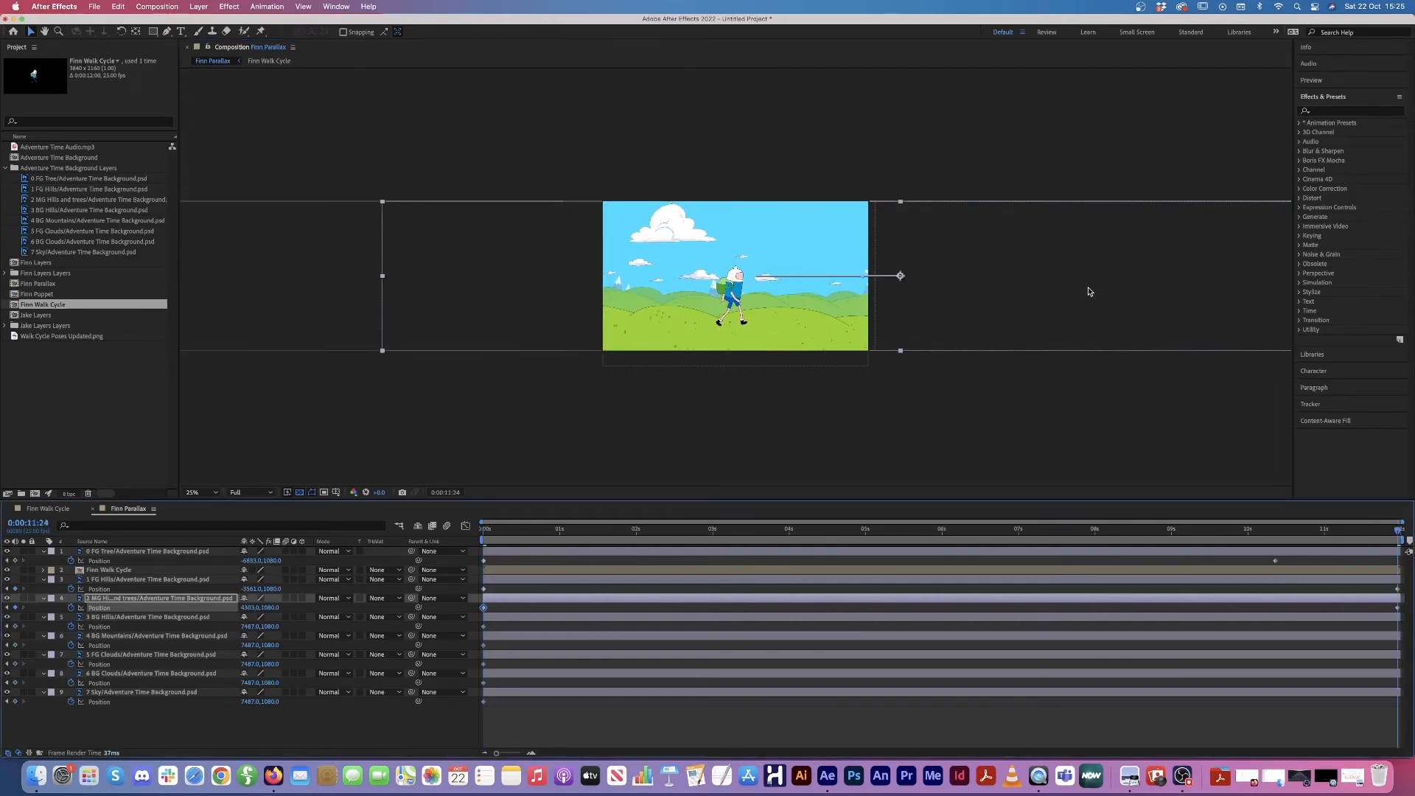
drag(1091, 291, 630, 324)
key(period)
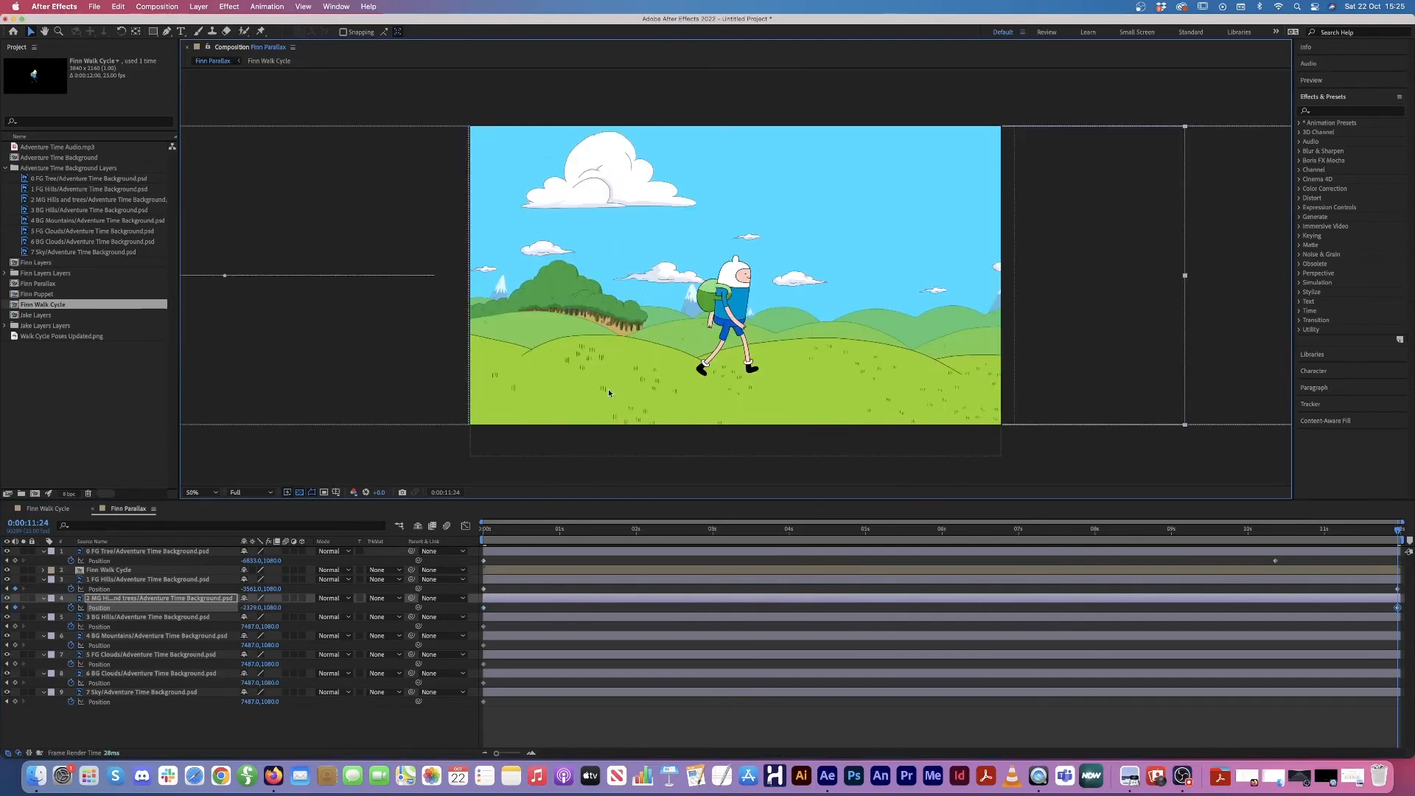
key(comma)
key(Home)
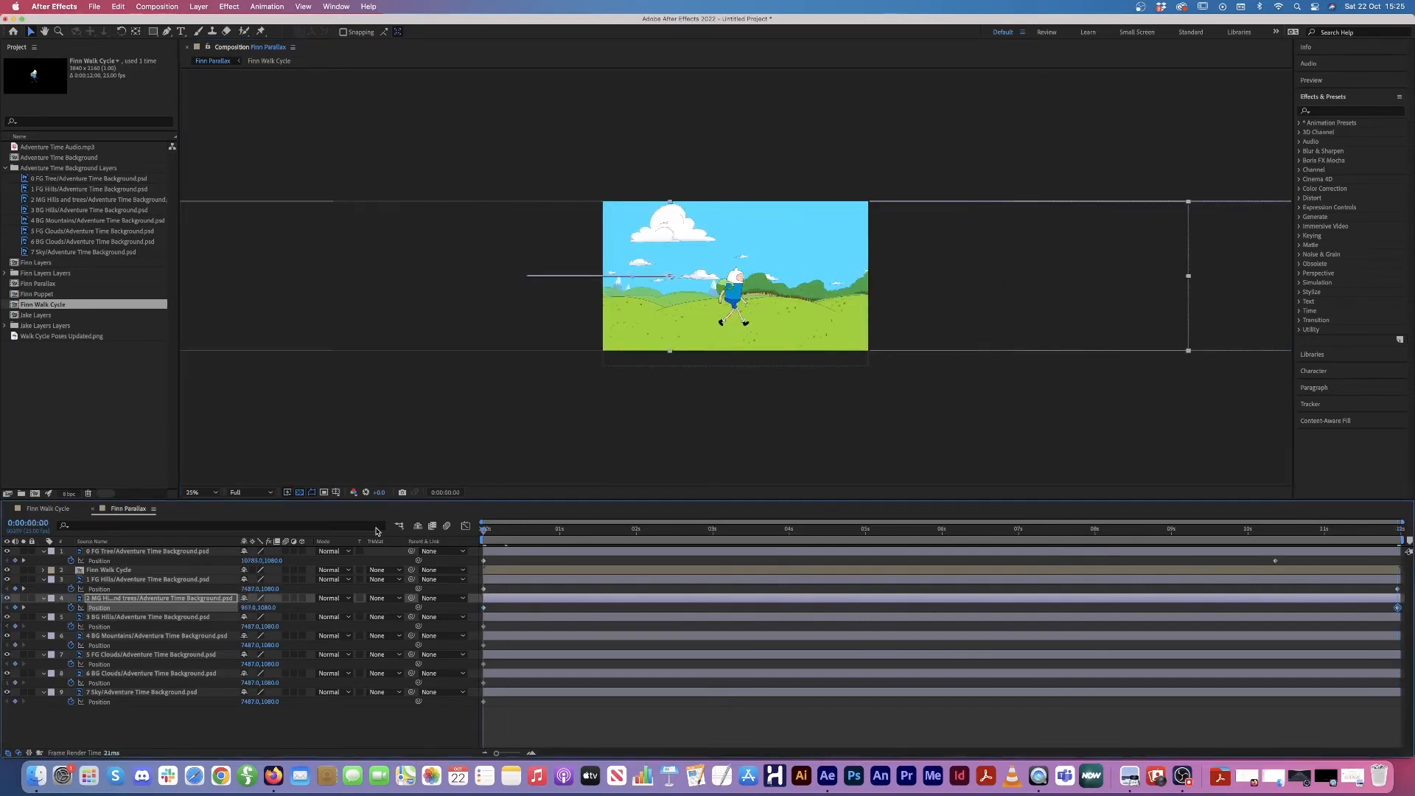
Step: Preview the parallax from the first frame to check the movement of the 2 MG Hills and trees layer
key(space)
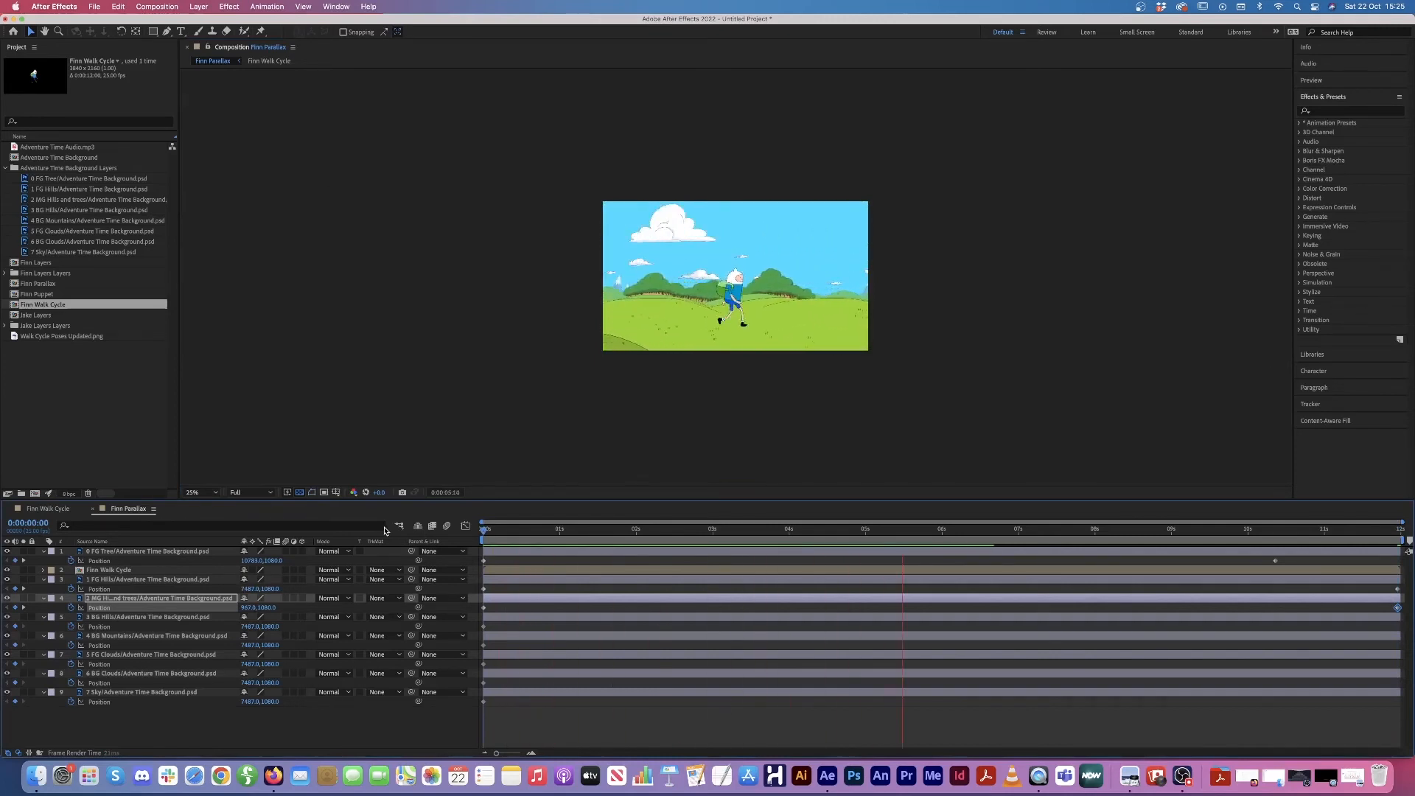
key(space)
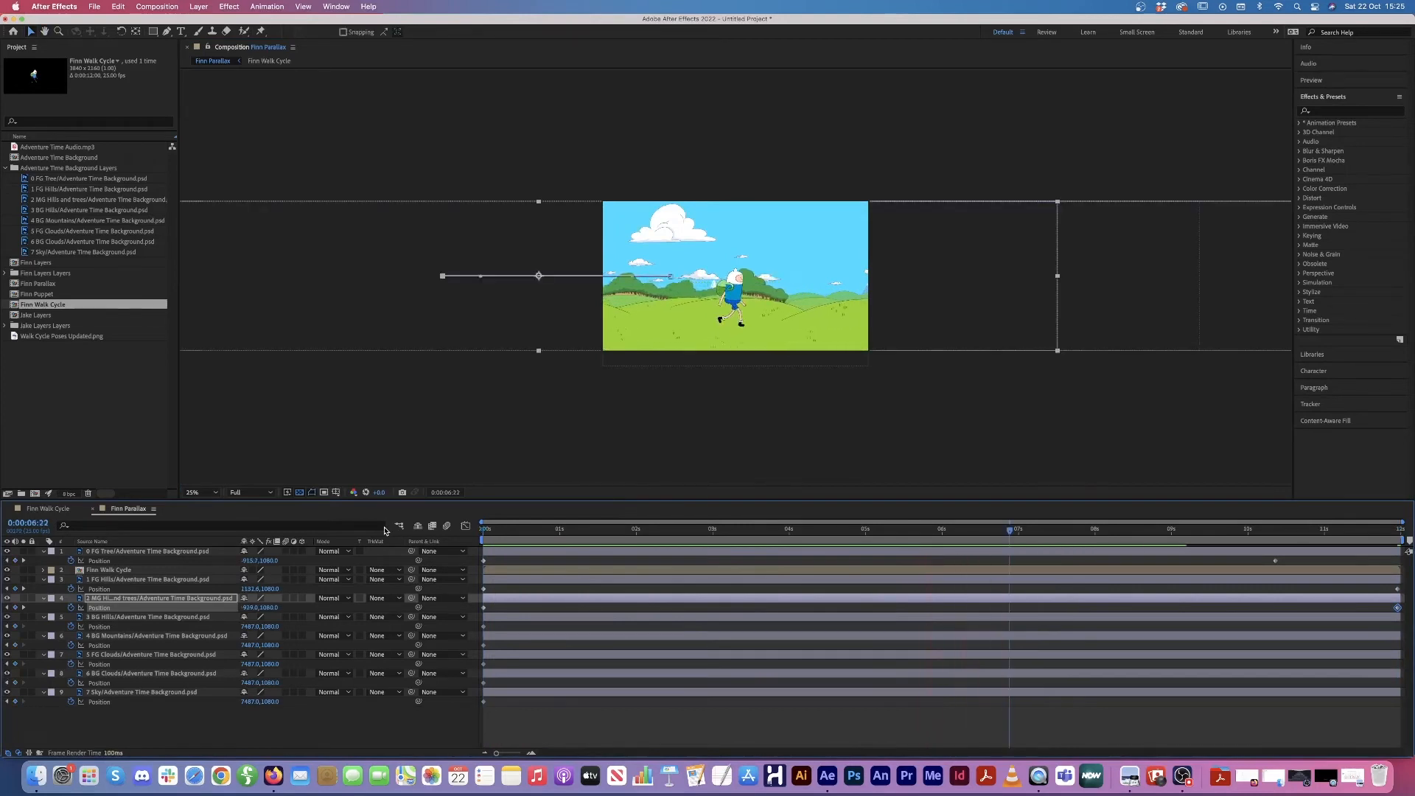
key(space)
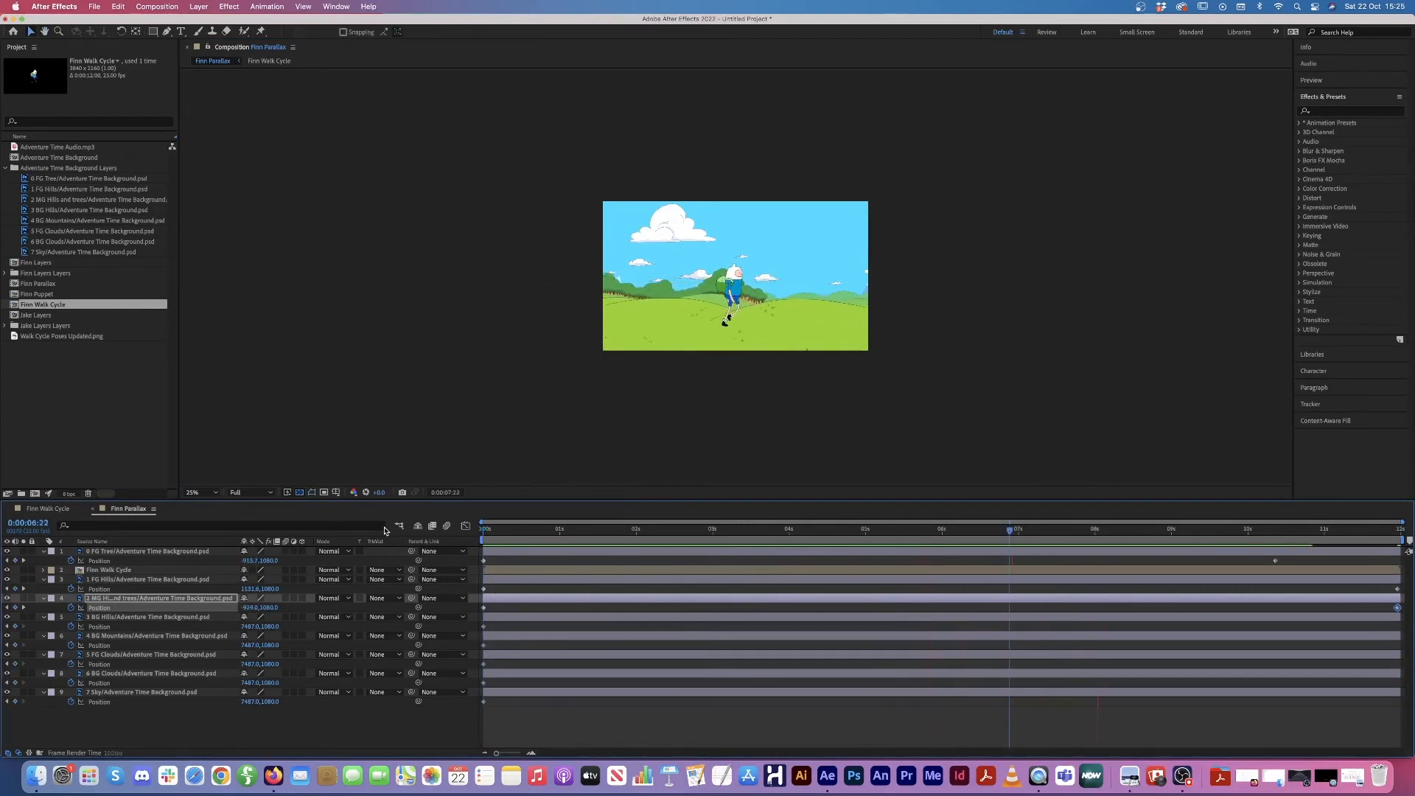
key(space)
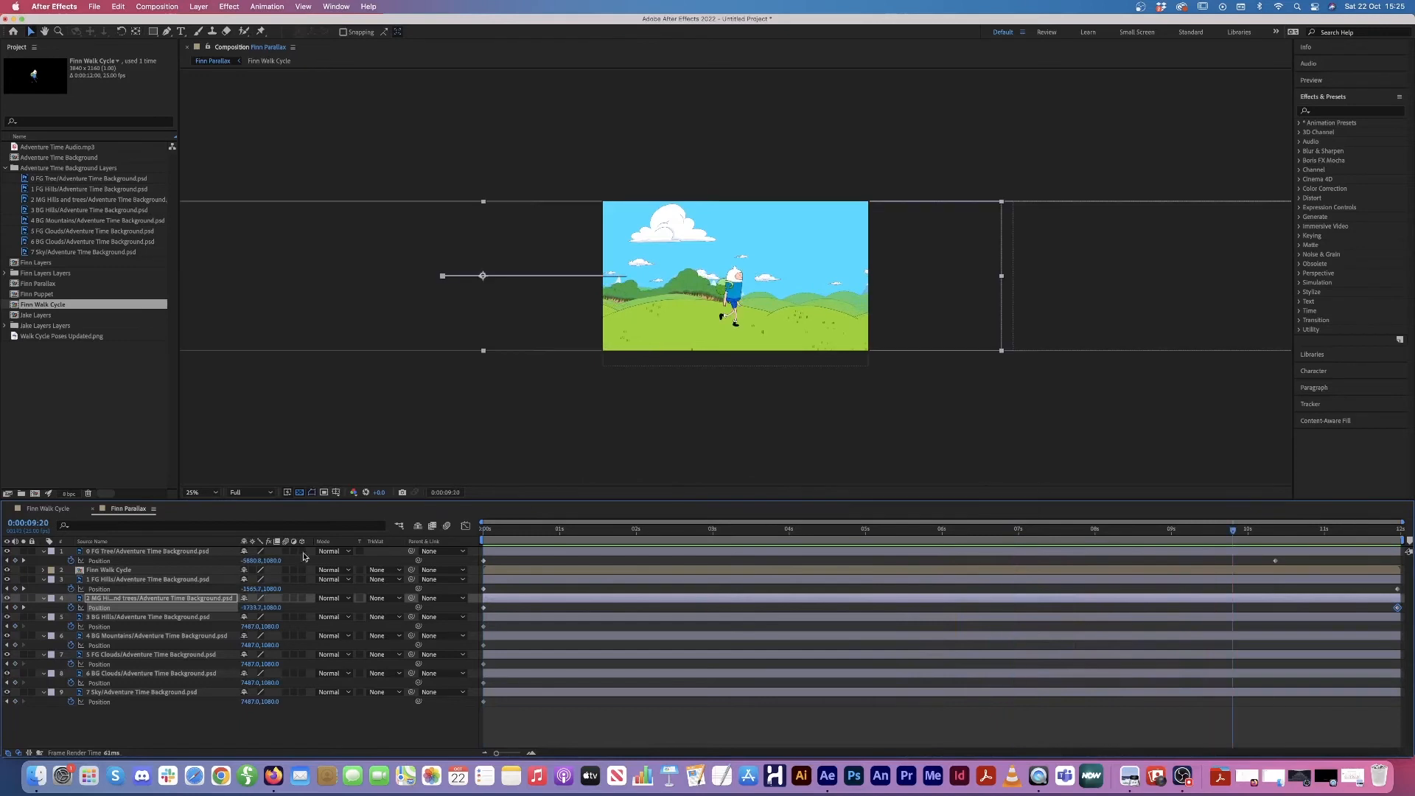
Step: Keyframe the 3 BG Hills layer's position to about 6087, 1080 at 0:00:11:24 and preview the movement from the first frame
click(145, 617)
click(480, 534)
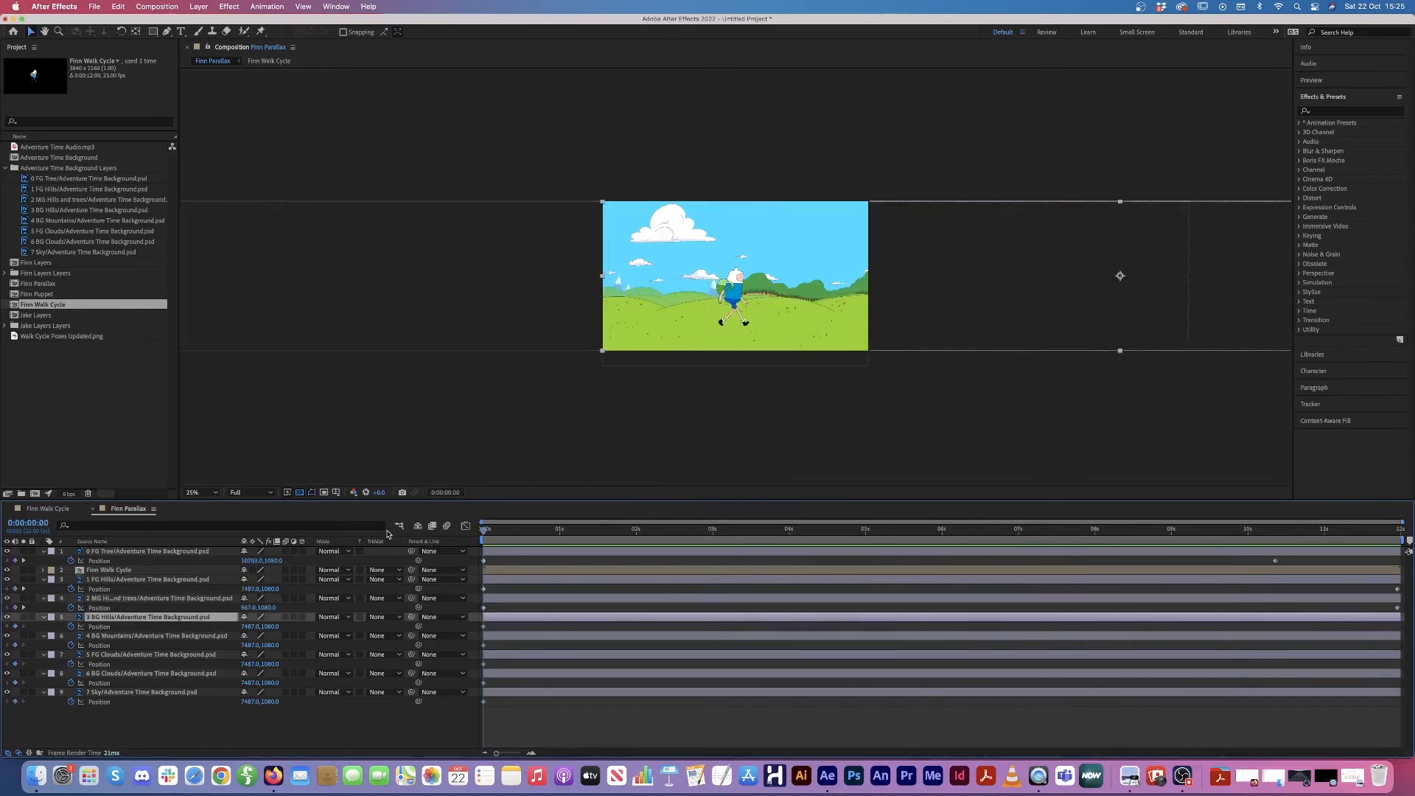
drag(1377, 535, 1400, 531)
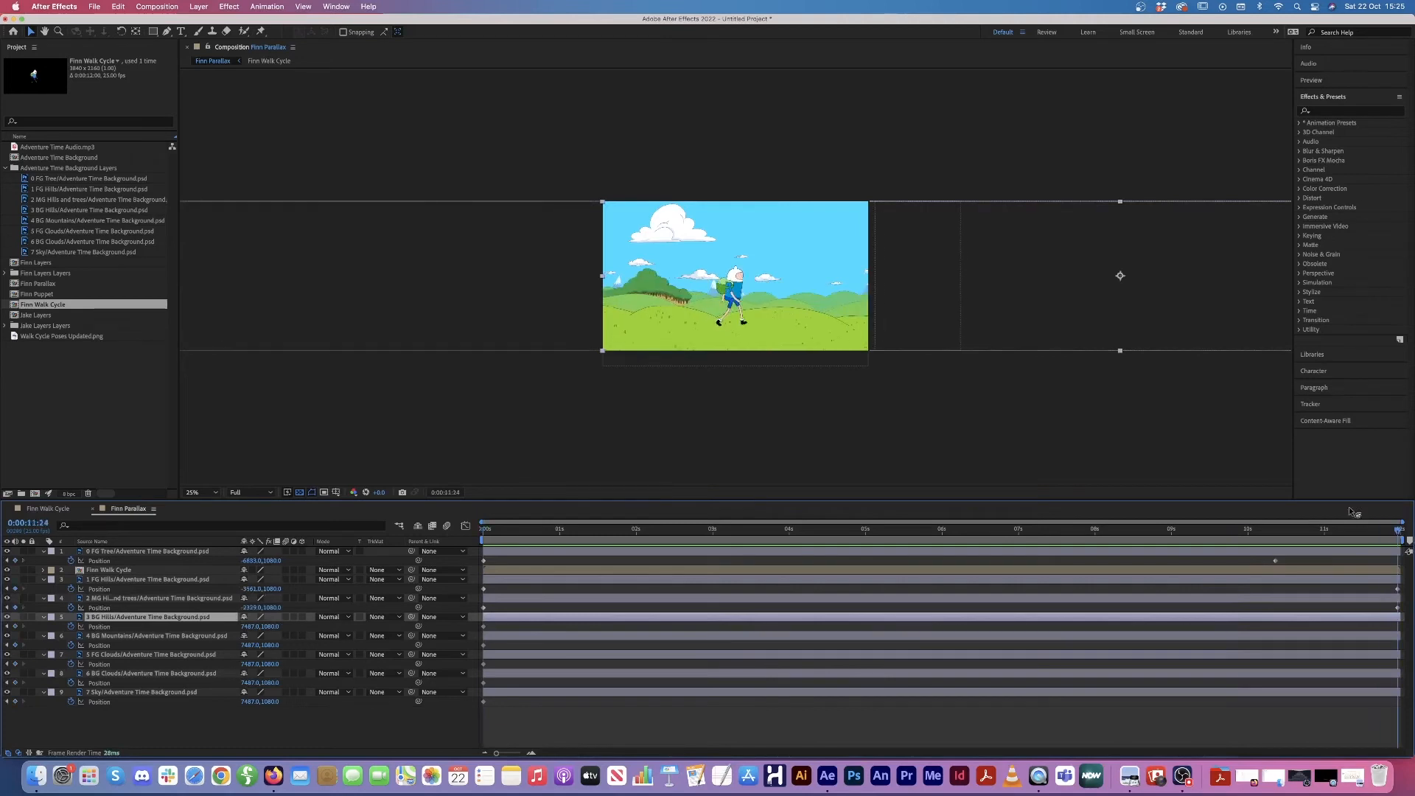
click(1081, 317)
drag(1063, 317, 981, 324)
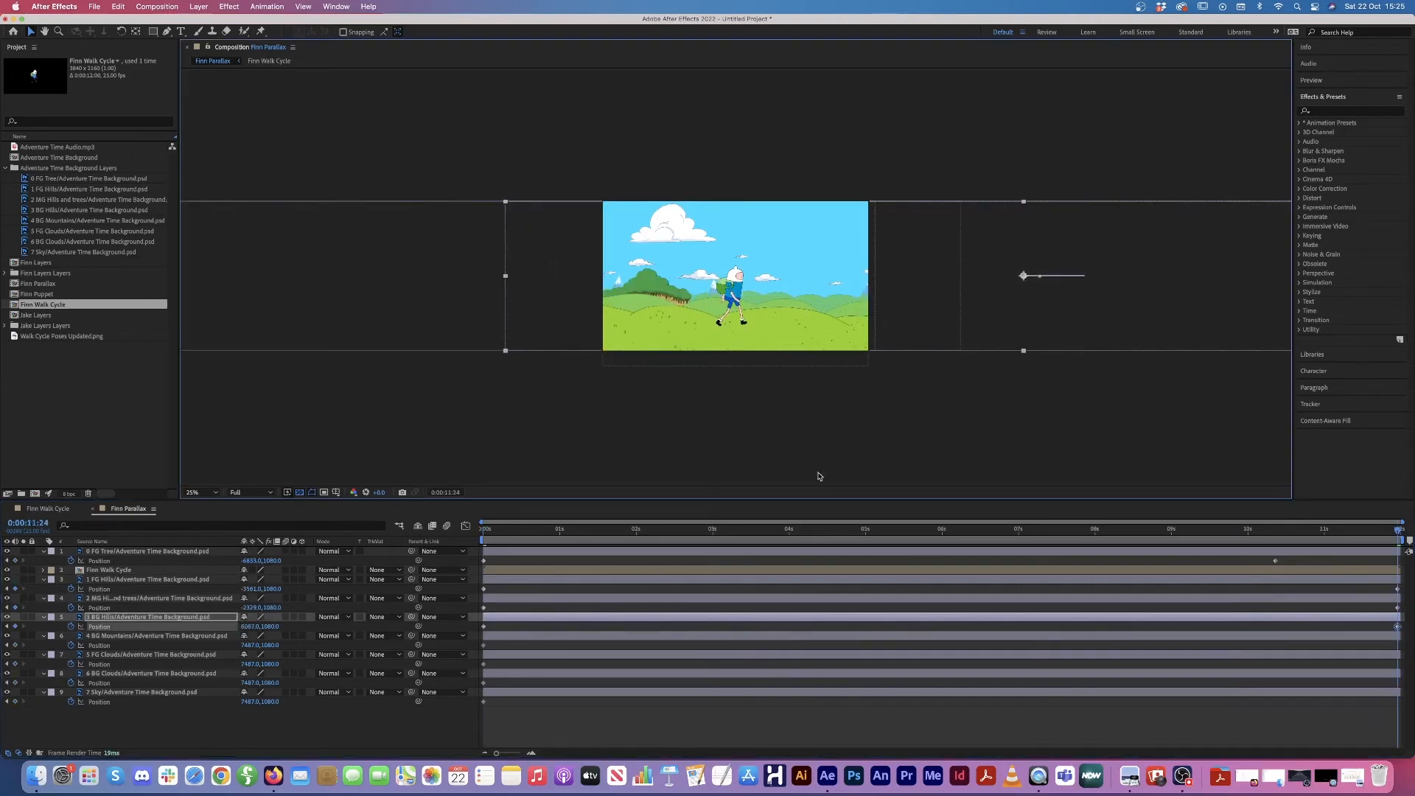
key(Home)
key(space)
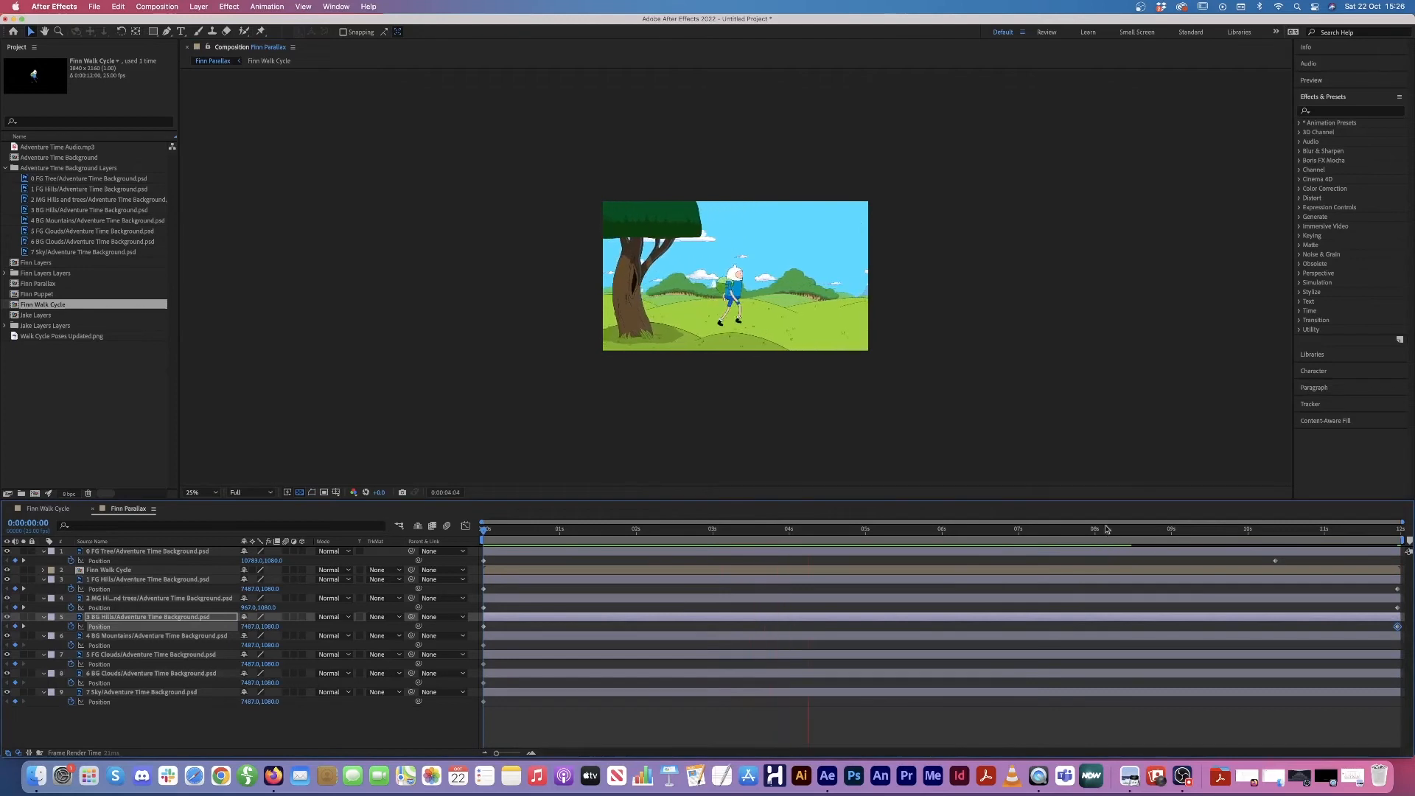
click(1402, 531)
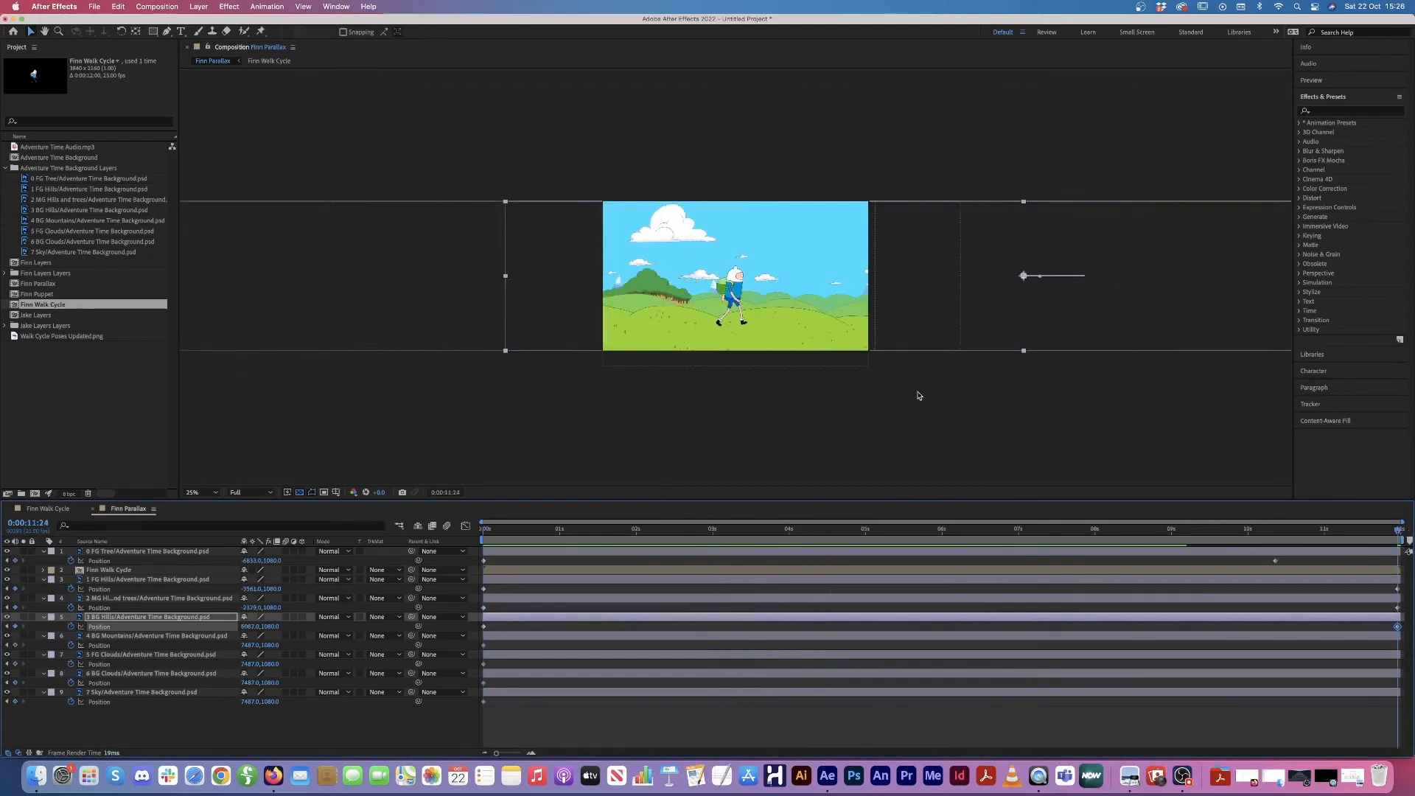
Step: Reposition the 4 BG Mountains layer to about 2951, 1080 at 0:00:00:00 and about 2703, 1080 at 0:00:11:24, then preview it
key(Home)
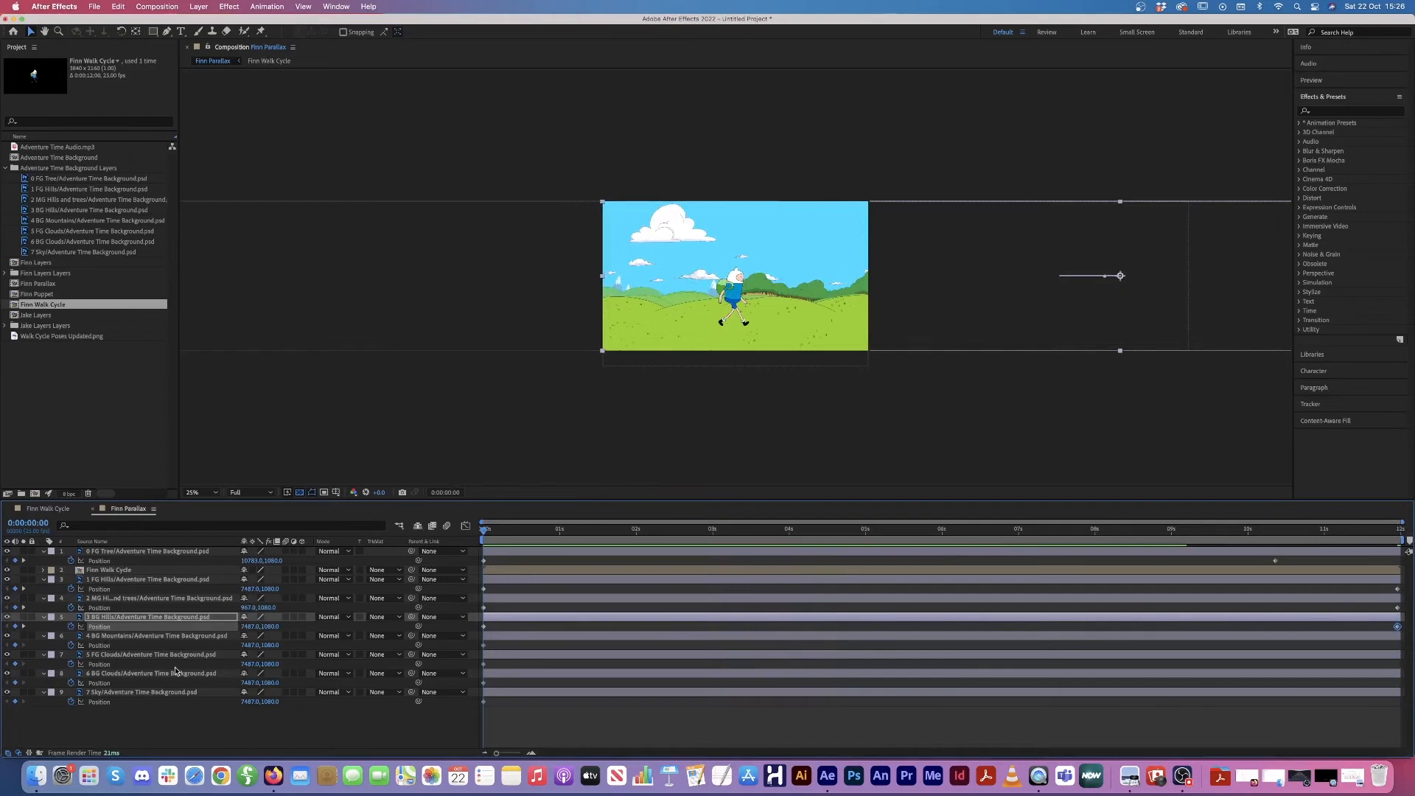
click(126, 637)
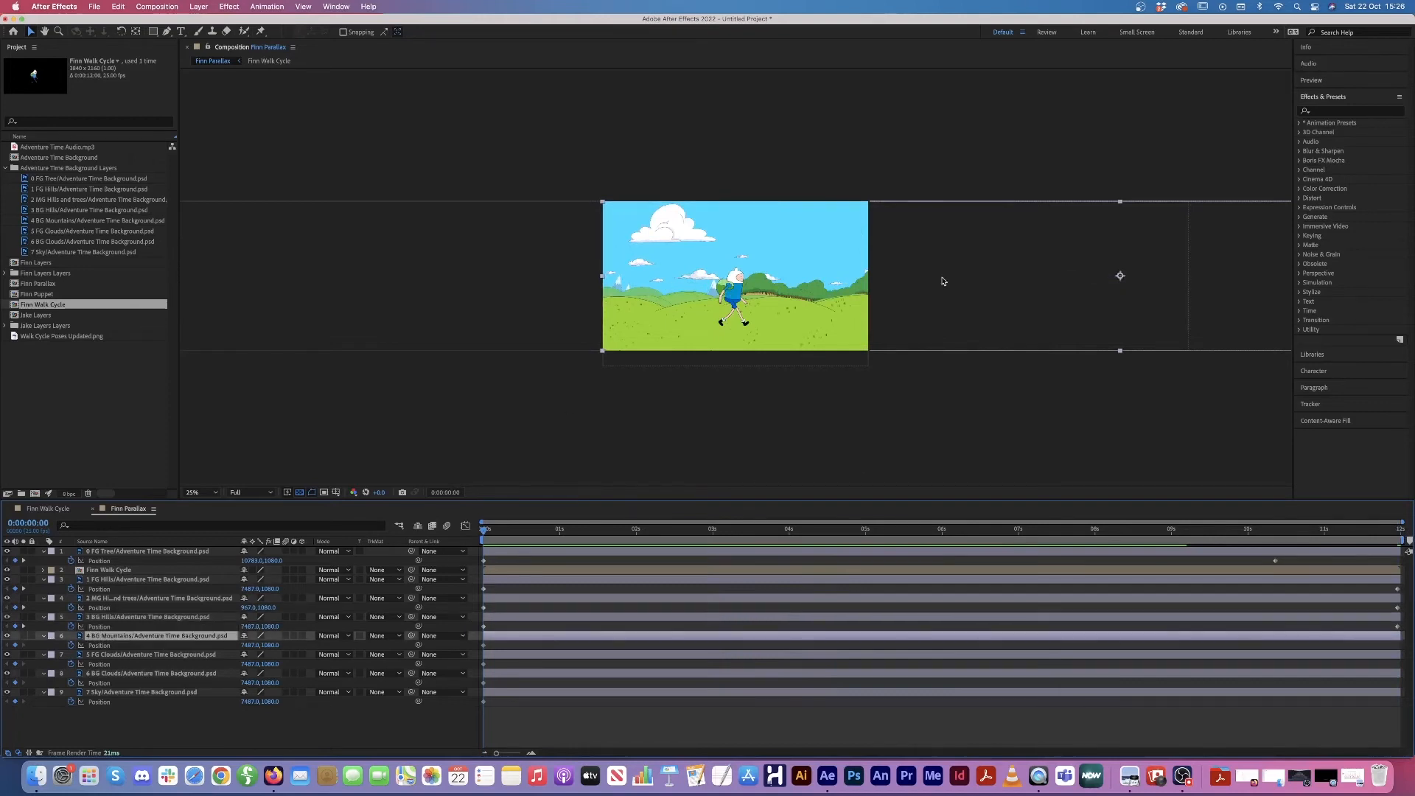
drag(1229, 285, 935, 284)
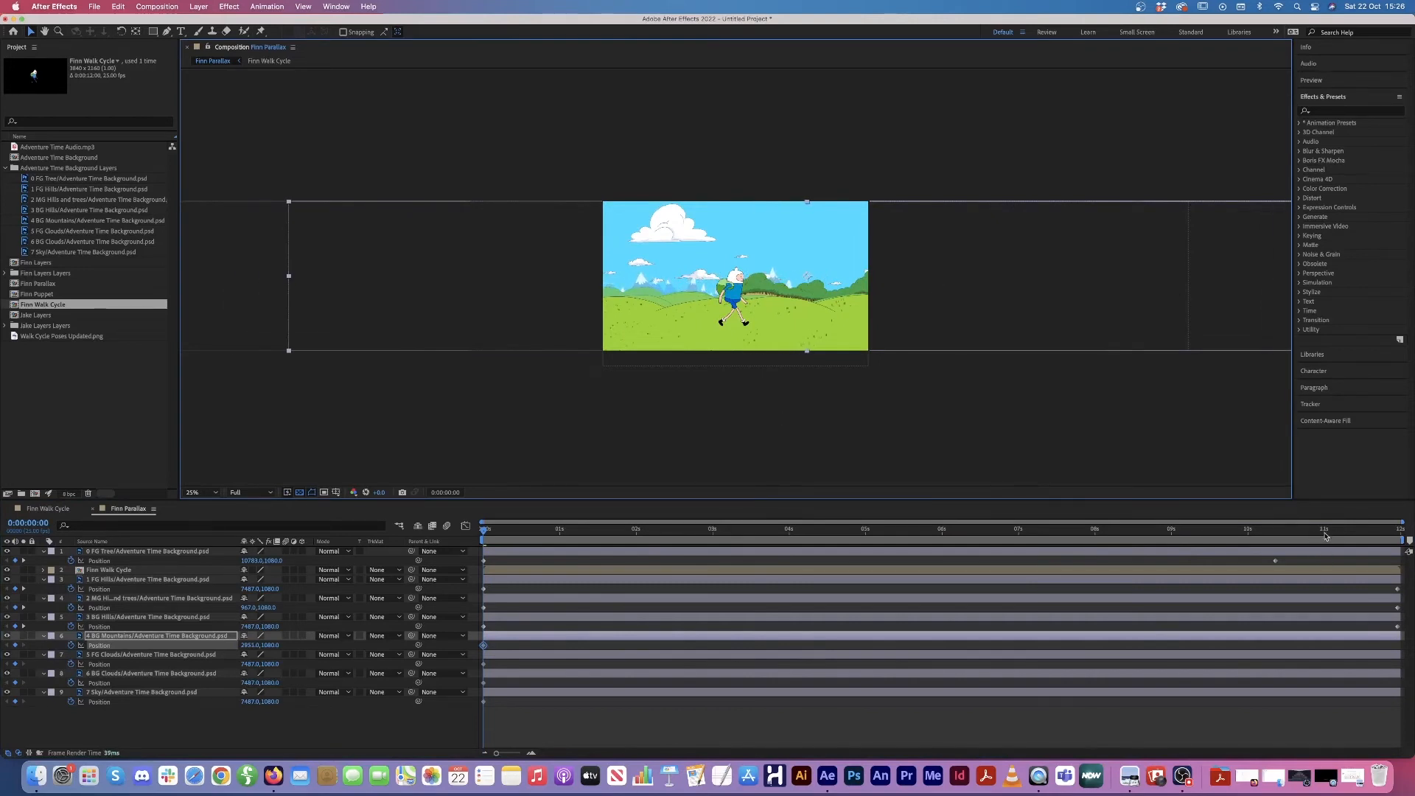
drag(1337, 533, 1413, 542)
drag(864, 314, 846, 316)
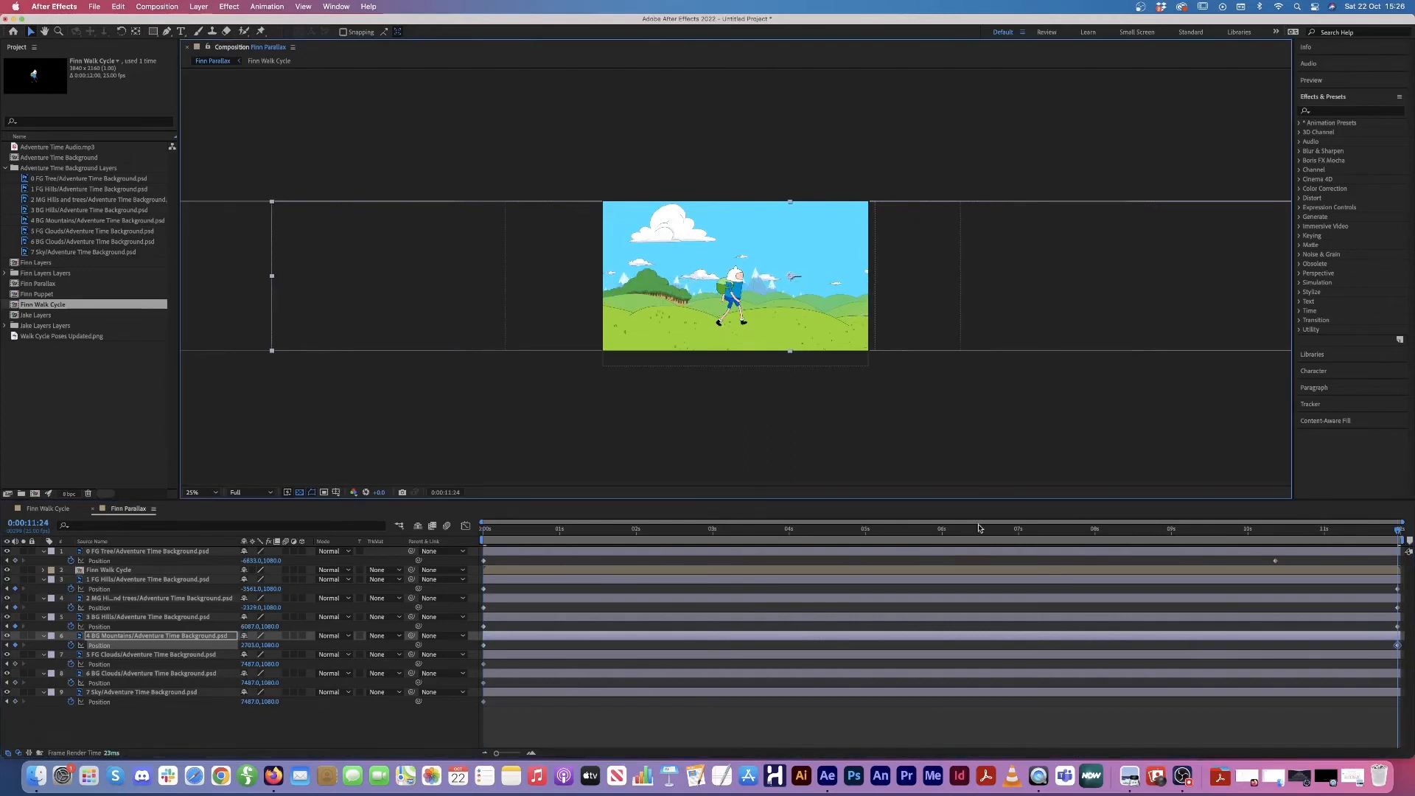
key(space)
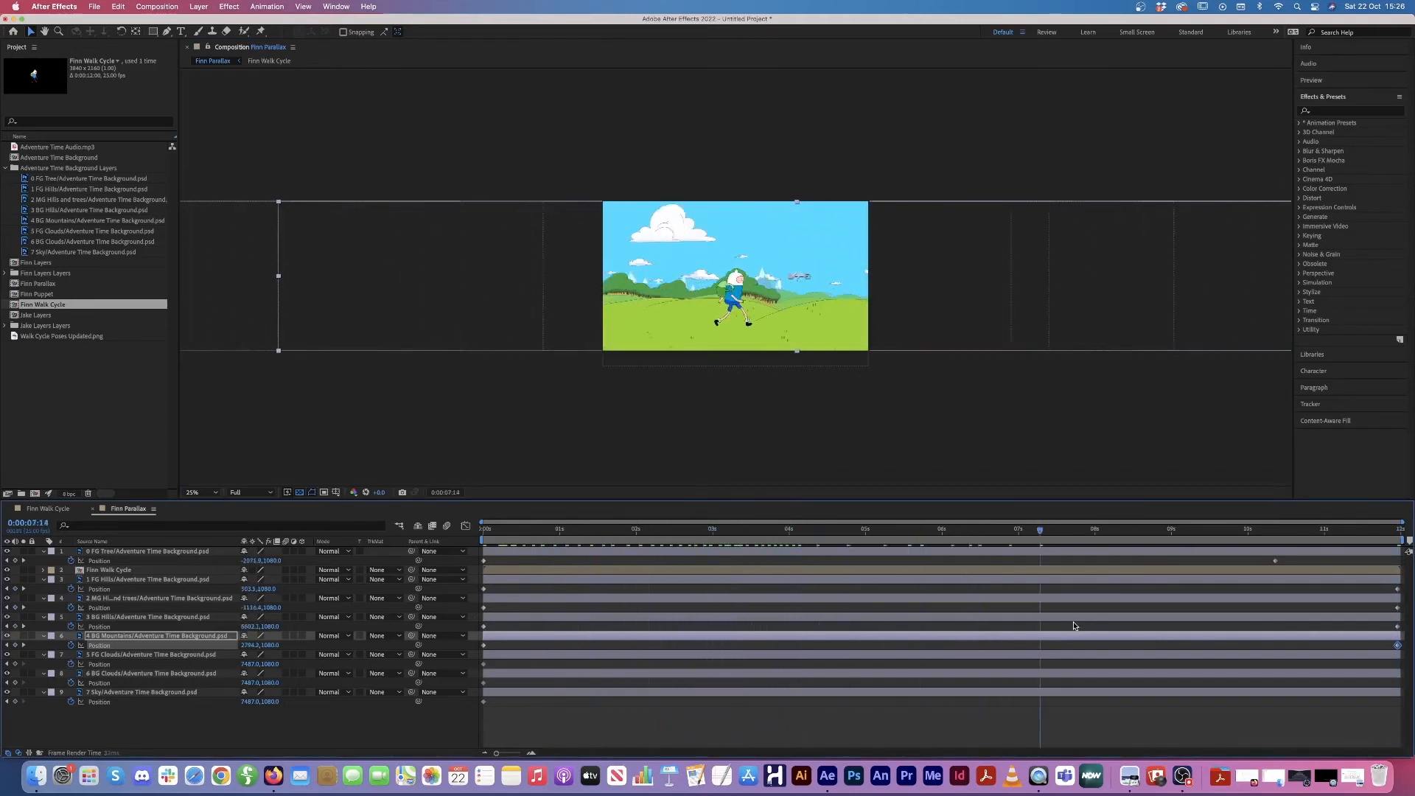
key(space)
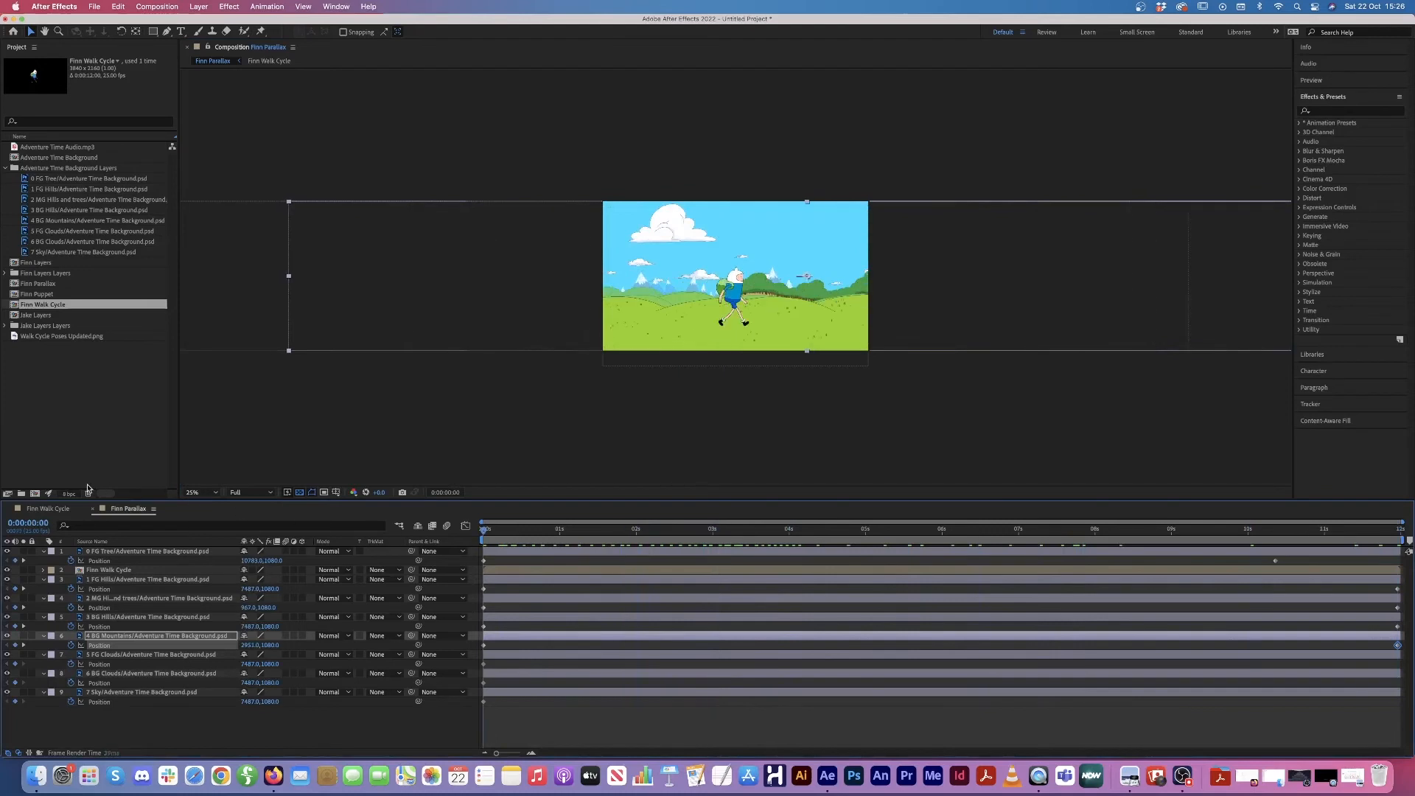
Step: Keyframe the 5 FG Clouds layer slightly left at 0:00:11:24, to a position of about 7431, 1080
click(124, 656)
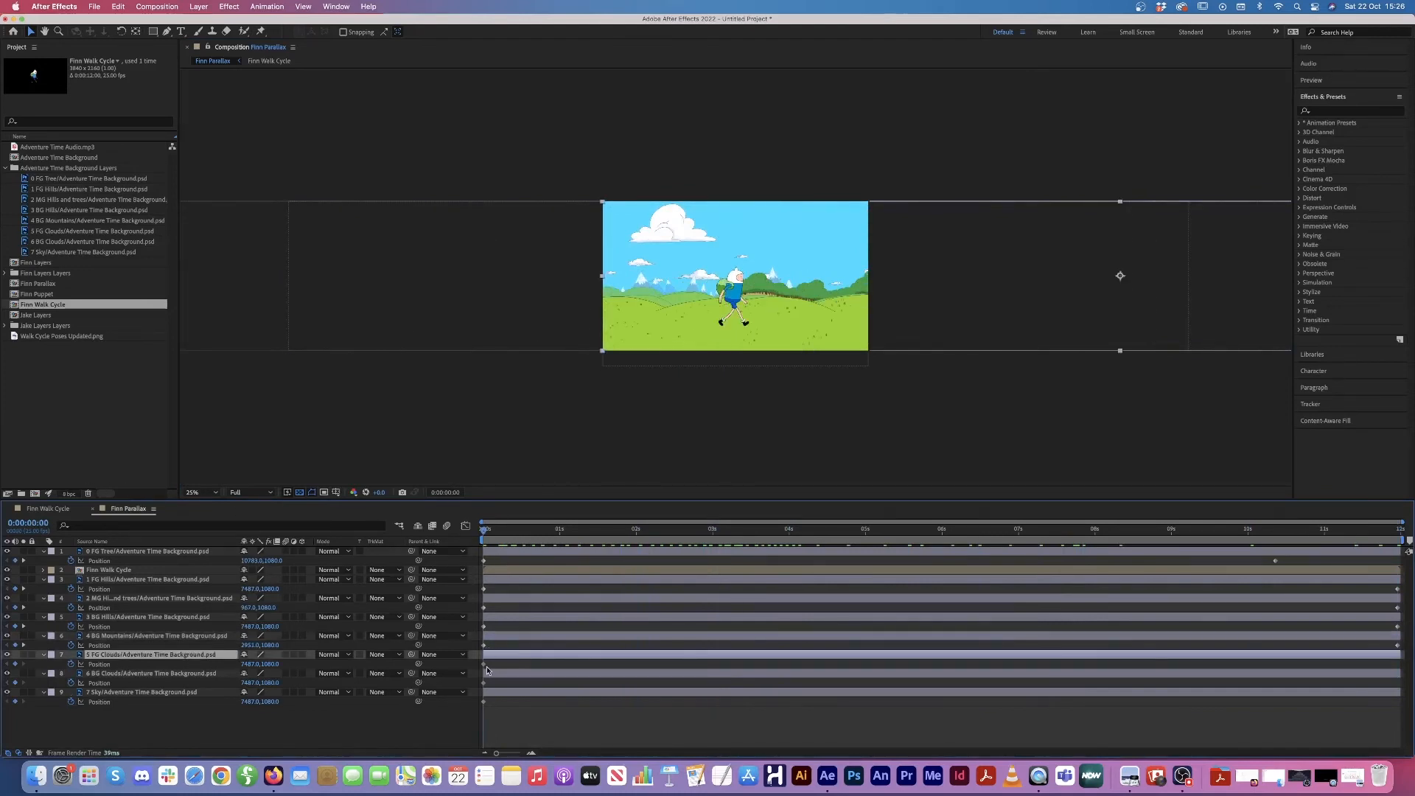
drag(1365, 533, 1403, 530)
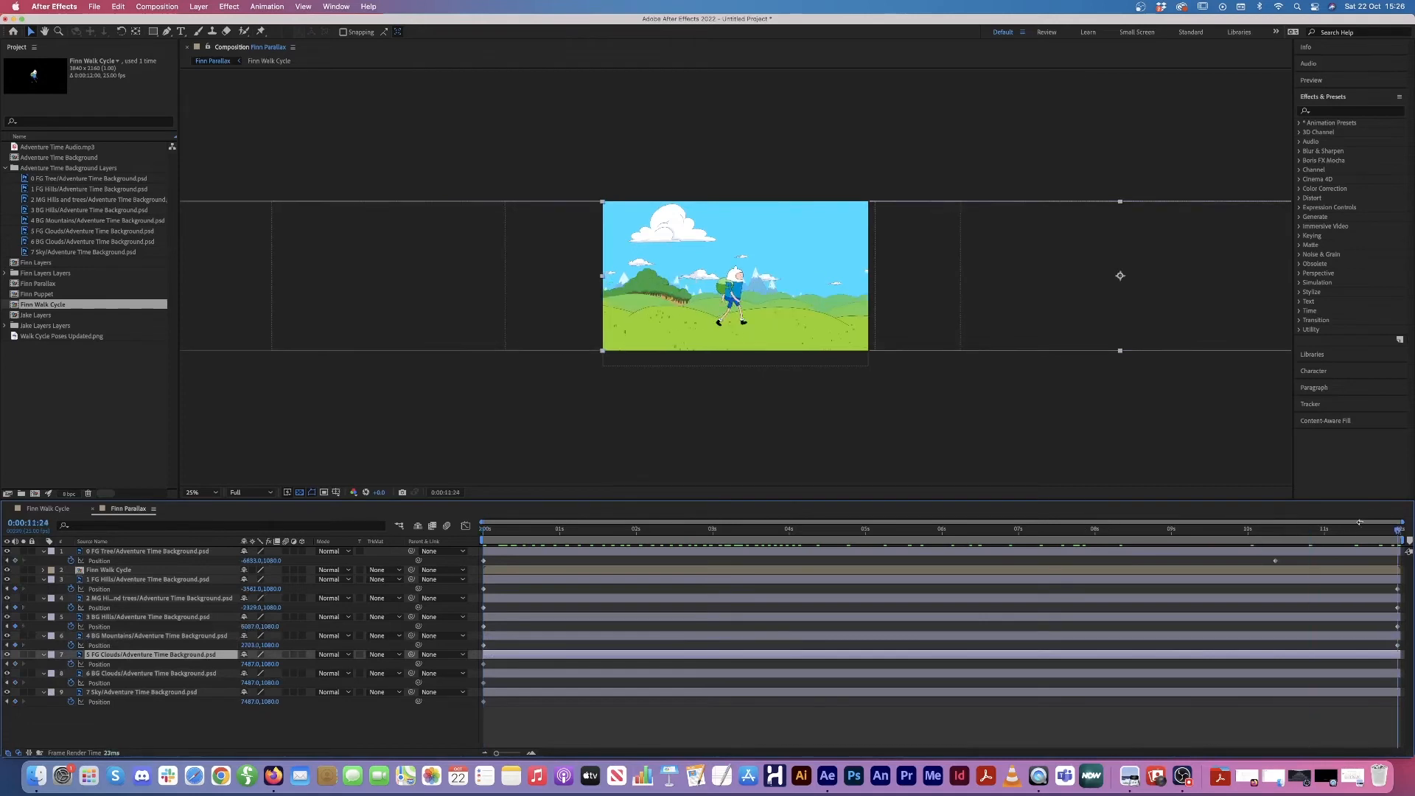
drag(839, 276, 836, 276)
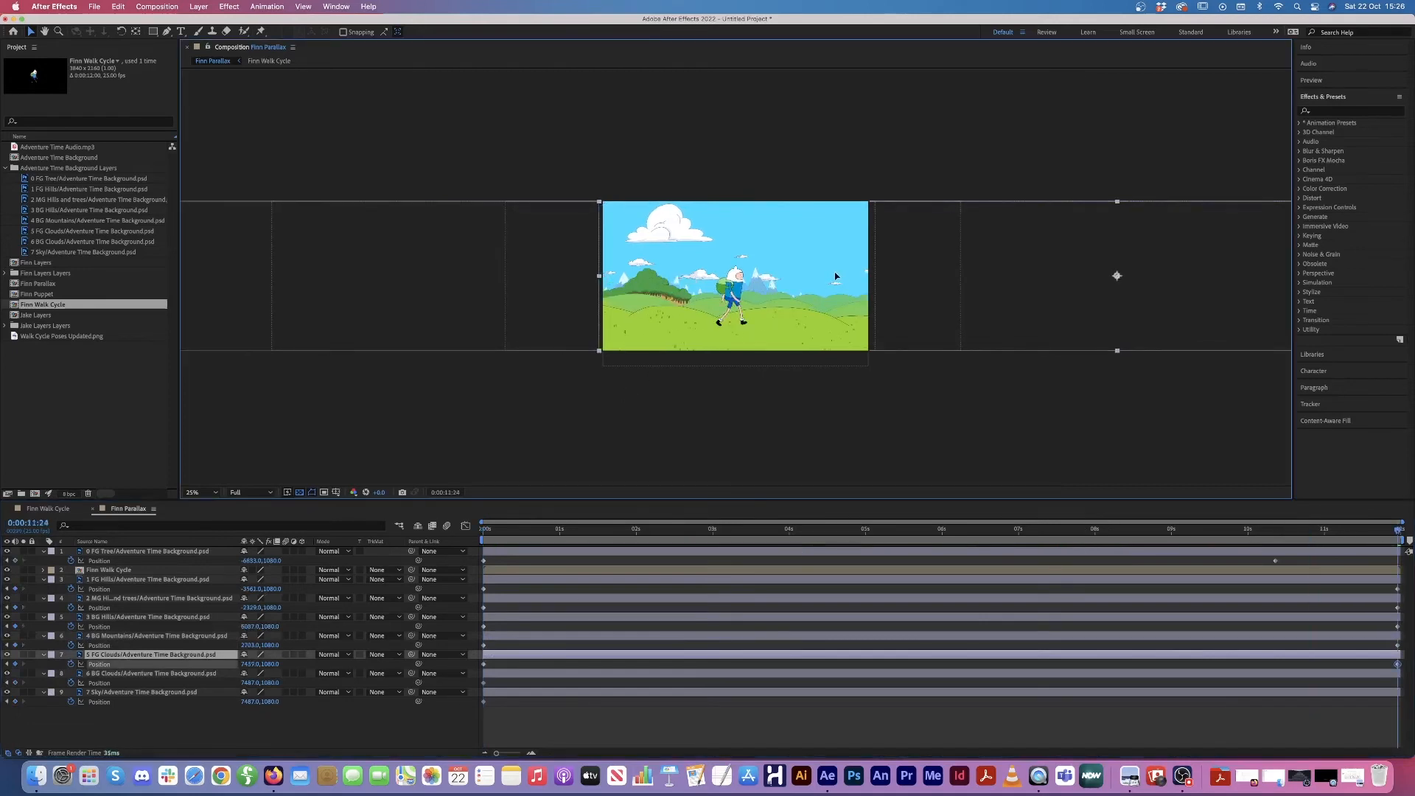
key(Return)
Step: Keyframe the 6 BG Clouds layer slightly left at 0:00:11:24, to a position of about 7463, 1080
click(120, 673)
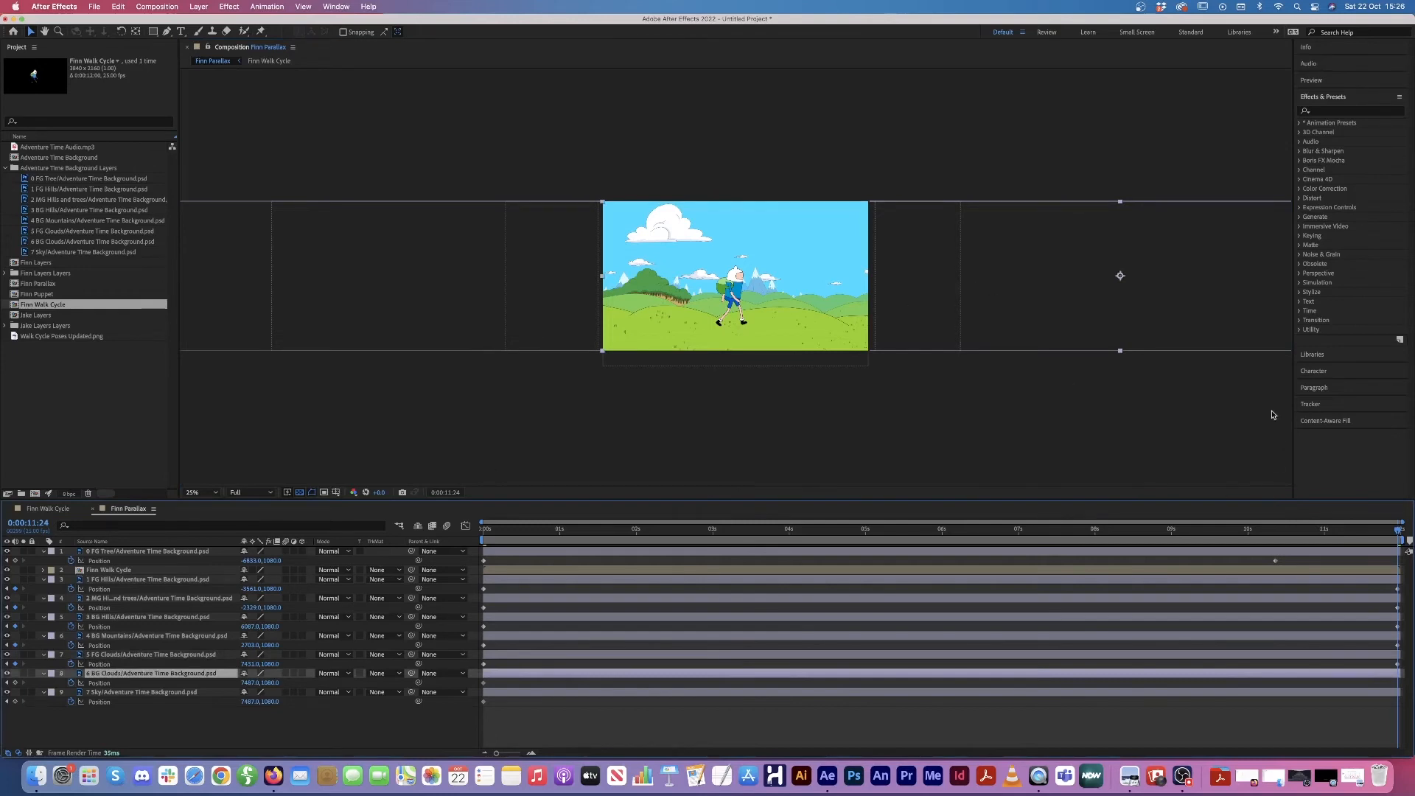
drag(1164, 314, 1164, 310)
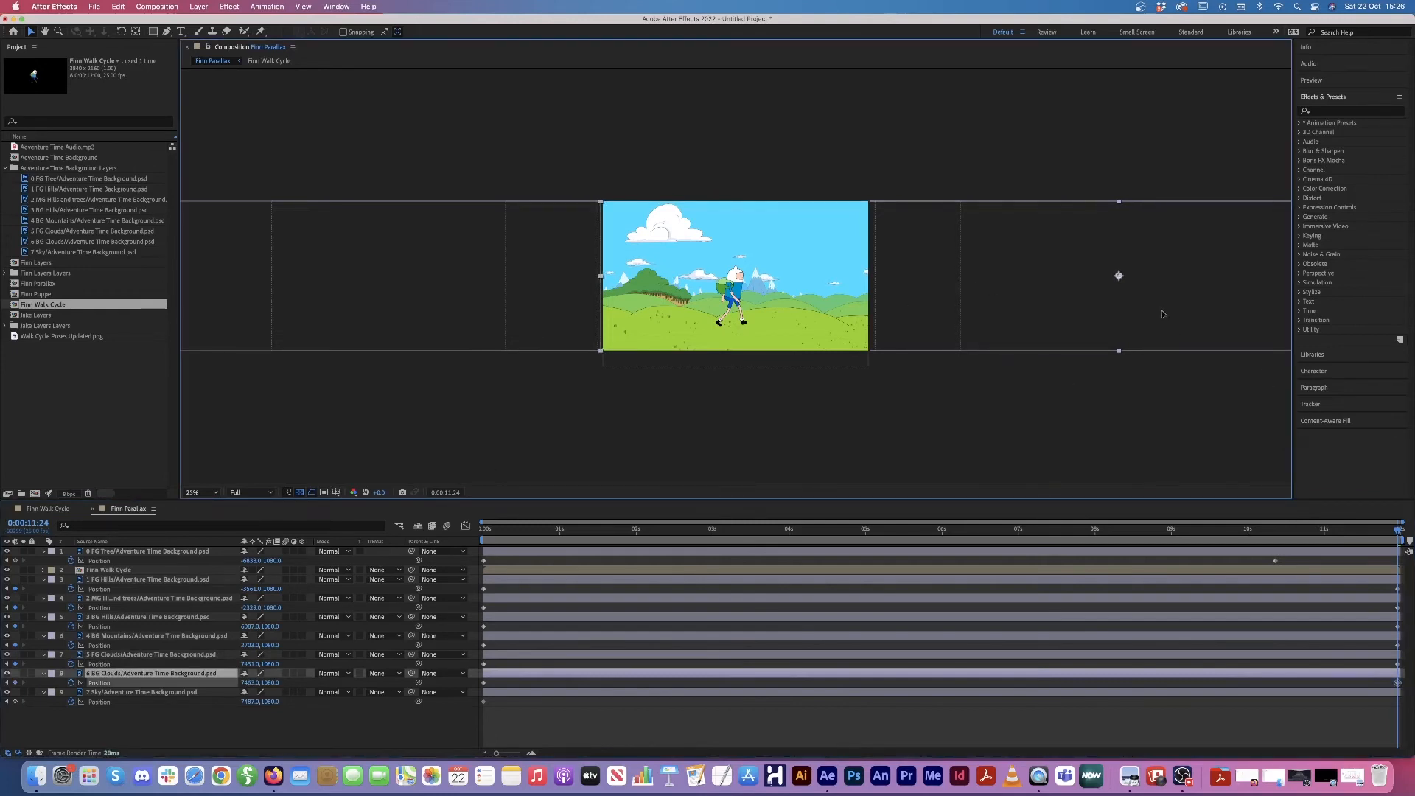
key(Return)
Step: Preview the full parallax from the first frame and view the composition at 50% magnification
drag(515, 530, 371, 528)
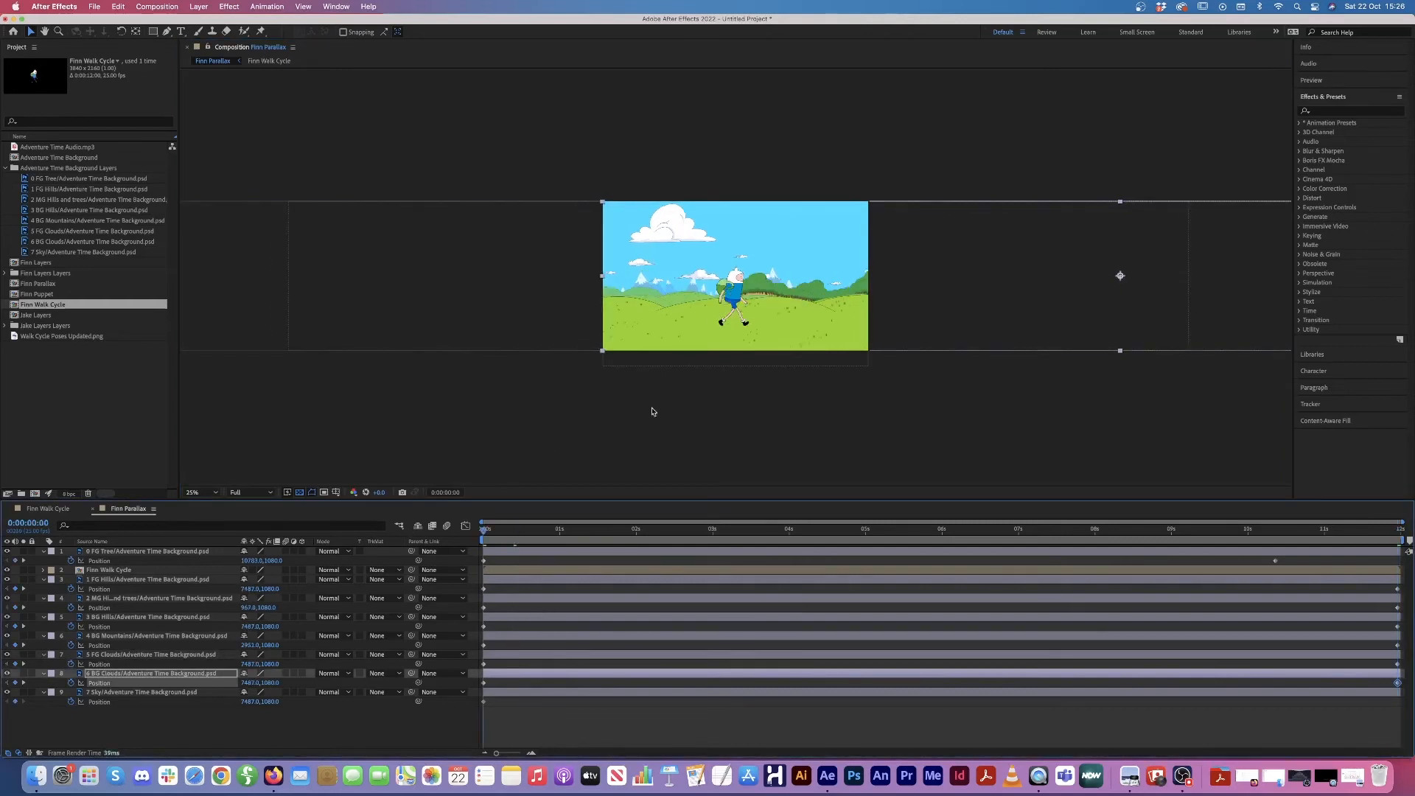
key(space)
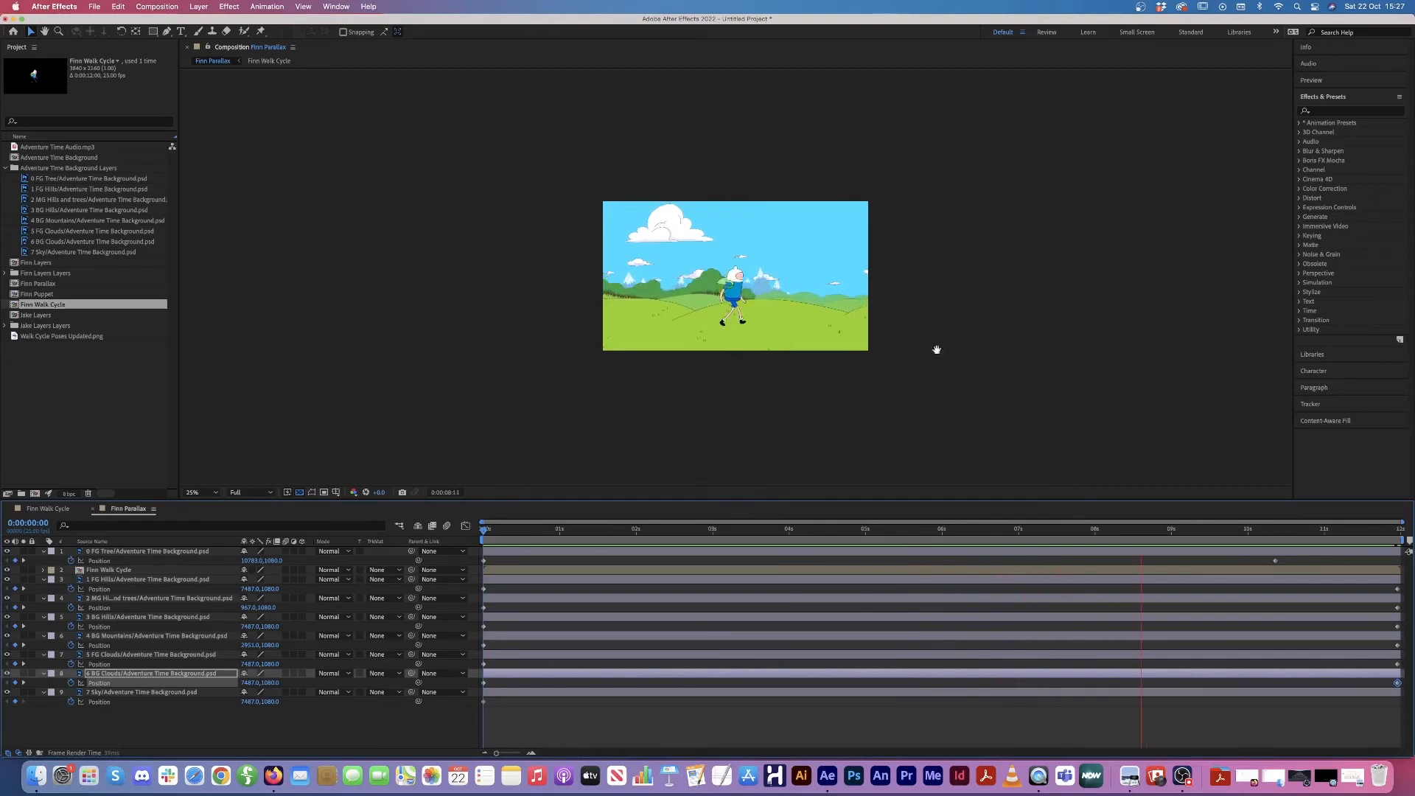
key(space)
scroll(856, 317, up, 2)
Step: Add Adventure Time Audio.mp3 as the lowest layer of Finn Parallax and preview the animation with sound from the first frame
click(118, 394)
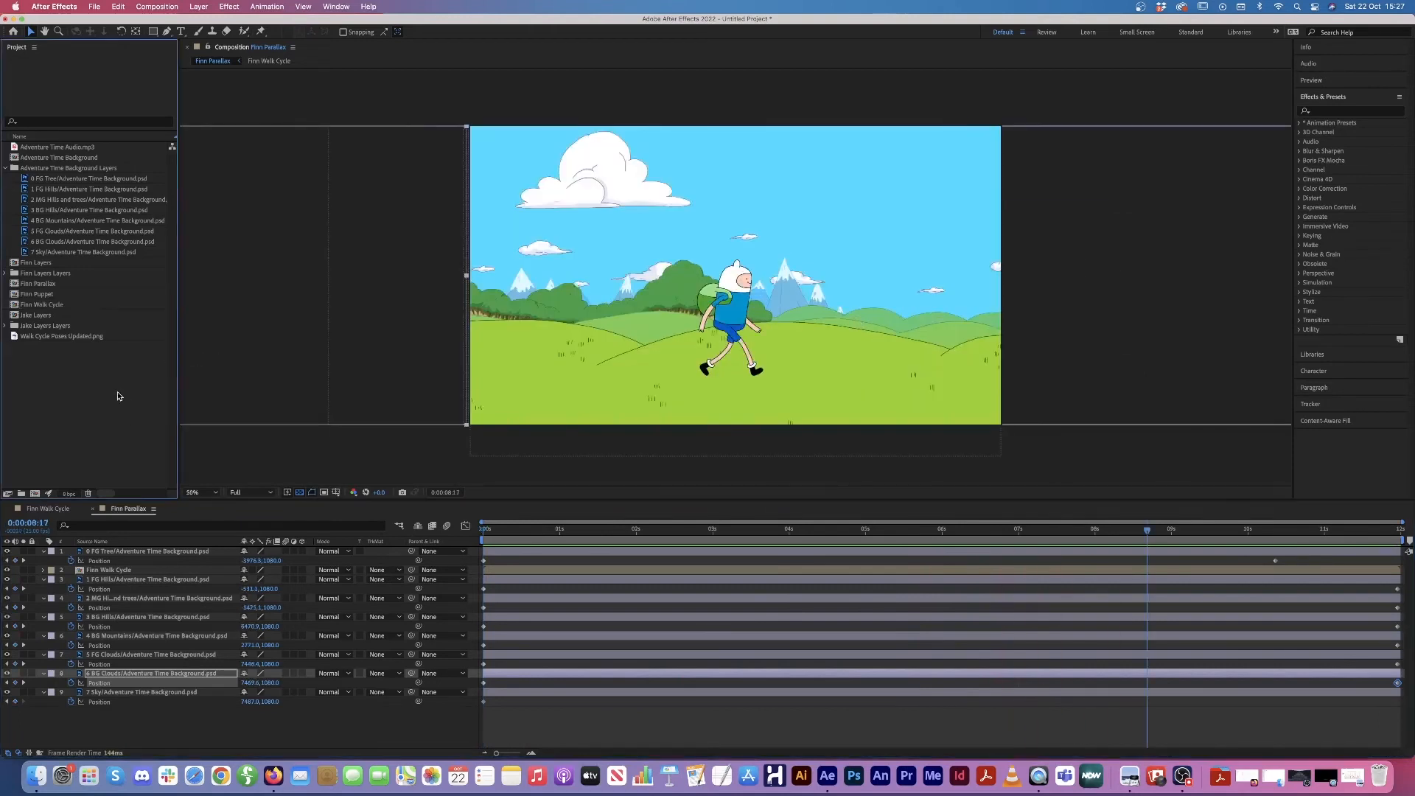
click(45, 147)
drag(65, 151, 188, 724)
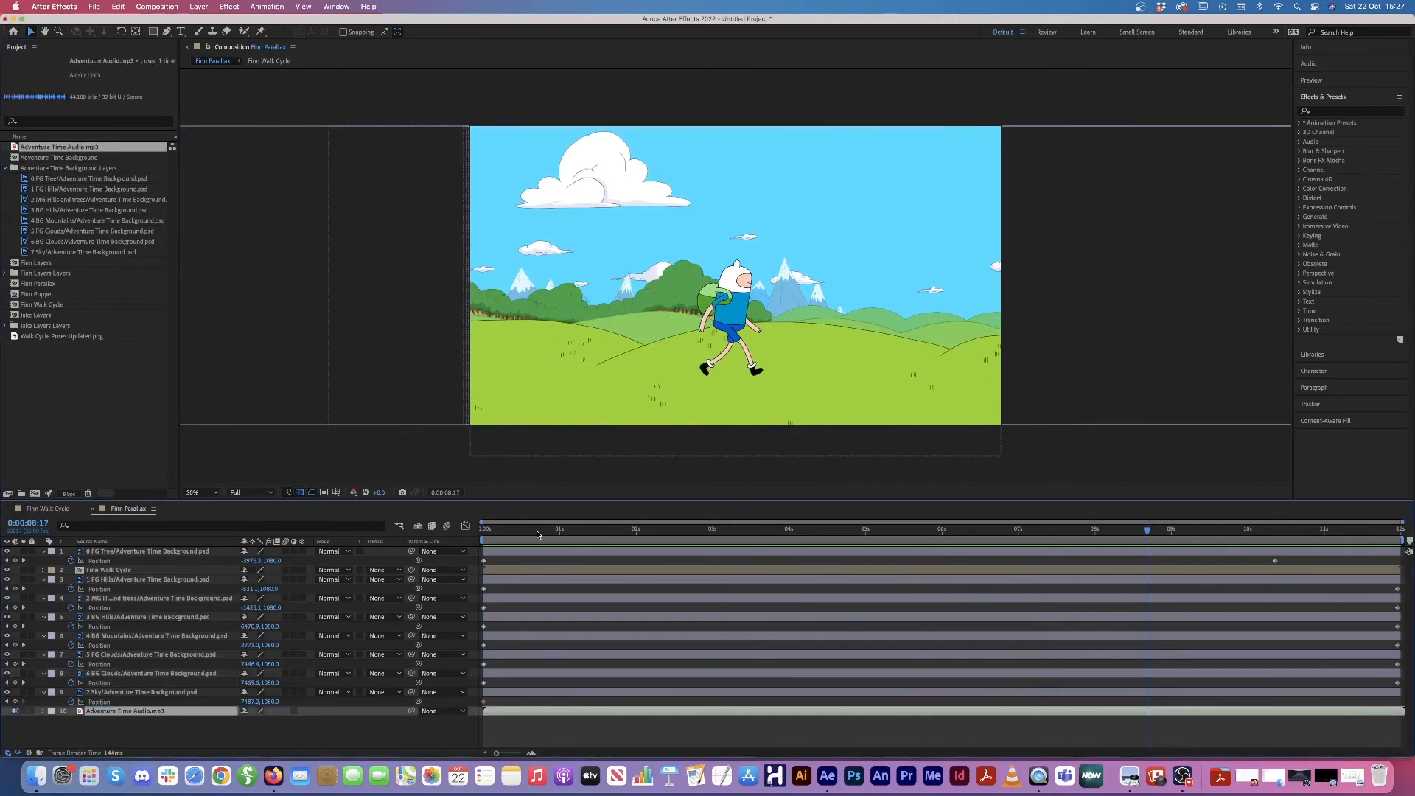
drag(538, 534, 340, 531)
key(space)
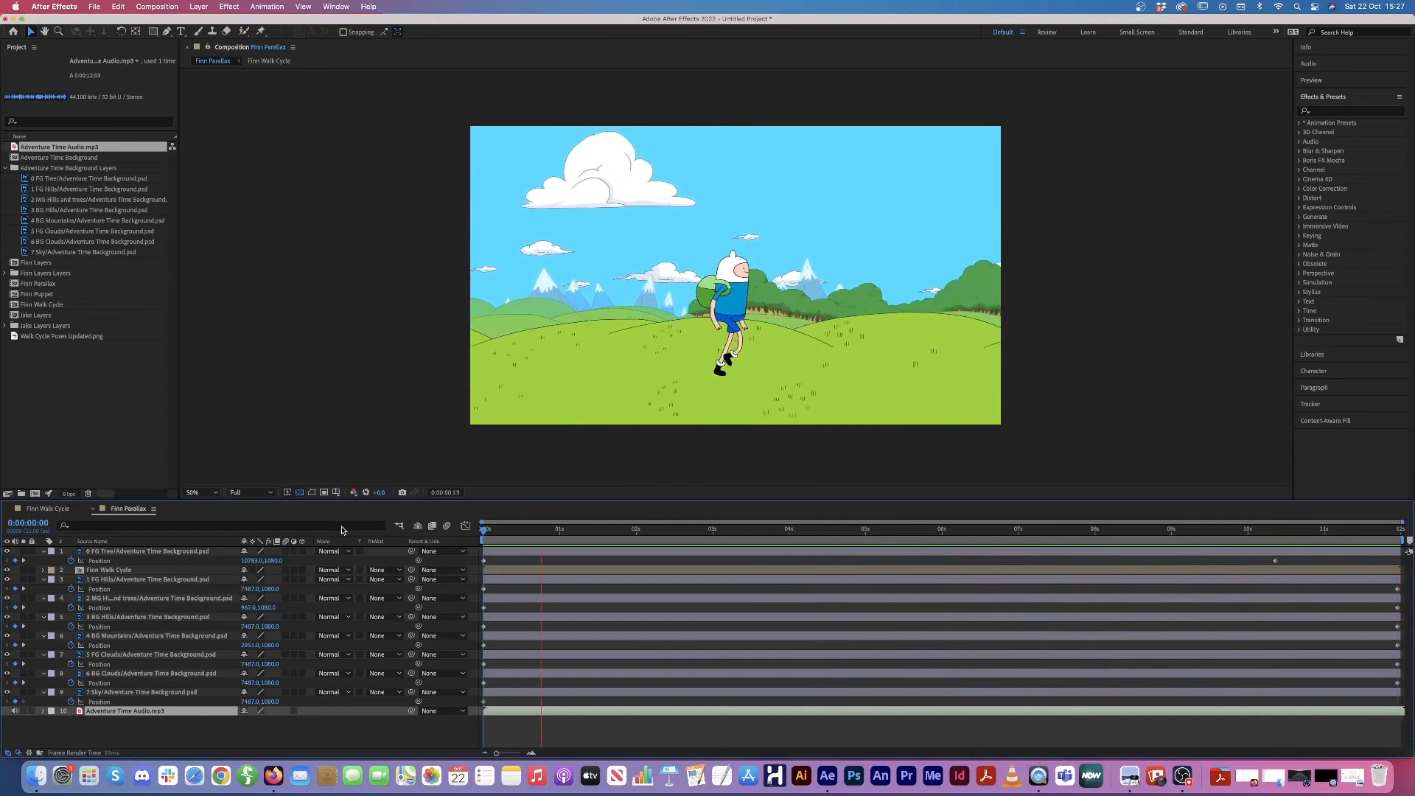
key(space)
drag(536, 536, 423, 554)
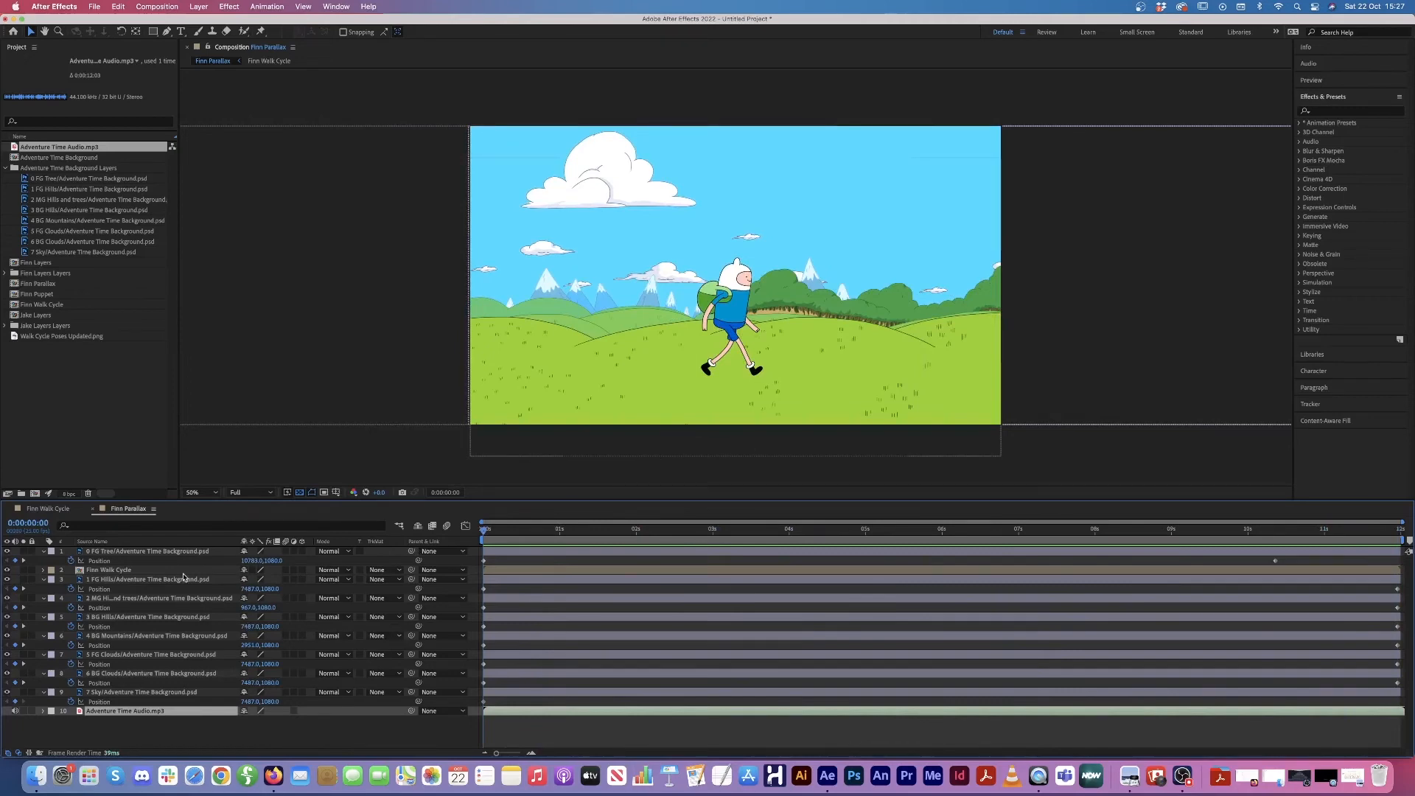
Step: Keyframe the Finn Walk Cycle layer's current position at 0:00:02:00 and an off-screen left position of about -313, 1308 at 0:00:00:00, then preview
click(143, 571)
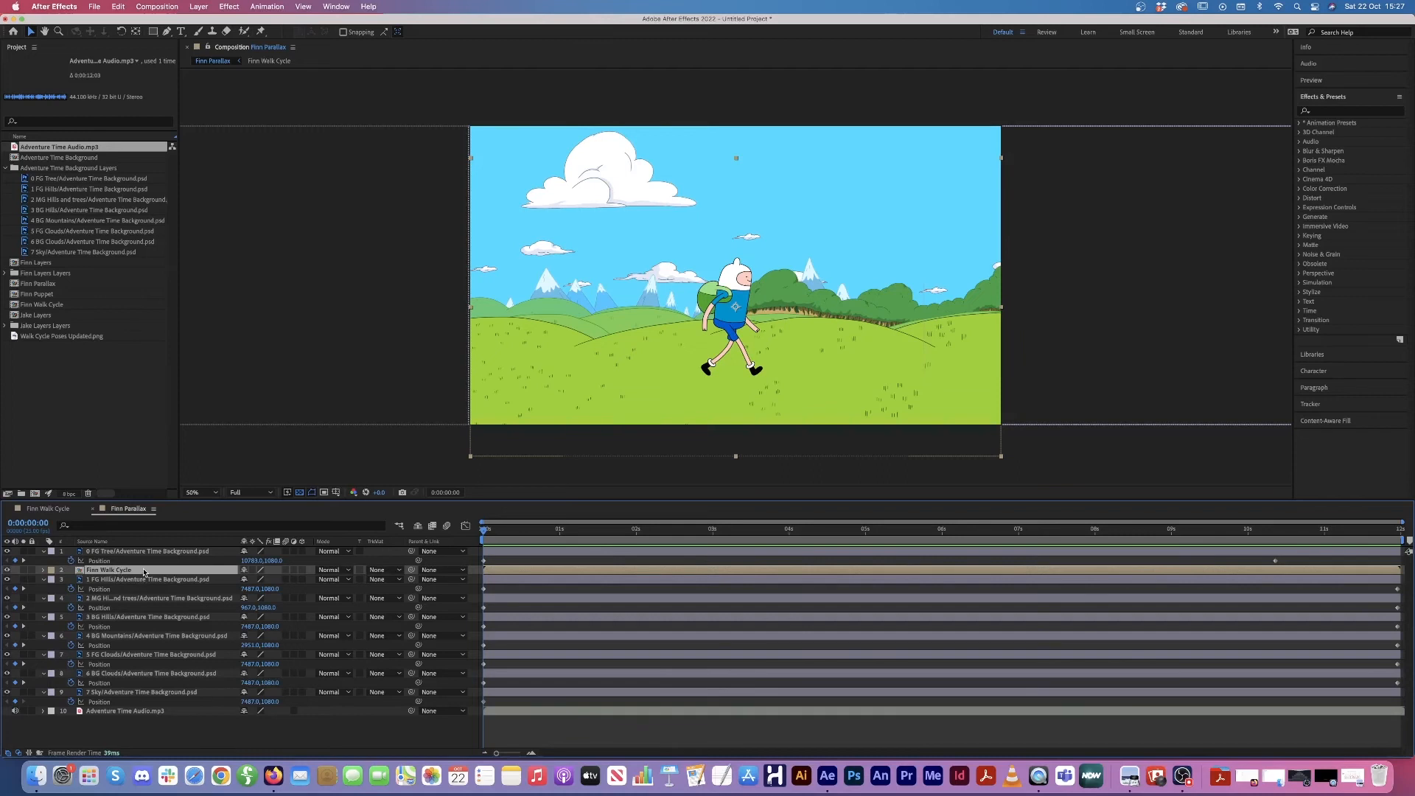
key(p)
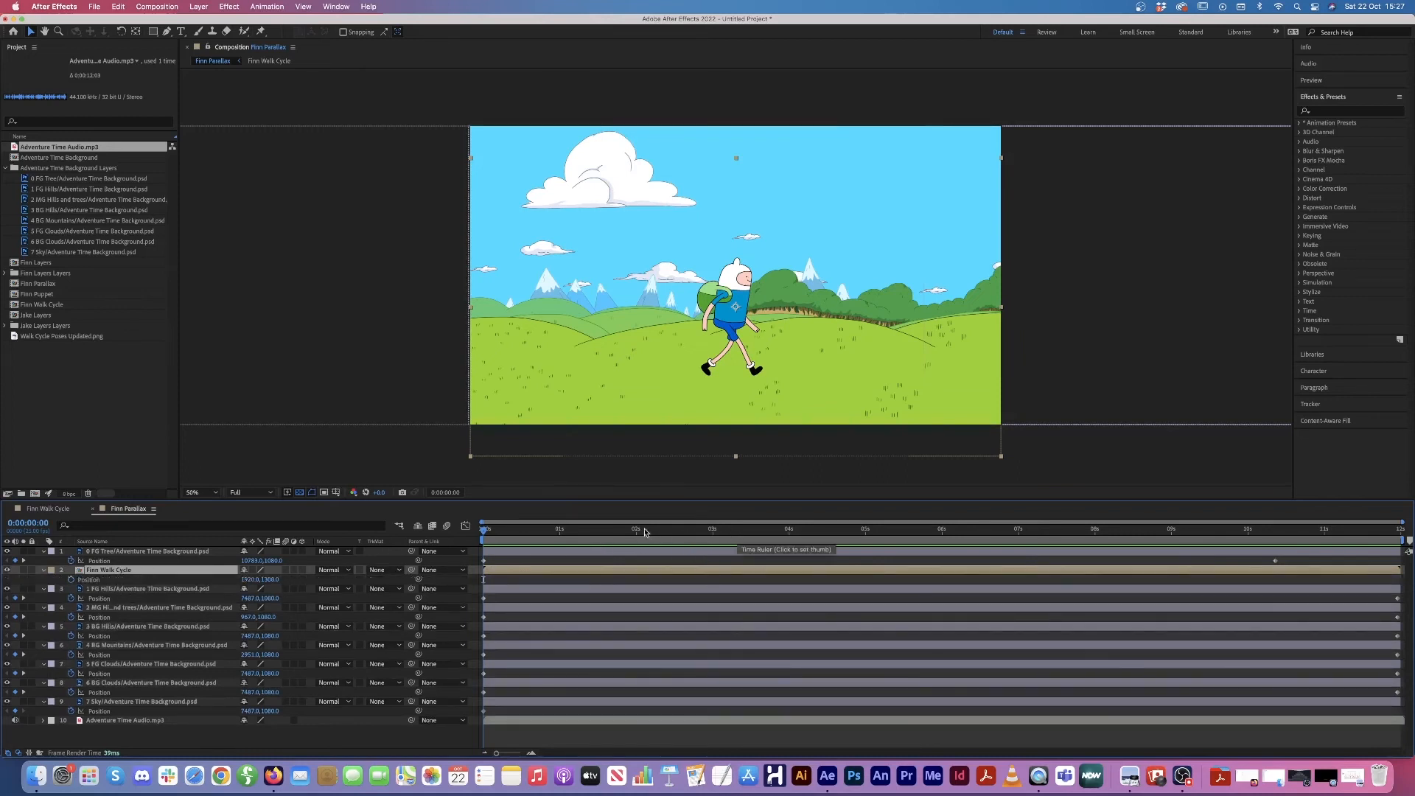
click(790, 530)
drag(787, 532, 637, 524)
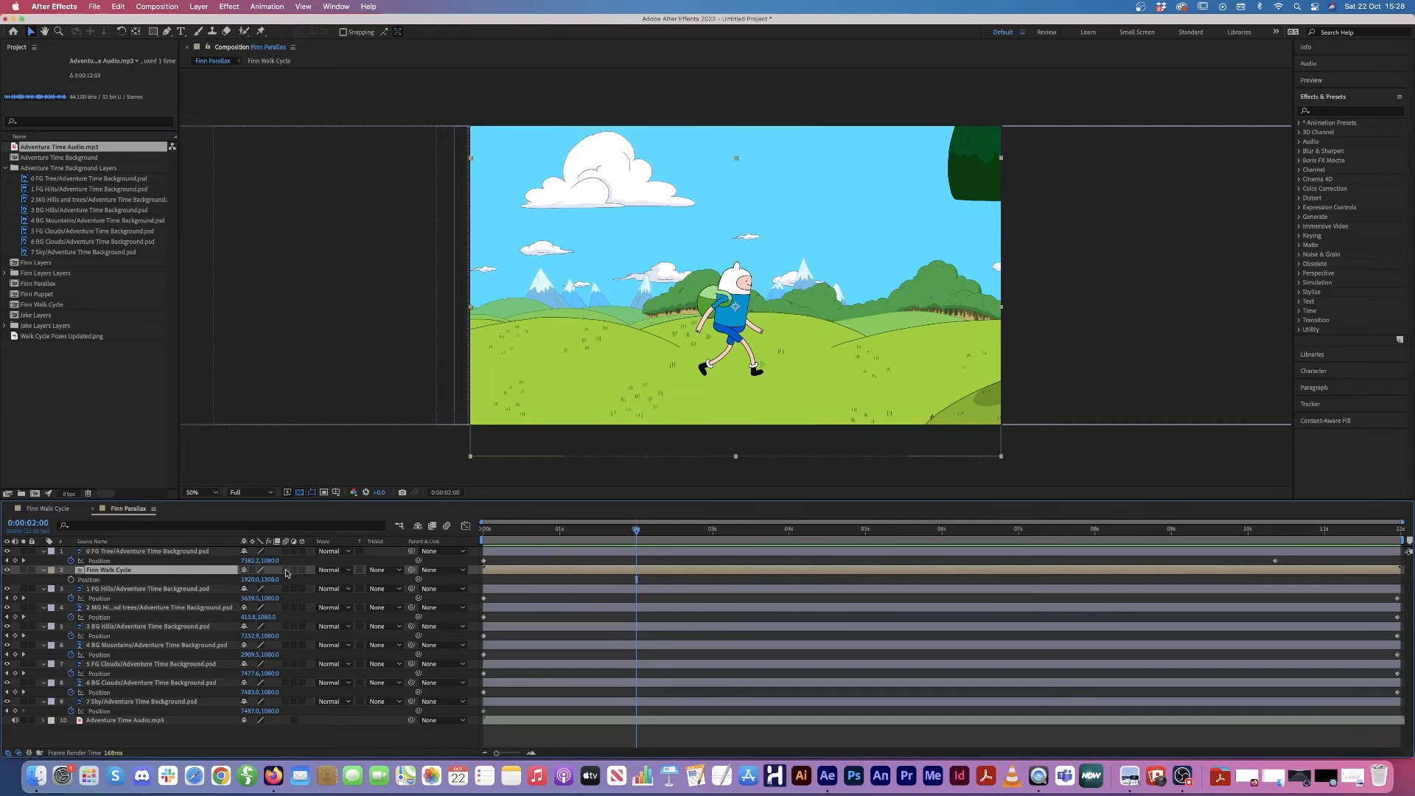
click(72, 580)
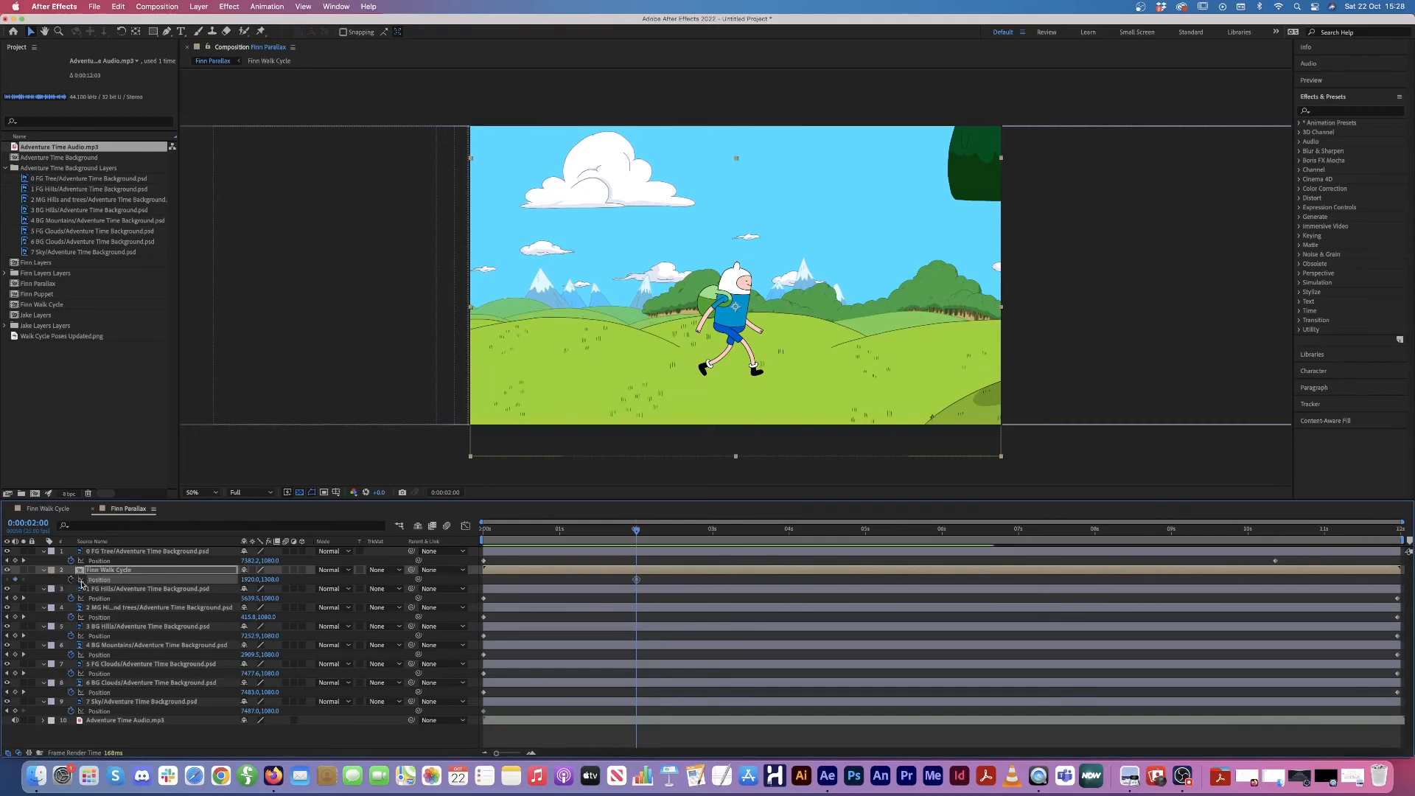
click(488, 529)
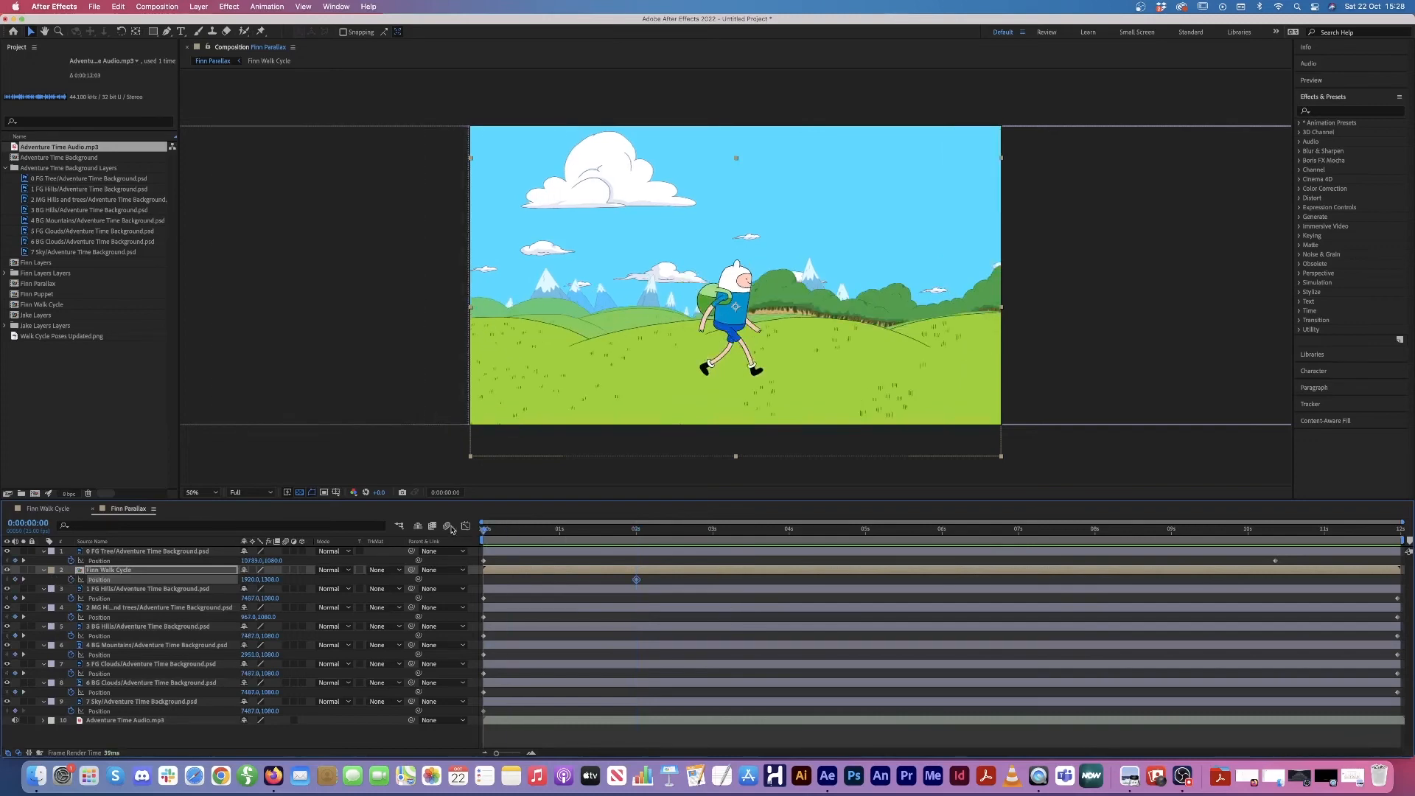
drag(784, 334, 400, 326)
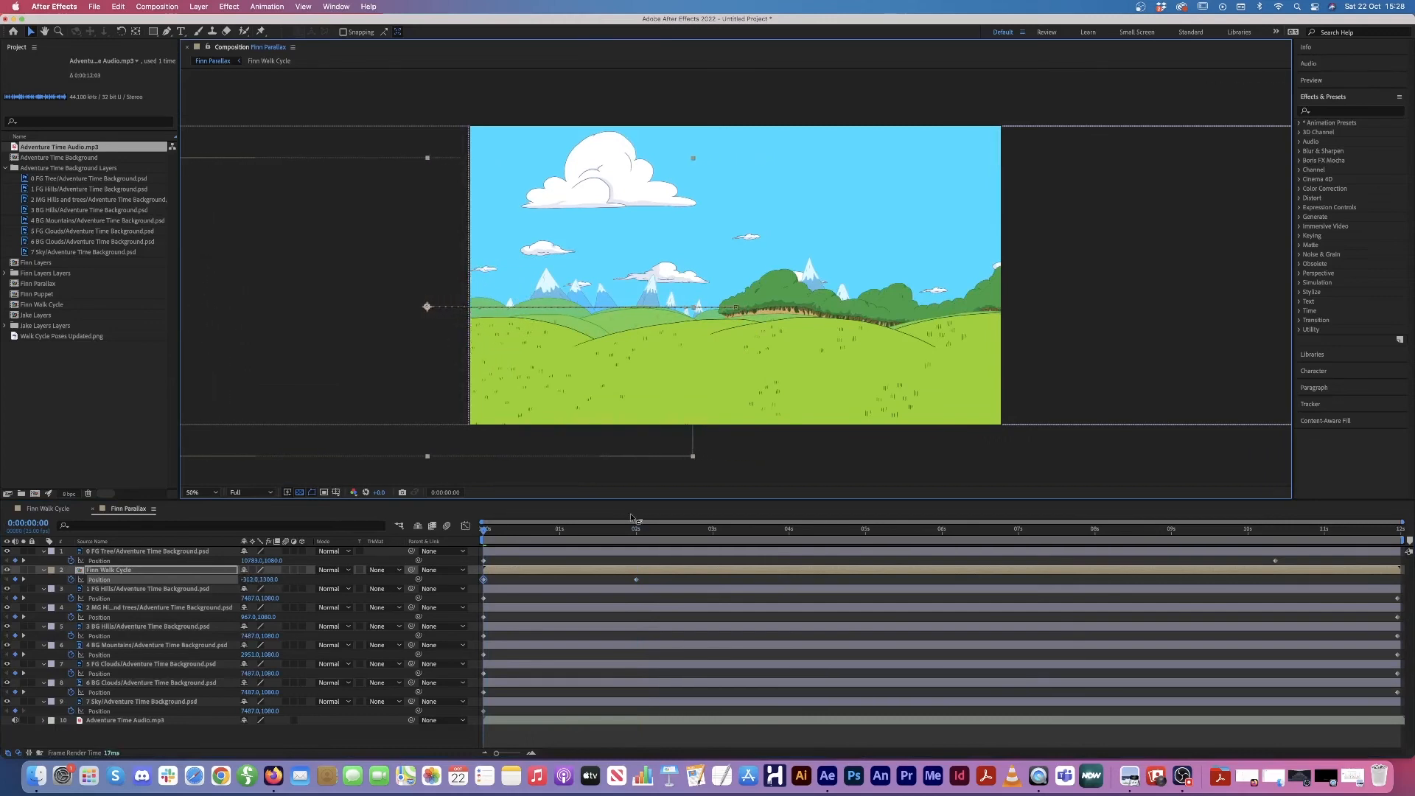
key(space)
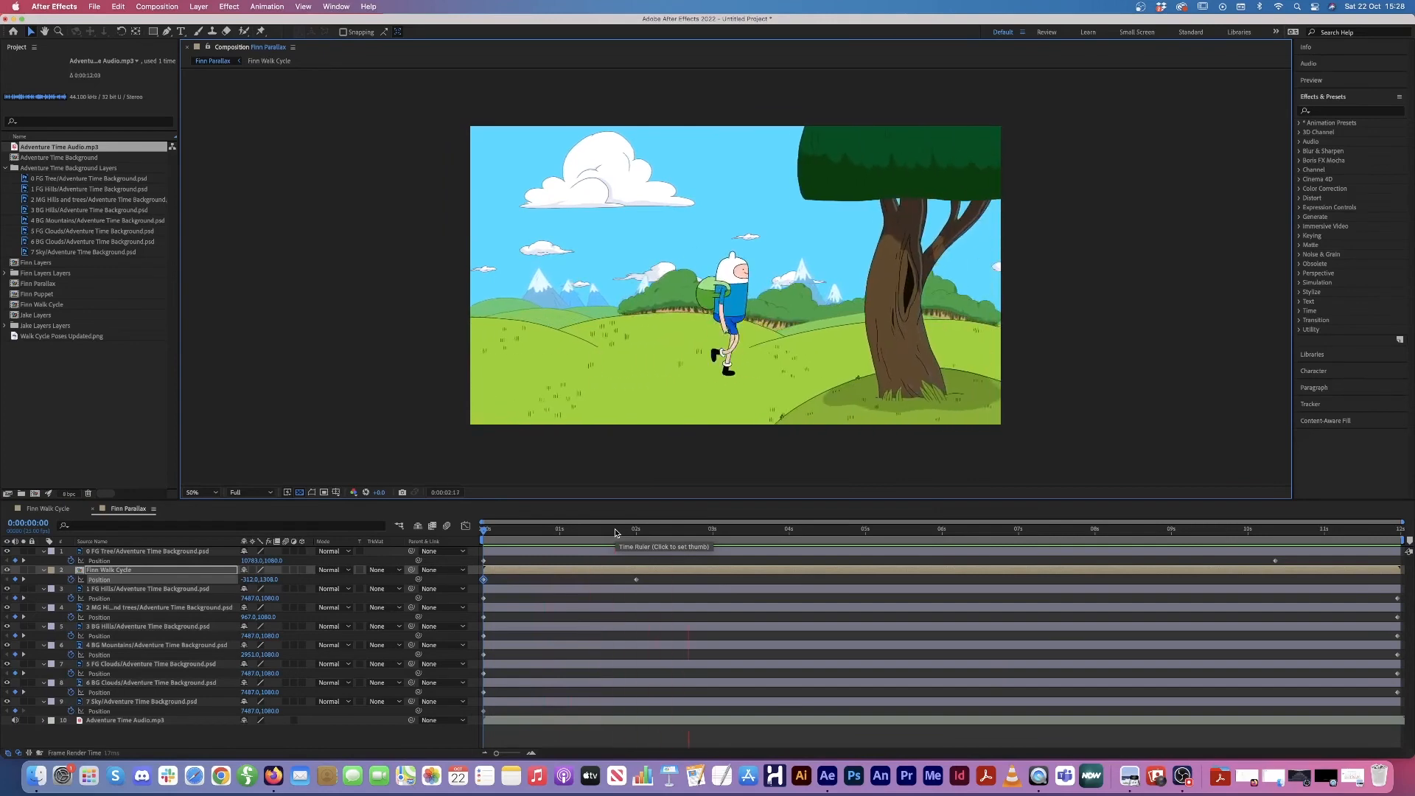
Step: Apply Easy Ease In to the Finn Walk Cycle position keyframe at 0:00:02:00, then preview from the first frame
mouse_move(653, 532)
mouse_down()
mouse_move(482, 538)
mouse_move(658, 550)
mouse_move(646, 553)
mouse_up()
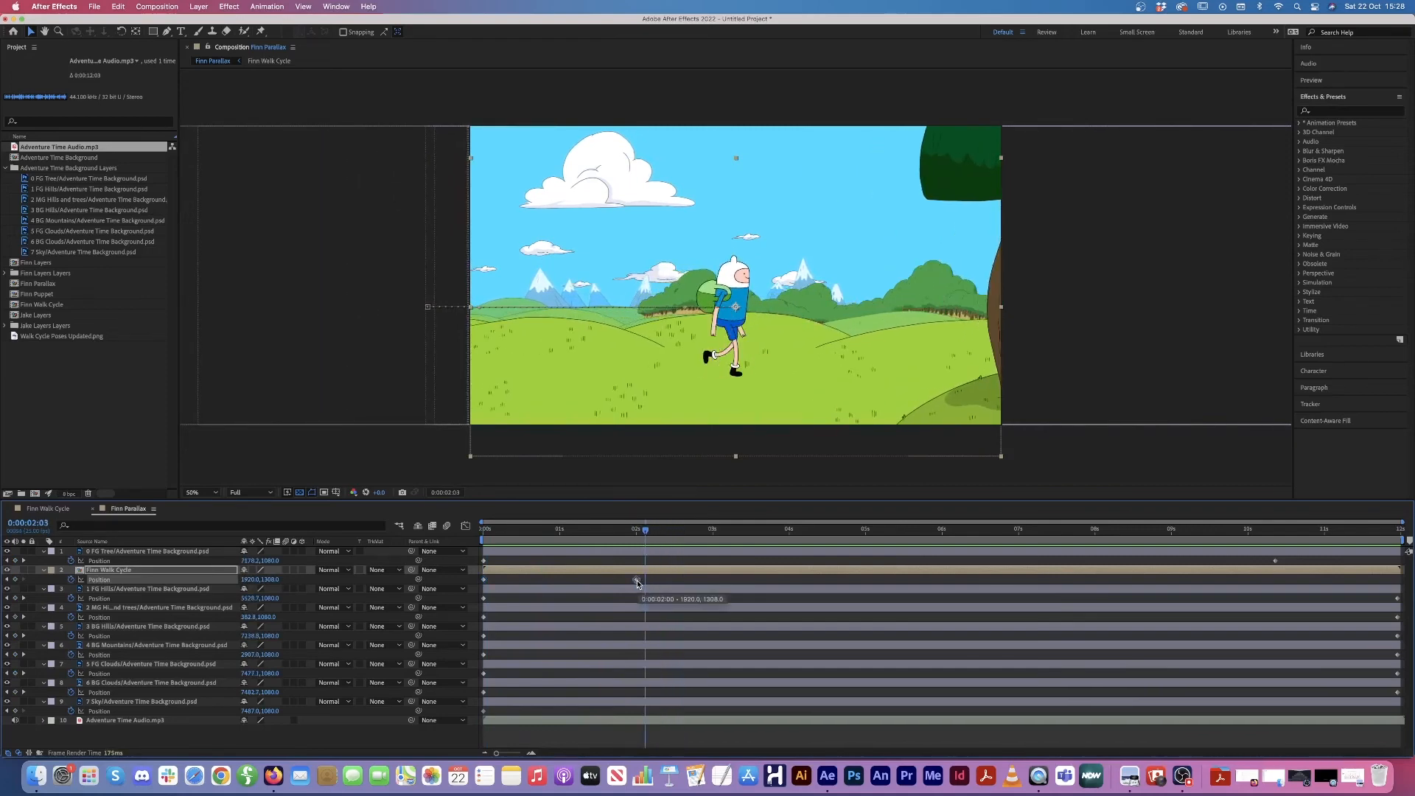
right_click(638, 582)
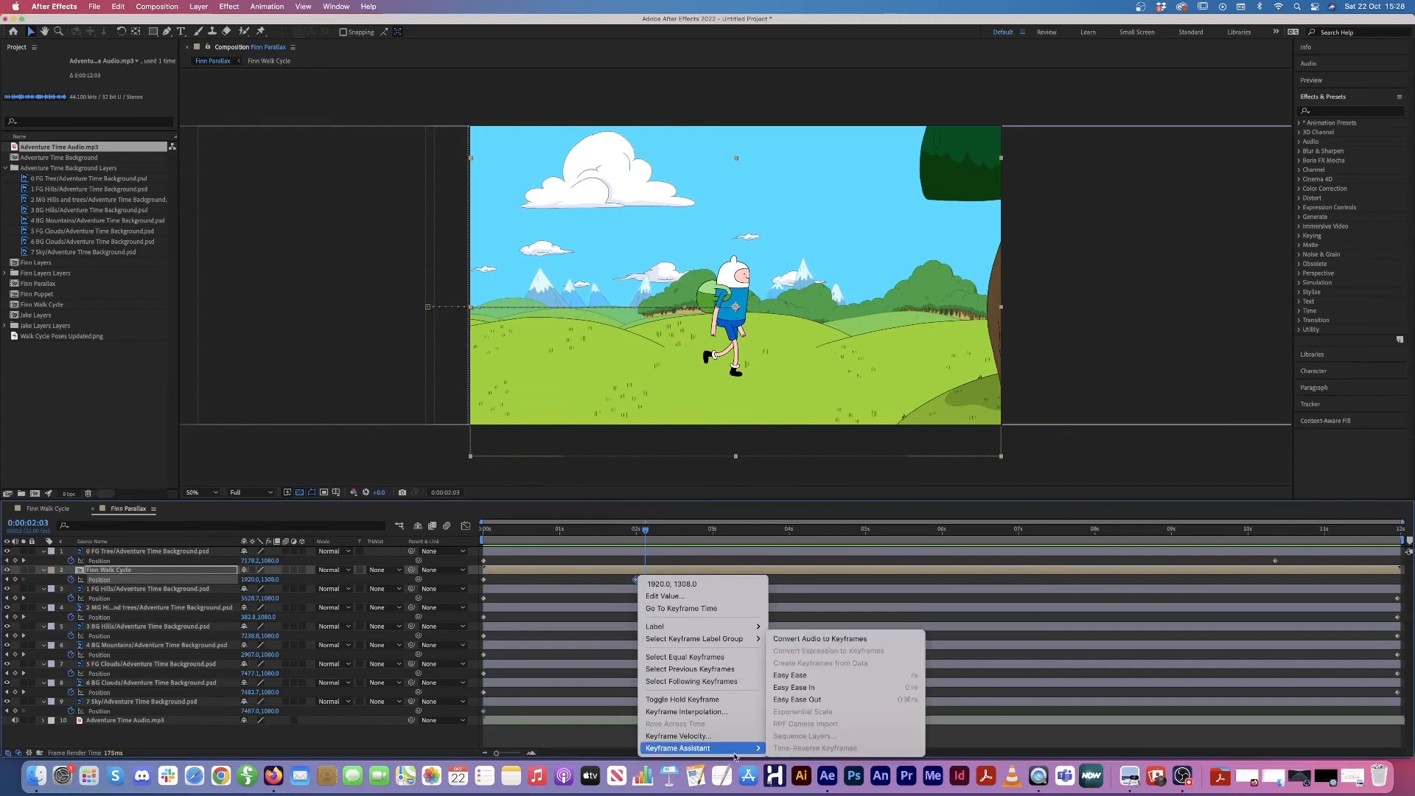
mouse_move(738, 749)
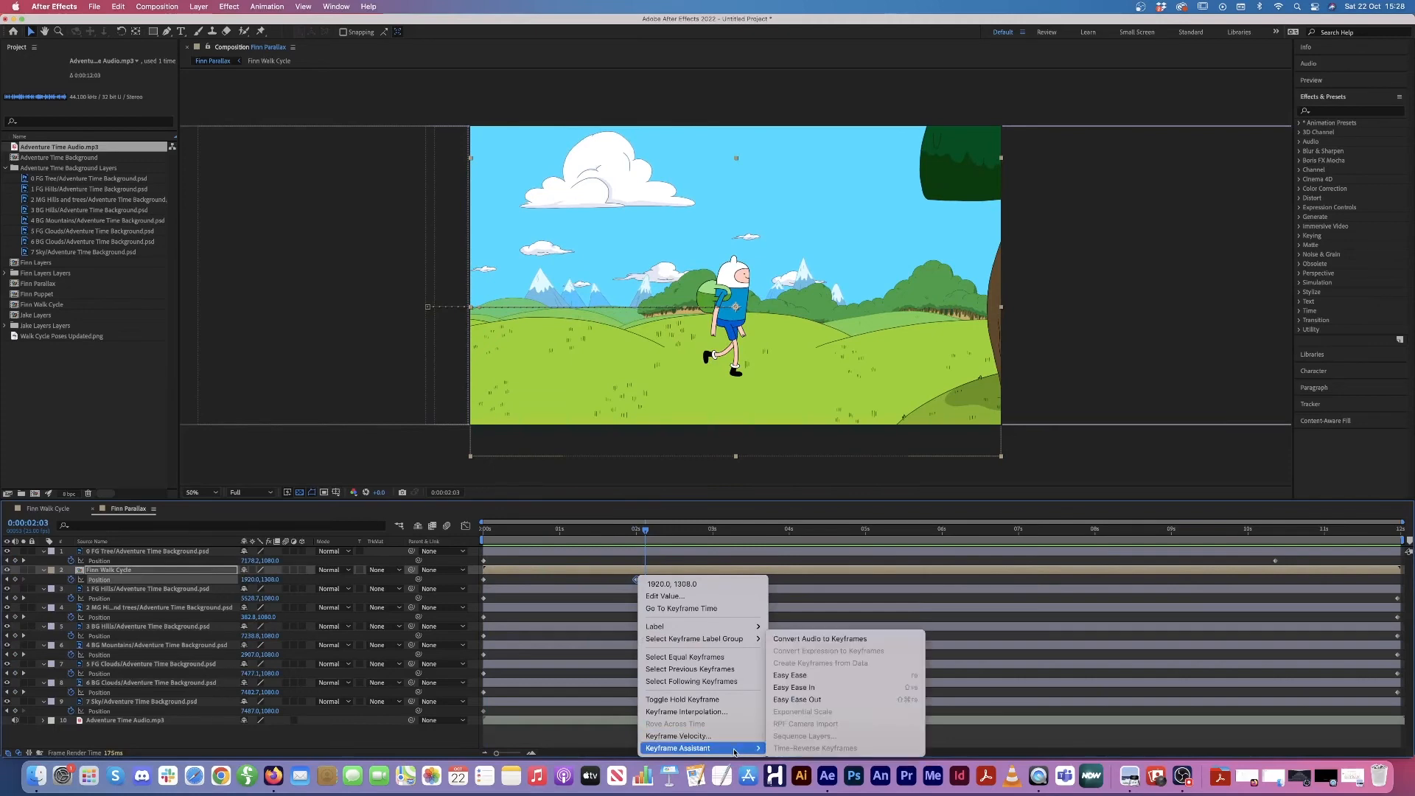
click(823, 689)
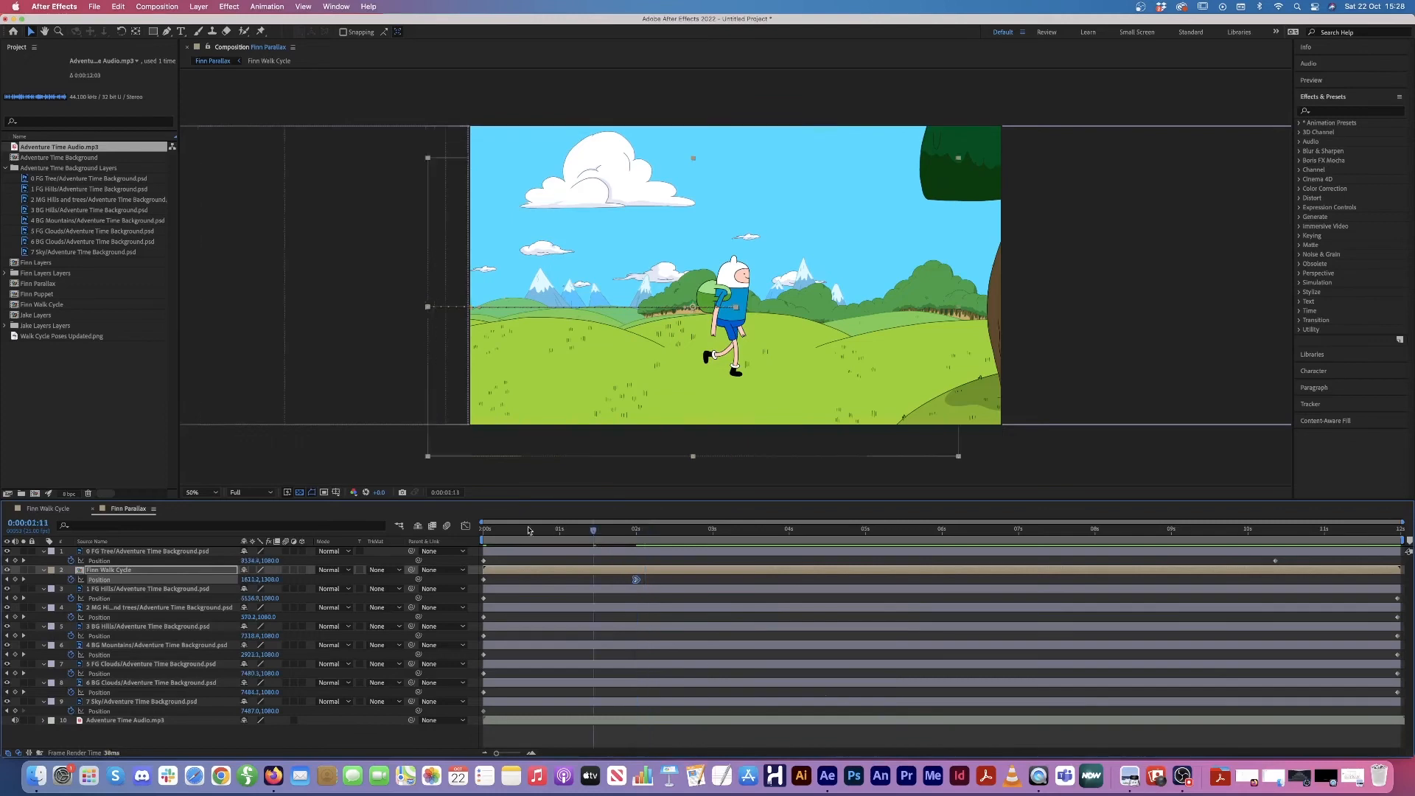
key(Home)
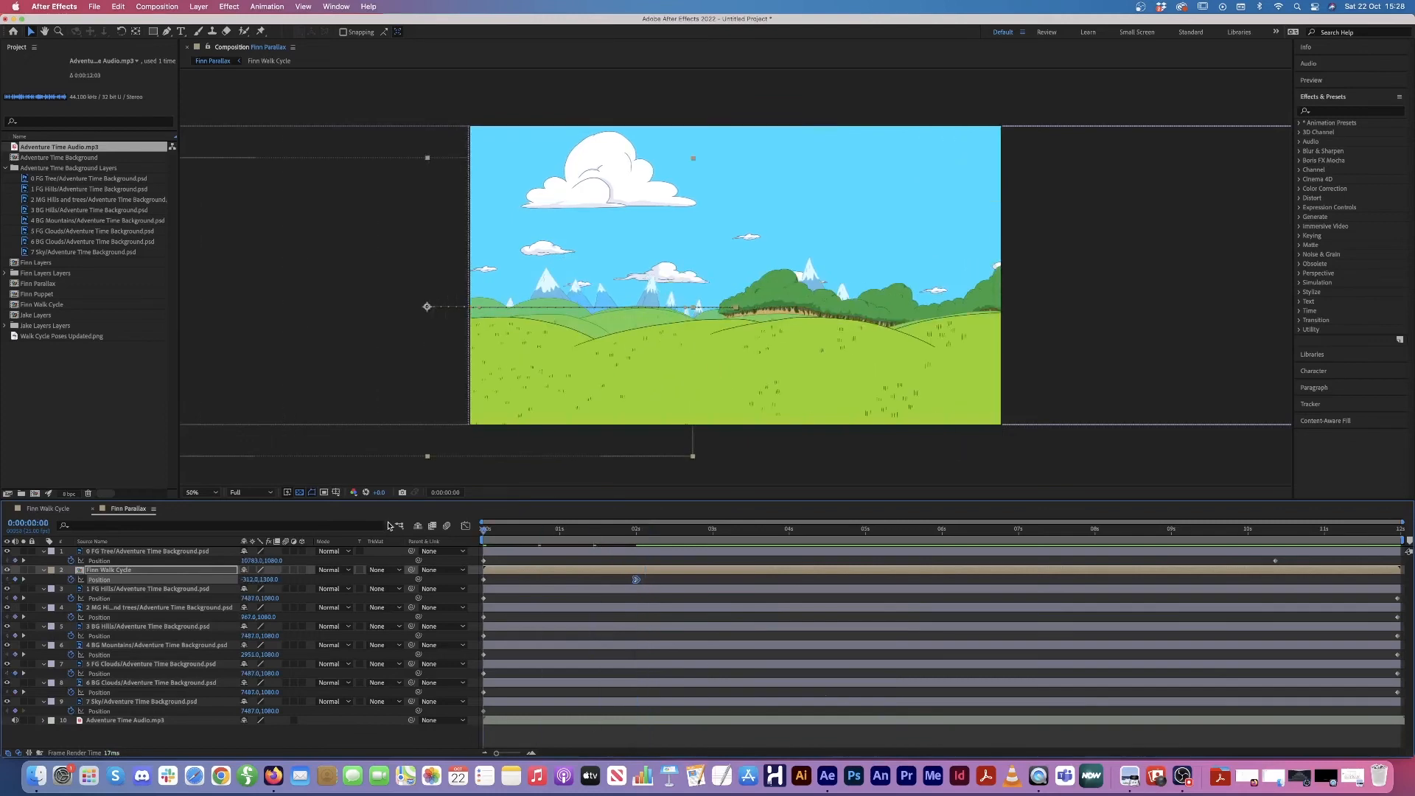
key(space)
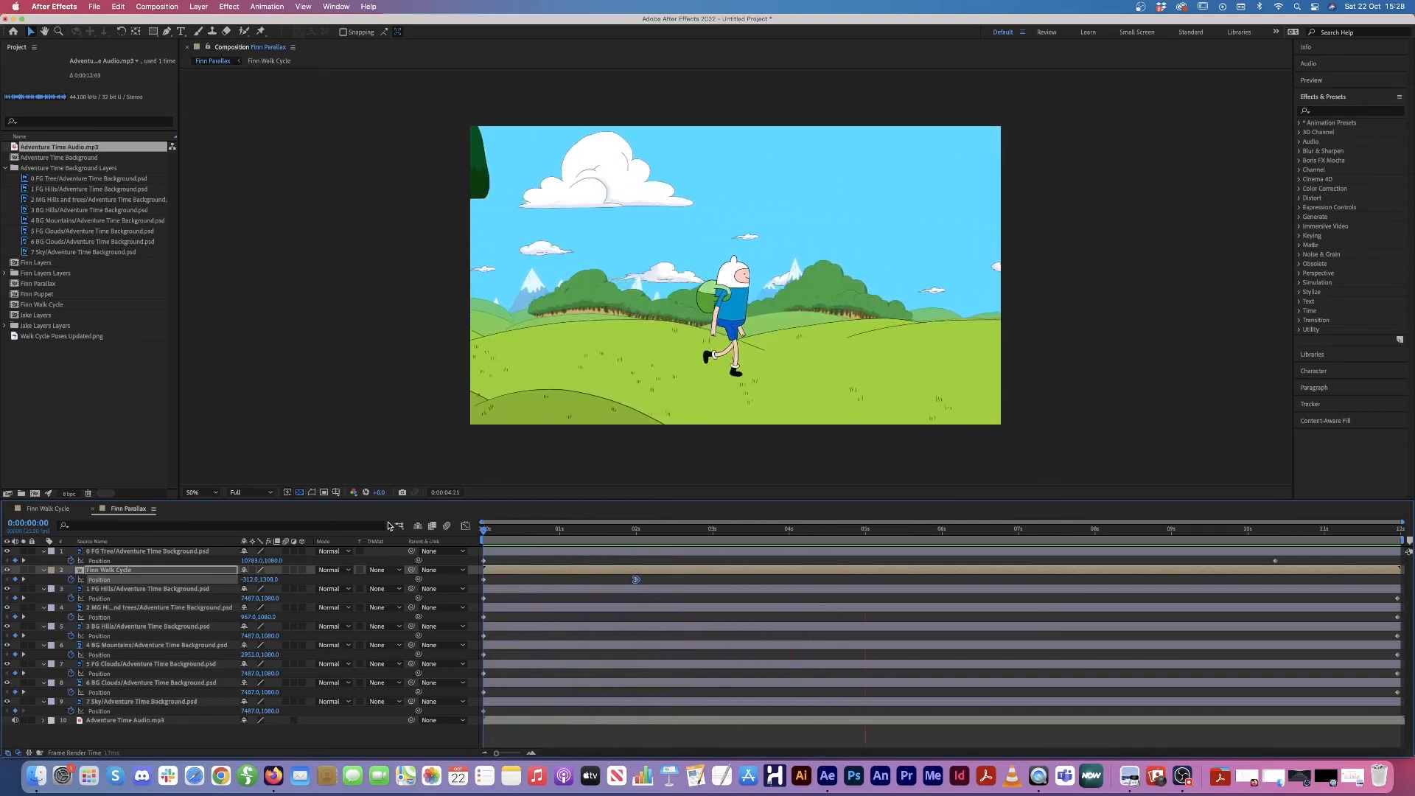
key(space)
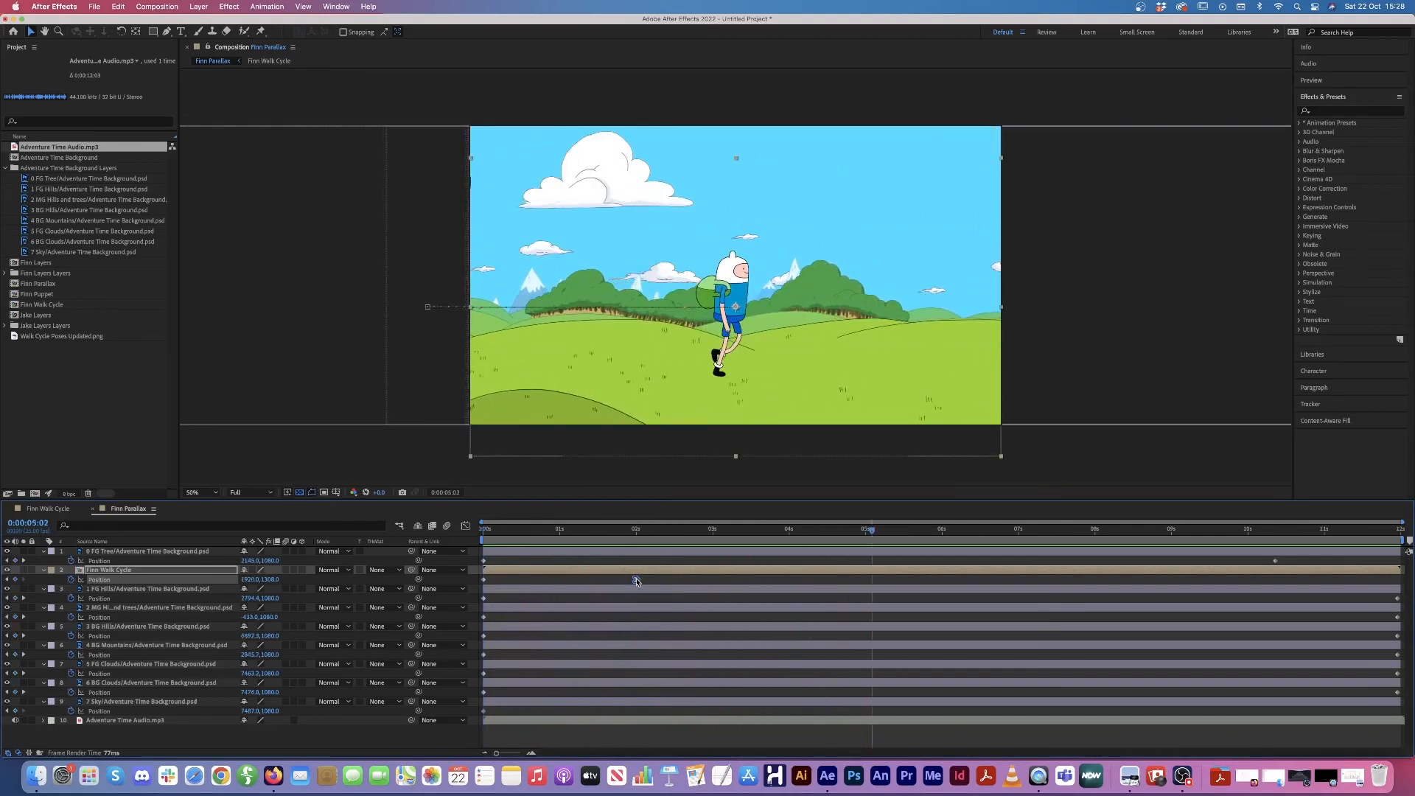
Step: Move the Finn Walk Cycle's eased position keyframe to 0:00:04:00 and preview his slower entrance from the first frame
drag(637, 582, 728, 584)
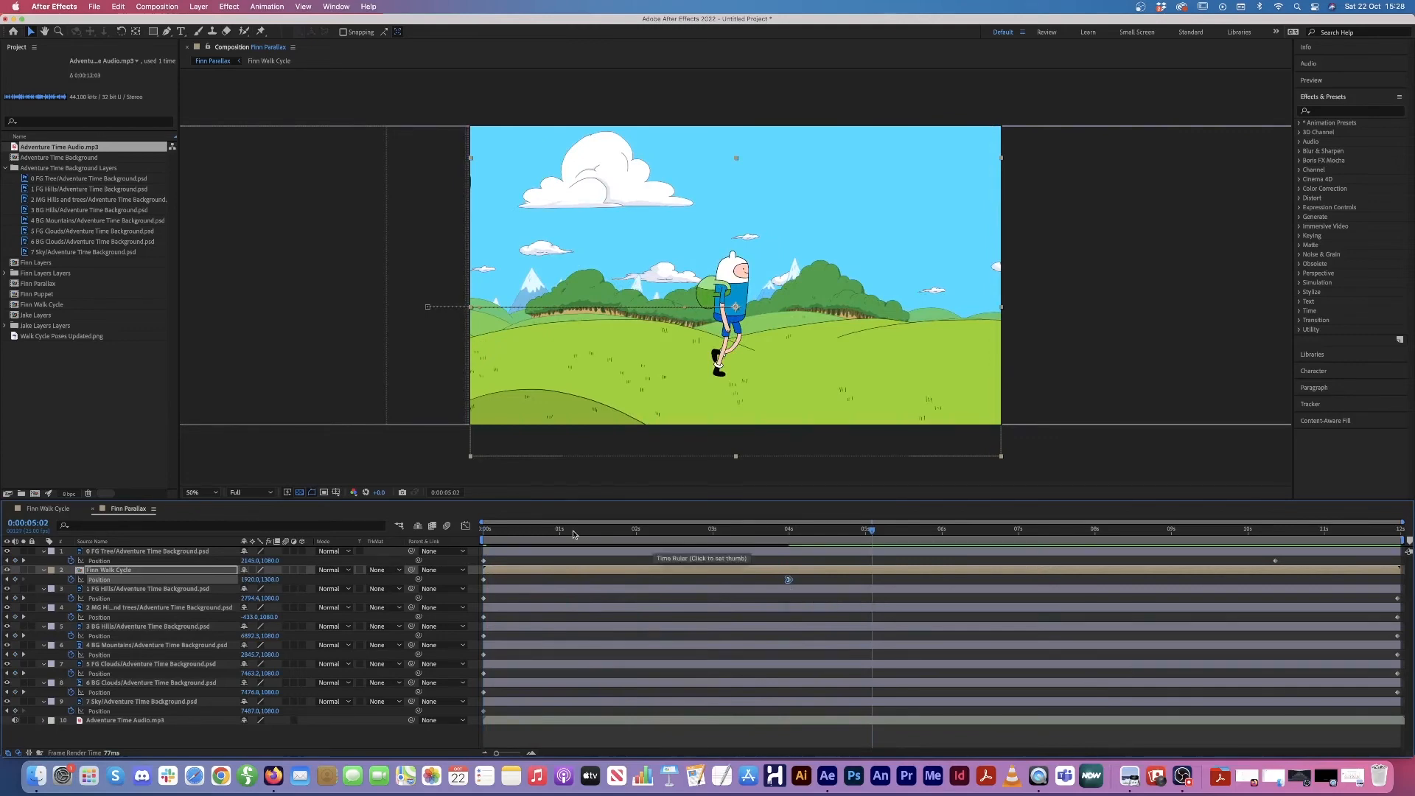
key(Home)
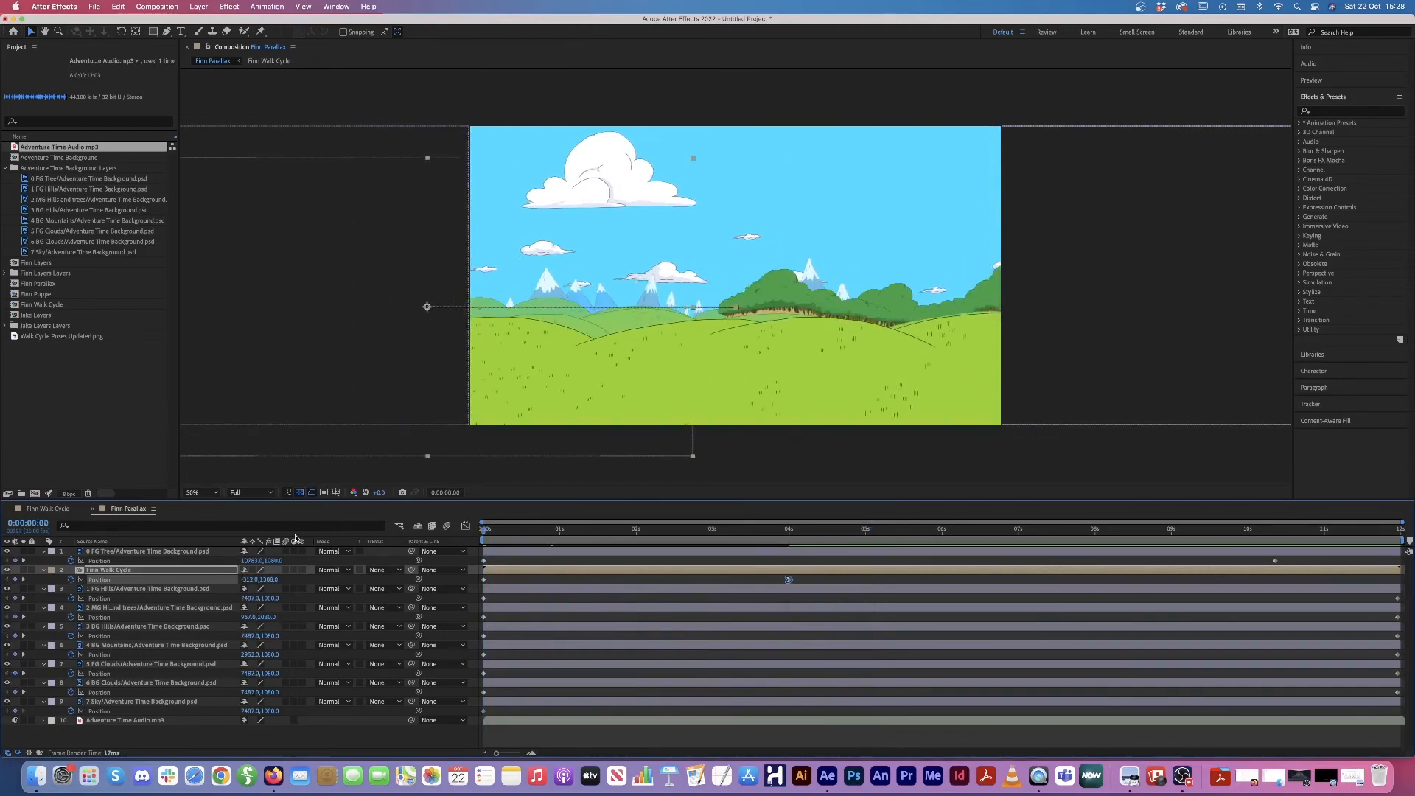
key(space)
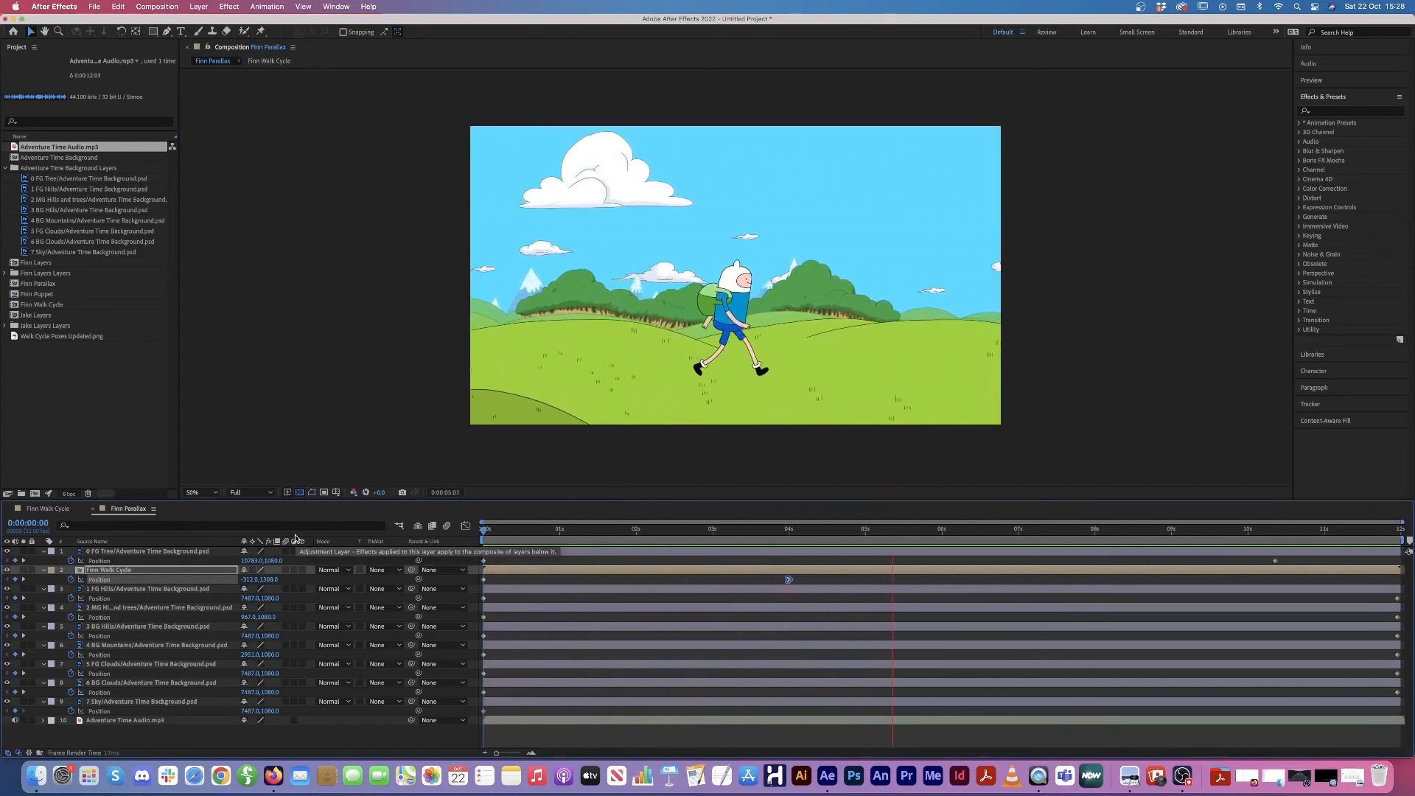
key(space)
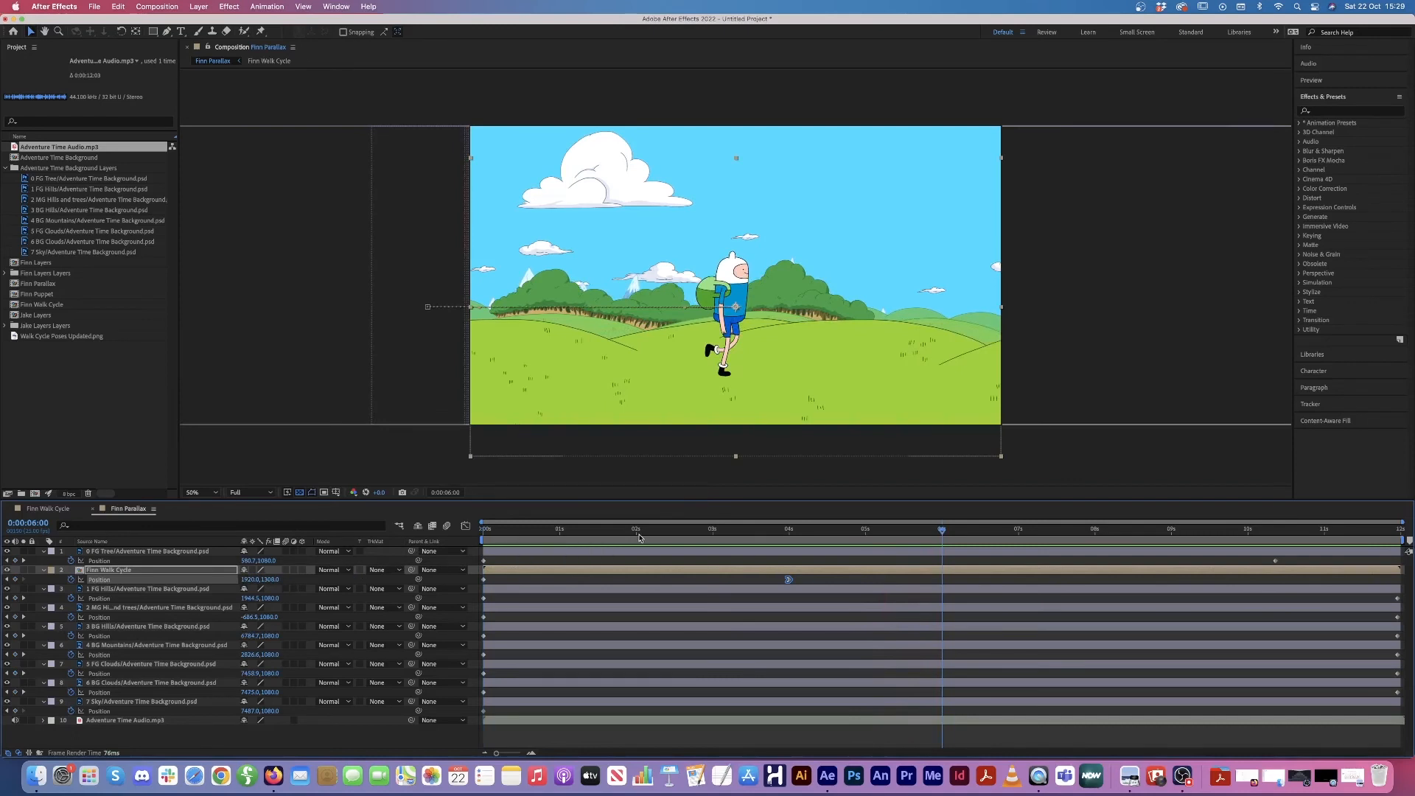
drag(535, 530, 931, 556)
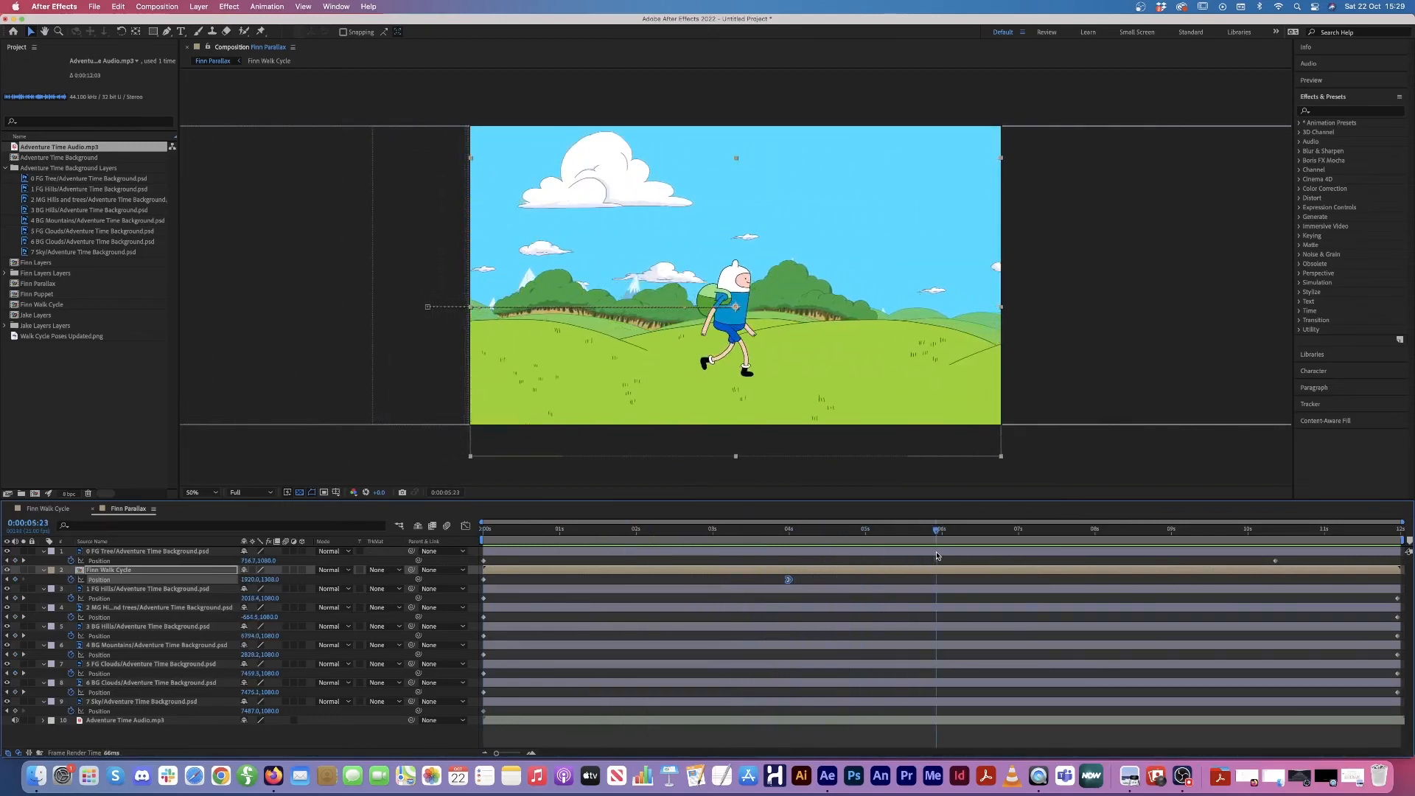
Step: Shift both 0 FG Tree position keyframes together so the first falls at 0:00:04:00, then preview from the first frame
click(103, 562)
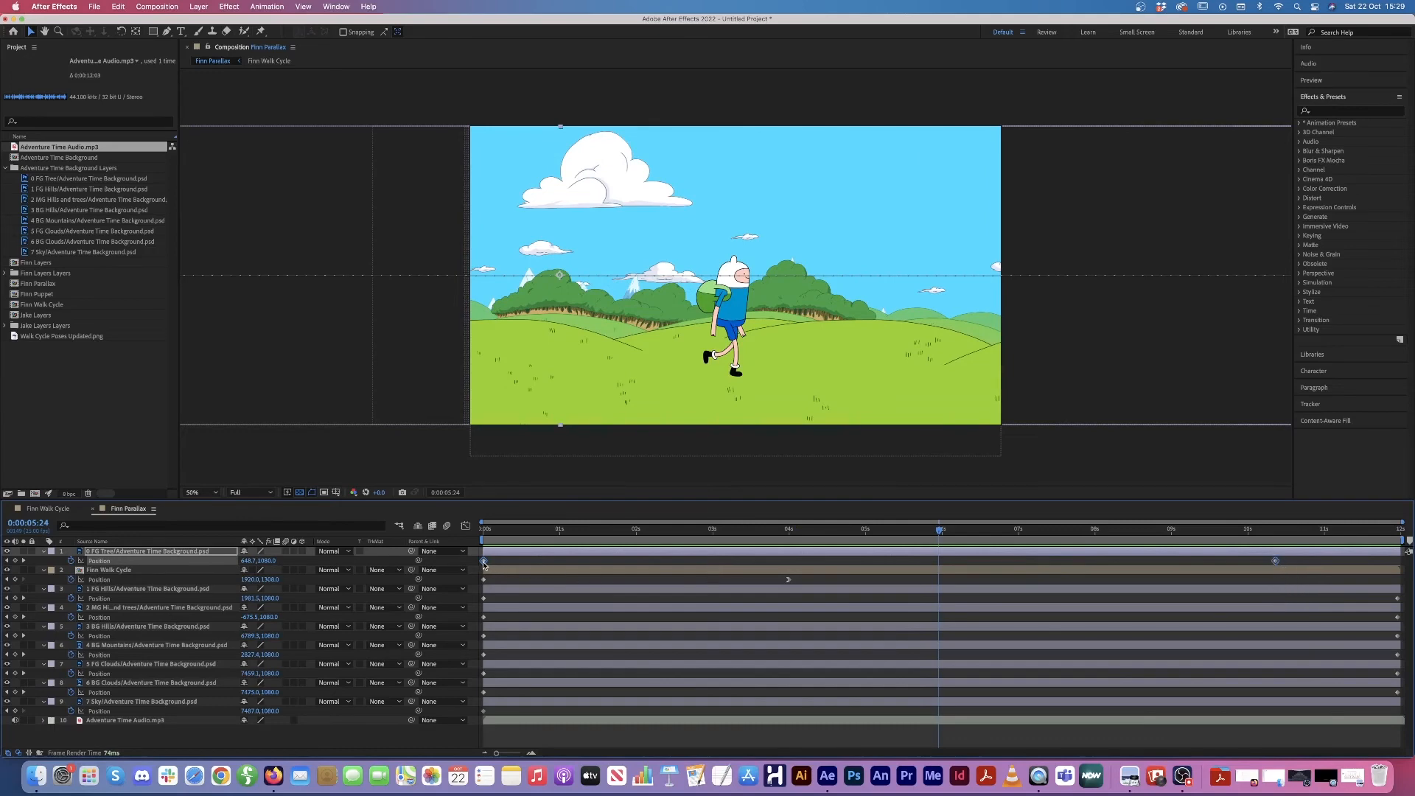
drag(484, 561, 776, 568)
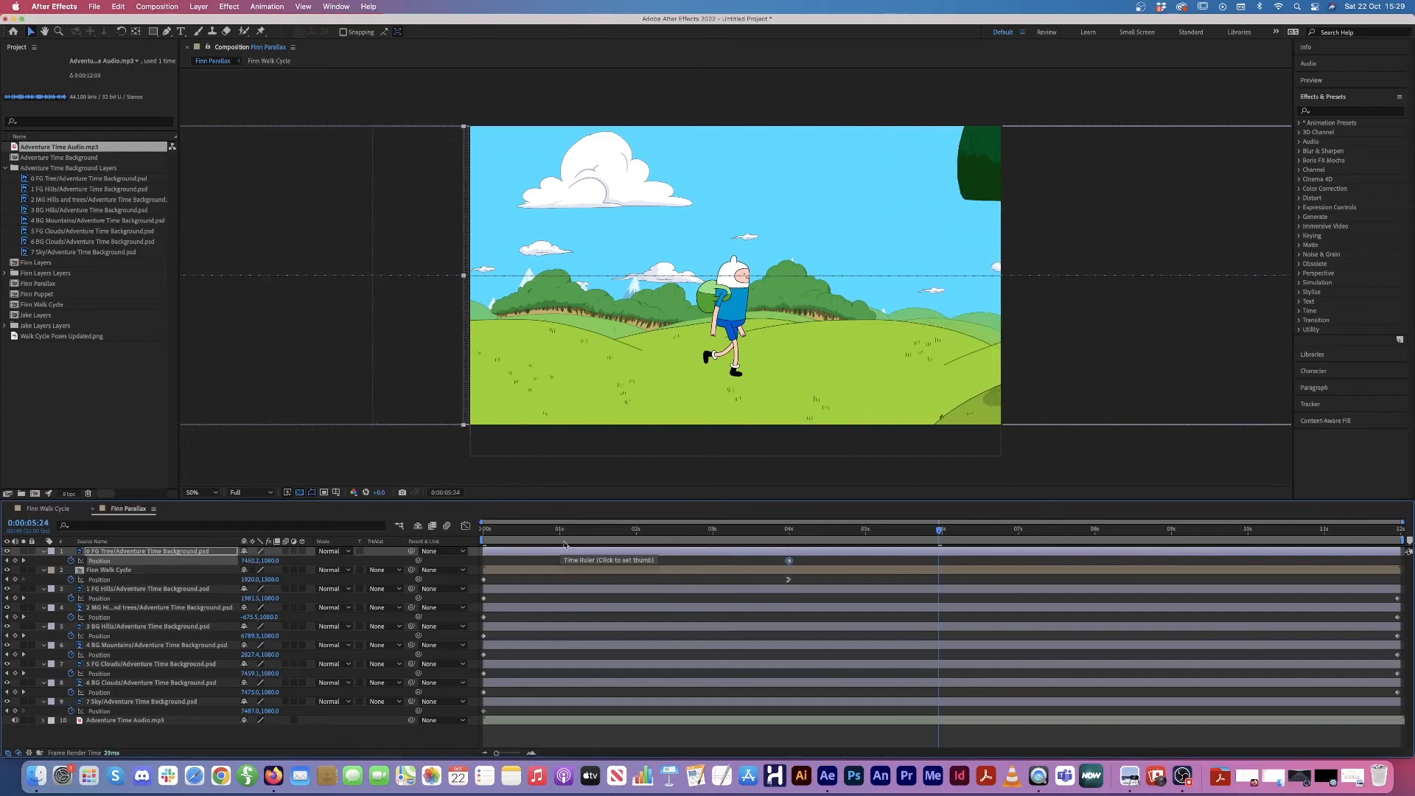
drag(544, 533, 352, 534)
key(space)
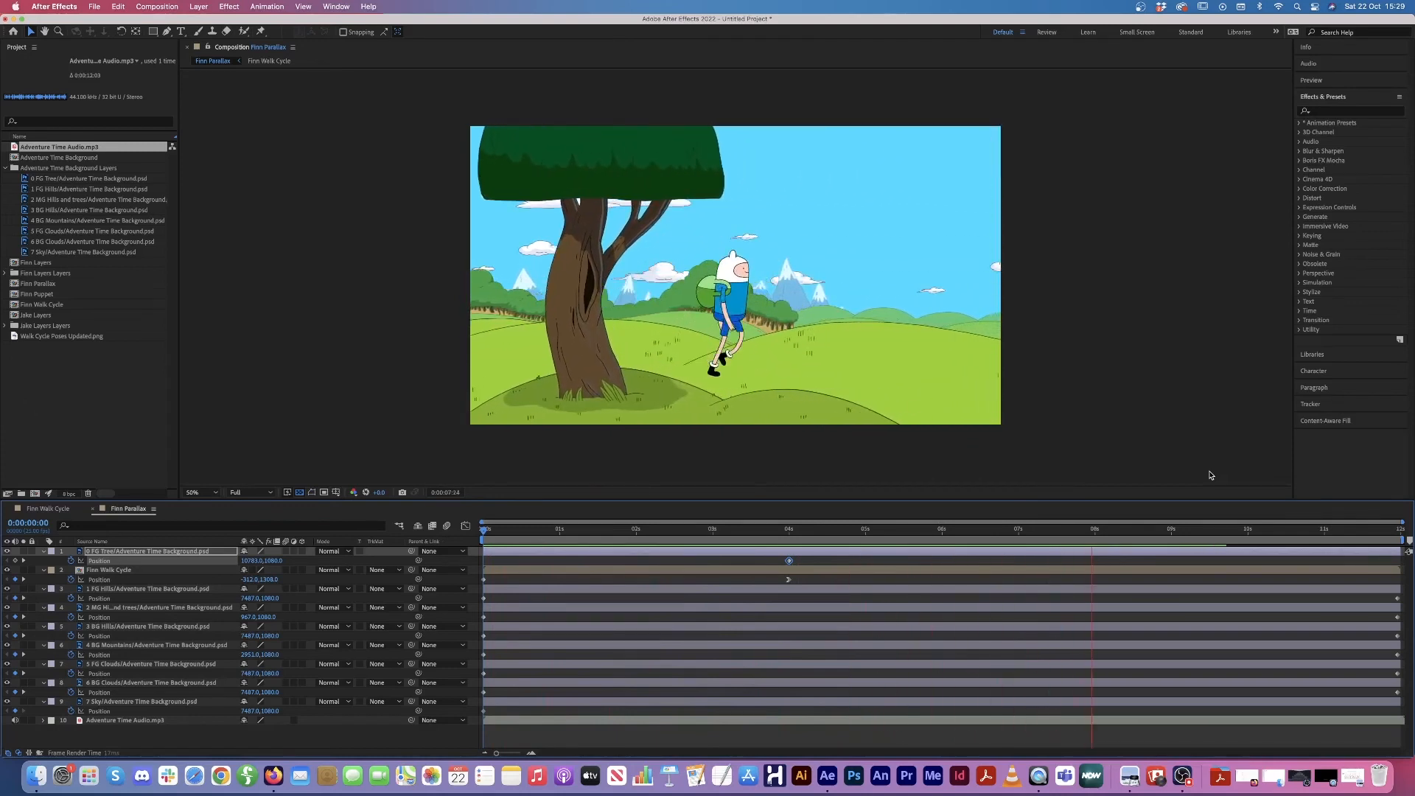
key(space)
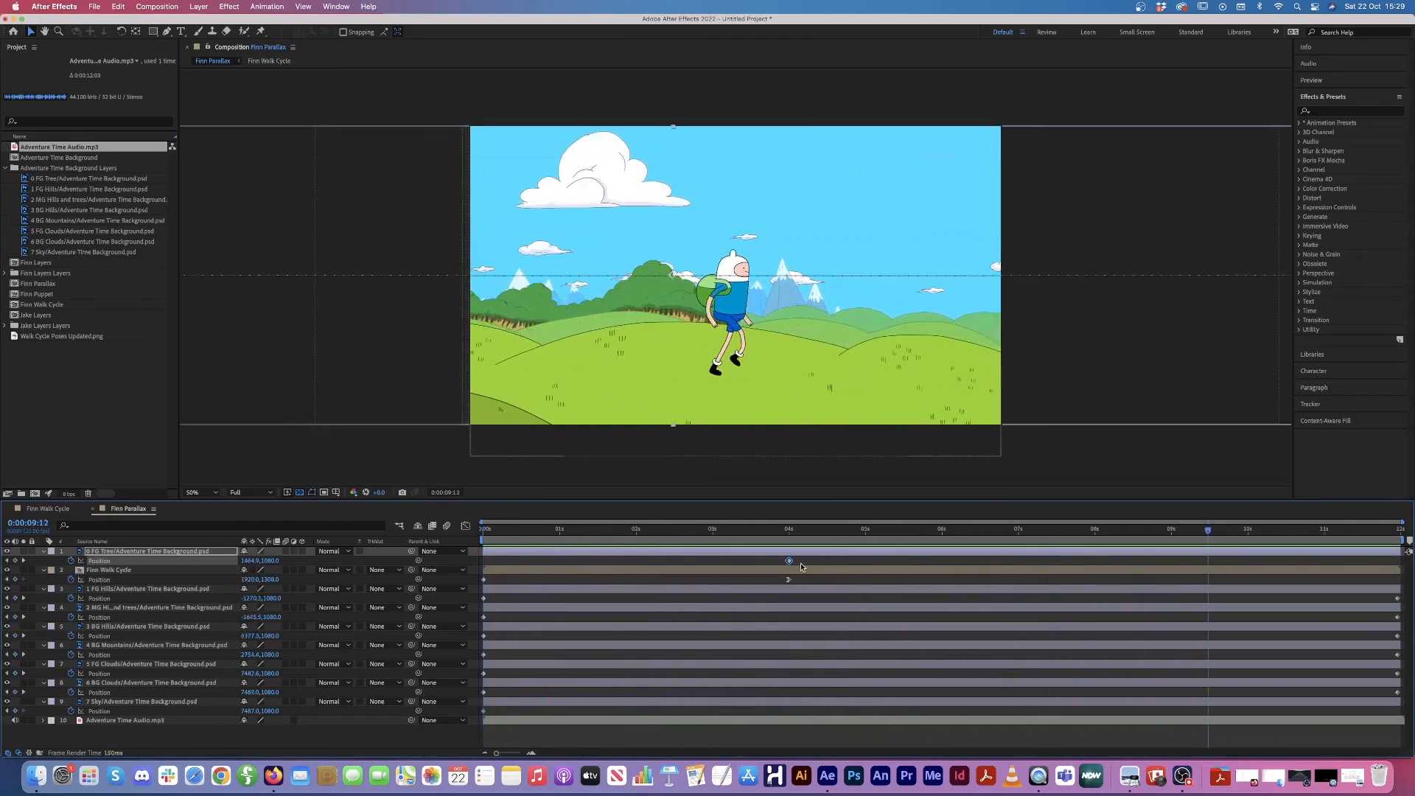
Step: Shift both 0 FG Tree position keyframes earlier so the first falls at 0:00:02:00, then preview from the first frame
drag(790, 561, 640, 567)
key(super+z)
drag(787, 561, 638, 565)
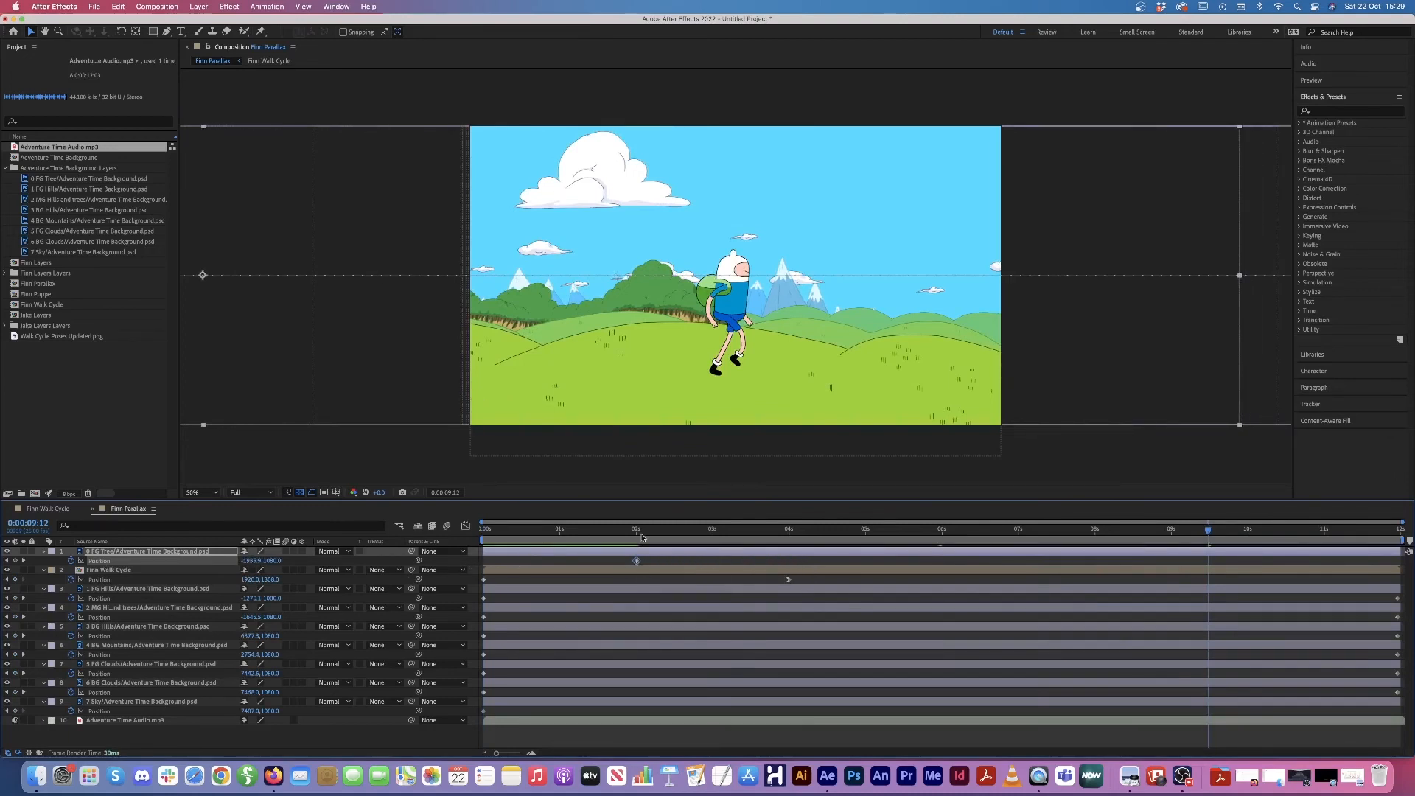
key(space)
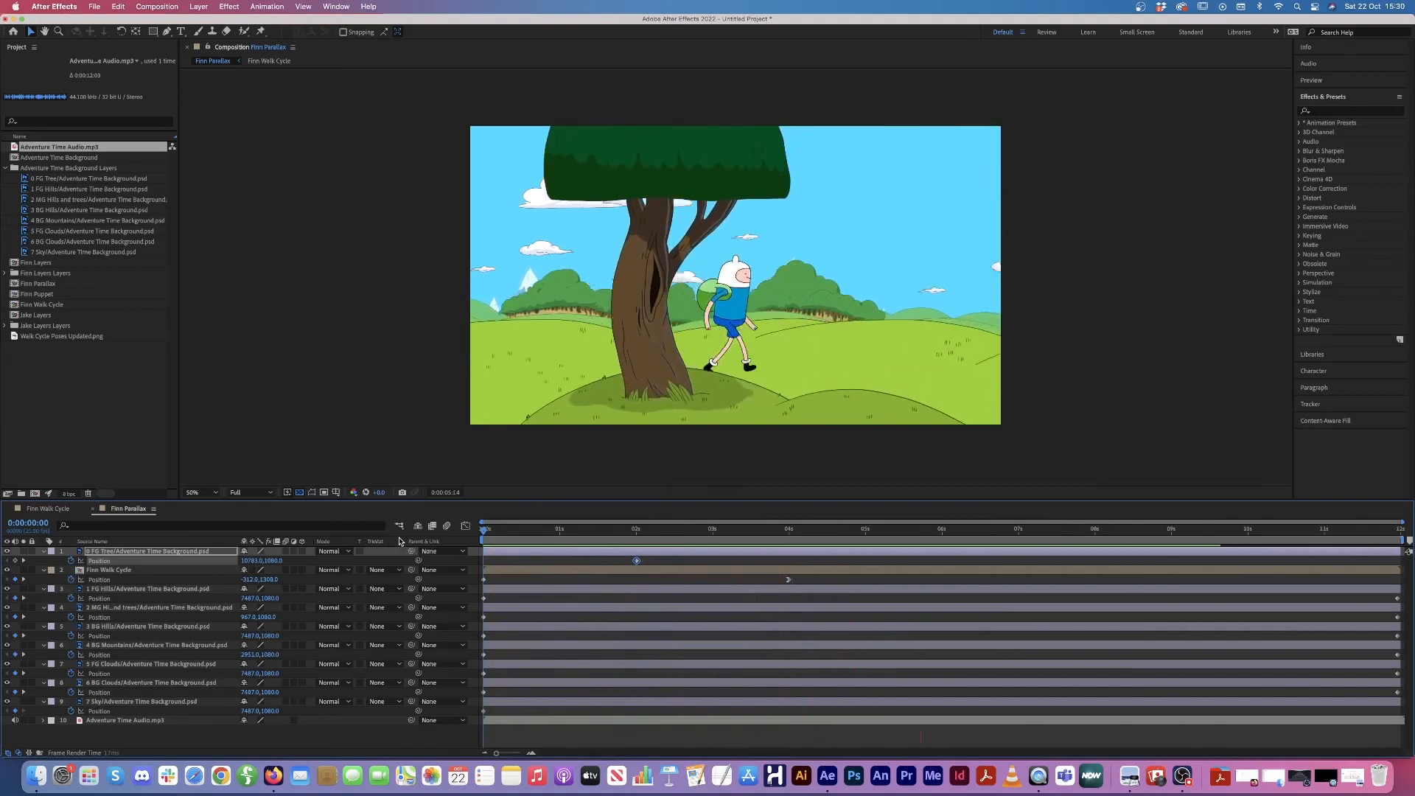
key(space)
key(space)
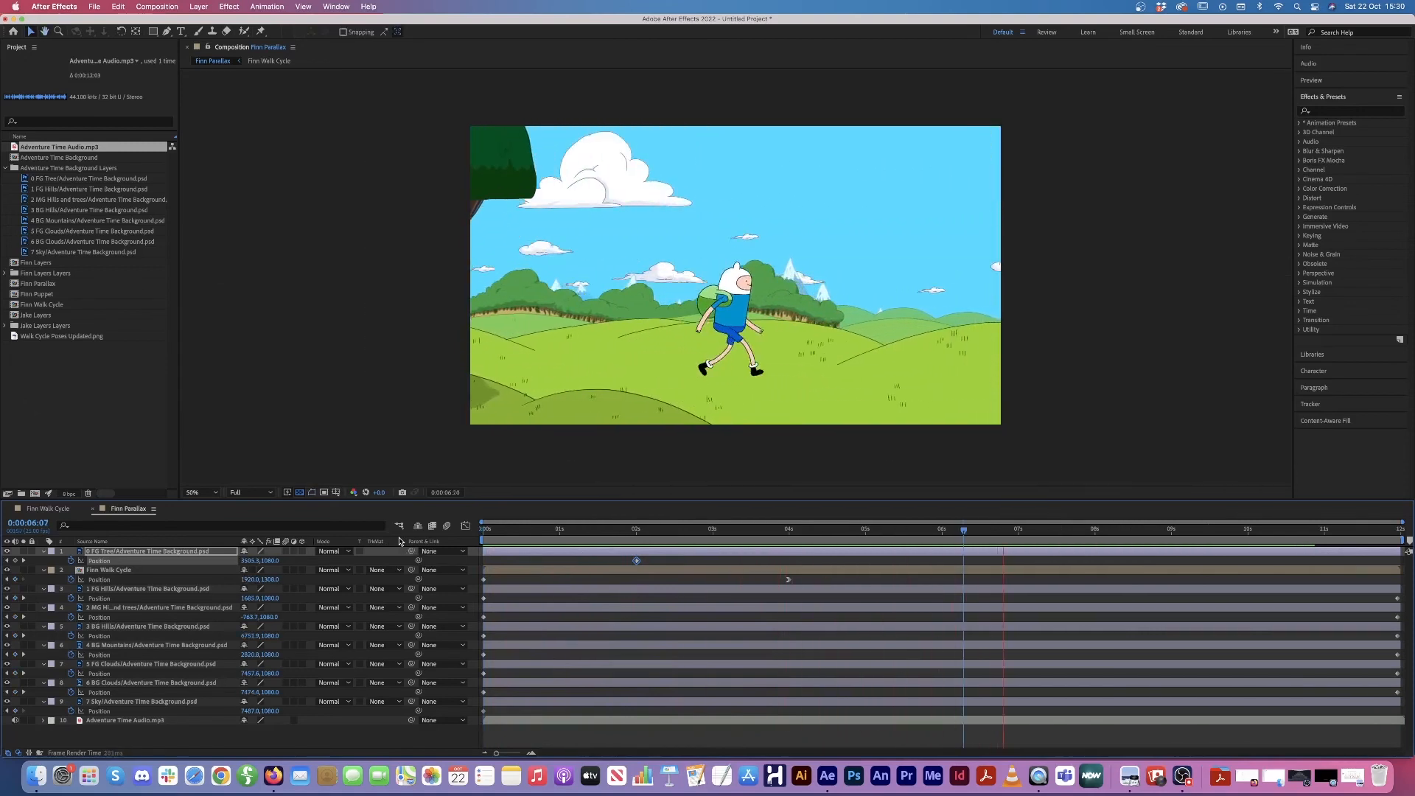
key(space)
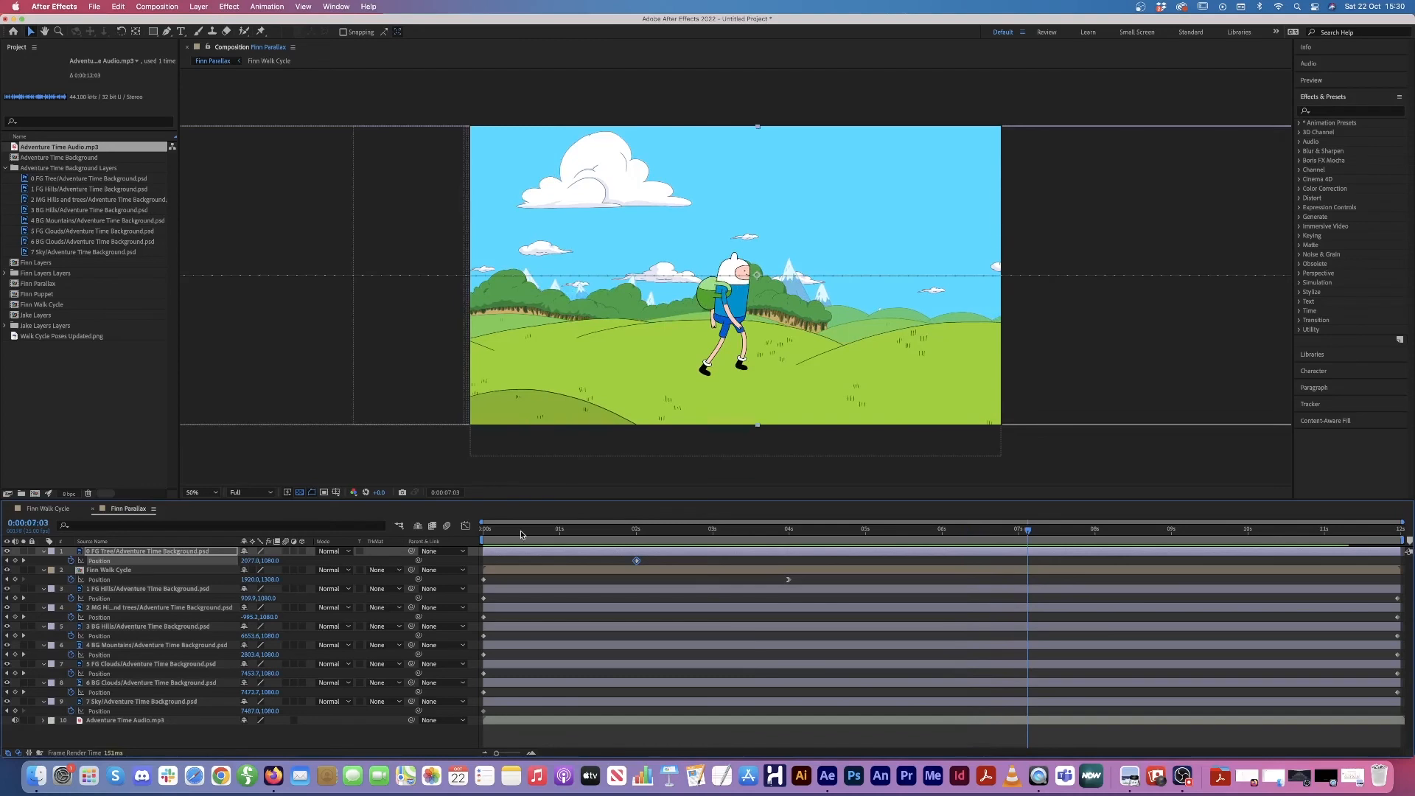
Step: Return to the first frame and collapse the keyframed properties of all Finn Parallax layers, leaving no layer selected
drag(521, 534, 373, 536)
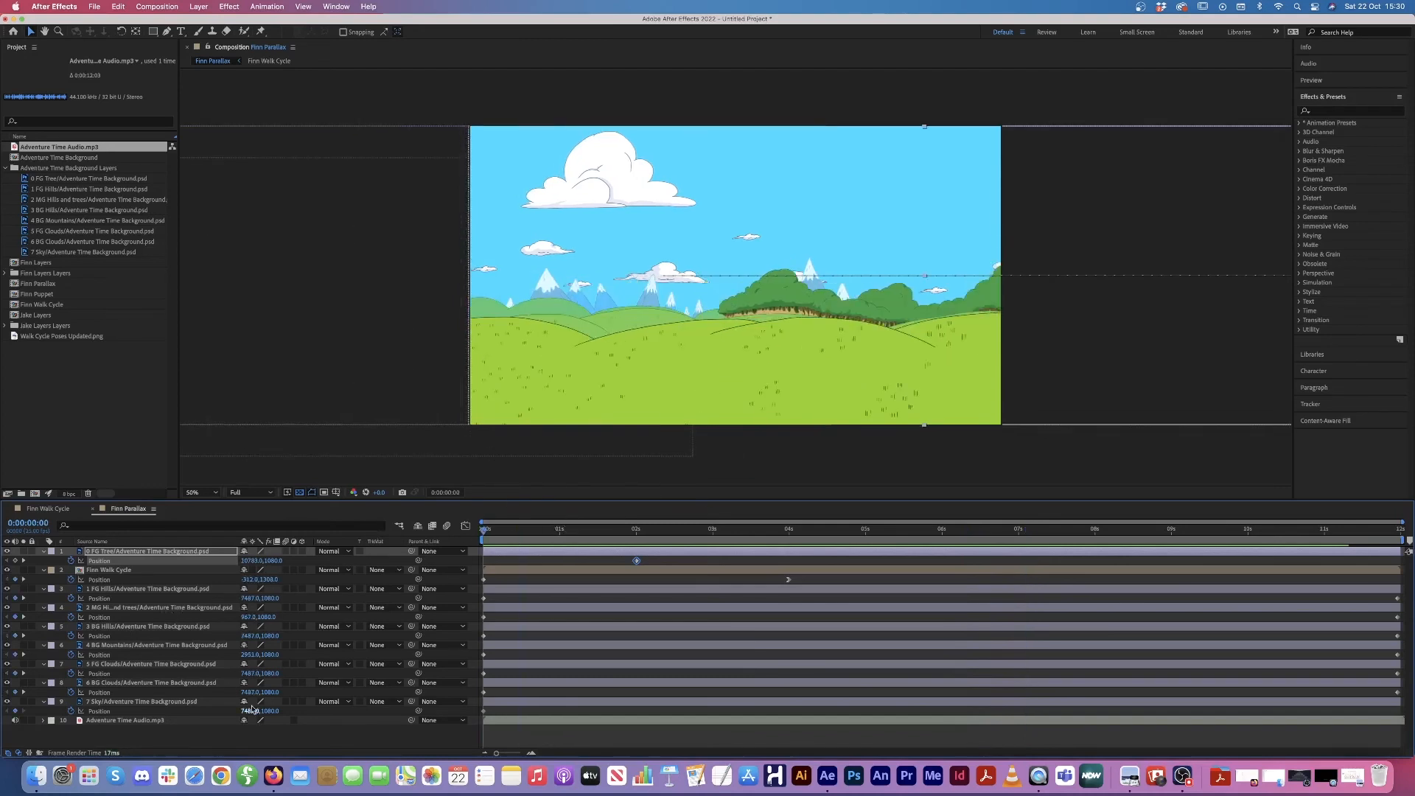
click(216, 734)
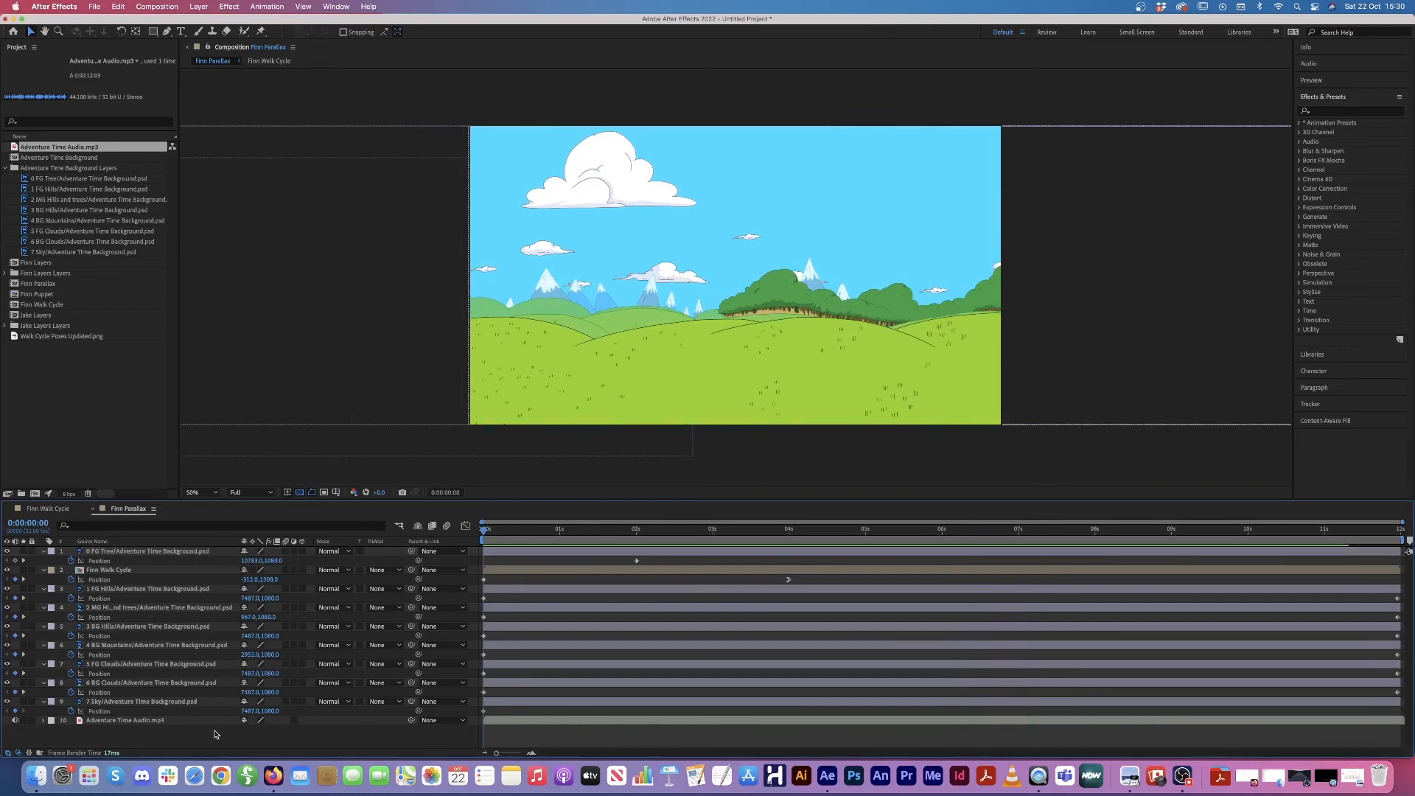
key(super+a)
key(u)
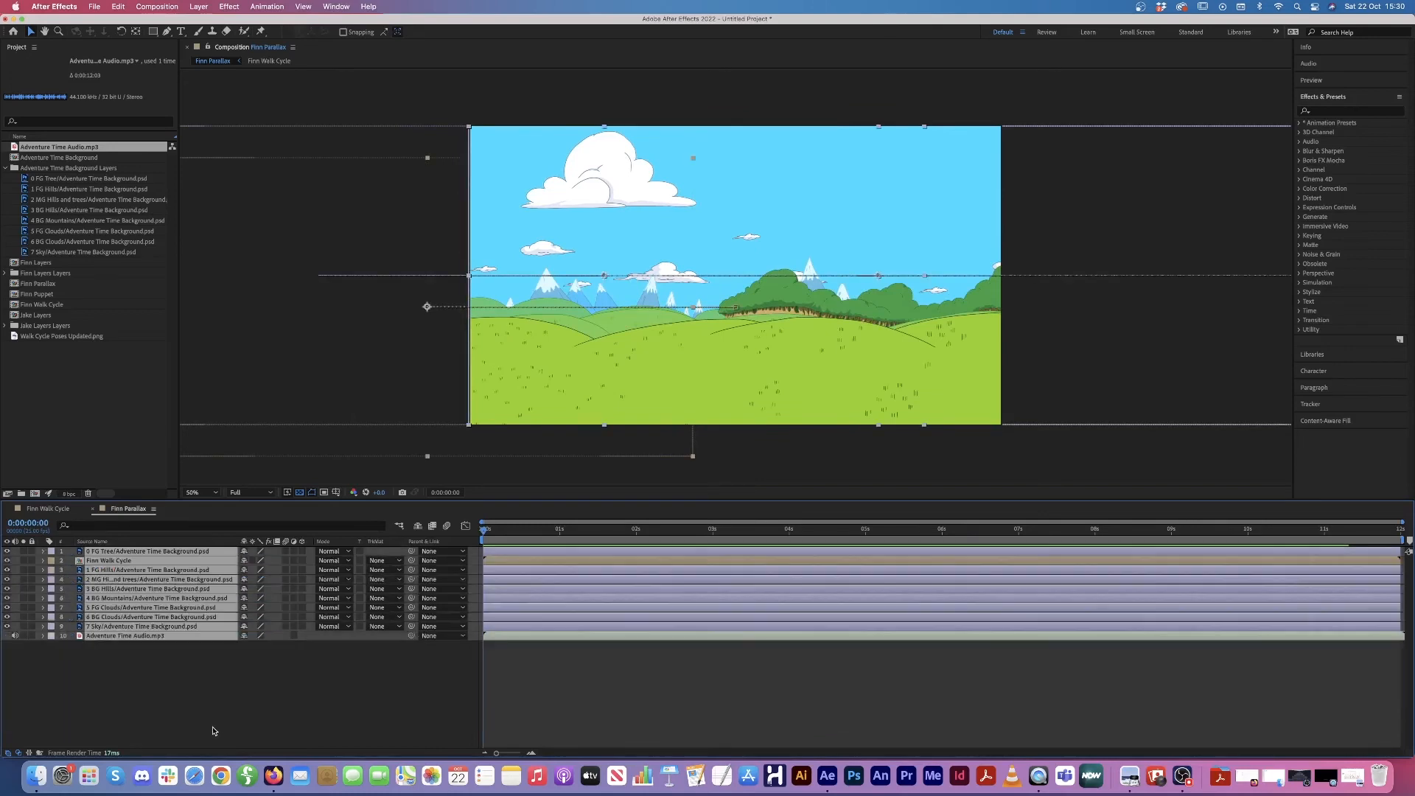
click(266, 726)
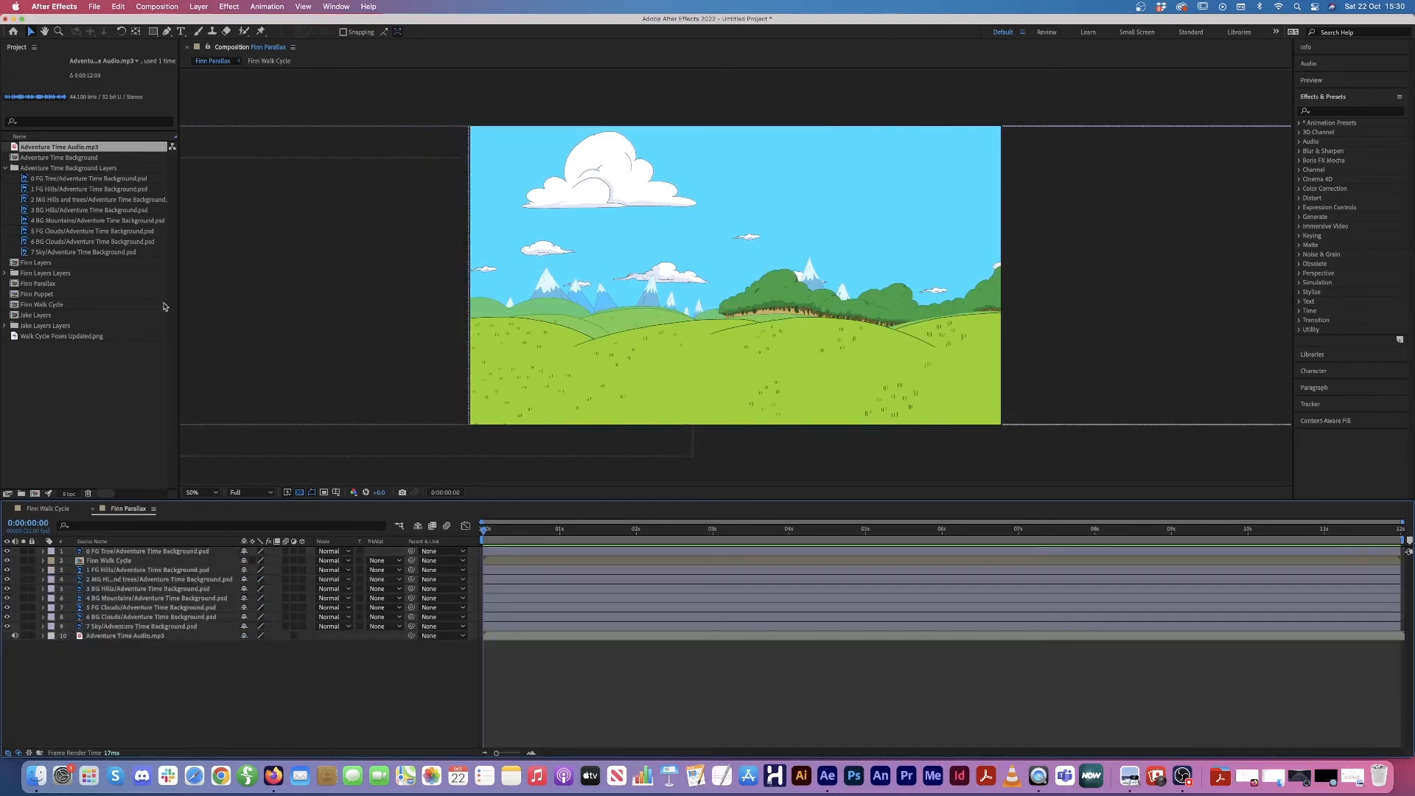
Step: Add a null object directly above the 0 FG Tree layer in Finn Parallax
click(147, 552)
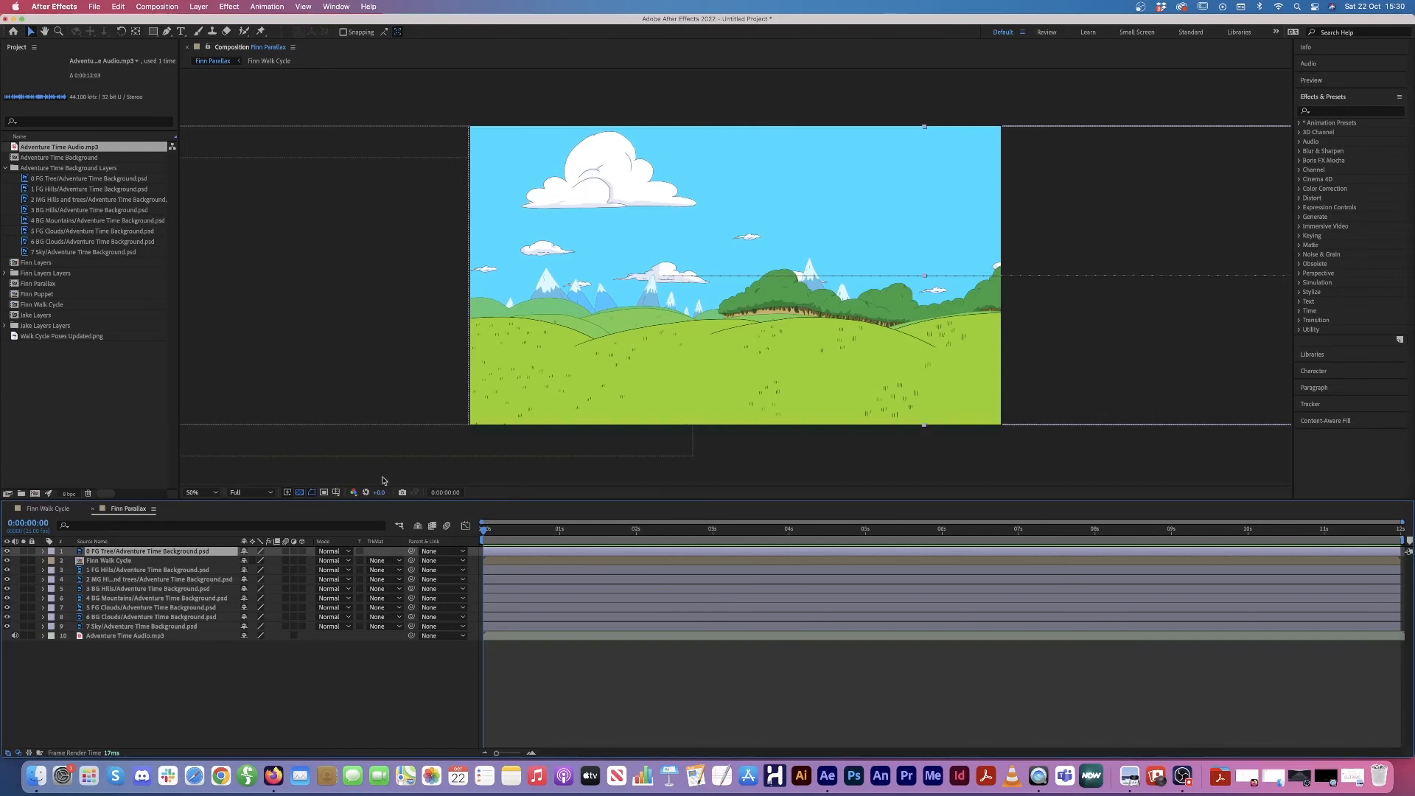
click(200, 9)
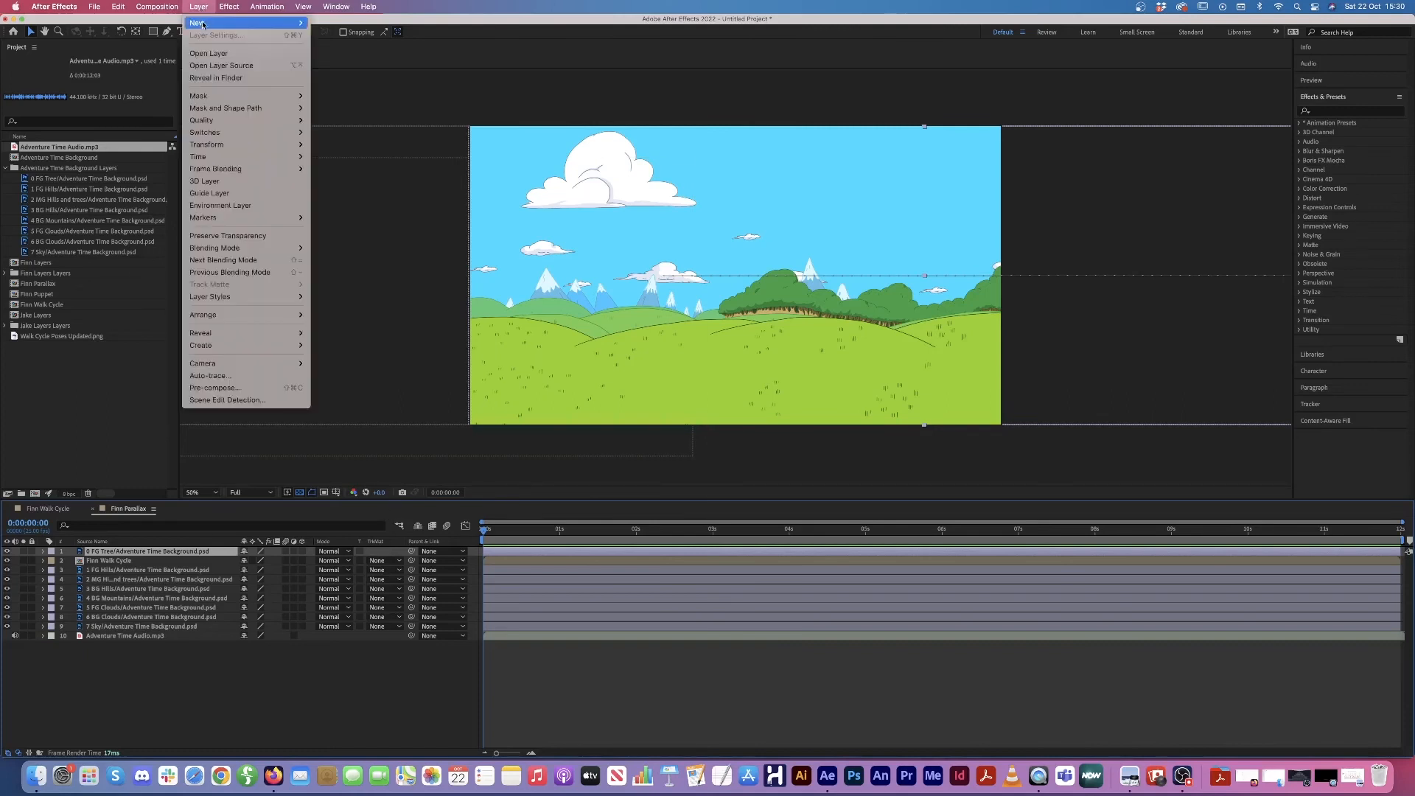
mouse_move(243, 23)
click(377, 78)
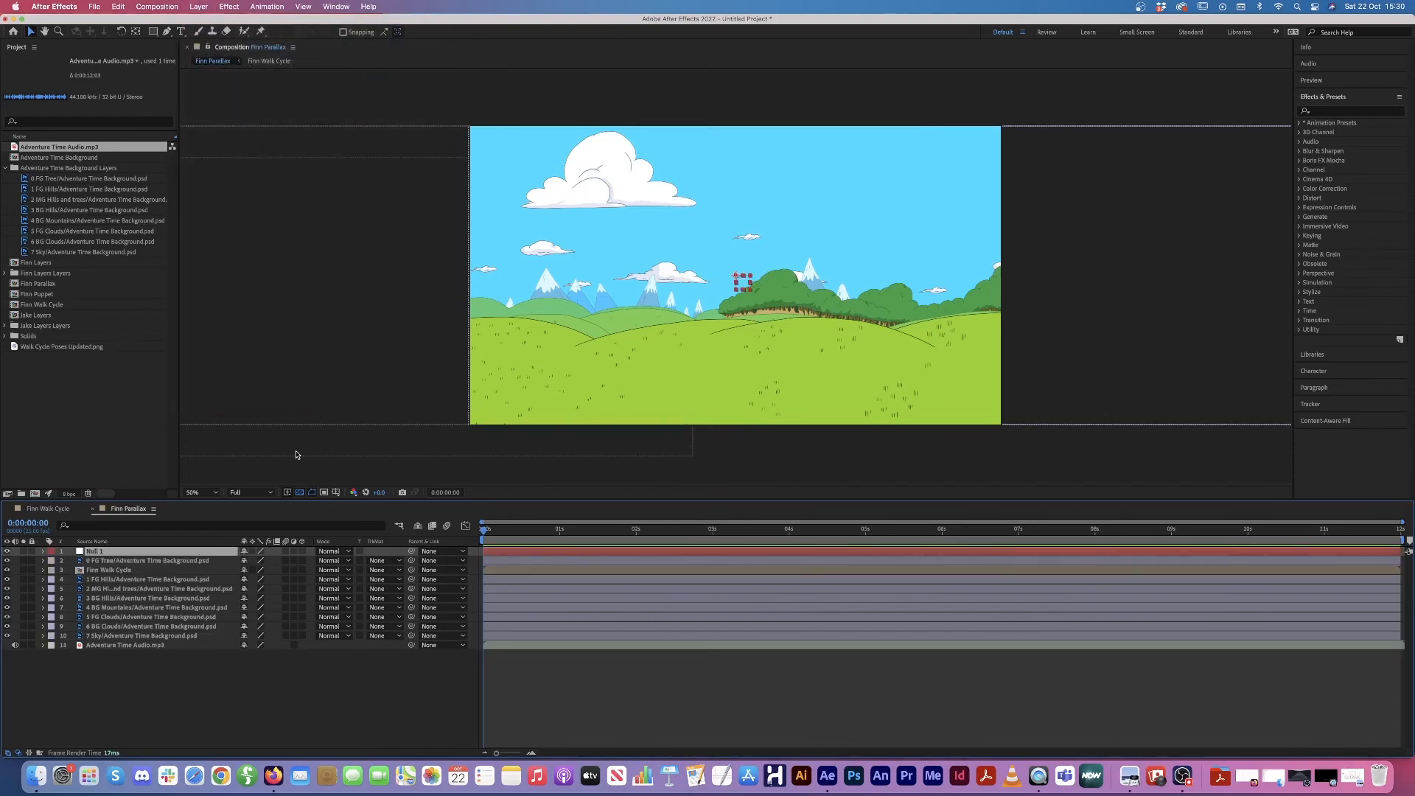
Step: Add a Two-Node Camera with the 35mm preset above the null object and dismiss the 2D layers warning
click(200, 9)
mouse_move(236, 23)
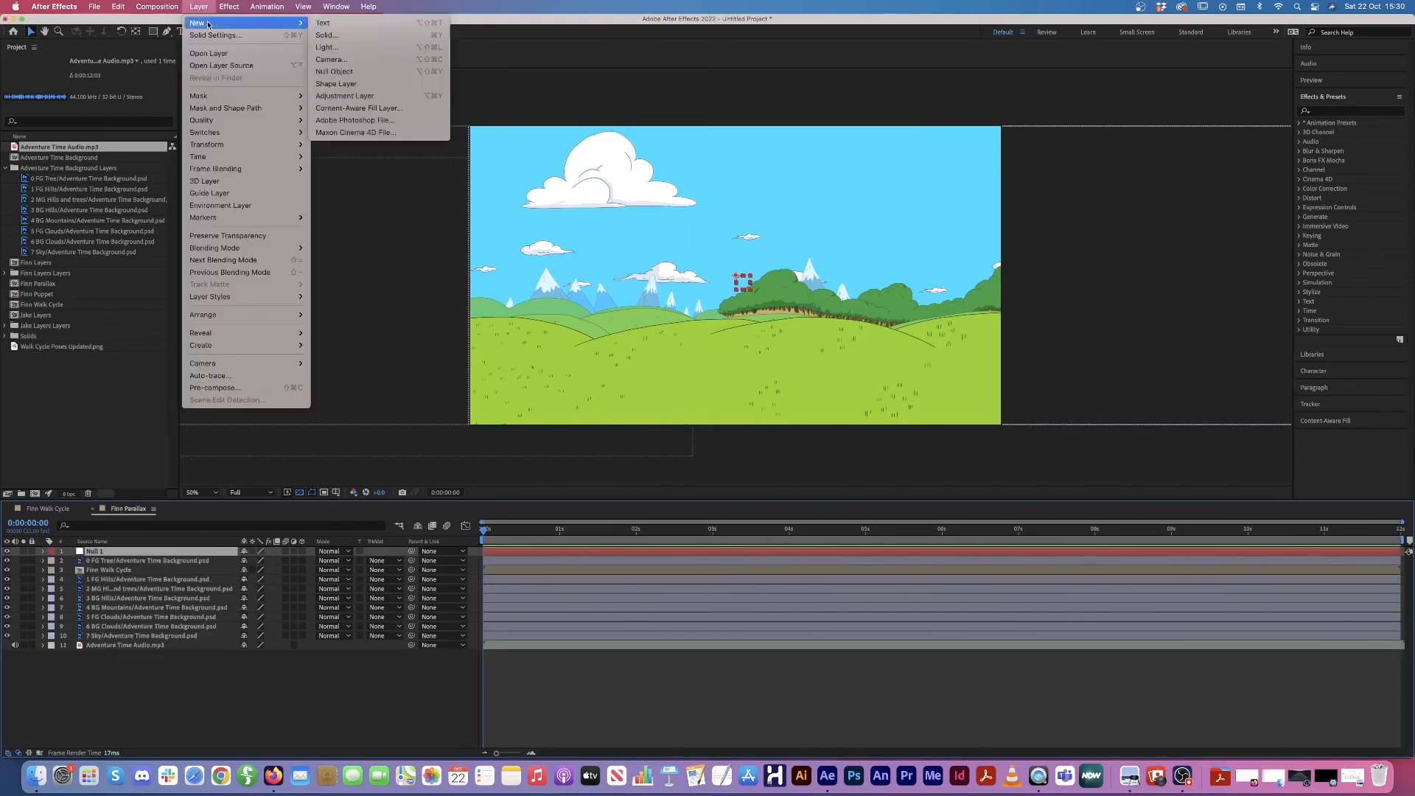
click(363, 57)
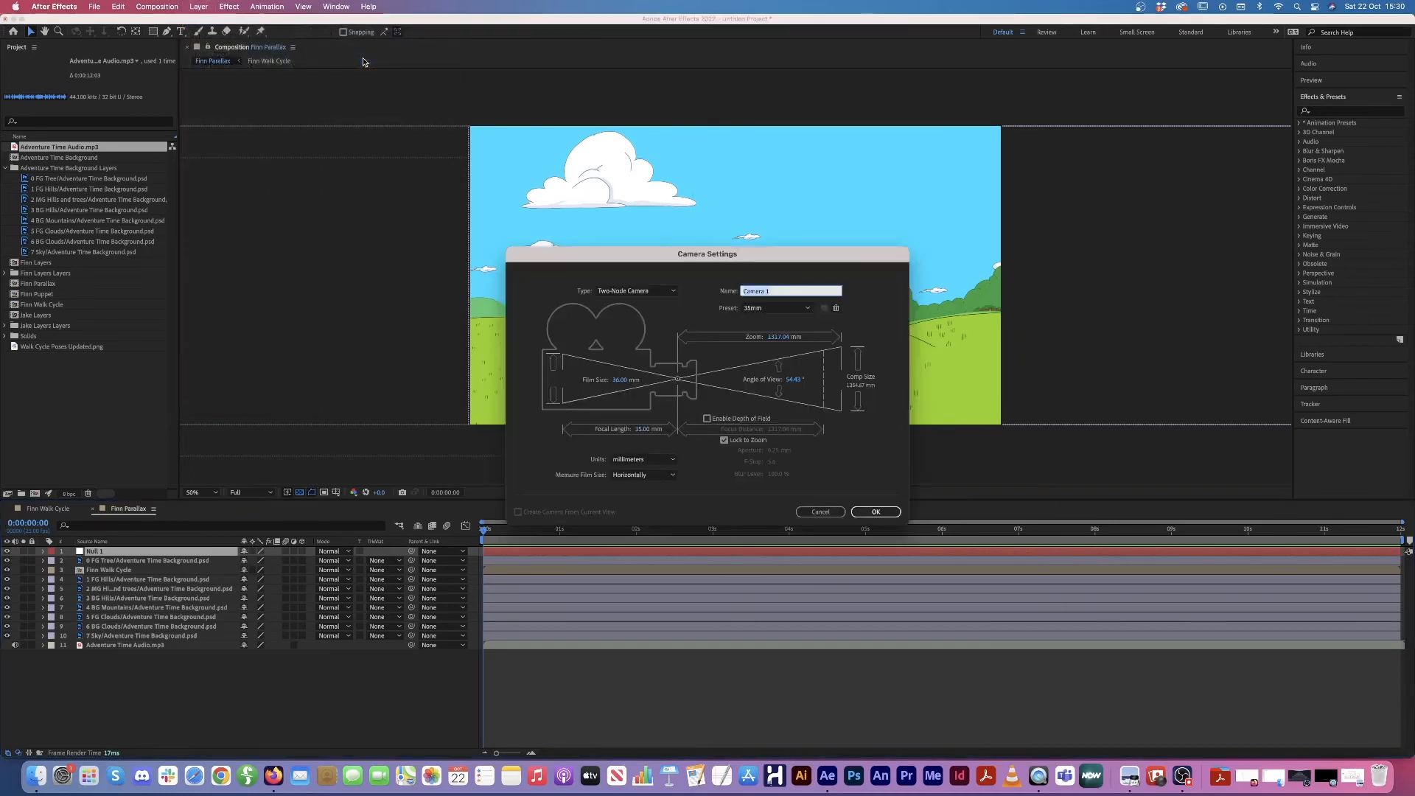
click(882, 512)
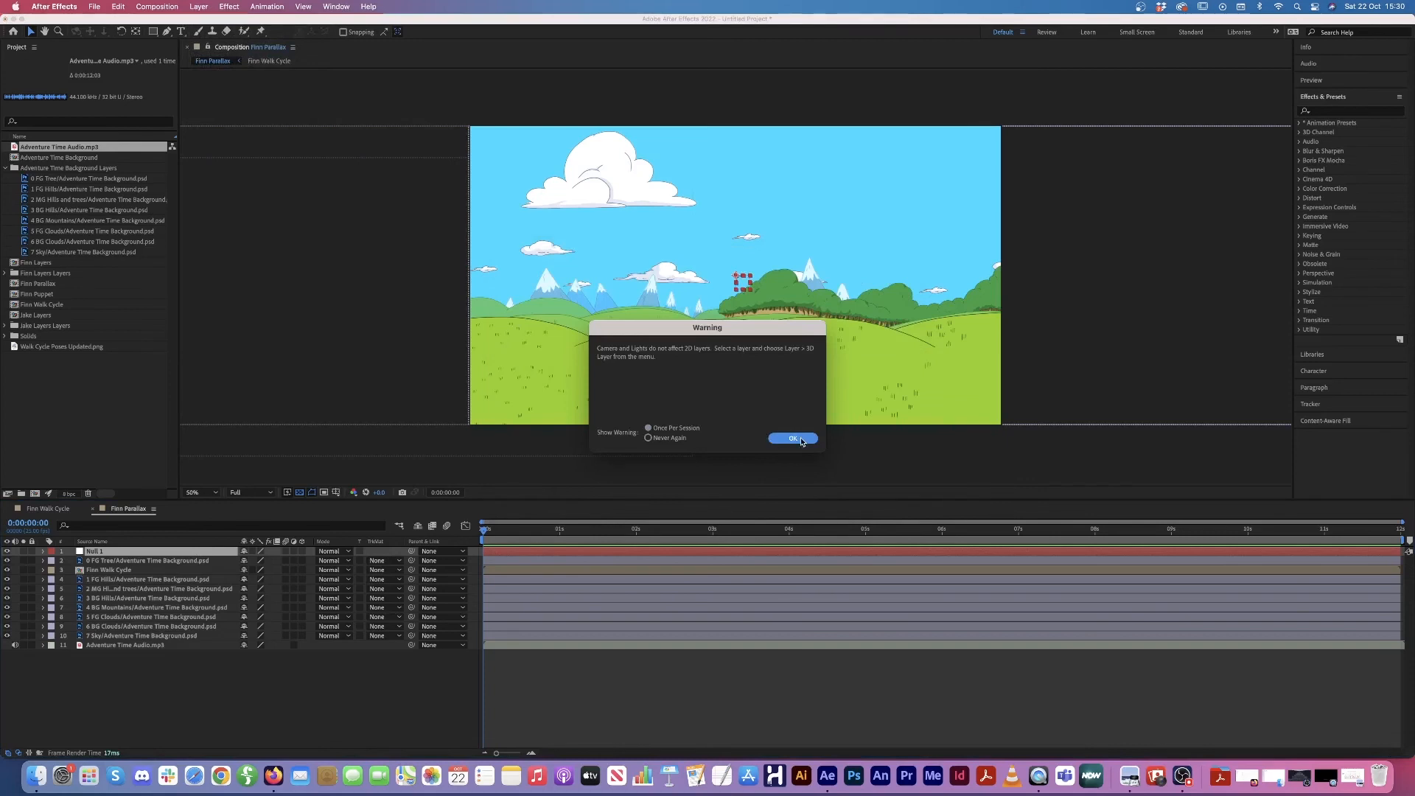
click(800, 440)
Step: Make the null object, Finn Walk Cycle and all background layers from 0 FG Tree to 7 Sky 3D layers
click(129, 566)
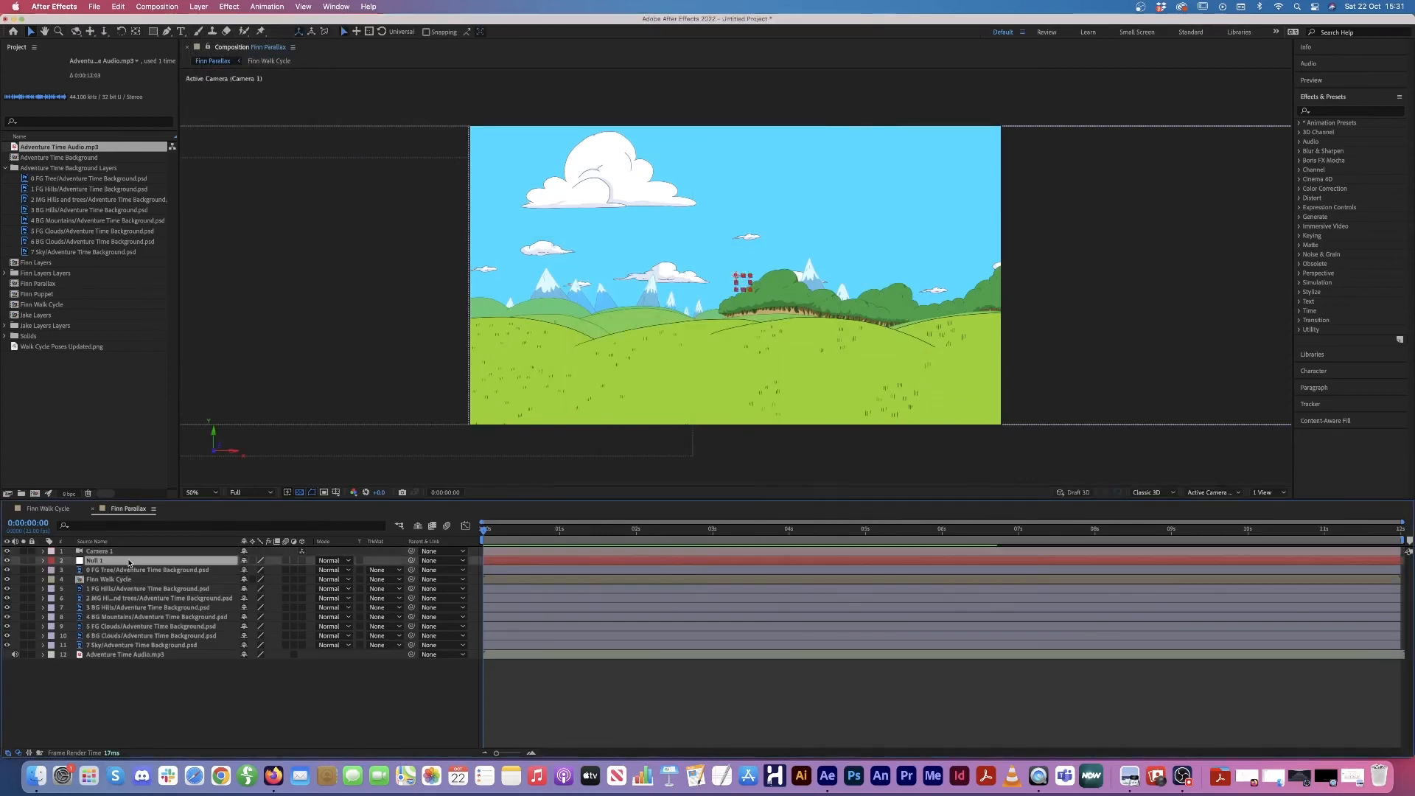
shift+click(218, 641)
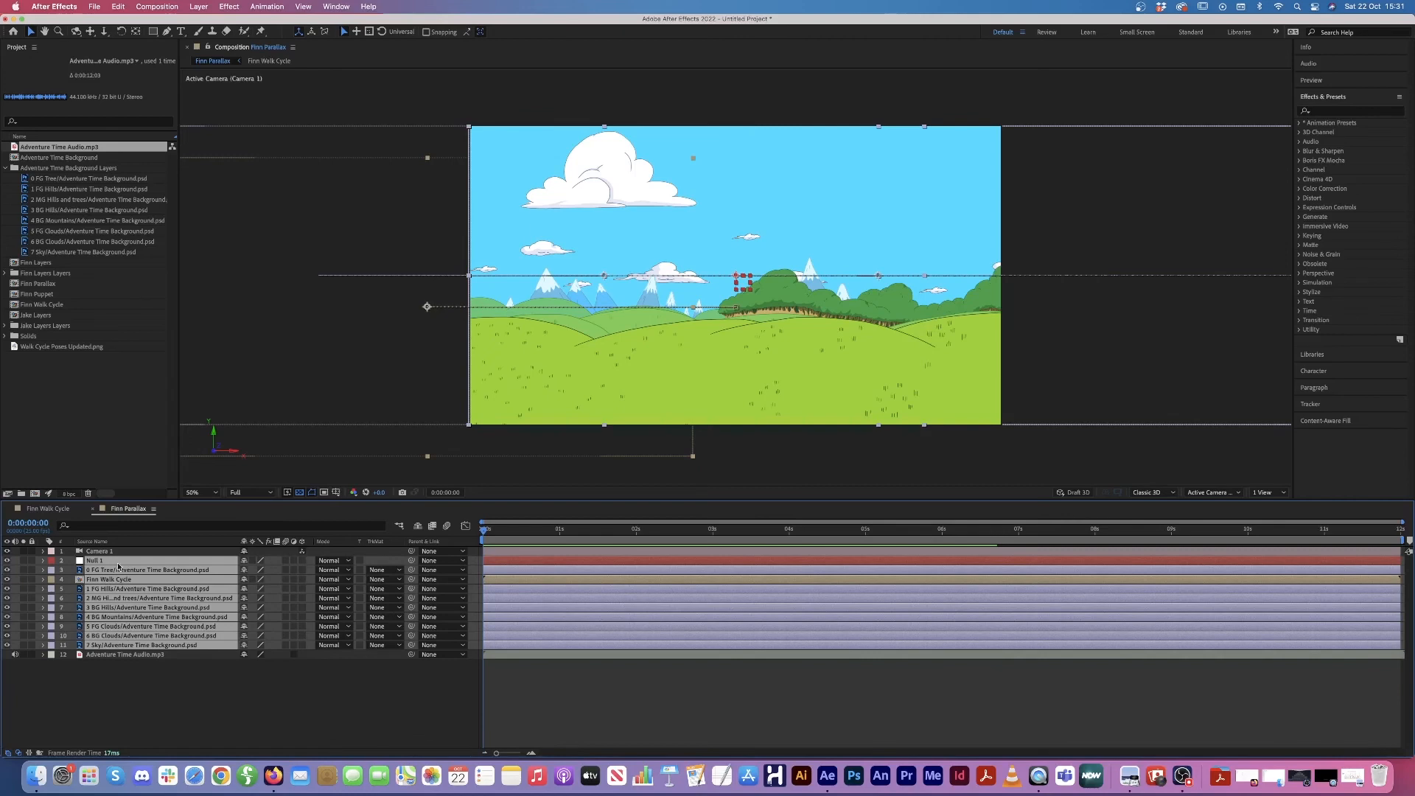
click(302, 563)
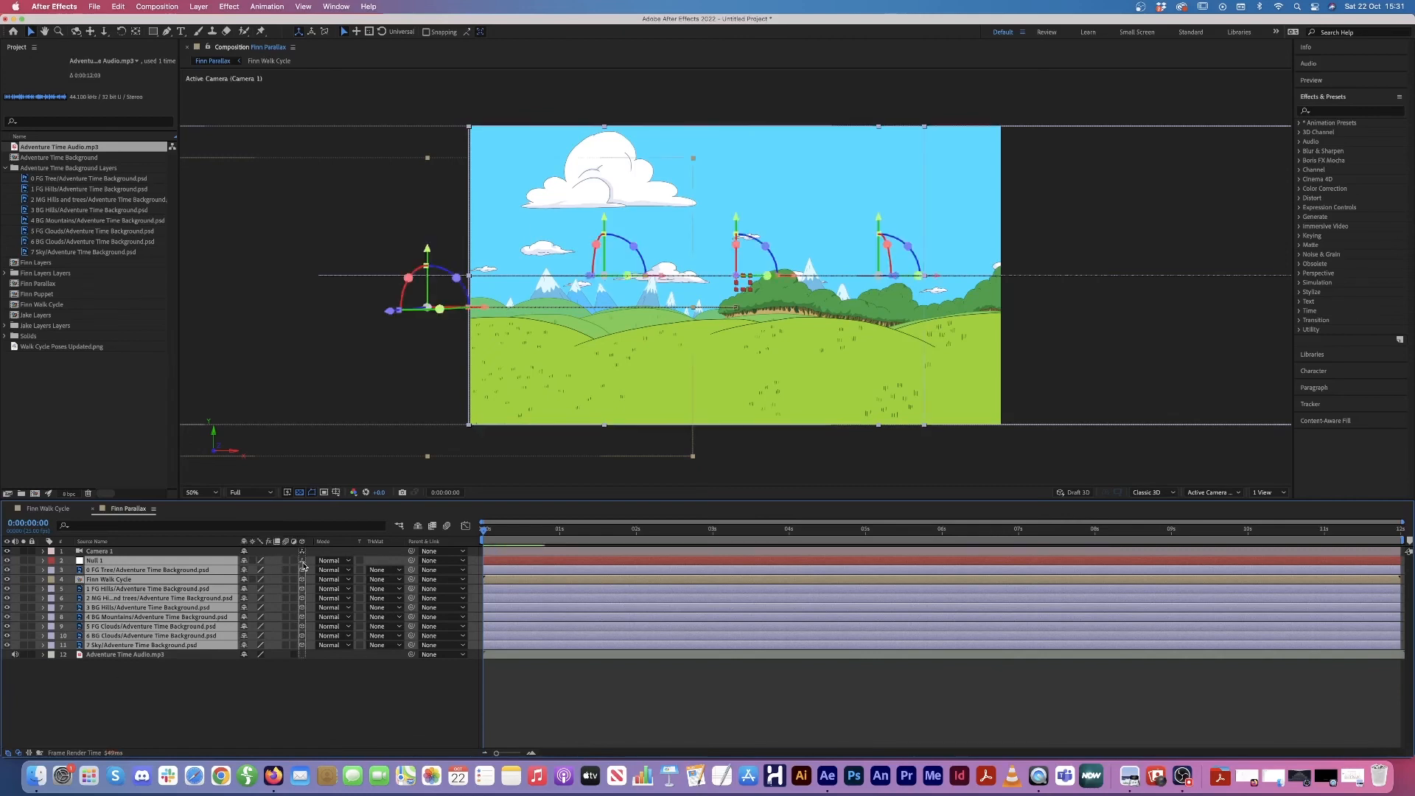
click(294, 698)
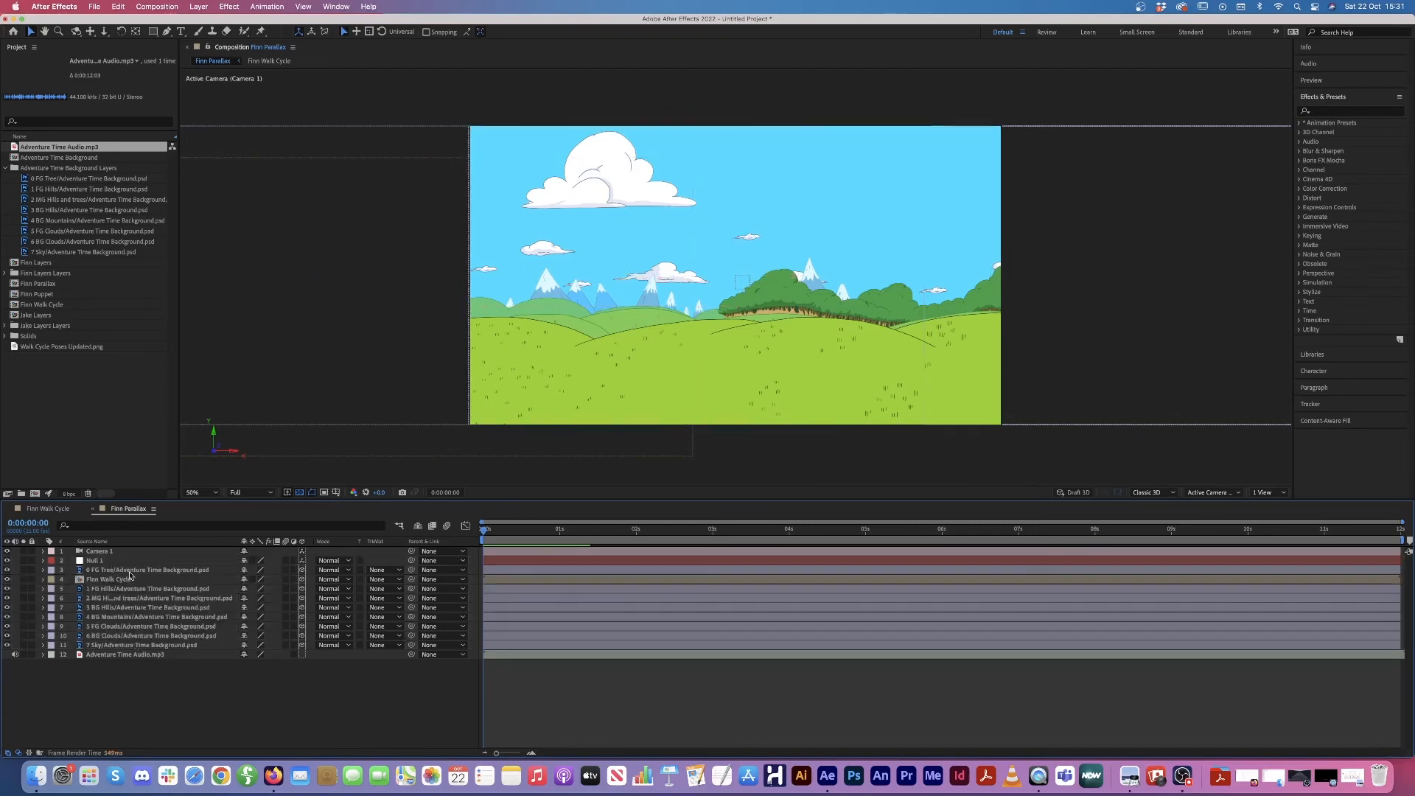
Step: Parent Camera 1 to Null 1 and reveal the null's Position property
click(115, 553)
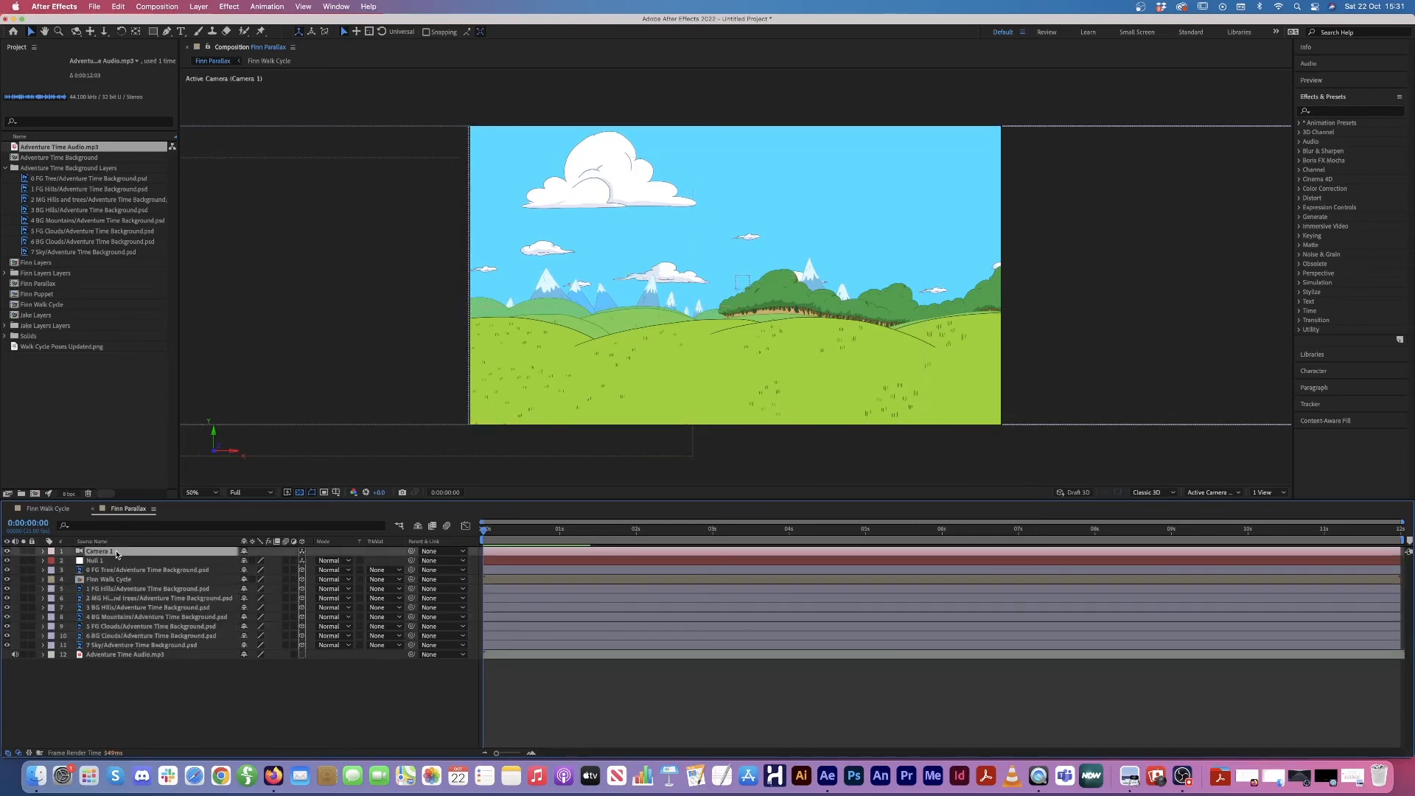
drag(410, 552, 96, 561)
click(195, 712)
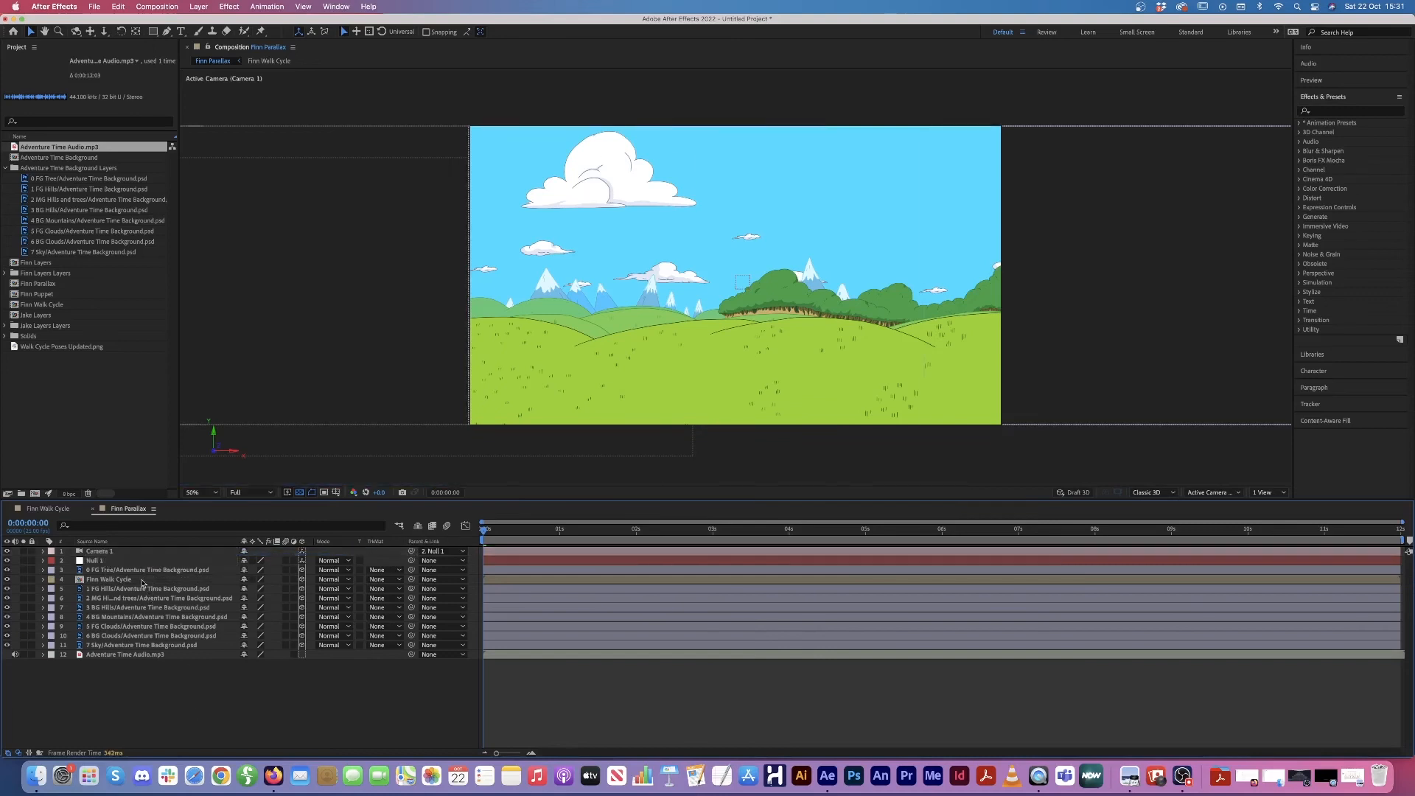
click(114, 562)
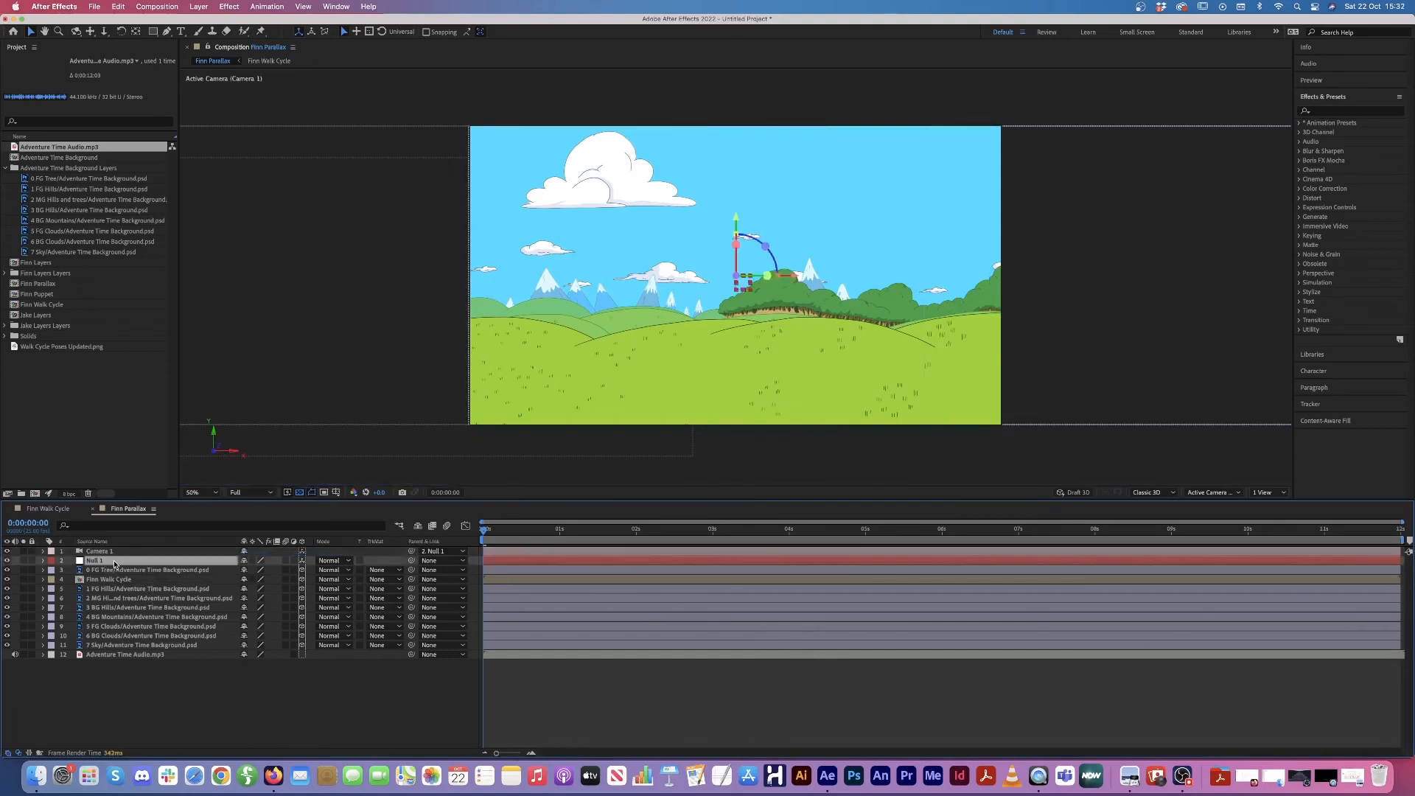
key(p)
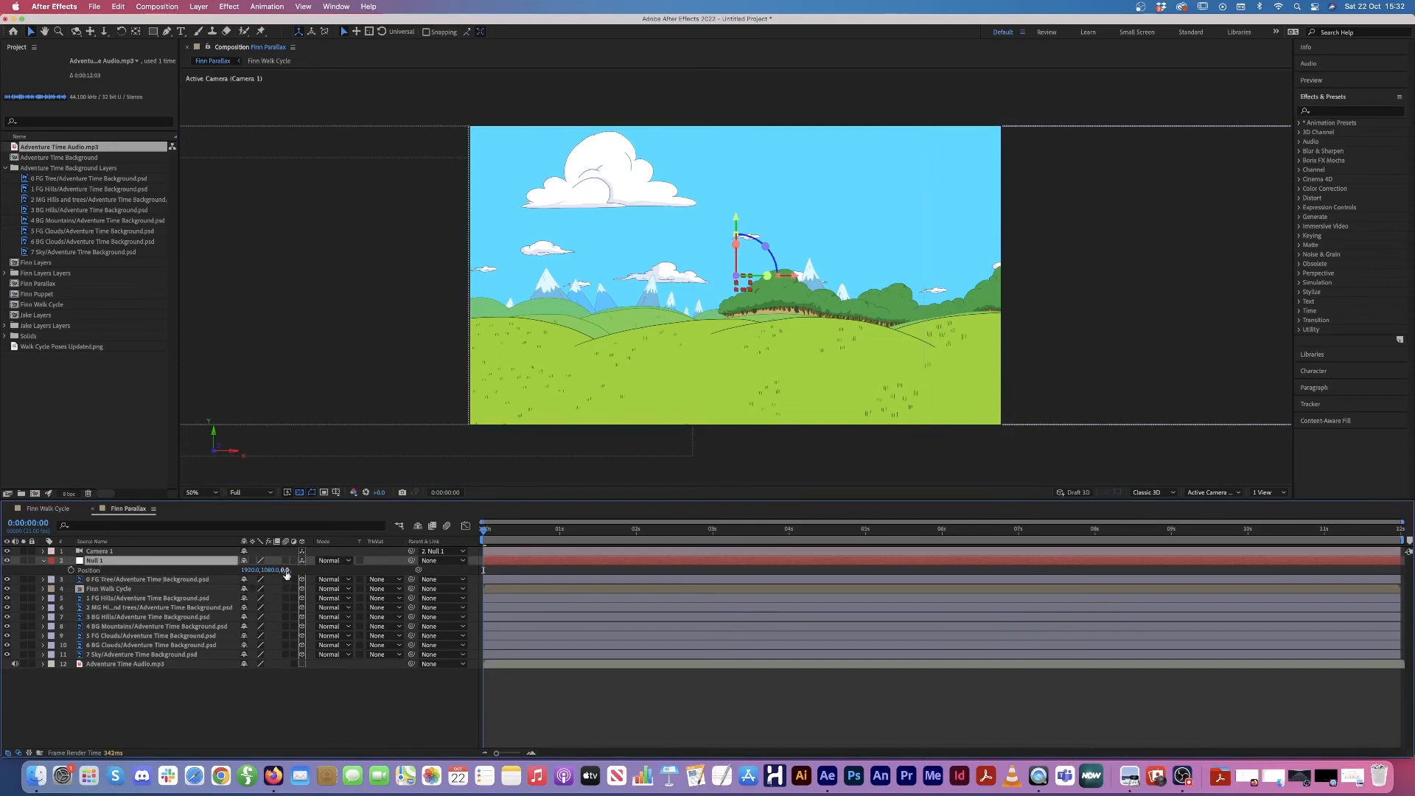
Step: Try moving Null 1 along its position axes, including Z, and undo each test move
drag(248, 574, 285, 564)
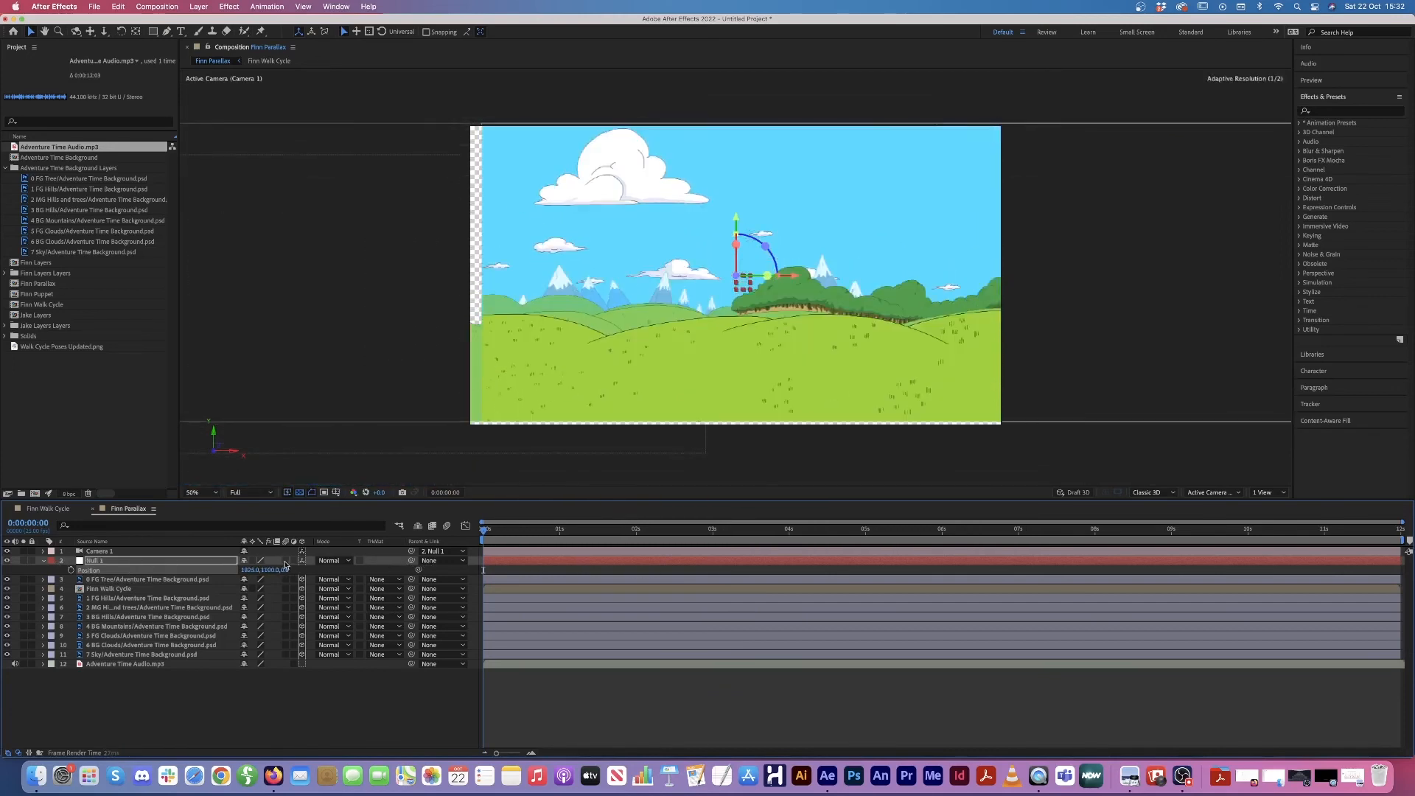
key(super+z)
key(super+z)
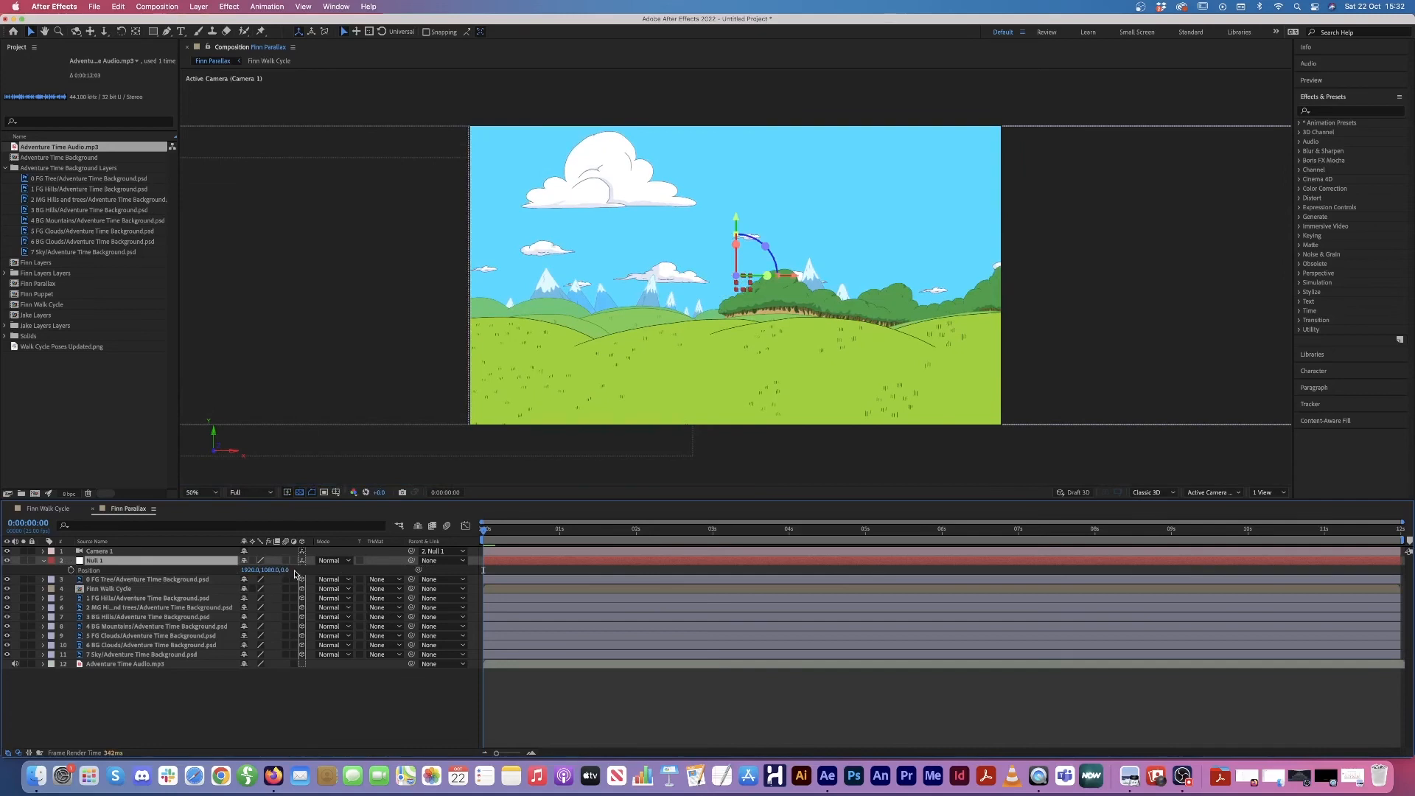
drag(285, 570, 413, 560)
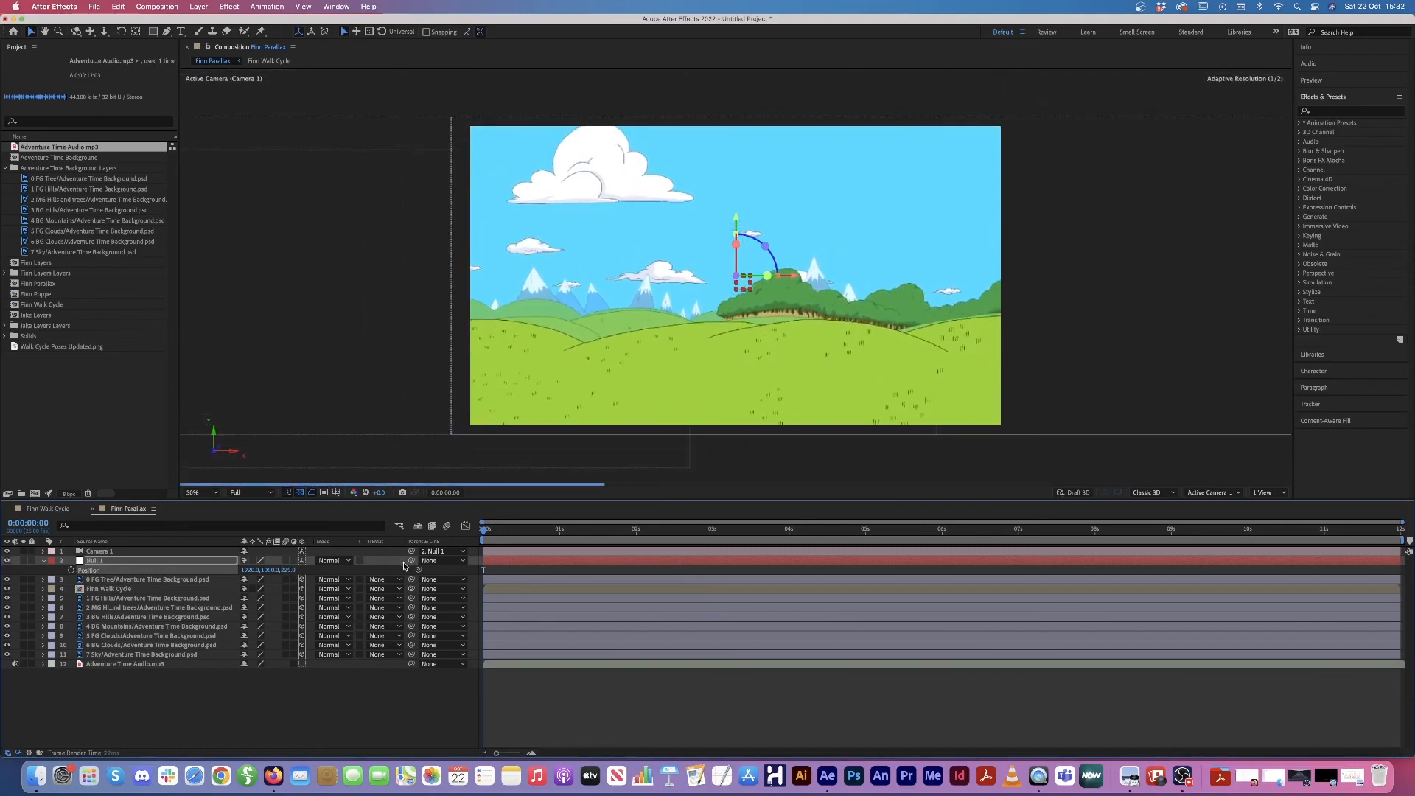
key(super+z)
Step: Keyframe Null 1's Position at 0:00:03:11, and at the first frame raise its Z and lower its X for a closer, left-shifted view
drag(497, 533, 746, 547)
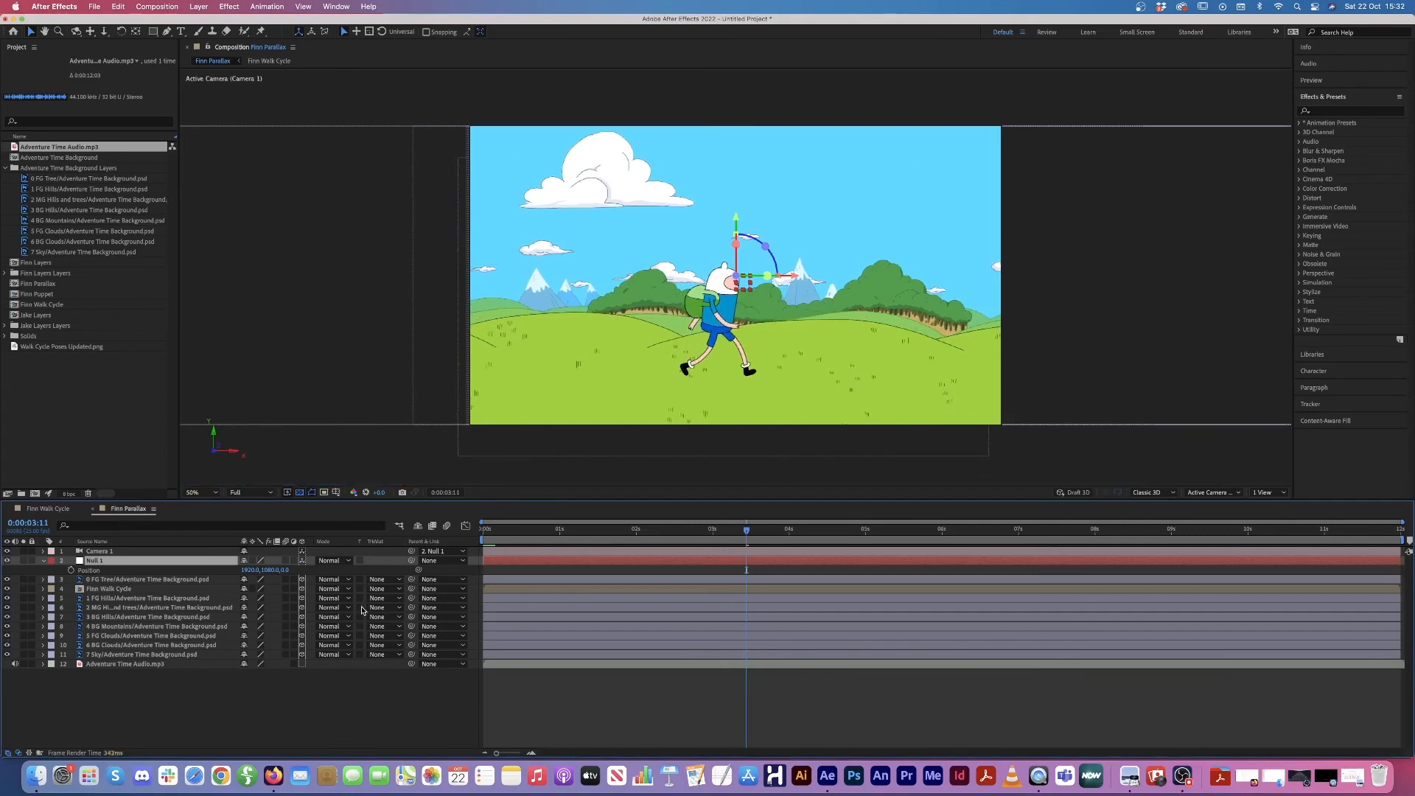
click(71, 571)
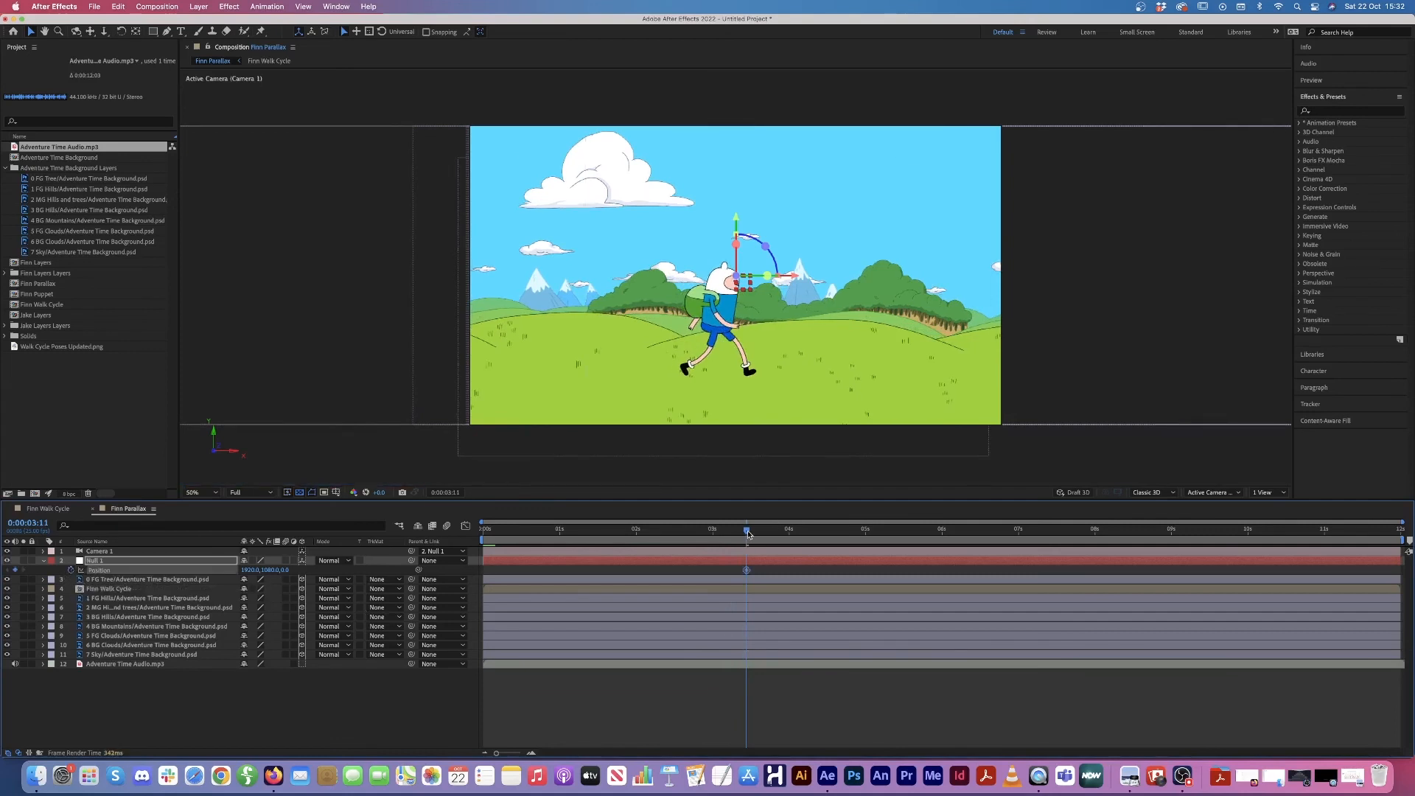
drag(748, 533, 457, 520)
drag(286, 572, 383, 571)
drag(253, 576, 3, 541)
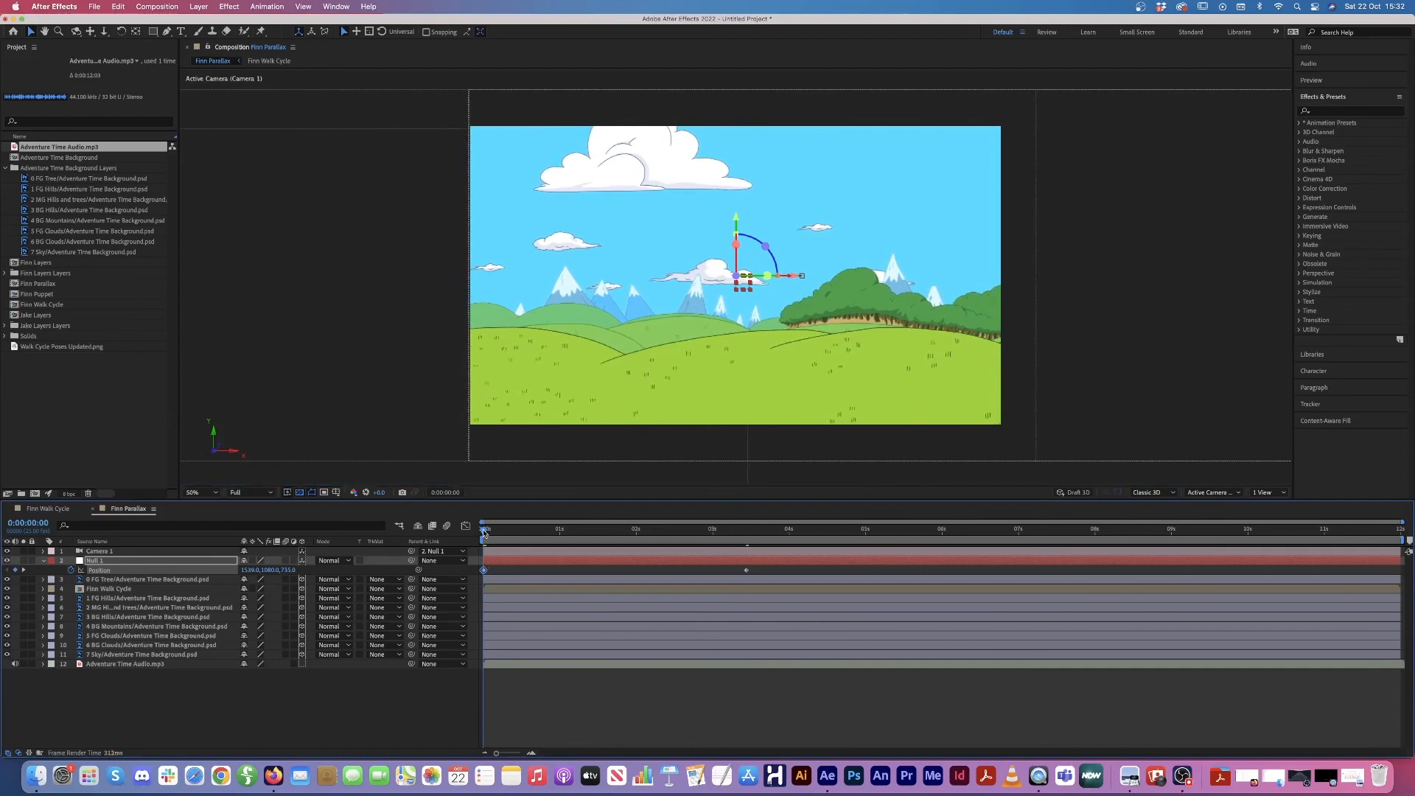
Step: Briefly preview the camera move and lower the composition preview resolution to Third
key(space)
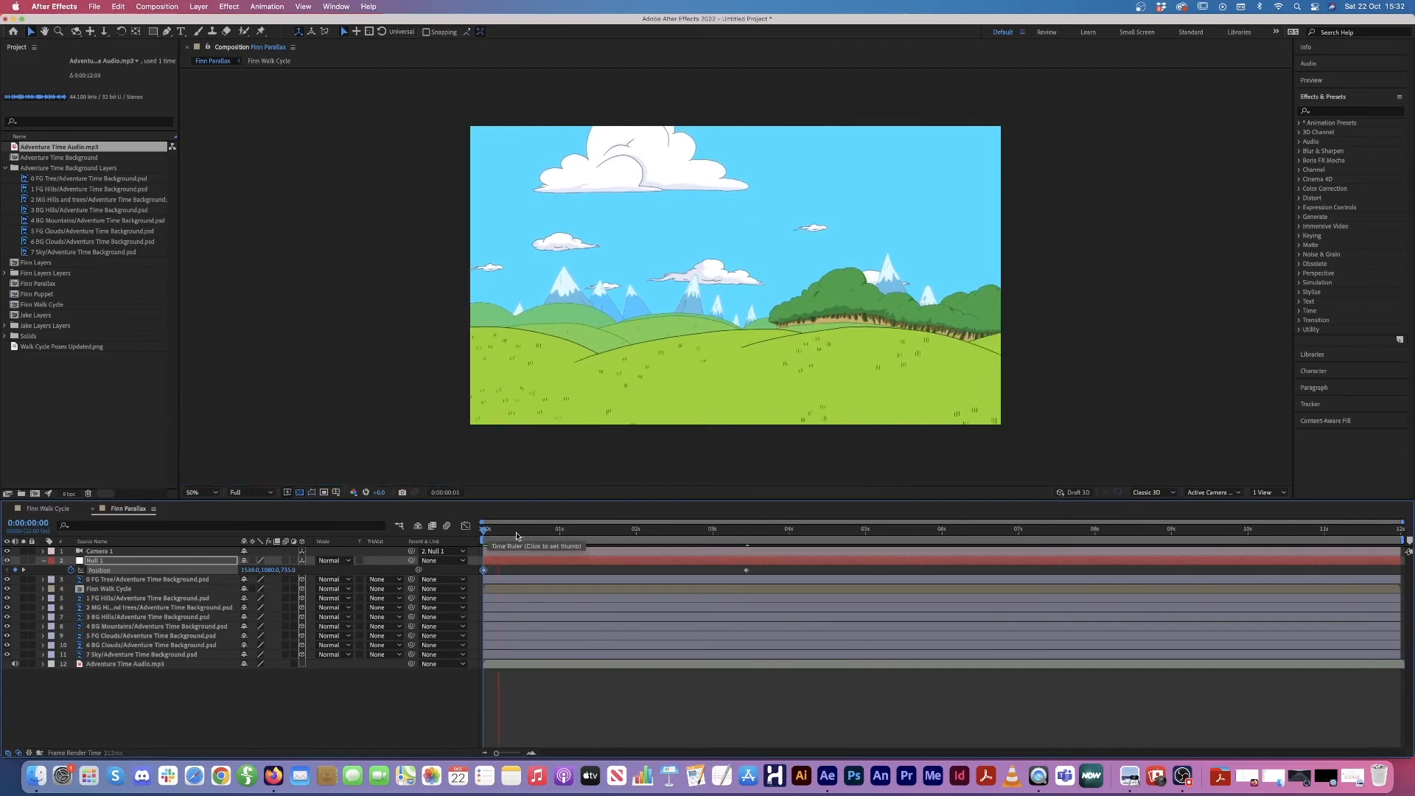
key(space)
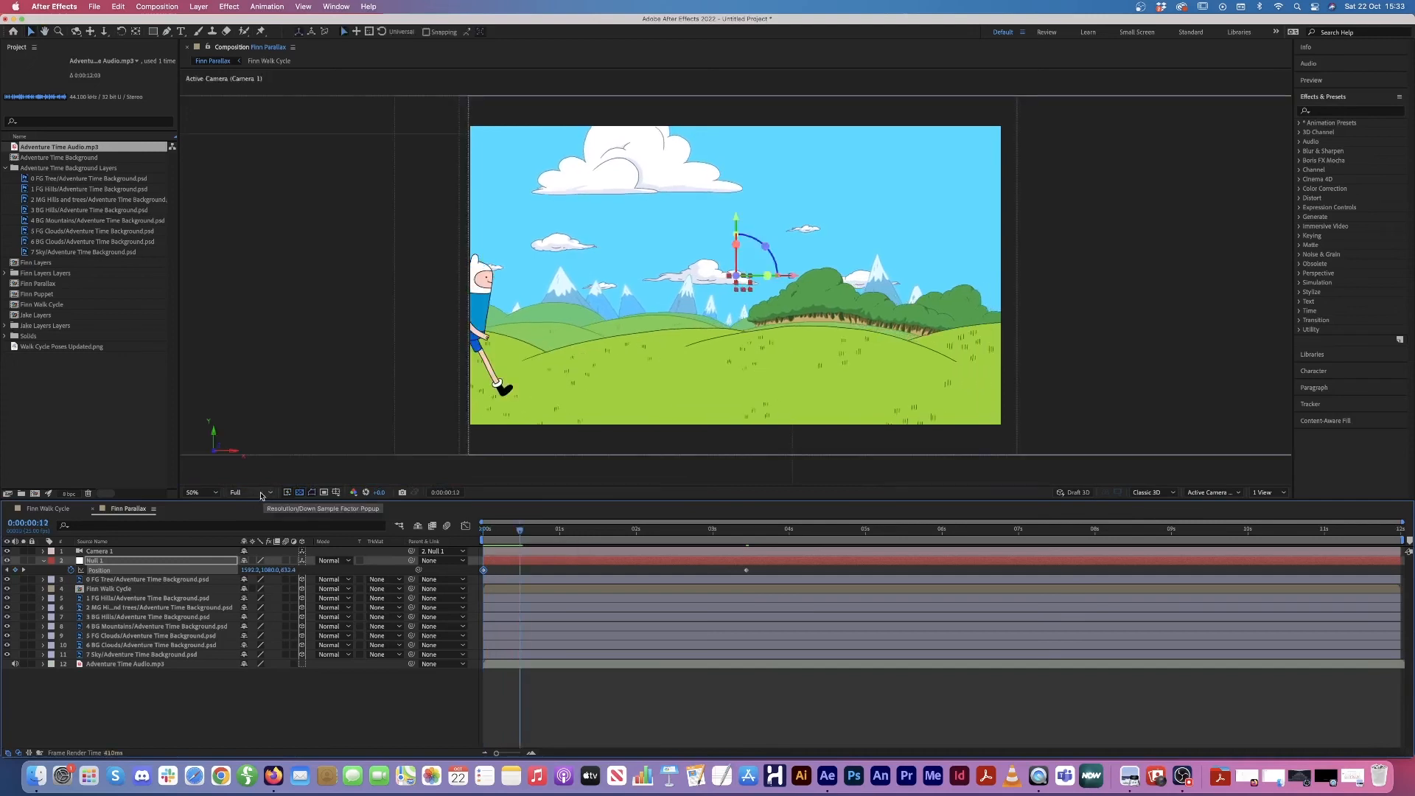
click(250, 492)
click(252, 543)
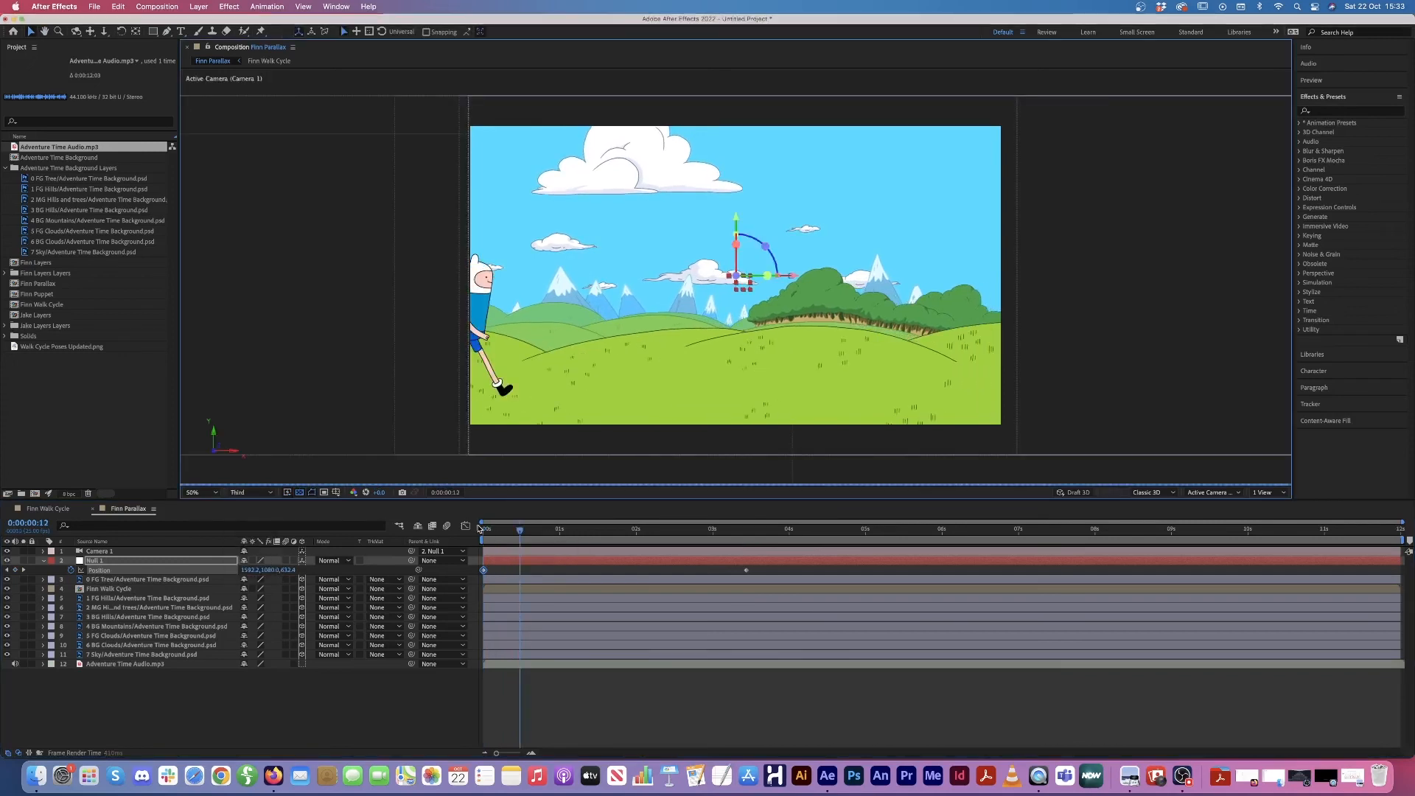
Step: Play back the camera move twice, starting from the first frame
click(507, 530)
drag(494, 531, 391, 525)
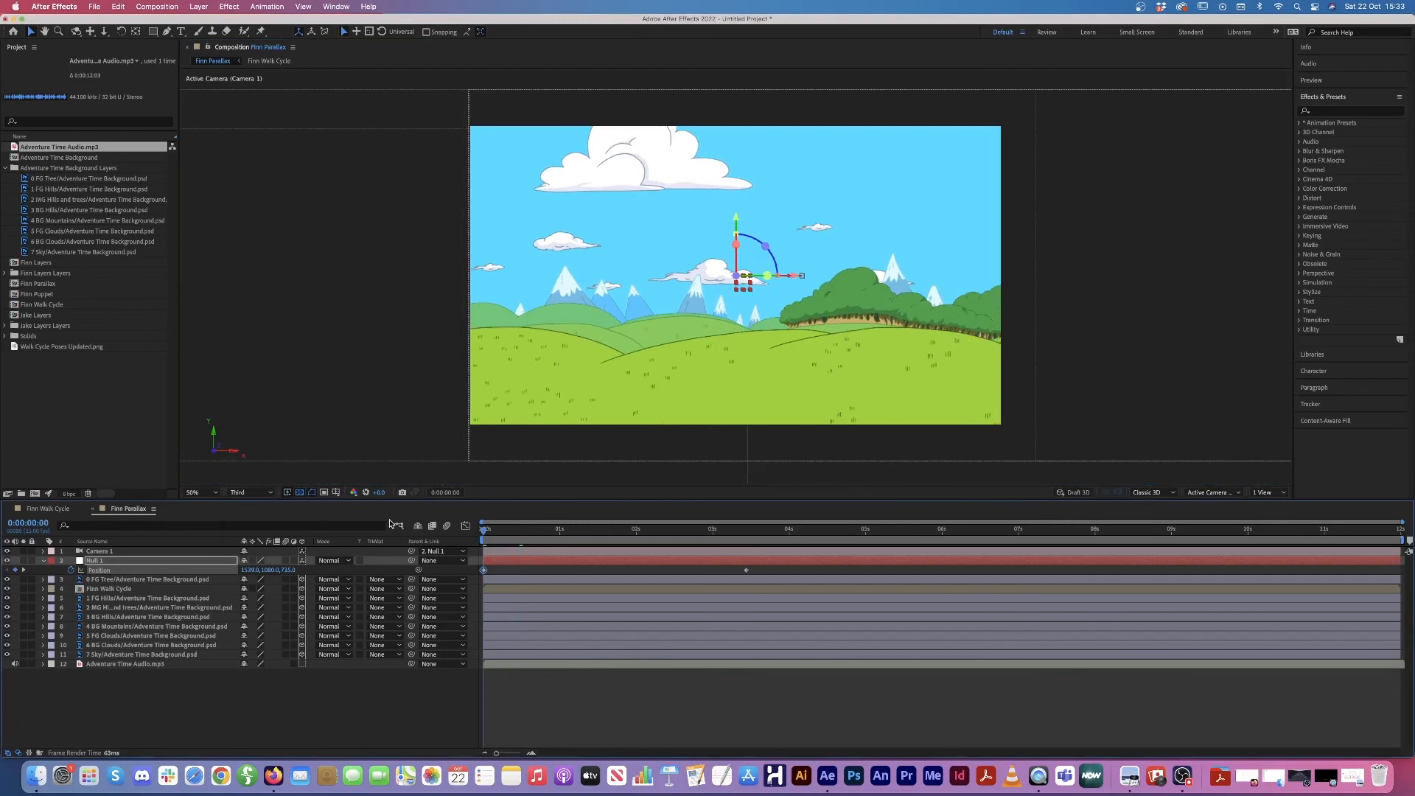
key(space)
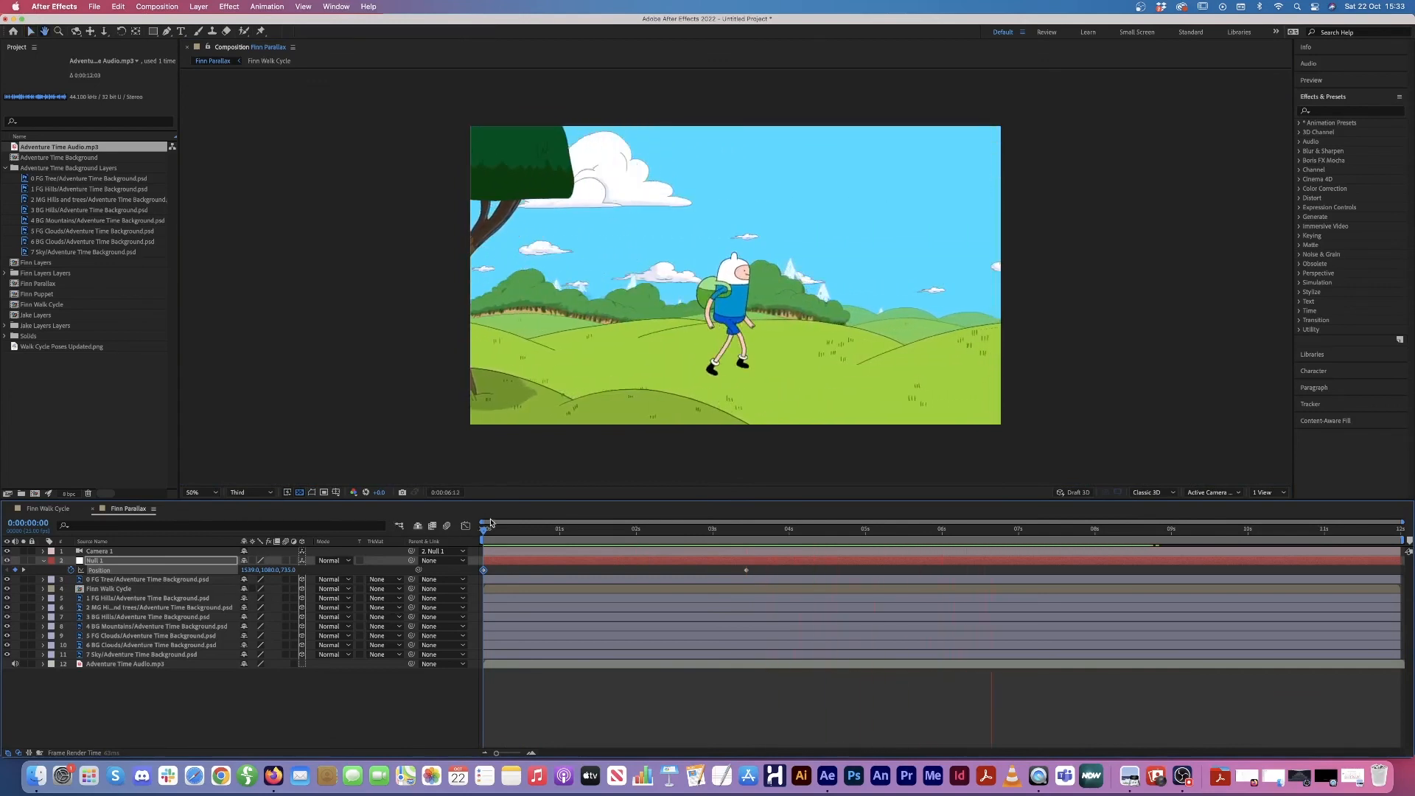
key(space)
key(space)
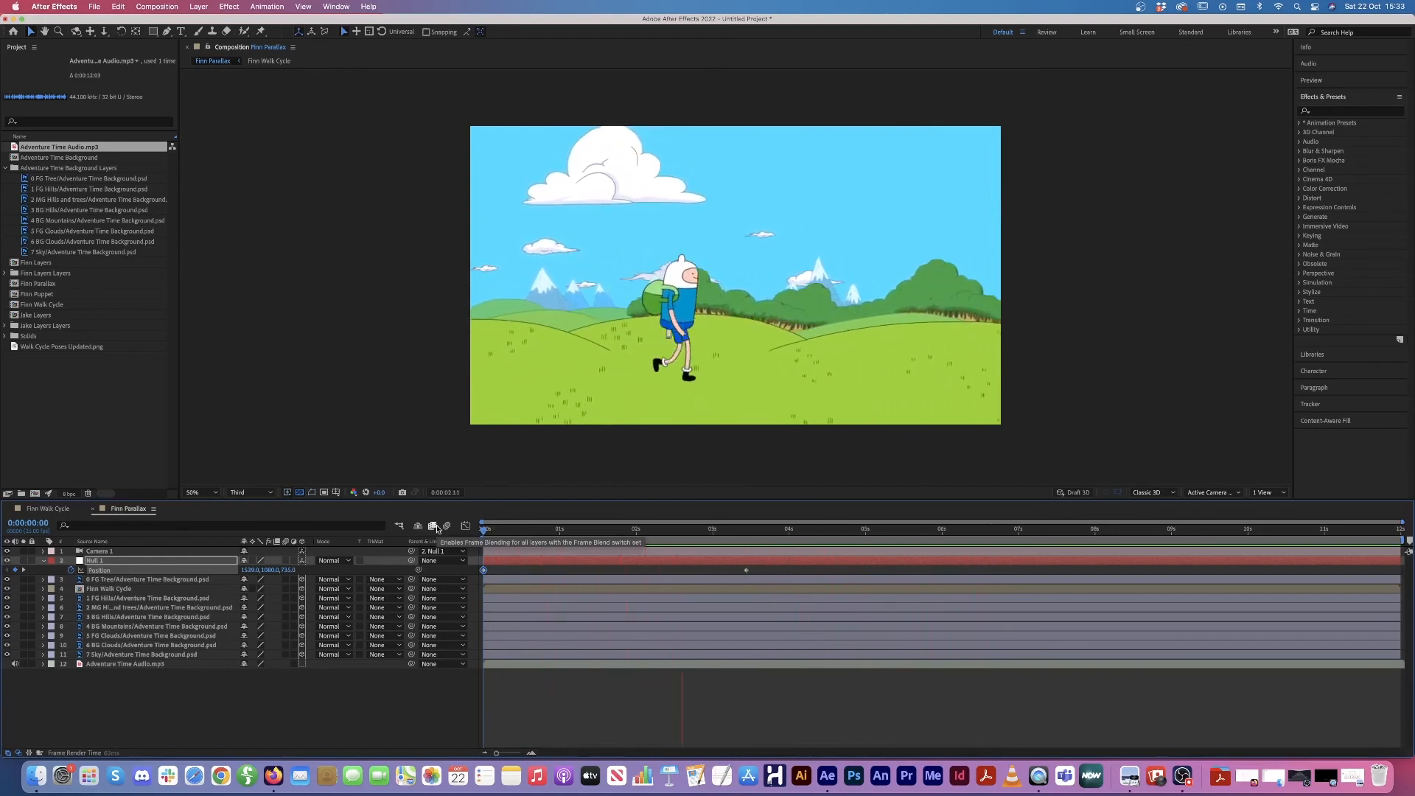
key(space)
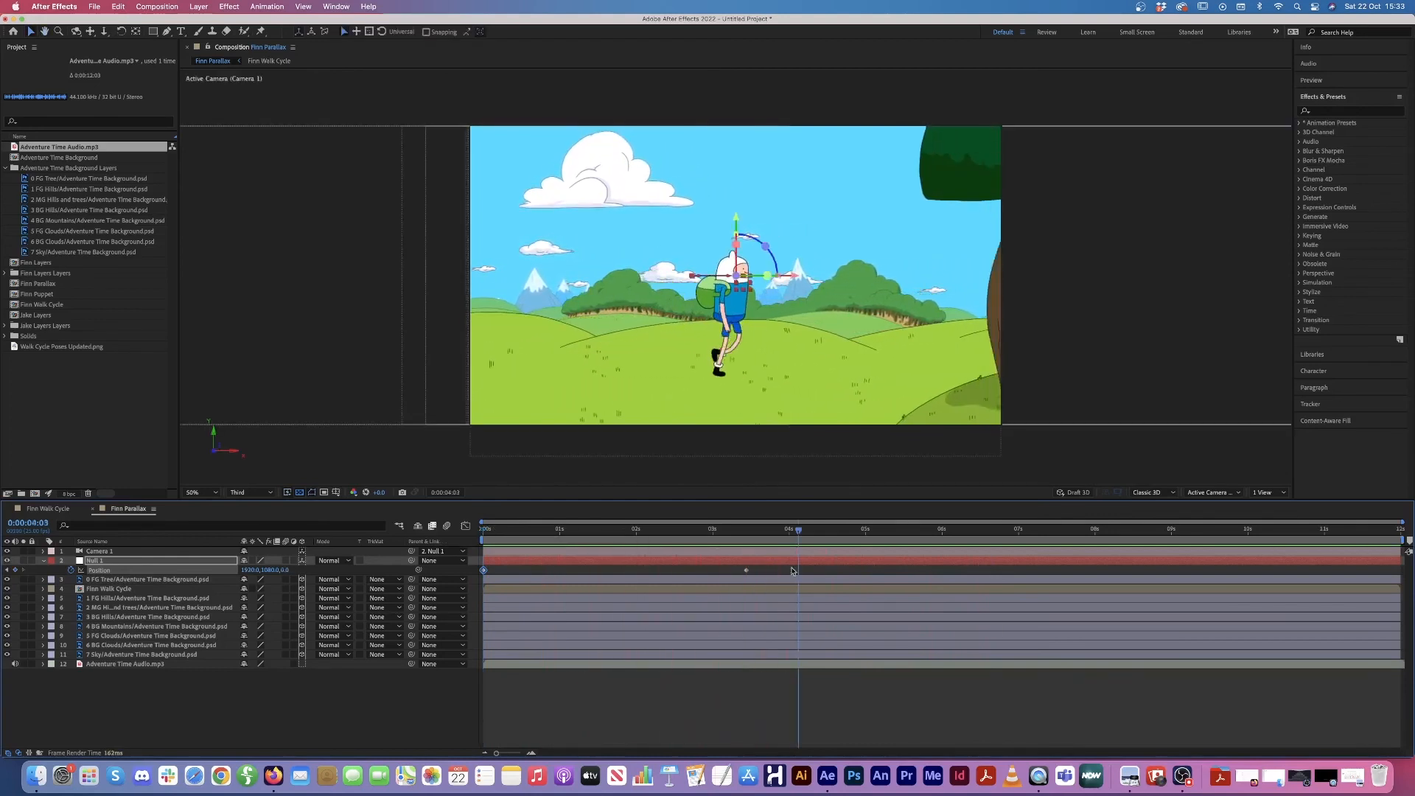
Step: Apply Easy Ease In to Null 1's Position keyframe at 0:00:03:11
right_click(747, 571)
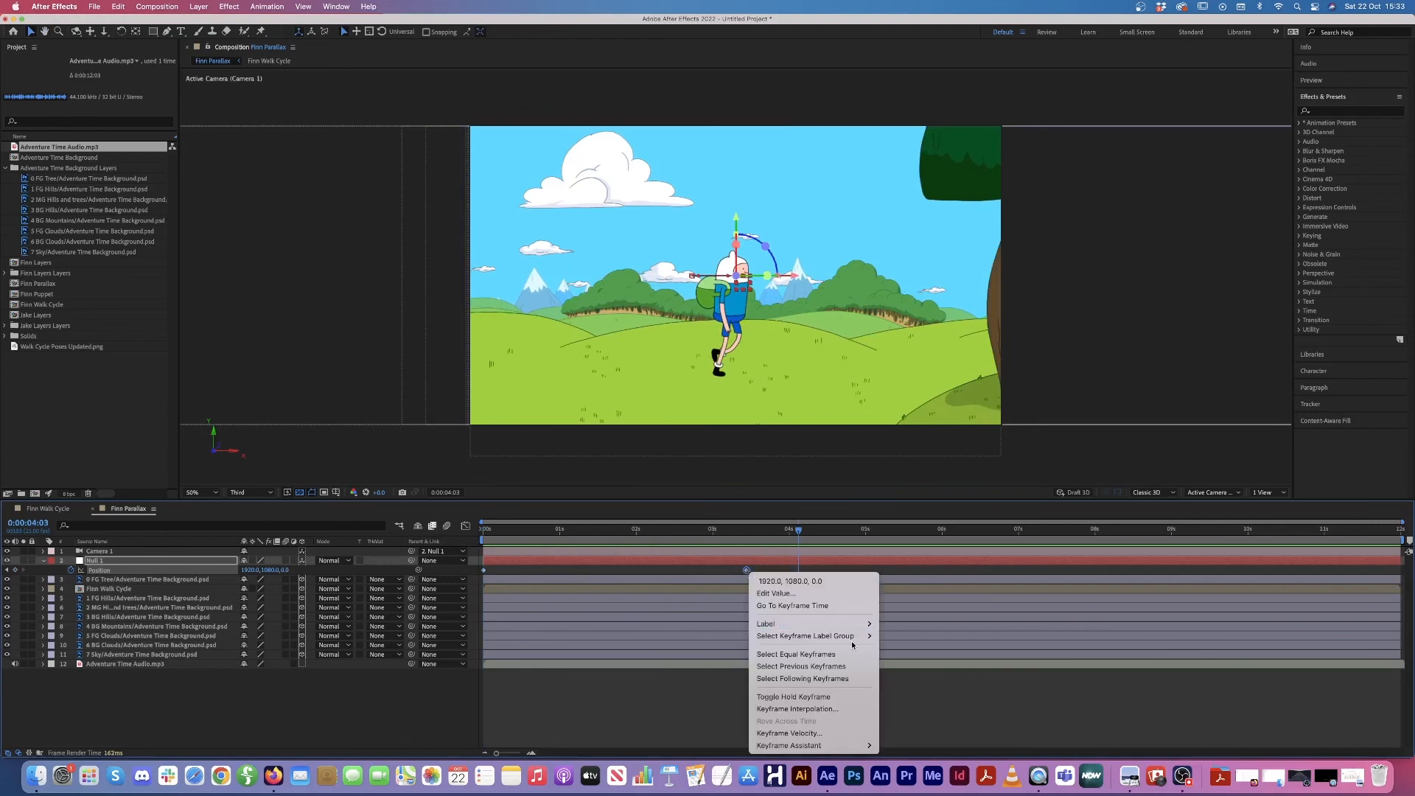
mouse_move(837, 745)
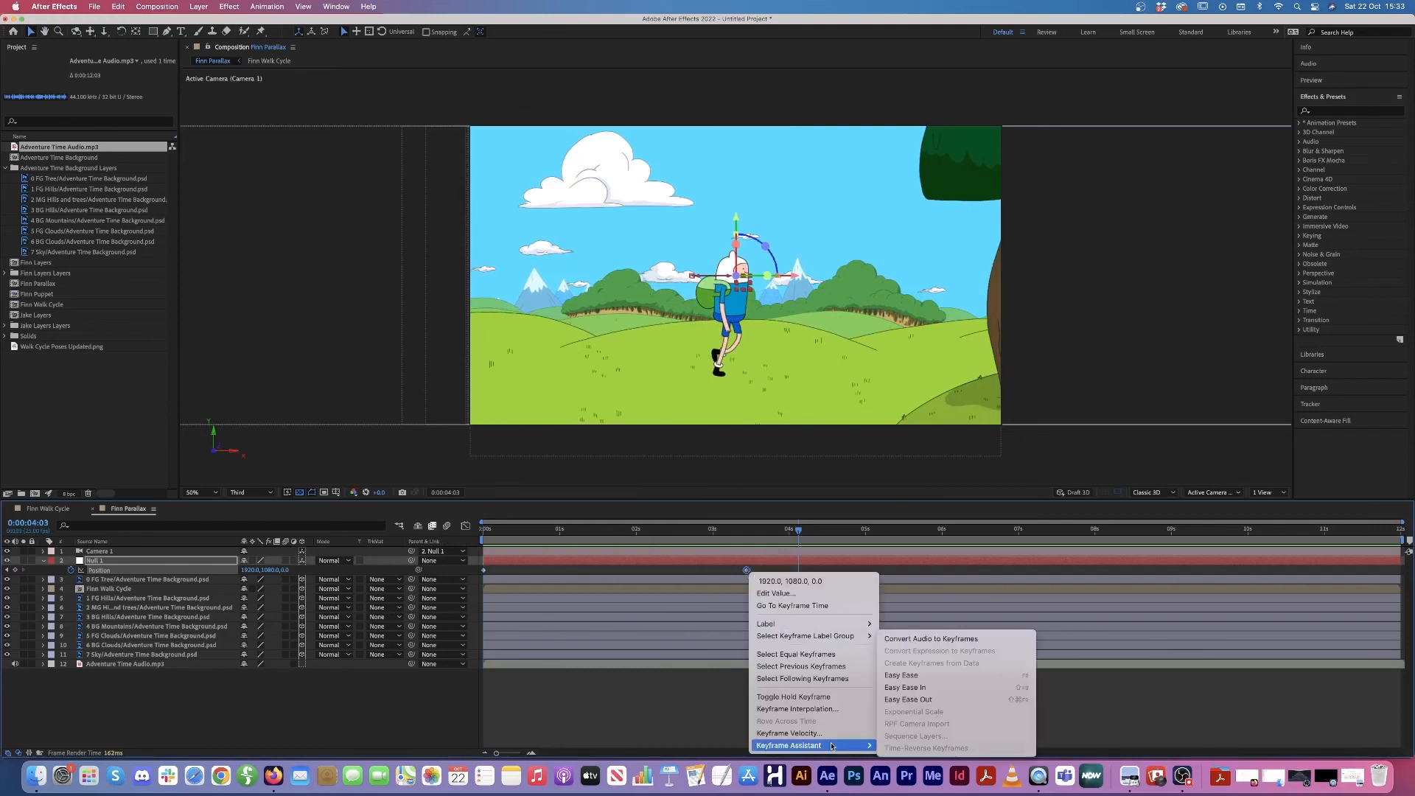
click(932, 689)
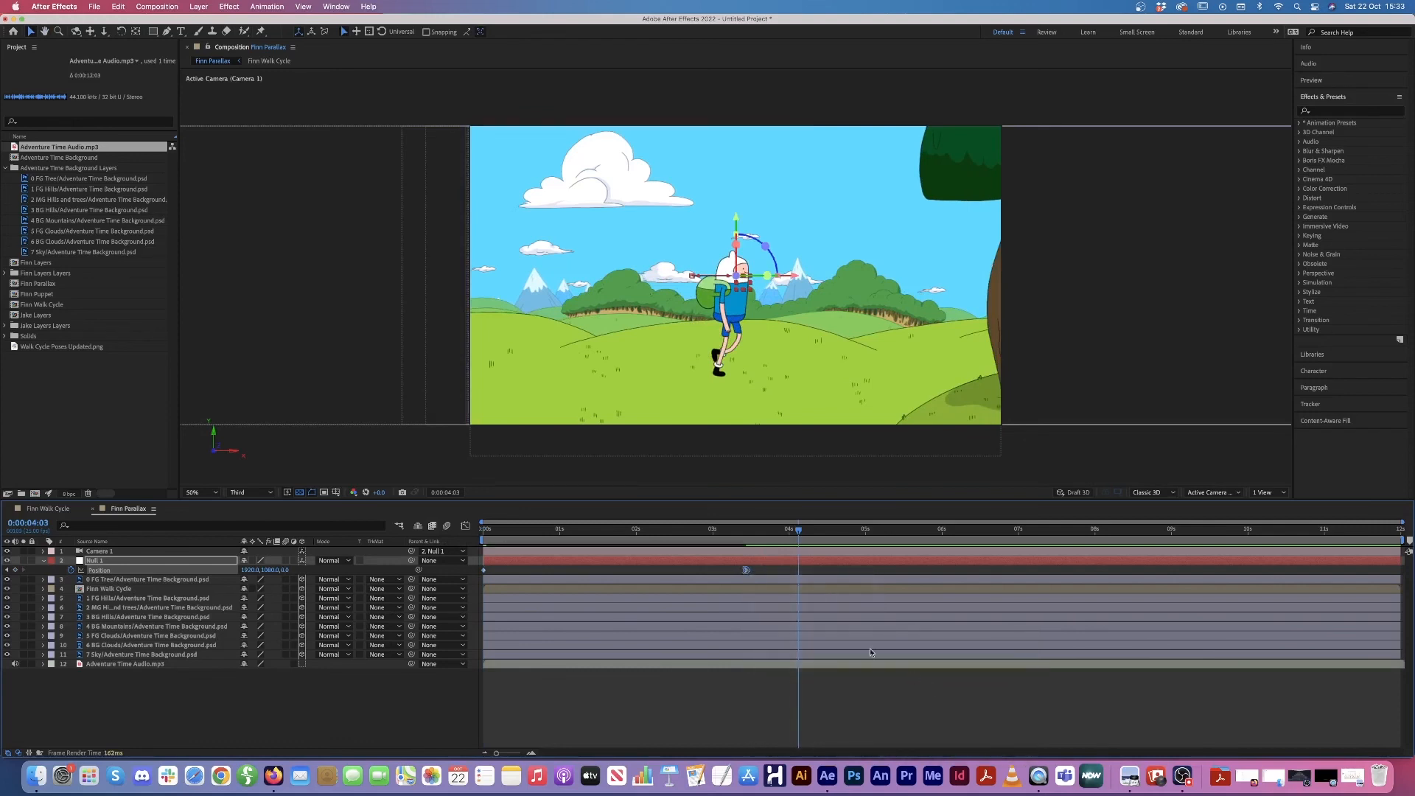
Step: Scrub through the eased camera move and preview the composition from the first frame
drag(517, 536, 832, 561)
key(Home)
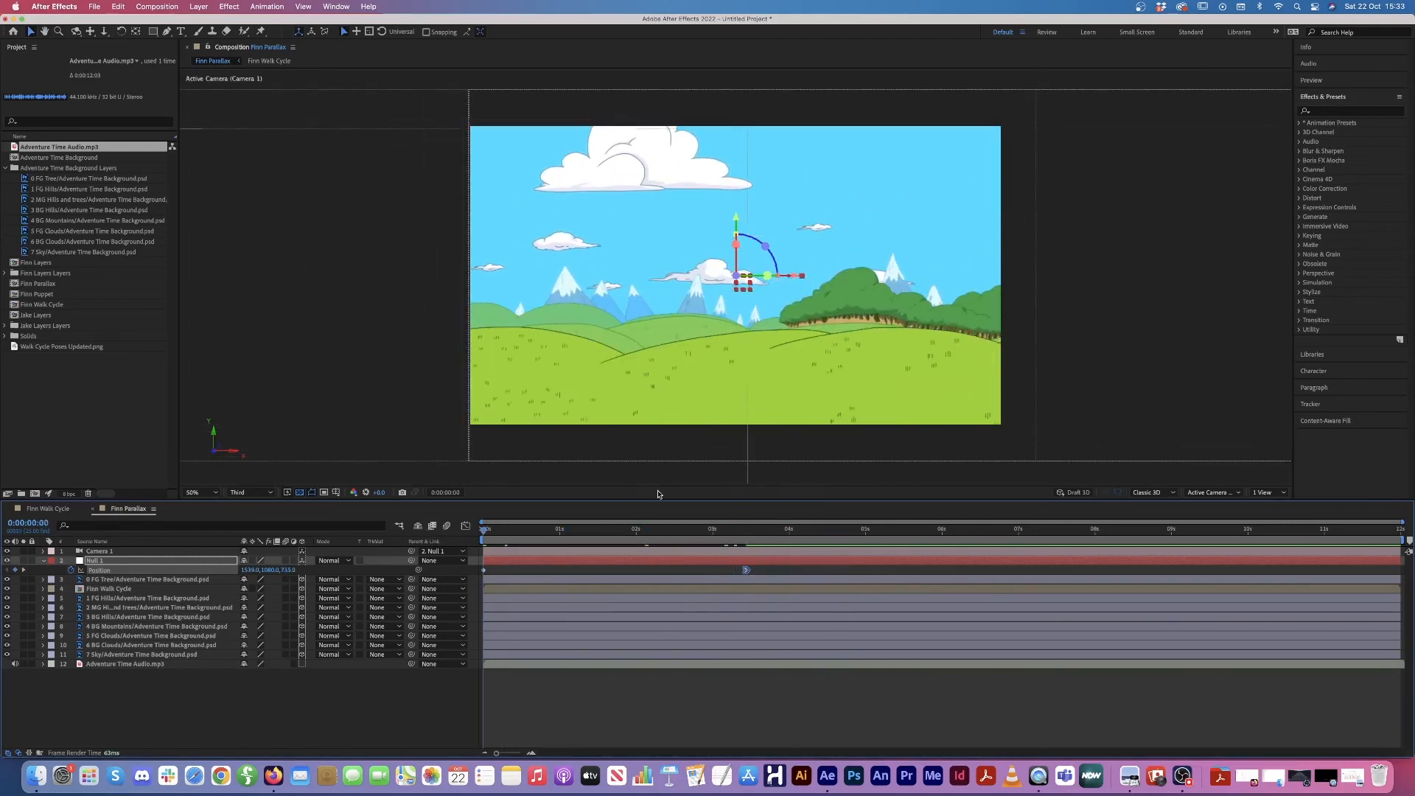
key(space)
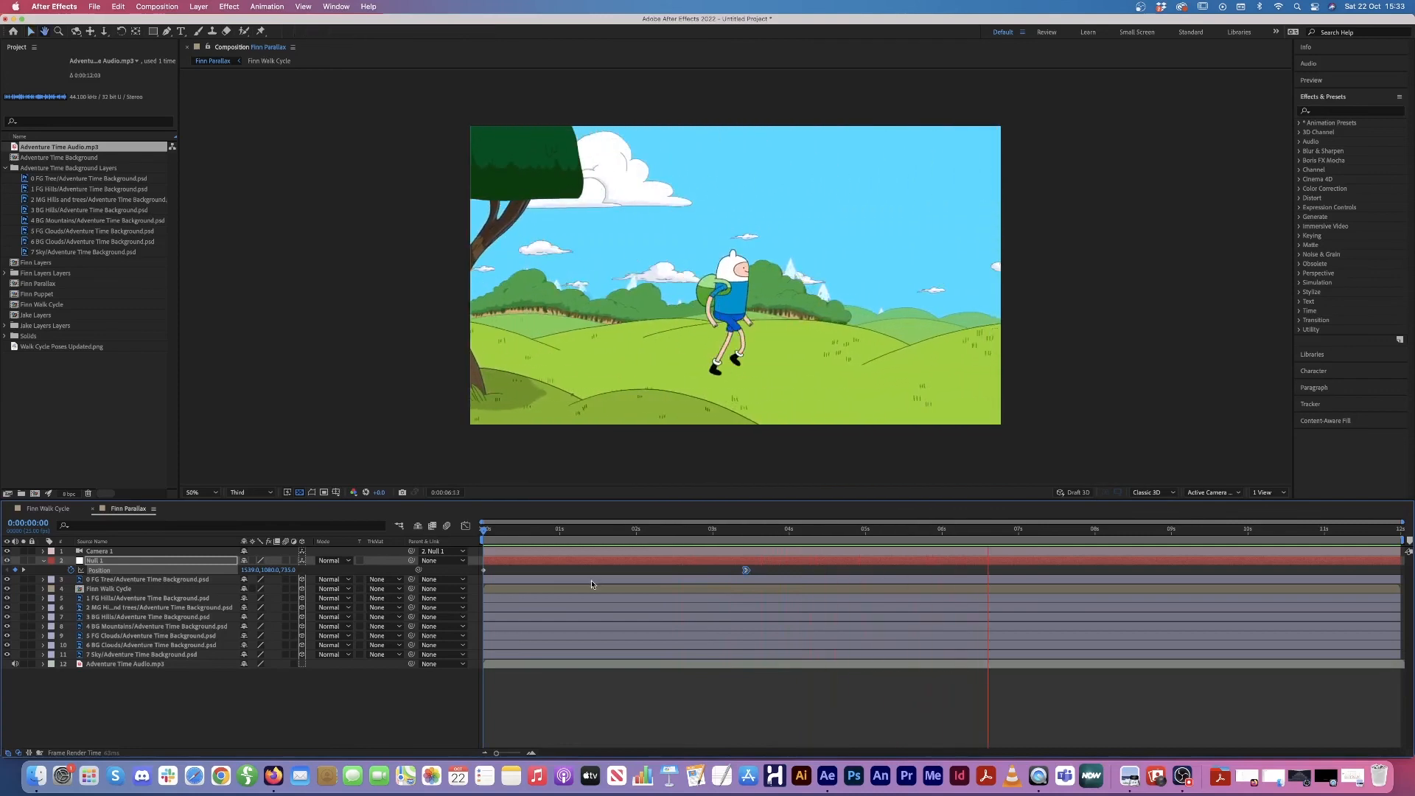
key(space)
Step: Add a Position keyframe to Null 1 at 0:00:06:09, and another at 0:00:06:18 with Z set to 1633
drag(988, 530, 972, 533)
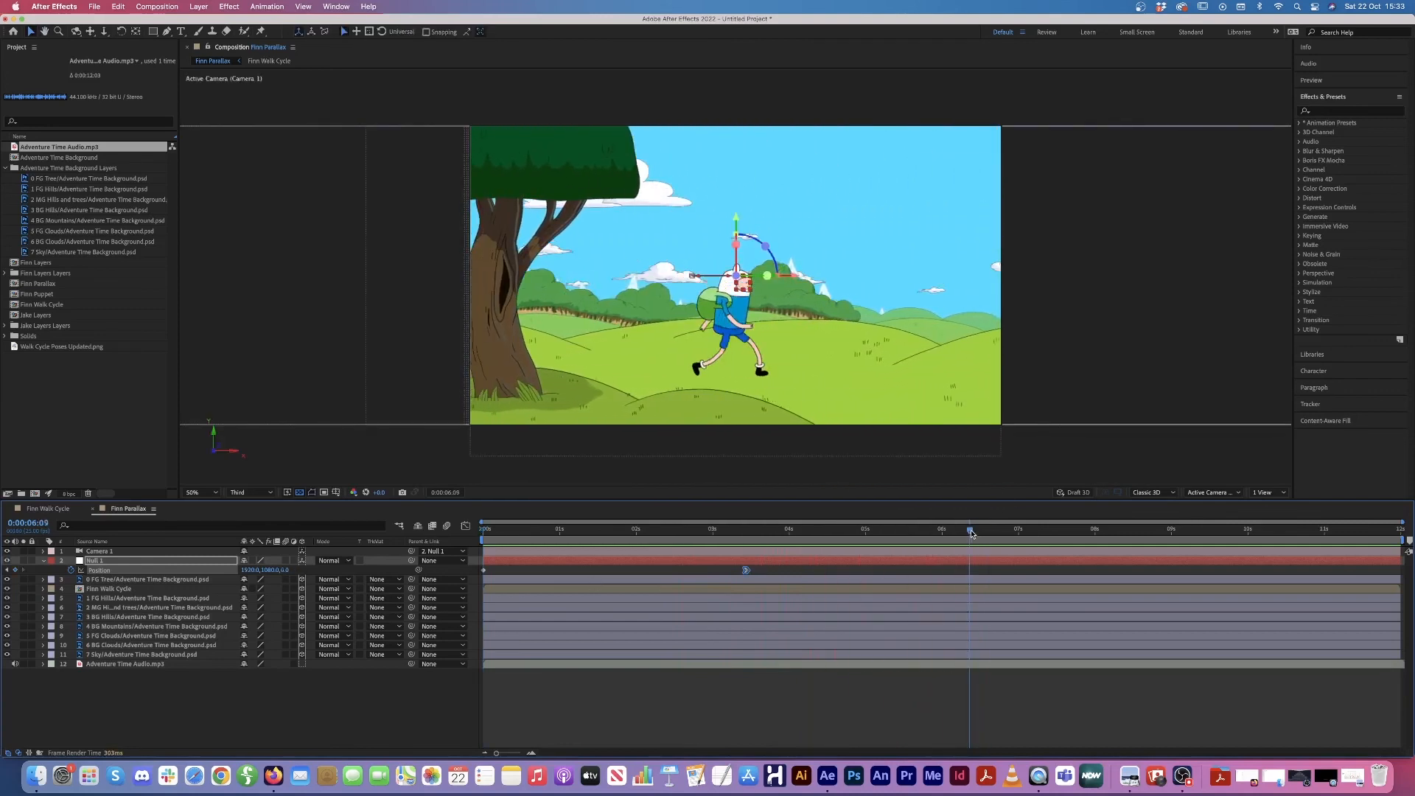
click(15, 570)
drag(970, 531, 992, 533)
click(532, 753)
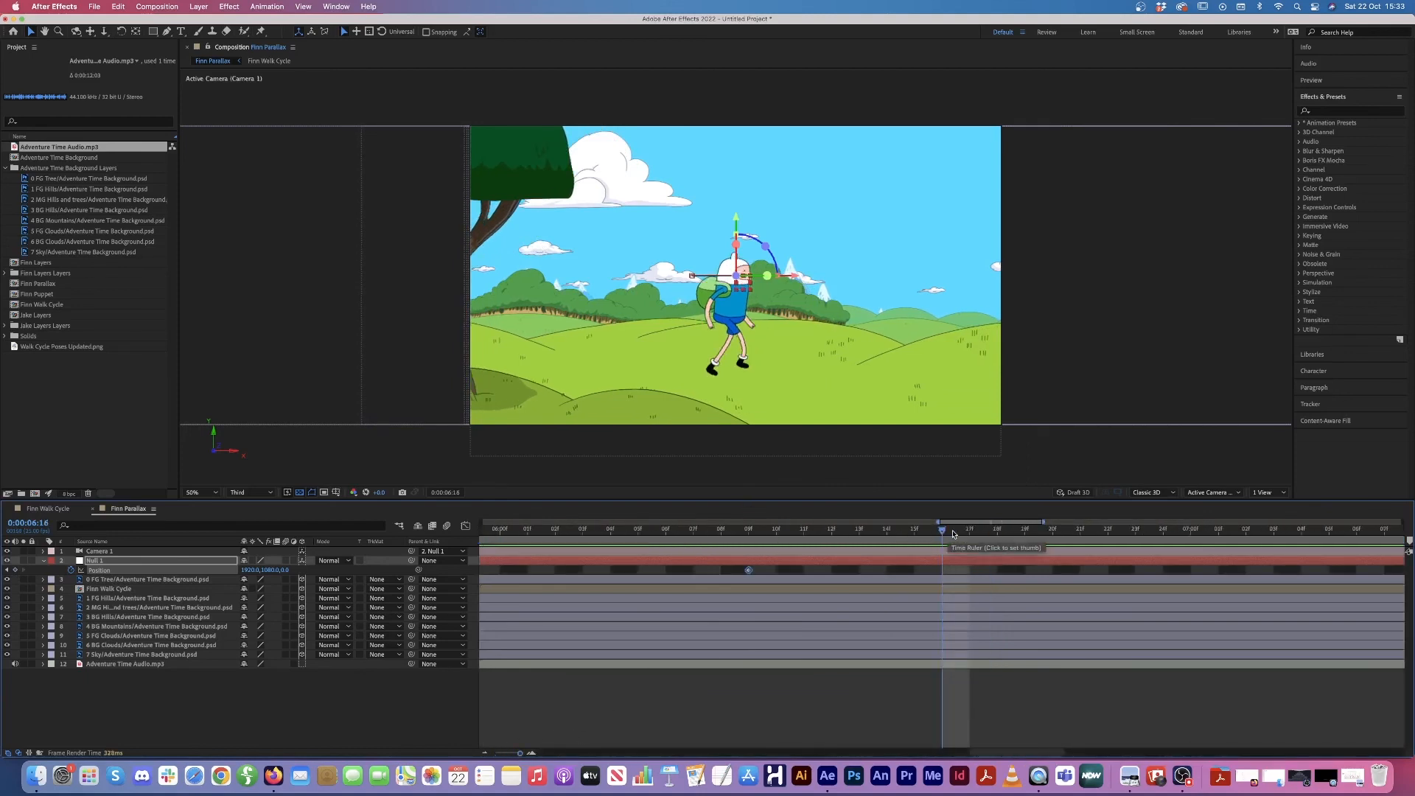
drag(956, 529, 998, 529)
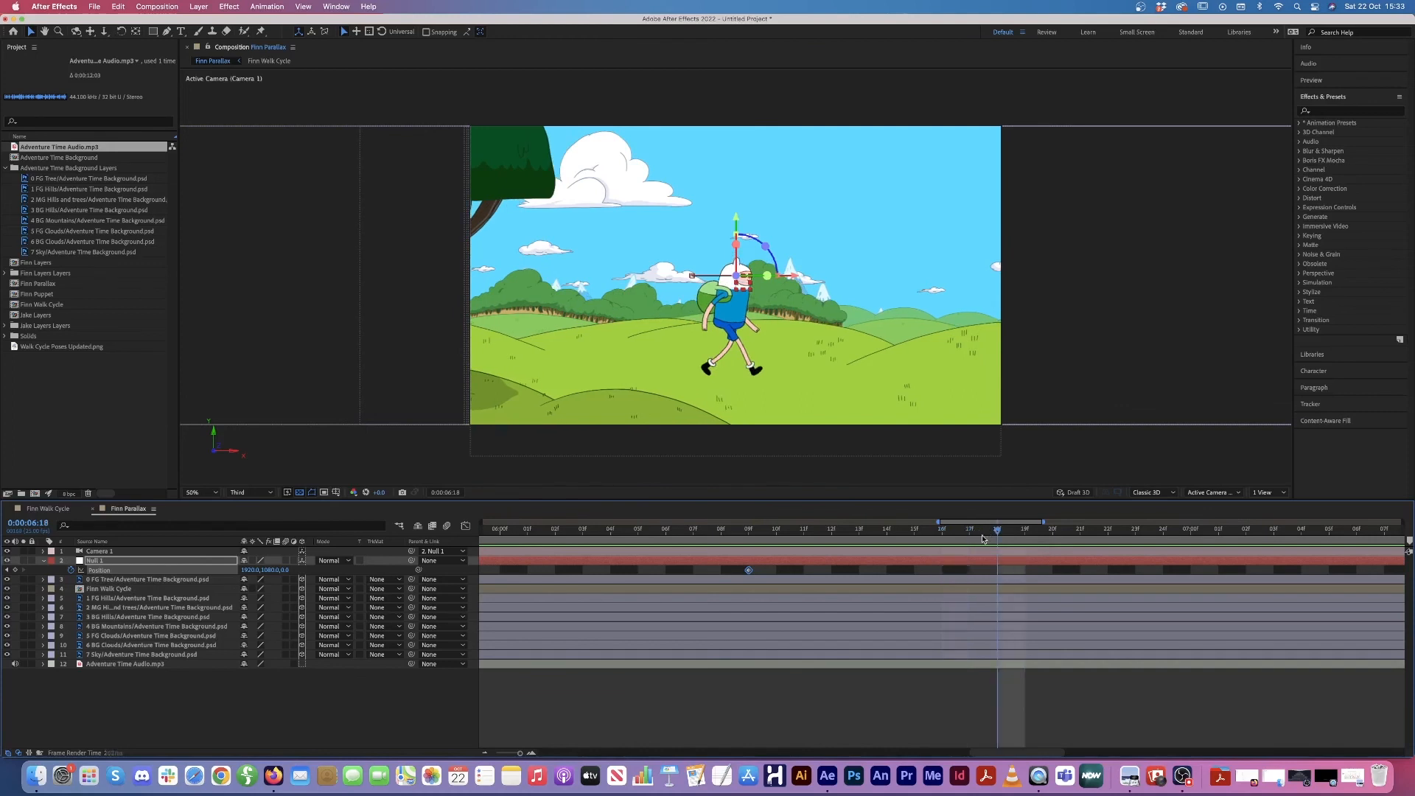
drag(286, 570, 1200, 581)
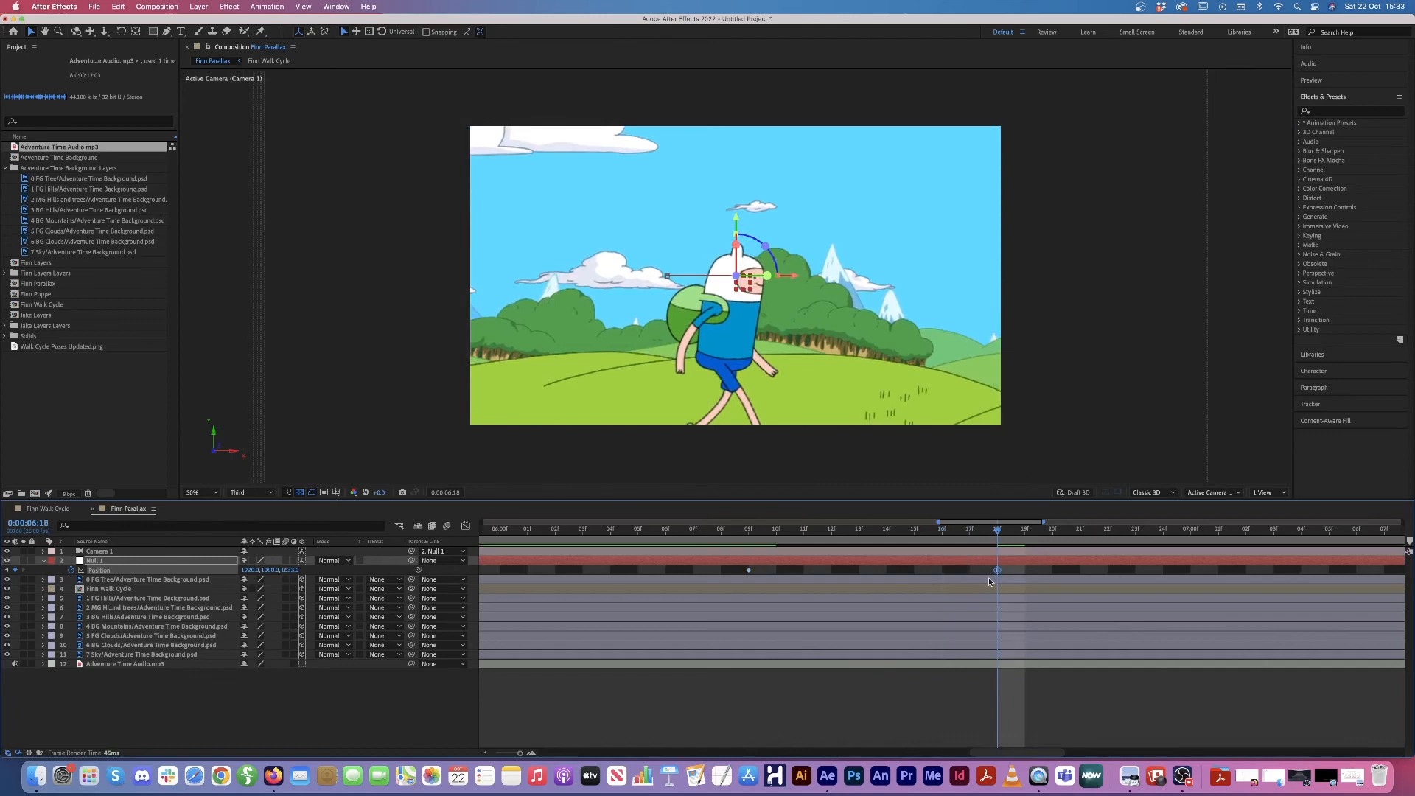
Step: Apply Easy Ease Out to Null 1's Position keyframe at 0:00:06:09 and Easy Ease In to the one at 0:00:06:18
click(1026, 570)
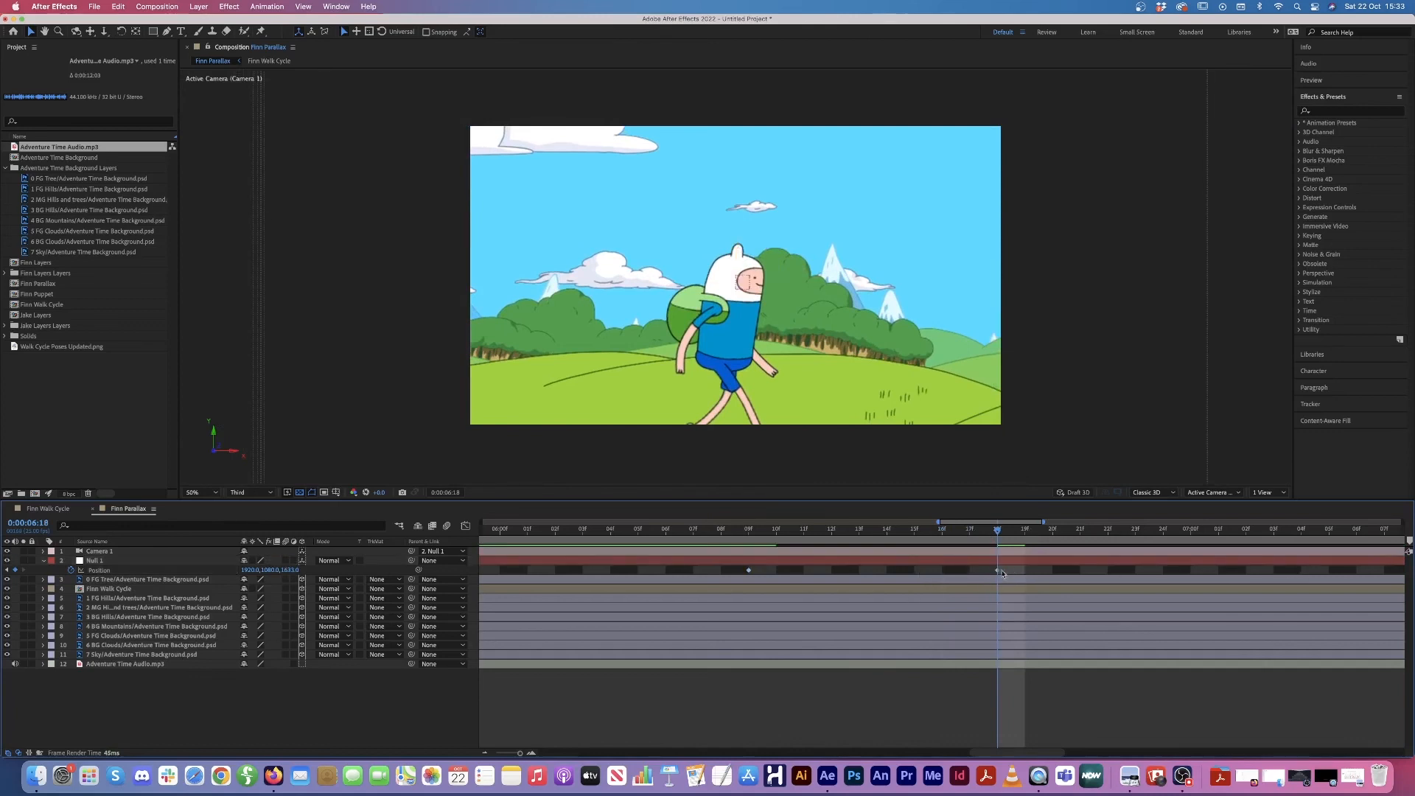
click(749, 570)
right_click(749, 571)
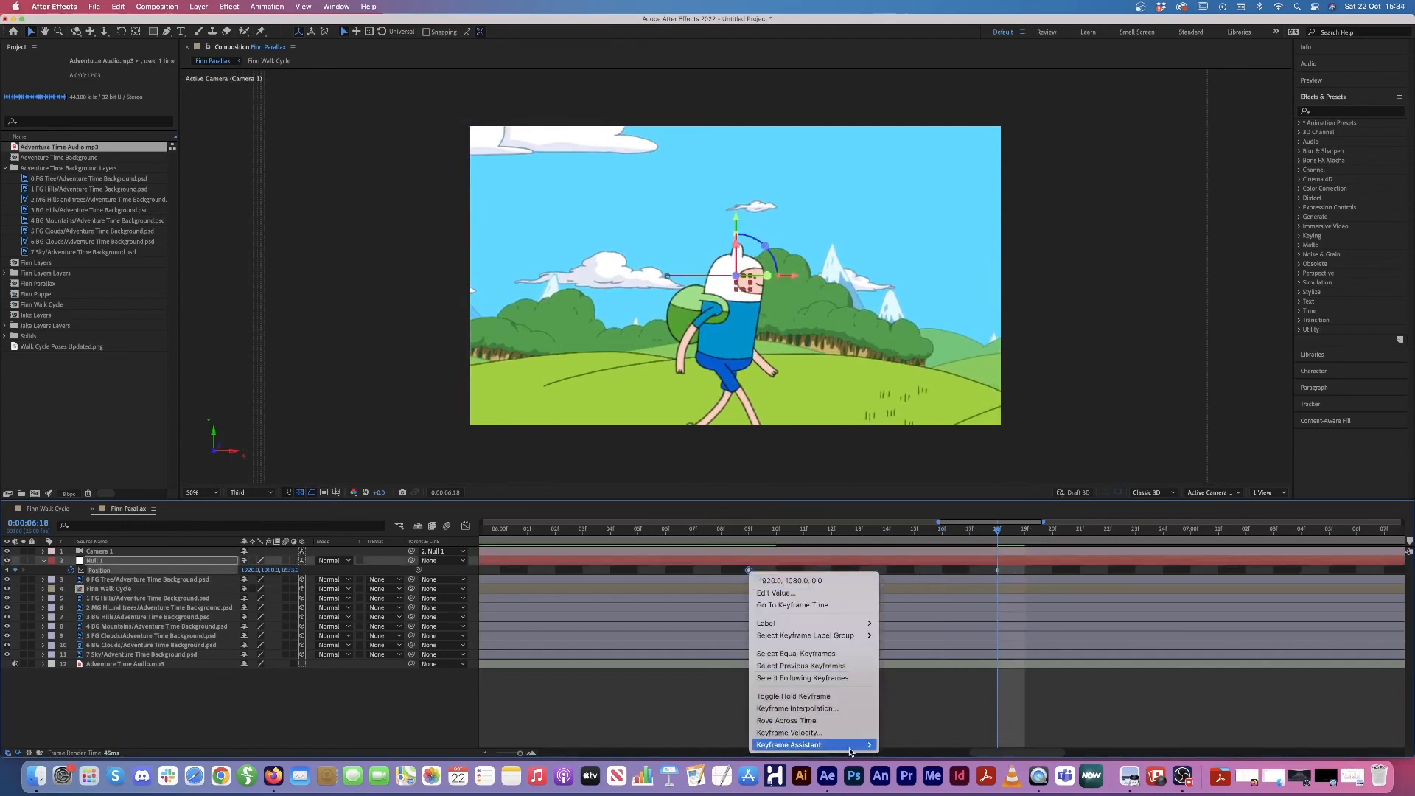
mouse_move(833, 746)
click(945, 700)
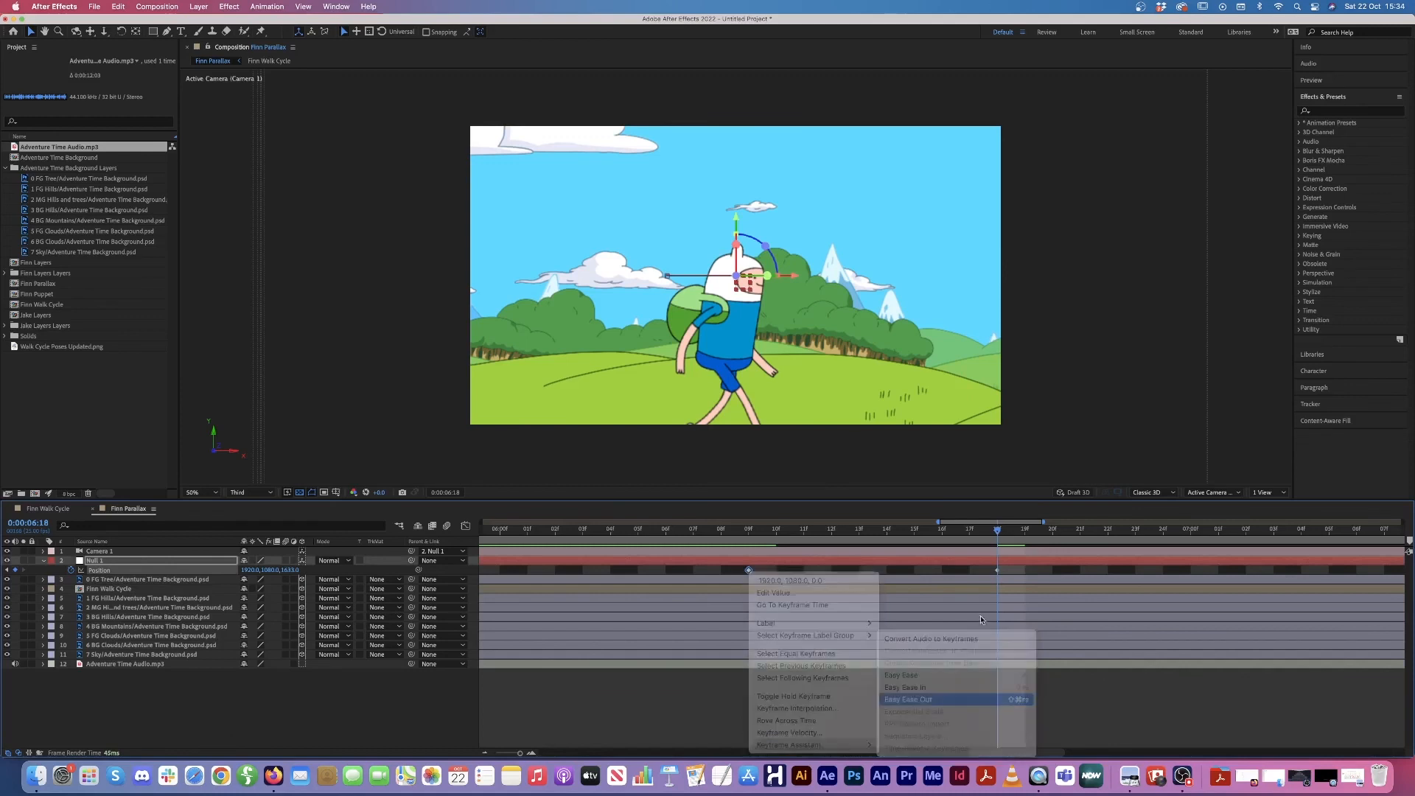
right_click(998, 570)
mouse_move(1069, 746)
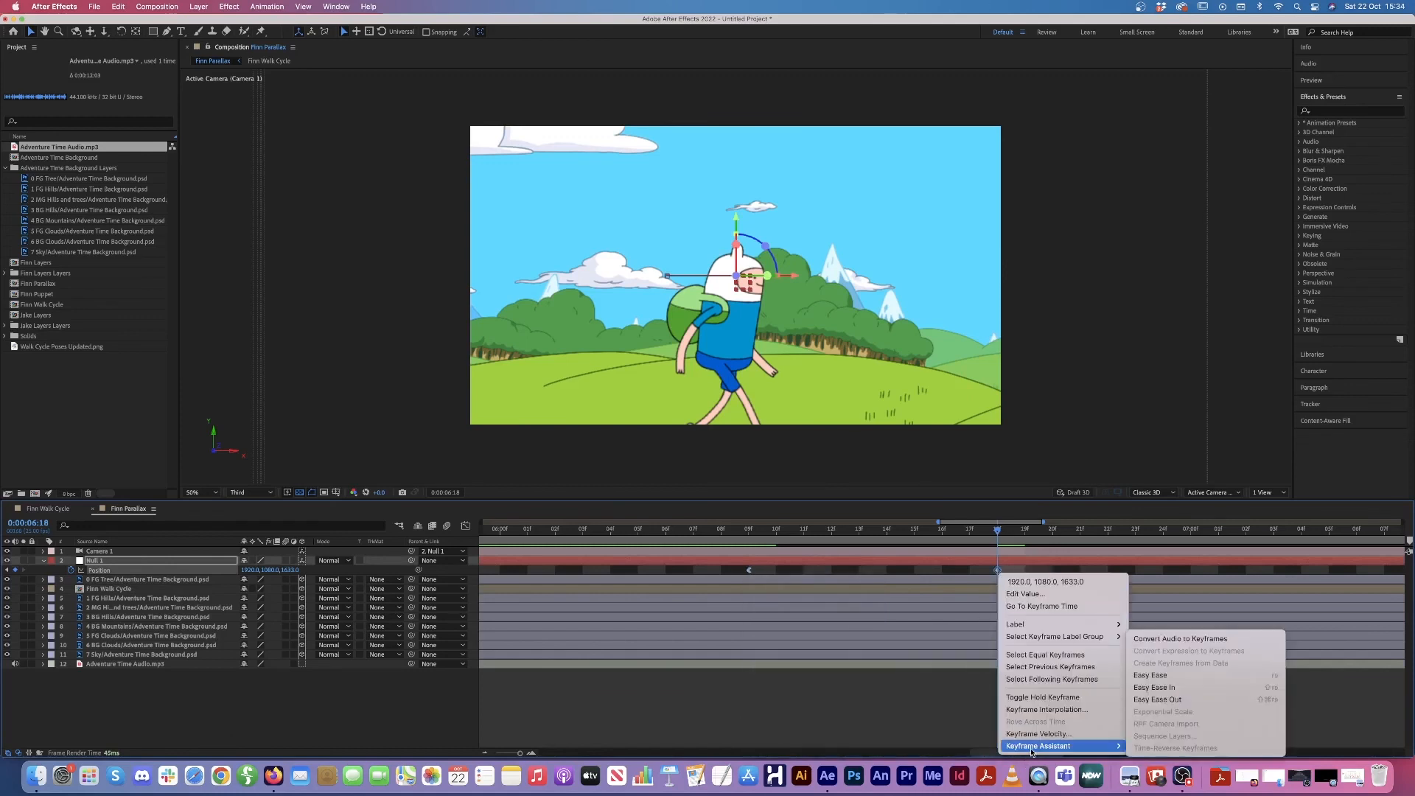
click(1131, 684)
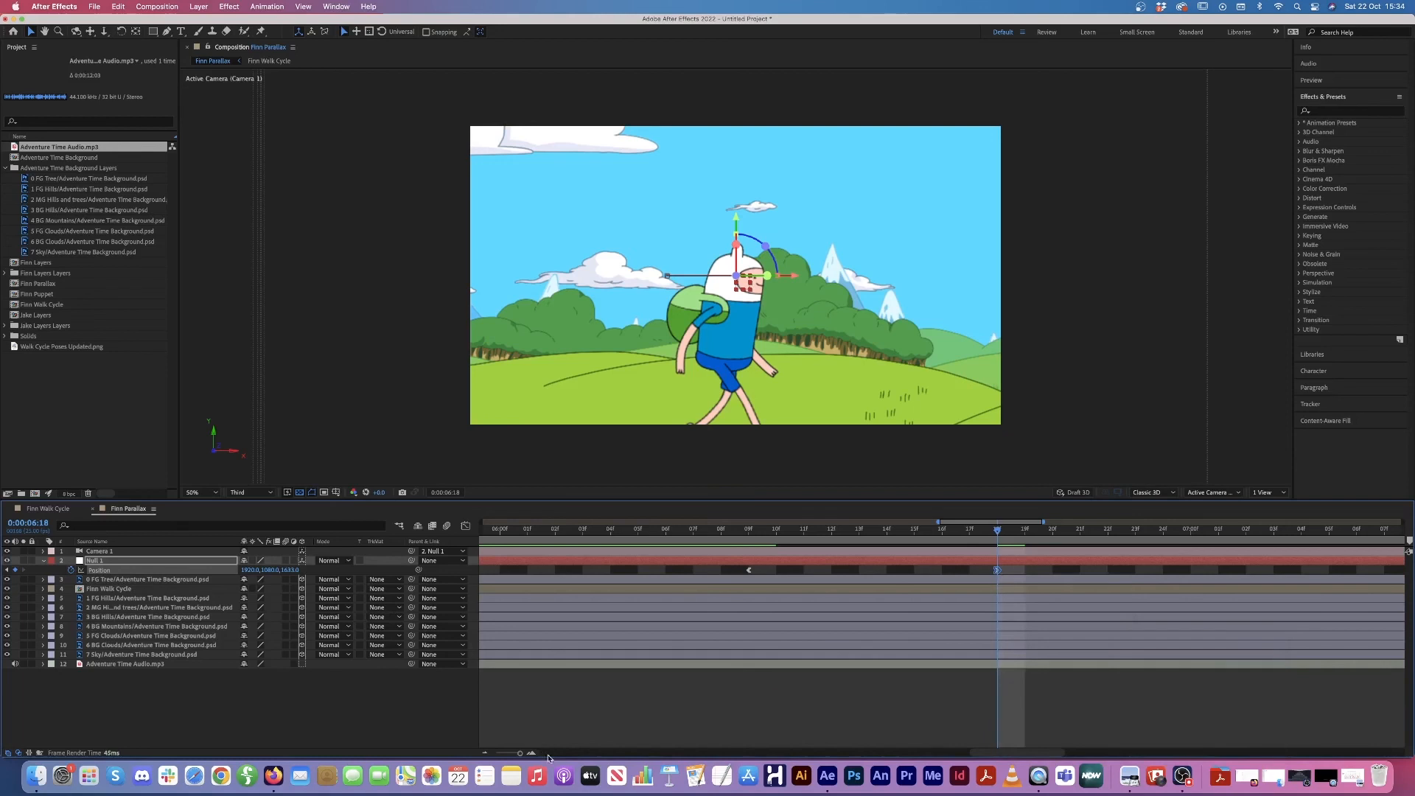
Step: Fit the whole composition in the timeline and preview the complete camera animation from the first frame
key(semicolon)
key(semicolon)
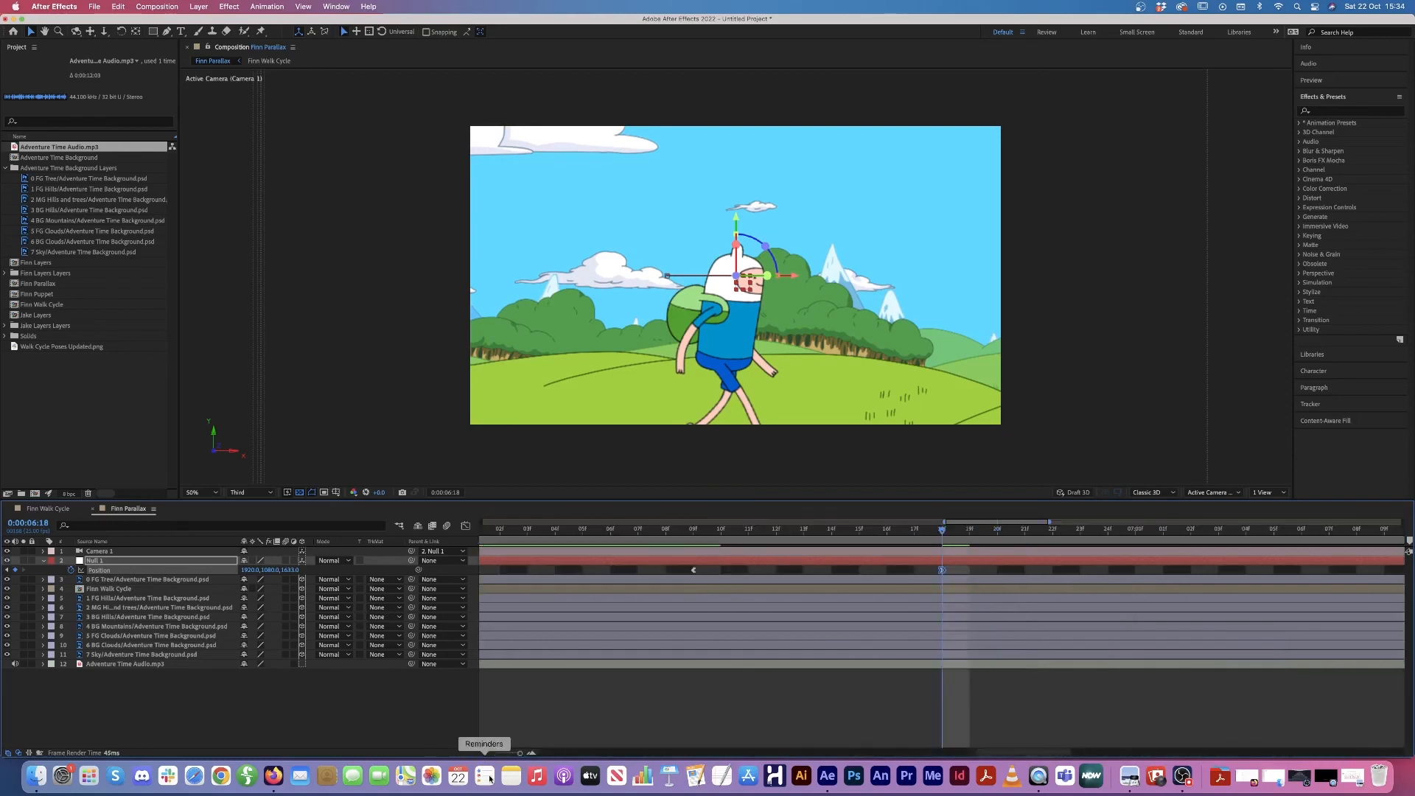
click(487, 754)
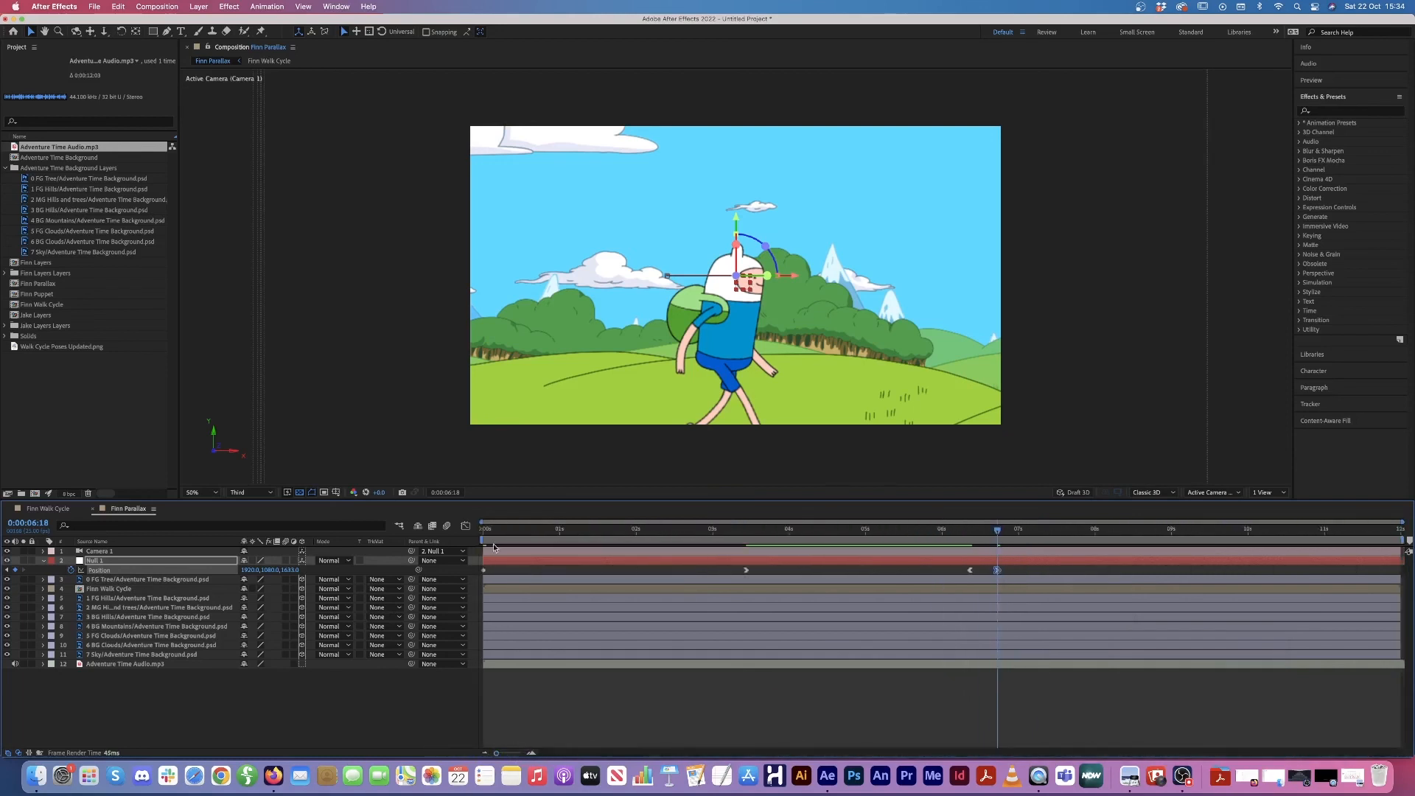
drag(490, 530, 454, 530)
key(space)
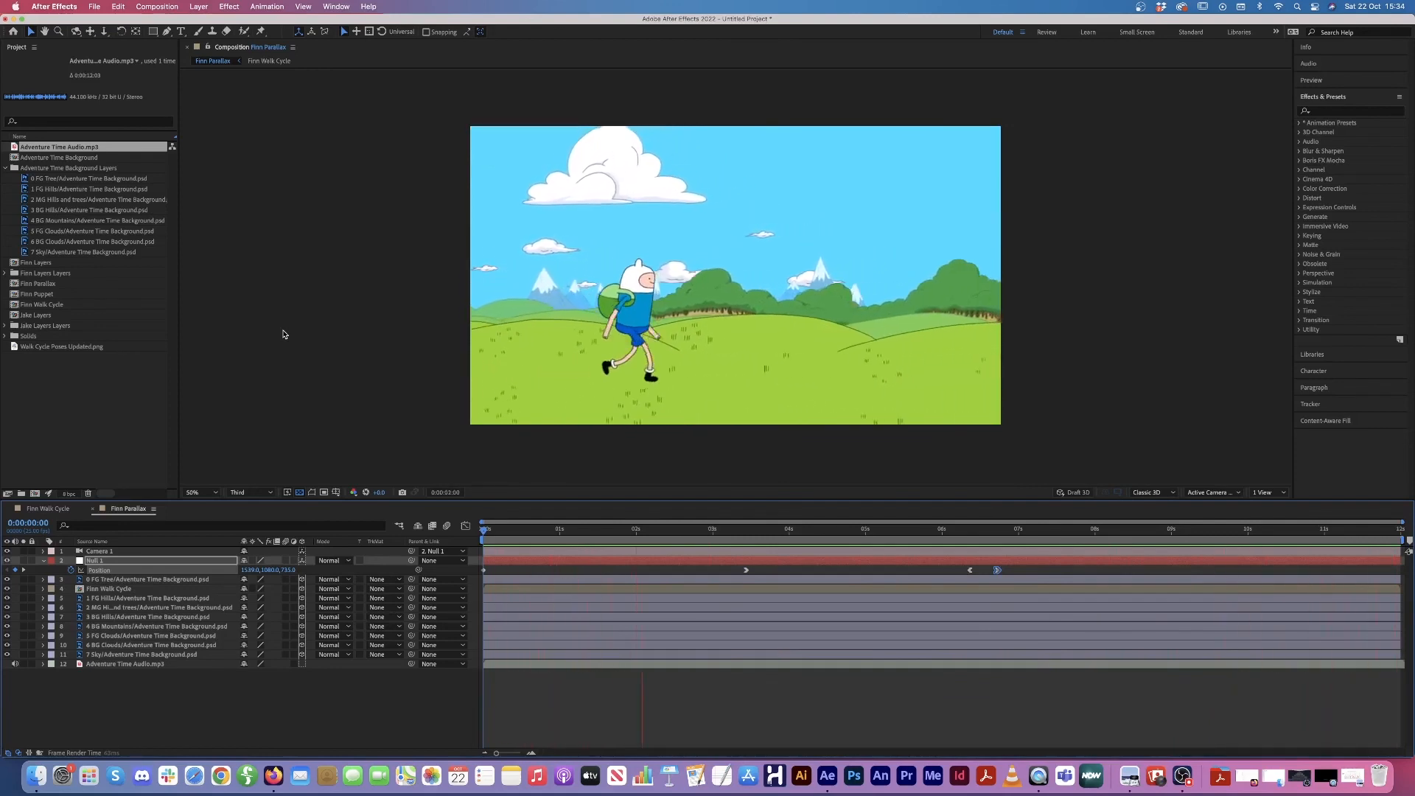
key(space)
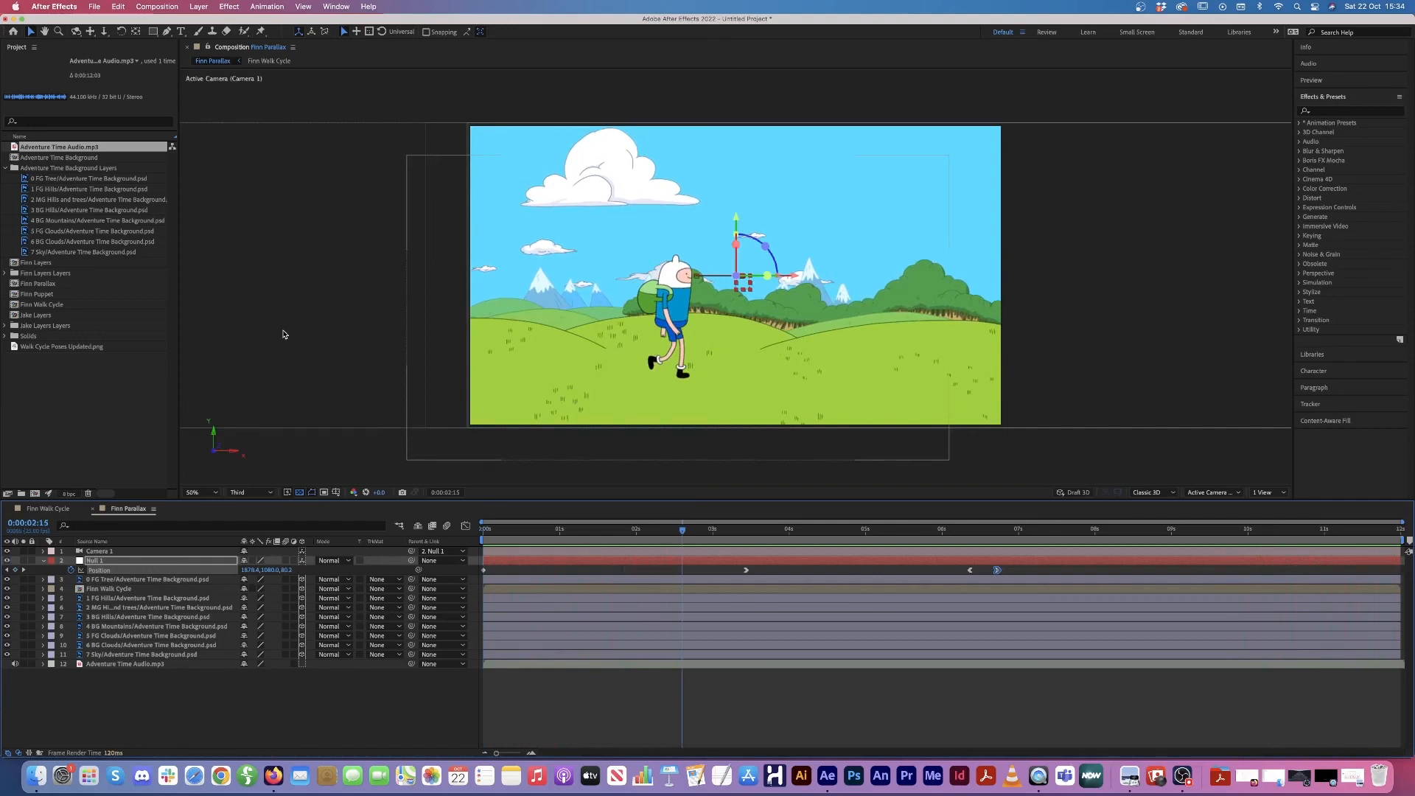
Step: Return to the first frame of the Finn Parallax composition and send it to the Adobe Media Encoder queue
drag(512, 529, 465, 529)
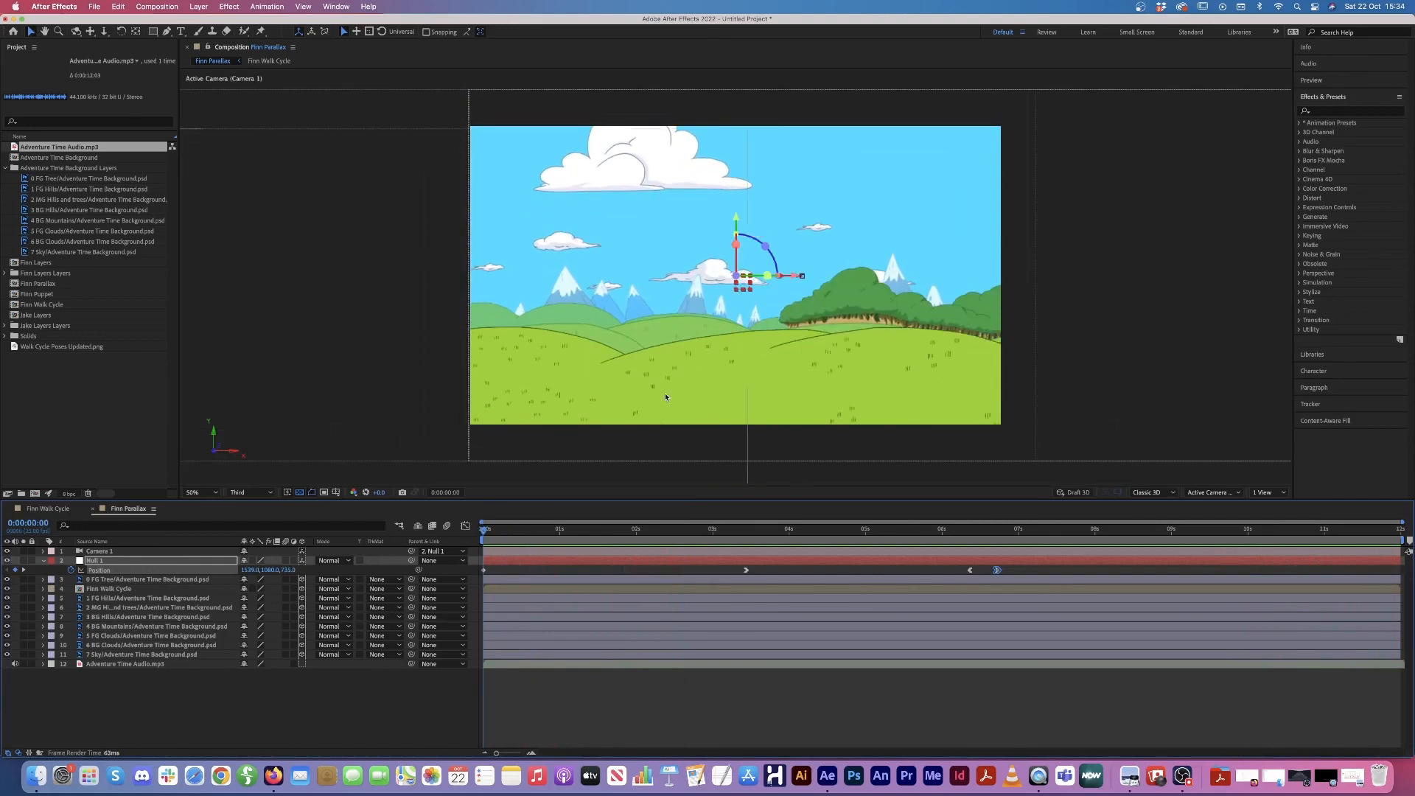
click(96, 7)
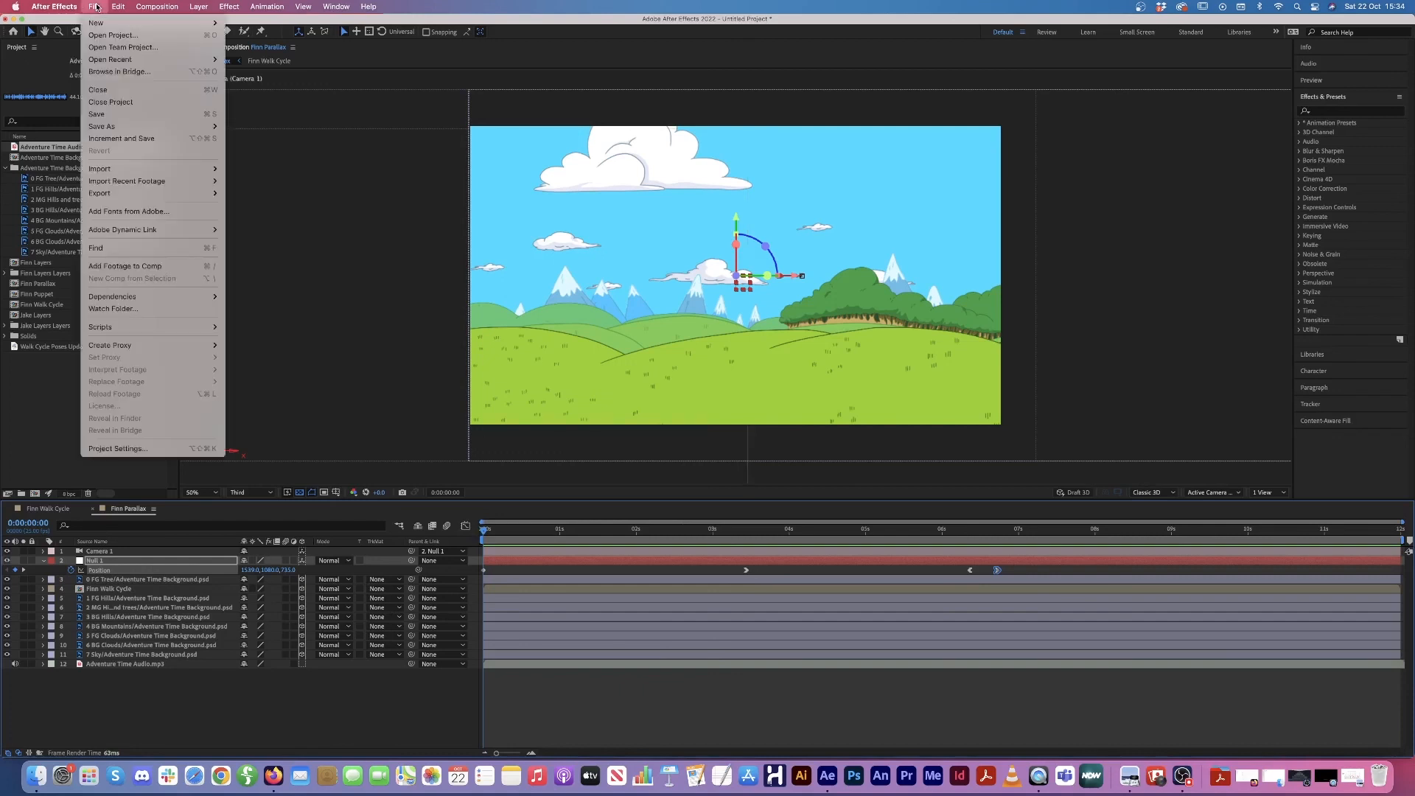
mouse_move(109, 194)
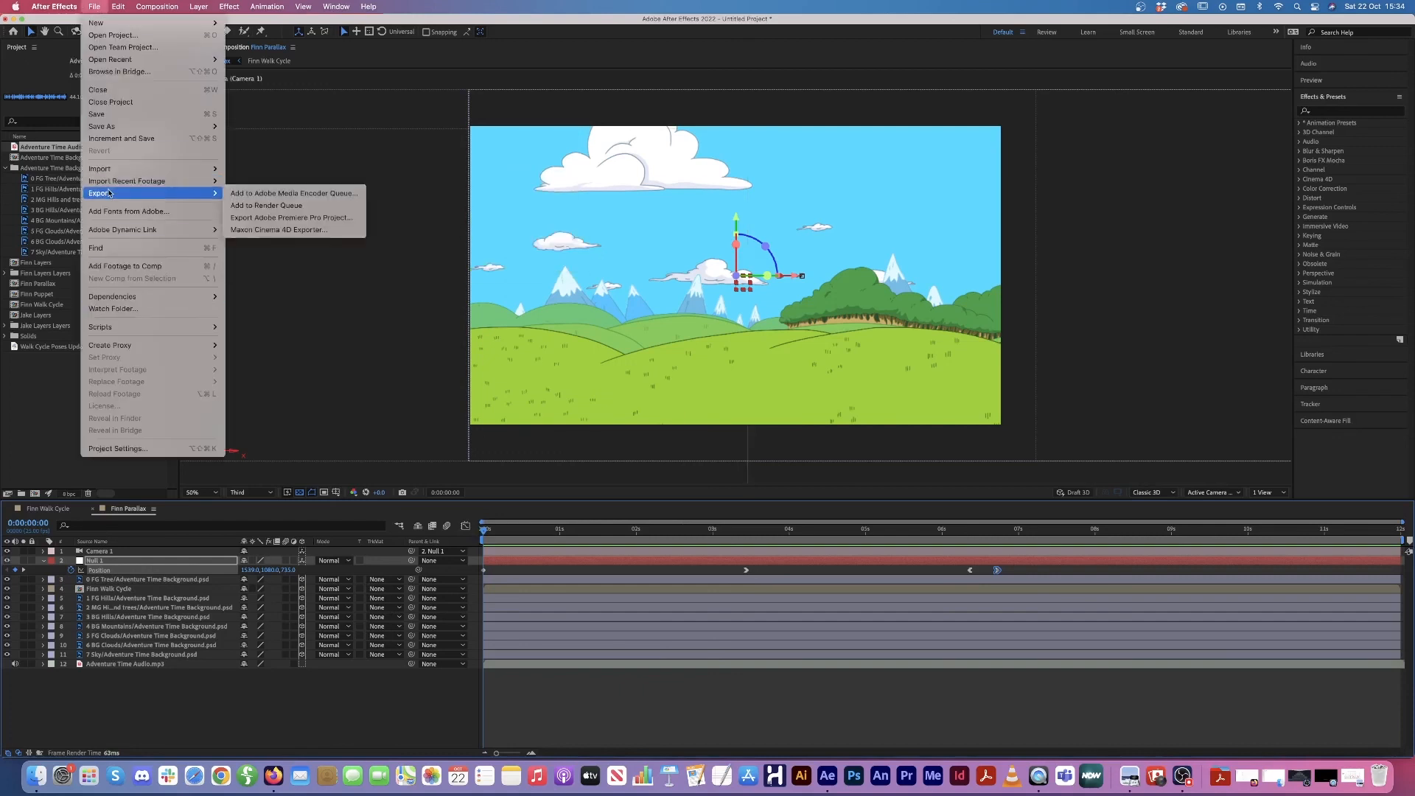
click(355, 195)
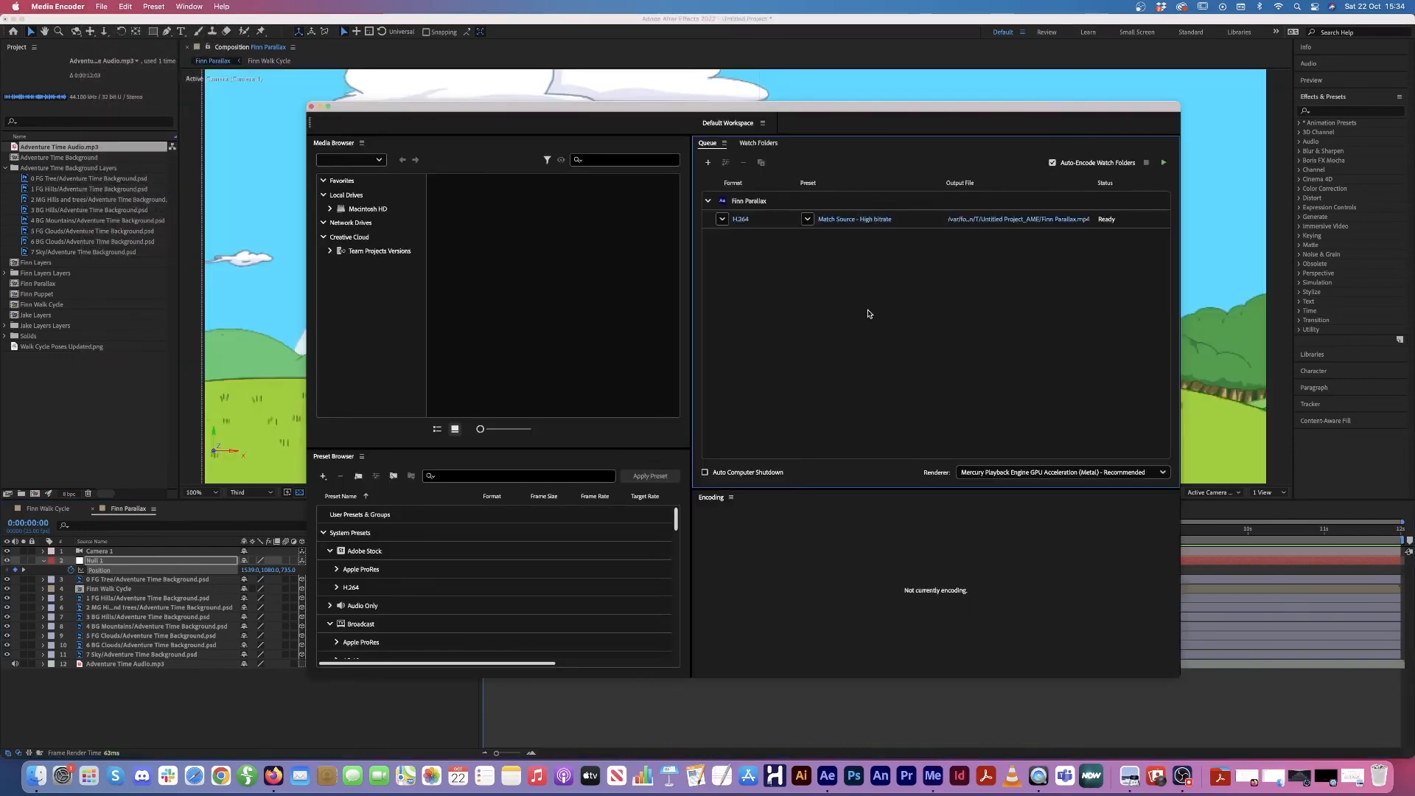
Step: Set the queued output to save on the Desktop as Finn Parallax V1 in mp4 format
click(994, 220)
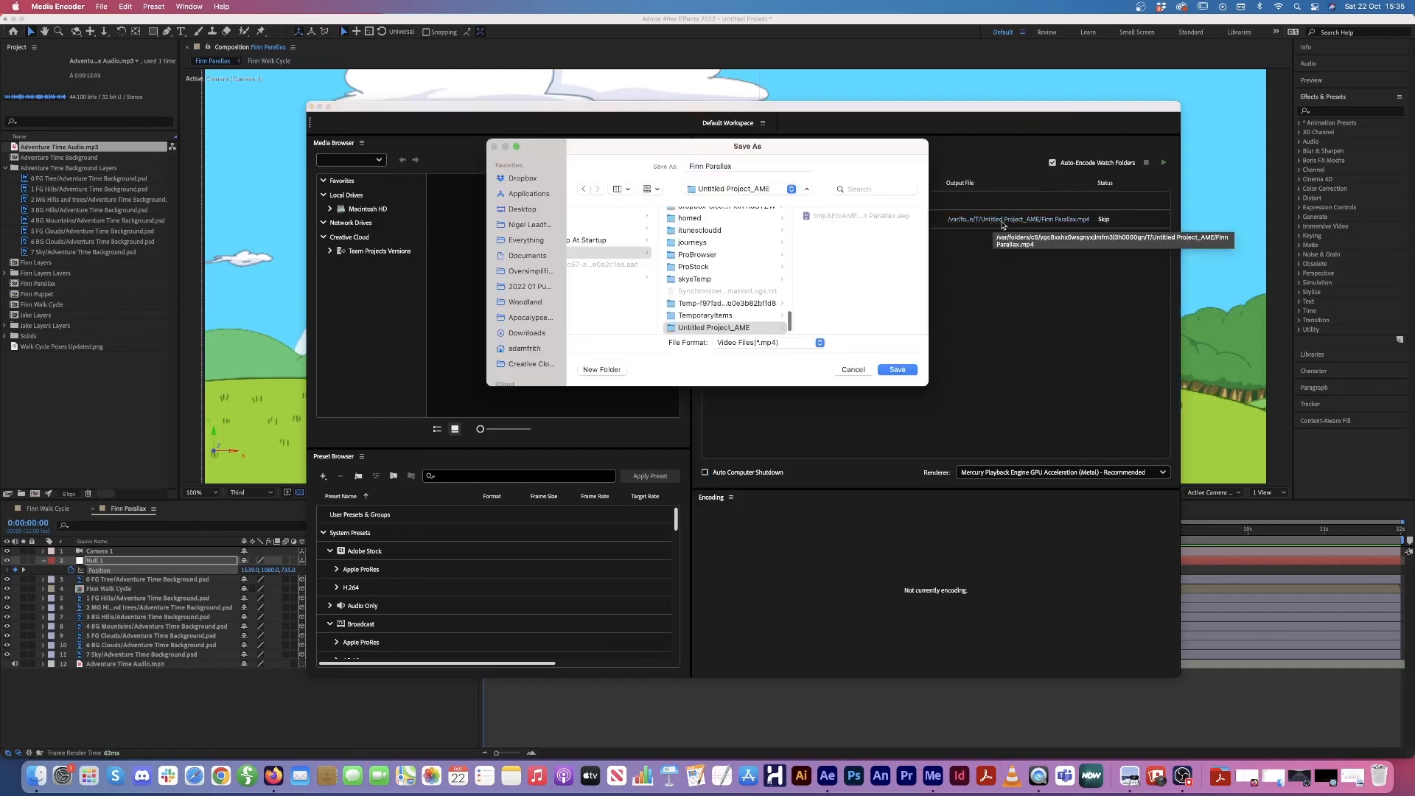
click(515, 209)
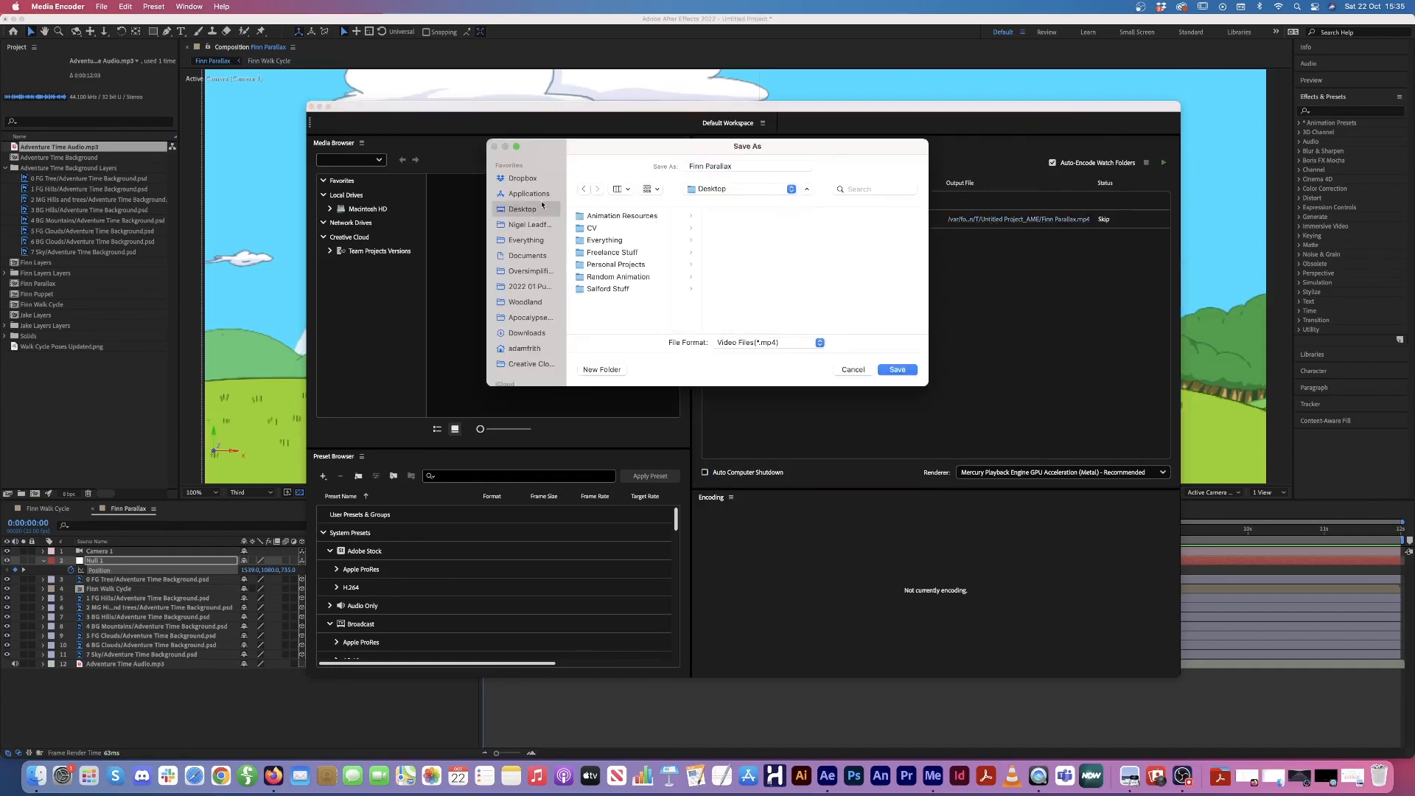
click(750, 167)
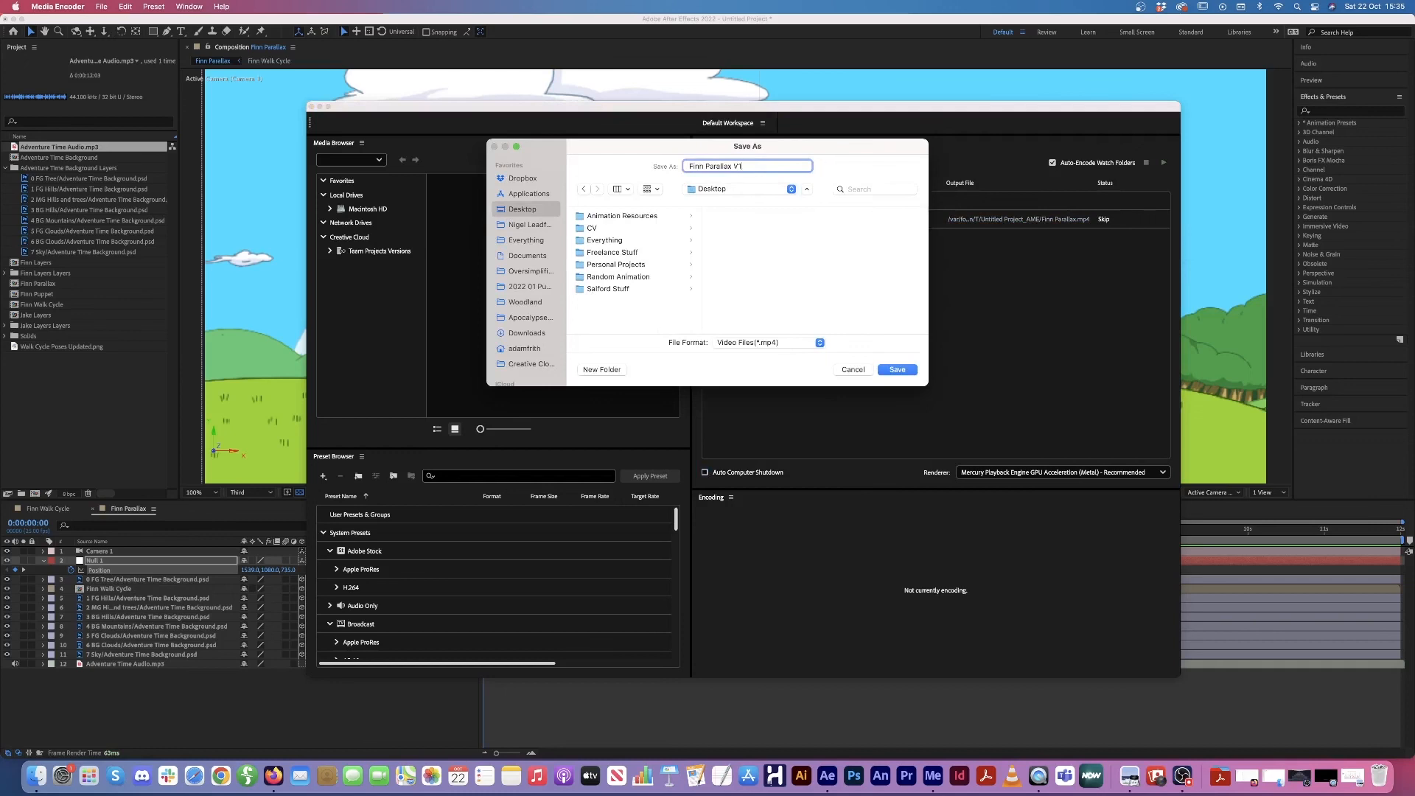
key(Return)
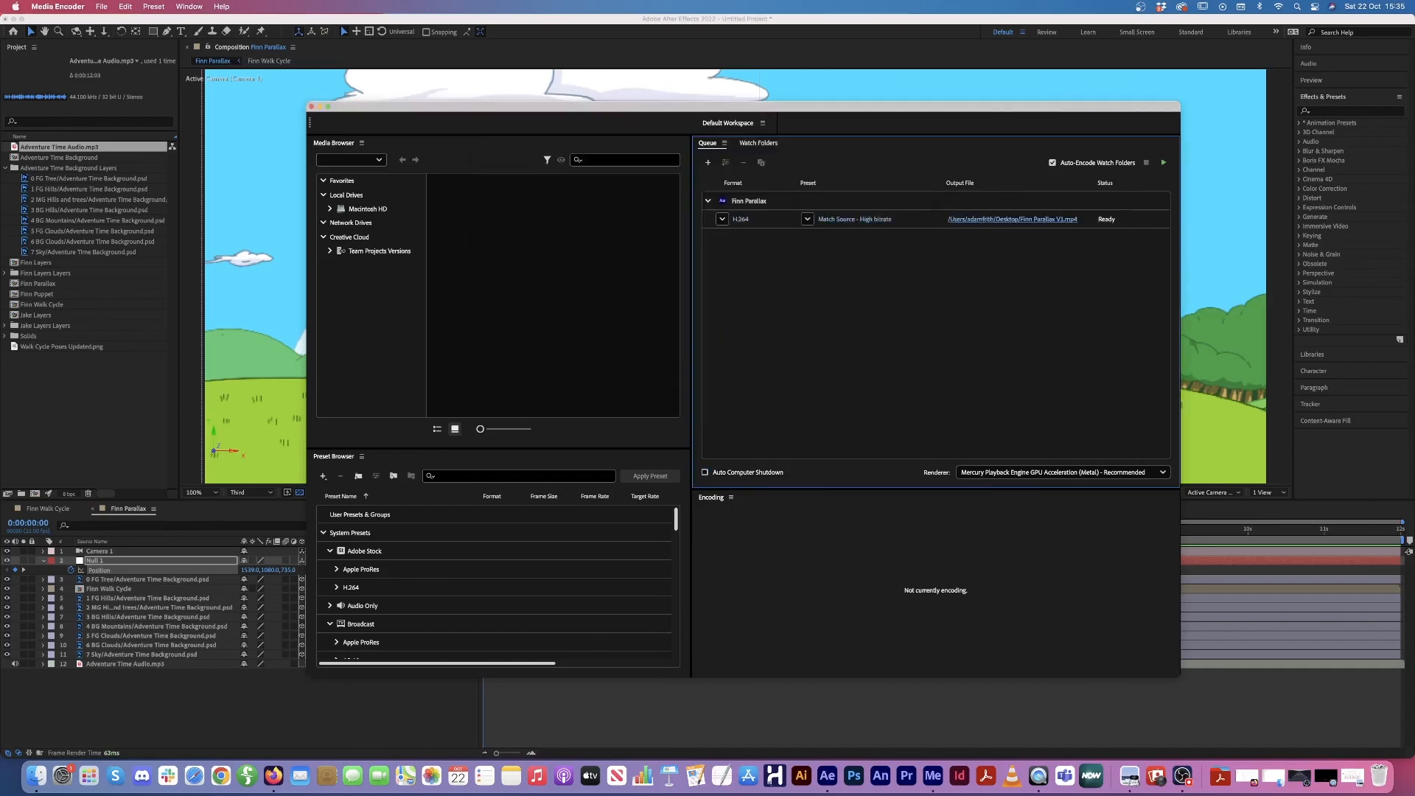
Step: Keep the H.264 format with the Match Source - High bitrate preset and encode the queued Finn Parallax output
click(723, 219)
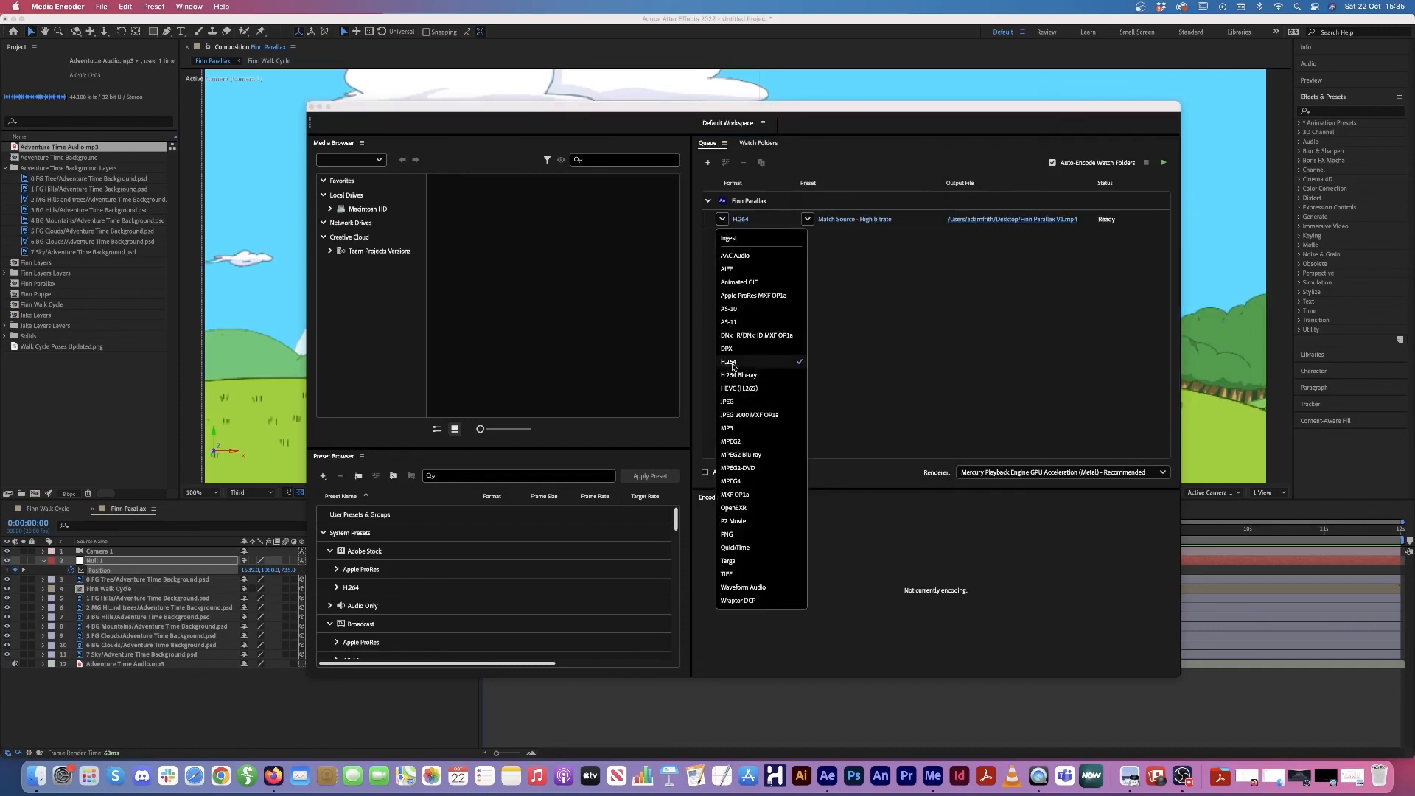
click(901, 325)
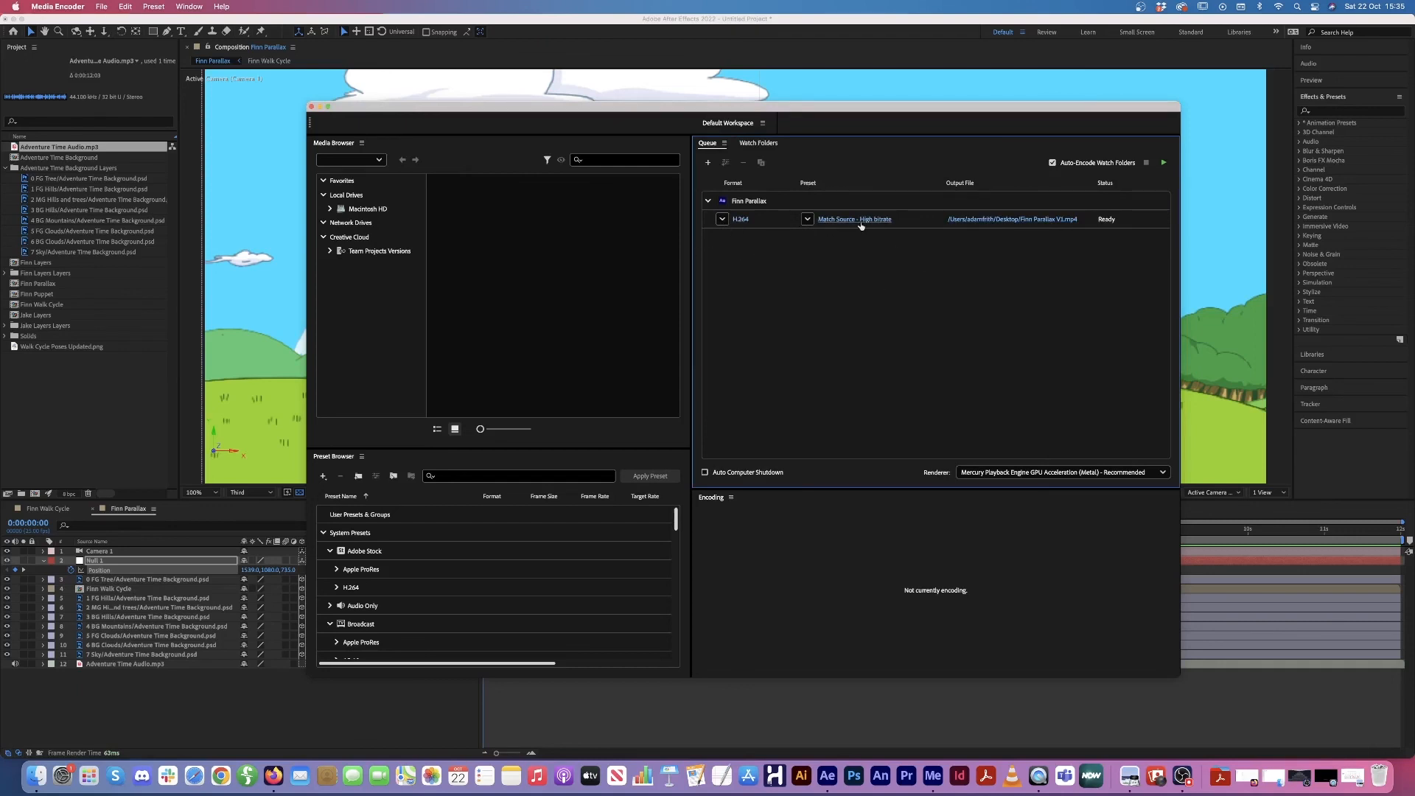
click(1163, 163)
Step: Open the exported Finn Parallax V1.mp4 from the Desktop in QuickTime Player, watch it enlarged and close it
click(1048, 221)
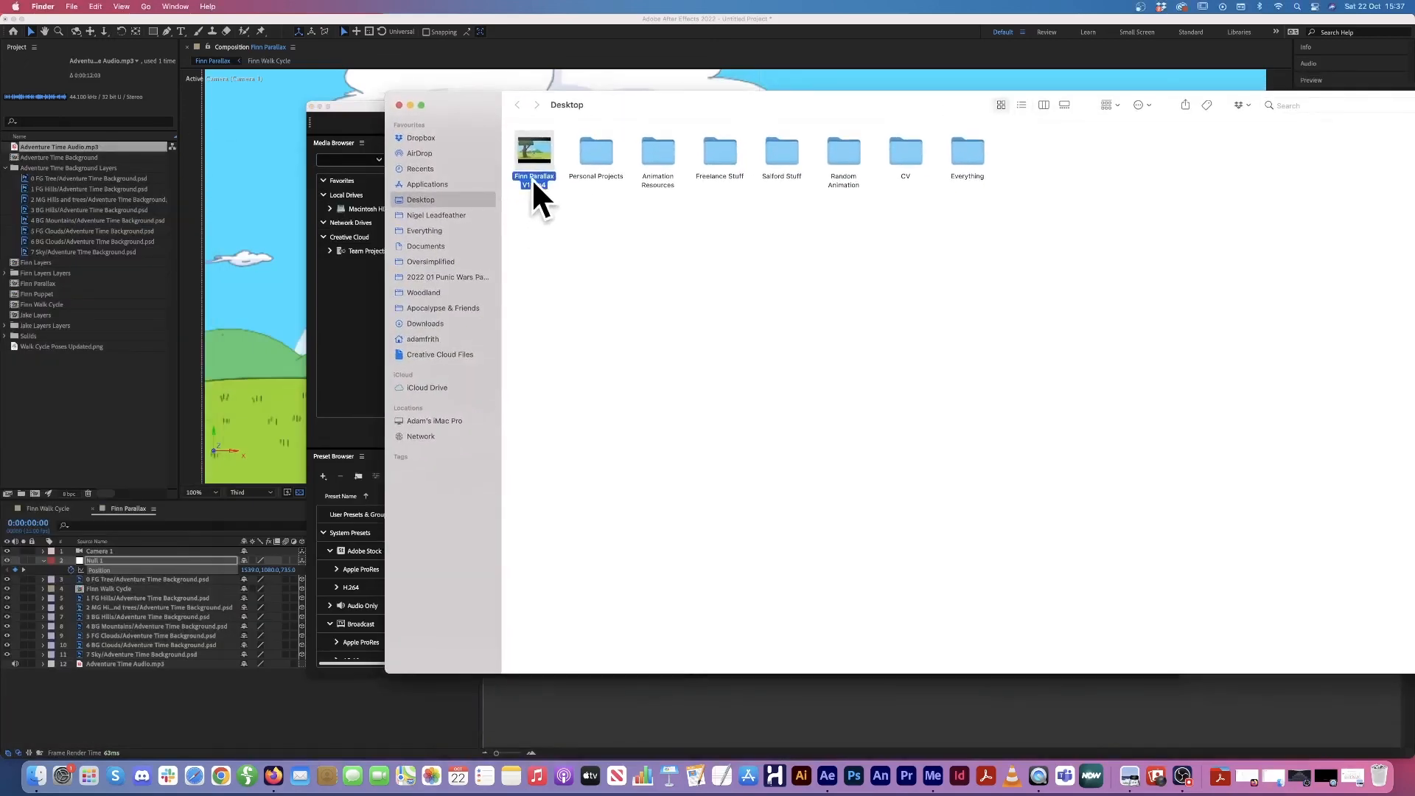
double_click(533, 181)
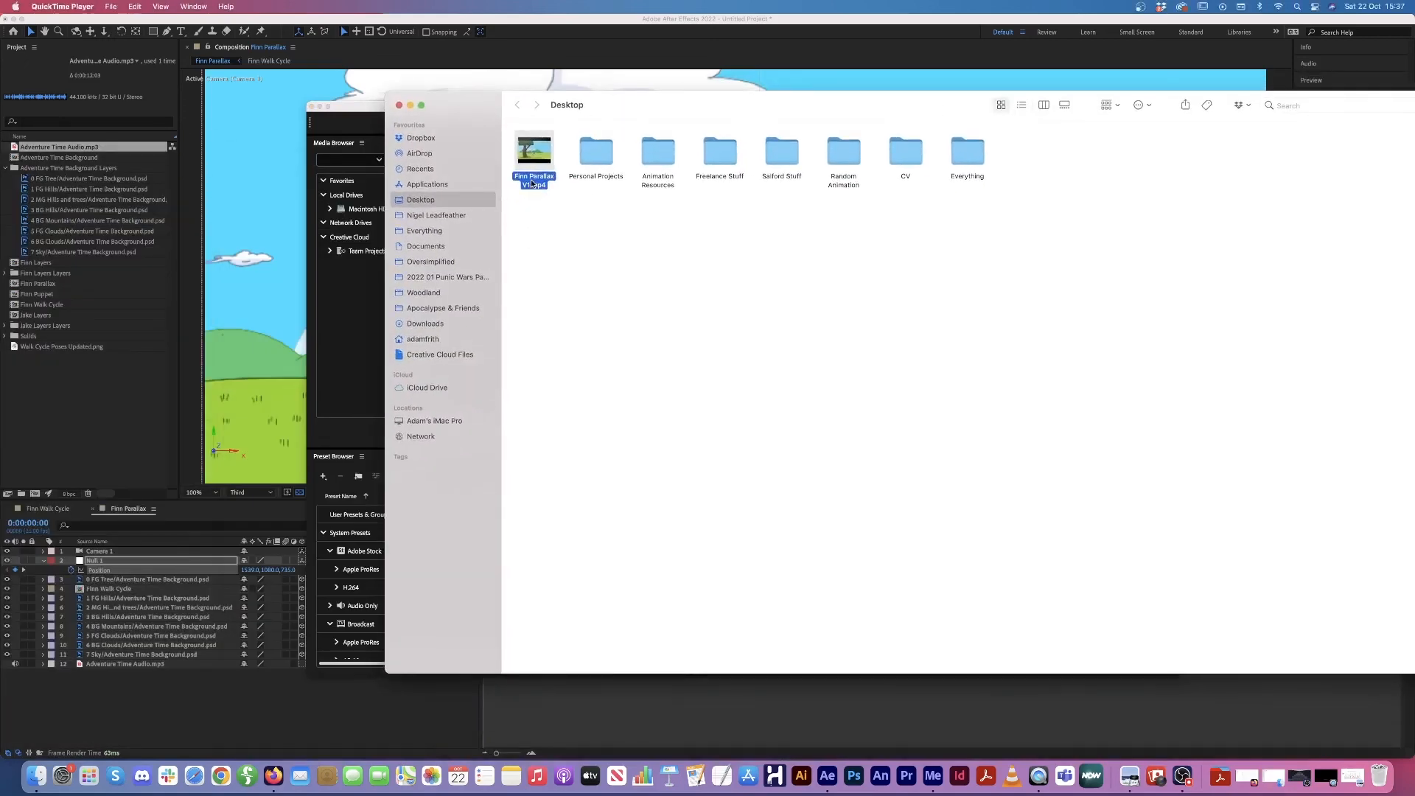
drag(593, 176, 681, 122)
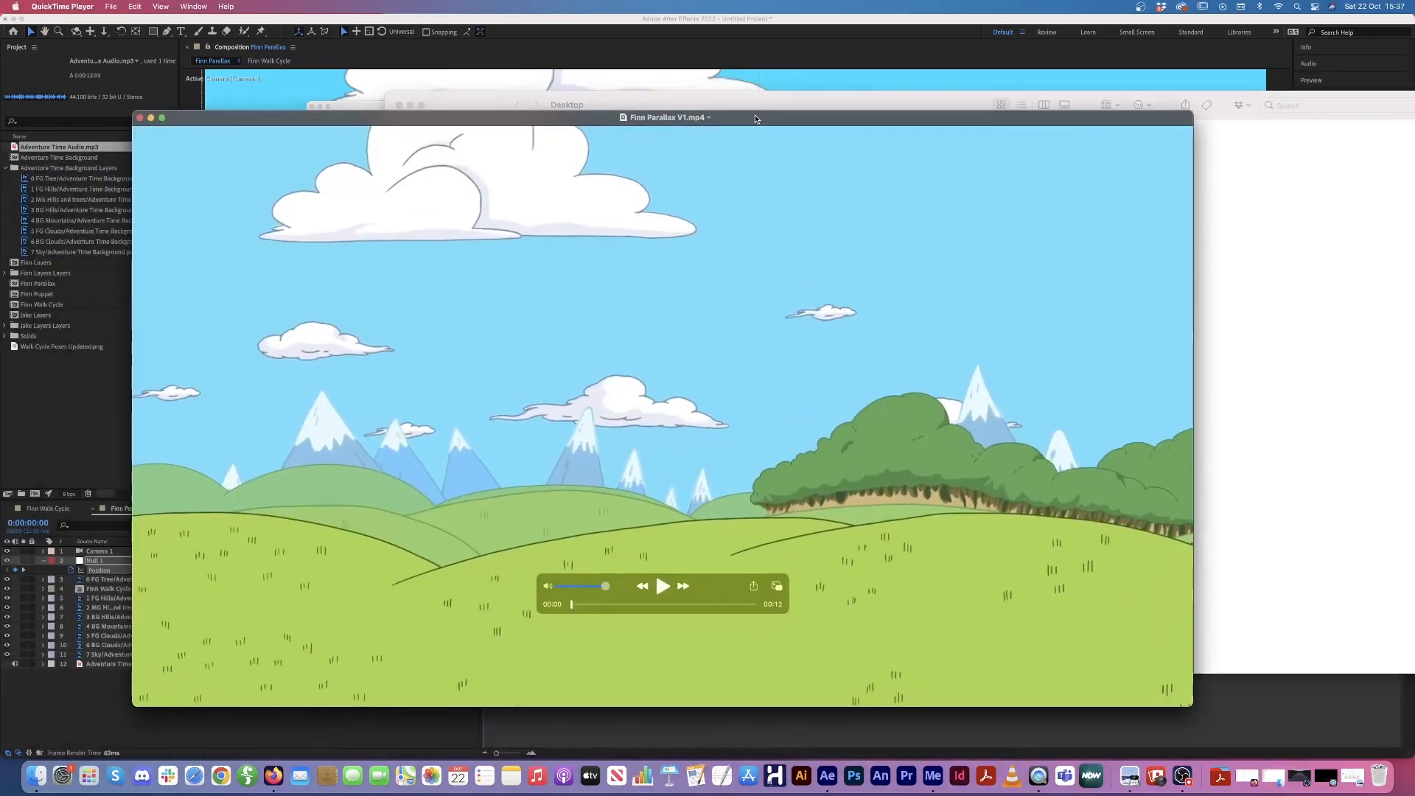
double_click(757, 120)
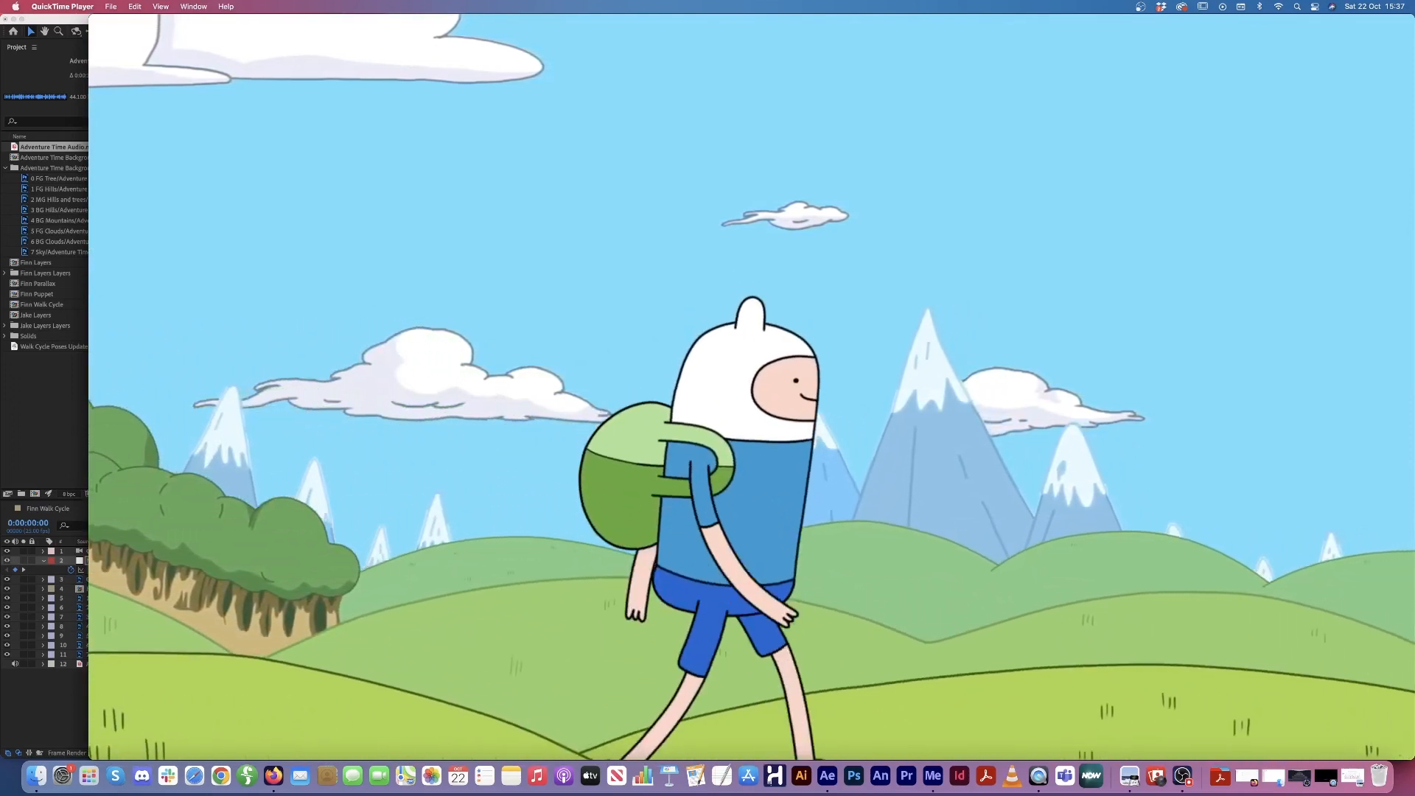
click(96, 22)
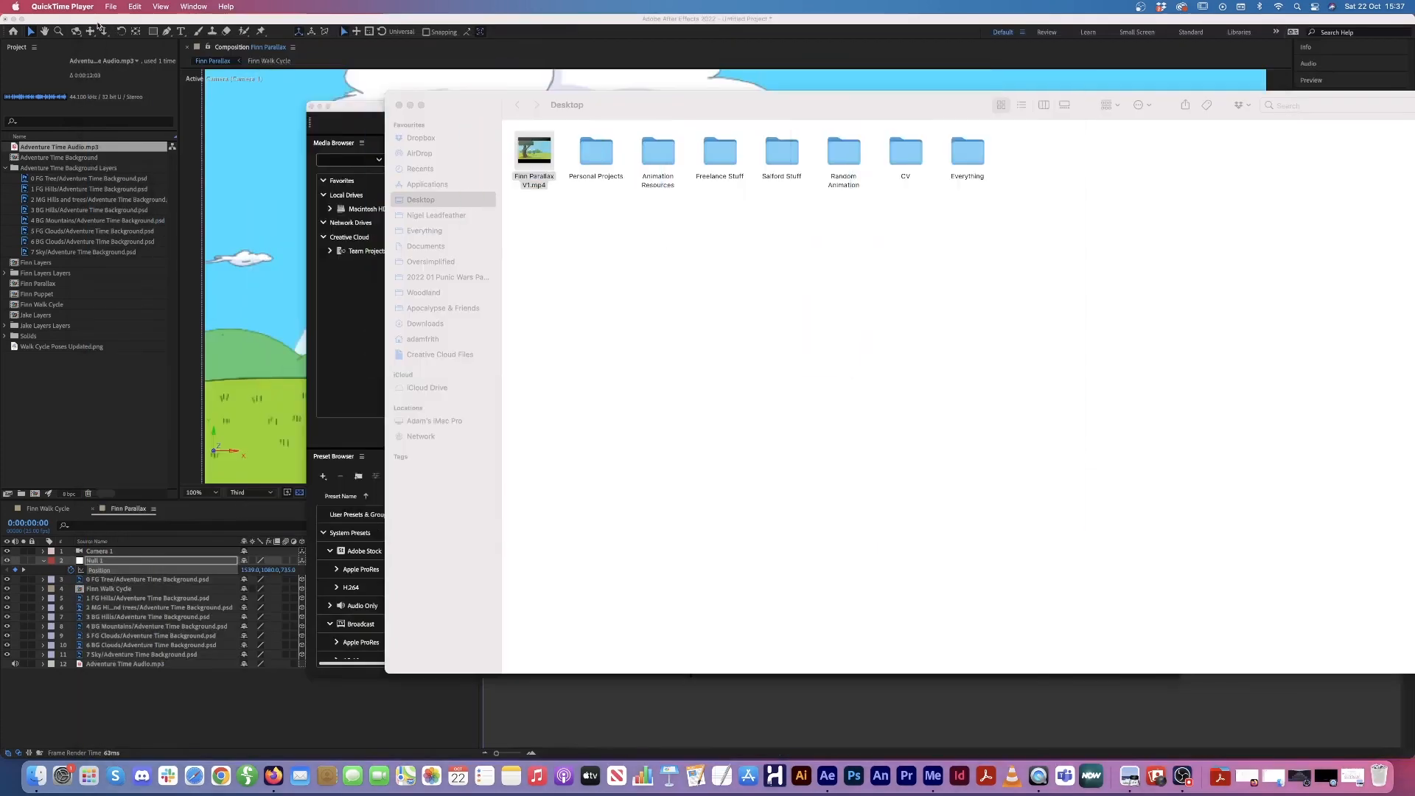
Step: Close the Finder and Media Encoder windows and fit the Finn Parallax frame in the After Effects viewer
click(398, 106)
click(312, 107)
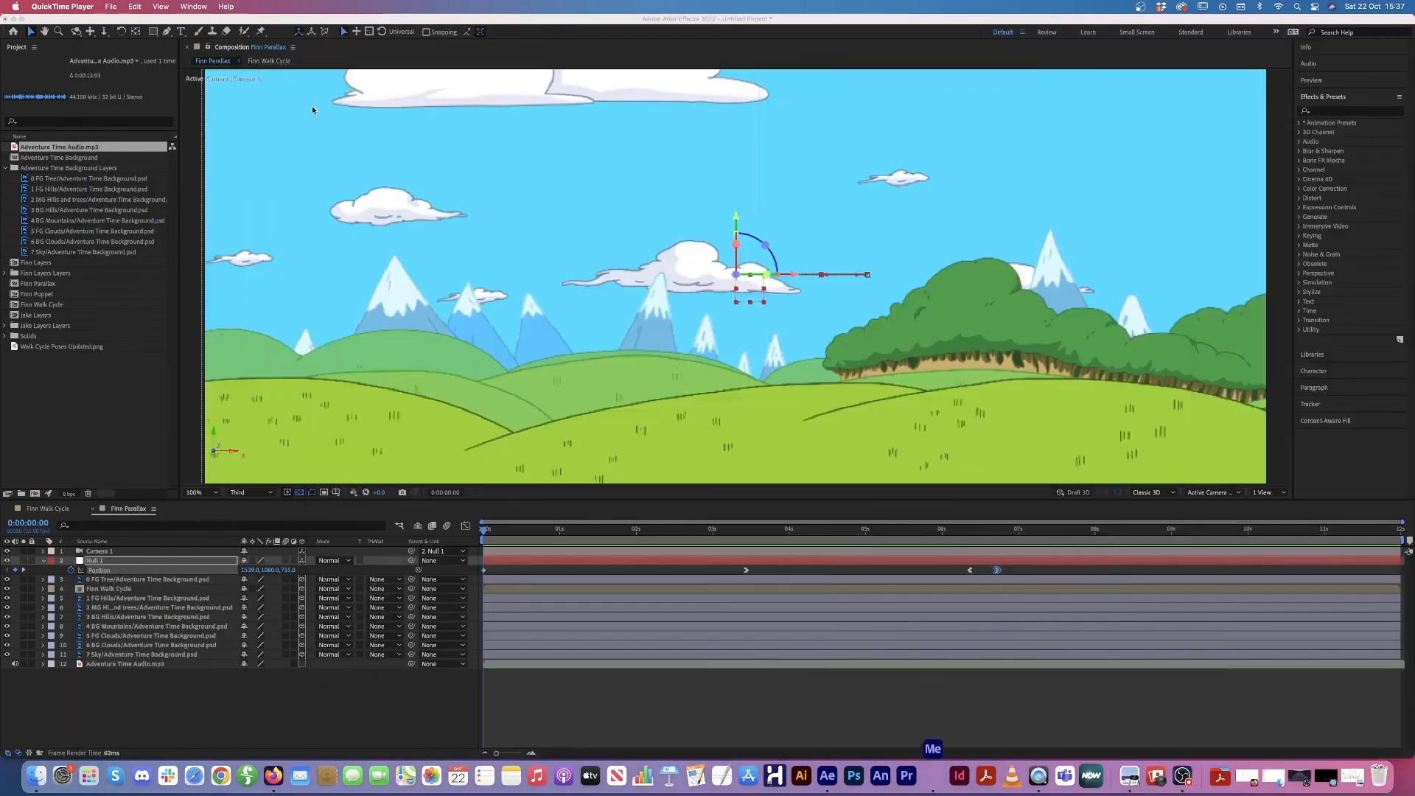
scroll(486, 391, down, 2)
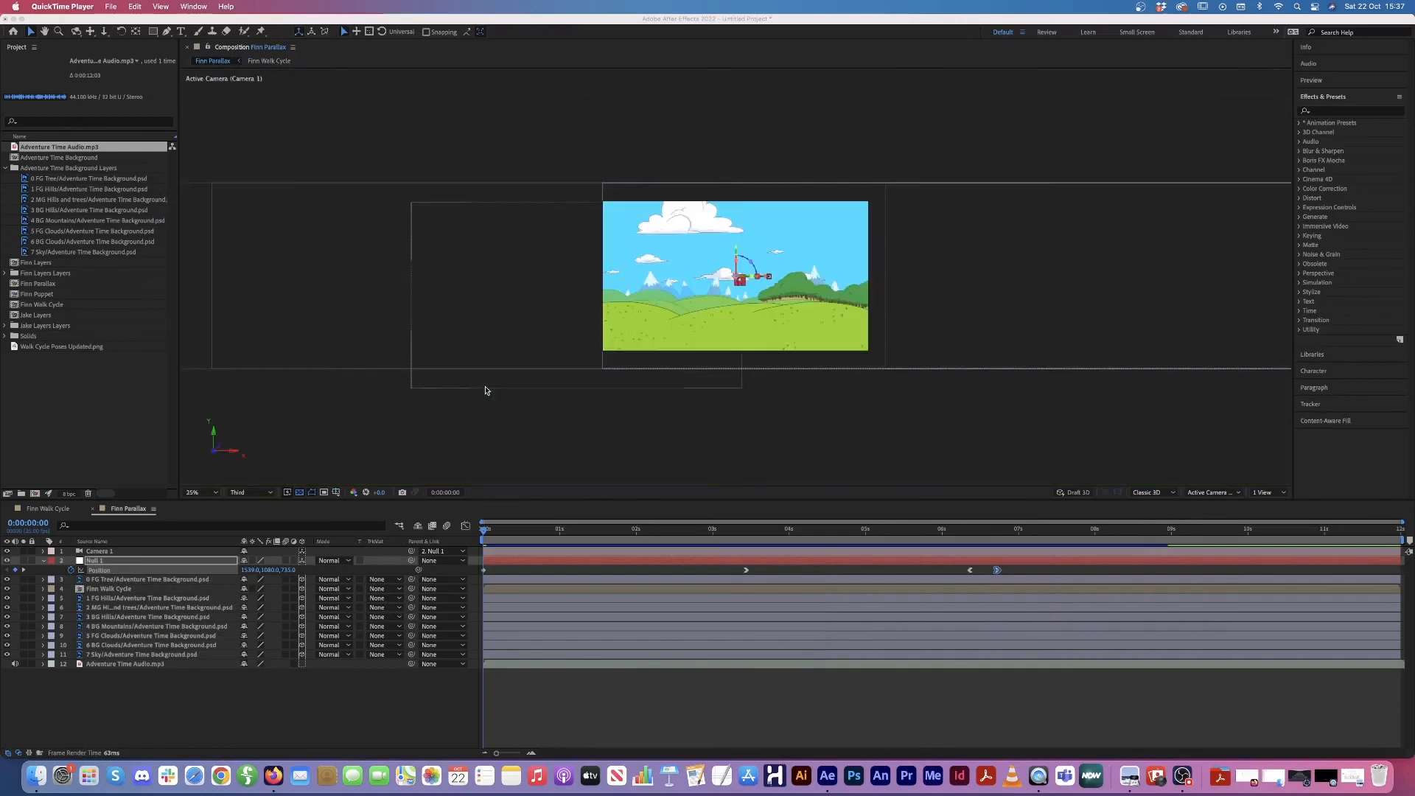
scroll(486, 390, up, 1)
Step: Open the Jake Layers composition from the project and show it at 100%
click(60, 398)
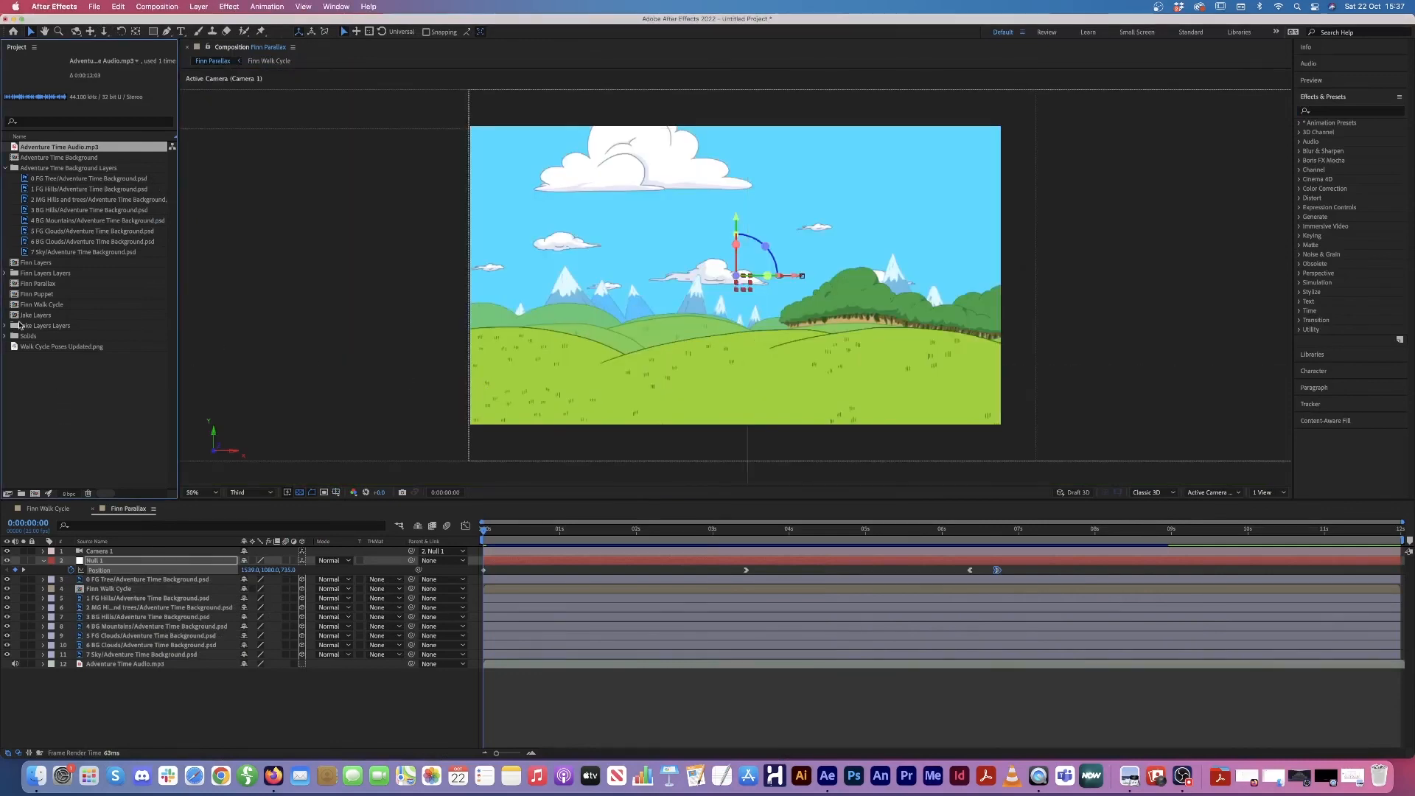
click(35, 315)
double_click(45, 317)
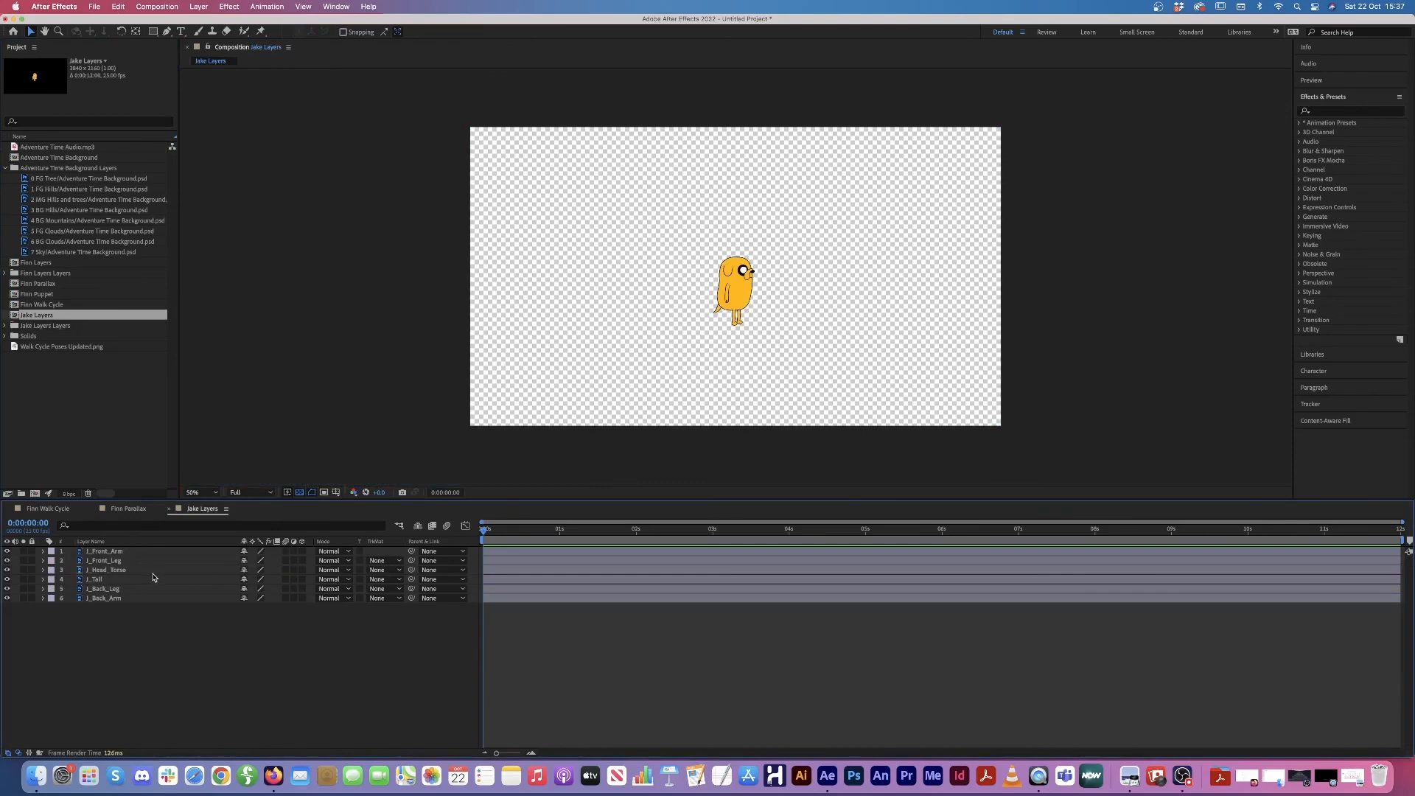
key(slash)
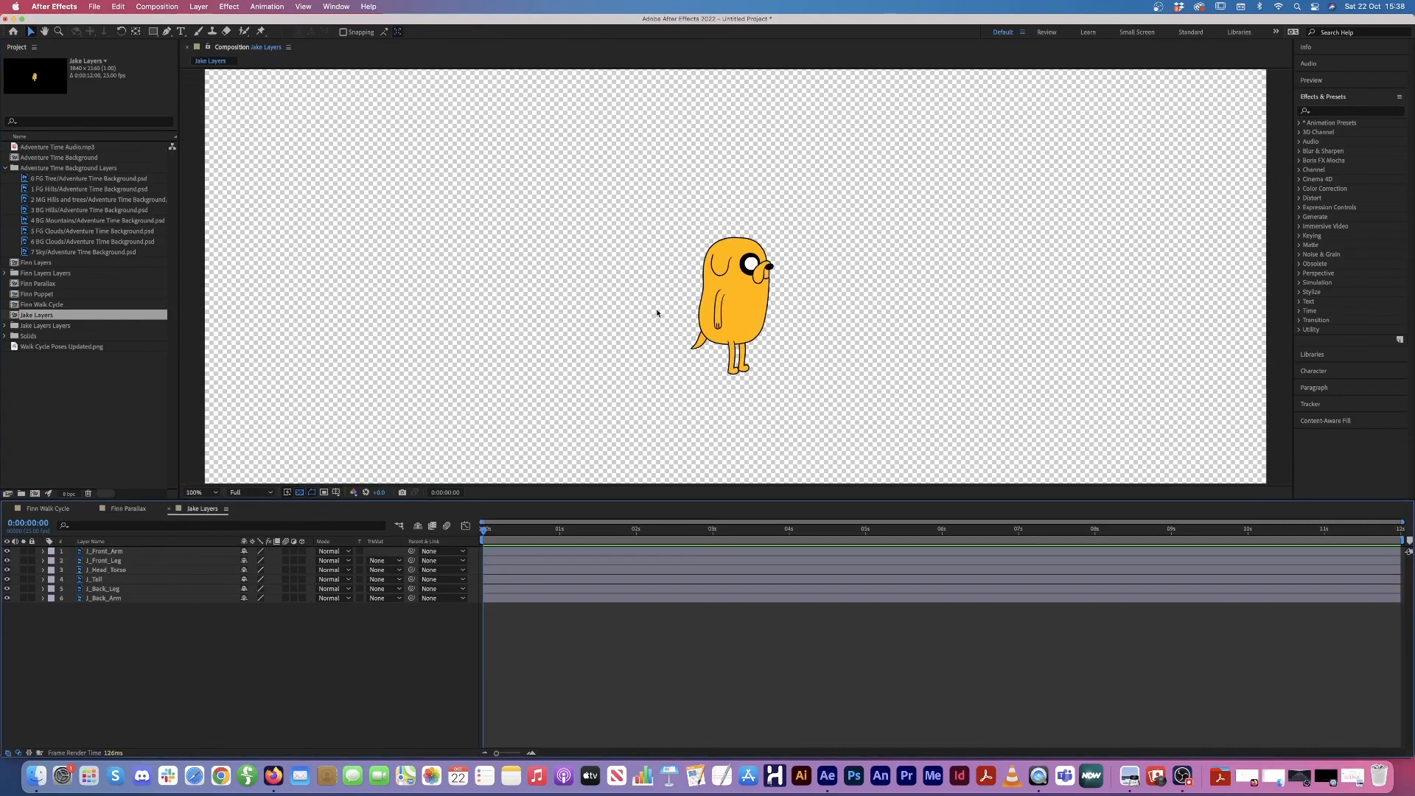
Step: Identify Jake's J_Tail layer by toggling its visibility, and place its anchor point where the tail meets the body
click(118, 583)
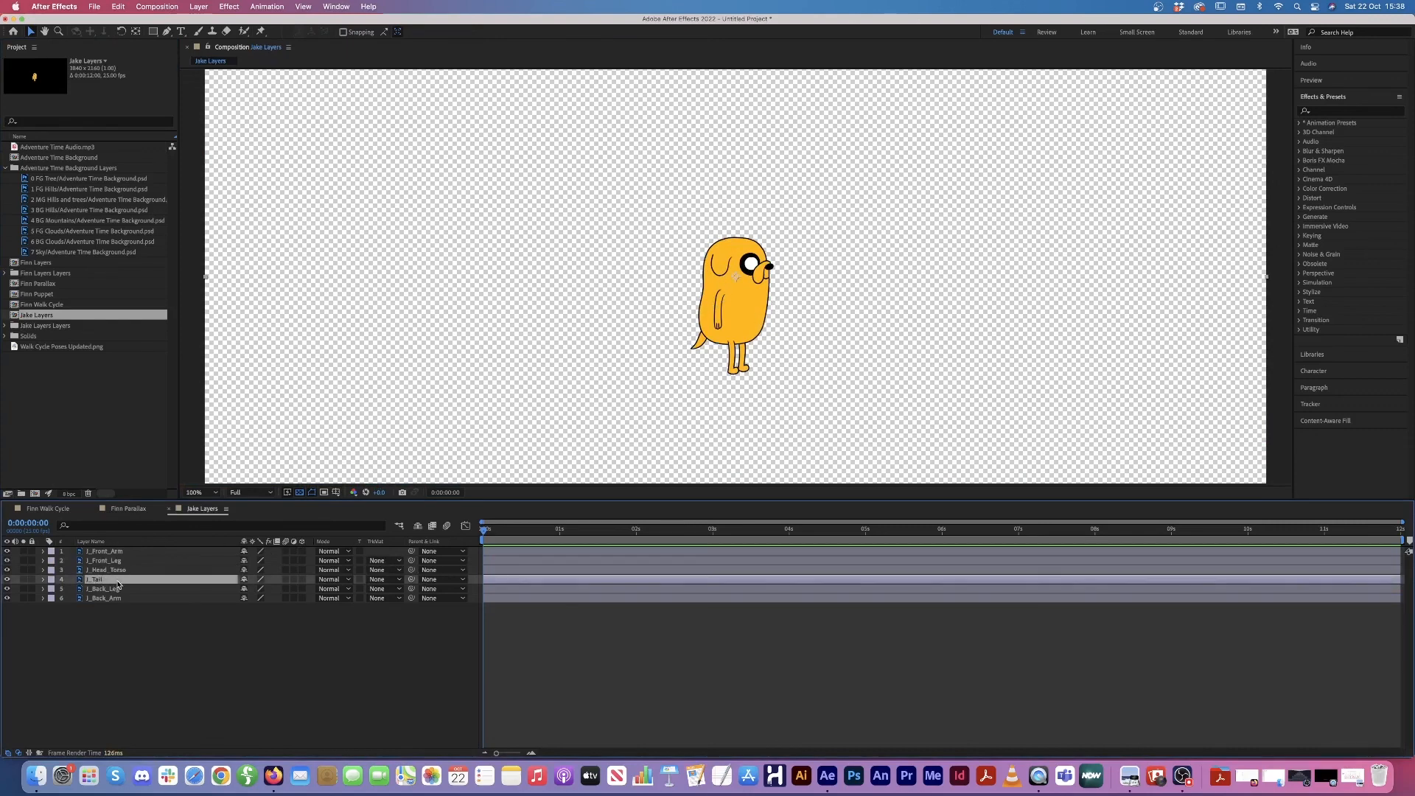
click(8, 581)
click(8, 581)
key(period)
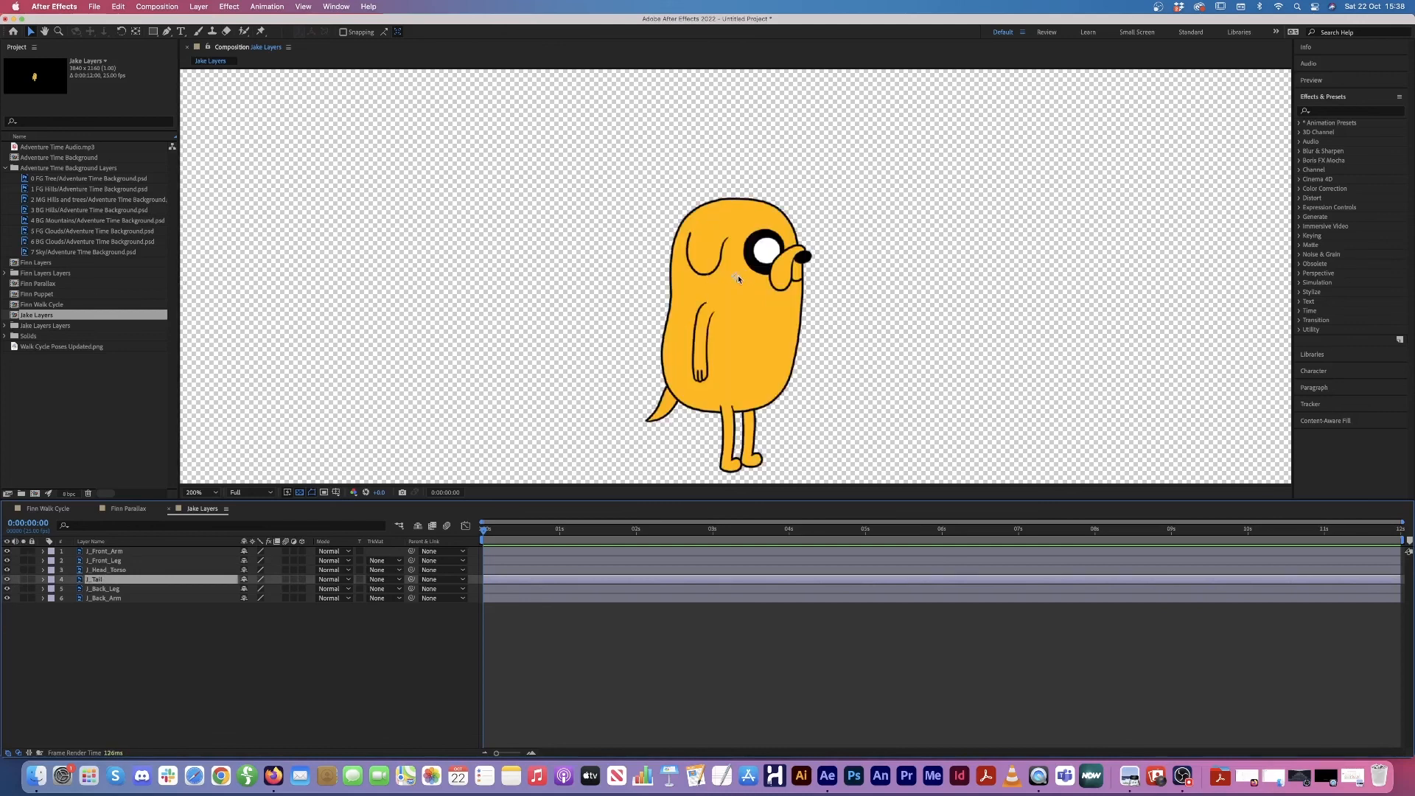
key(y)
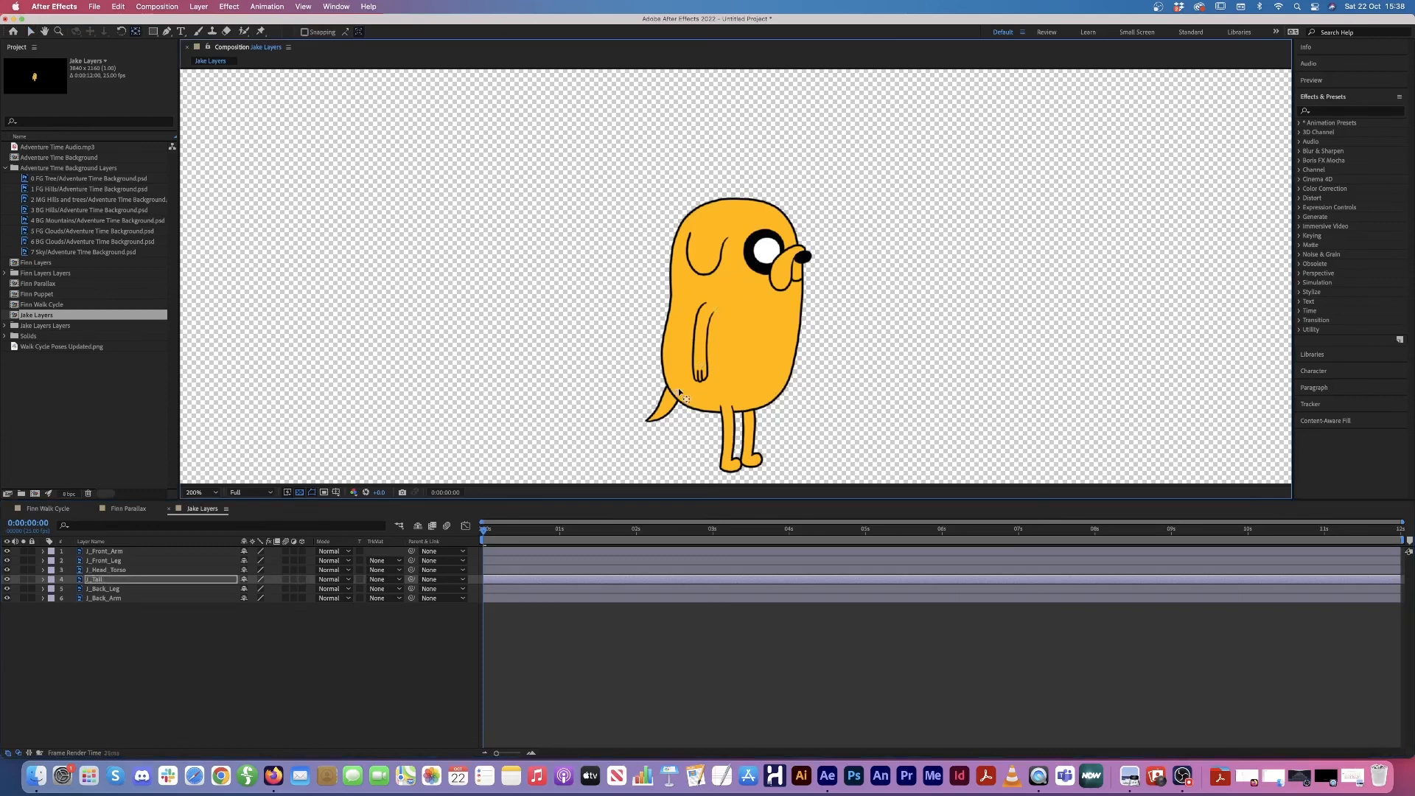
drag(679, 393, 673, 392)
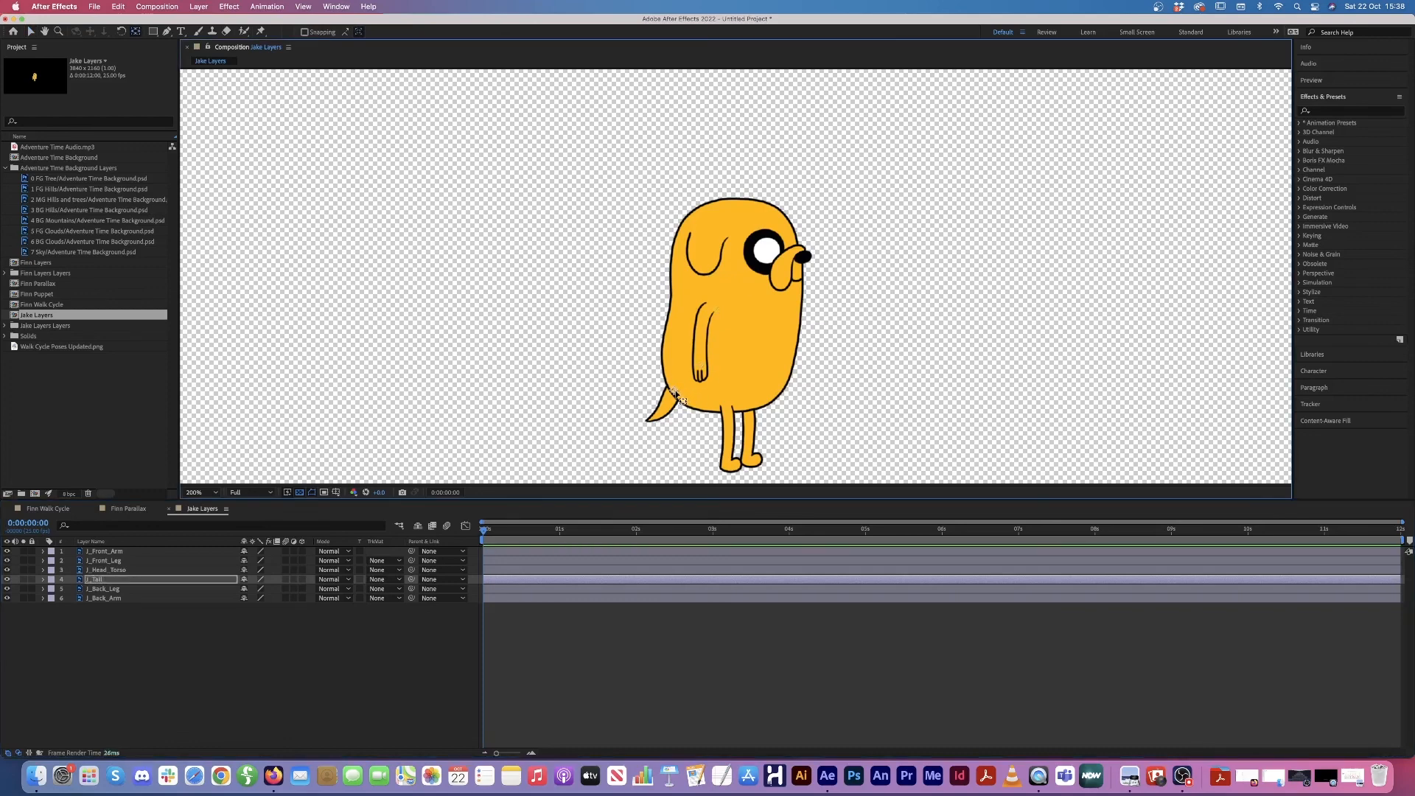
Step: Reveal Rotation on J_Tail, test-rotate the tail around its anchor point and undo the rotation
click(160, 577)
key(r)
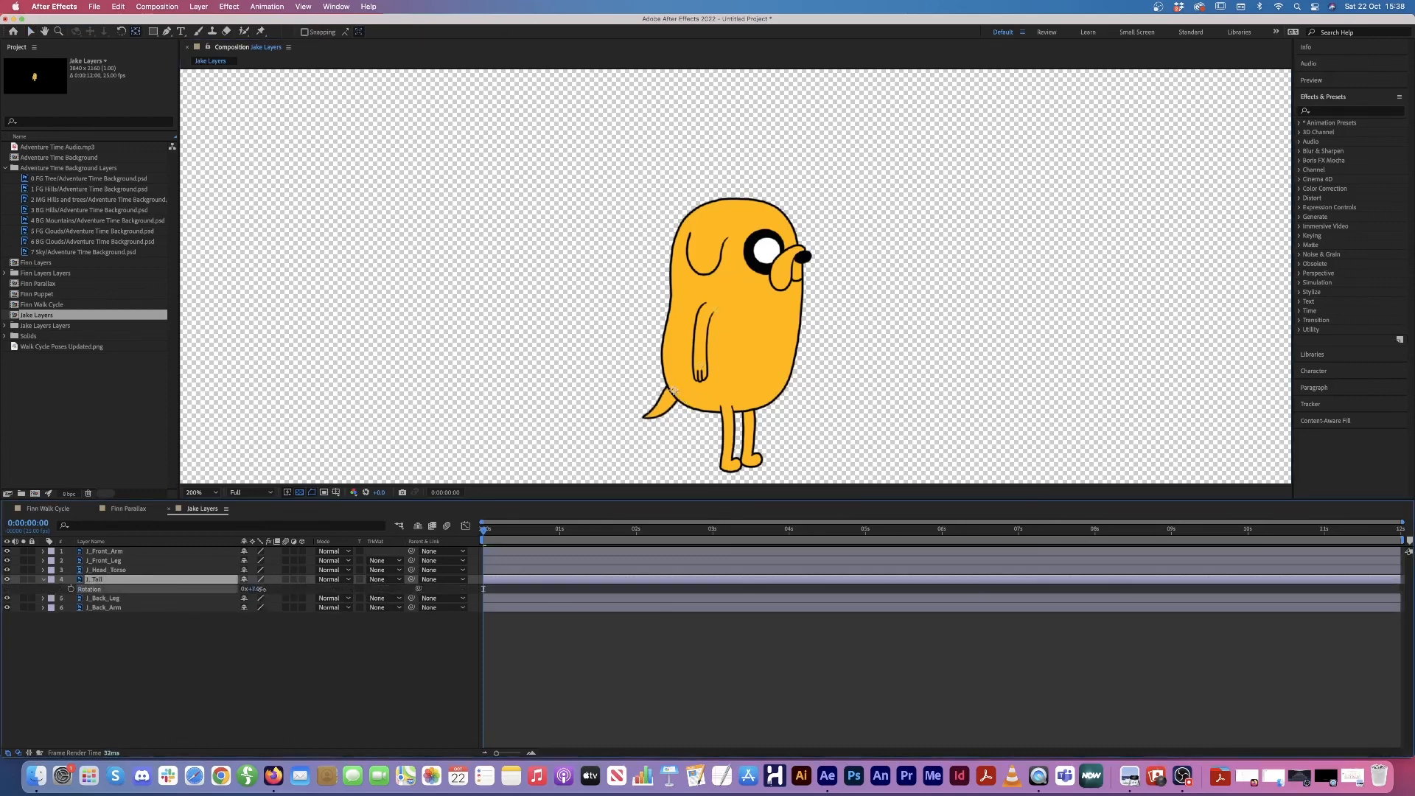
drag(261, 589, 263, 591)
key(super+z)
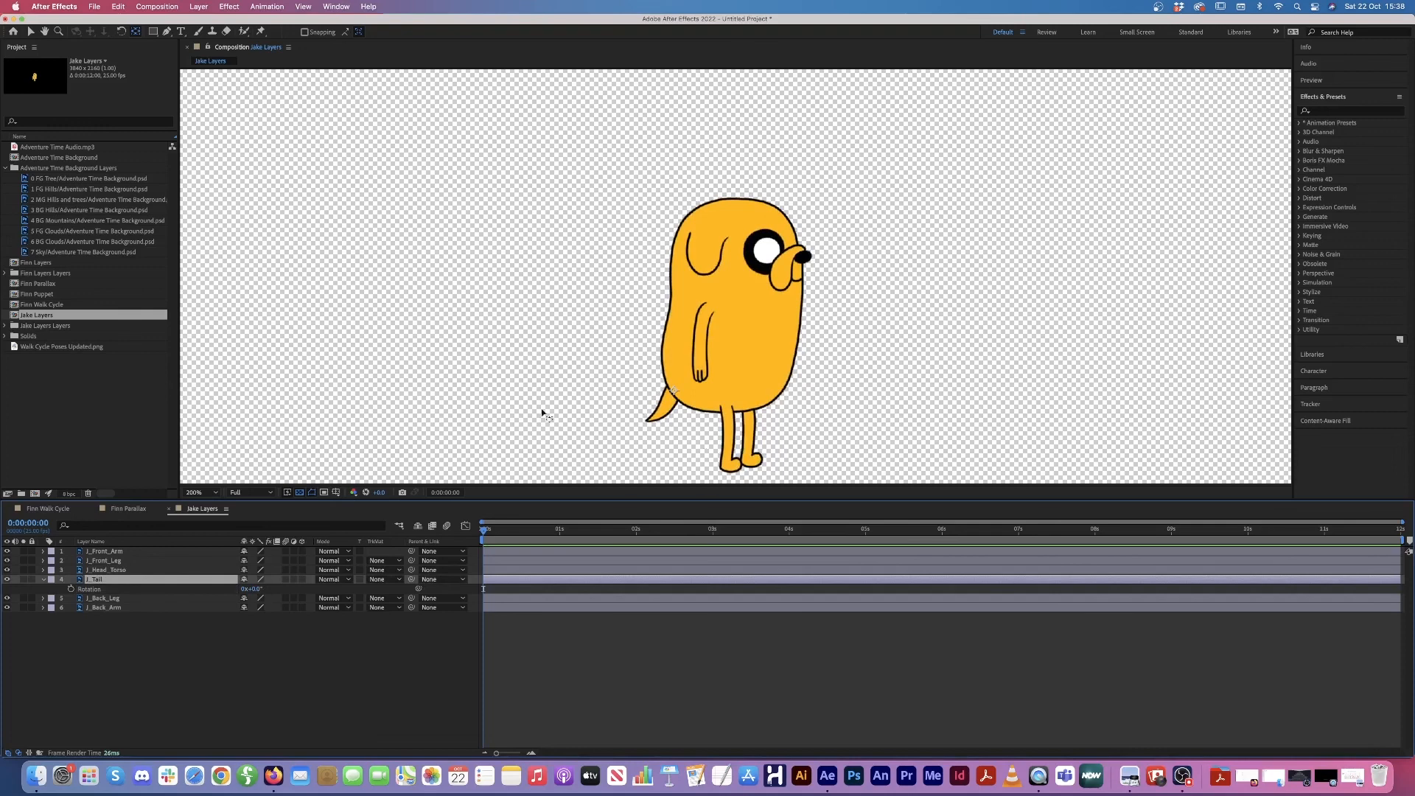